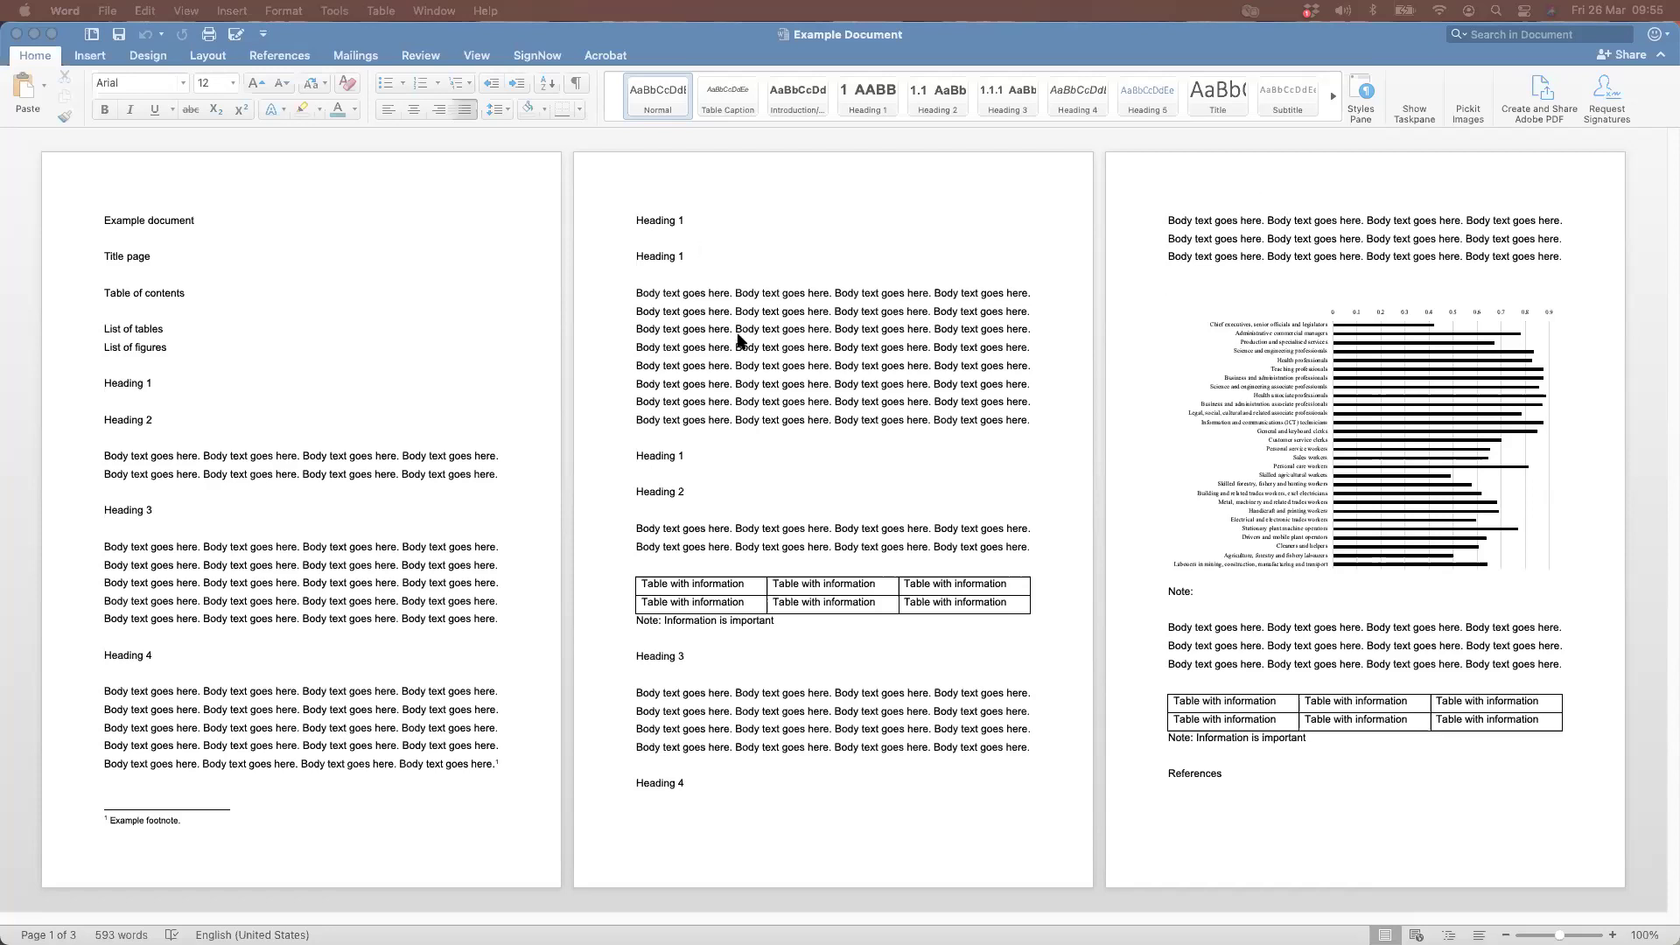
Modify the Normal style to 11 pt font size with single line spacing
left_click(673, 102)
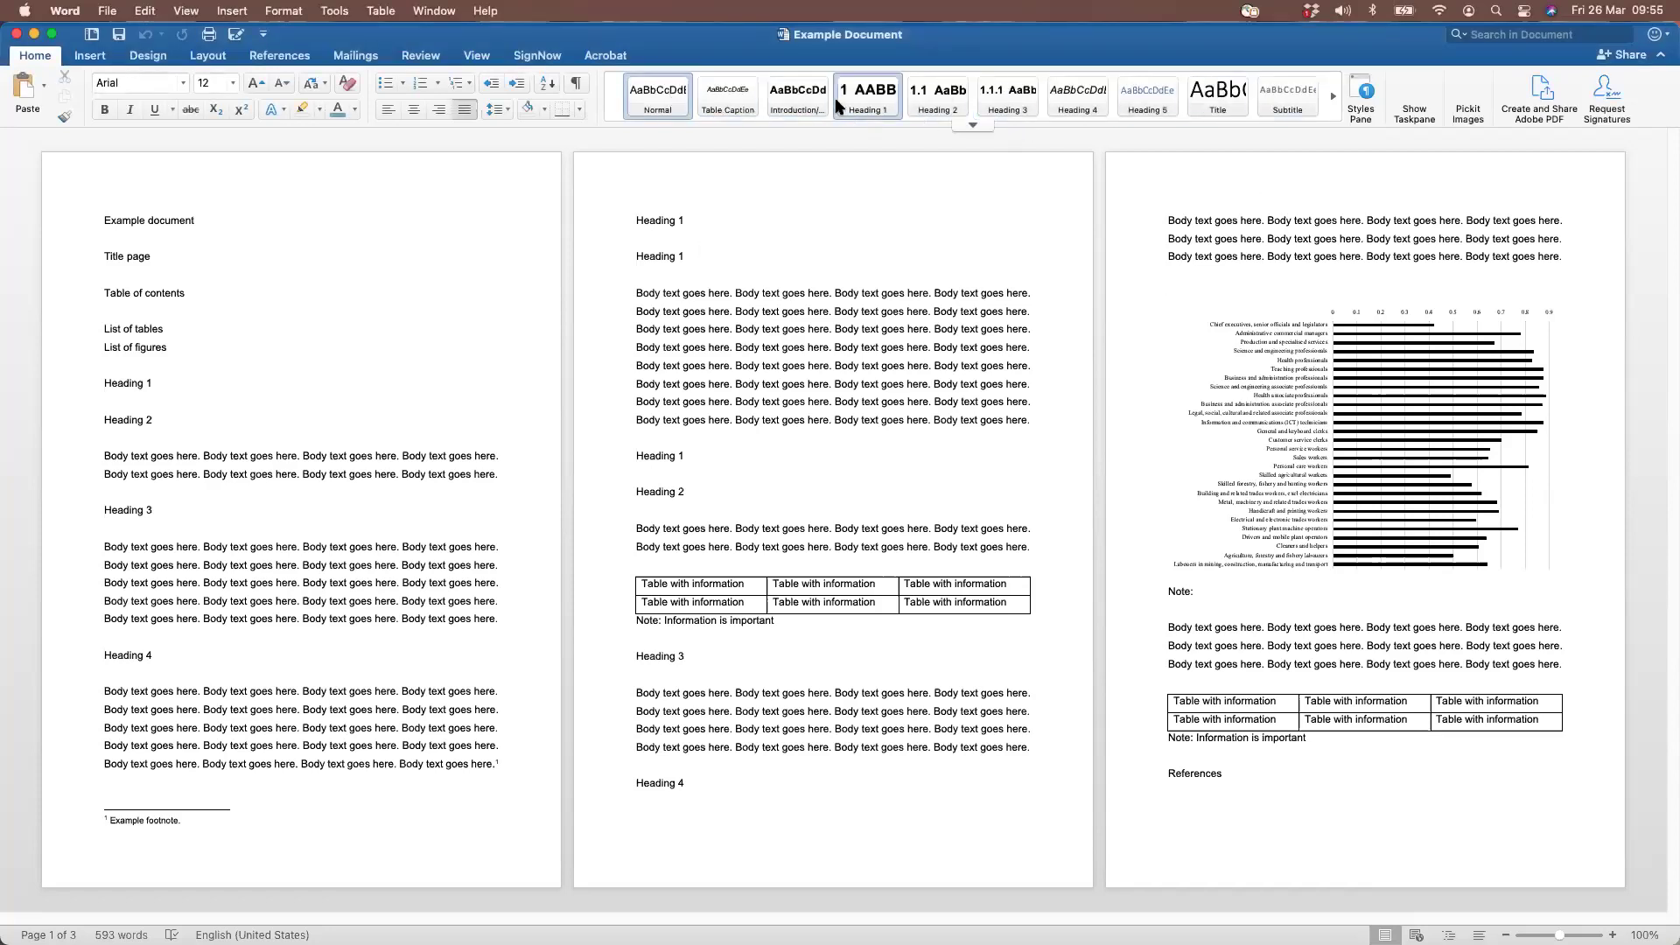
left_click(1264, 88)
left_click(737, 363)
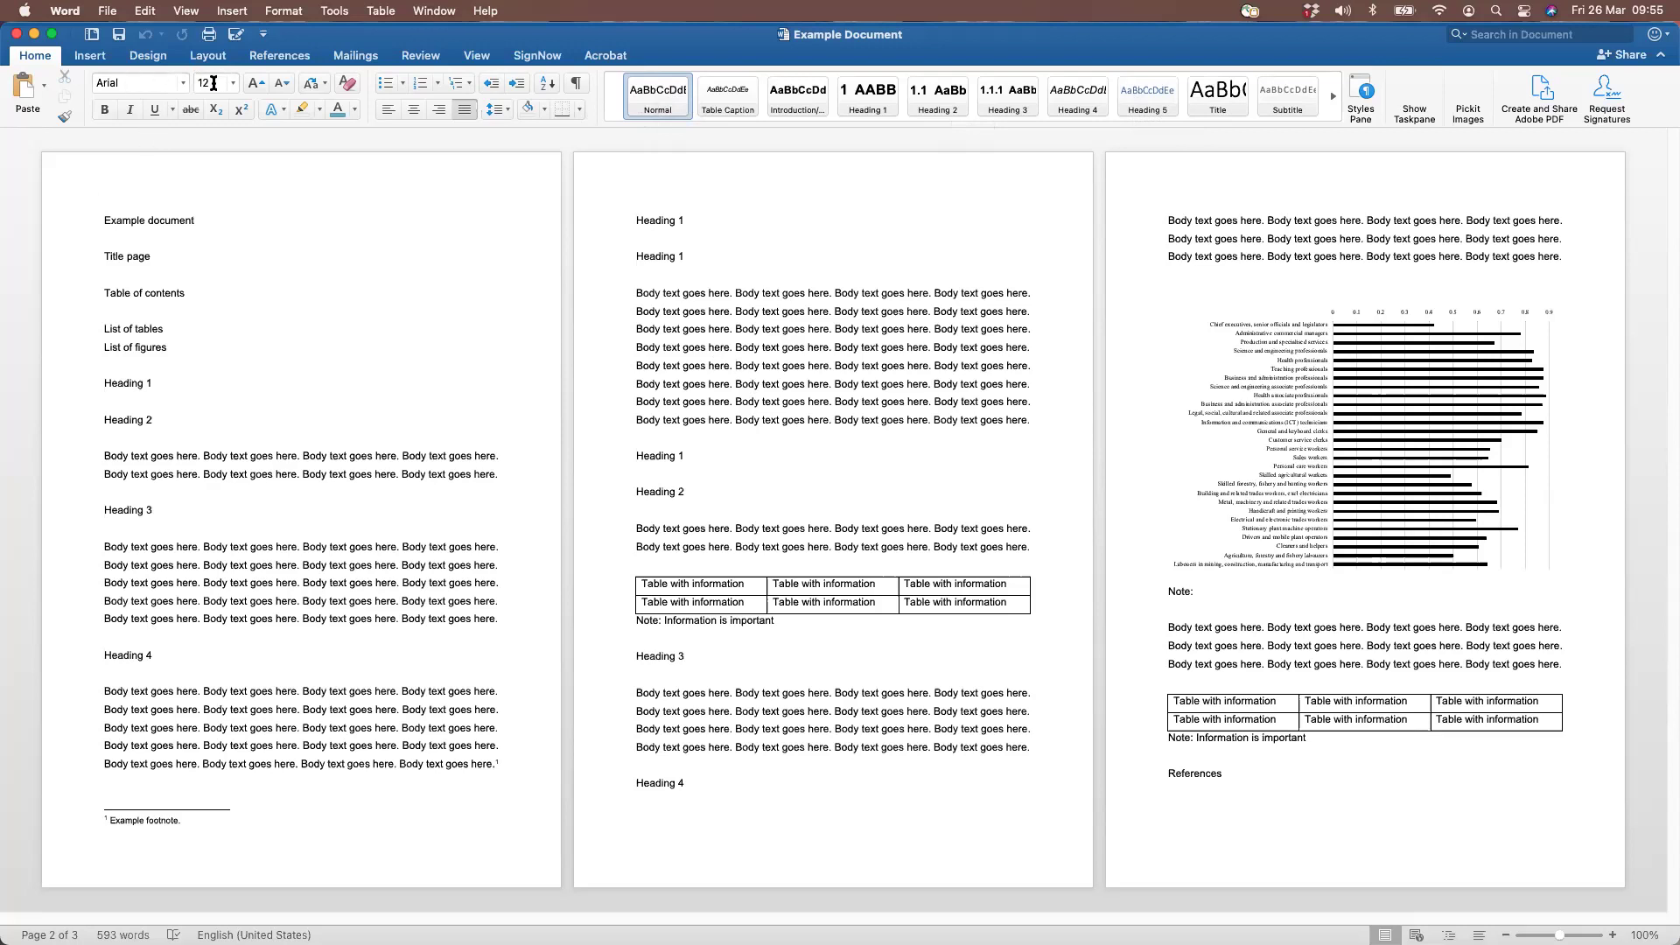
right_click(644, 104)
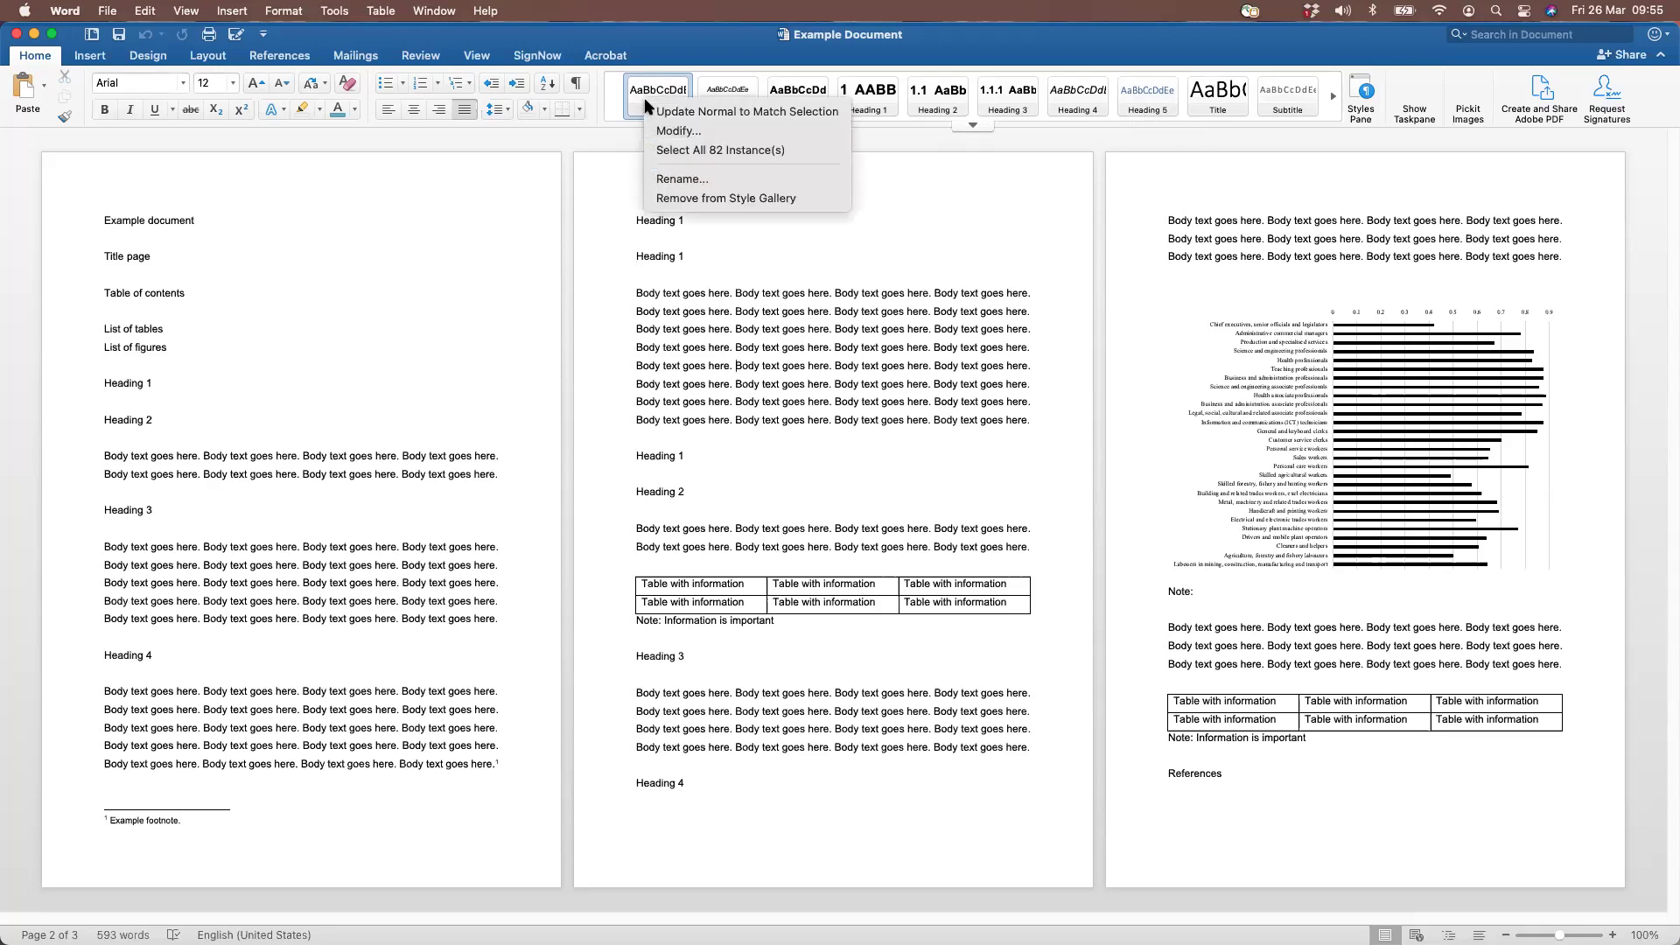
left_click(691, 133)
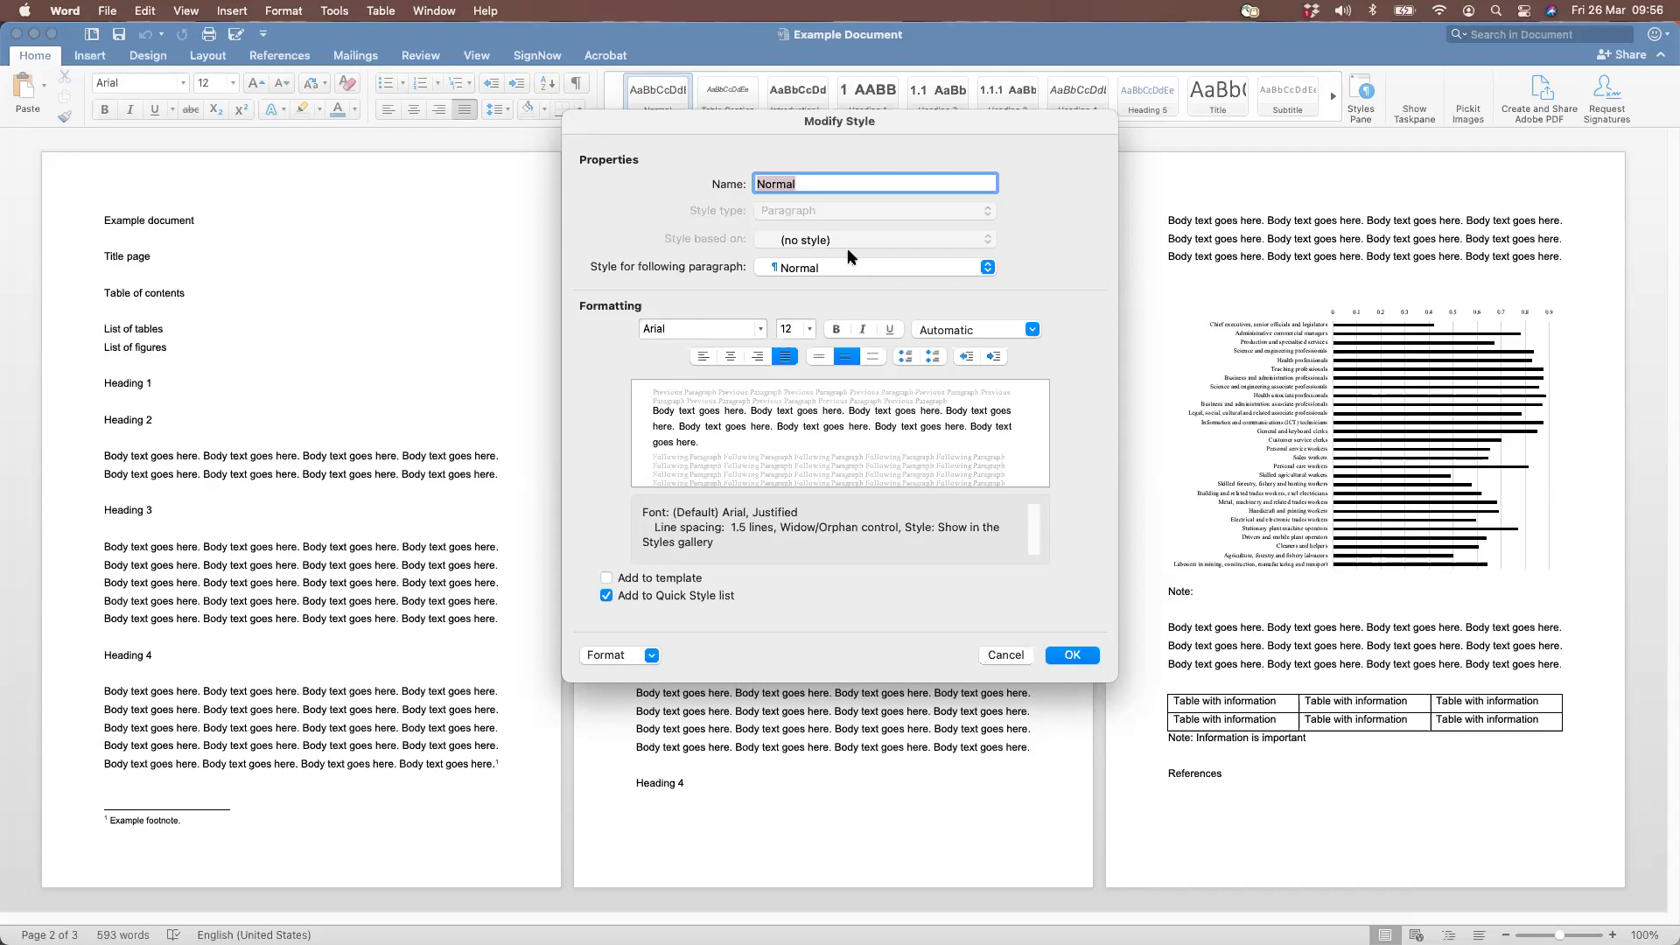
left_click(809, 329)
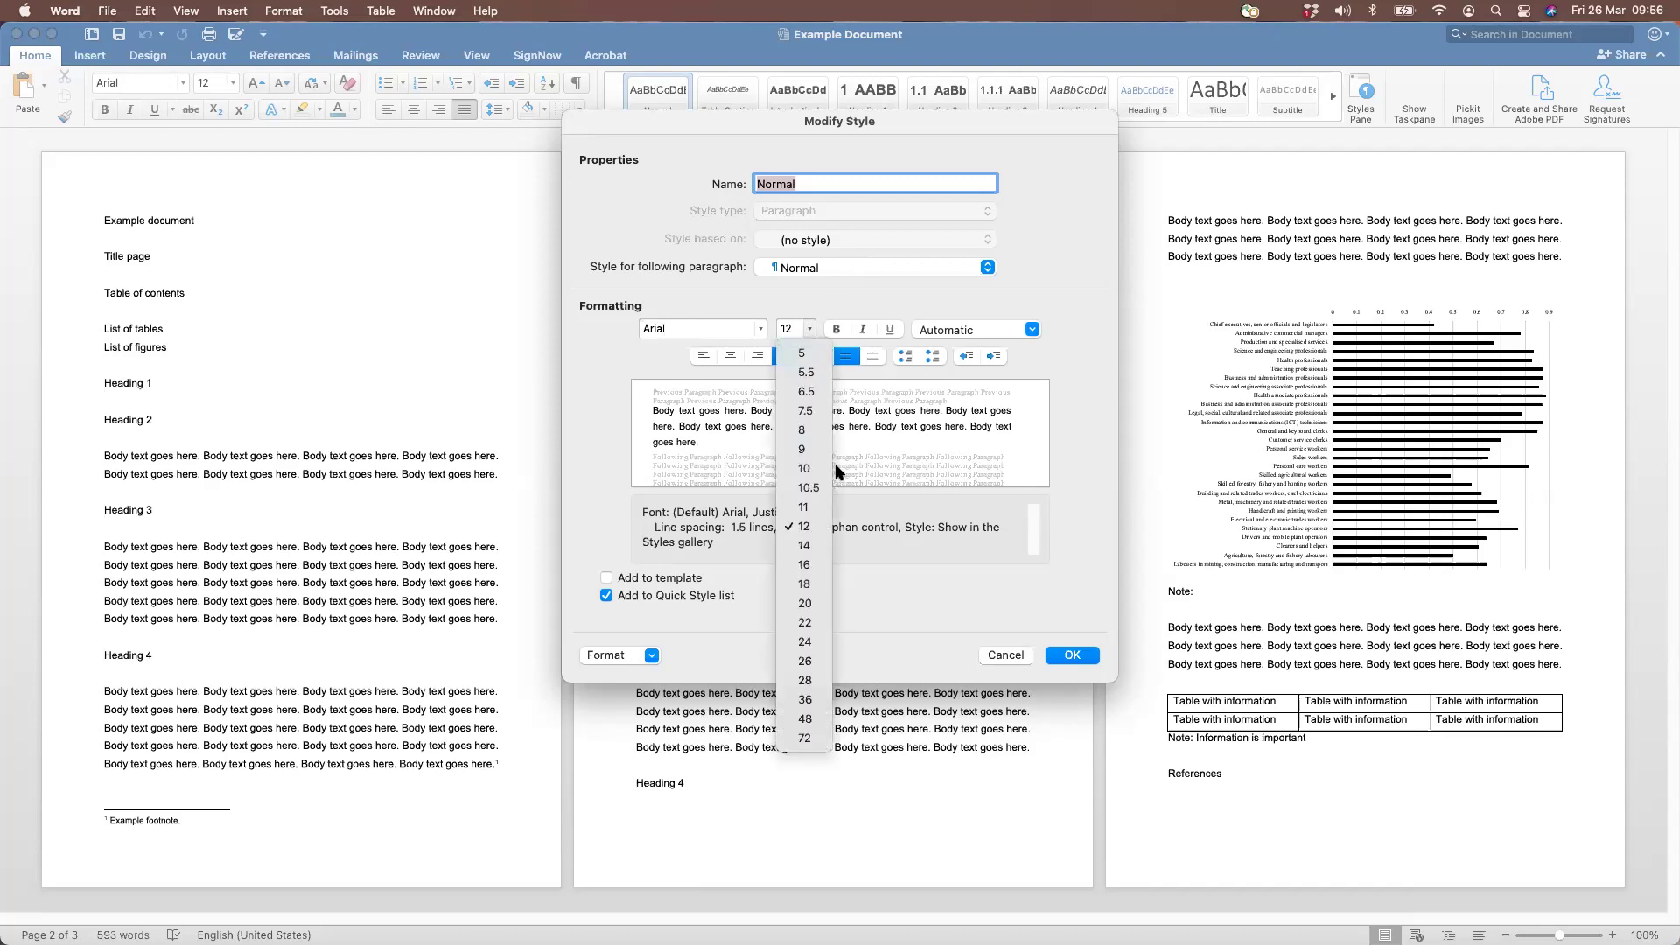
left_click(802, 507)
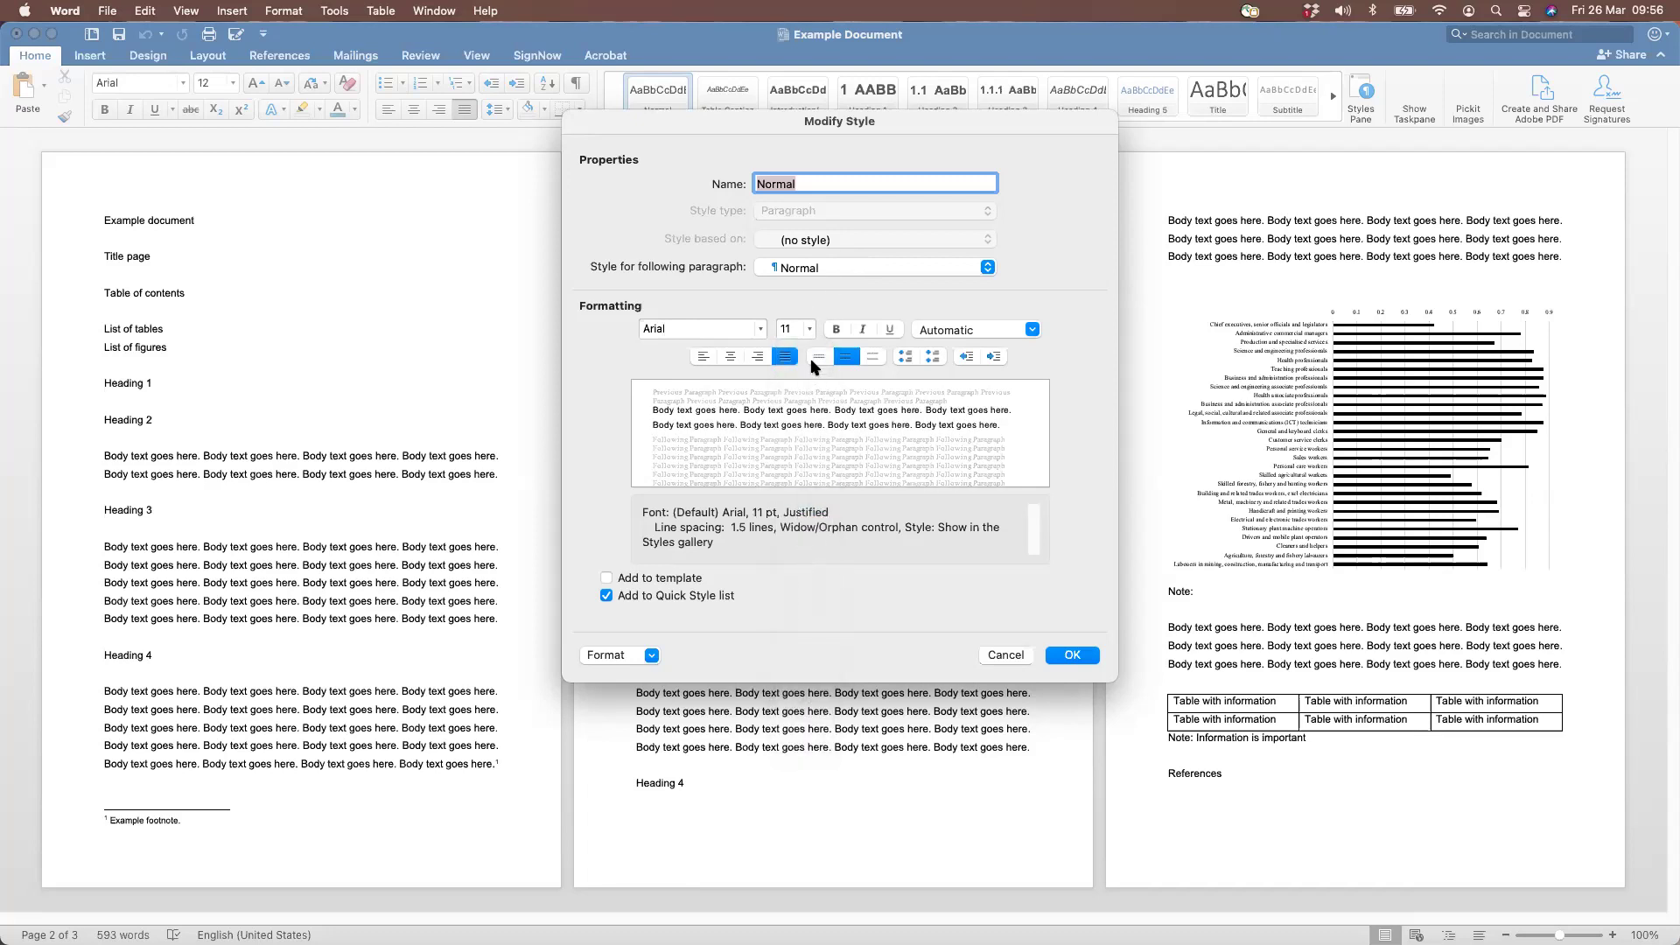
left_click(818, 357)
left_click(1072, 655)
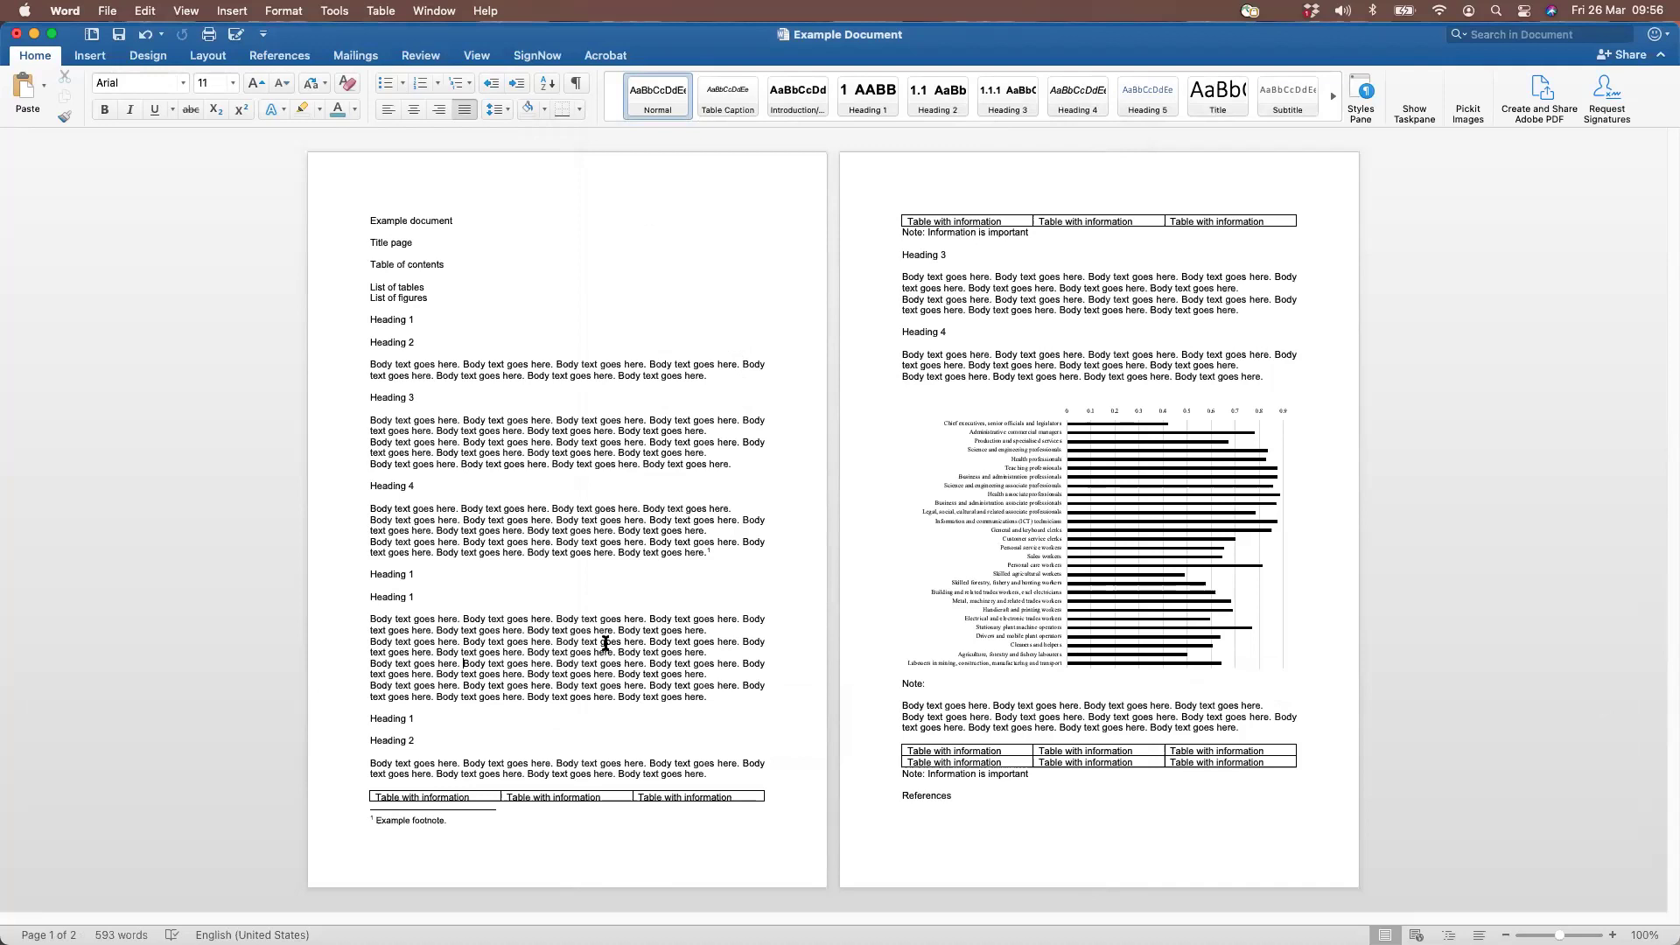
Apply the Heading 1 style to the first "Heading 1" line below the list of figures
left_click(328, 323)
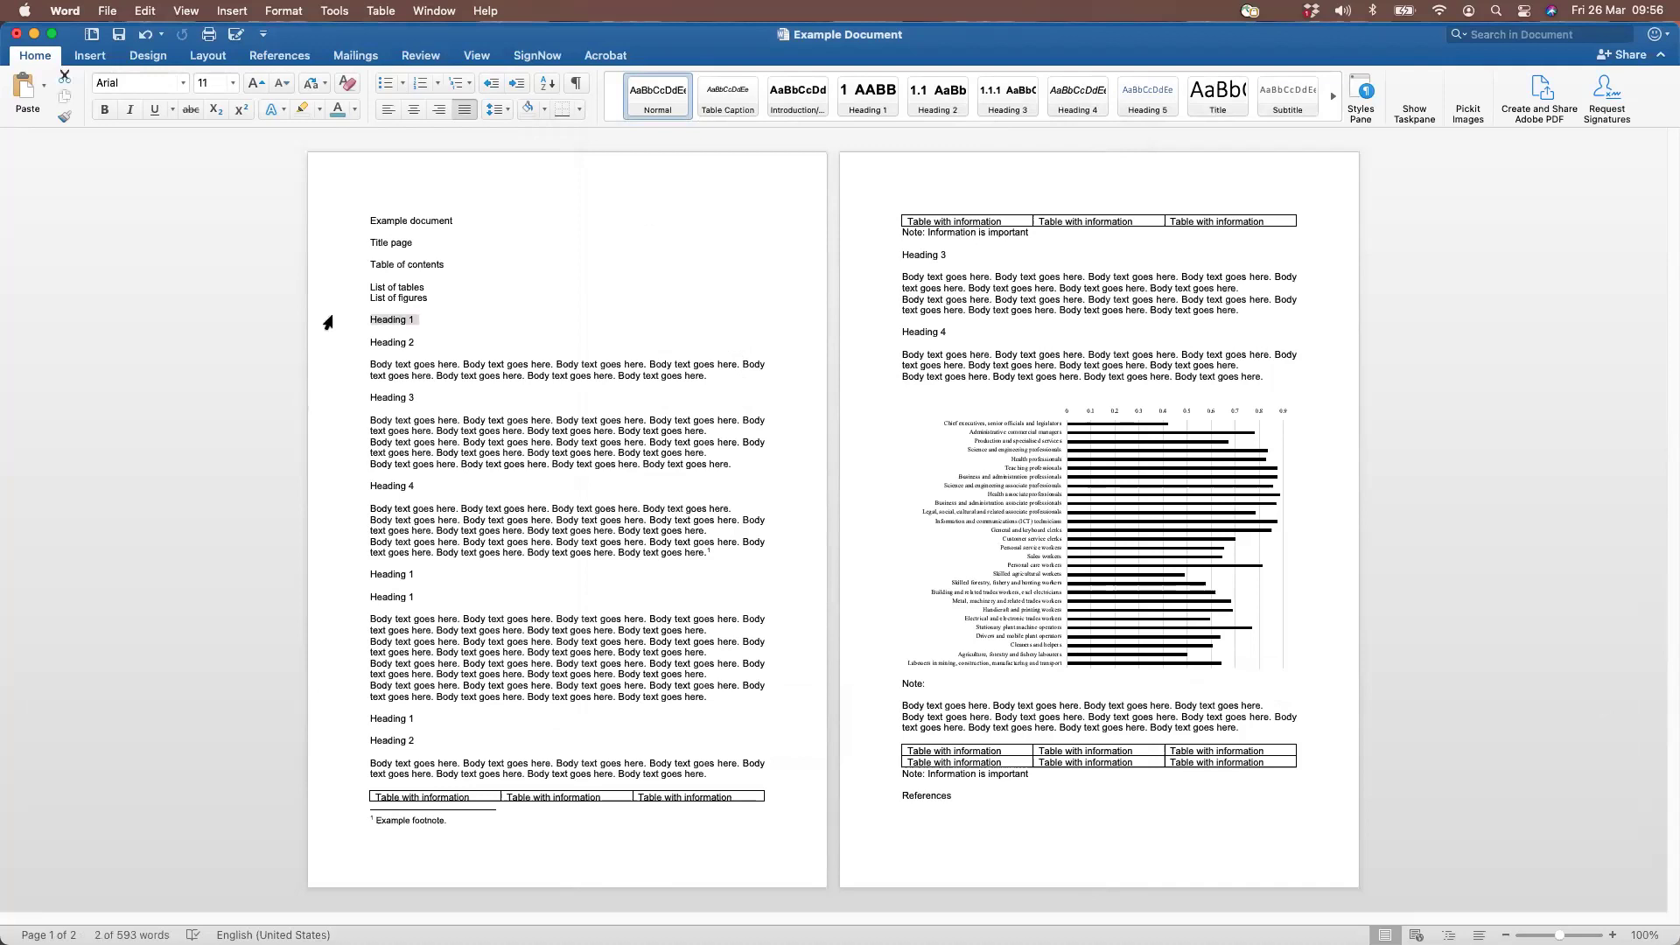
left_click(865, 112)
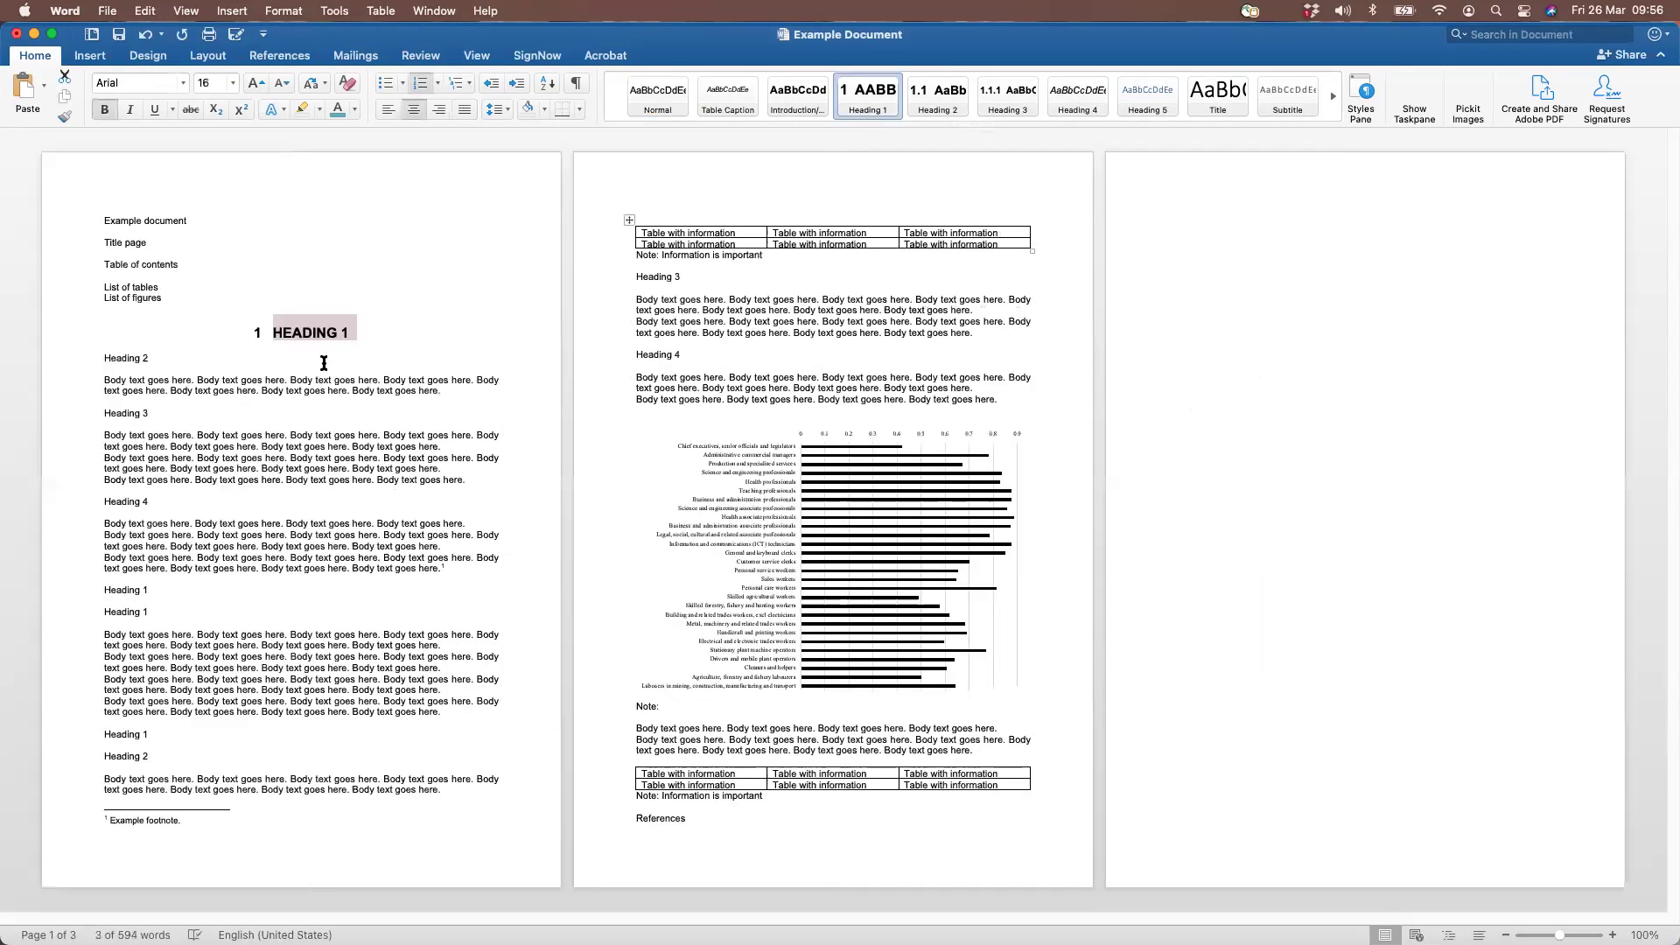
left_click(349, 336)
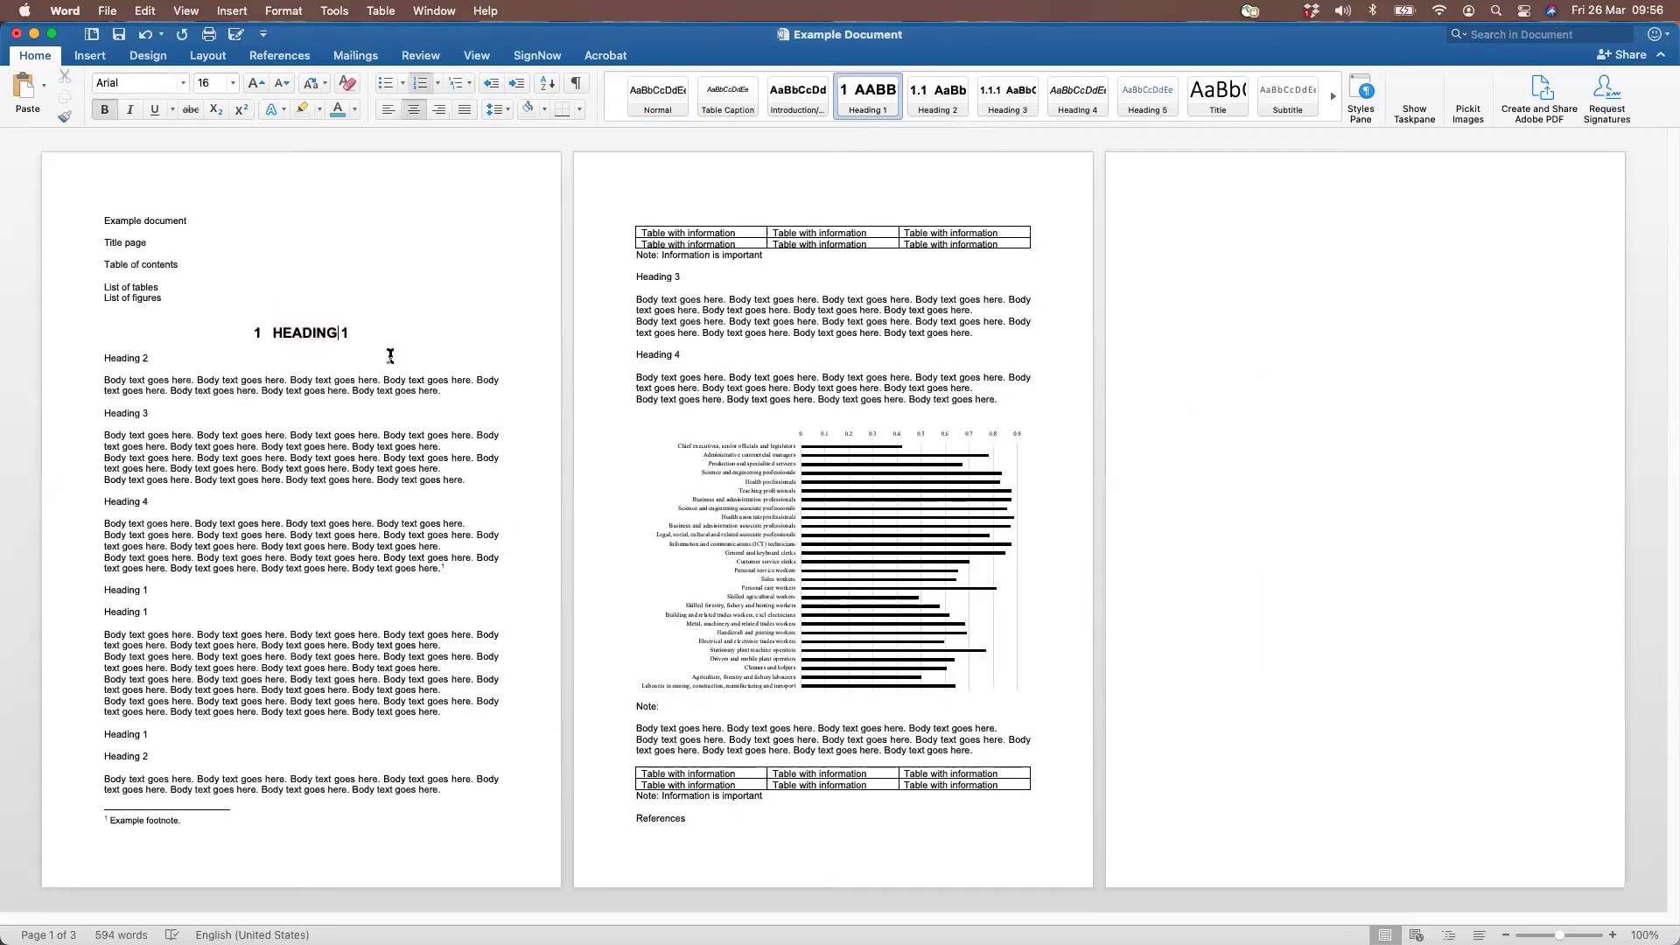
Modify the Heading 1 style to 14 pt font size and left alignment
right_click(870, 107)
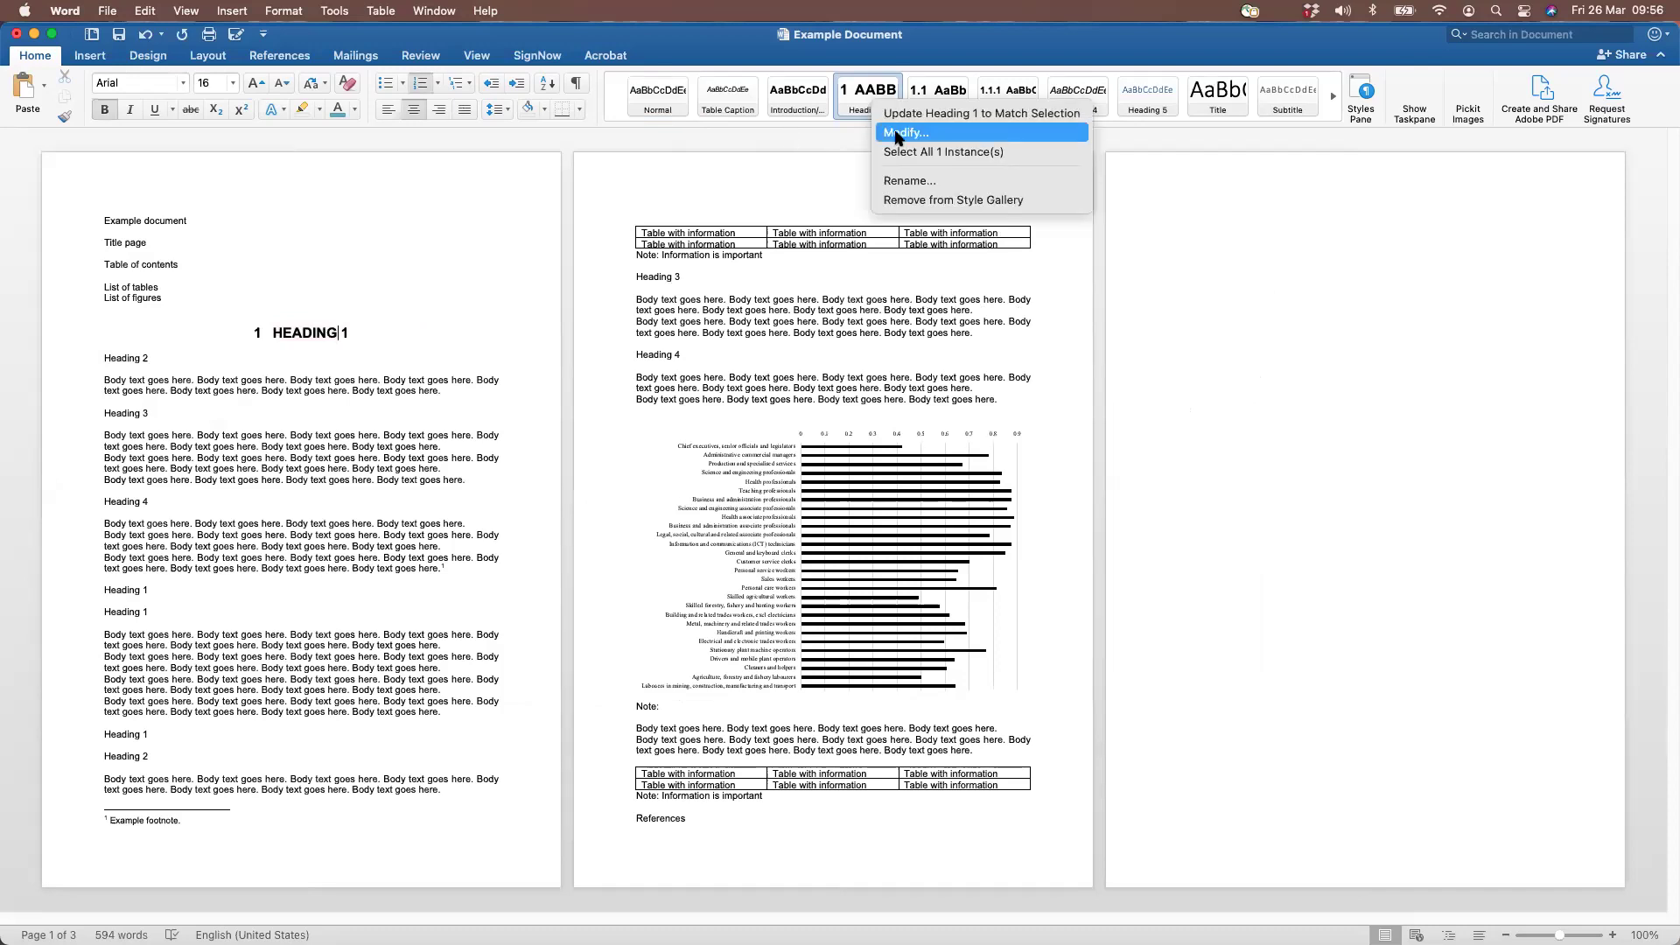
left_click(897, 133)
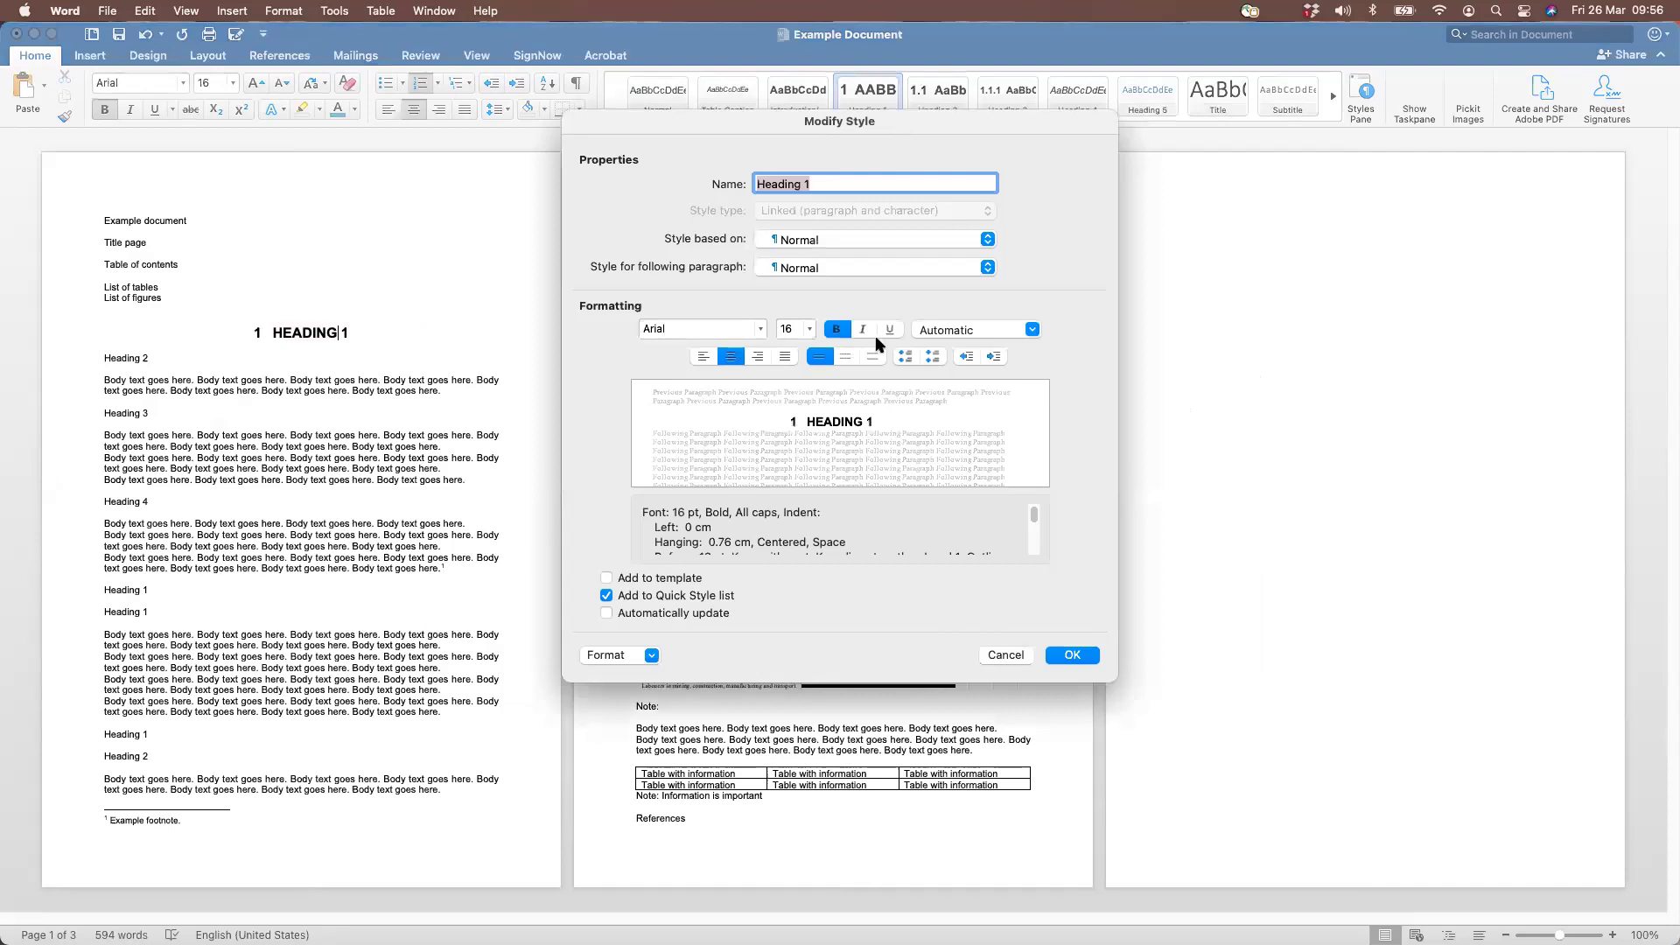
left_click(809, 331)
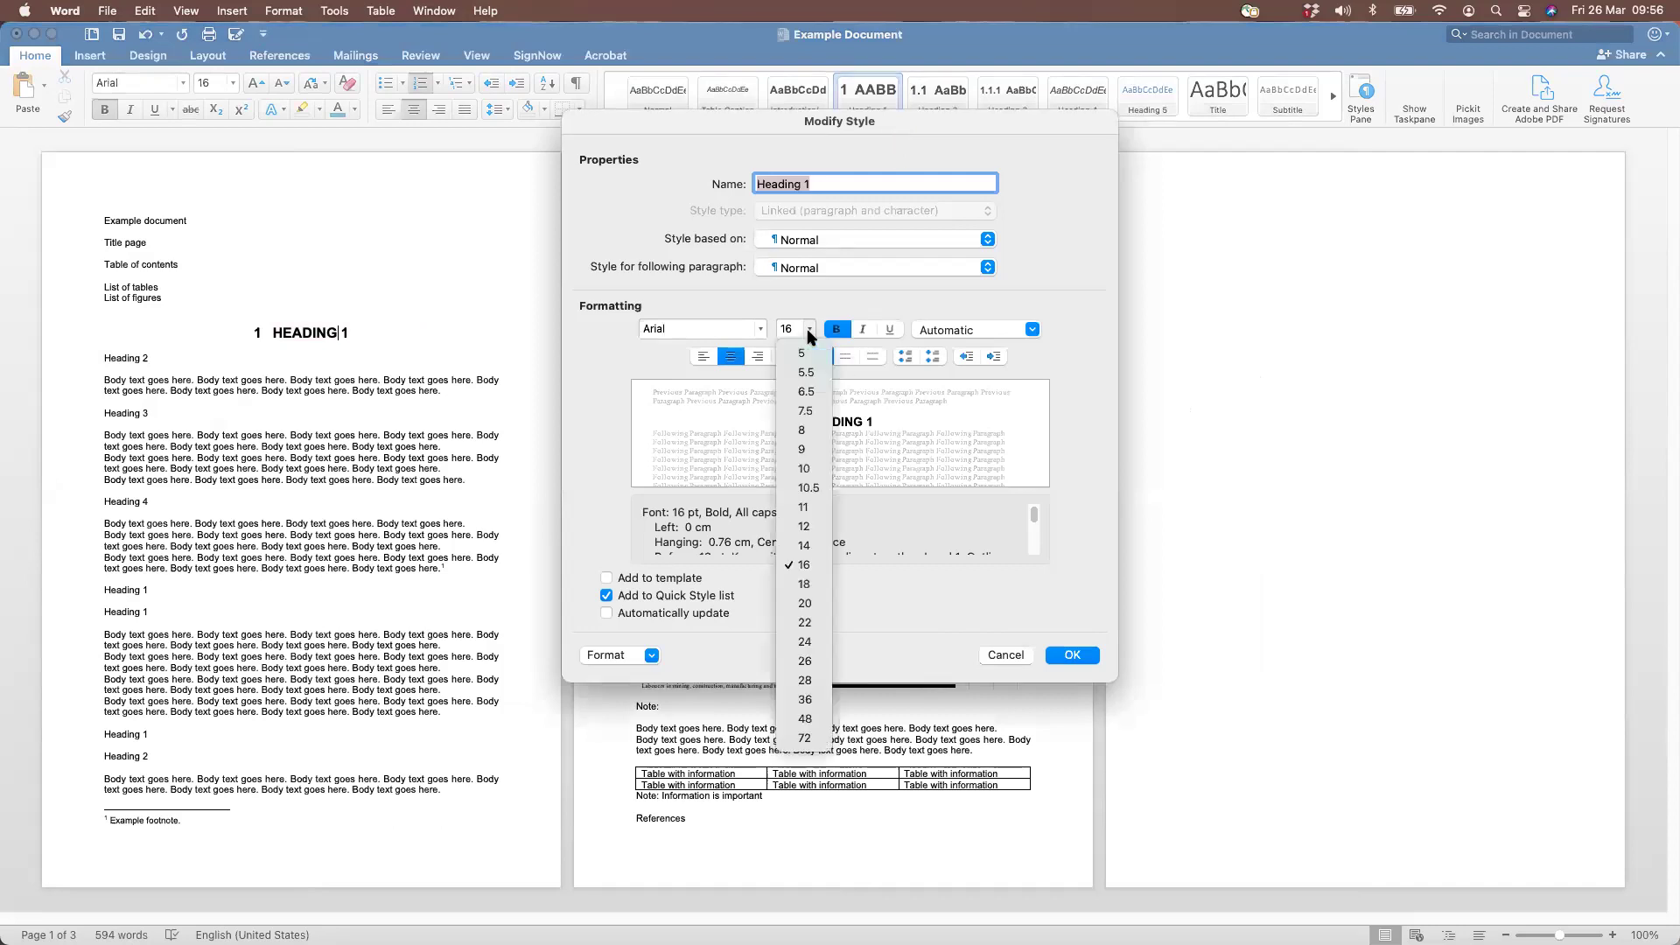
left_click(811, 550)
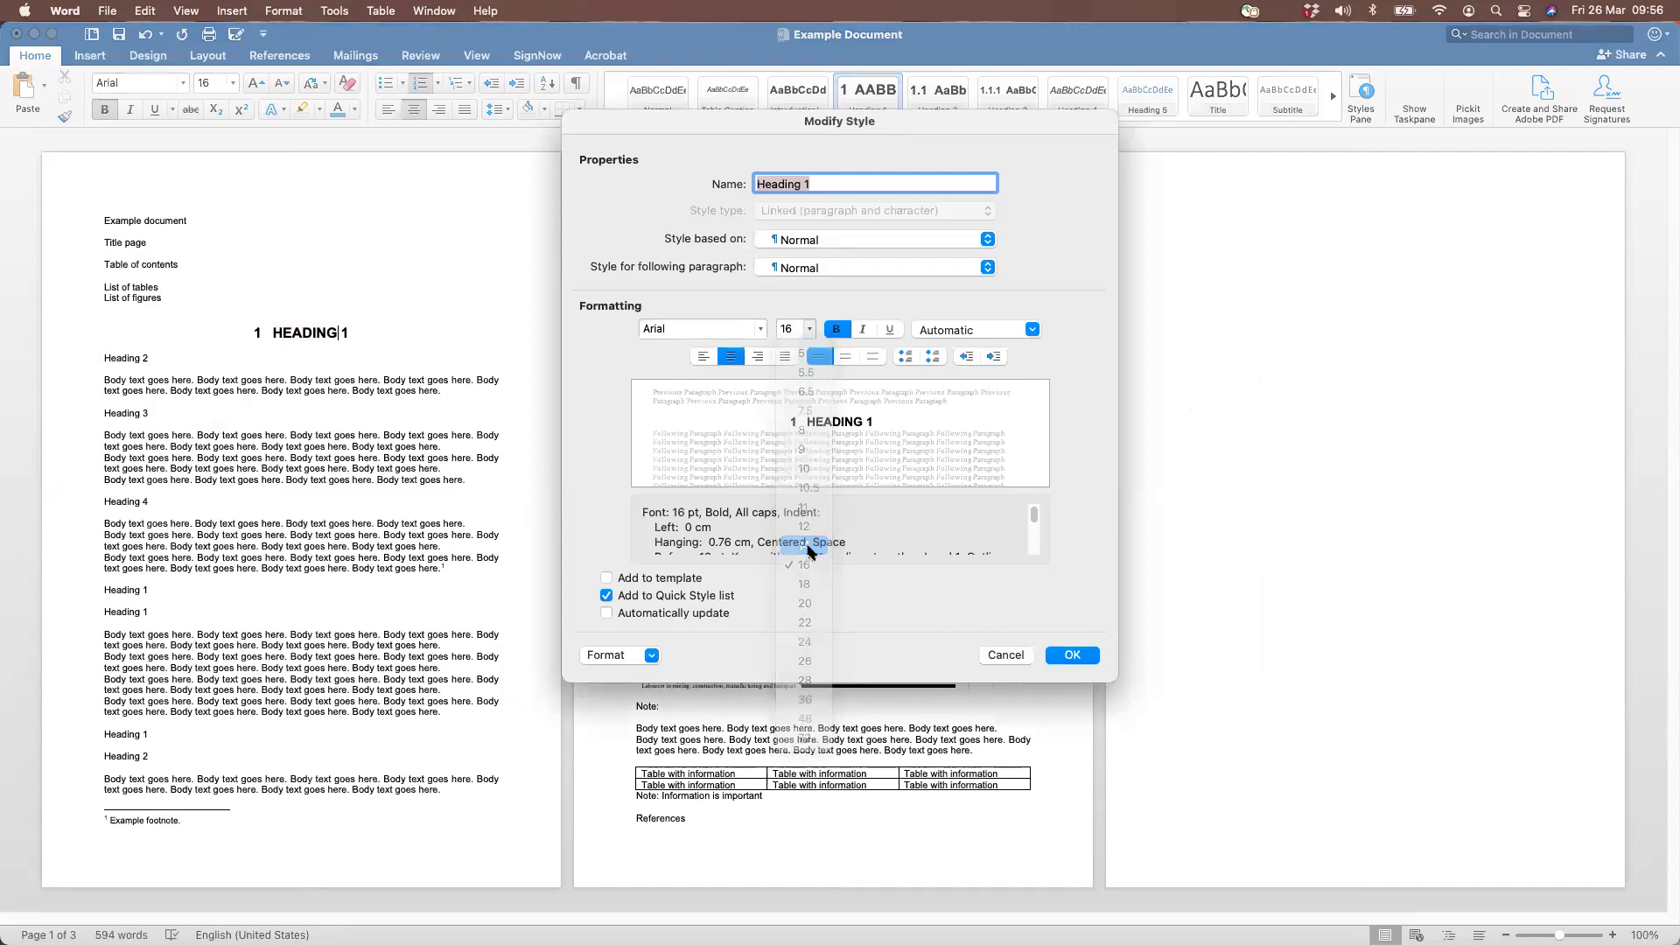
left_click(700, 359)
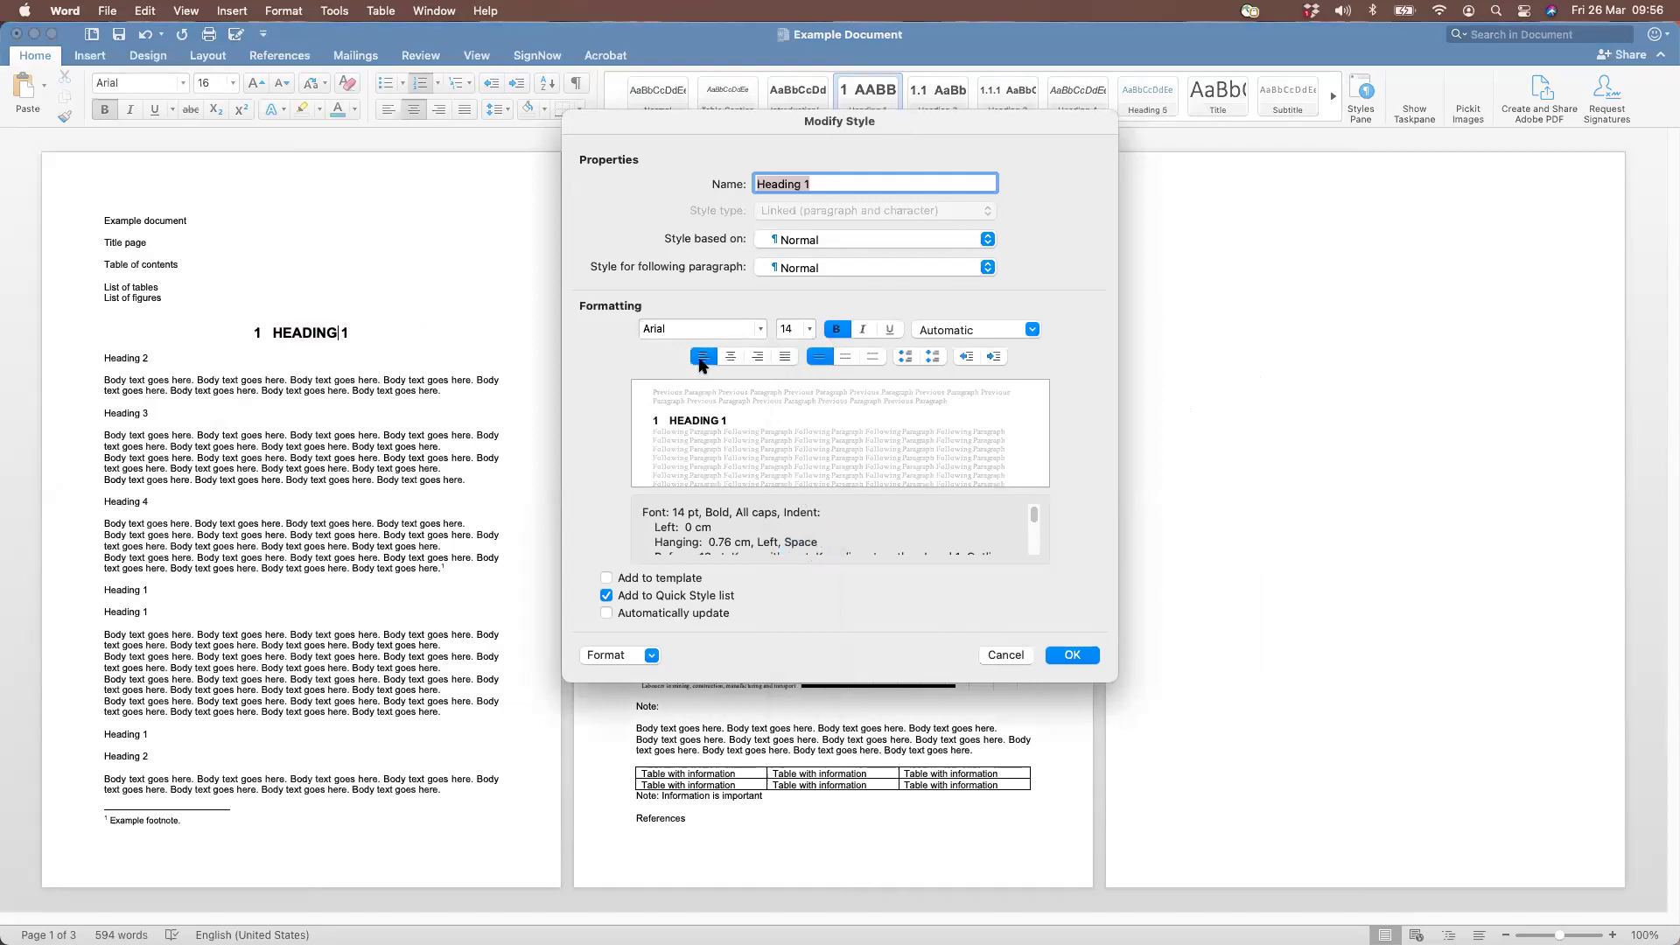
Turn off the All caps font effect in the Heading 1 style
left_click(651, 658)
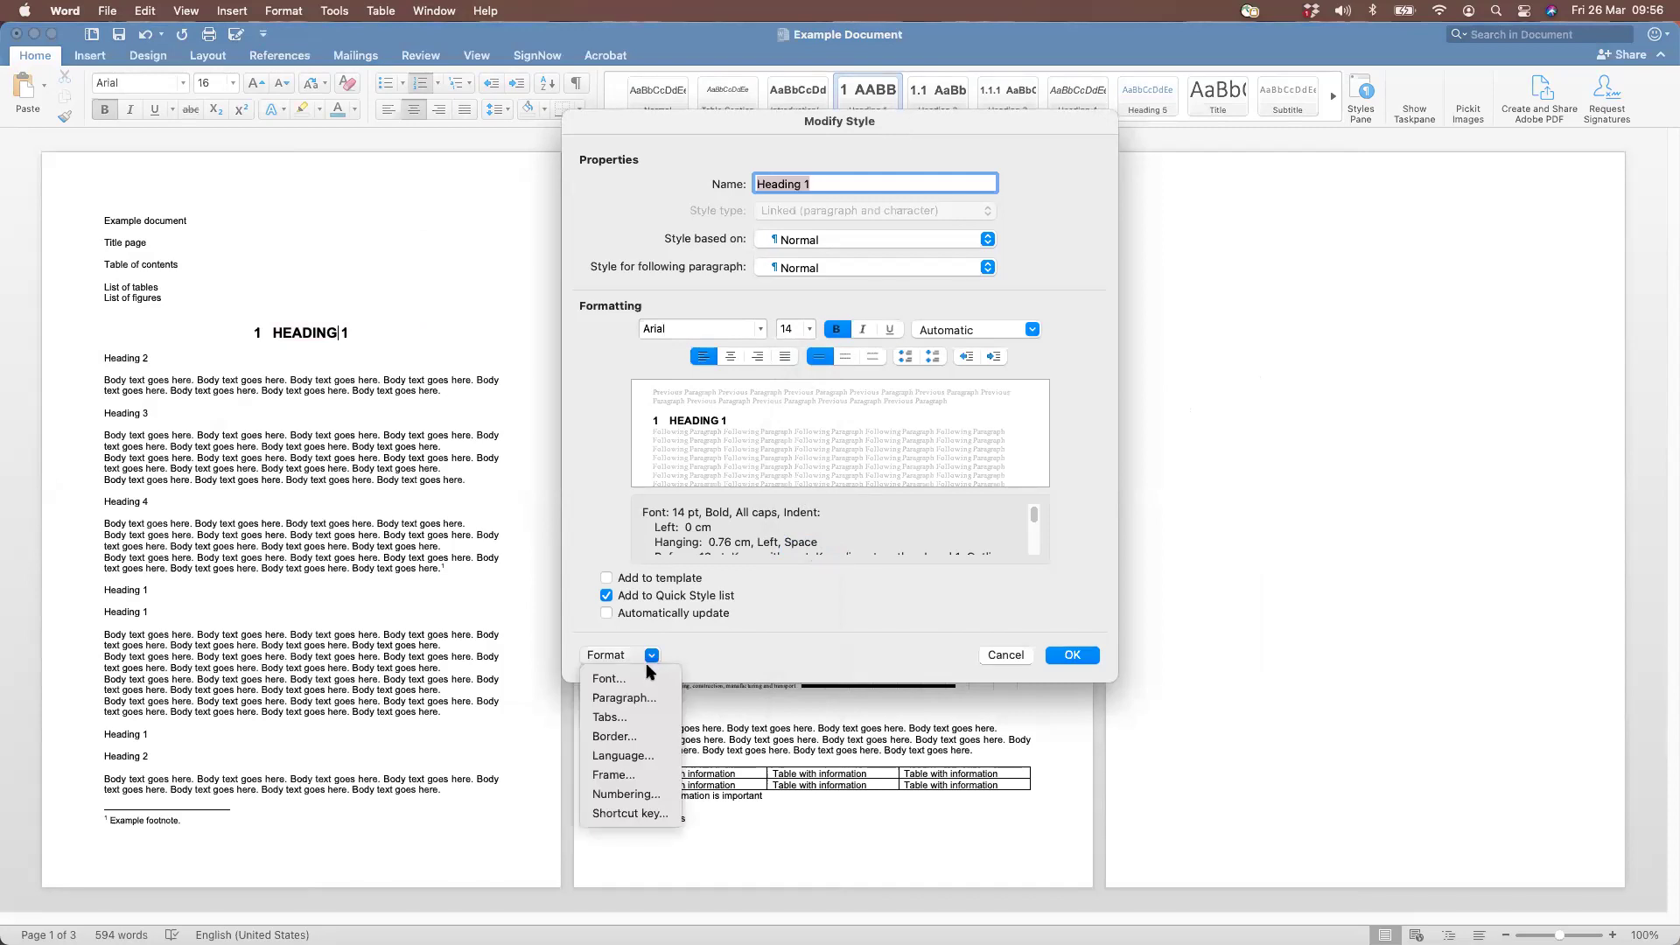
left_click(643, 680)
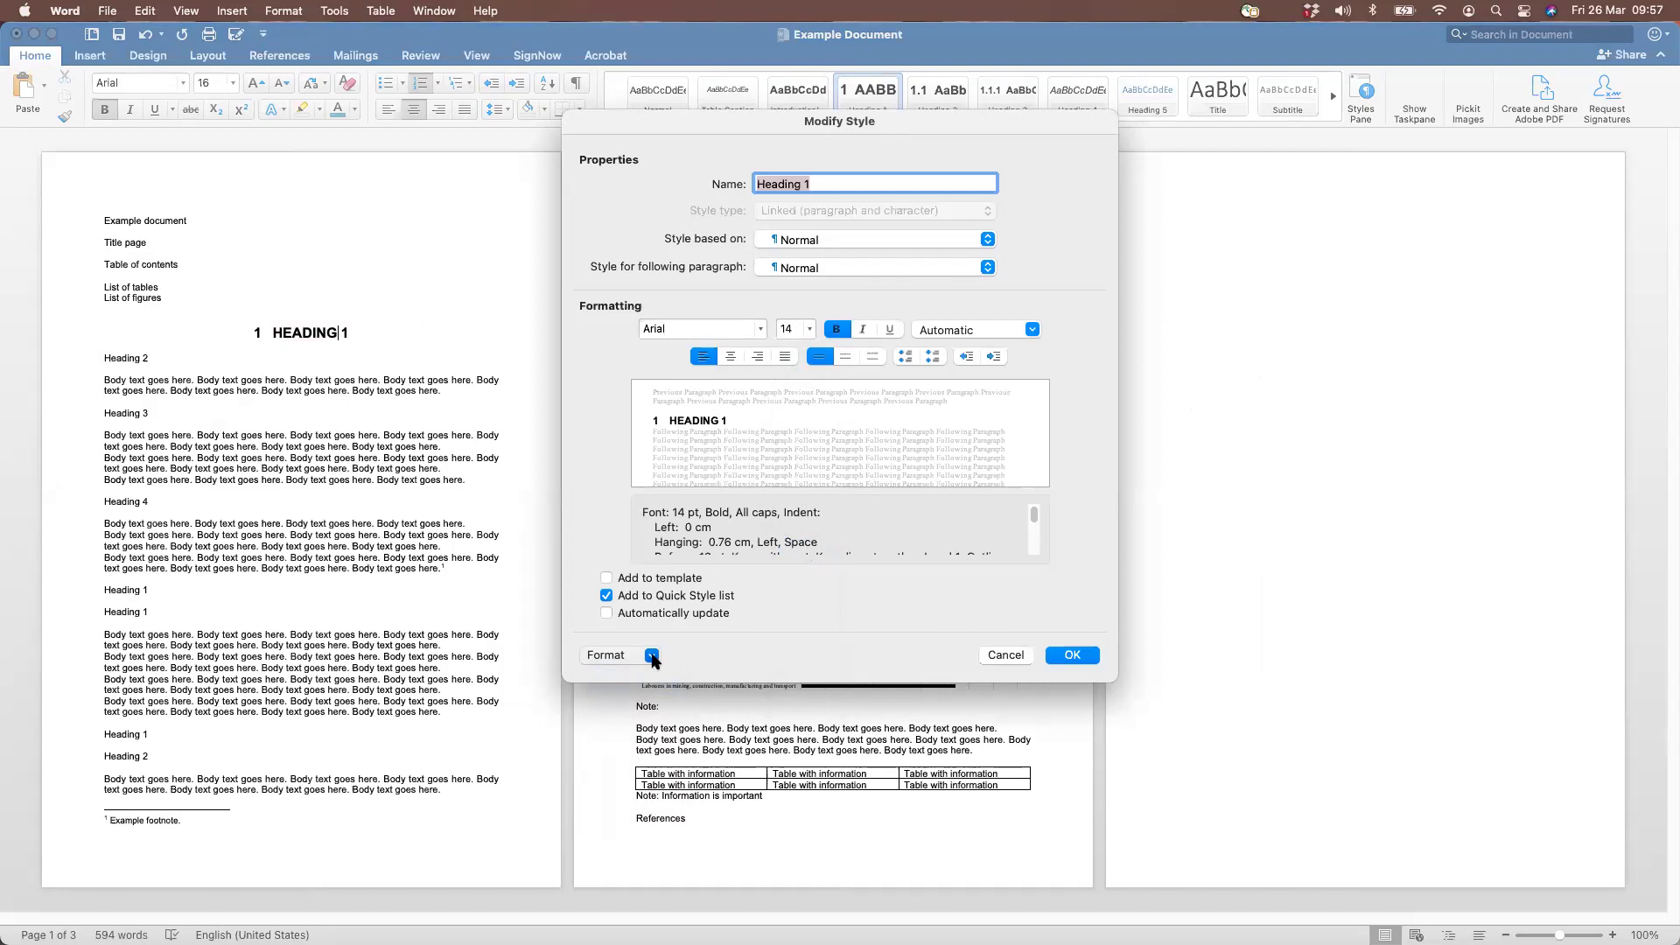
left_click(651, 656)
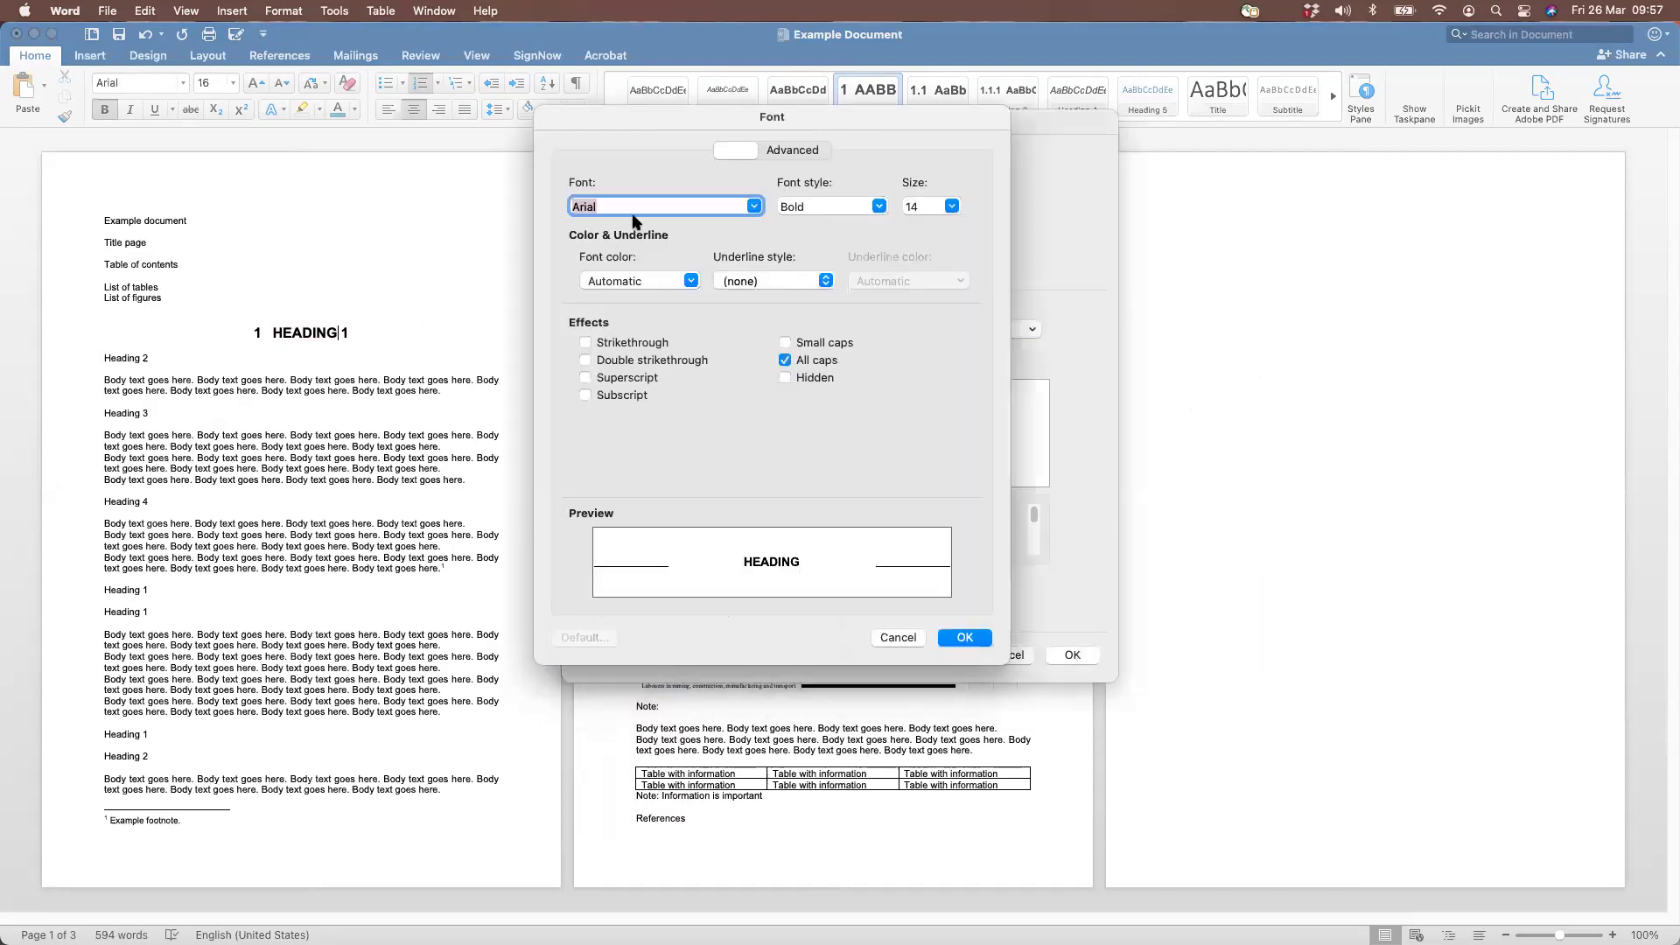
left_click(785, 361)
left_click(784, 343)
left_click(785, 361)
left_click(785, 362)
left_click(966, 638)
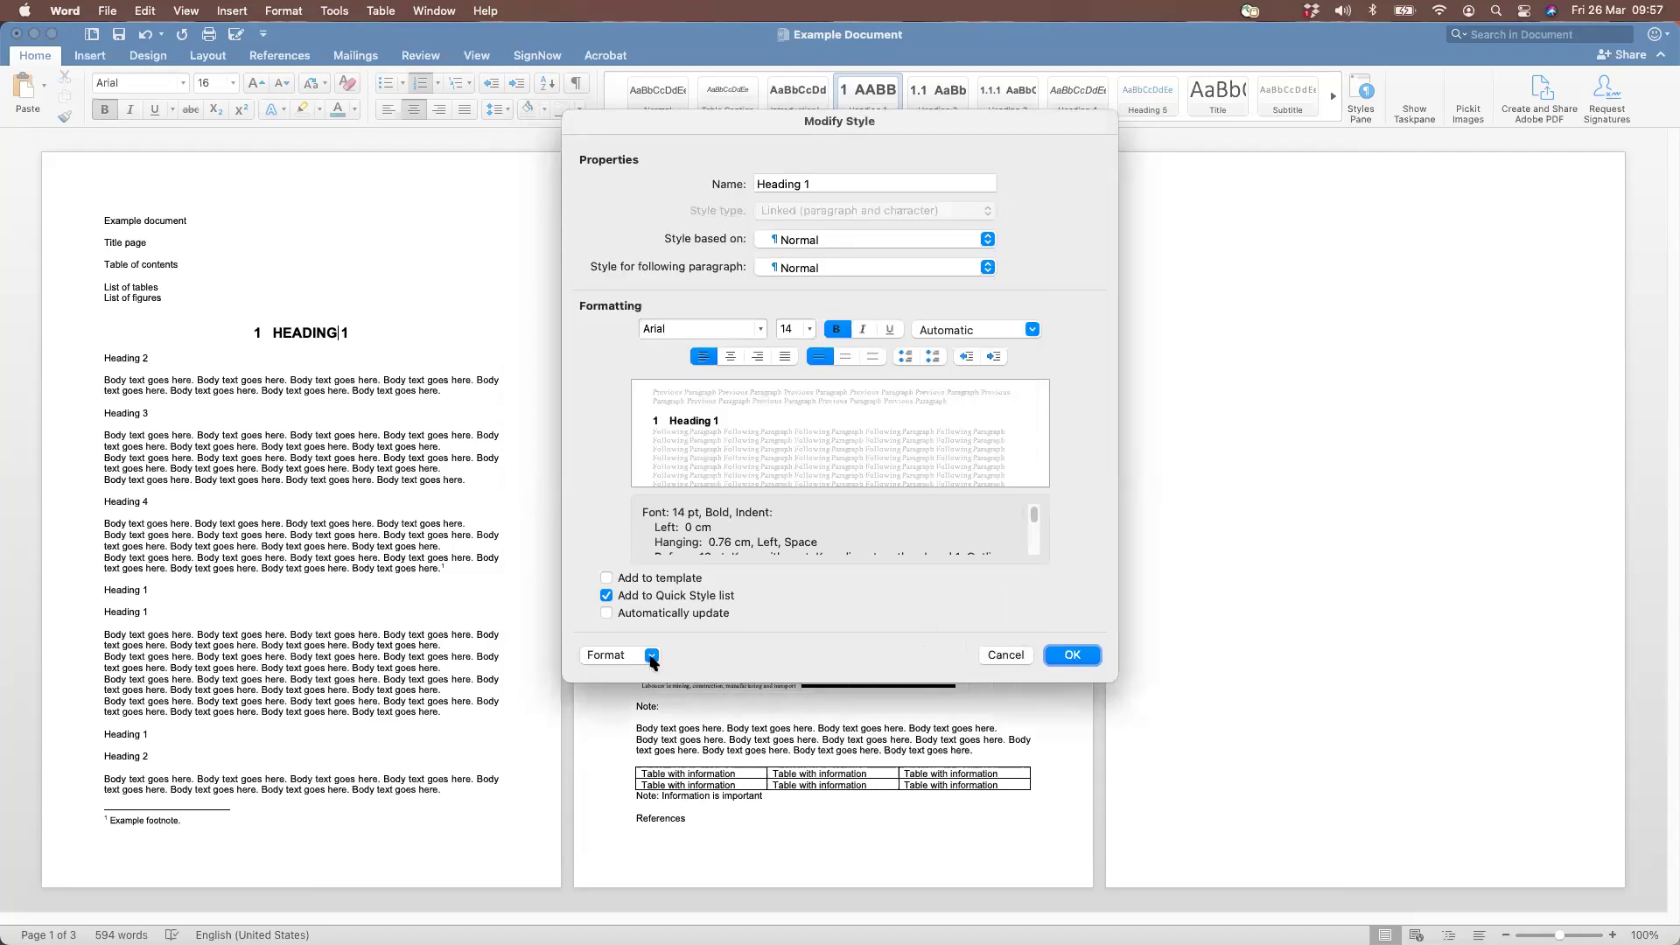
Set the Heading 1 style's multilevel numbering to None and save the style changes
left_click(651, 655)
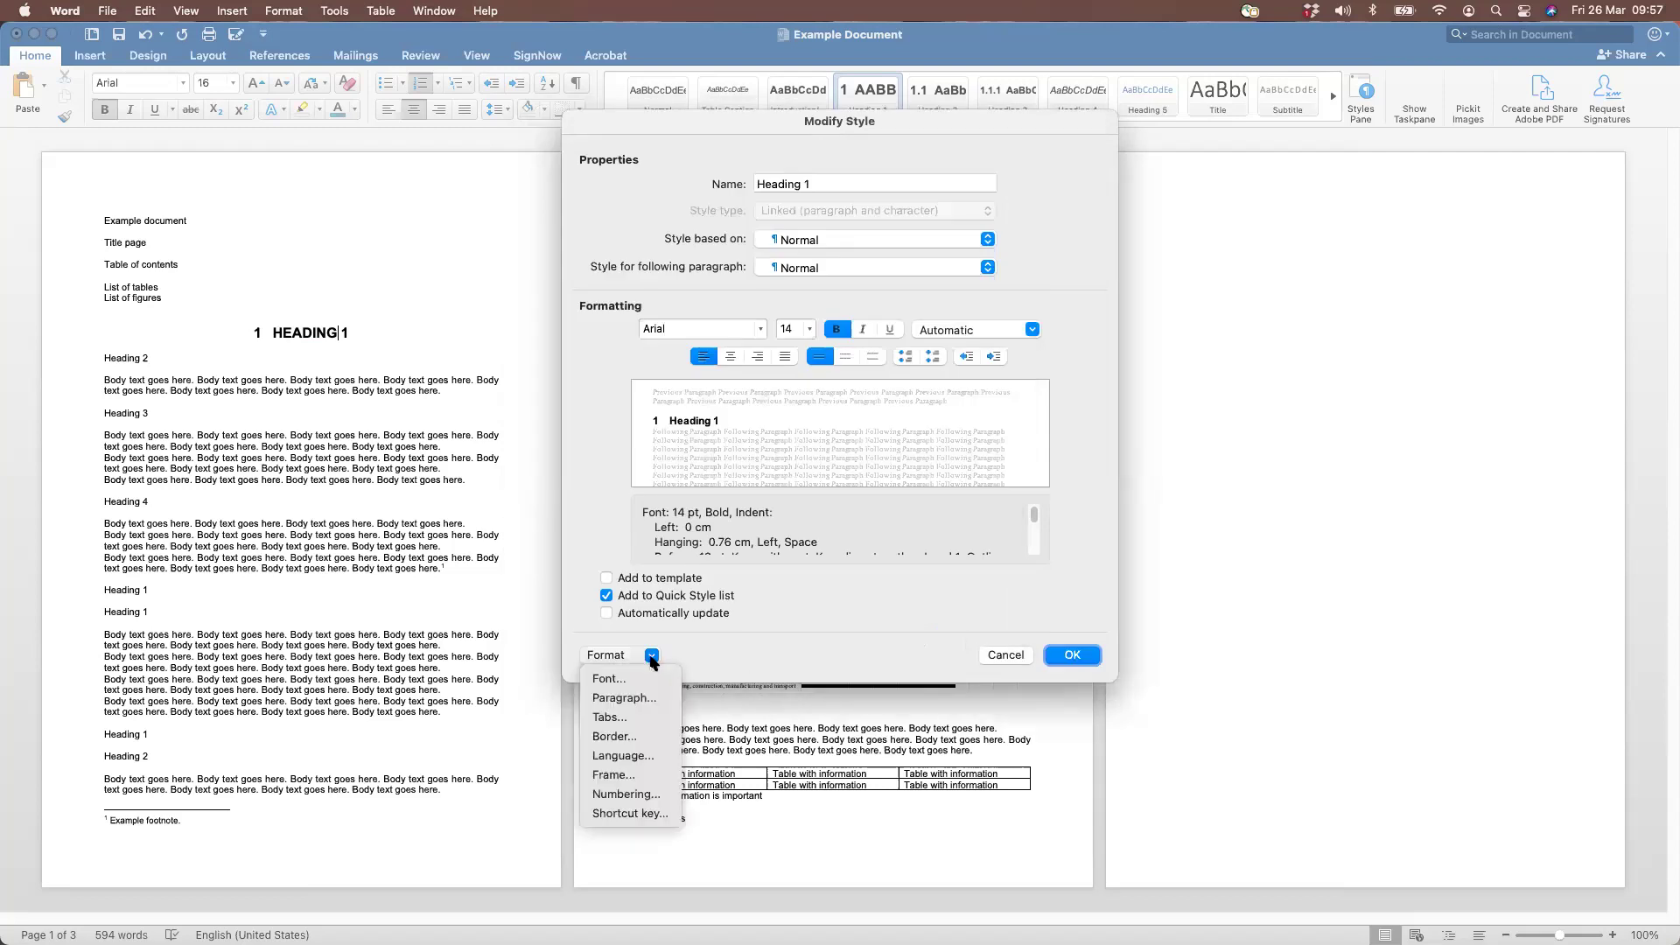
left_click(648, 795)
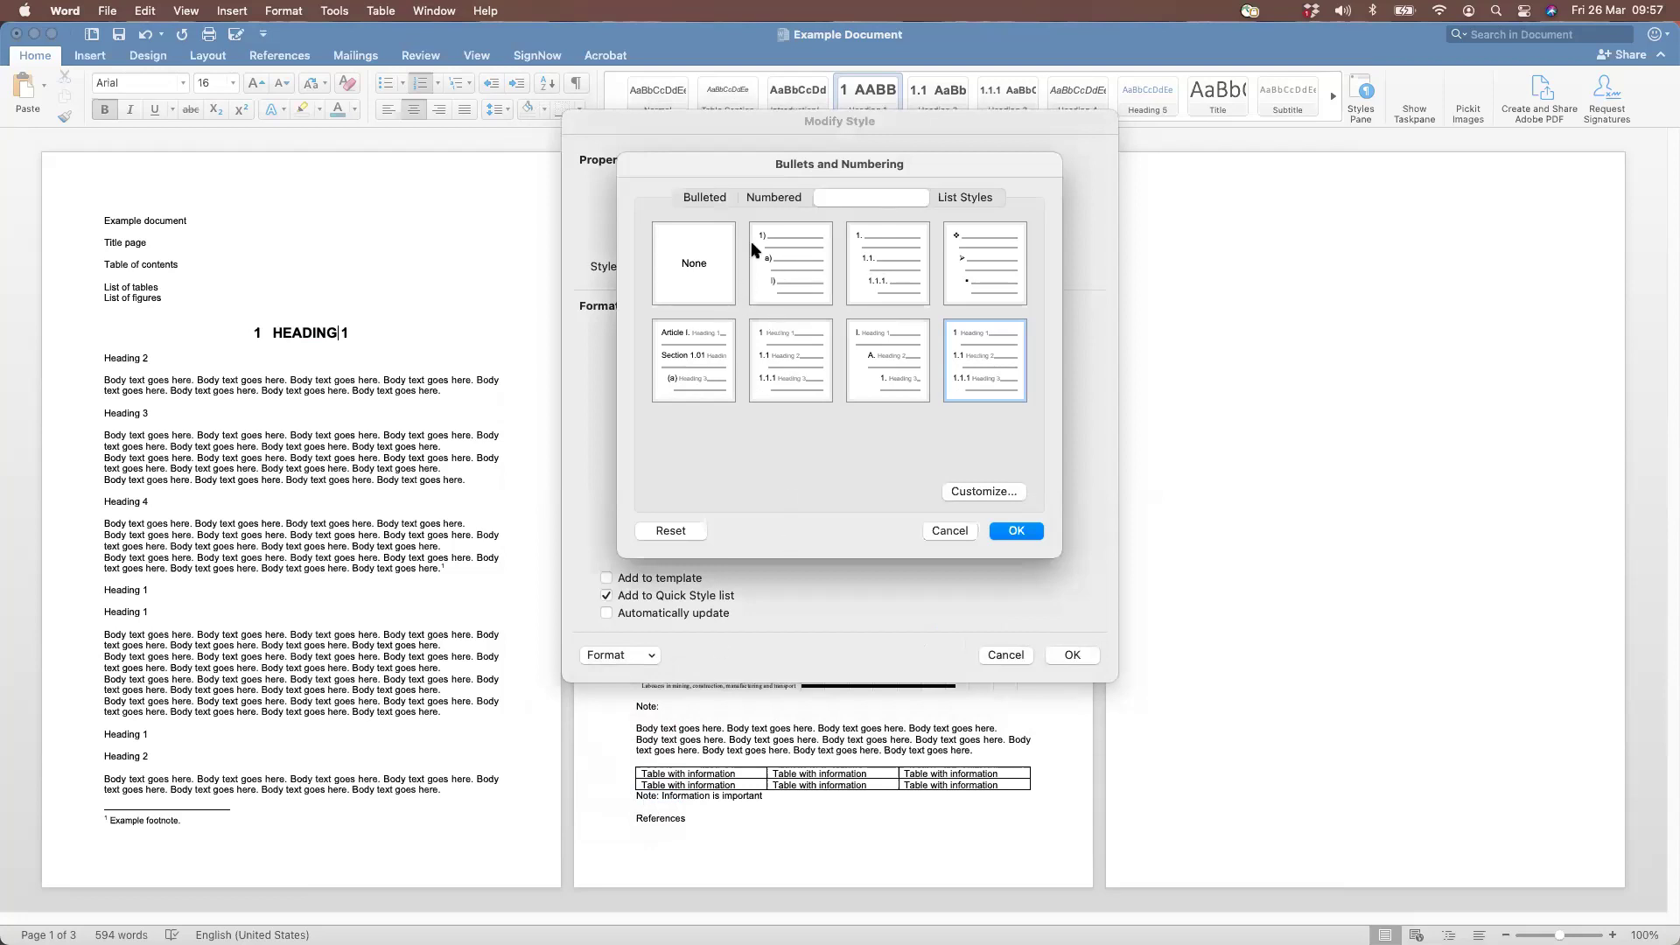
left_click(689, 276)
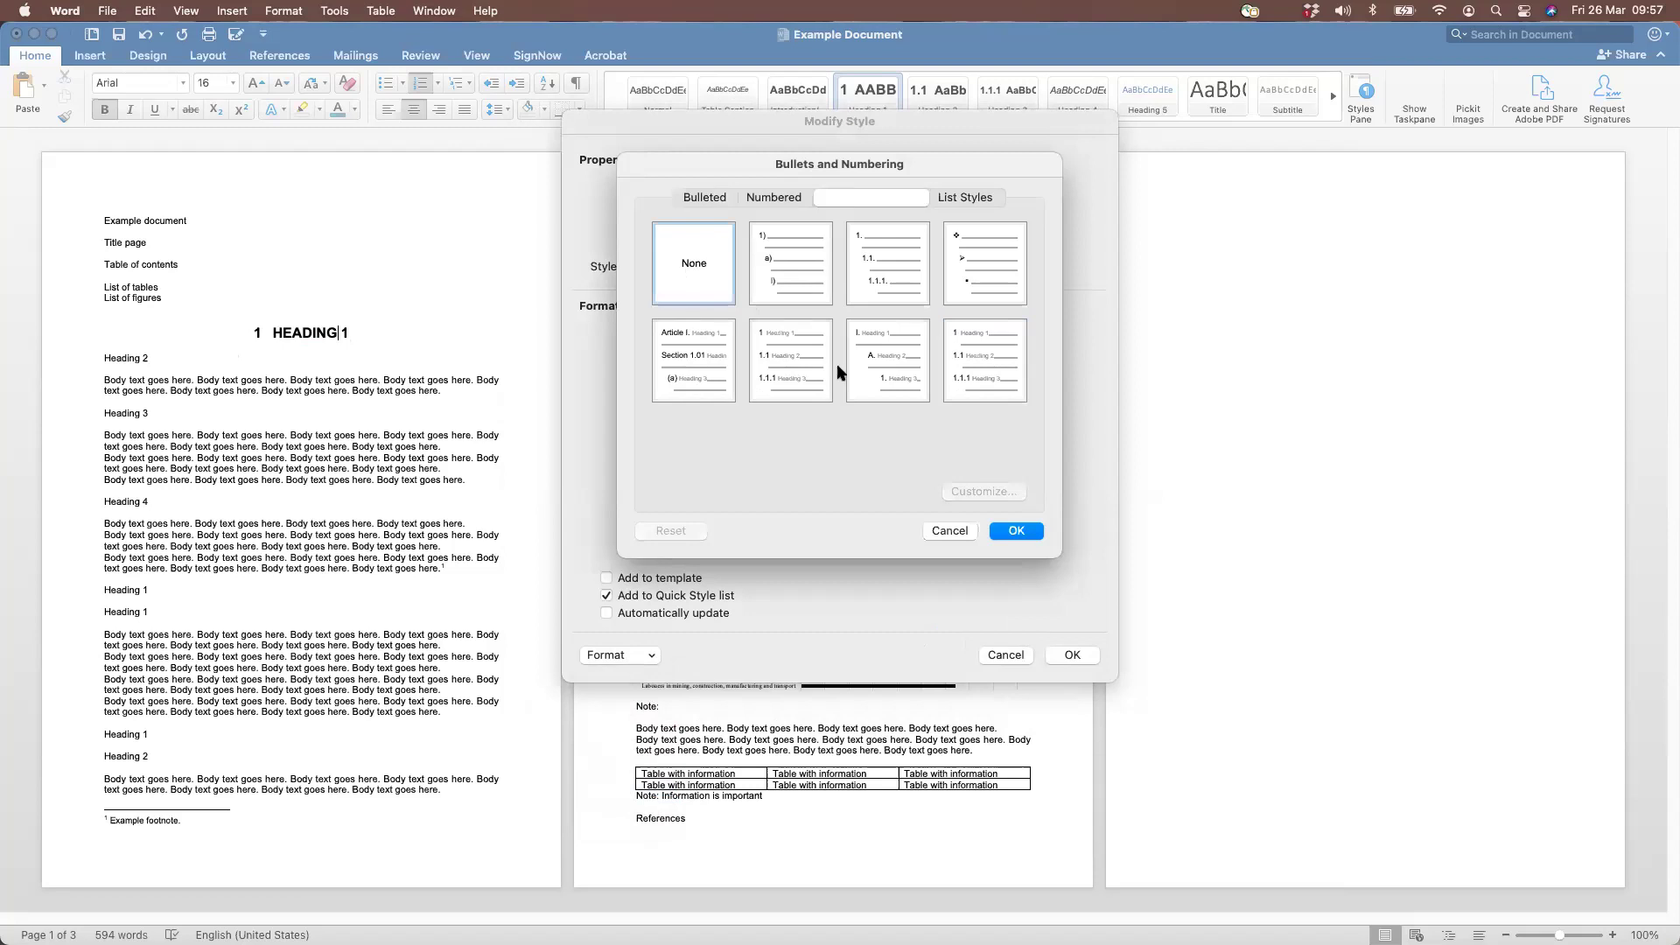
left_click(1015, 530)
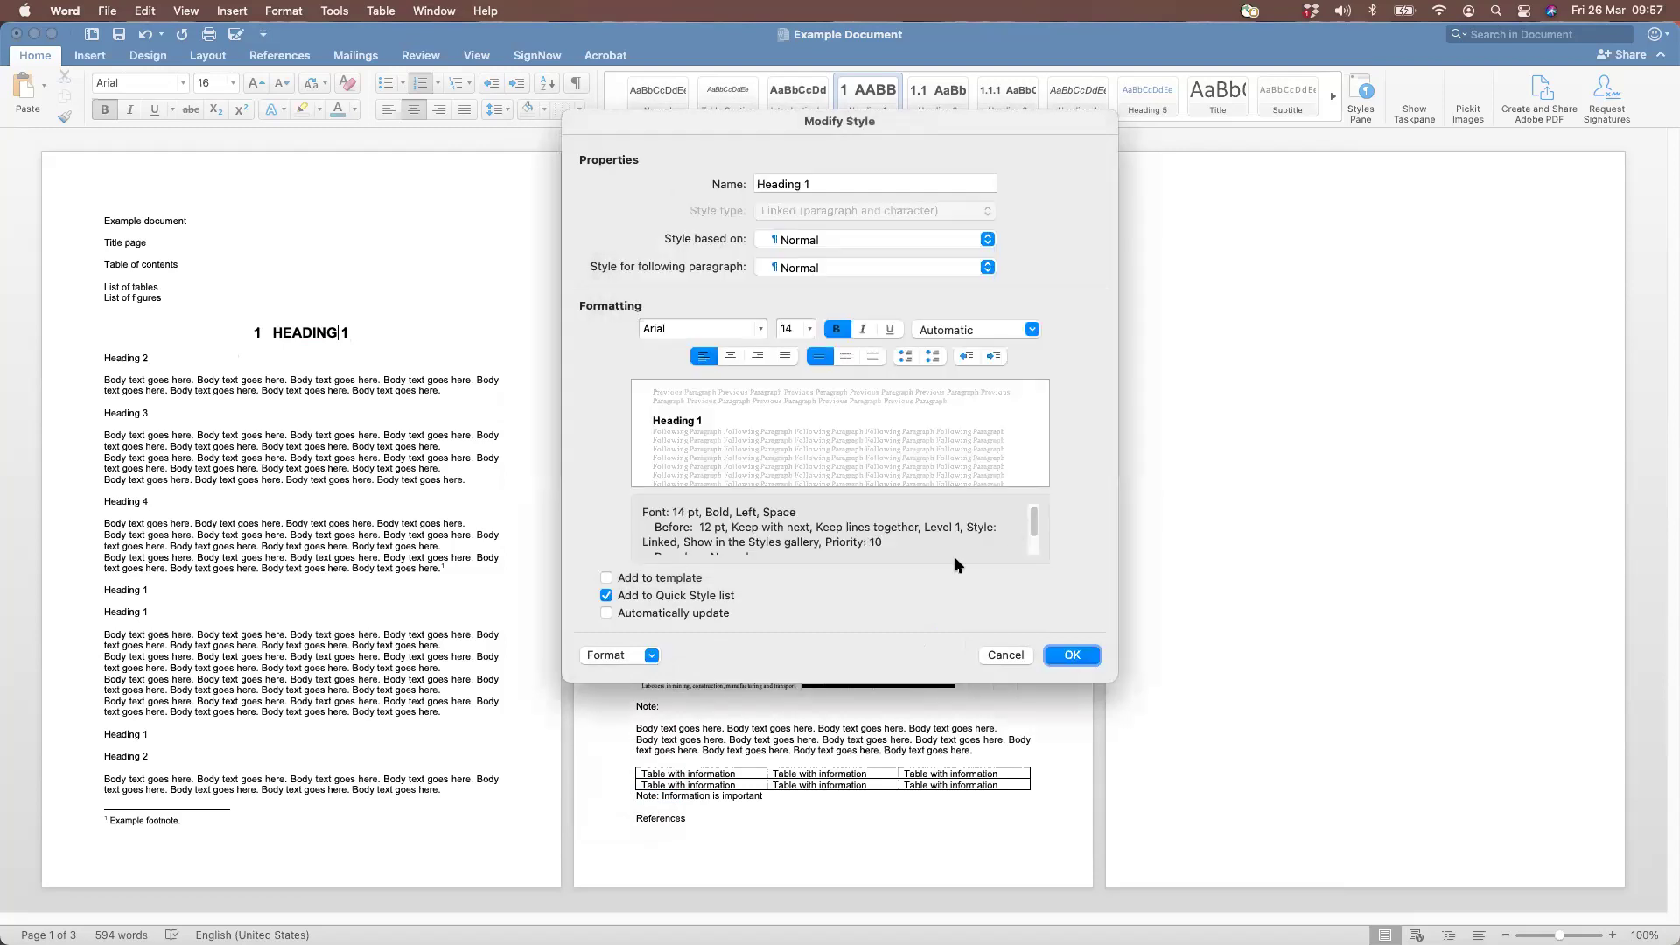
left_click(1073, 656)
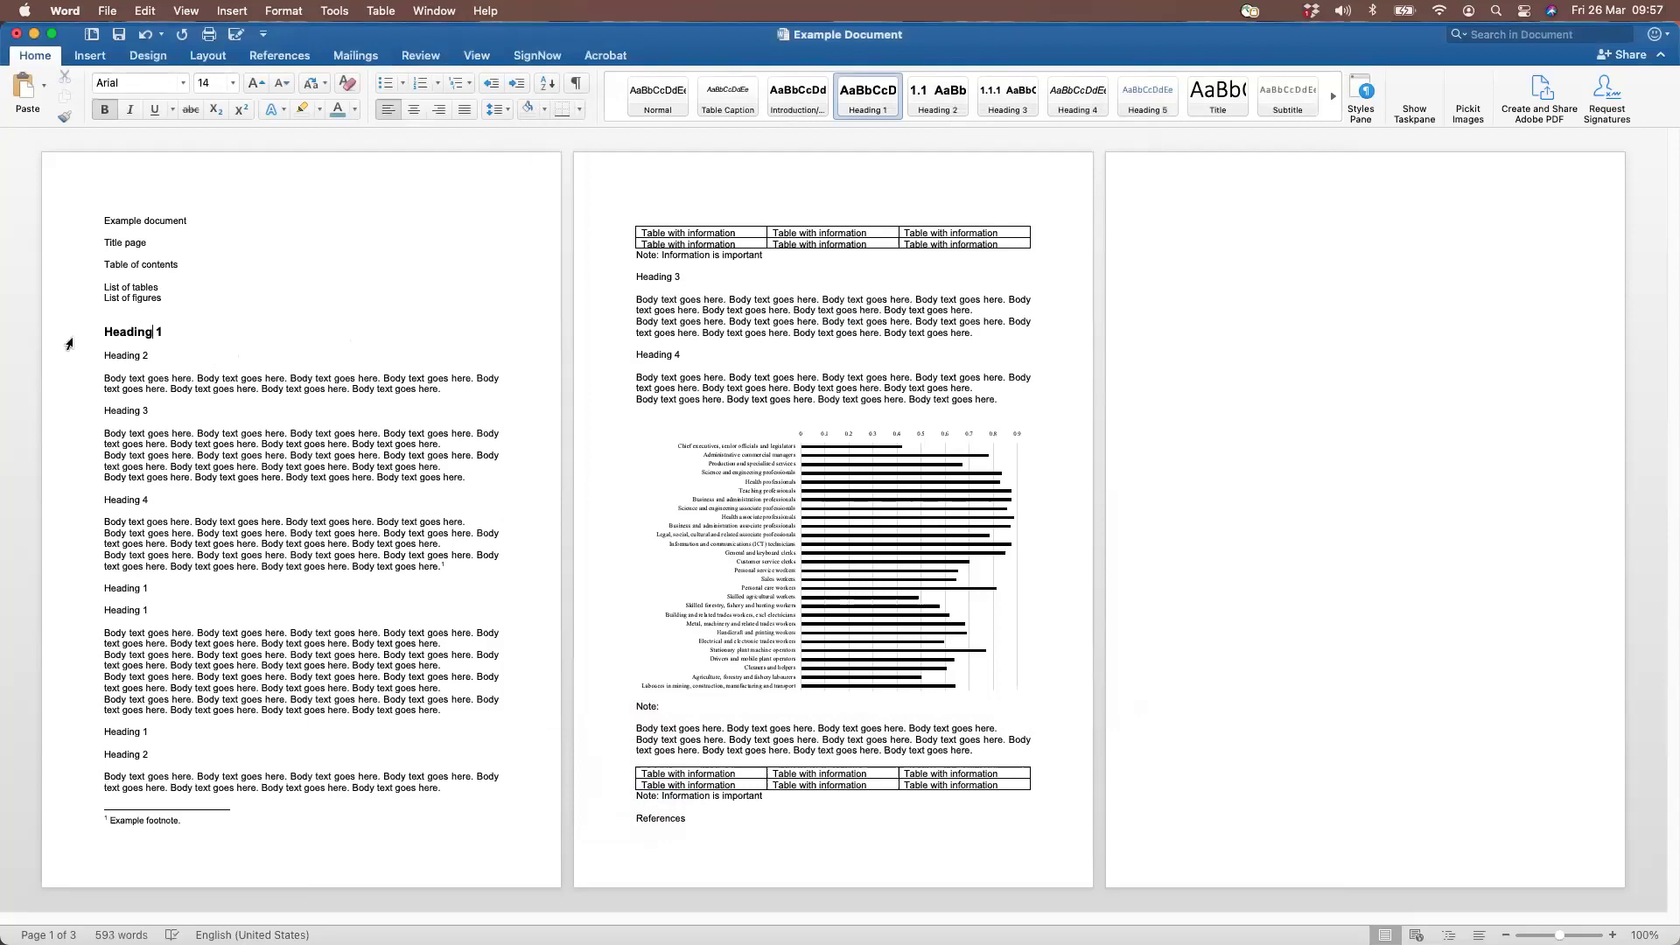
Apply the Heading 1 style to the three remaining "Heading 1" lines on the first page
left_click(78, 588)
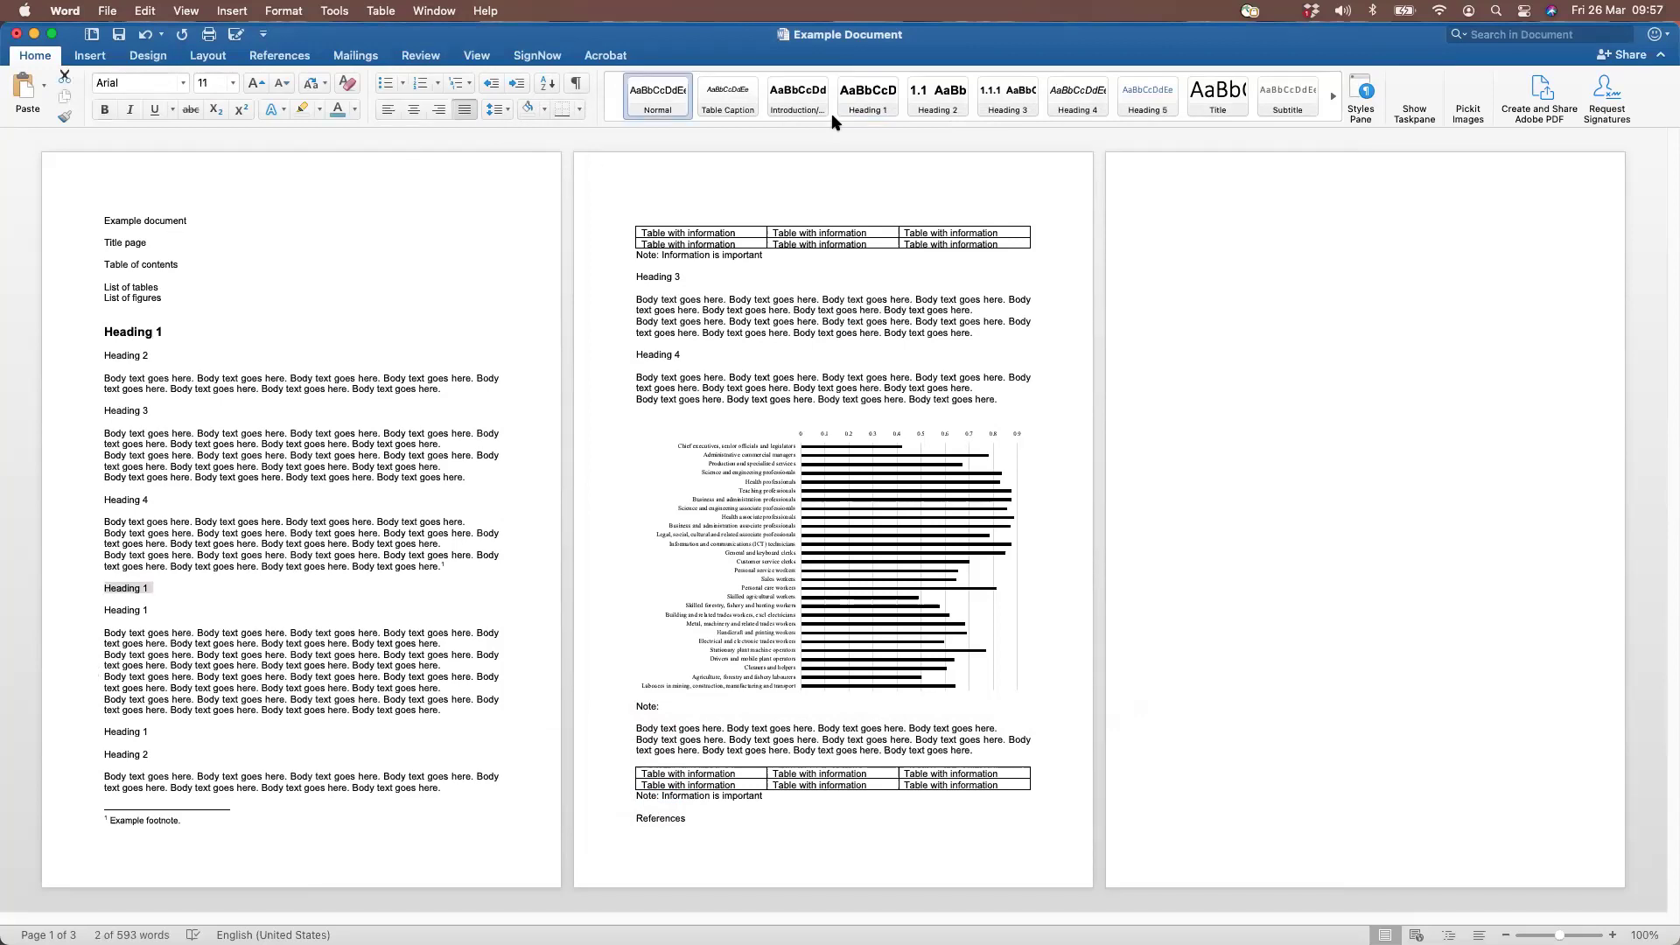
left_click(856, 112)
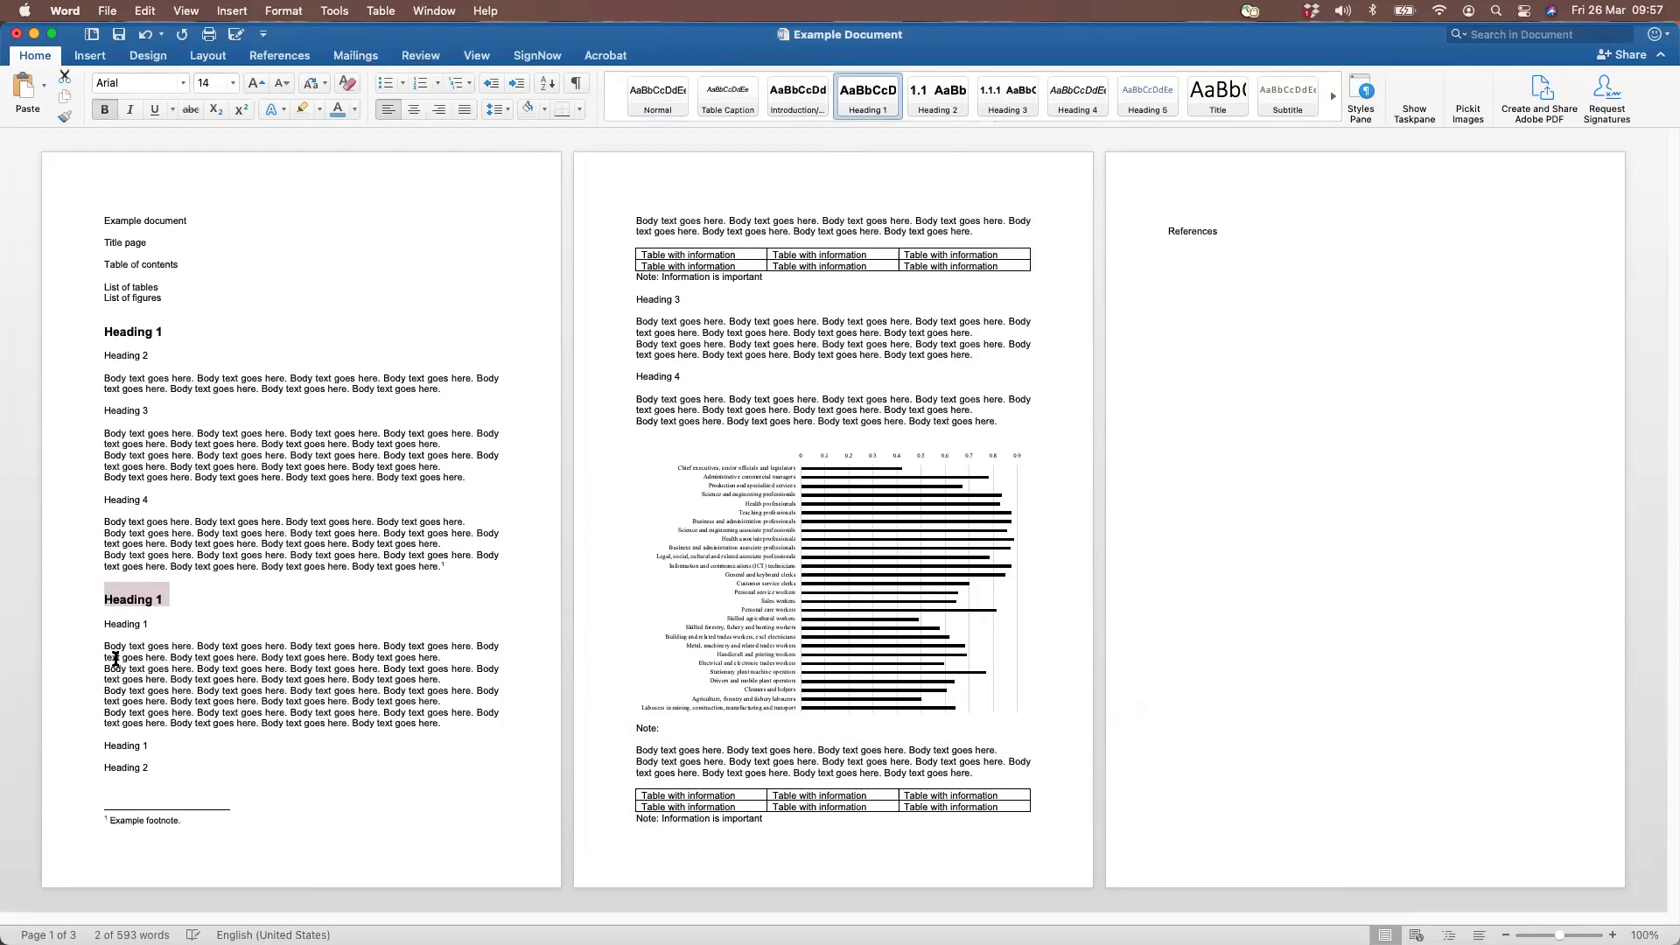
left_click(76, 626)
left_click(868, 96)
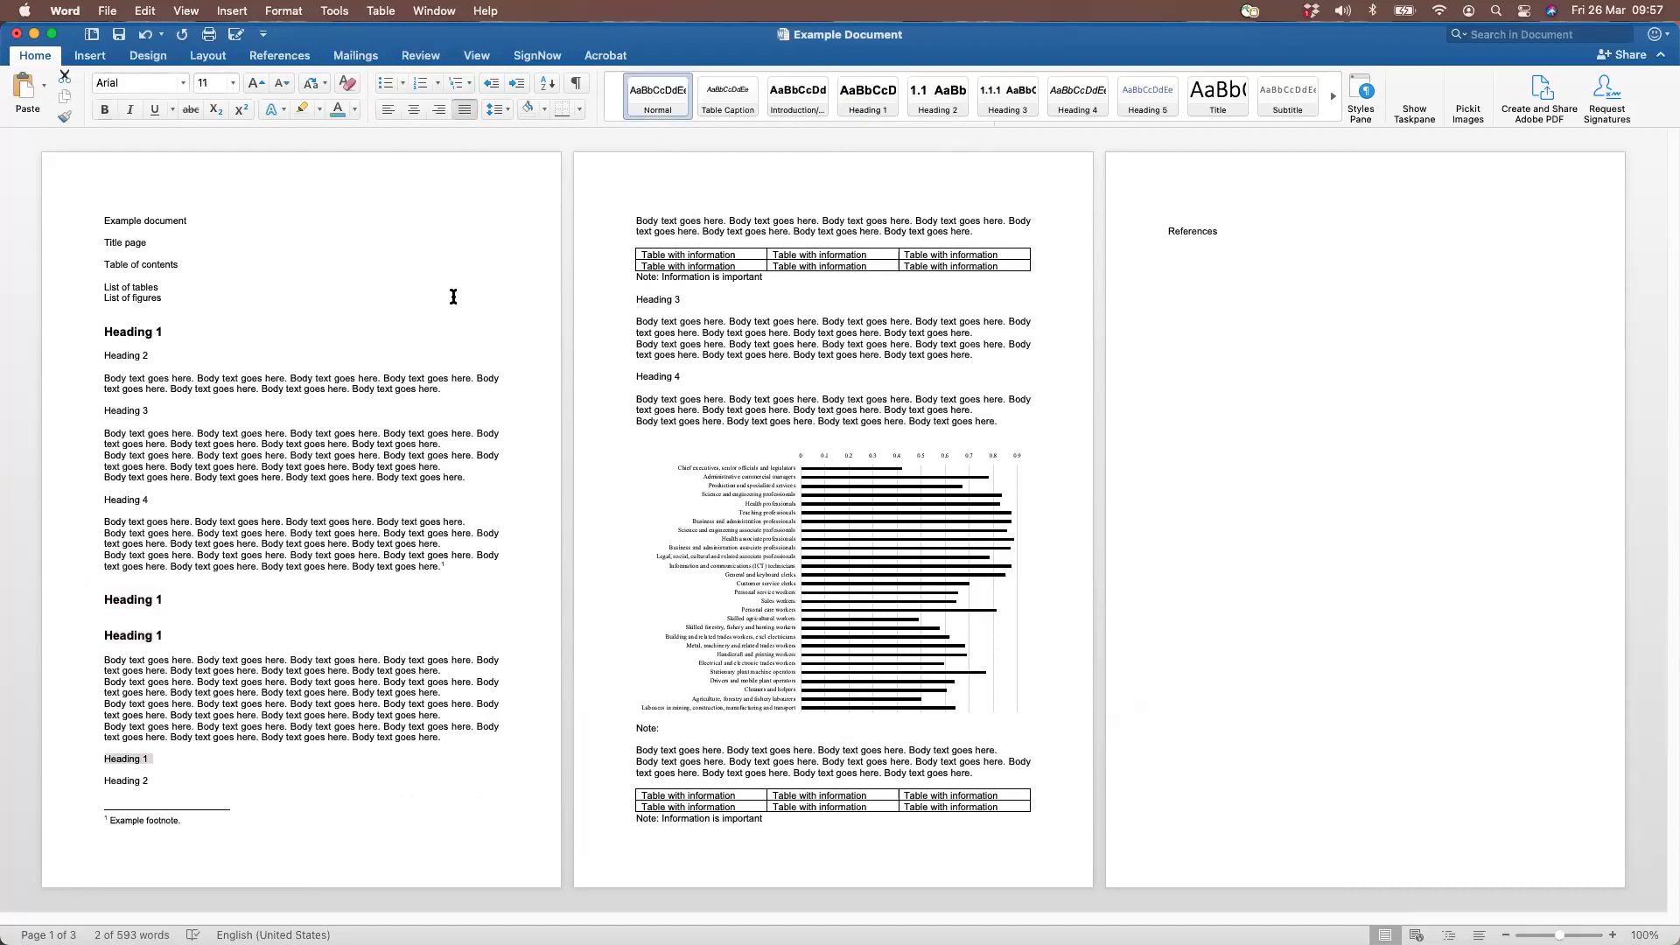
left_click(867, 101)
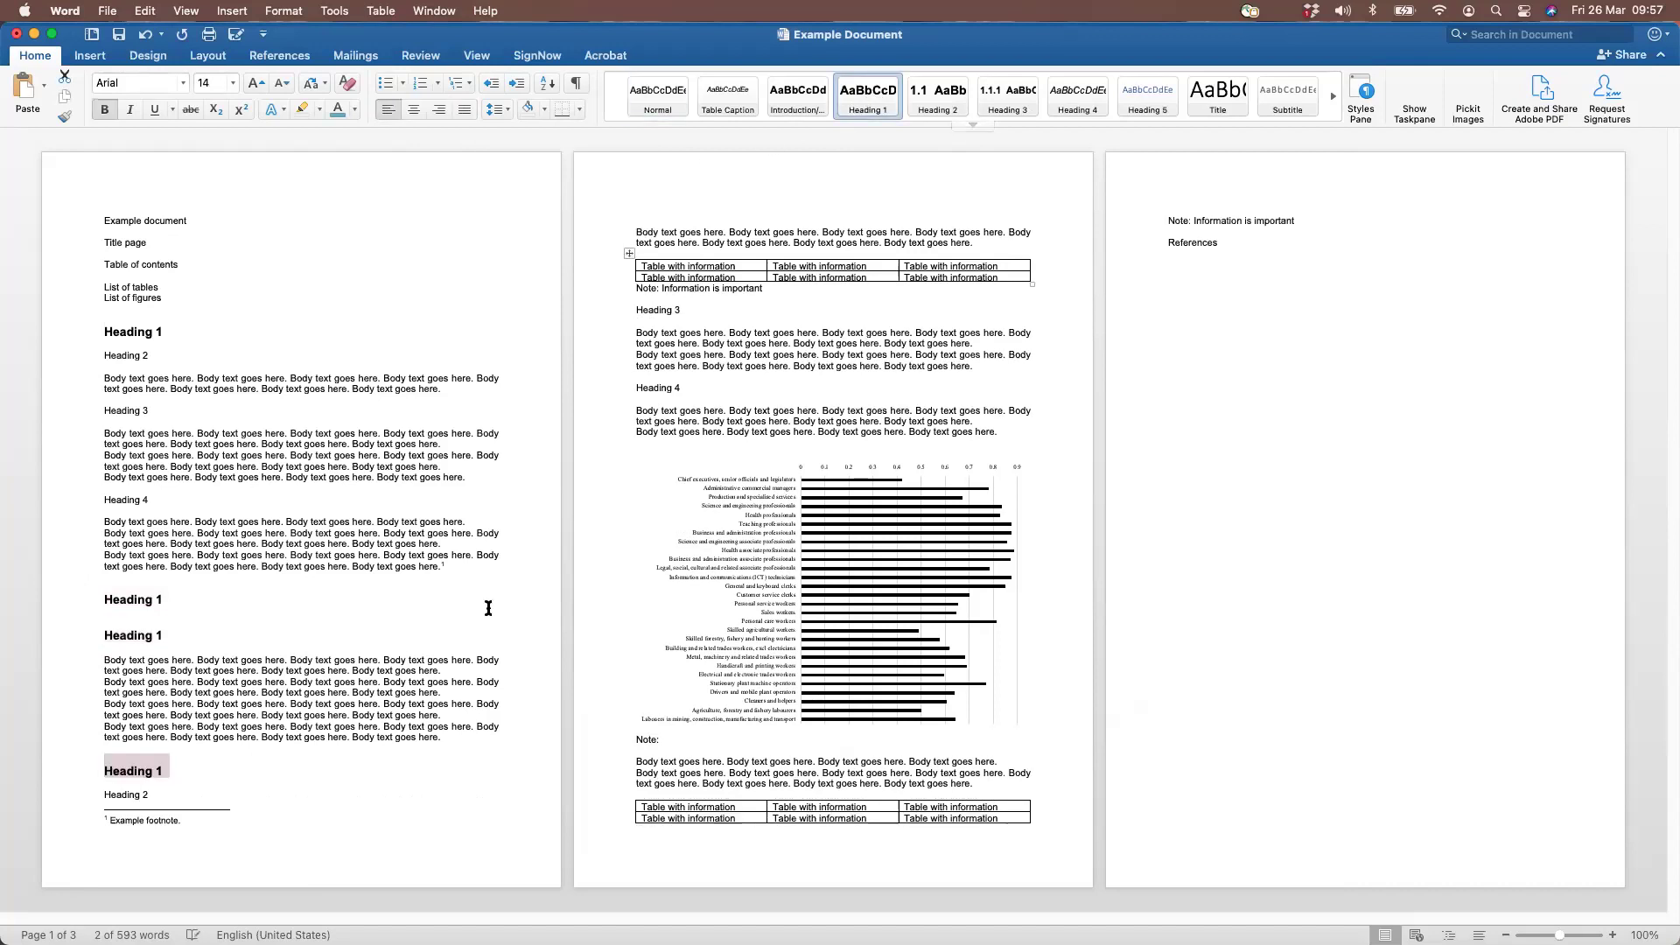
left_click(372, 721)
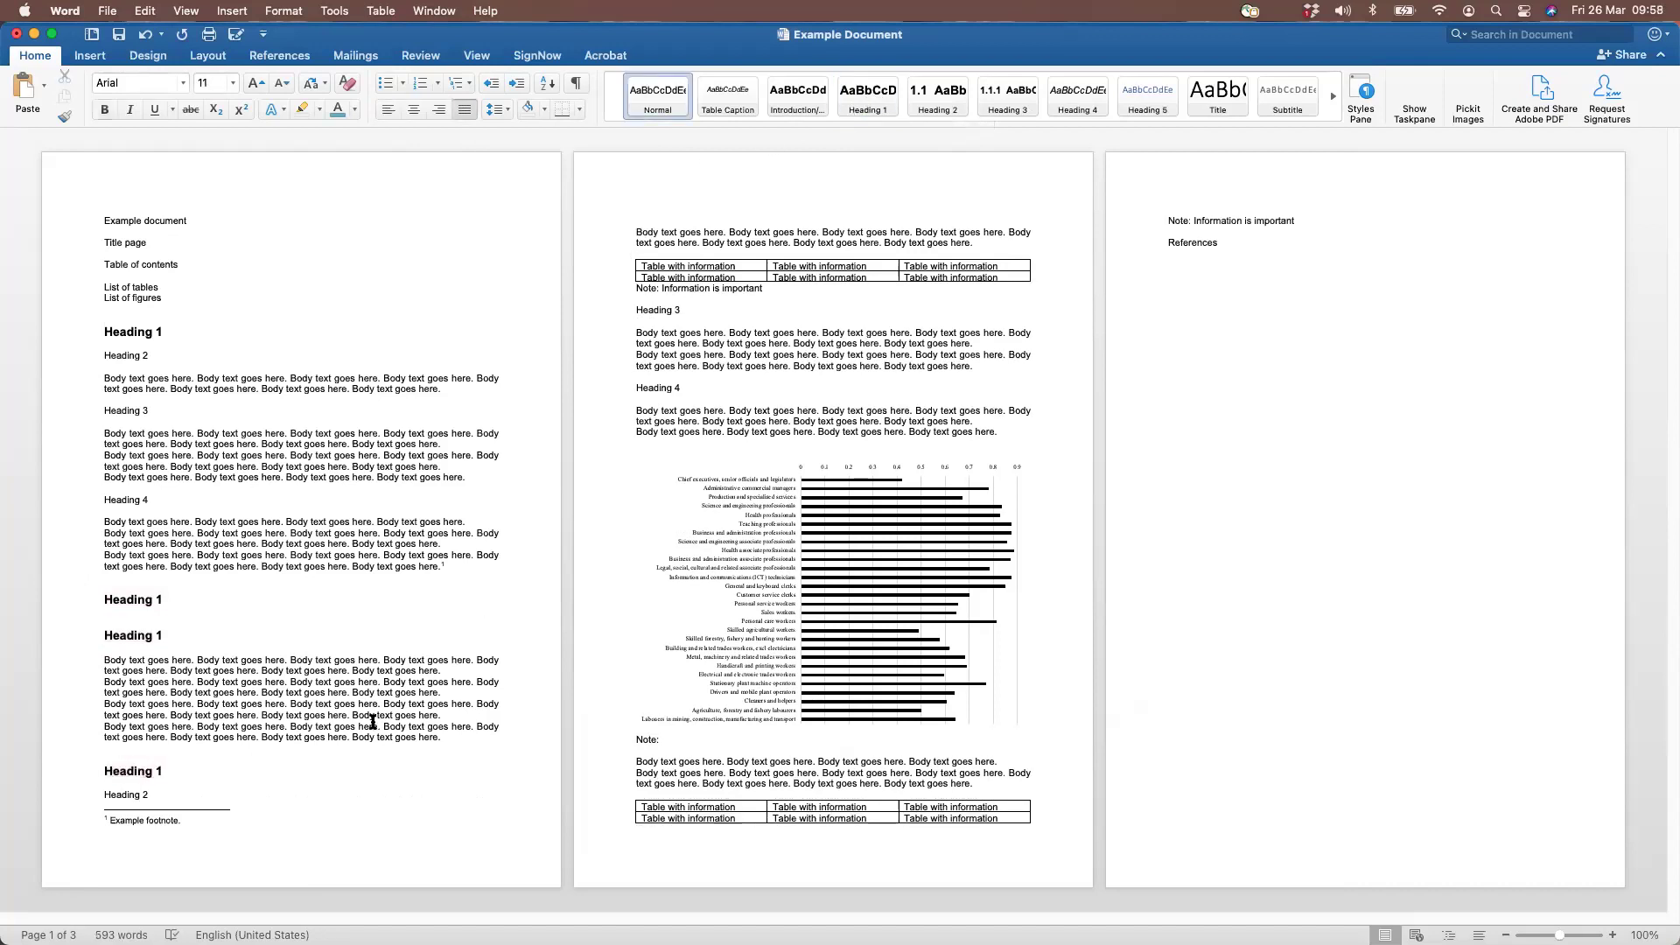
Modify the Heading 1 style to 16 pt font size and centred alignment
right_click(871, 103)
left_click(912, 131)
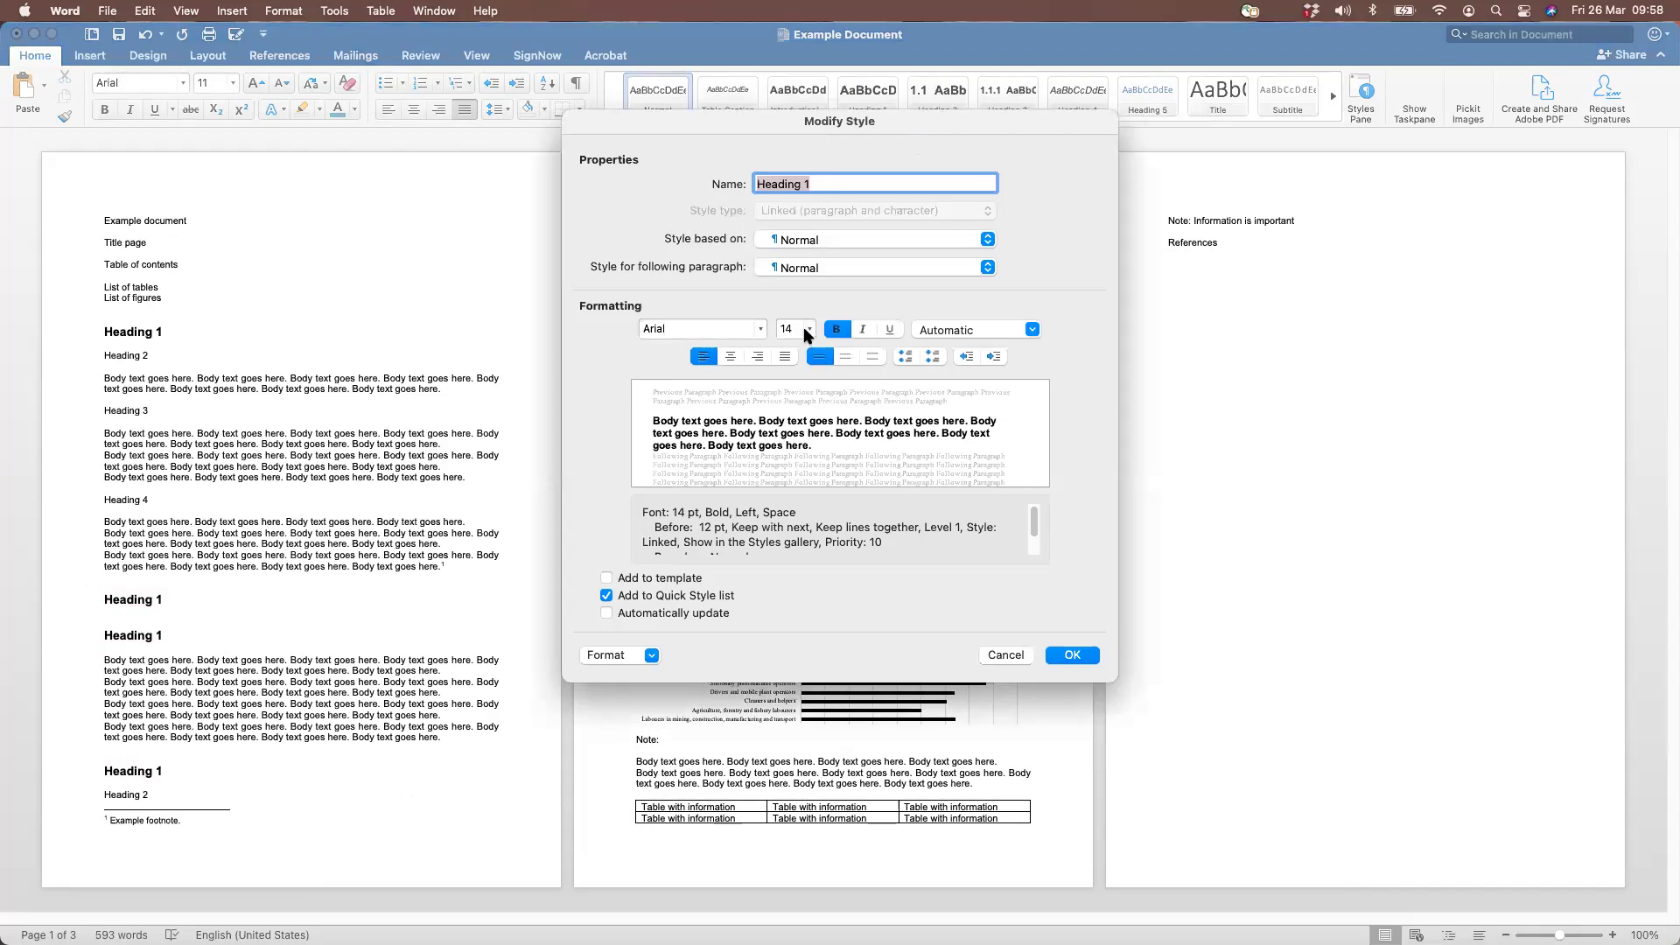
left_click(806, 329)
left_click(807, 565)
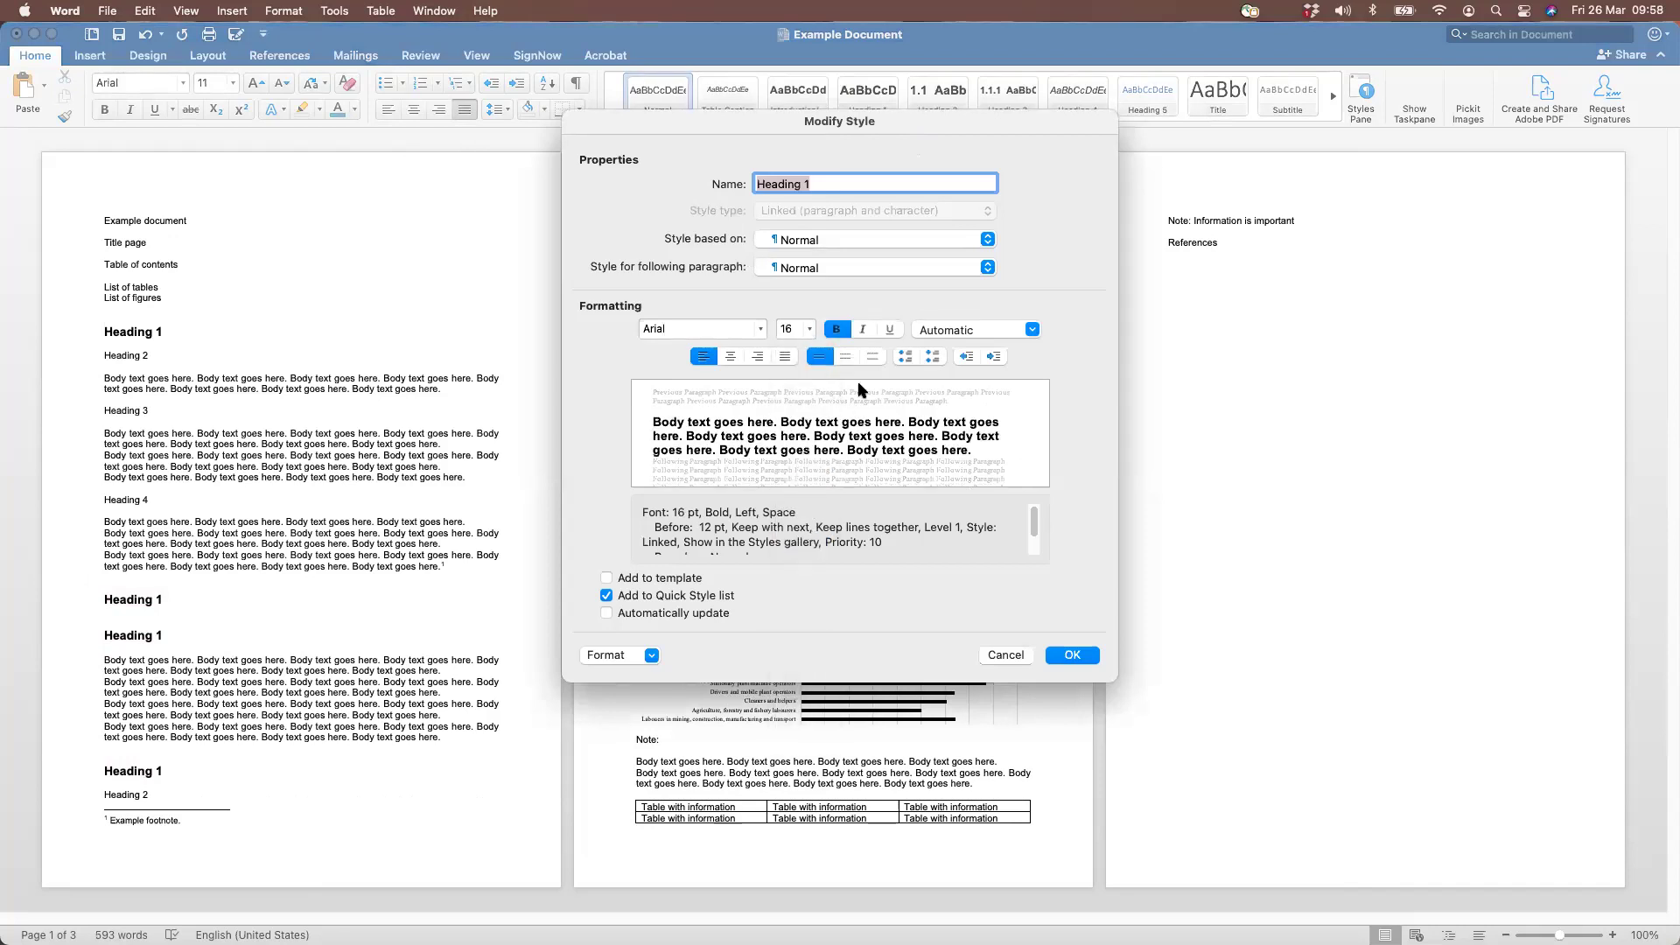
left_click(729, 356)
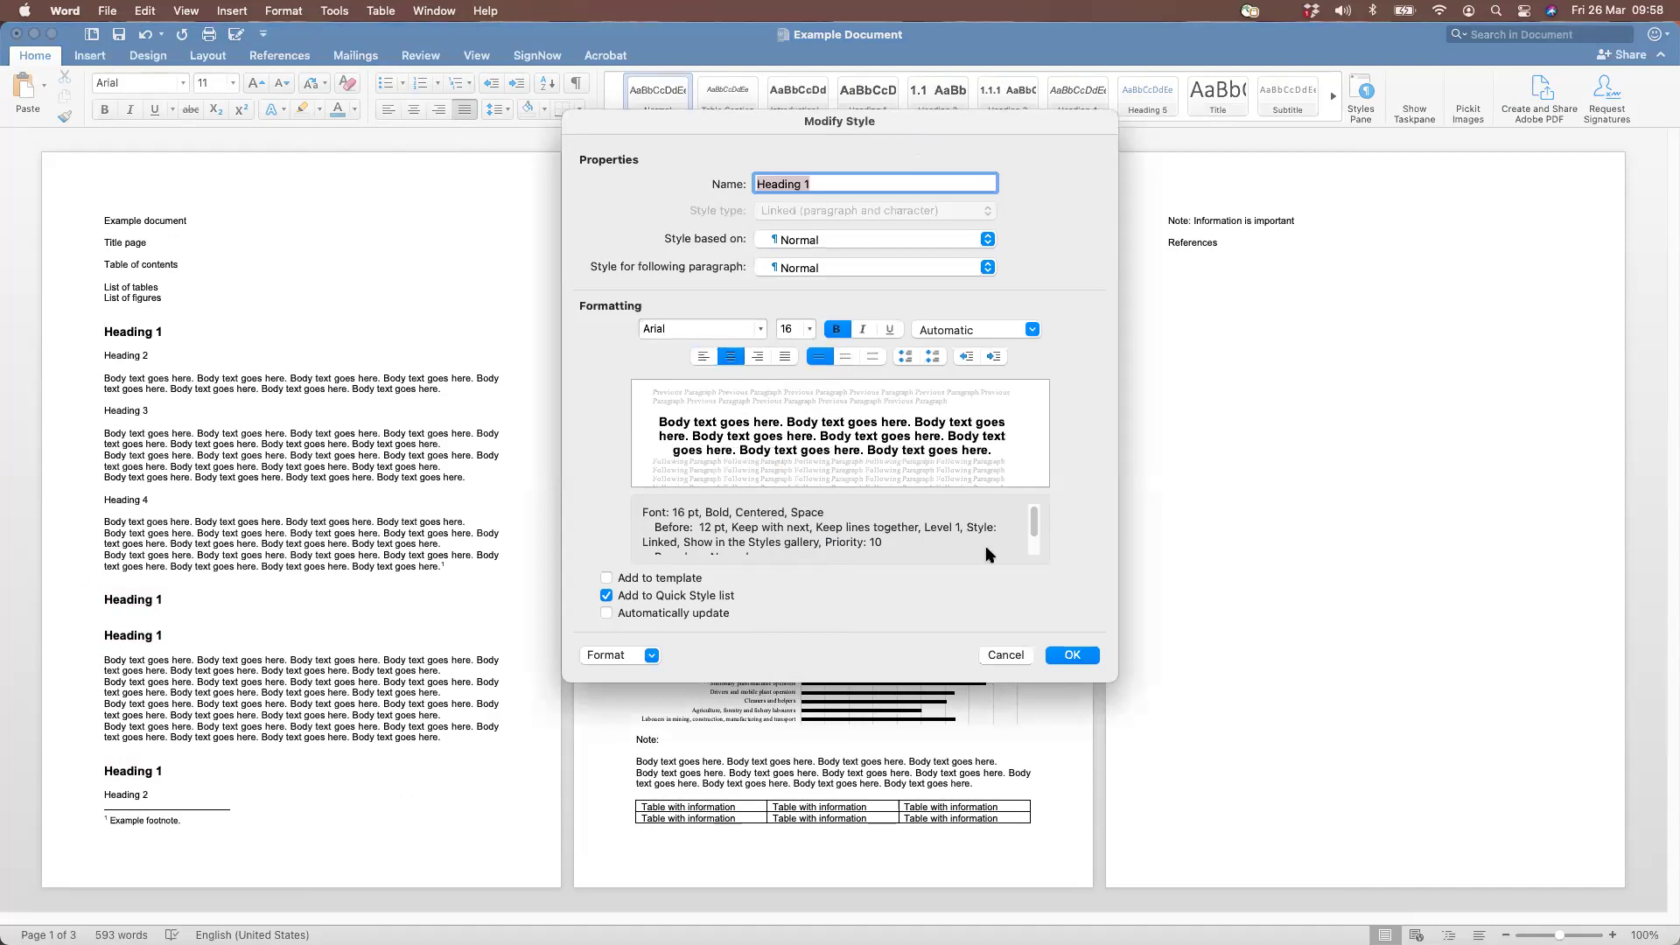
left_click(1073, 657)
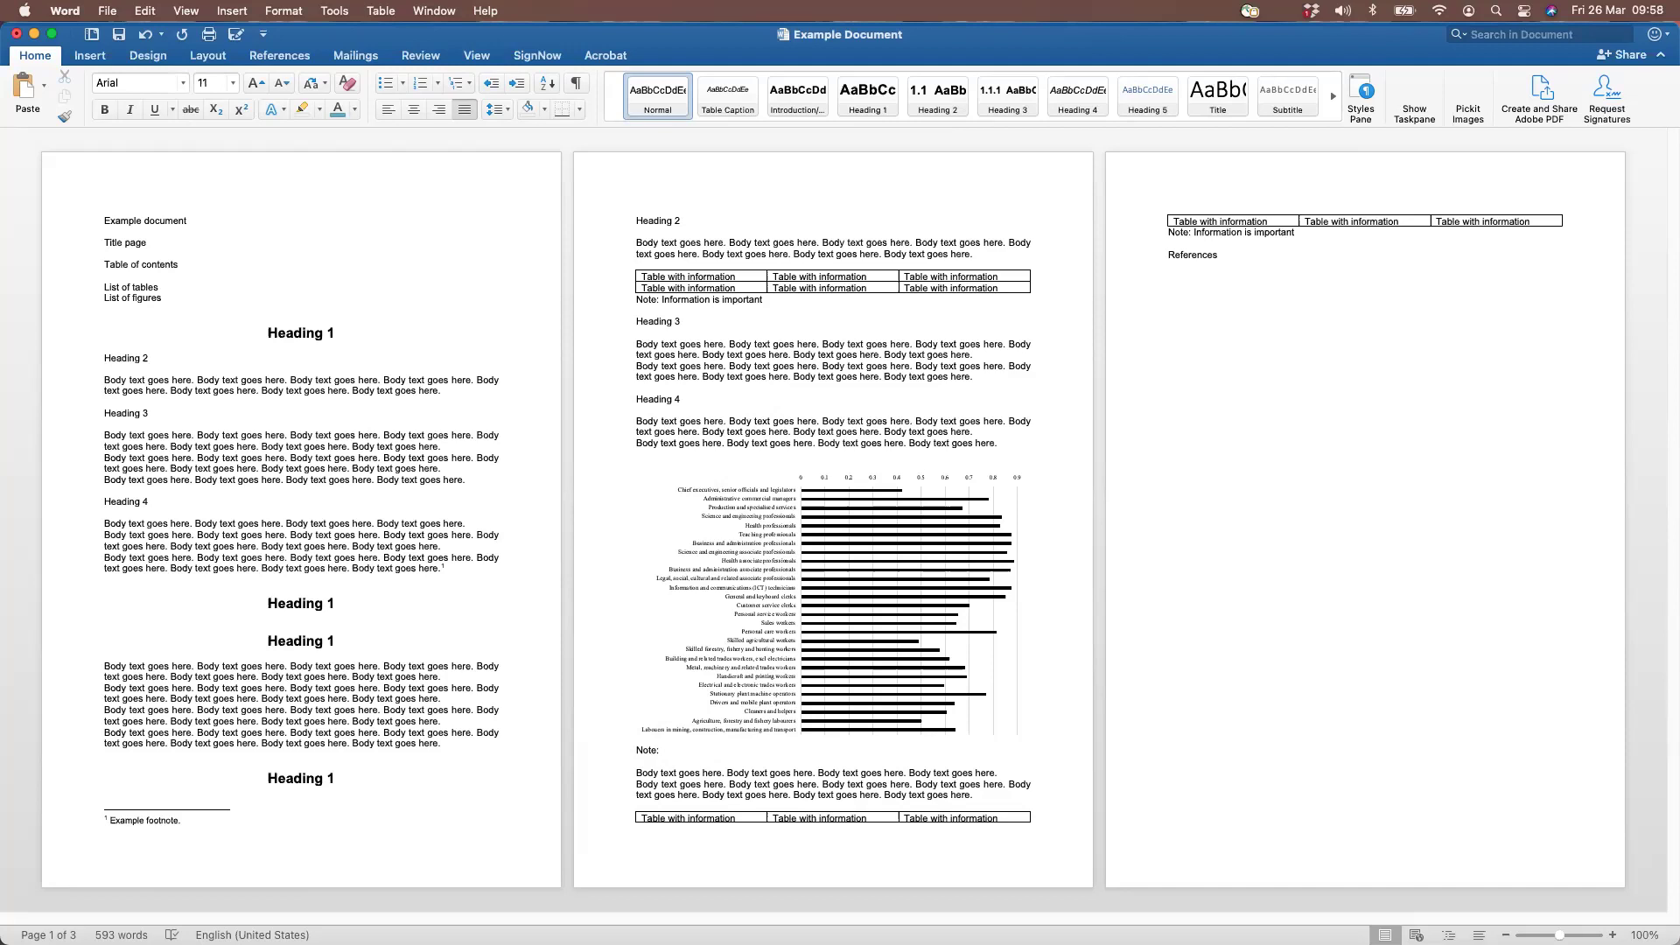
Examine the text format, heading style and spelling requirements in the example style guides document, and return to Example Document
left_click_drag(1679, 131, 770, 131)
left_click_drag(318, 594, 1021, 524)
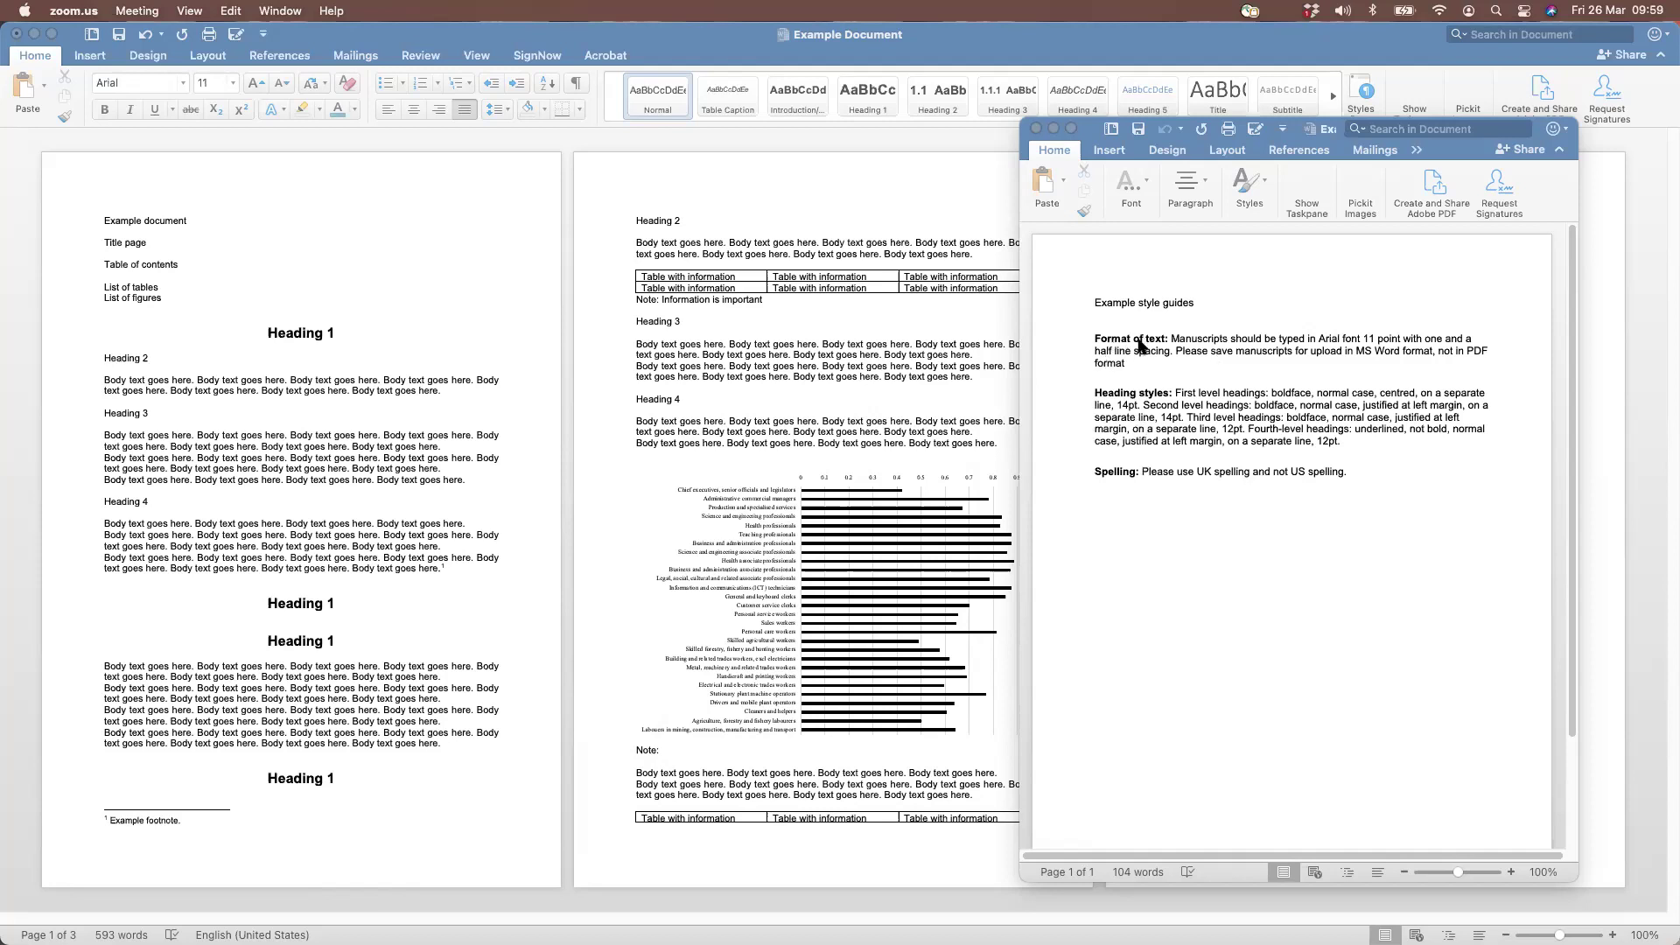
left_click(793, 371)
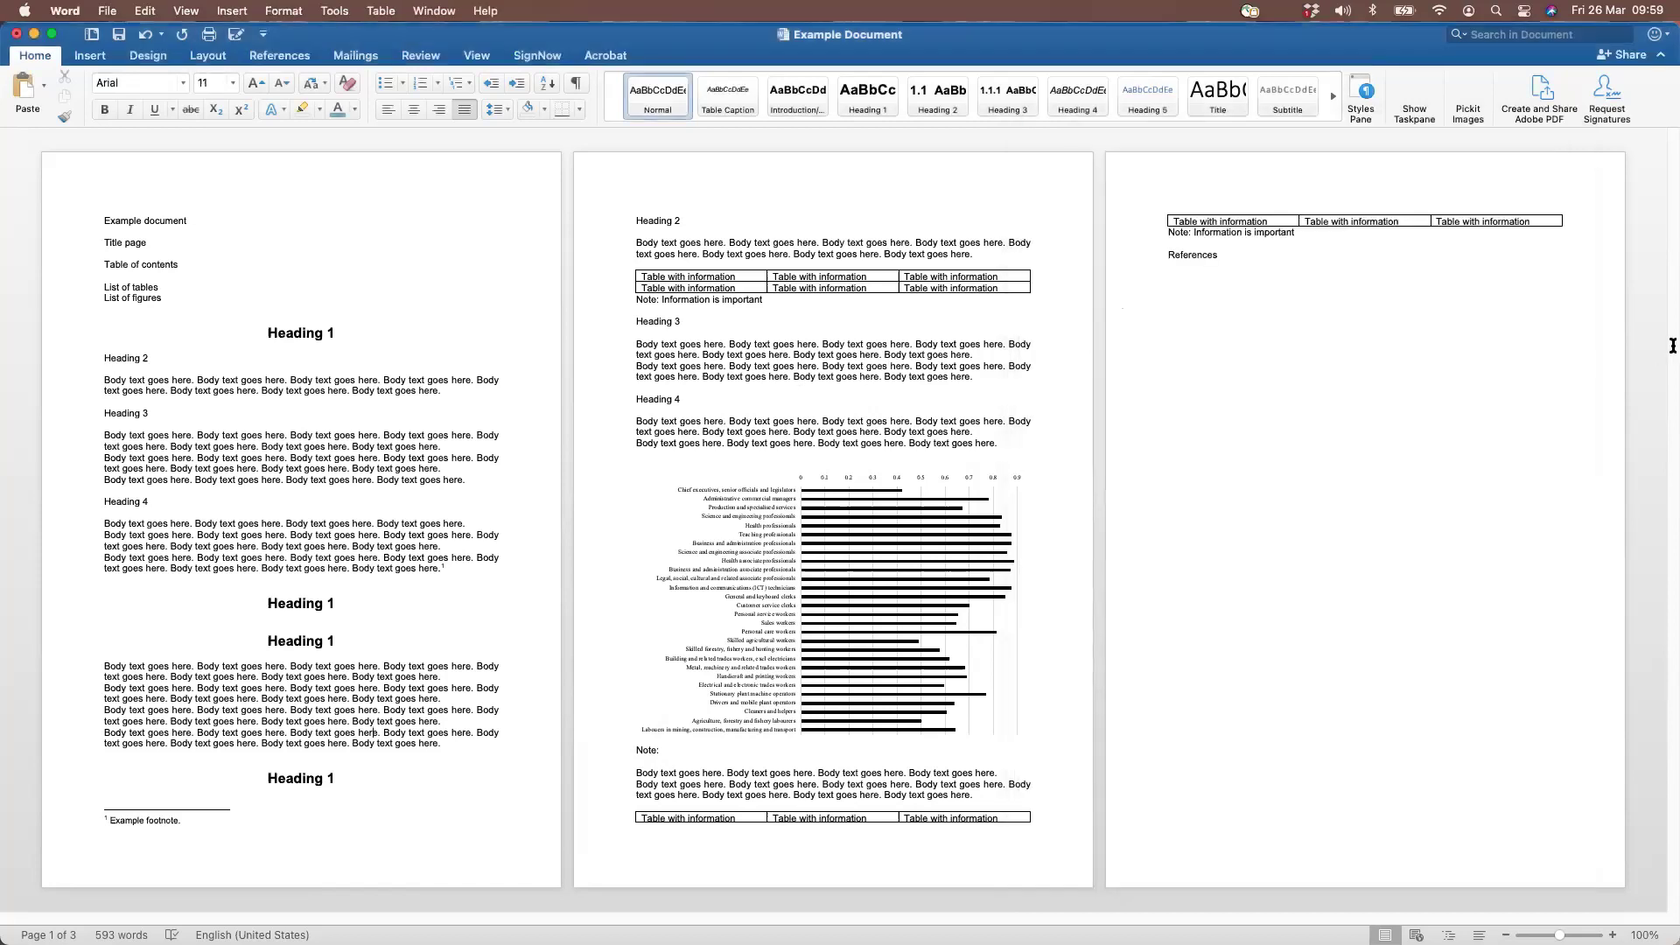
Arrange the Example Document and style guide windows side by side and select "in Arial font 11" in the text format requirement
left_click_drag(1674, 343, 1111, 384)
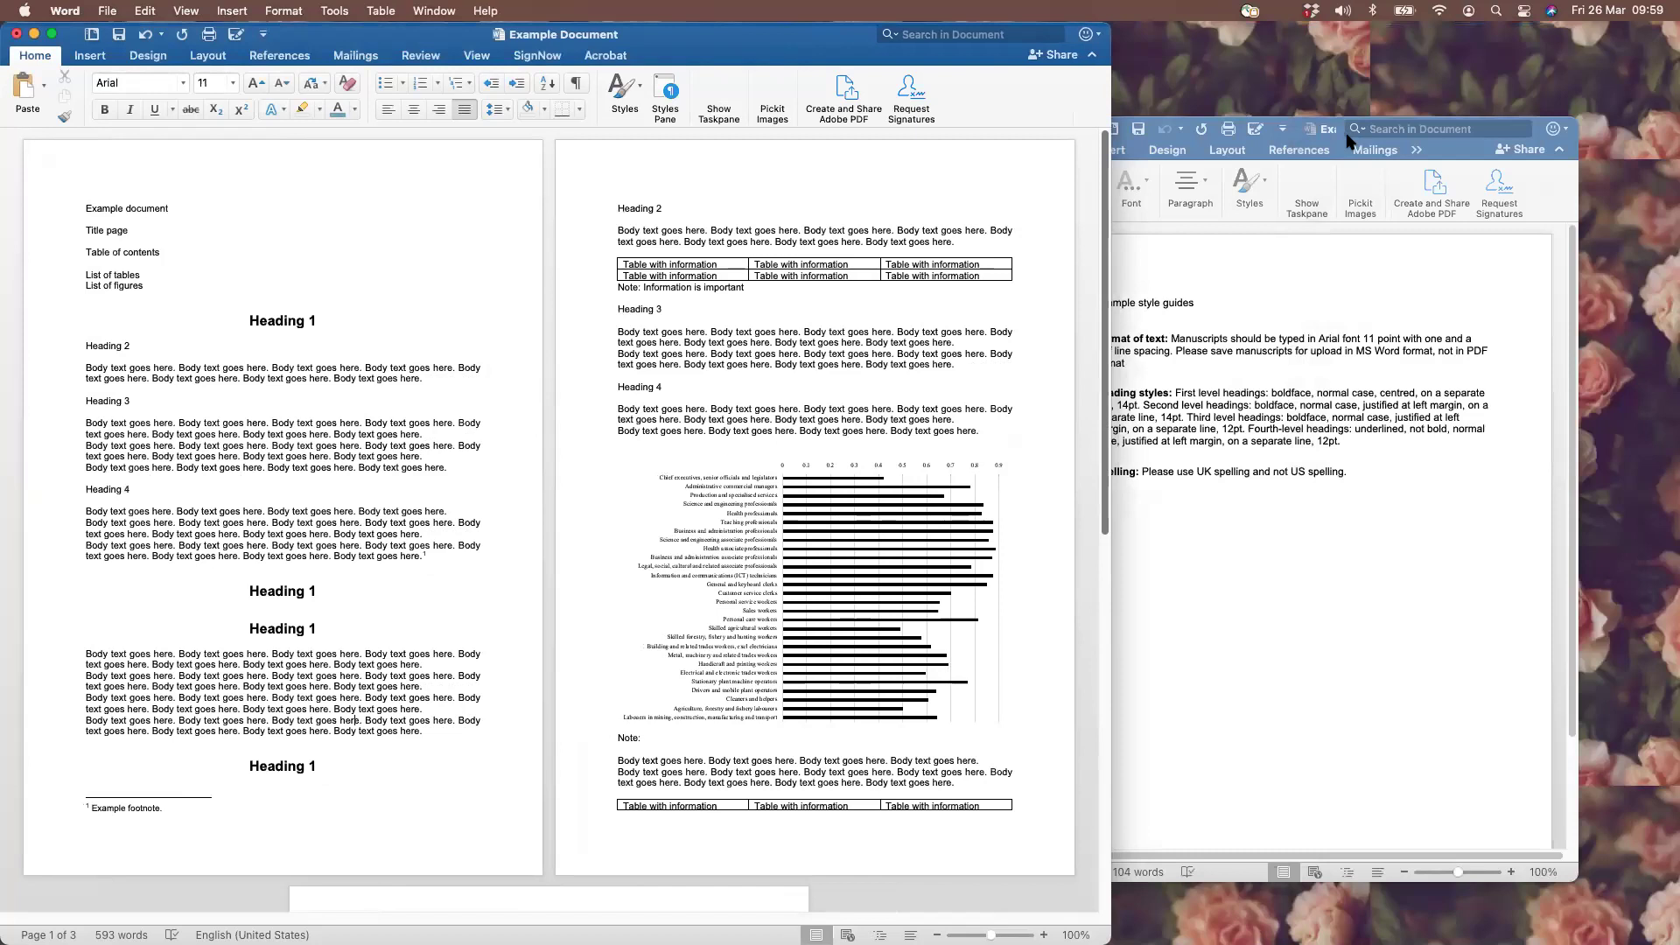
left_click_drag(1313, 129, 1400, 25)
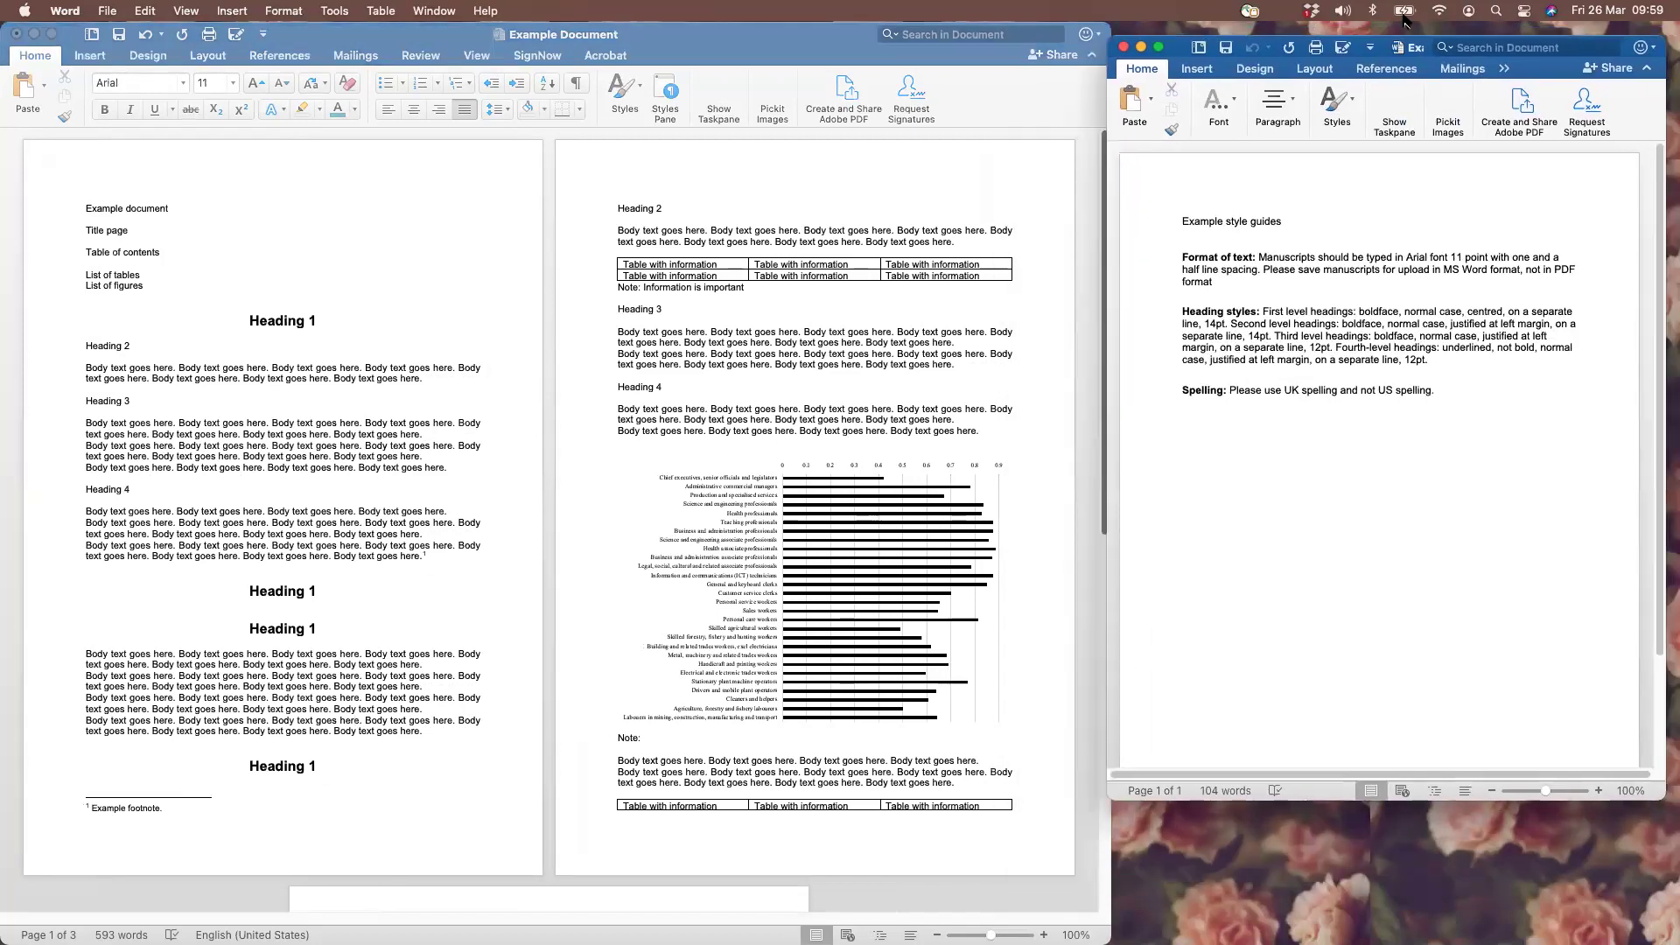
left_click_drag(1405, 255, 1466, 256)
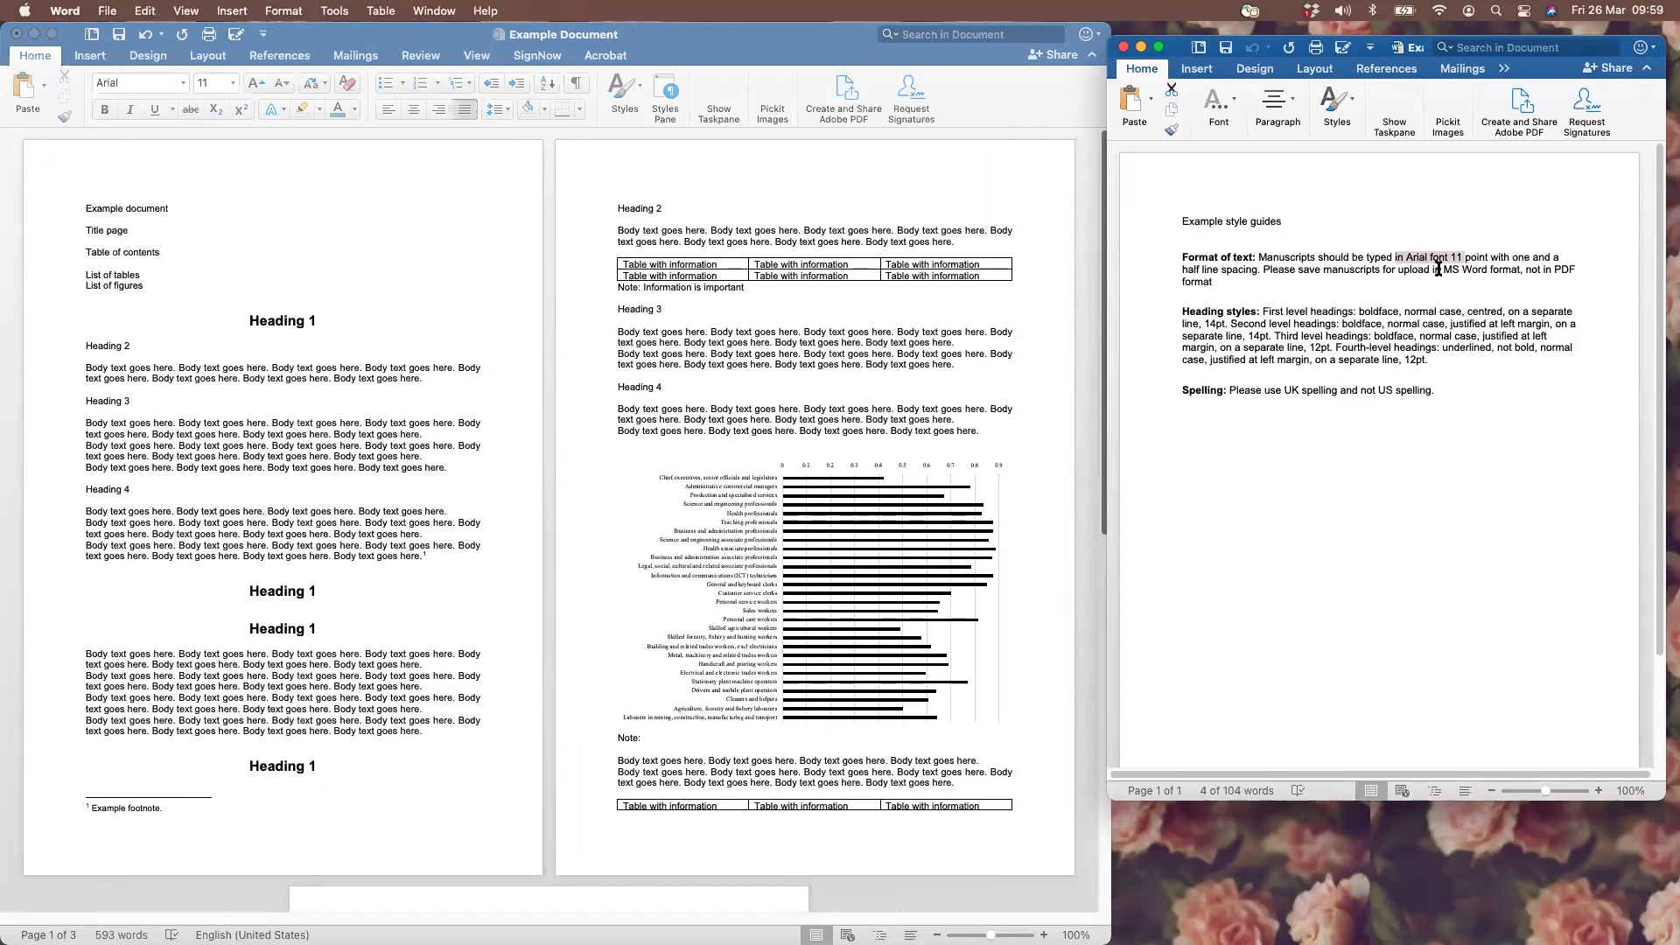
Return to Example Document, widen its window and set the Normal style's line spacing to 1.5 lines
left_click(1059, 272)
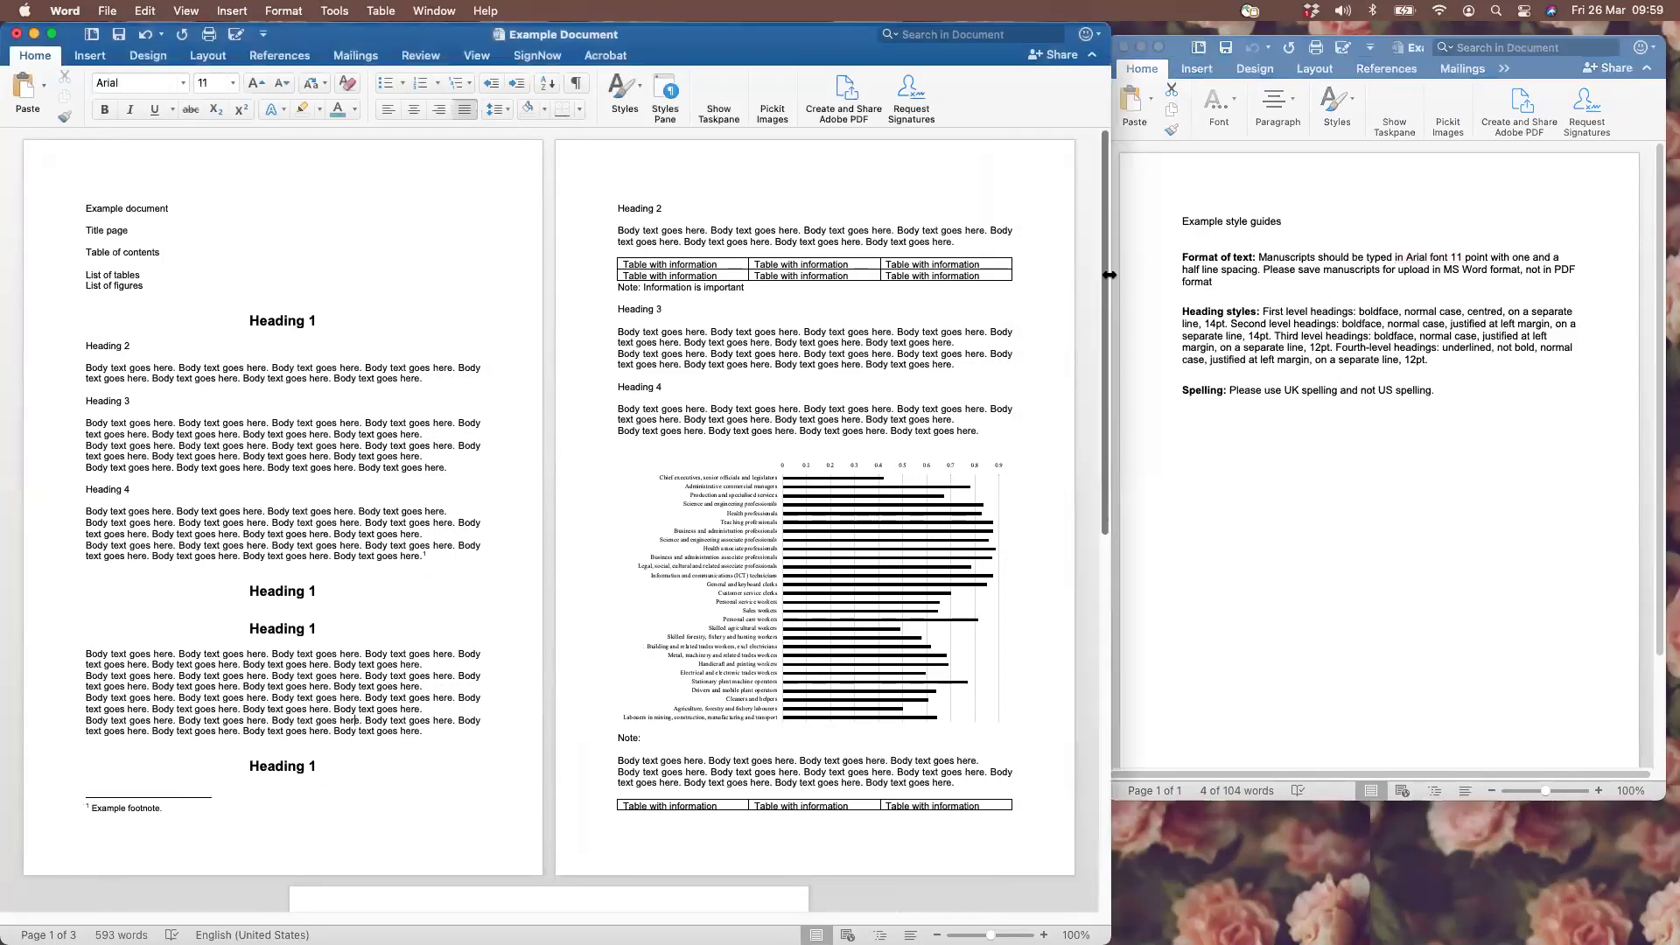
double_click(1111, 275)
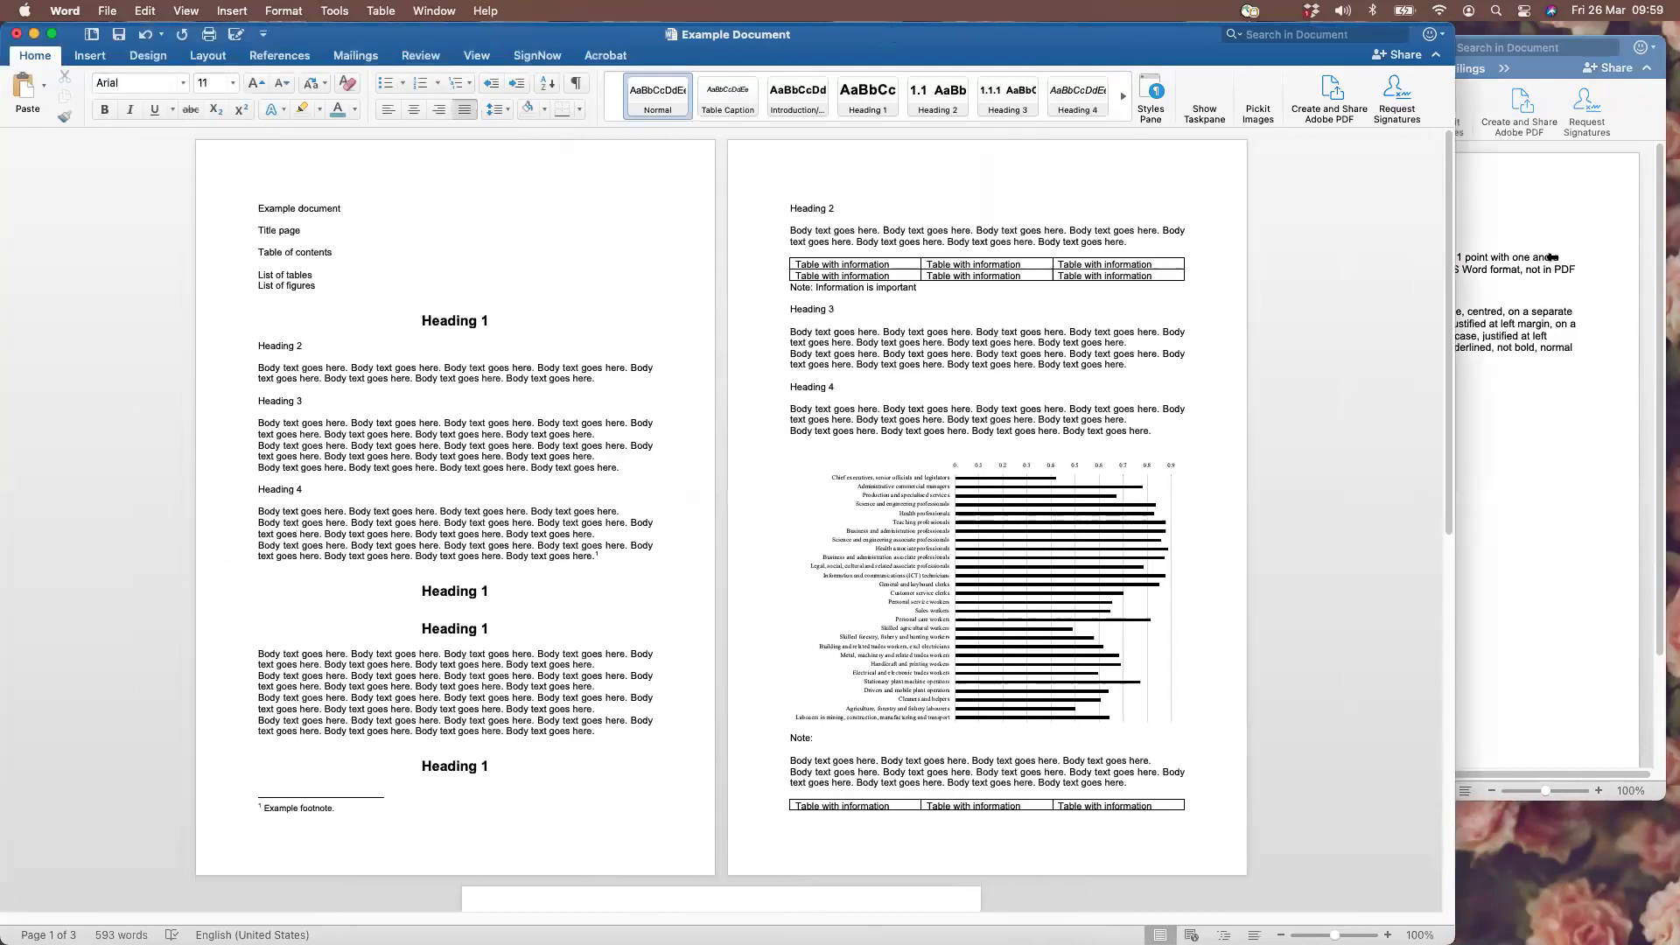
right_click(661, 92)
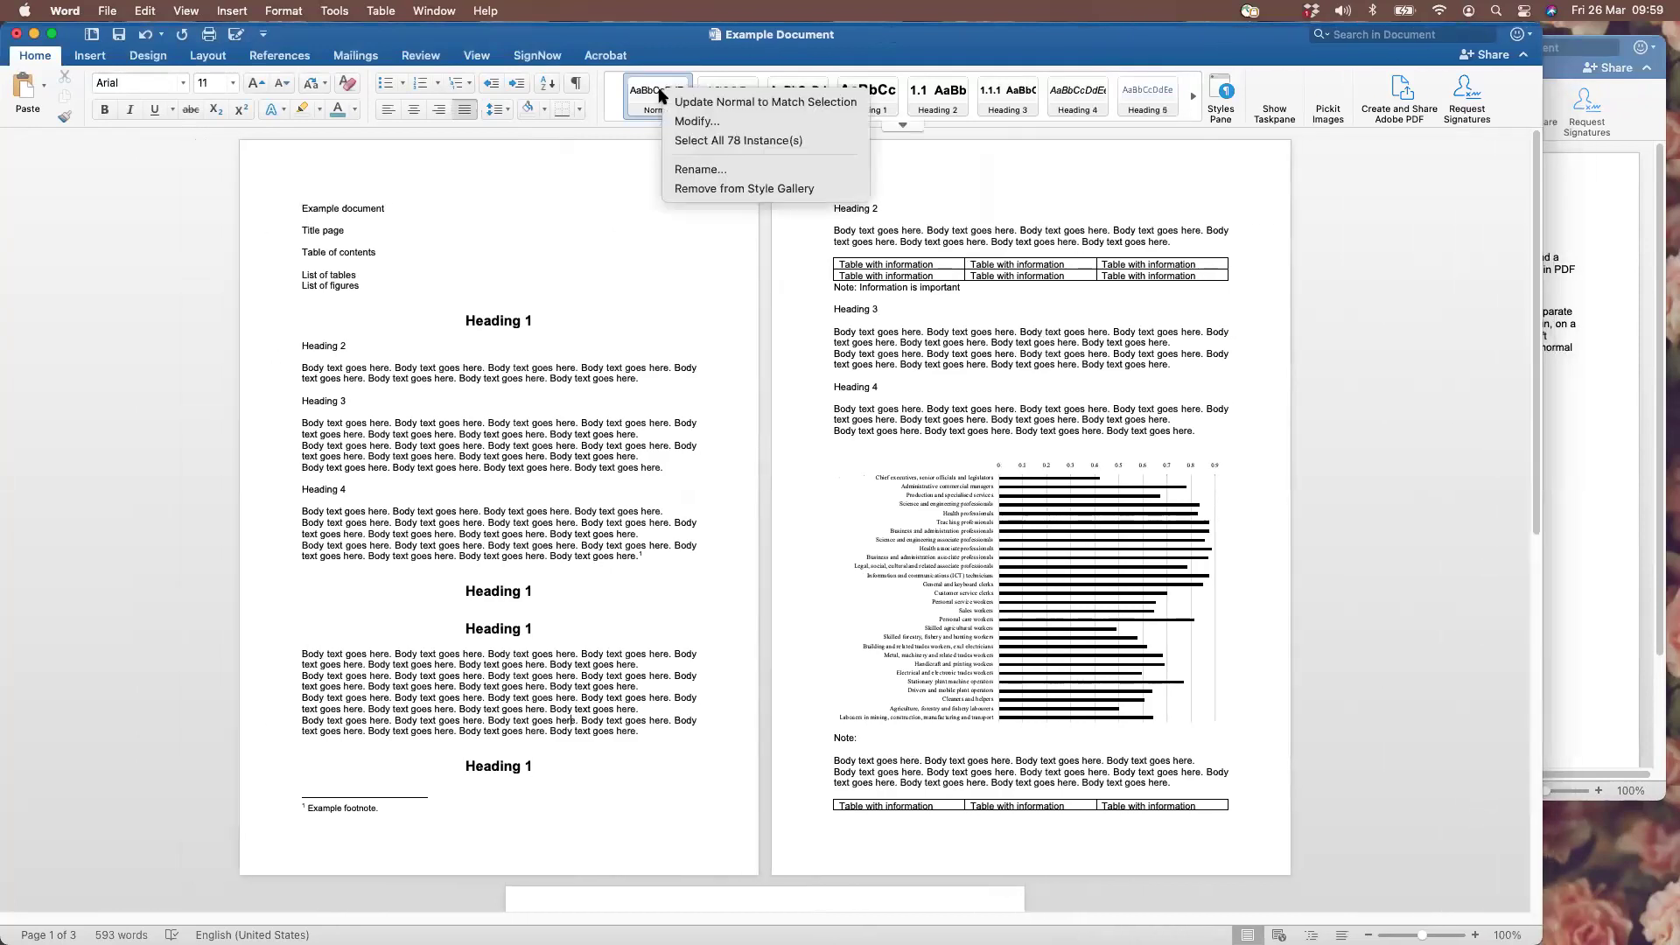
left_click(685, 120)
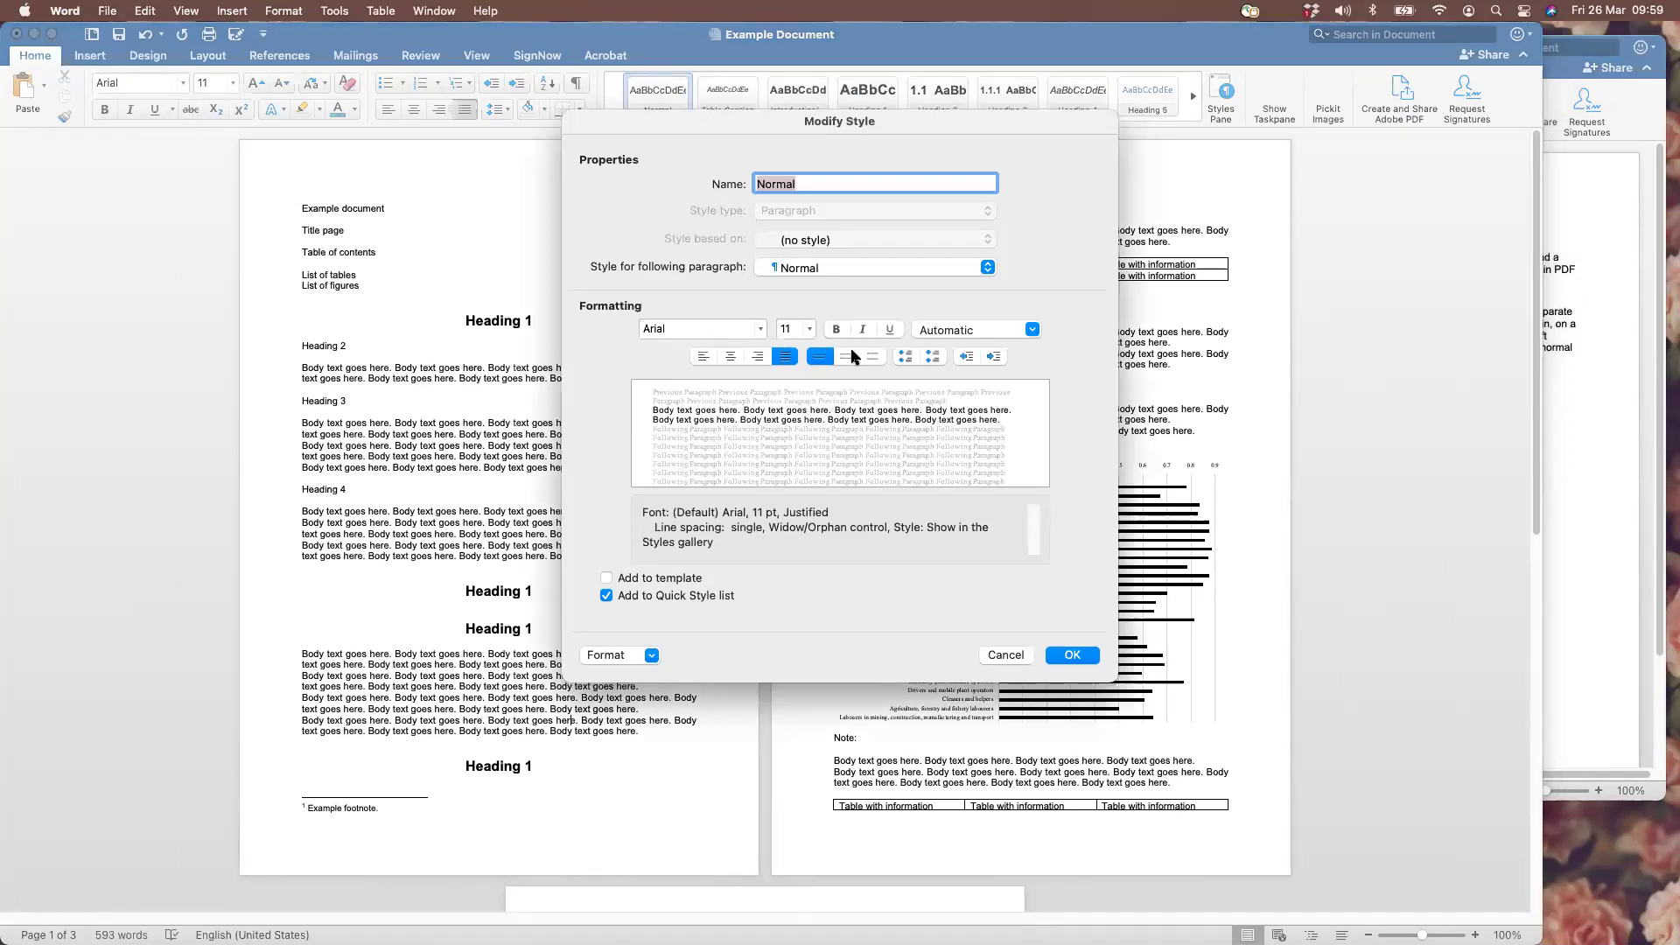
left_click(845, 357)
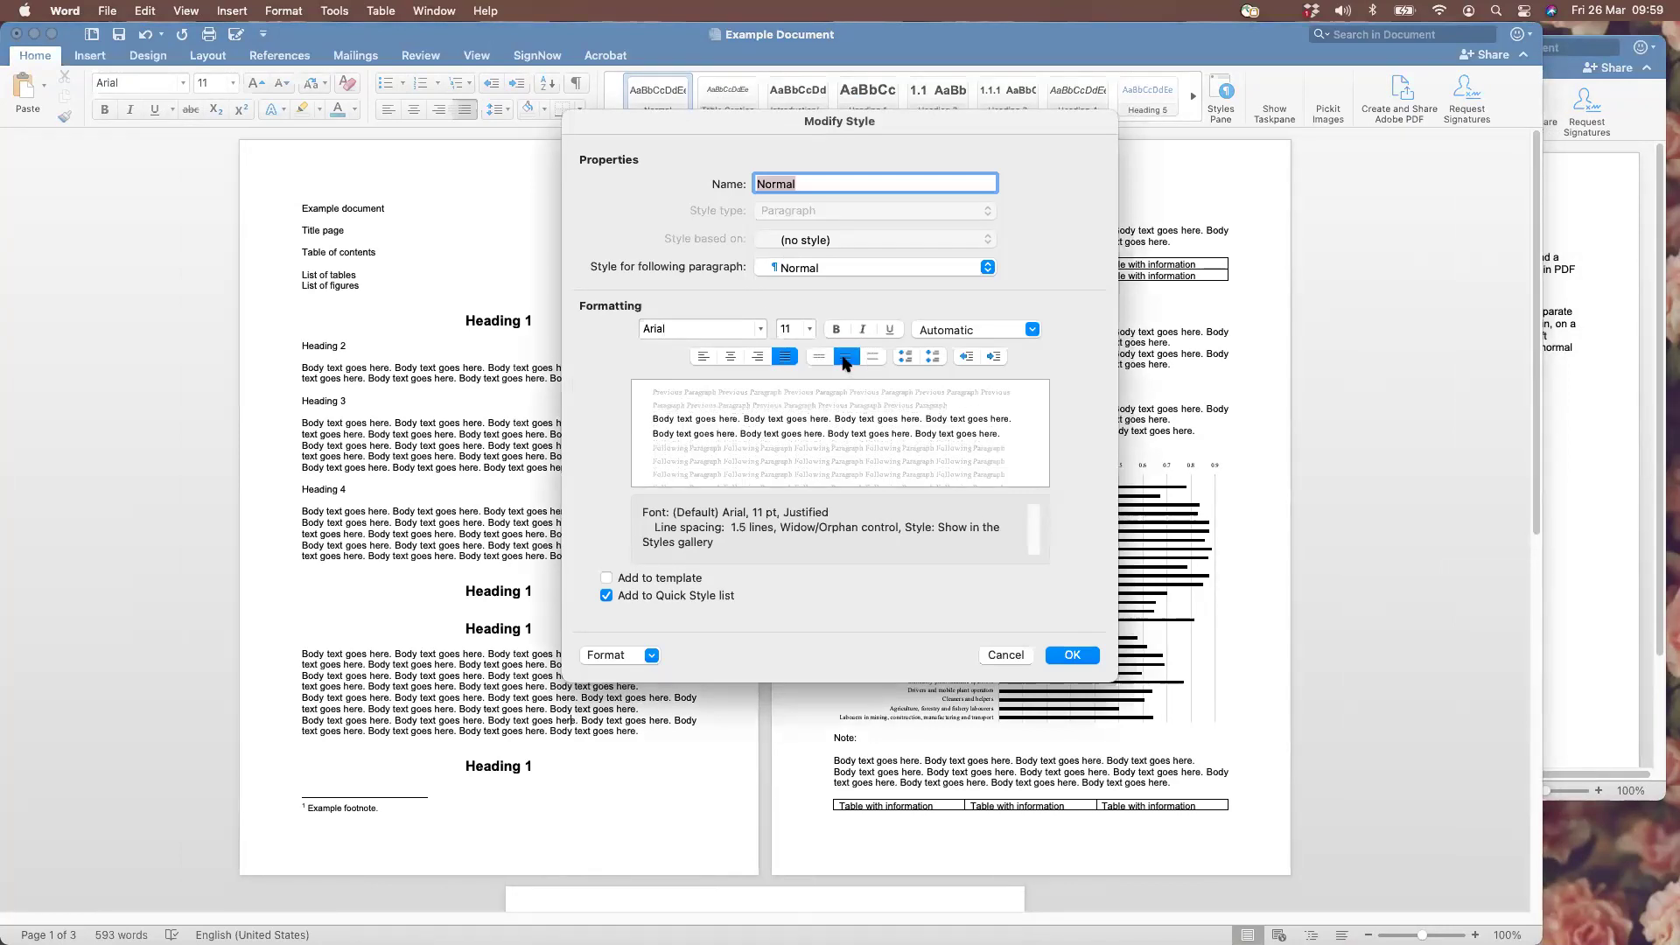
left_click(1074, 655)
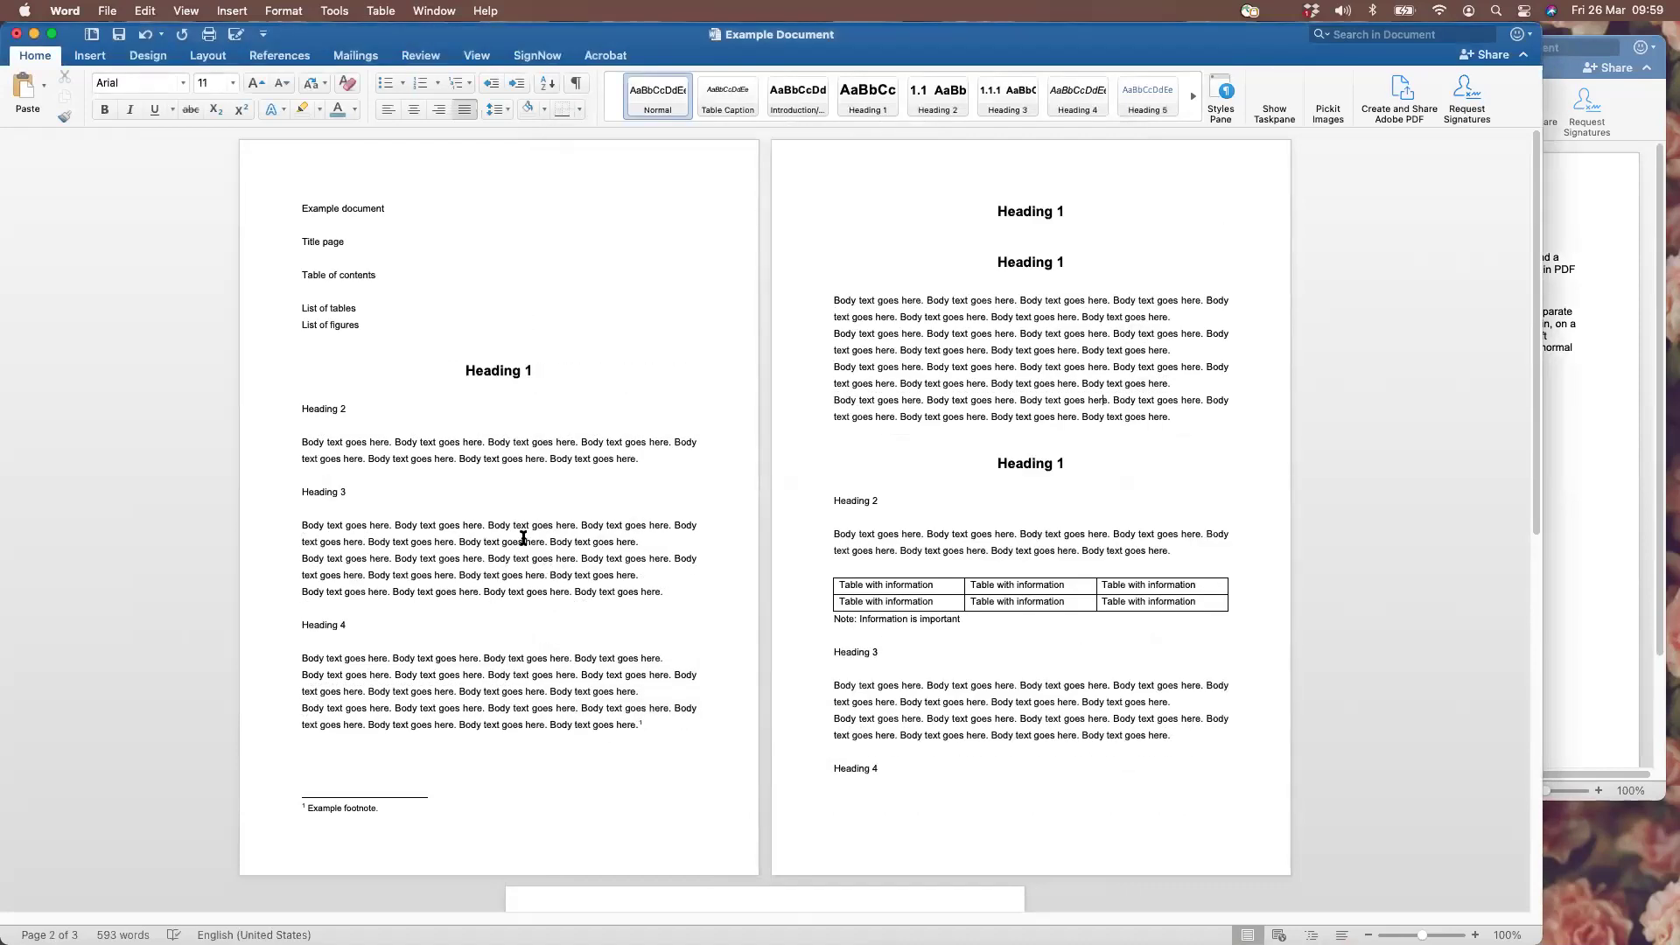
Check the style guide's heading requirements and modify the Heading 1 style to 14 pt font size with left alignment
left_click(1595, 540)
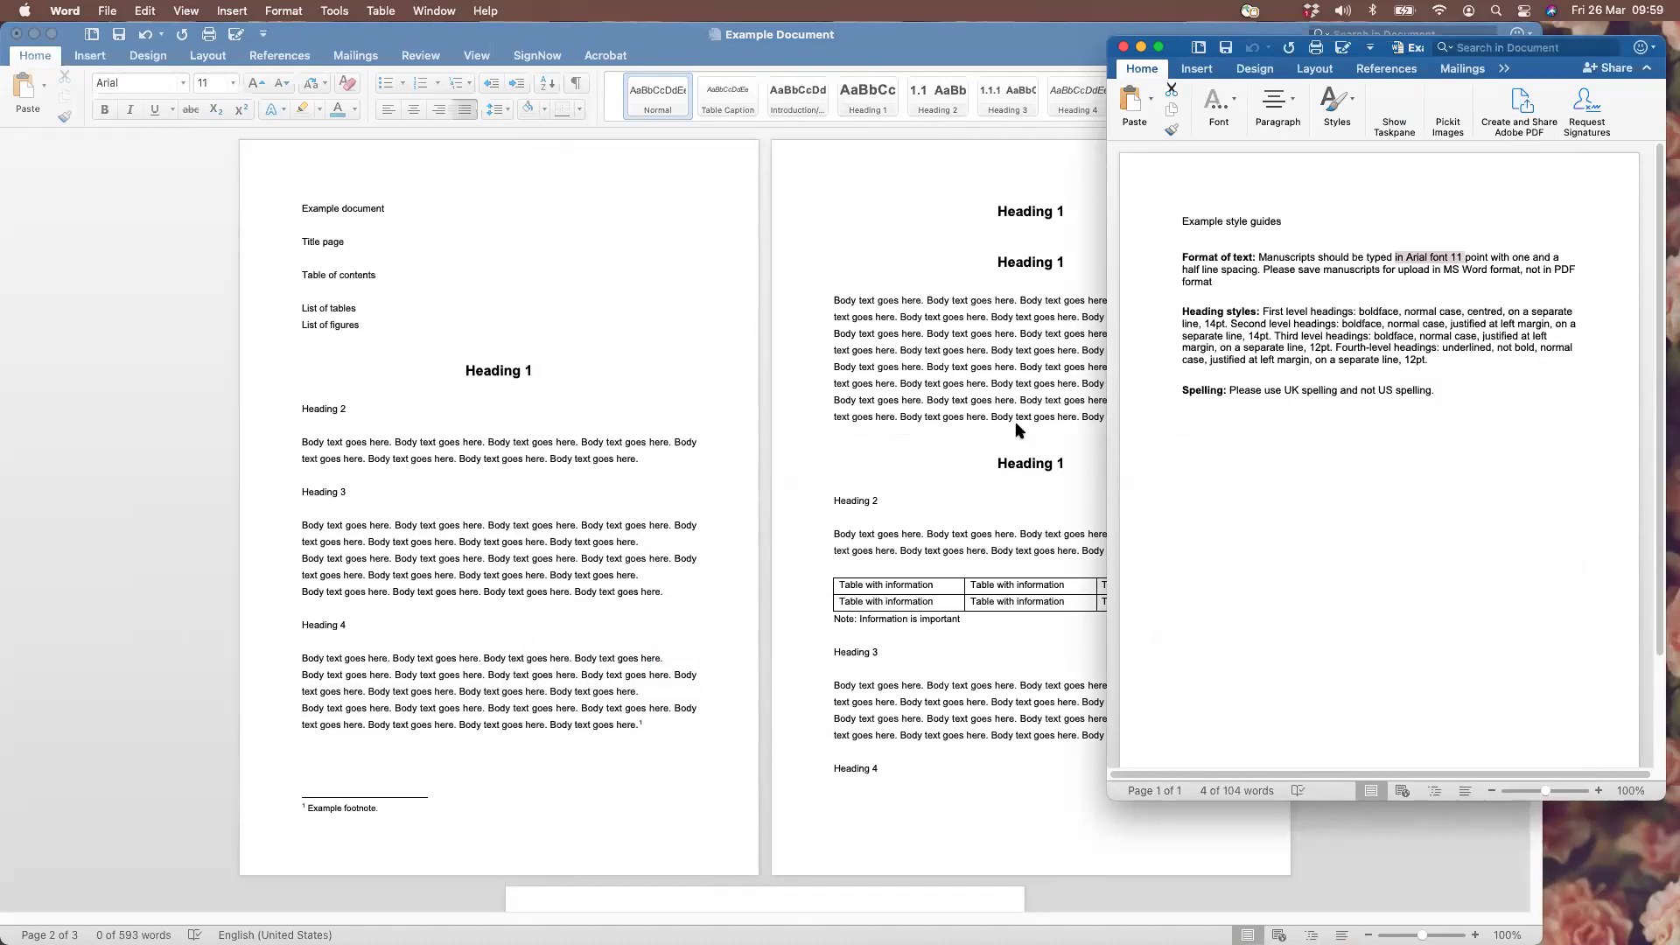
left_click(978, 381)
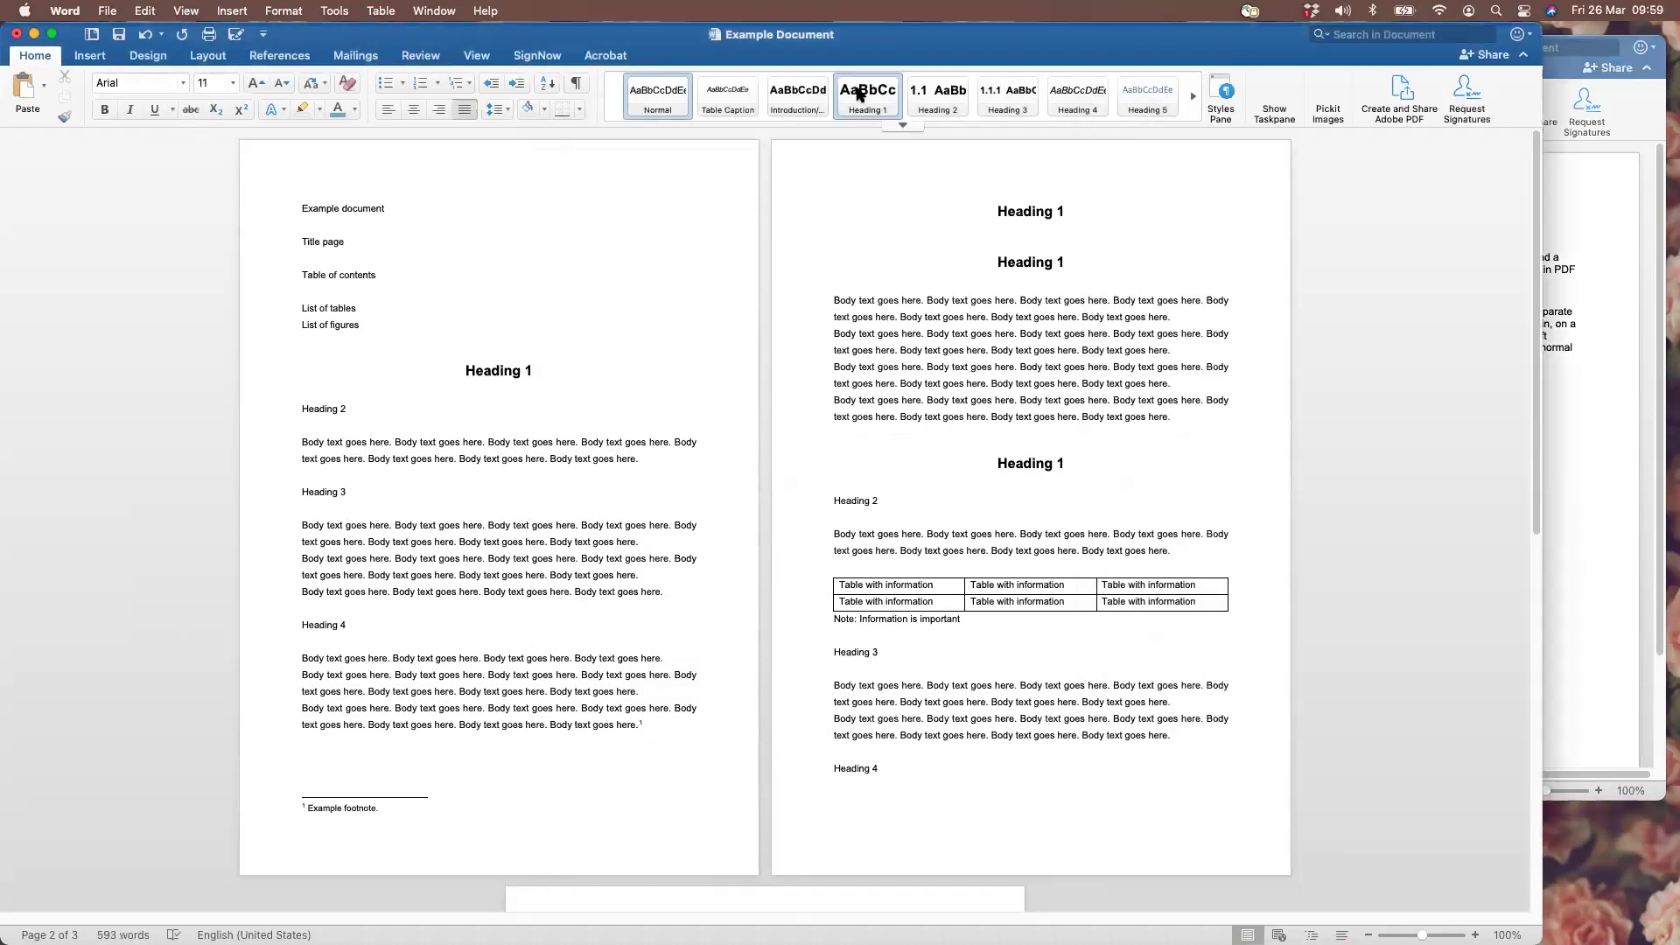
right_click(859, 93)
left_click(892, 120)
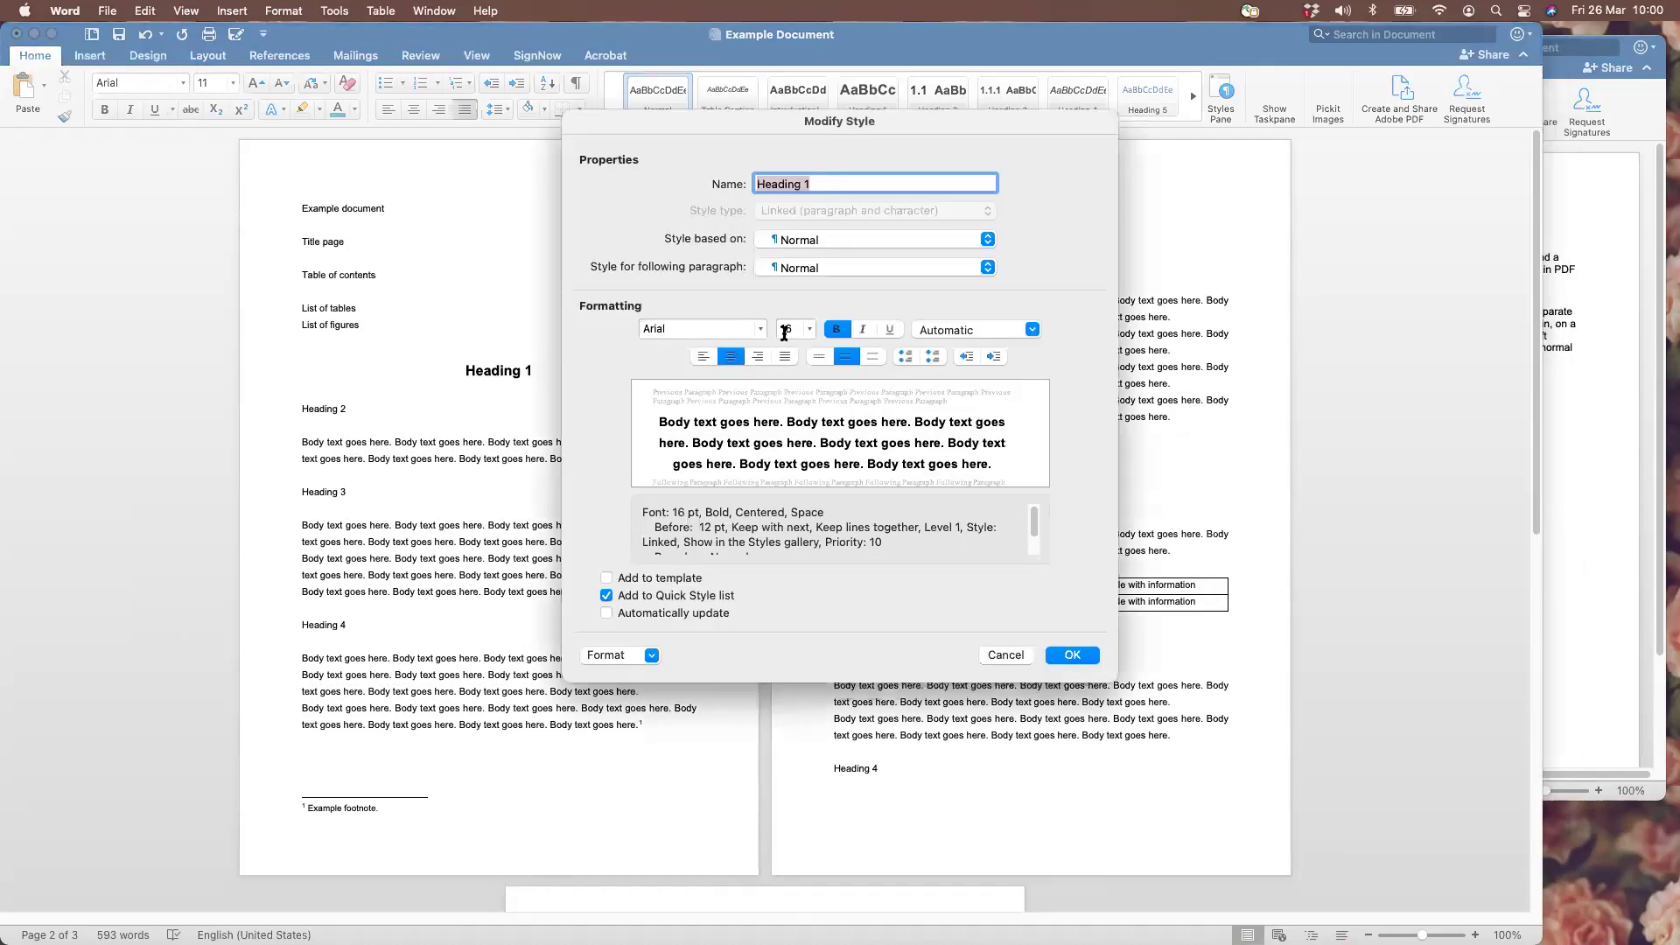
left_click(809, 330)
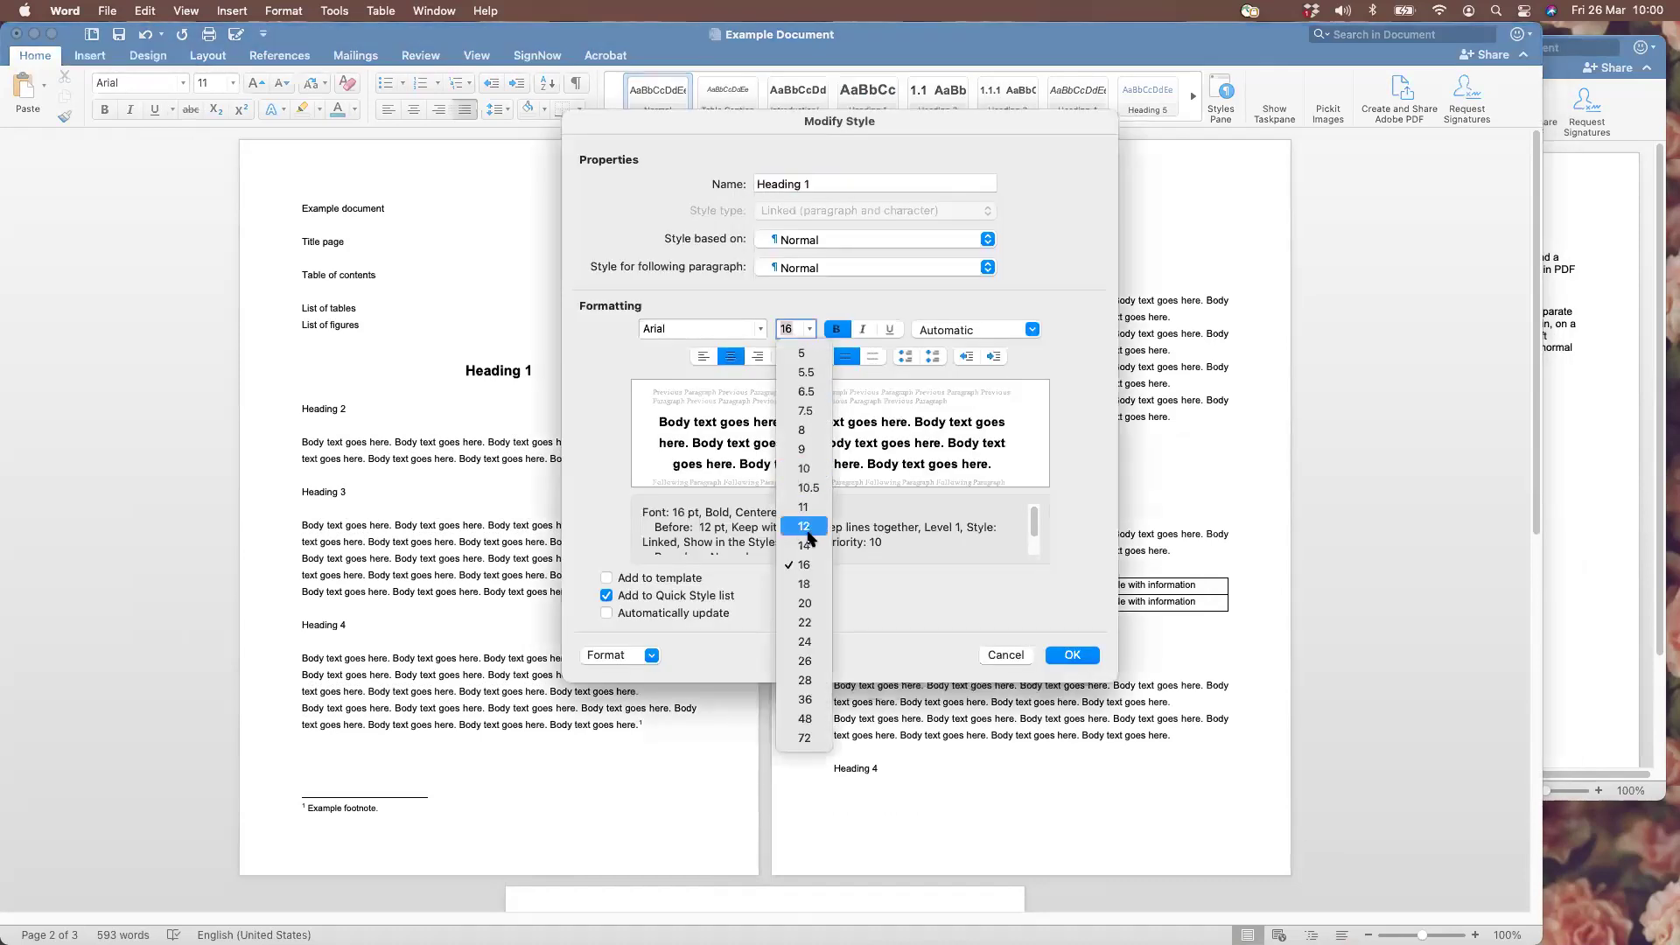
key("Escape")
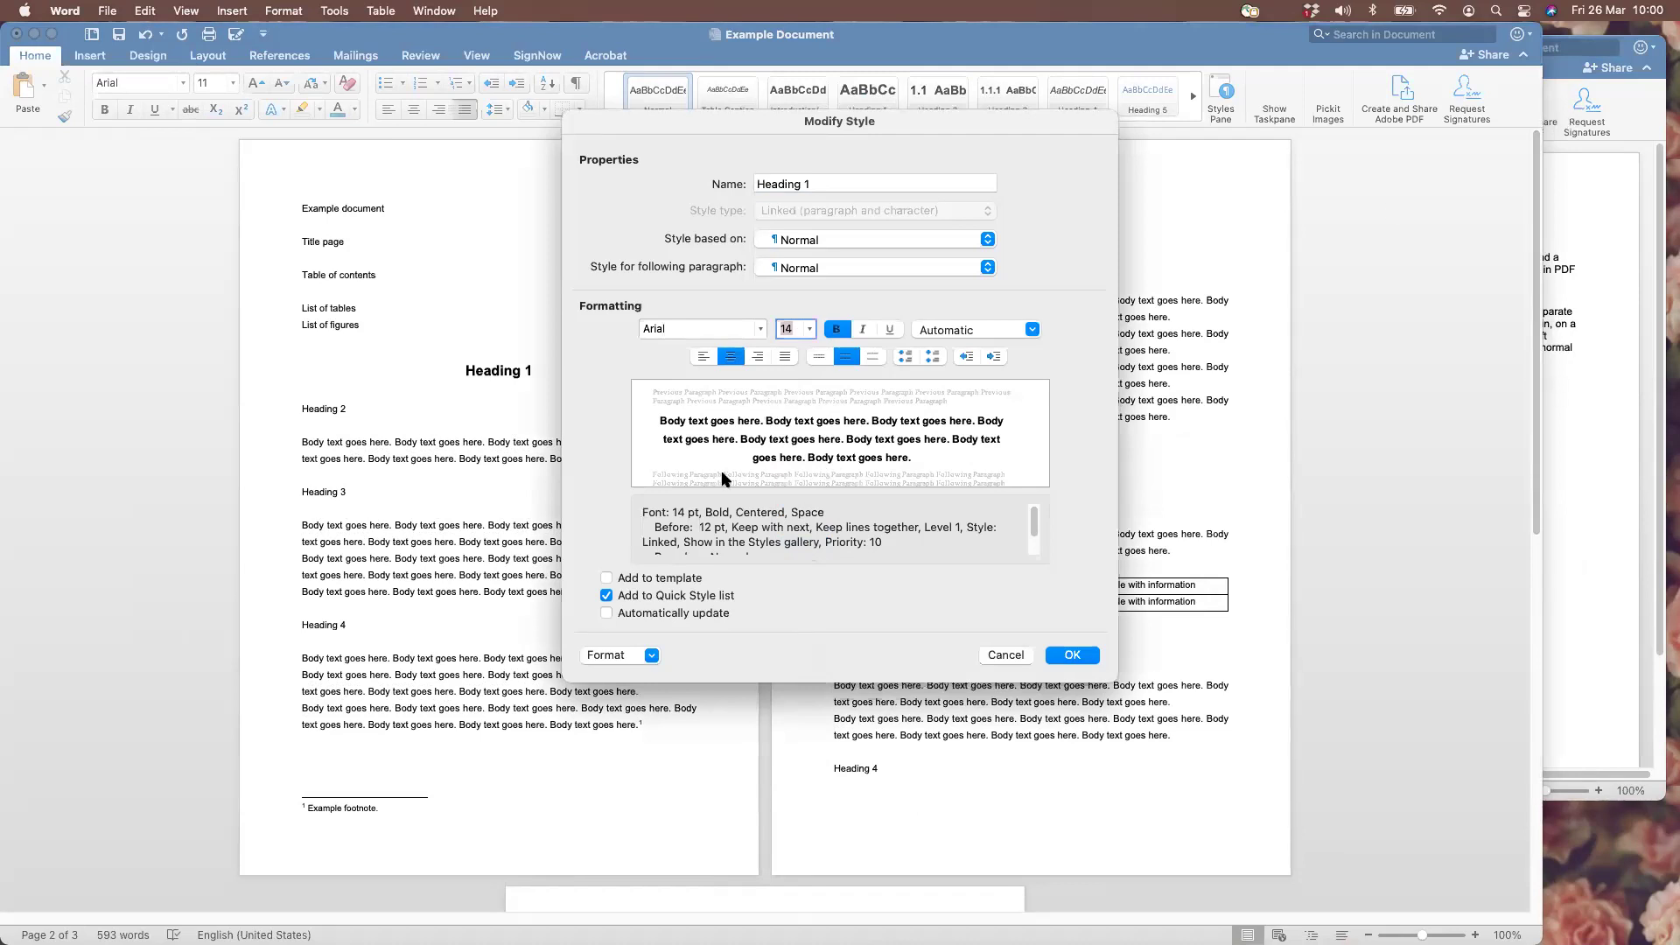
left_click(701, 359)
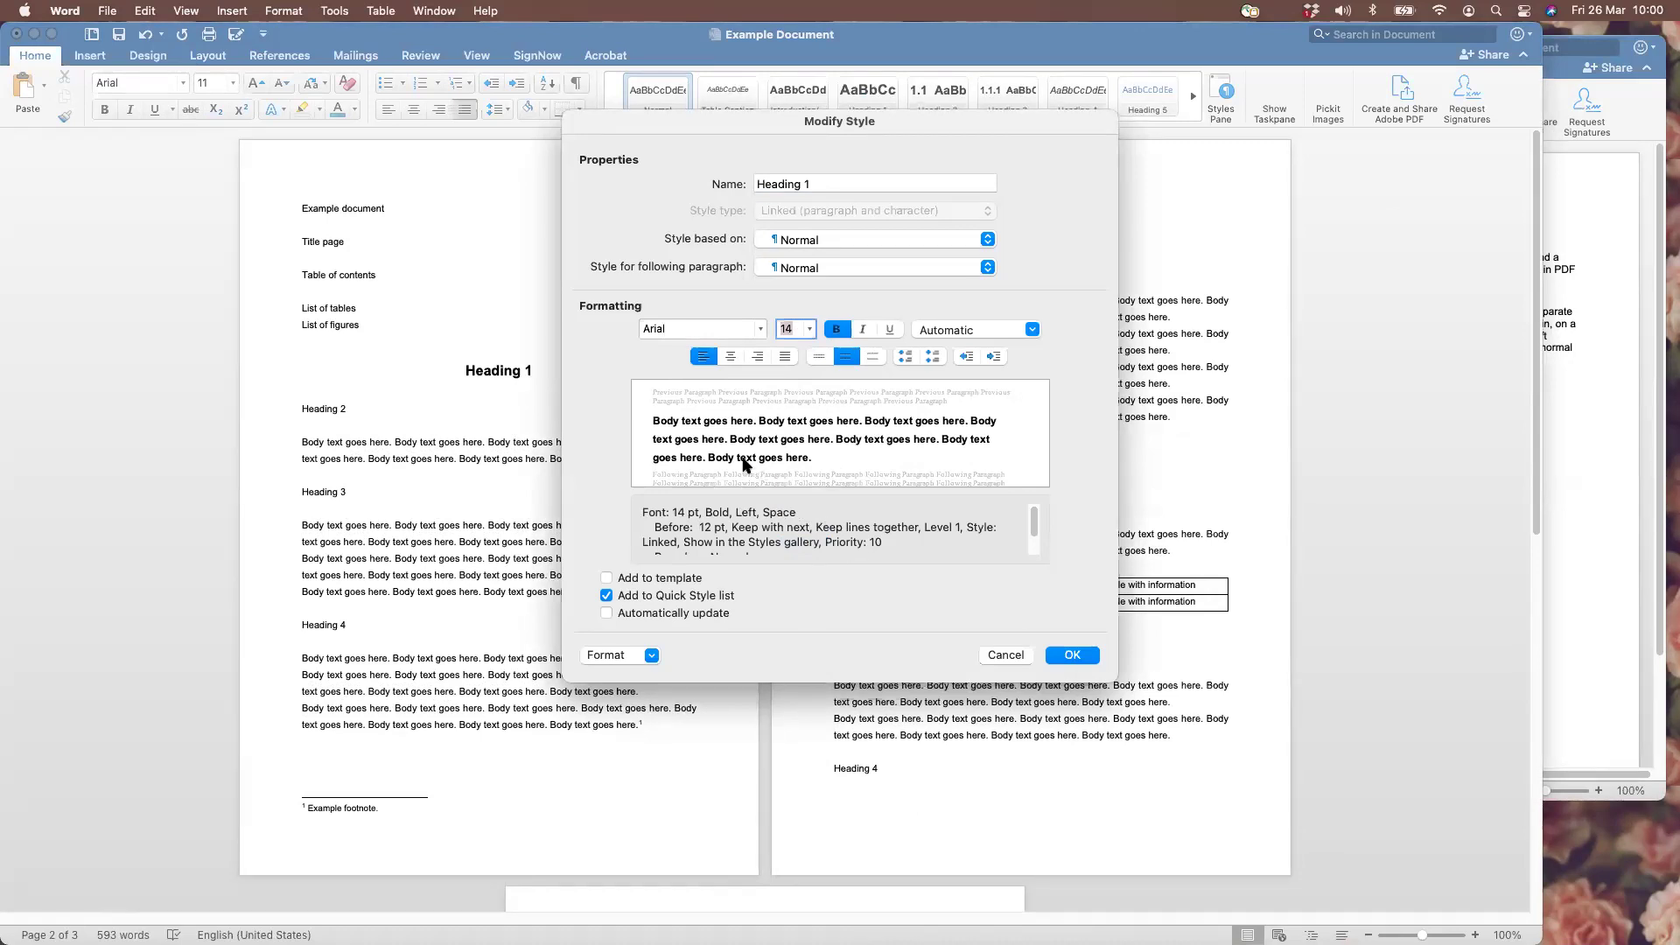
left_click(1072, 656)
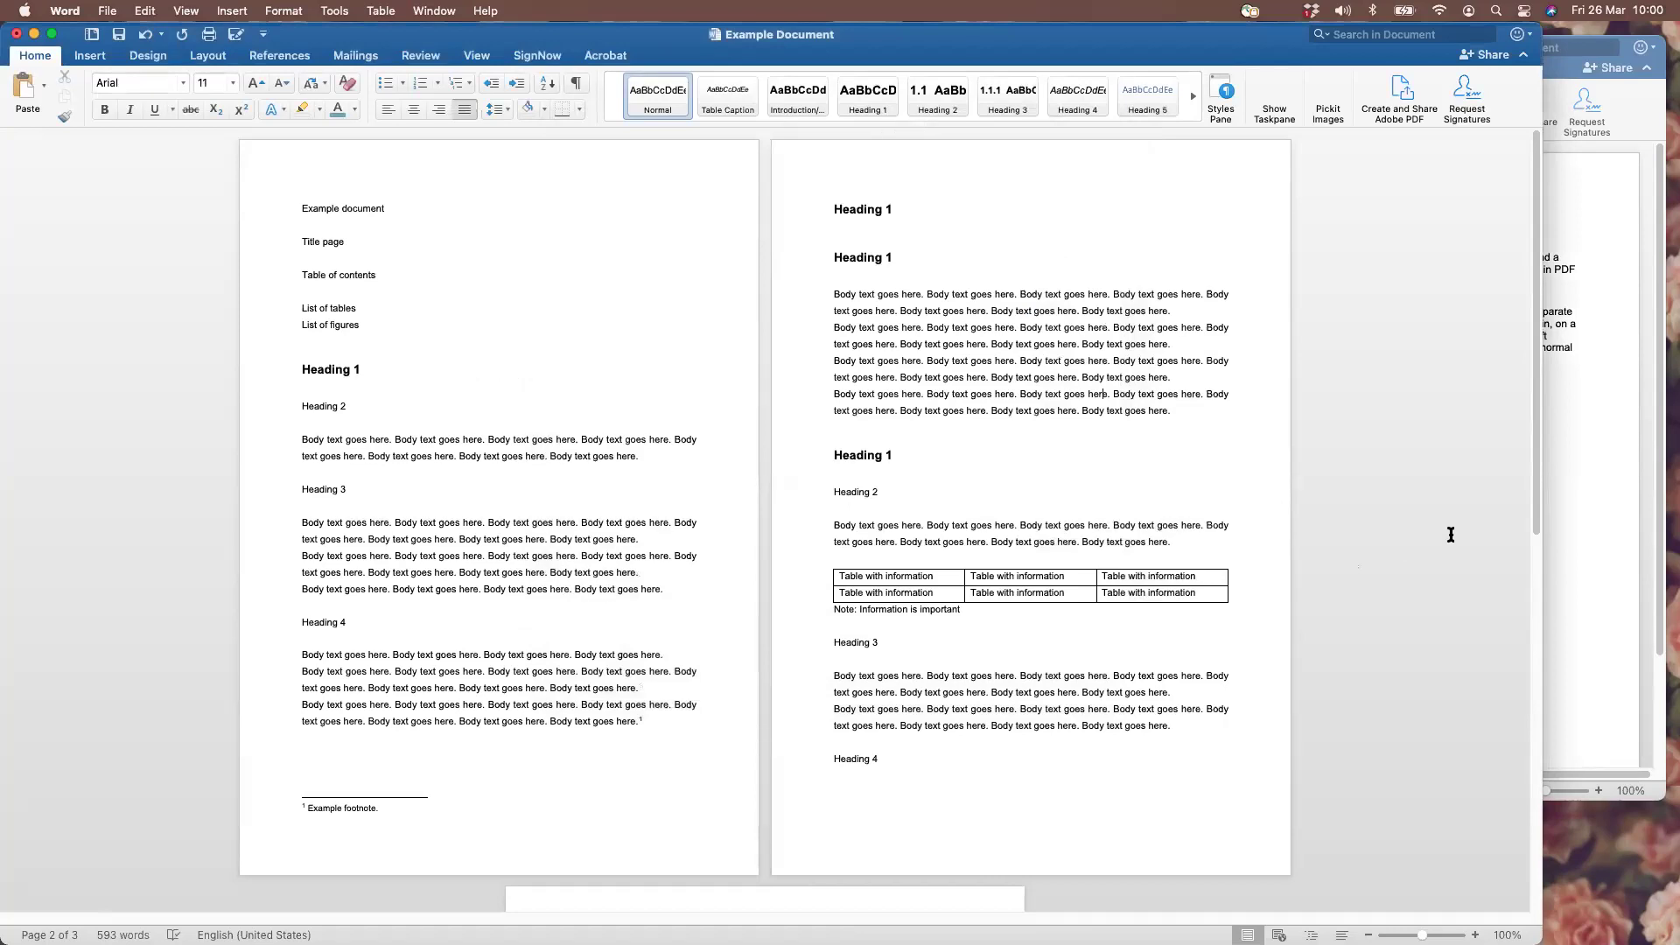
Recheck the first-level heading rule in the style guide and set the Heading 1 style's alignment to centred
left_click(1557, 491)
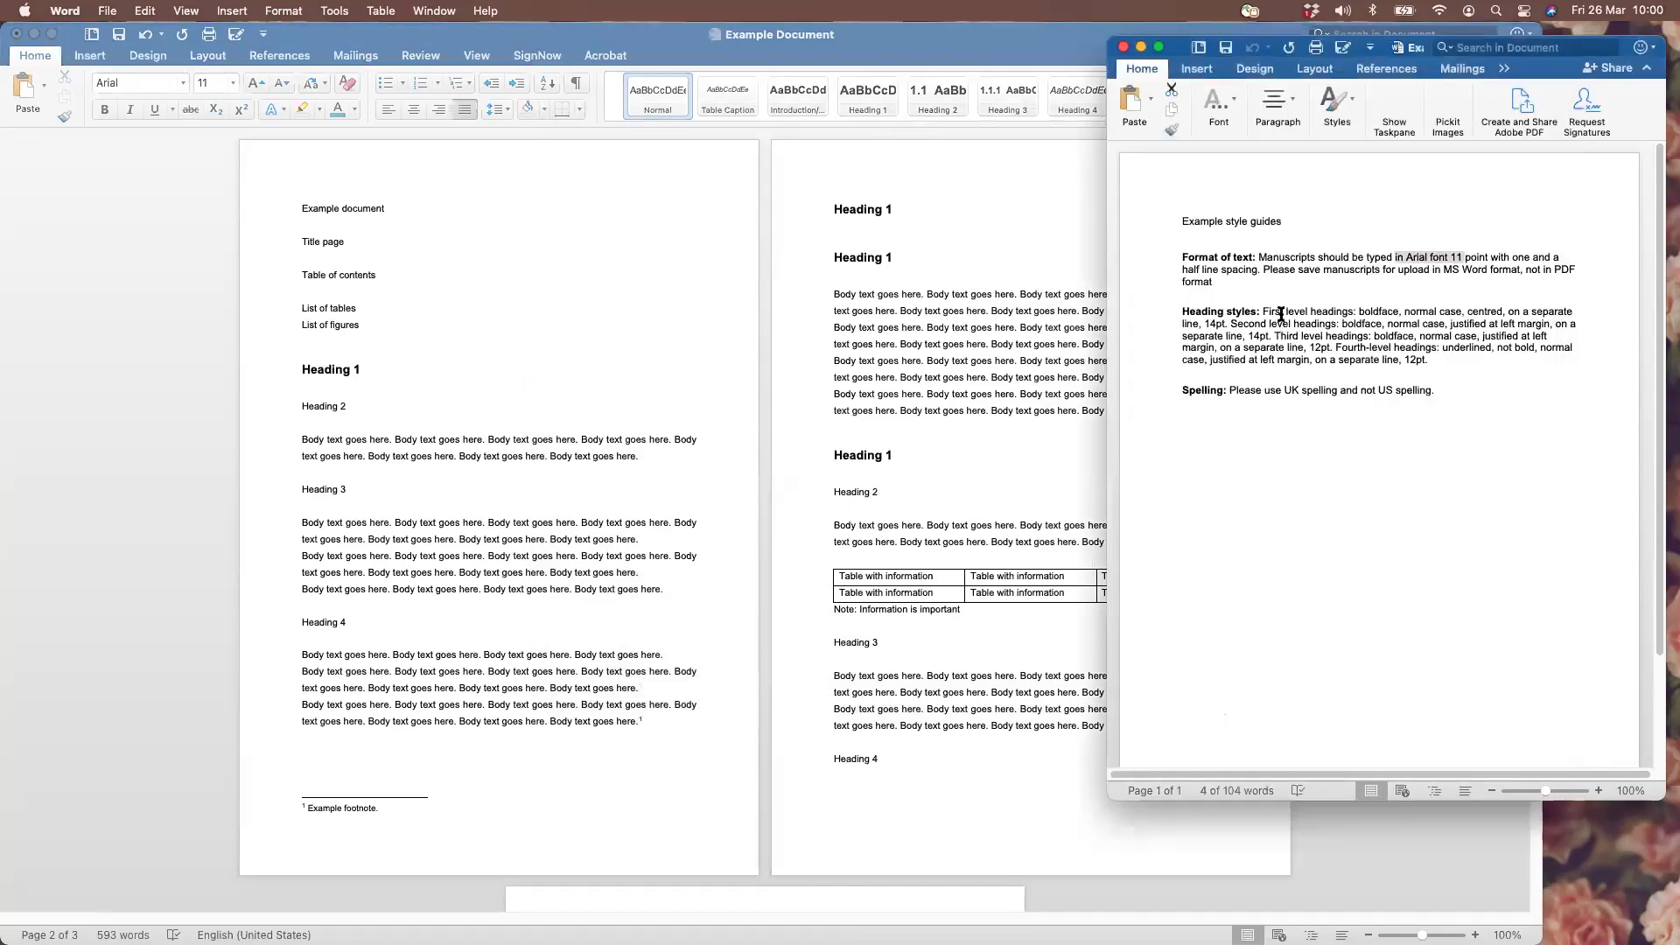
left_click(912, 396)
right_click(862, 98)
left_click(885, 126)
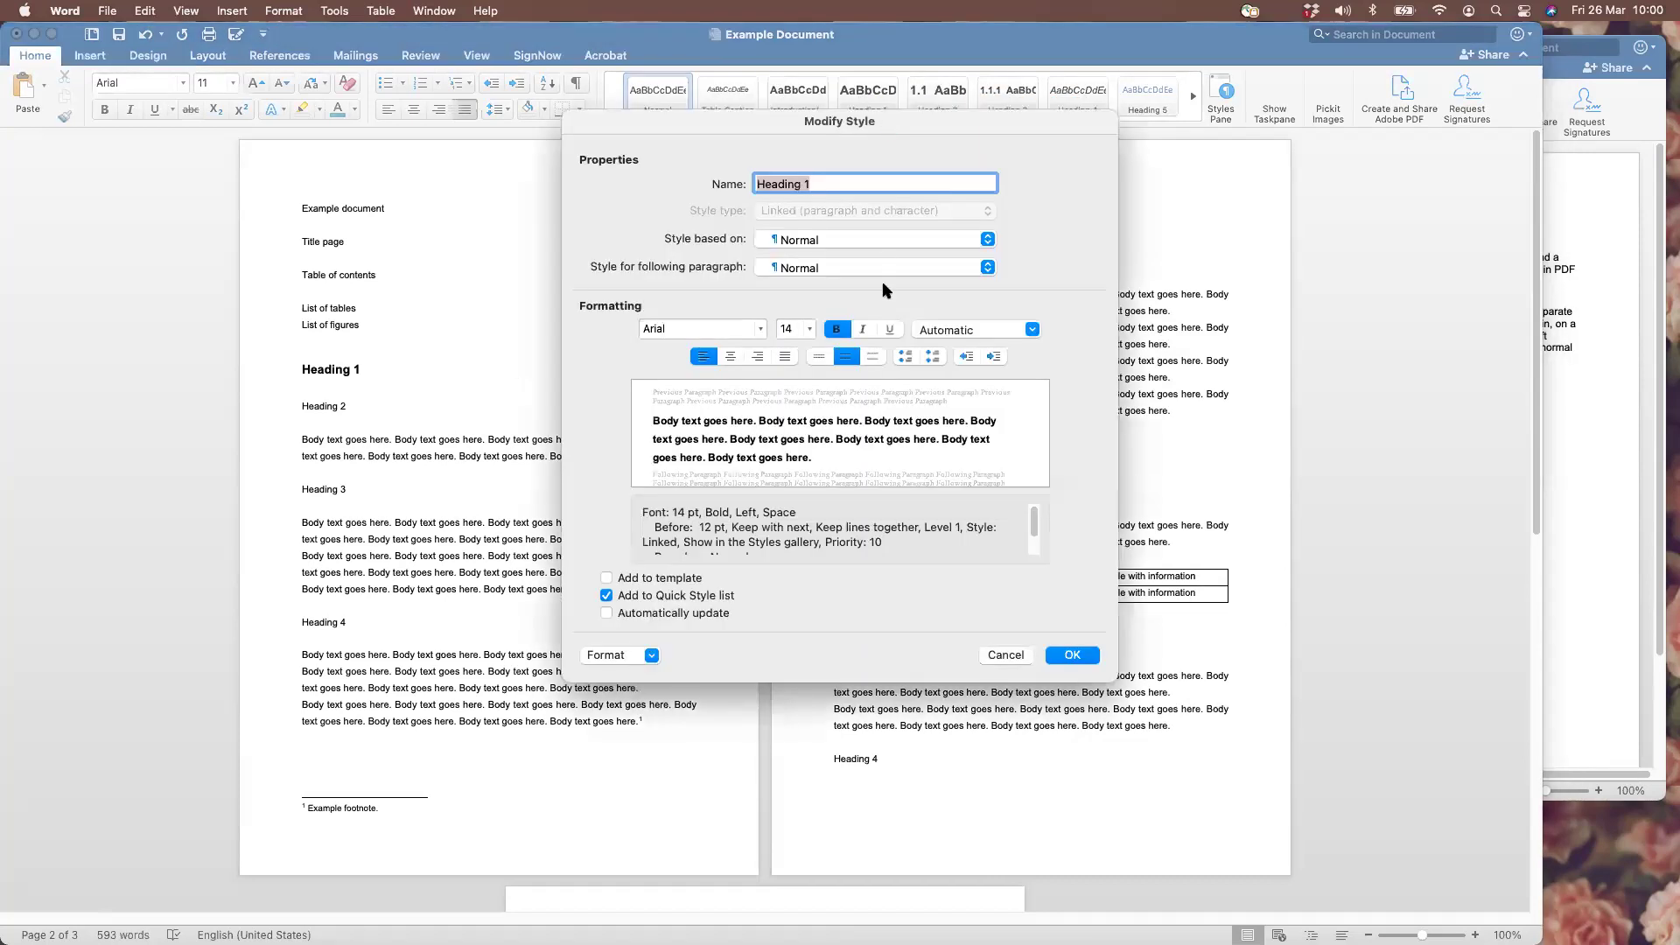
left_click(731, 356)
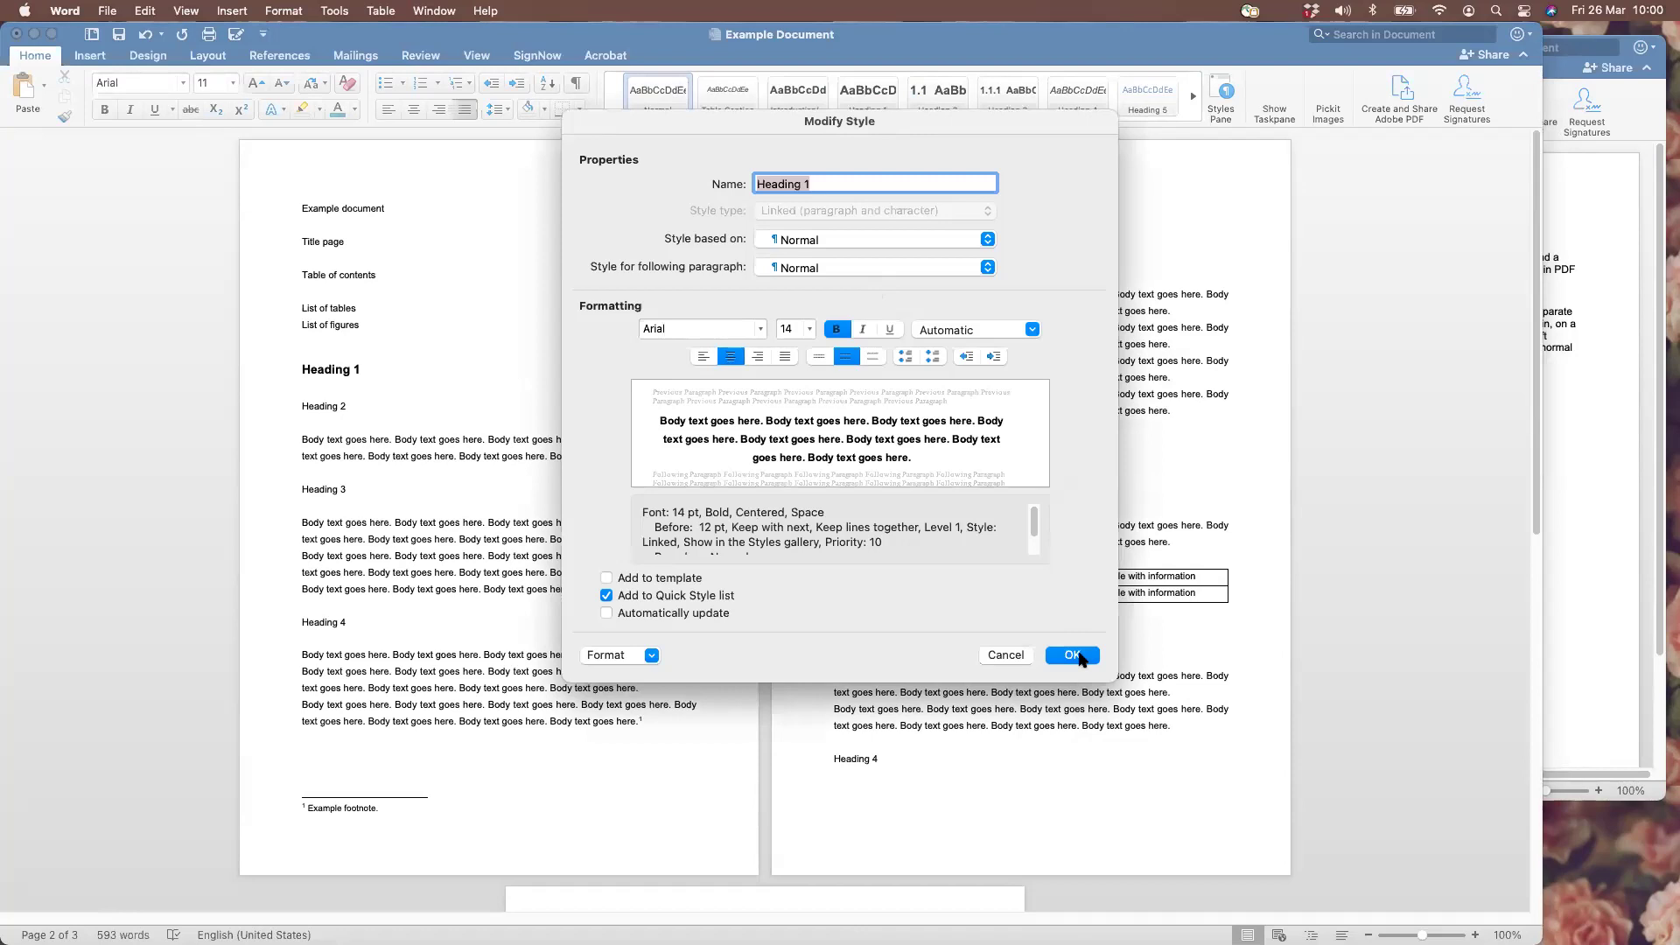
left_click(1074, 655)
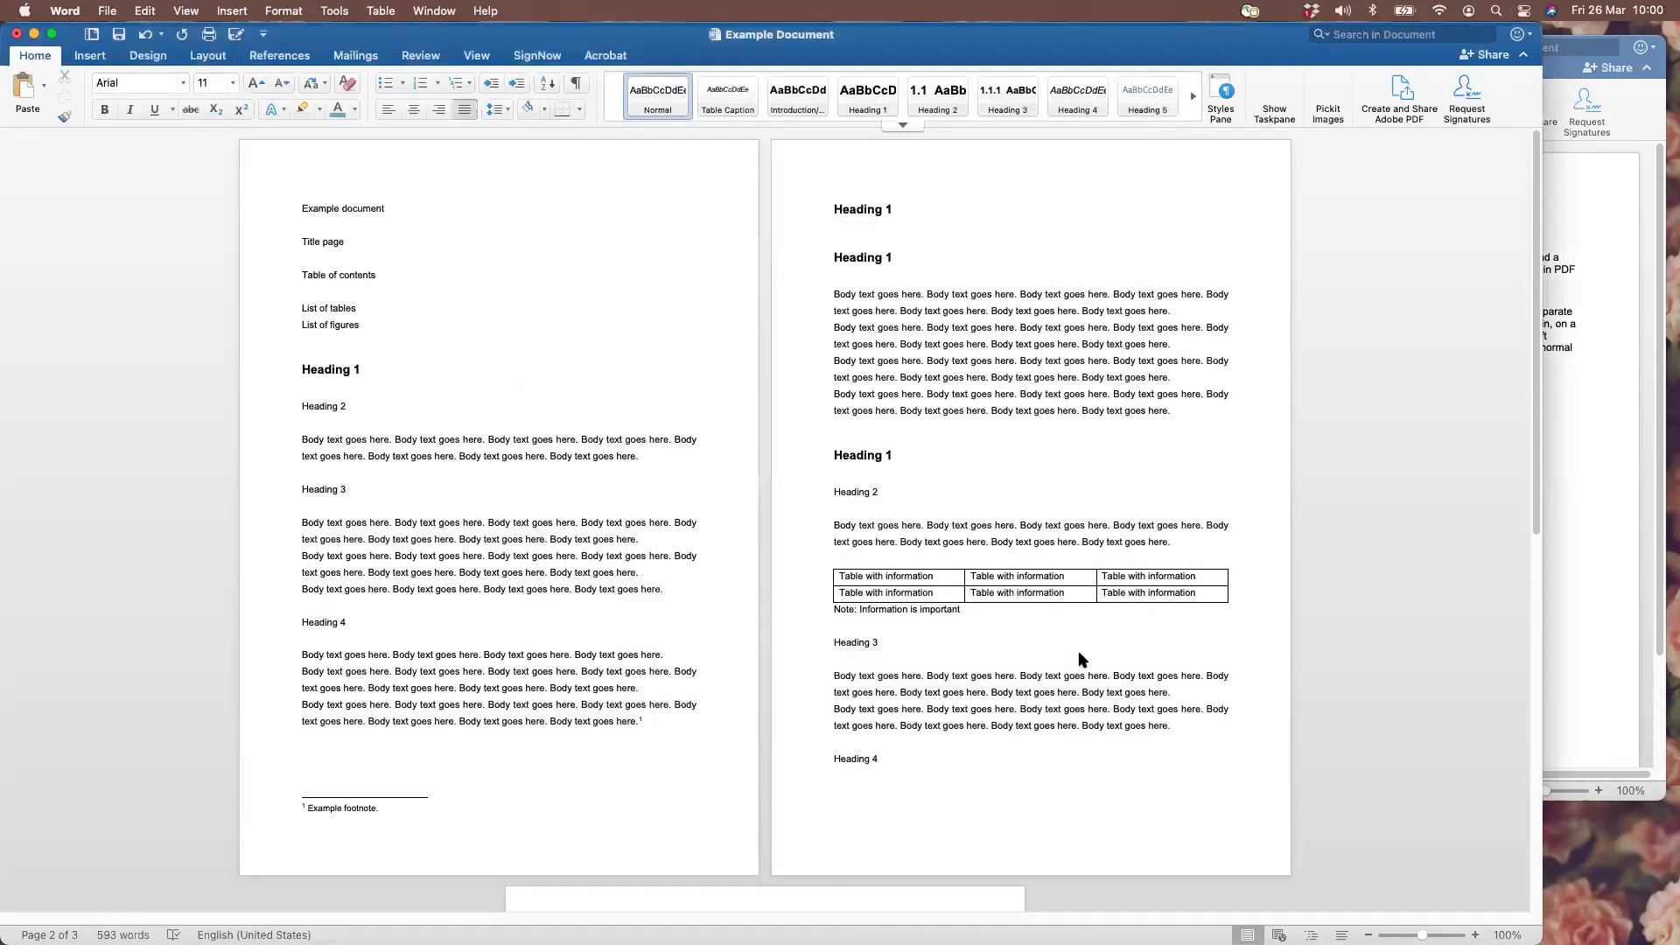
Check the style guide, move its window aside and modify the Heading 2 style to no multilevel numbering and left alignment
left_click(1568, 538)
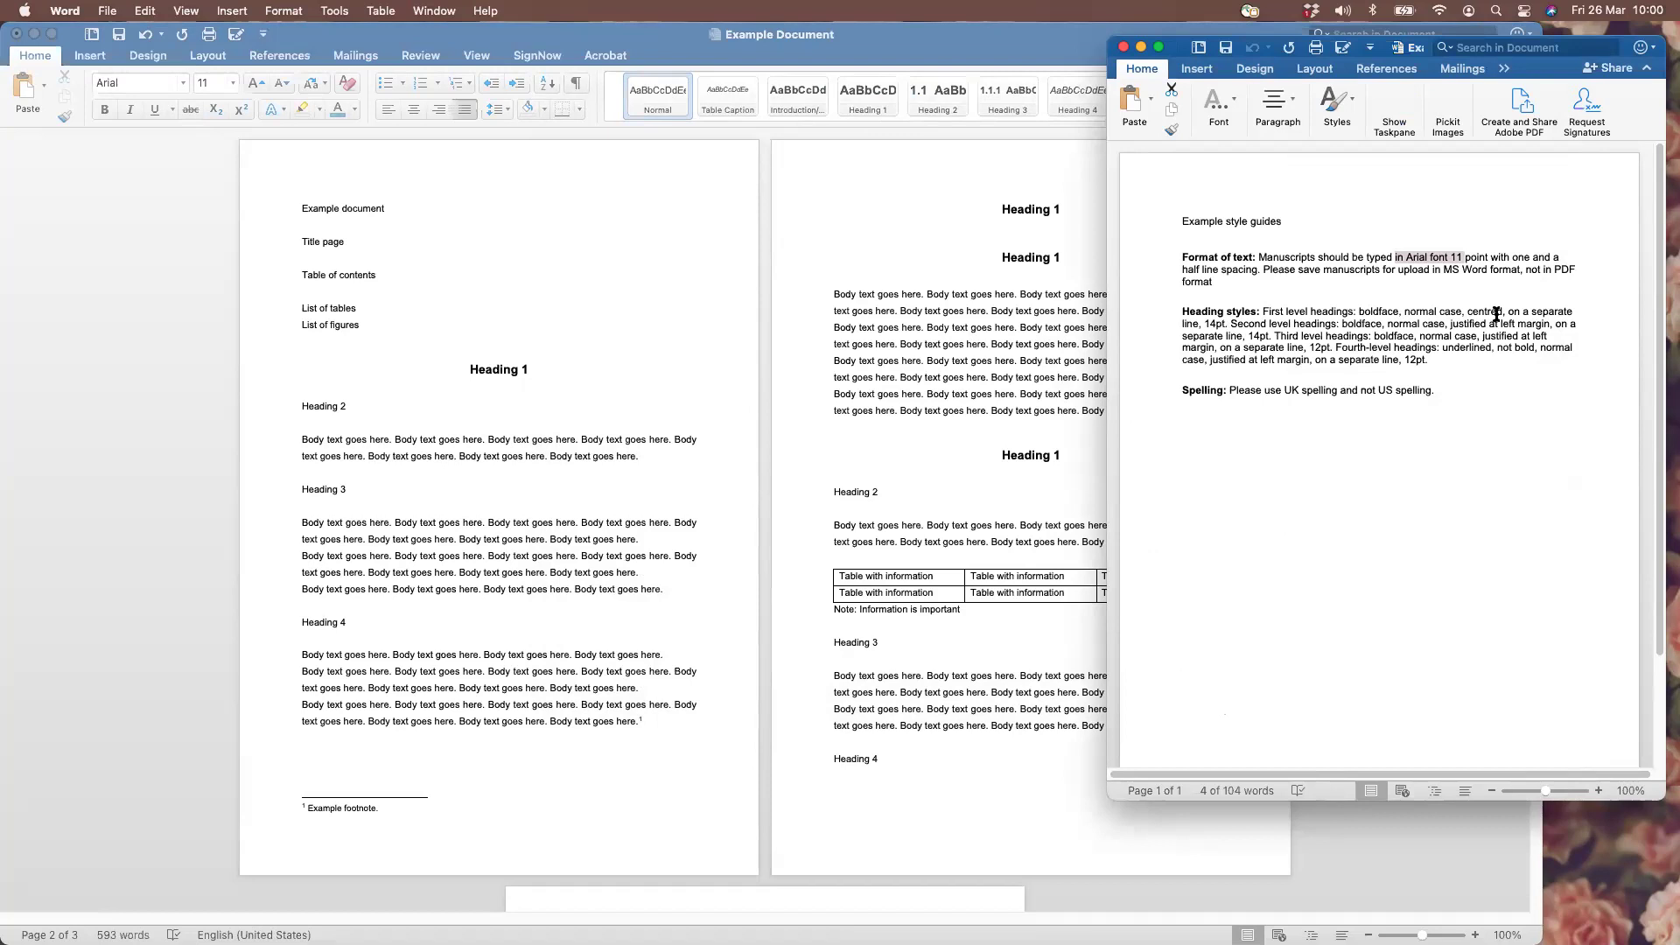
left_click_drag(1411, 50, 1542, 26)
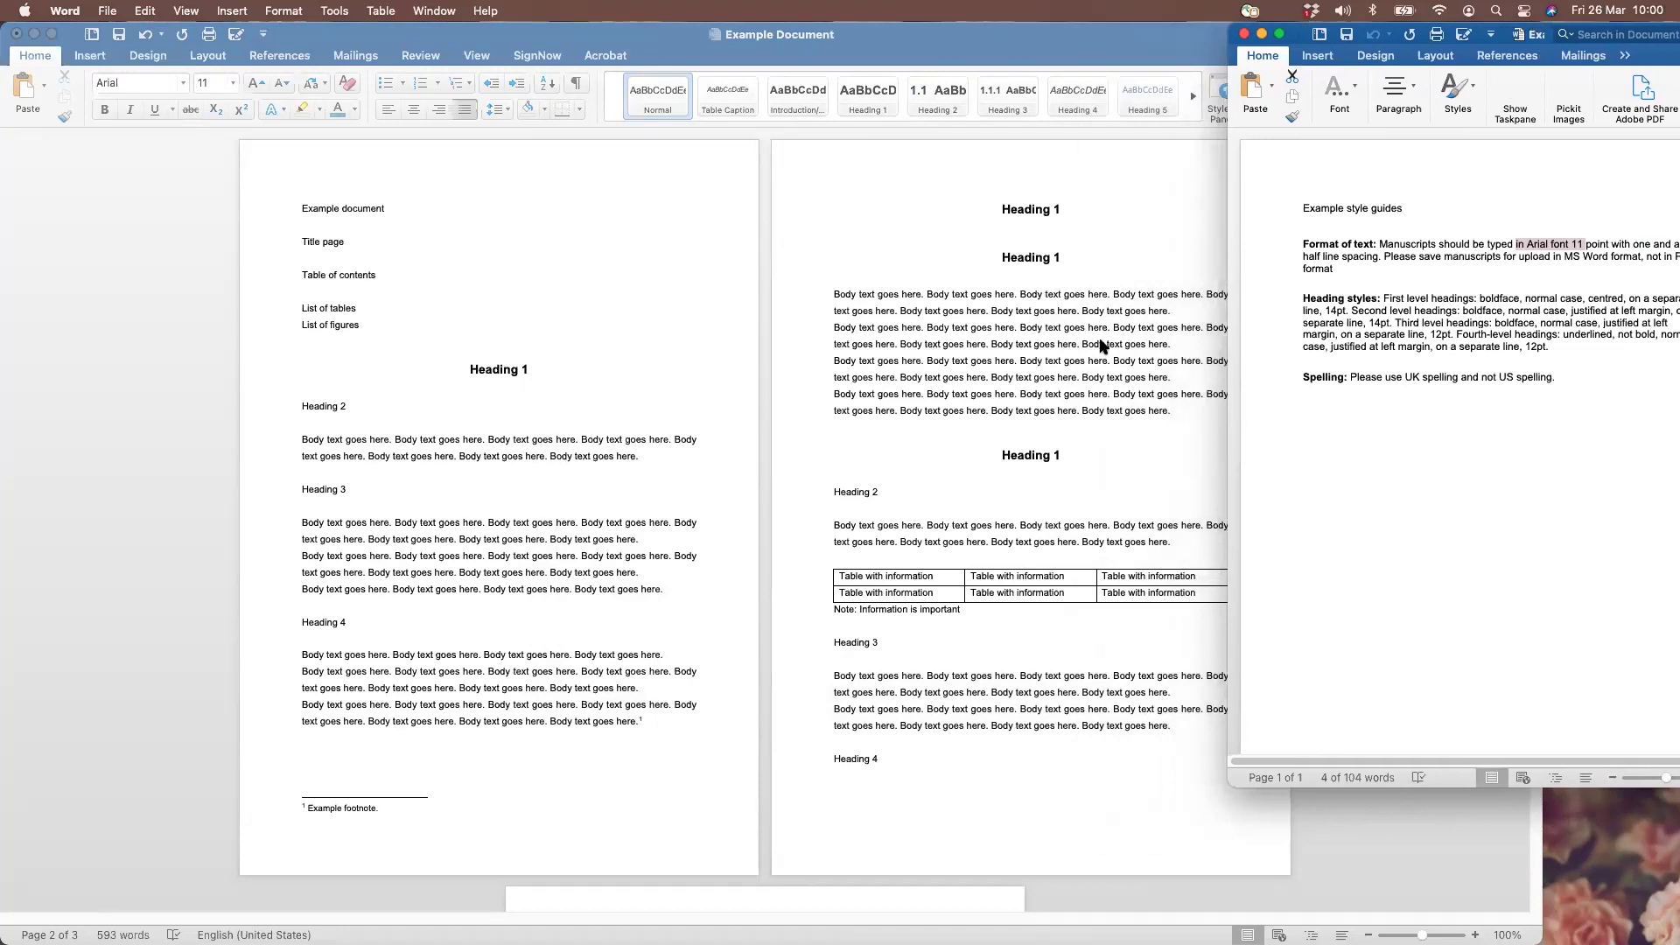
left_click(1048, 361)
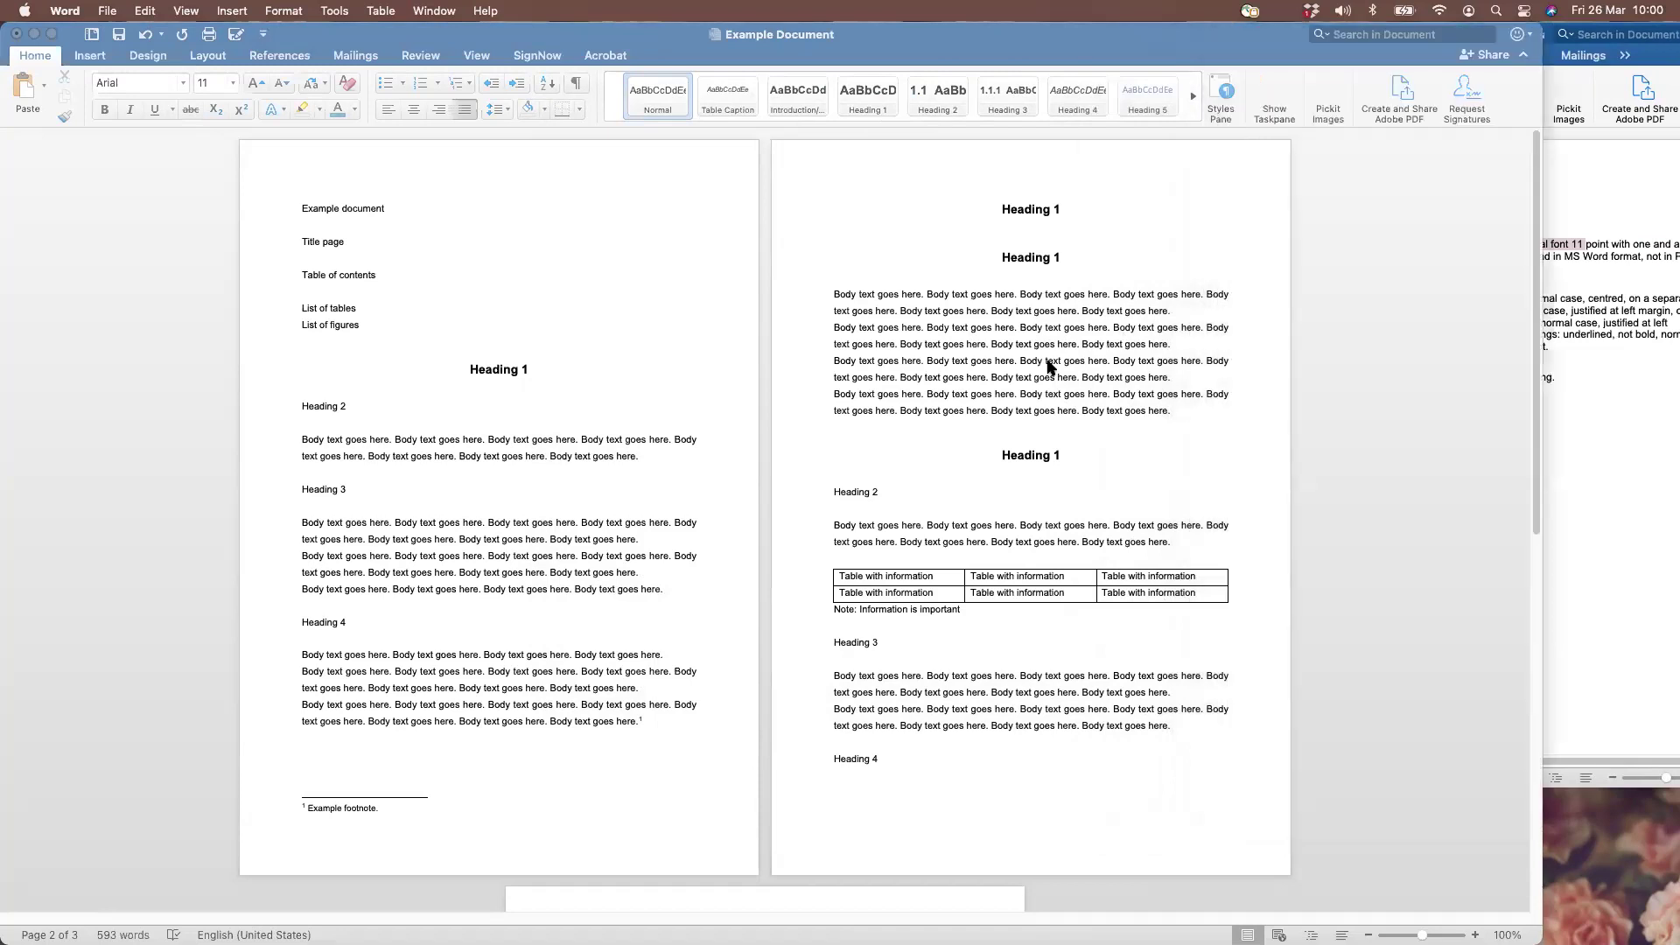
right_click(944, 105)
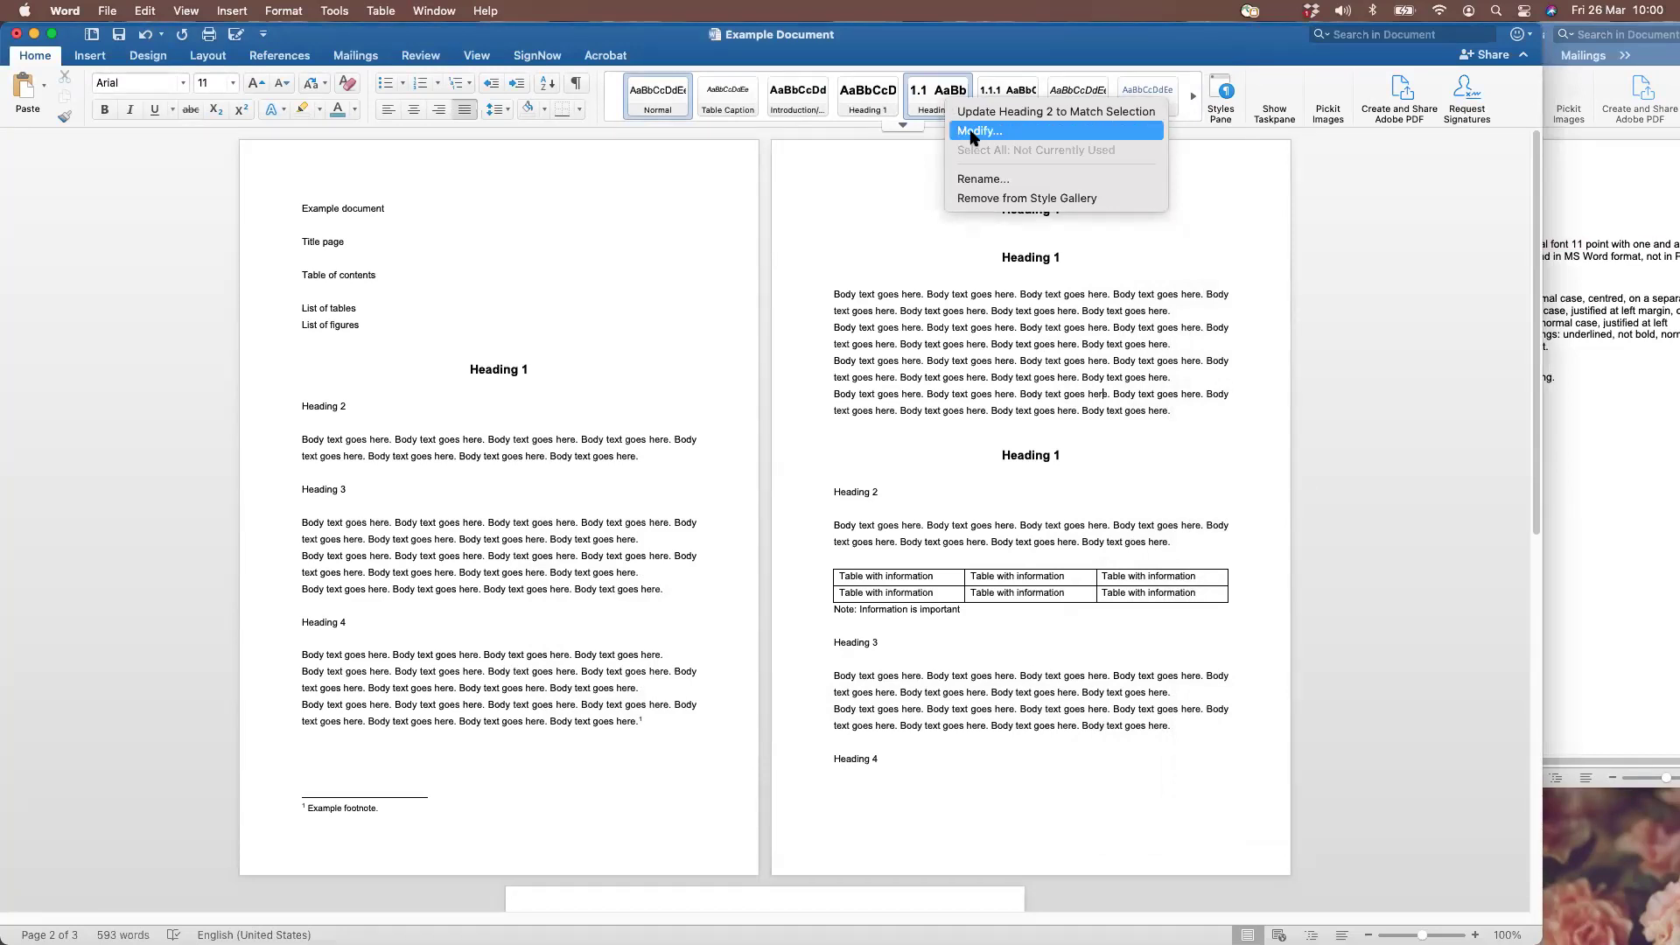
left_click(971, 132)
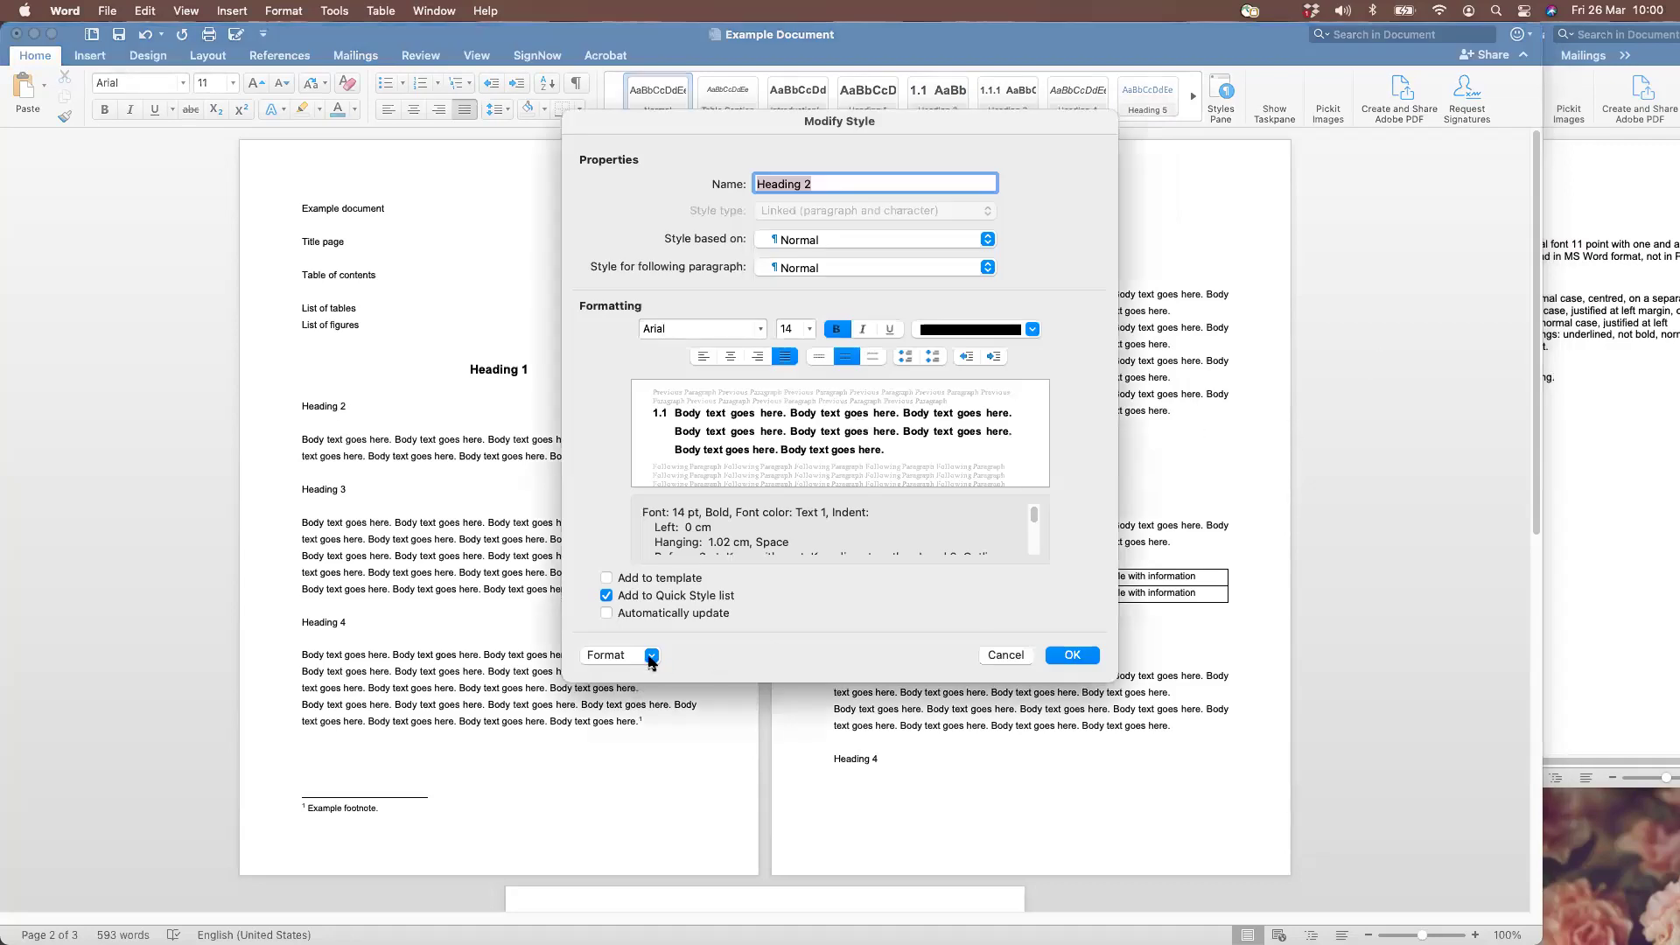
left_click(651, 655)
left_click(645, 793)
left_click(694, 298)
left_click(1019, 532)
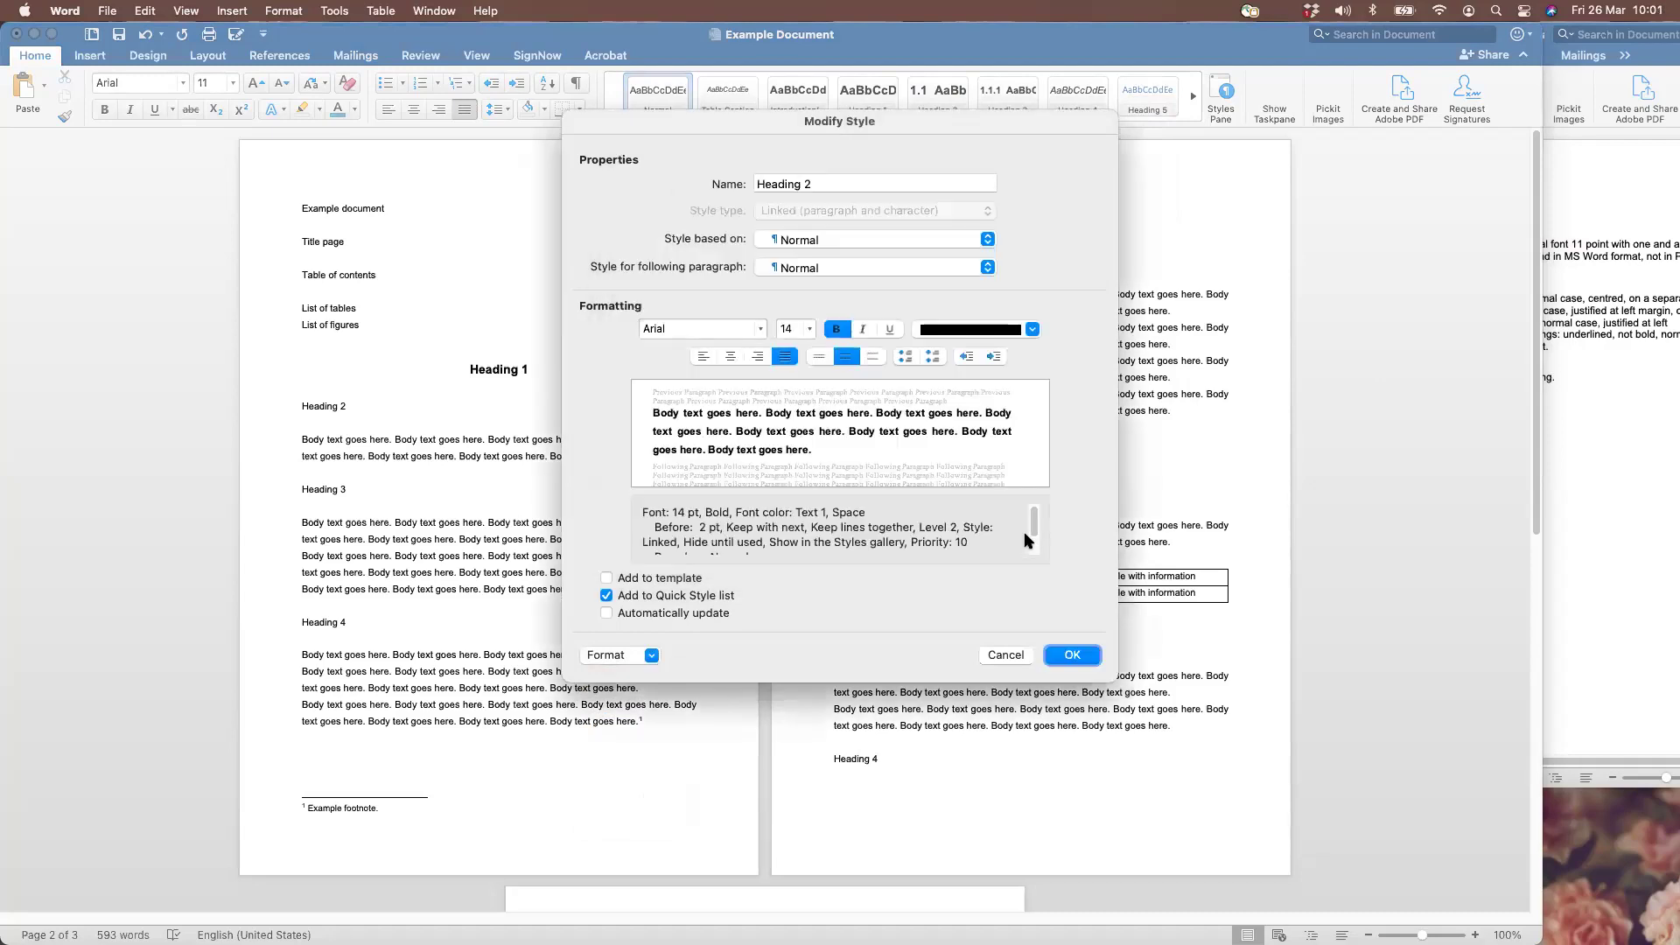
left_click(700, 358)
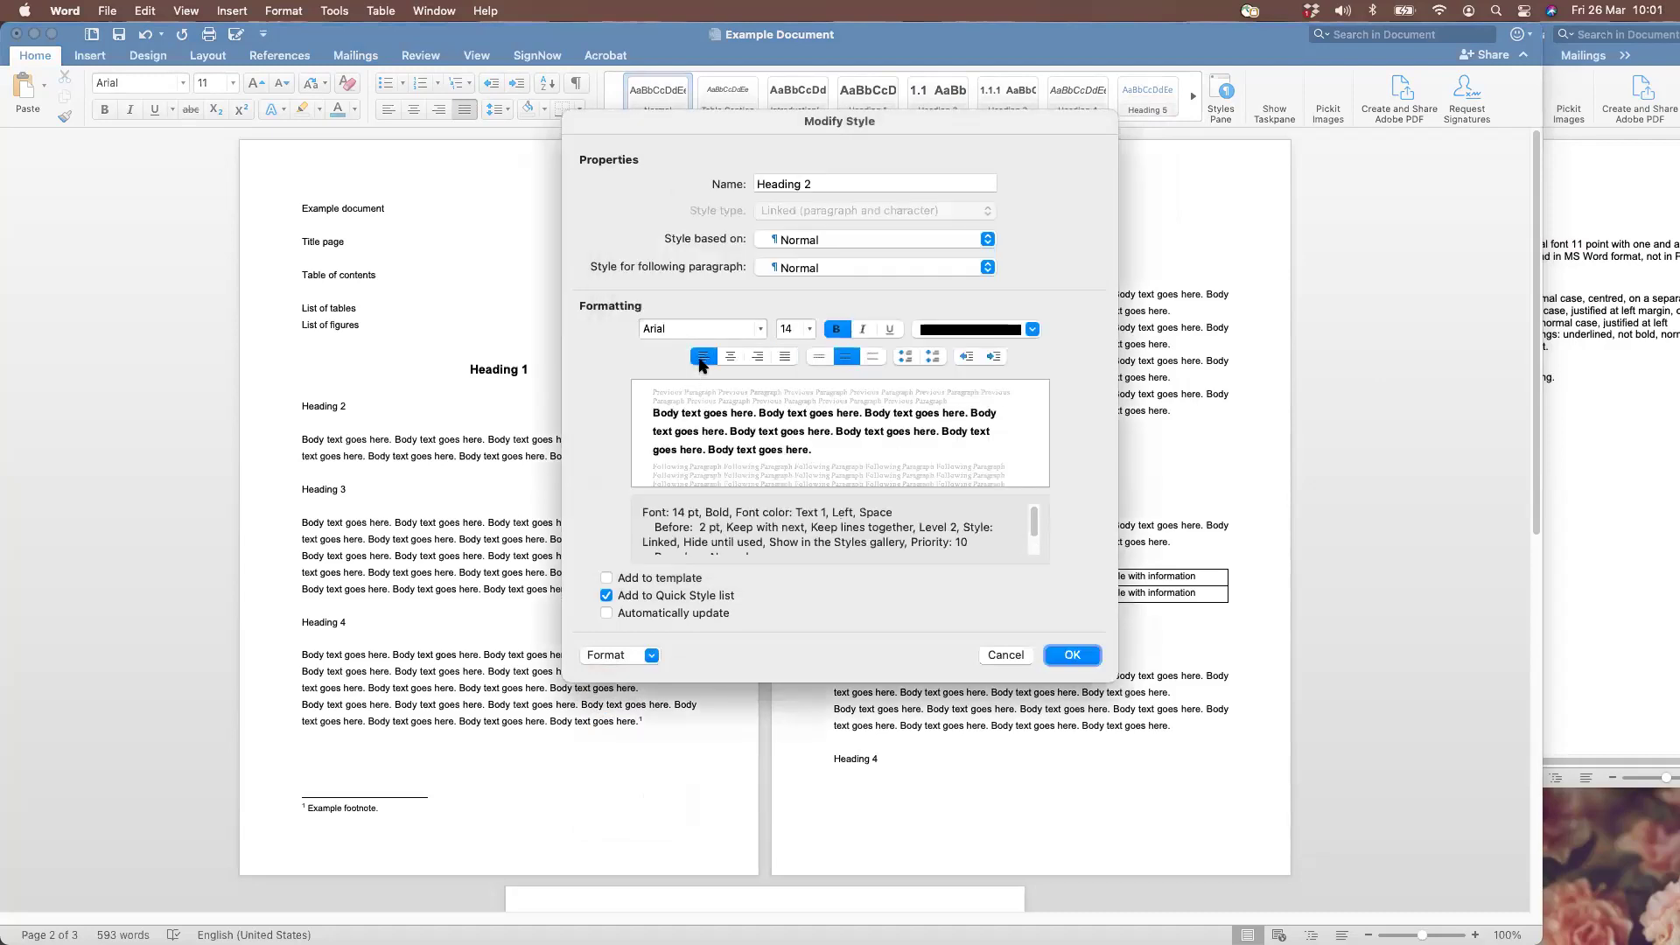
left_click(1075, 655)
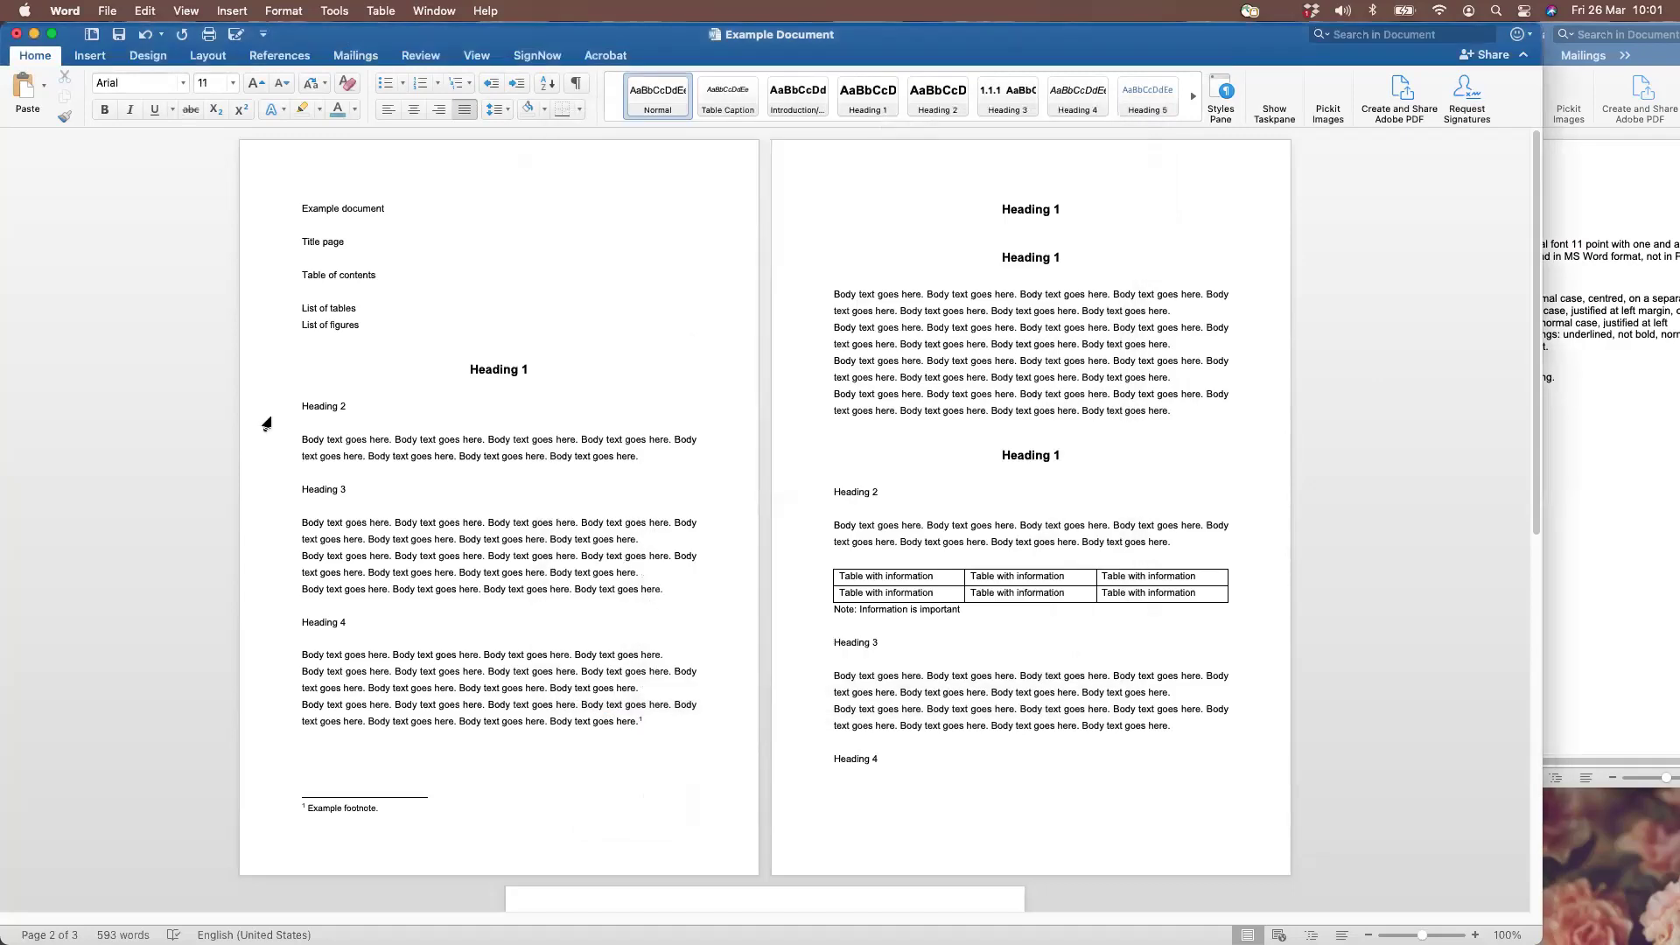
Apply the Heading 2 style to the "Heading 2" lines on the first and second pages
left_click(267, 407)
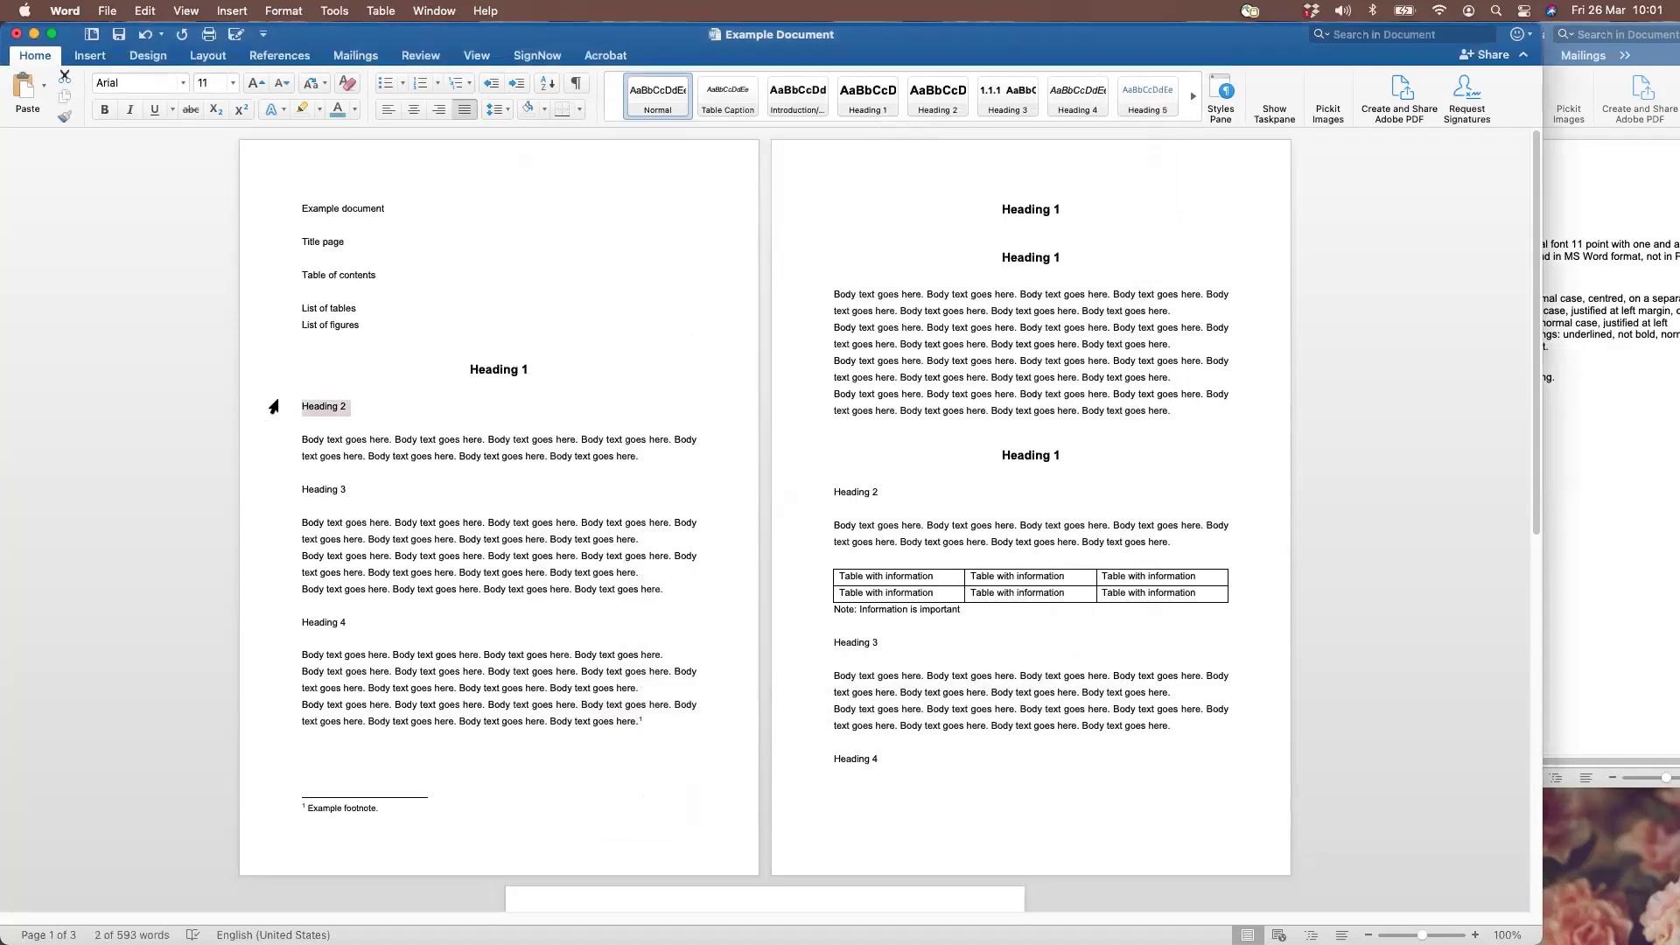
left_click(935, 109)
left_click(824, 448)
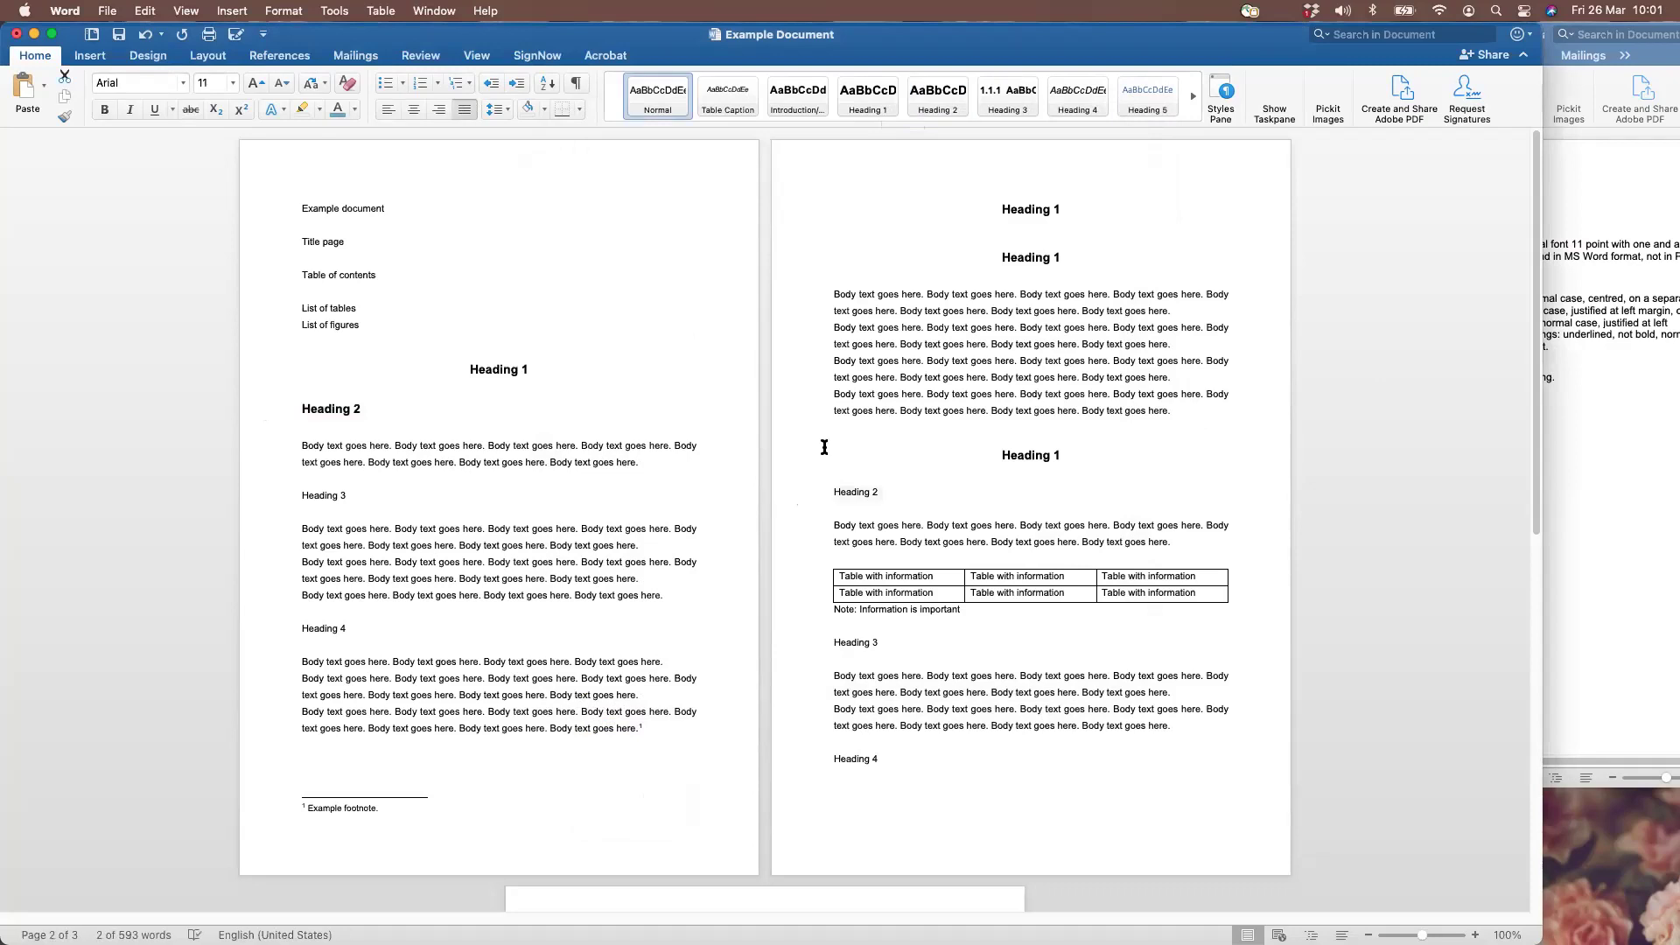
left_click(935, 104)
left_click(954, 493)
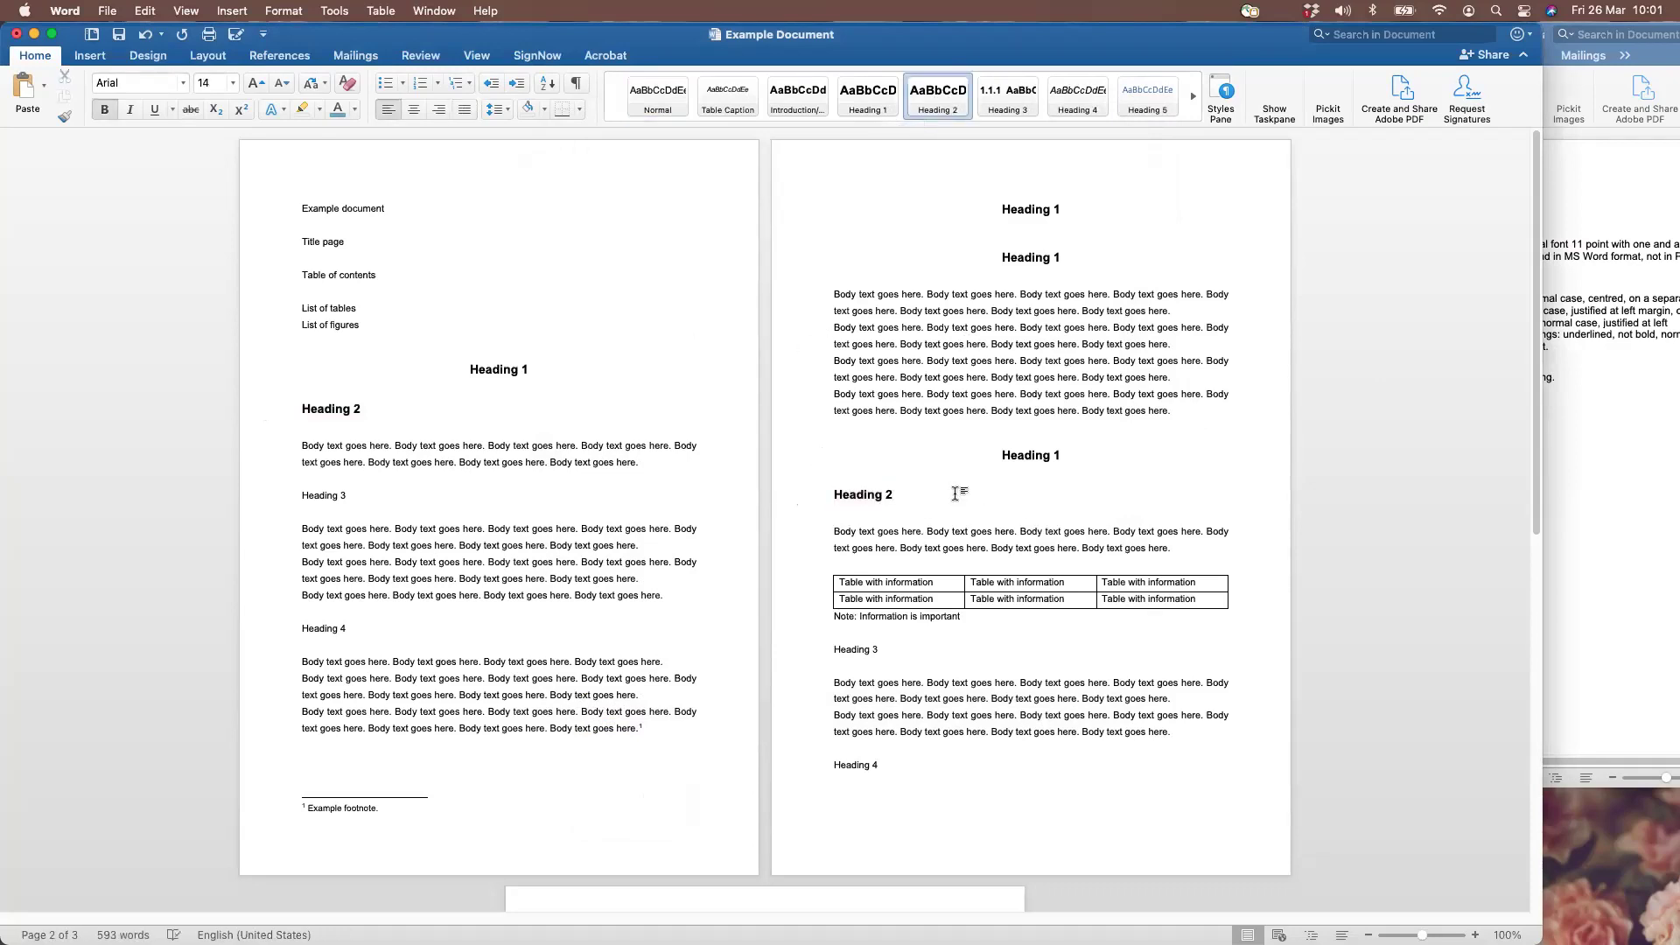
mouse_move(1050, 941)
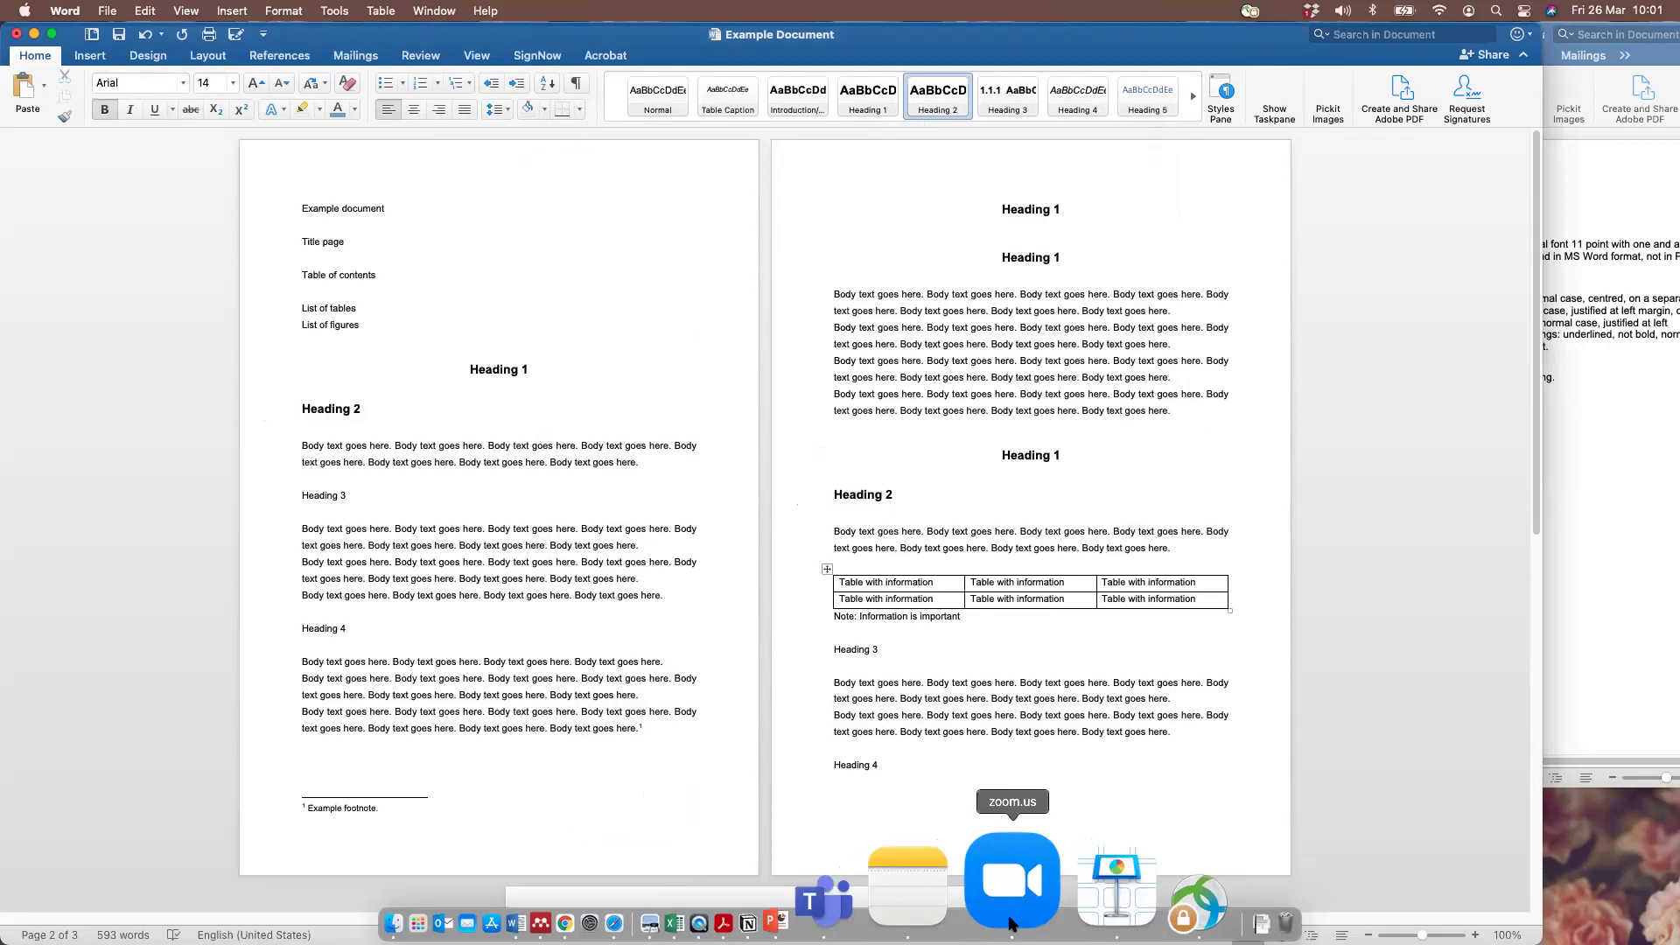
left_click(1011, 919)
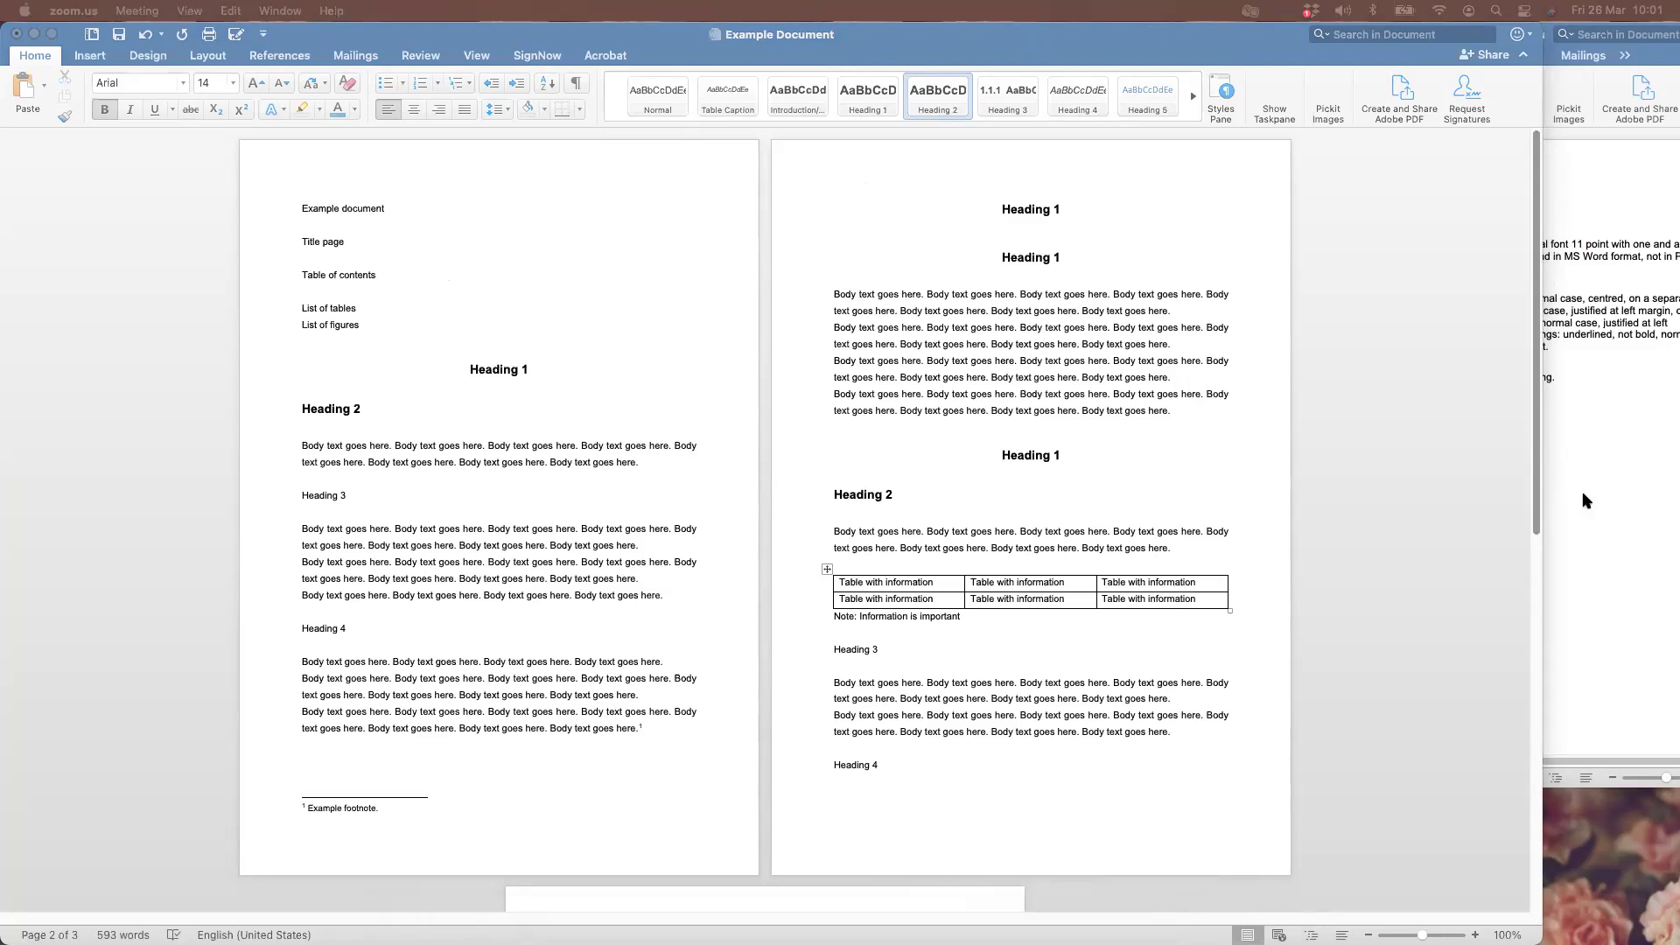
Narrow the Example Document window so that the style guide can be read beside it
left_click(1607, 525)
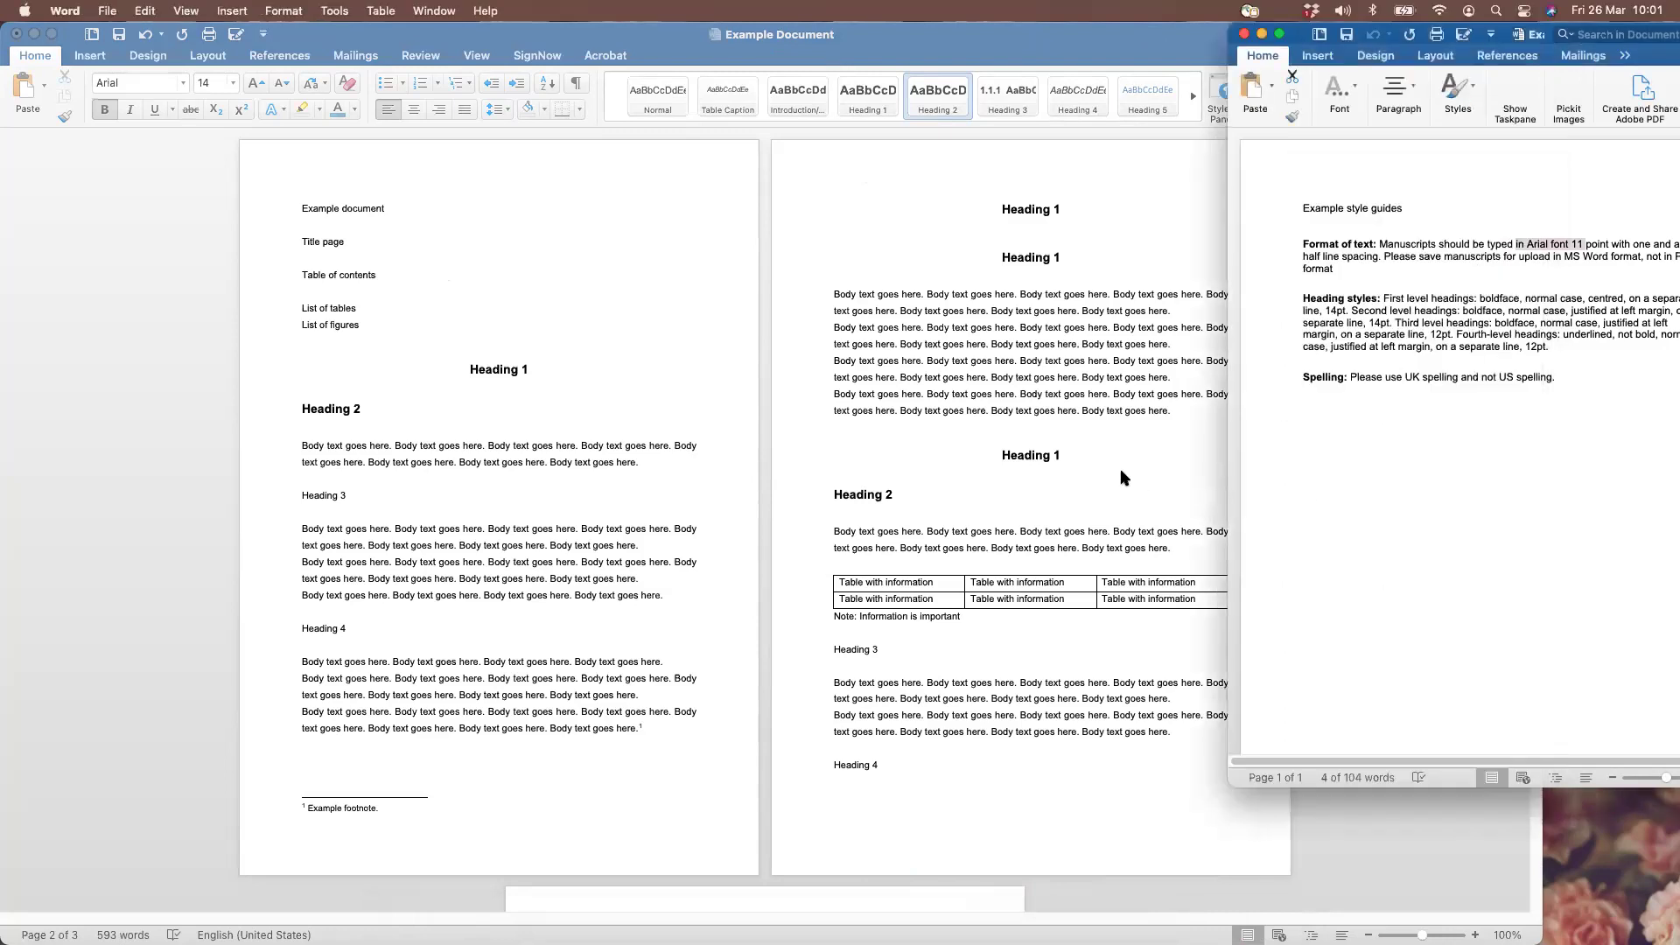
left_click(1125, 476)
left_click_drag(1542, 574, 1254, 602)
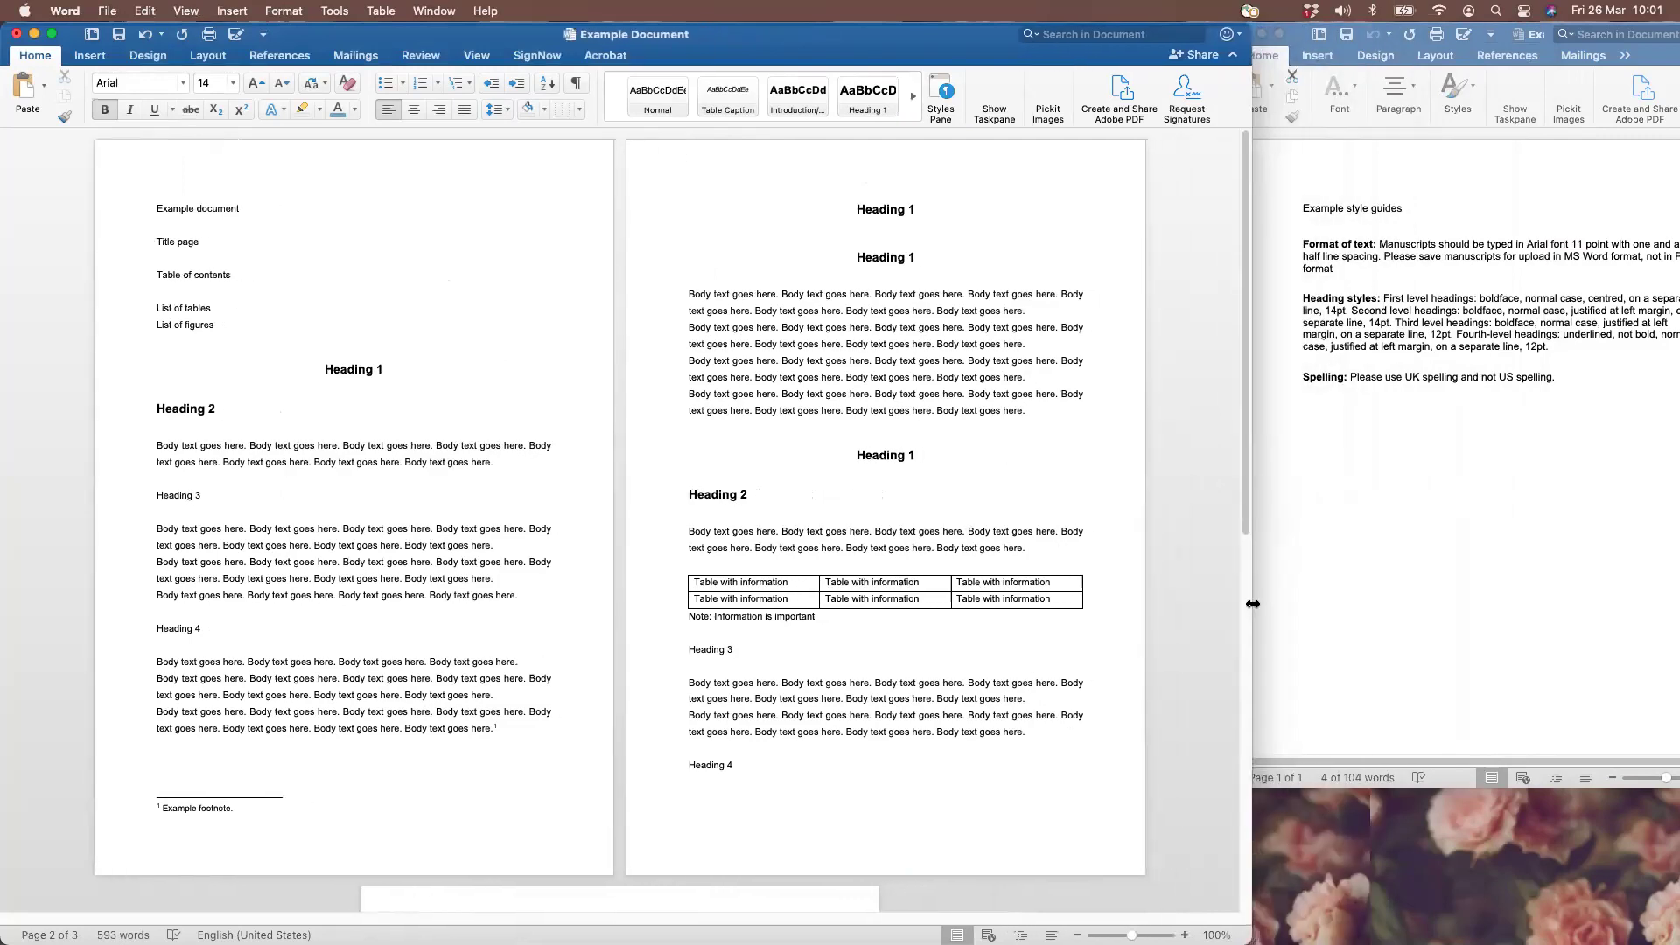
Move the style guide window so its heading rules are readable, and set the Heading 3 style's font size to 12
left_click(1500, 504)
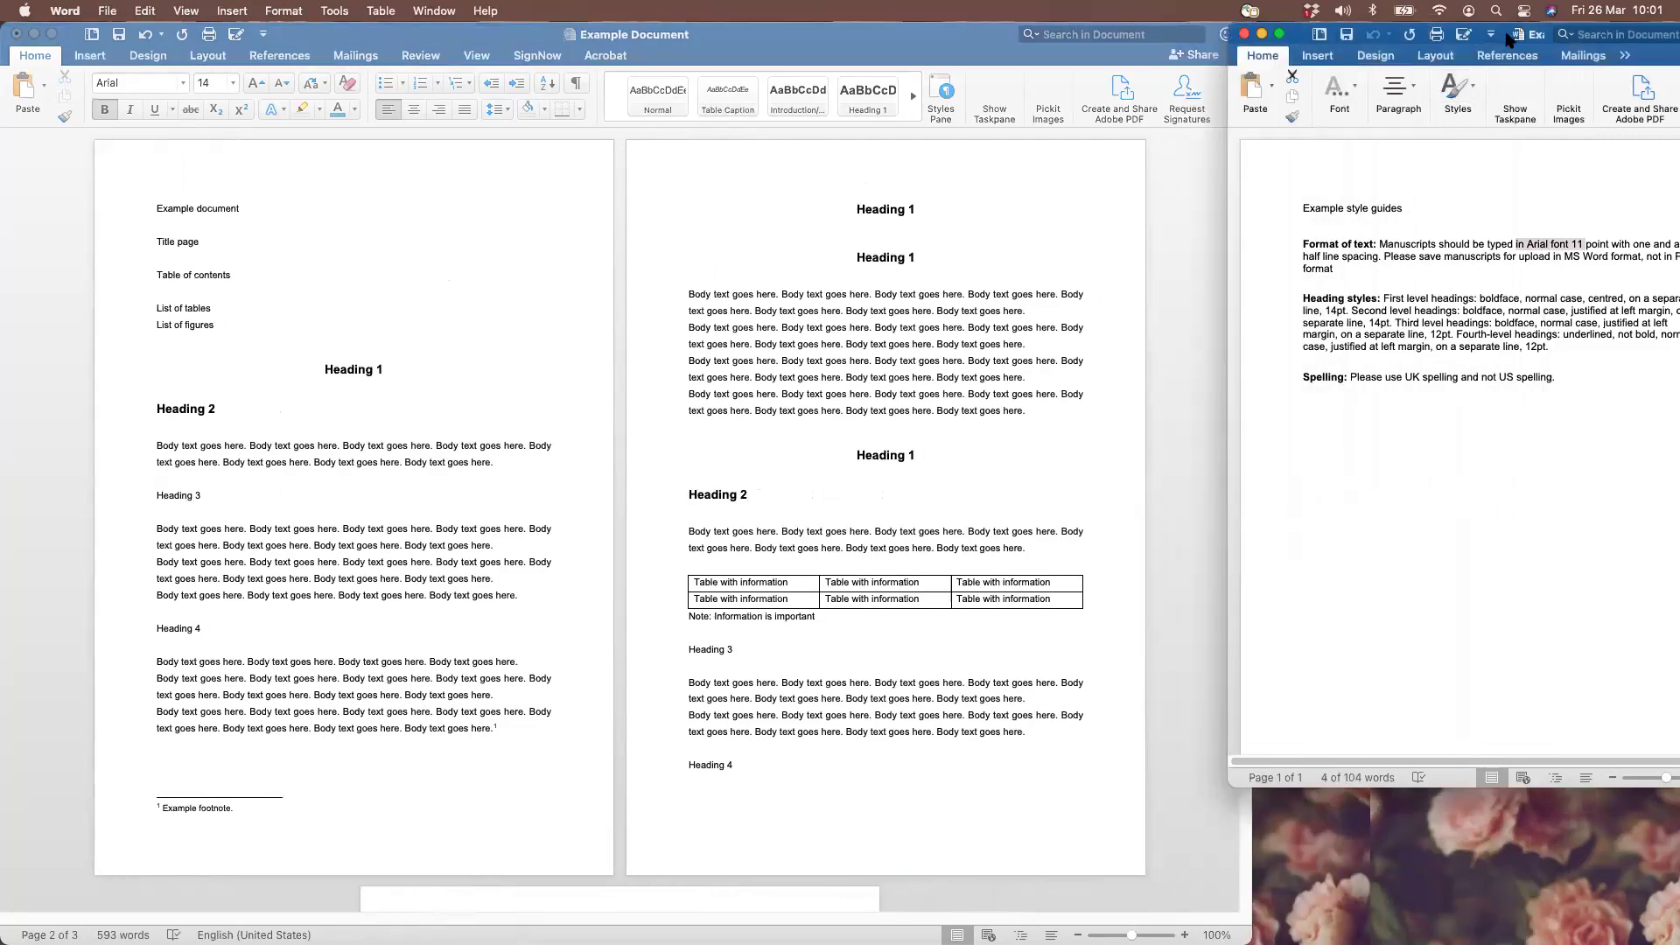
left_click_drag(1507, 38, 1437, 39)
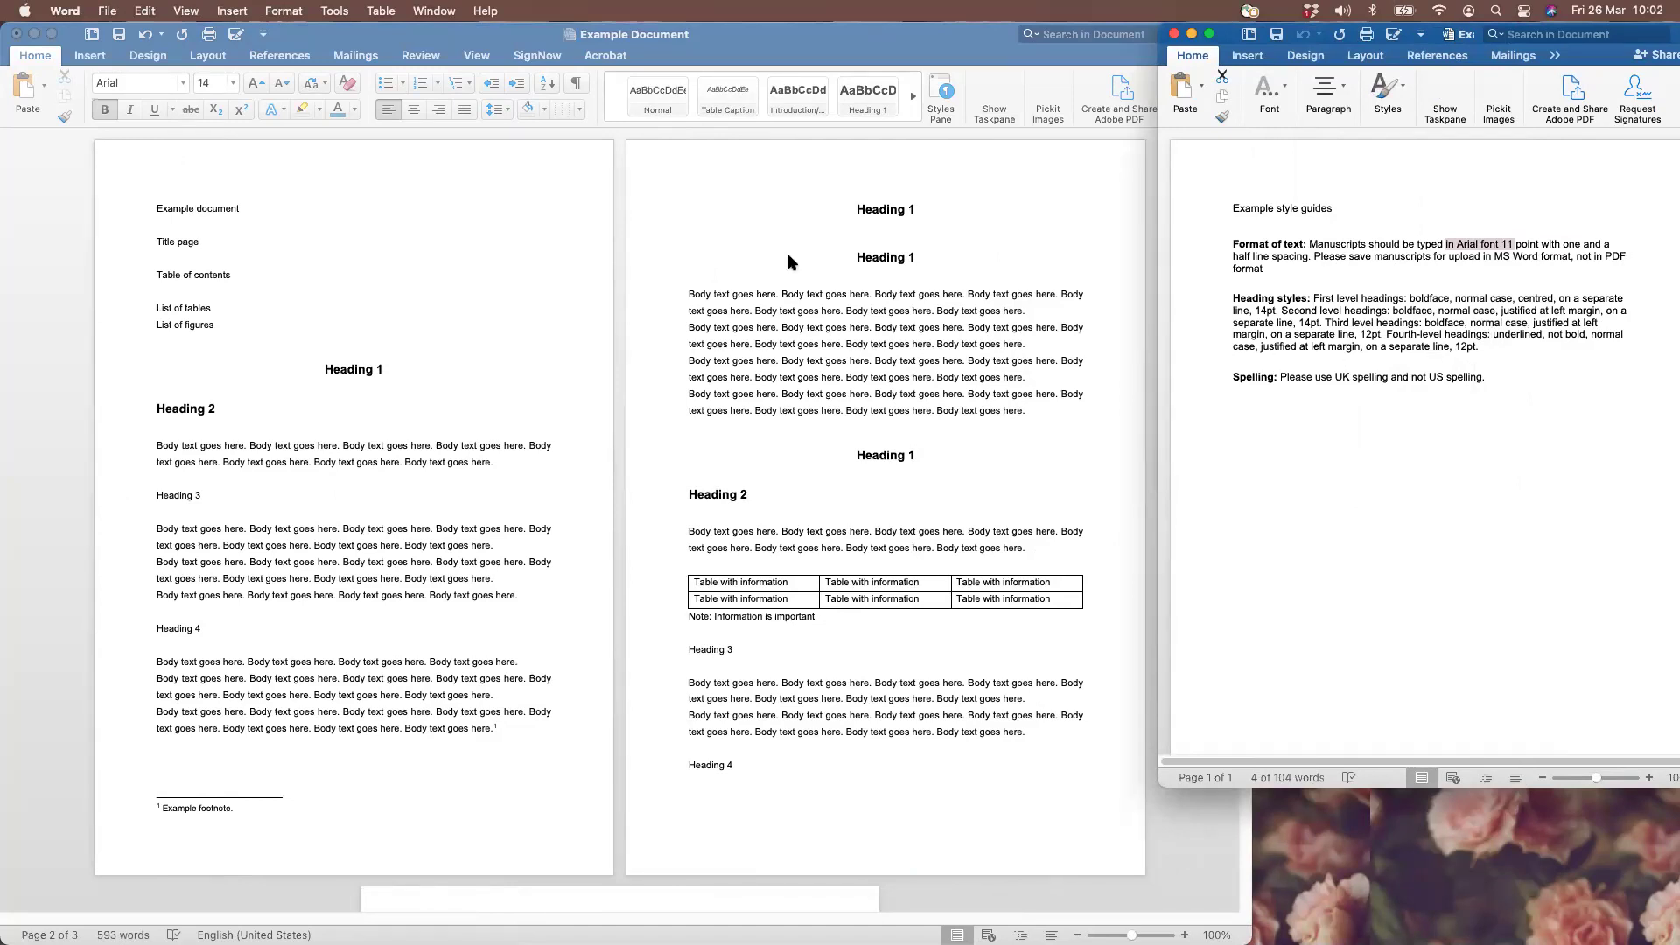
left_click(874, 169)
left_click(915, 102)
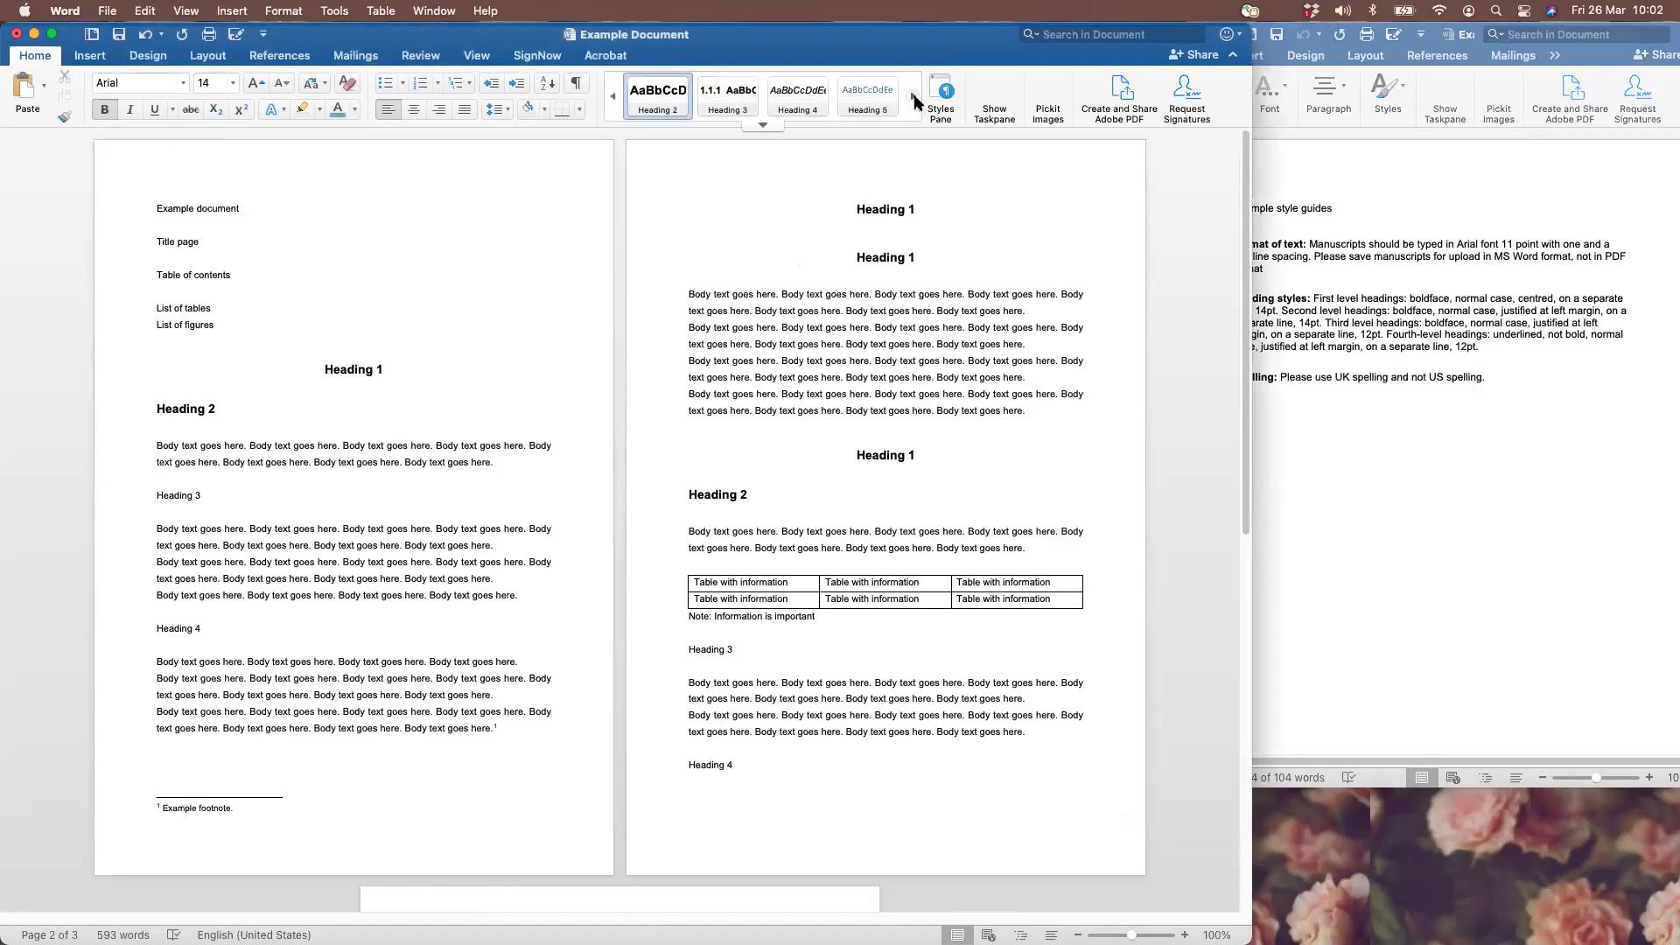
right_click(727, 103)
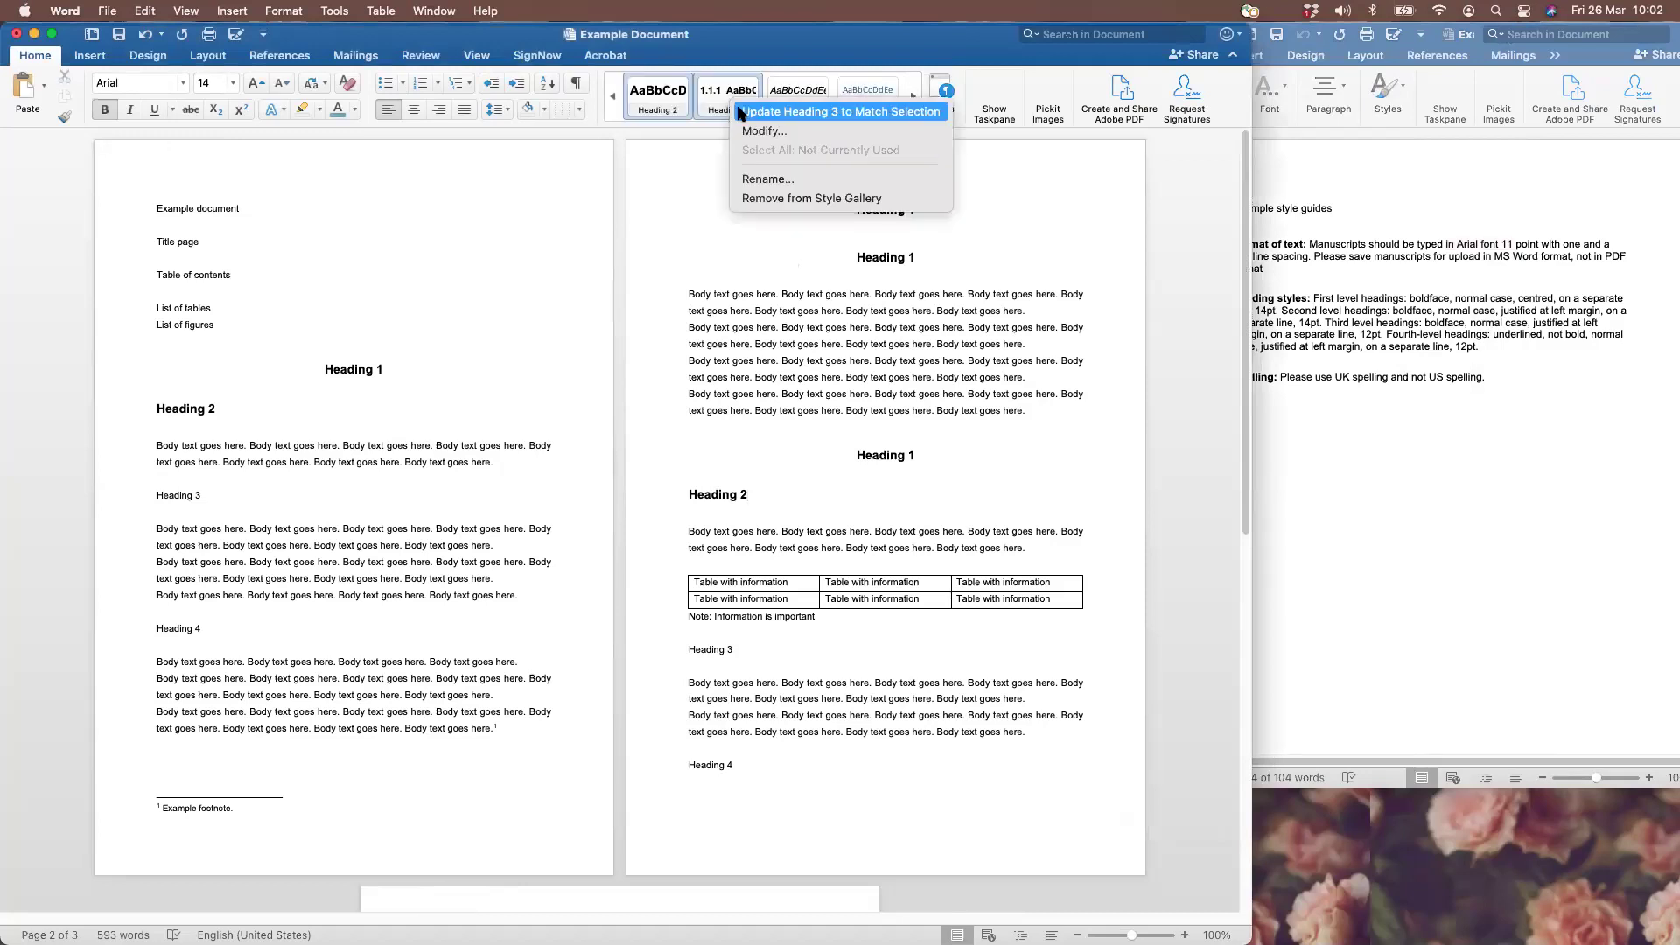
left_click(758, 133)
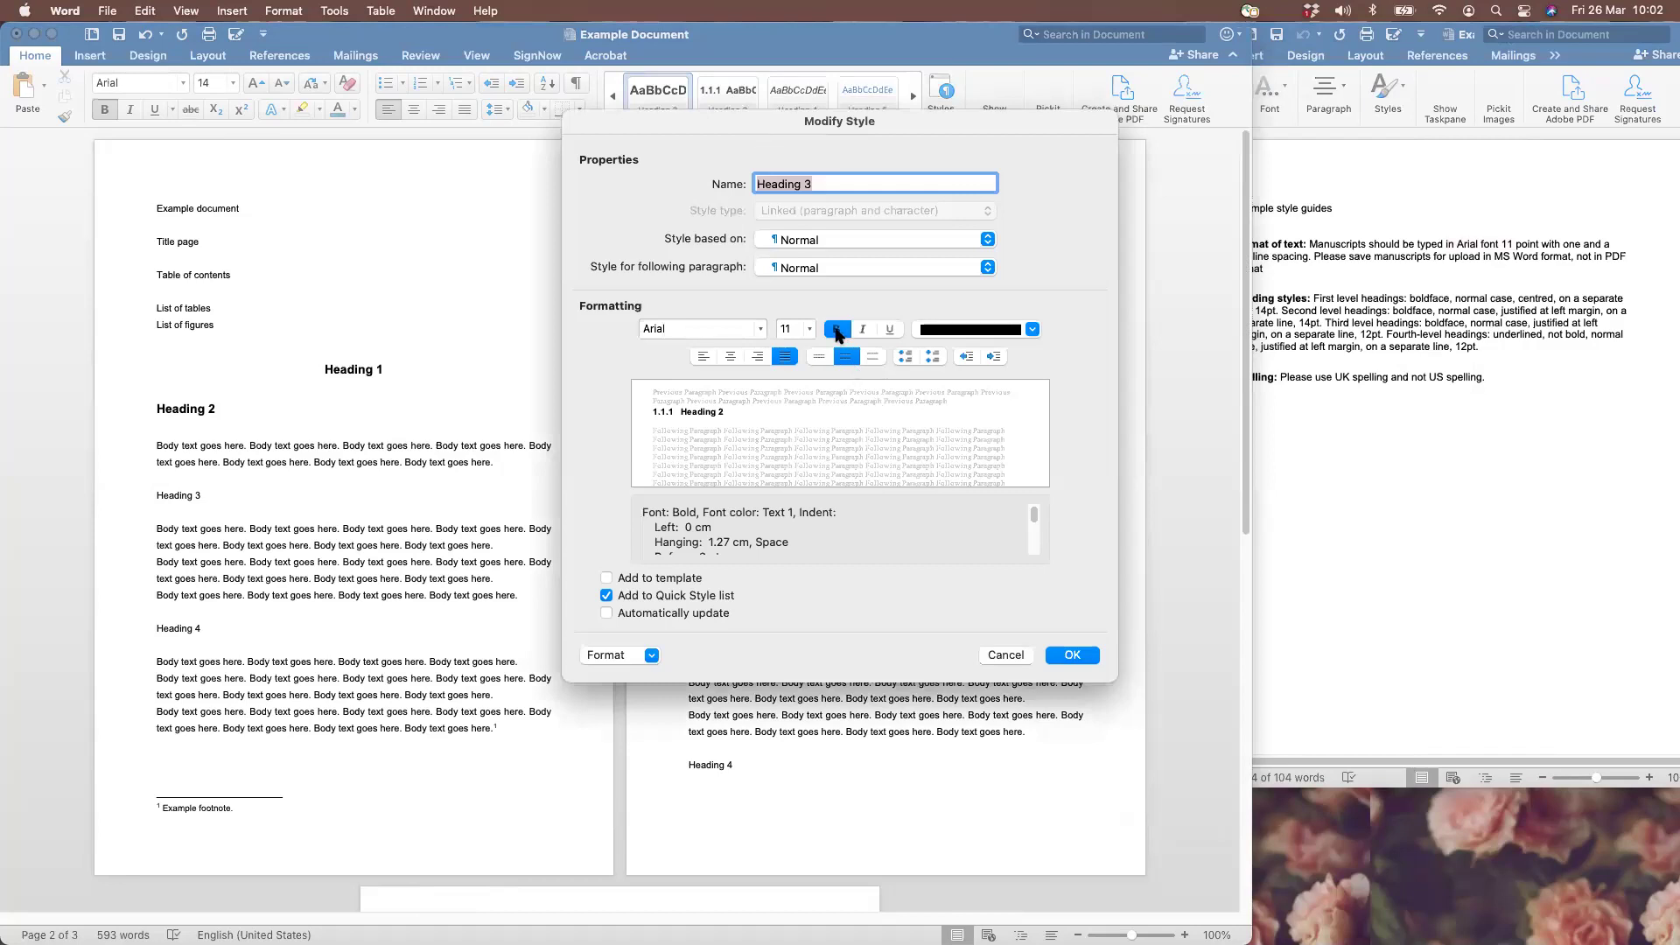
left_click(784, 329)
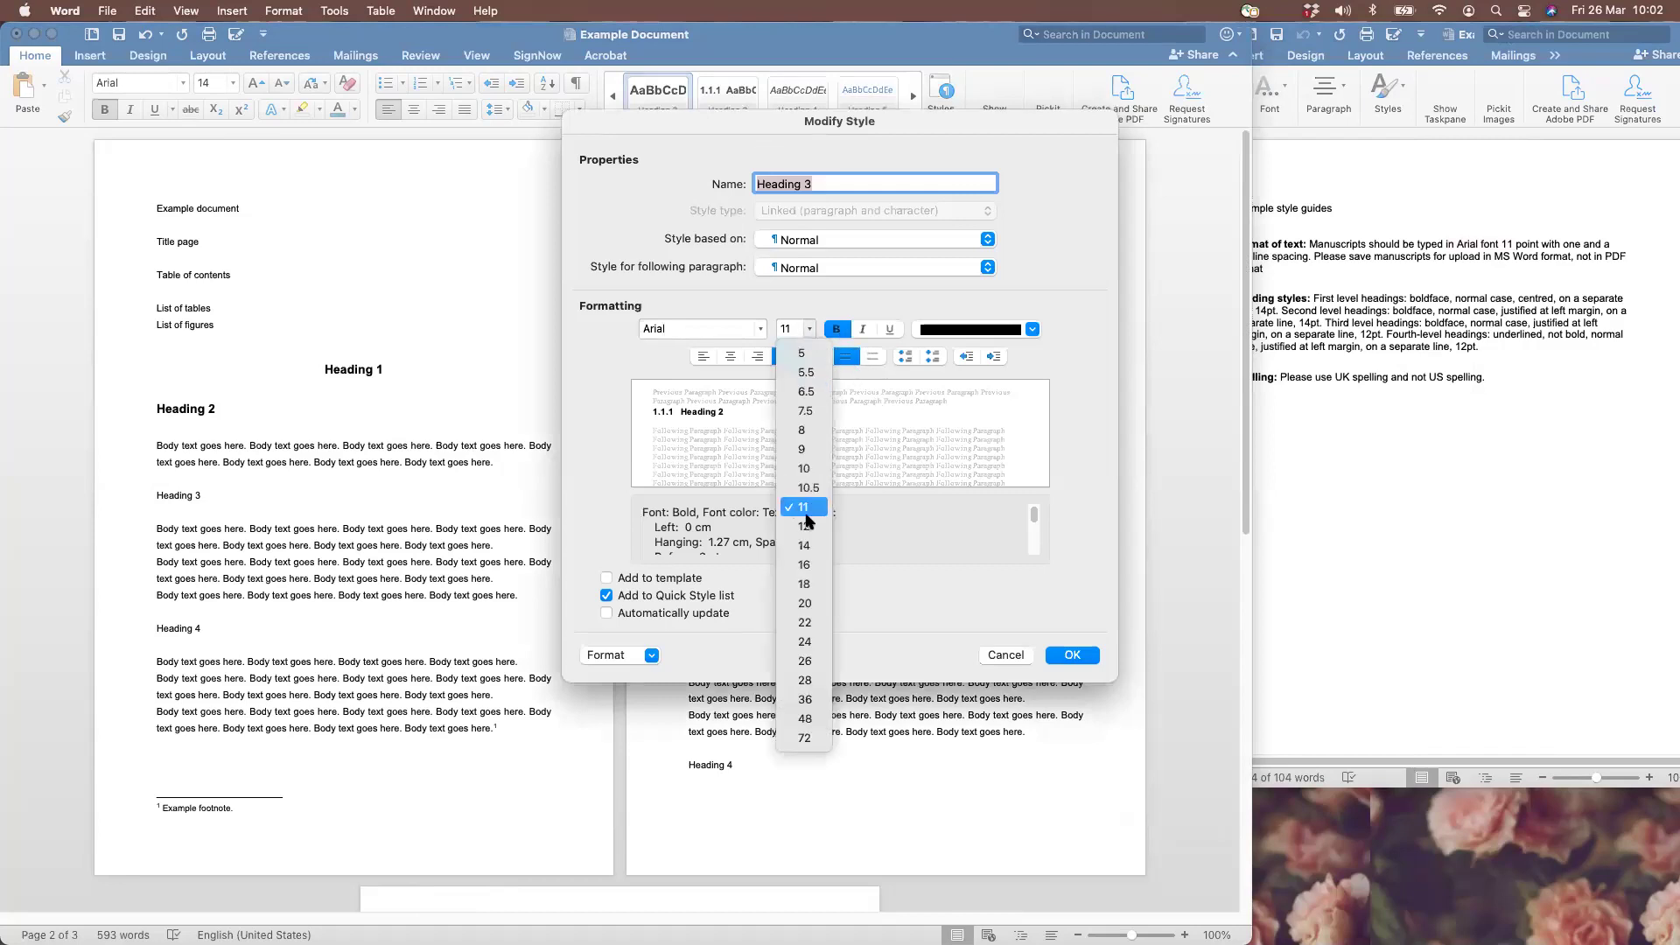
left_click(806, 526)
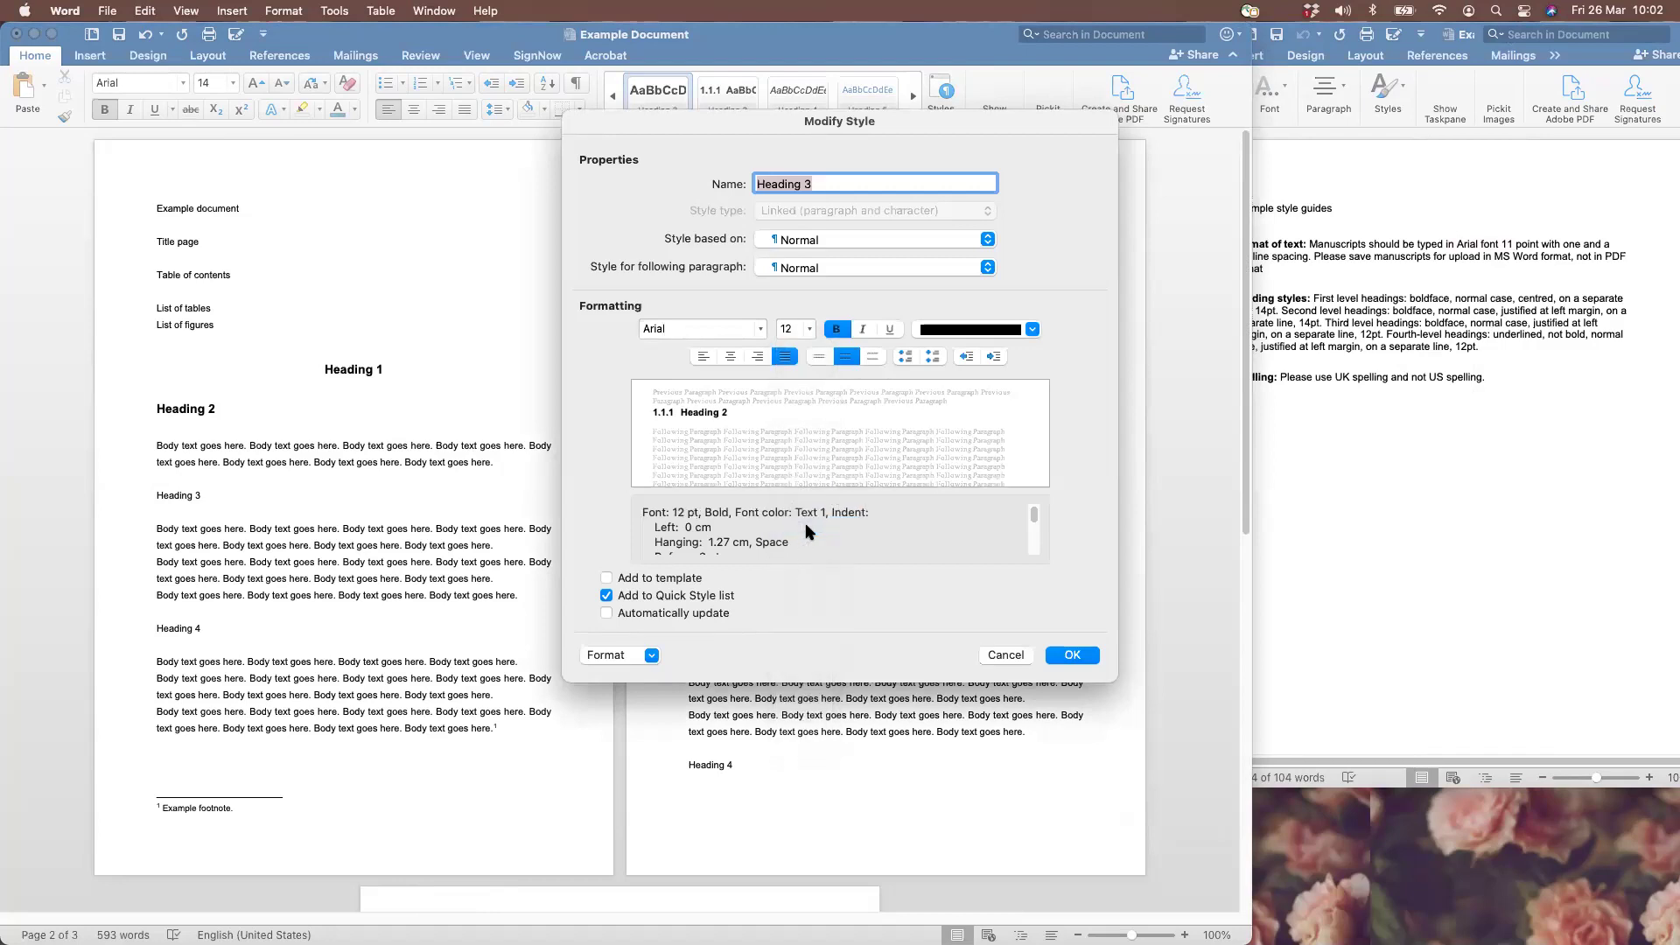
Remove the multilevel numbering from the Heading 3 style and align it left
left_click(656, 656)
left_click(630, 791)
left_click(691, 281)
left_click(1024, 532)
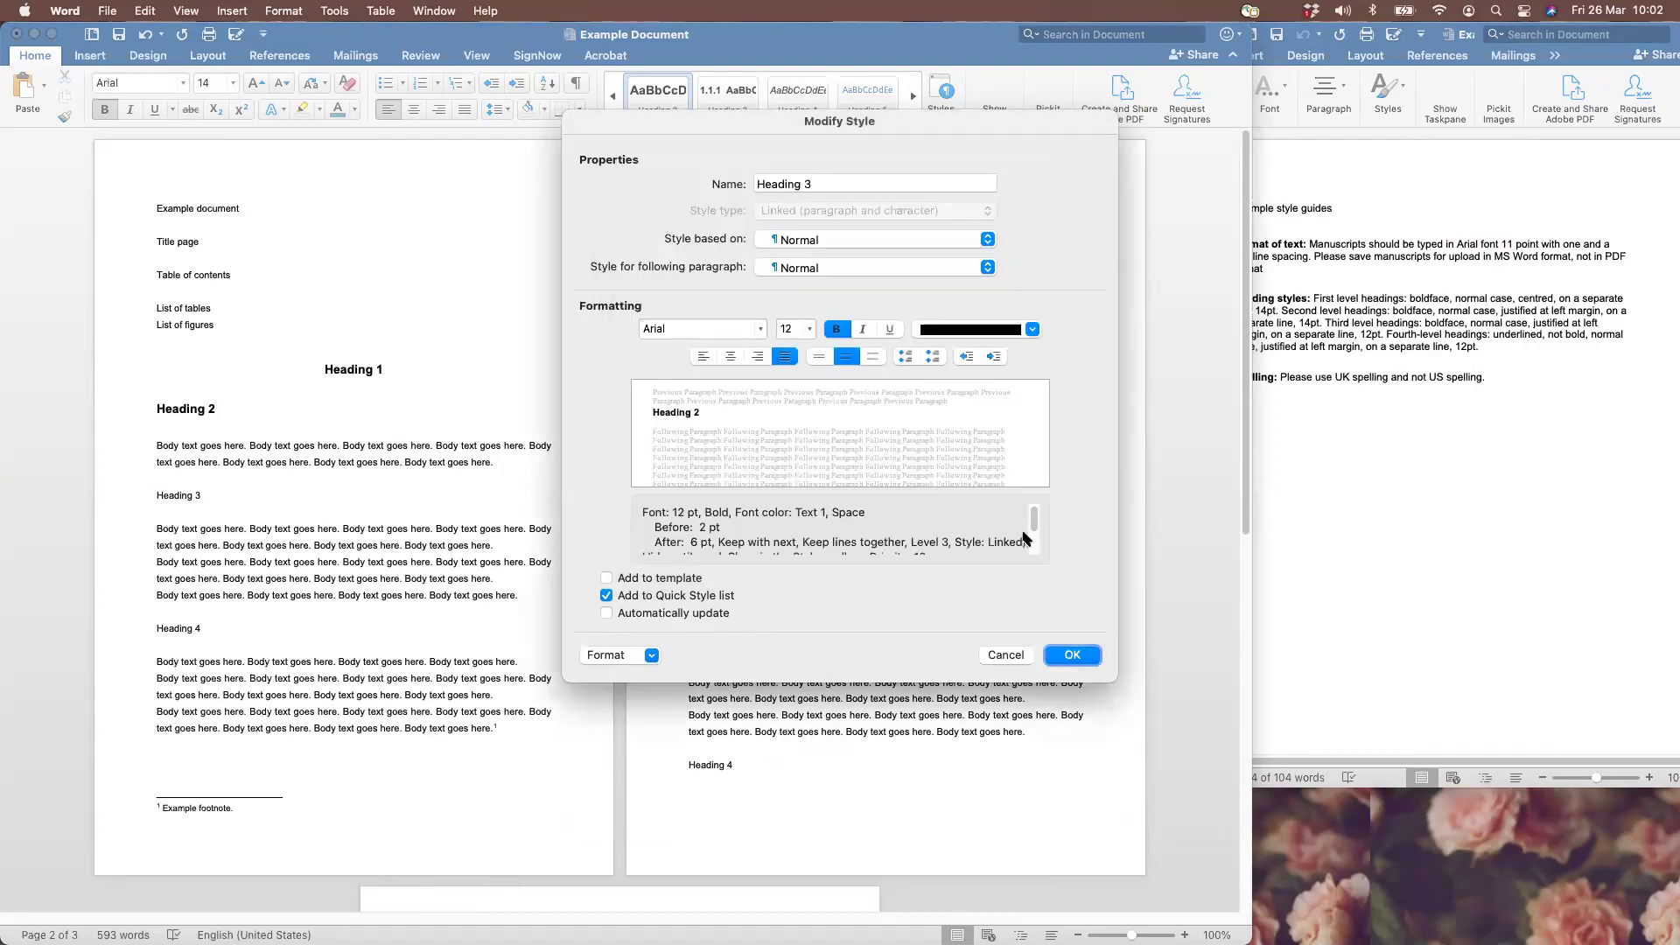
left_click(705, 358)
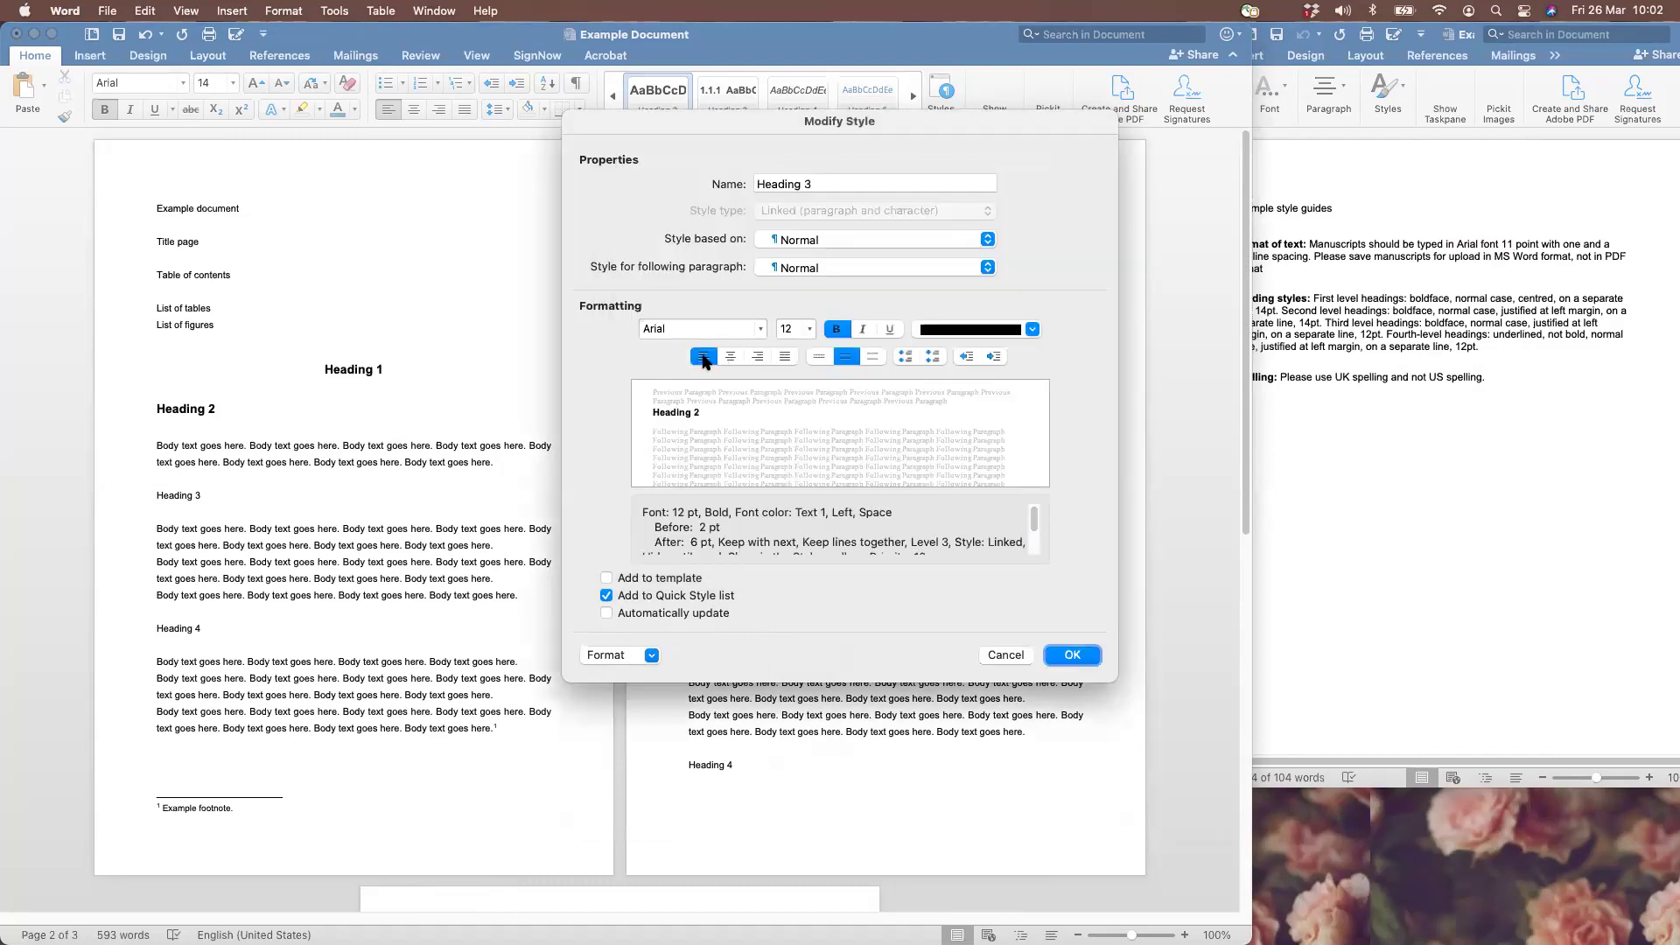
left_click(1071, 656)
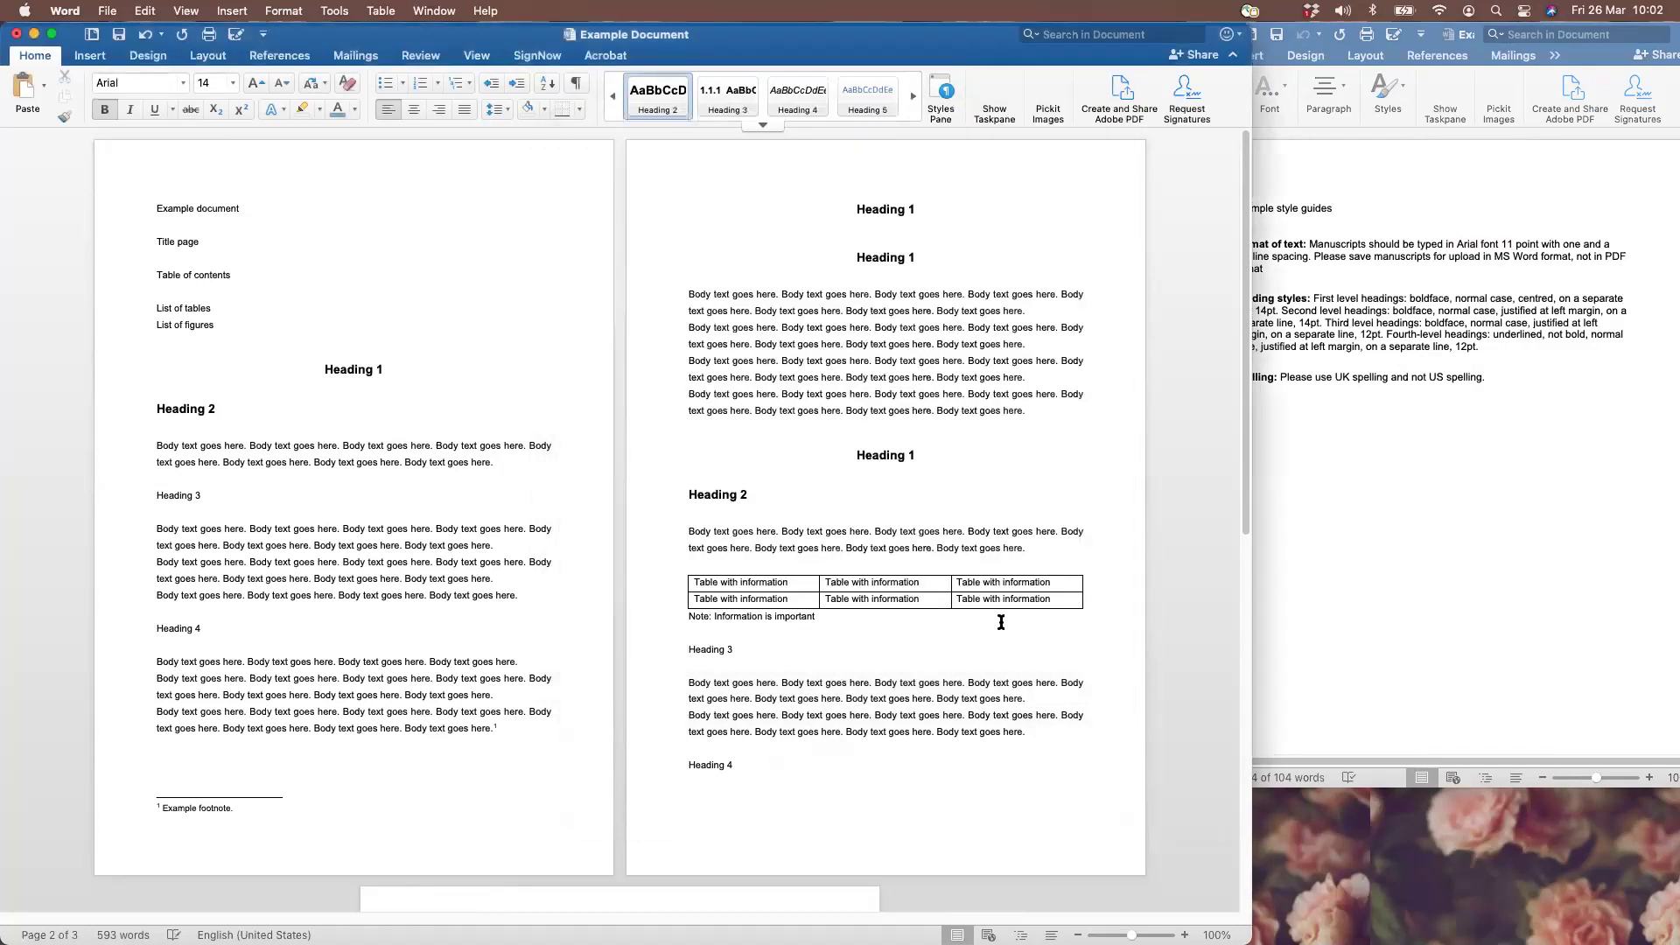
Apply the Heading 3 style to the "Heading 3" lines on the first and second pages and check the remaining page
left_click(141, 501)
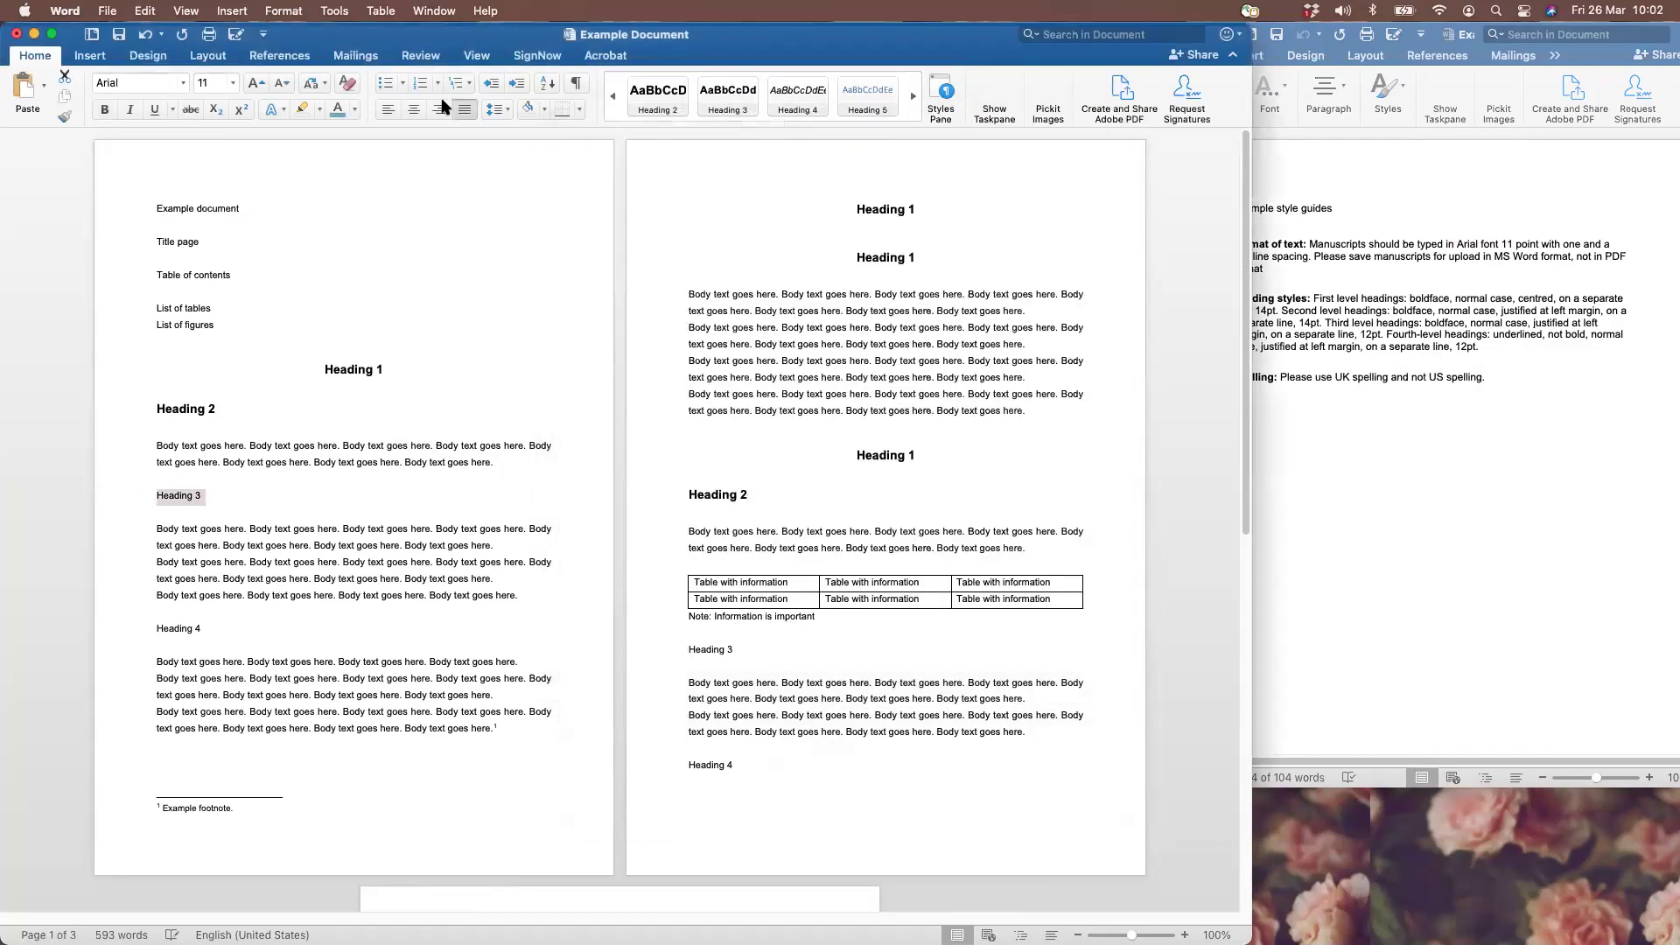
left_click(739, 100)
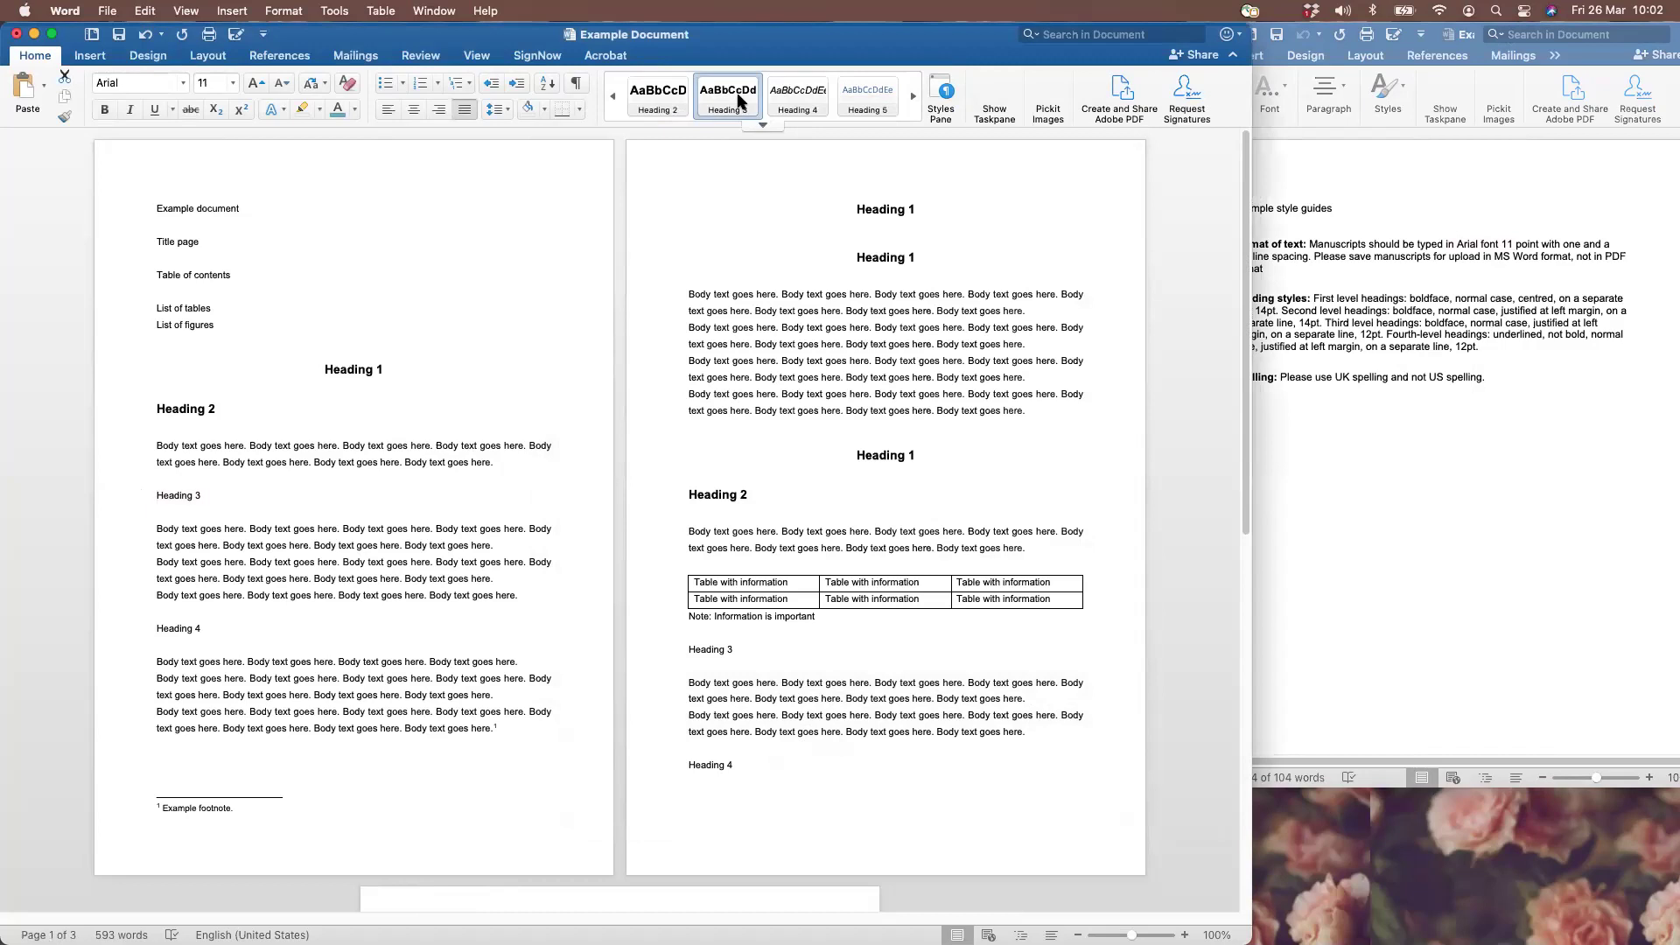
left_click(665, 650)
left_click(728, 96)
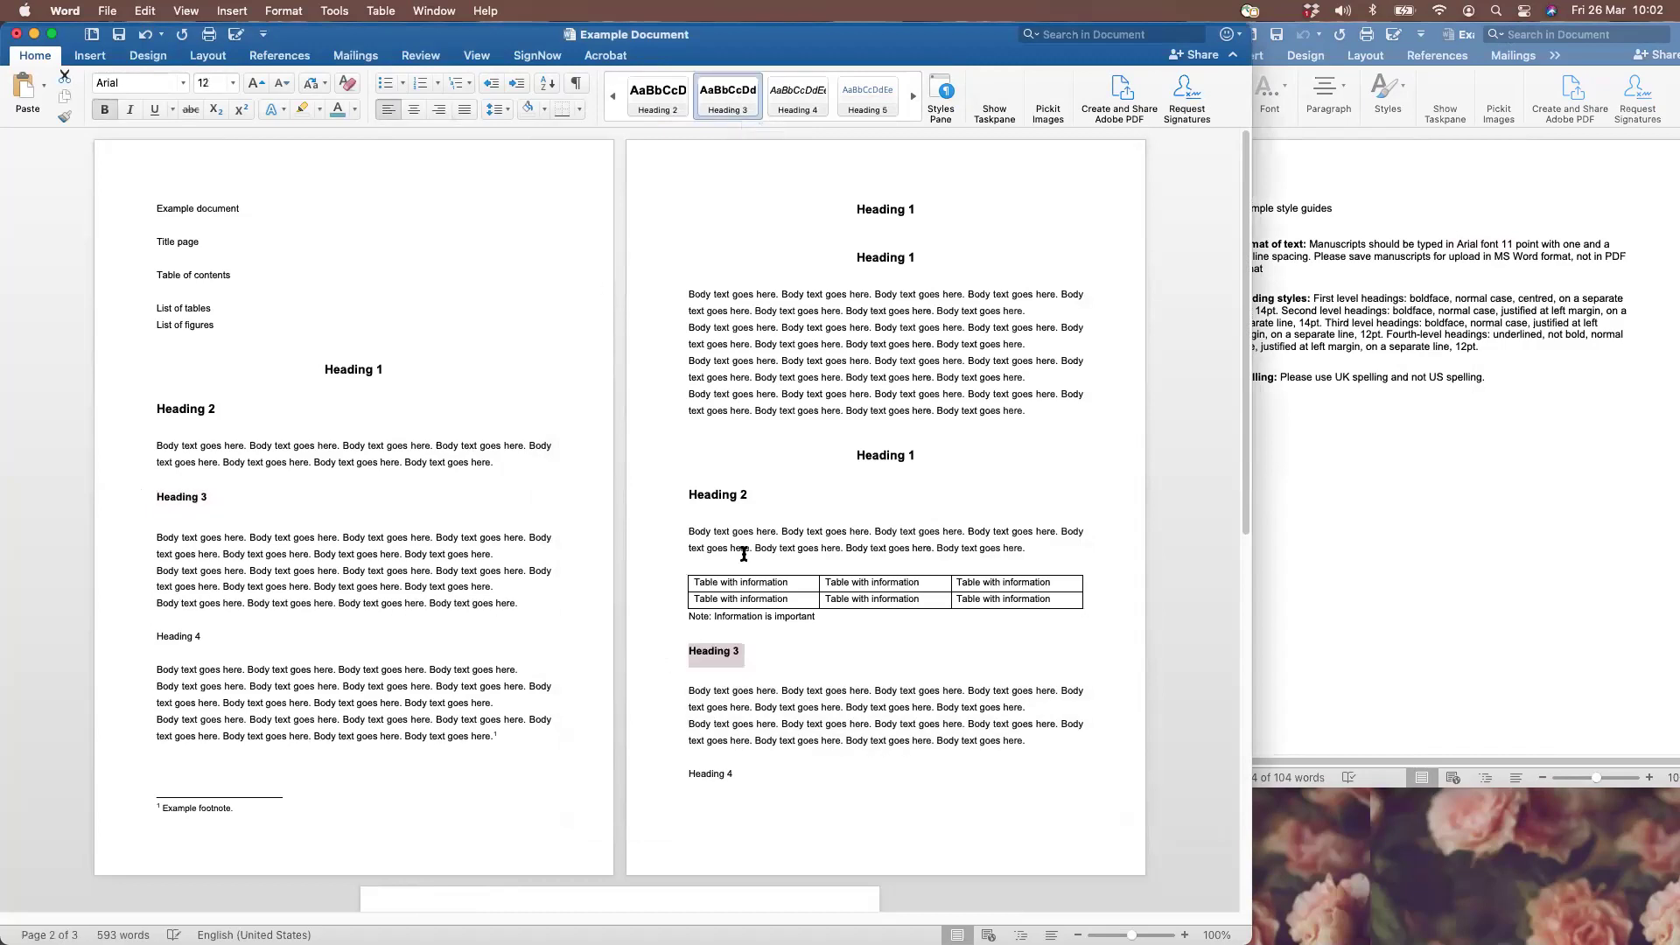
scroll(740, 613, "down", 8)
scroll(744, 554, "down", 5)
scroll(668, 656, "up", 20)
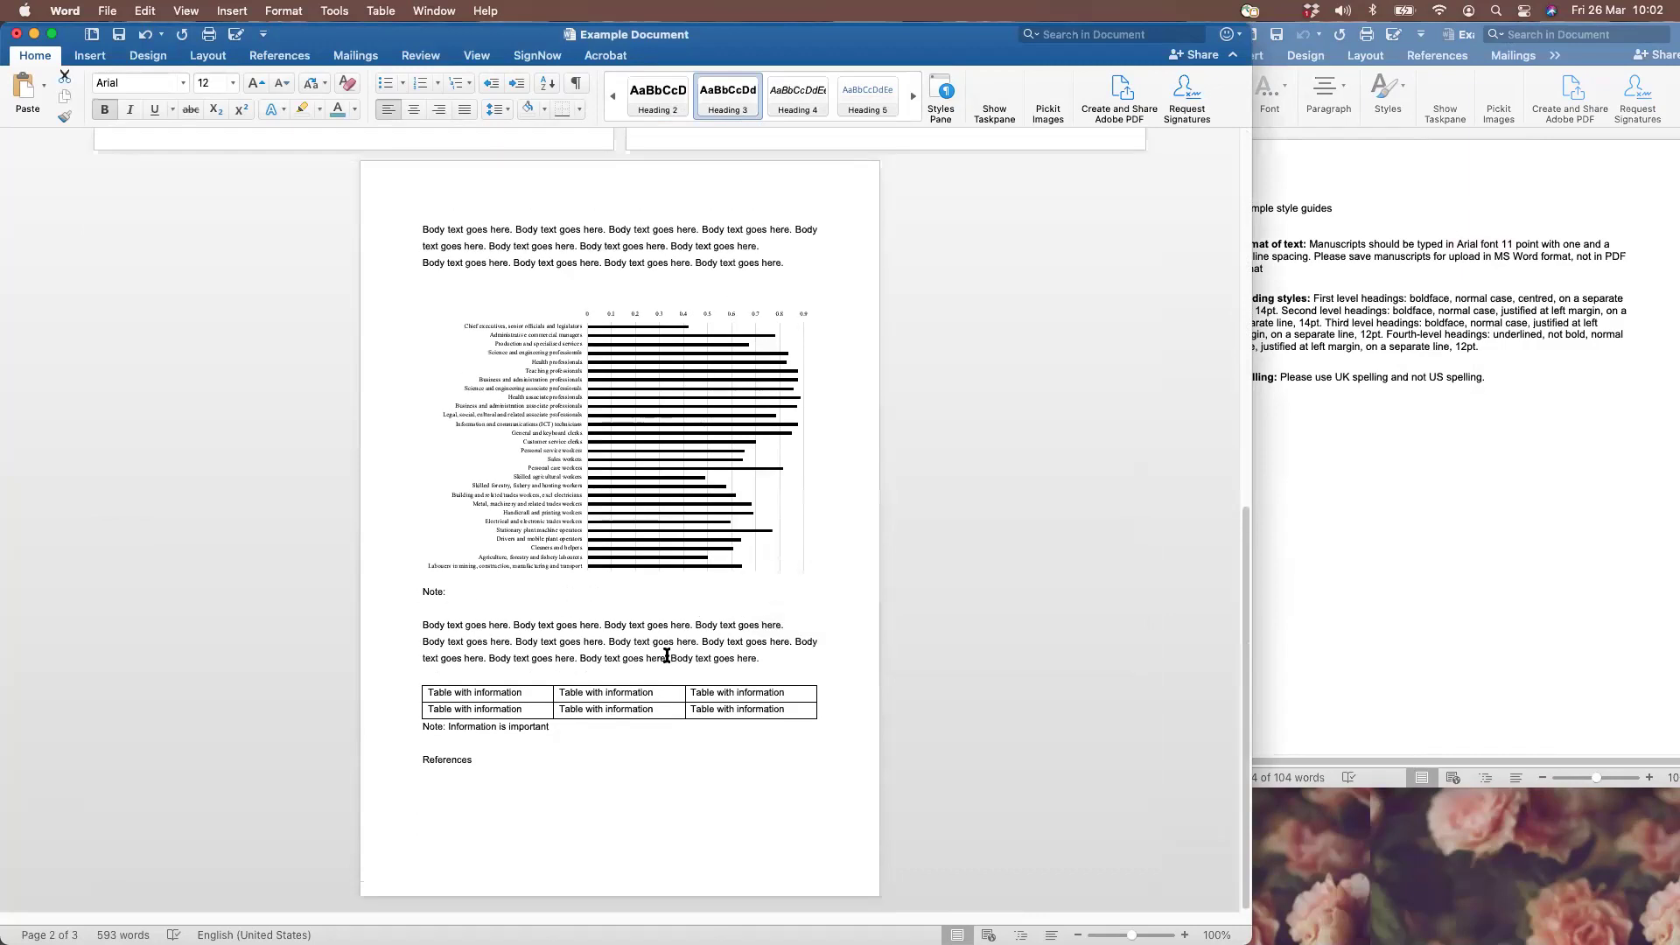
scroll(647, 612, "down", 1)
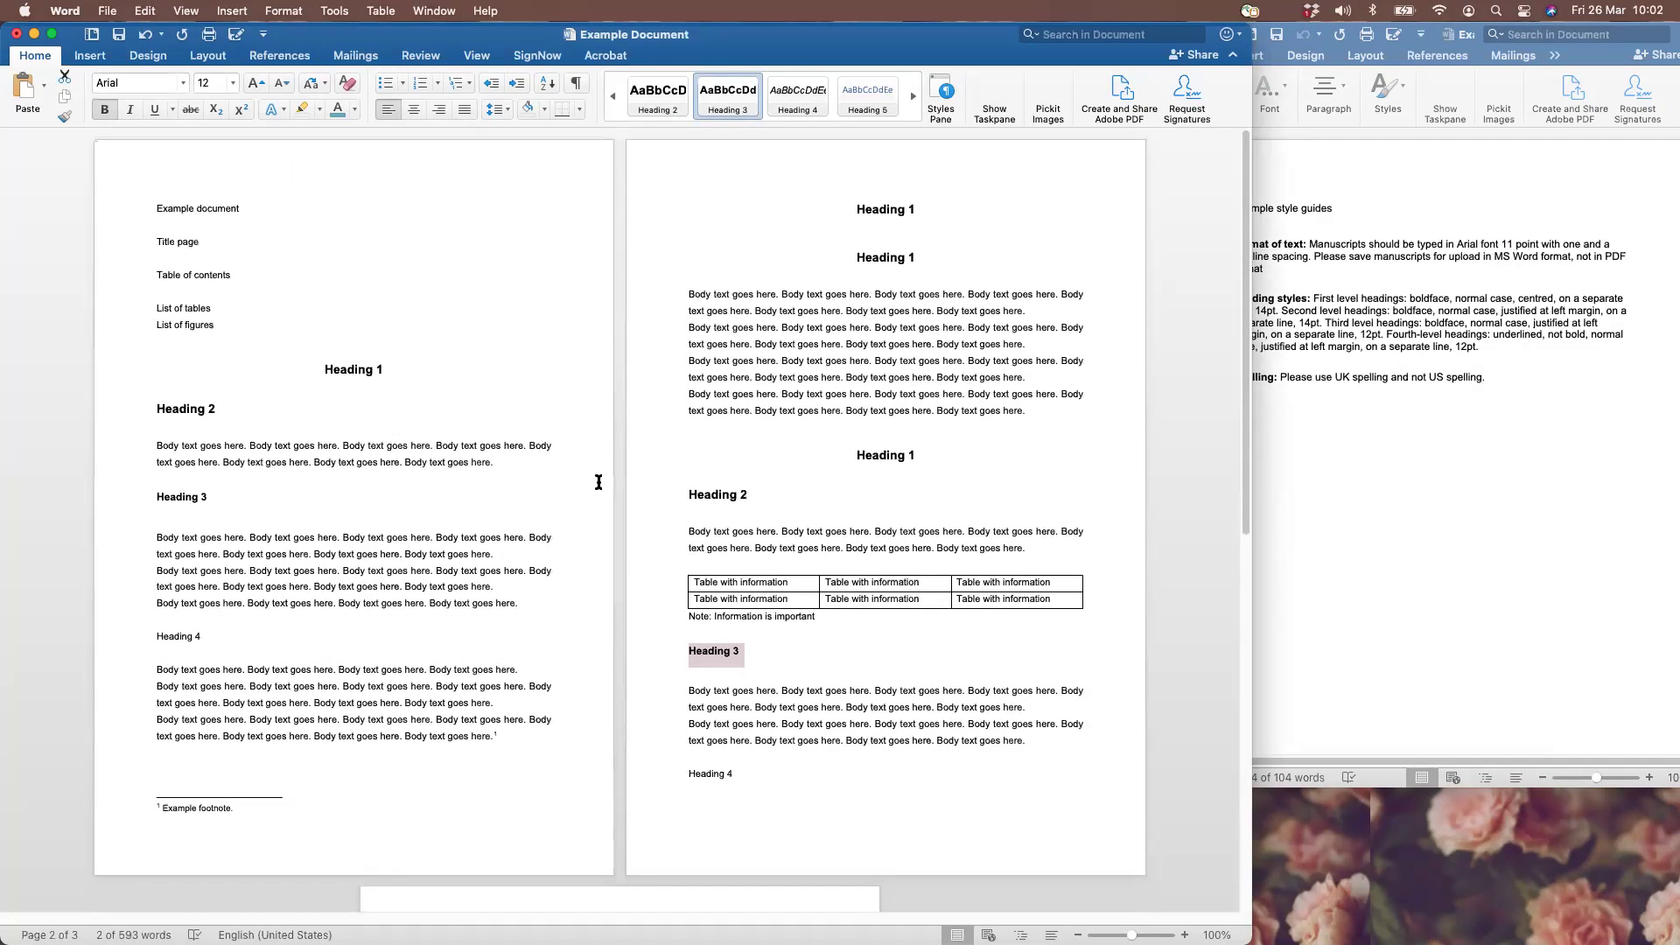
Apply the Heading 4 style to the "Heading 4" lines on the first and second pages
left_click(140, 653)
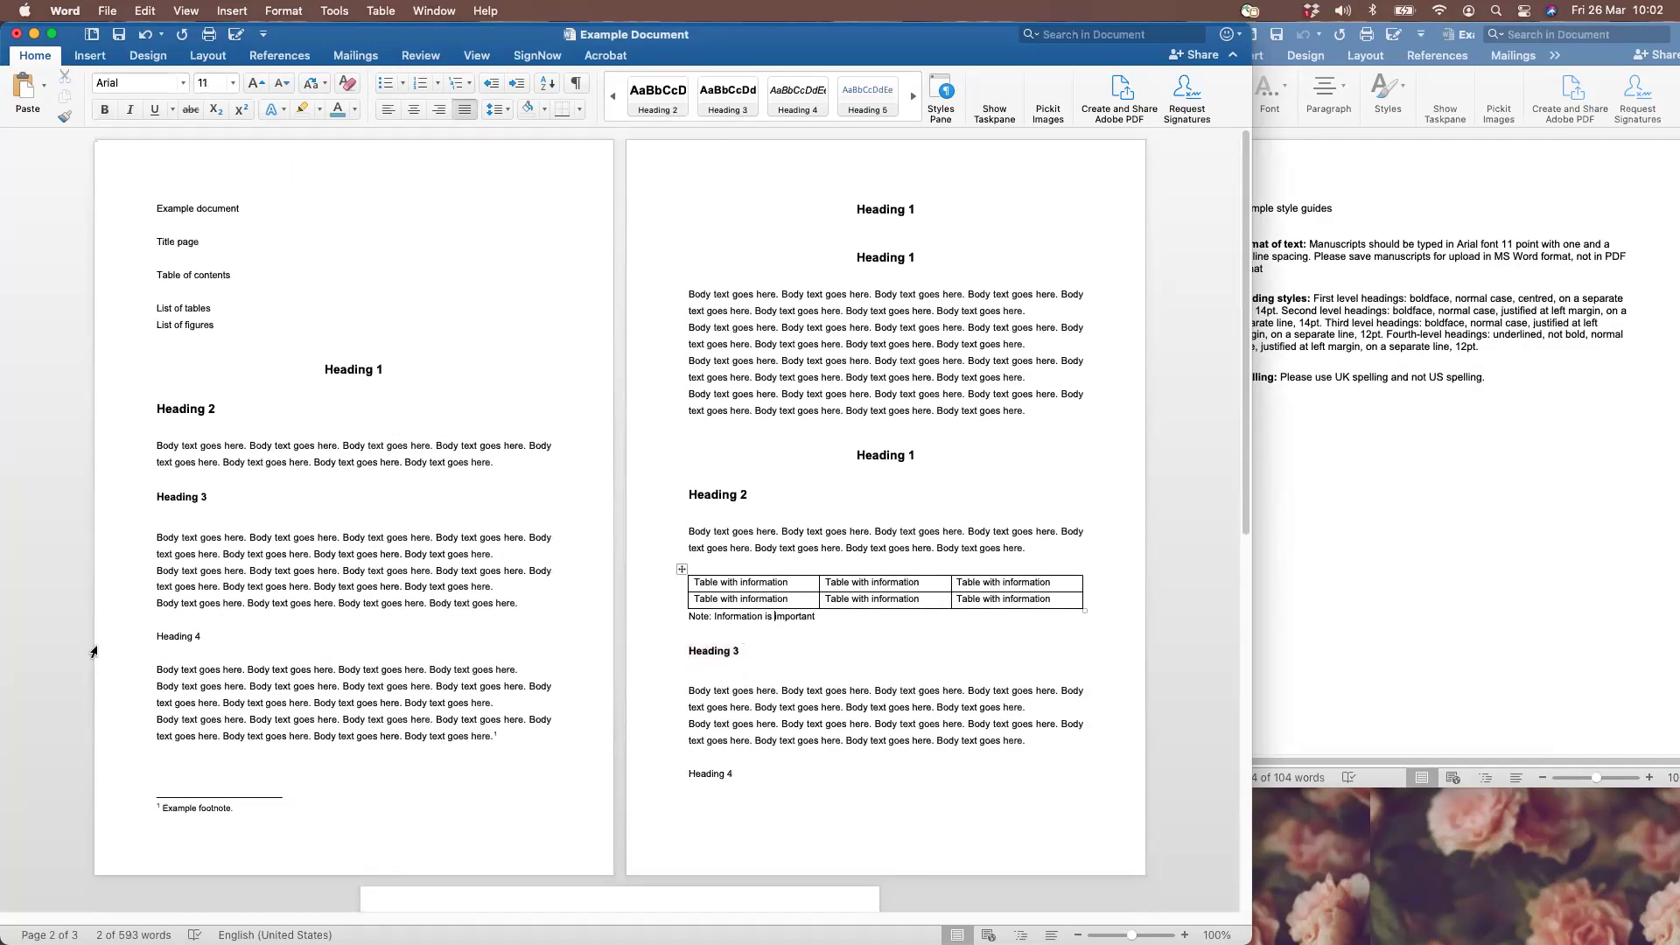
left_click(125, 645)
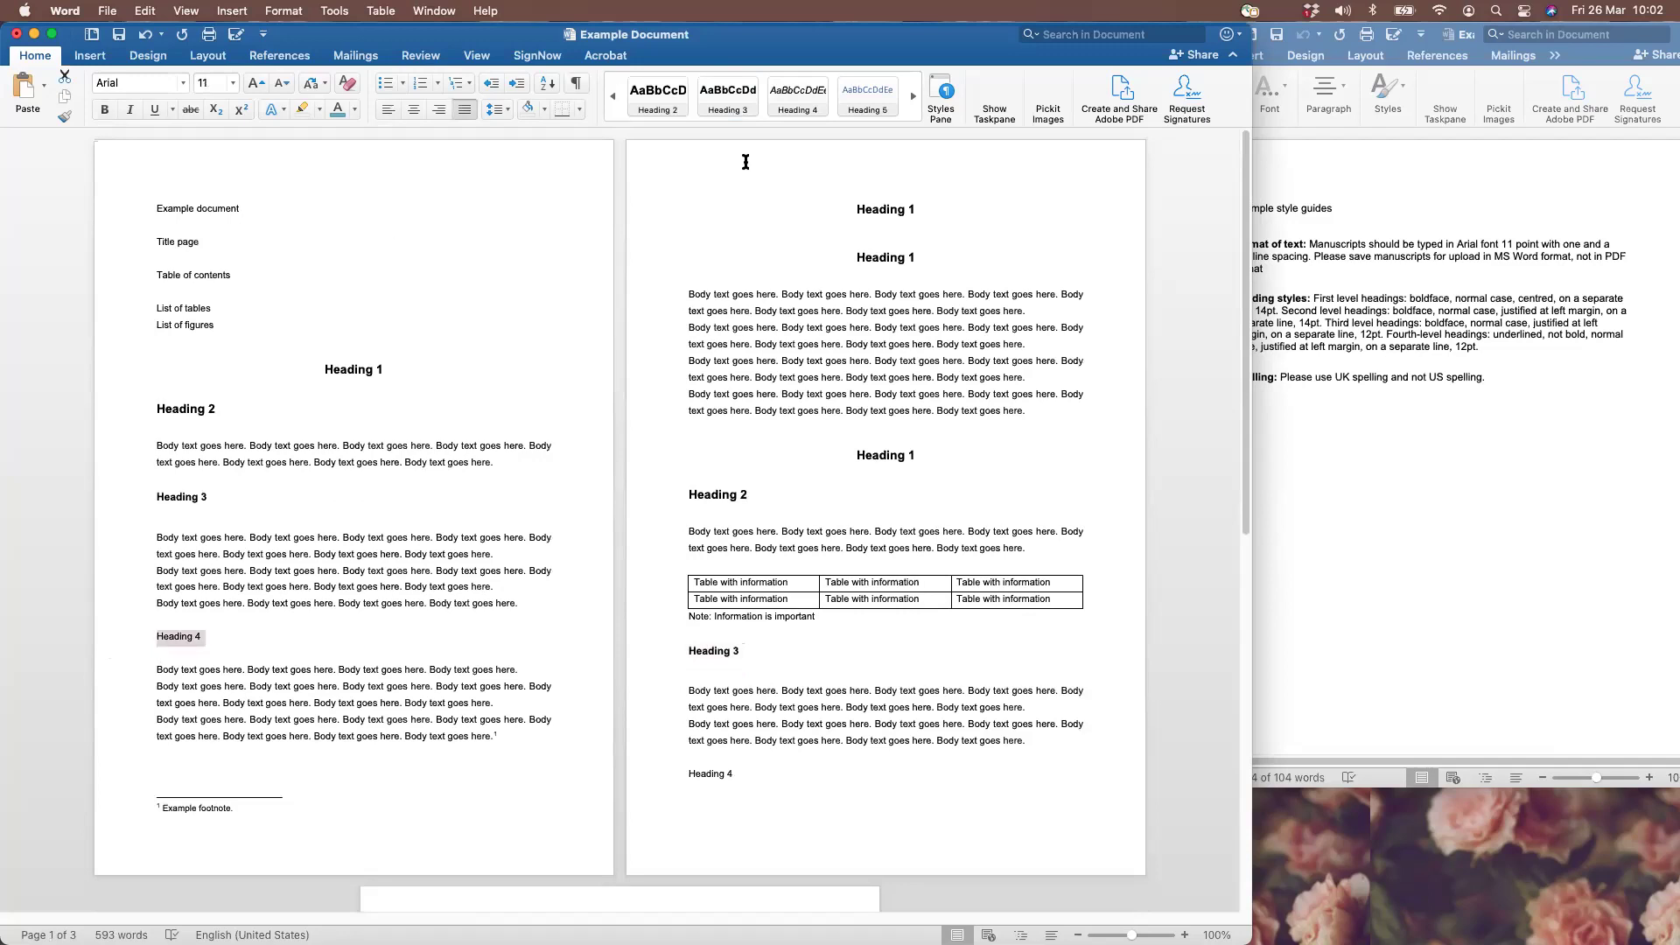
left_click(796, 98)
left_click(668, 779)
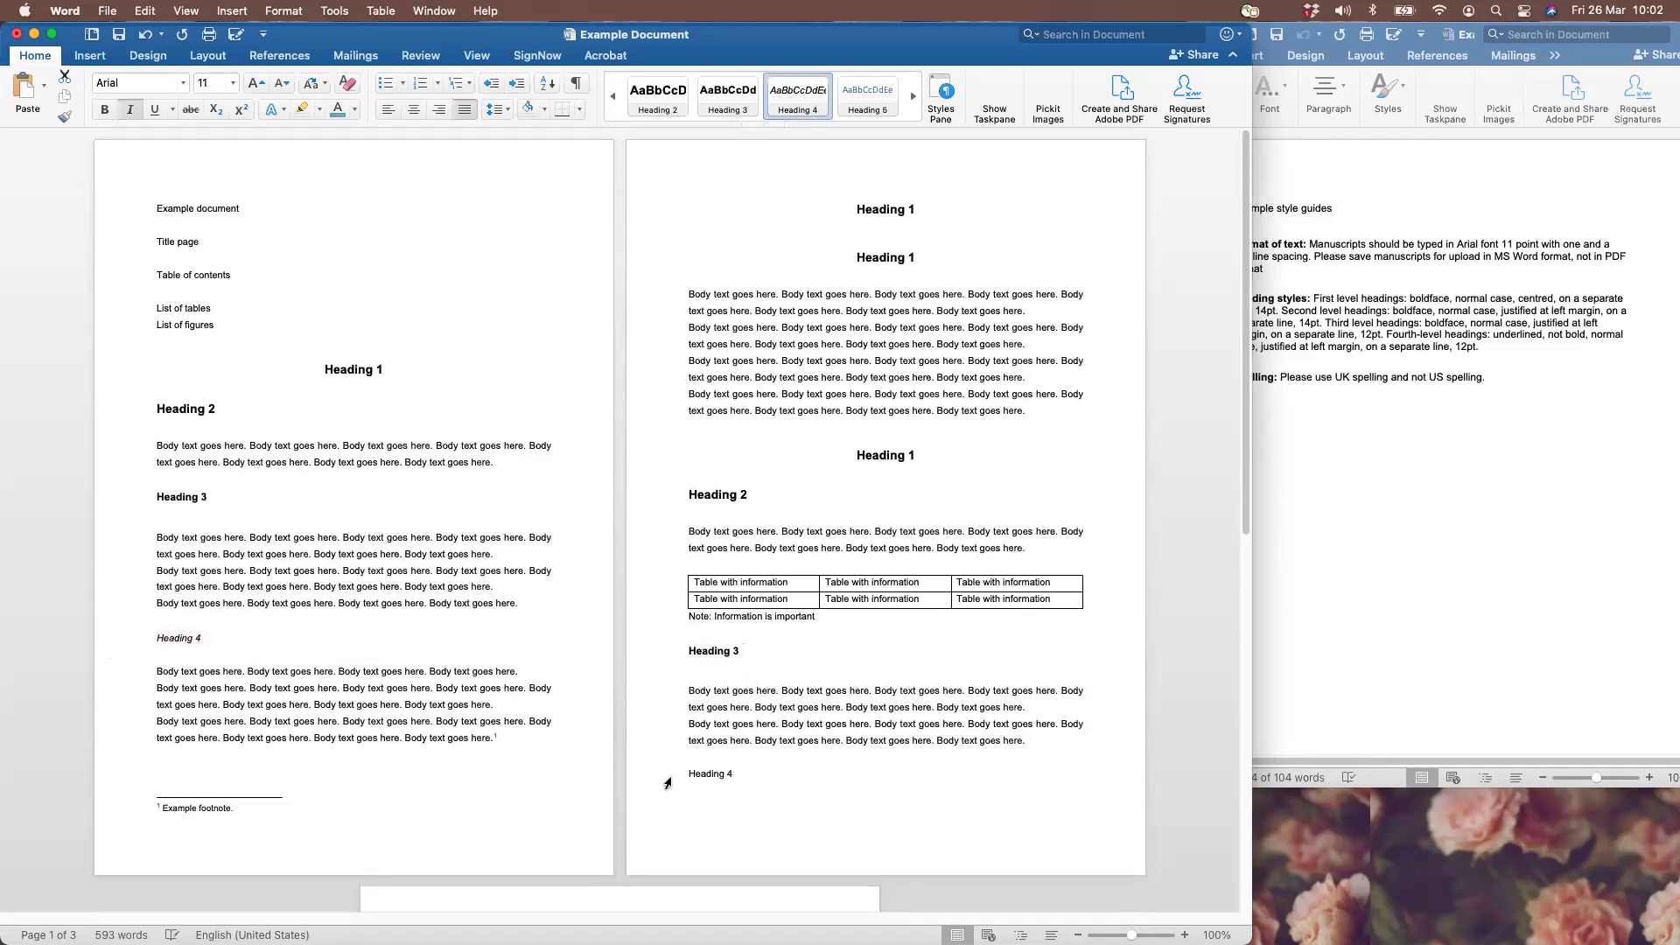
left_click(792, 98)
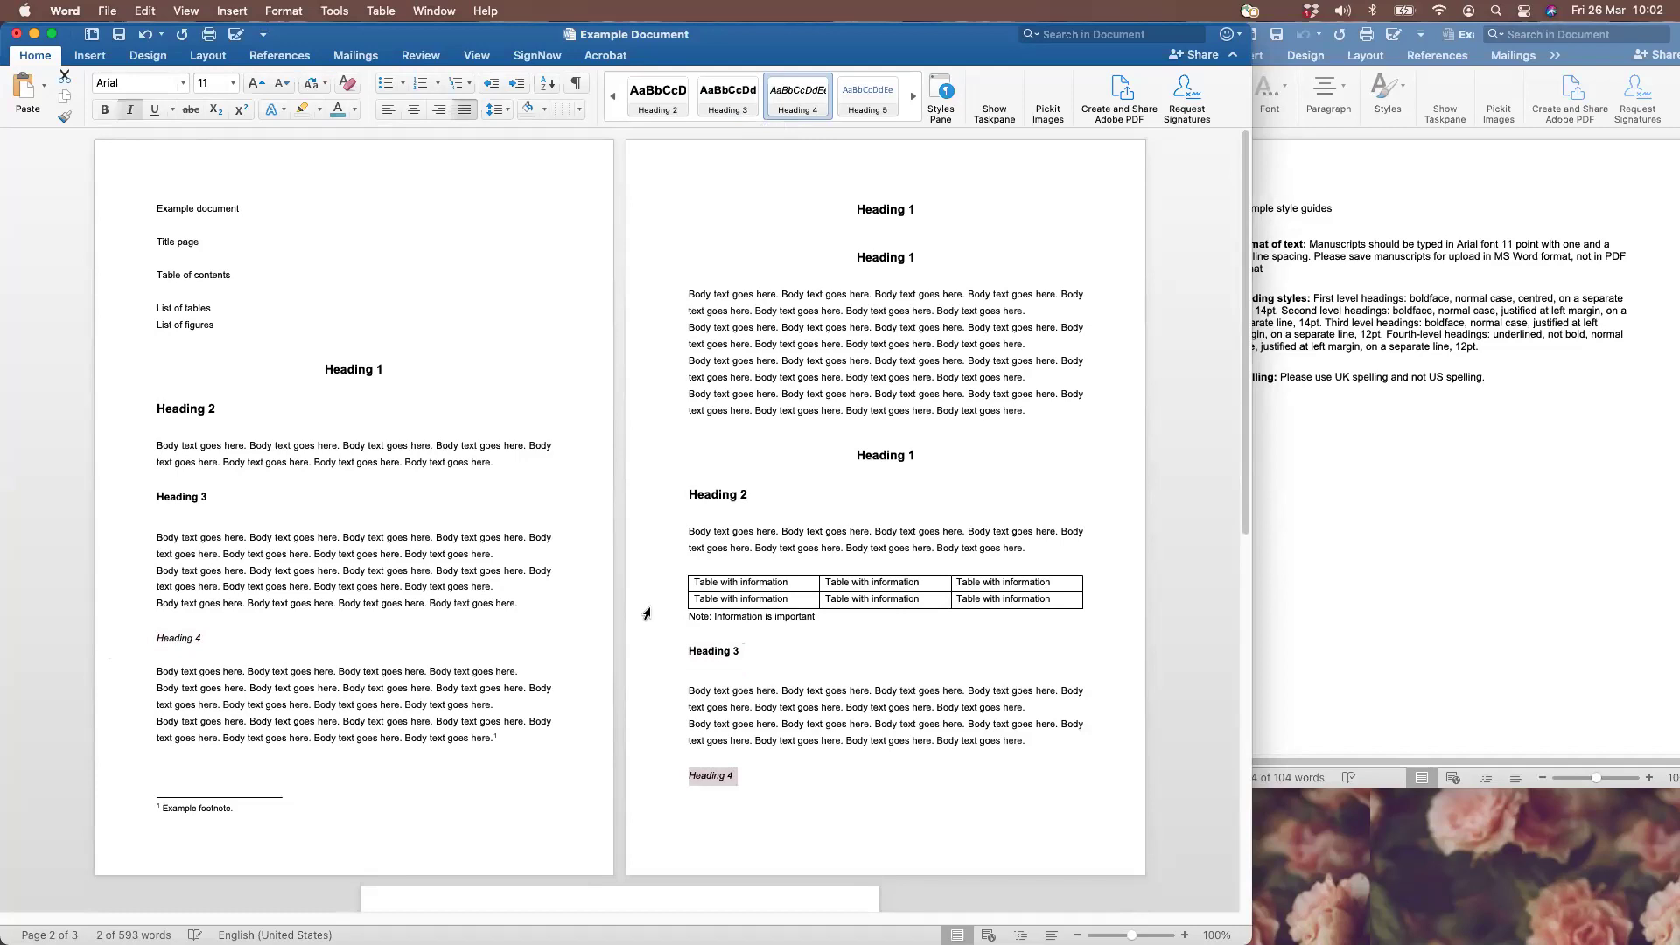
scroll(651, 612, "down", 10)
scroll(649, 613, "up", 10)
Check the fourth-level heading rule in the style guide and modify the Heading 4 style to non-italic, underlined, left-aligned and 12 pt
left_click(1395, 494)
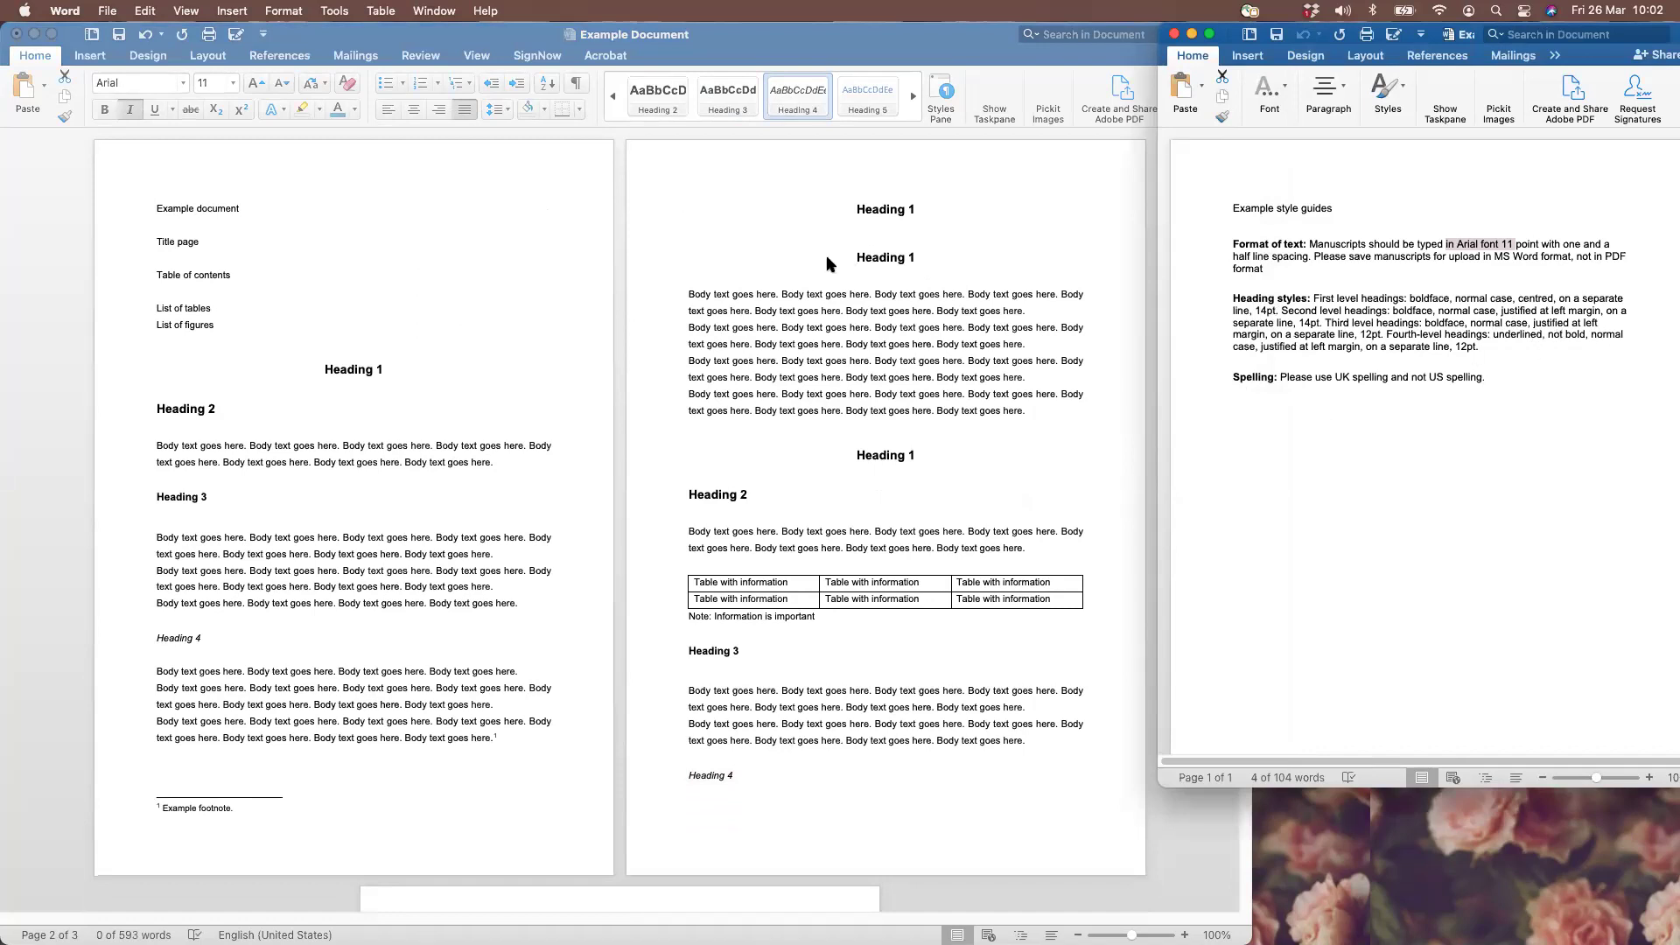
left_click(769, 337)
right_click(799, 94)
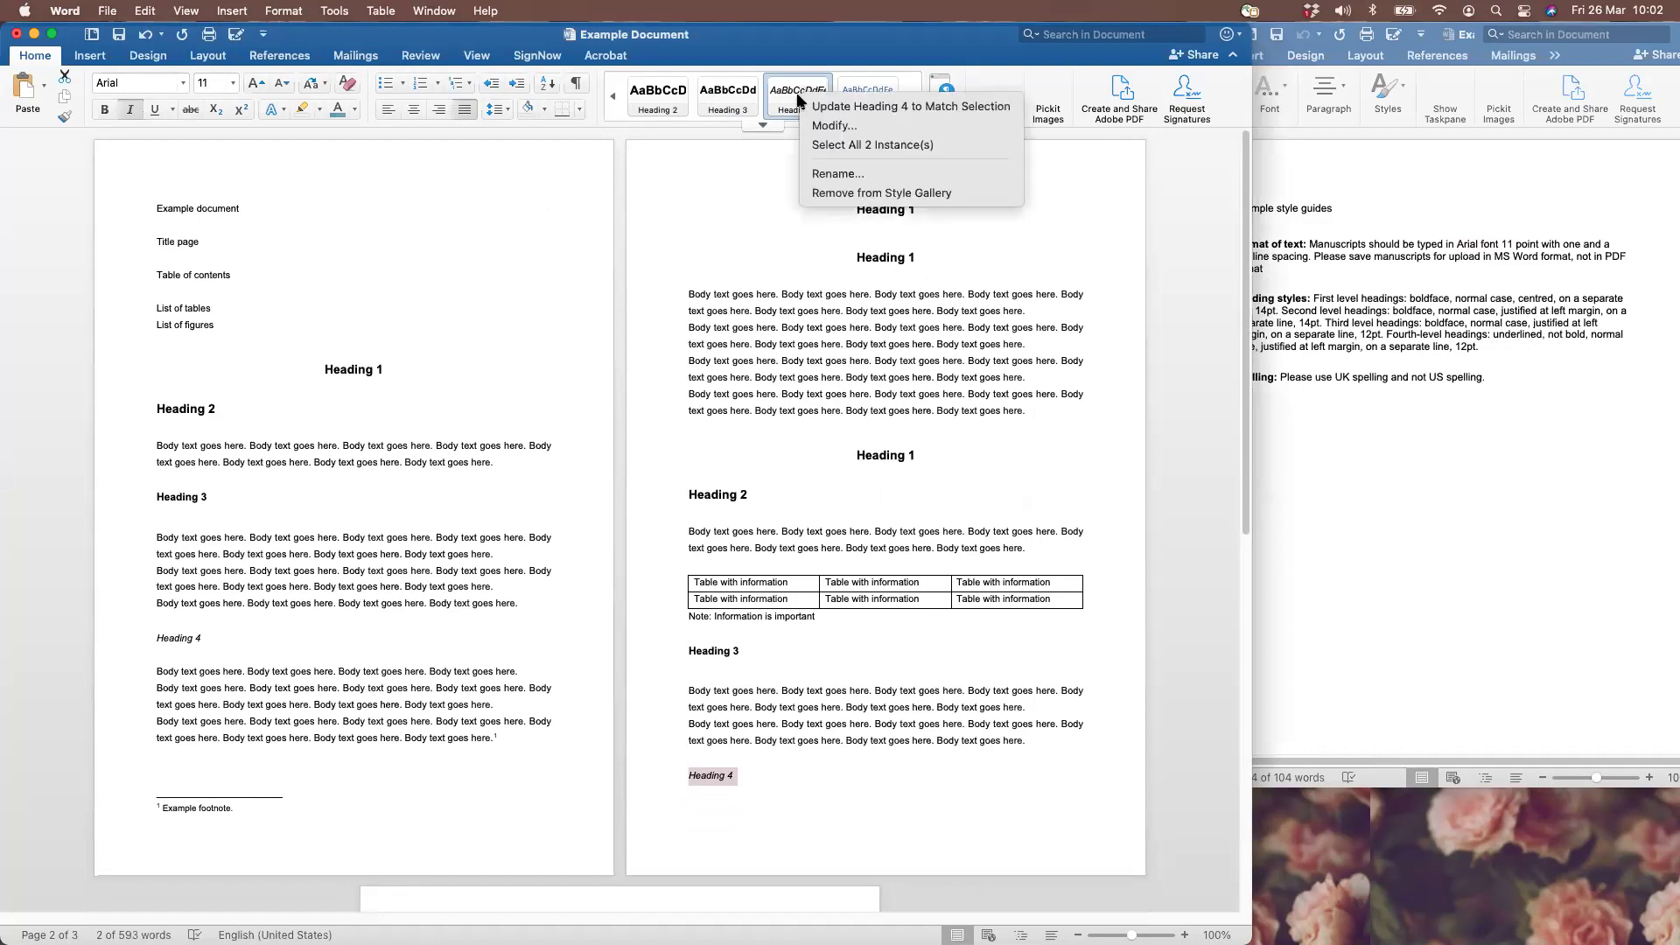
left_click(820, 127)
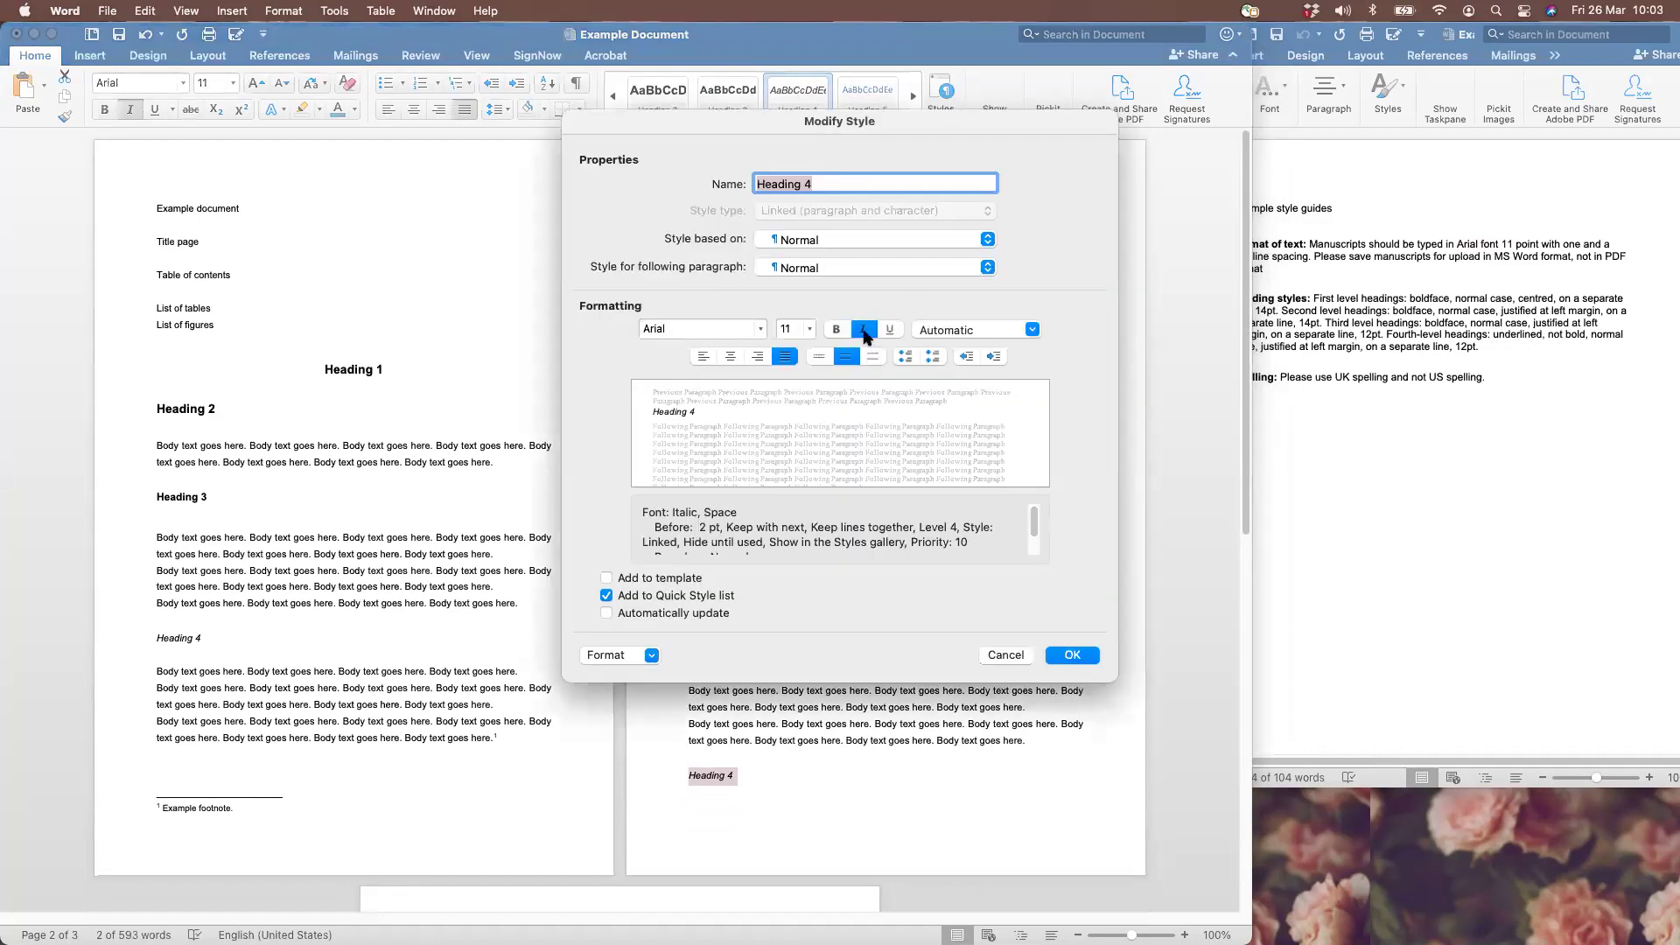
left_click(863, 330)
left_click(889, 330)
left_click(705, 358)
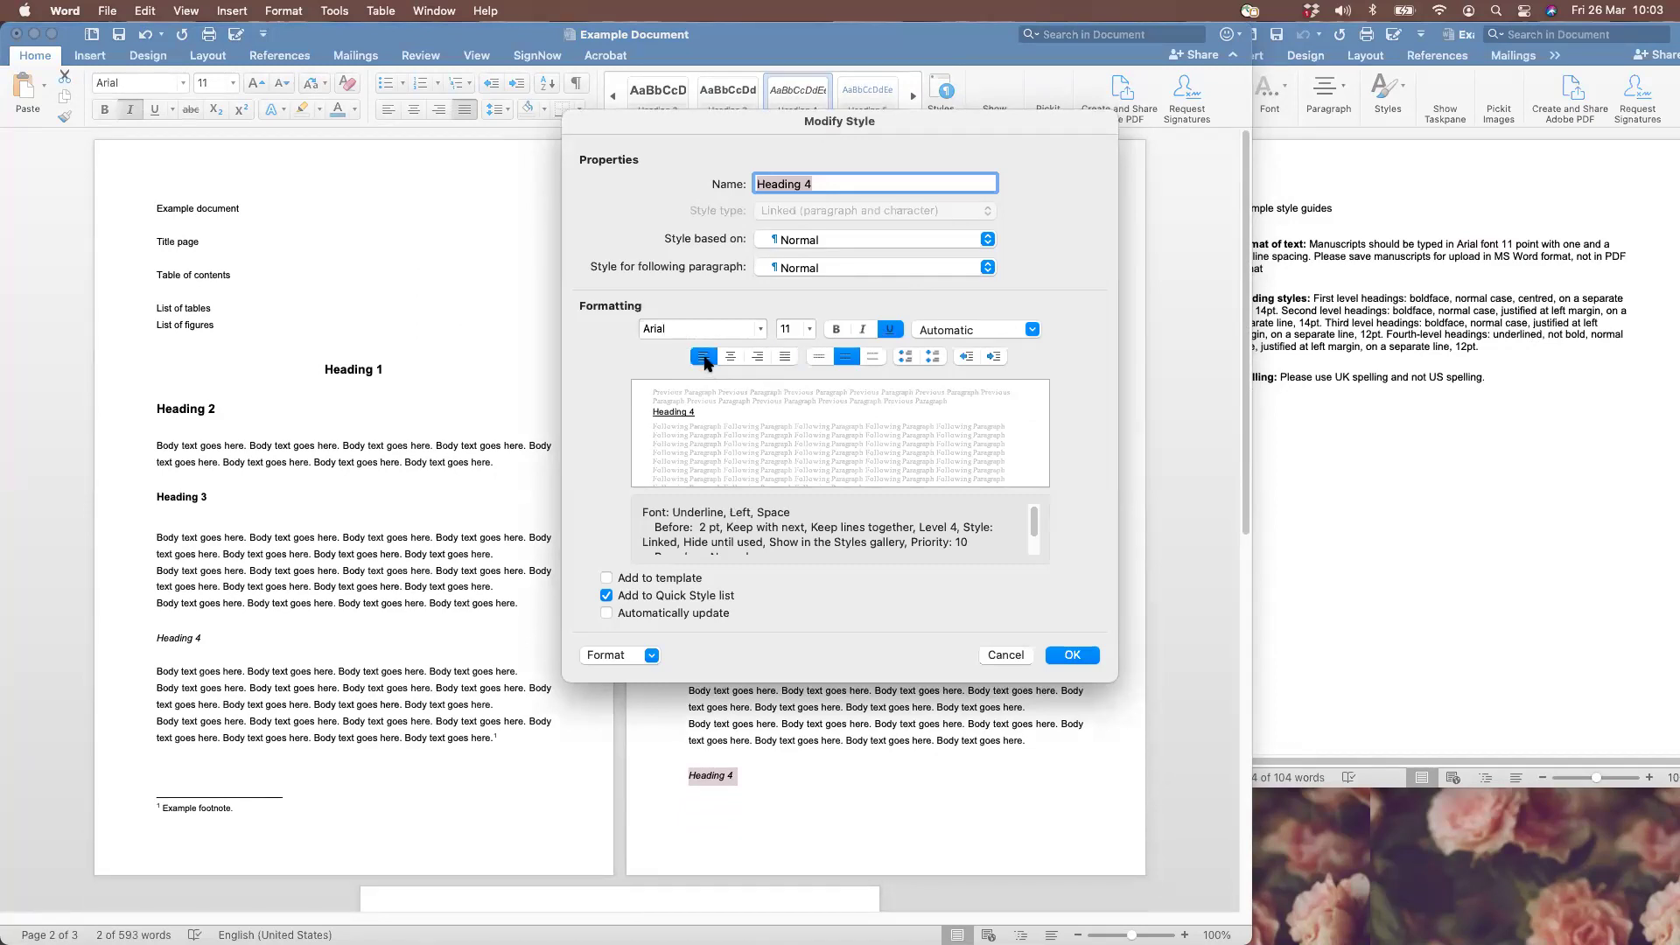
left_click(809, 329)
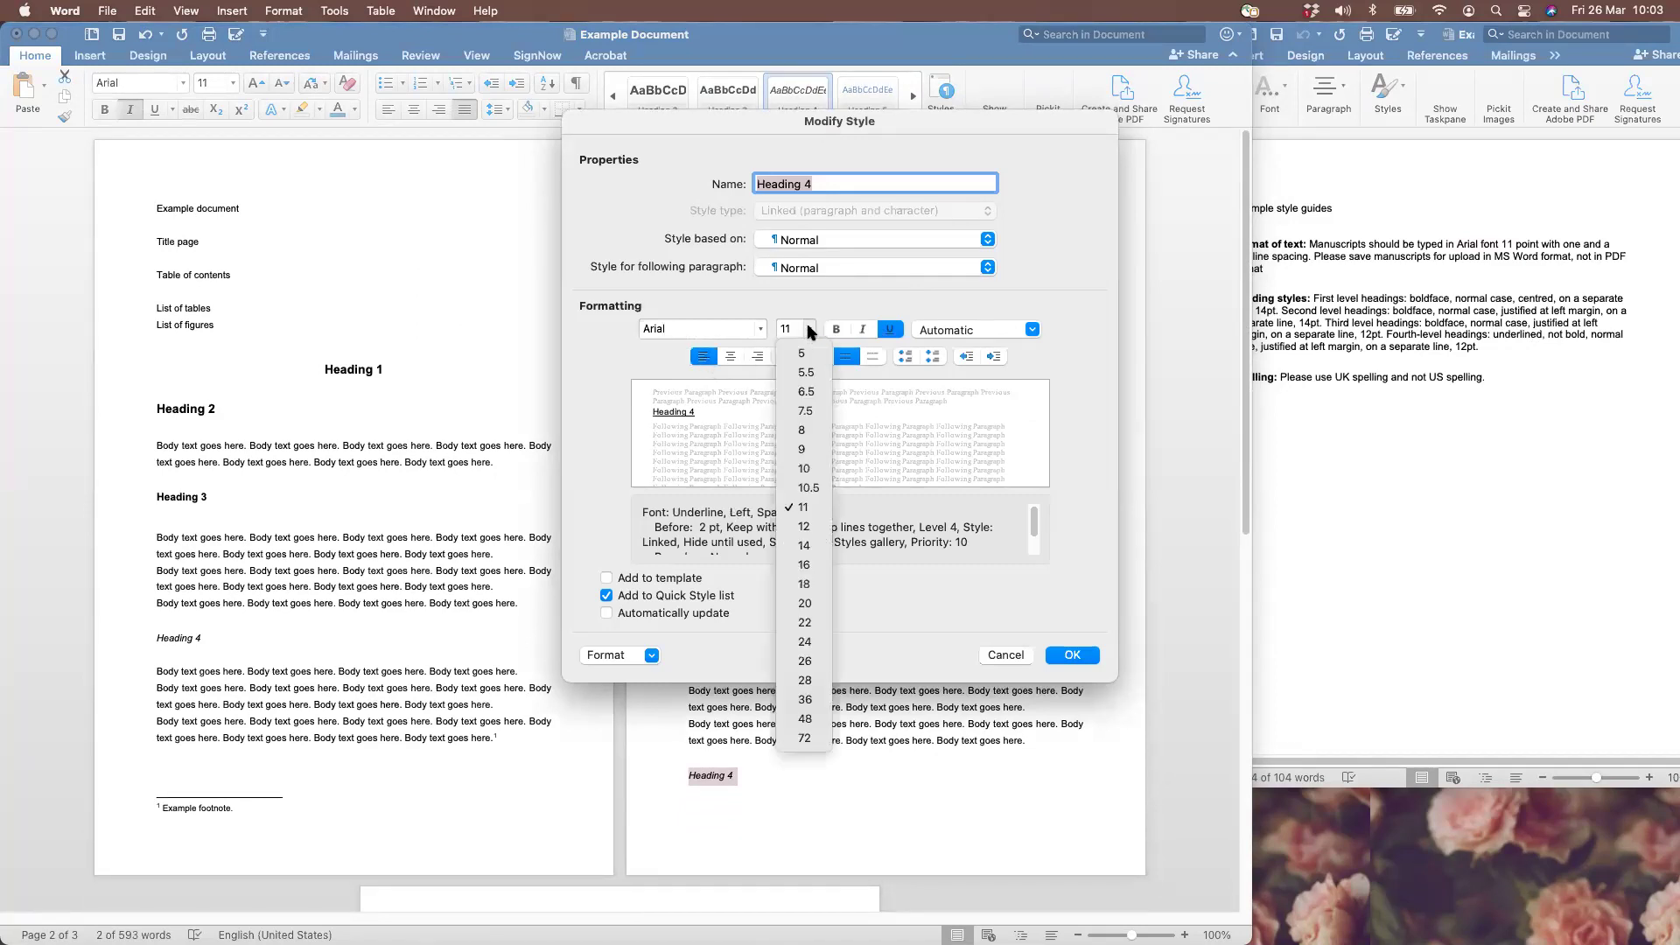
left_click(806, 526)
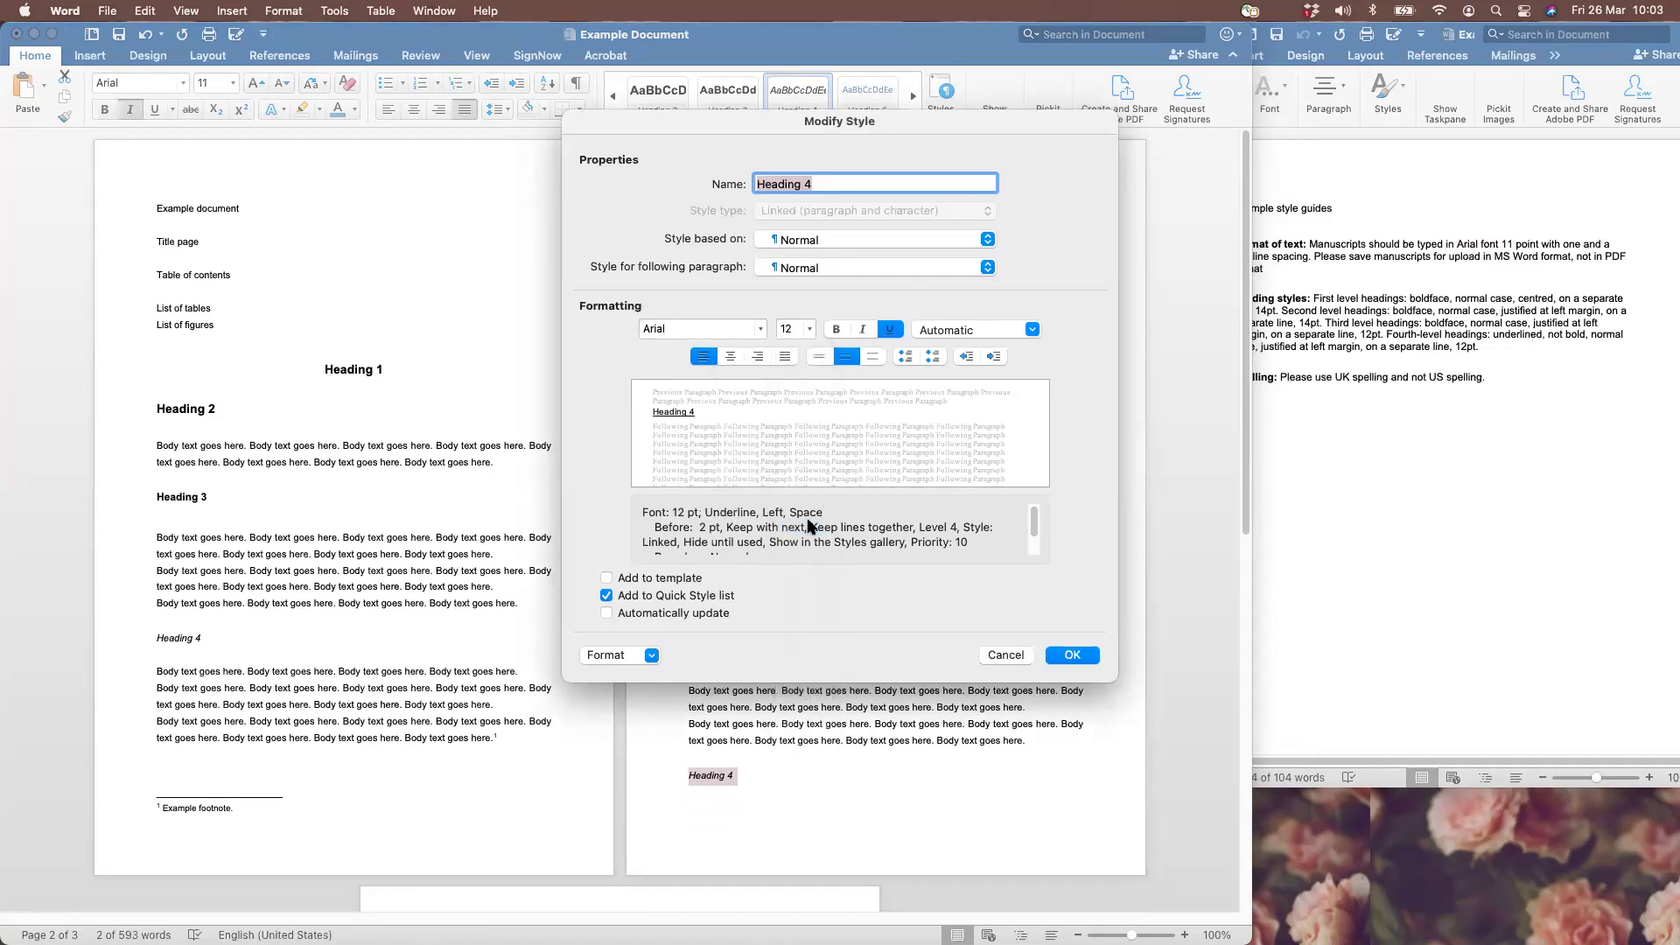
left_click(1072, 656)
left_click(785, 782)
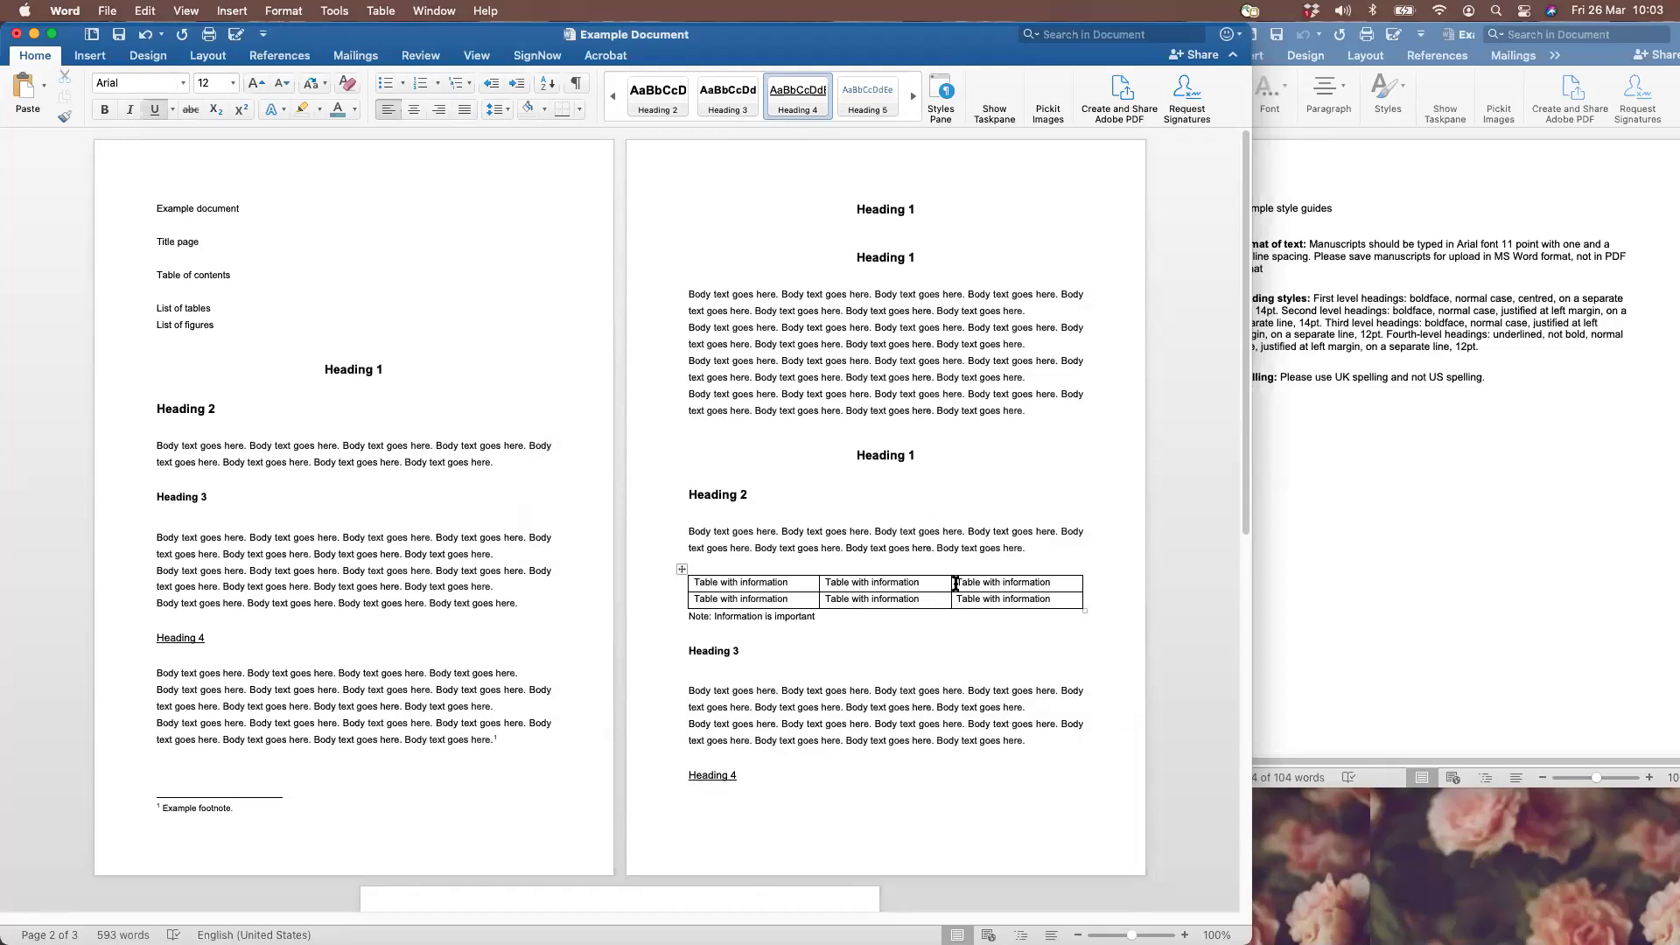
Review the Heading 3 style's paragraph indentation and spacing options, and close them without changes
right_click(723, 115)
left_click(751, 142)
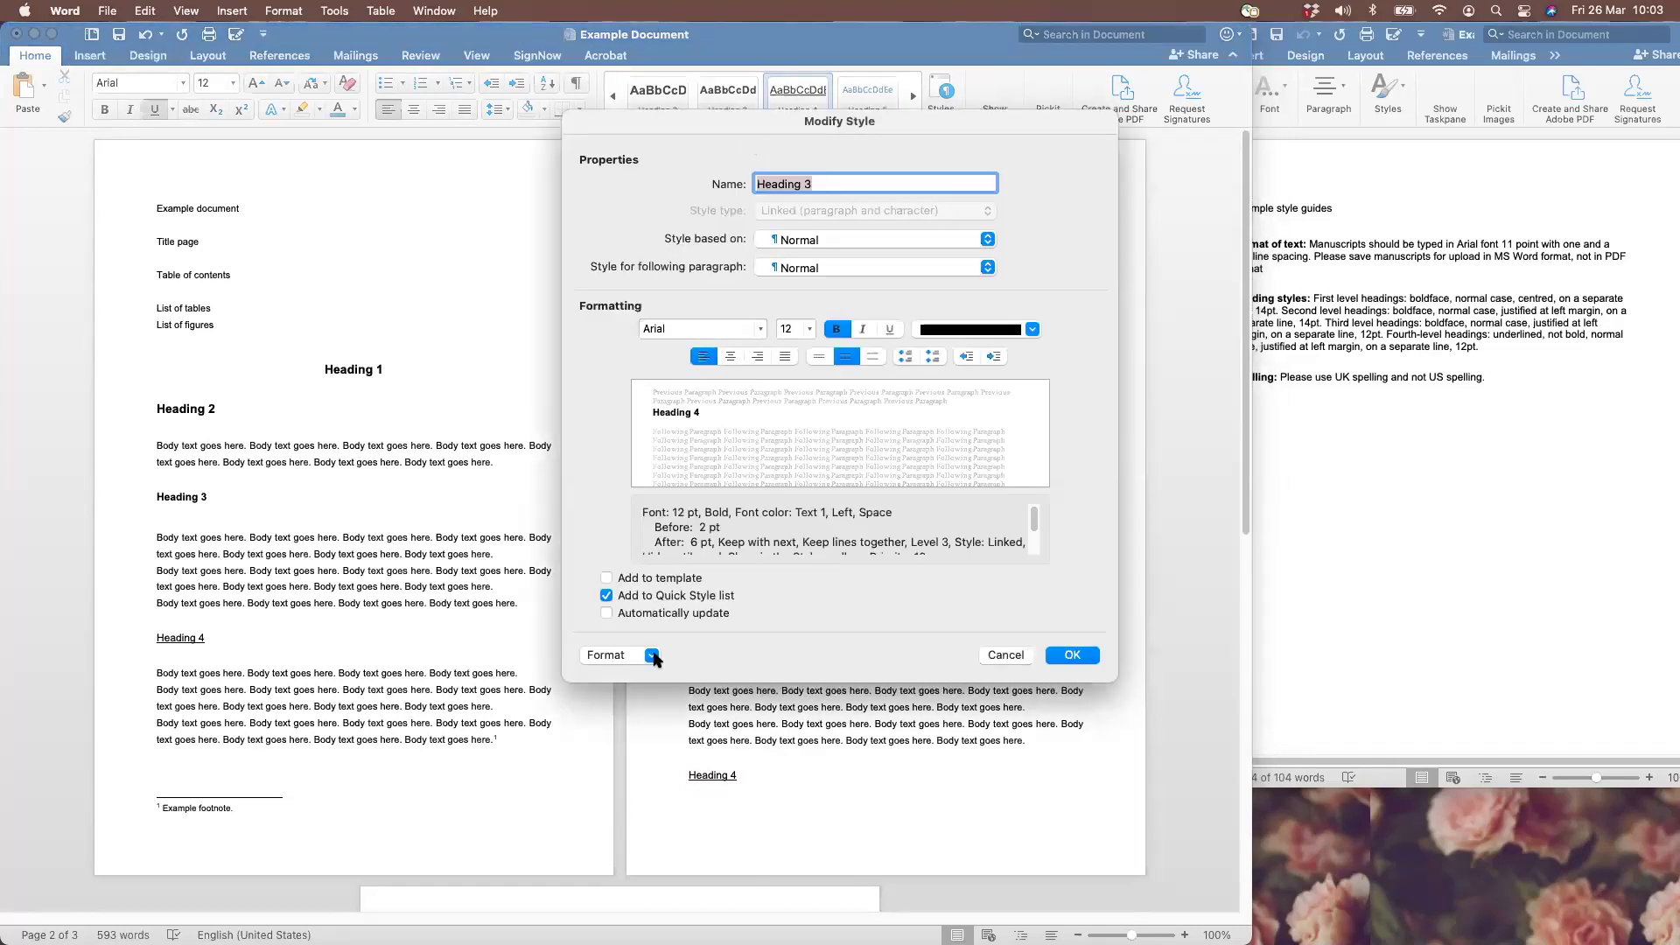
left_click(652, 656)
left_click(643, 697)
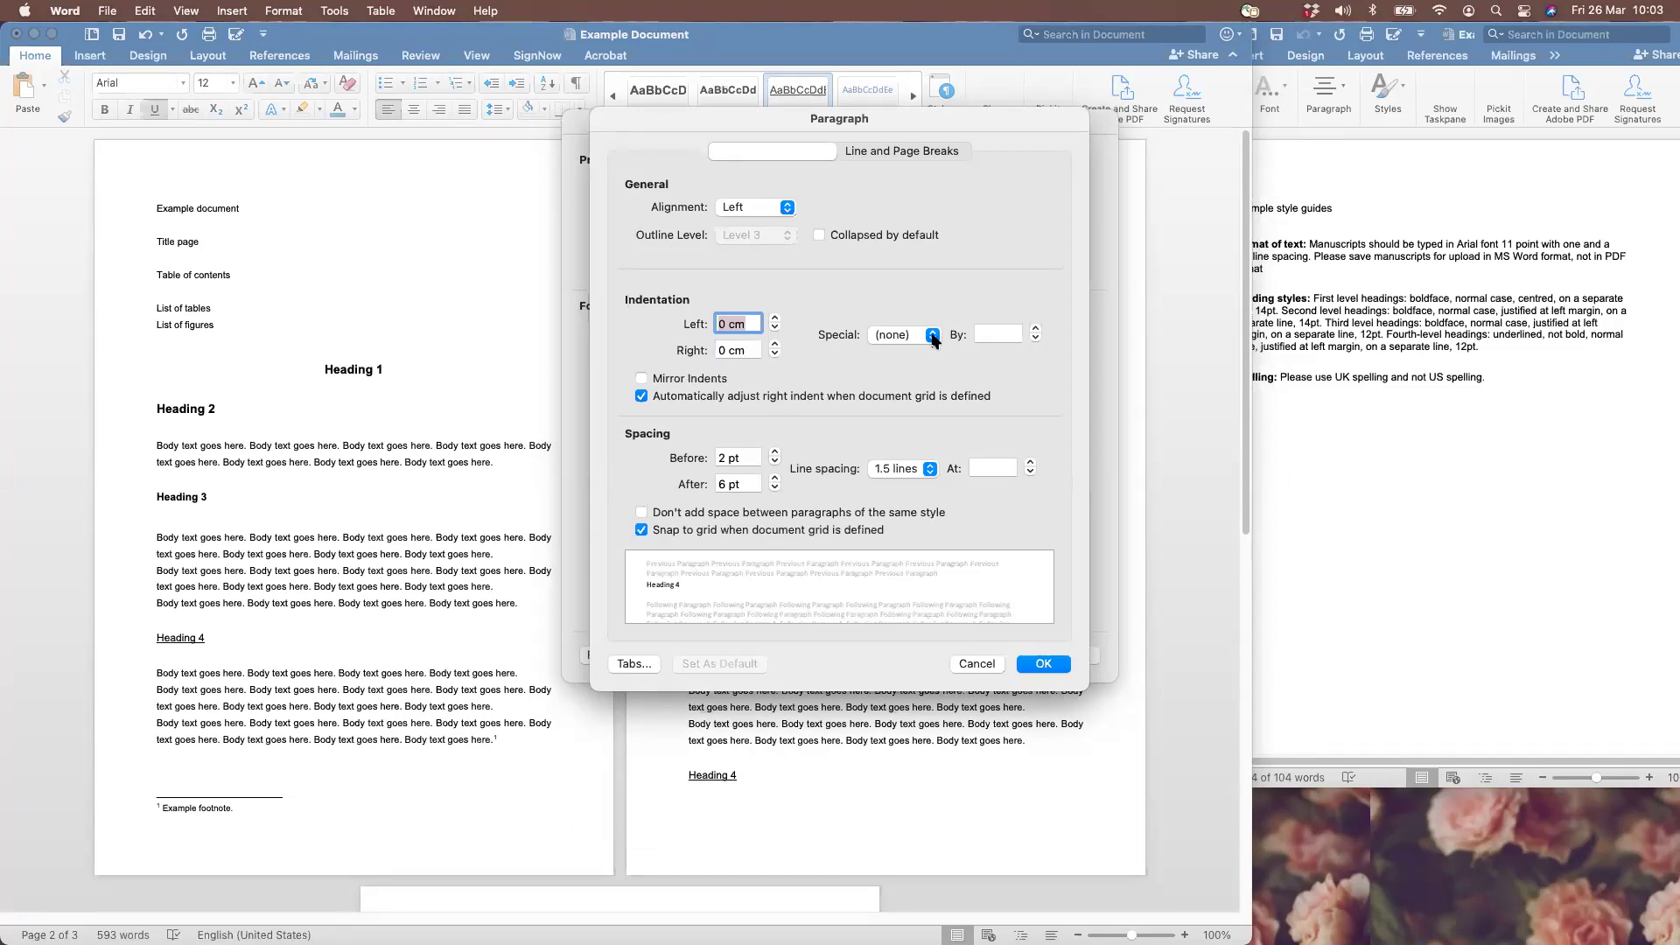
left_click(978, 663)
left_click(1002, 656)
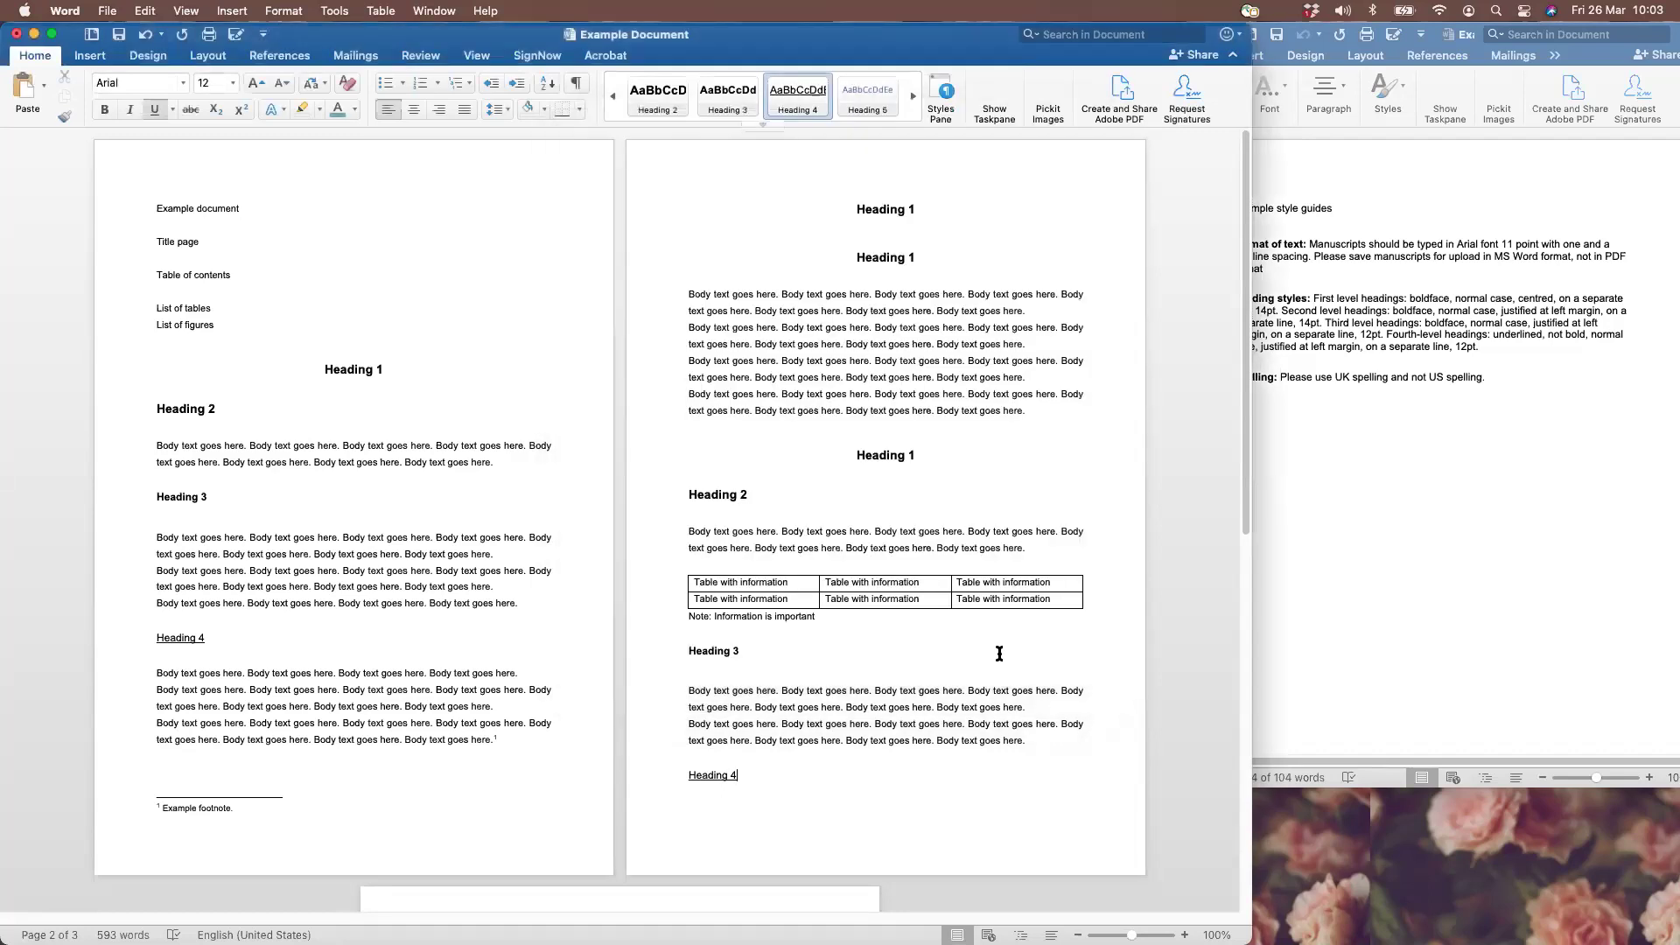
Try a hanging and a first-line special indentation of 1.27 cm in the Normal style's paragraph settings
left_click(612, 95)
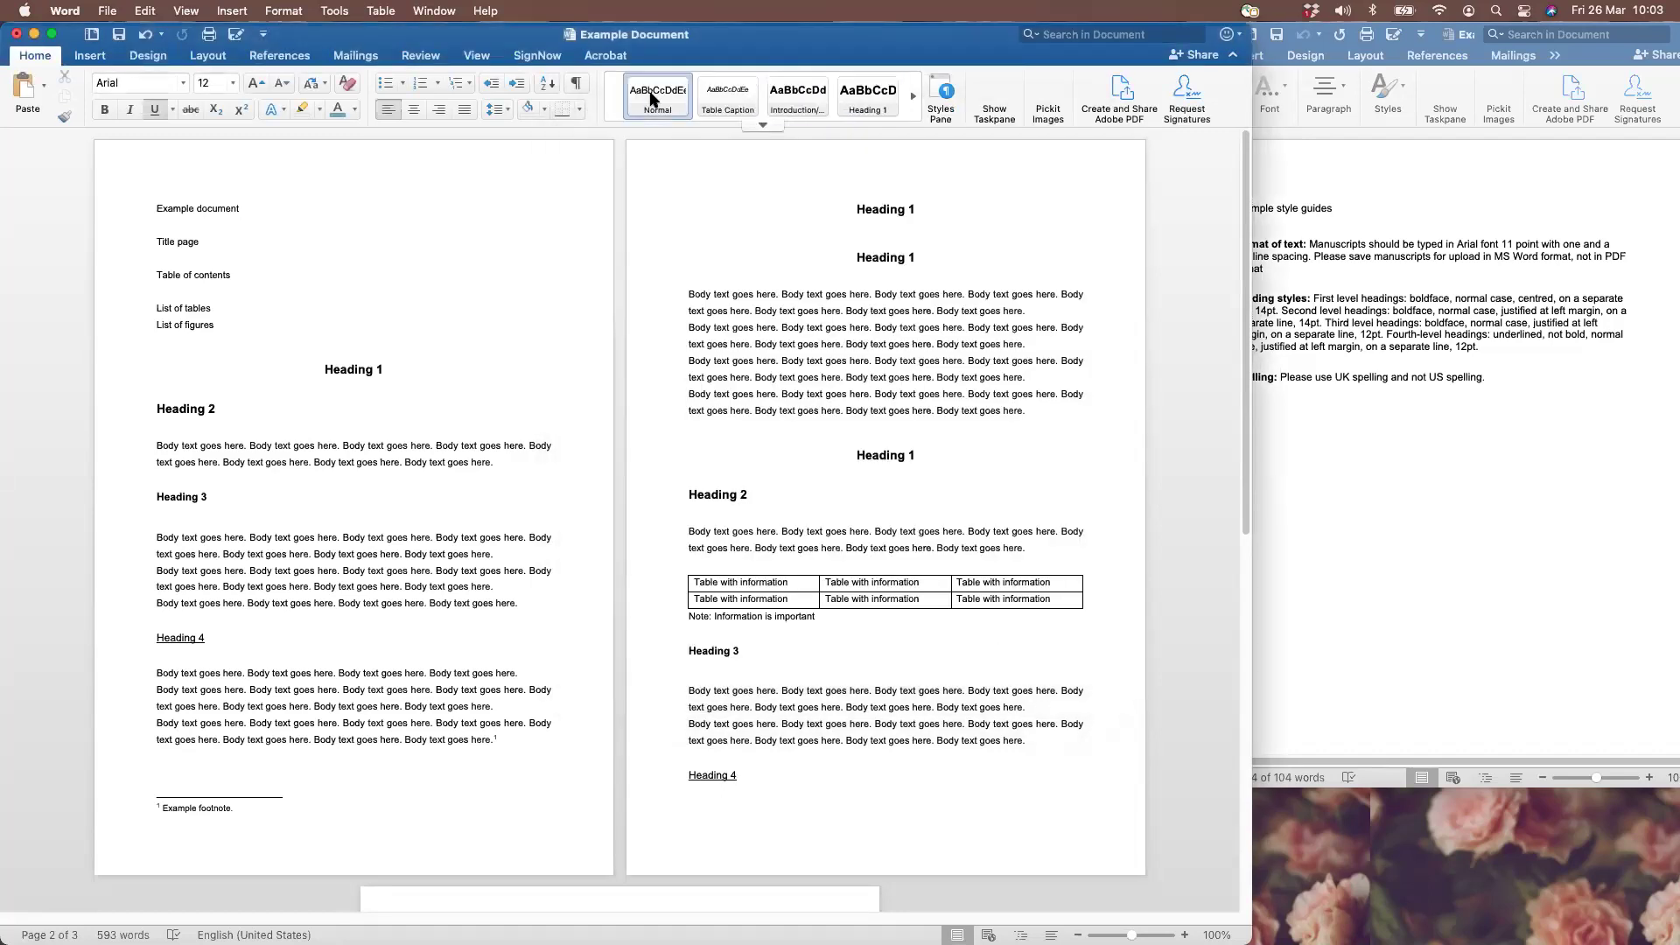
right_click(652, 96)
key("Escape")
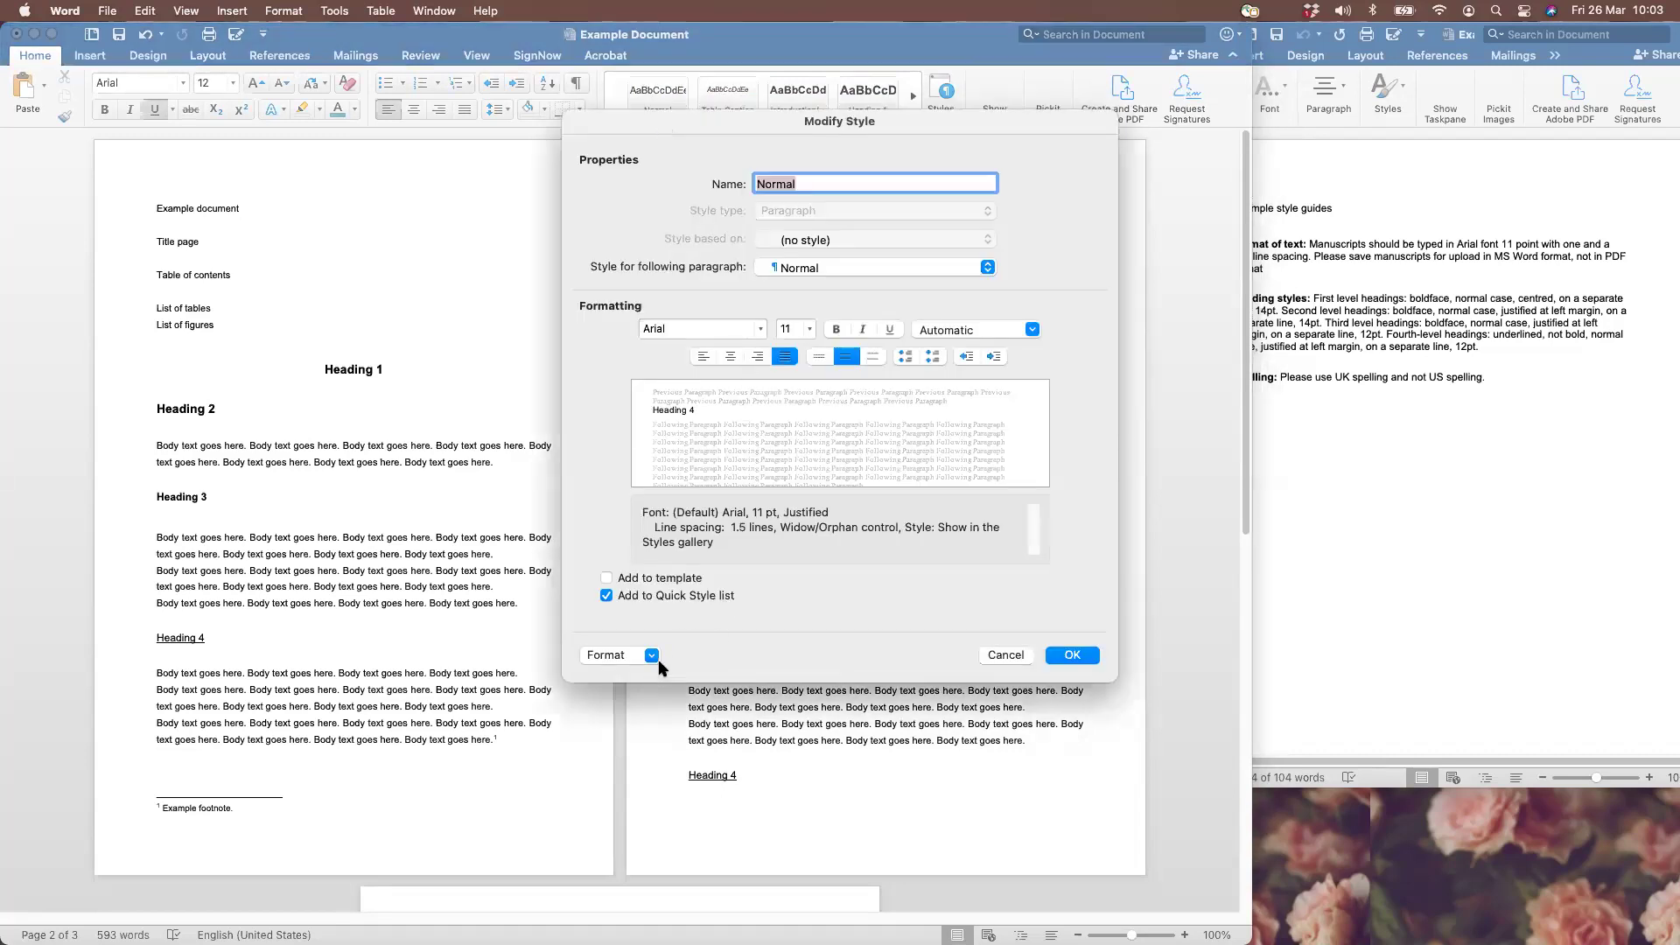
left_click(652, 655)
left_click(632, 699)
left_click(933, 338)
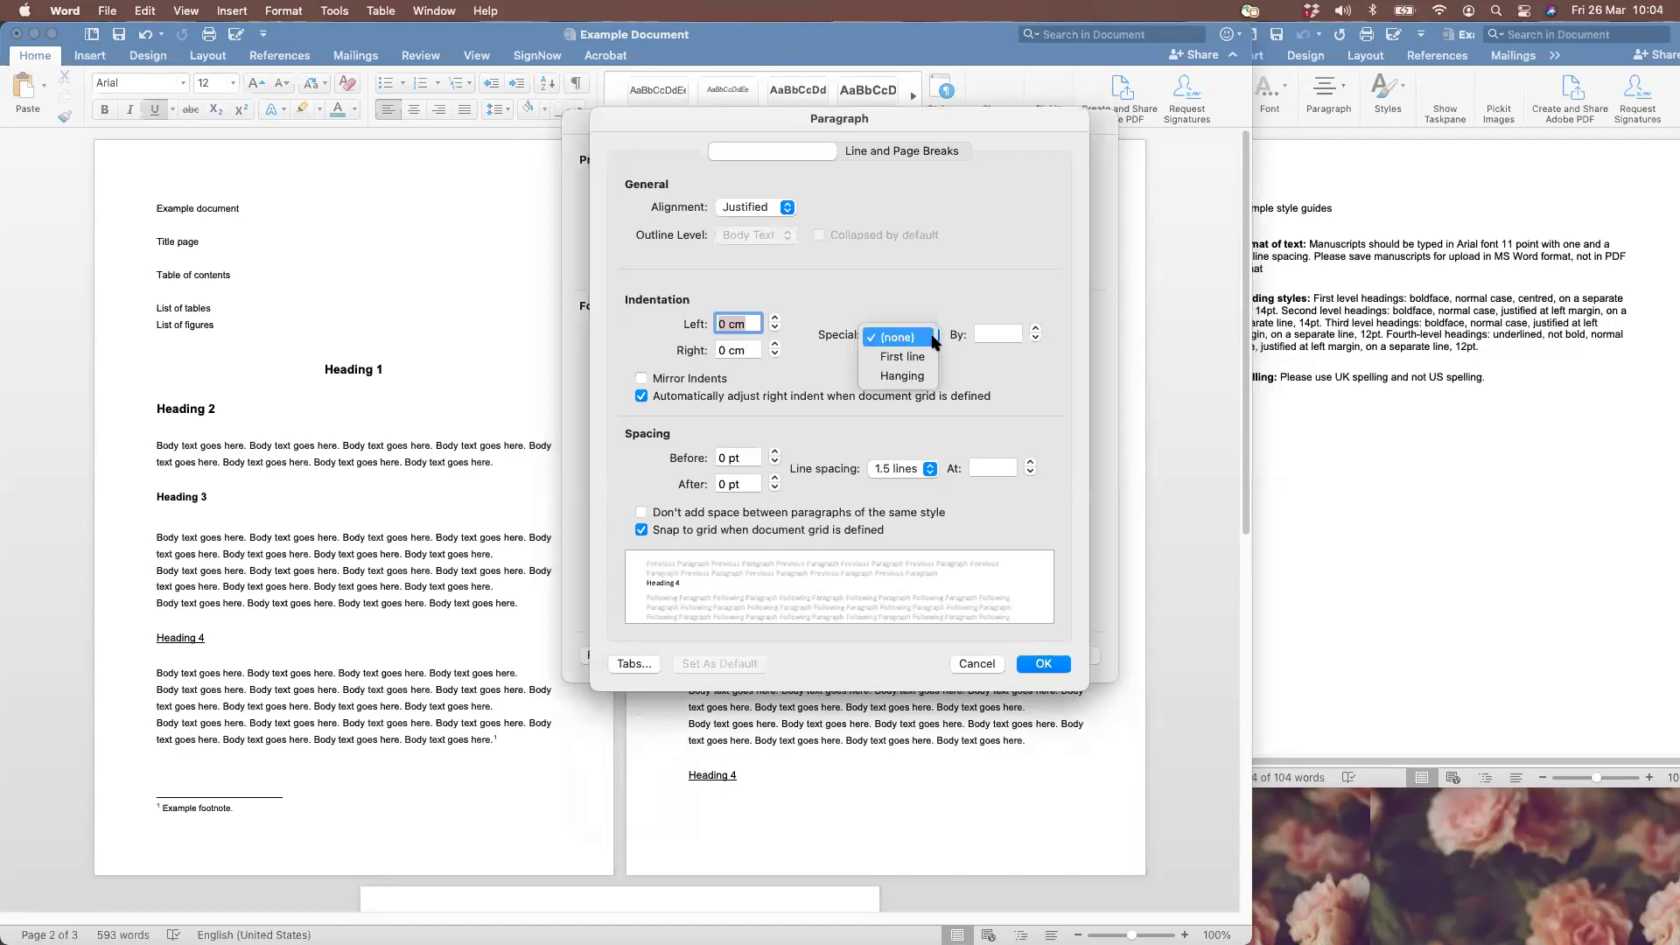
left_click(914, 377)
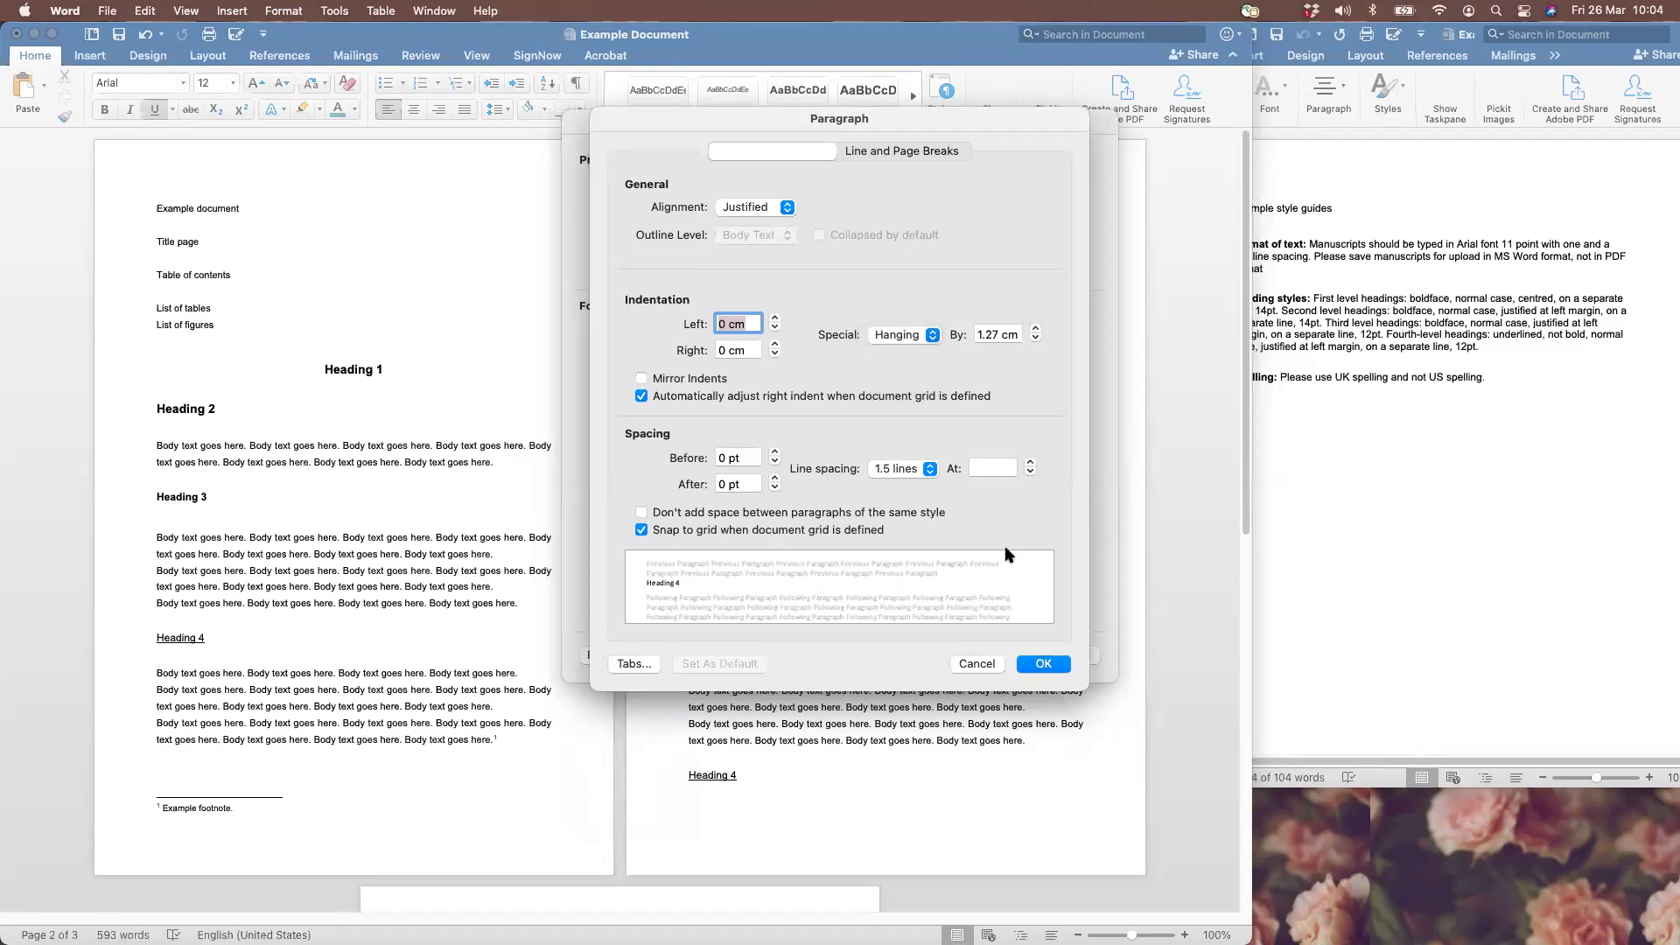
left_click(933, 335)
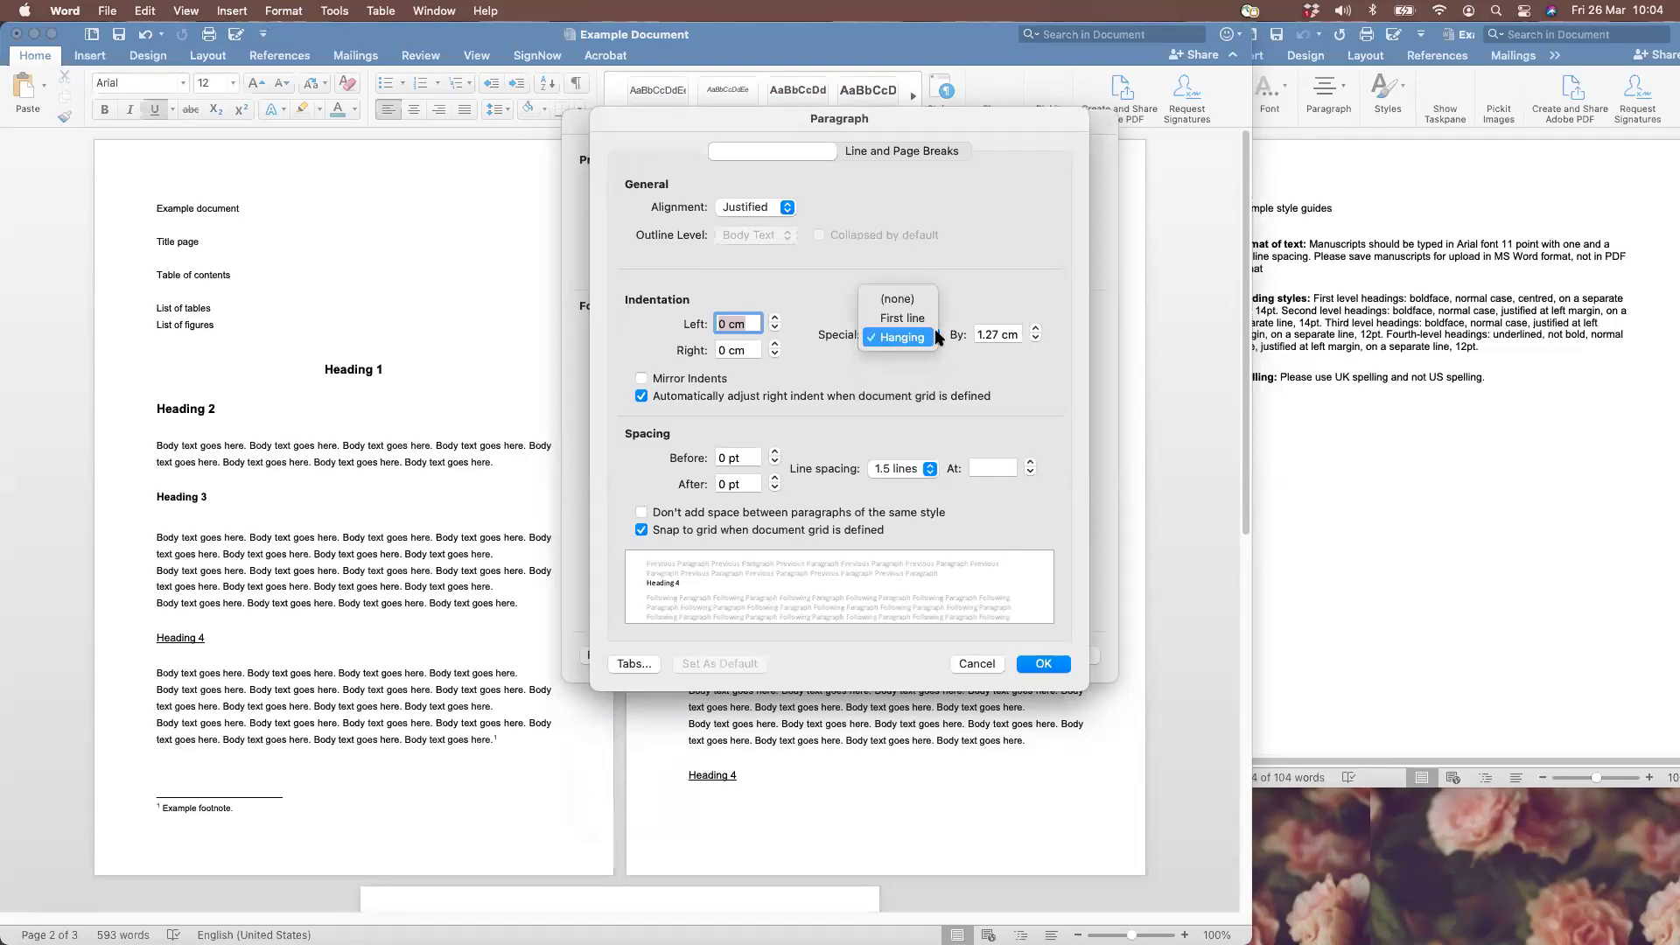
left_click(915, 315)
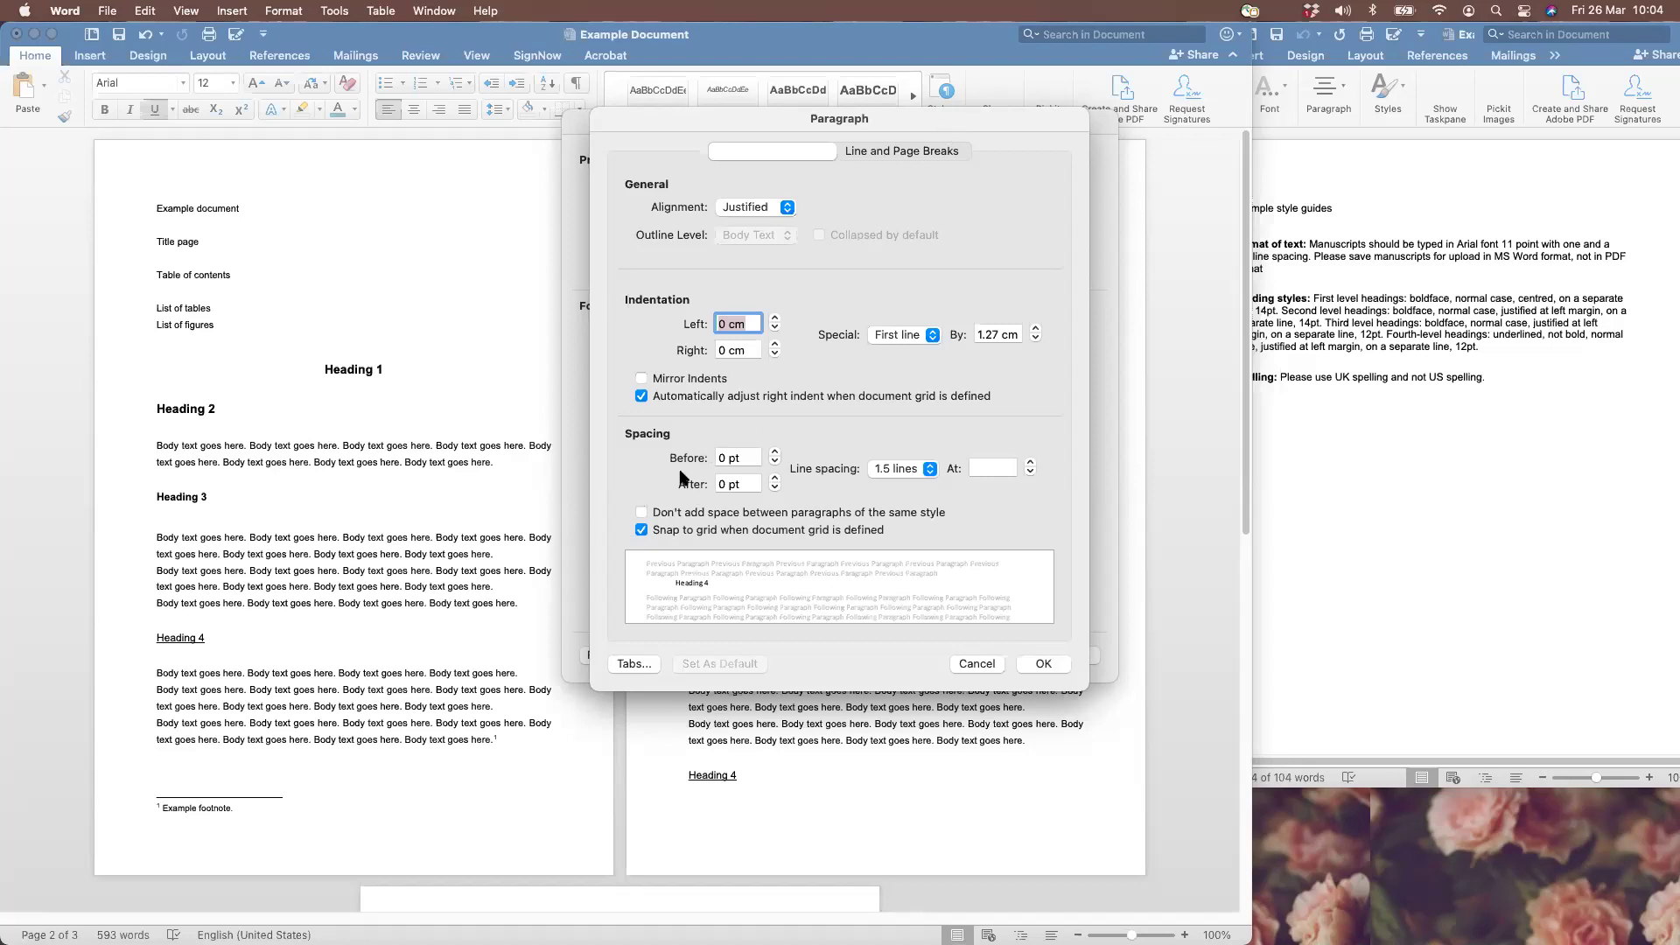
Try different before and after spacing values for the Normal style, return both to 0 pt and apply the style changes
left_click(774, 488)
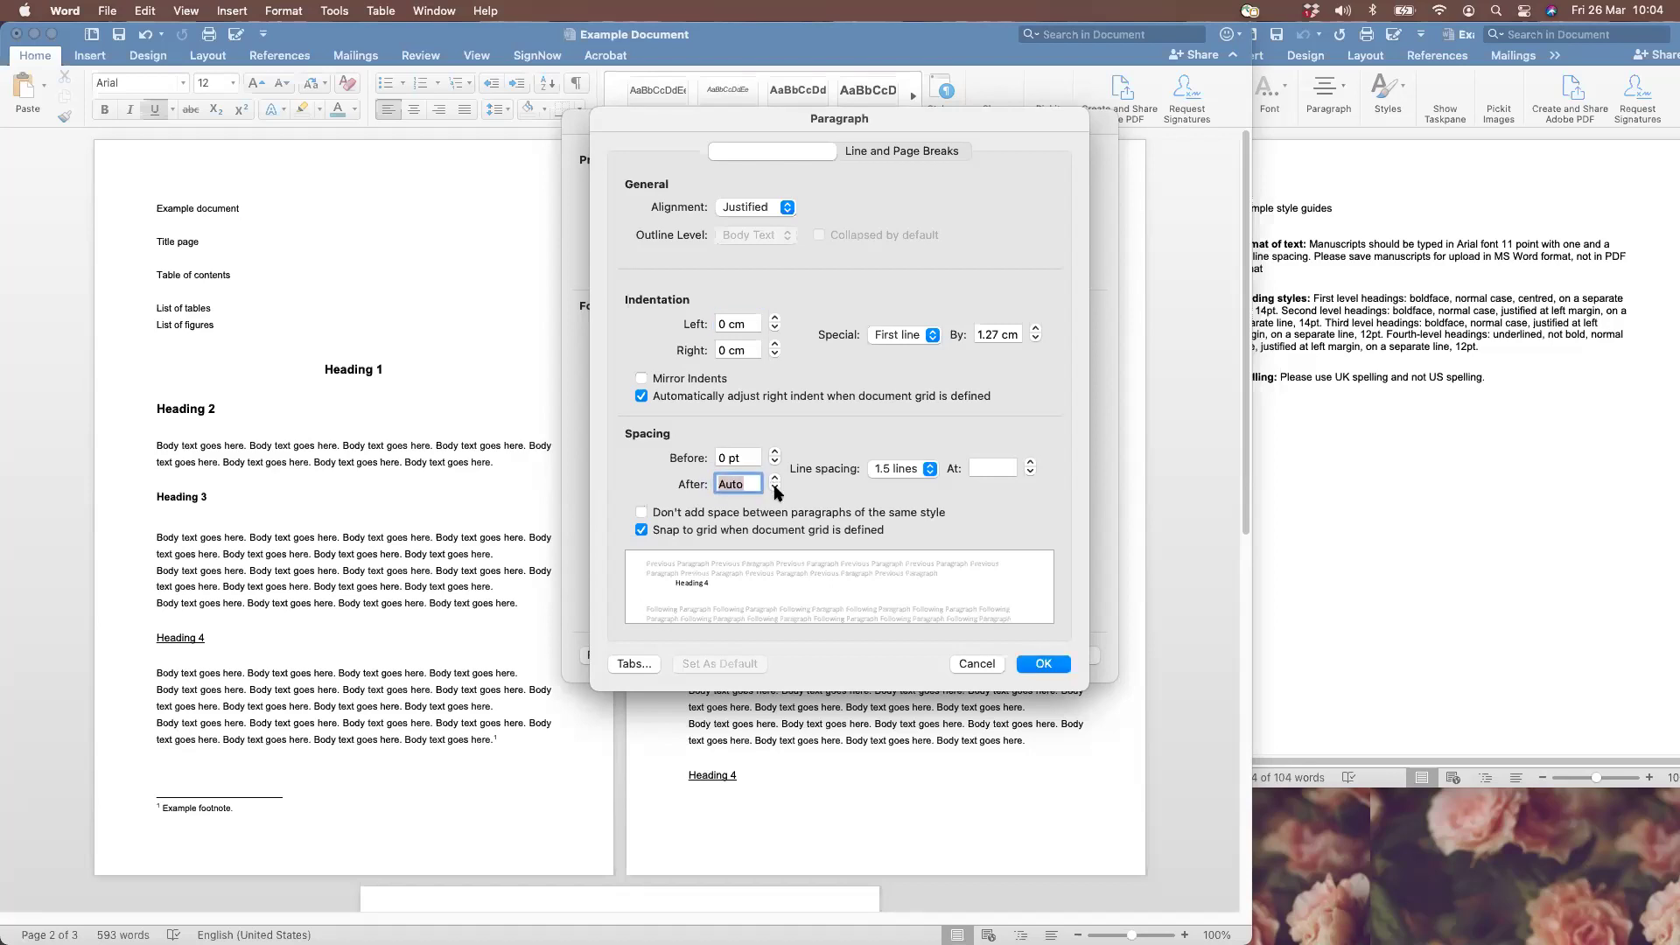
left_click(774, 477)
left_click(774, 477)
left_click(775, 477)
left_click(774, 488)
left_click(774, 489)
left_click(773, 452)
left_click(773, 452)
left_click(773, 452)
left_click(773, 452)
left_click(774, 463)
left_click(773, 463)
left_click(774, 463)
left_click(774, 463)
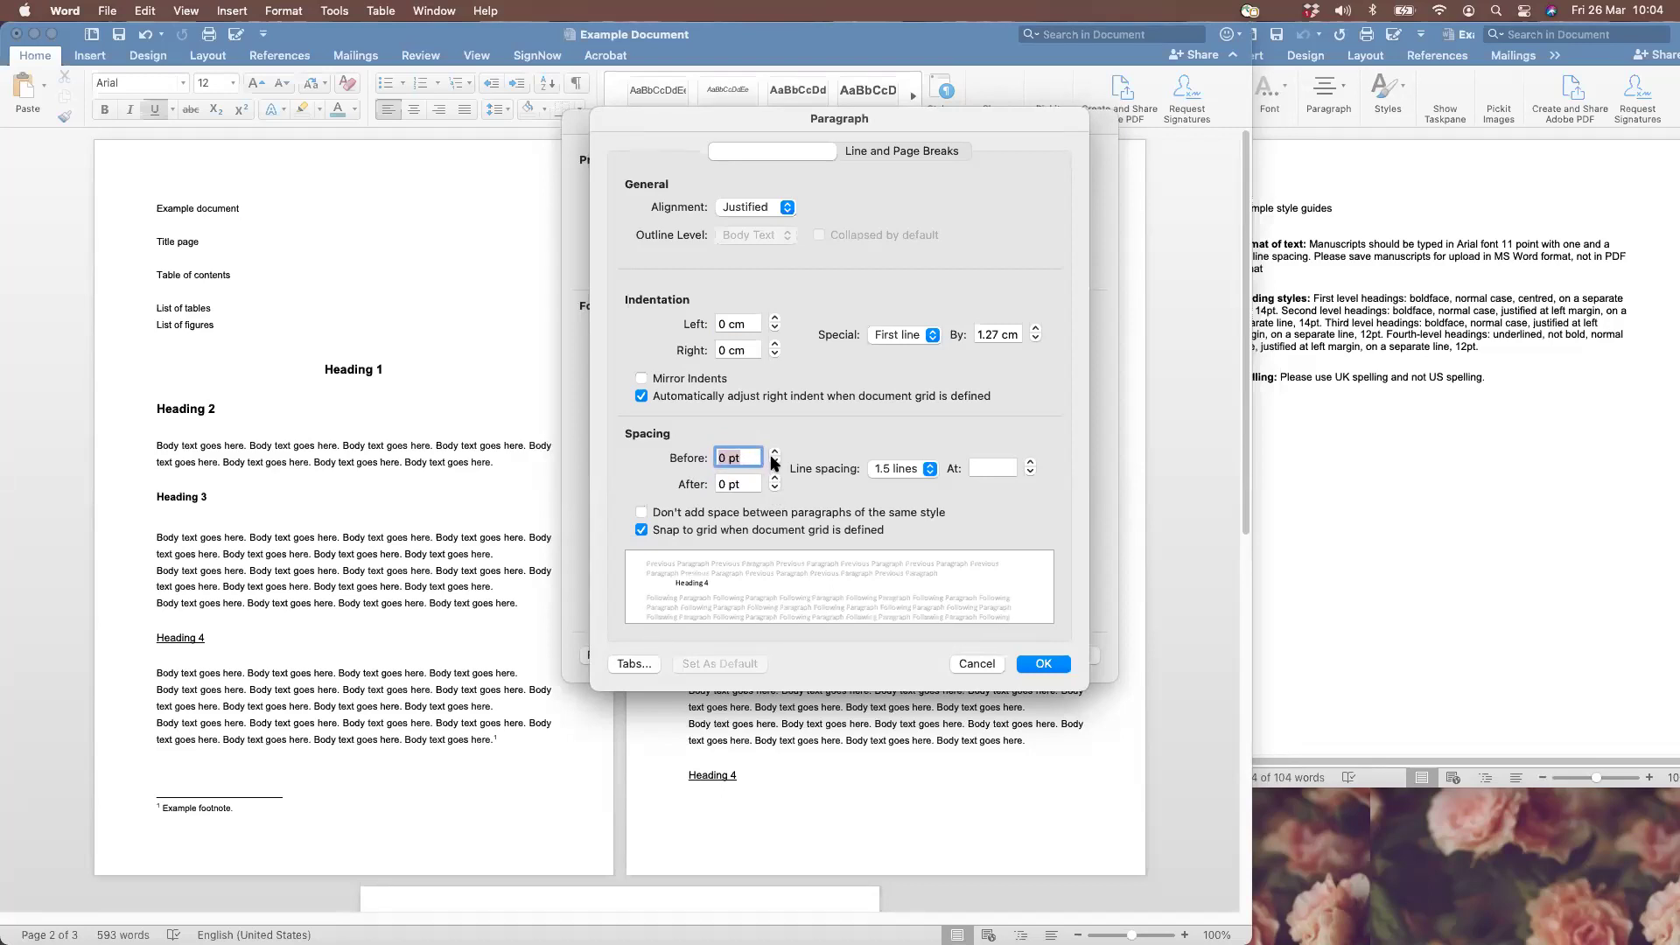
left_click(1061, 665)
left_click(1069, 657)
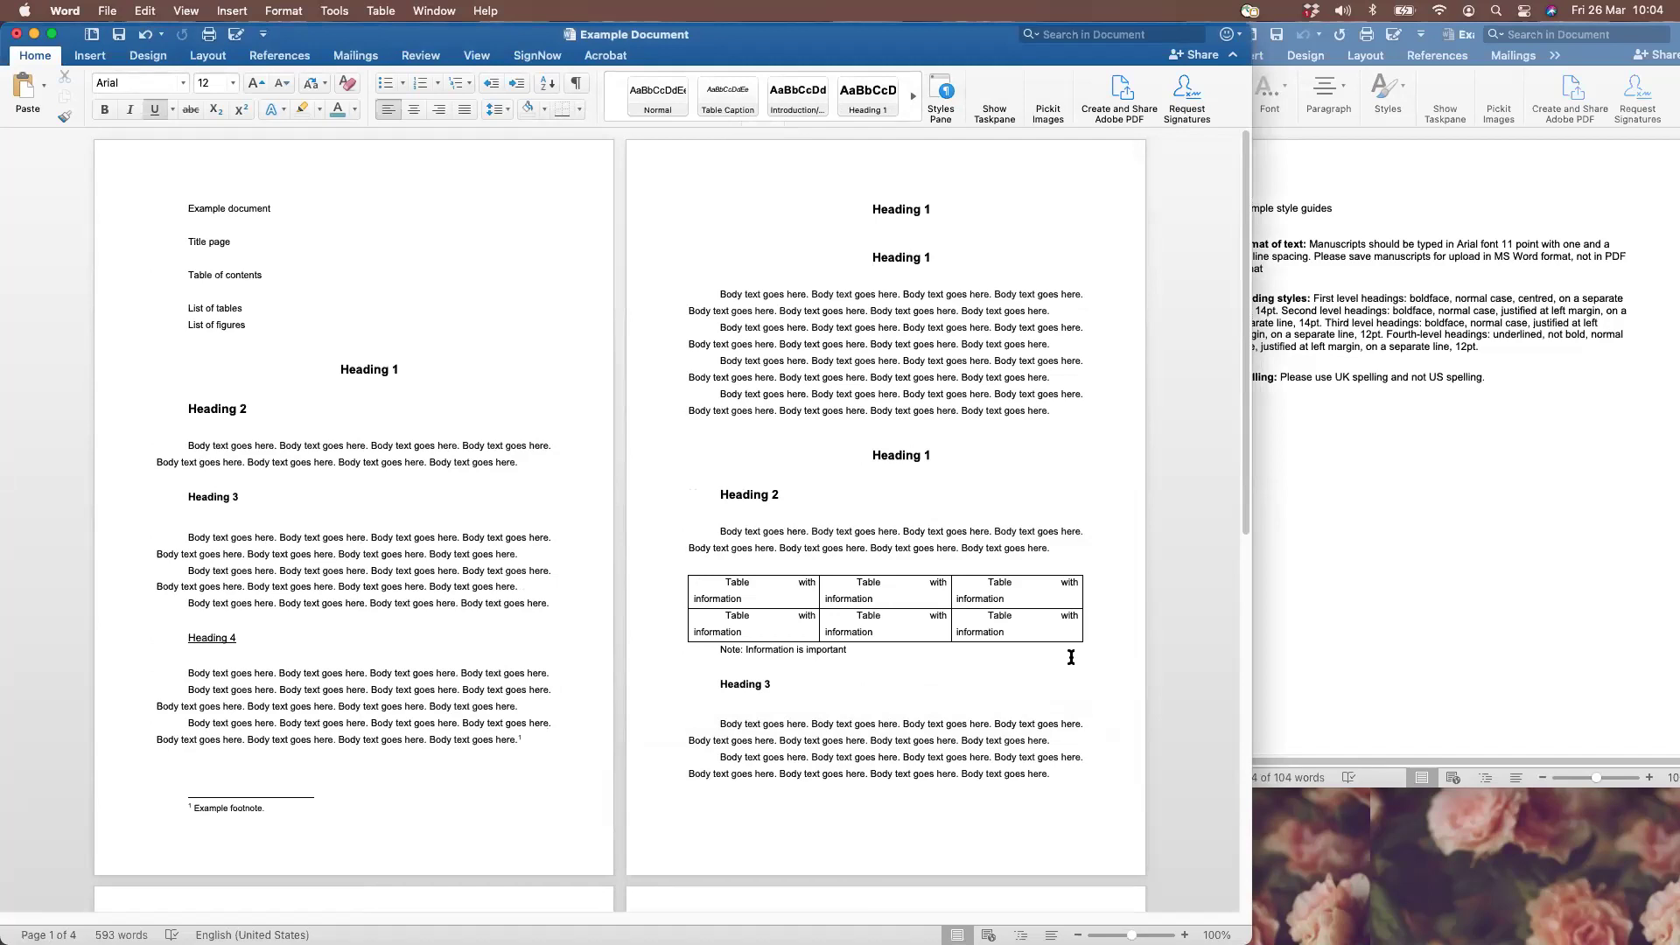
Set the Normal style's special indentation to none in its paragraph settings
right_click(658, 101)
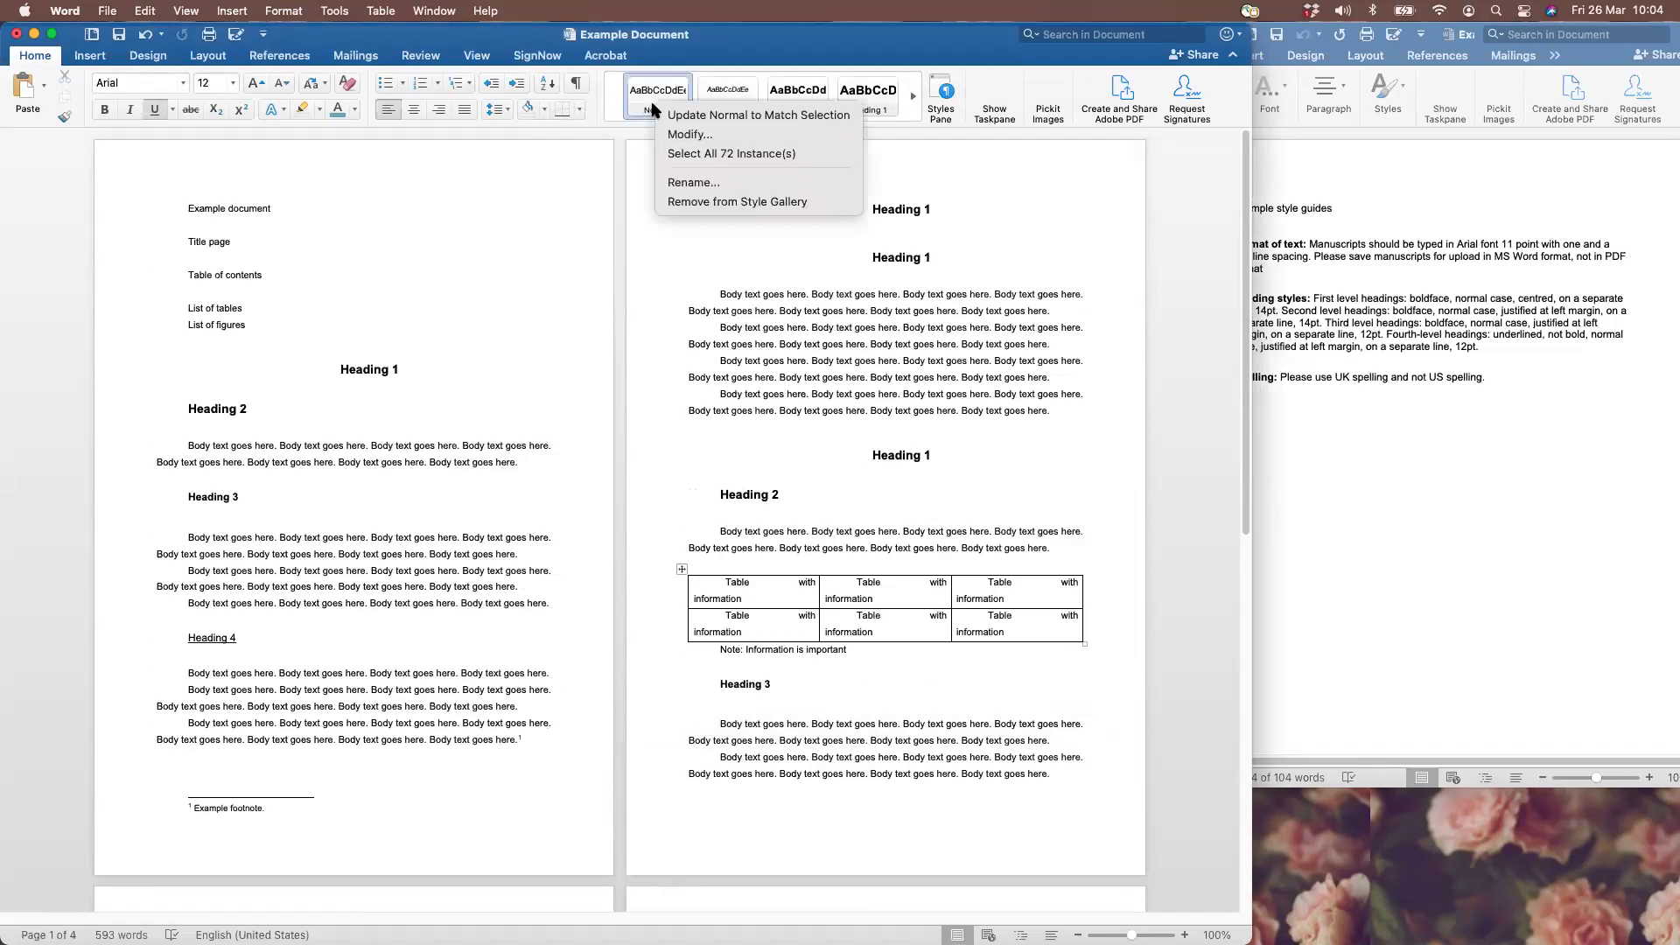
left_click(688, 136)
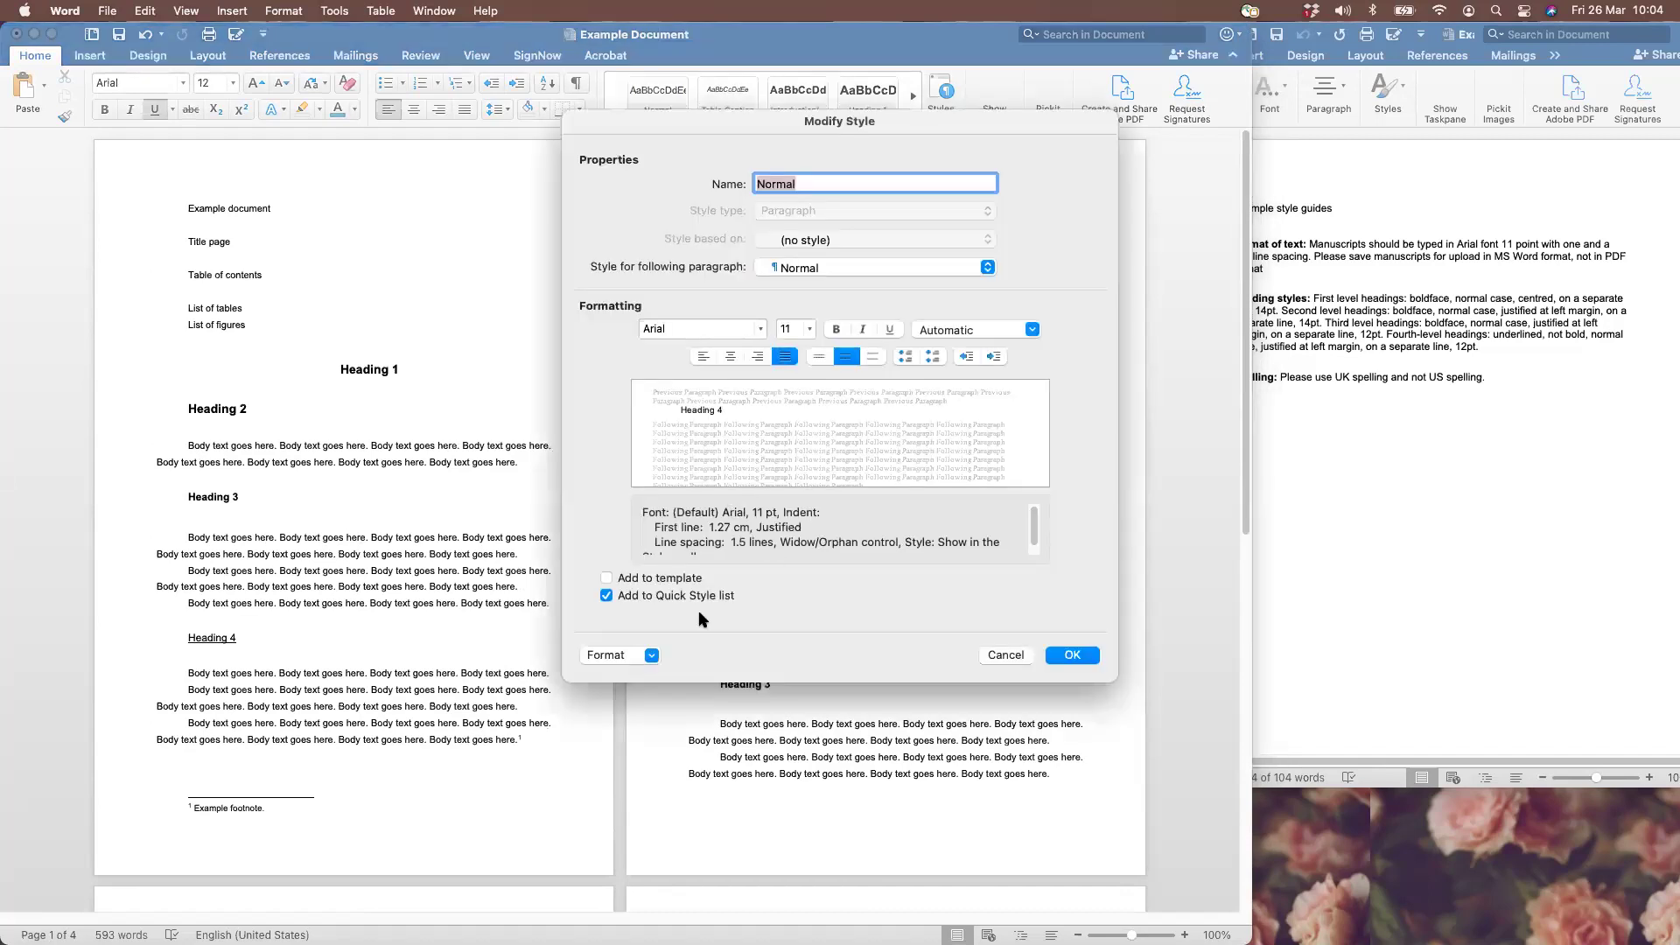
left_click(656, 655)
left_click(639, 704)
left_click(933, 338)
left_click(910, 326)
left_click(1044, 663)
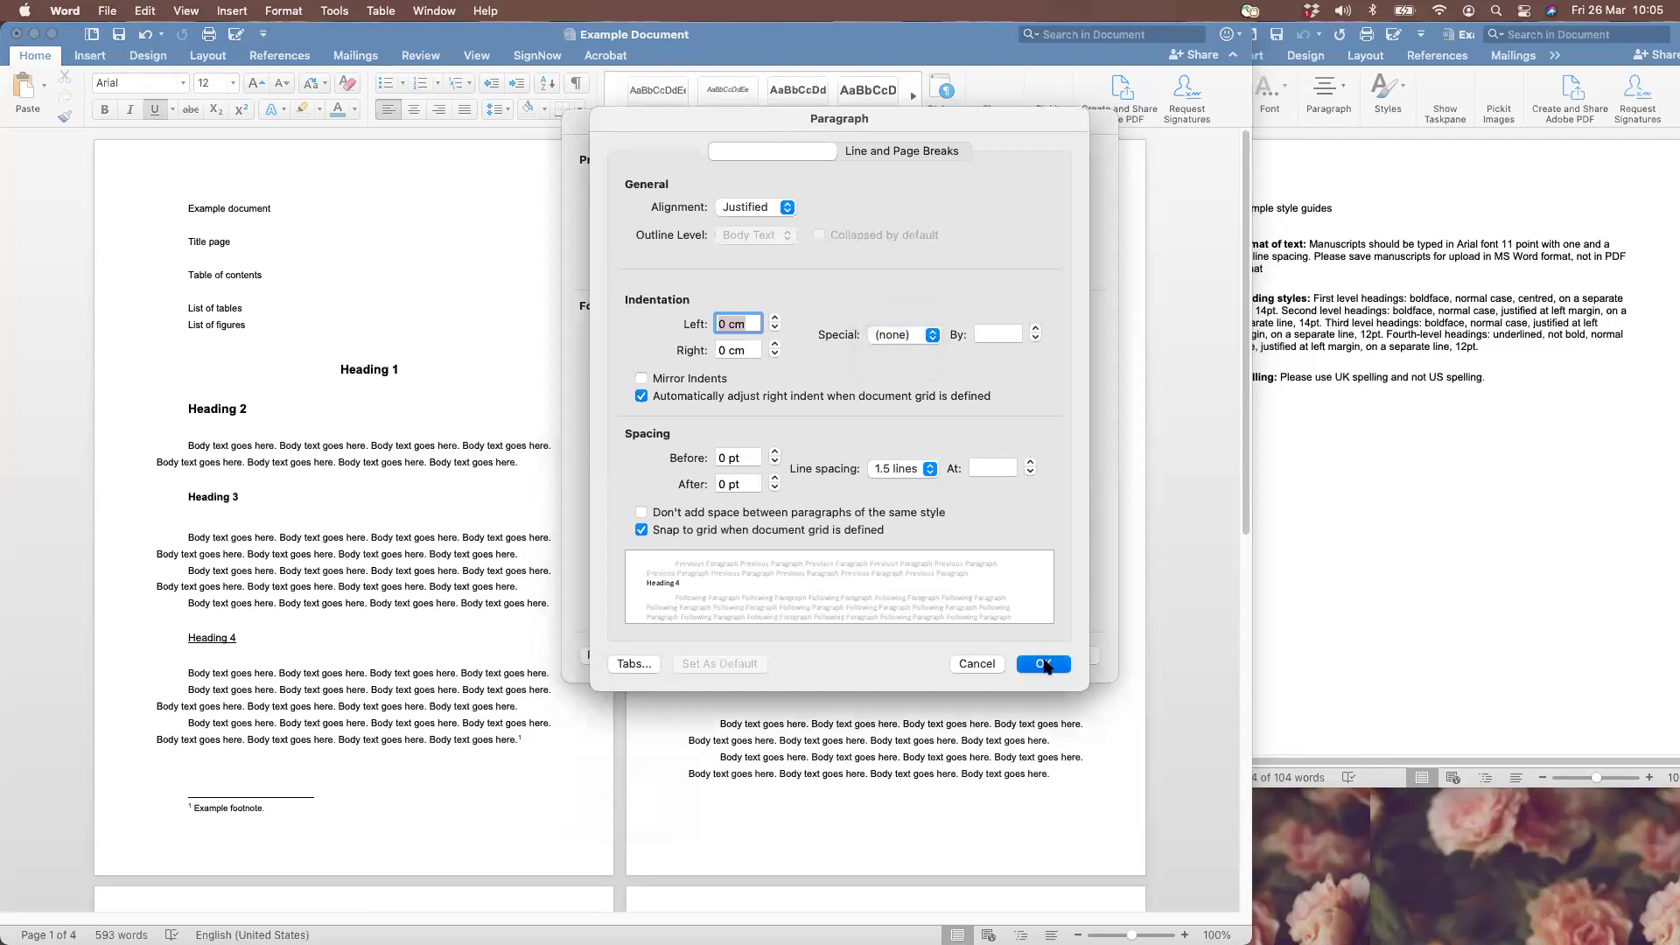
Examine the multilevel numbering options for the Normal style, keep None and confirm the style modification
left_click(652, 657)
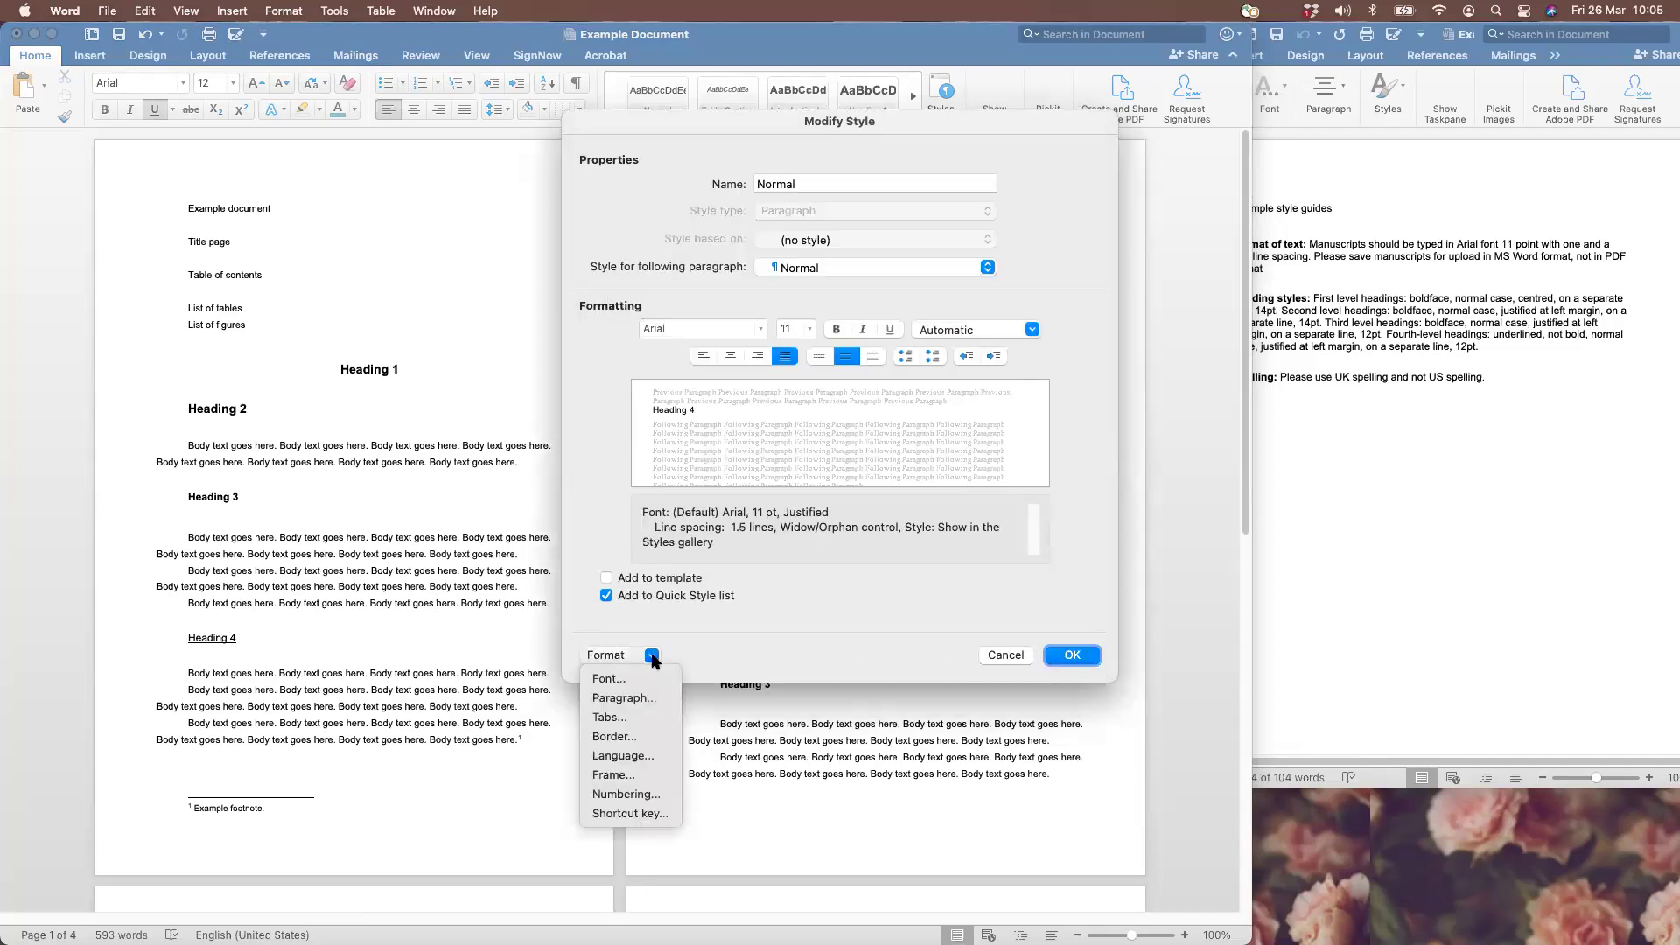
left_click(639, 795)
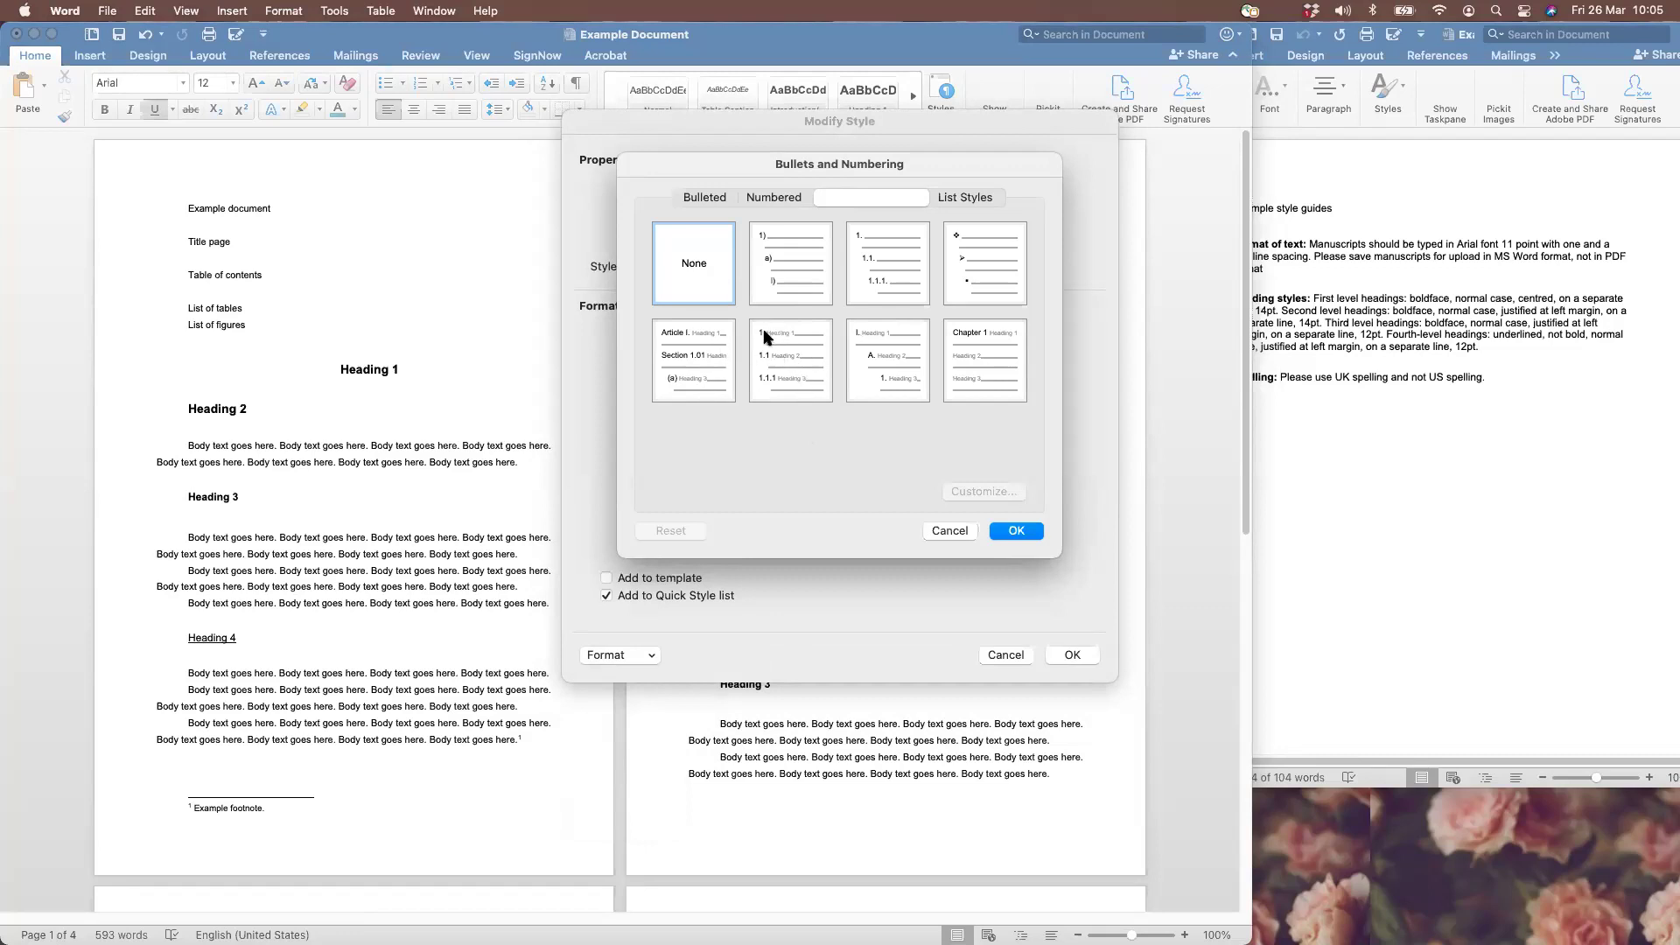
left_click(794, 365)
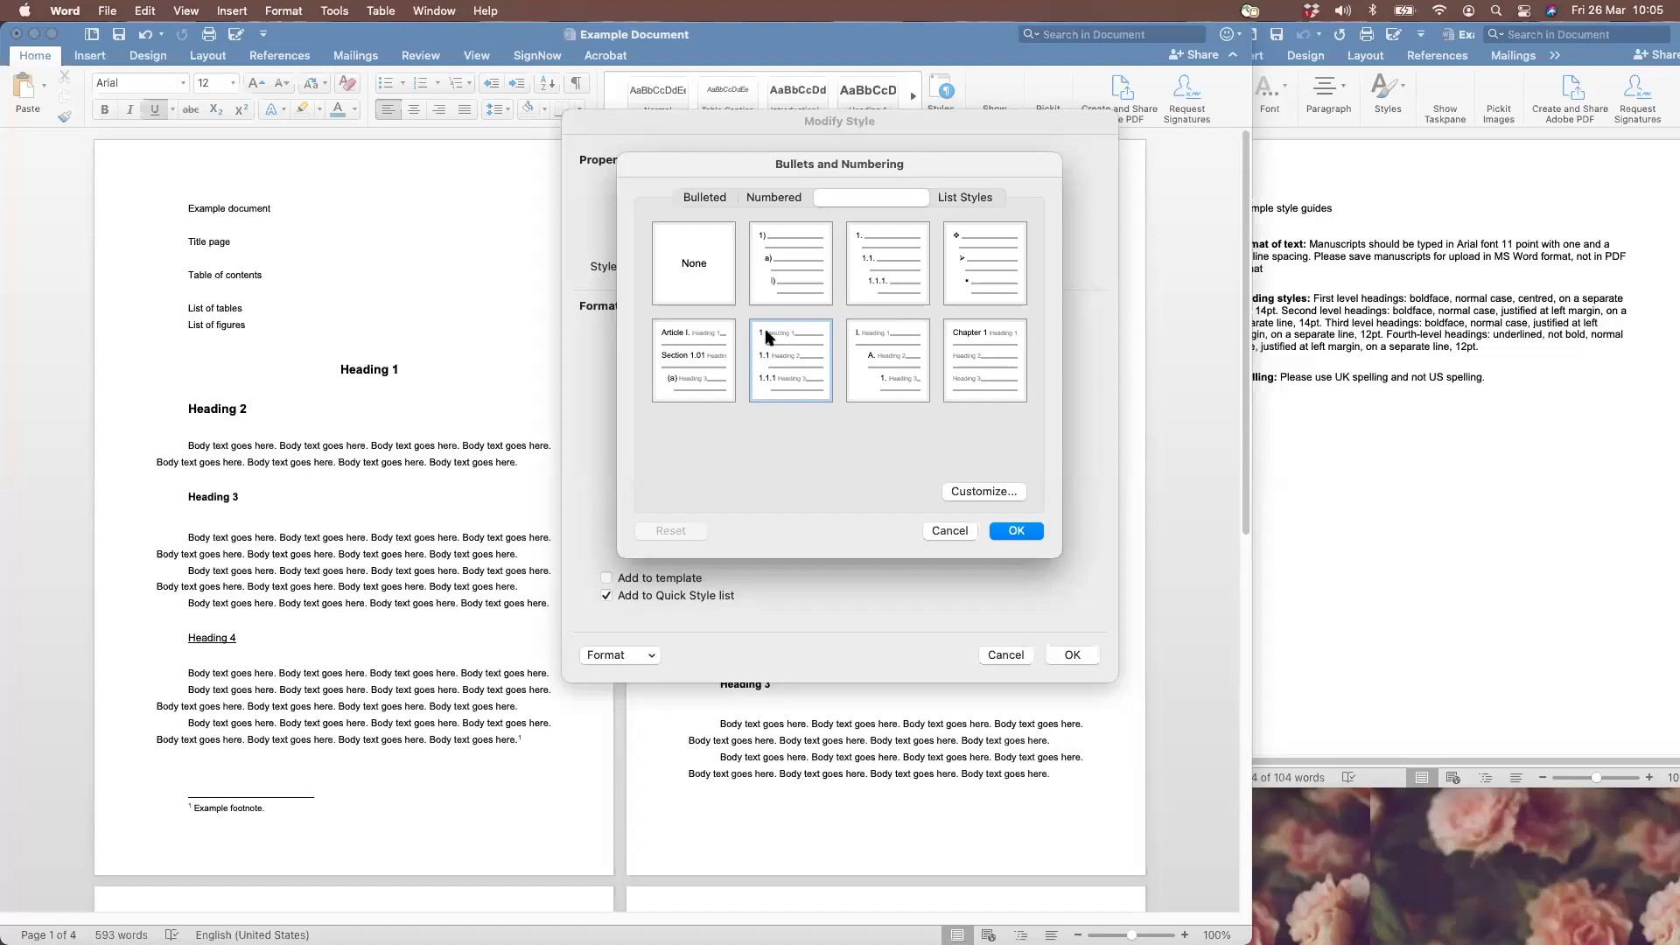
left_click(678, 282)
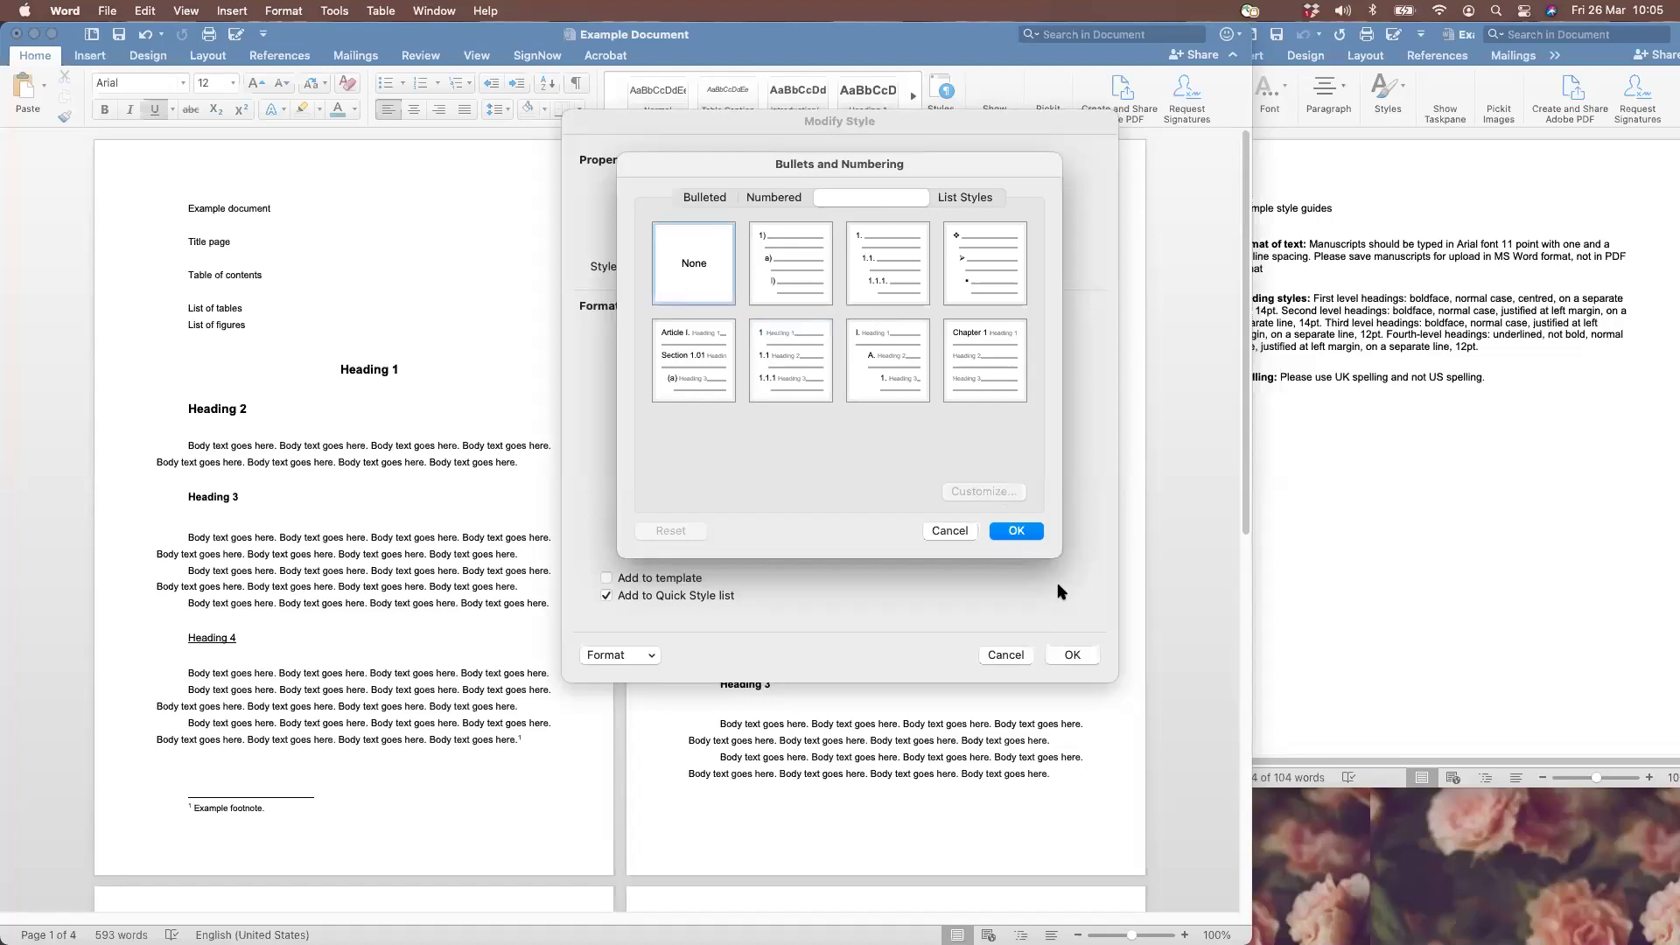
left_click(1011, 532)
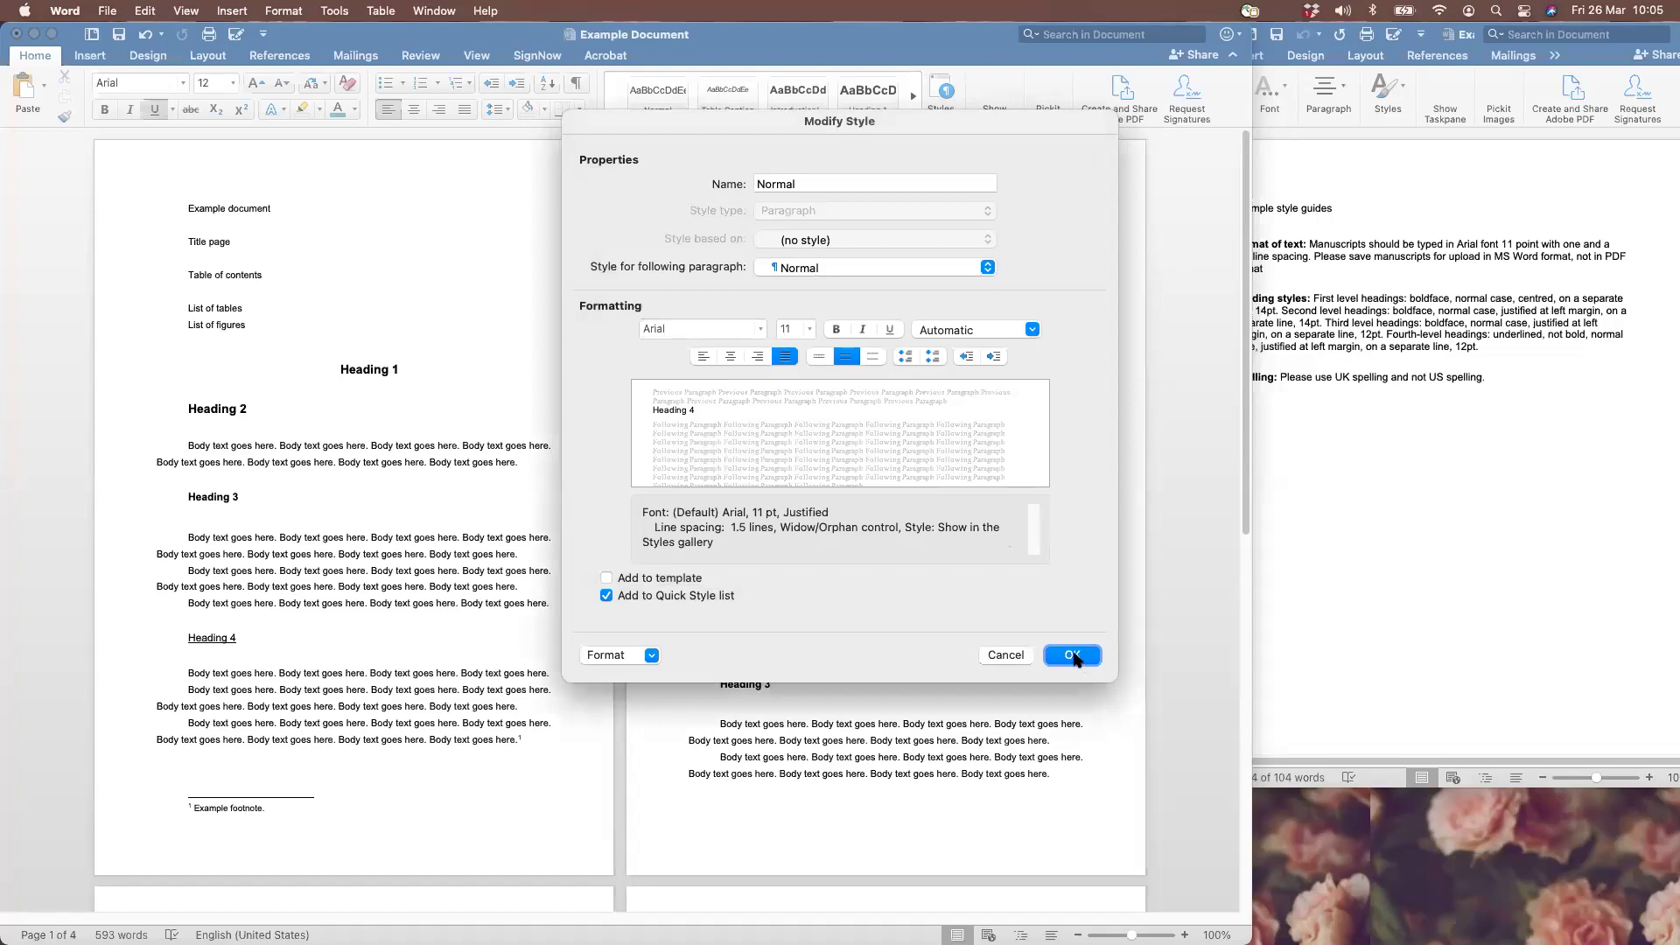
left_click(1072, 656)
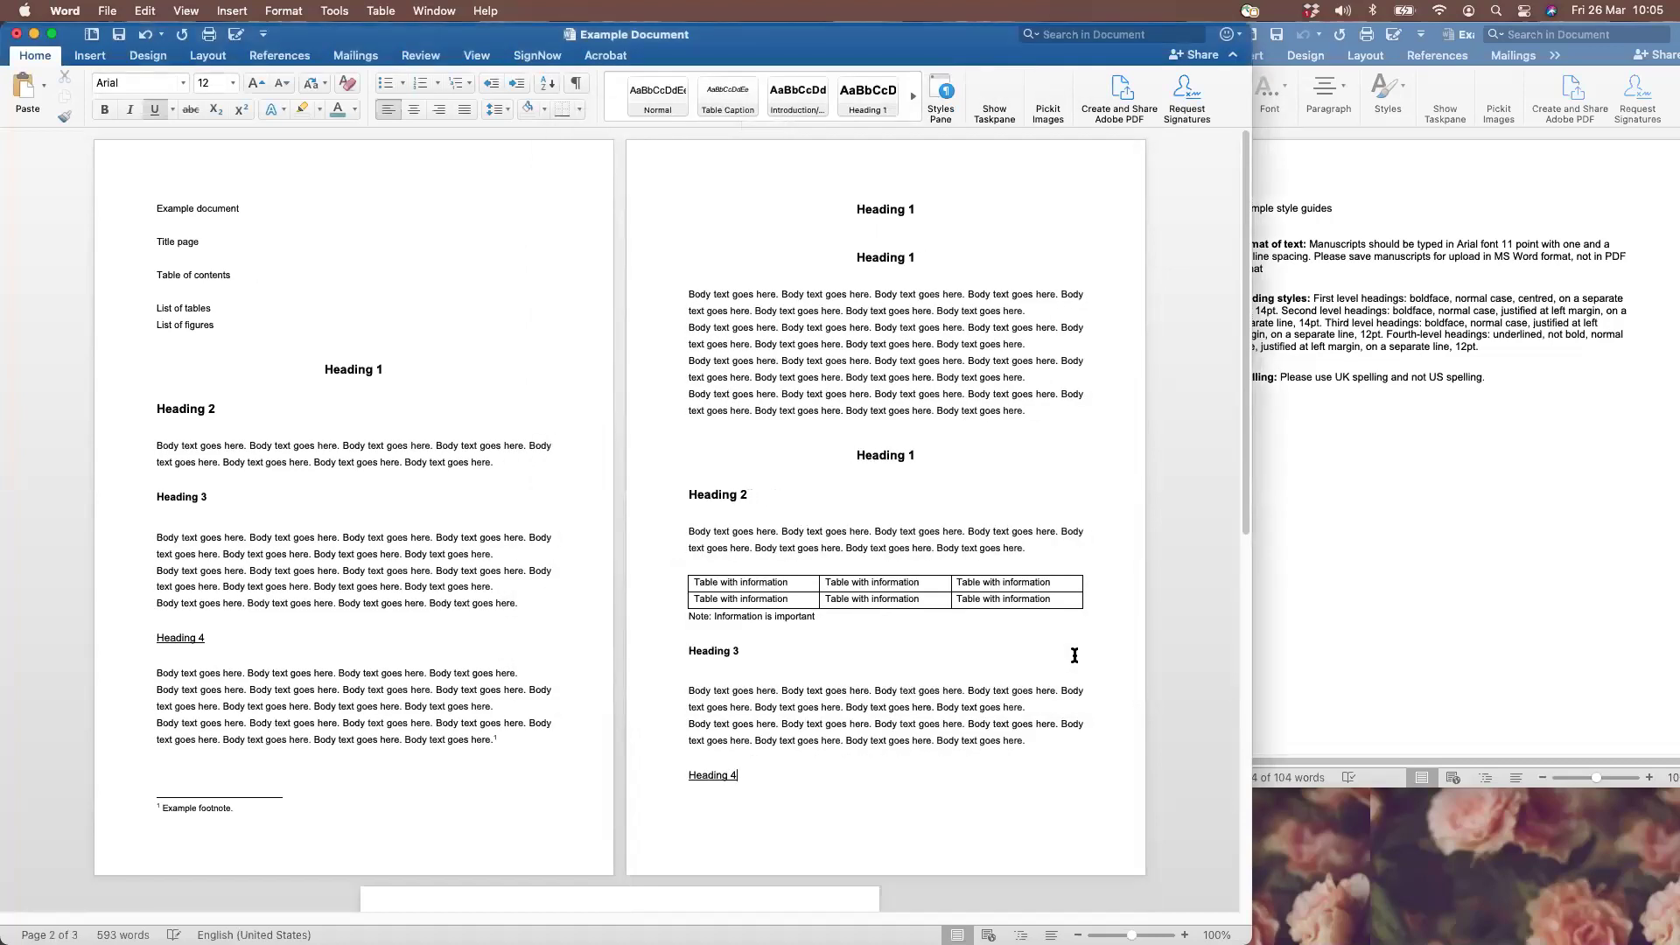
Check the style guide document and widen the Example Document window to the full screen width
left_click(1432, 309)
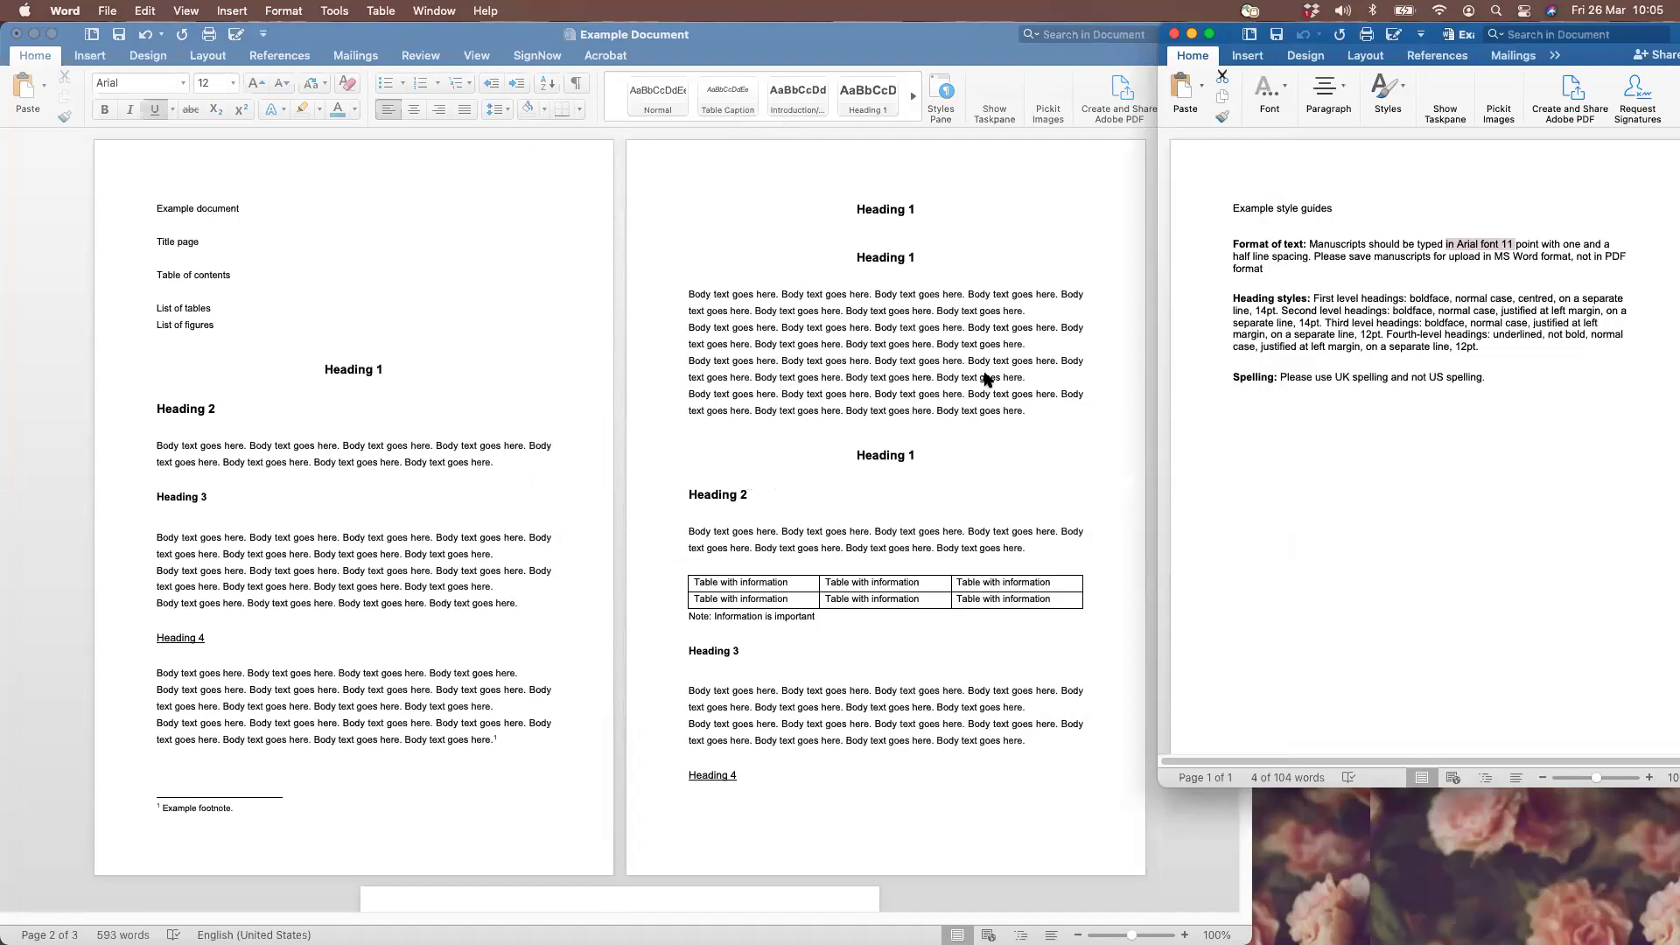
left_click(954, 383)
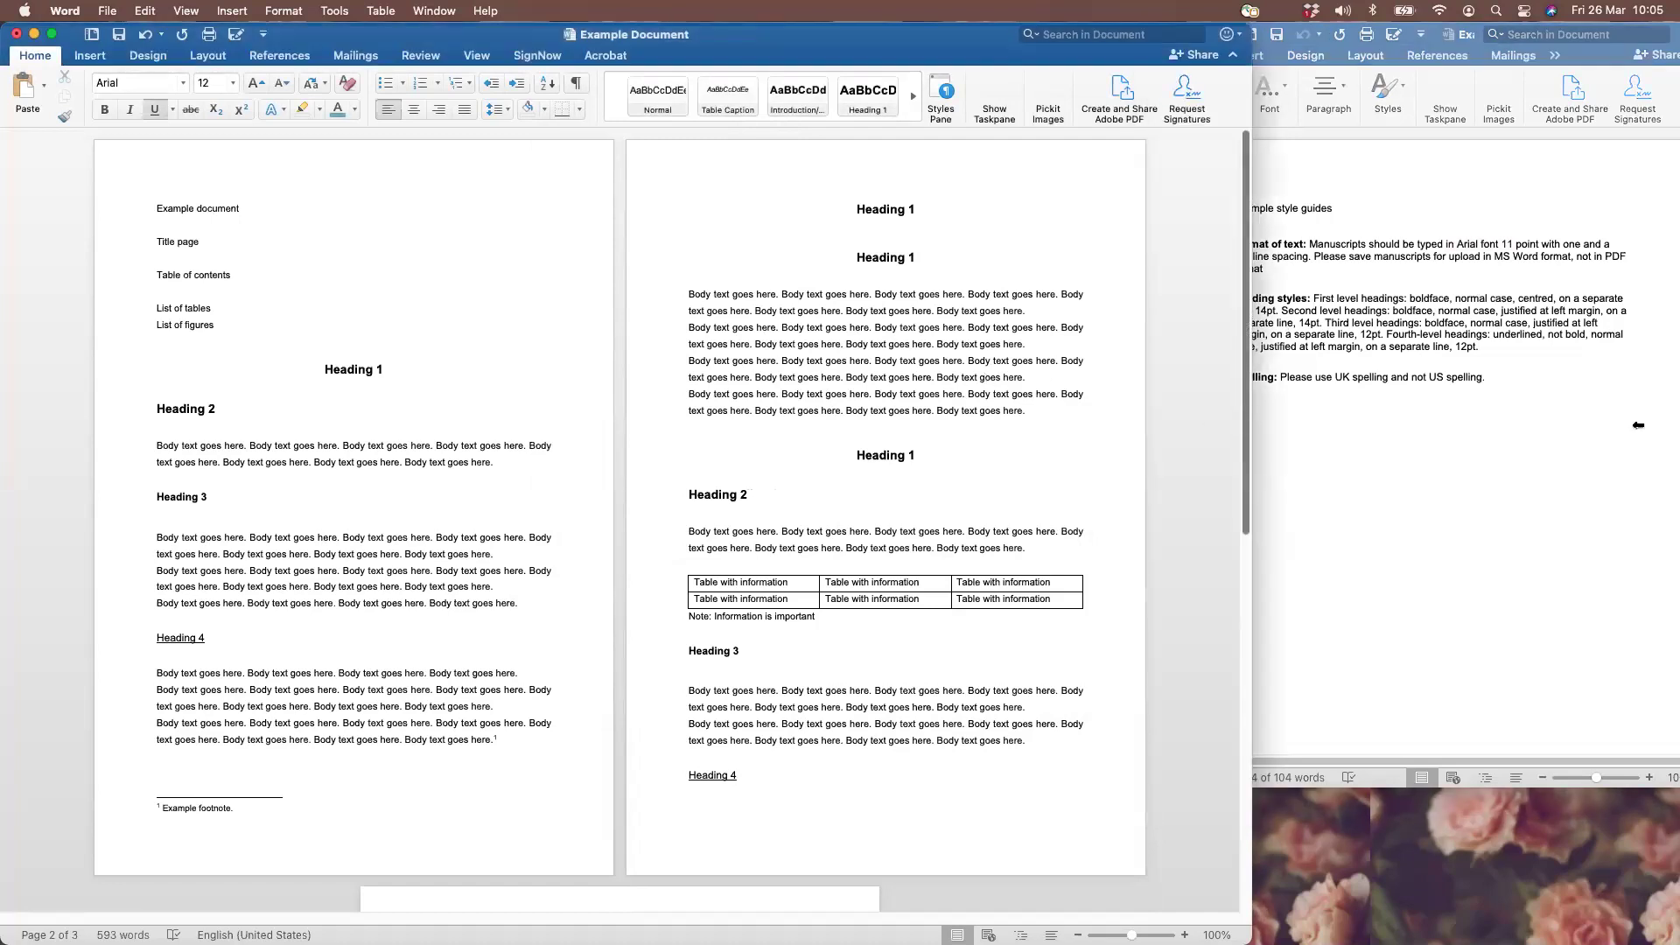
double_click(1251, 418)
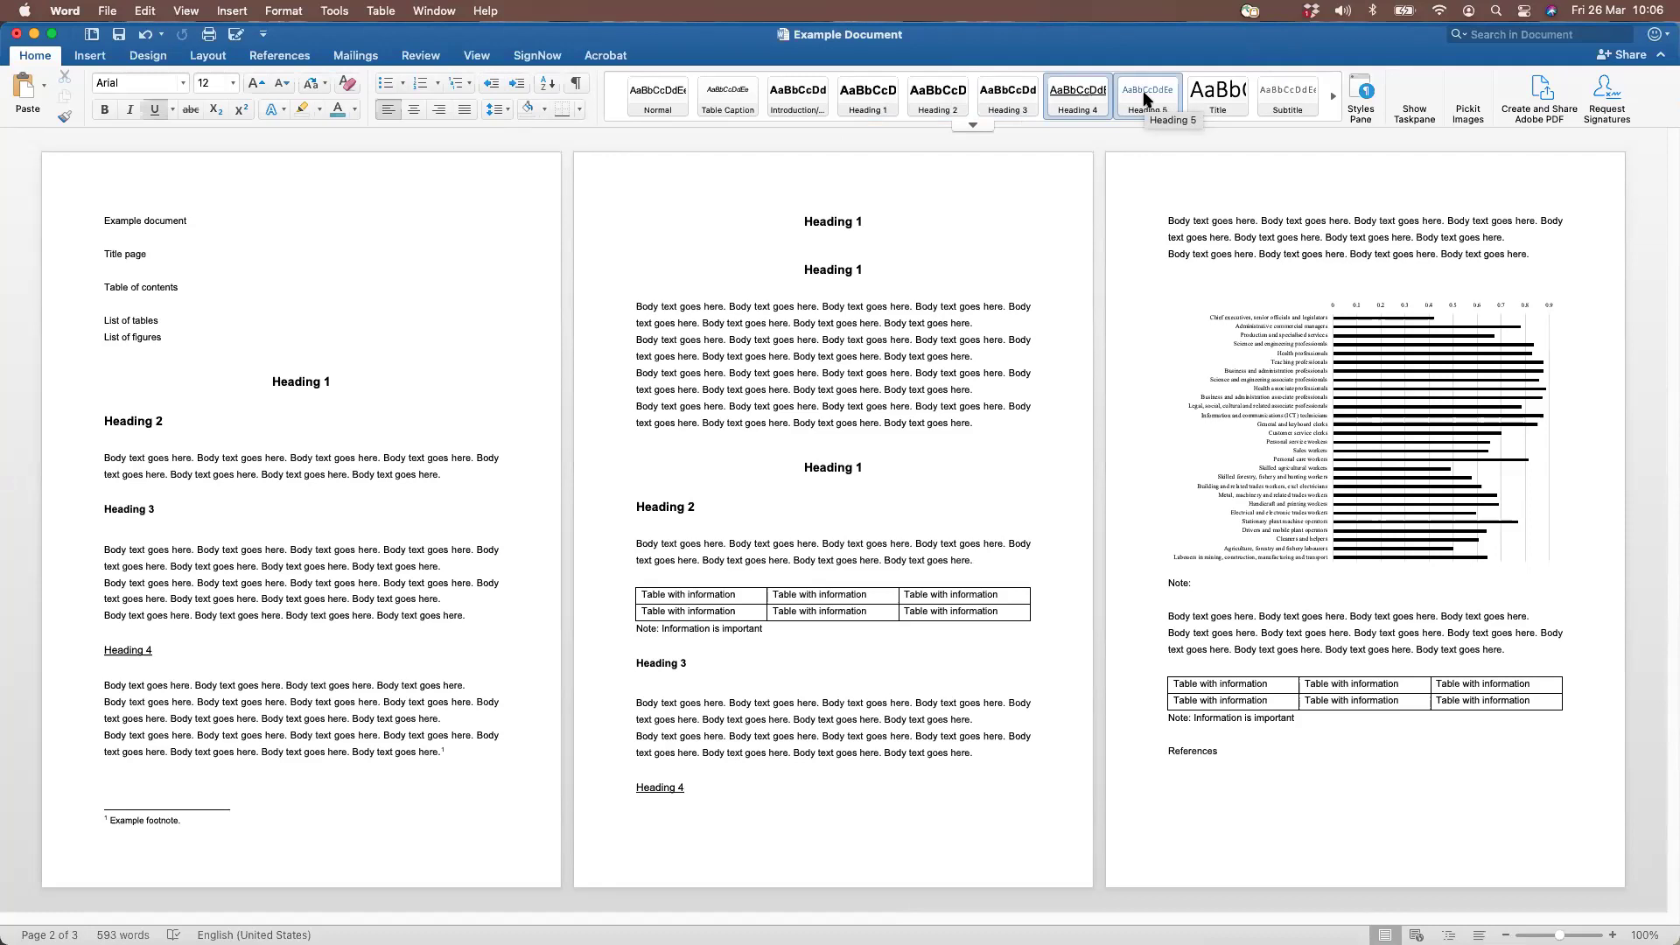
Show the Navigation Pane and switch it from page thumbnails to the document map of headings
left_click(473, 59)
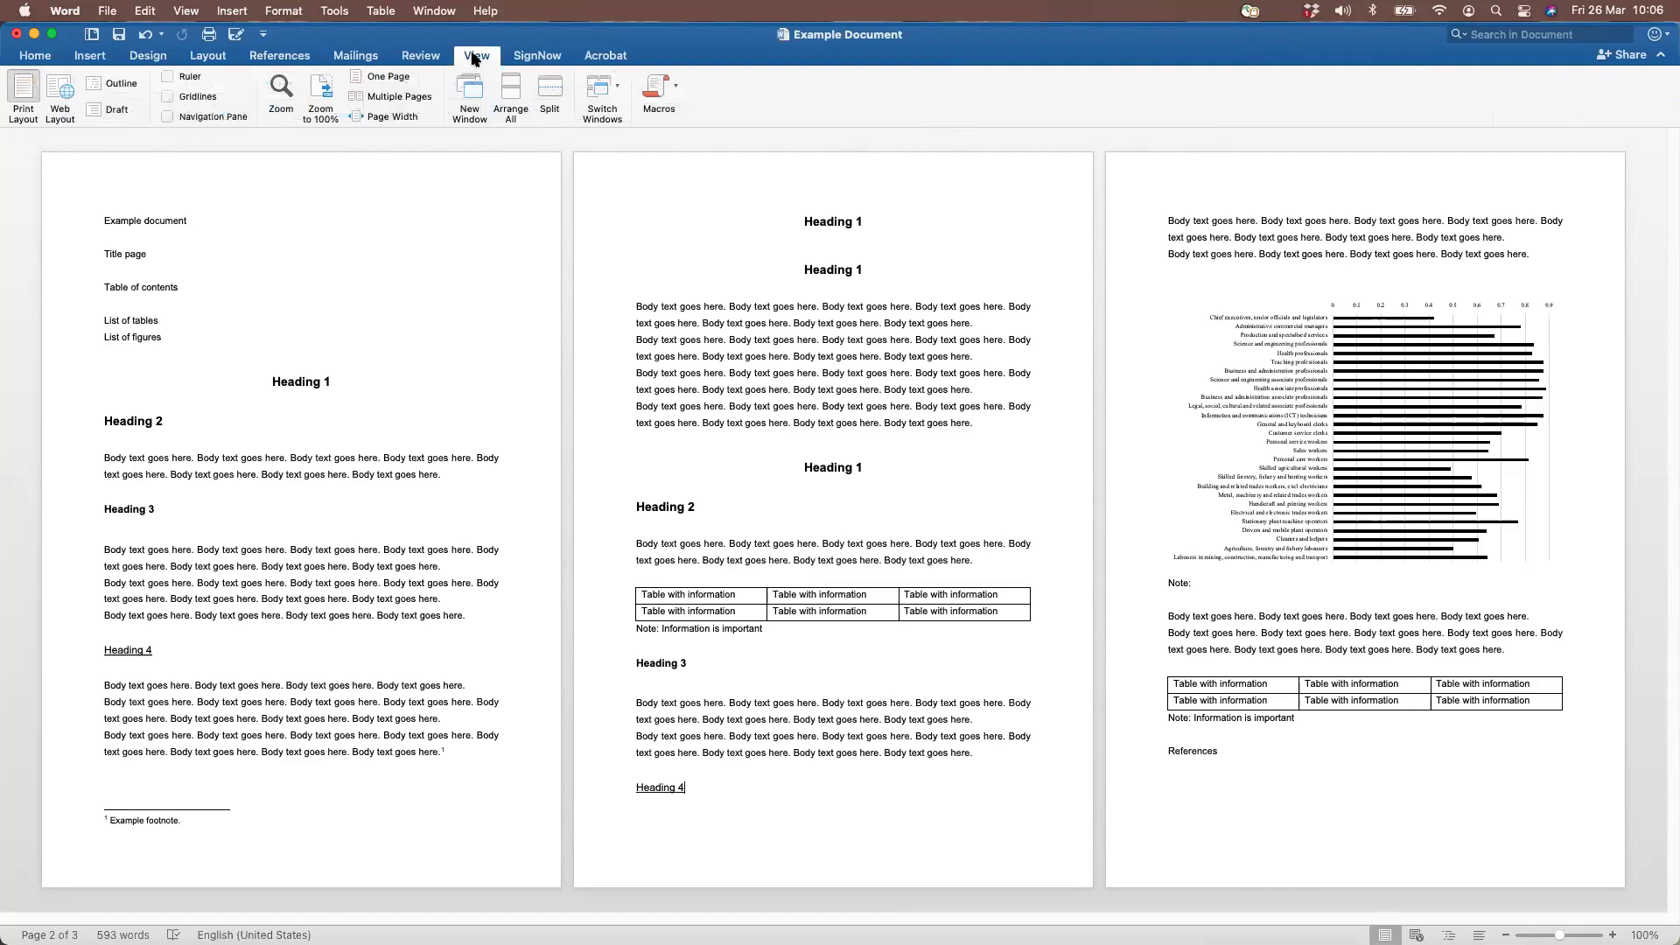
left_click(168, 119)
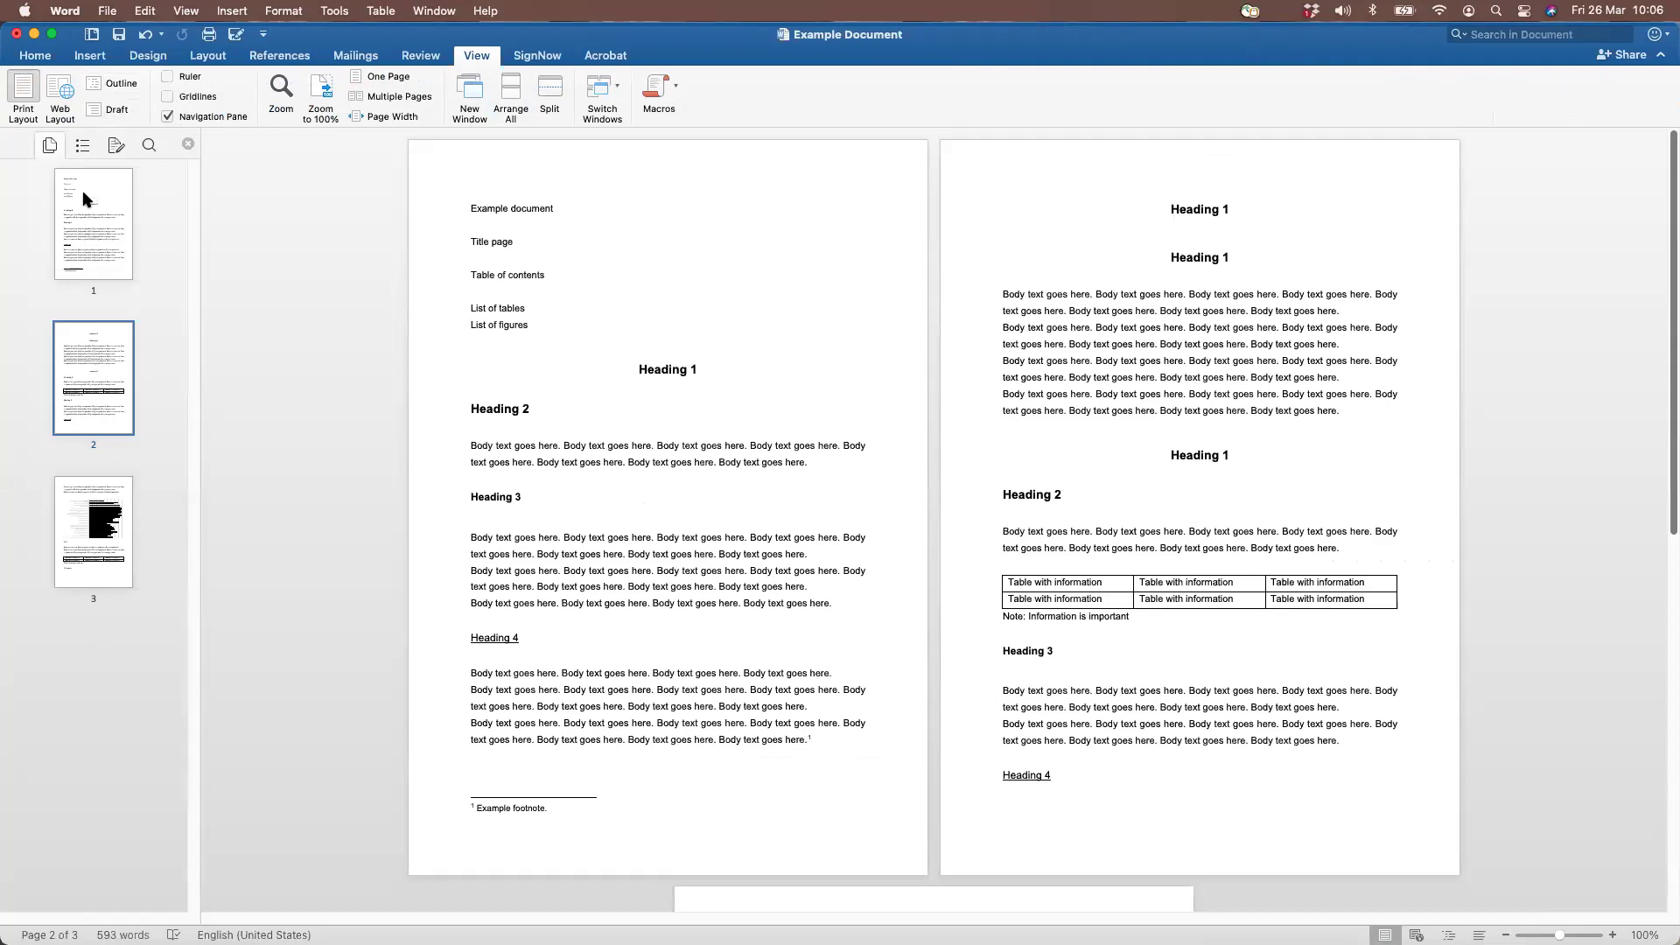
left_click(82, 146)
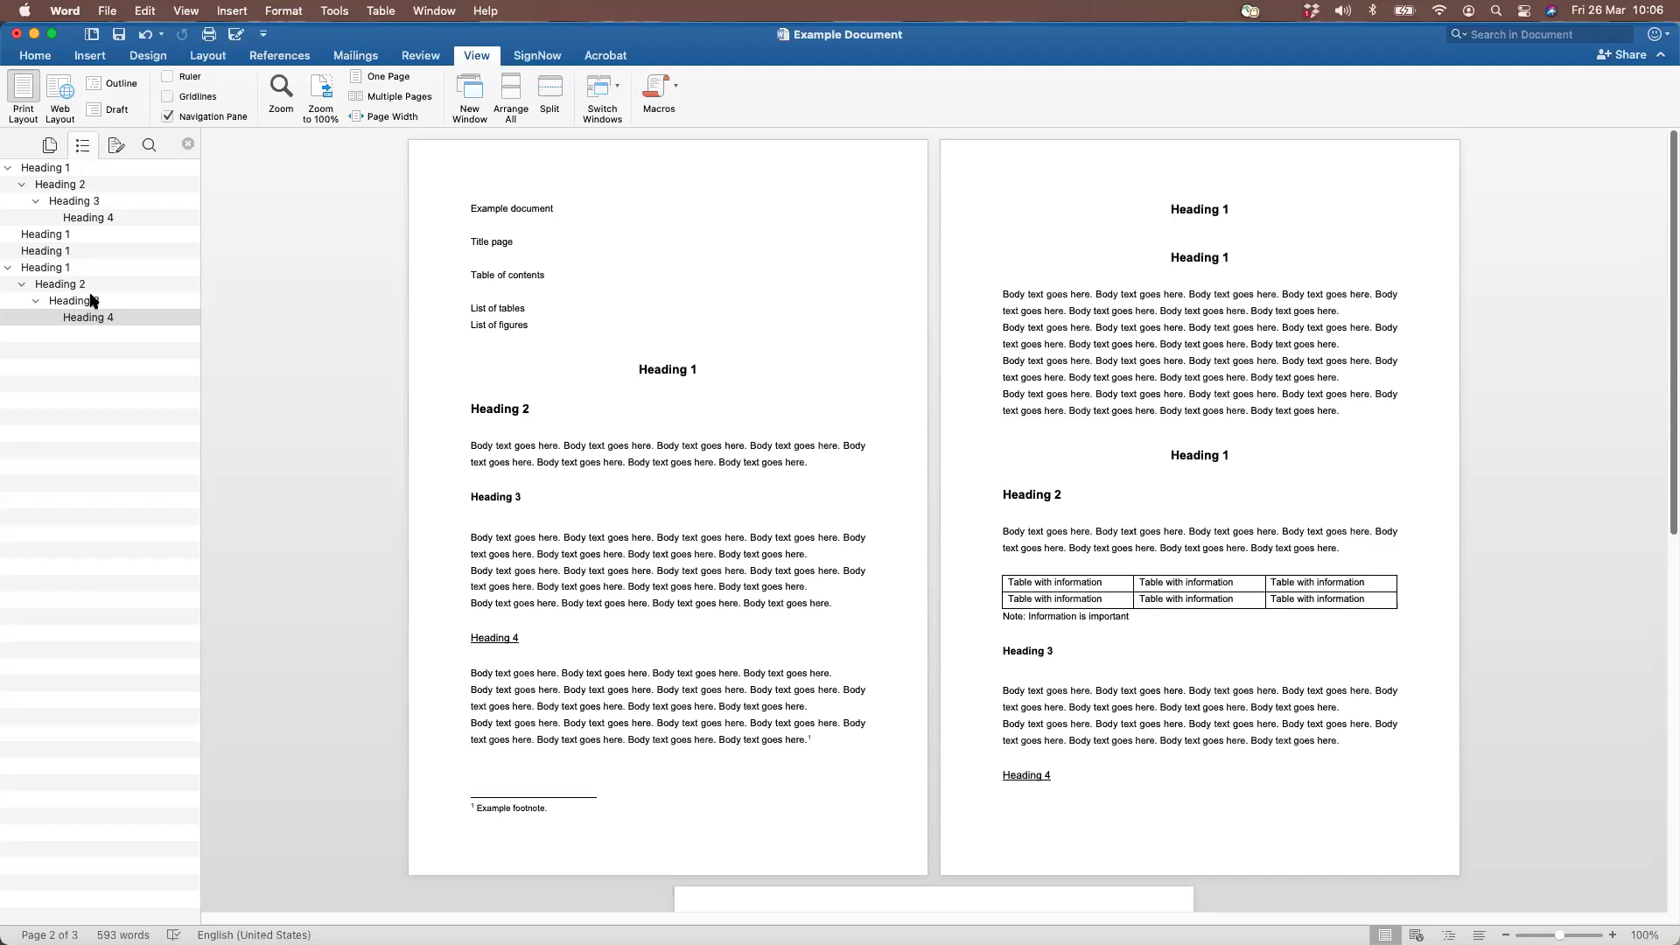
Jump between first- to fourth-level headings through the document map to check the heading structure, and close the Navigation Pane
left_click(49, 188)
left_click(48, 251)
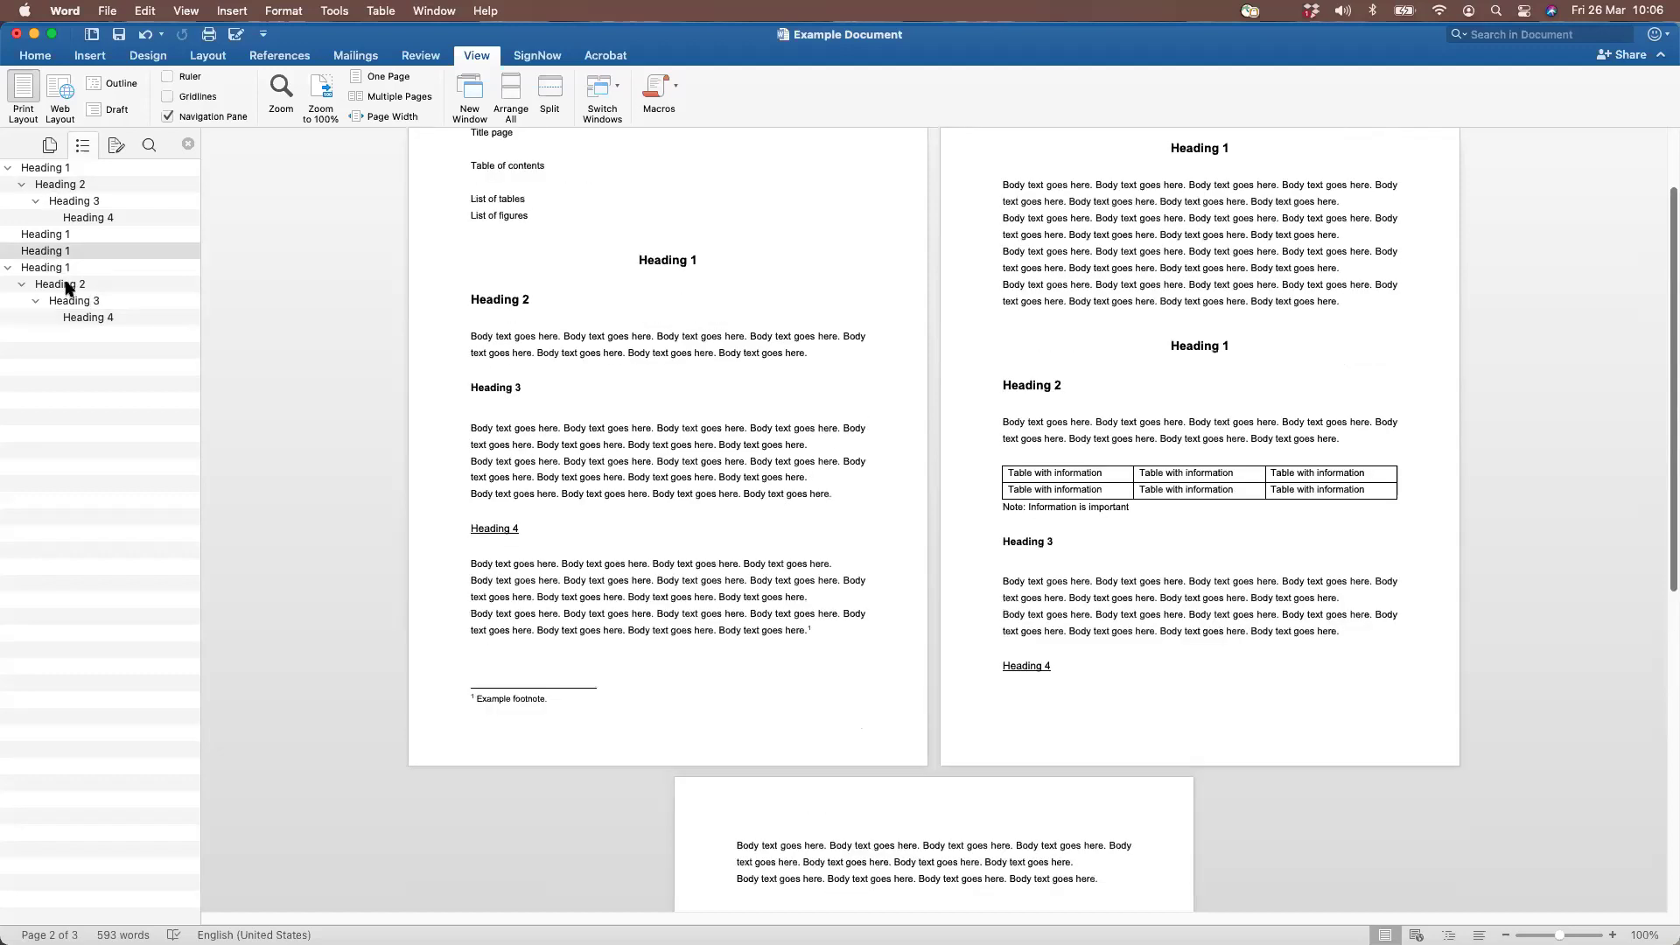
left_click(69, 285)
left_click(87, 317)
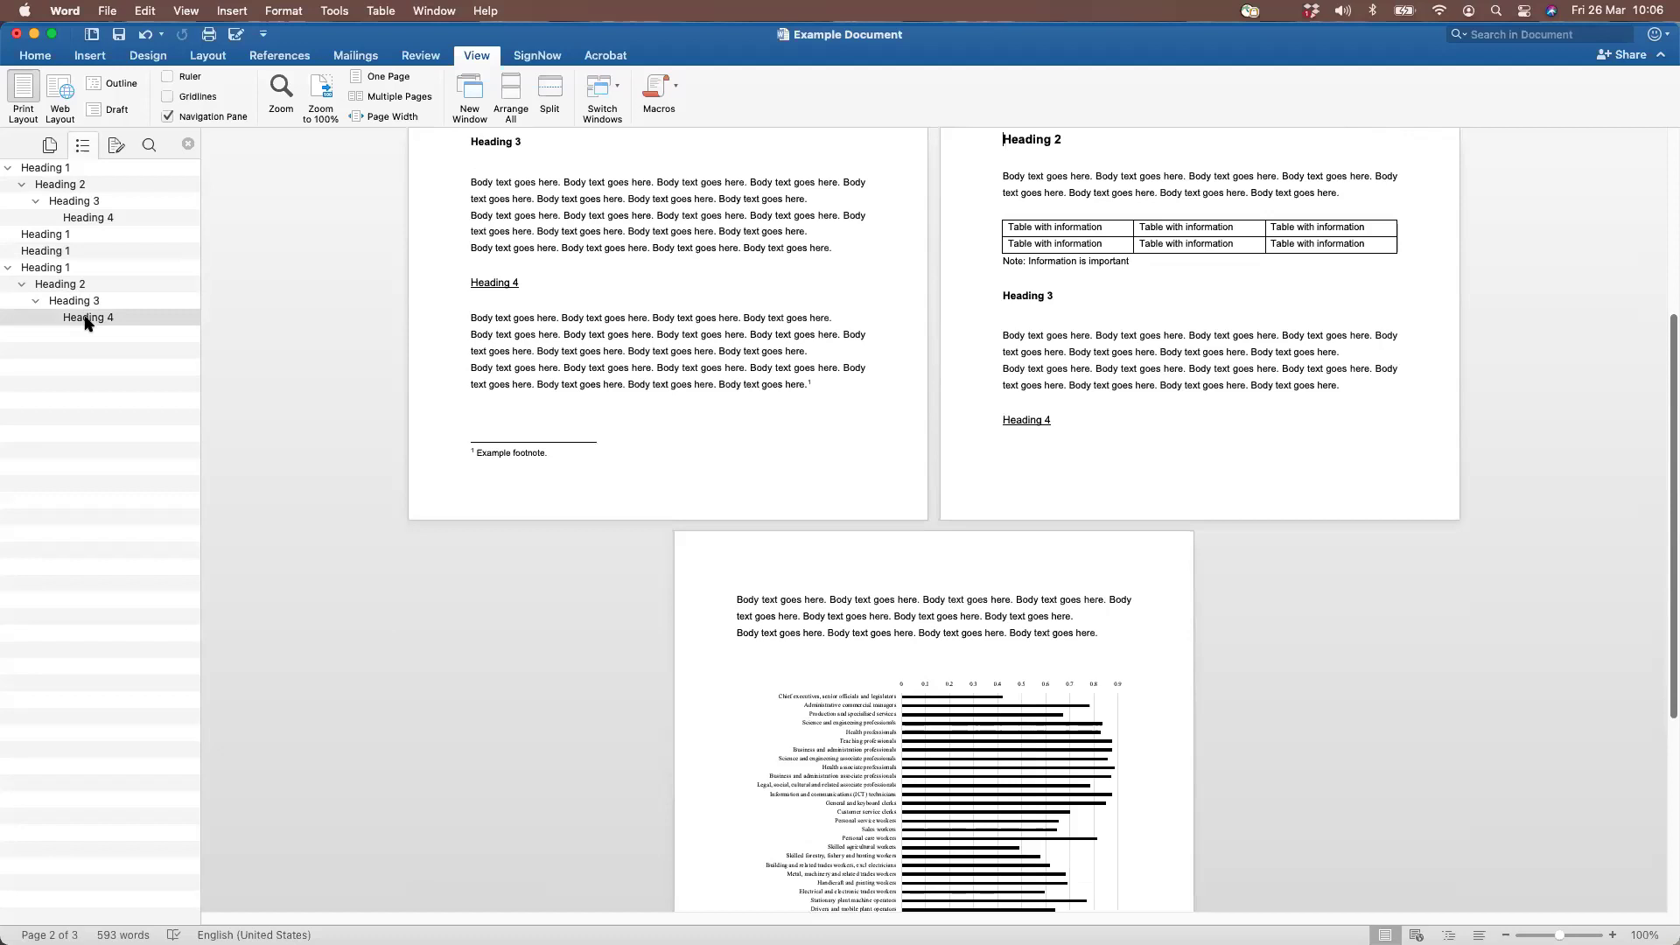
left_click(54, 253)
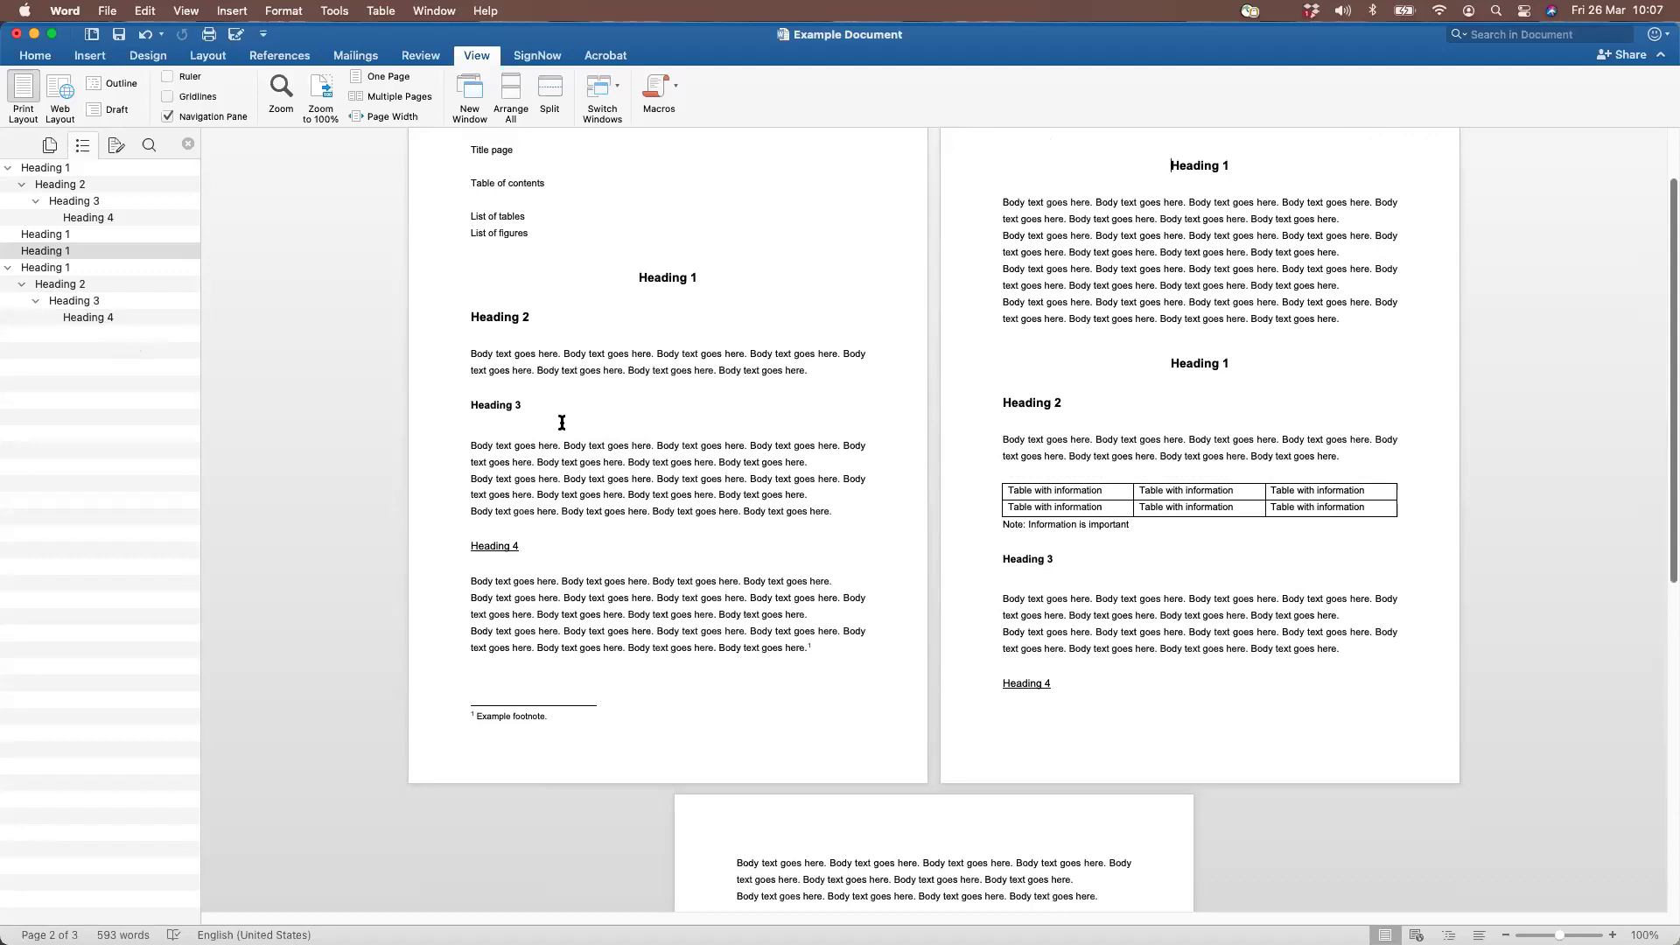
left_click(65, 236)
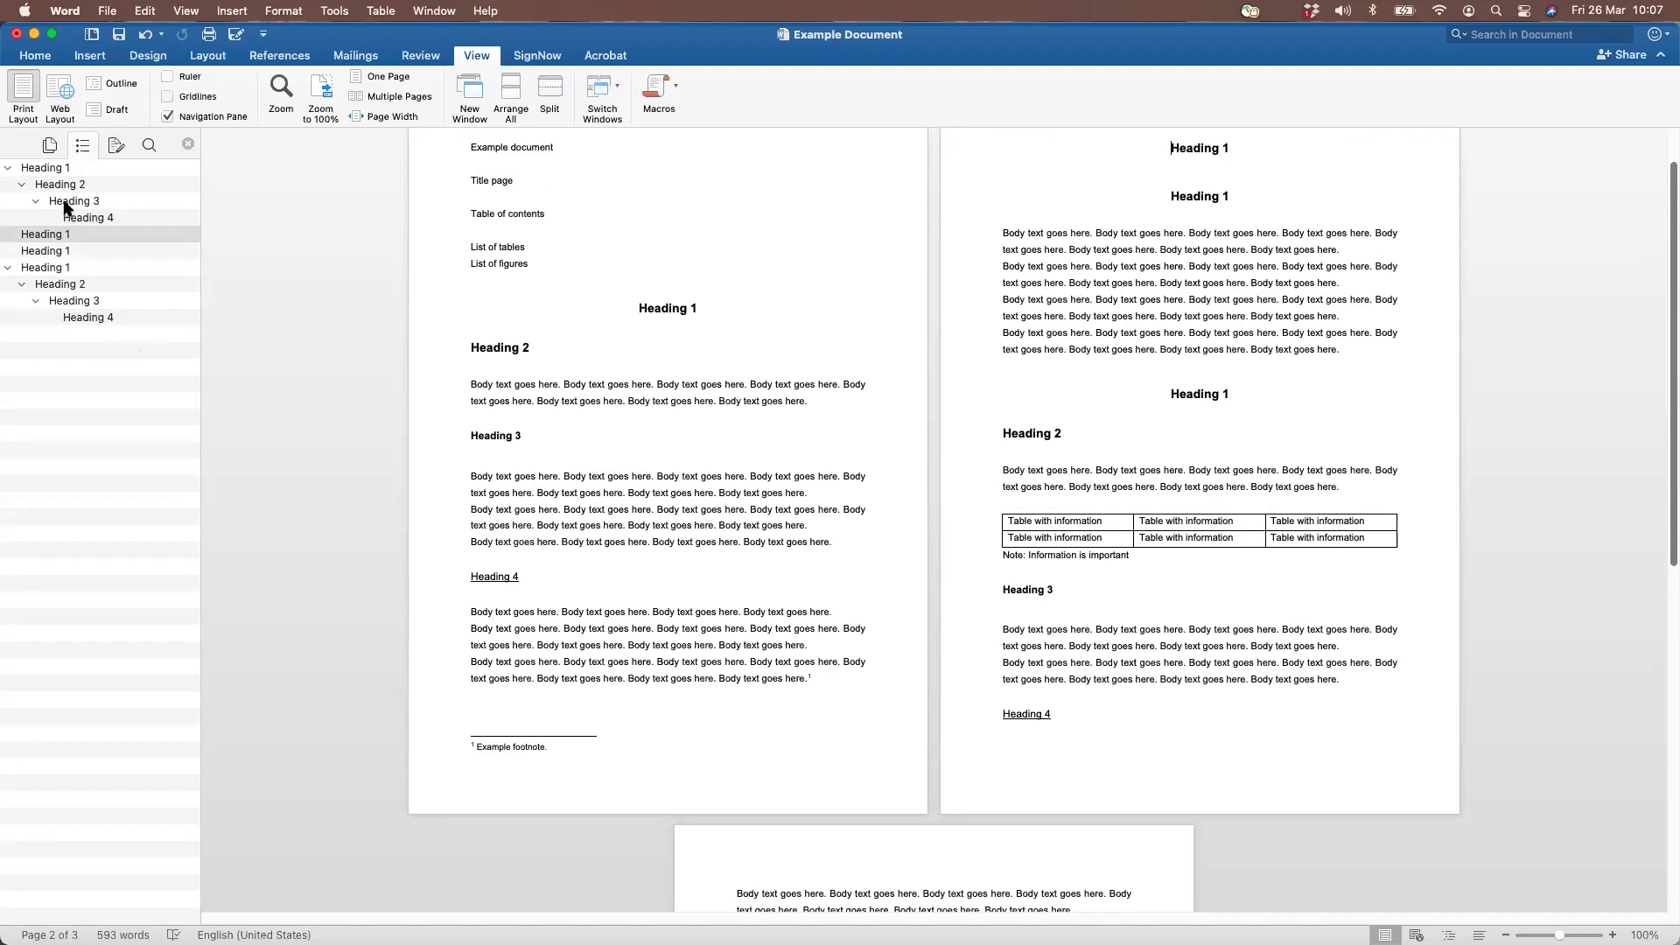
left_click(66, 206)
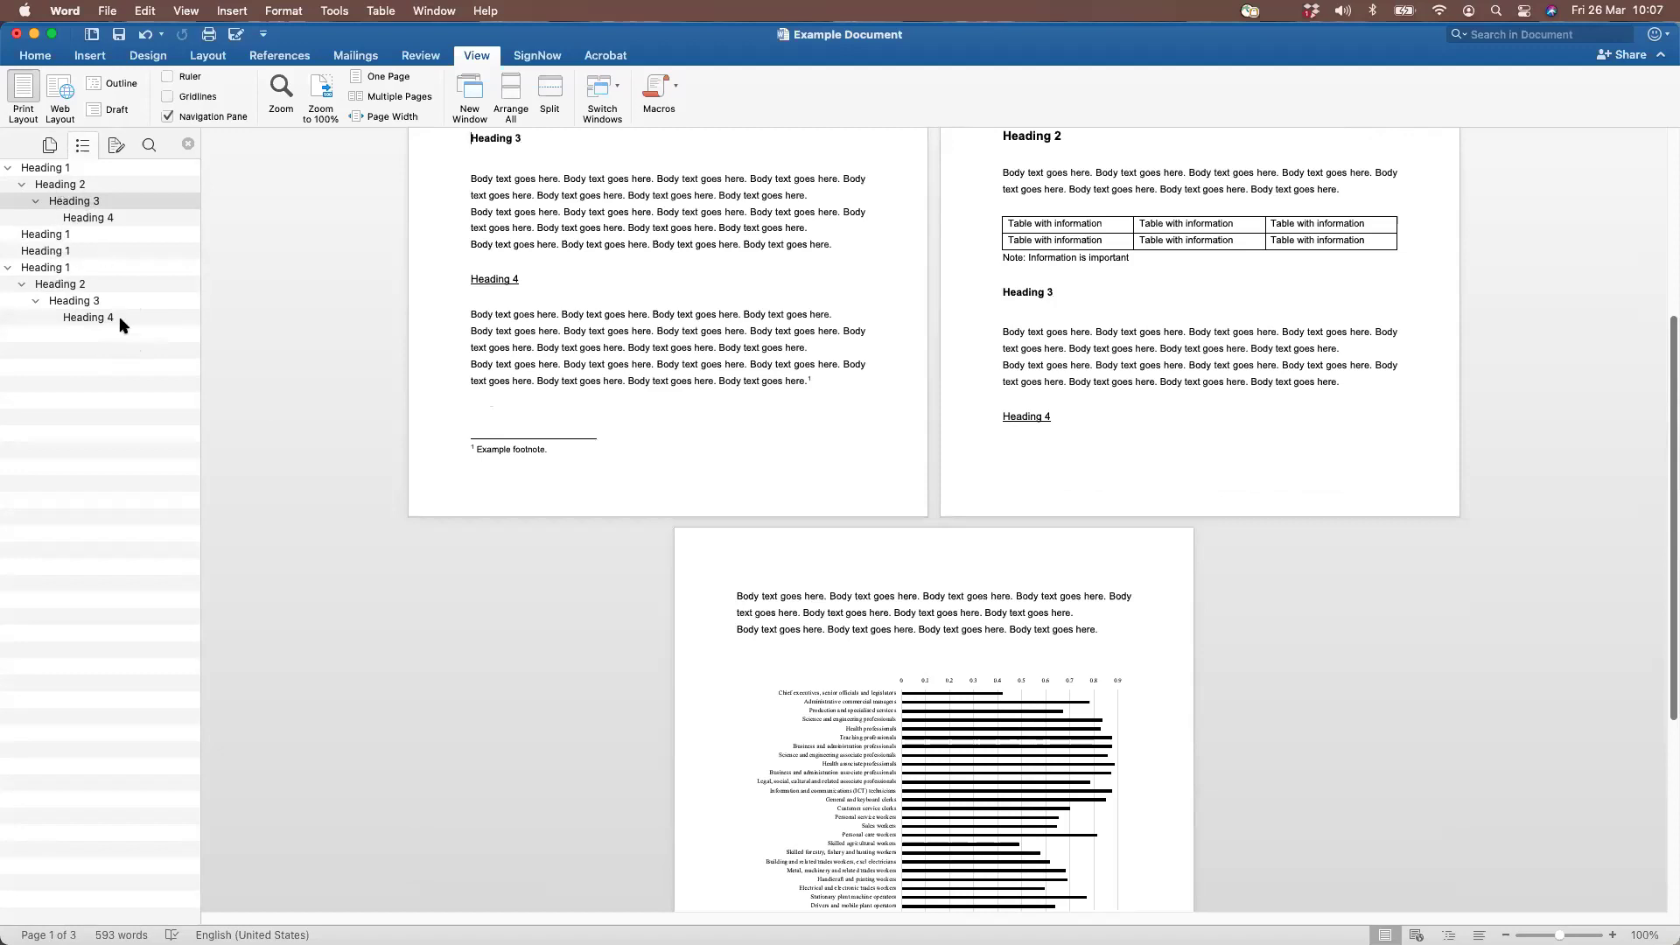
left_click(47, 238)
left_click(50, 253)
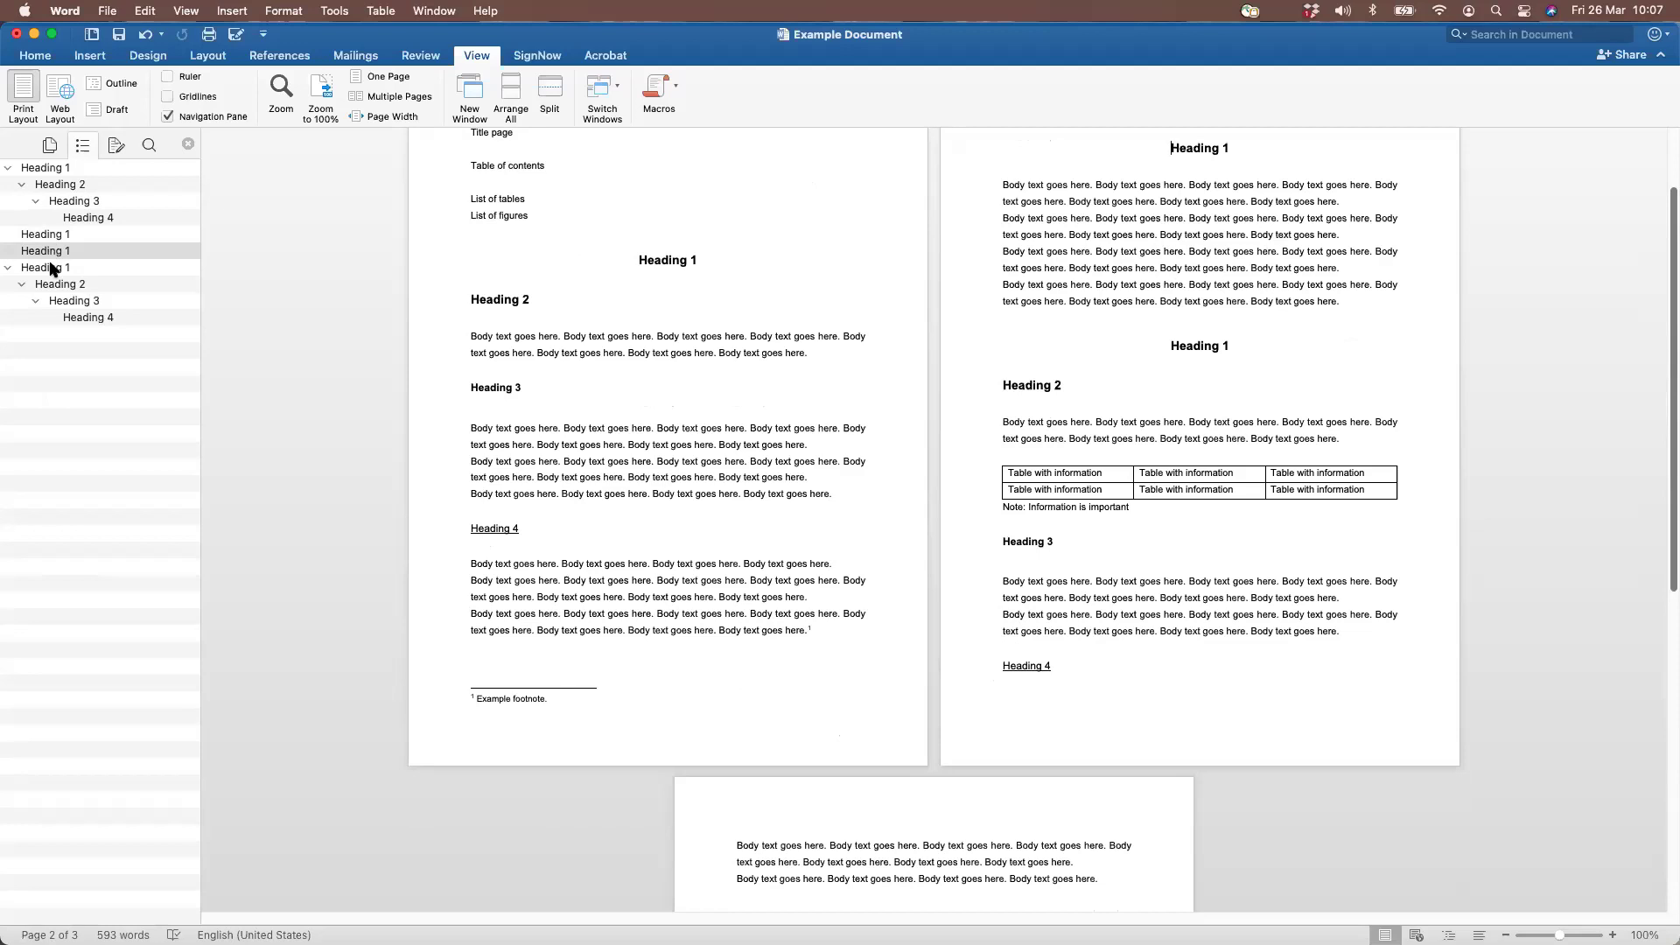
scroll(889, 451, "up", 3)
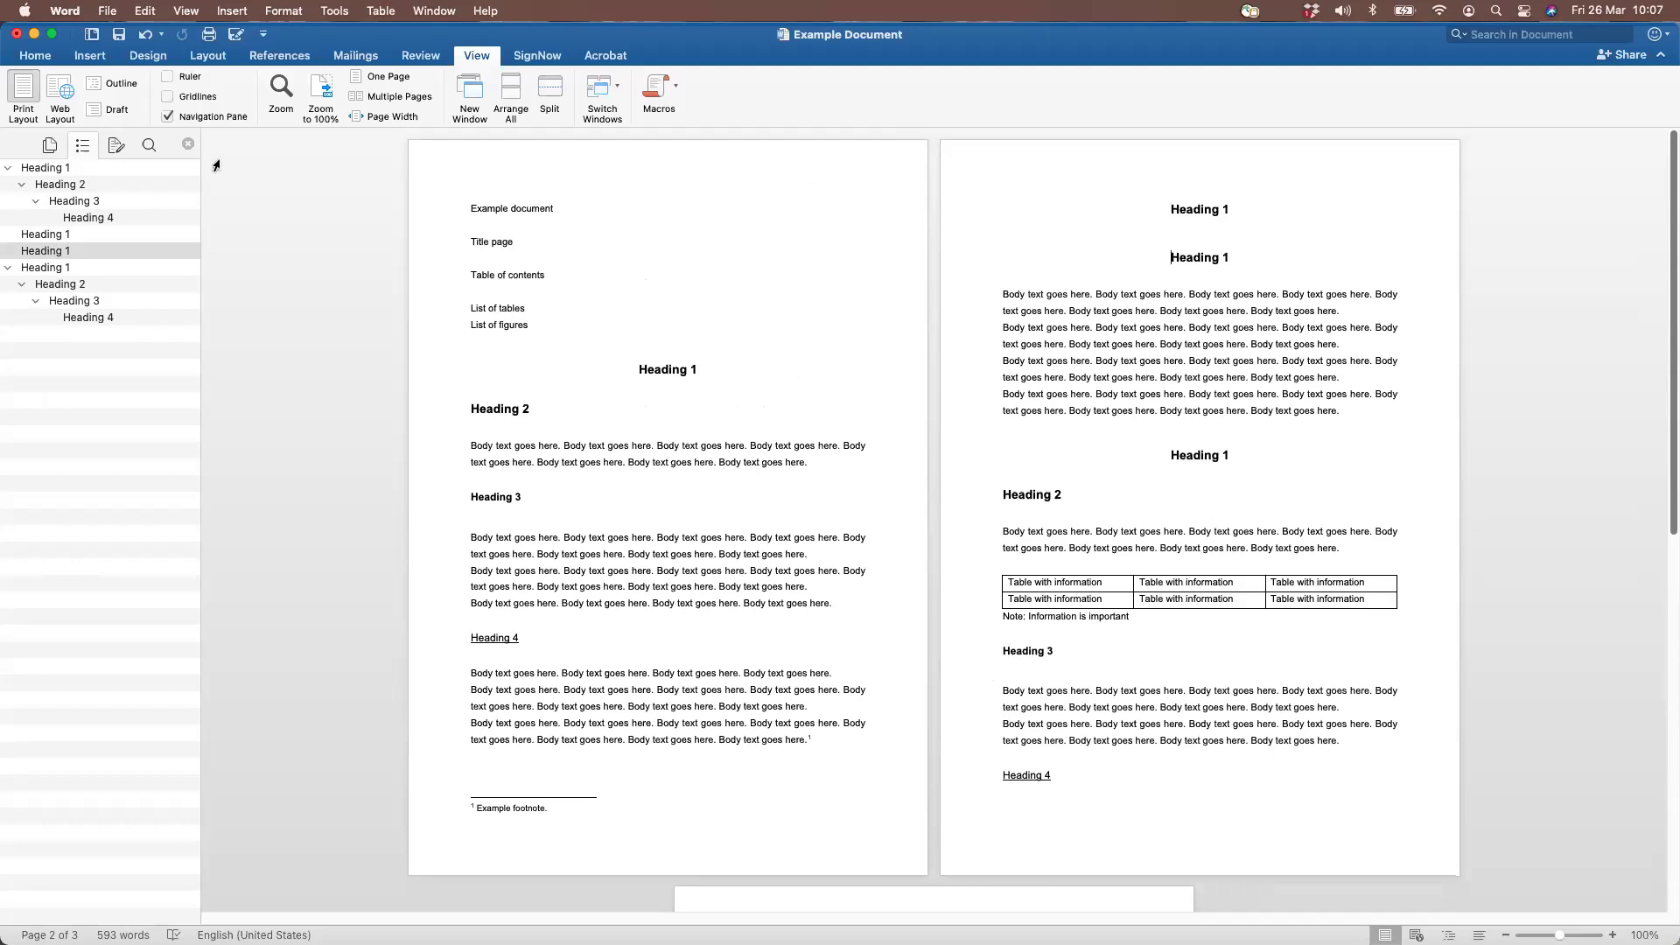
left_click(188, 143)
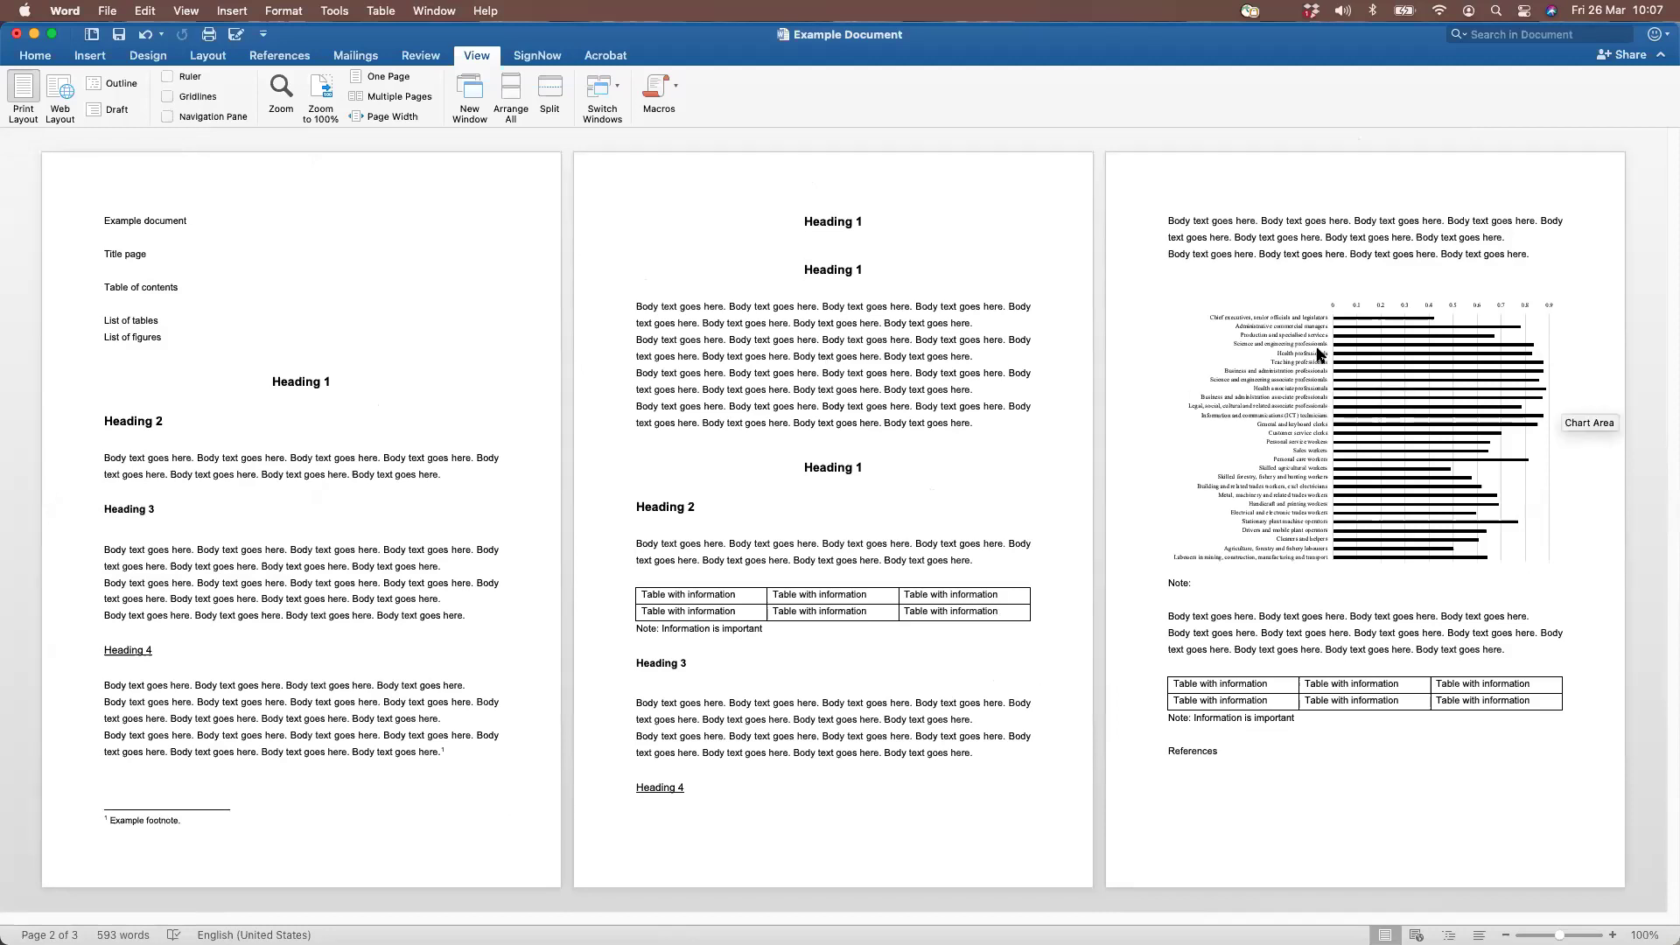
Show the nonprinting formatting marks and zoom in to 220% on the second page's headings and body text
left_click(36, 56)
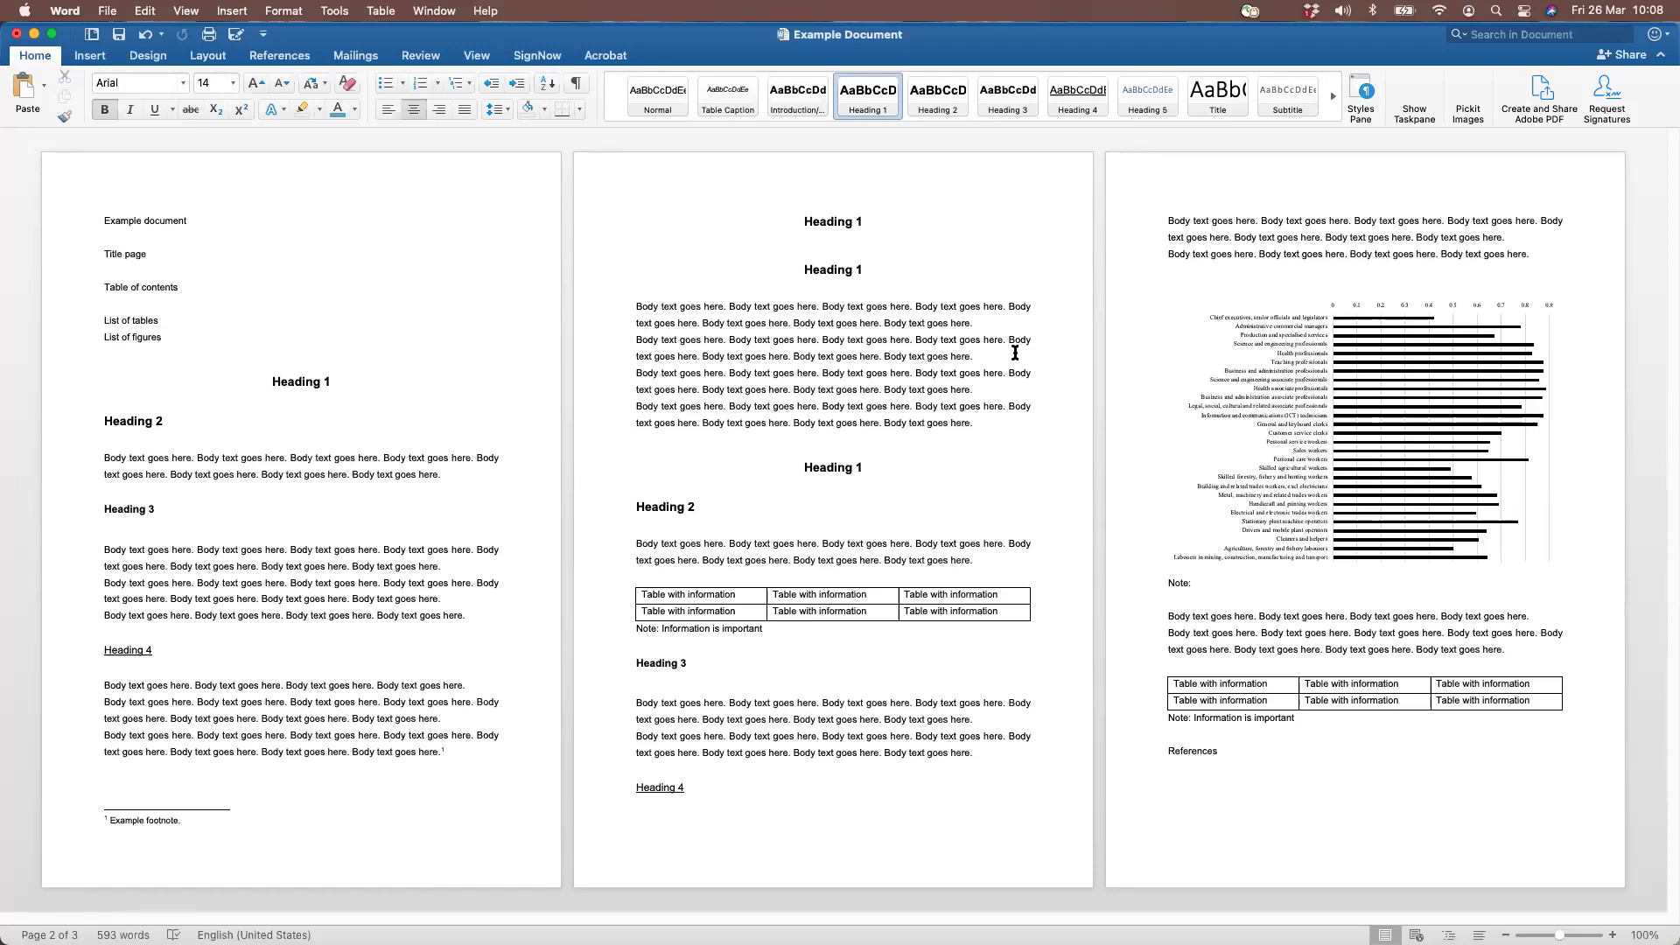
left_click(577, 85)
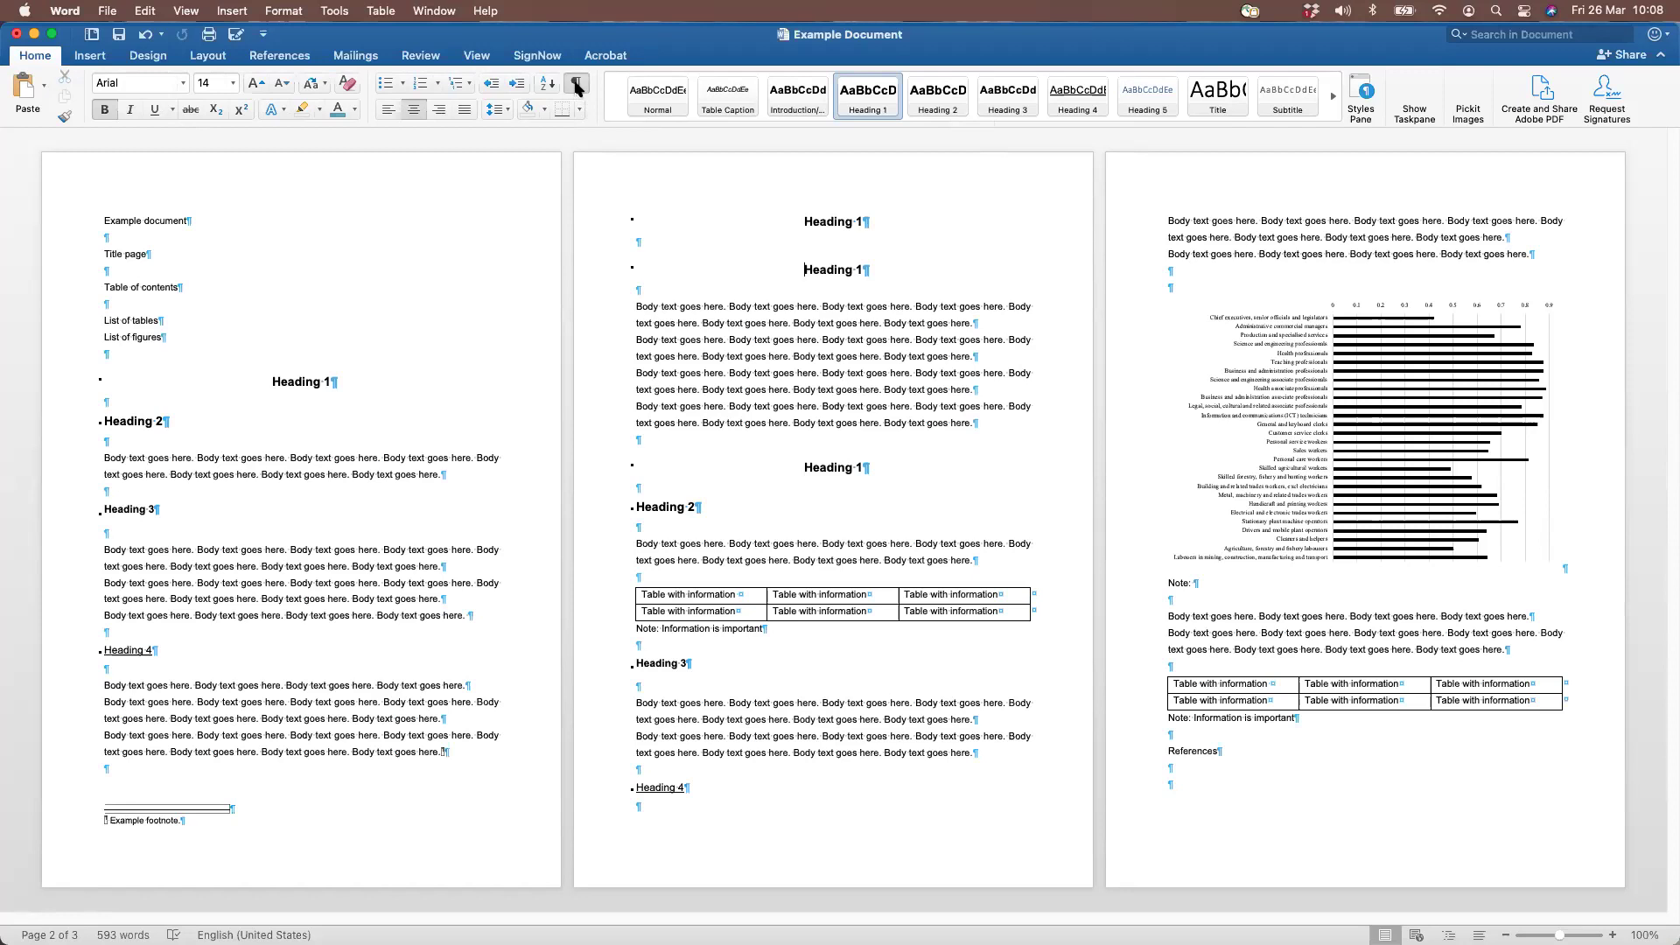
scroll(488, 317, "up", 5)
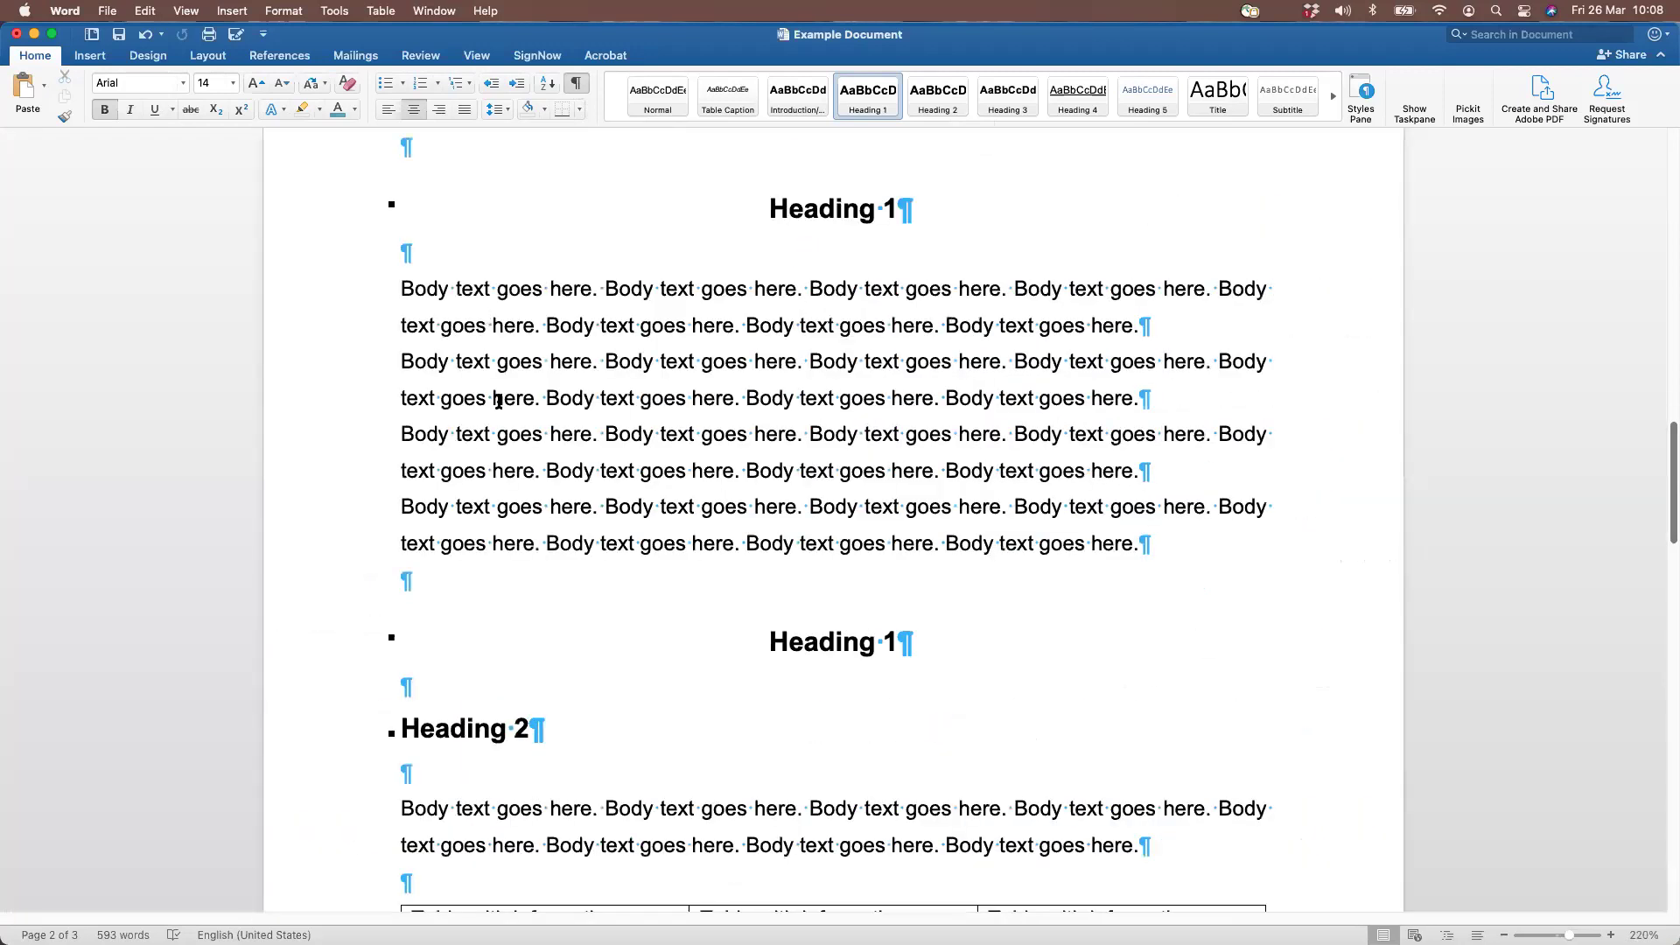
Merge the four body text paragraphs under the second Heading 1 on page two into one by removing the paragraph breaks between them
scroll(499, 399, "up", 3)
scroll(499, 401, "up", 1)
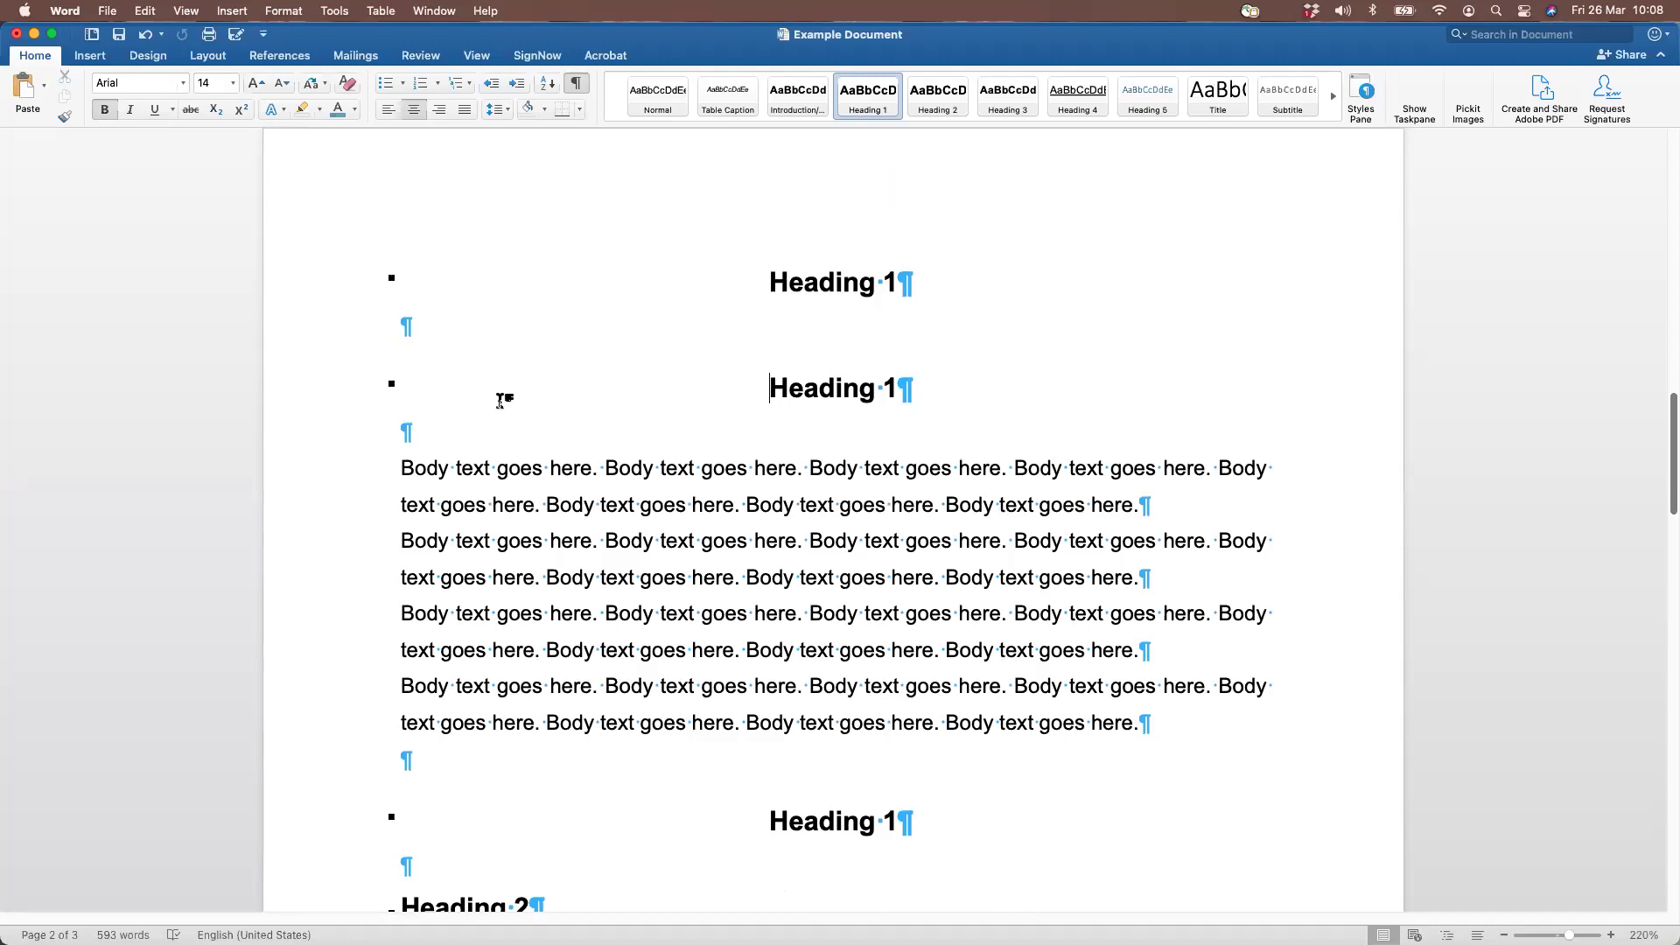
left_click(1156, 505)
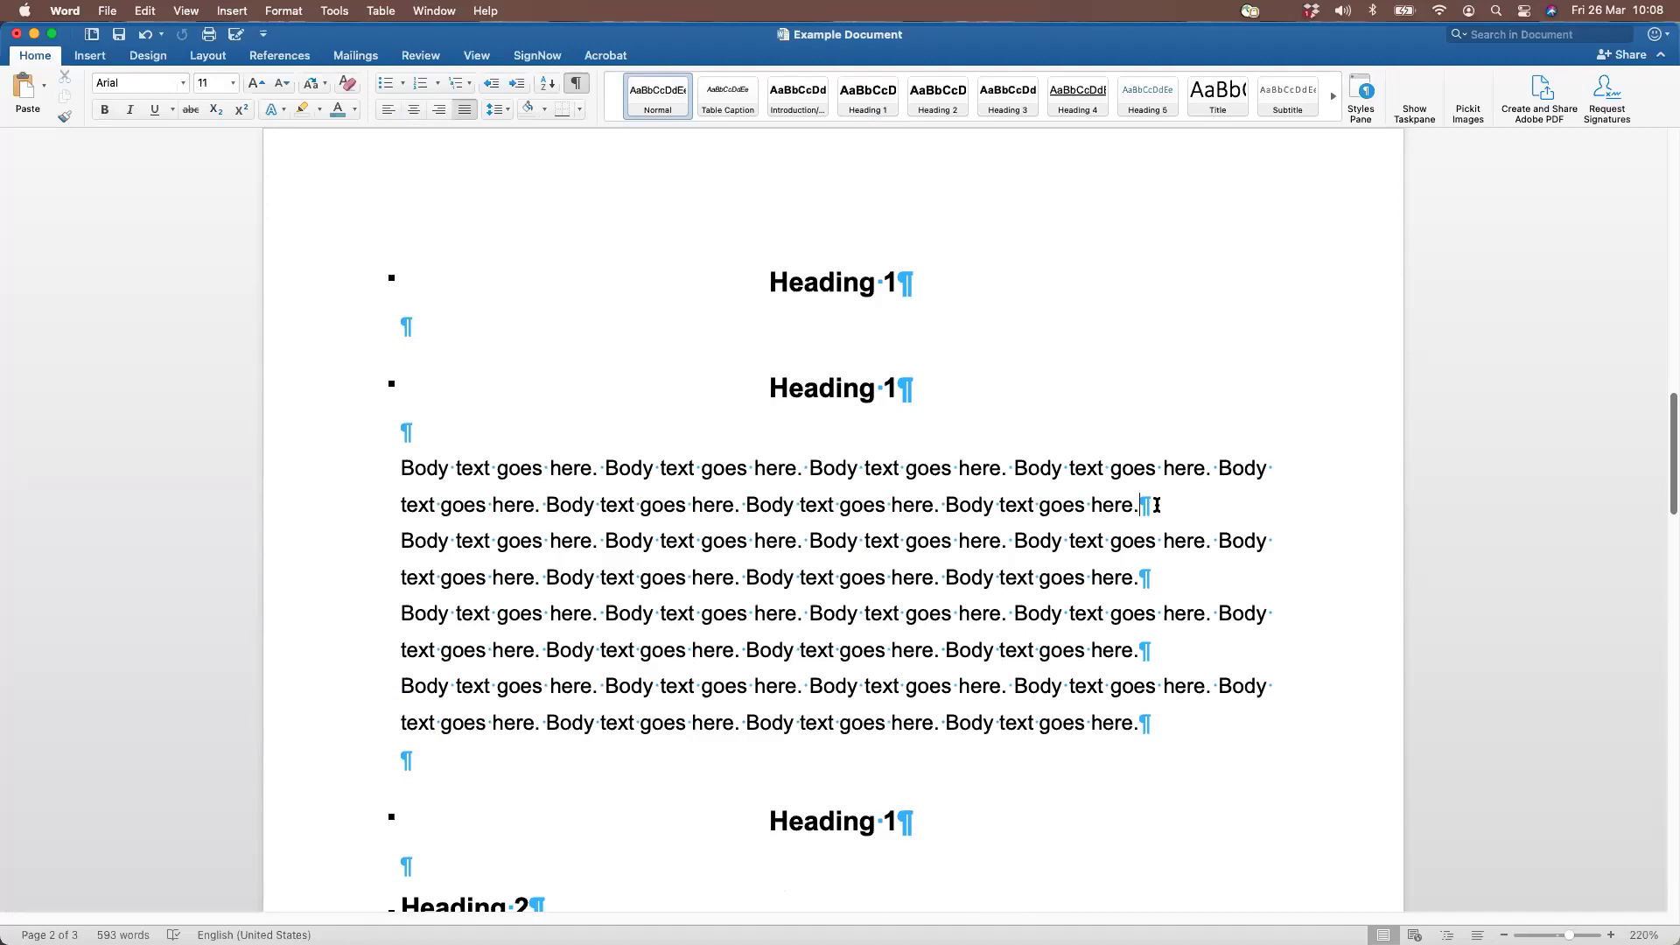
key("Delete")
key("Delete")
left_click(960, 682)
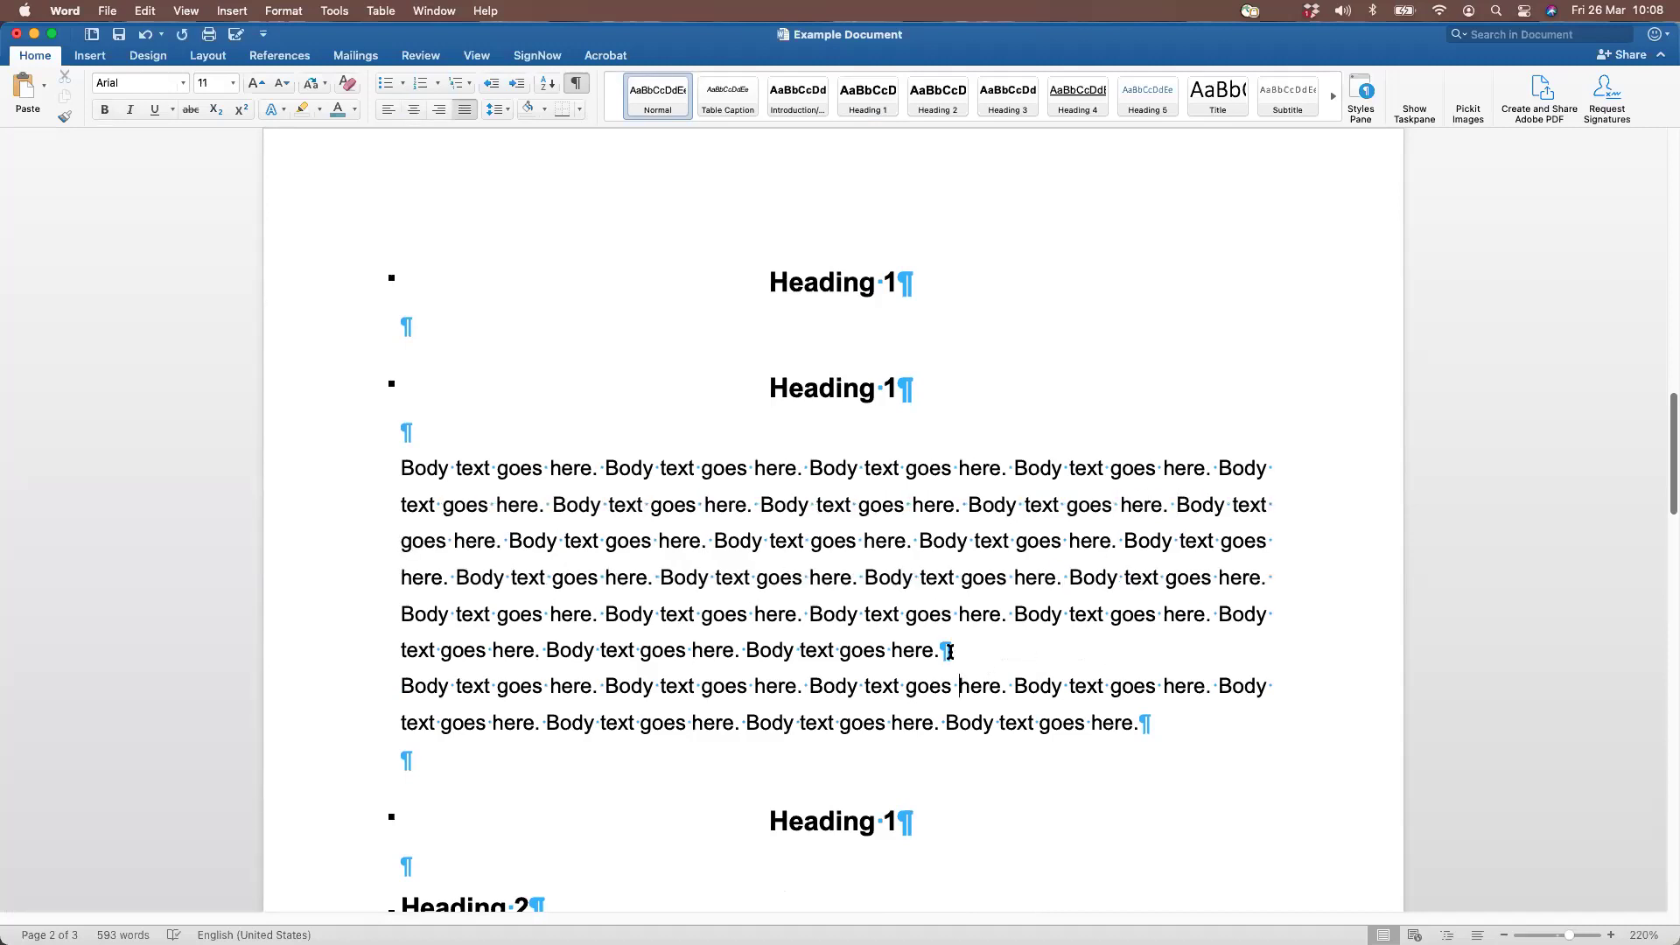
key("Delete")
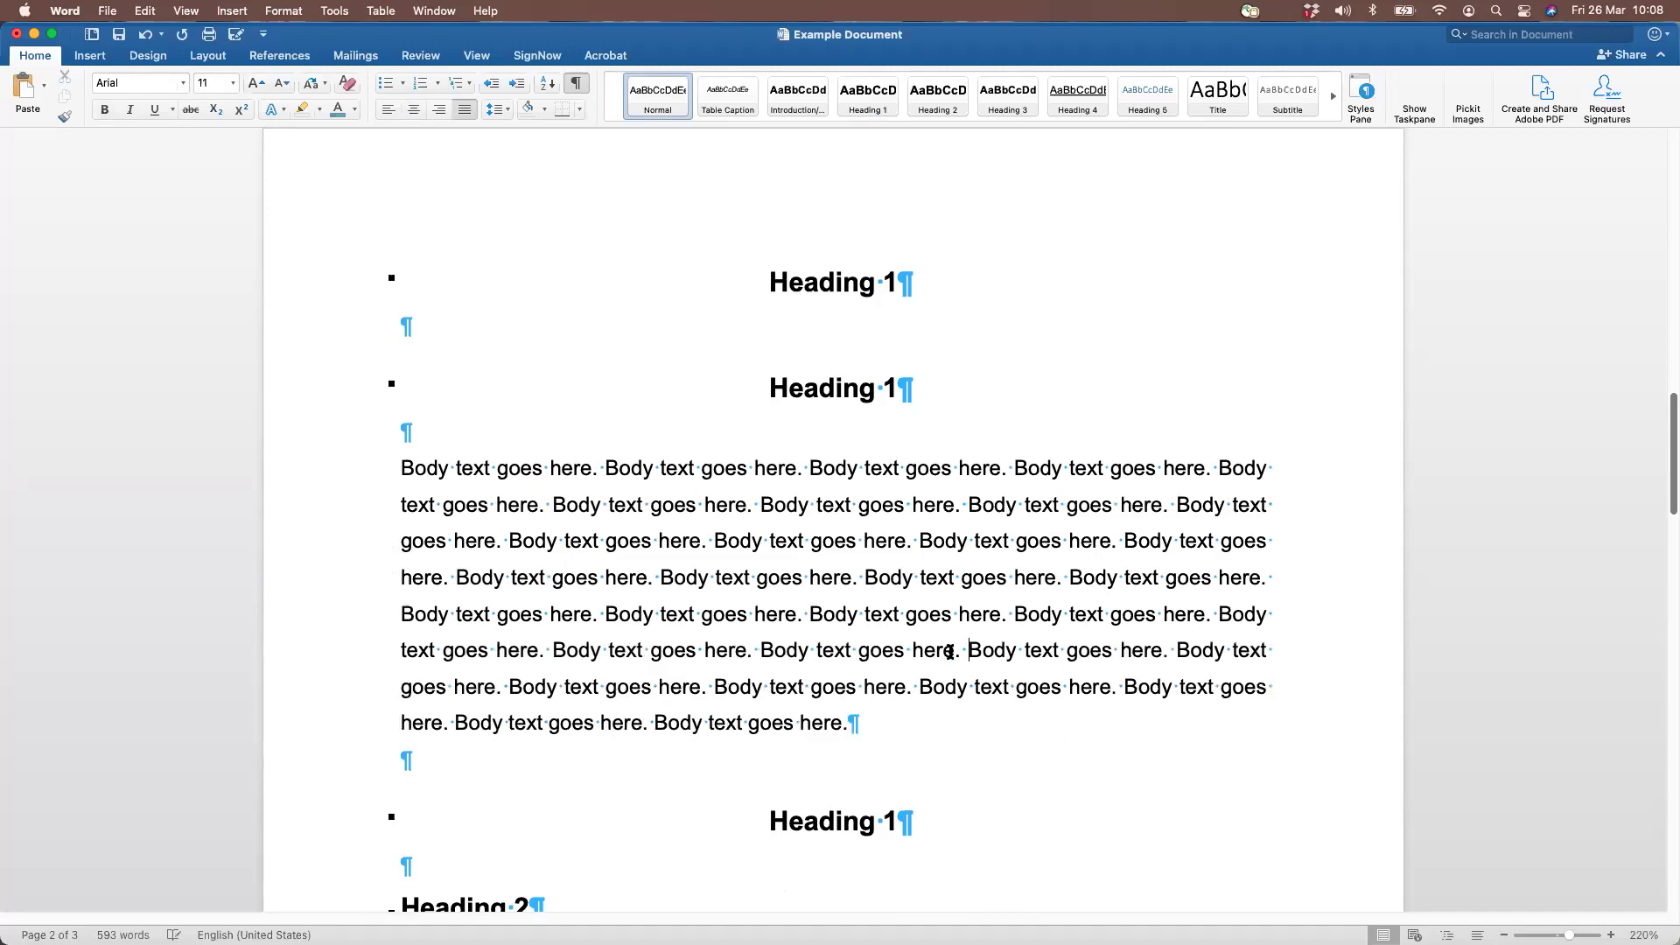
double_click(306, 602)
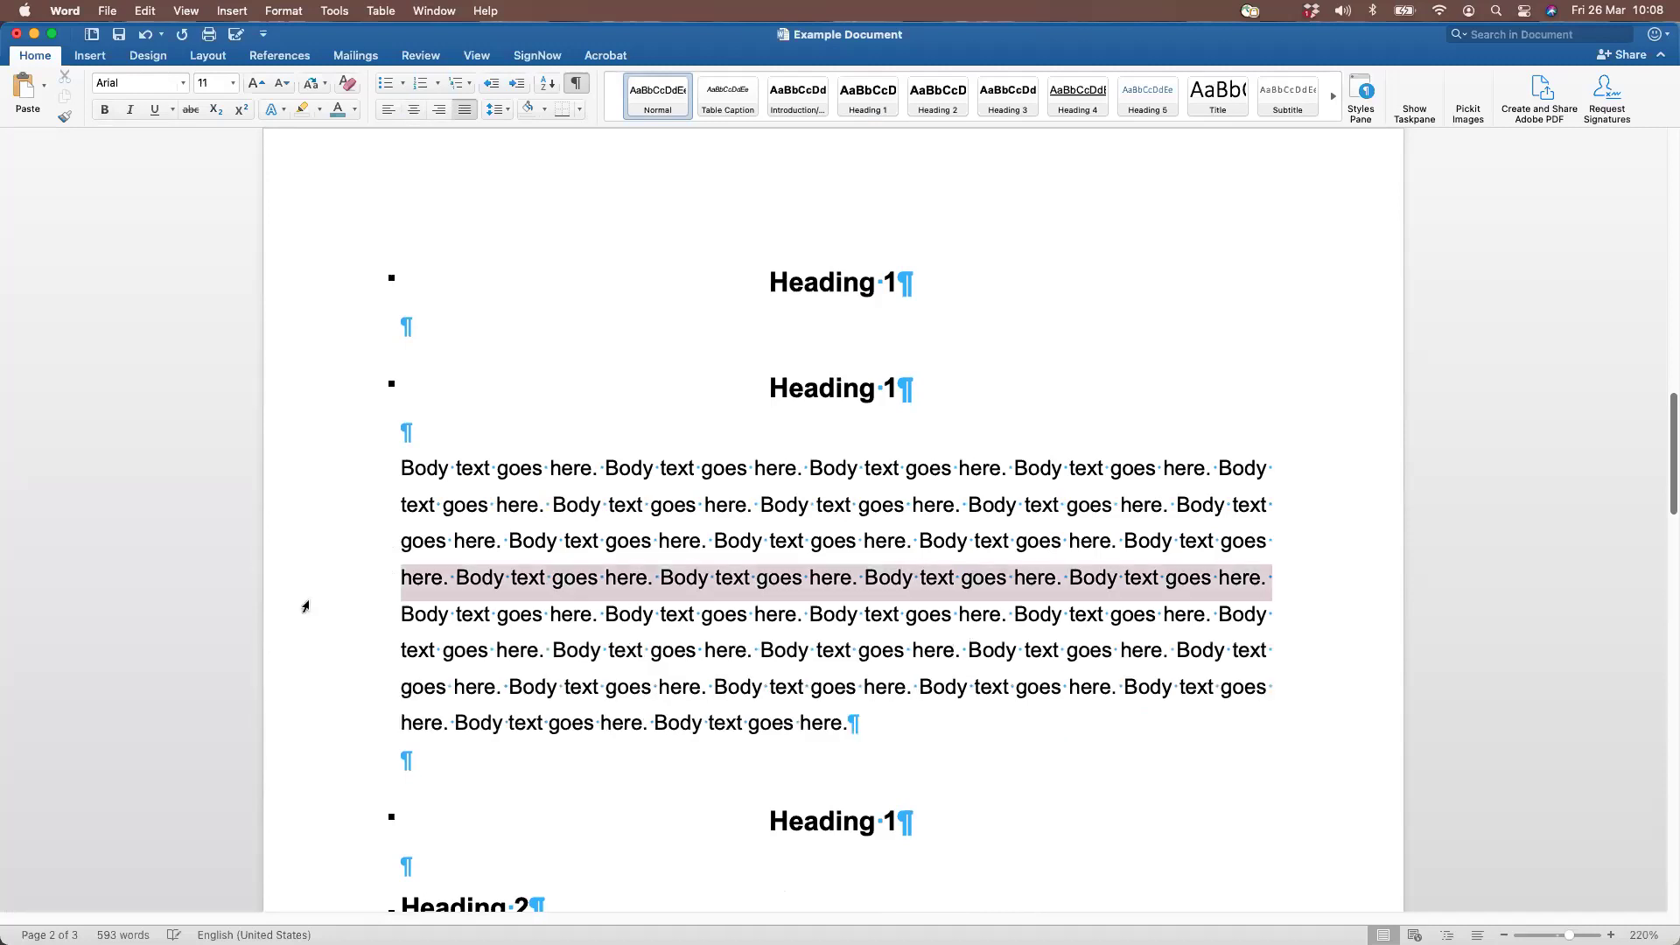
left_click(469, 537)
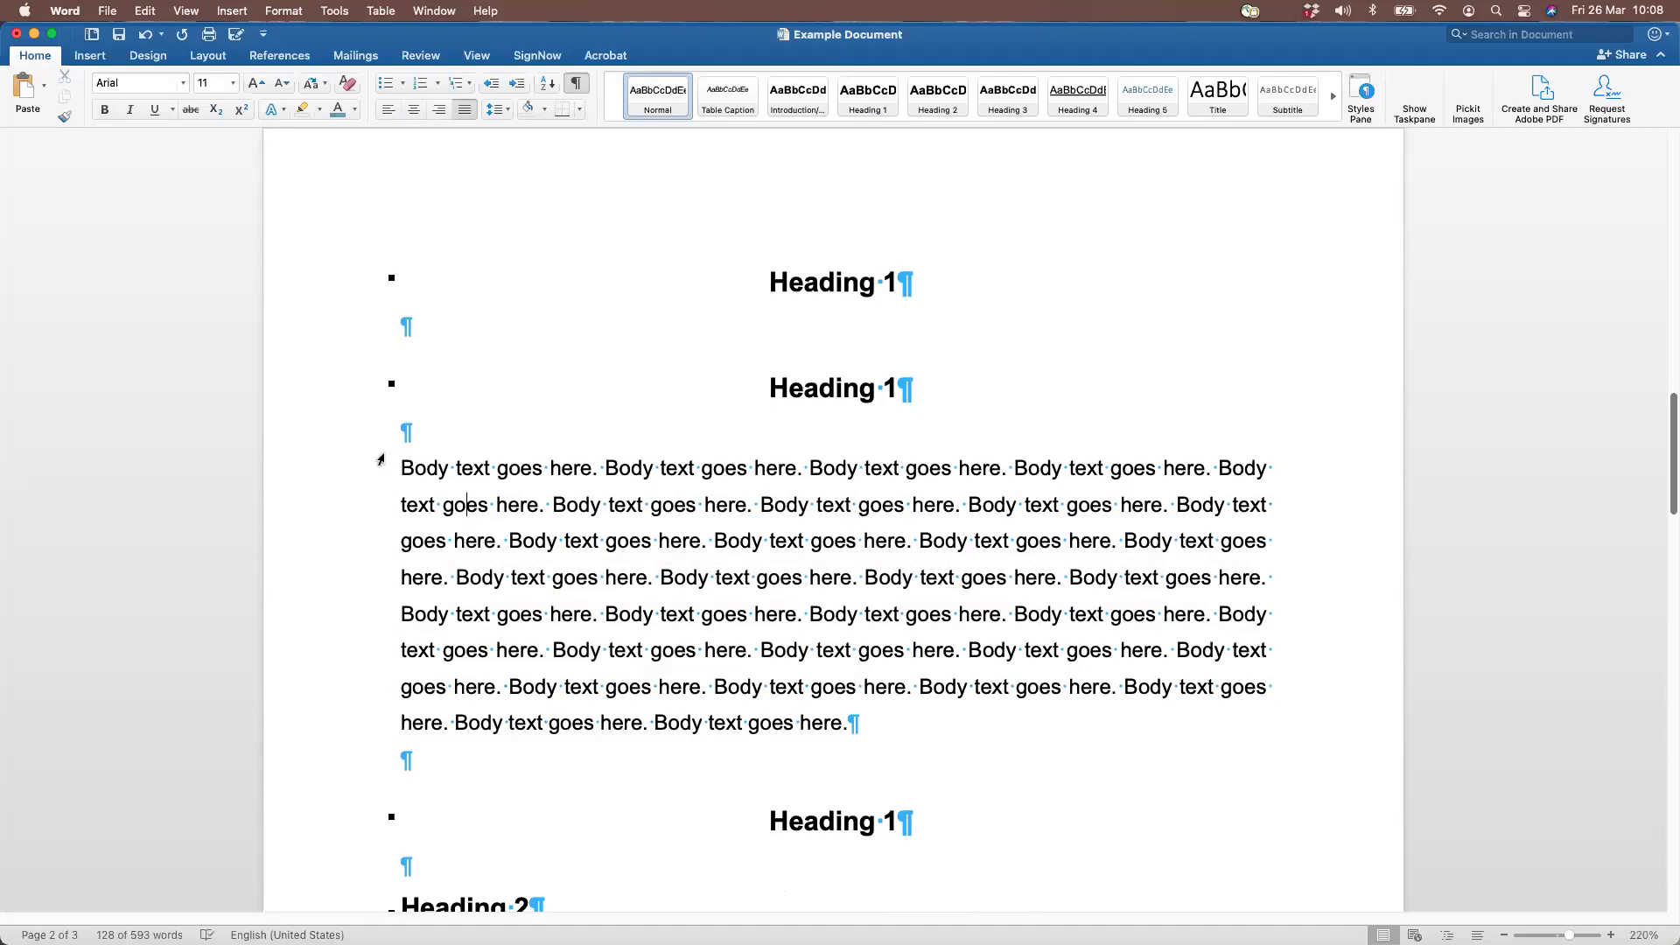
left_click(326, 398)
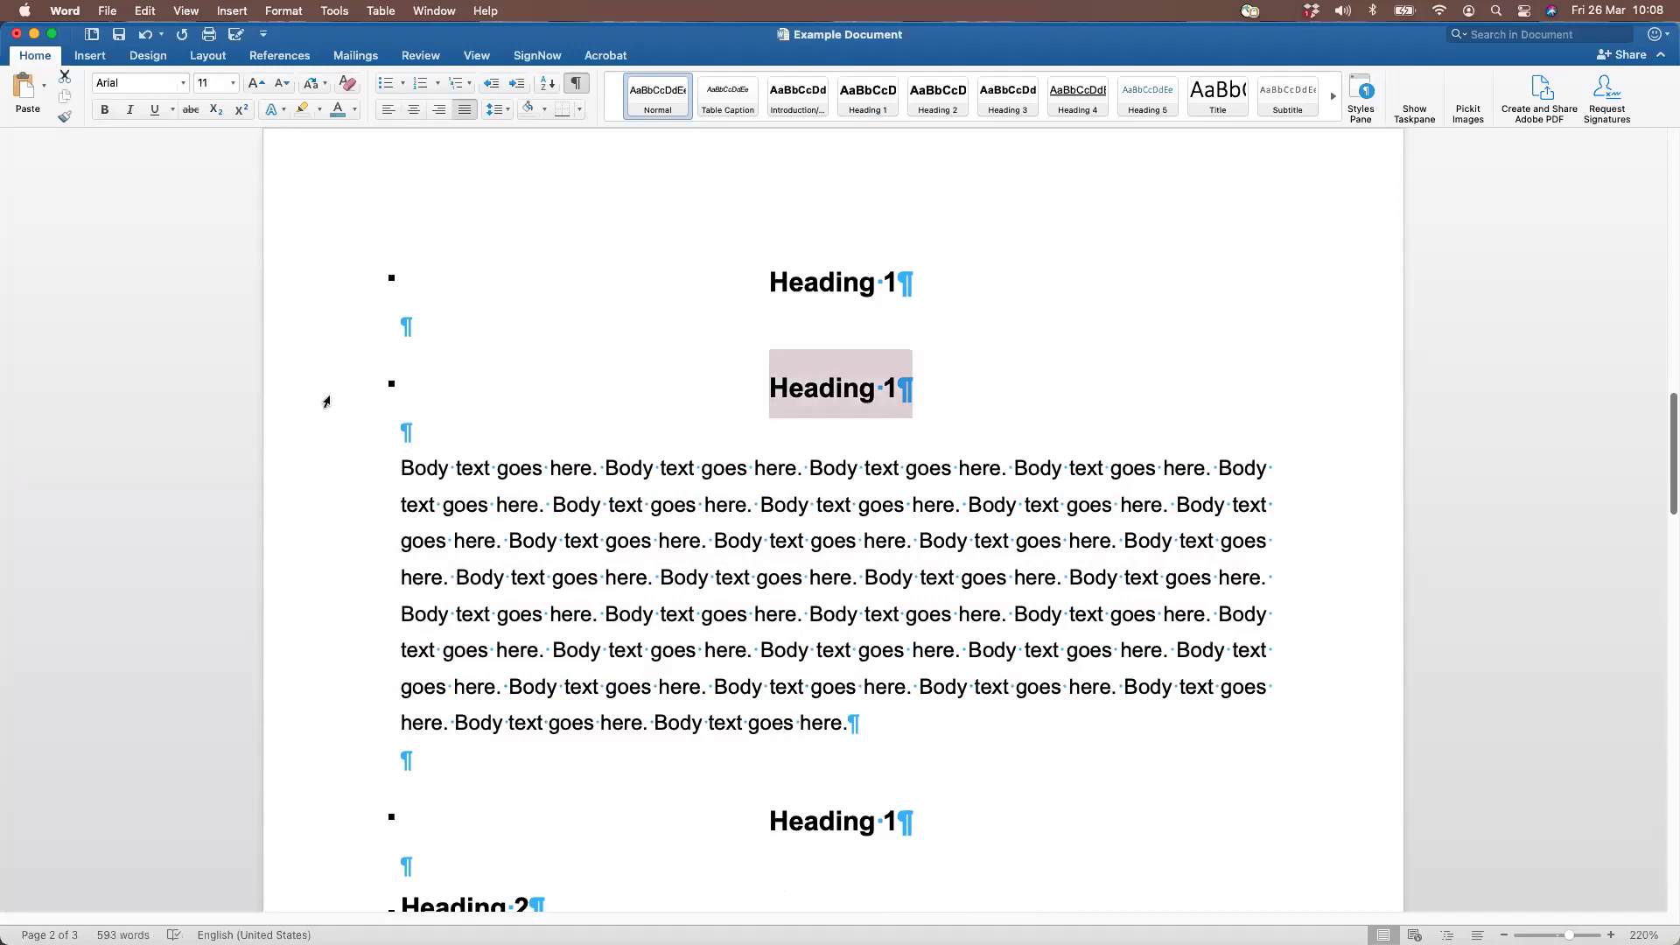
left_click(354, 480)
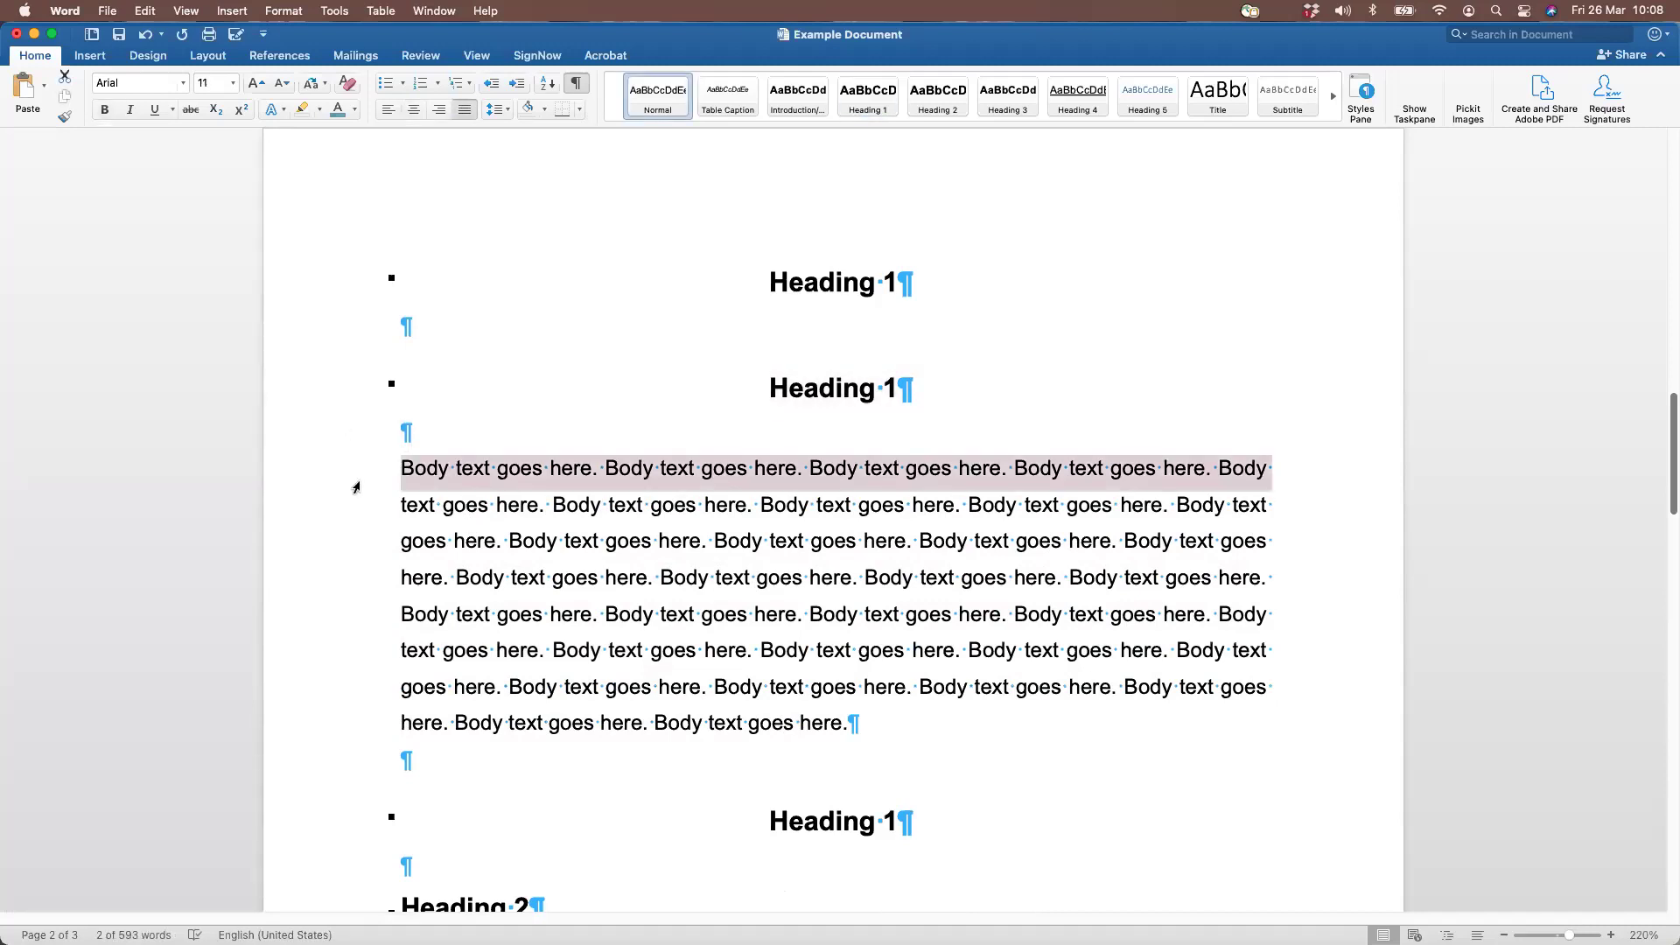
Insert an extra space between the words "Body" and "text" at the start of the merged paragraph
left_click(454, 473)
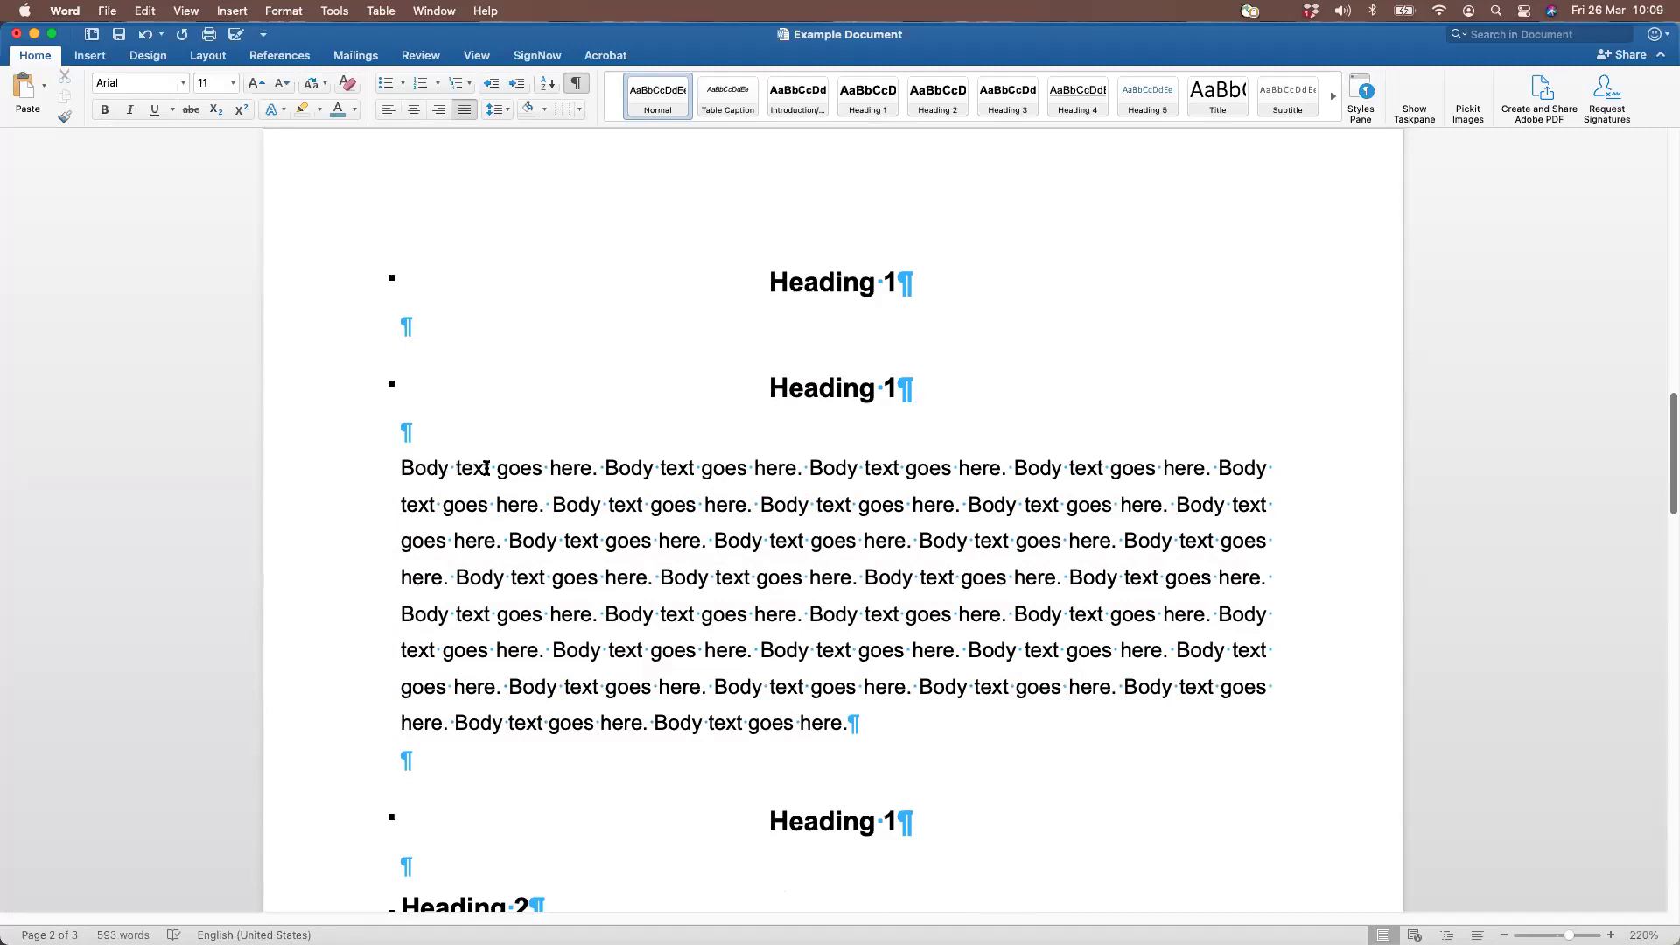
left_click_drag(487, 468, 424, 470)
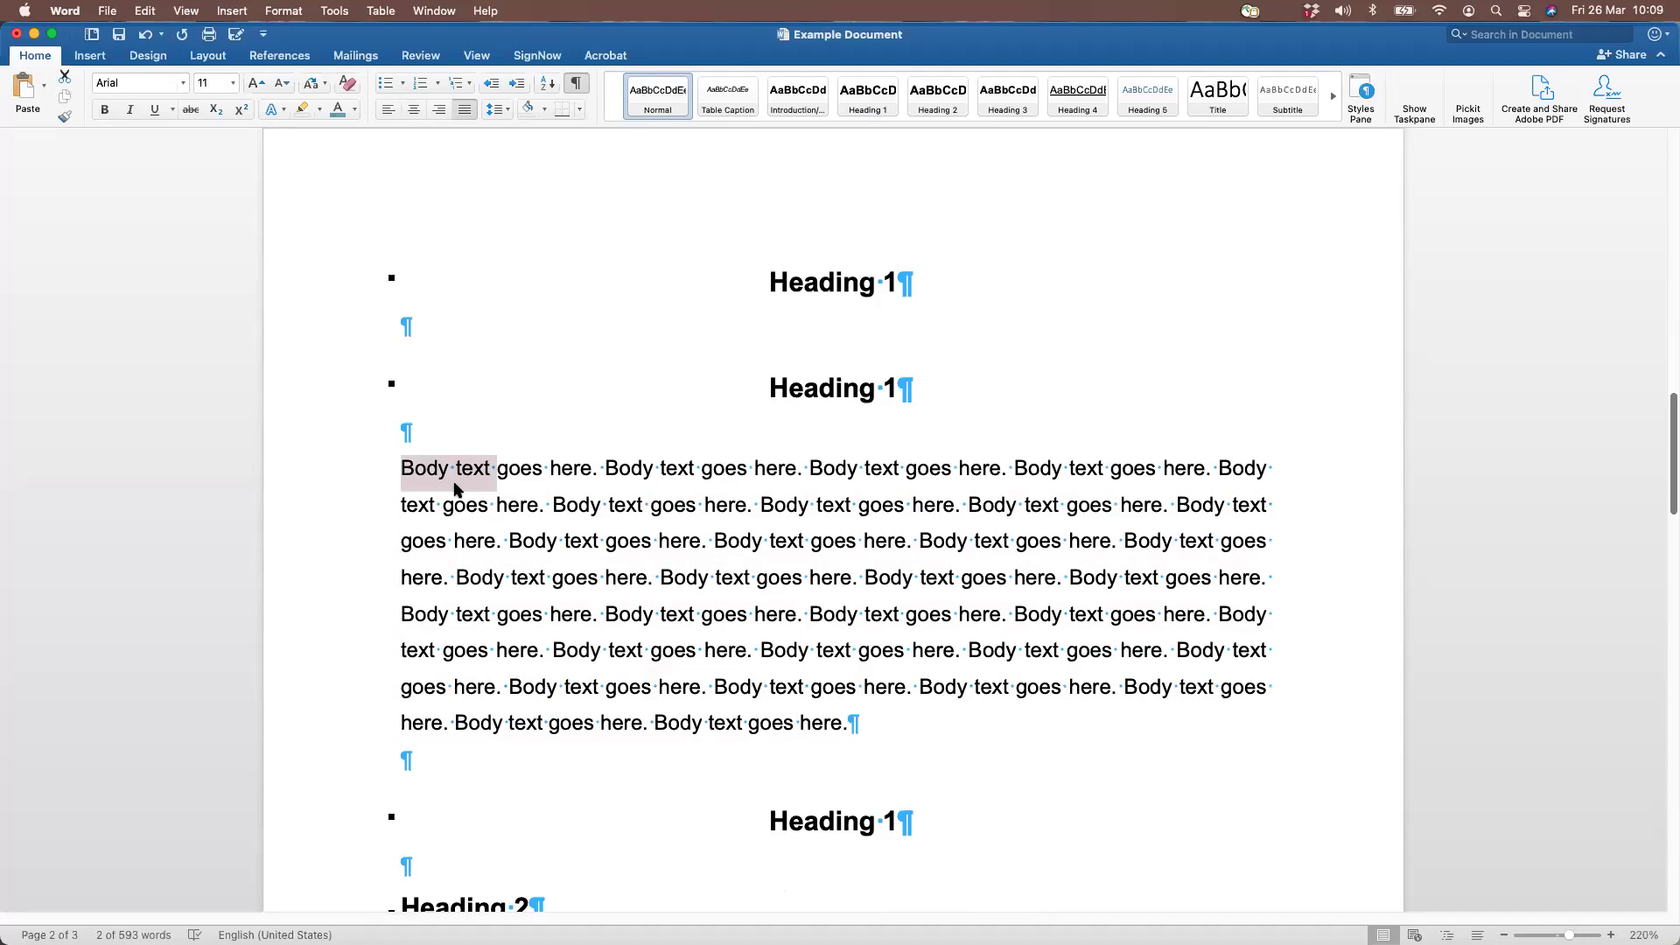
left_click(454, 488)
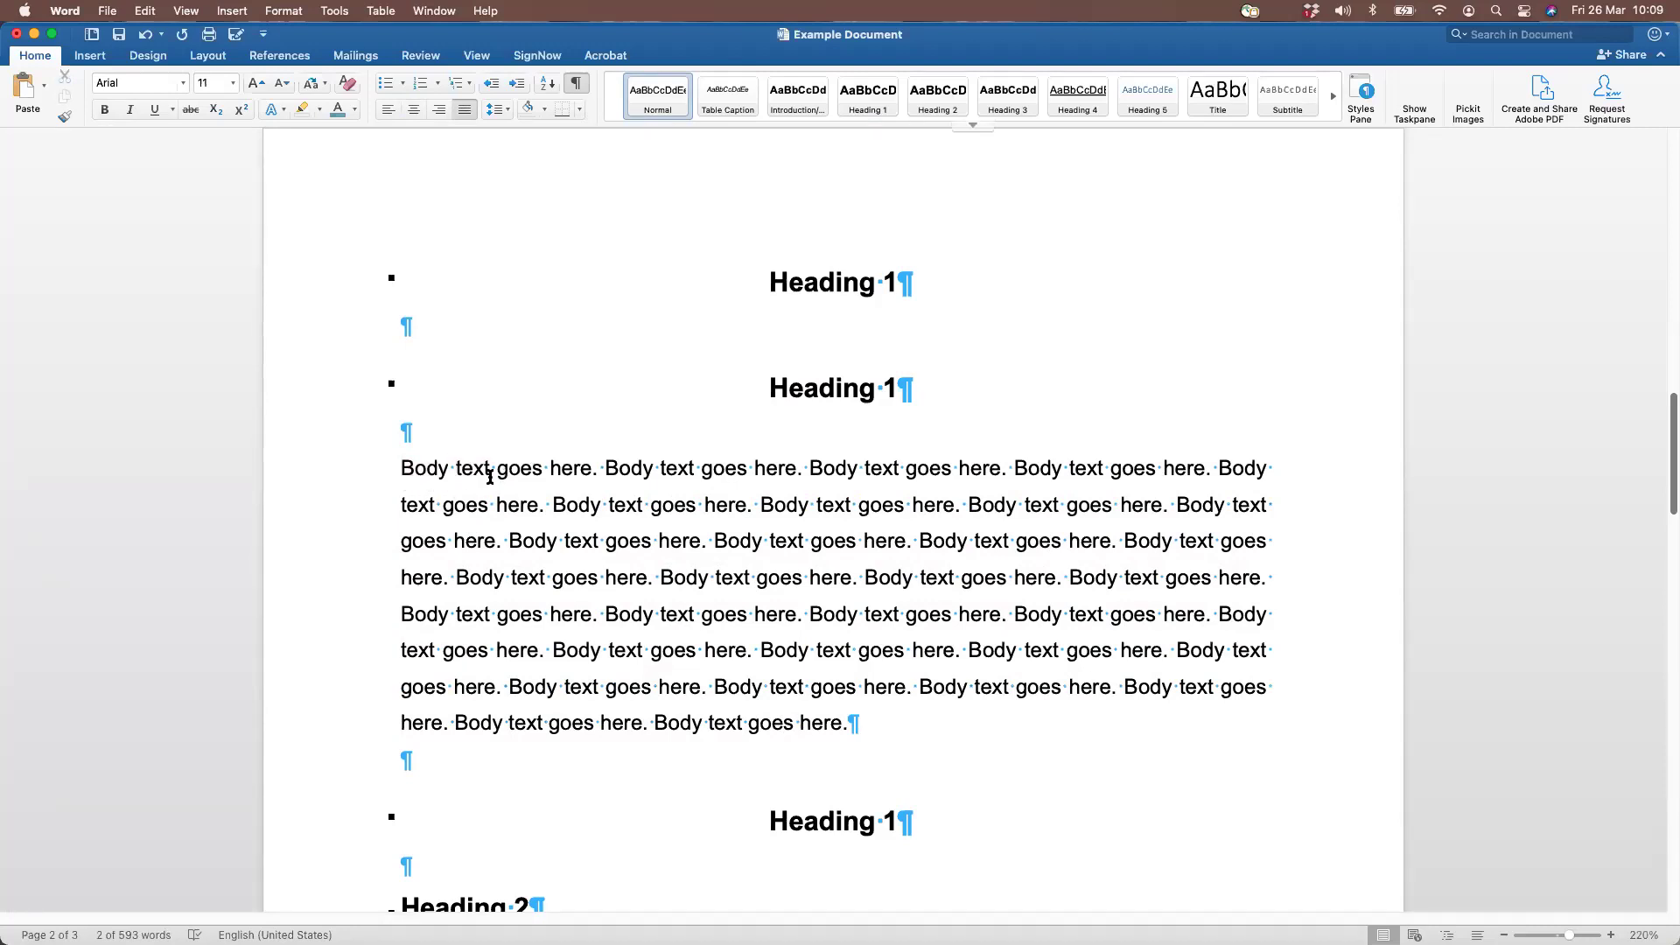
left_click(626, 599)
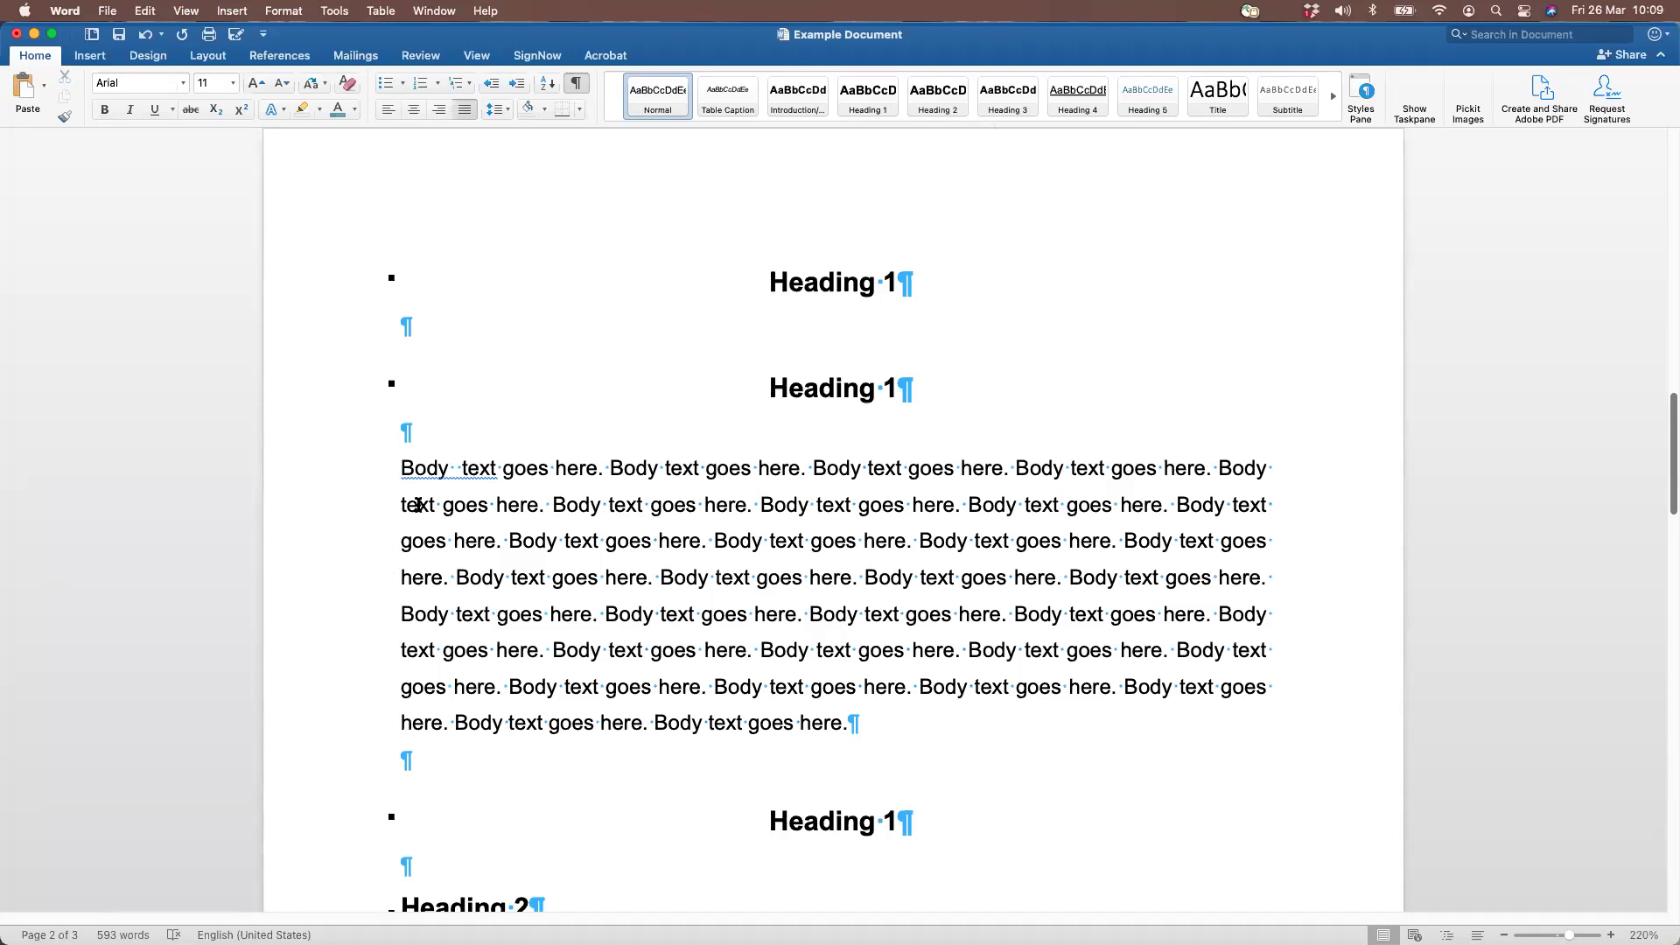
Hide and show the nonprinting marks twice to compare how the double space looks with and without them
left_click(576, 84)
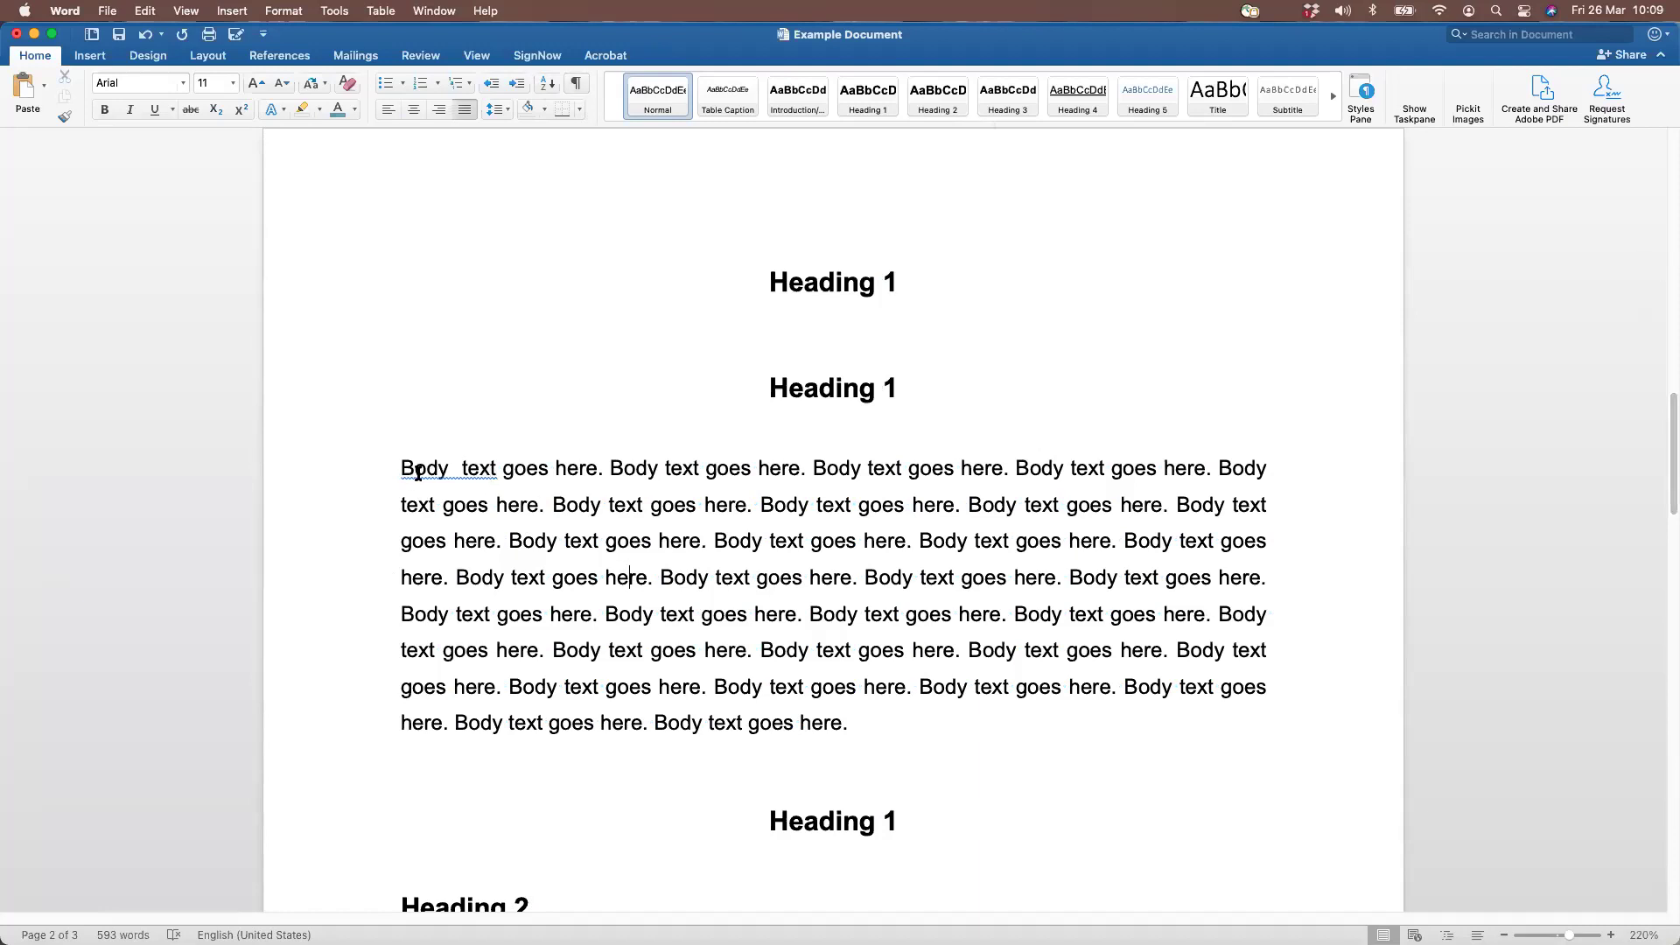
left_click(577, 84)
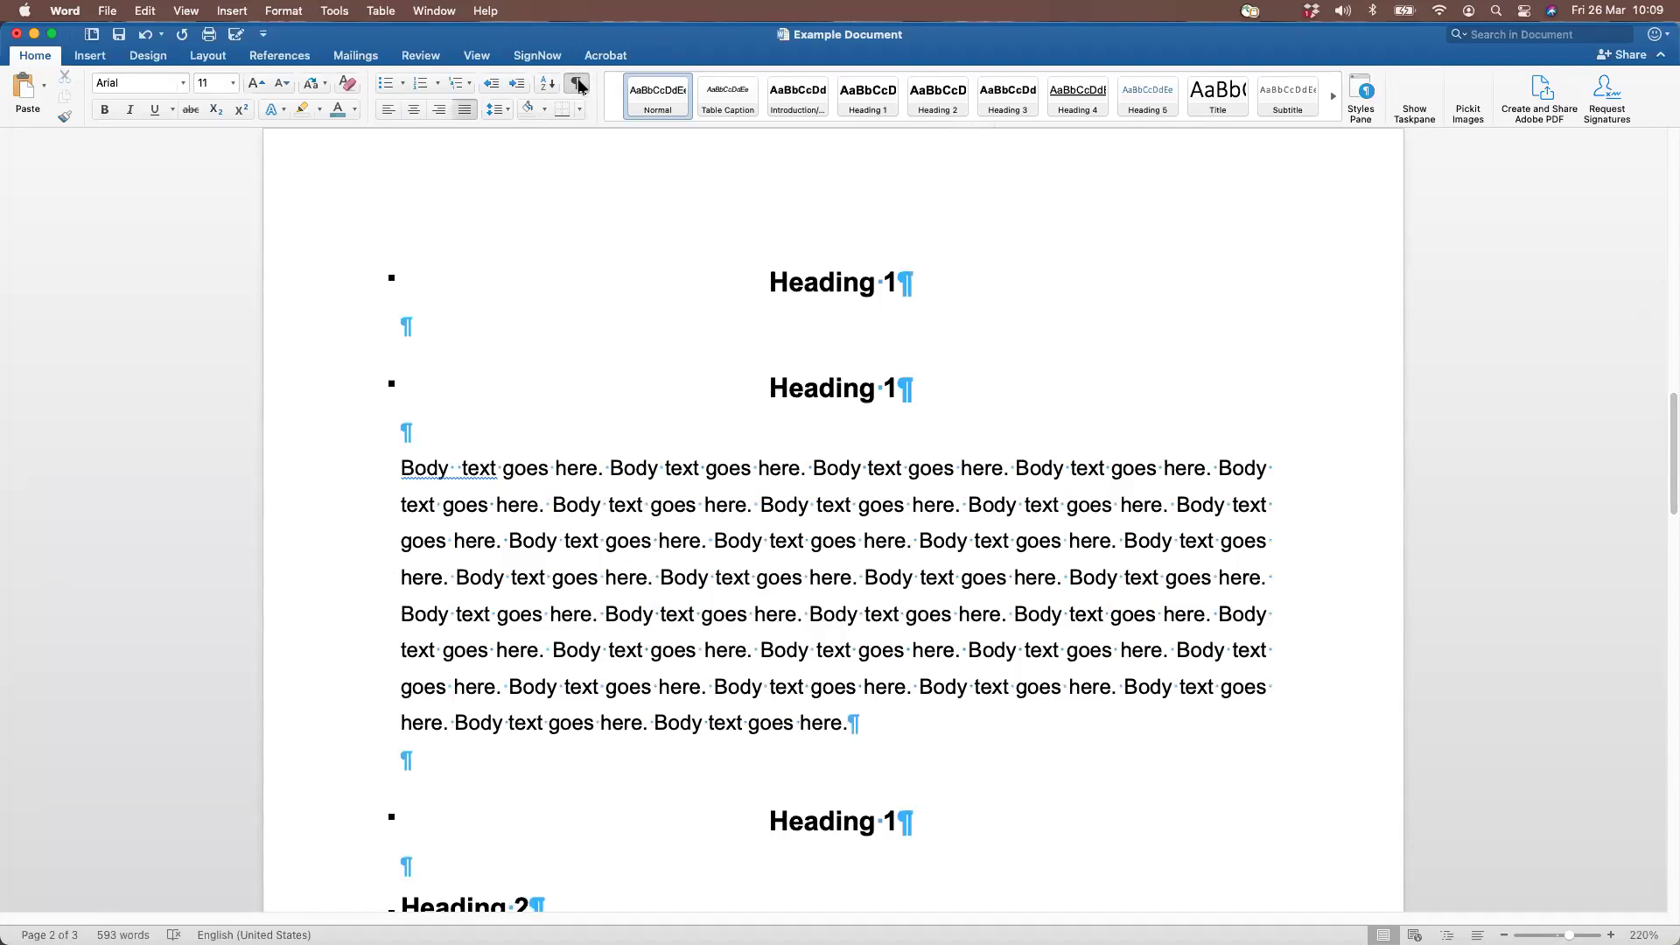
left_click(578, 84)
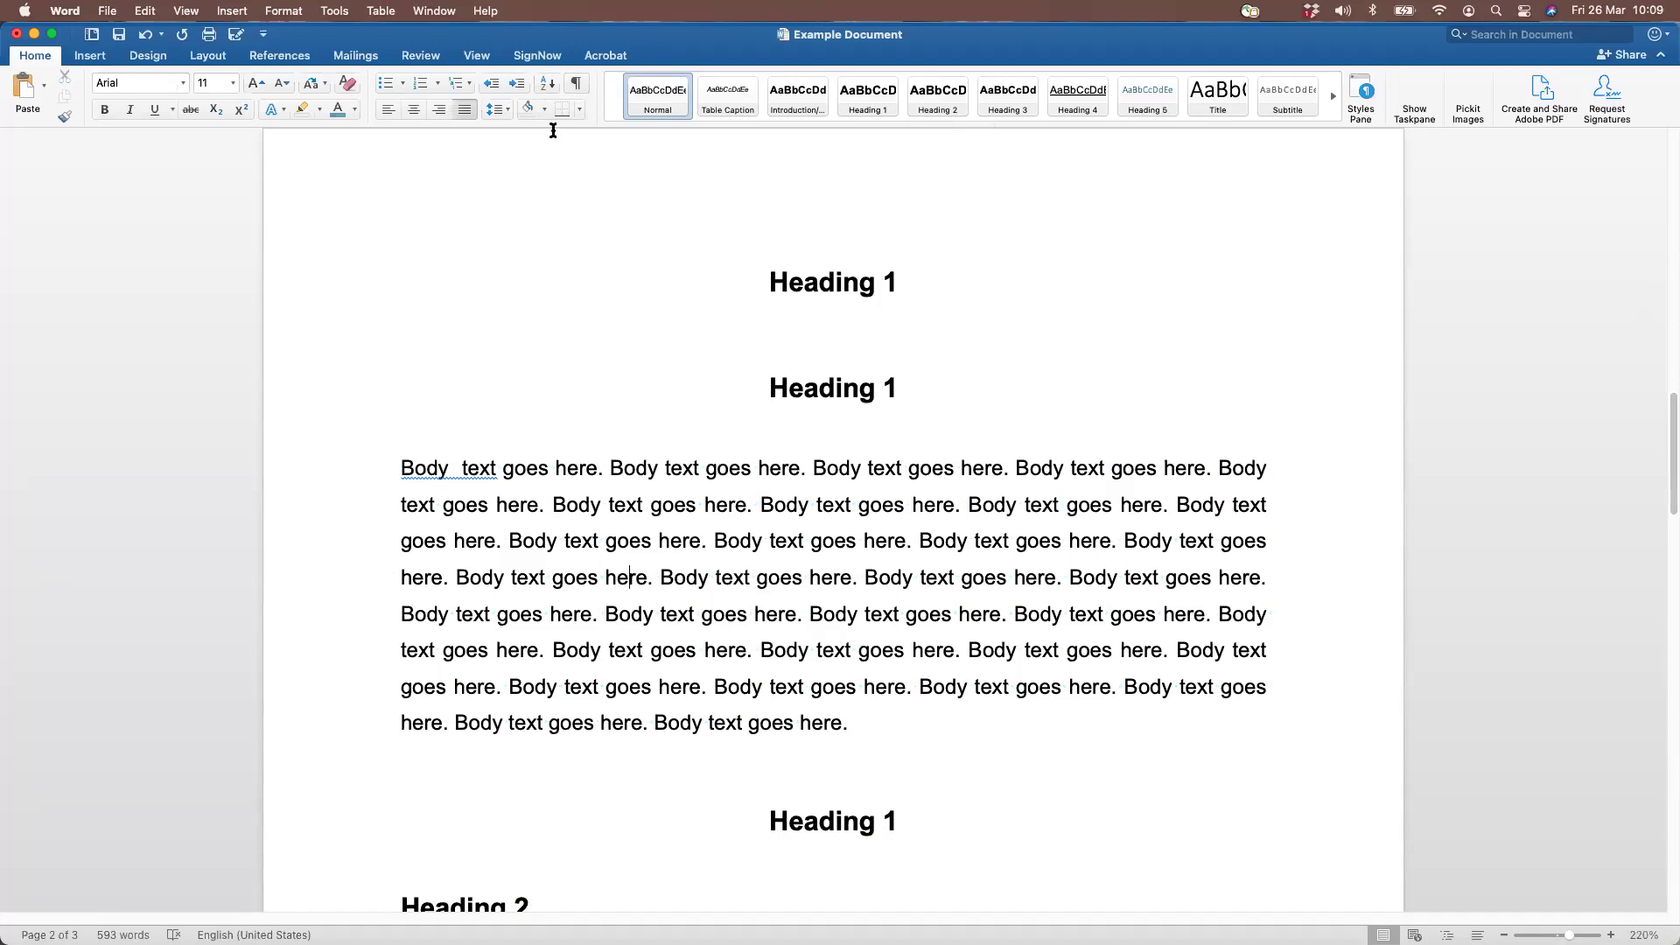
left_click(578, 84)
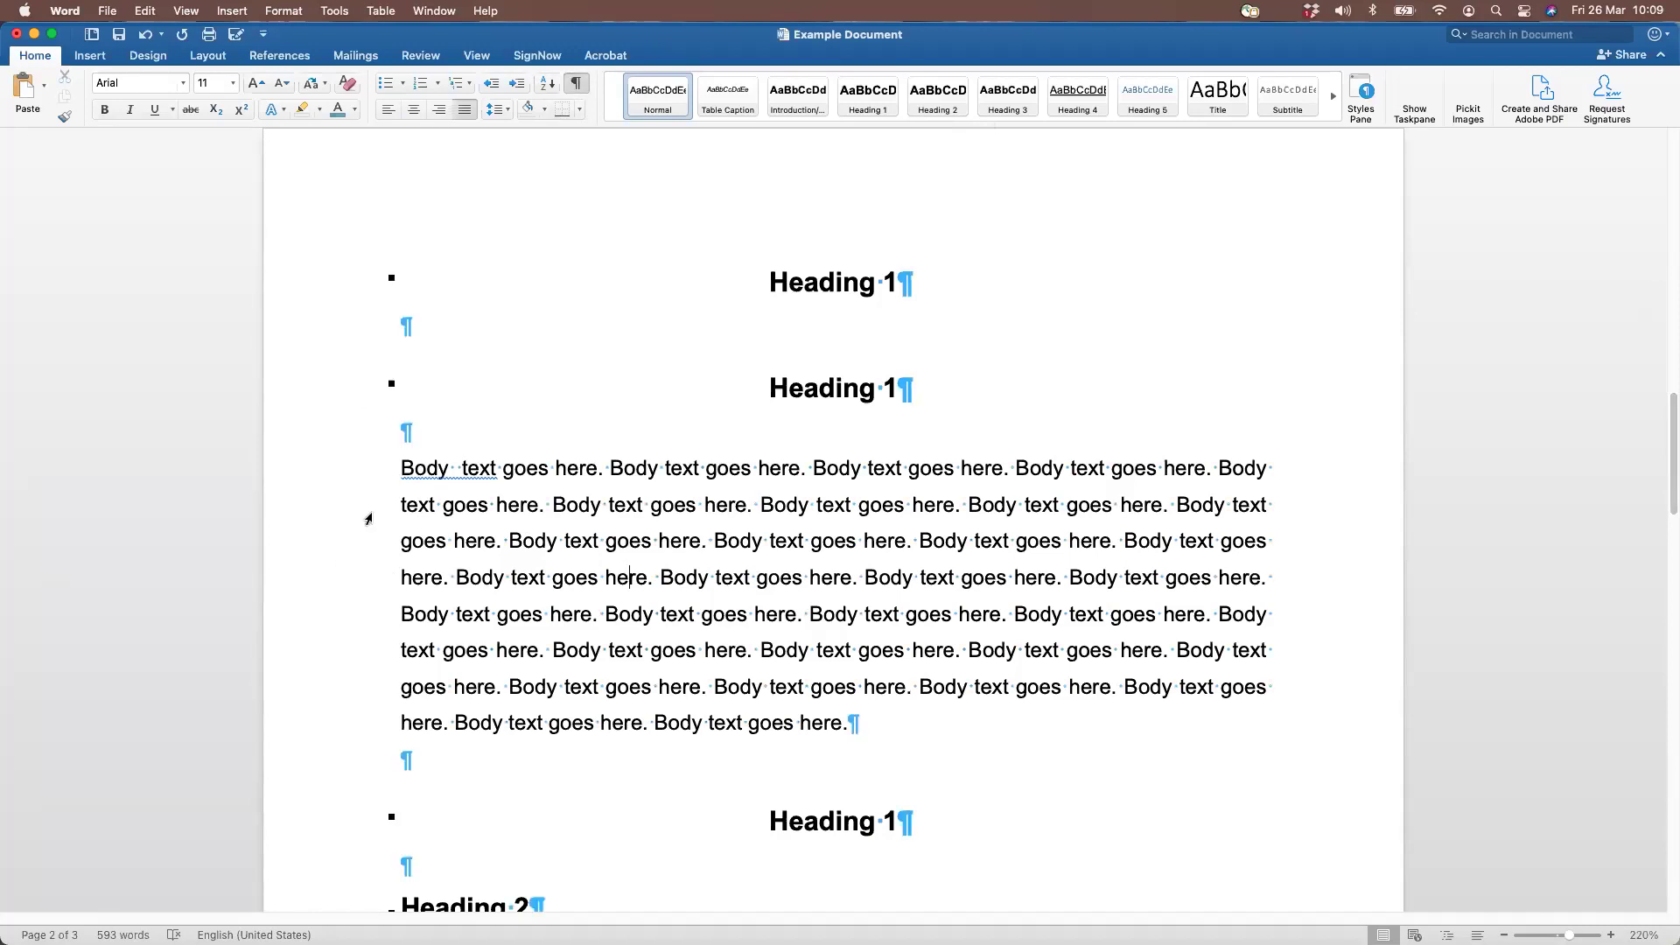
Insert a space before the first word of the merged paragraph and compare it with the formatting marks hidden and shown
left_click(398, 470)
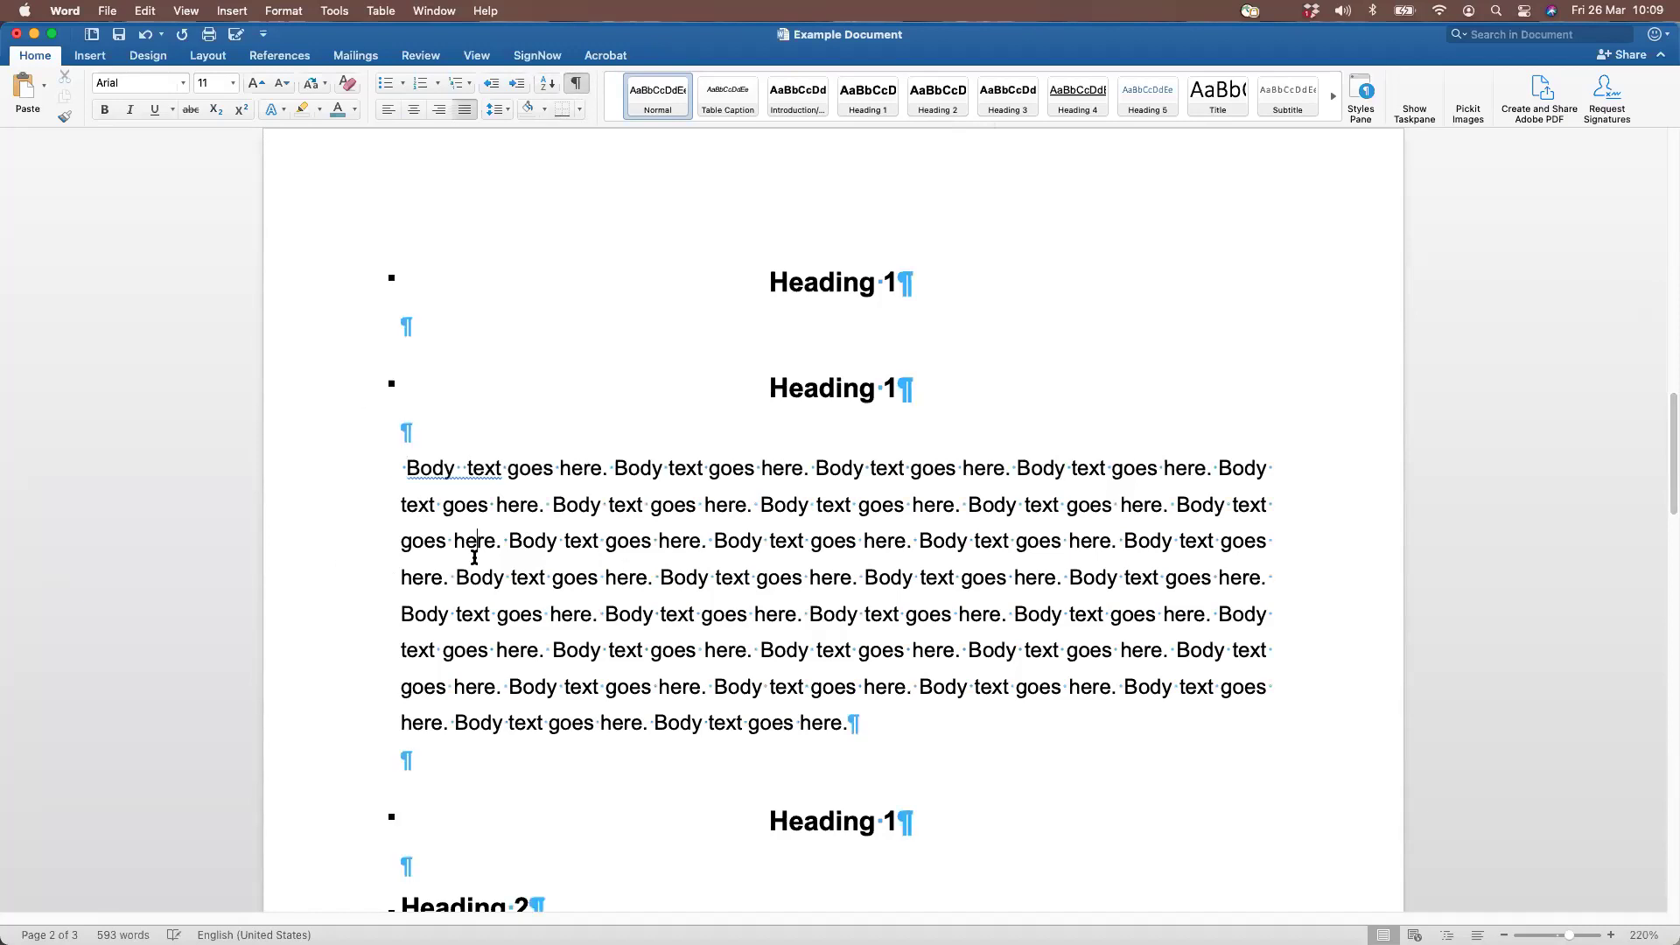
left_click(575, 84)
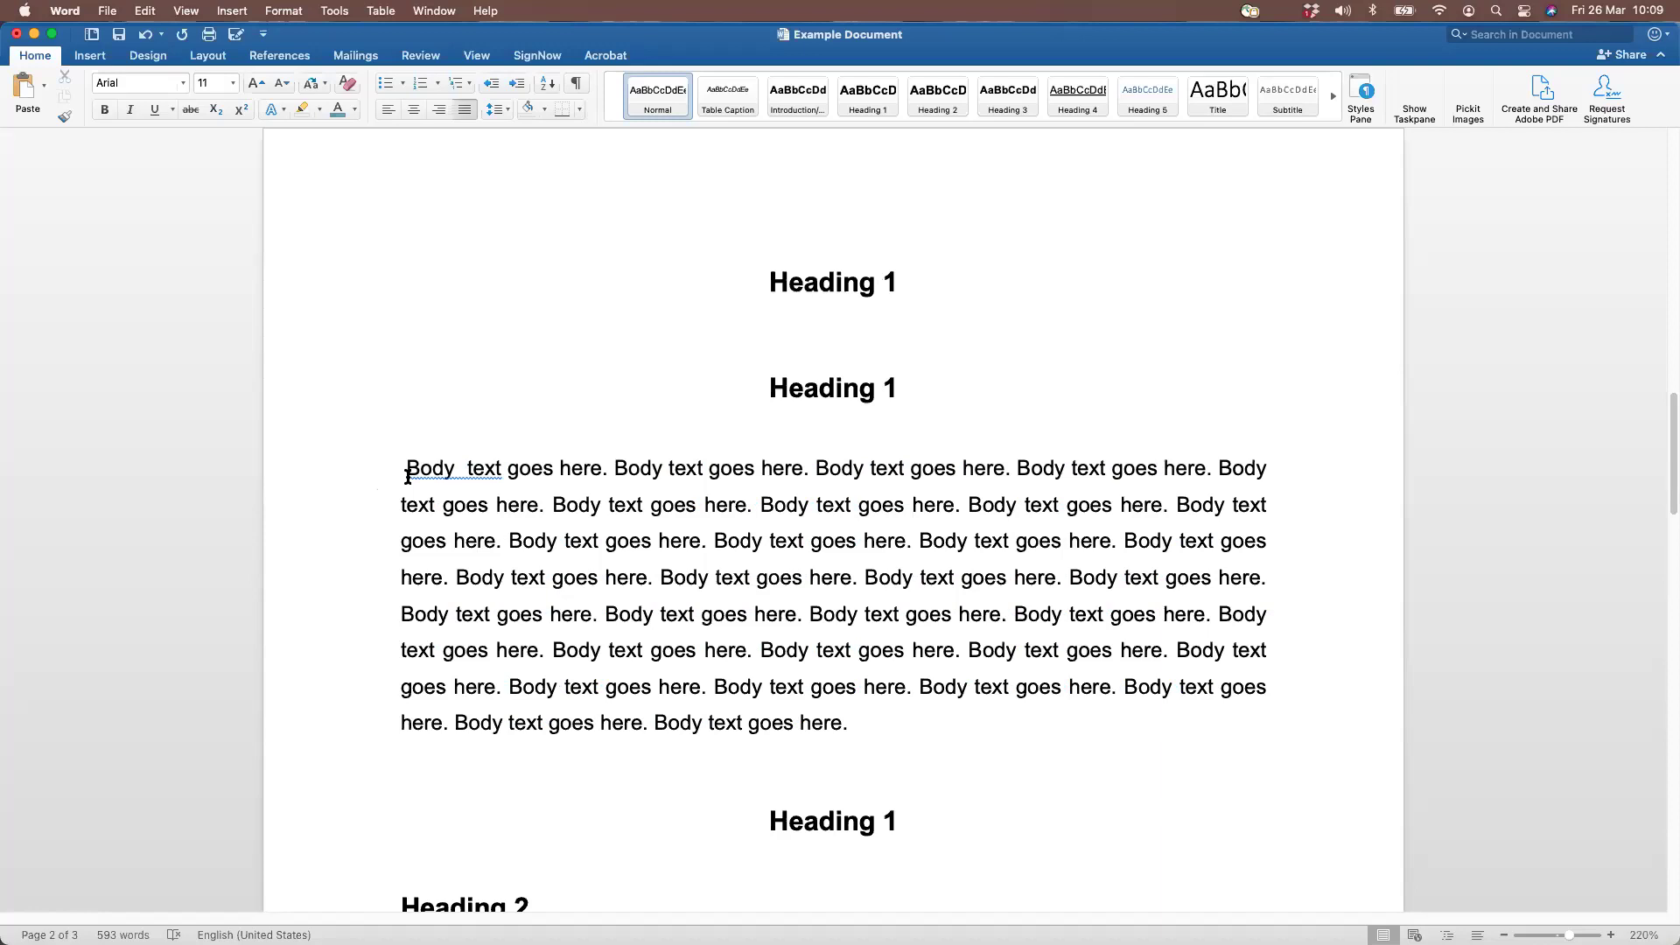
left_click(573, 84)
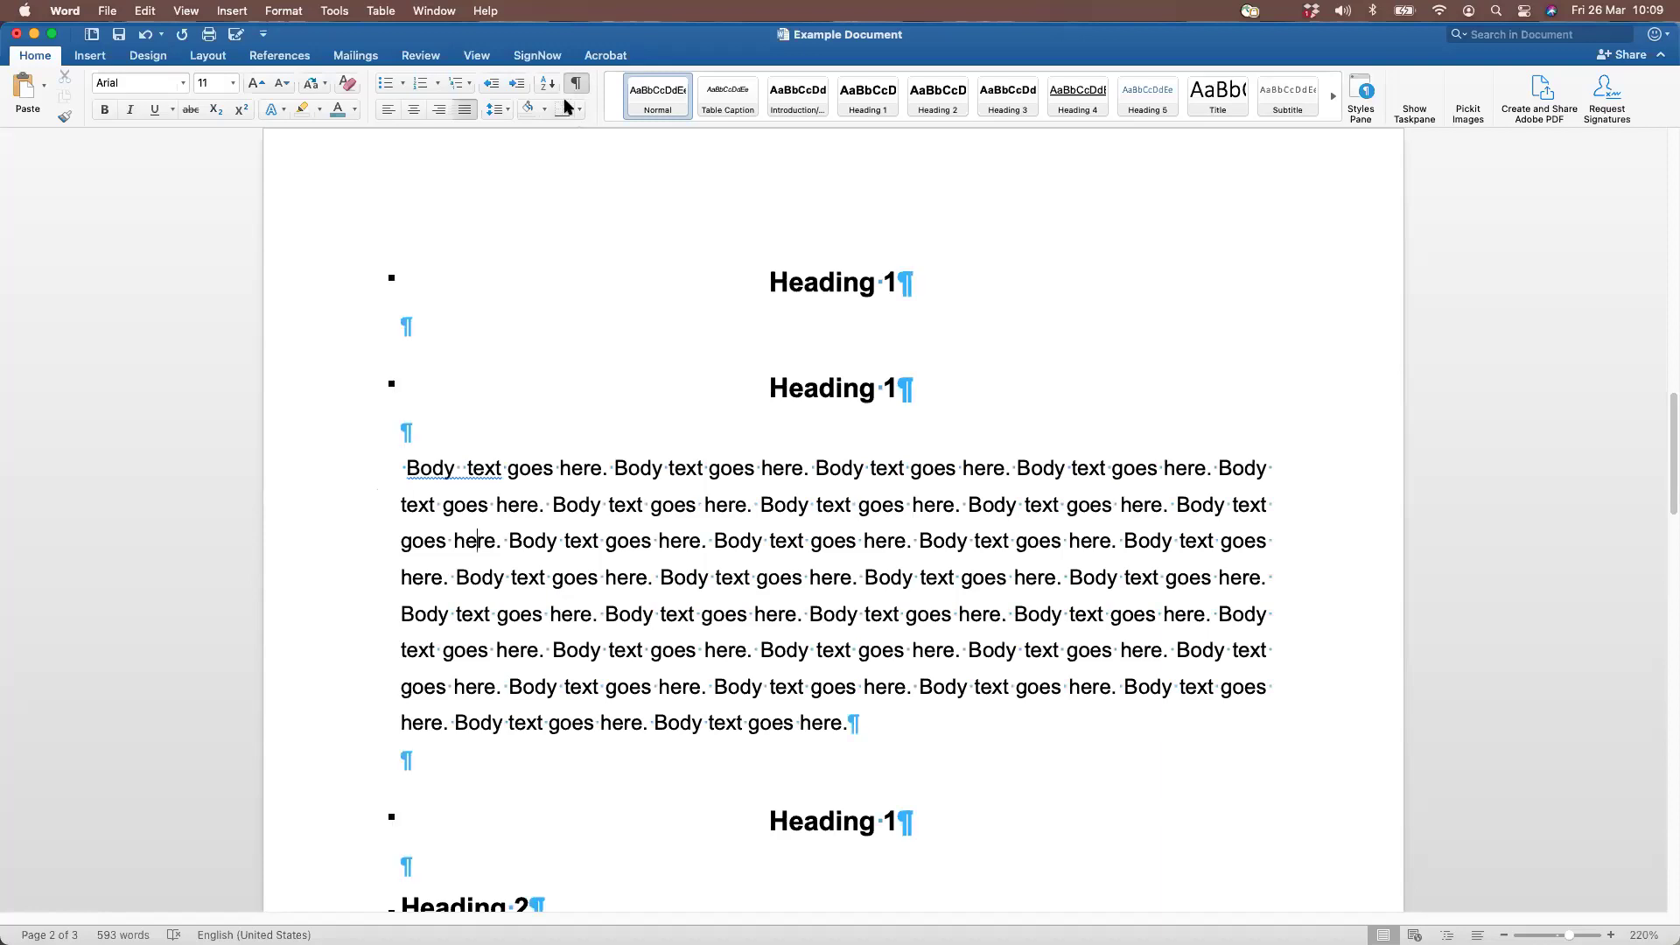
Delete the leading space and the extra space between "Body" and "text" at the start of the merged paragraph
left_click(406, 468)
key("BackSpace")
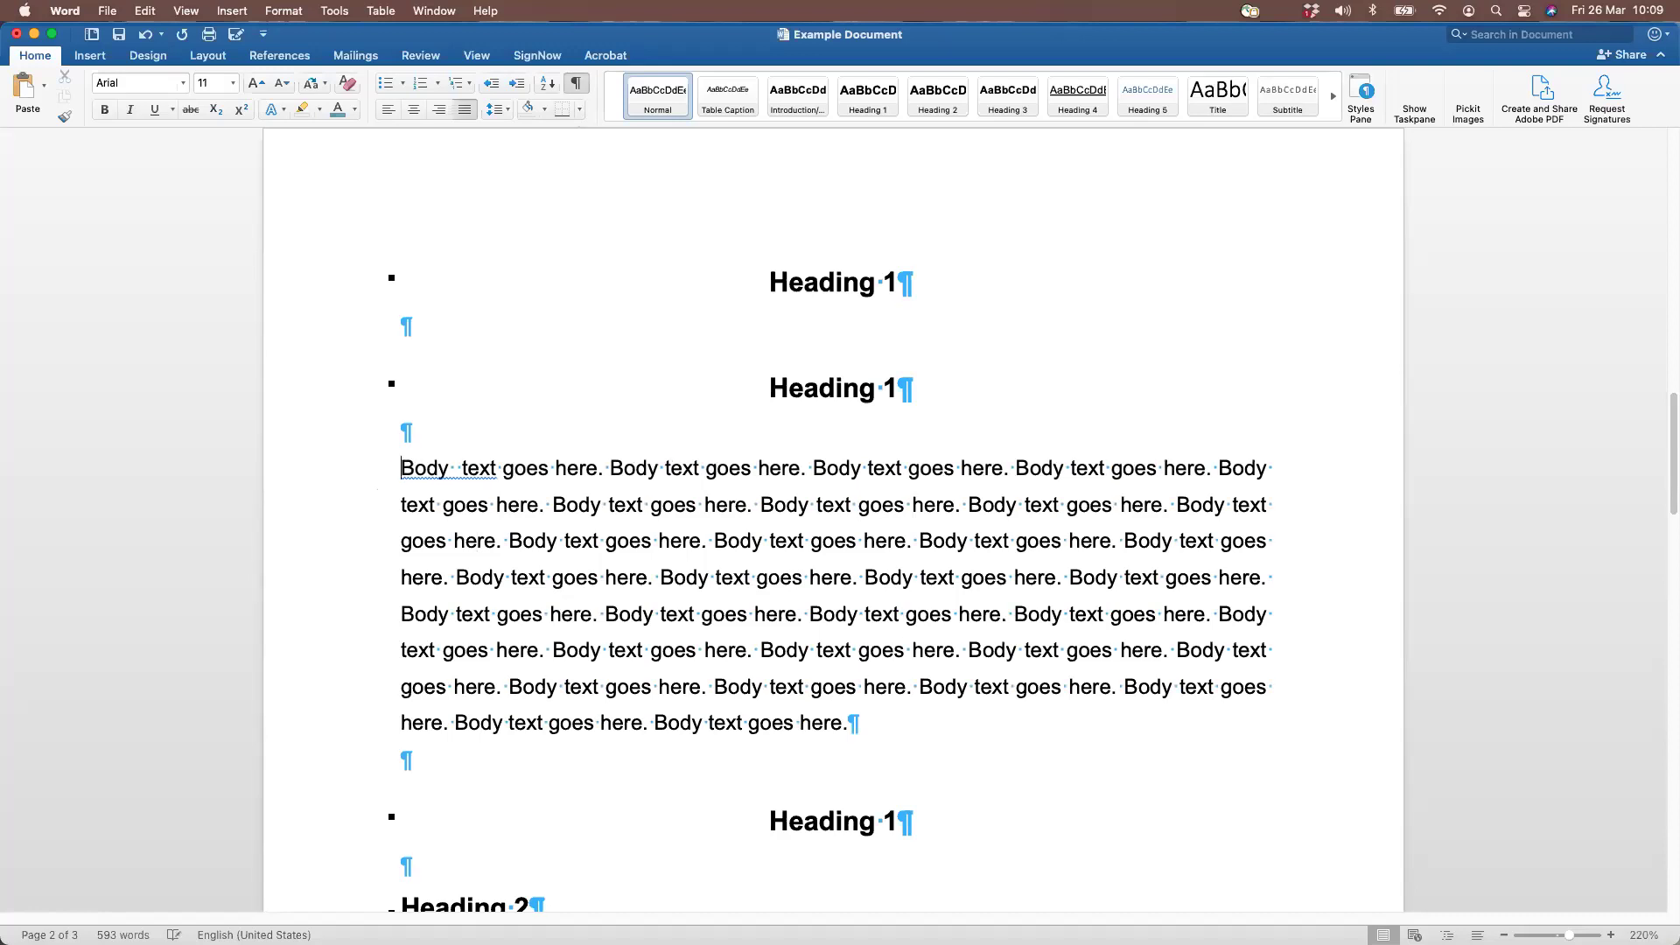
left_click(455, 465)
key("BackSpace")
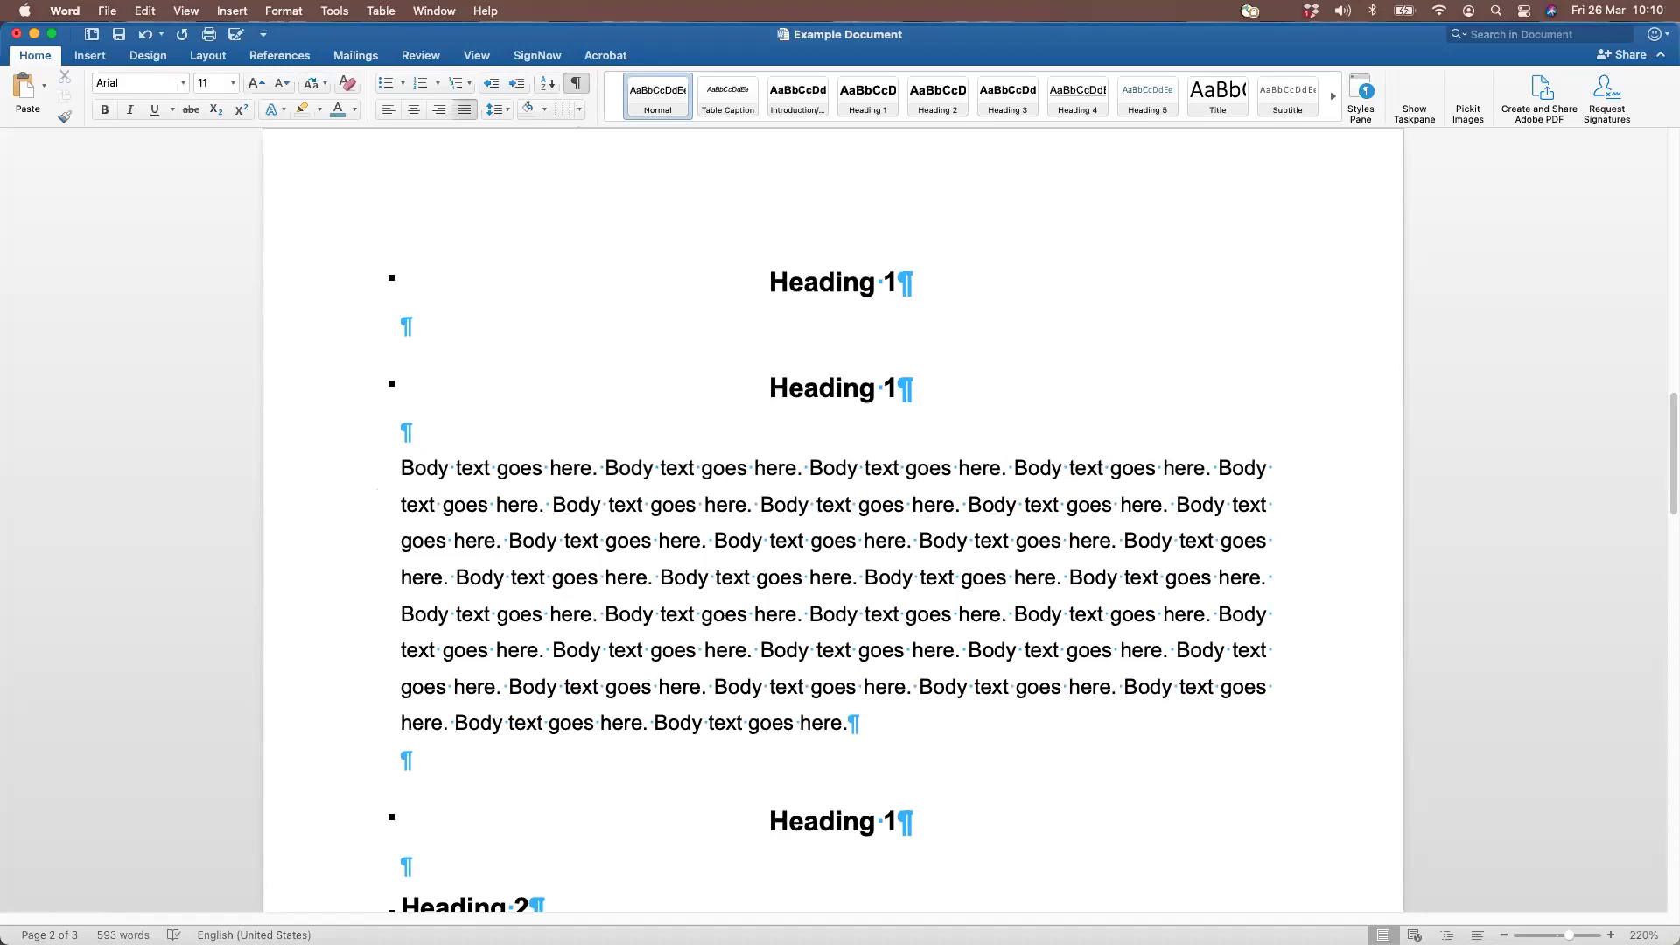
Delete the empty paragraph below Heading 2 on page two, and insert an empty paragraph there again
scroll(811, 632, "down", 5)
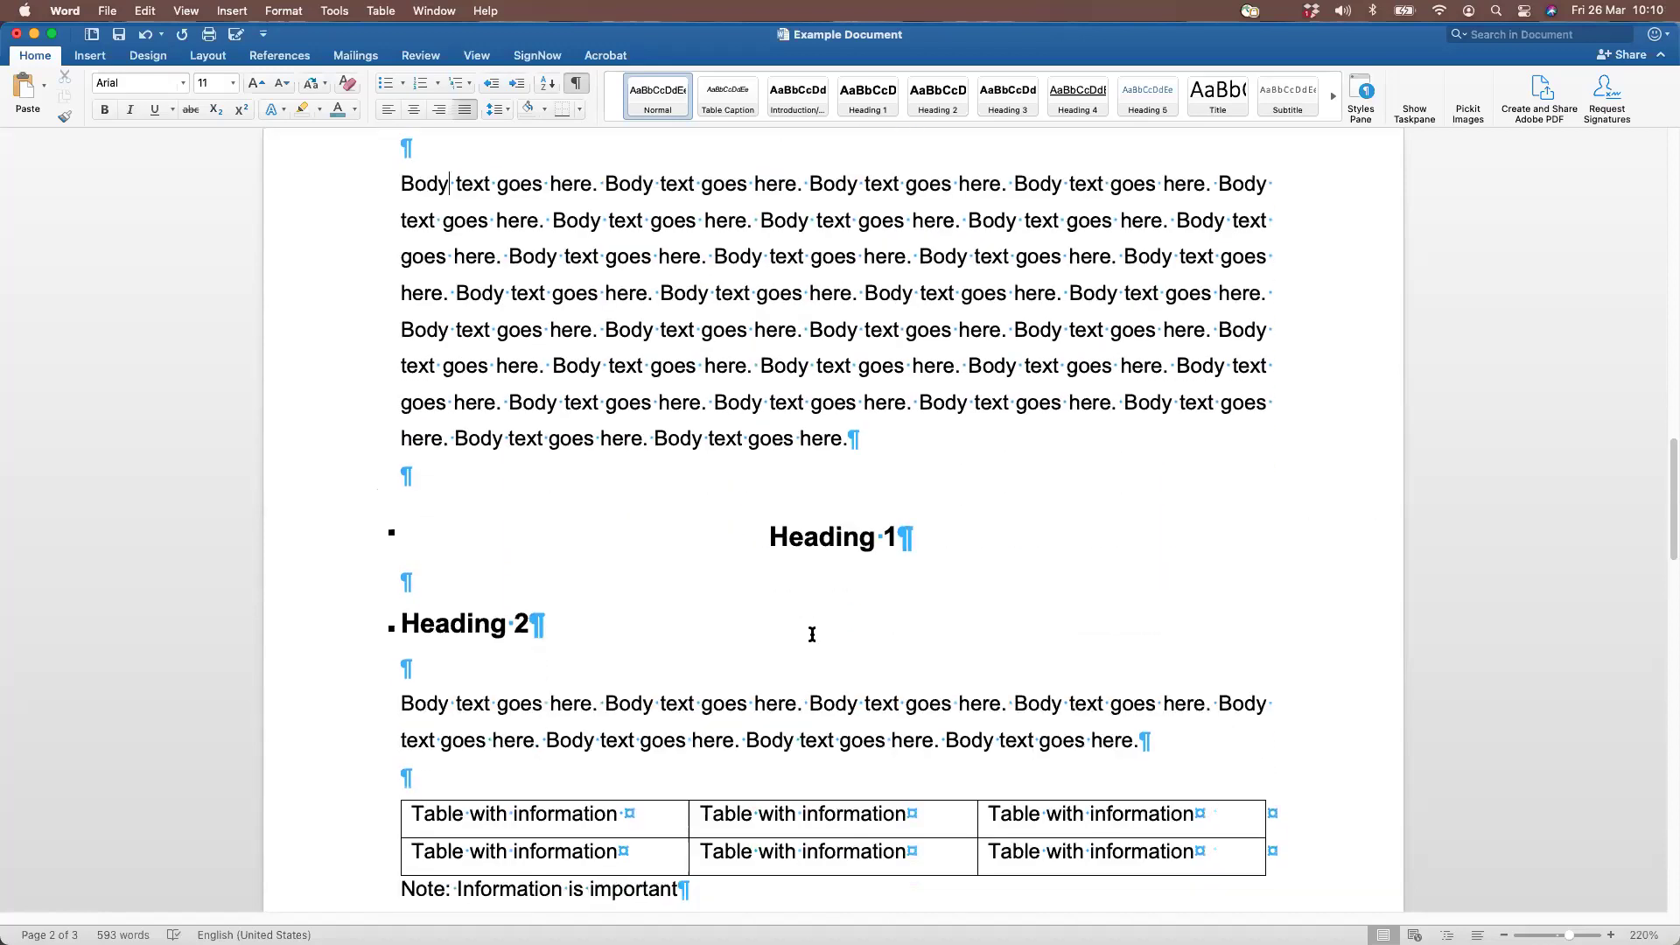
scroll(812, 633, "down", 2)
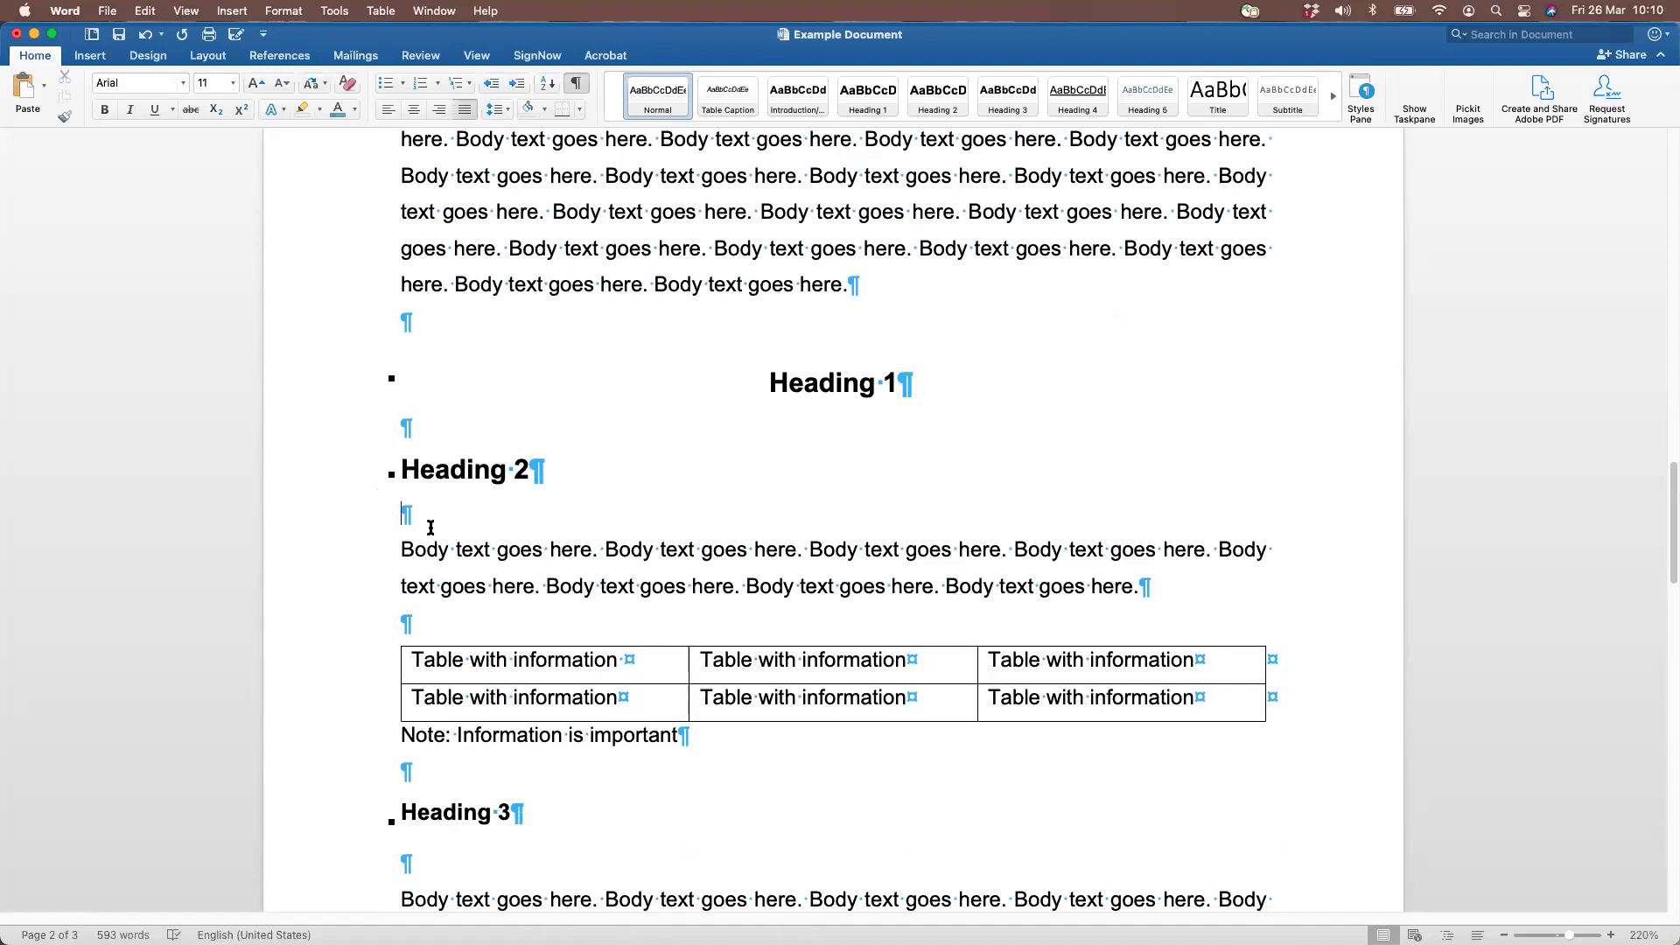
key("BackSpace")
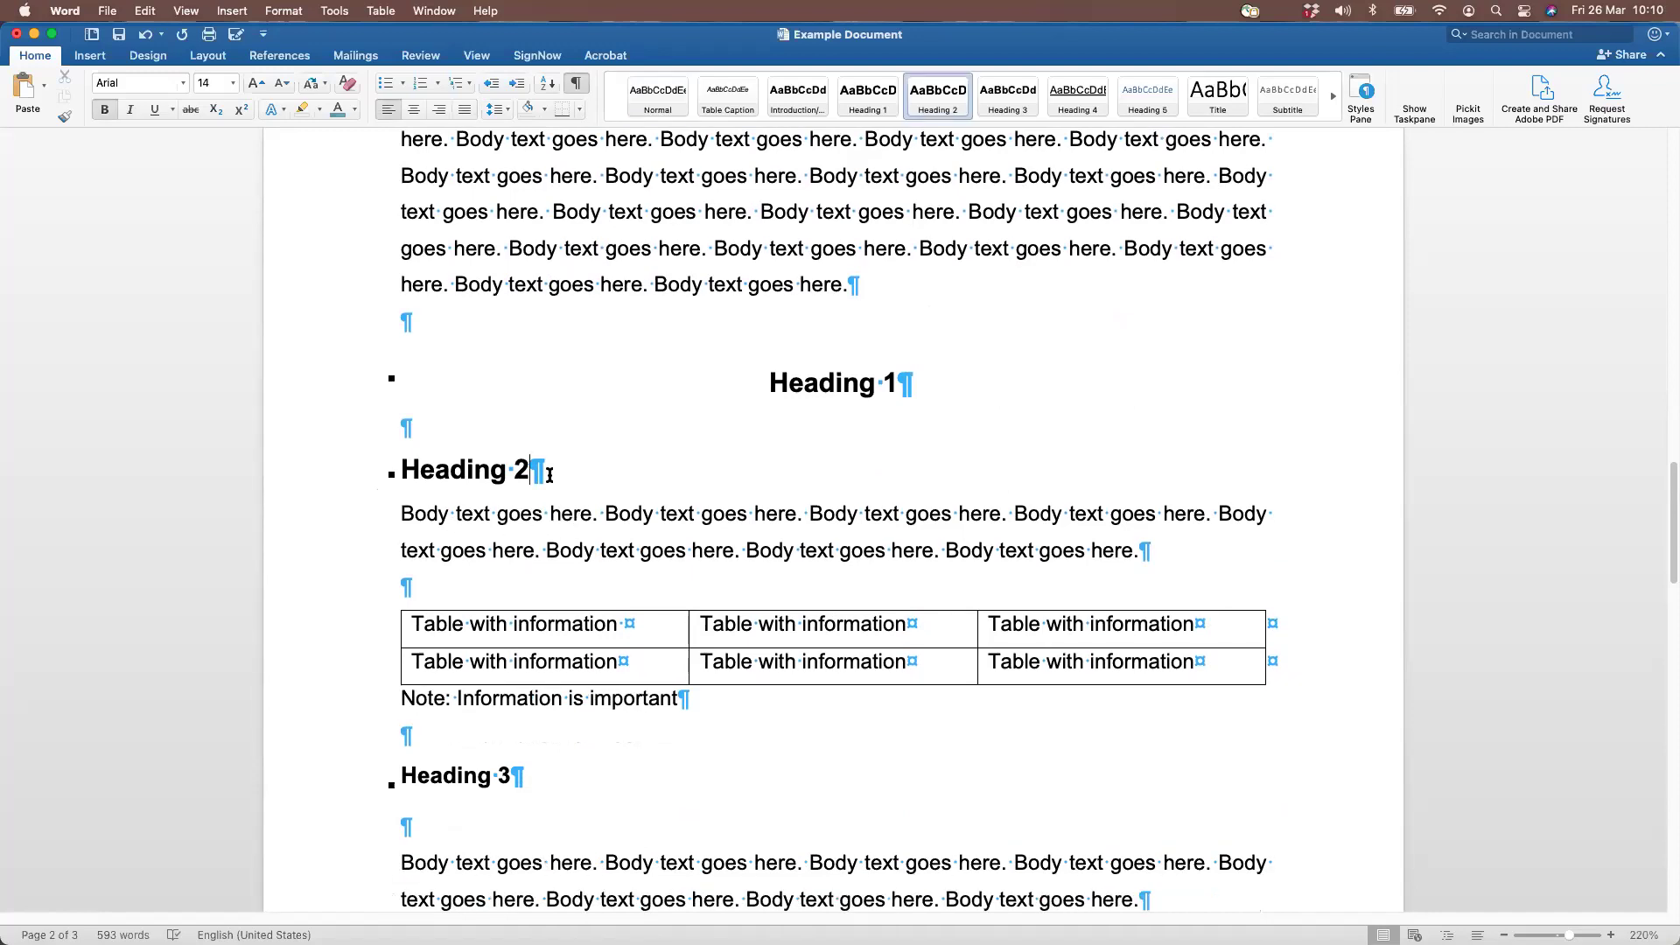
key("Return")
Examine the paragraph marks and spacing through to the last page, return to the first page and zoom out to 110%
scroll(525, 582, "down", 5)
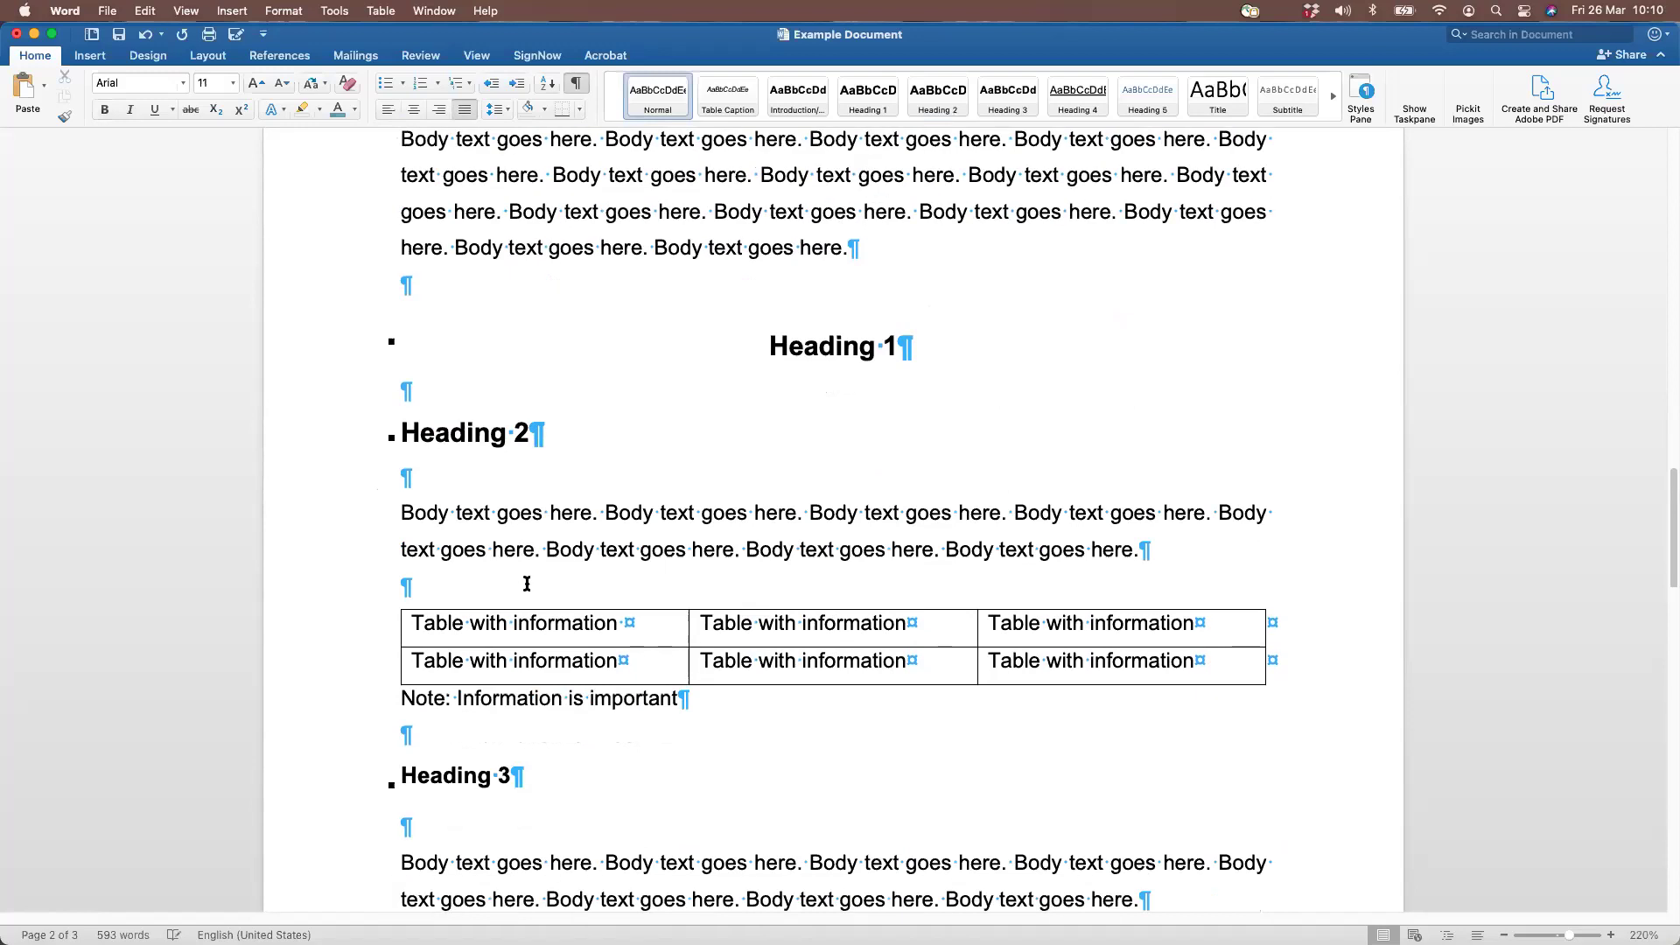
scroll(527, 584, "down", 15)
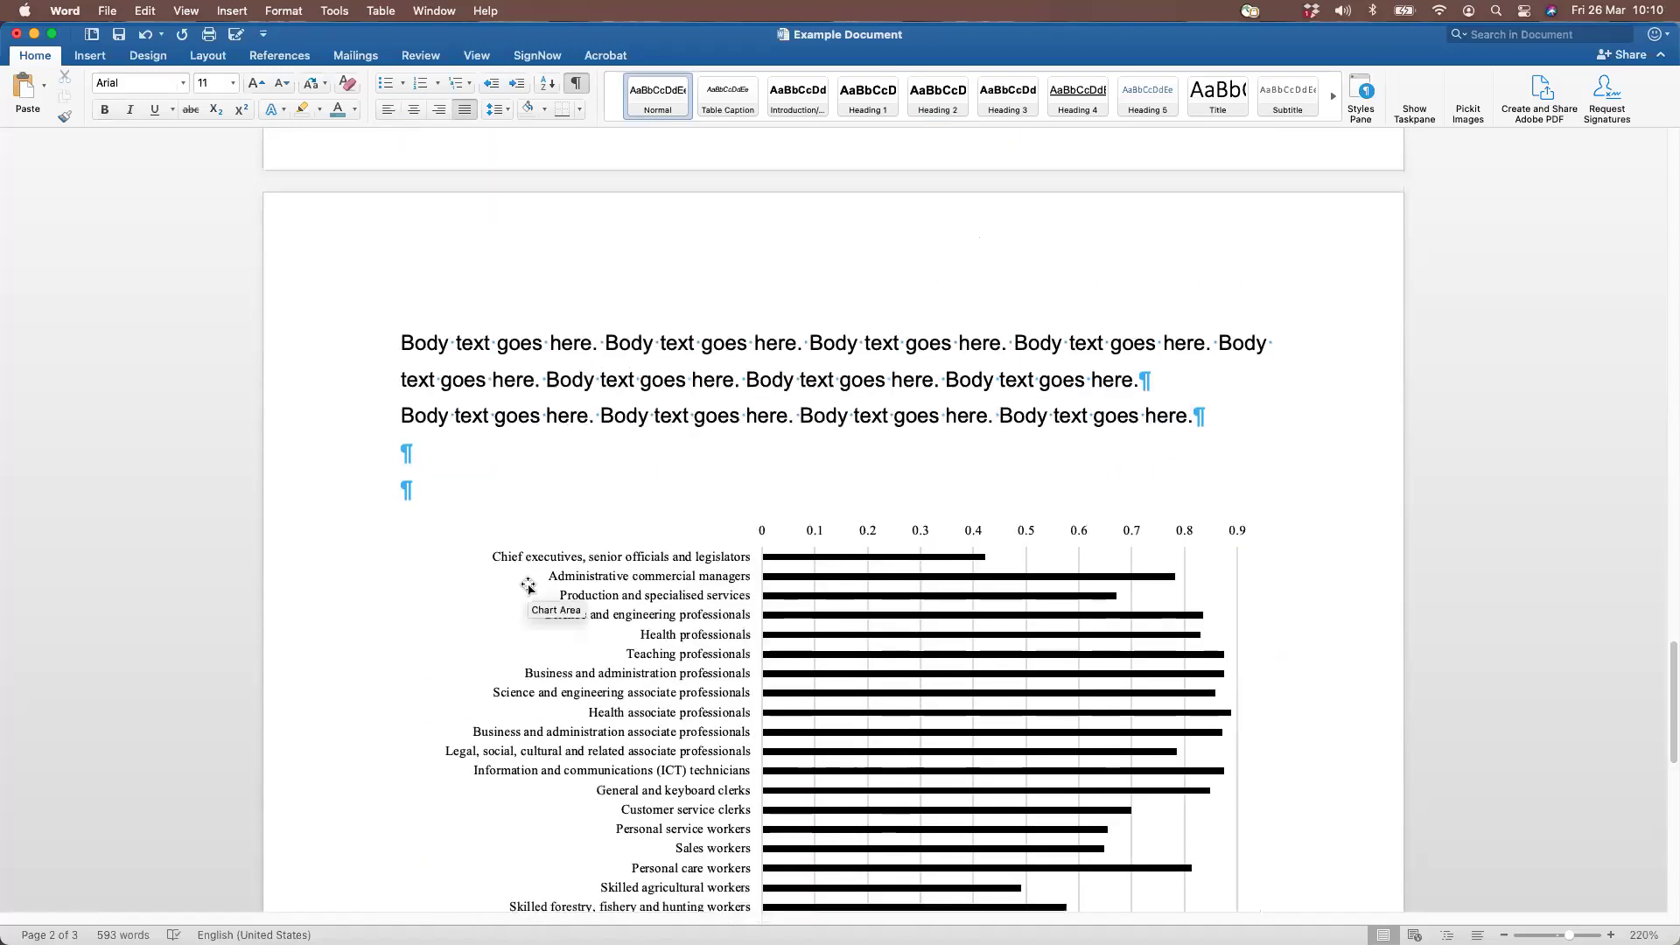
scroll(528, 588, "down", 8)
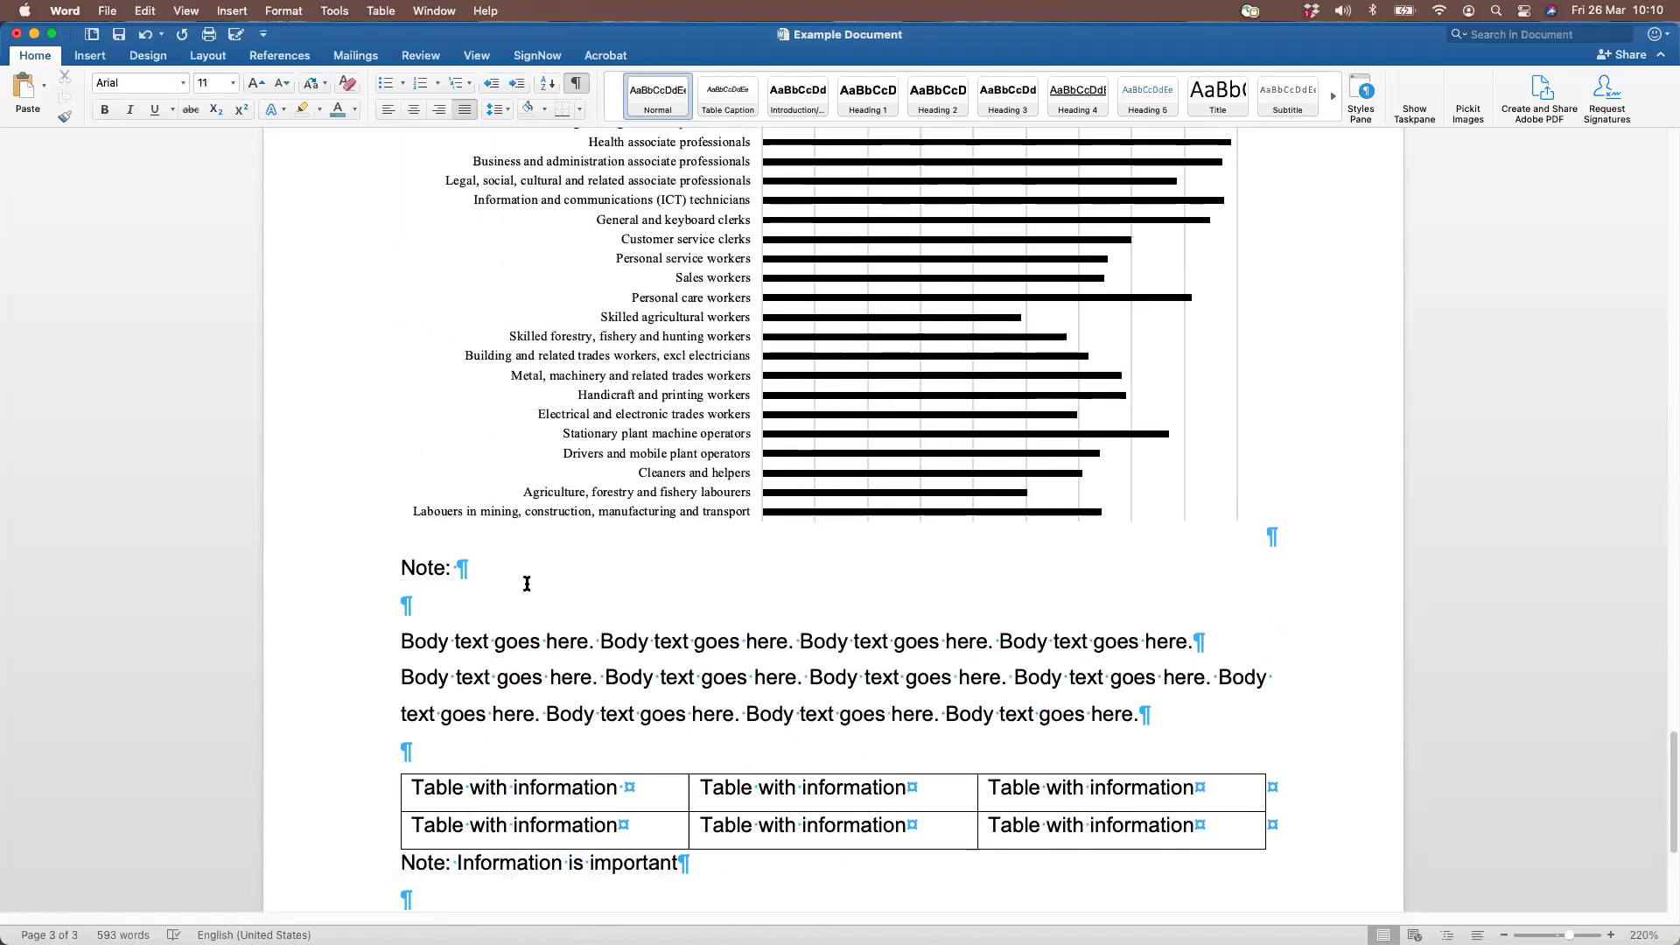
scroll(527, 584, "up", 15)
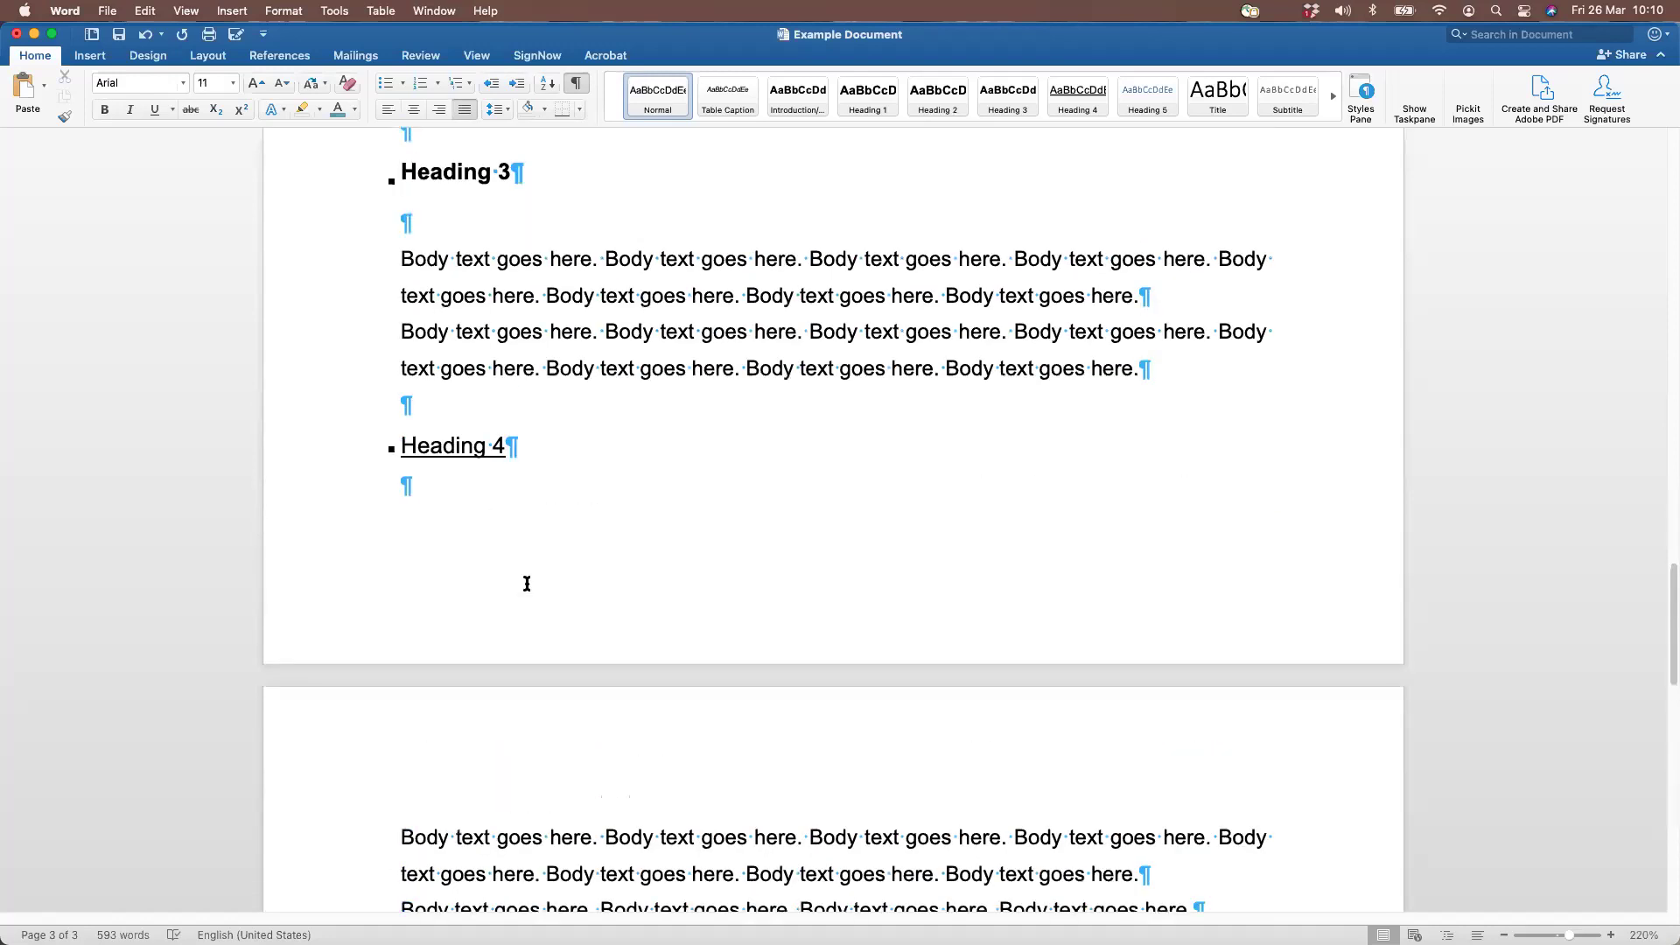
scroll(526, 584, "up", 15)
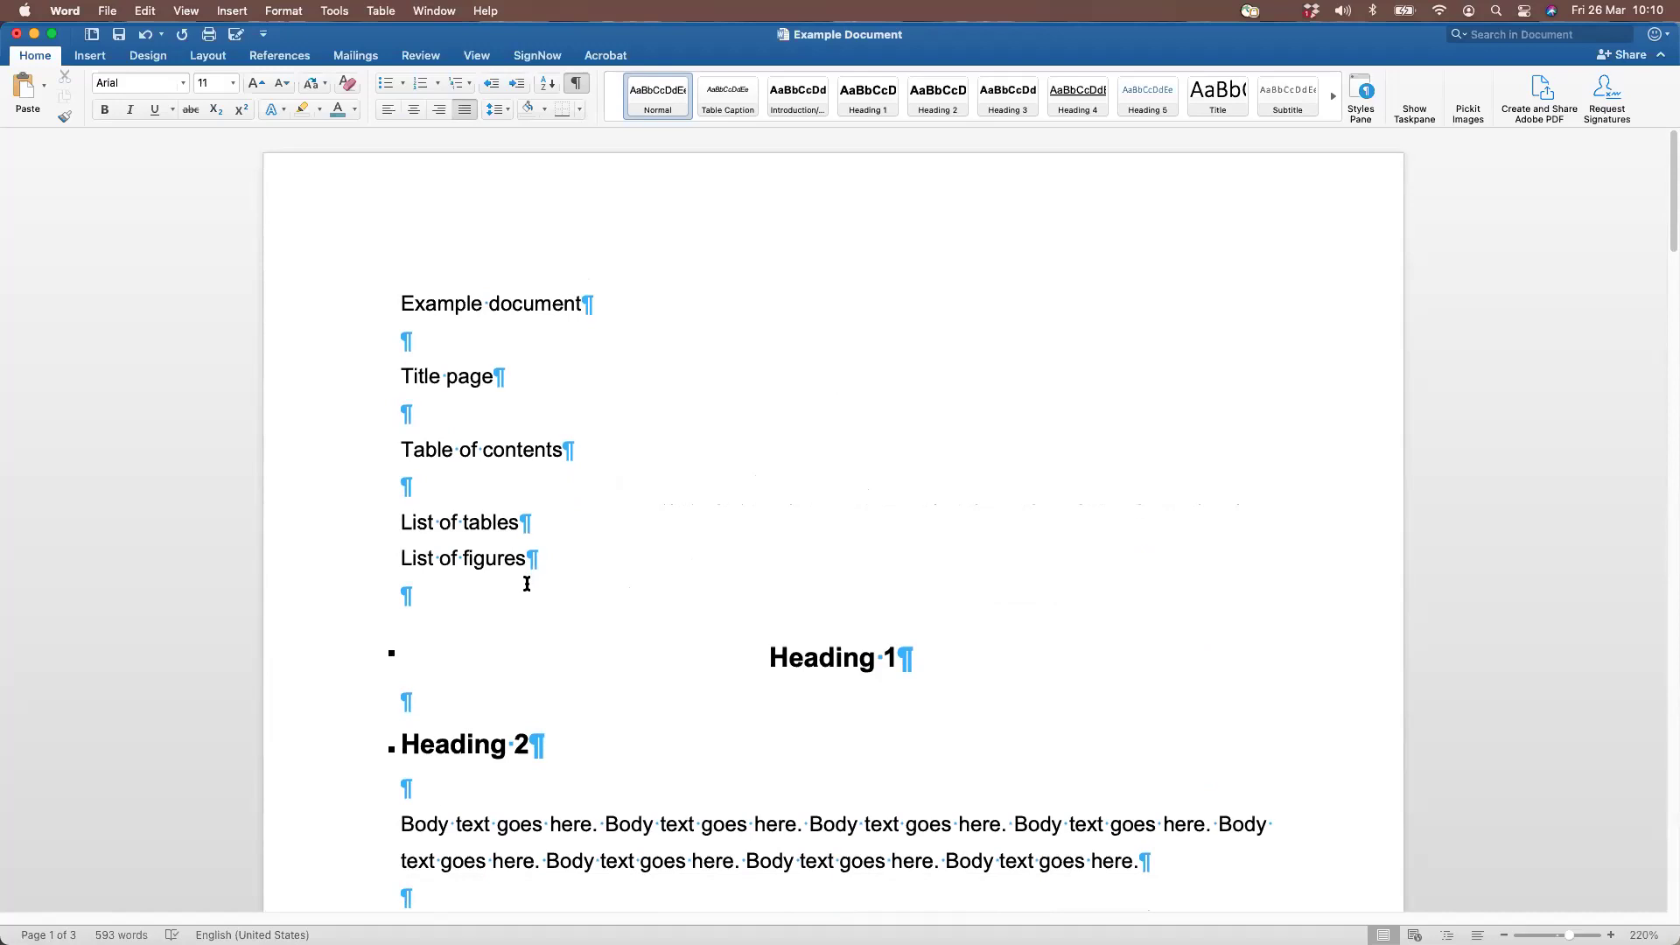
left_click(1504, 935)
left_click(1503, 934)
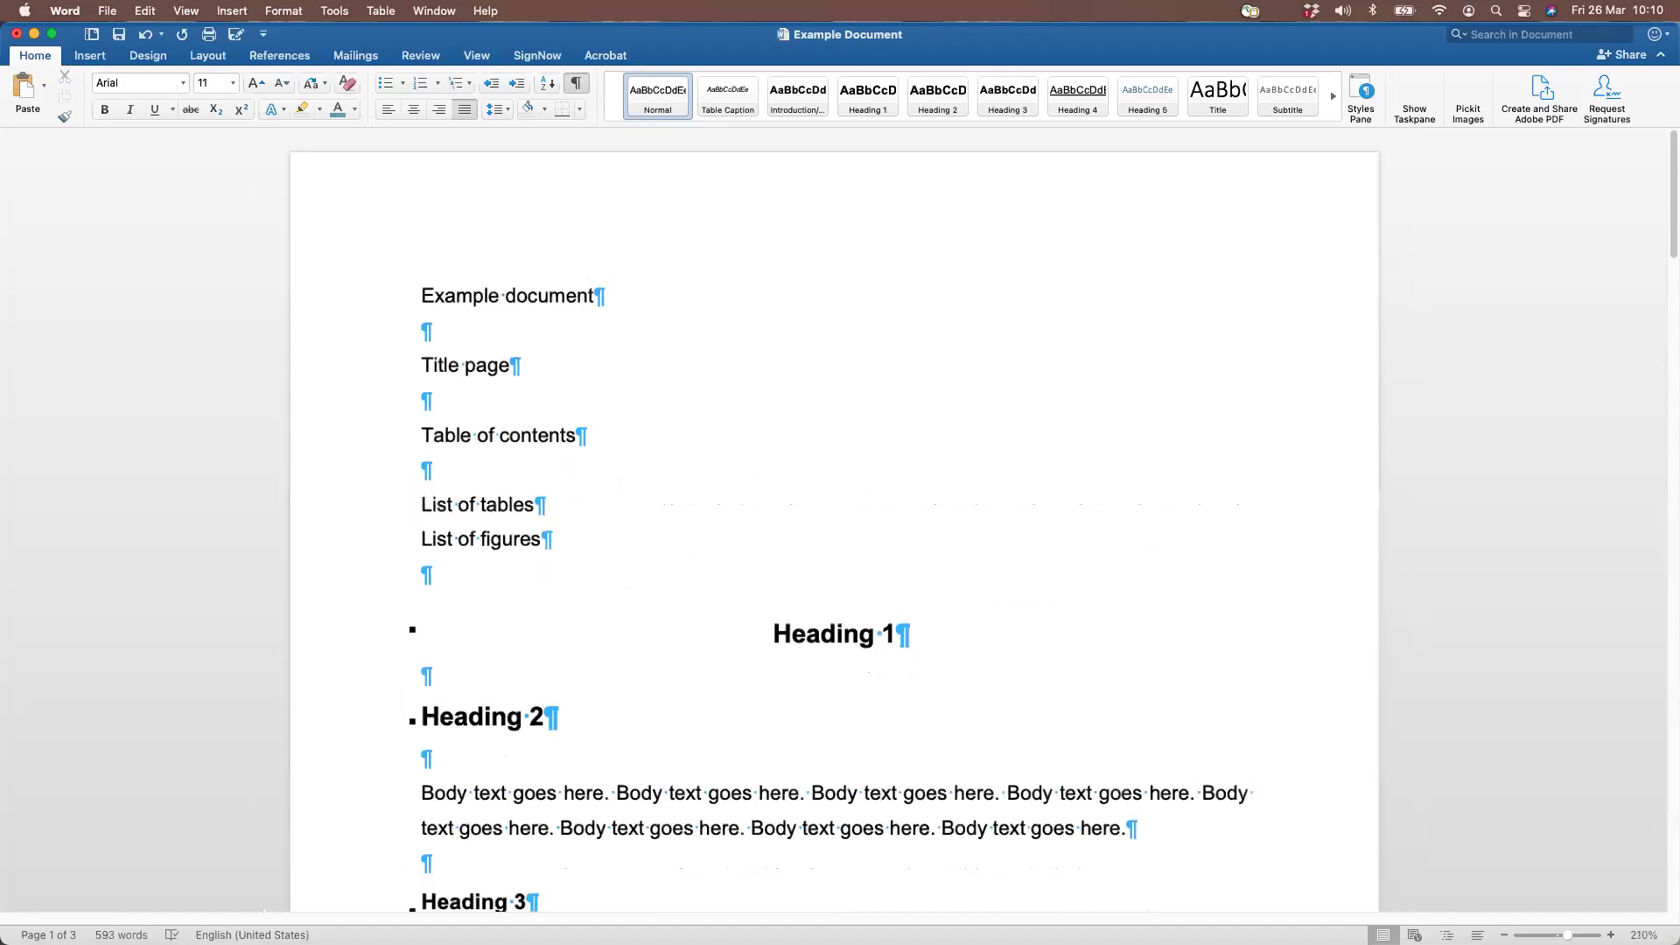
left_click(1504, 935)
left_click(1503, 934)
left_click(1503, 934)
left_click(1503, 934)
left_click(1503, 934)
left_click(1503, 935)
left_click(1503, 935)
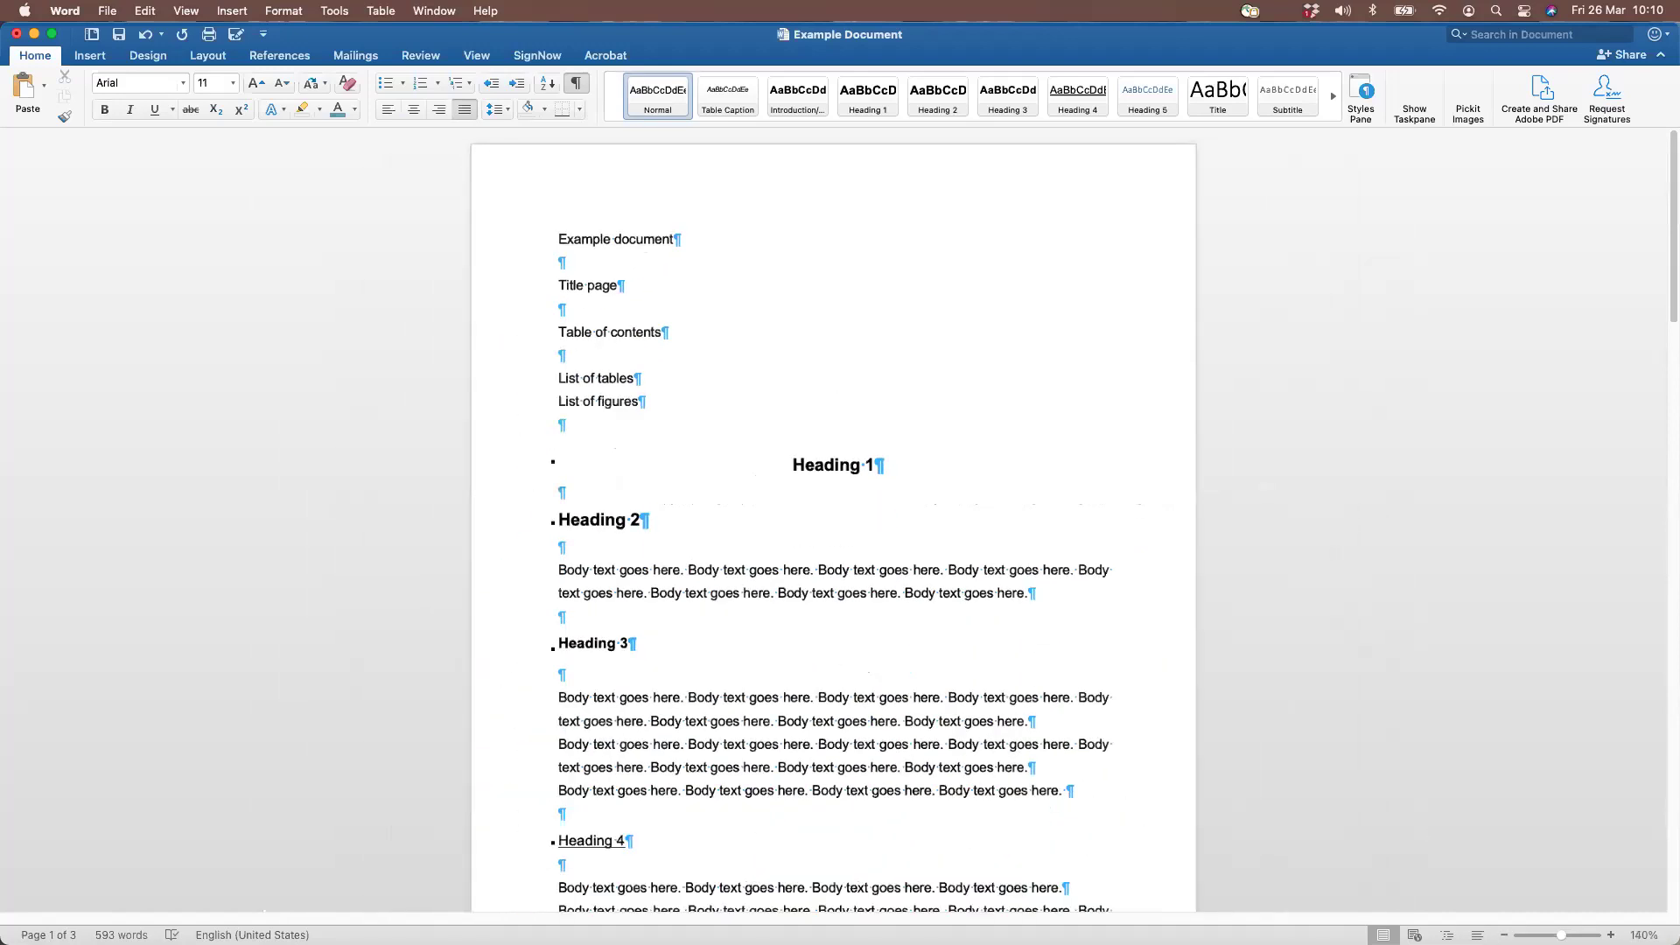
left_click(1504, 934)
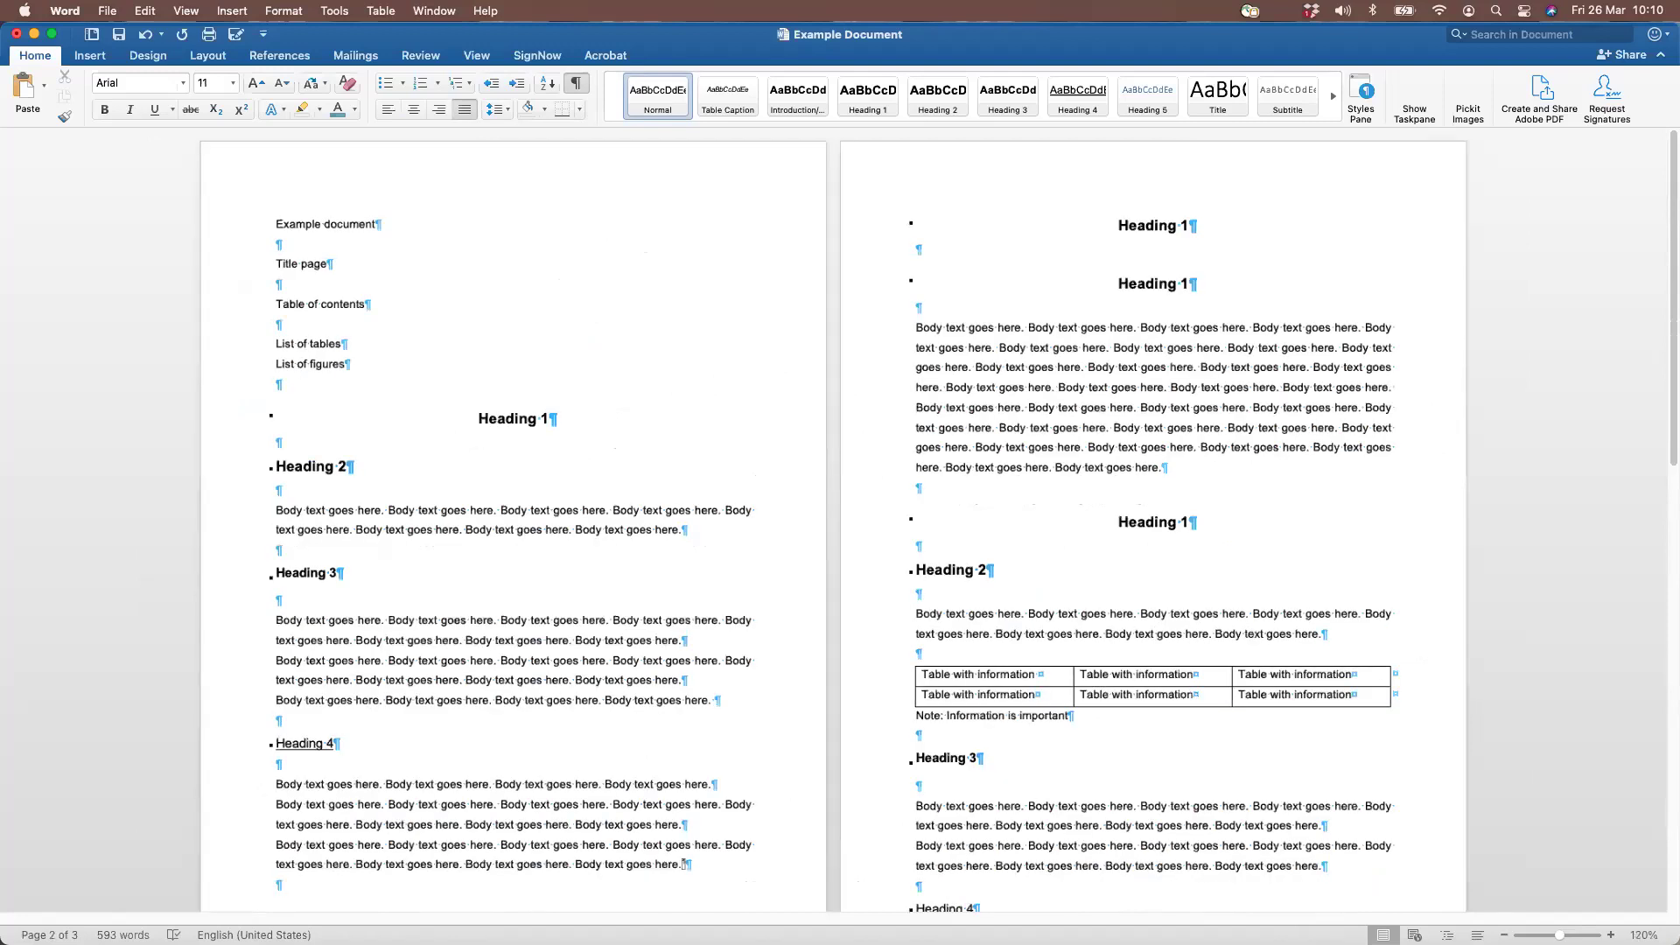
left_click(1503, 934)
Delete the extra empty paragraph above the bar chart on page three
scroll(990, 874, "down", 10)
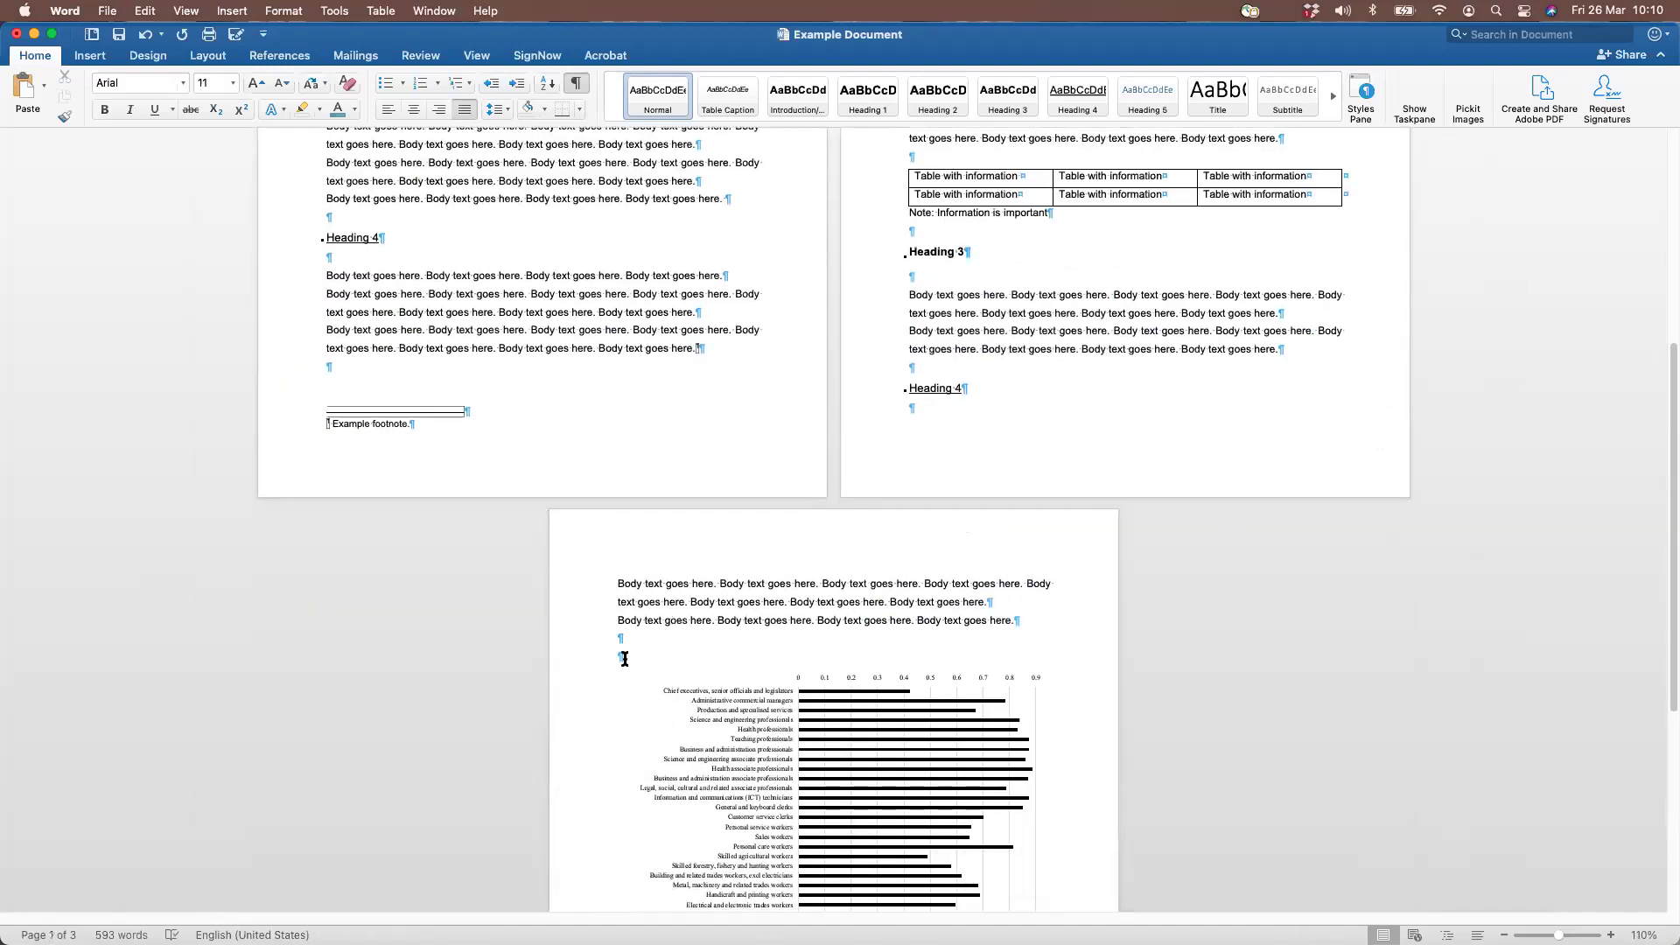
left_click(413, 829)
key("BackSpace")
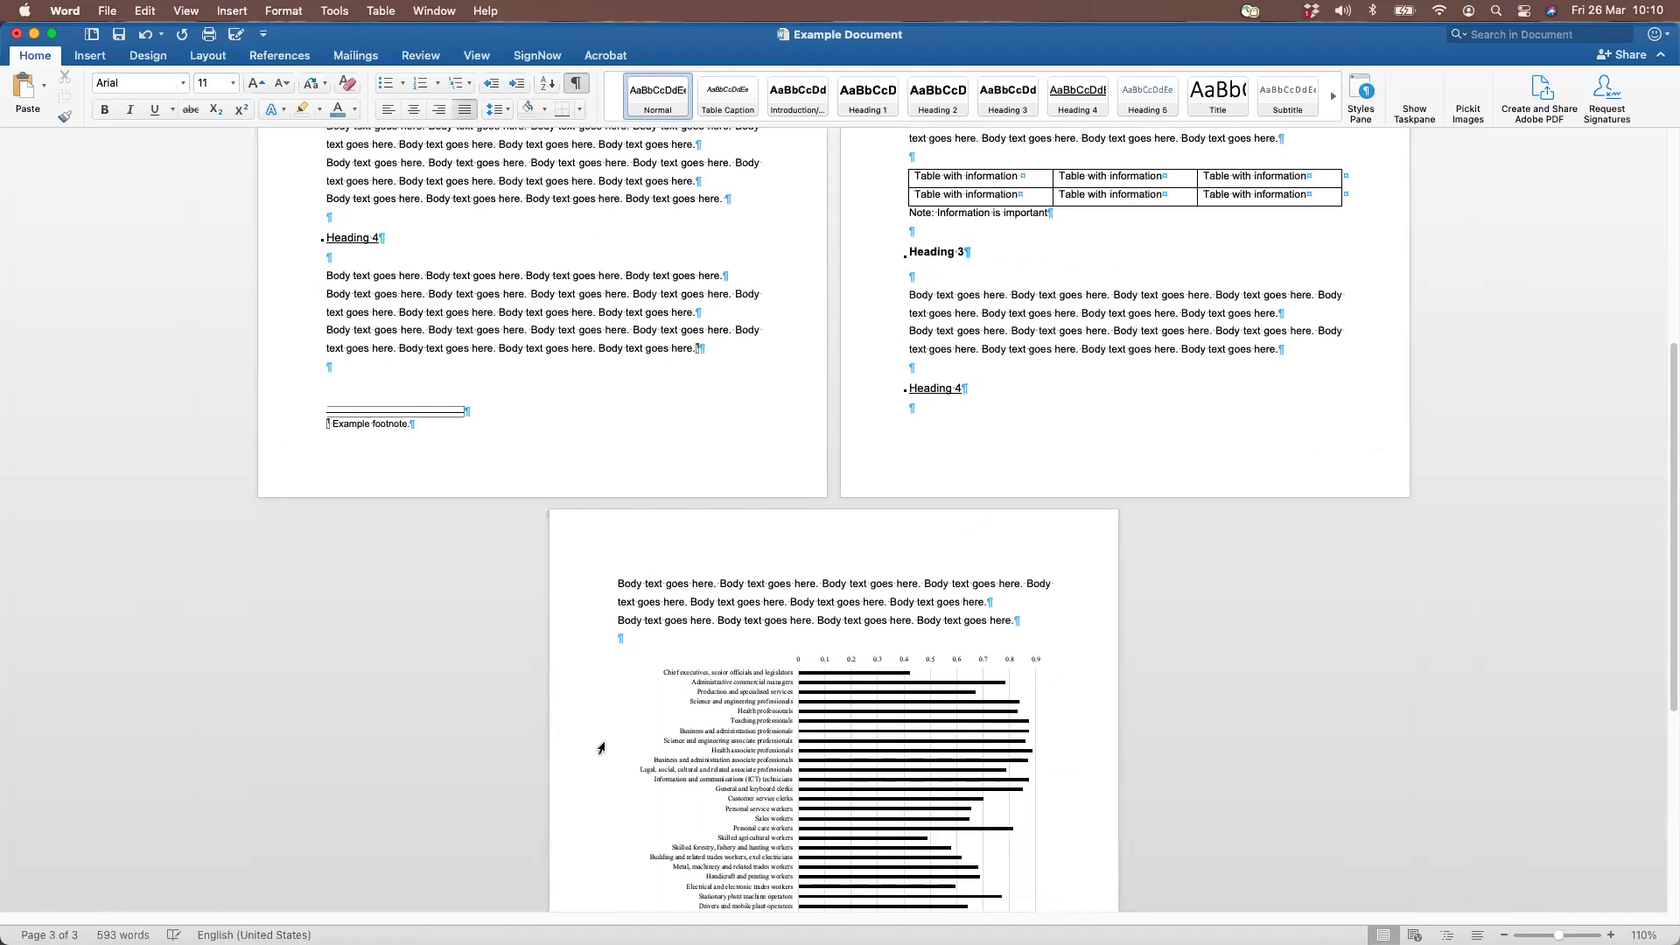
scroll(601, 747, "down", 9)
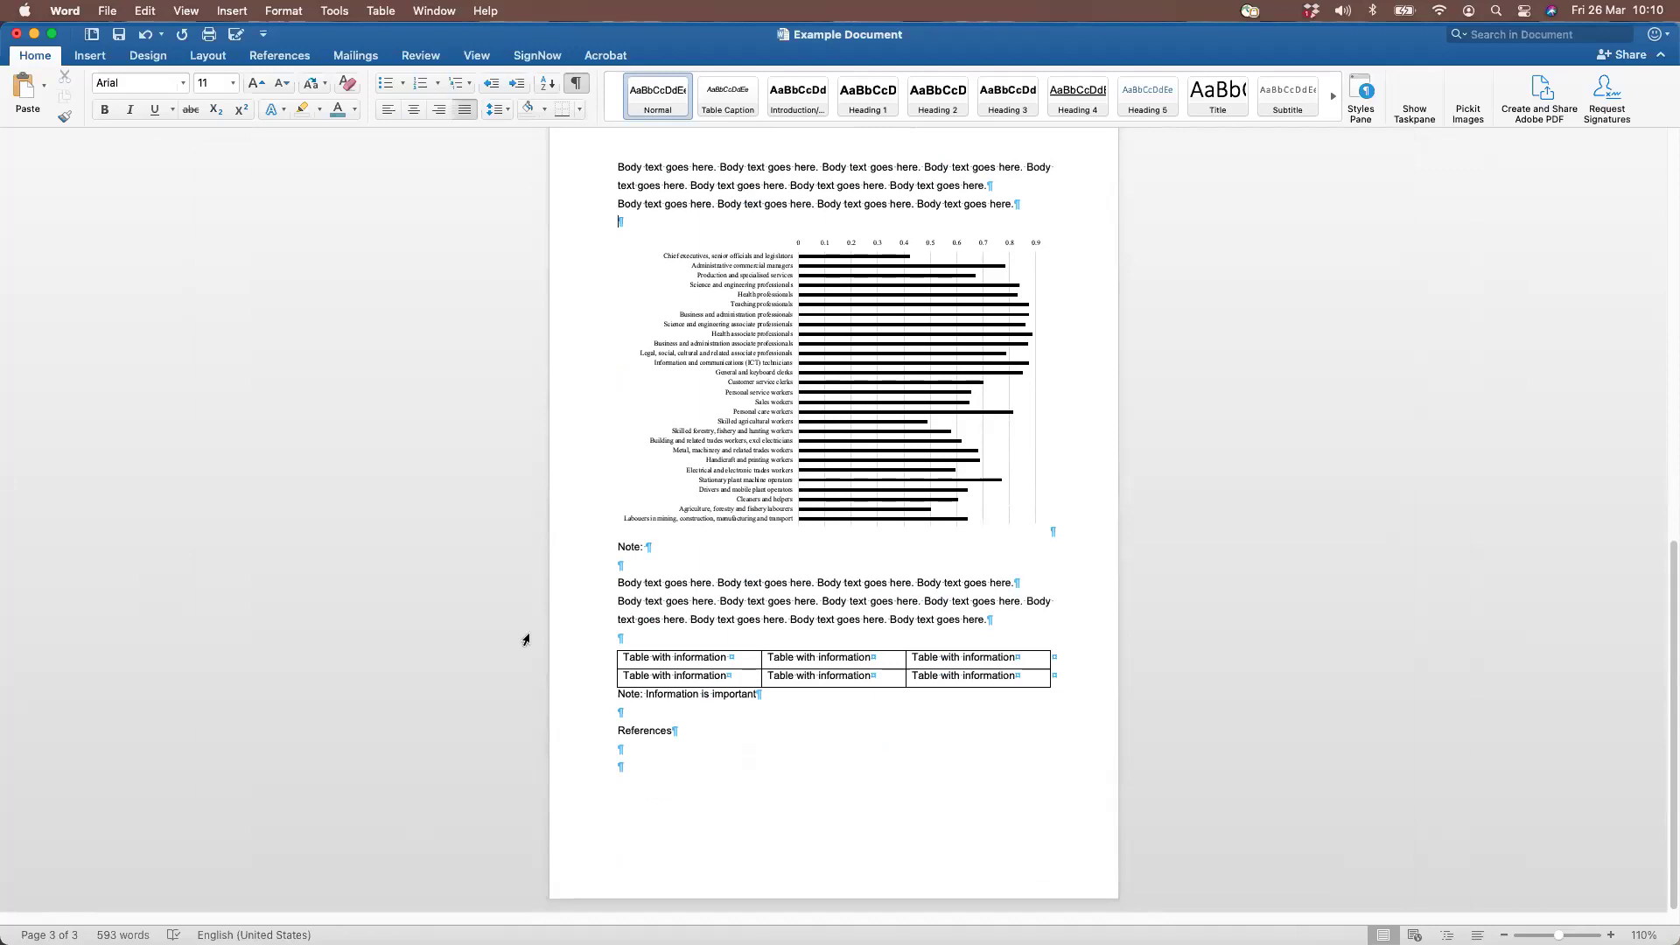
Insert an empty paragraph between the two body text paragraphs under Heading 3 on page two
scroll(525, 640, "up", 20)
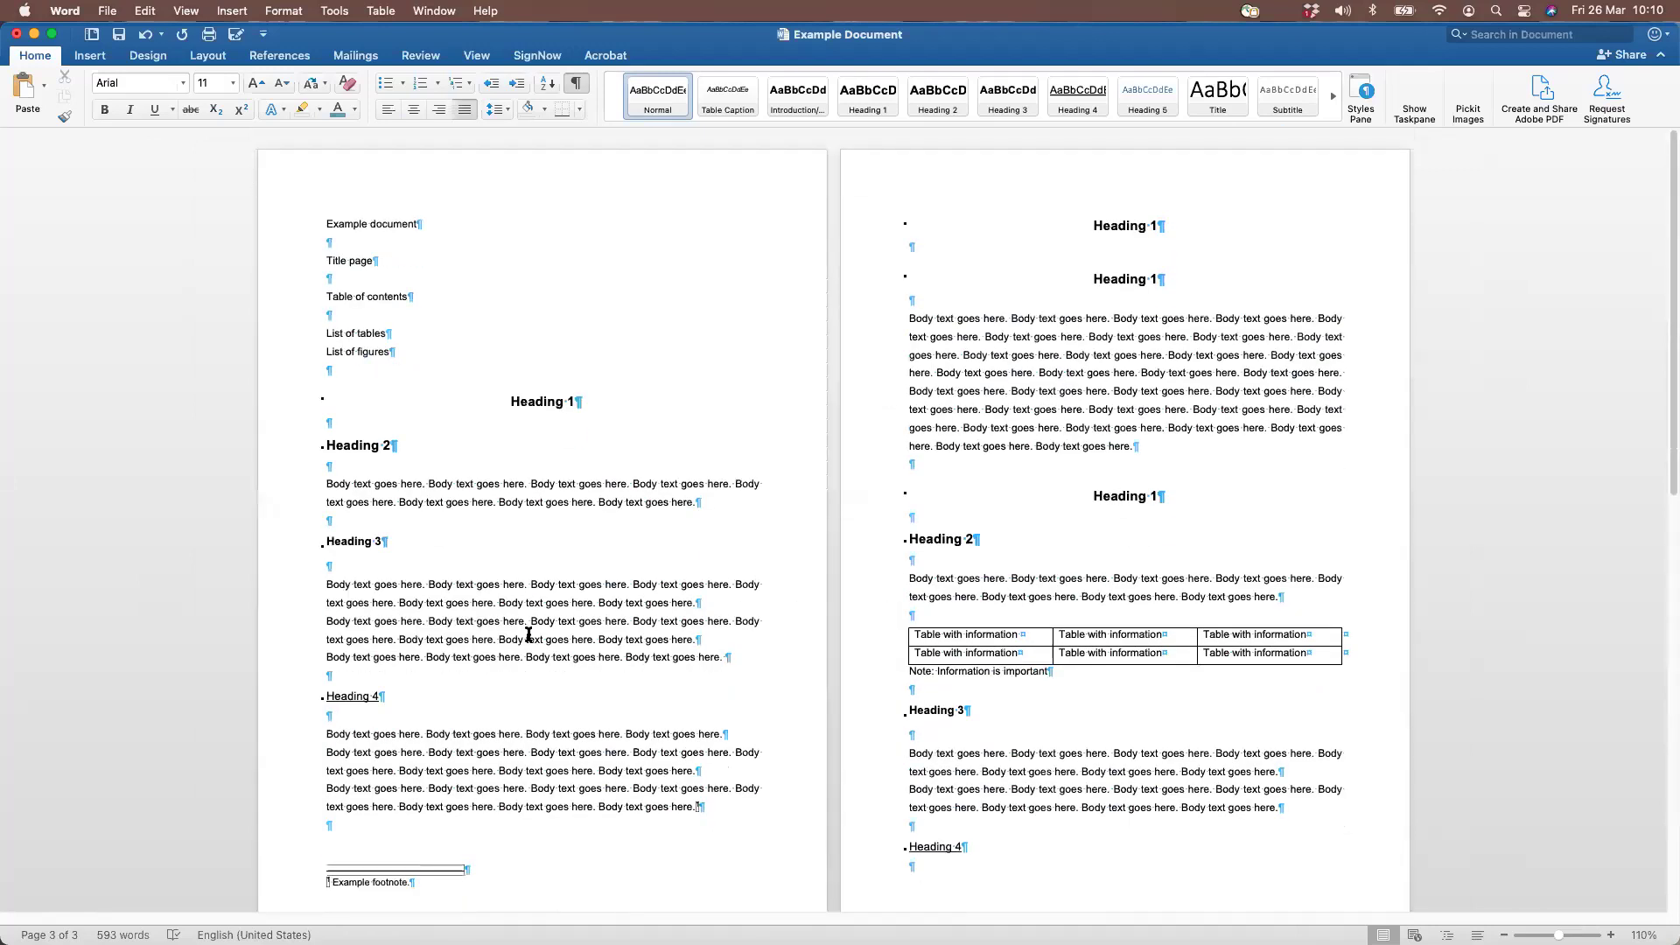
scroll(666, 558, "up", 5)
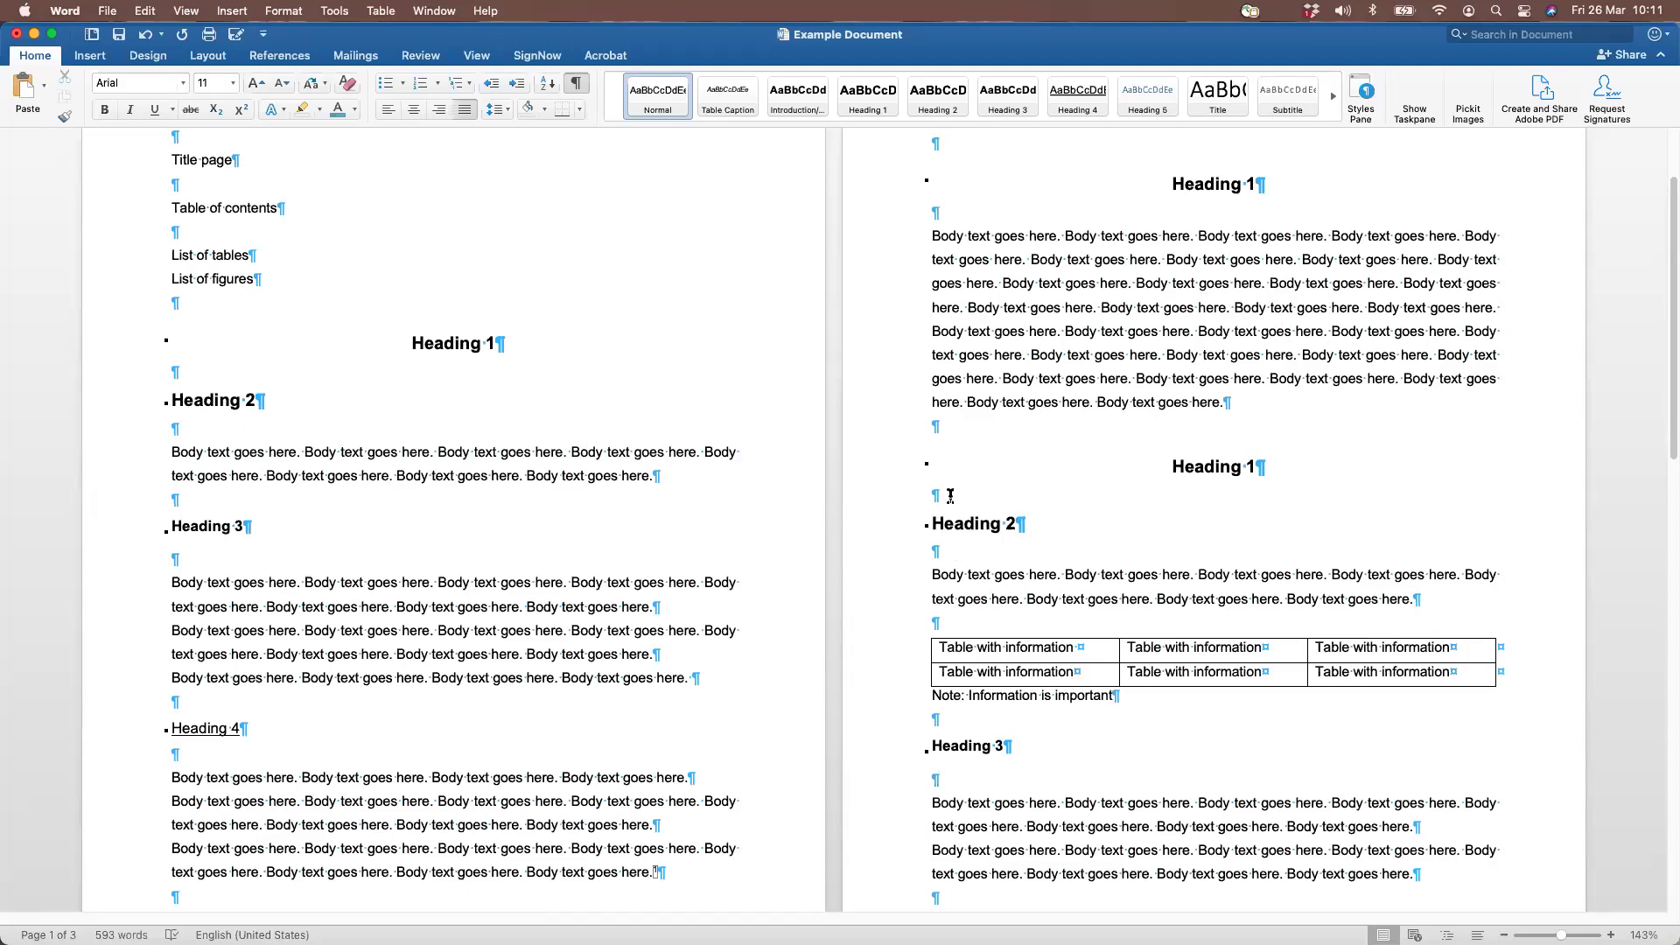
scroll(870, 689, "down", 5)
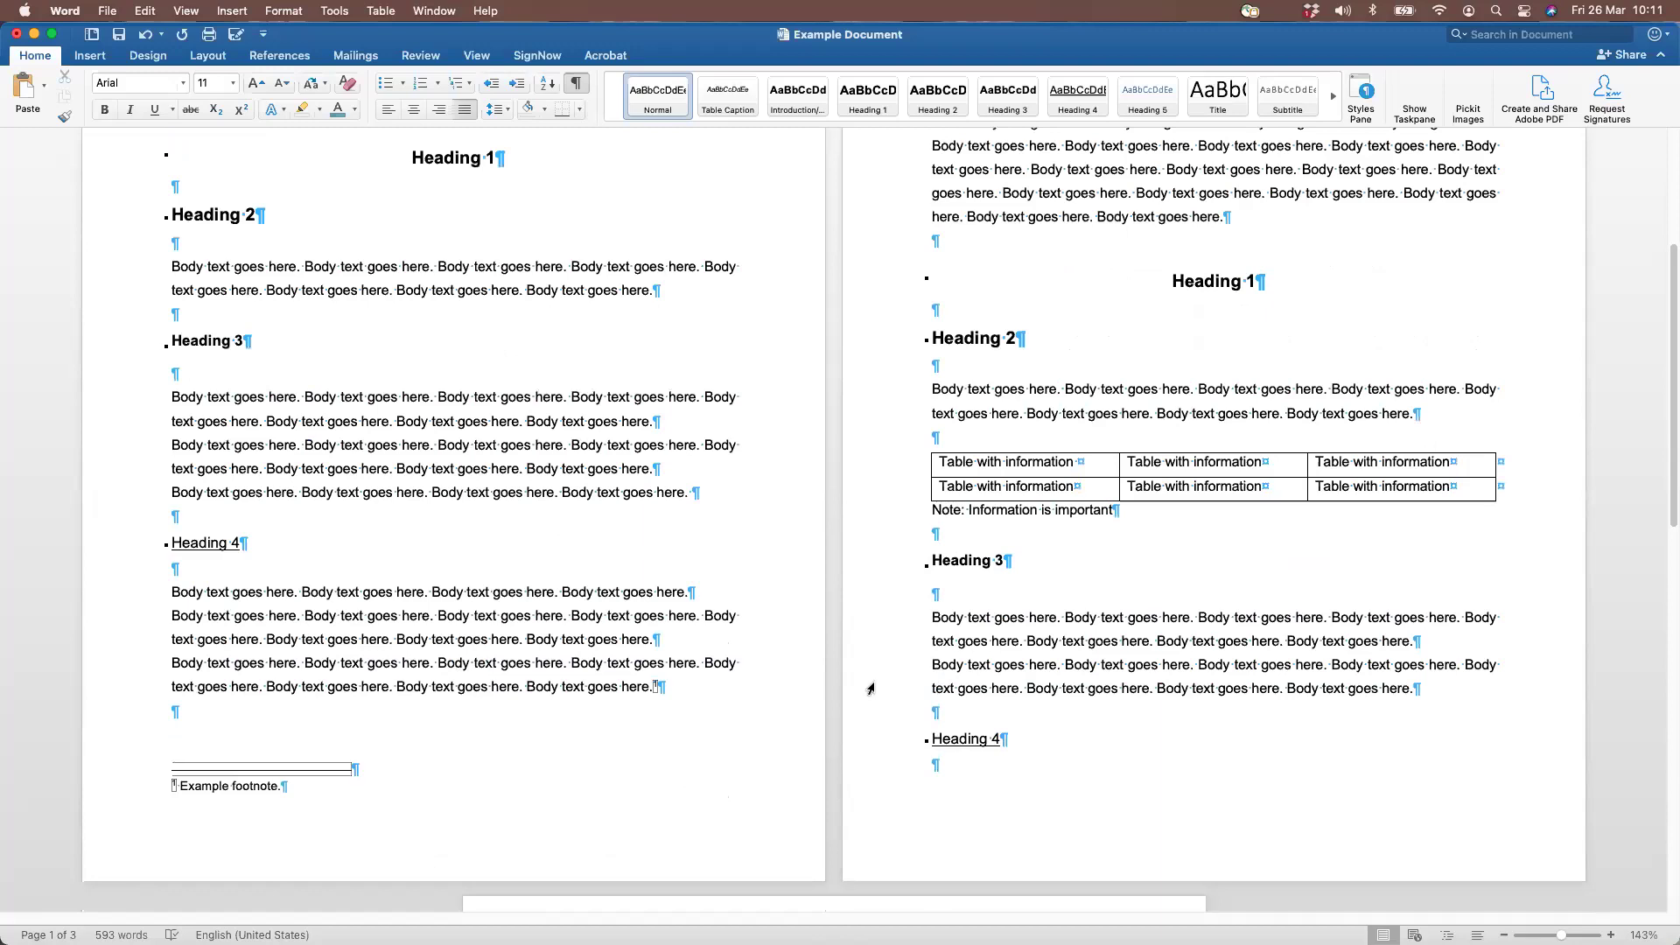
left_click(1429, 642)
key("Return")
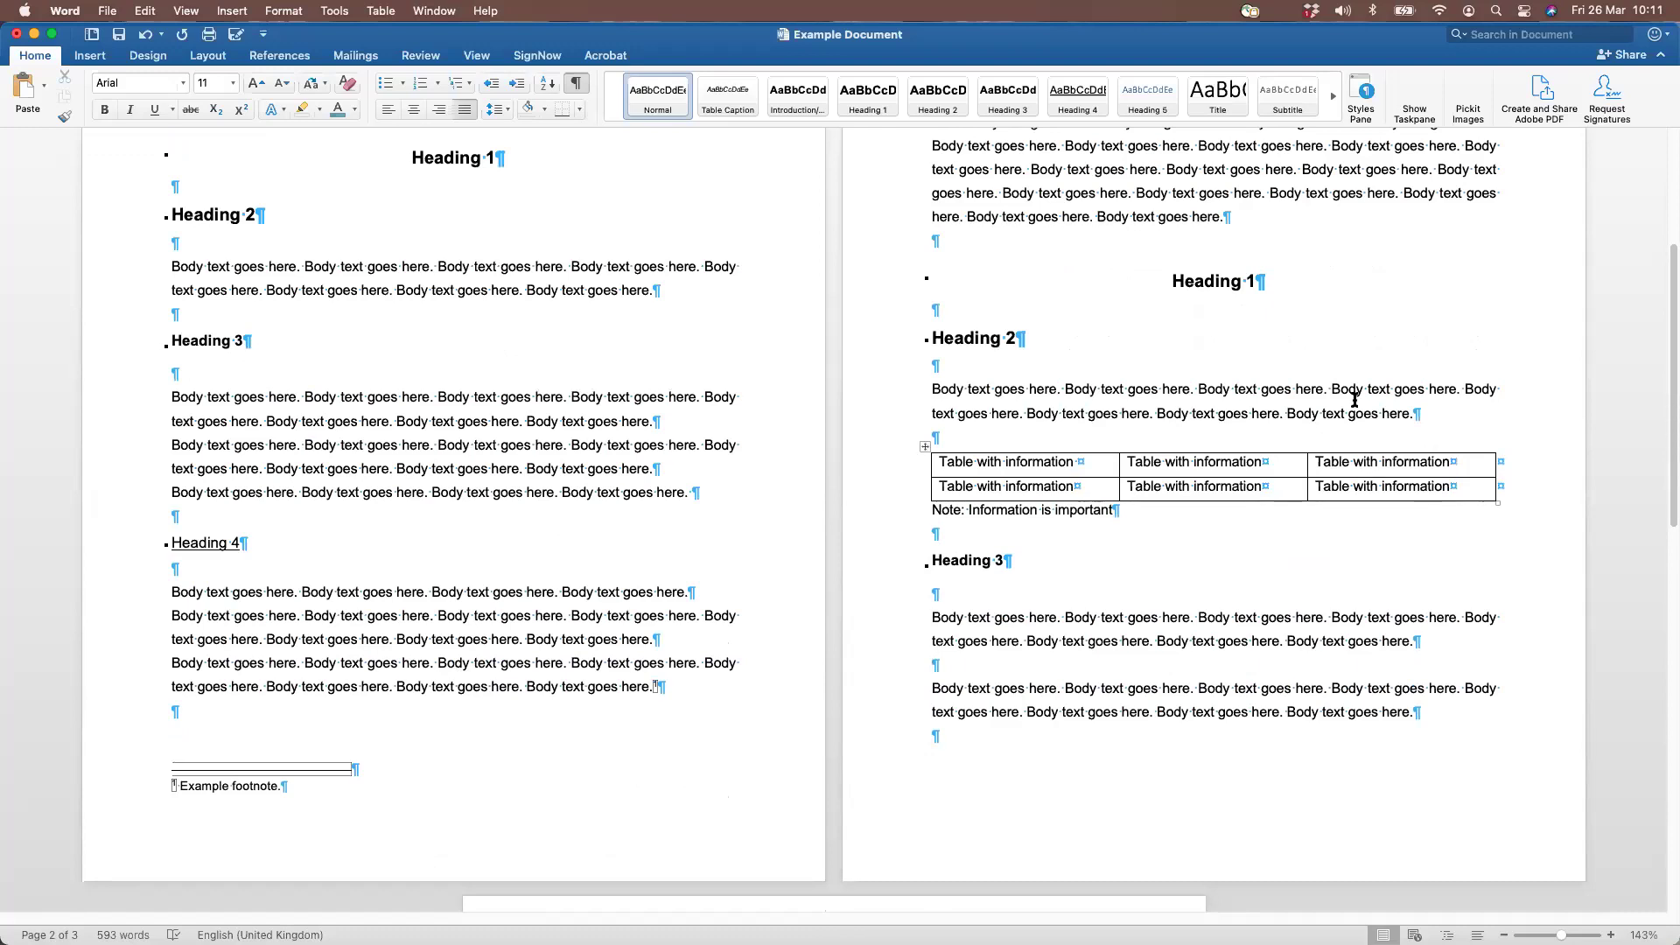
Add an extra empty paragraph below the first Heading 1 on page one and apply the Heading 1 style to it
scroll(867, 418, "up", 5)
scroll(867, 418, "down", 1)
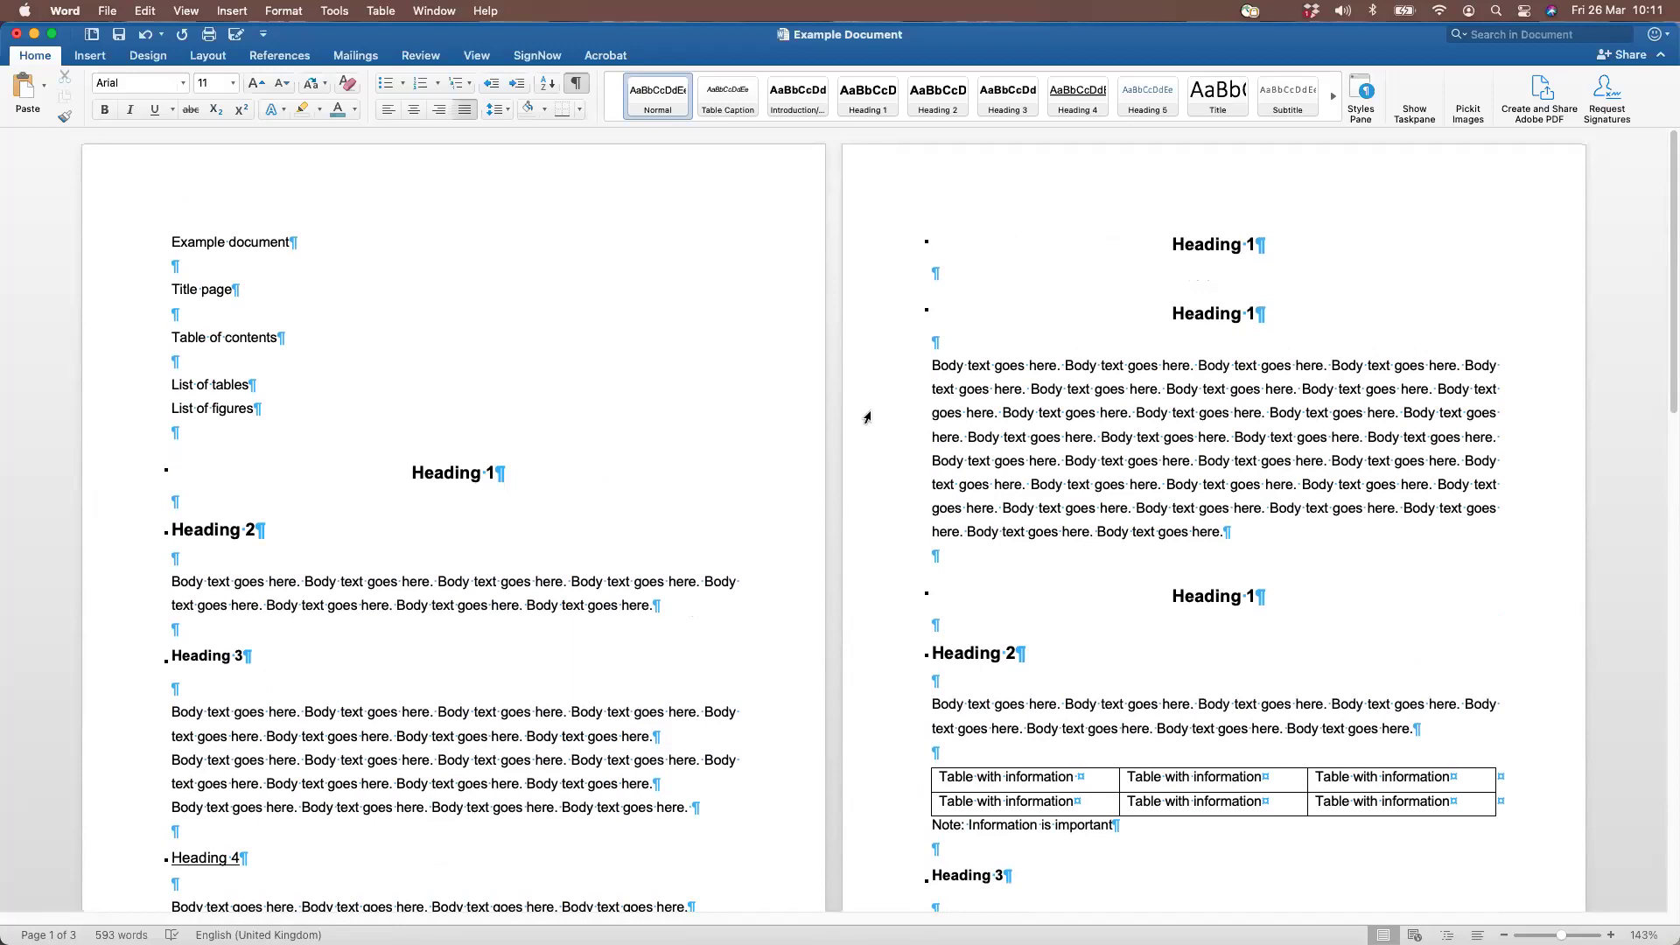
left_click(137, 479)
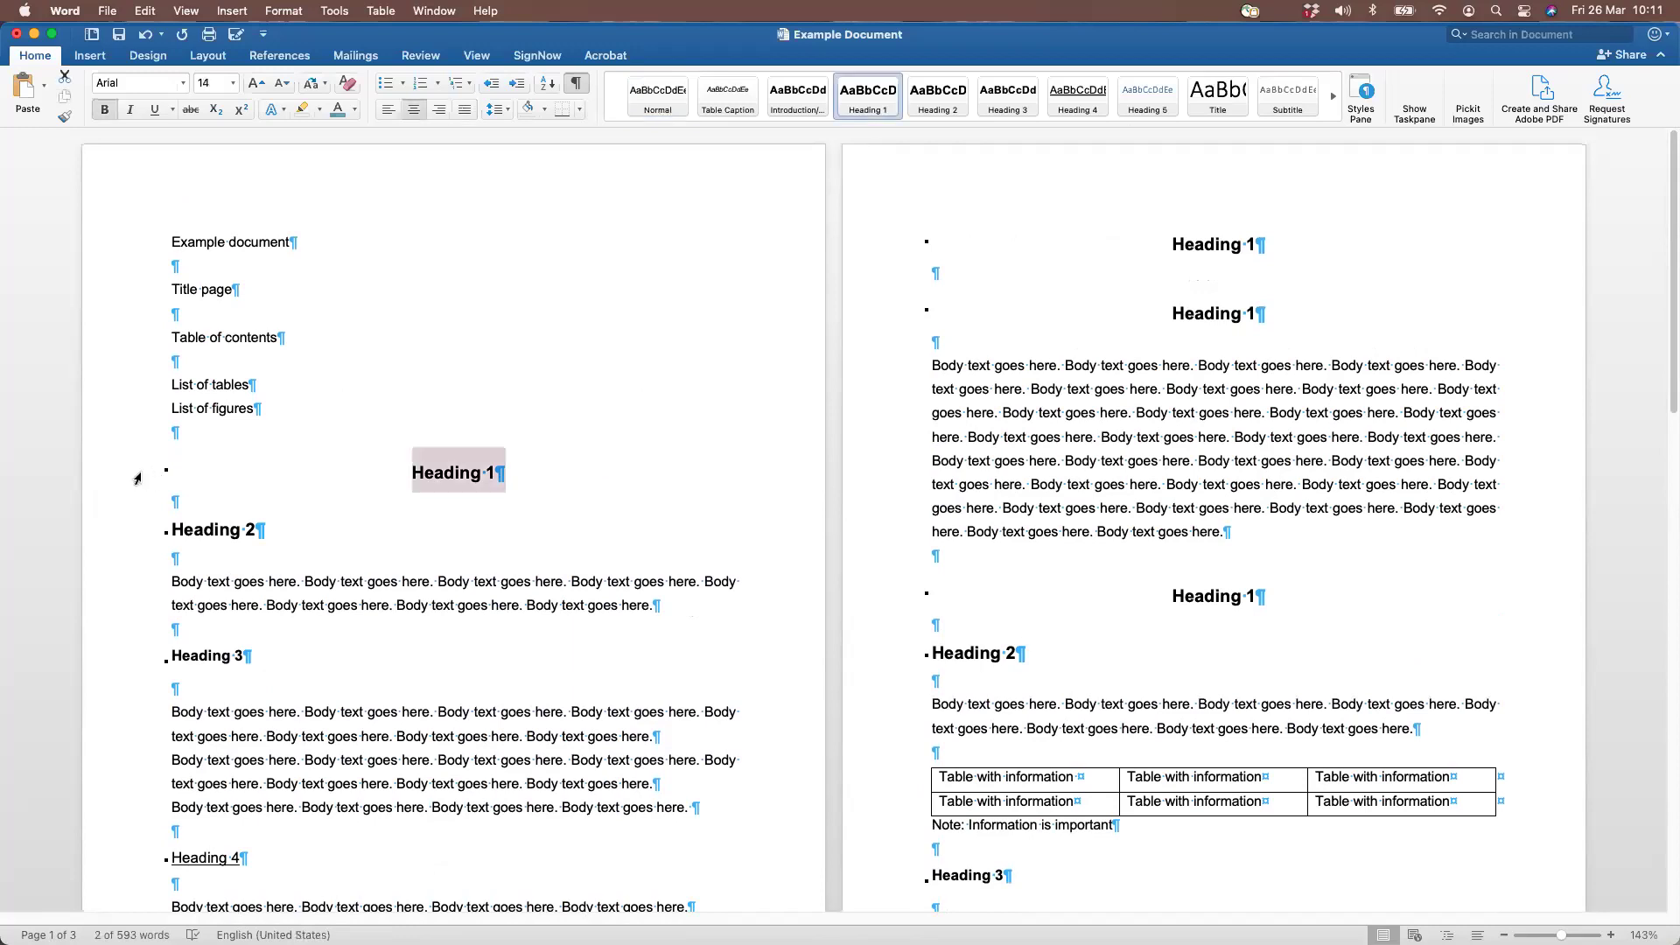
left_click(497, 484)
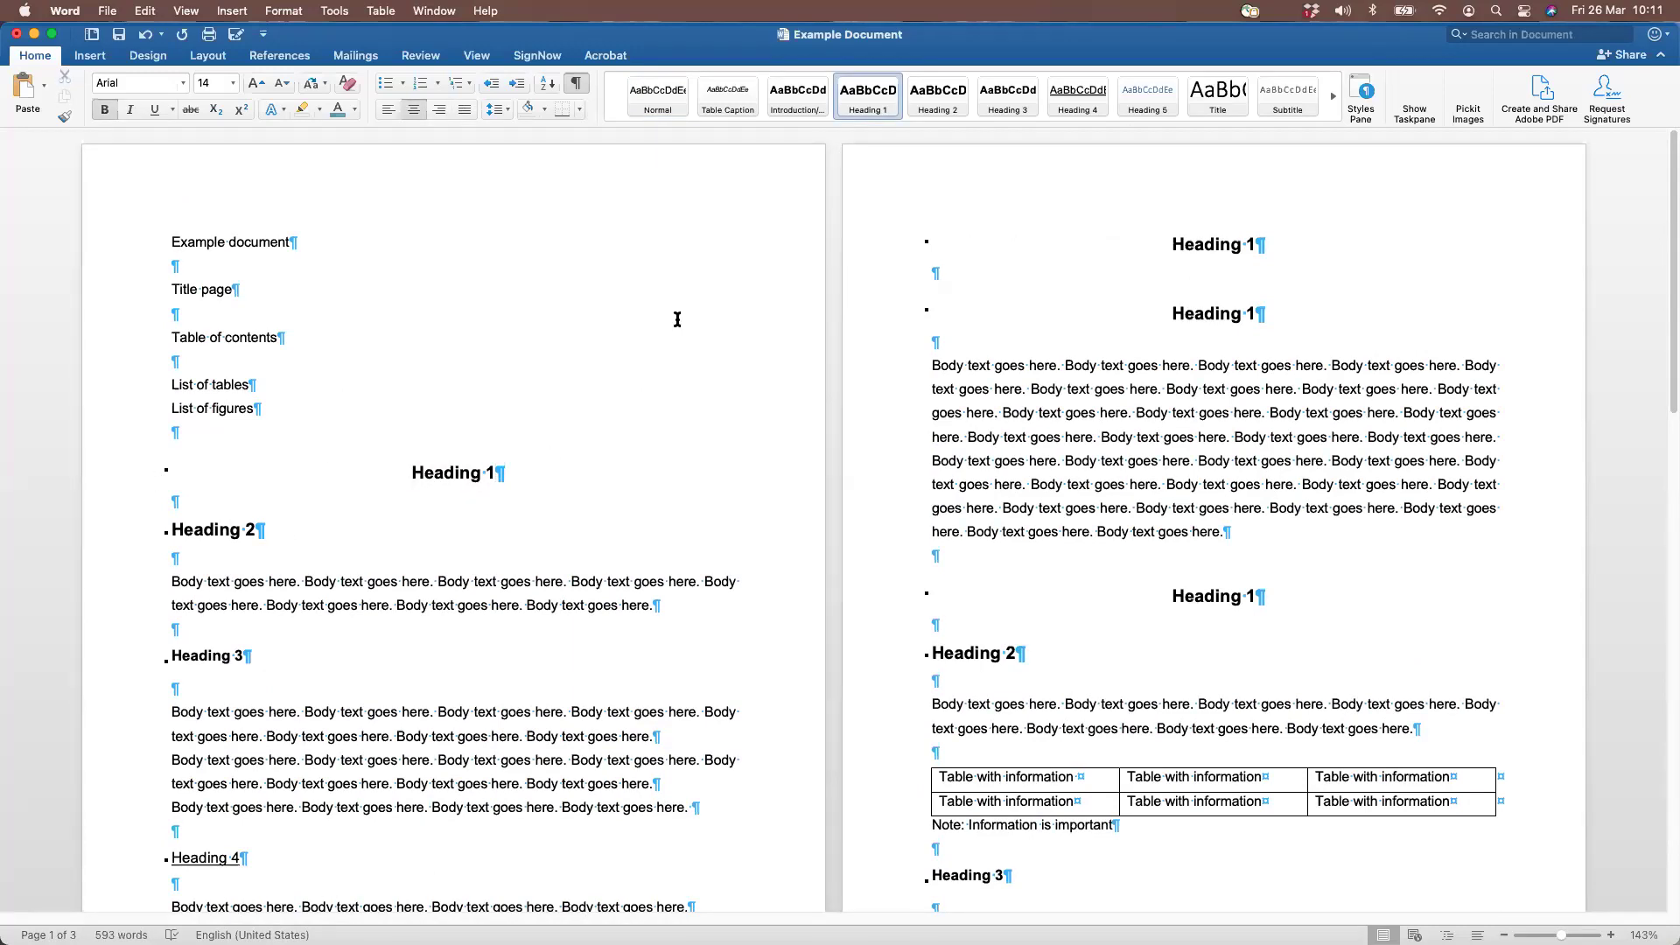
scroll(1012, 582, "down", 1)
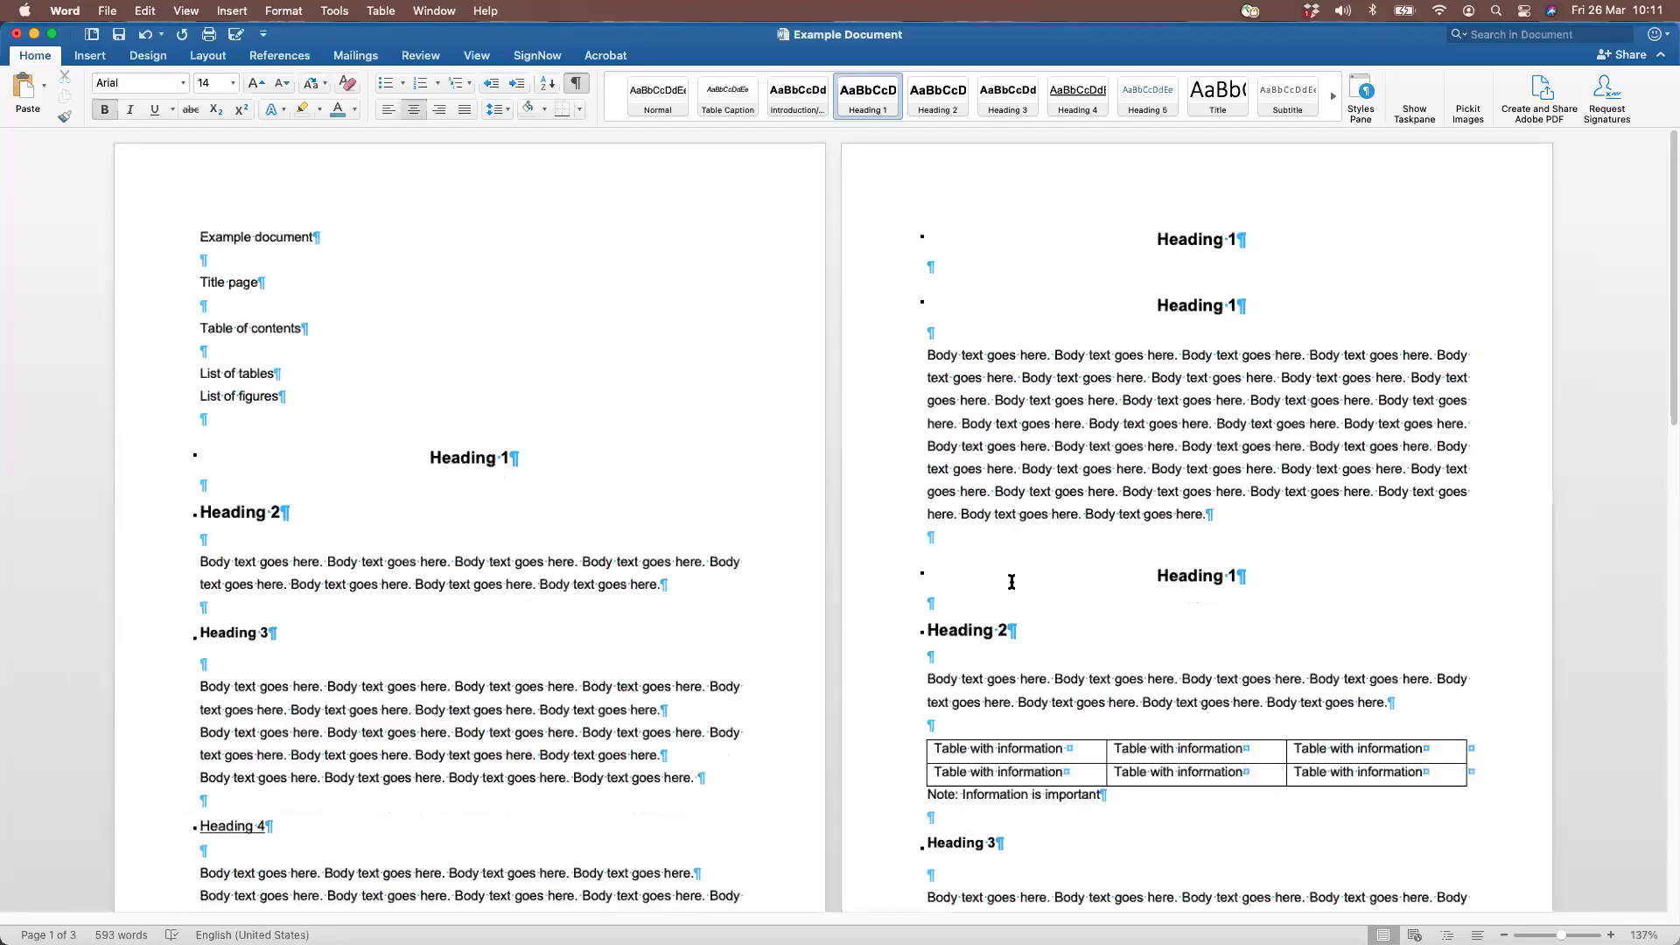
scroll(1011, 582, "down", 1)
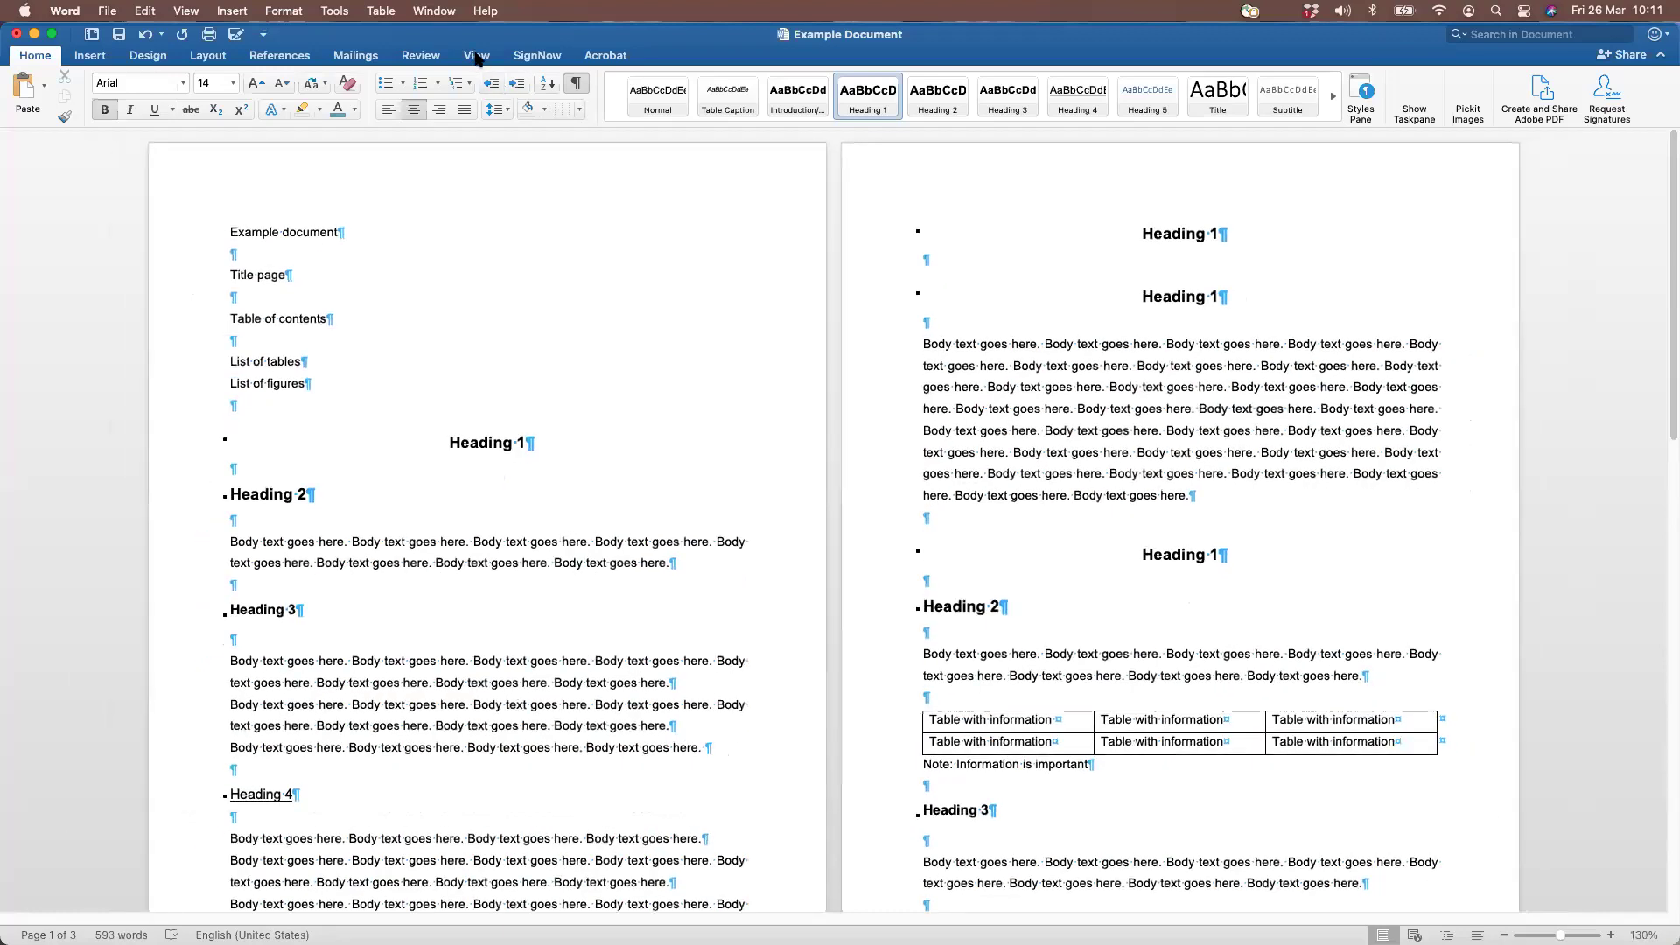
left_click(543, 444)
key("Return")
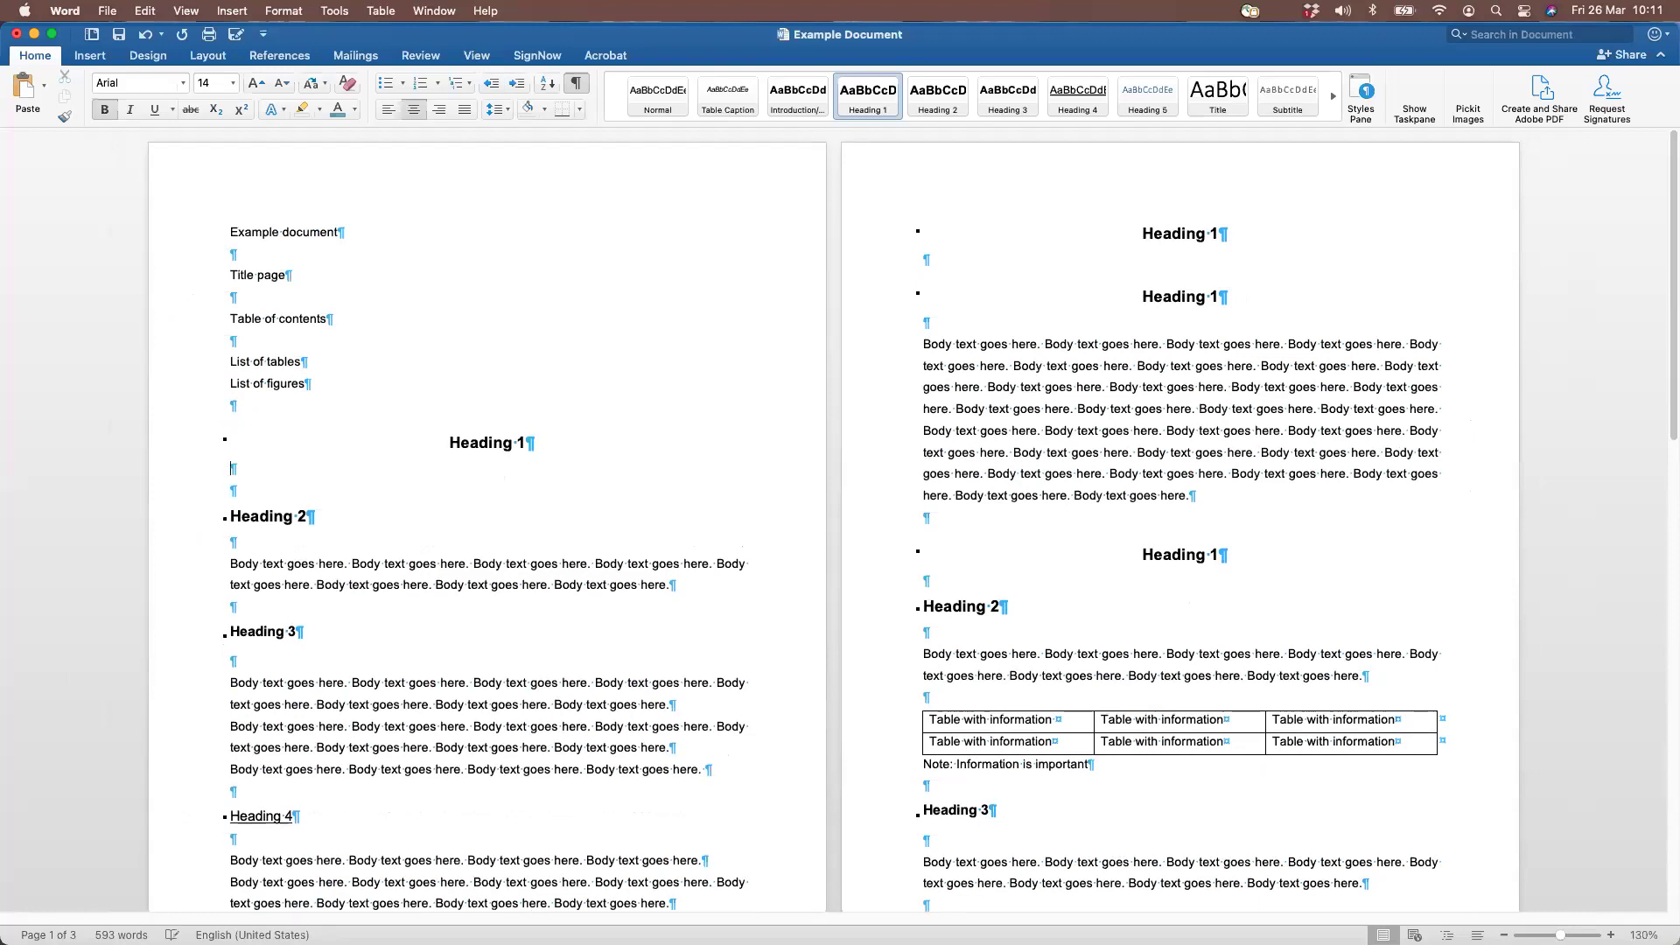
left_click(197, 474)
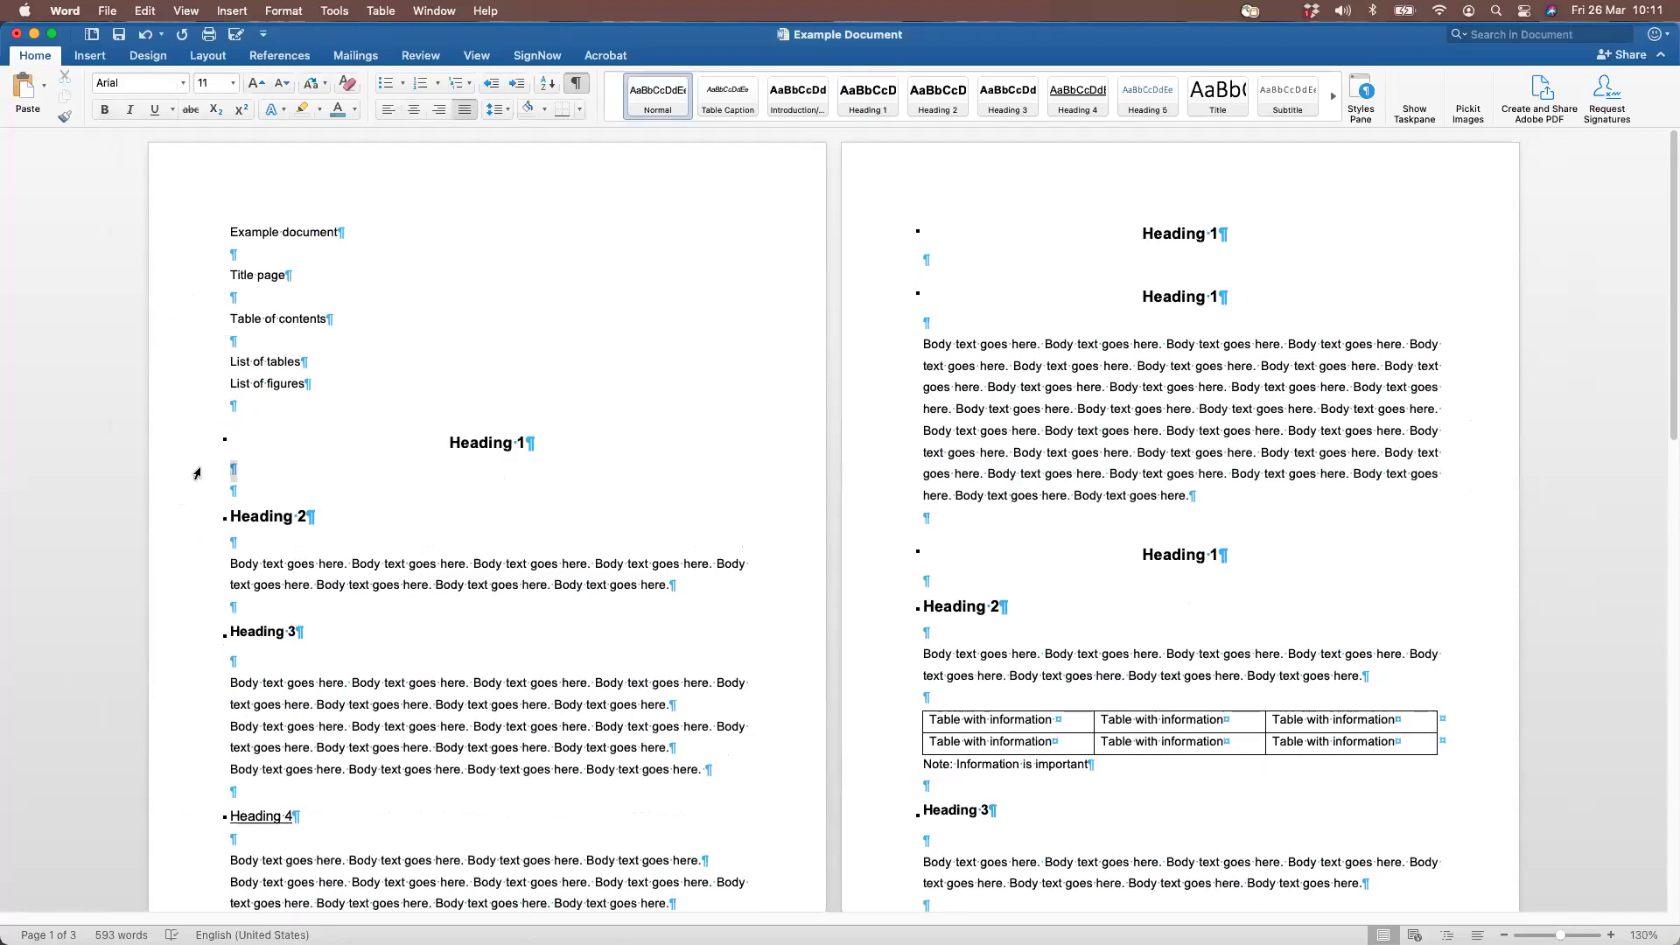
left_click(867, 96)
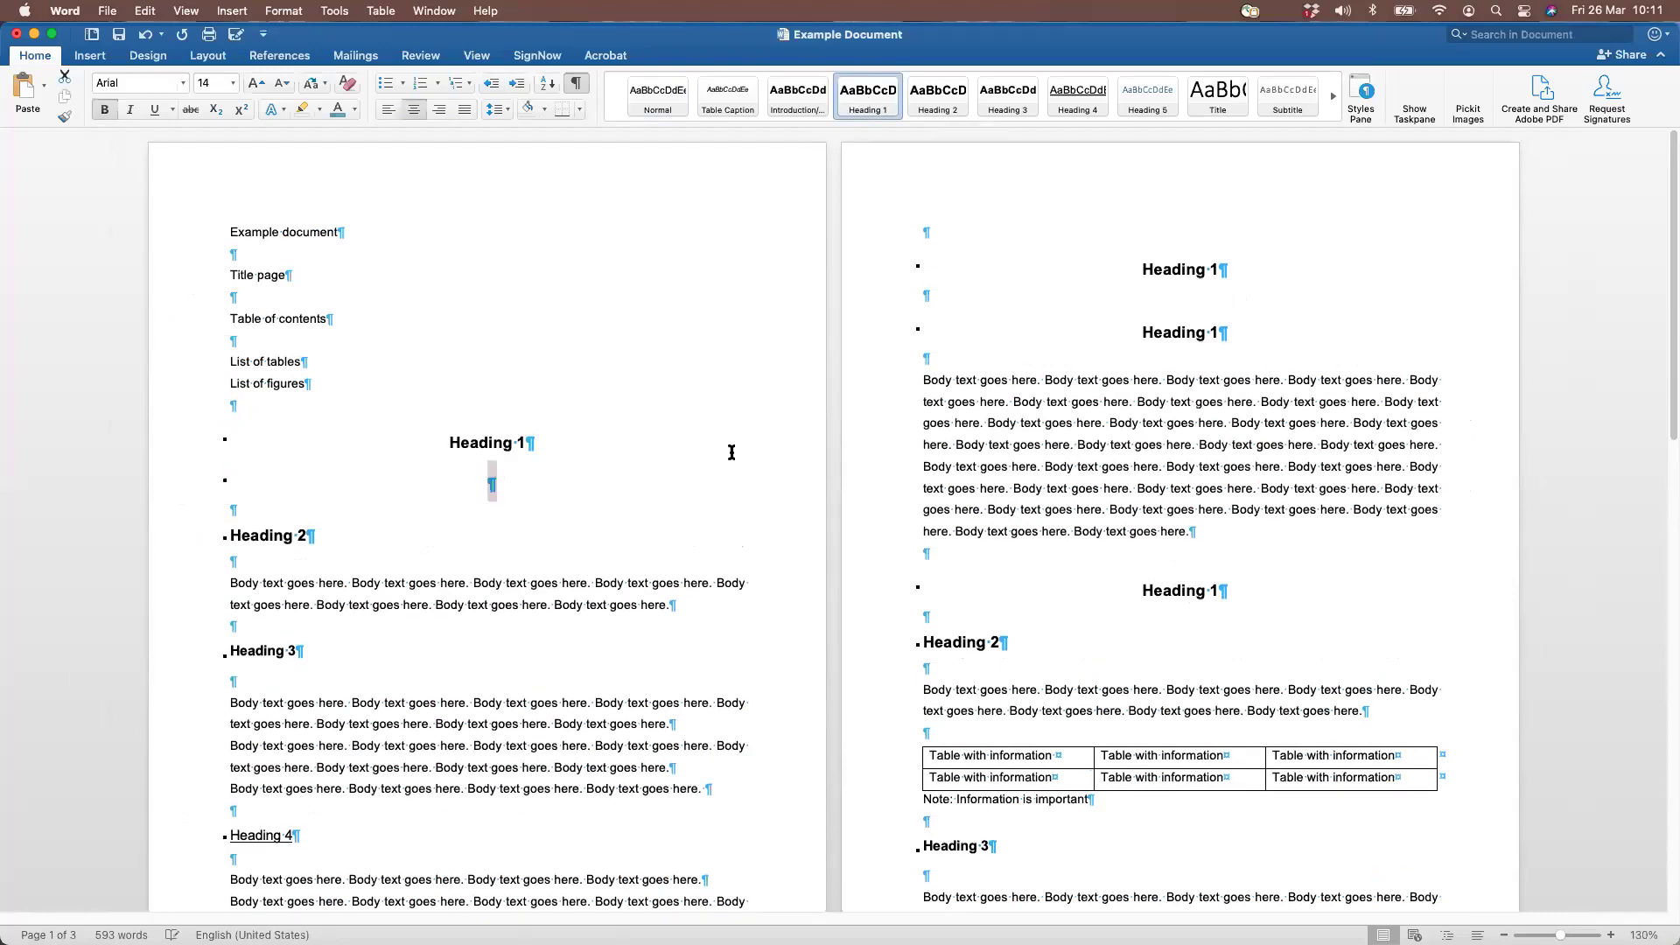
left_click(587, 602)
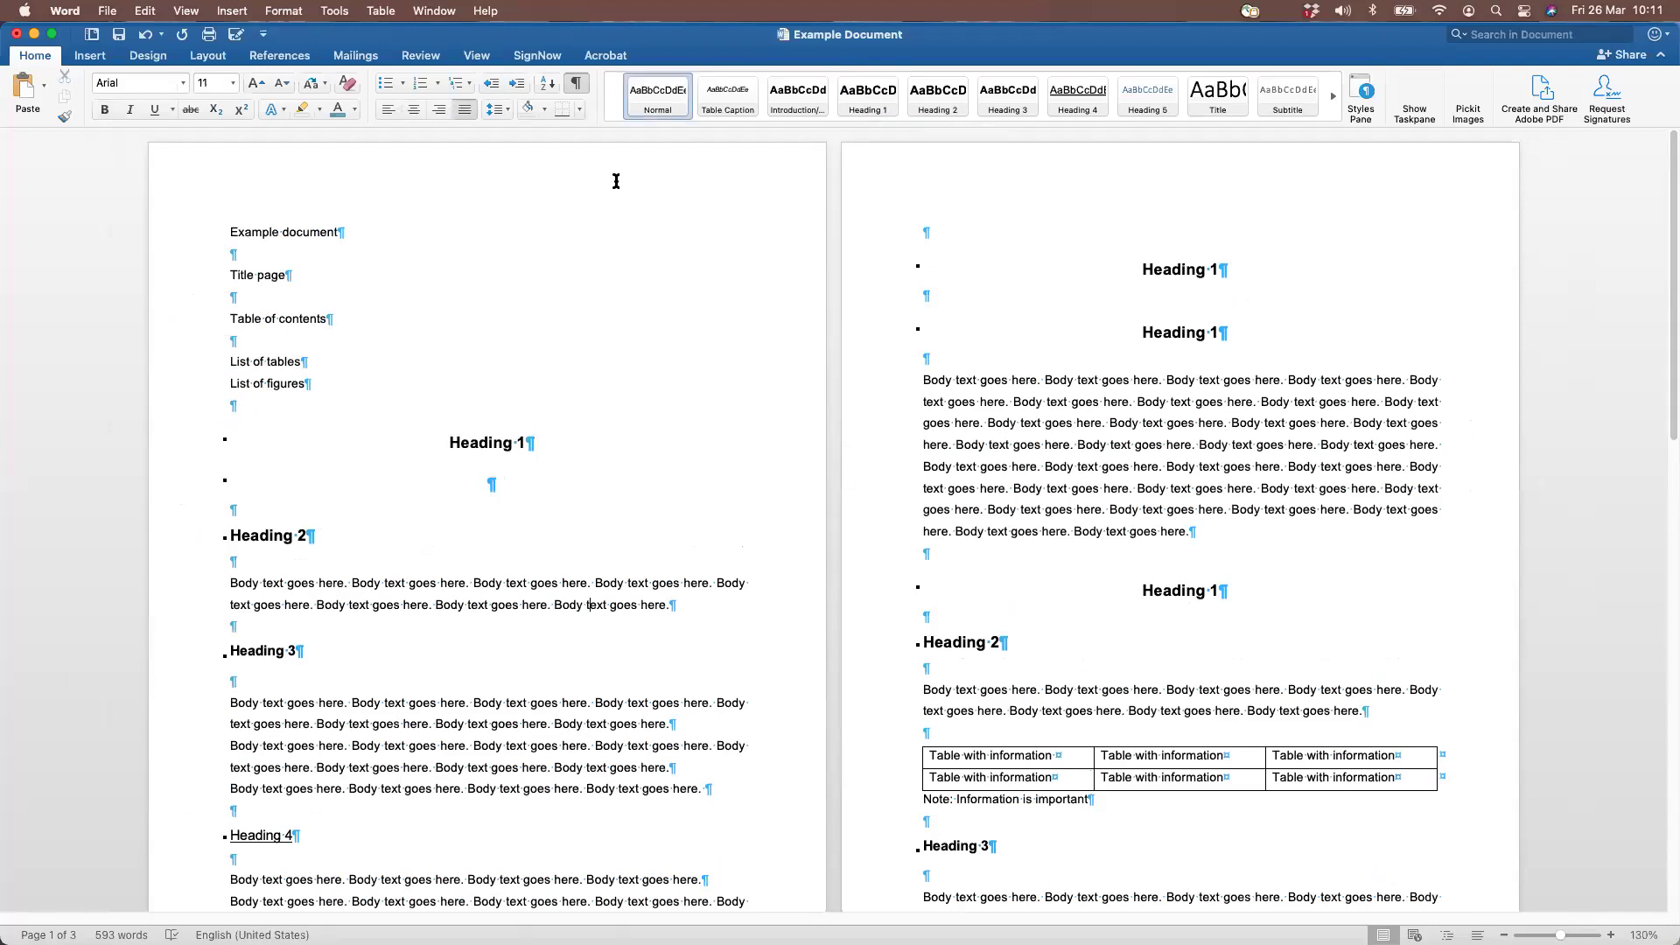
Hide the formatting marks and show the document's heading outline in the navigation pane
left_click(576, 83)
left_click(477, 57)
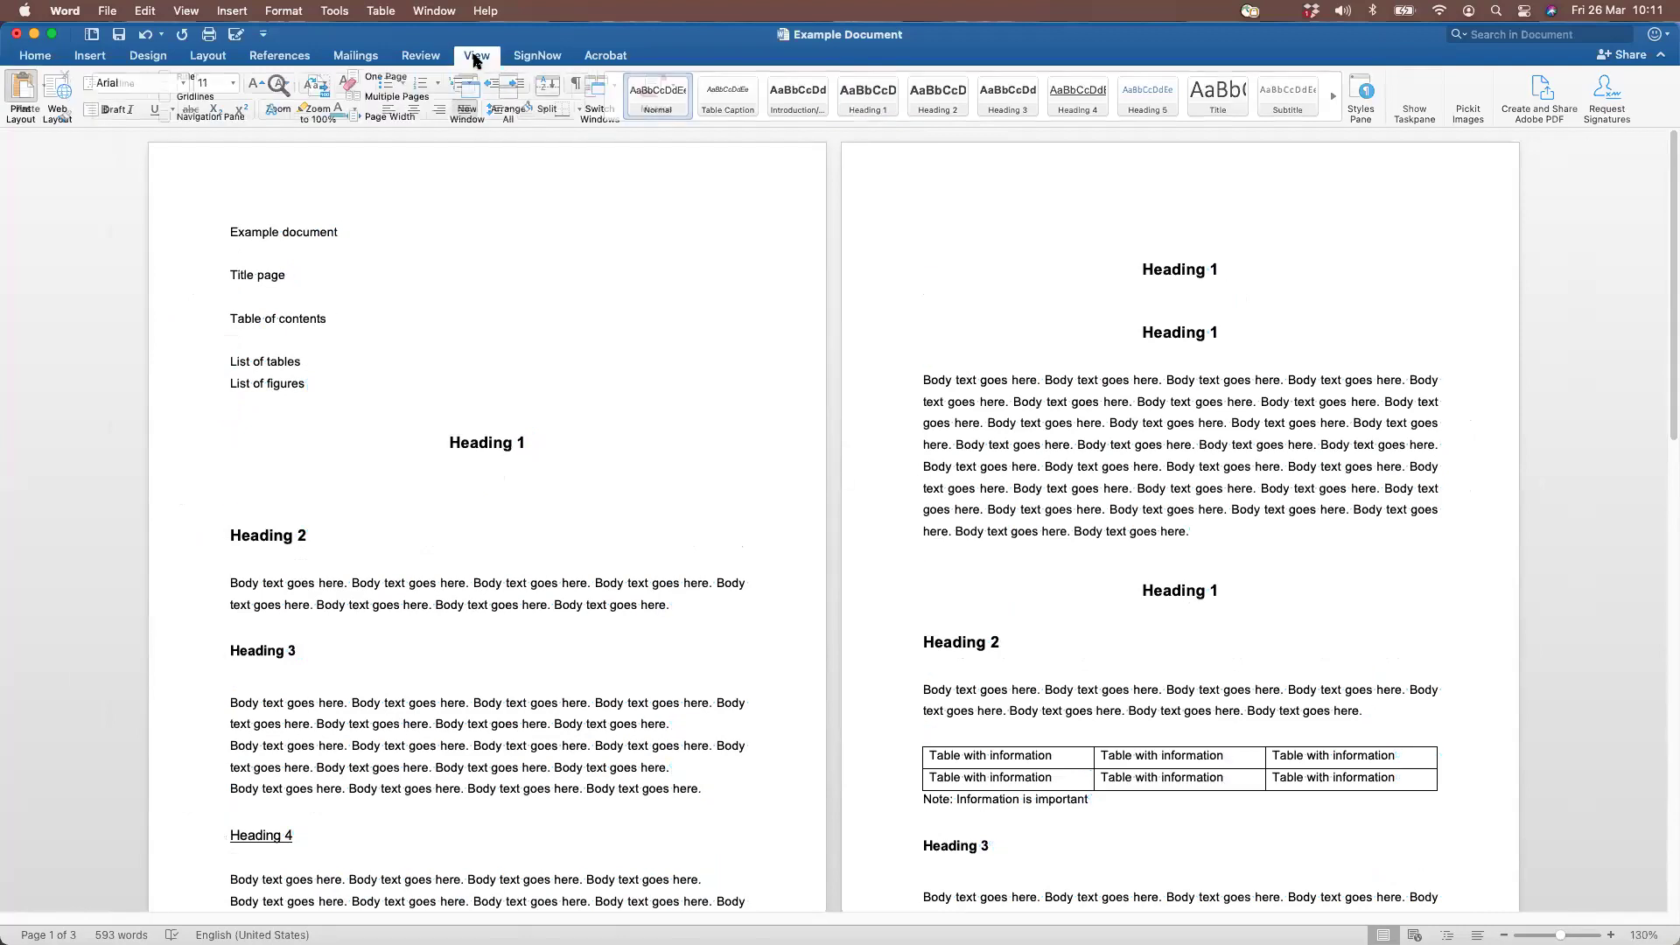
left_click(168, 117)
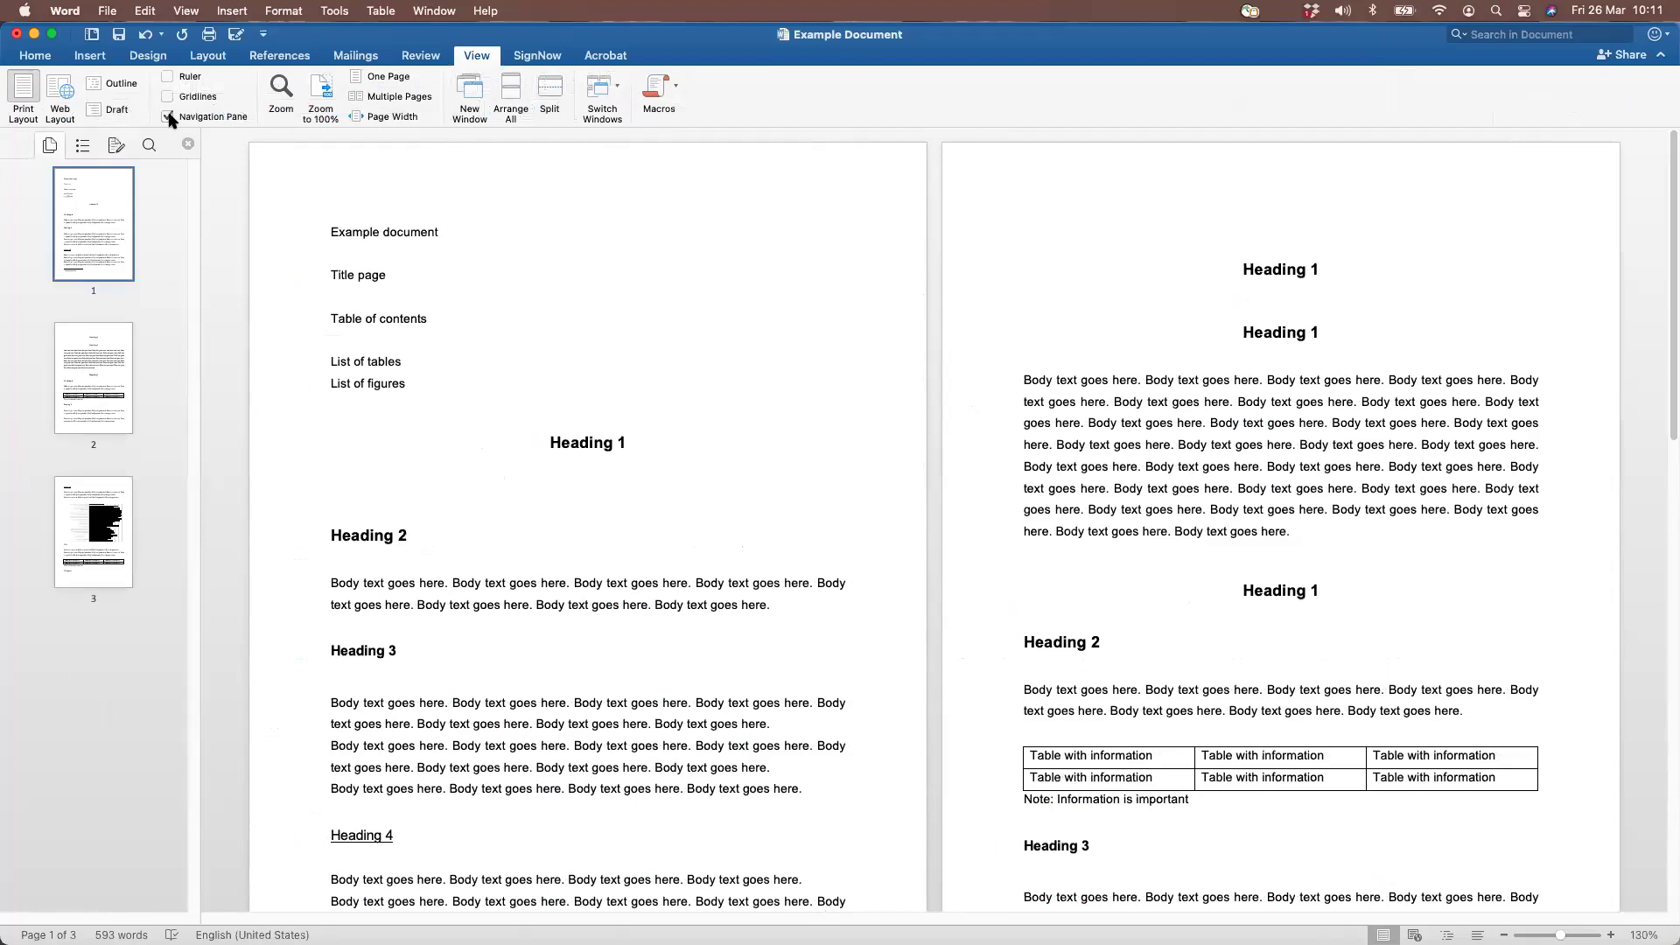
left_click(82, 145)
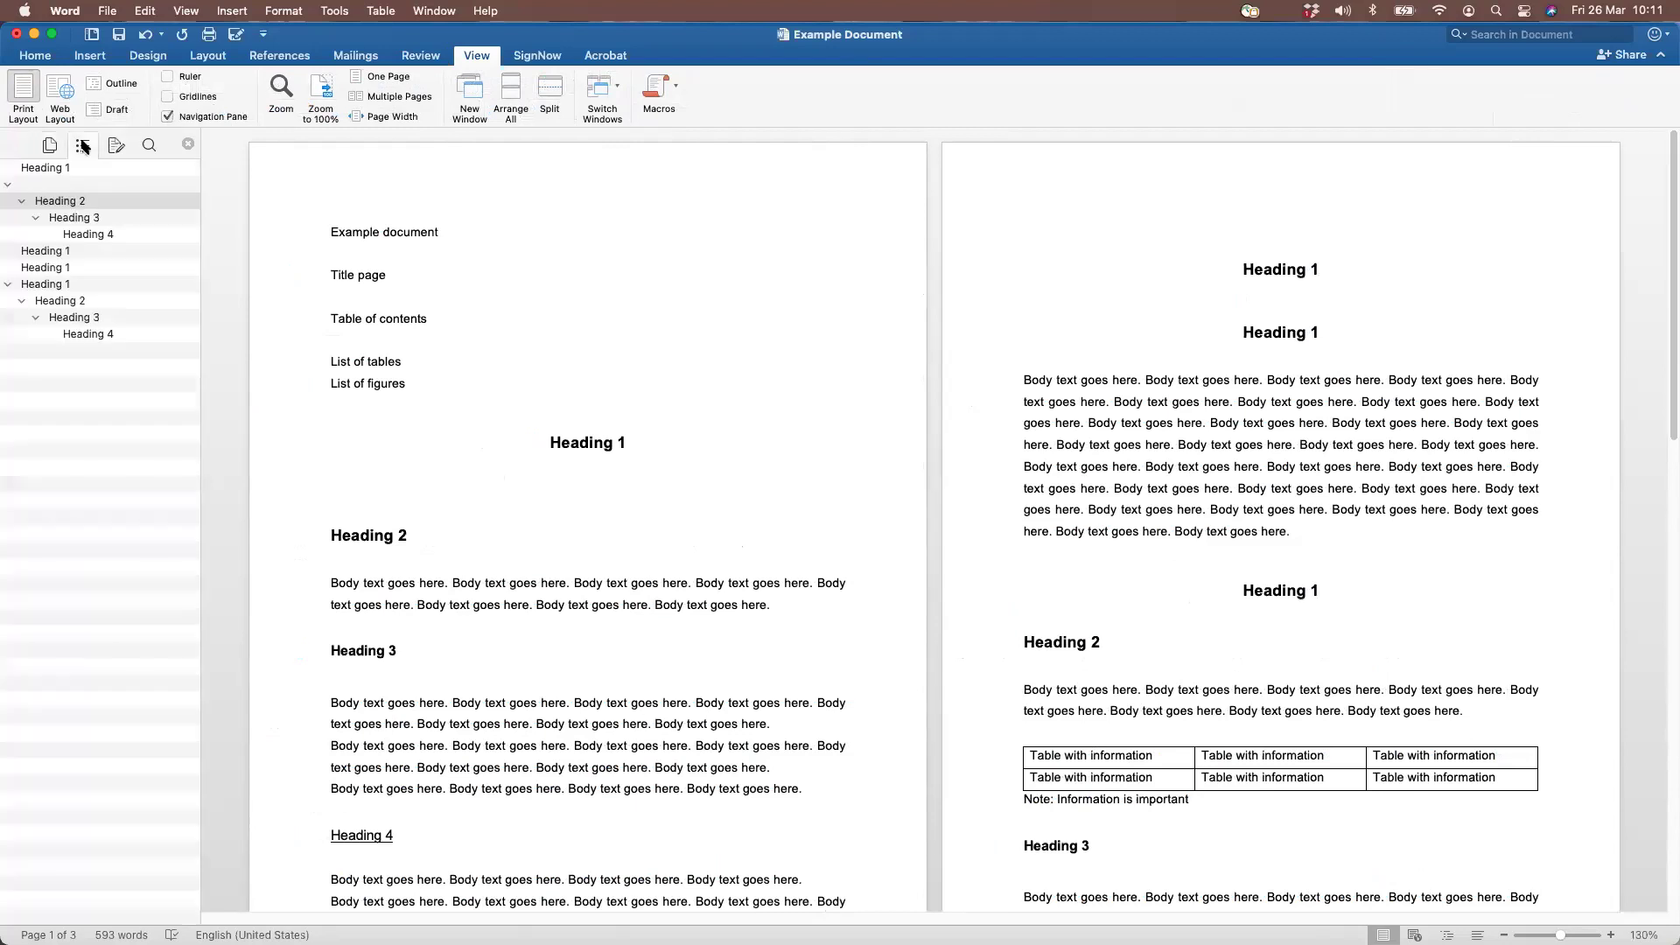
Check the blank outline entry and the Heading 1 entries by jumping to their places in the document
left_click(31, 186)
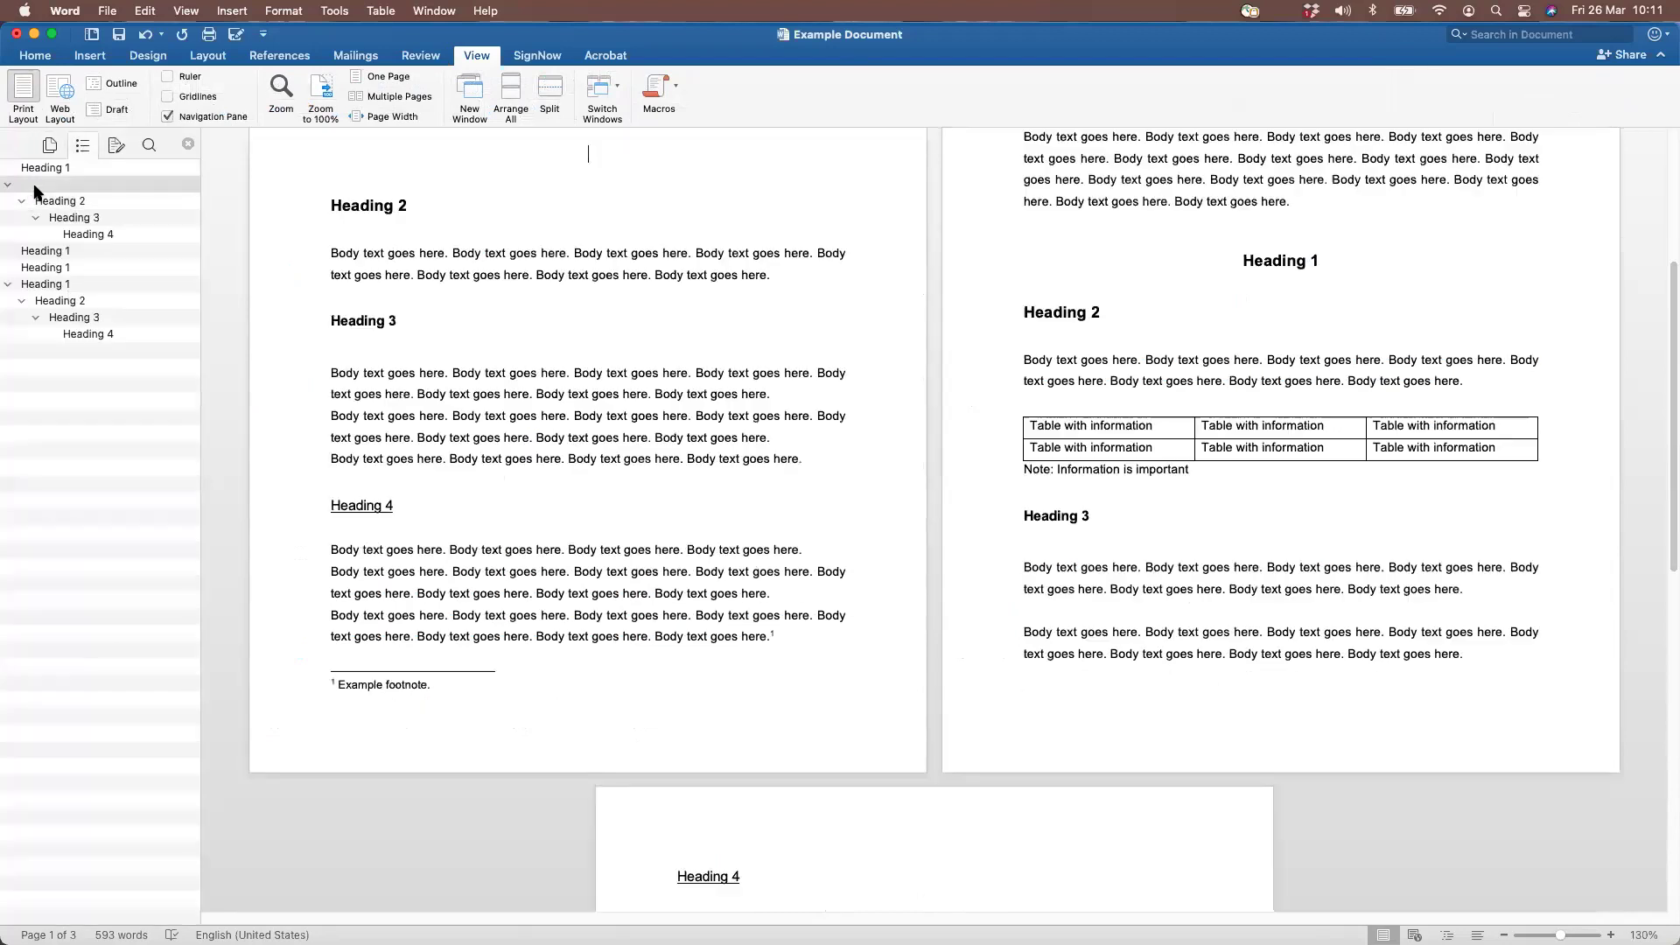
left_click(104, 172)
left_click(91, 186)
left_click(74, 250)
left_click(73, 283)
left_click(70, 253)
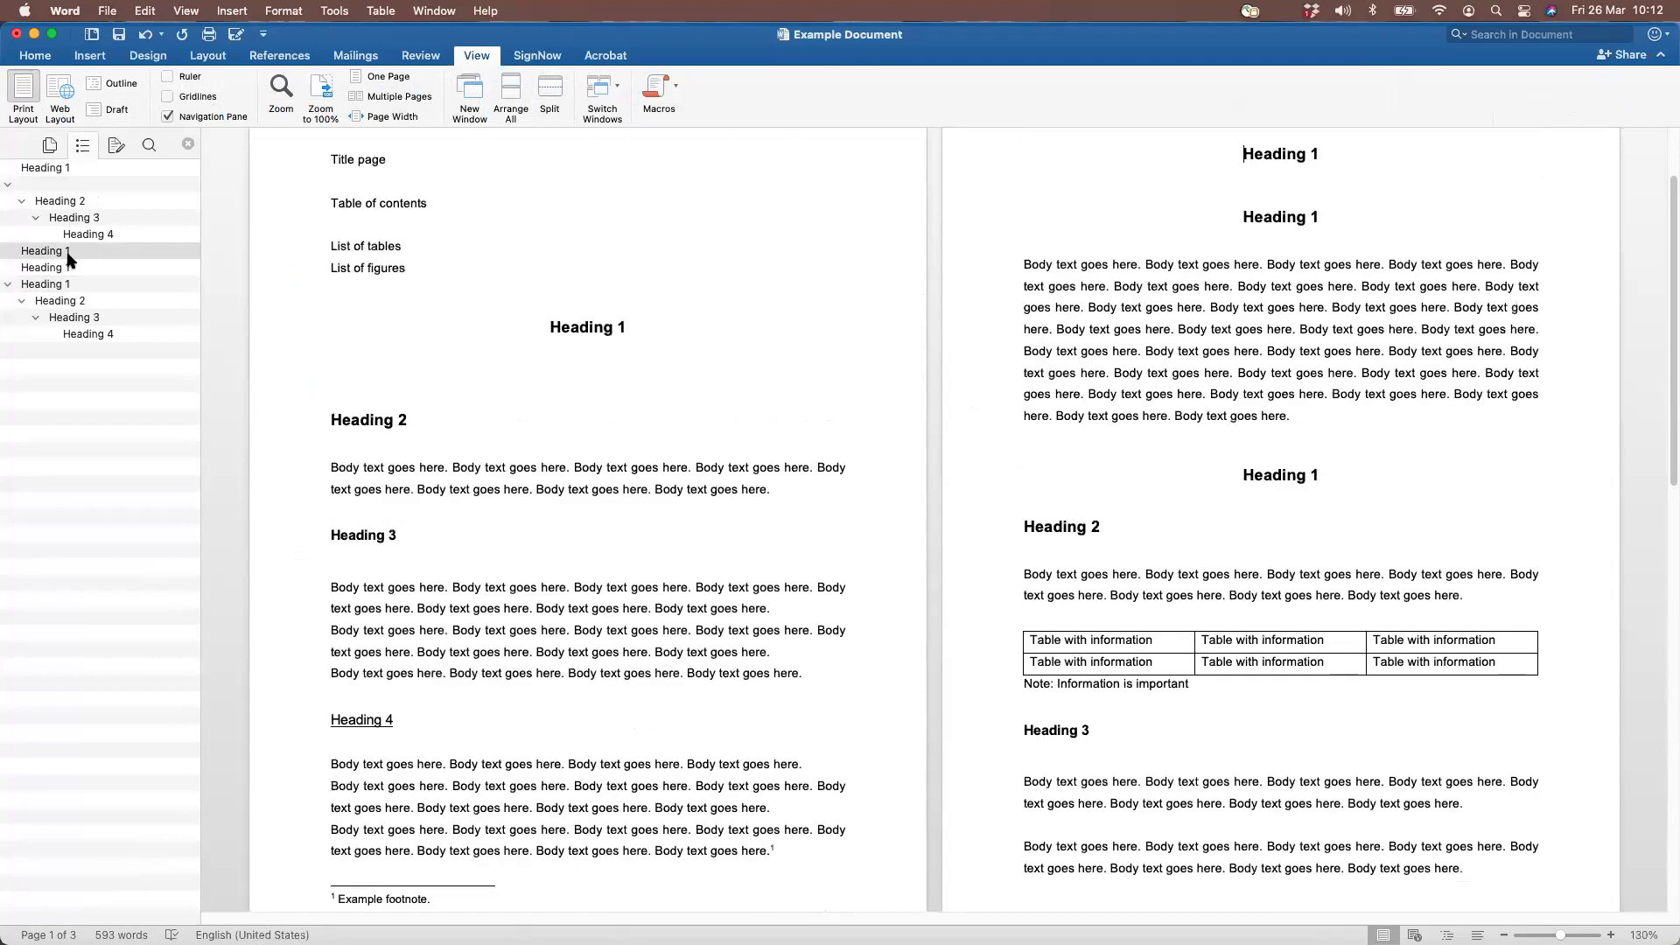
left_click(63, 178)
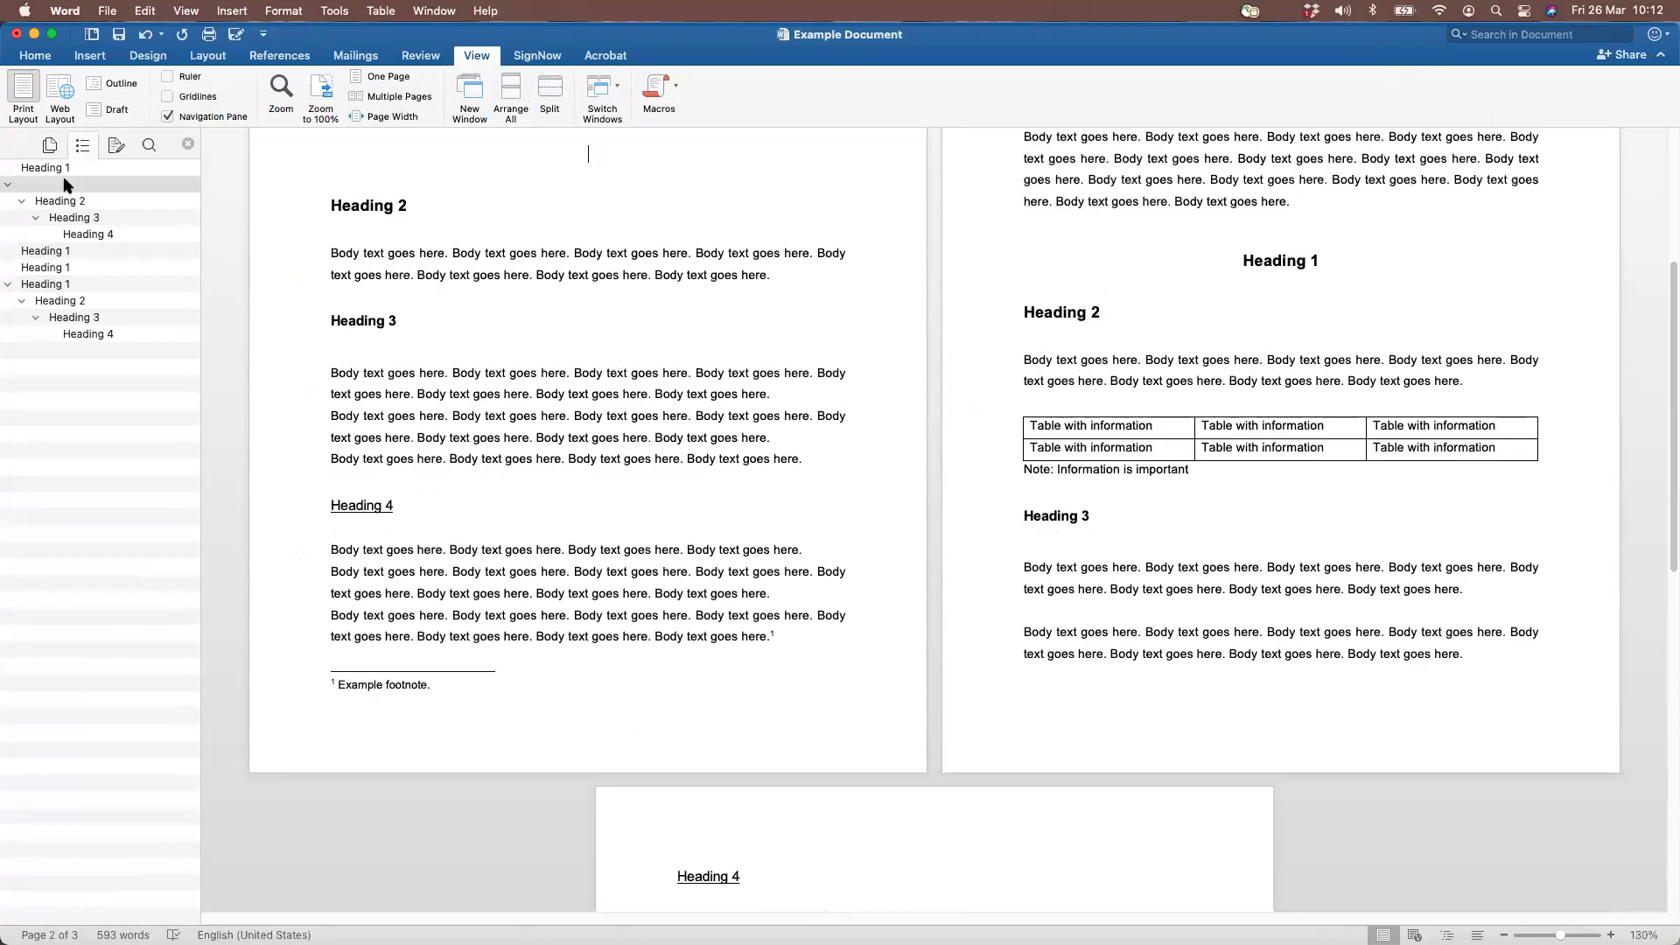
Turn on the formatting marks, reset the blank Heading 1 paragraph on page one to the Normal style and delete it
scroll(239, 365, "up", 4)
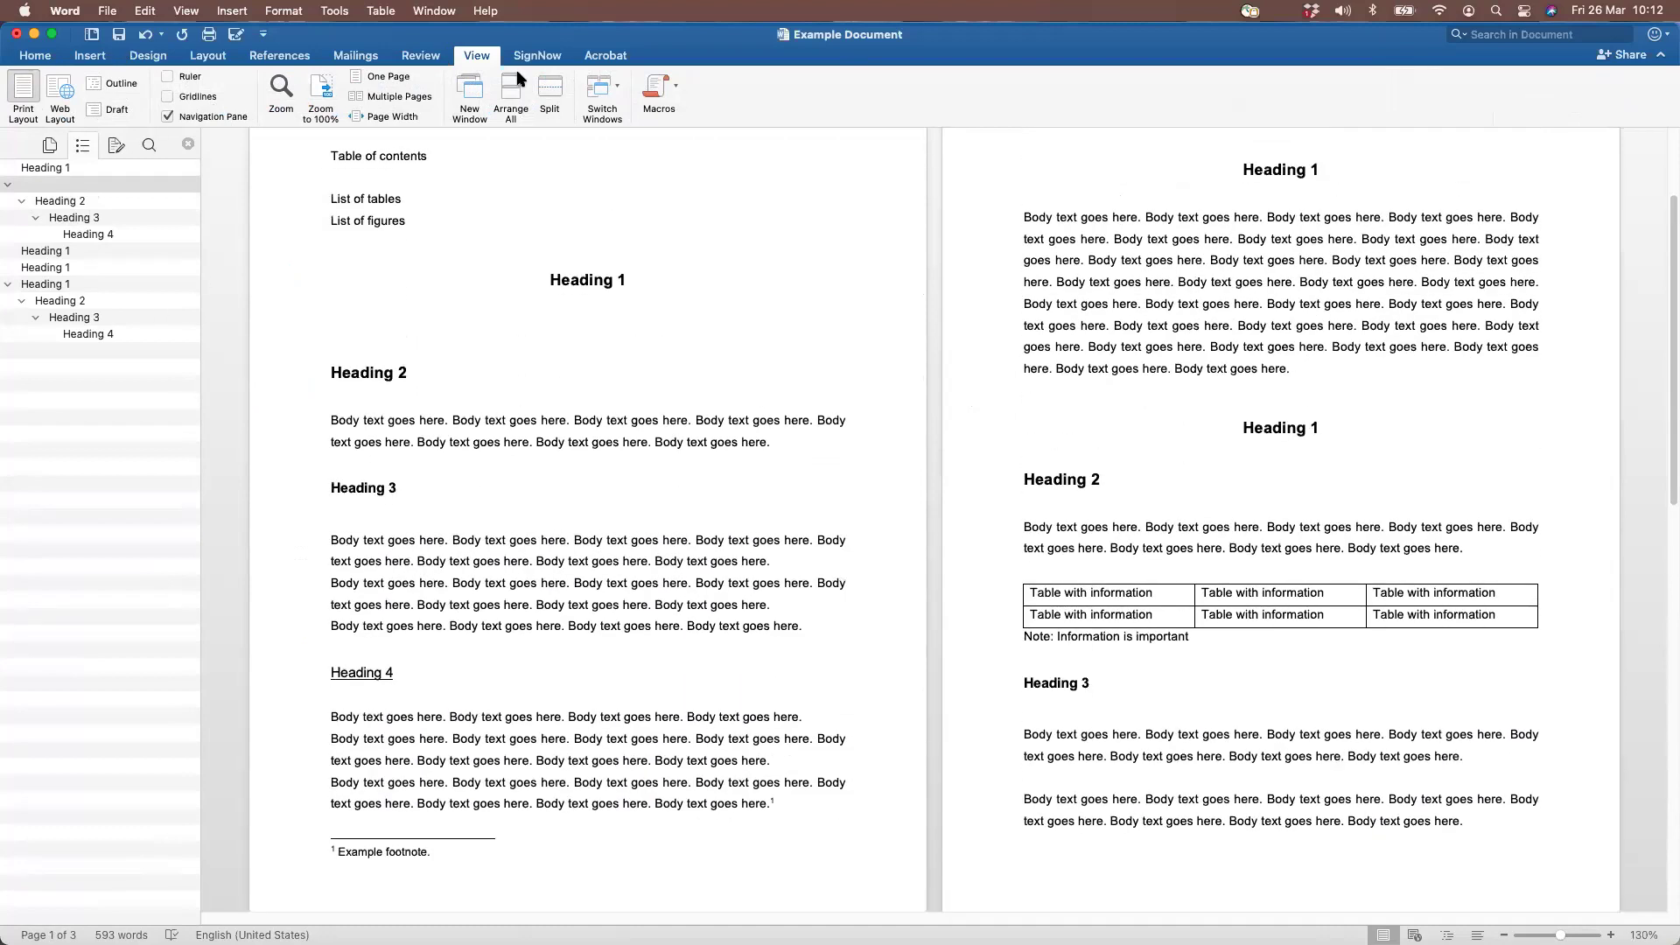
left_click(35, 55)
left_click(579, 83)
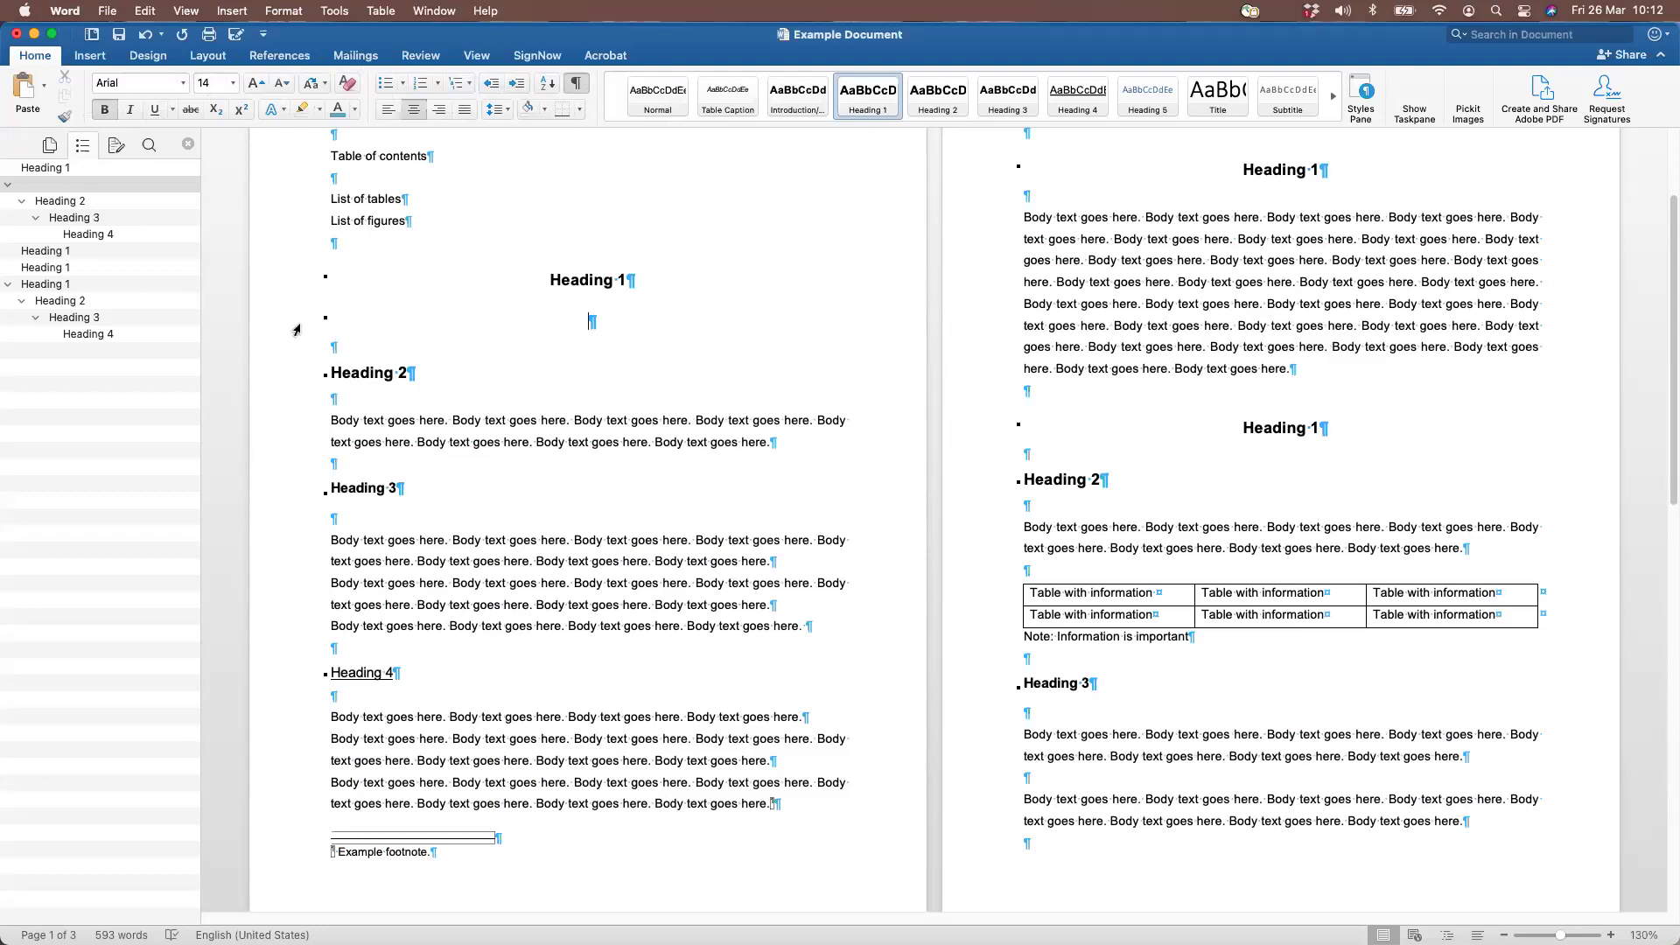
left_click(577, 87)
left_click(577, 87)
scroll(1048, 559, "up", 4)
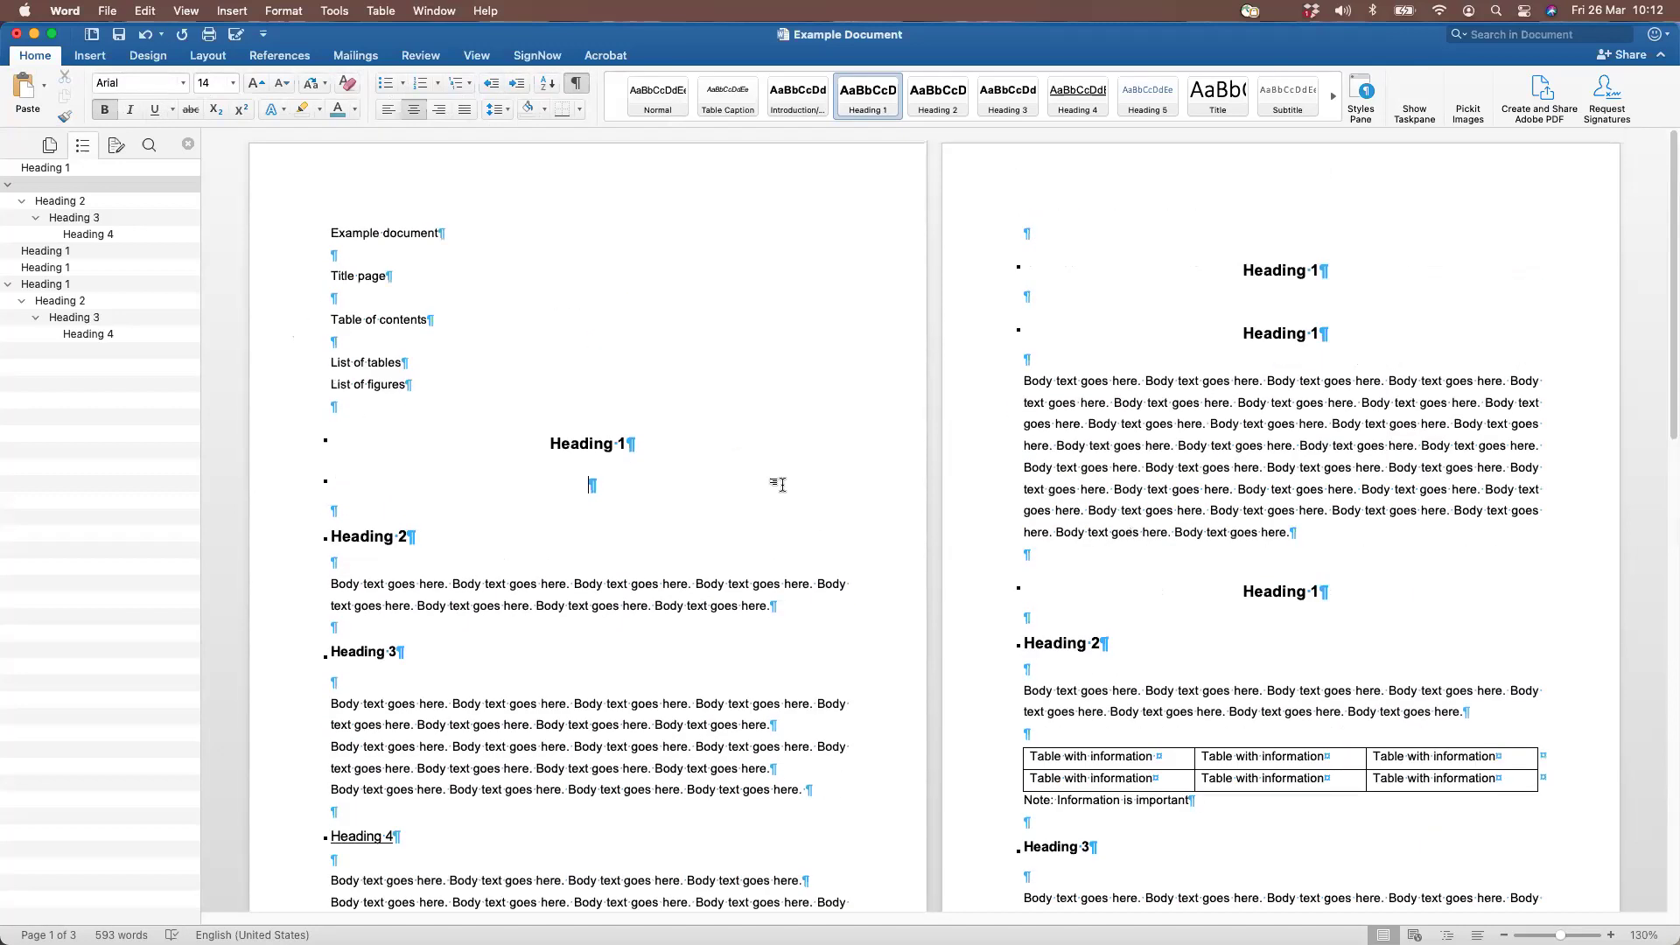
left_click(290, 495)
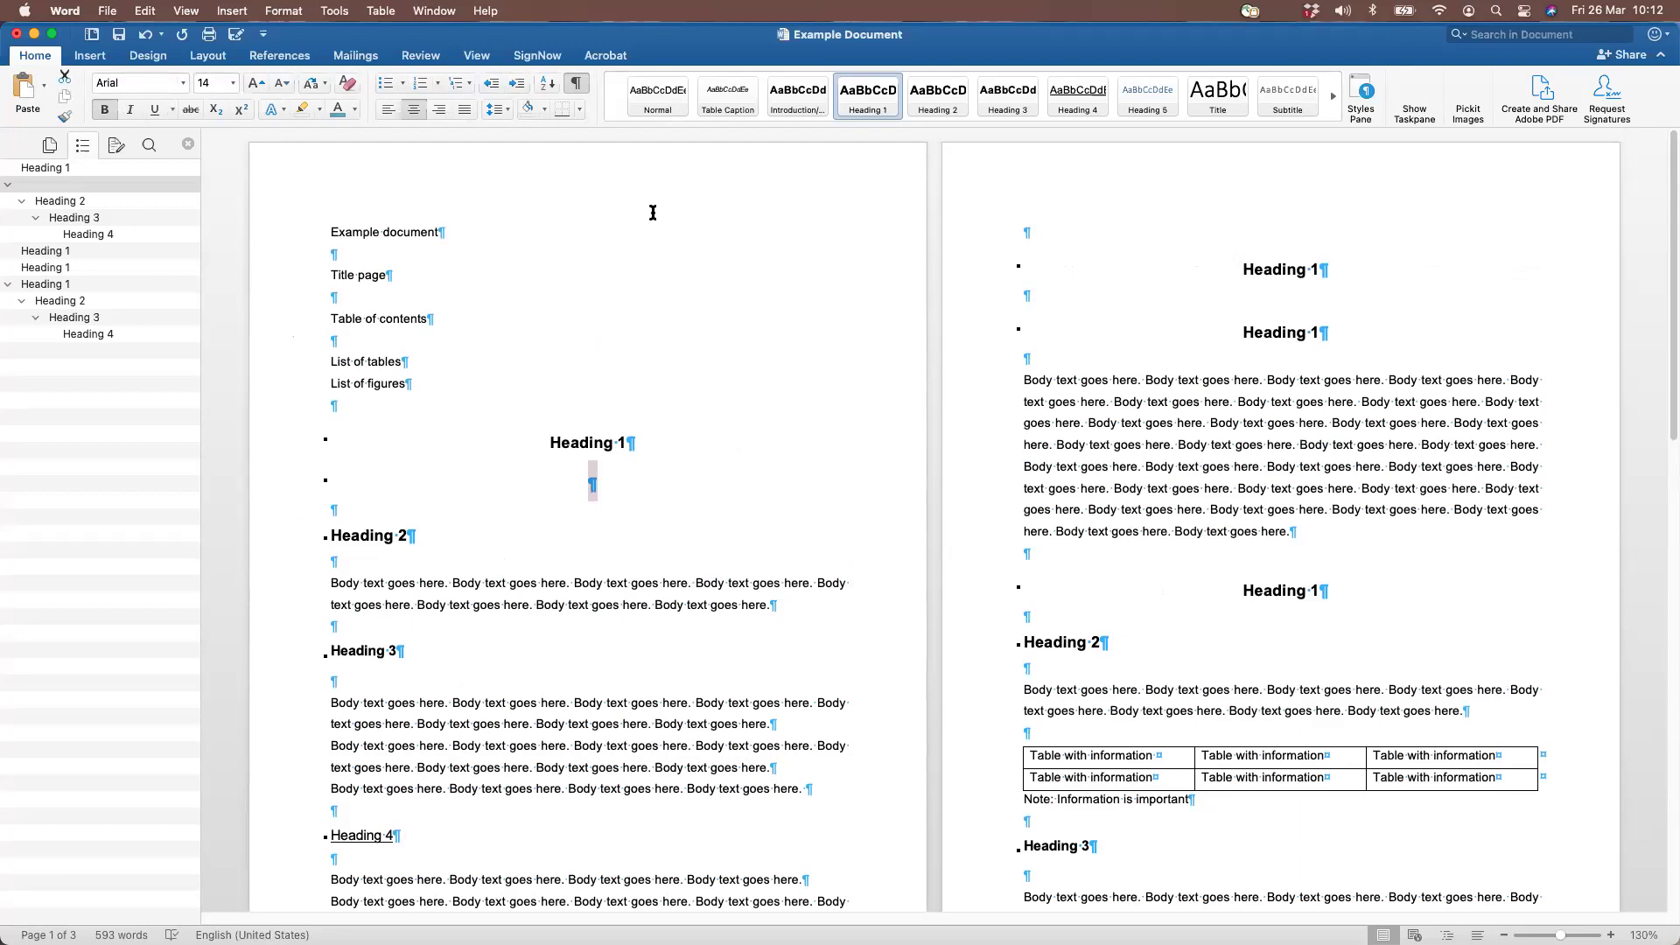
left_click(654, 98)
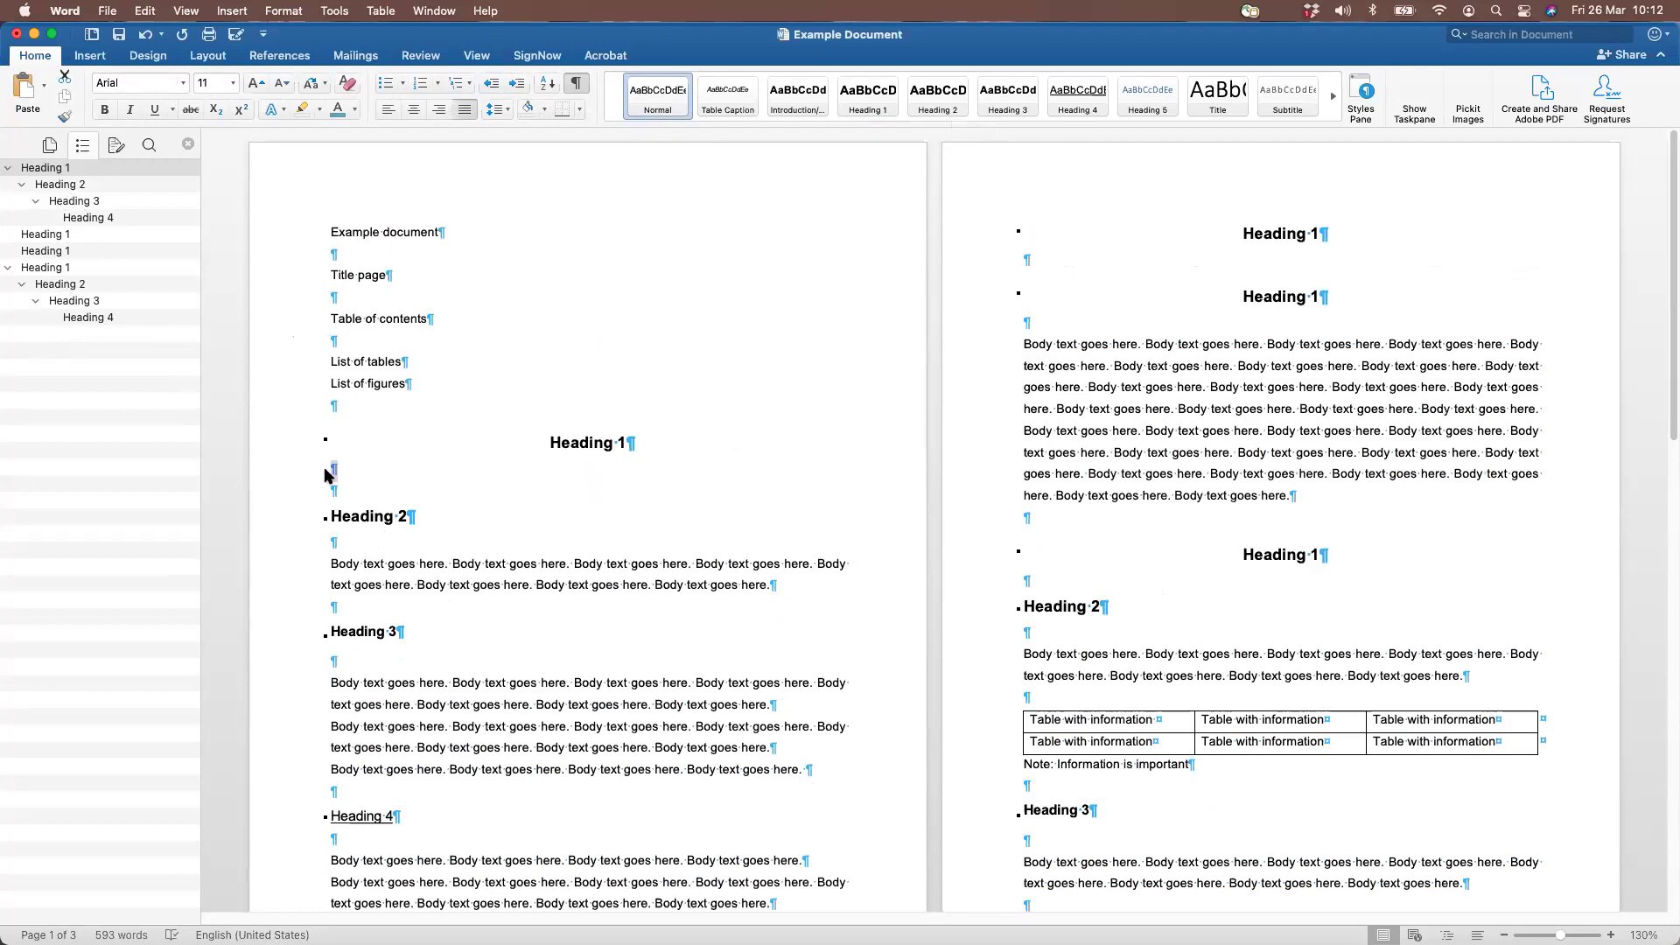
key("Delete")
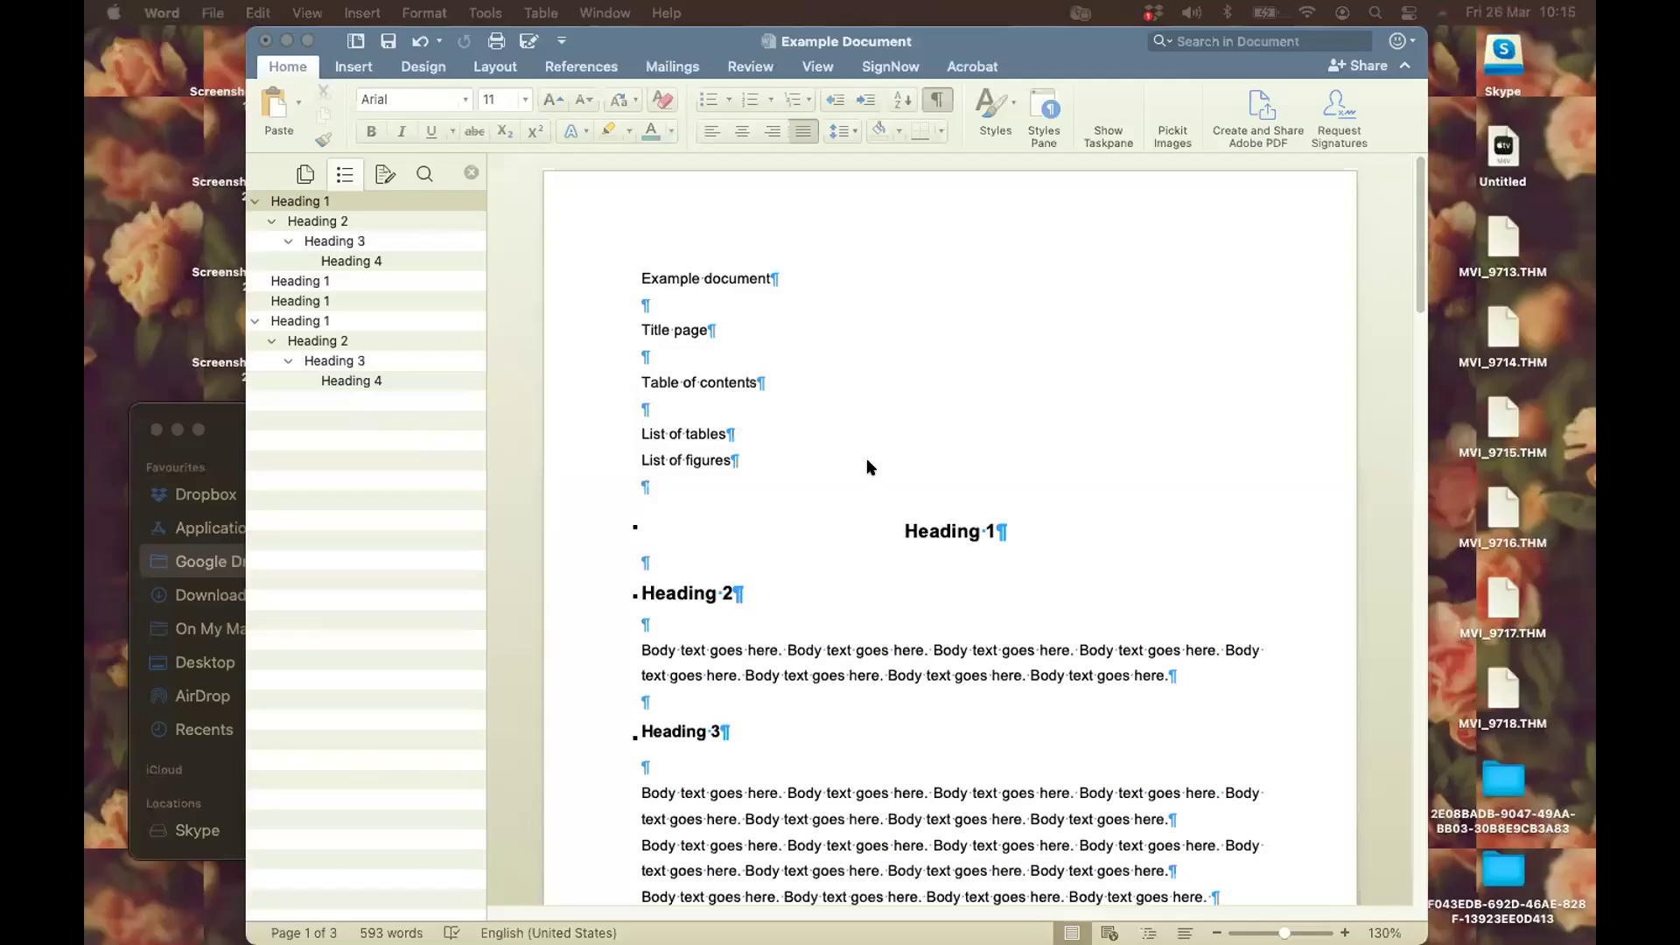
Toggle the formatting marks repeatedly, leaving them hidden, and widen the document window to the full screen width
left_click(1006, 42)
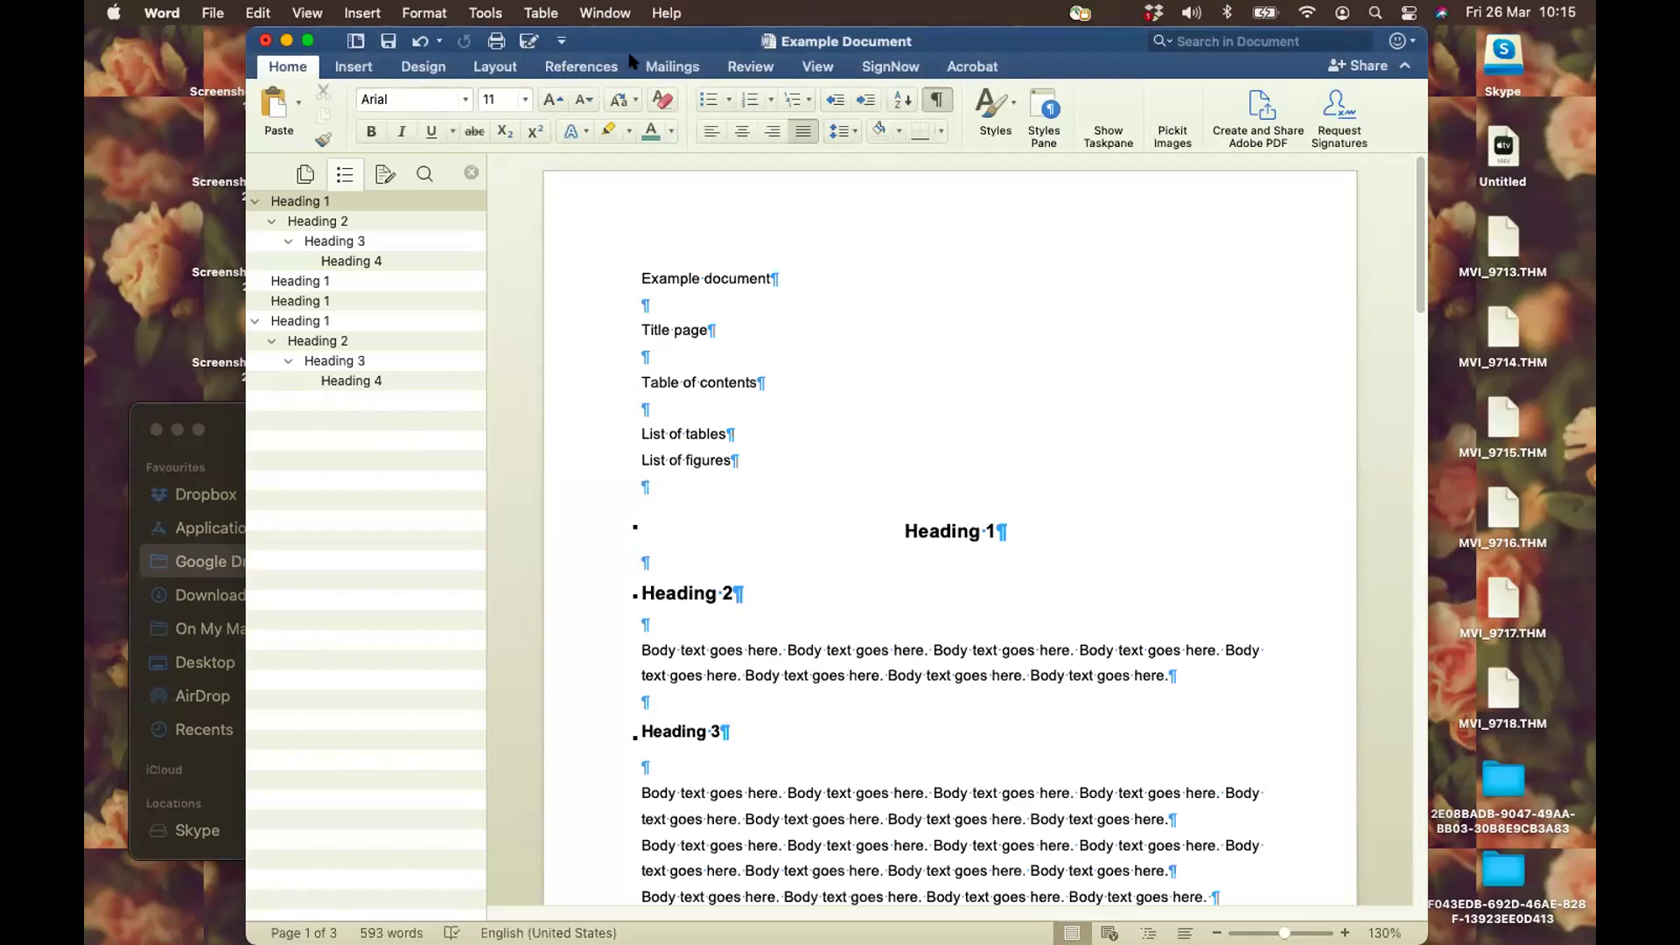
left_click(937, 100)
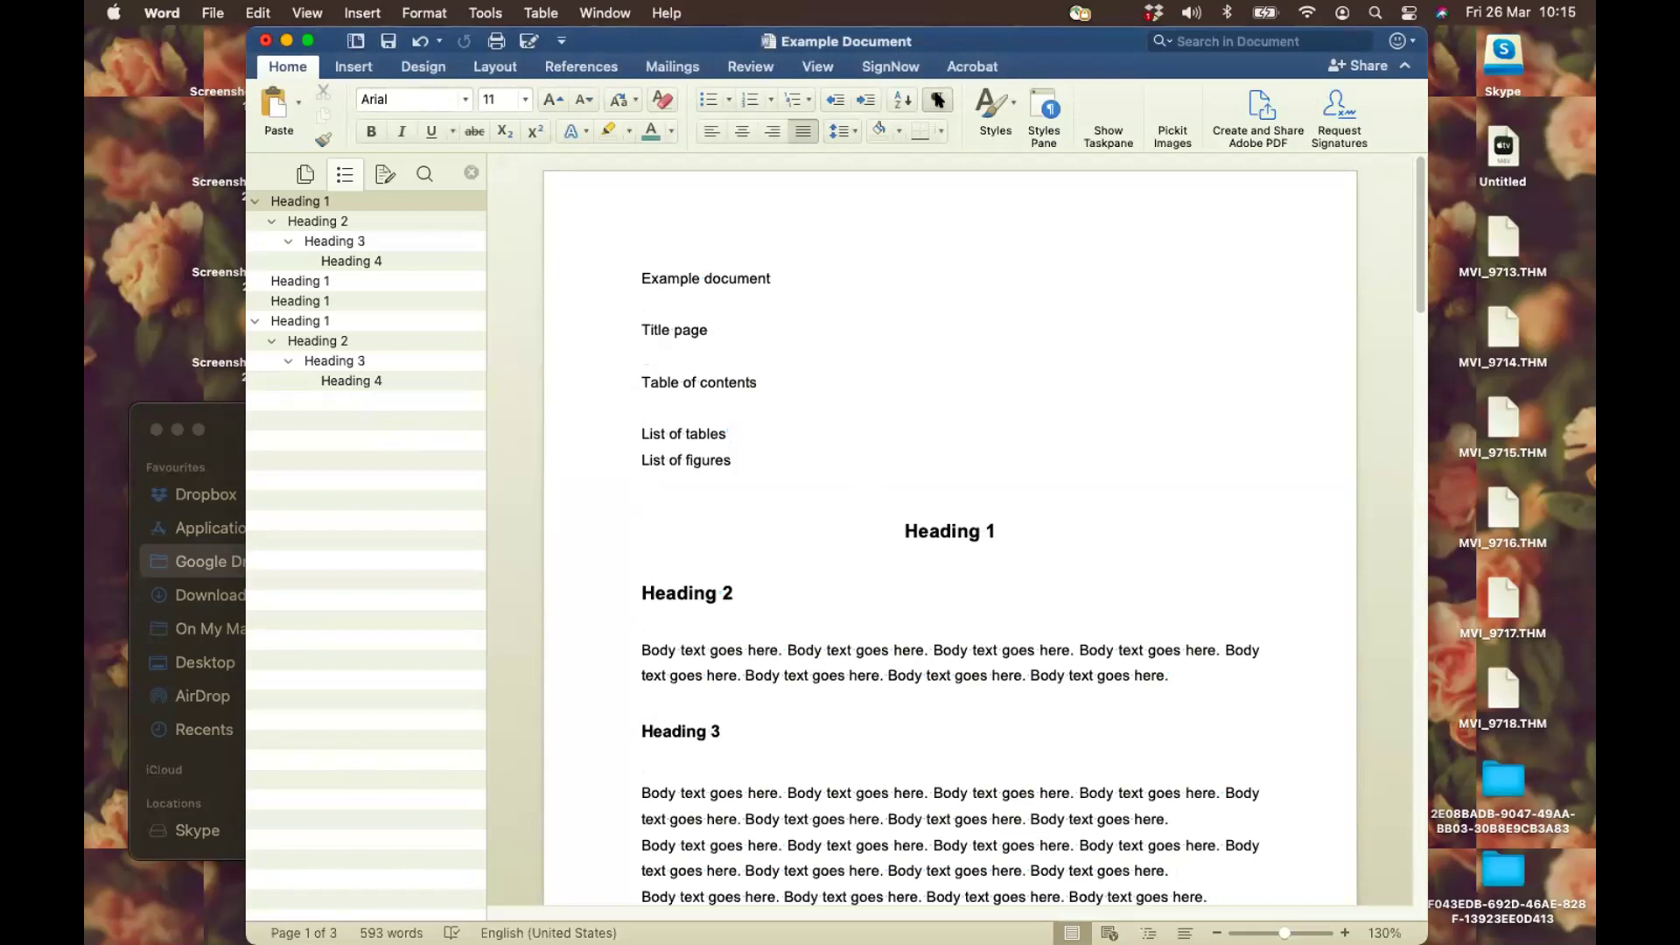
left_click(937, 100)
left_click(937, 100)
left_click(935, 105)
left_click(936, 105)
left_click(935, 105)
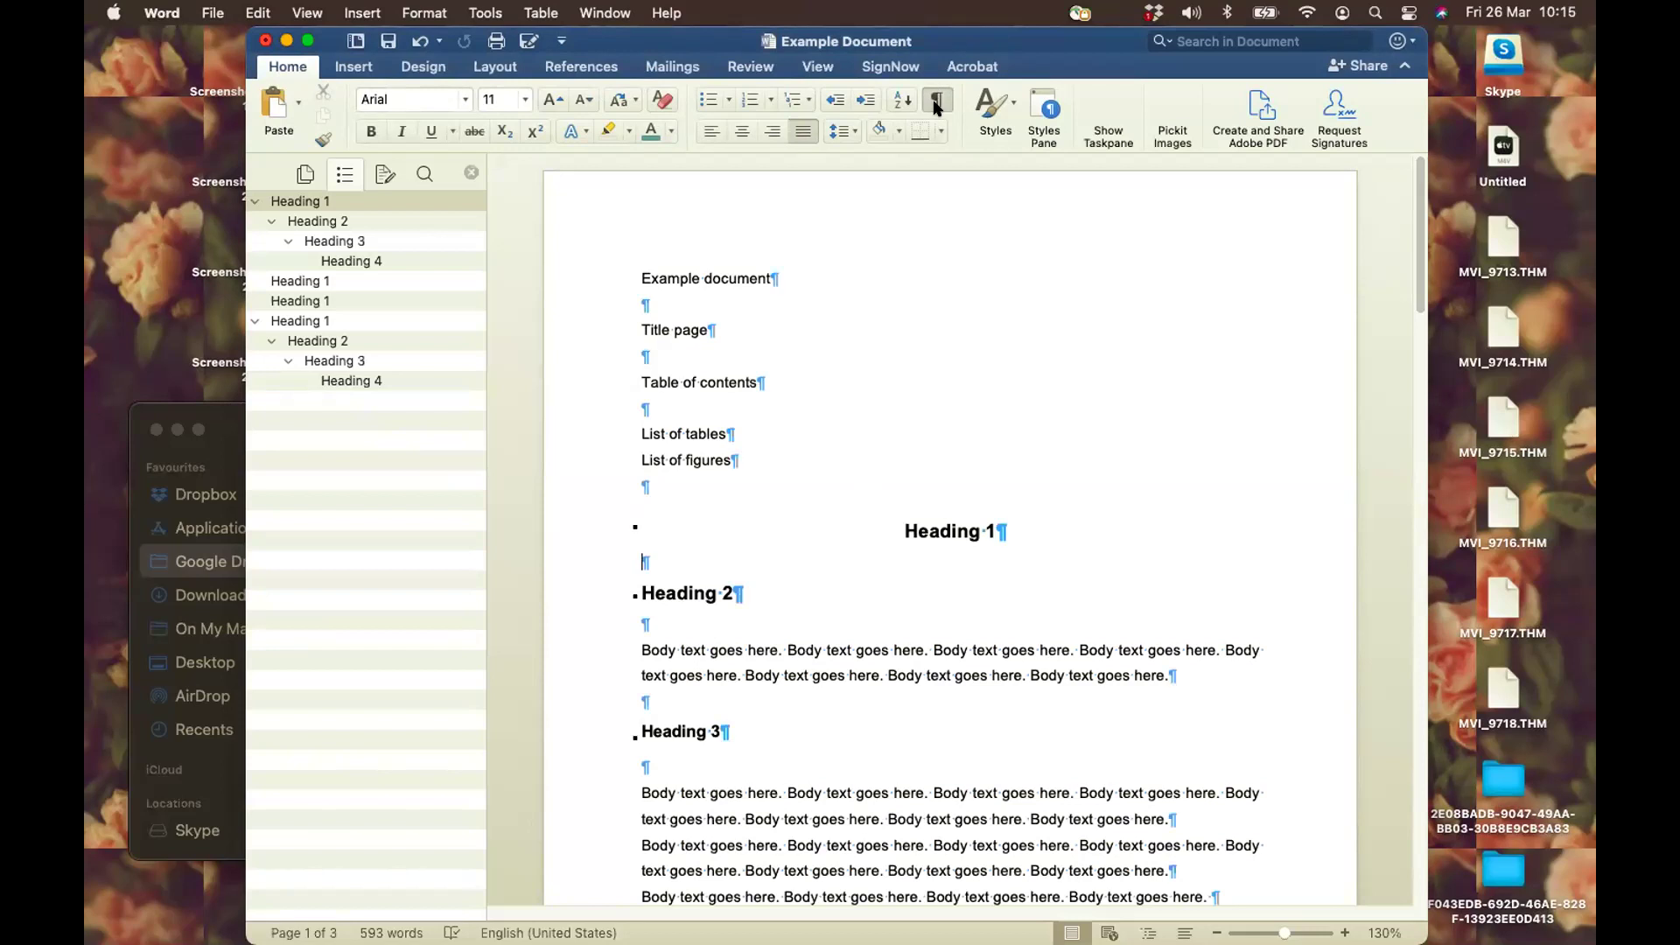
left_click(935, 105)
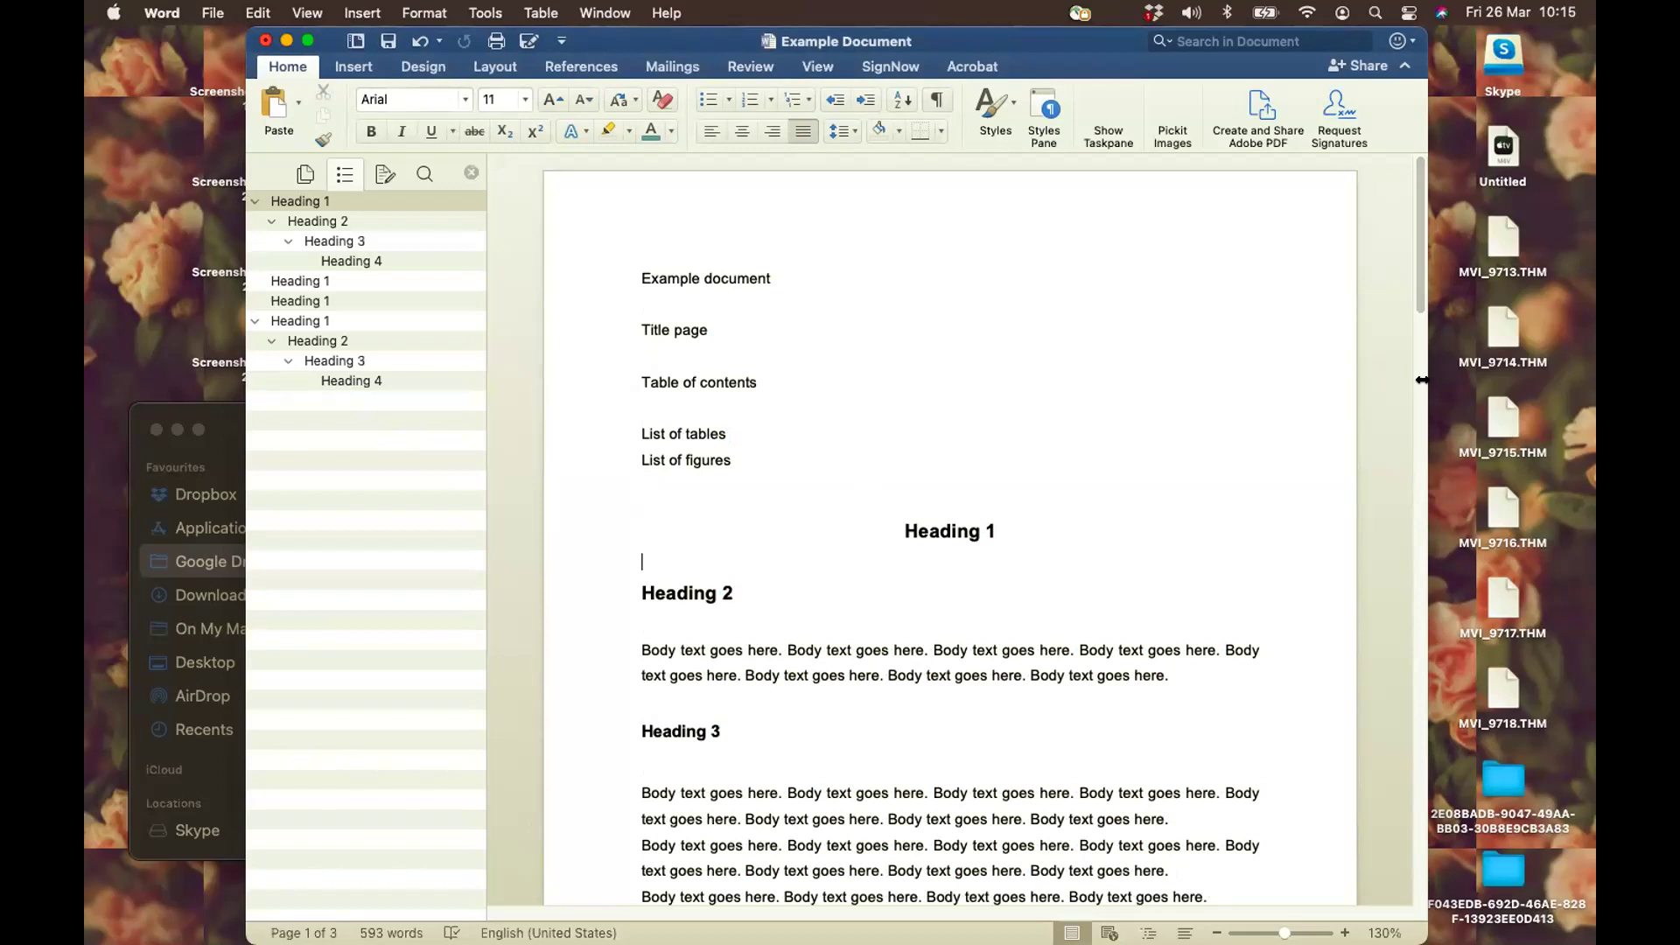
left_click_drag(1421, 380, 1590, 390)
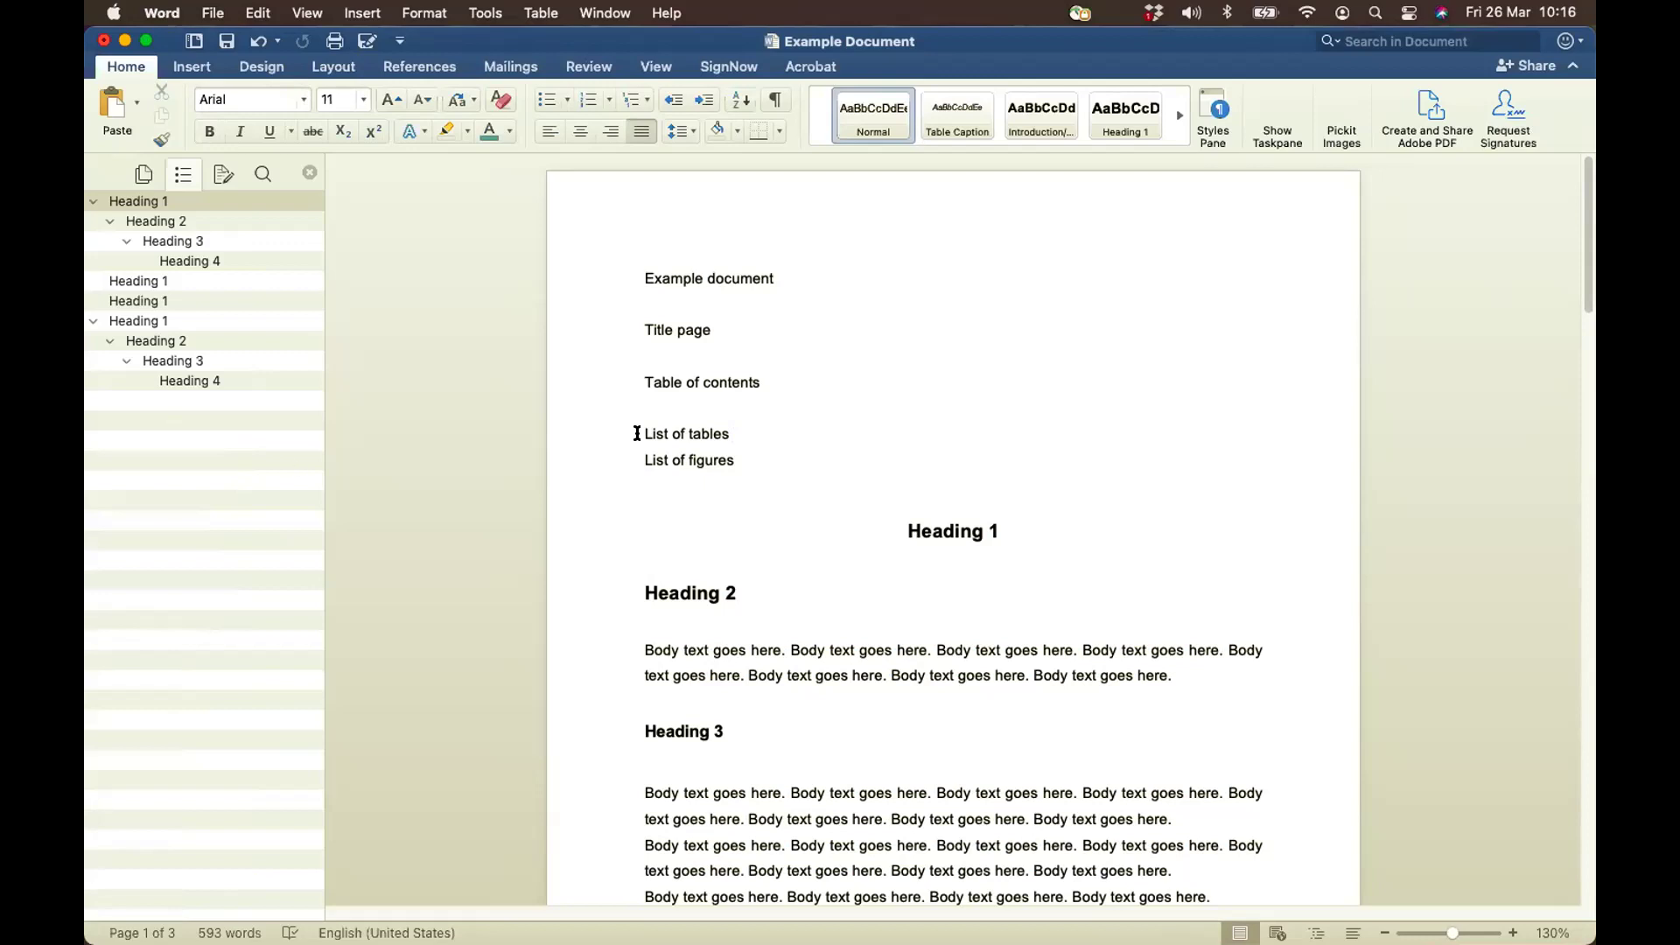
Start a caption for the first table, under the last Heading 2 on page two, reading "Table 1: Table with information"
scroll(637, 433, "up", 5, "ctrl")
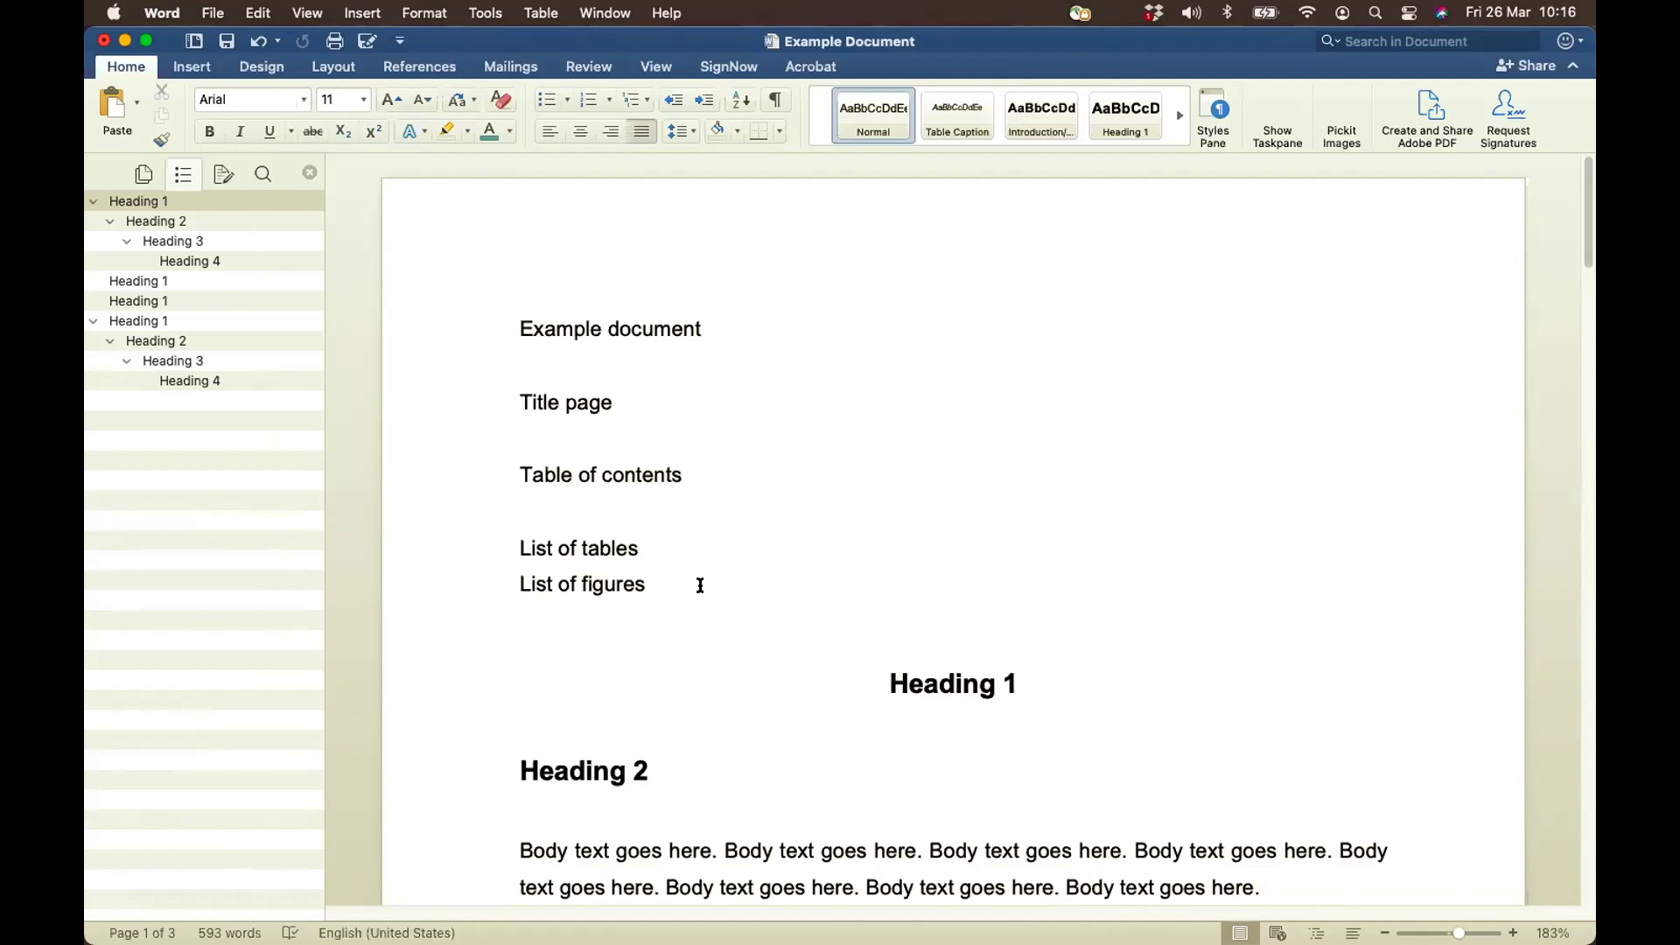
scroll(703, 591, "down", 15)
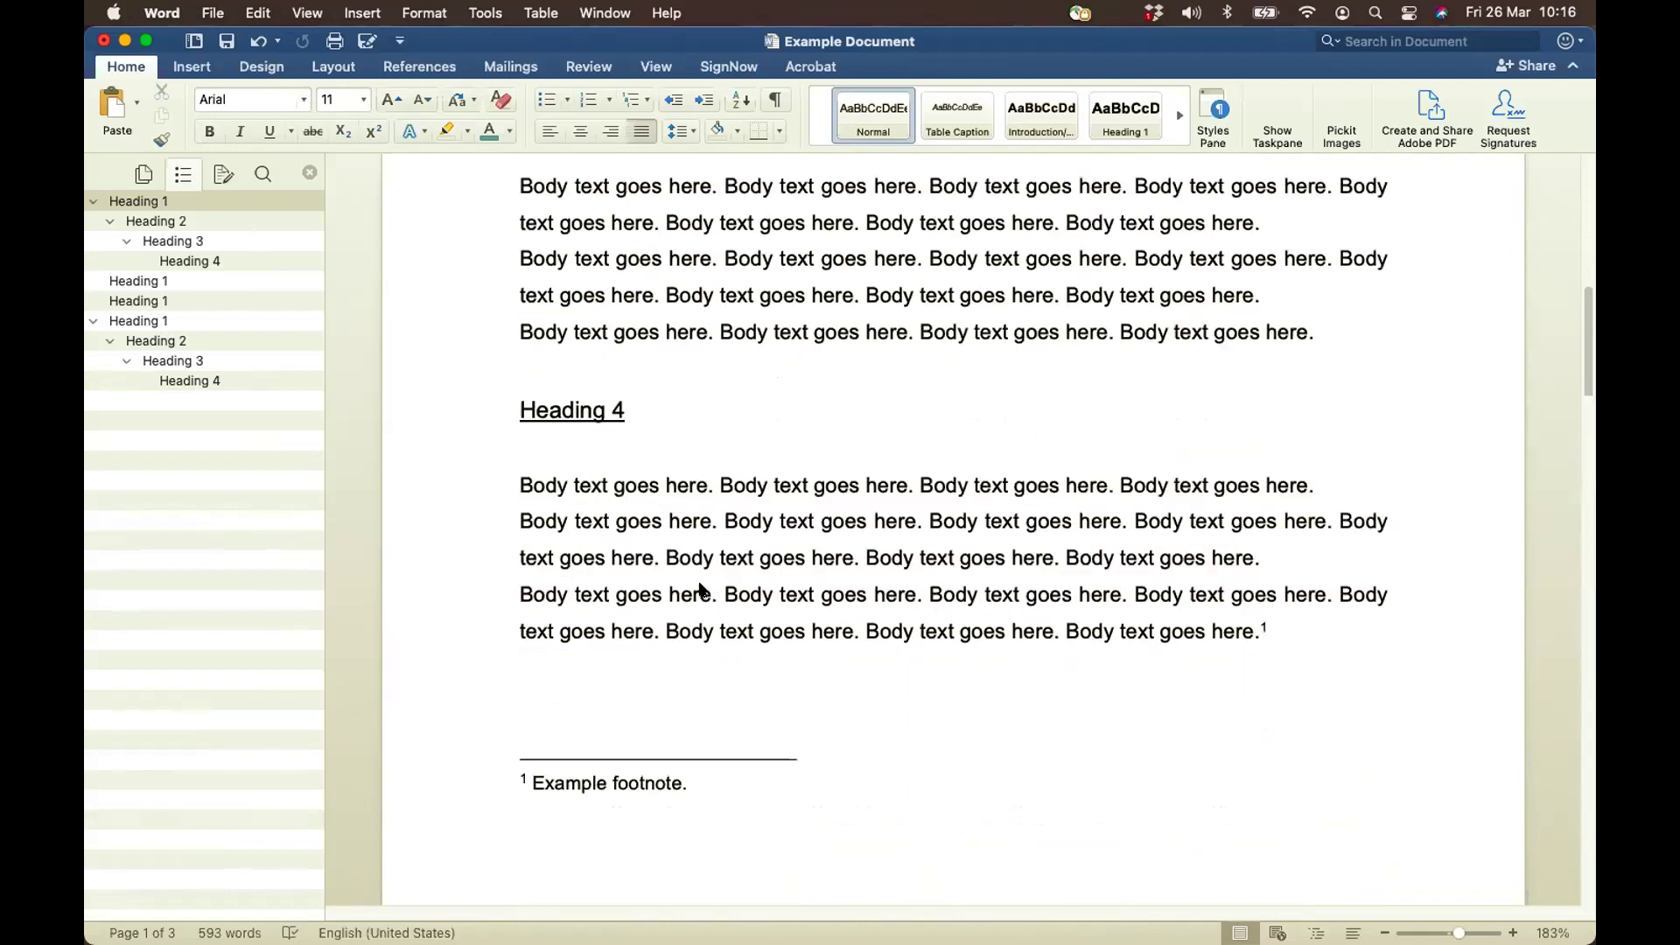
scroll(700, 585, "down", 15)
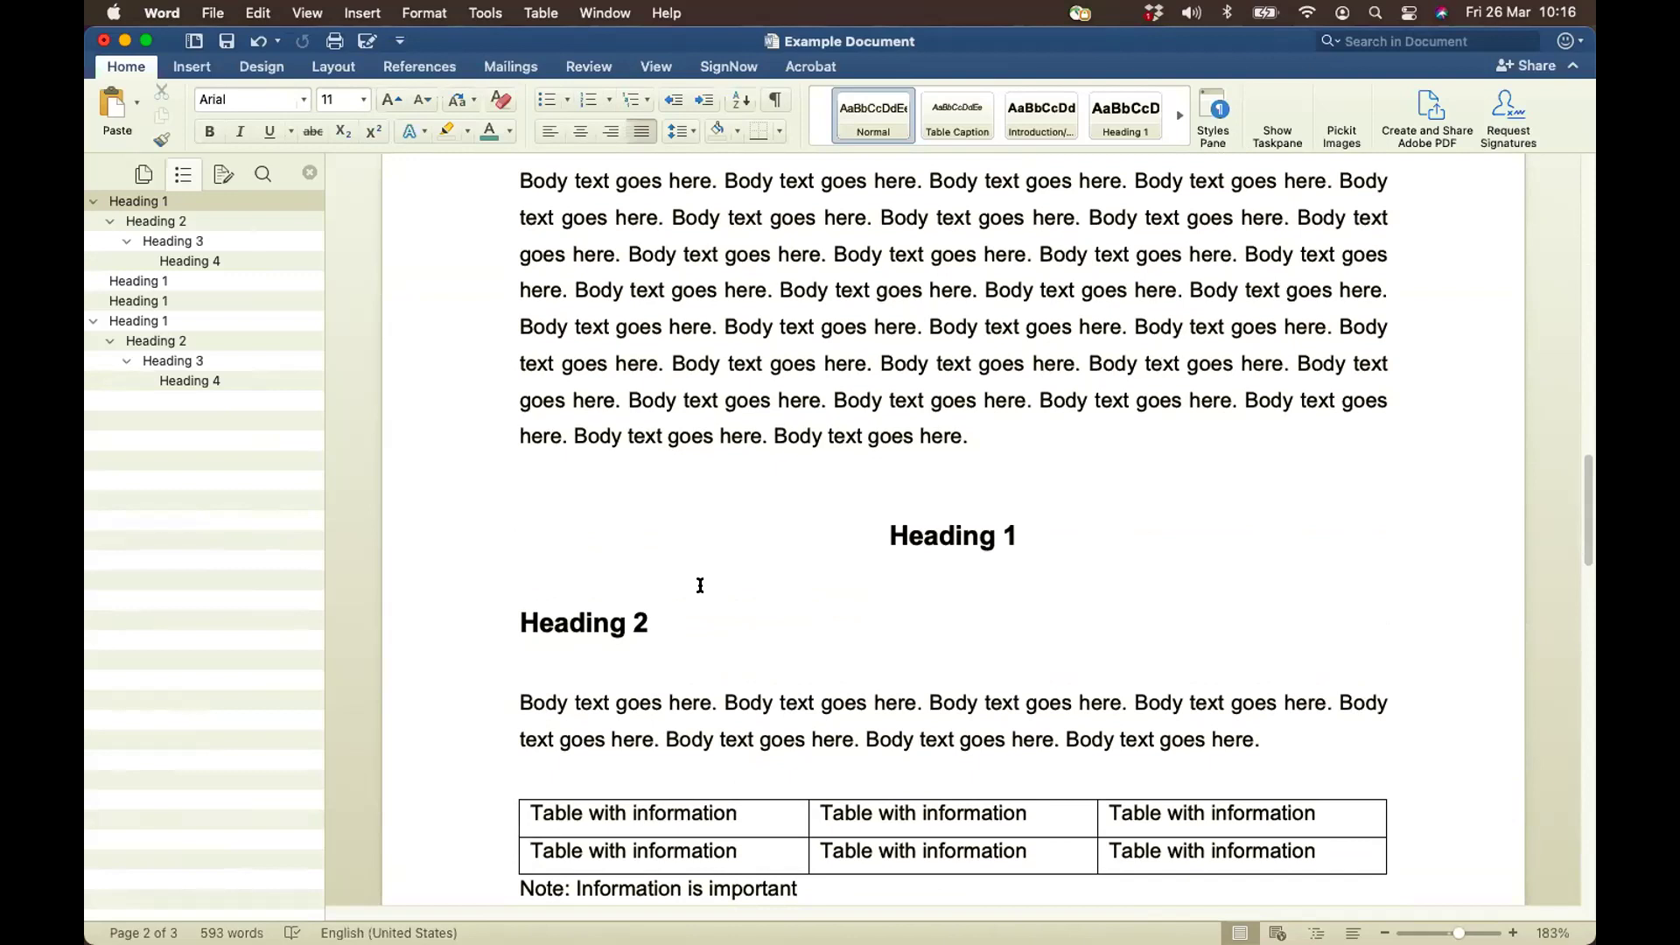
scroll(700, 585, "down", 3)
left_click(476, 711)
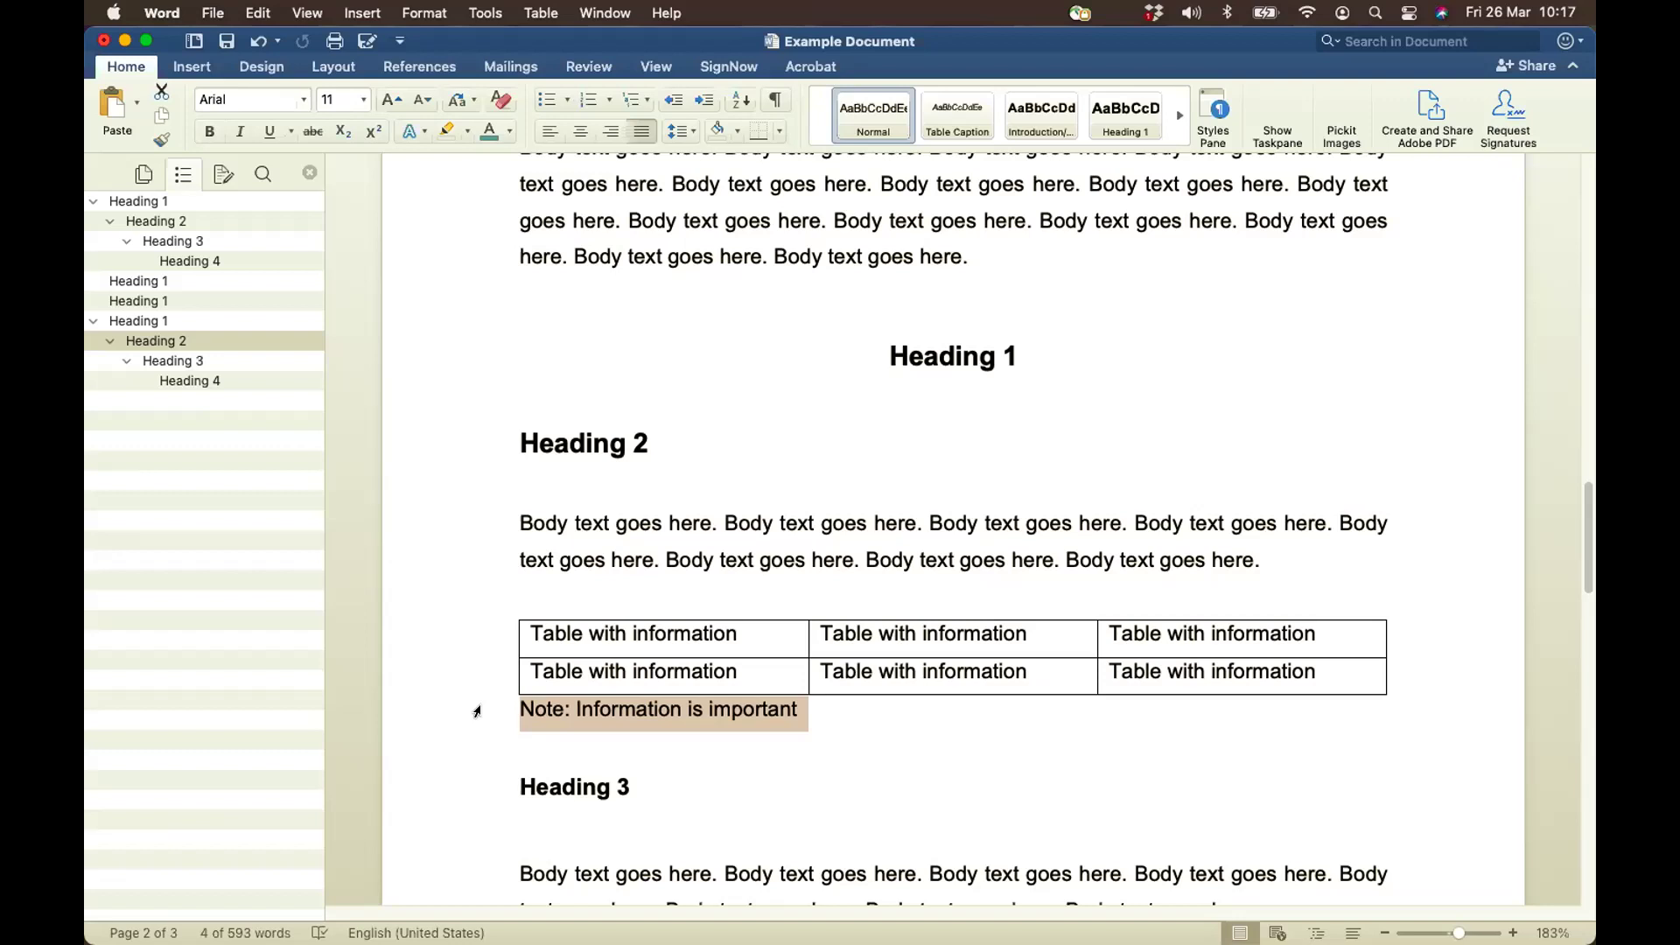
left_click(550, 636)
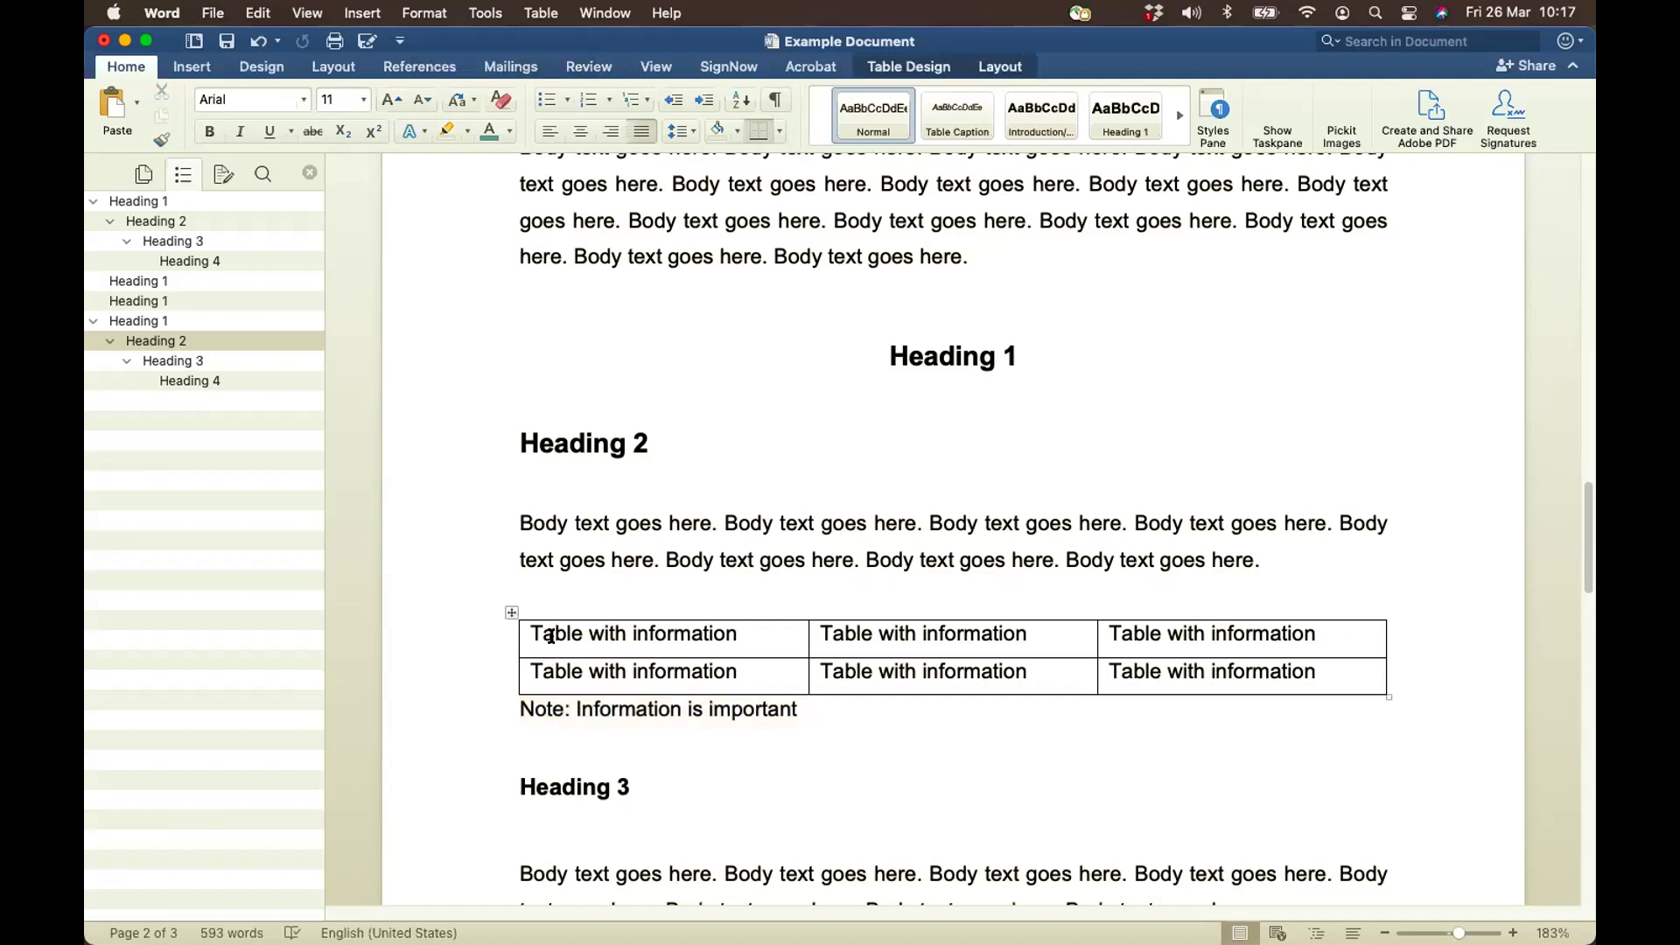
left_click(423, 63)
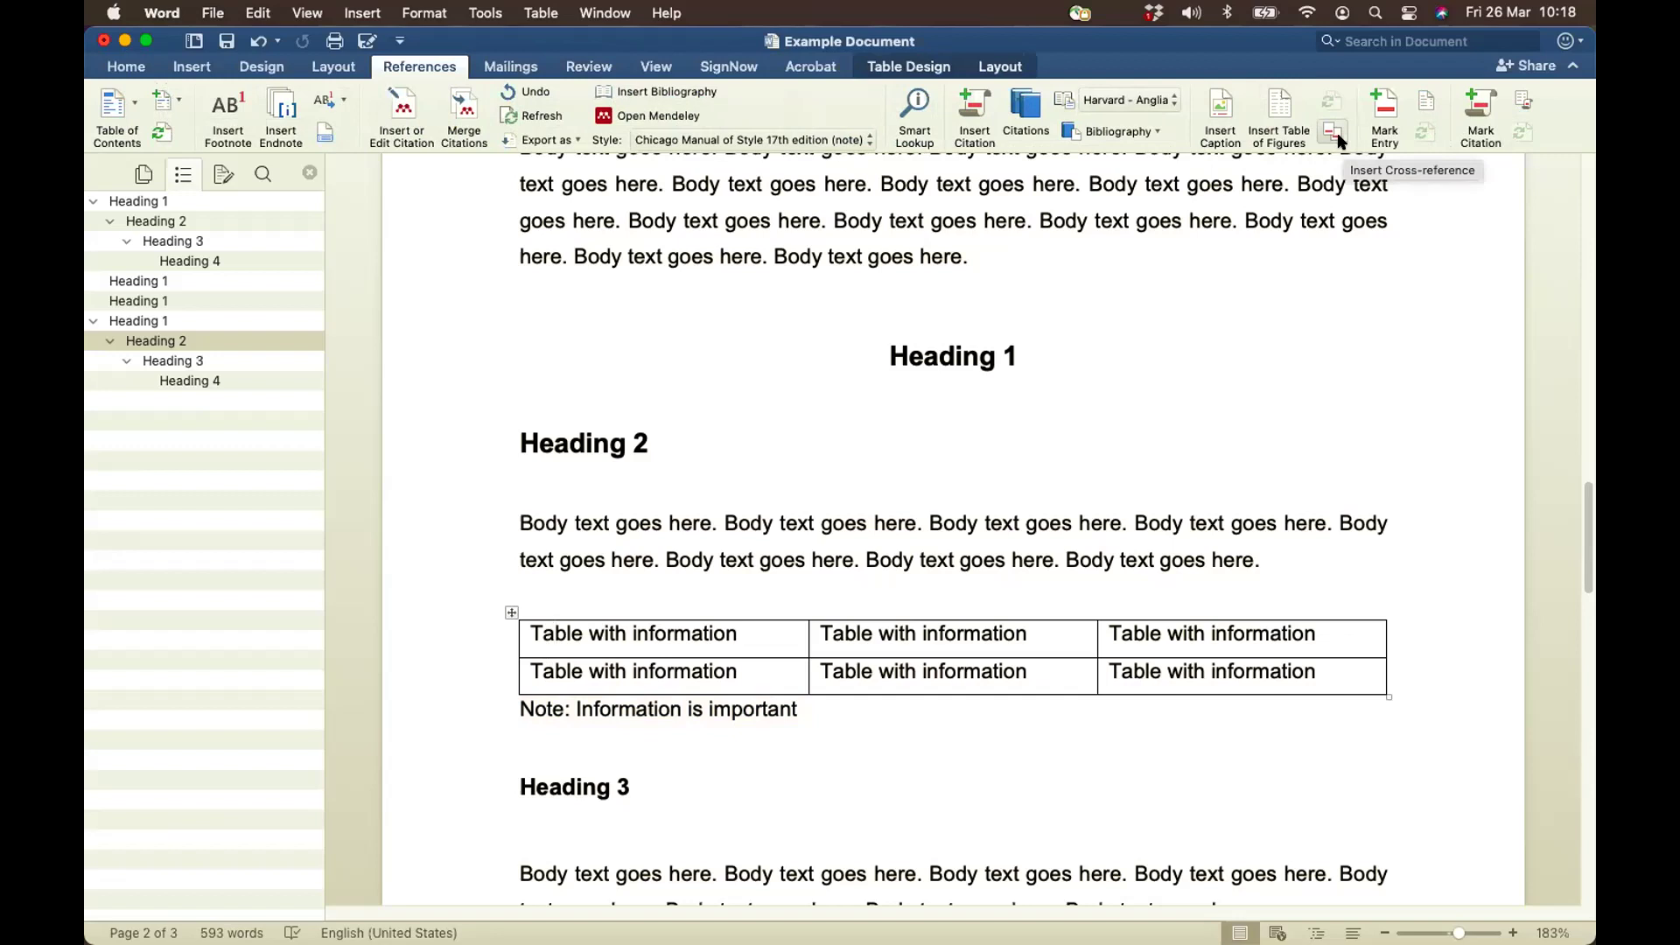
left_click(505, 610)
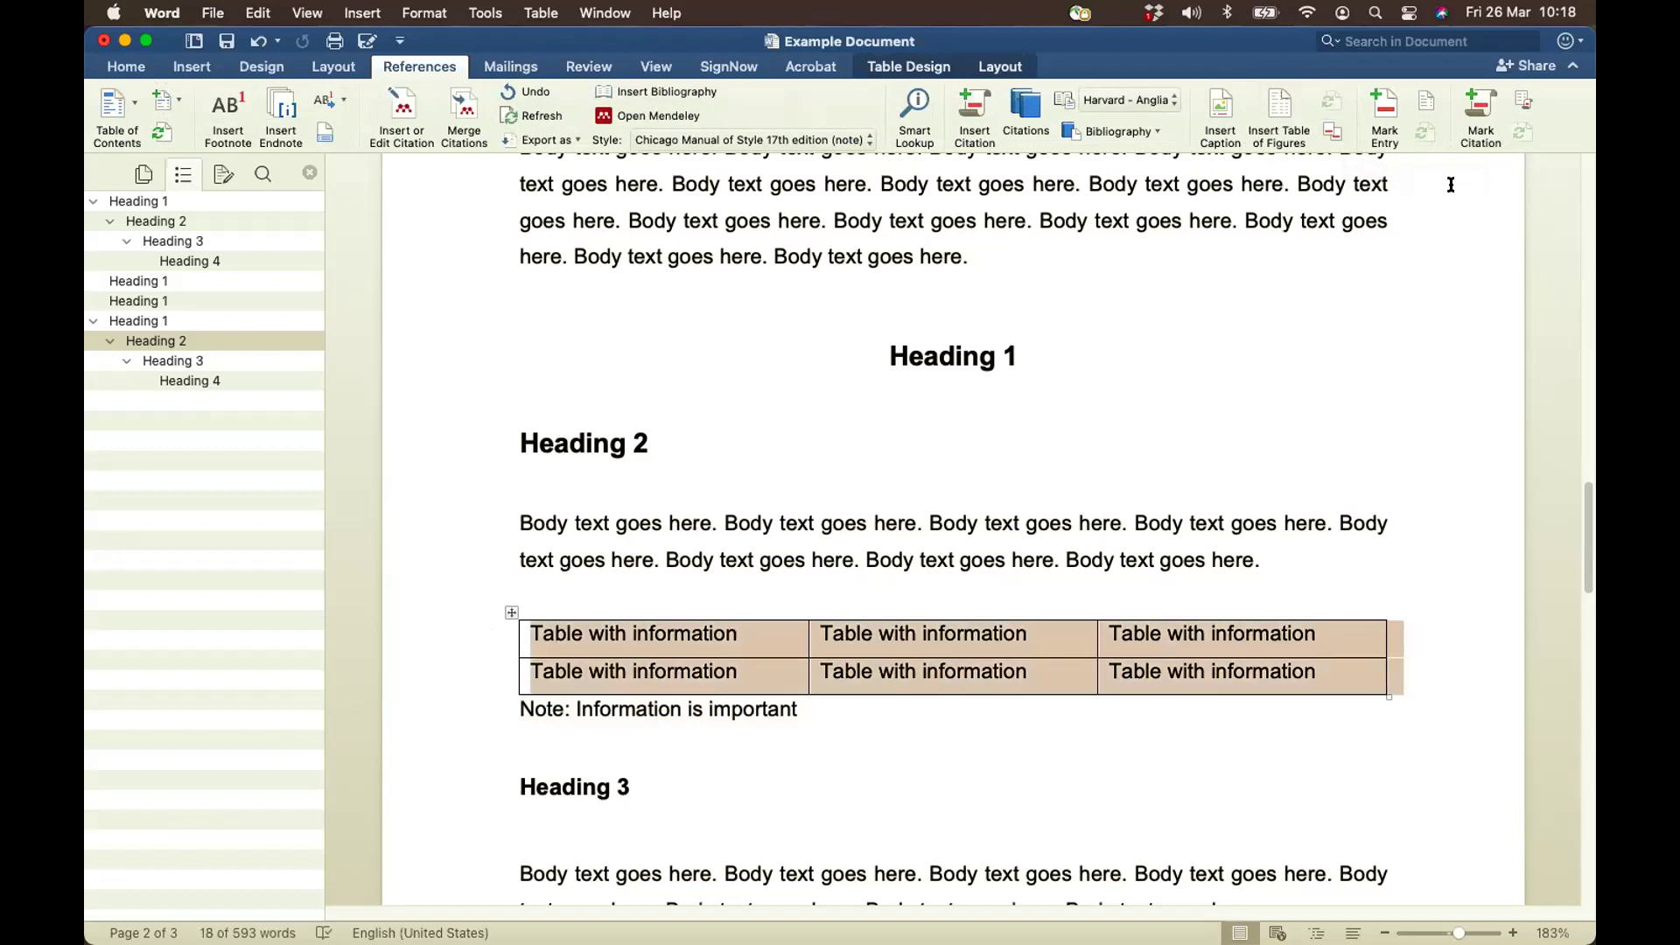
left_click(1223, 113)
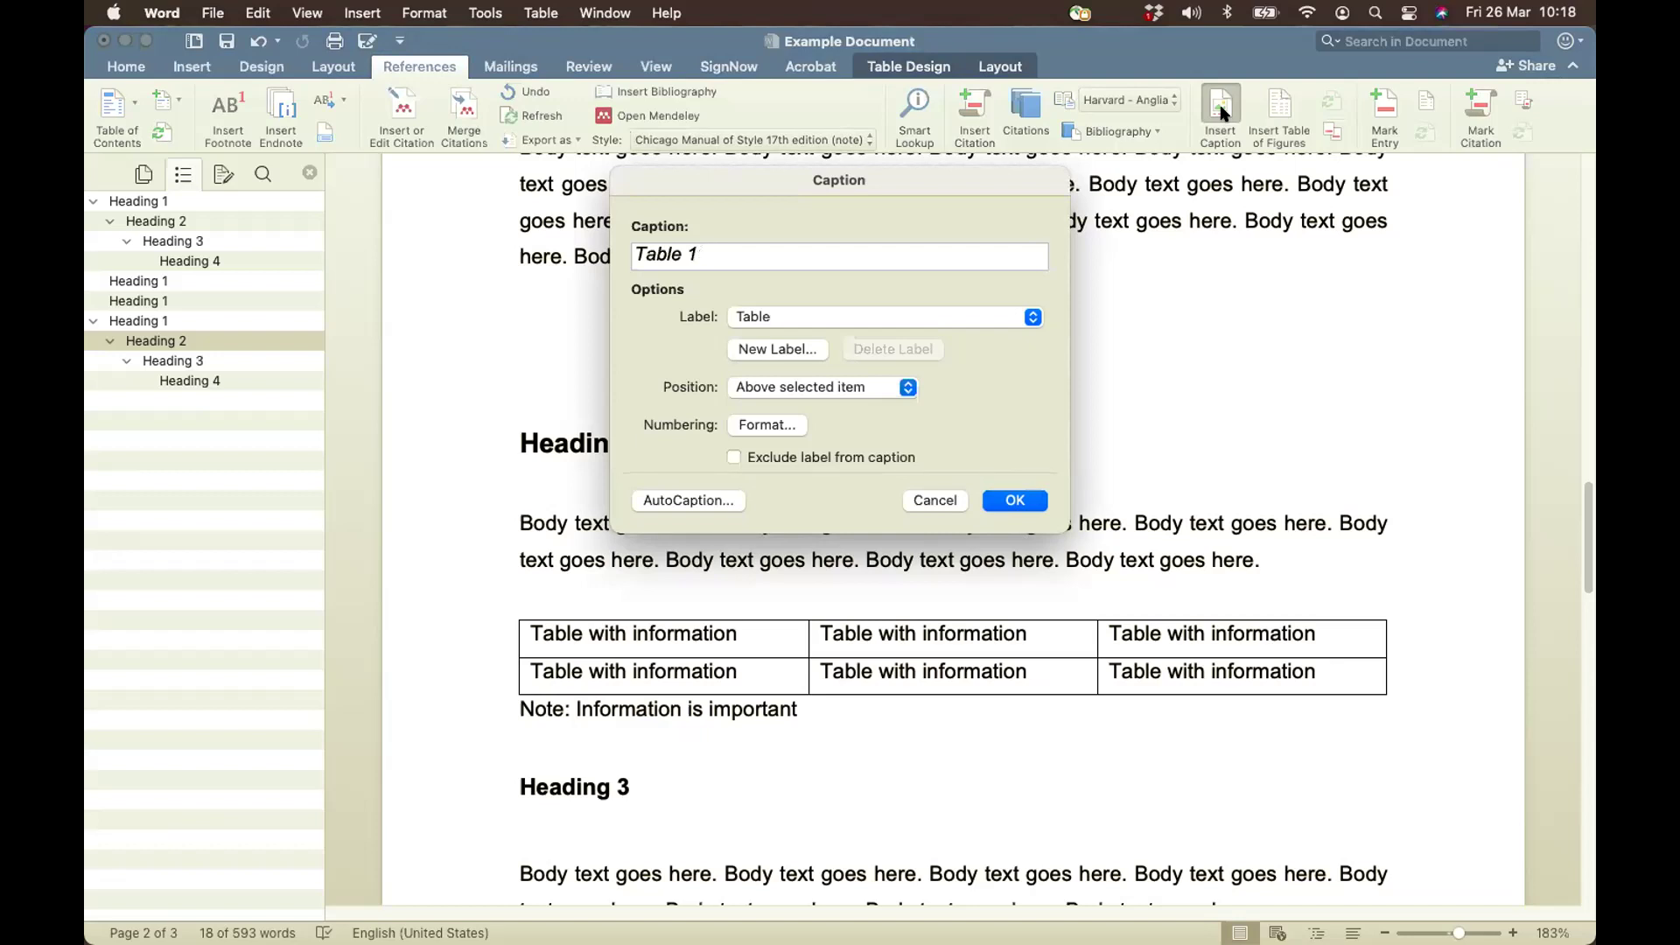
type(": Table with informat")
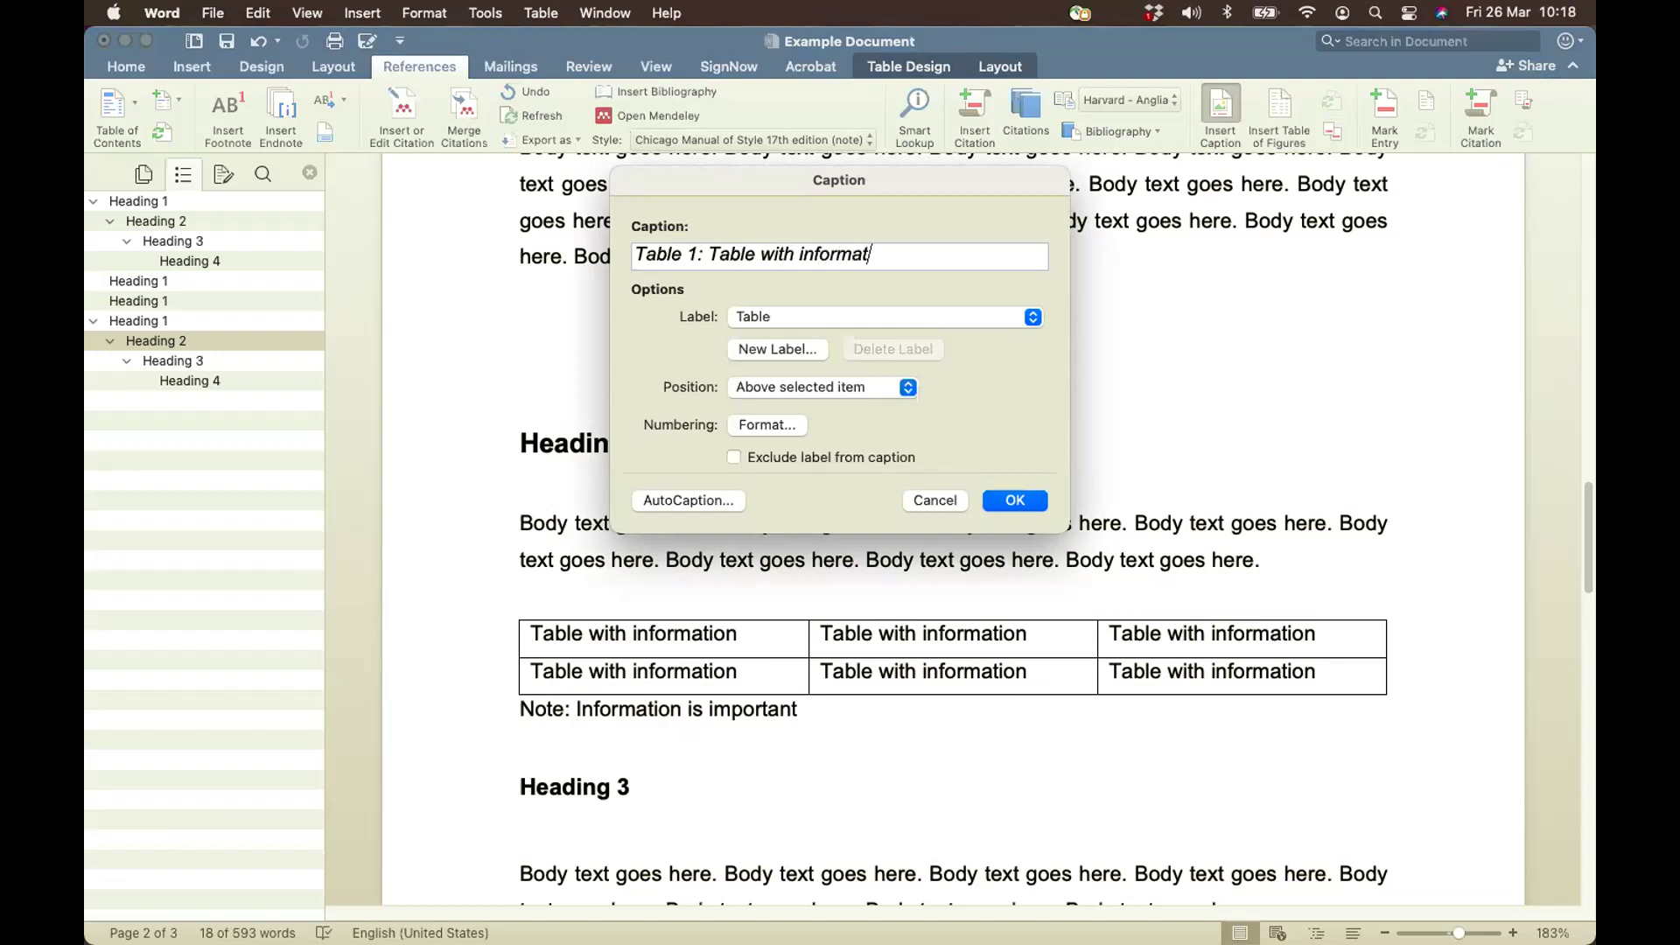
type("ion")
Review the caption label choices, keep Table as label and Above selected item as position, and insert the caption
left_click(1033, 317)
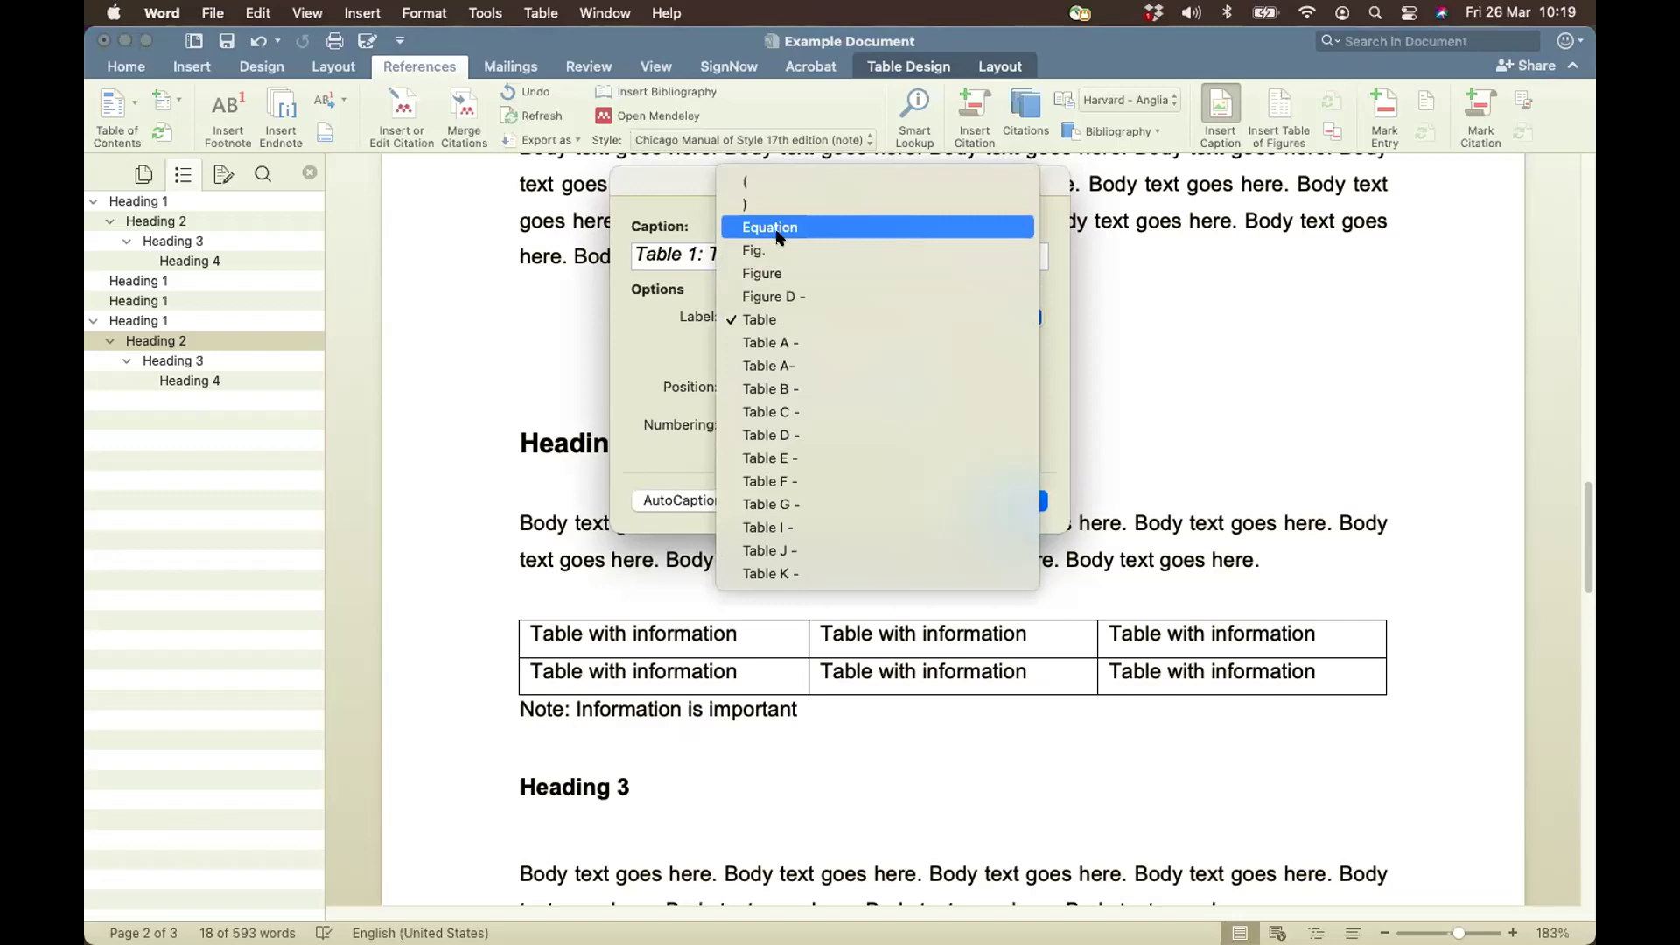
left_click(781, 316)
left_click(782, 316)
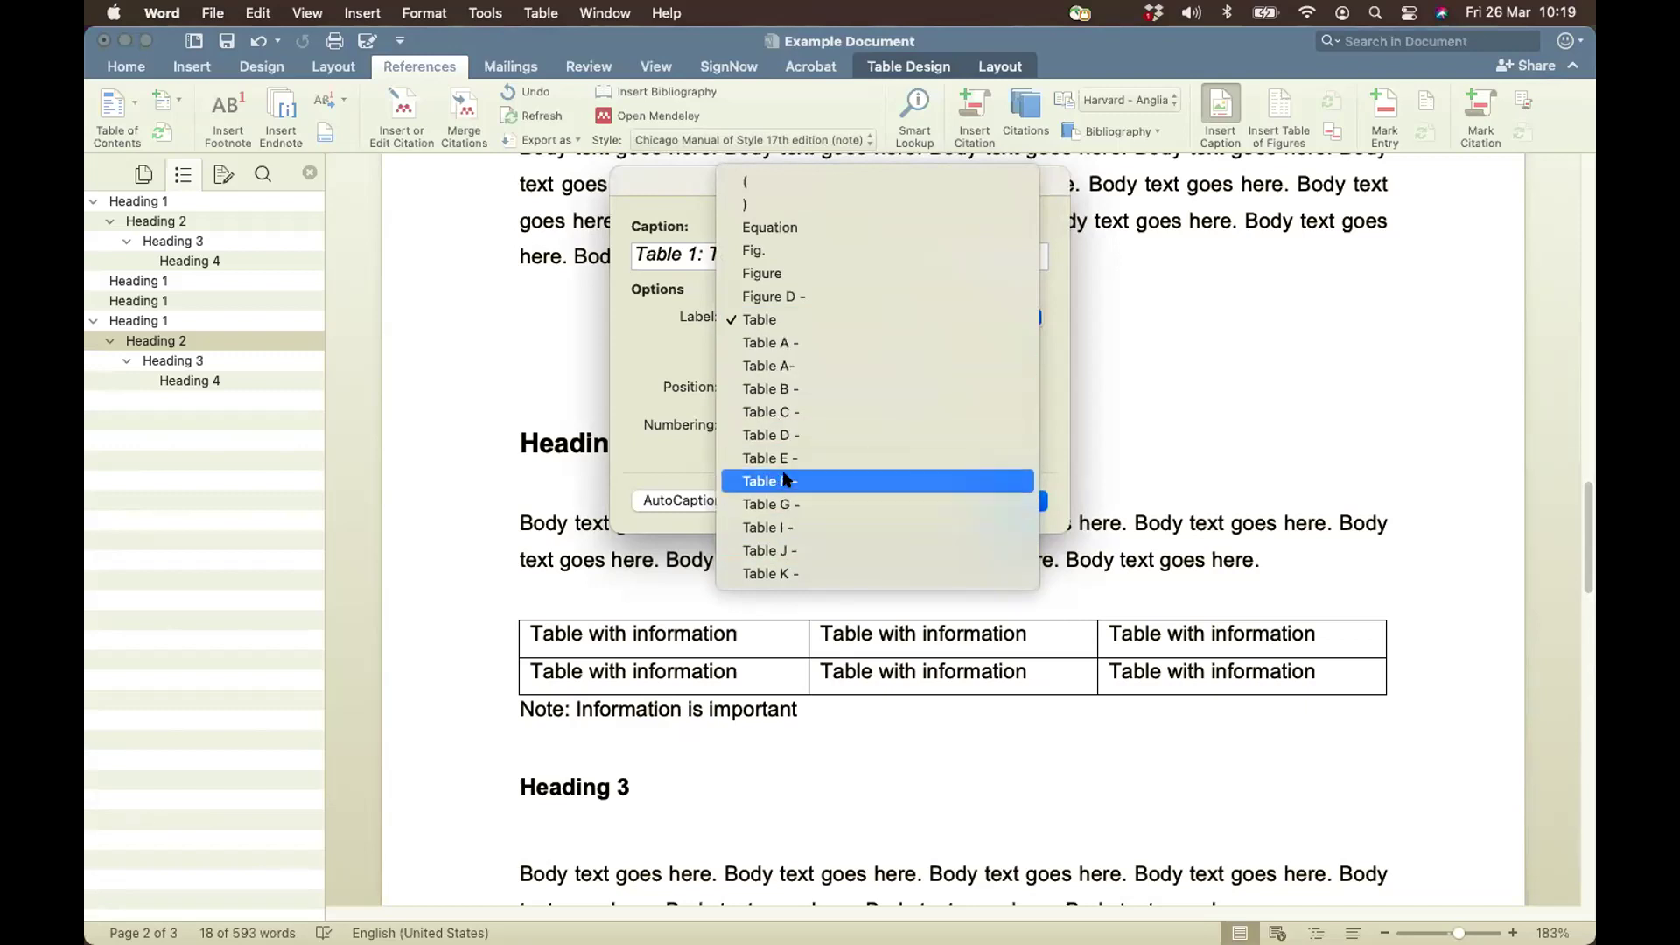
left_click(761, 322)
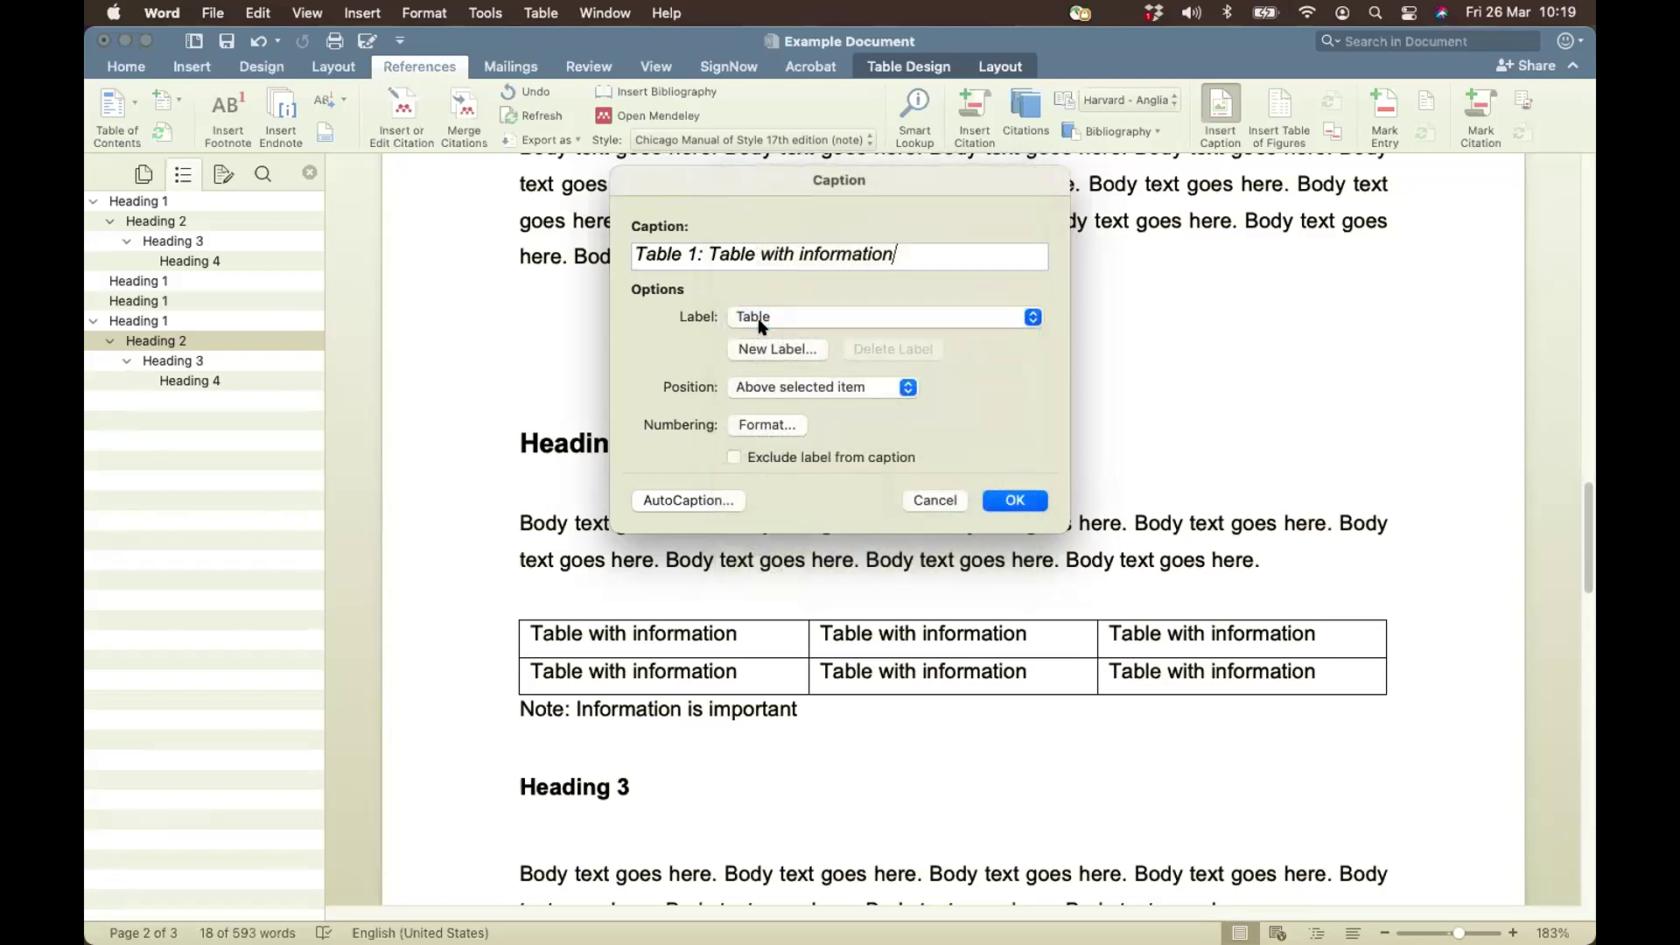
left_click(906, 390)
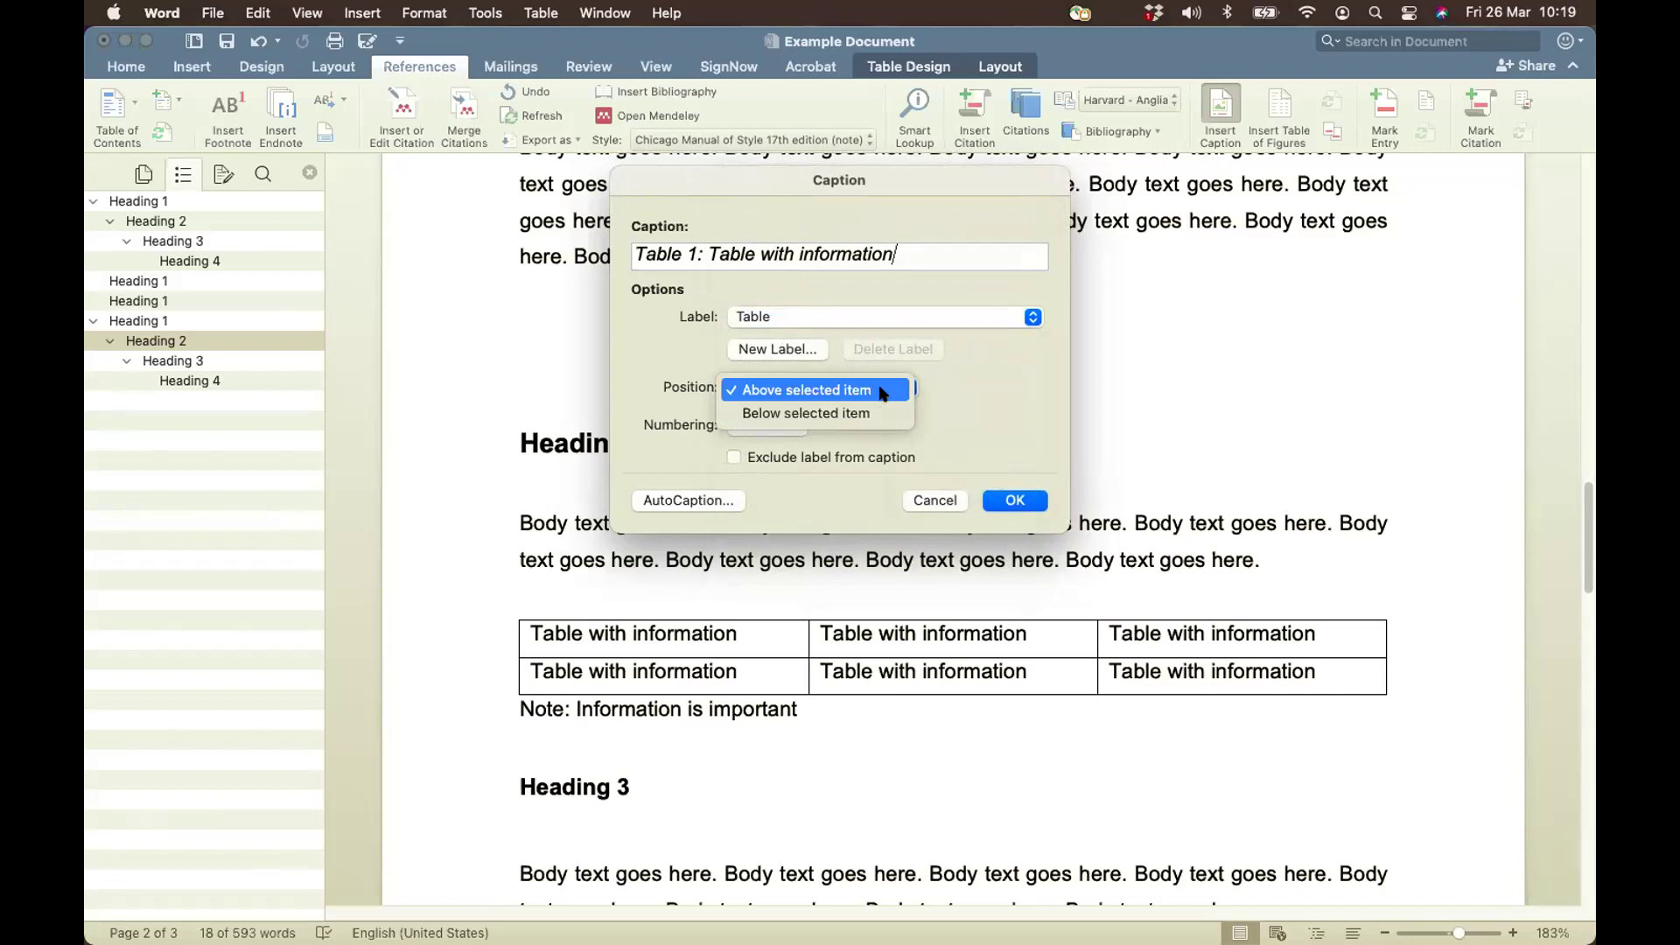
left_click(882, 390)
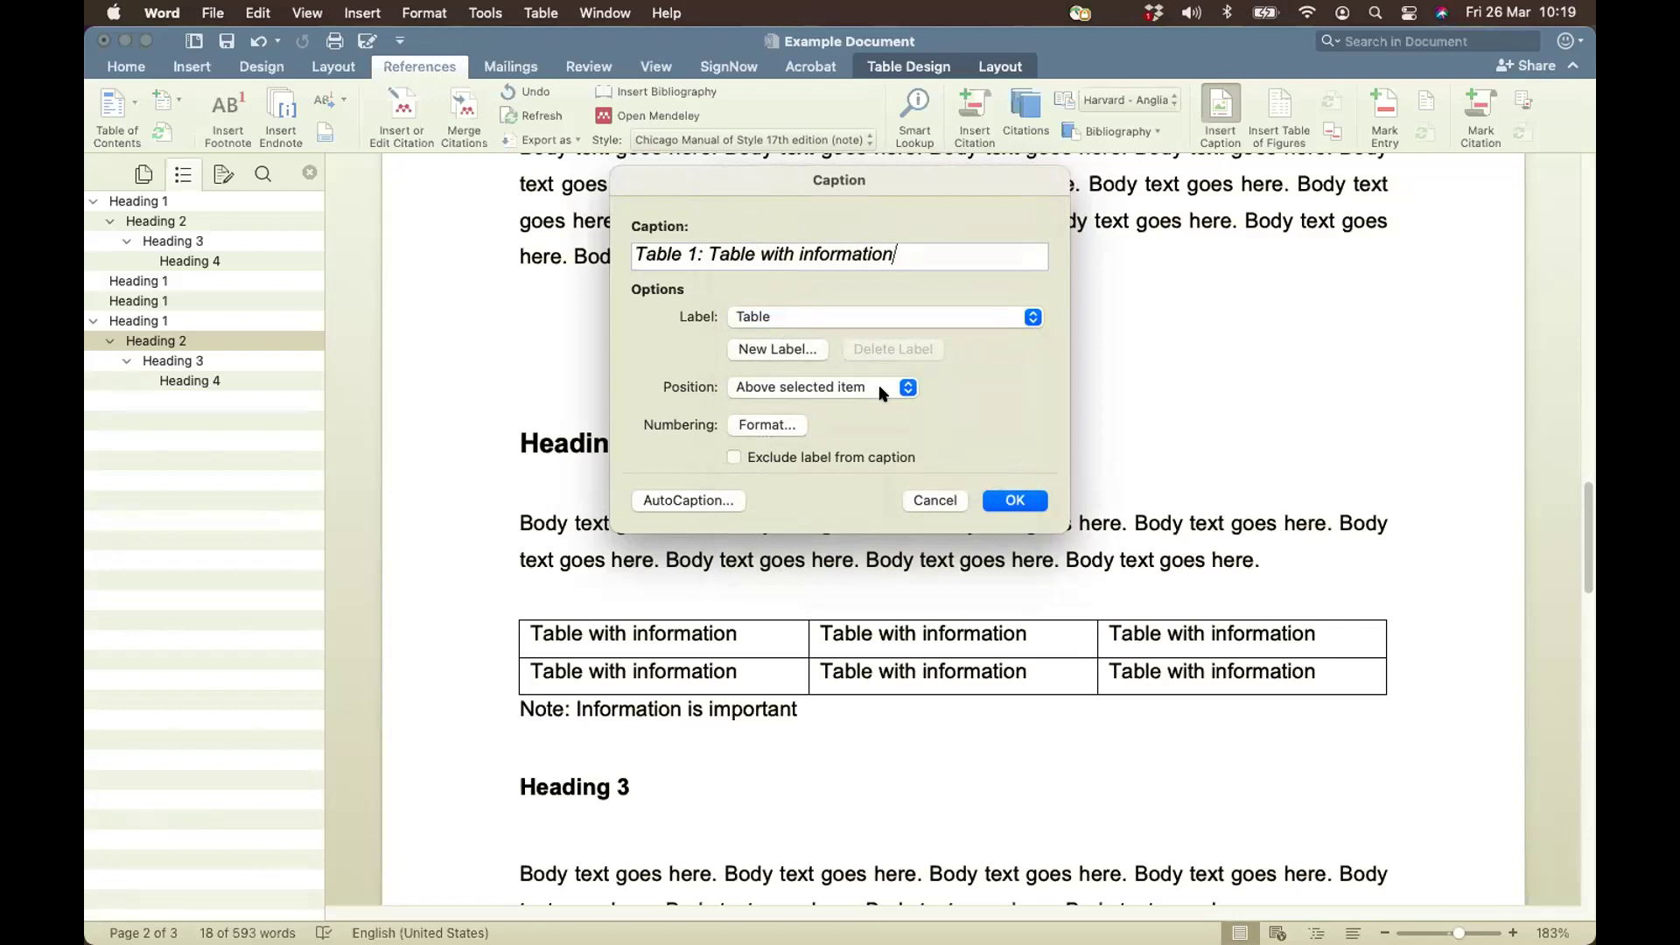
left_click(1015, 501)
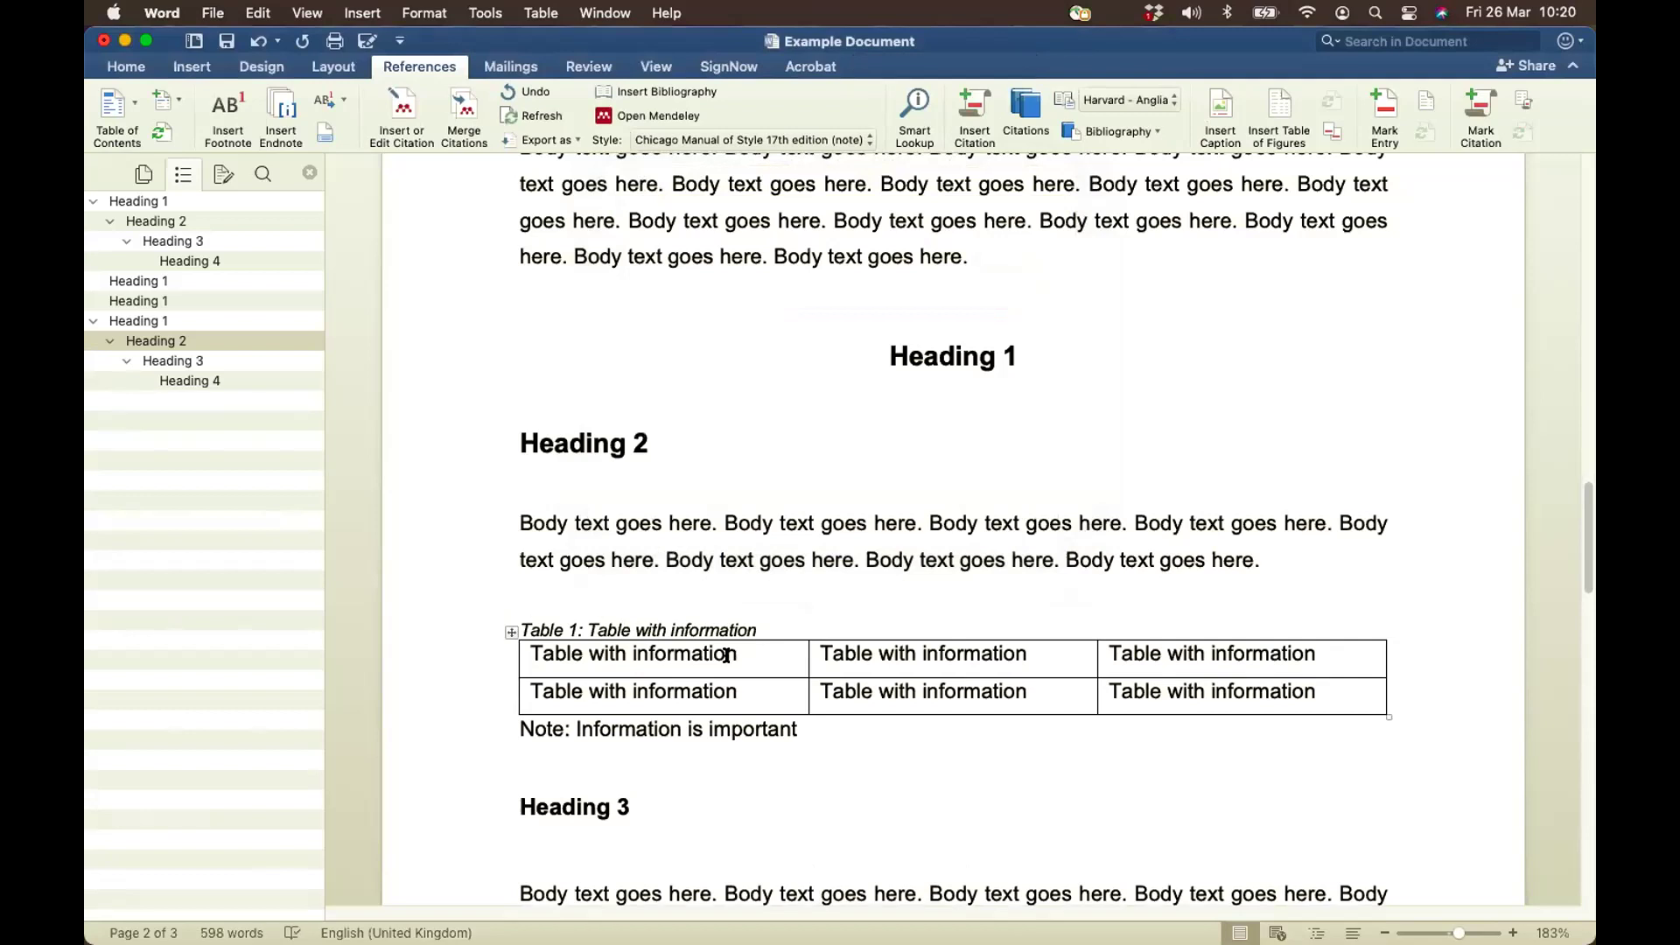
Add the caption "Table 2: Second table with information" above the table before References on page three
scroll(582, 562, "down", 10)
scroll(585, 561, "down", 10)
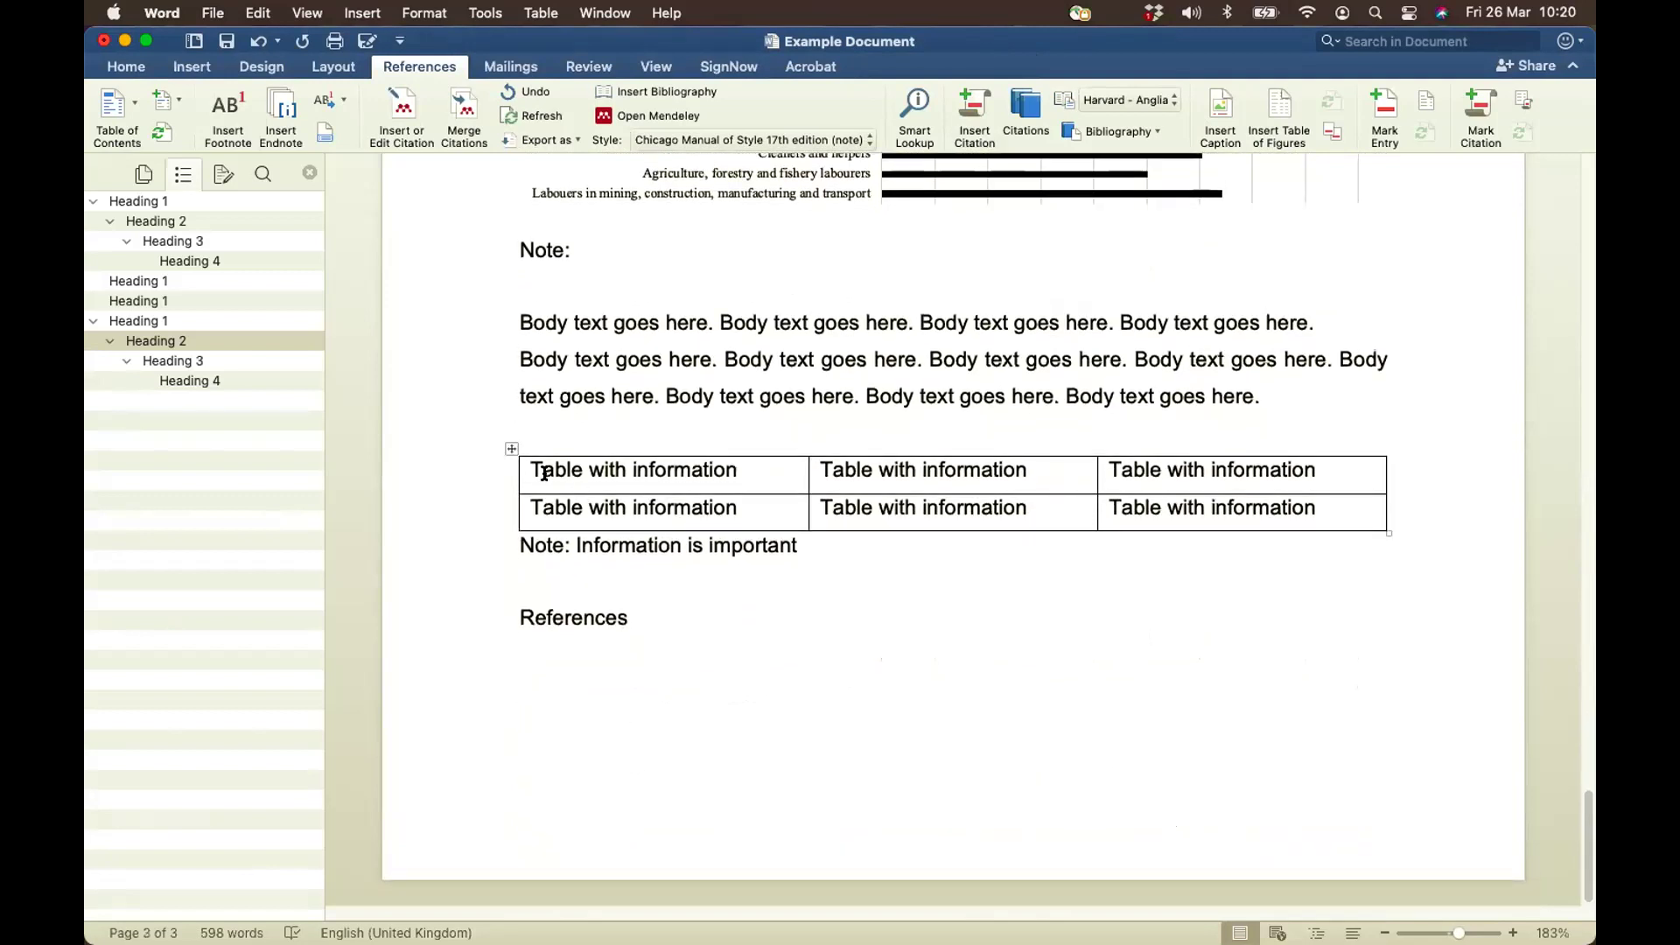
left_click(511, 447)
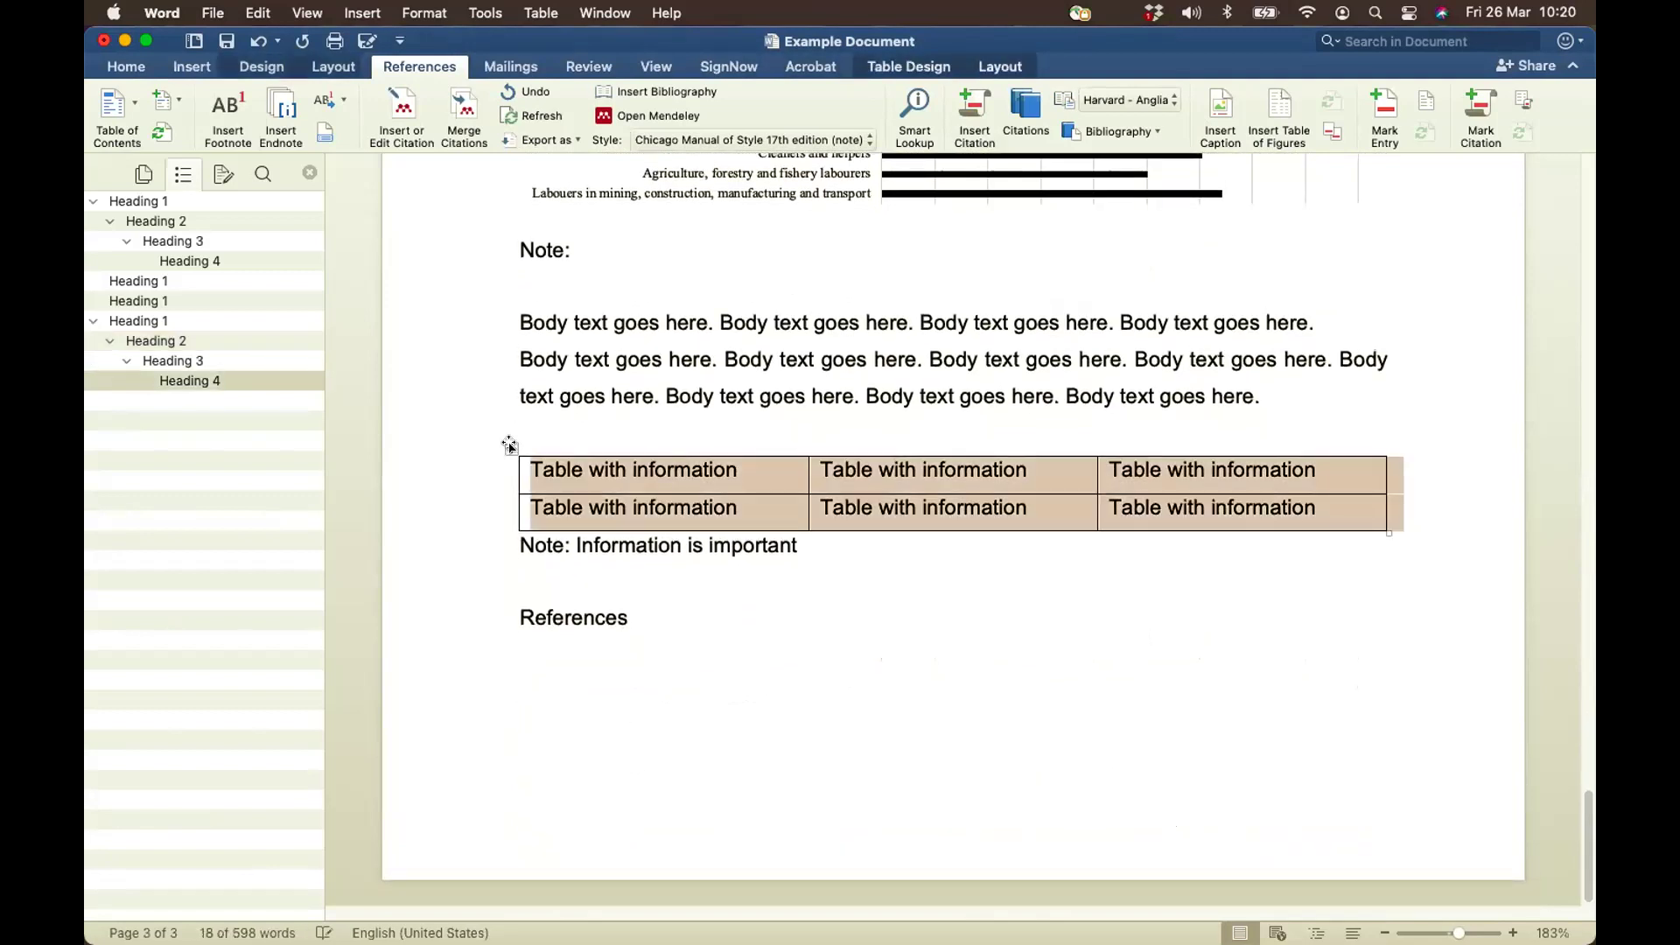
left_click(1225, 114)
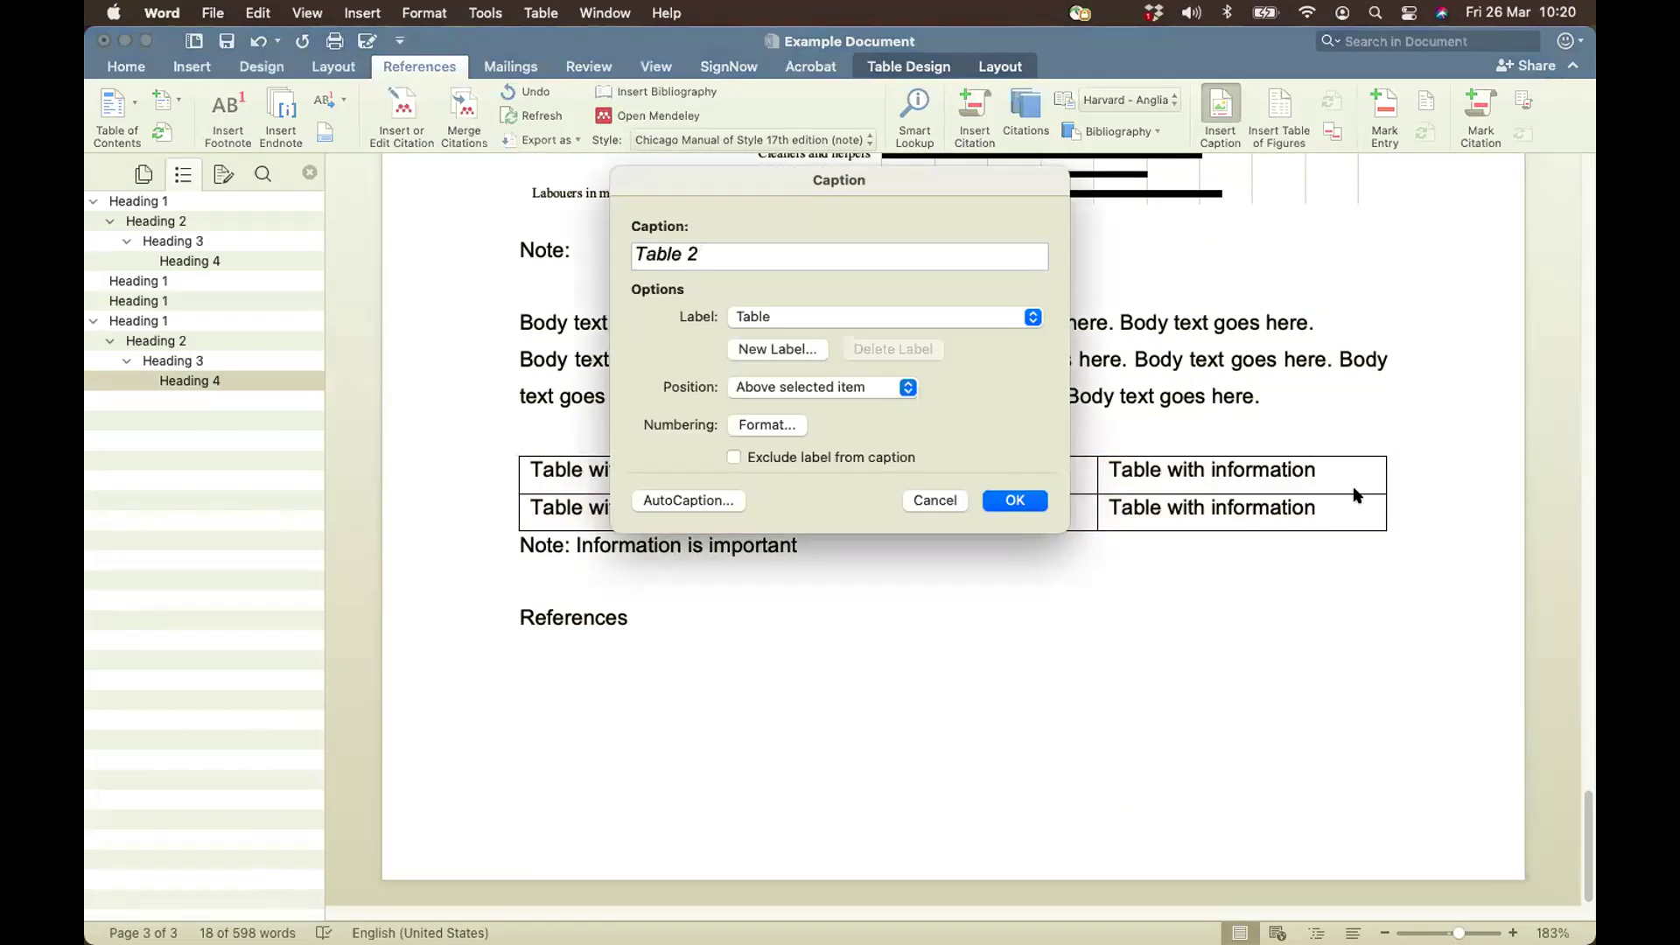
type(": T")
key("BackSpace")
type("Second a")
key("BackSpace")
type("table with ")
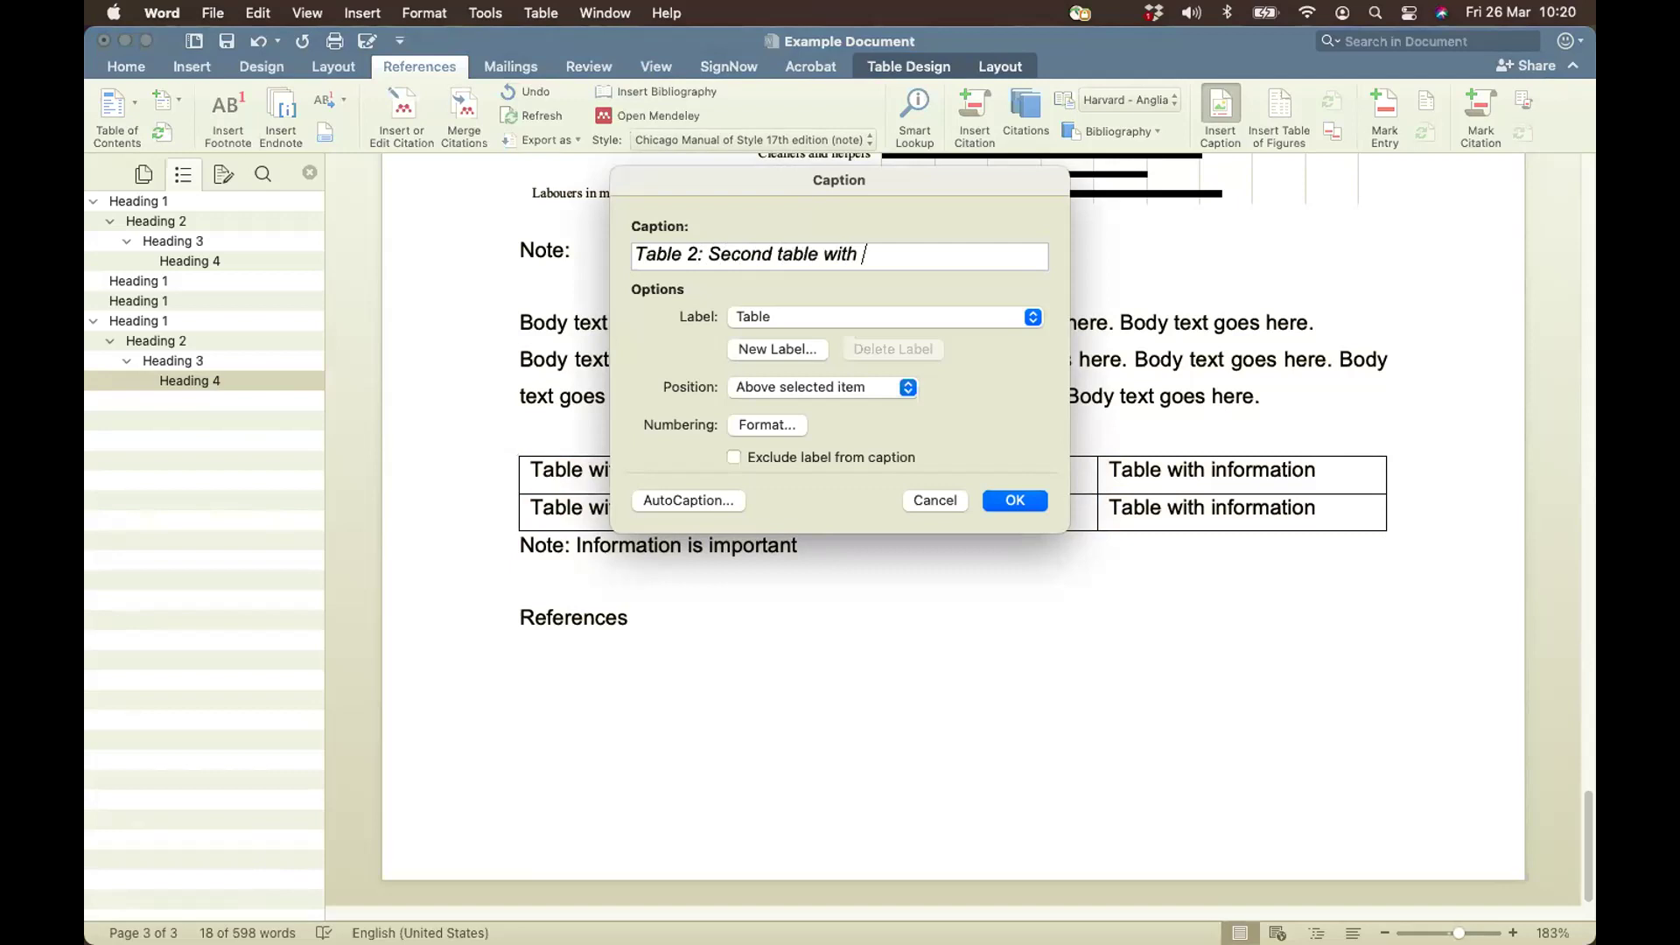
type("information")
left_click(1006, 499)
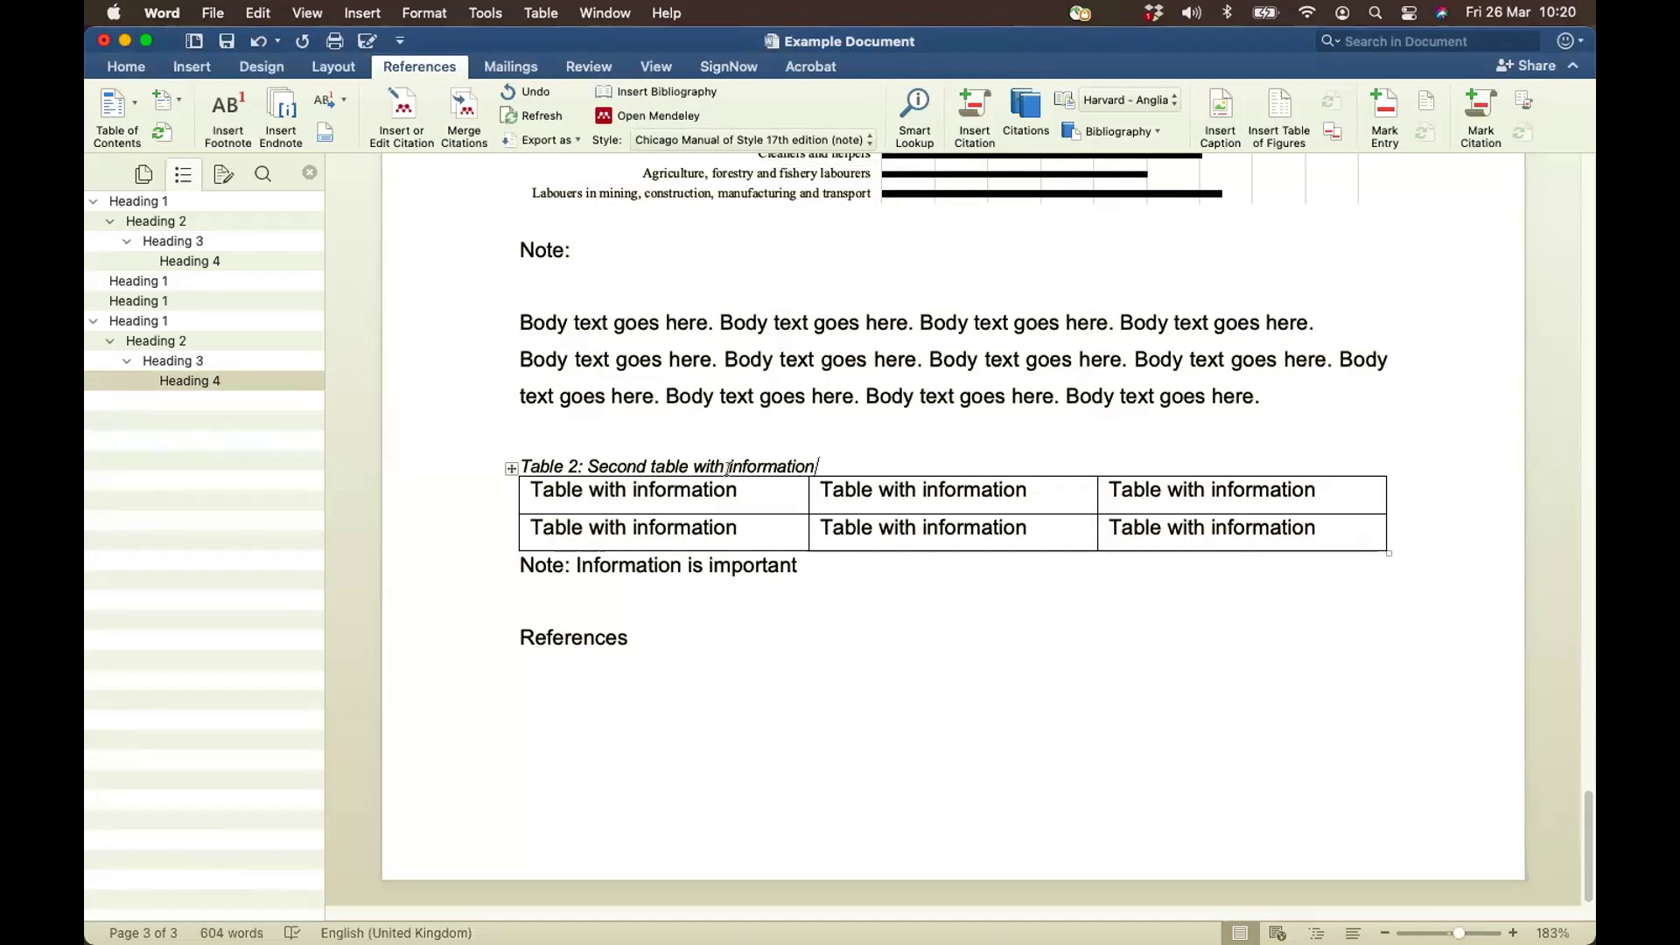
Caption the bar chart on page three with the Figure label, reading "Figure 1: Figure with information", above the chart
scroll(506, 545, "up", 5)
scroll(506, 545, "up", 10)
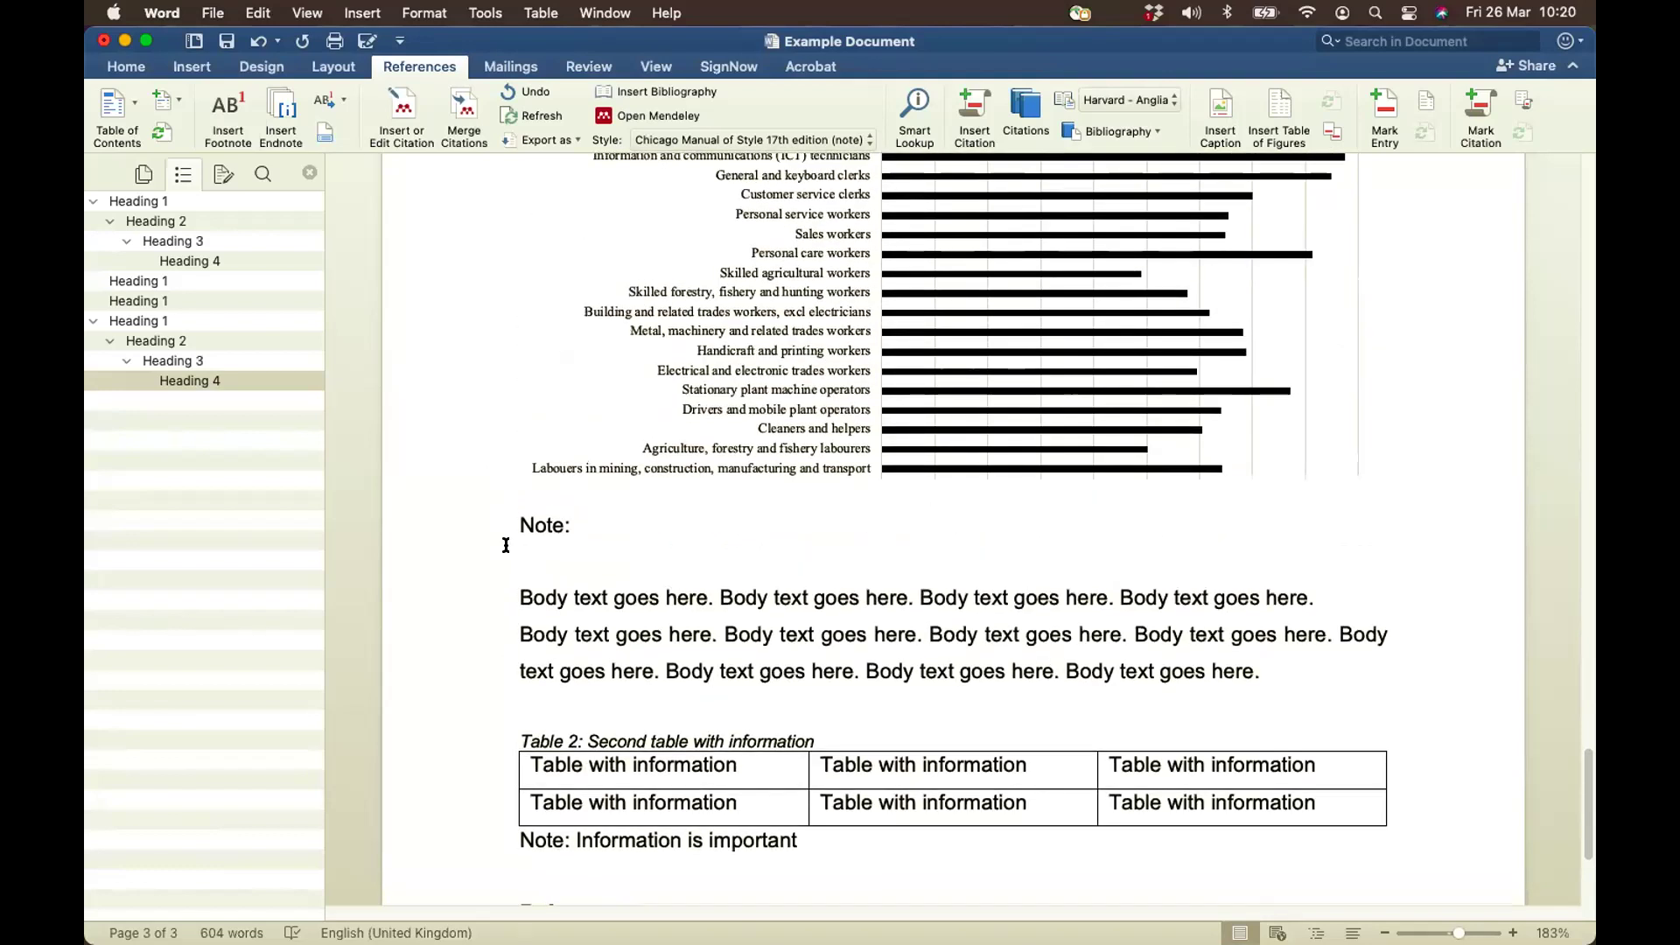
left_click(653, 243)
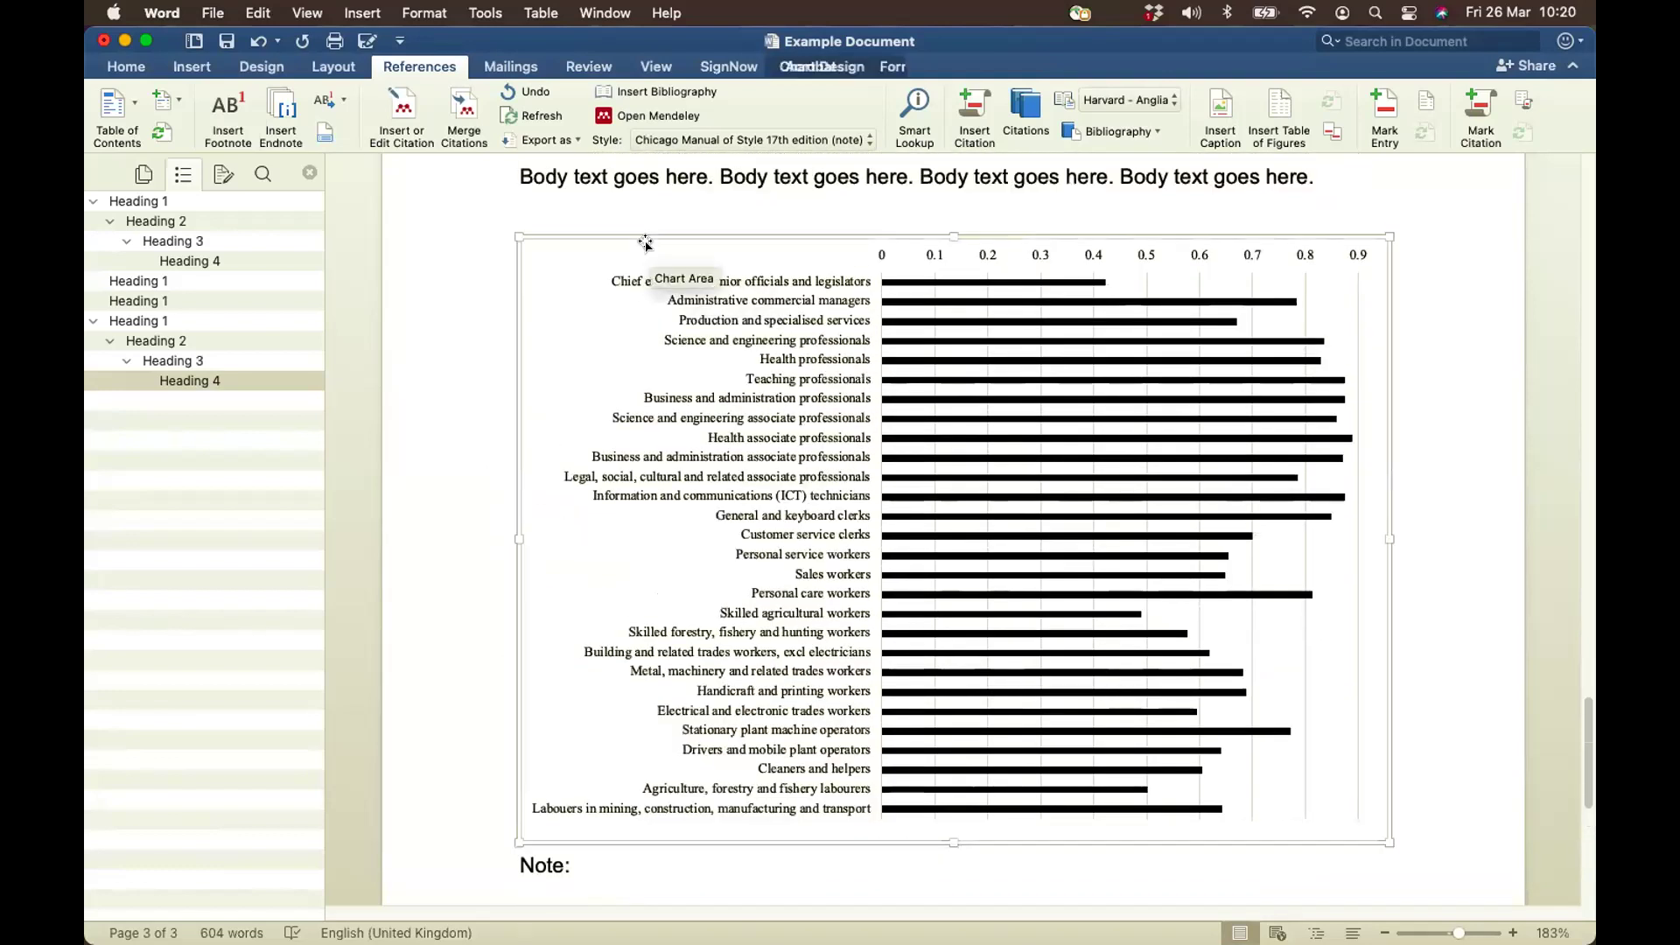
left_click(1221, 113)
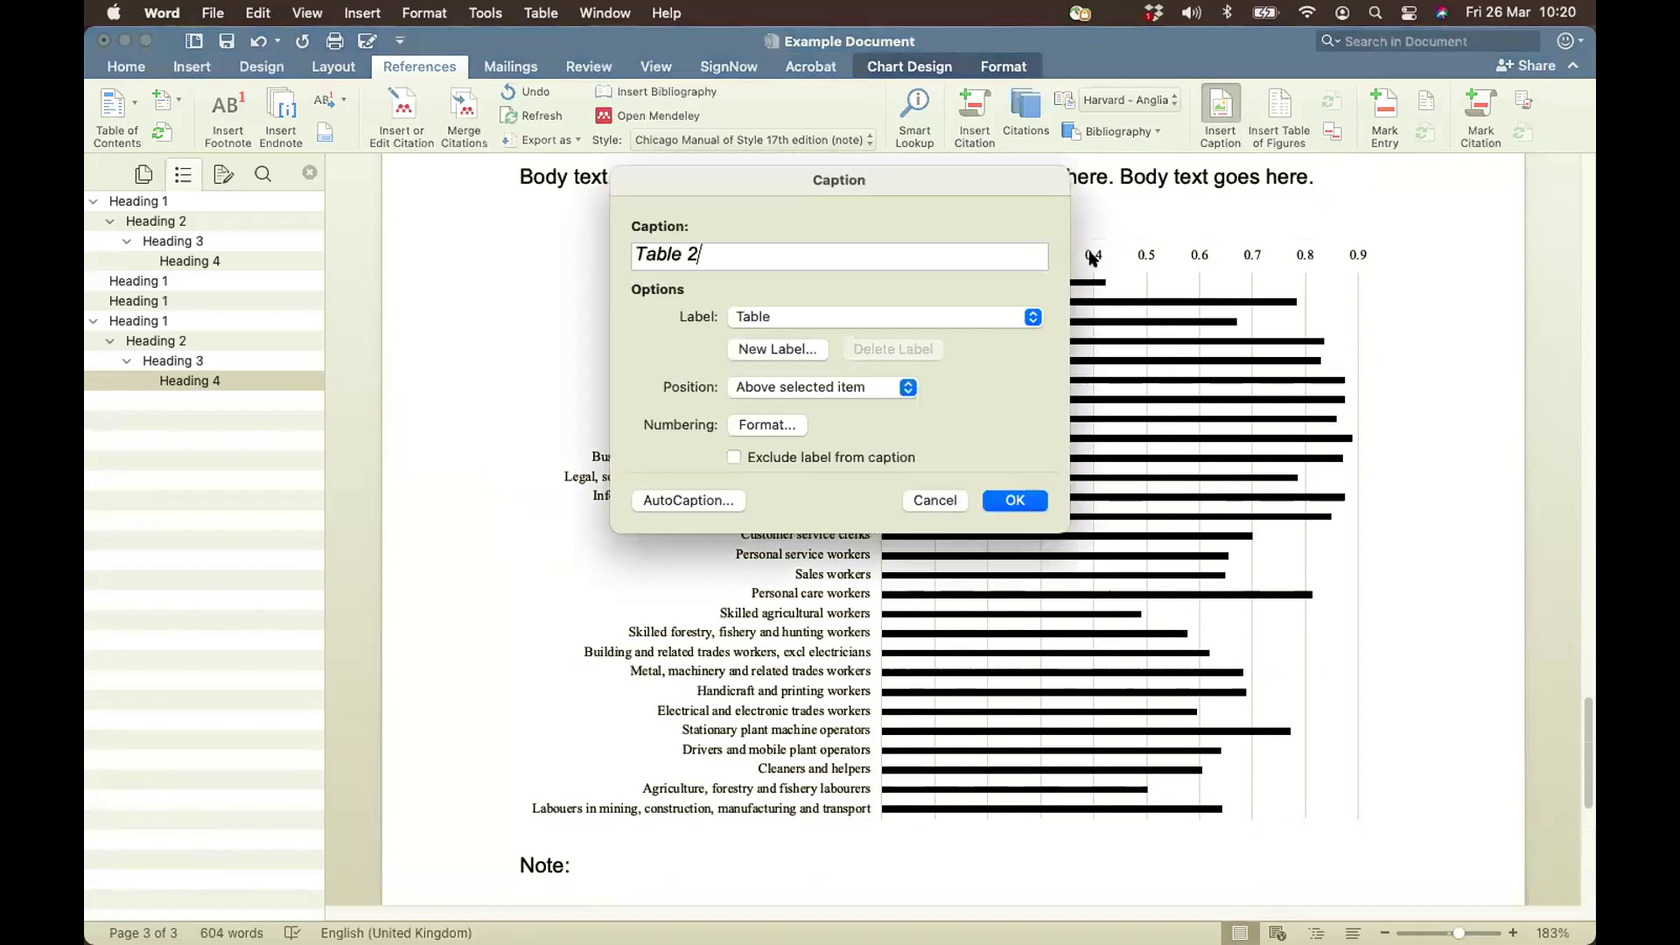
left_click(1033, 317)
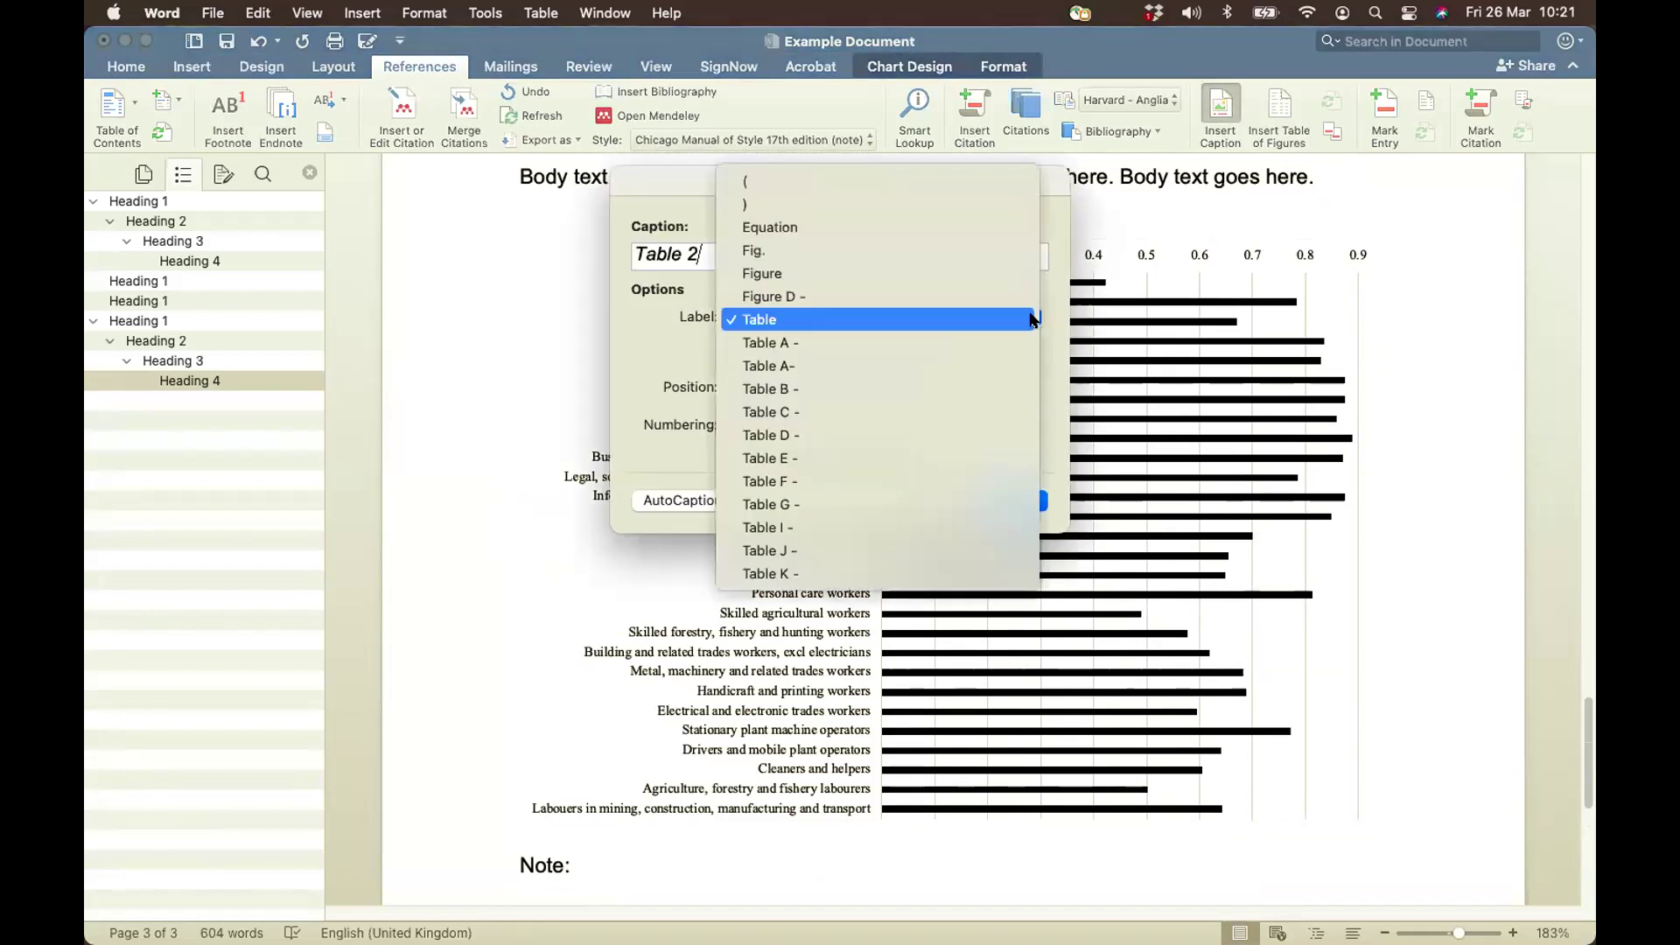
left_click(982, 277)
type(": ")
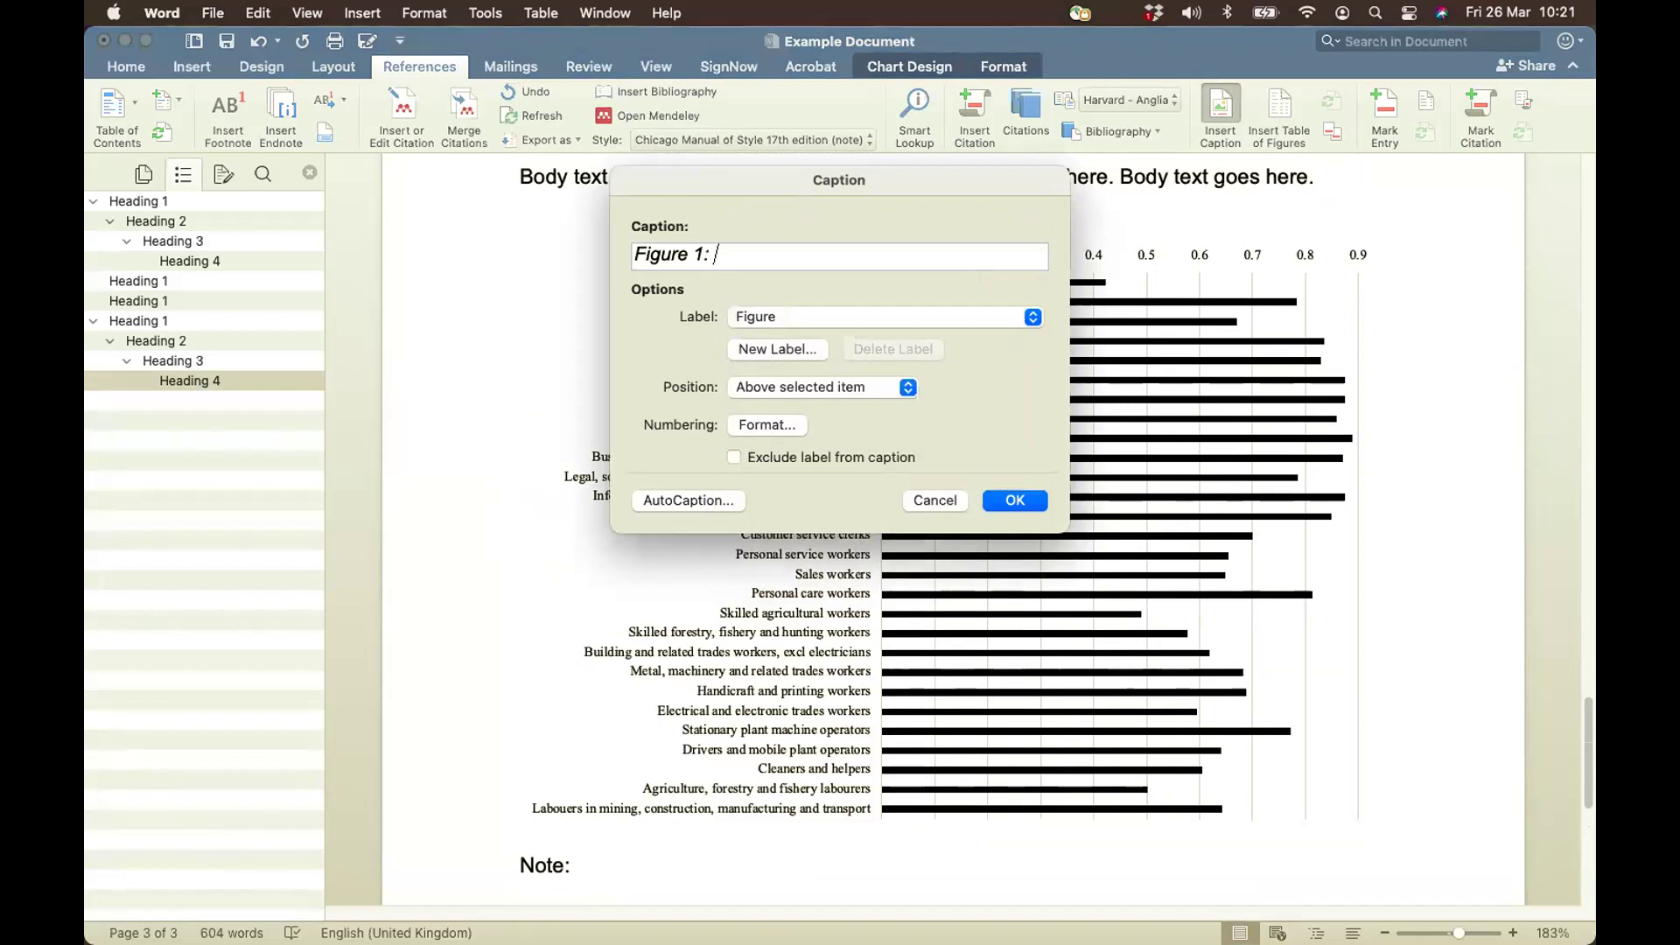
type("Figure with information")
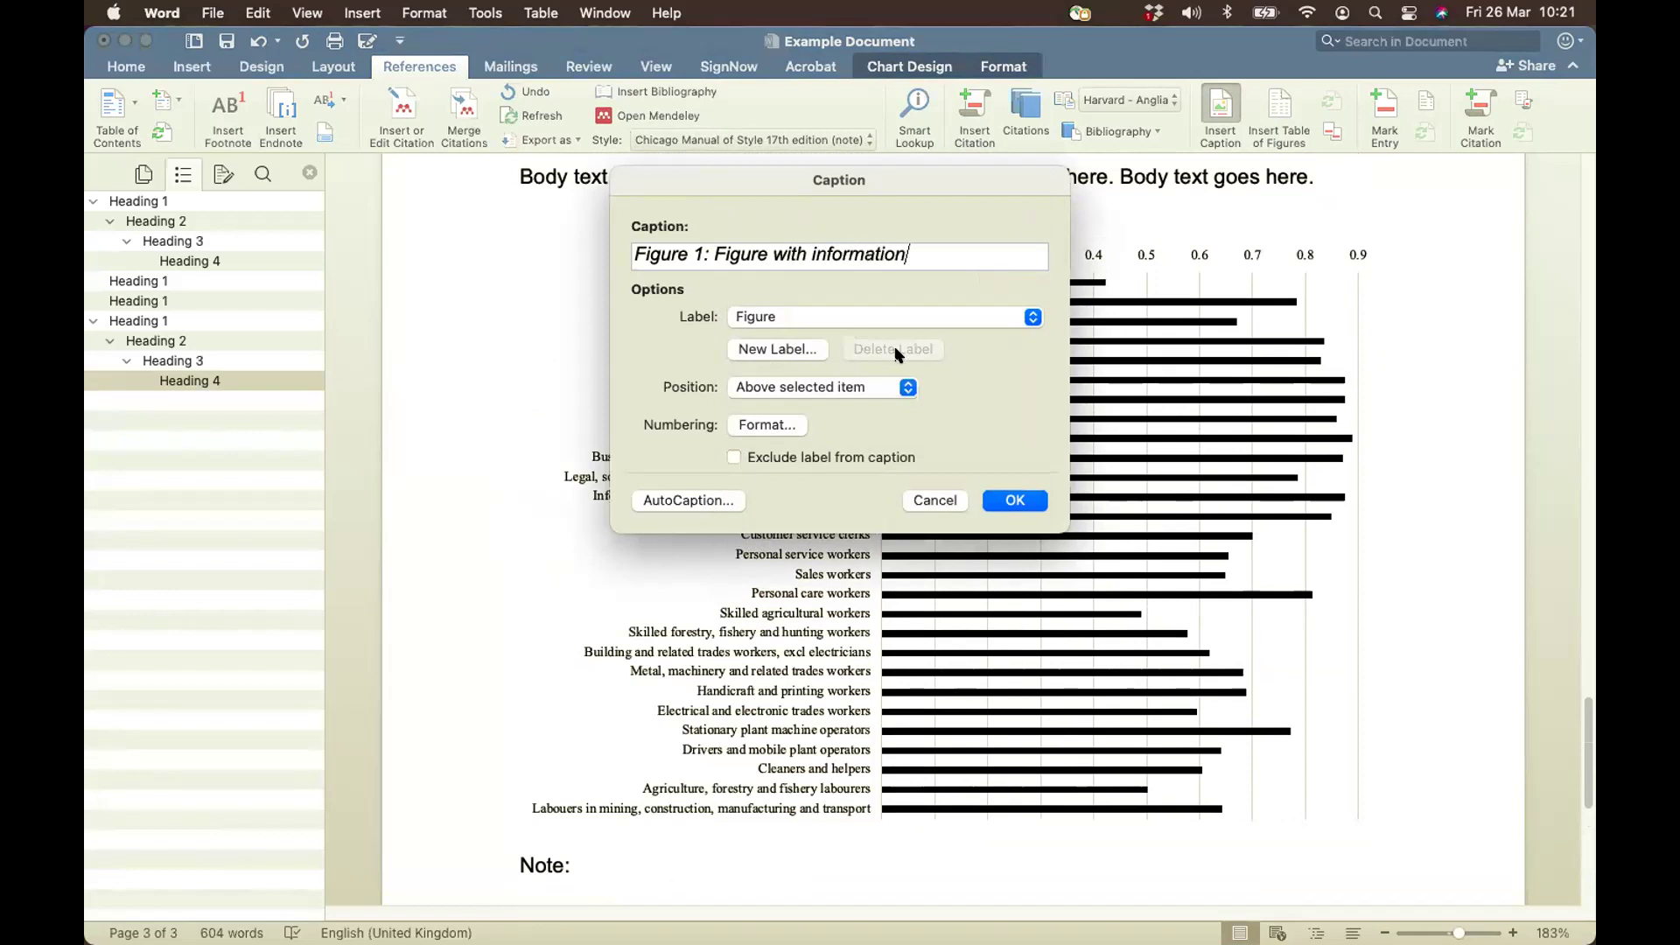
left_click(998, 504)
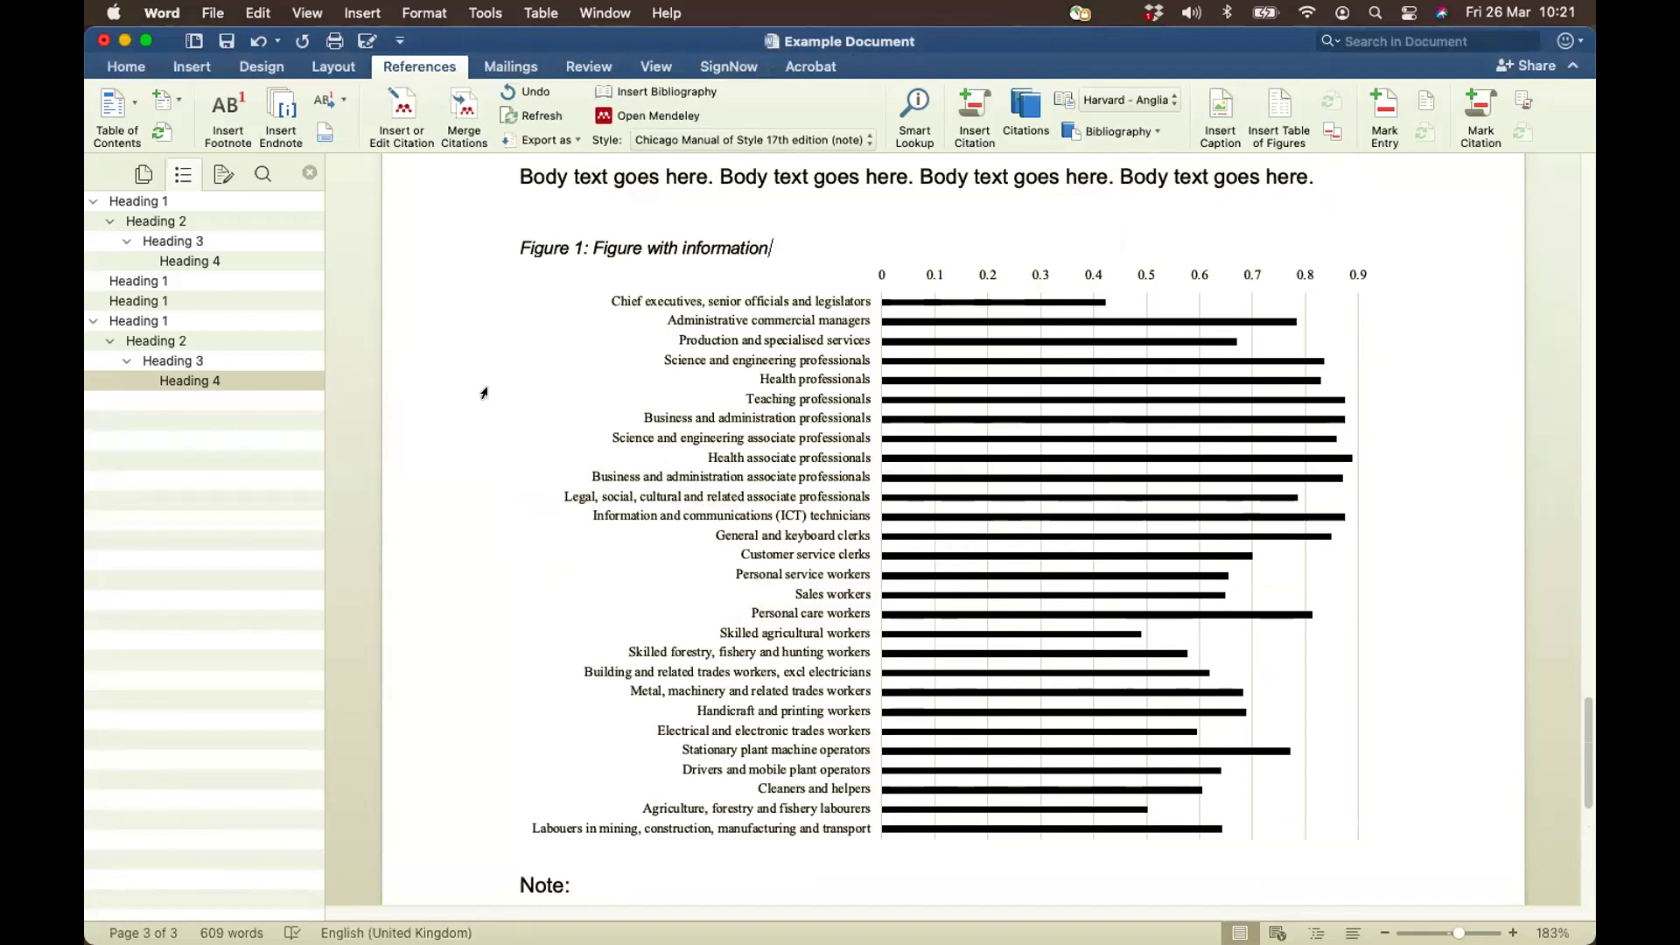
Return to the first captioned table on page two and select the note line beneath it
scroll(484, 393, "down", 1)
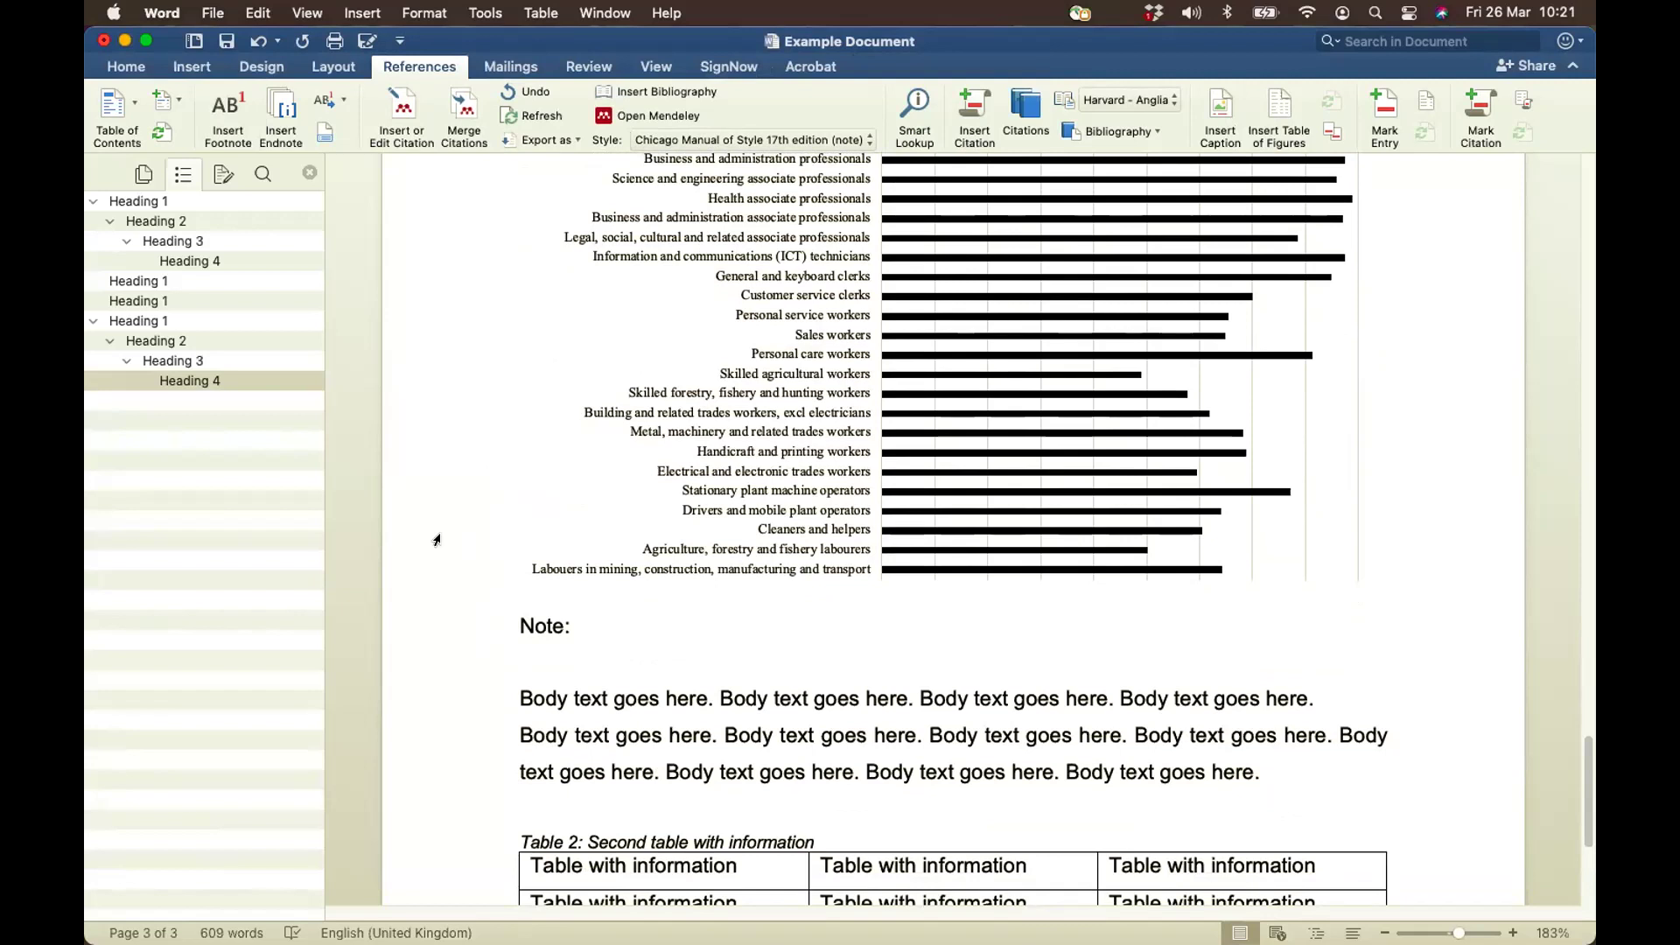
scroll(436, 540, "up", 8)
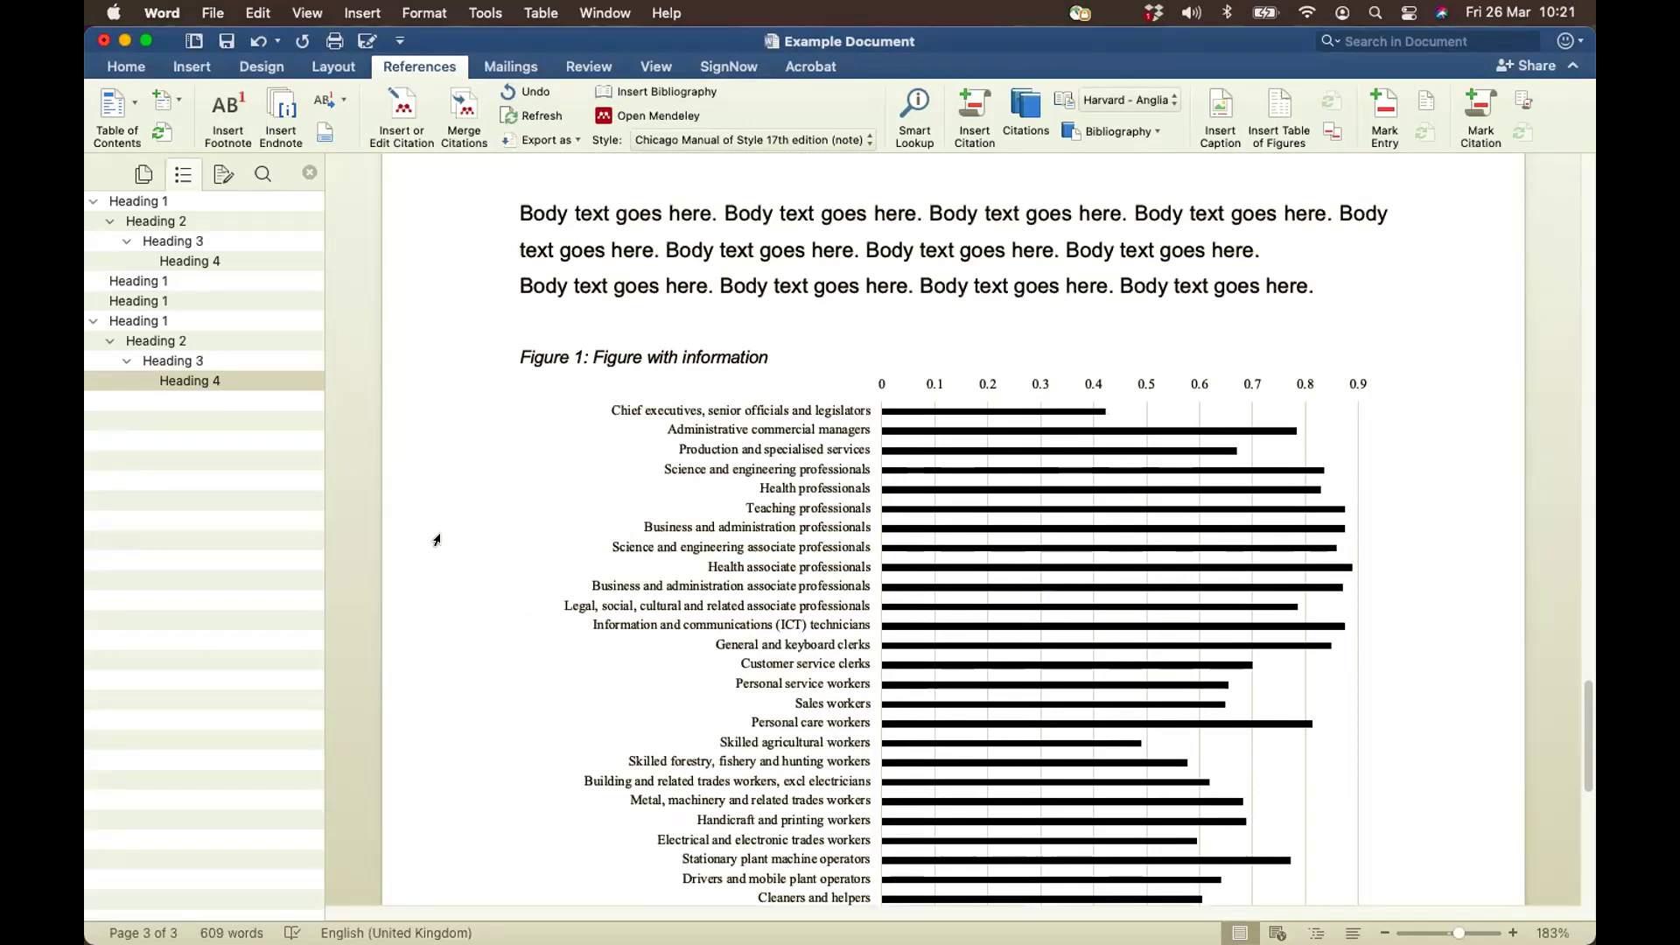
scroll(437, 540, "up", 10)
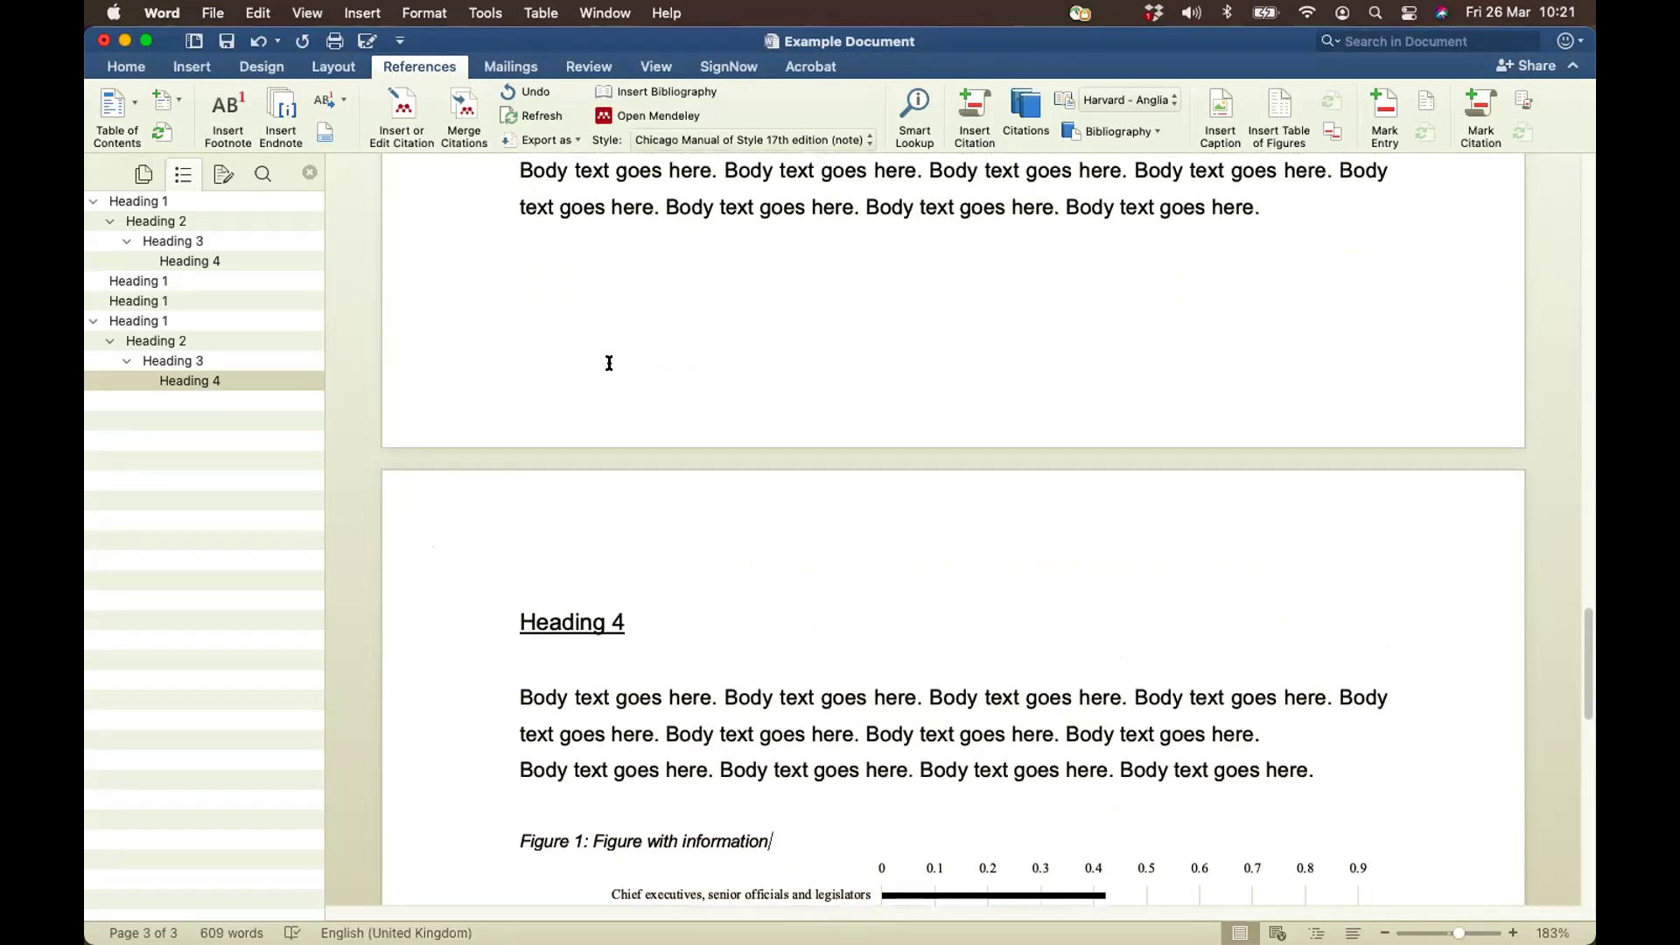
scroll(607, 364, "up", 14)
scroll(609, 364, "up", 6)
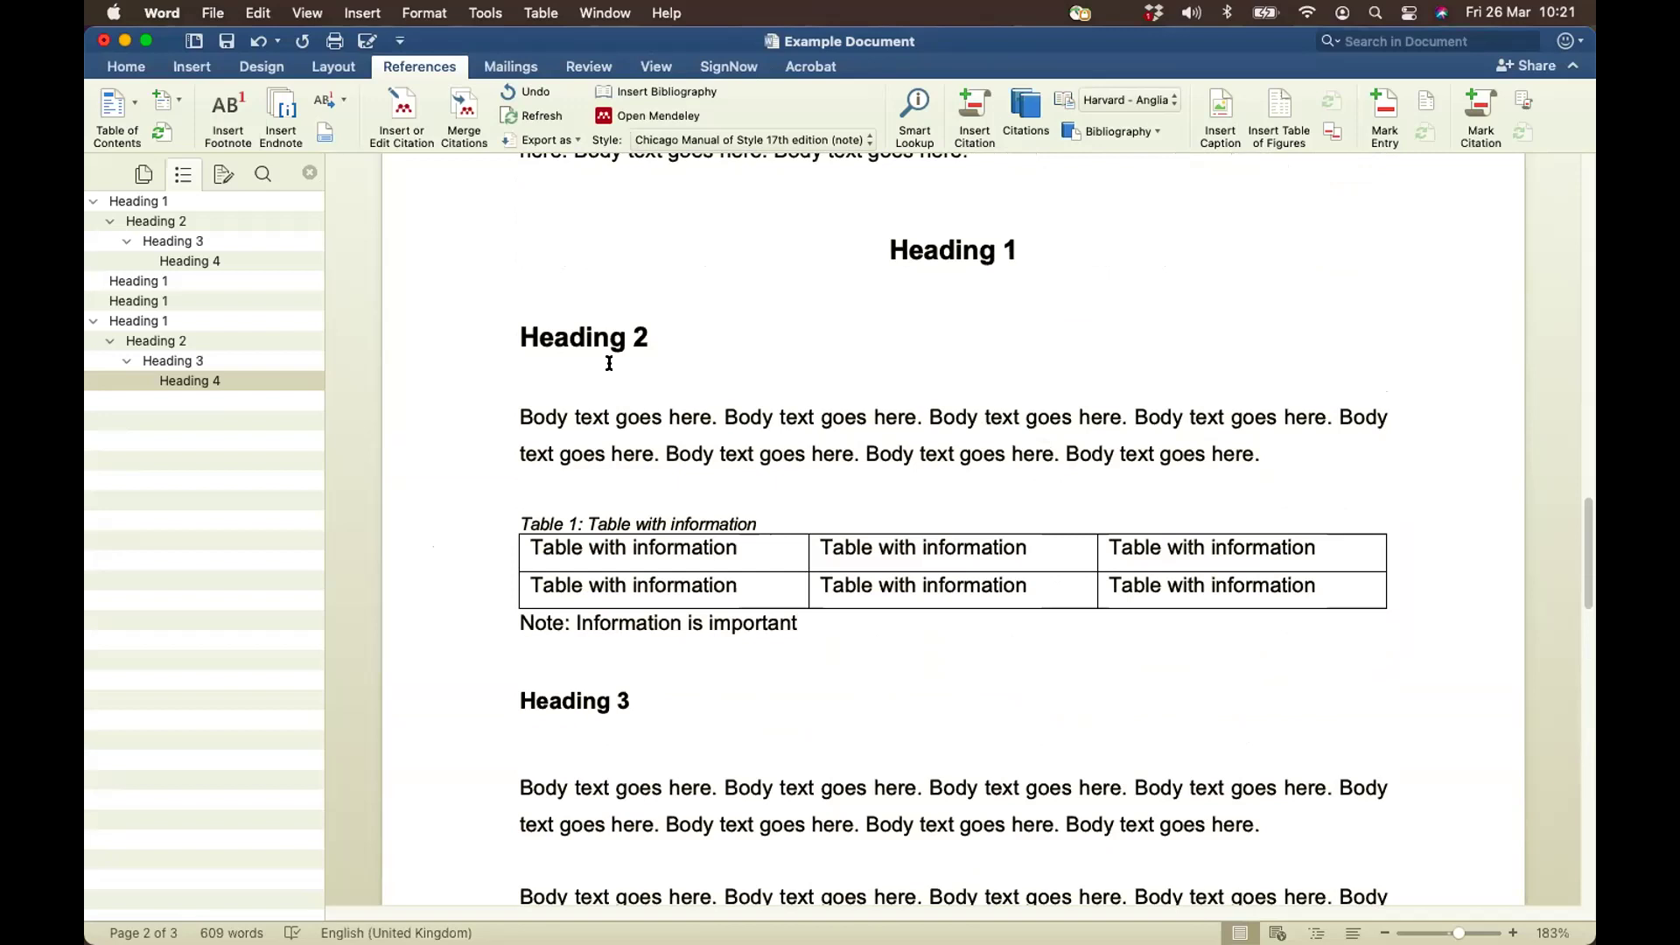
left_click(497, 525)
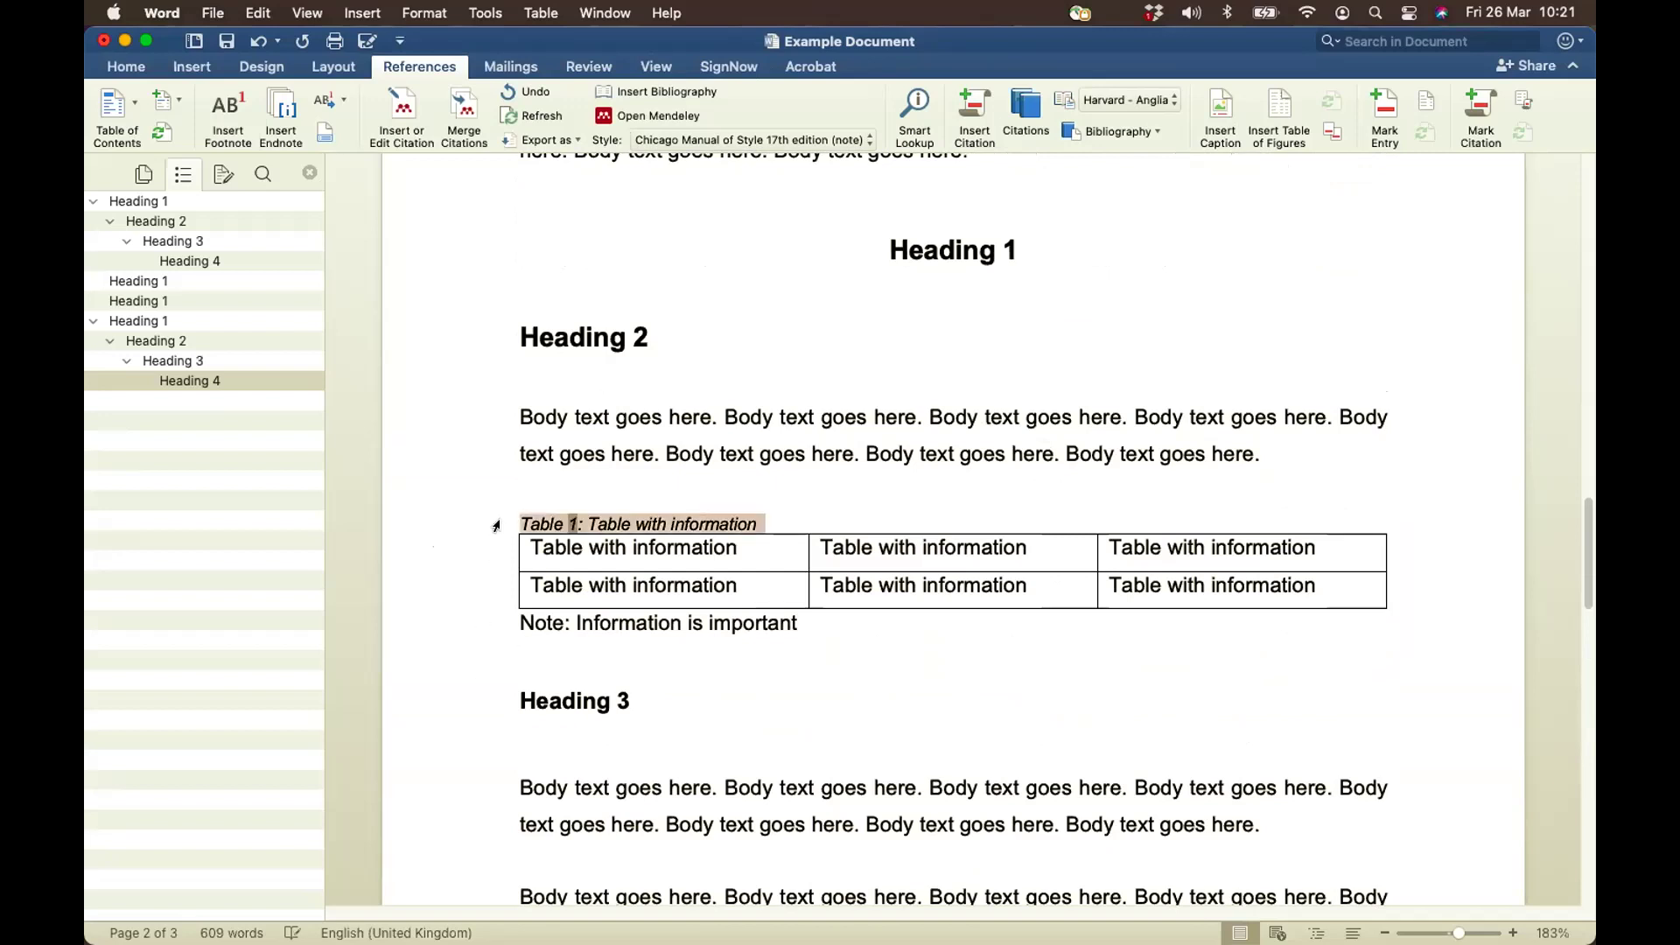
left_click(489, 623)
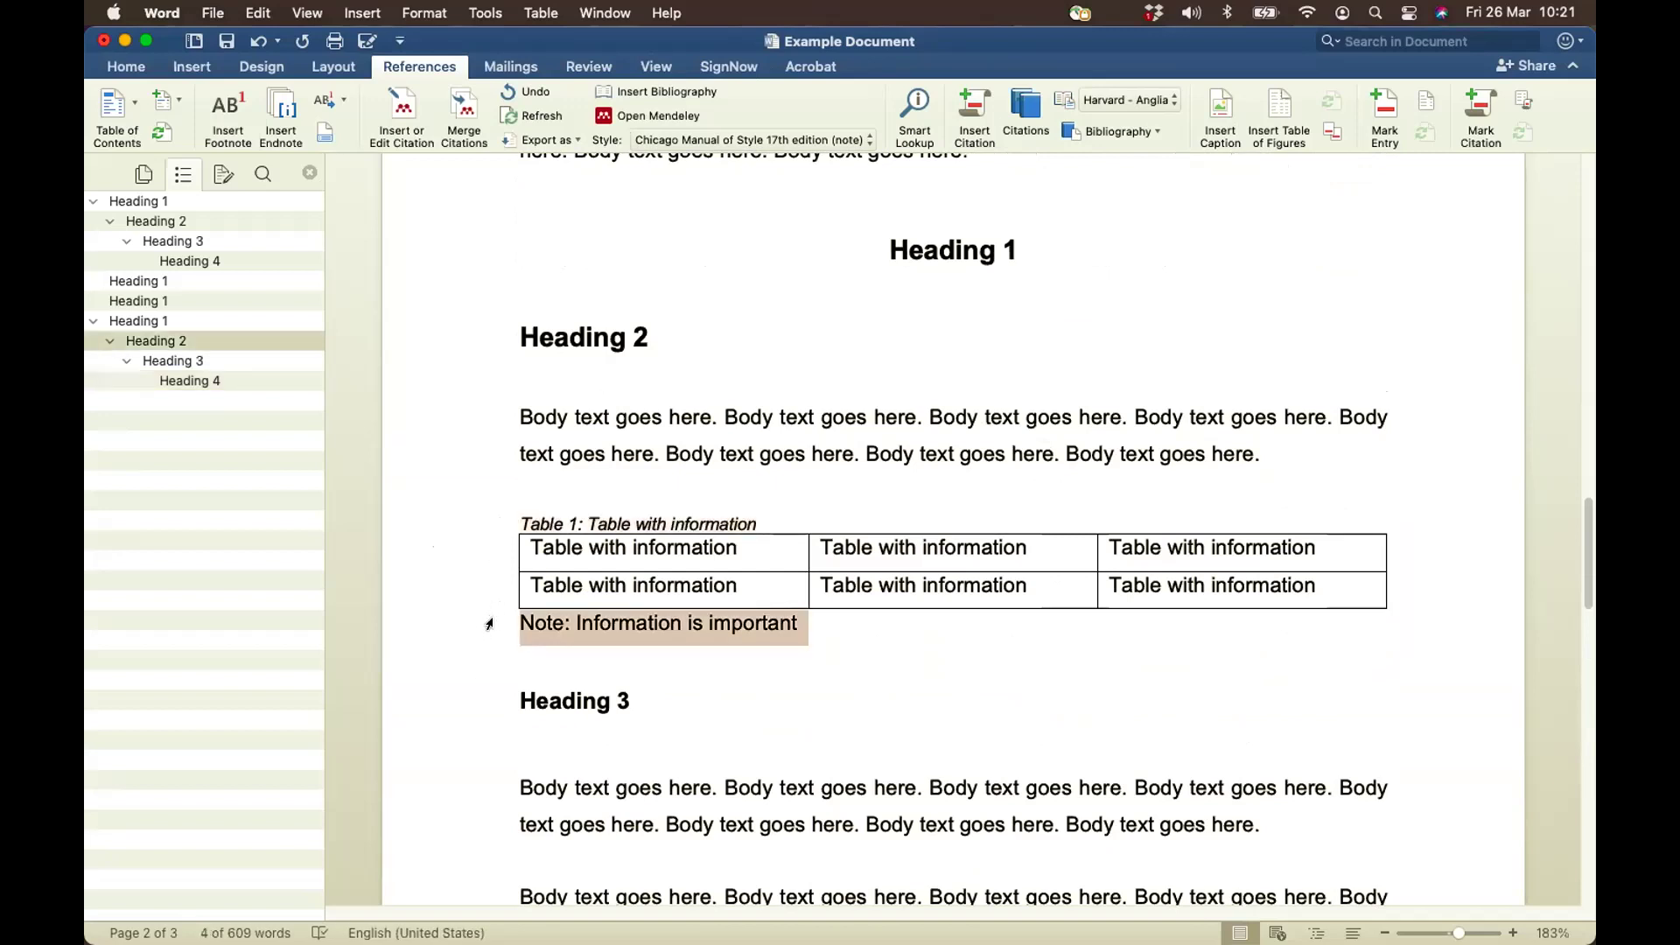
Close the navigation pane and zoom the document out to 140%
left_click(310, 175)
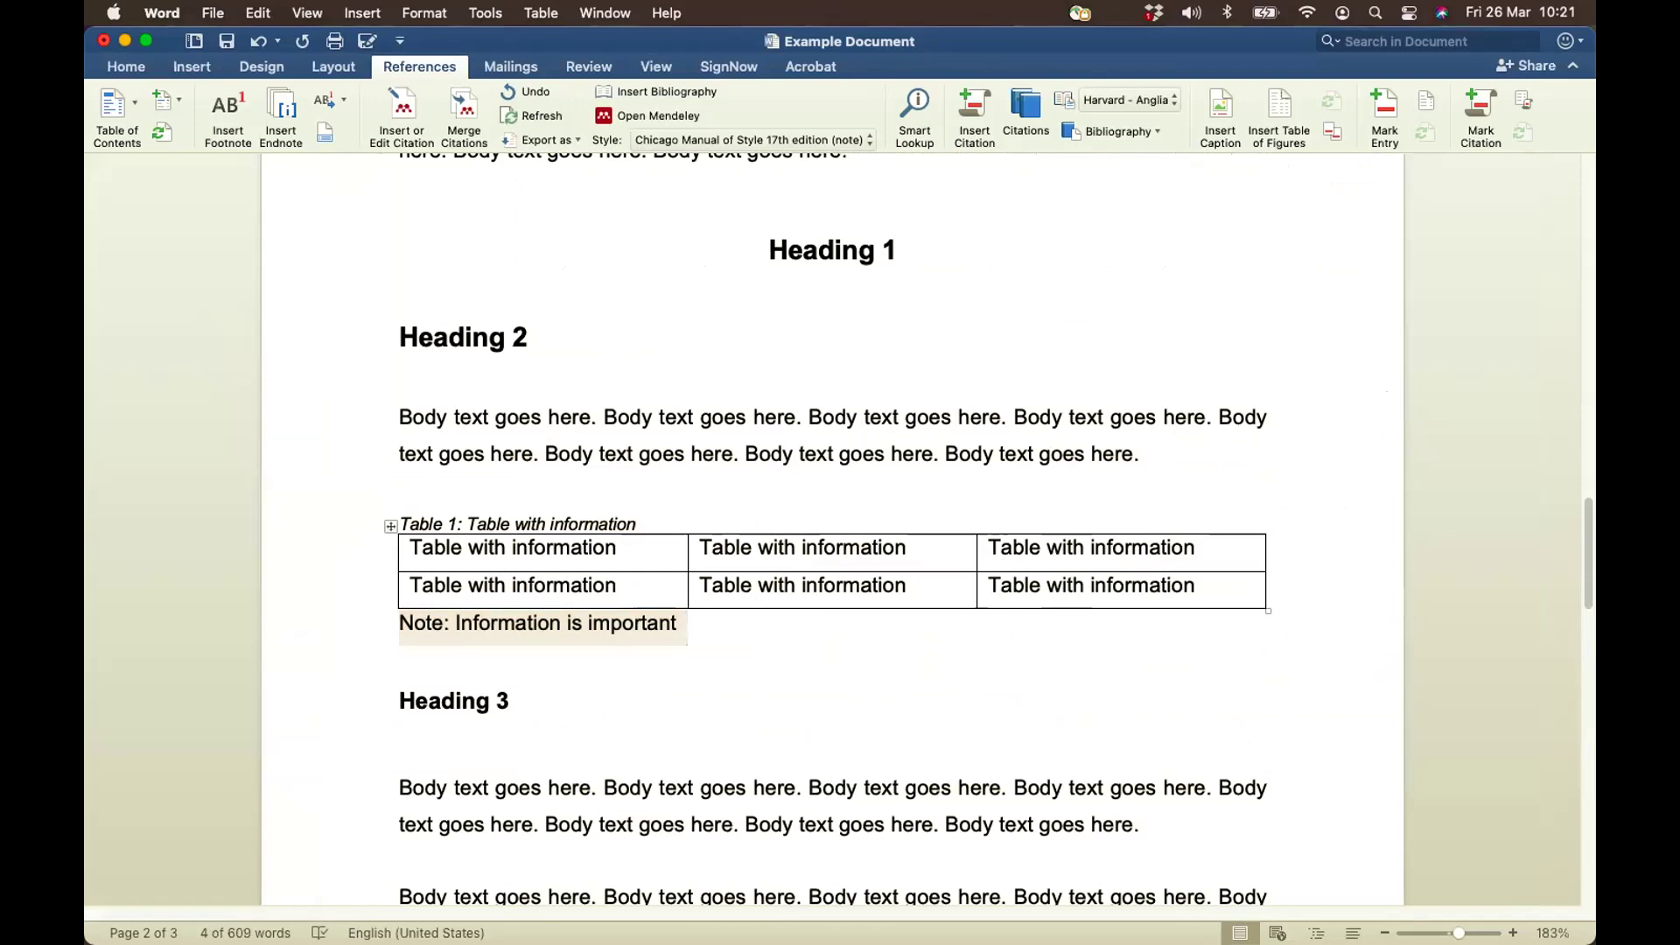
left_click(1384, 934)
left_click(1385, 934)
left_click(1385, 933)
left_click(1385, 933)
left_click(1384, 933)
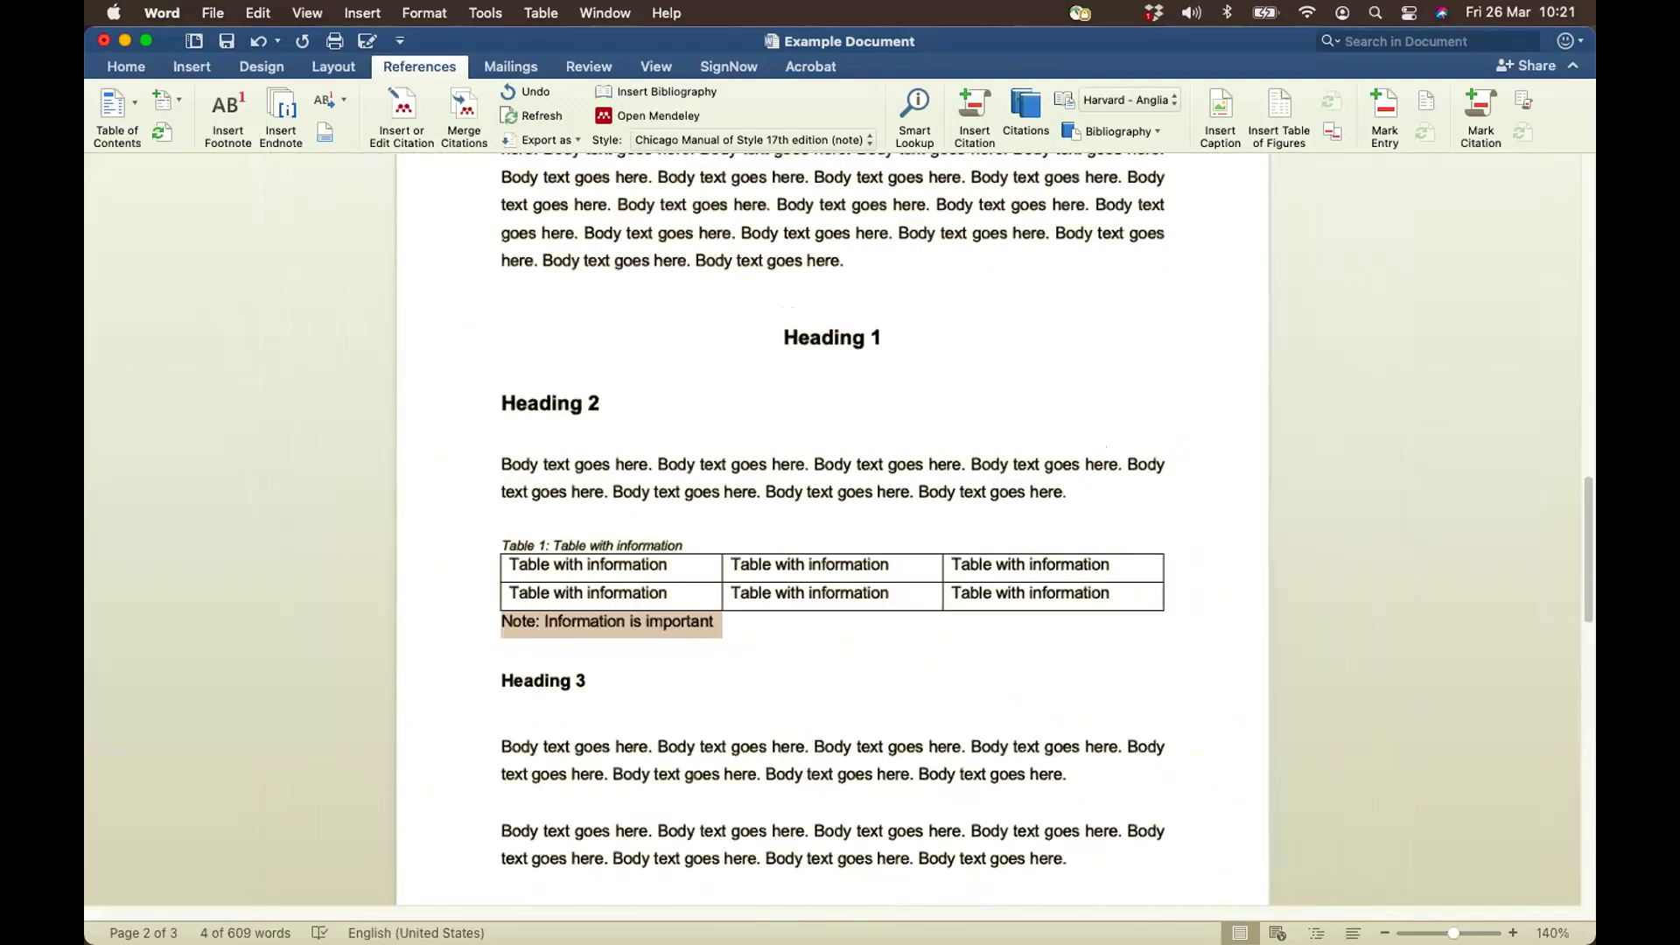
Show the Styles pane and look through the list of available styles
left_click(130, 65)
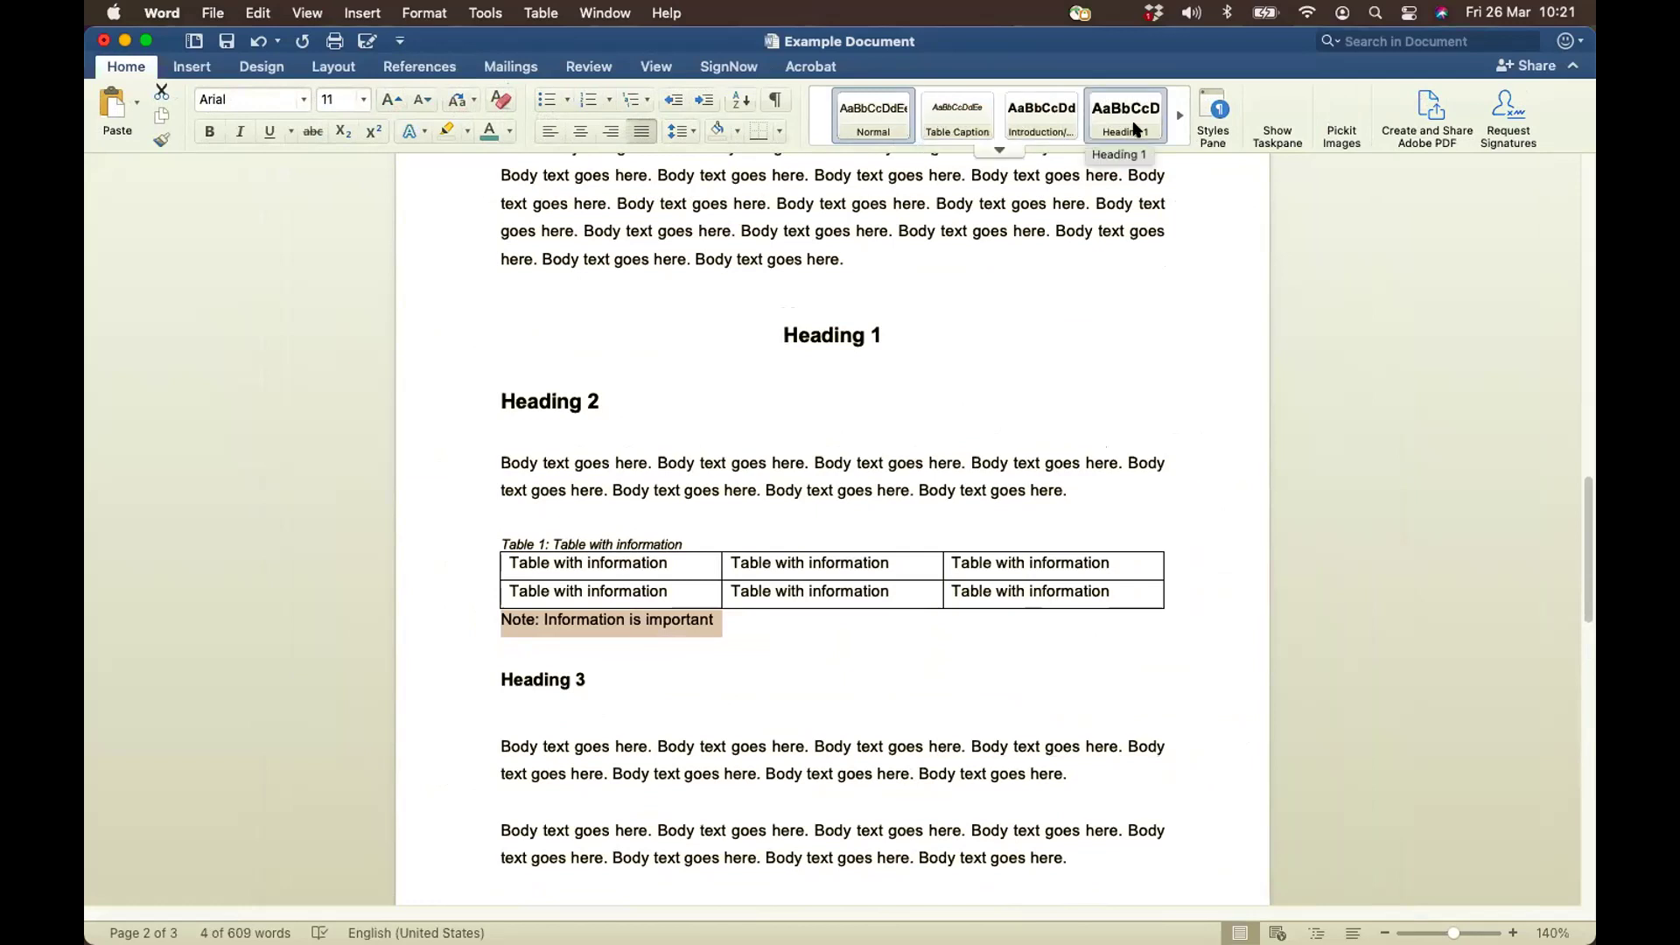
left_click(1214, 111)
scroll(1353, 570, "down", 3)
scroll(1354, 569, "down", 5)
scroll(1354, 570, "up", 6)
scroll(1354, 570, "up", 3)
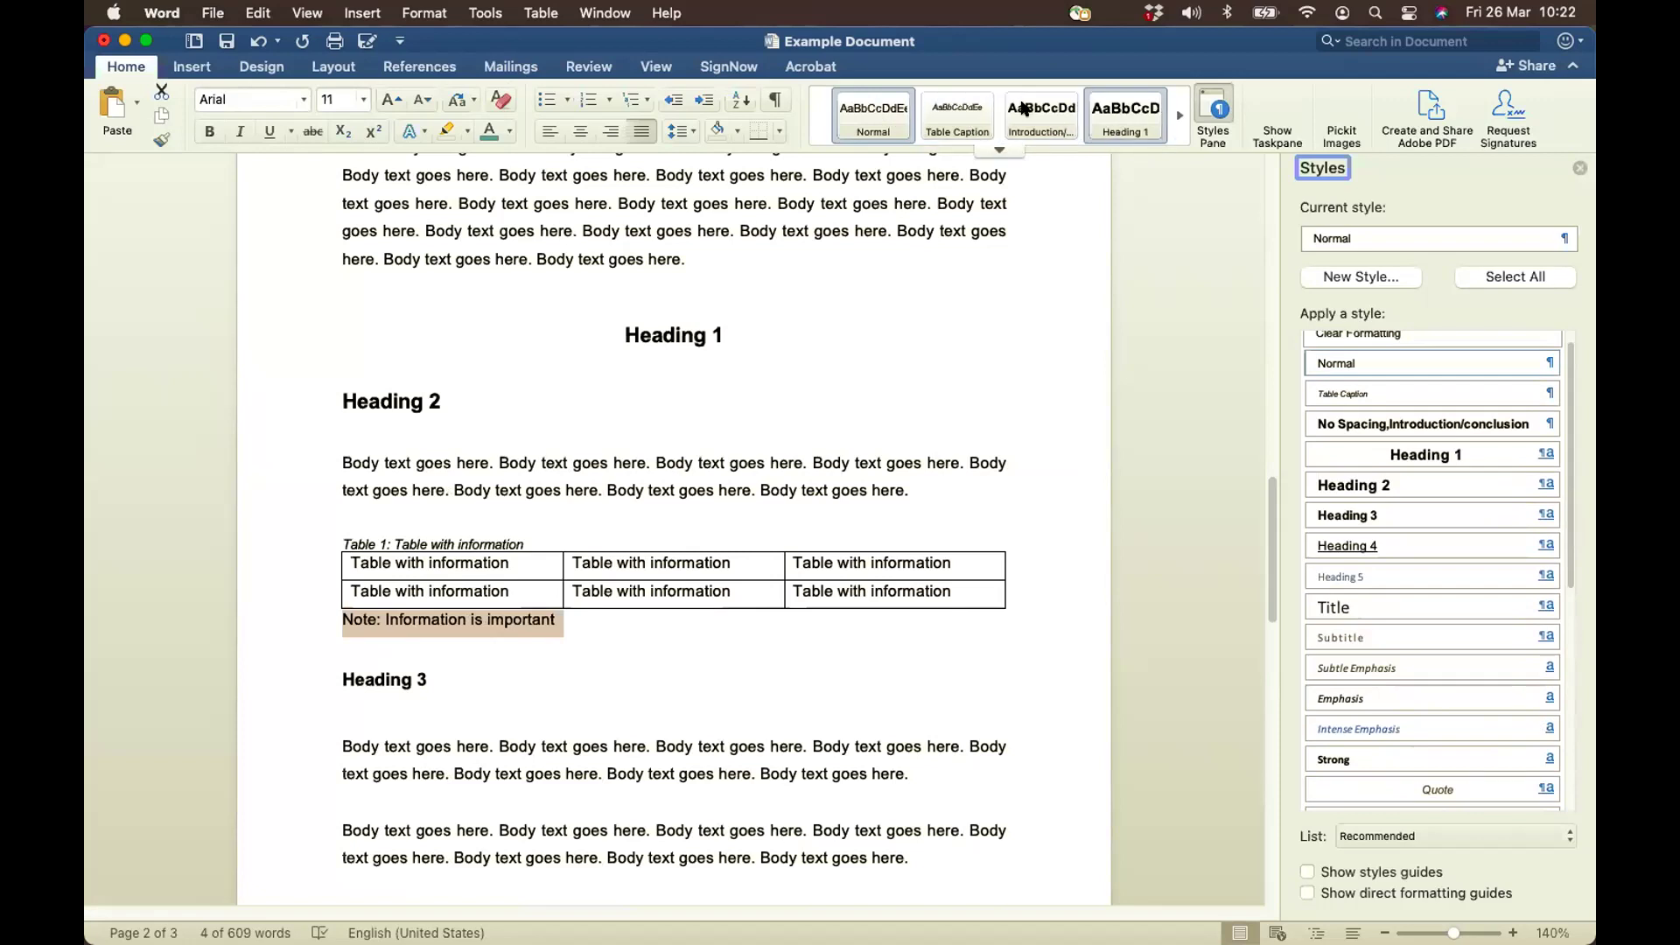
scroll(1383, 652, "down", 4)
scroll(1382, 652, "up", 5)
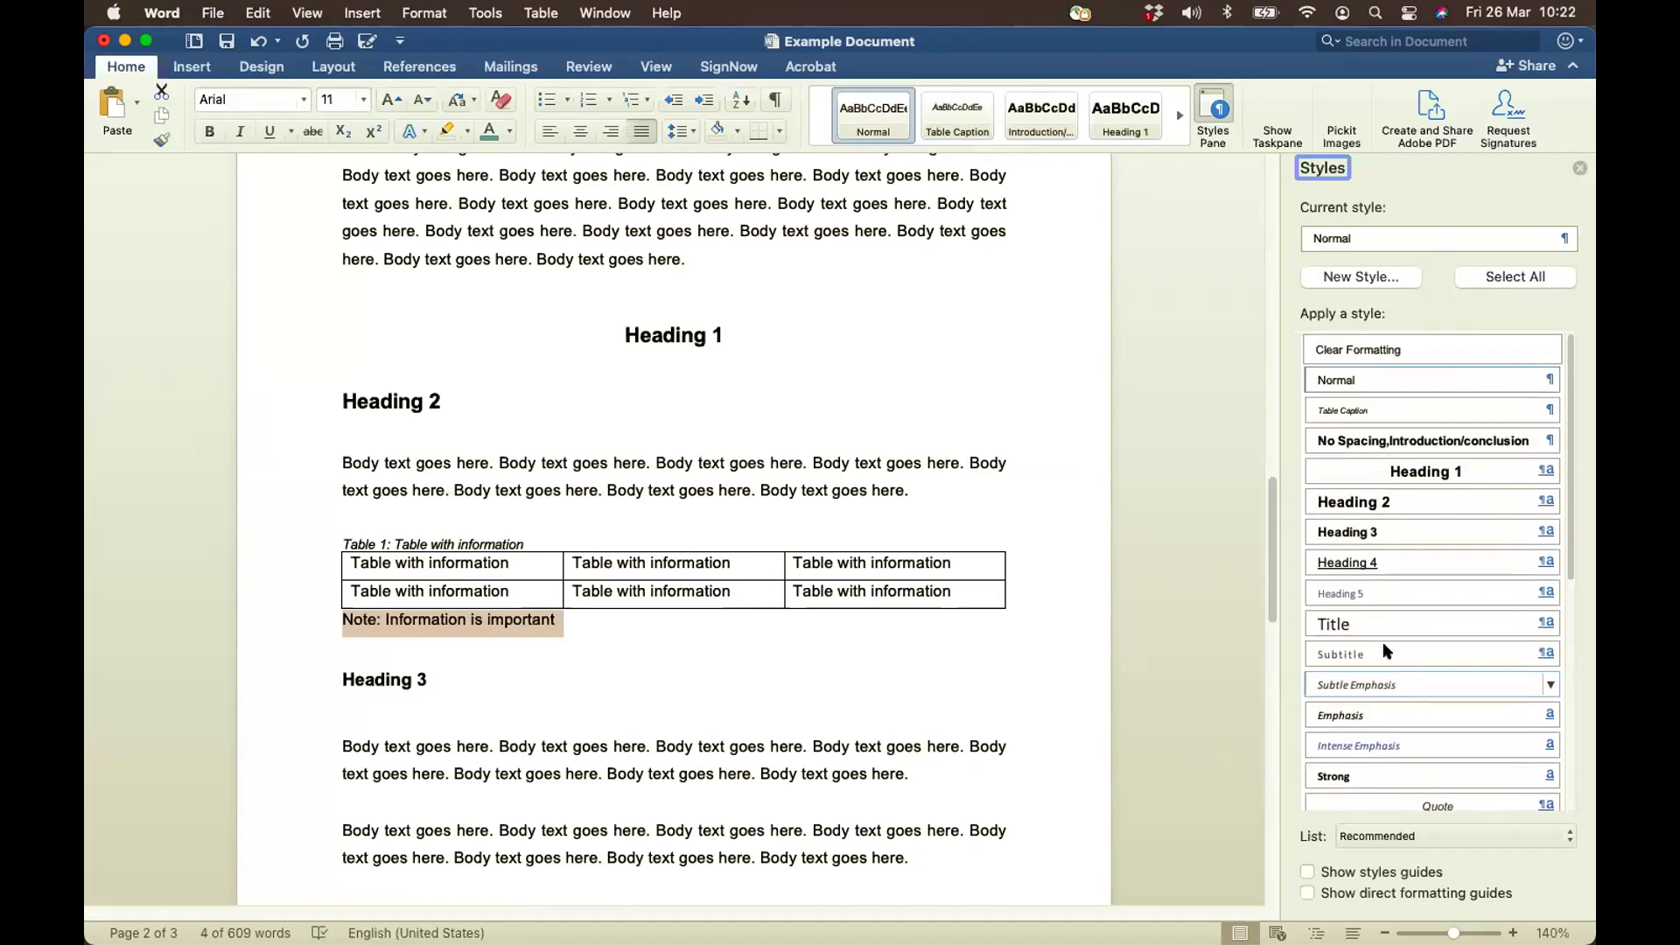
View the Heading 2 style's modification settings and close them without making changes
left_click(1551, 502)
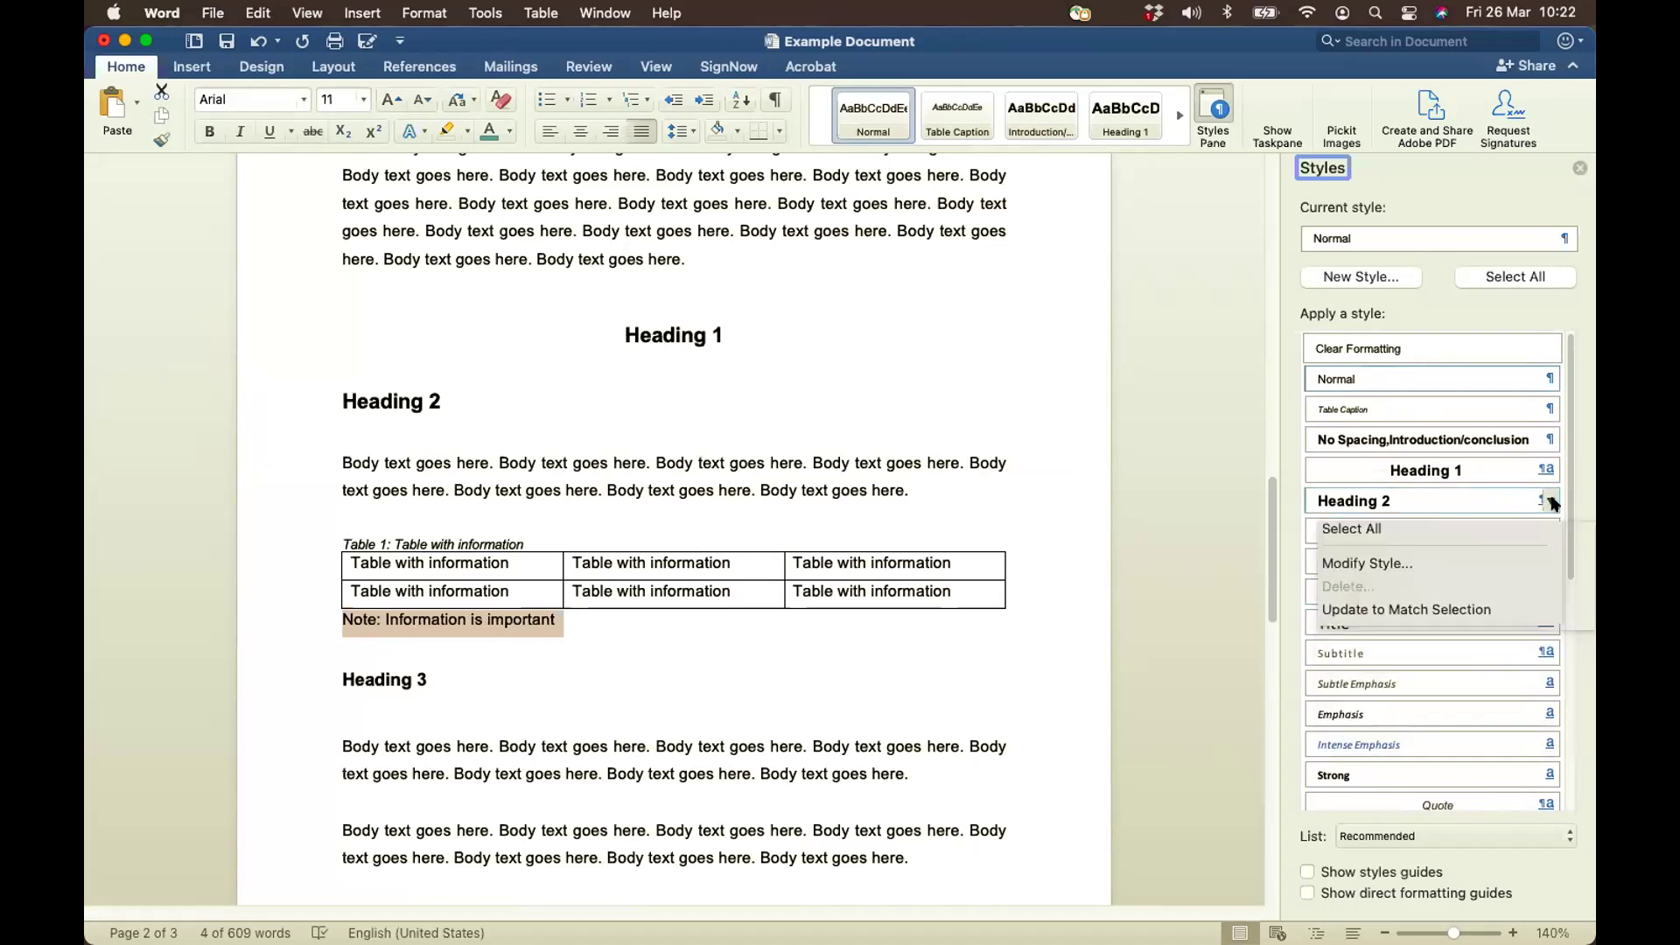
left_click(1414, 564)
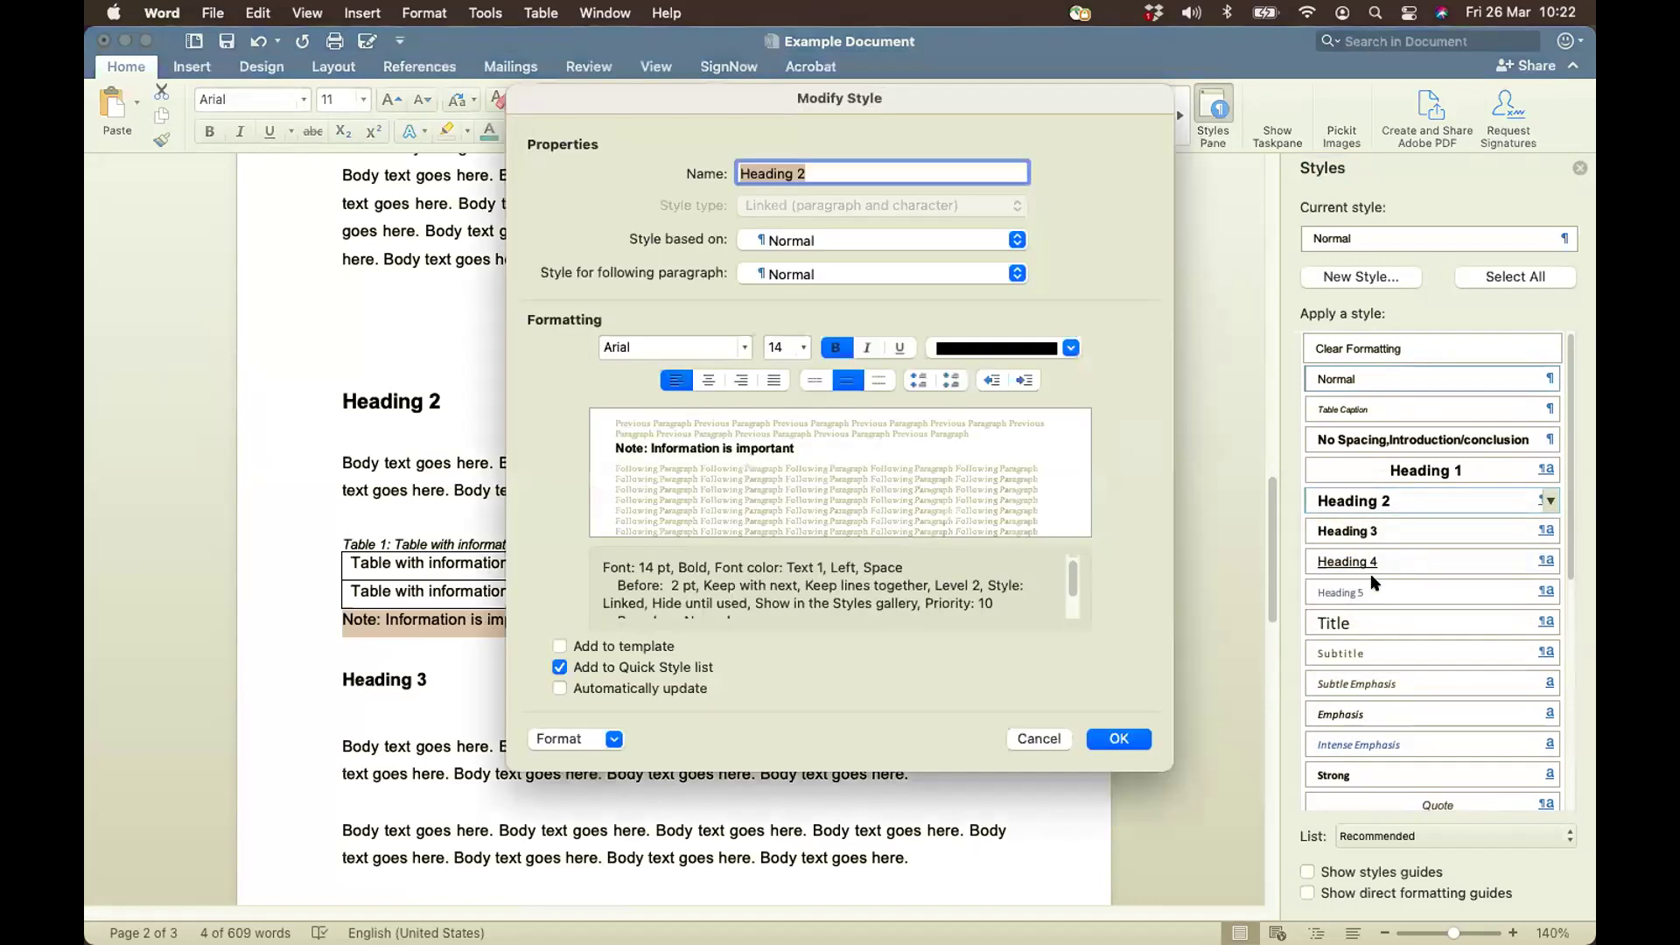
left_click(1034, 736)
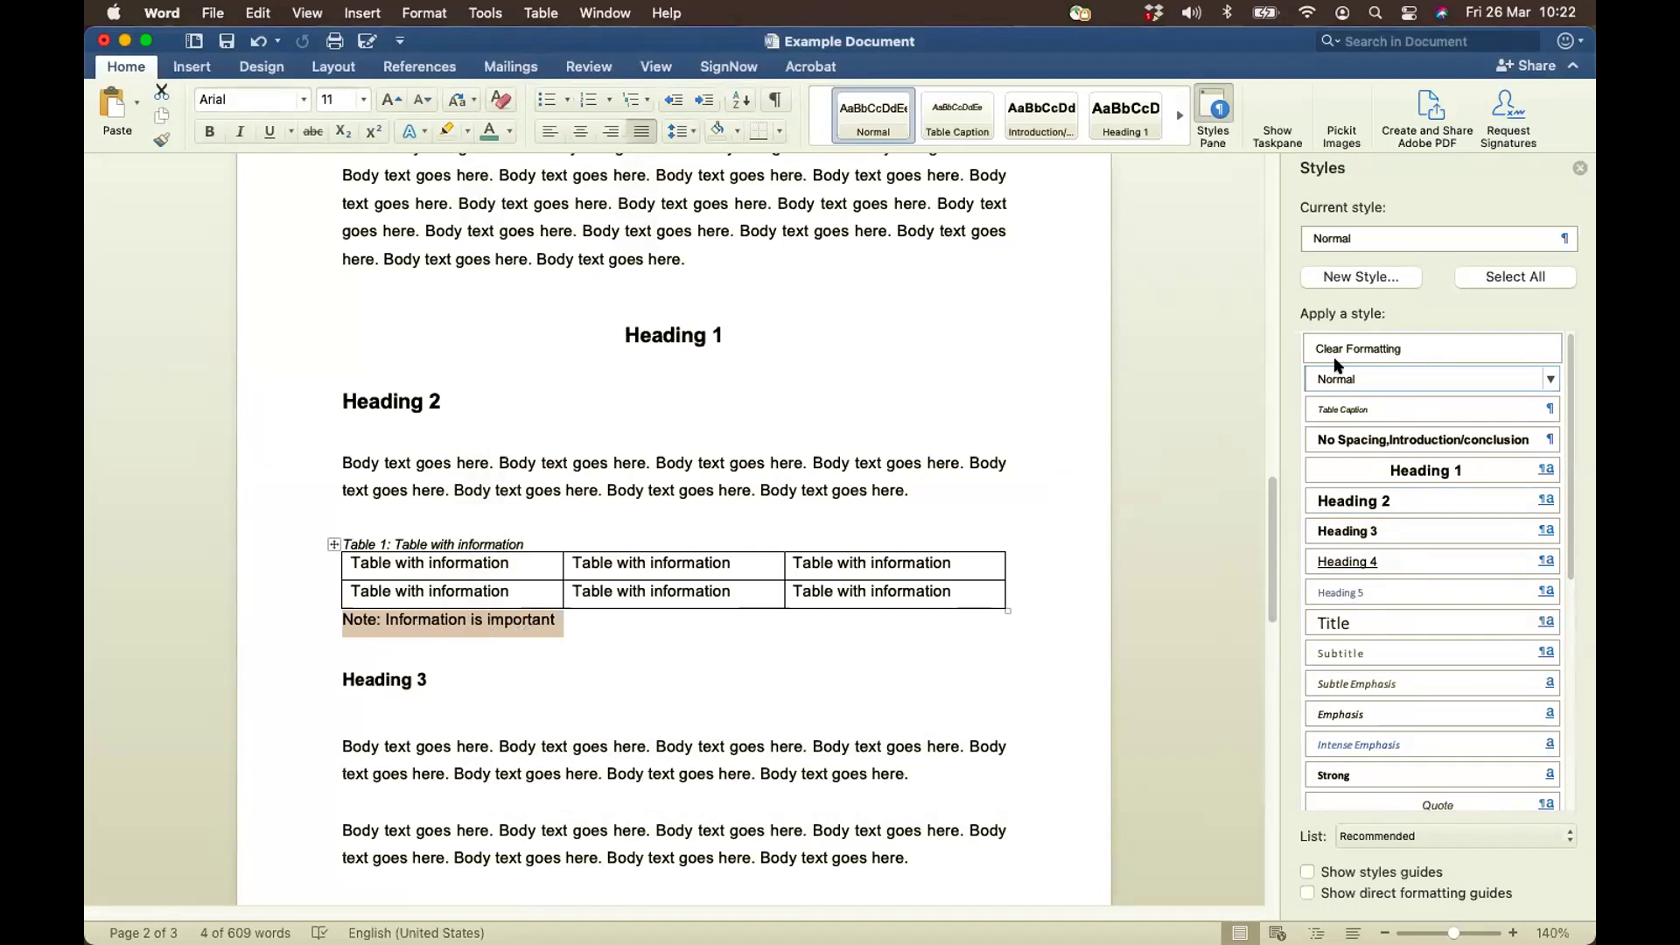
Start a new paragraph style from the selected note, with 9 pt italic text and single line spacing
left_click(1354, 278)
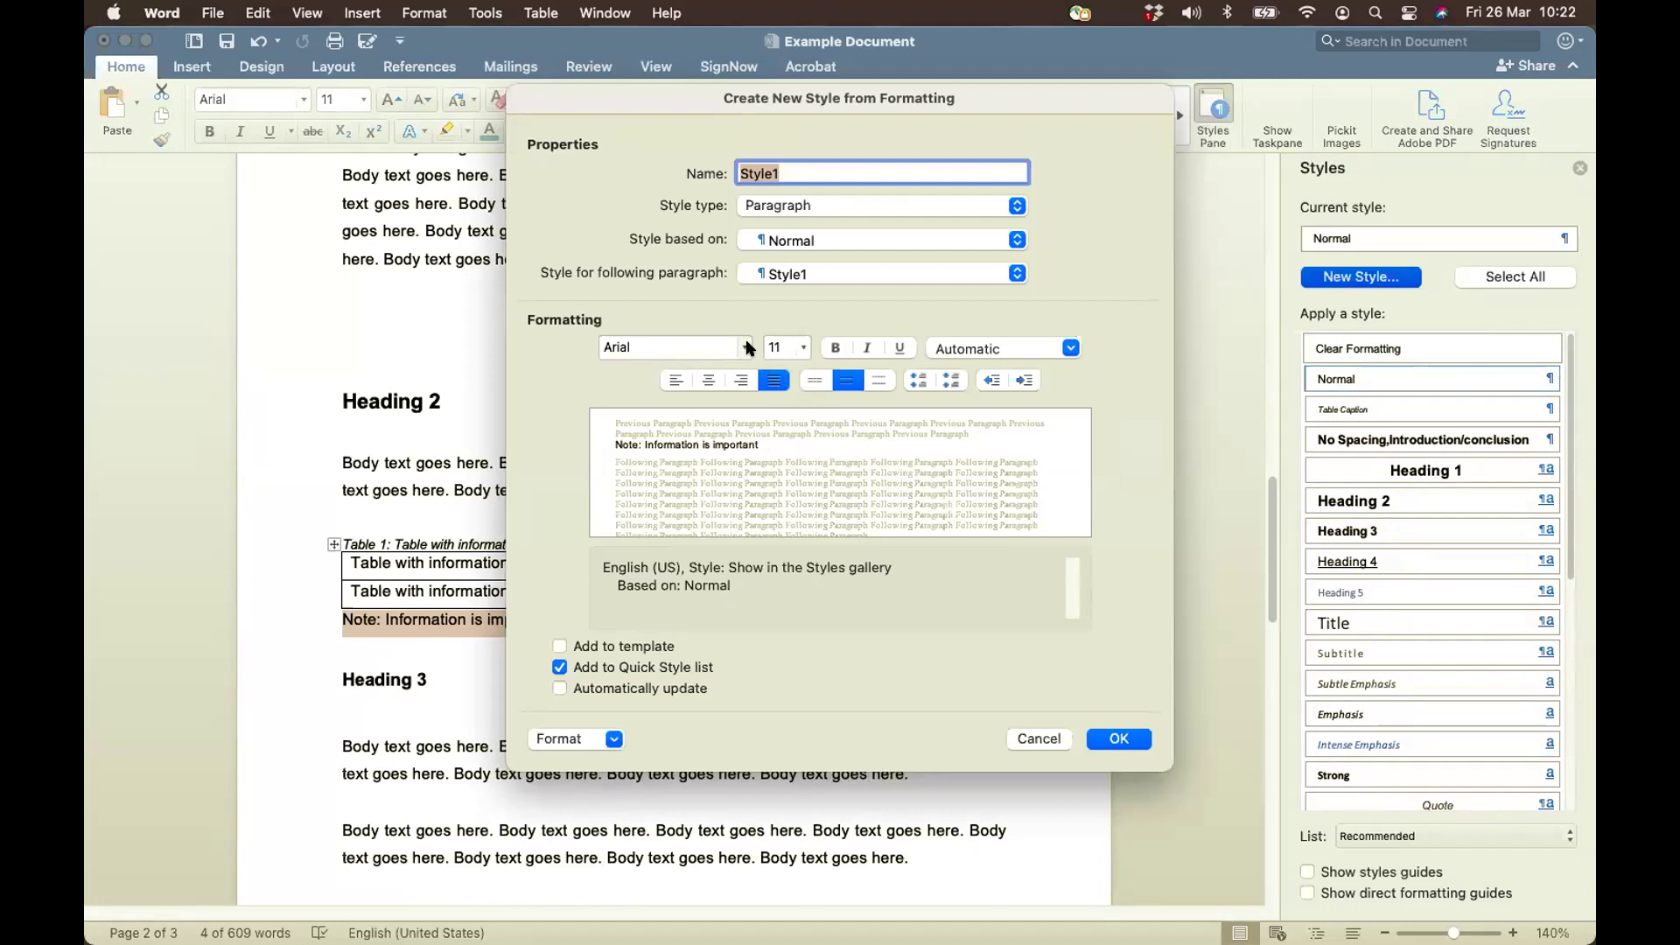
left_click(793, 343)
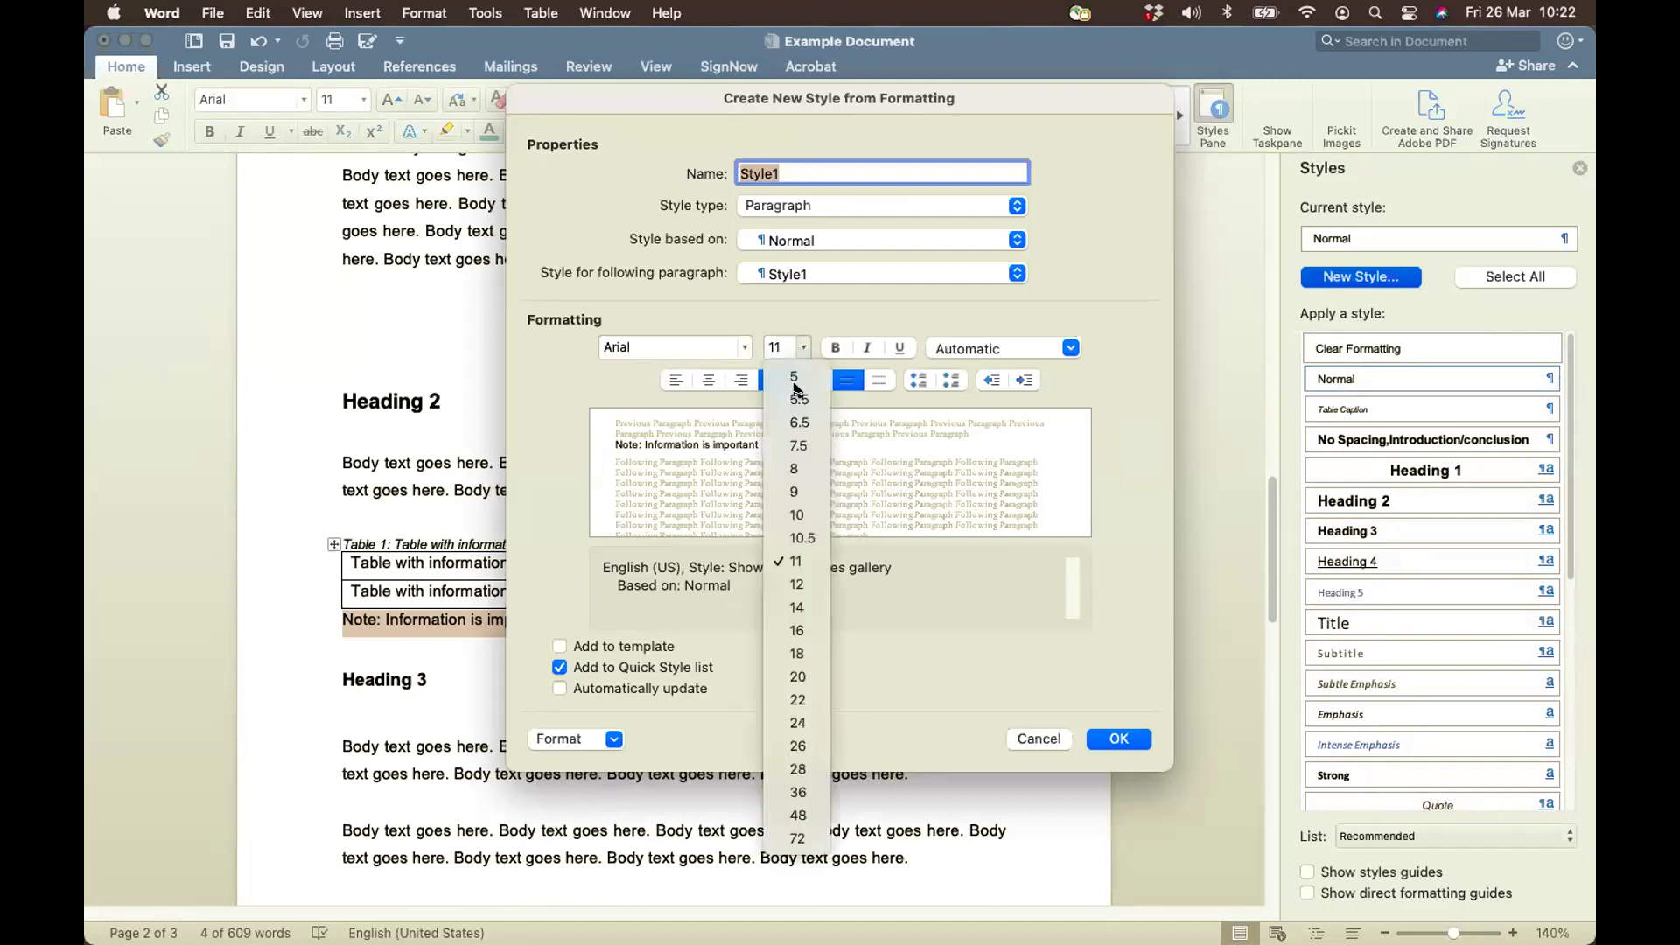
left_click(795, 494)
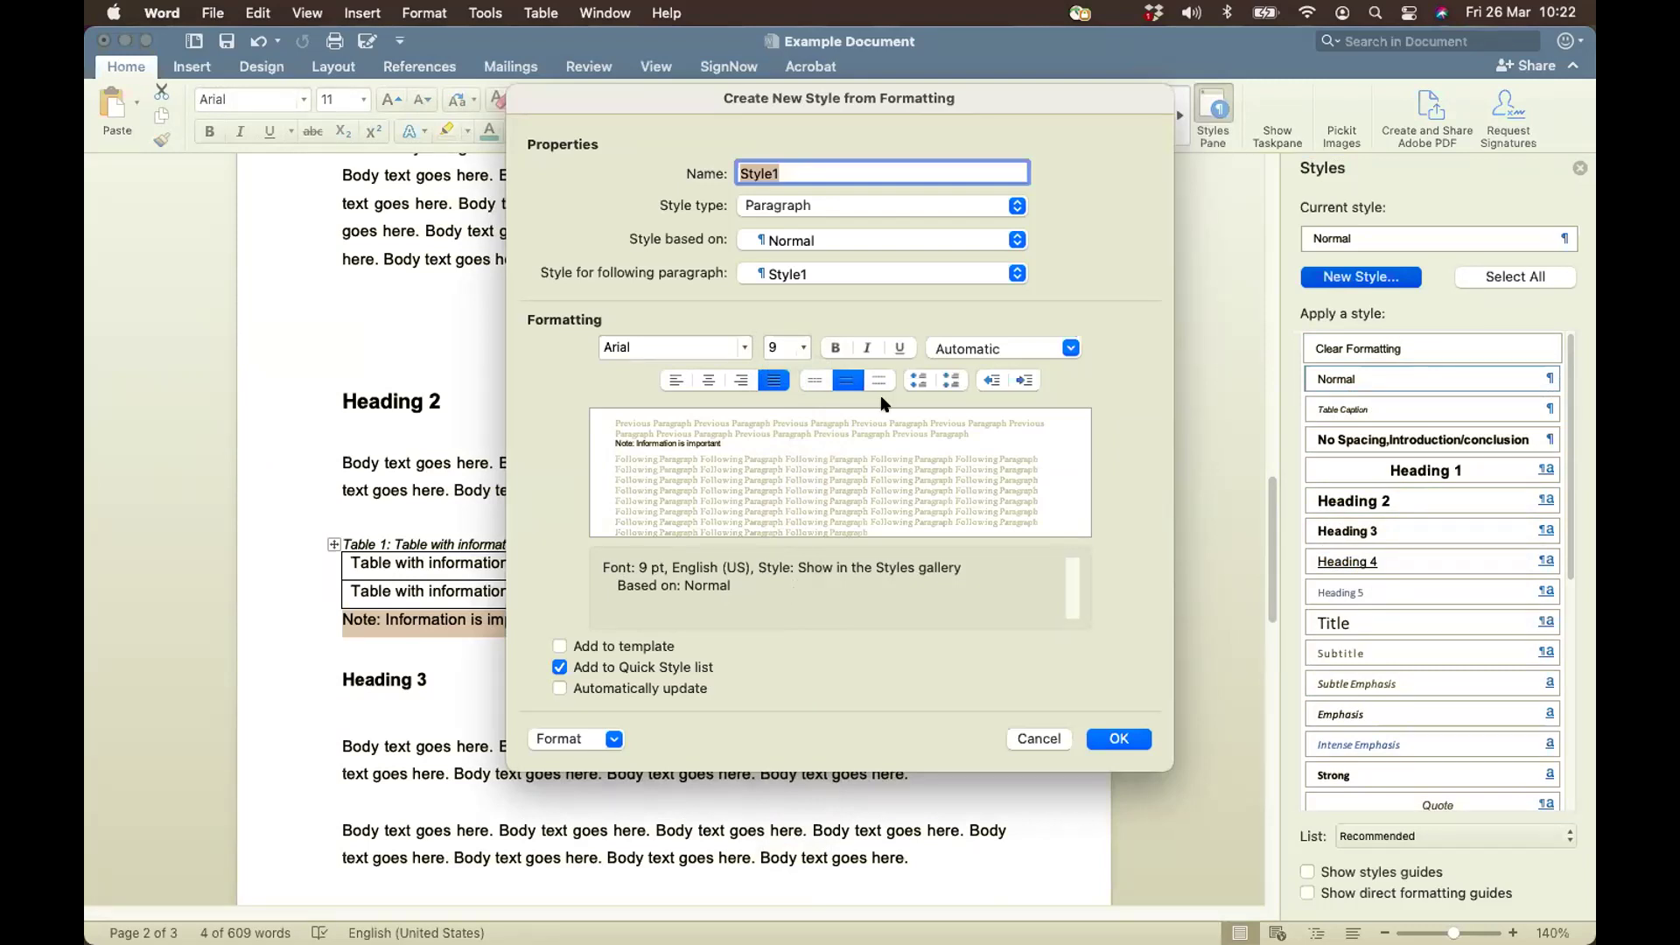
left_click(867, 348)
left_click(815, 381)
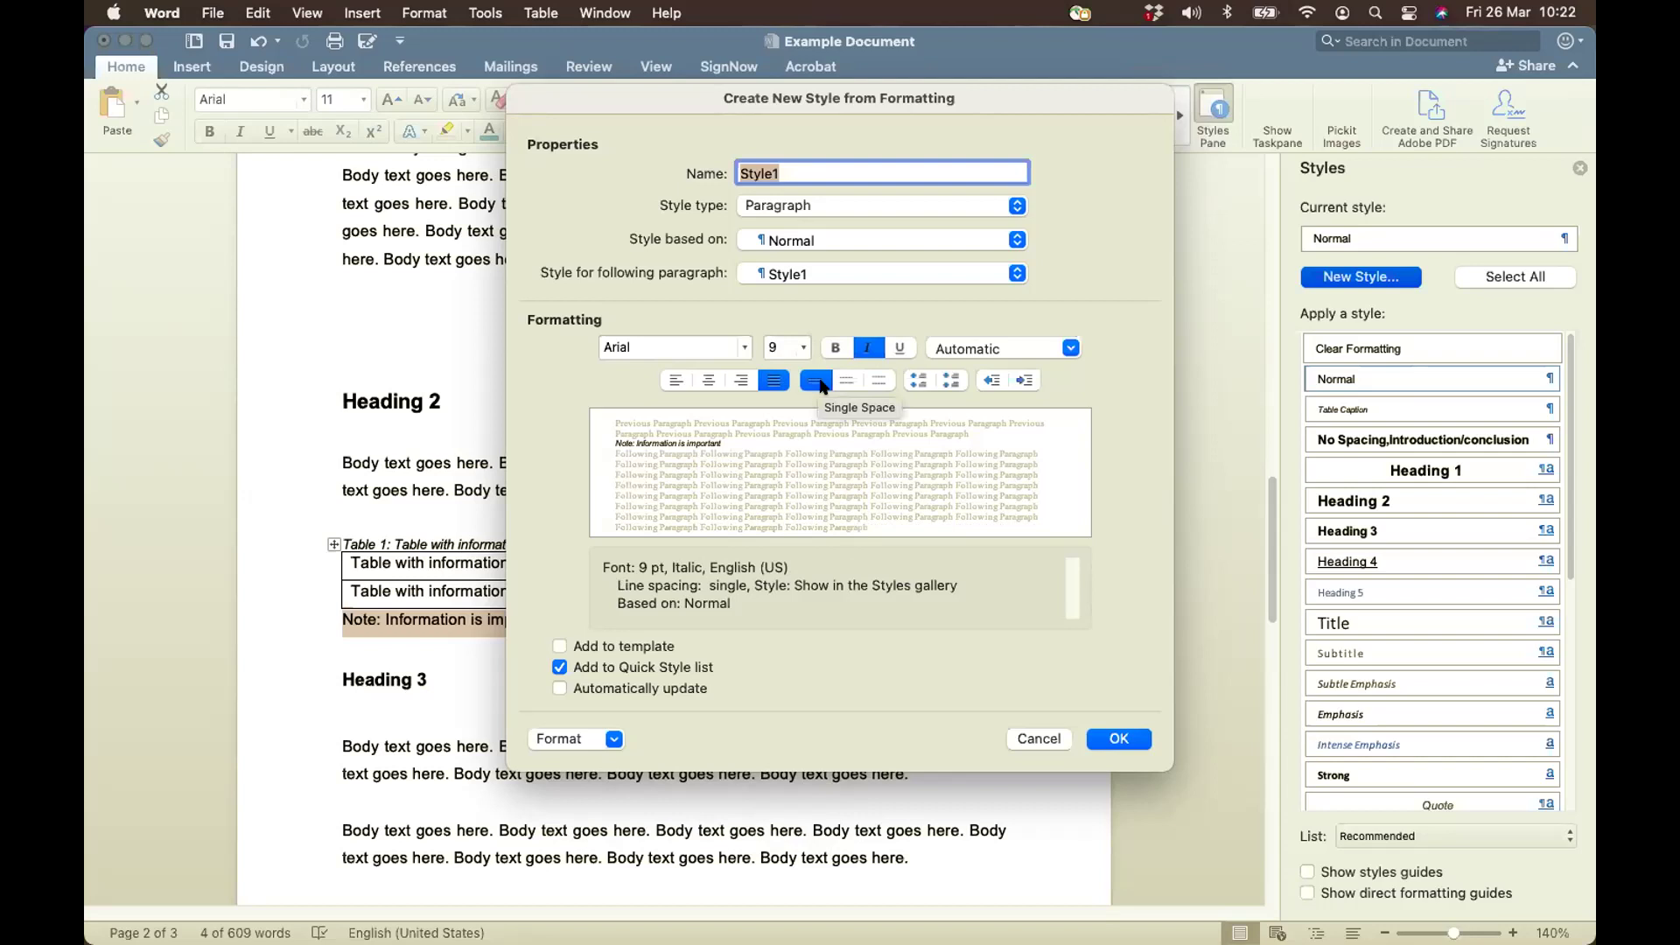
Name the new style Table/Fig Notes and save it
left_click(786, 173)
left_click_drag(785, 173, 729, 175)
type("T")
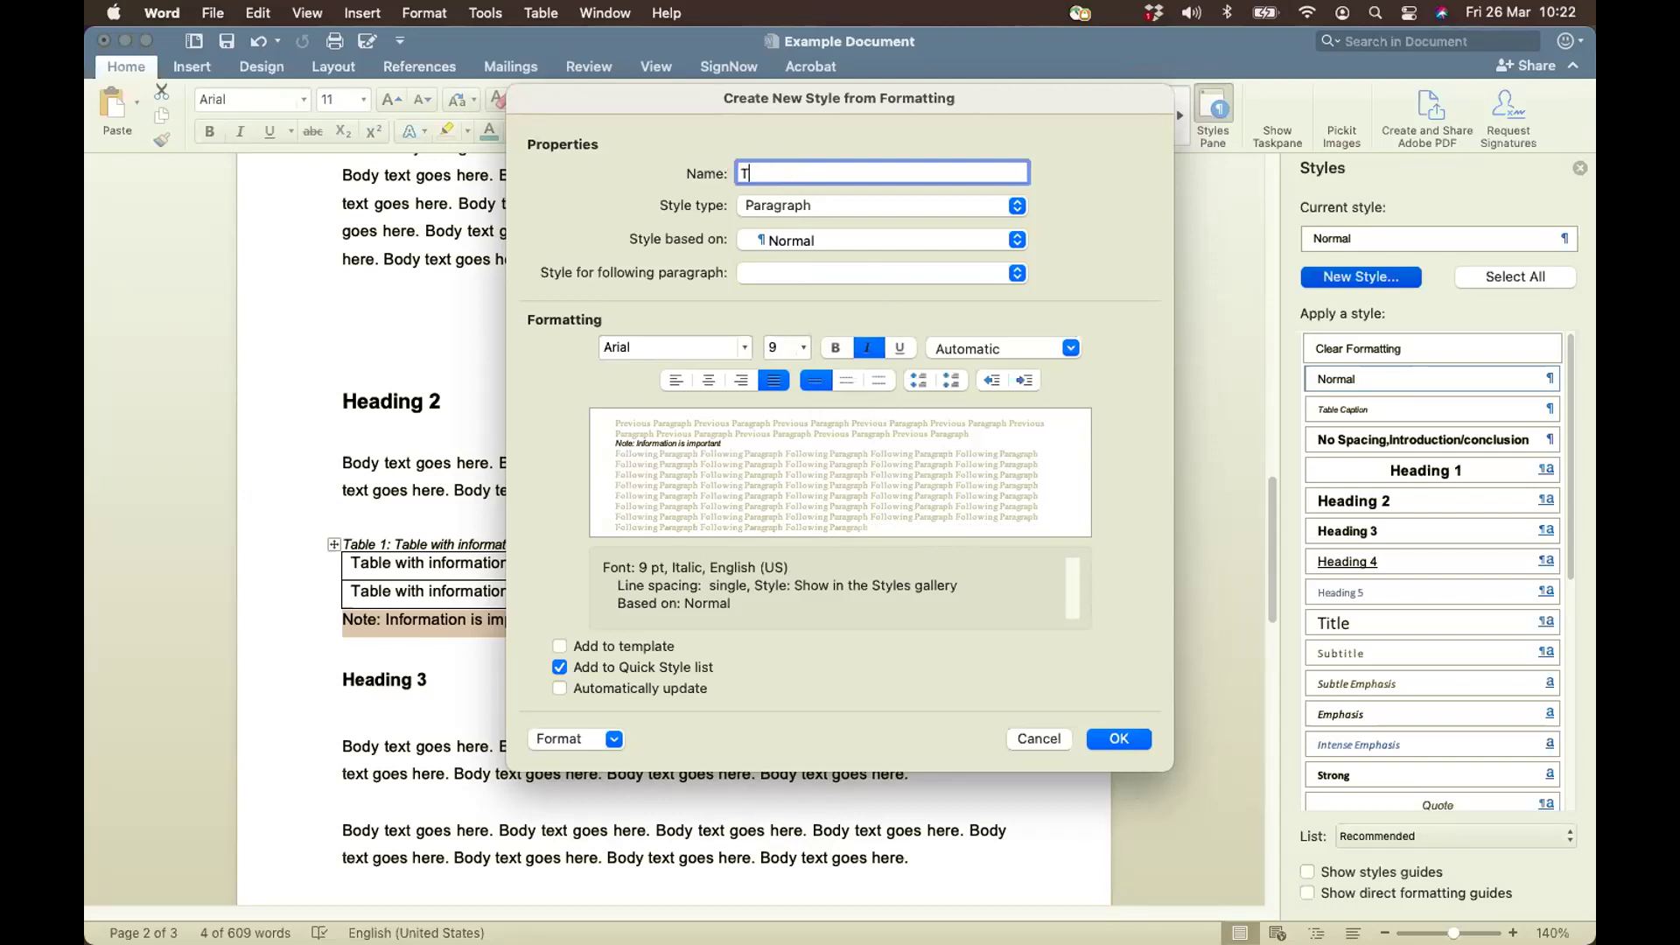
type("able notes")
left_click(776, 171)
type("/Fig")
left_click(1129, 738)
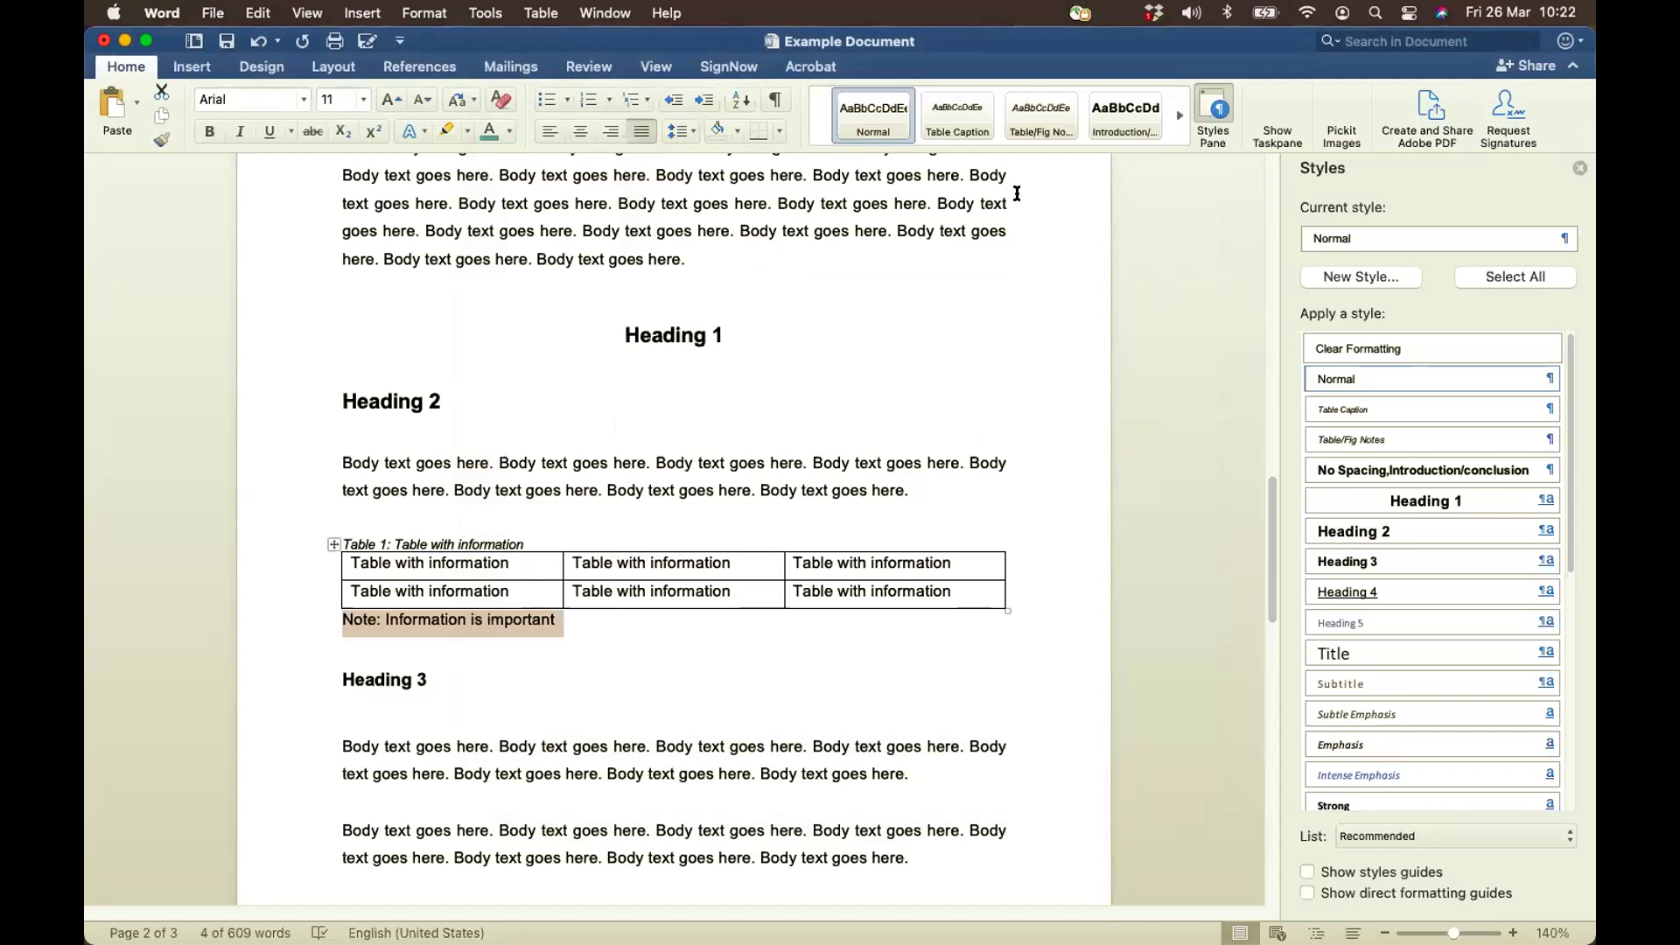
Apply the Table/Fig Notes style to the note lines beneath Table 1, Figure 1 and Table 2
left_click(1033, 121)
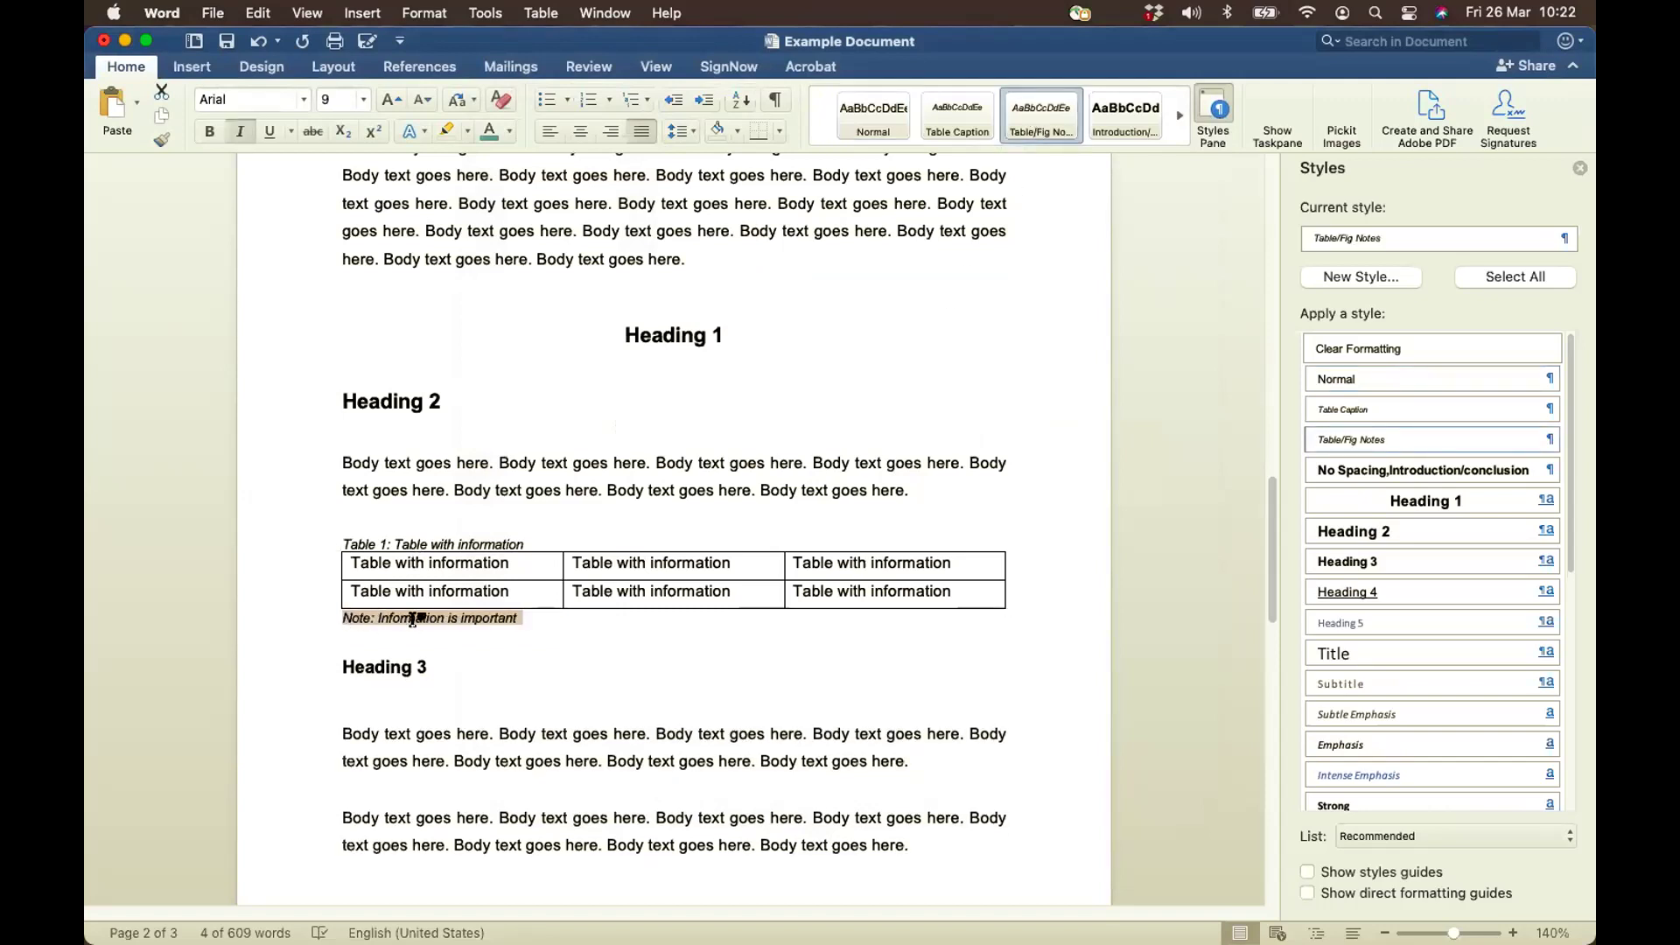
left_click(505, 631)
scroll(227, 638, "down", 10)
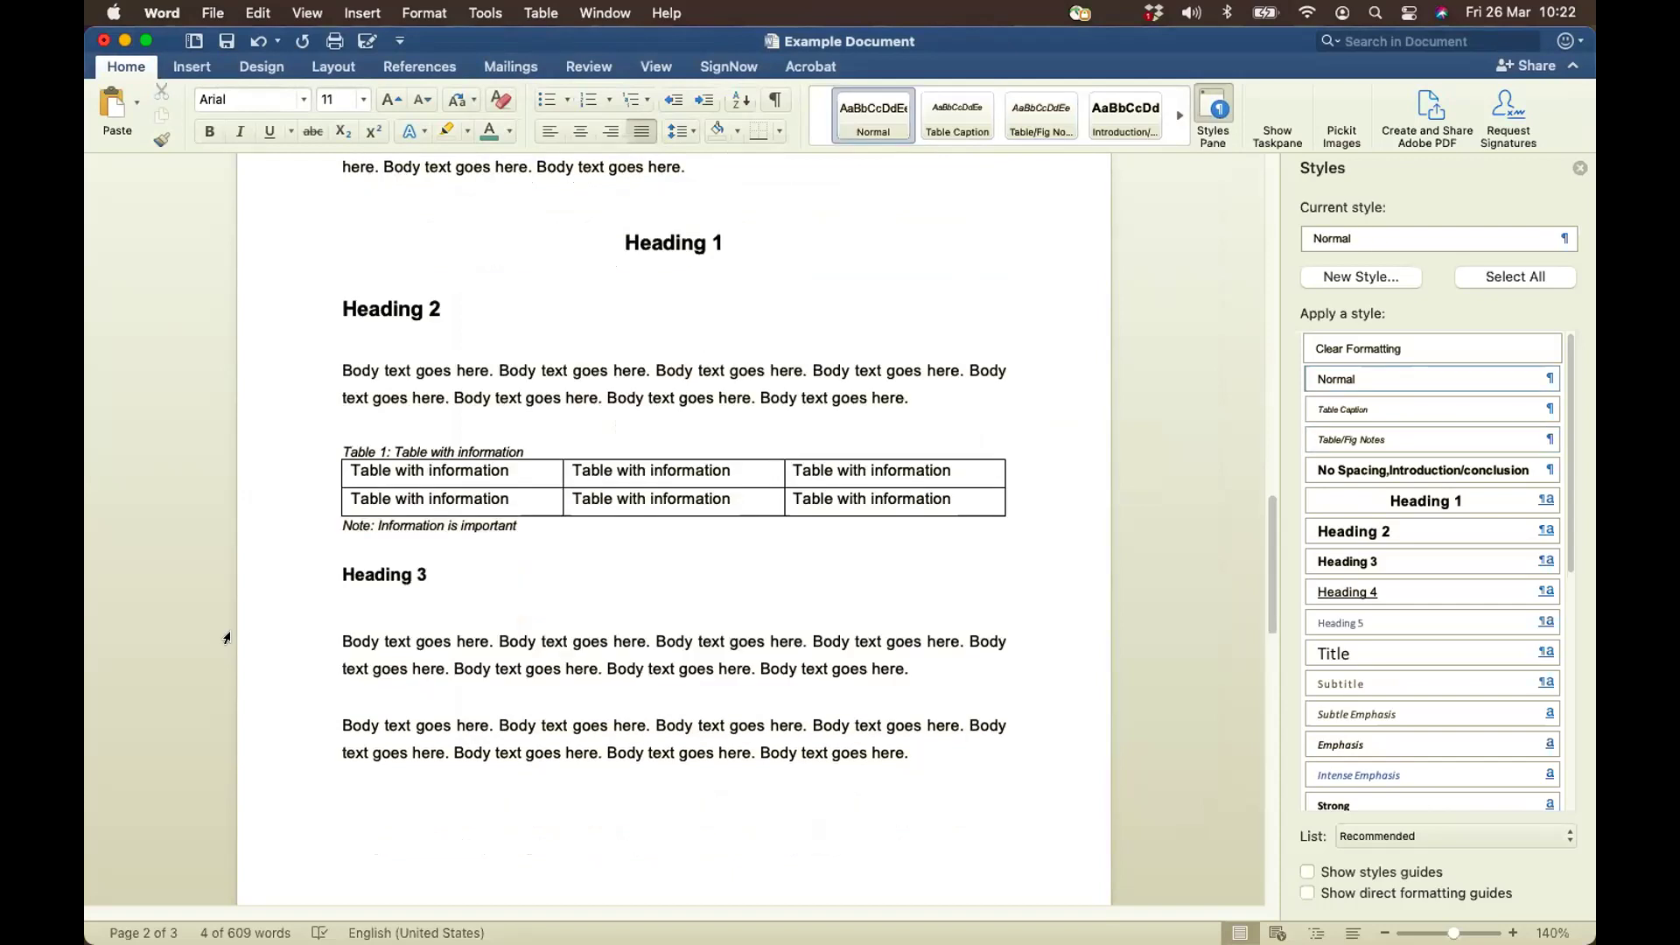
left_click(283, 711)
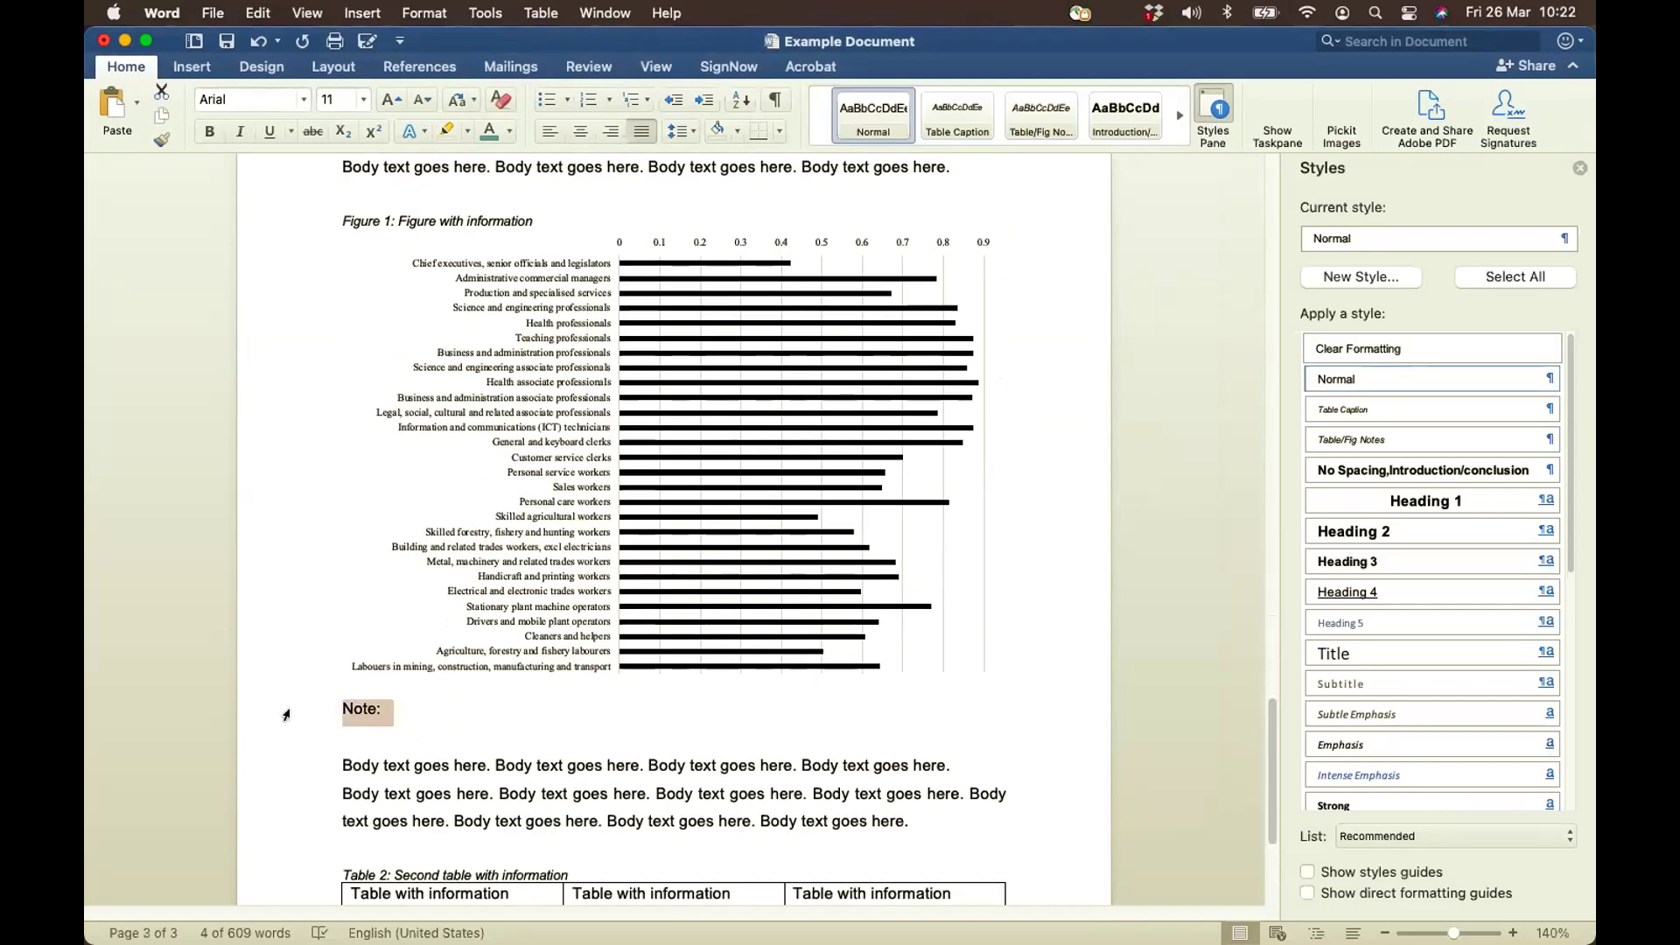
left_click(1021, 130)
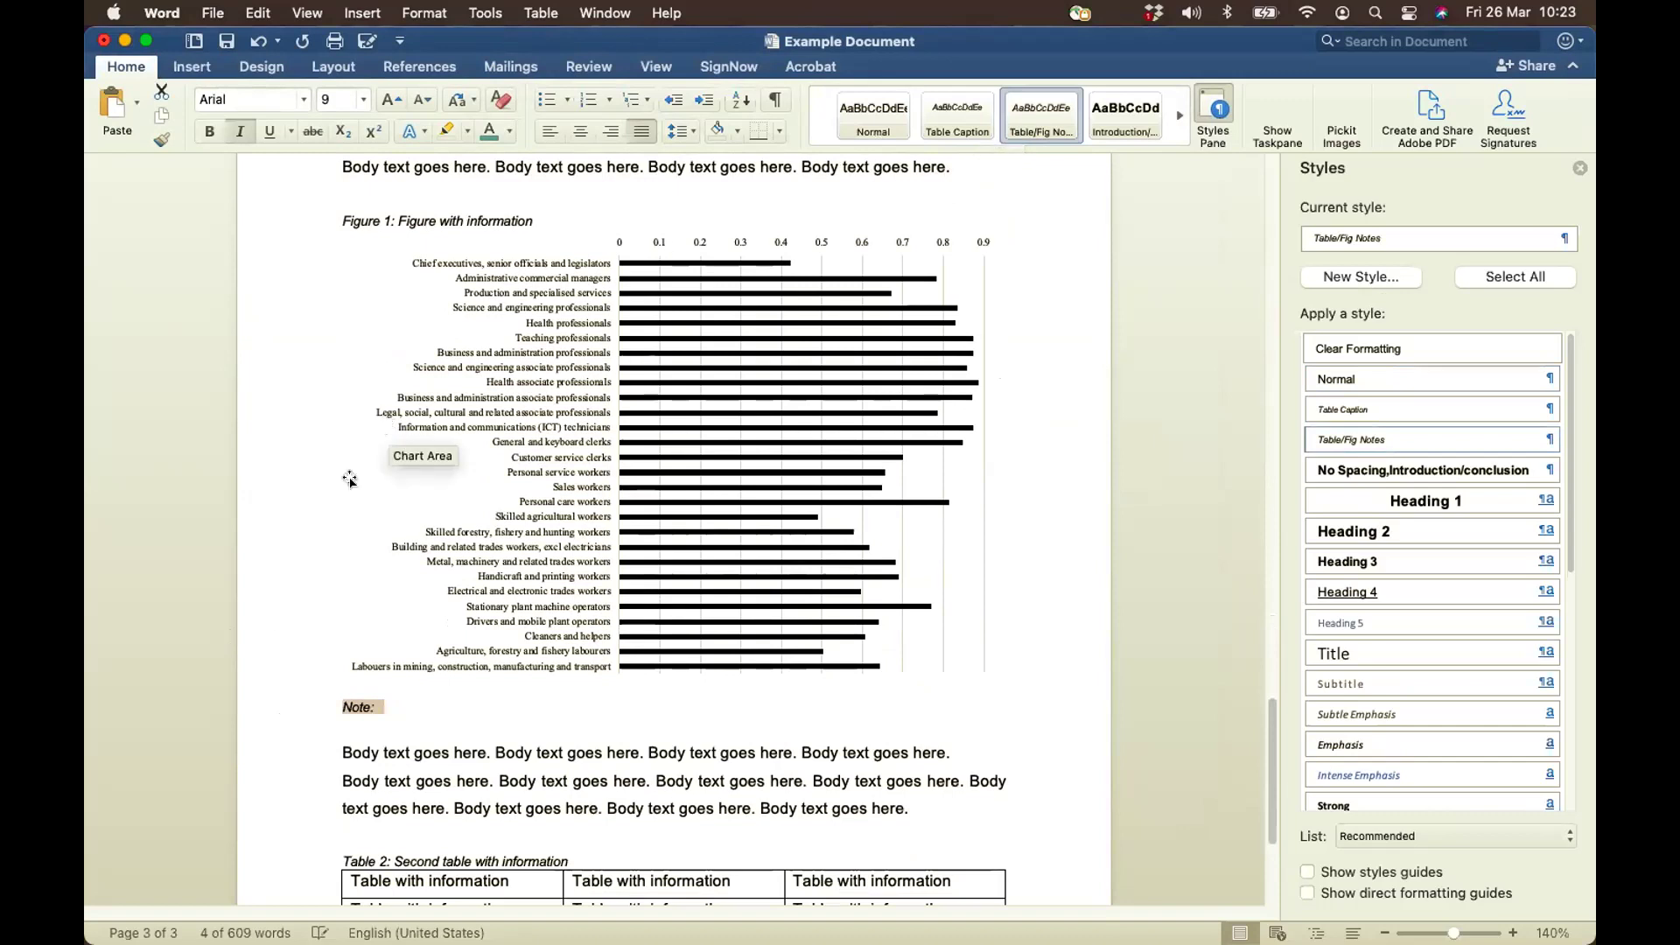
scroll(276, 620, "down", 5)
left_click(285, 655)
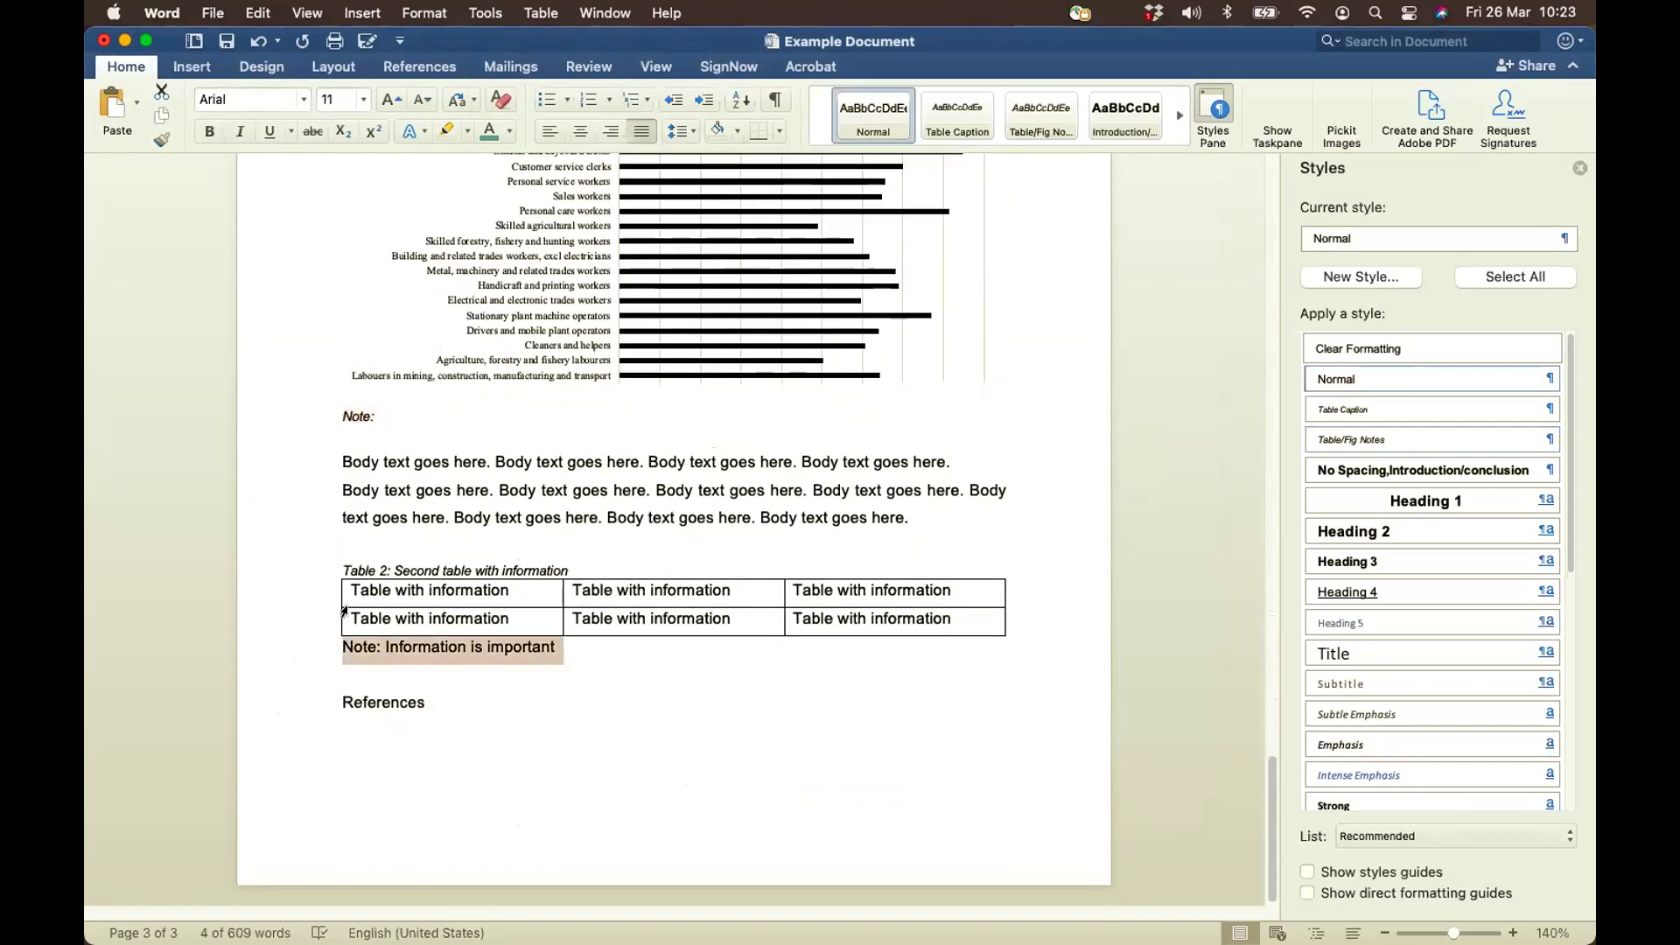
left_click(1056, 128)
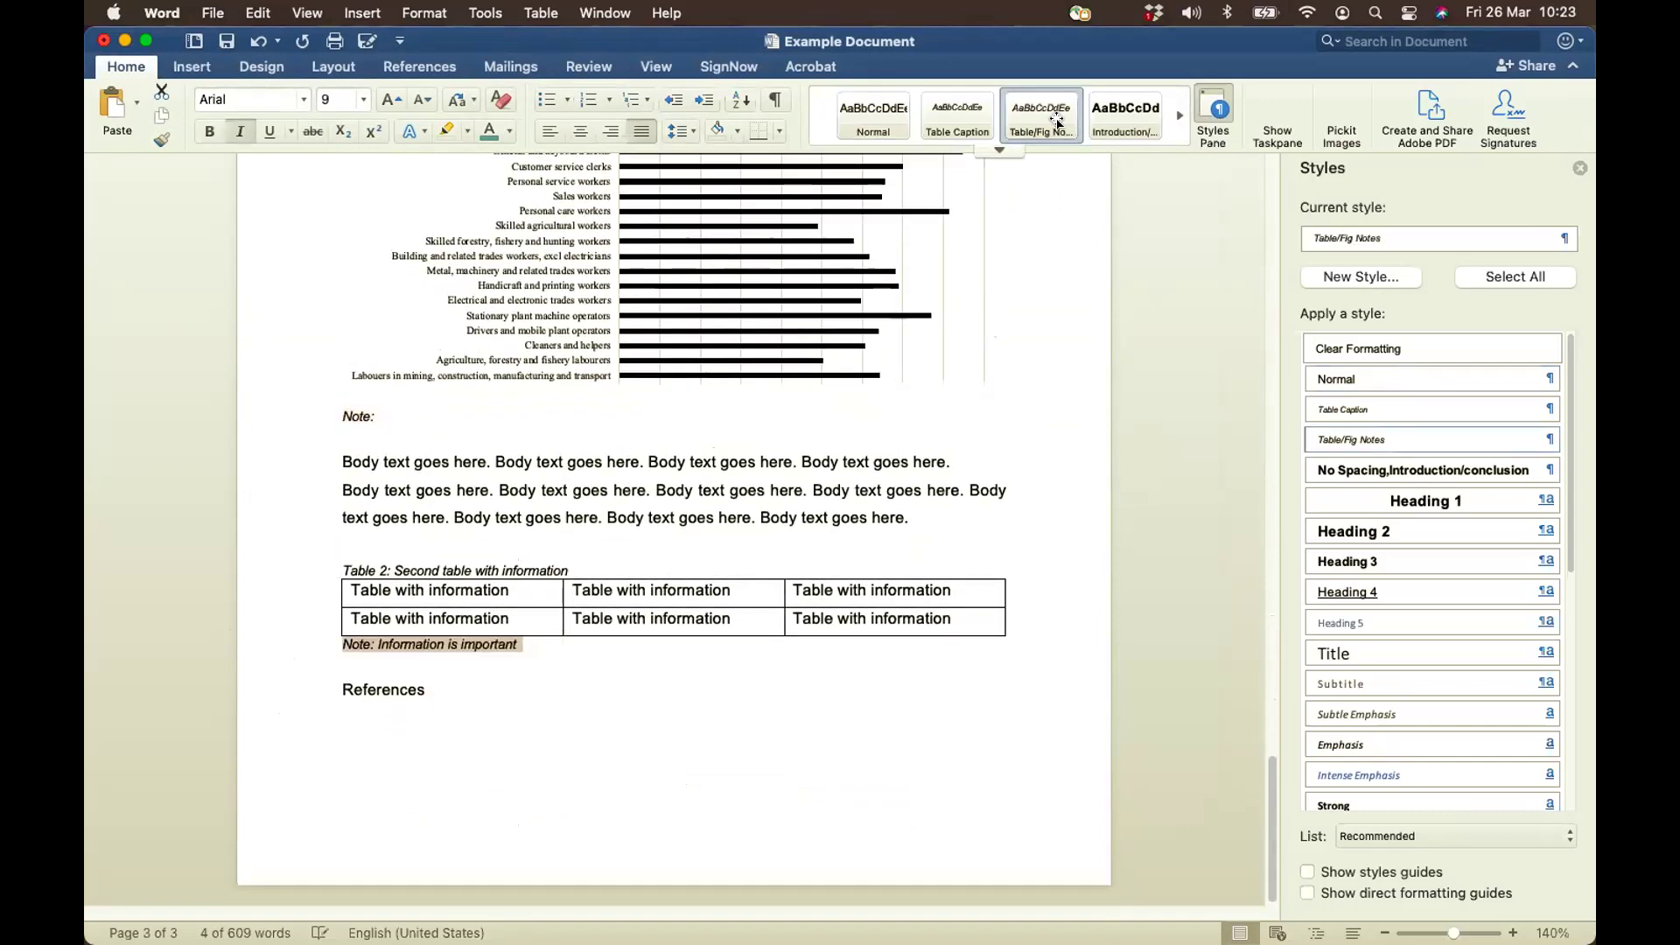
left_click(793, 483)
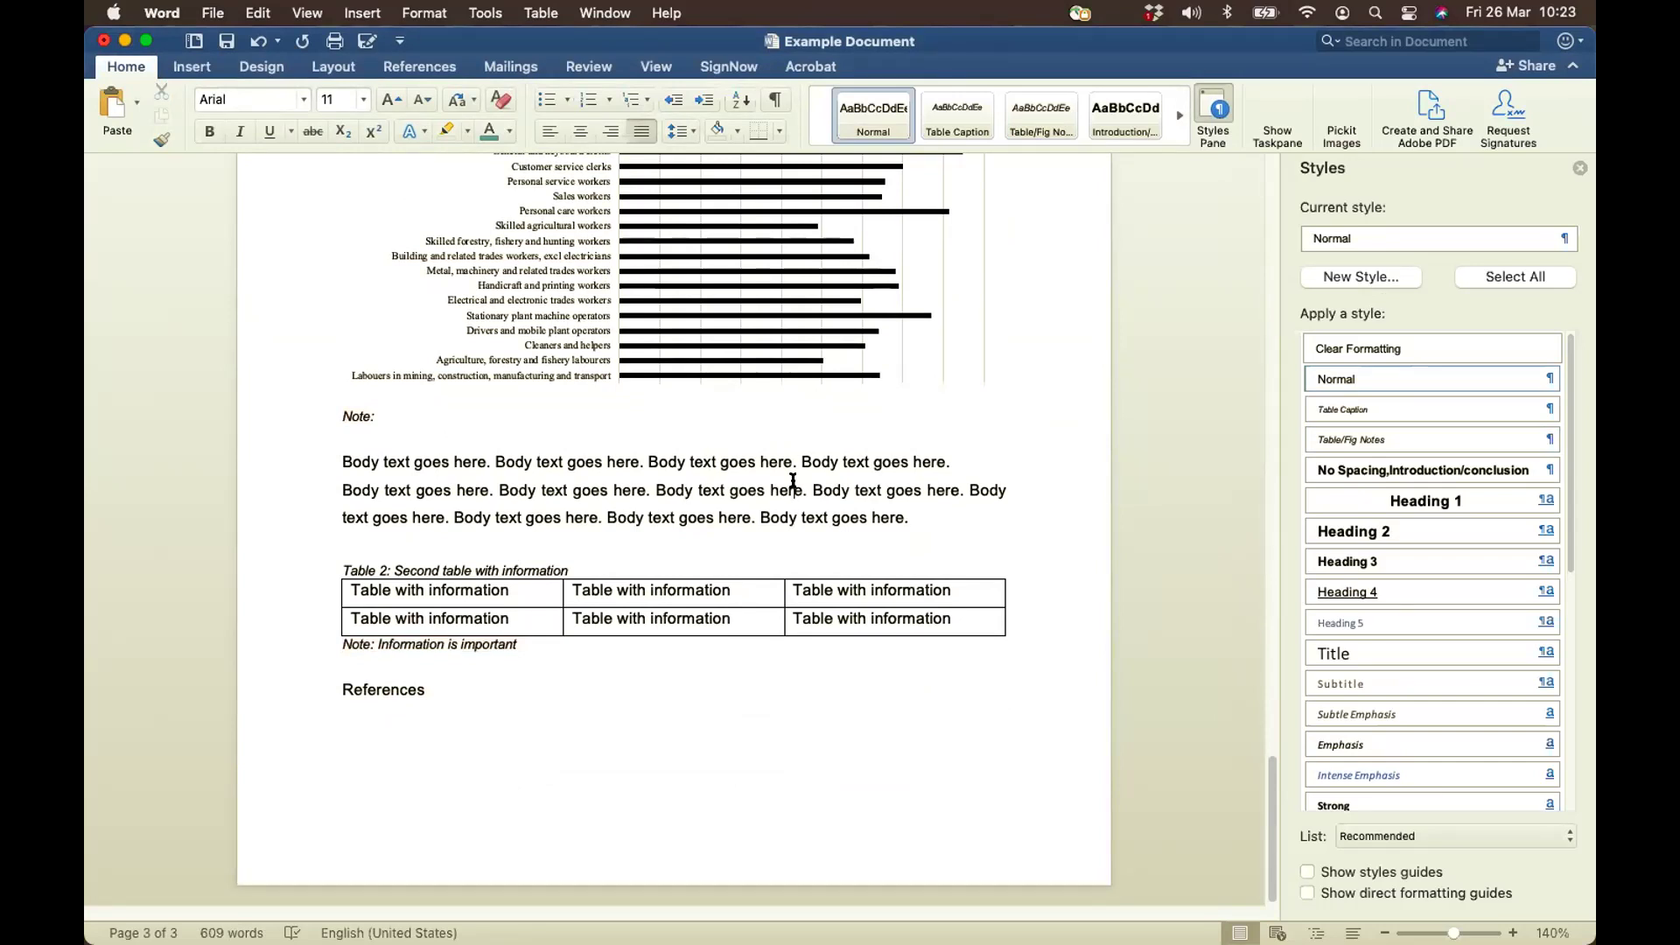
Modify the Table/Fig Notes style to use centred alignment and check the notes throughout the document
scroll(345, 405, "up", 10)
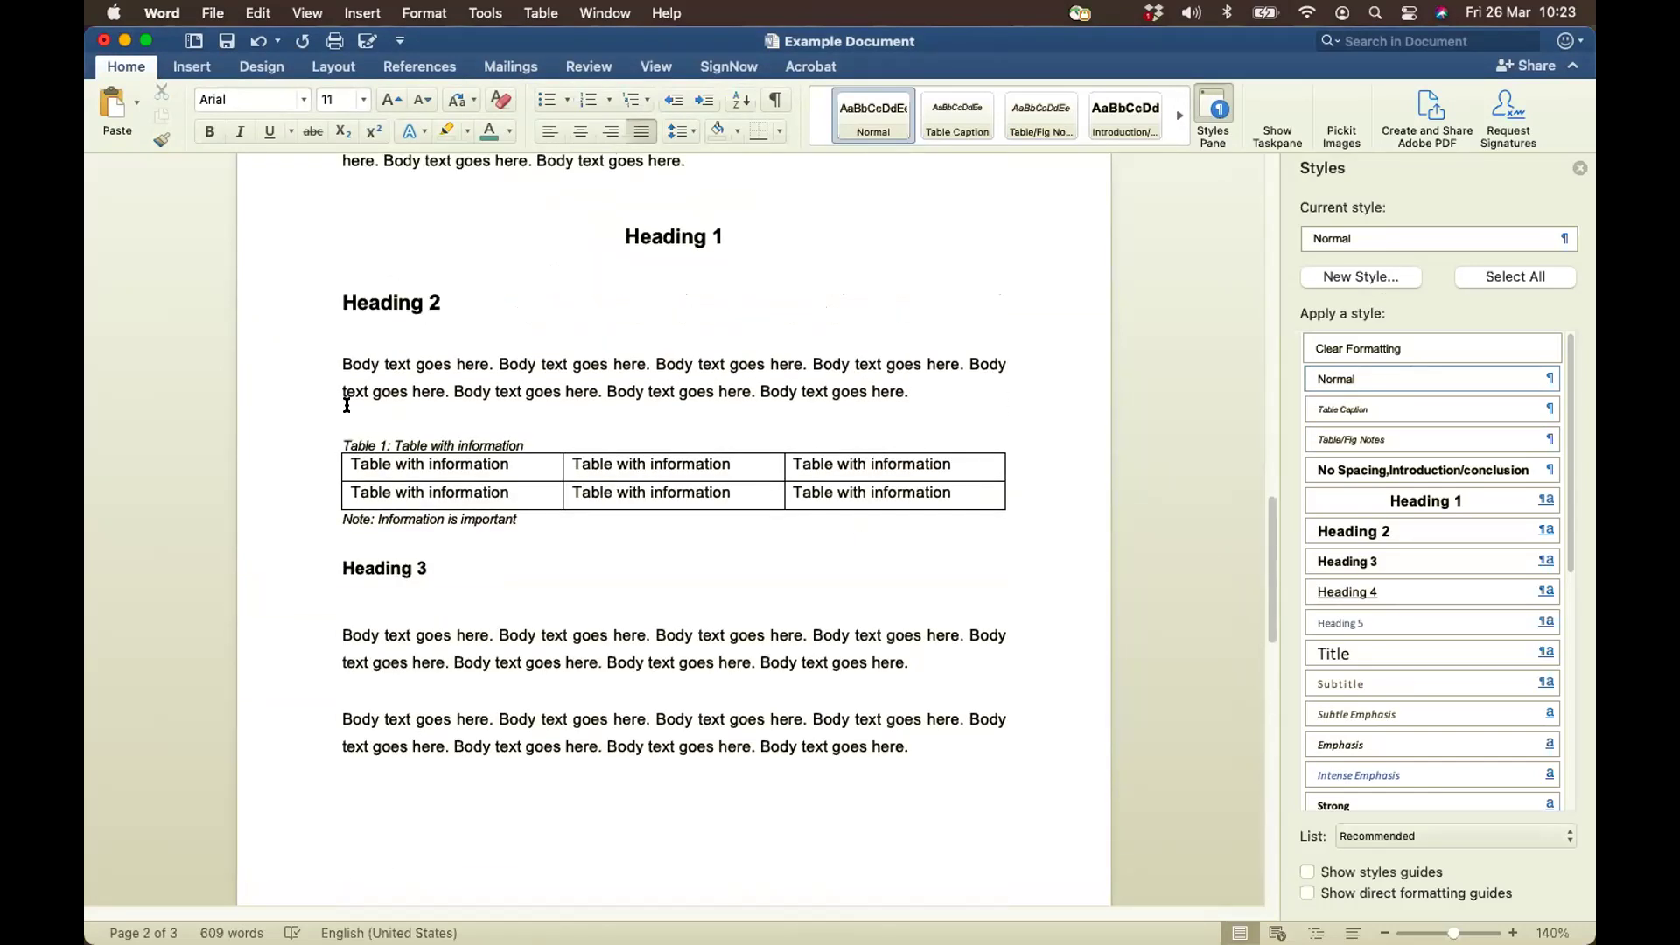
left_click(353, 518)
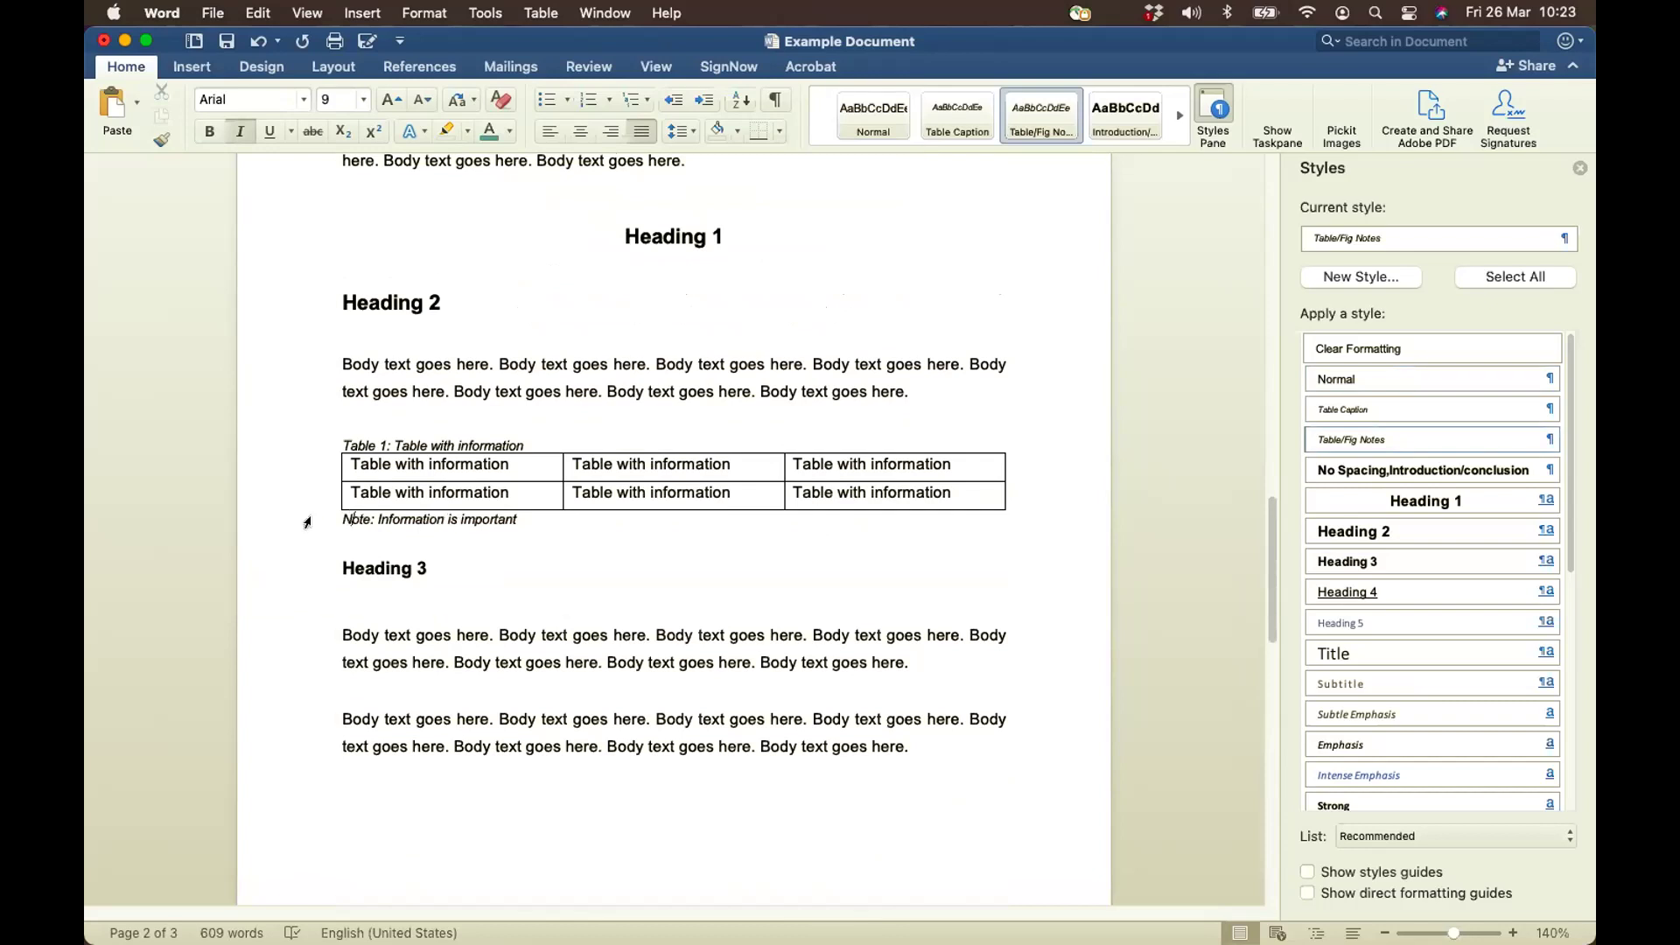
left_click(307, 523)
left_click(406, 520)
right_click(1050, 114)
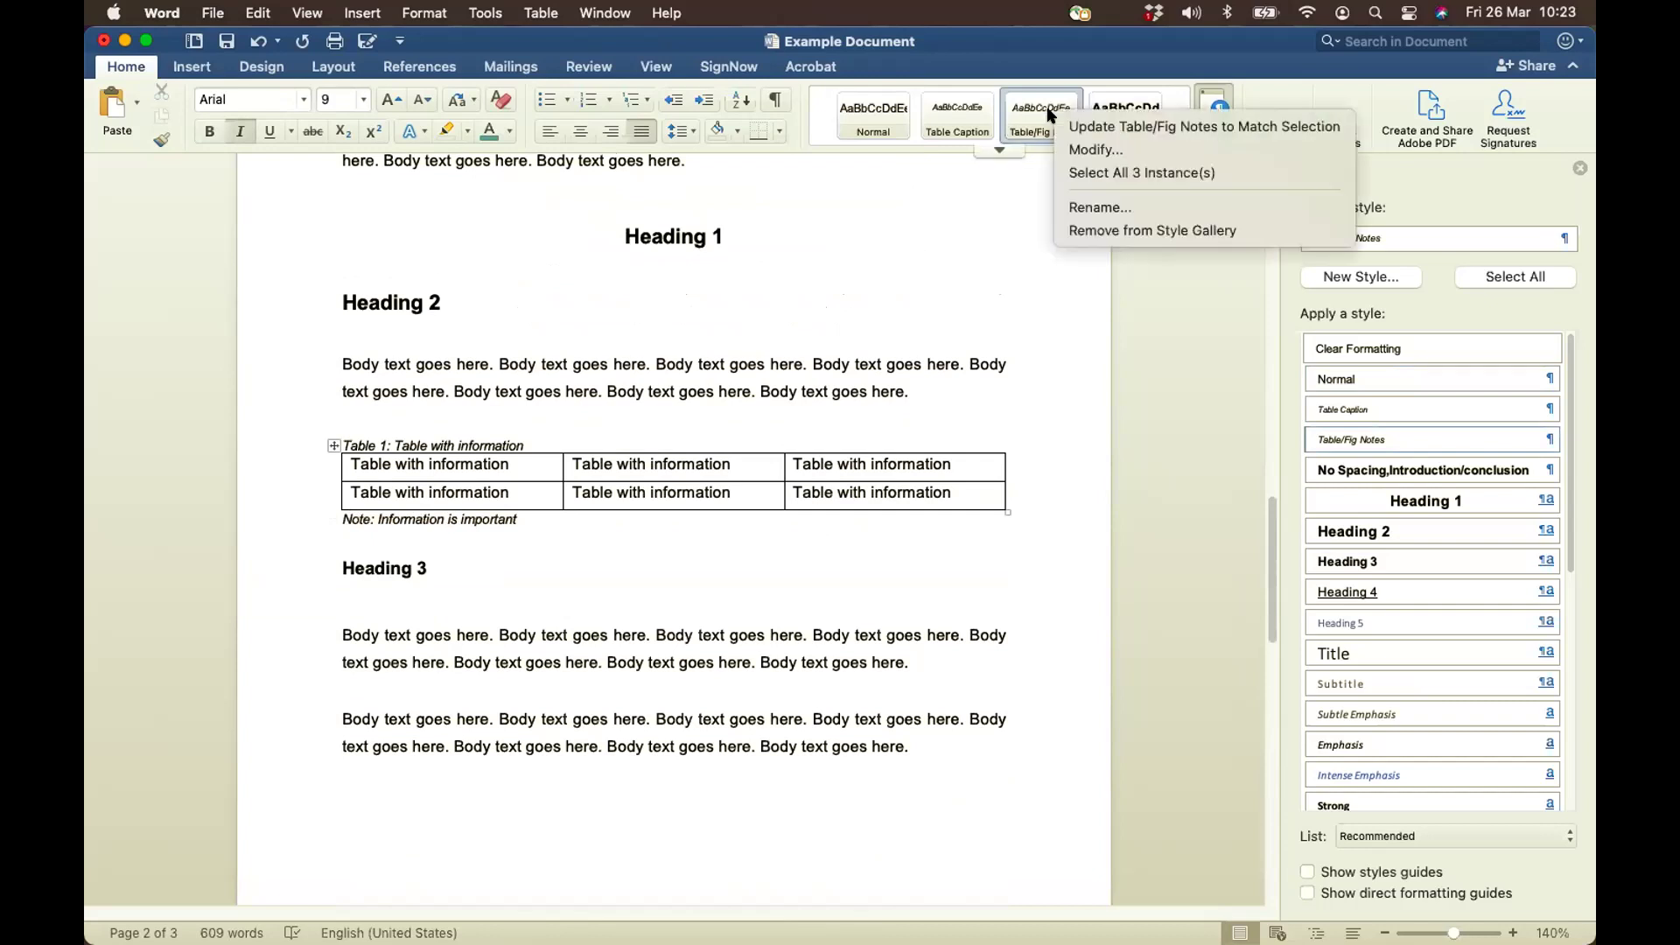
left_click(1093, 149)
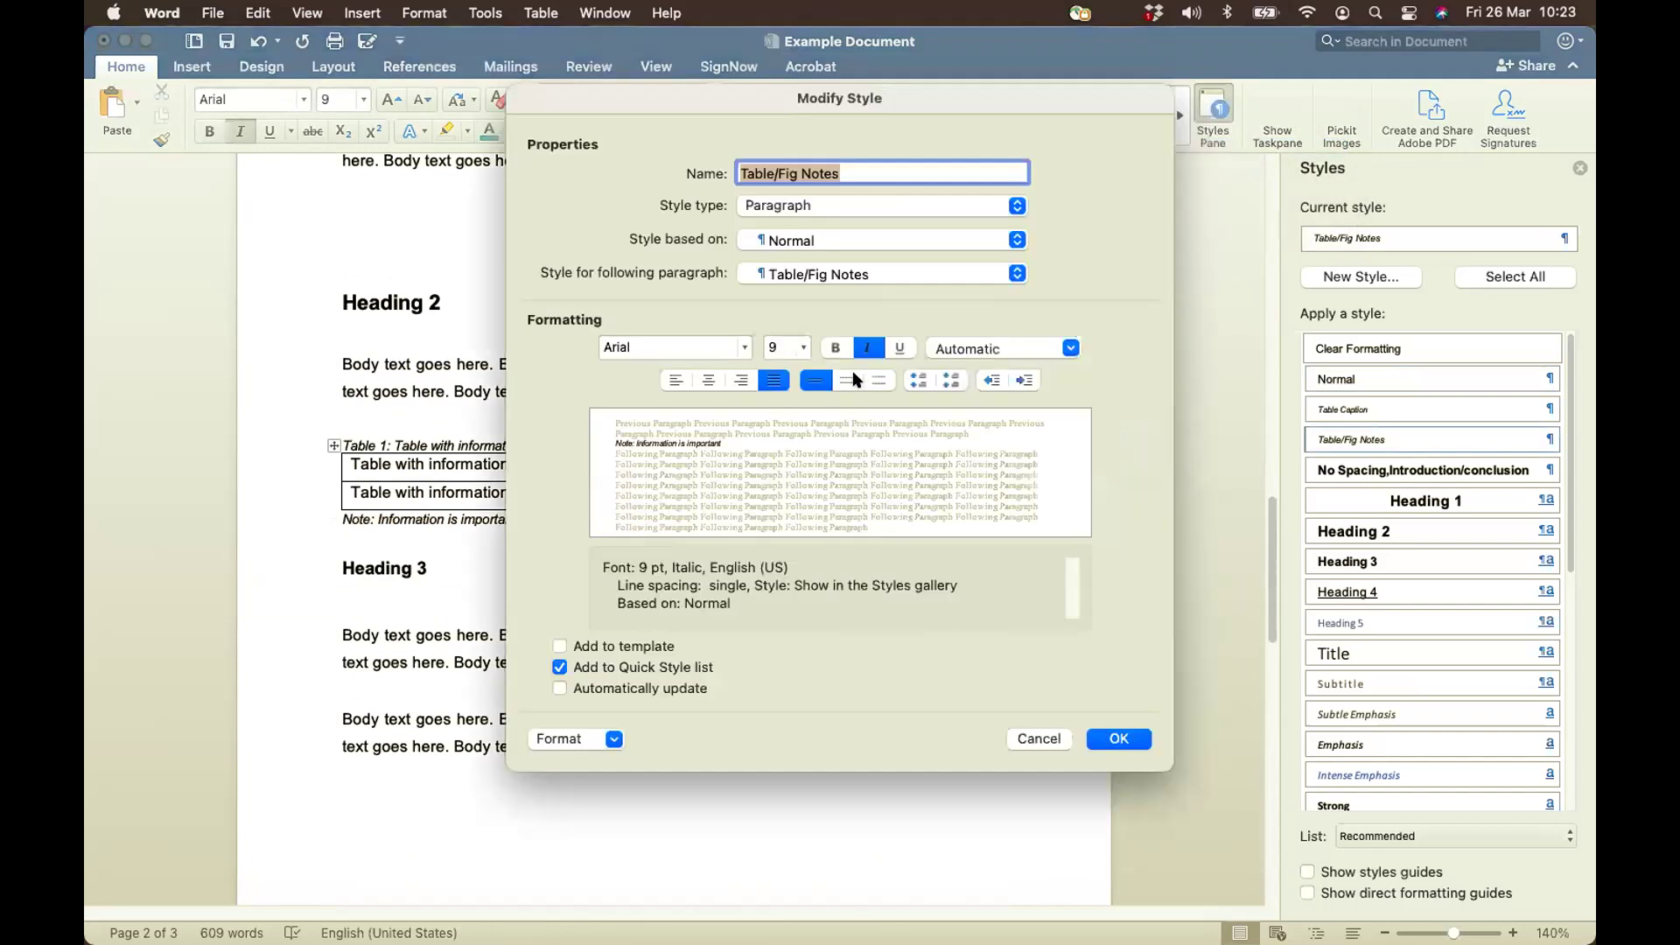
left_click(709, 380)
left_click(1119, 739)
scroll(1113, 739, "down", 10)
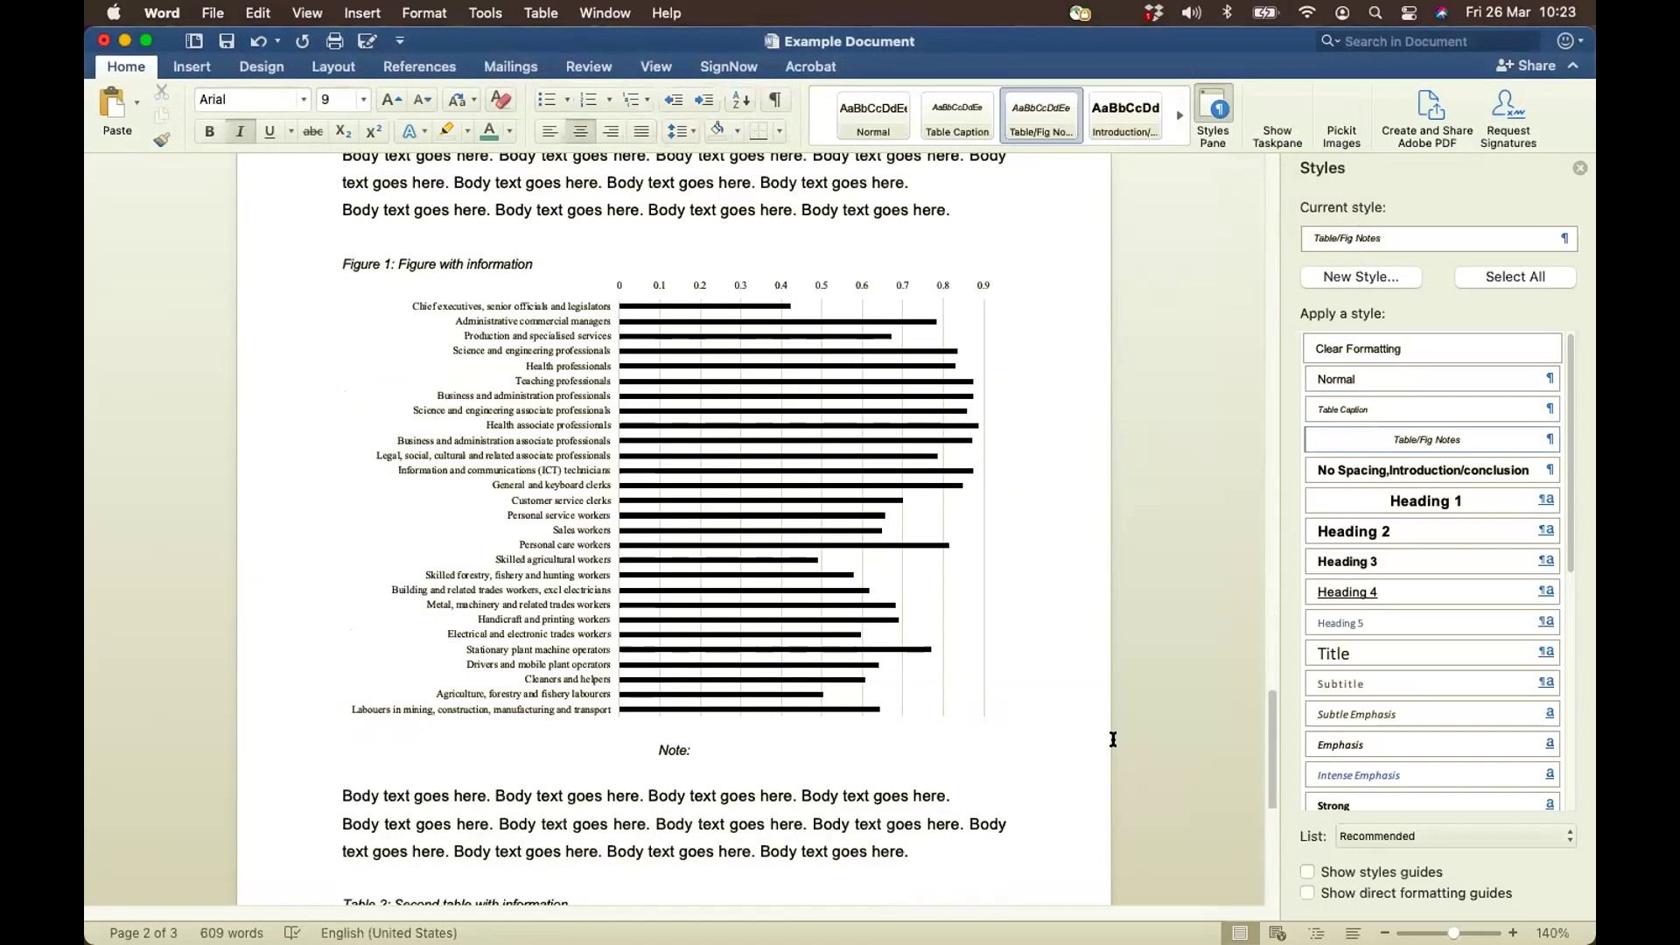
scroll(1113, 739, "down", 5)
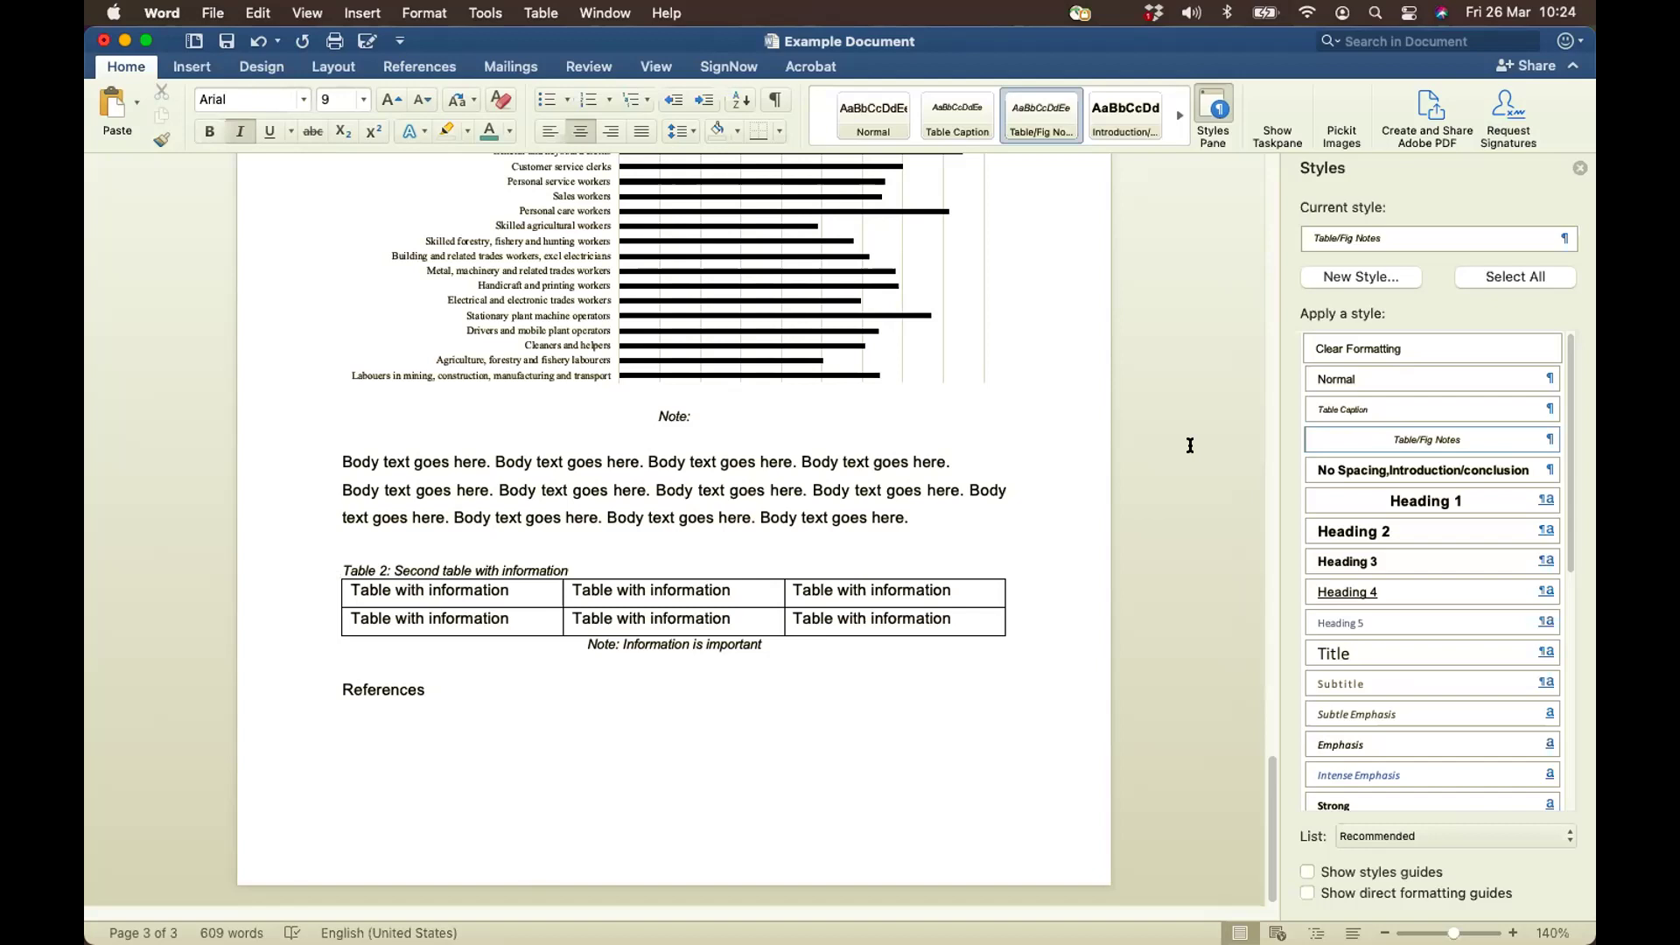
Open the caption settings for the bar chart, view the position options, and cancel without inserting a caption
scroll(1190, 446, "up", 5)
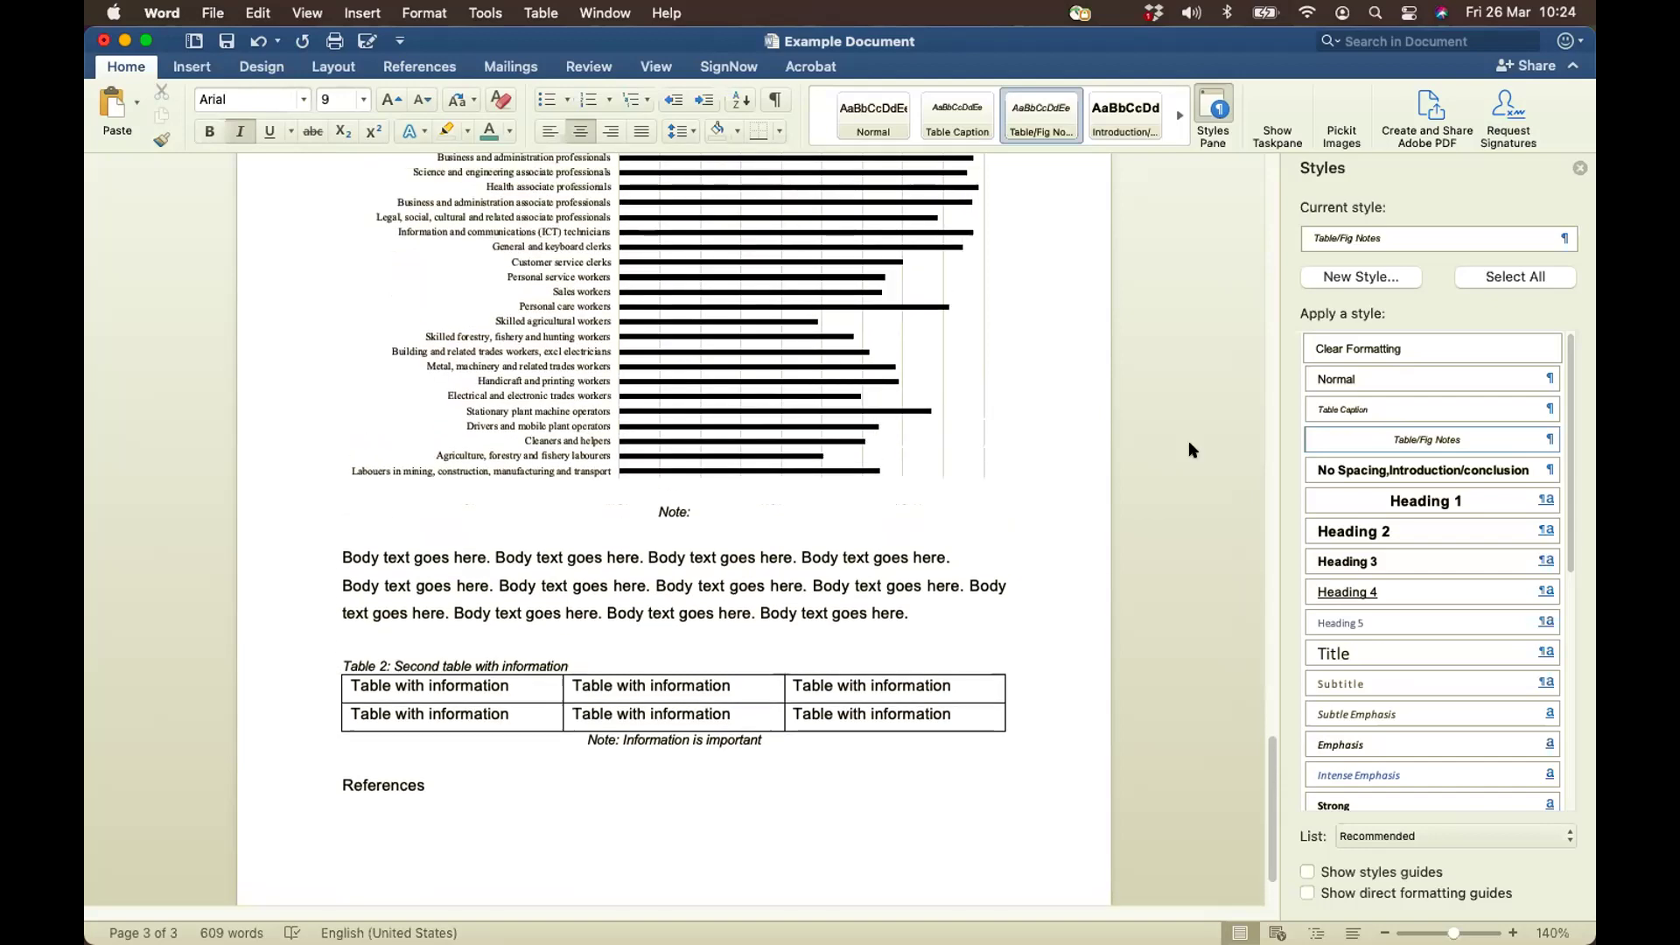
scroll(1190, 445, "up", 1)
scroll(1190, 446, "up", 1)
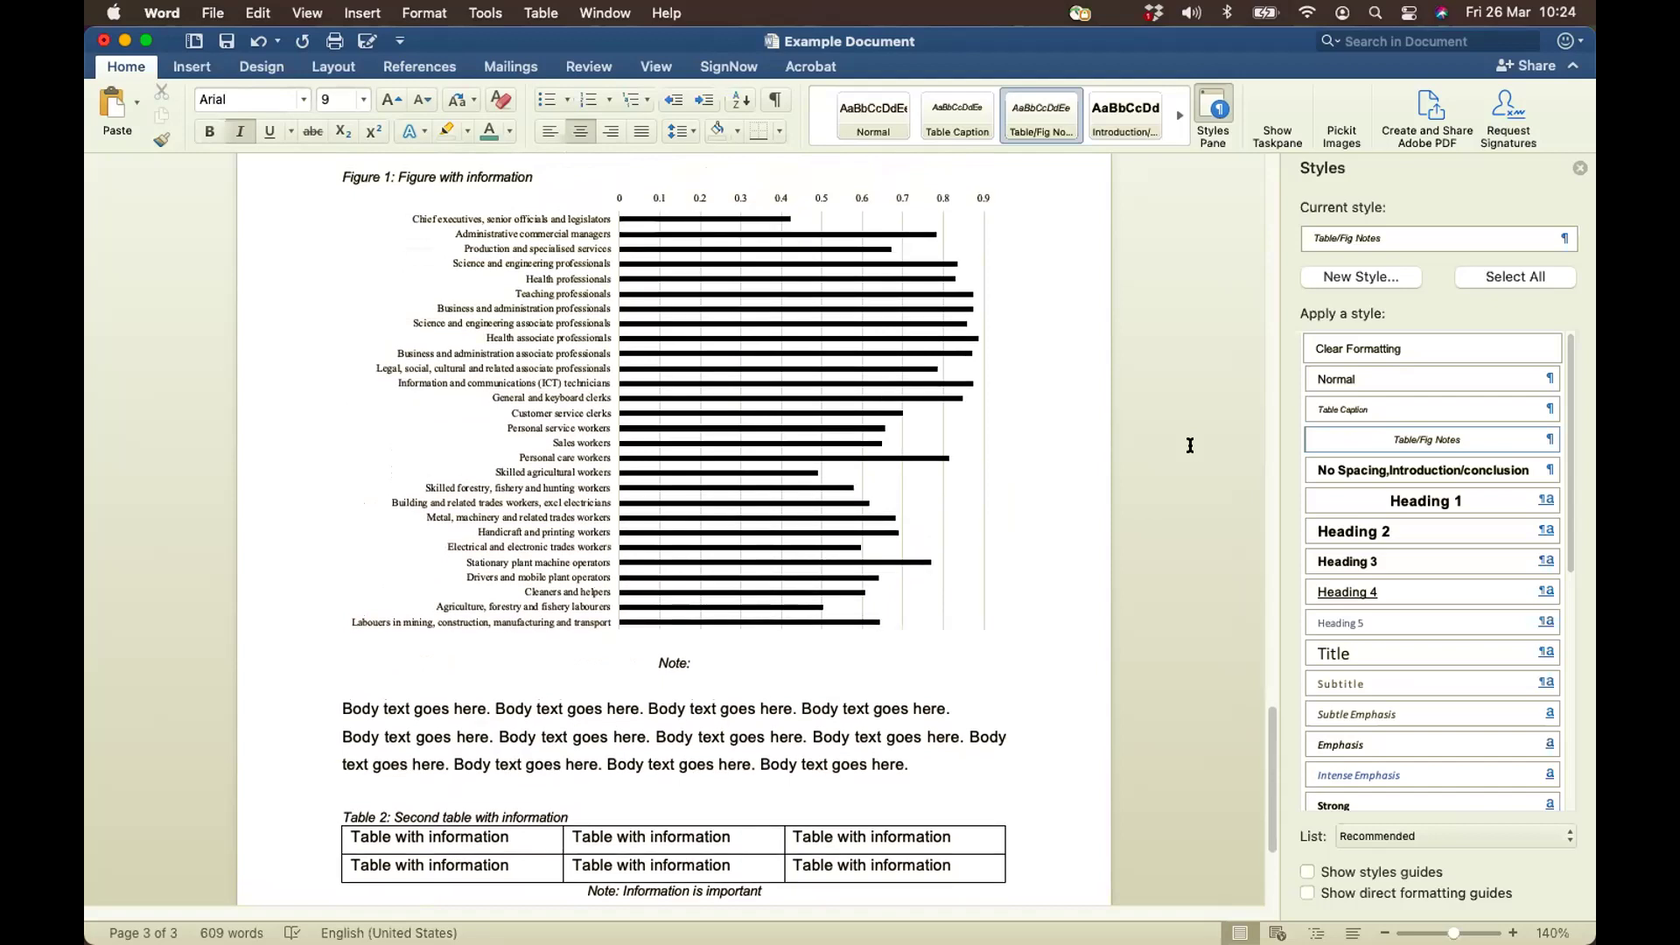
left_click(386, 193)
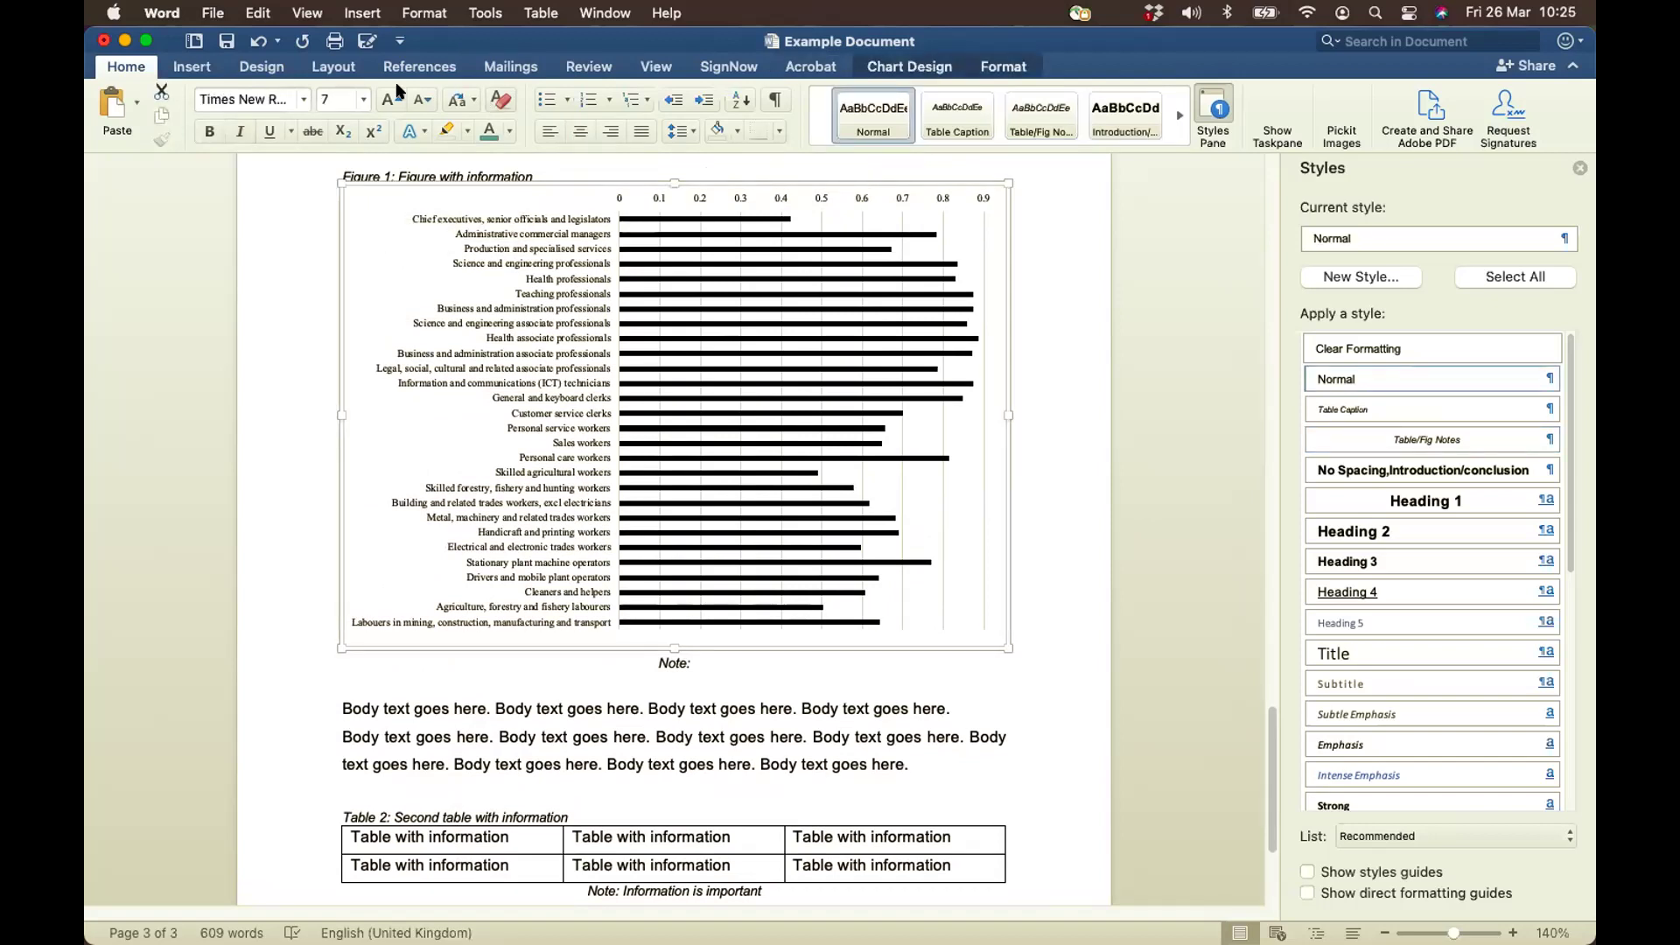
left_click(420, 68)
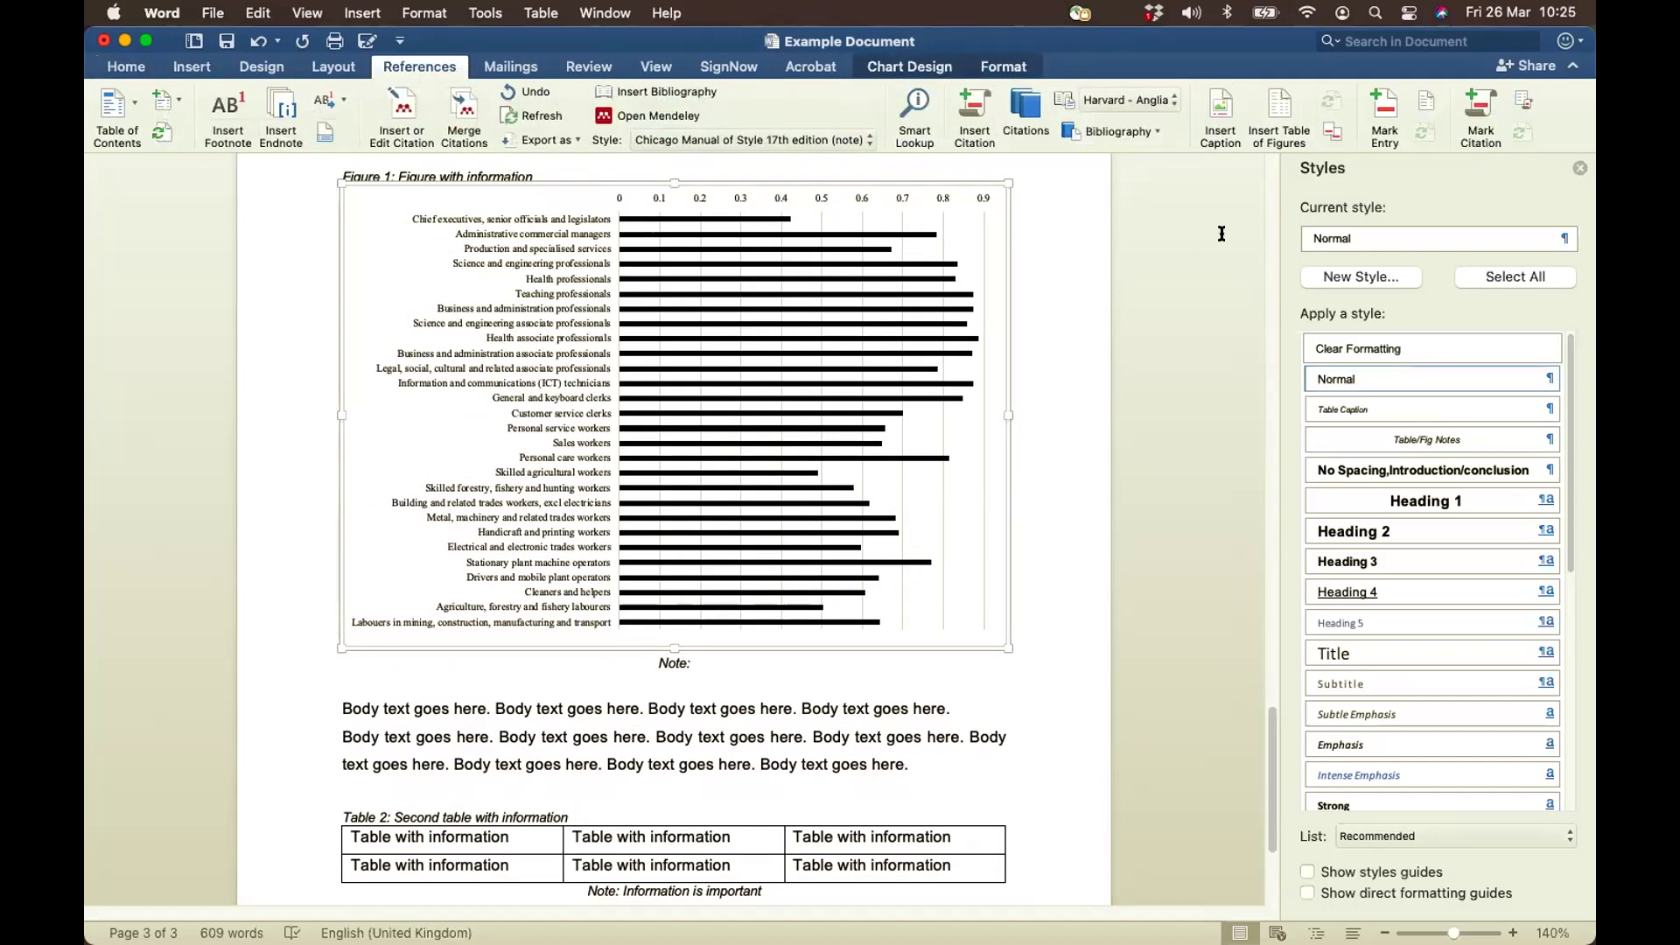
left_click(1220, 109)
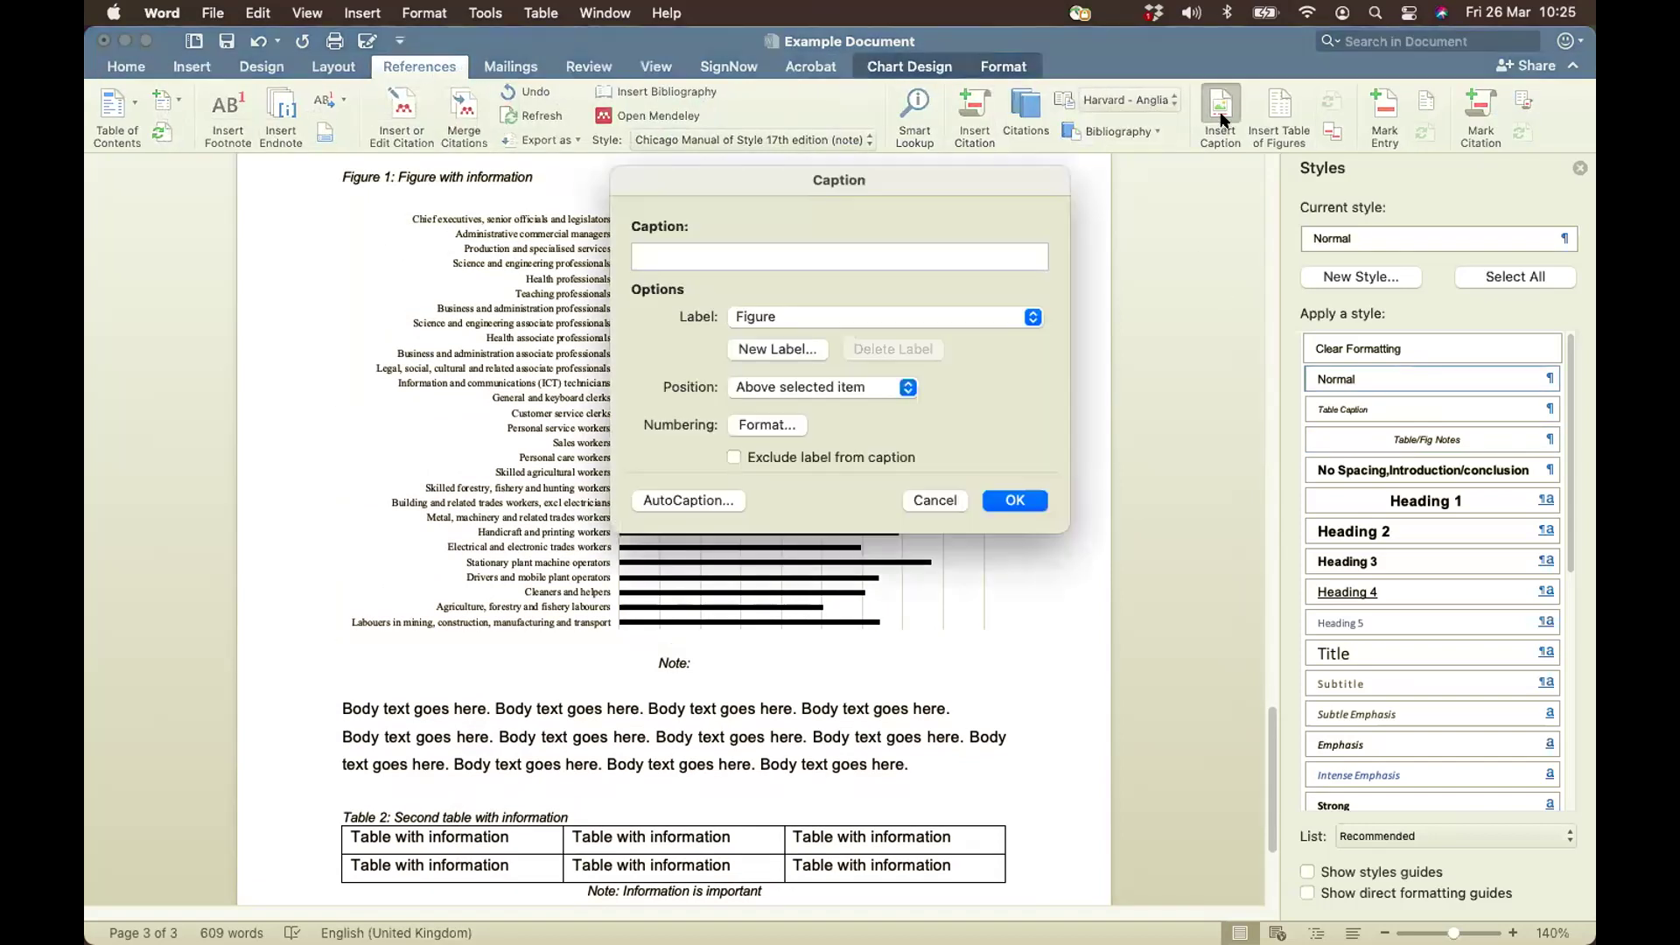
left_click(906, 386)
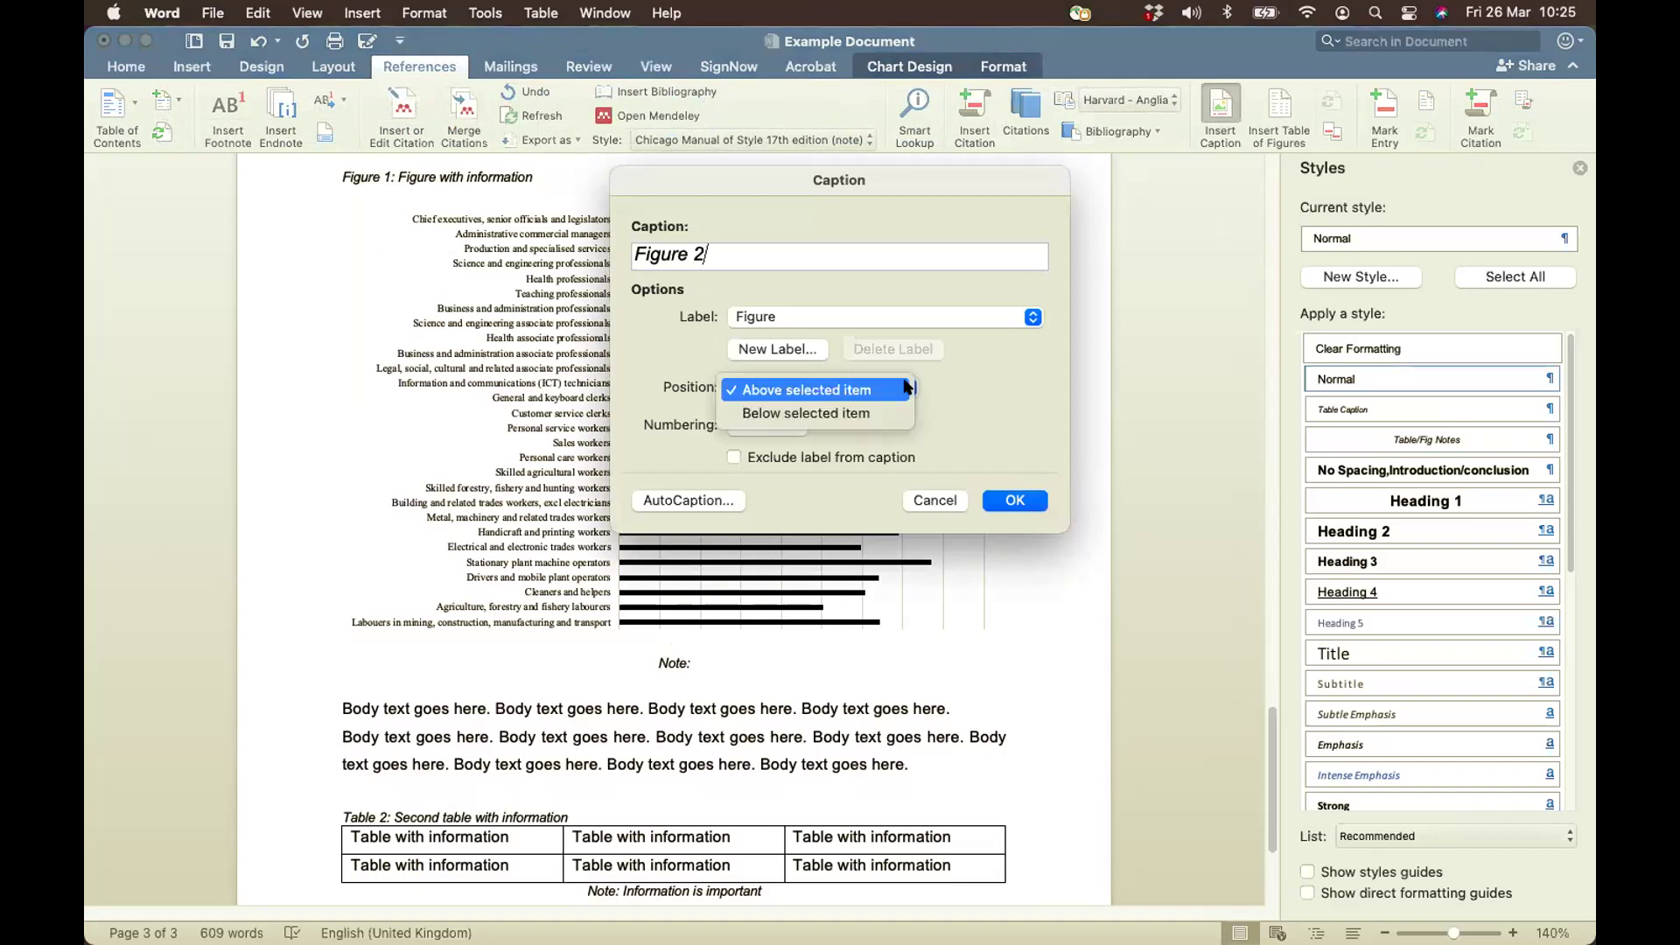
left_click(953, 394)
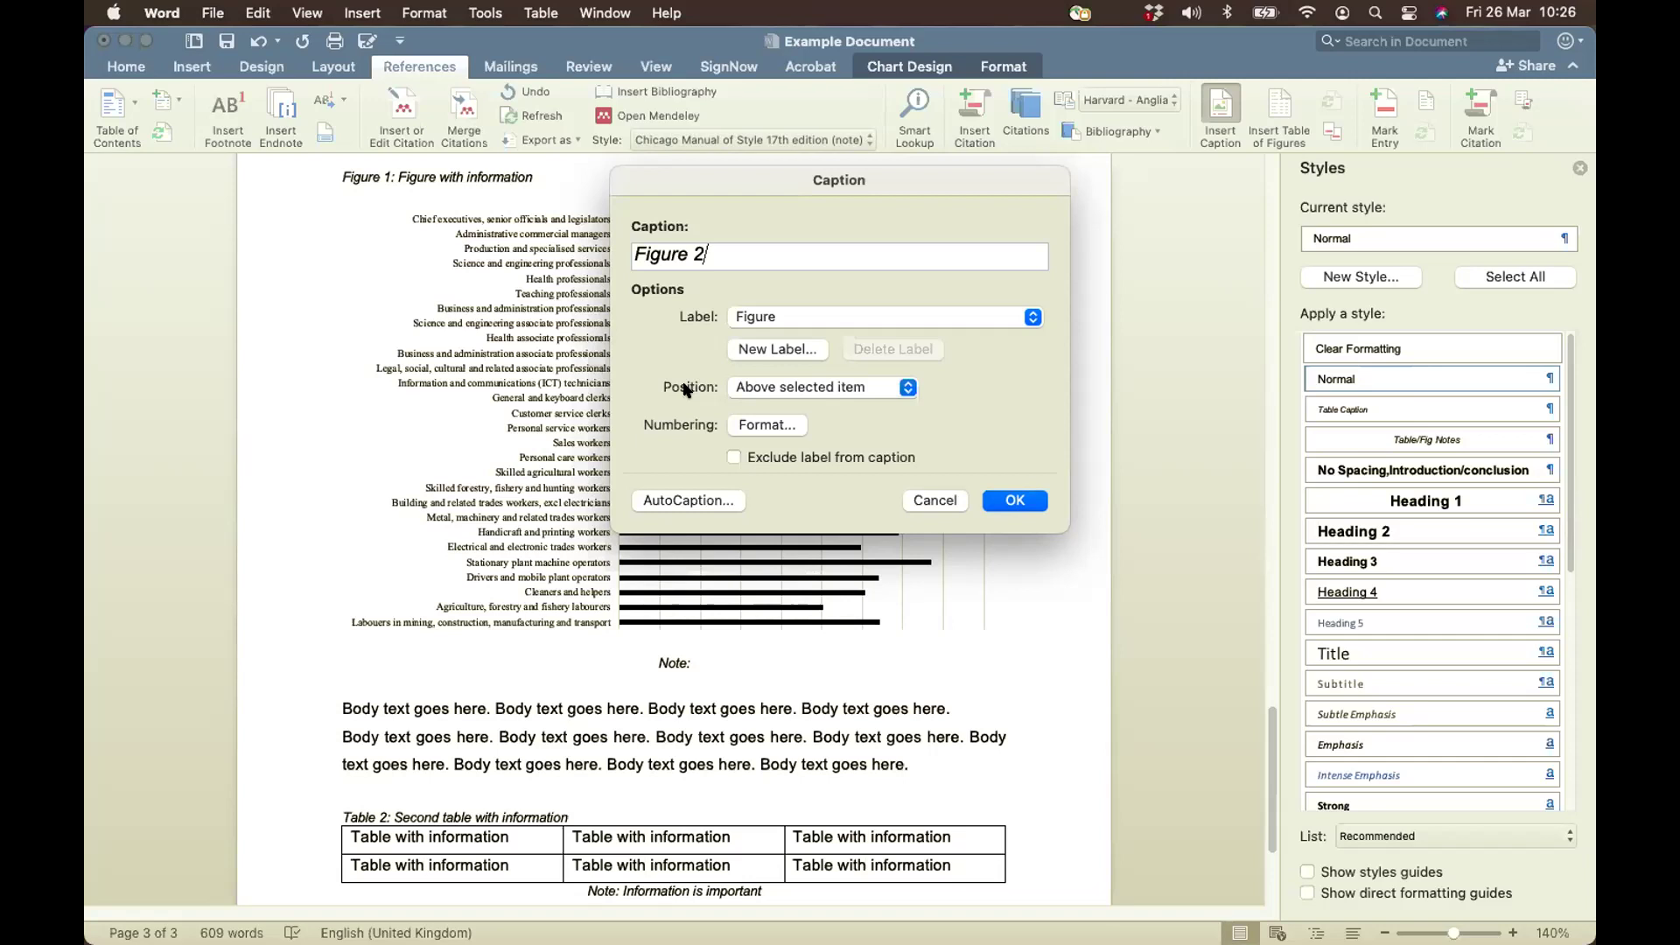
left_click(944, 504)
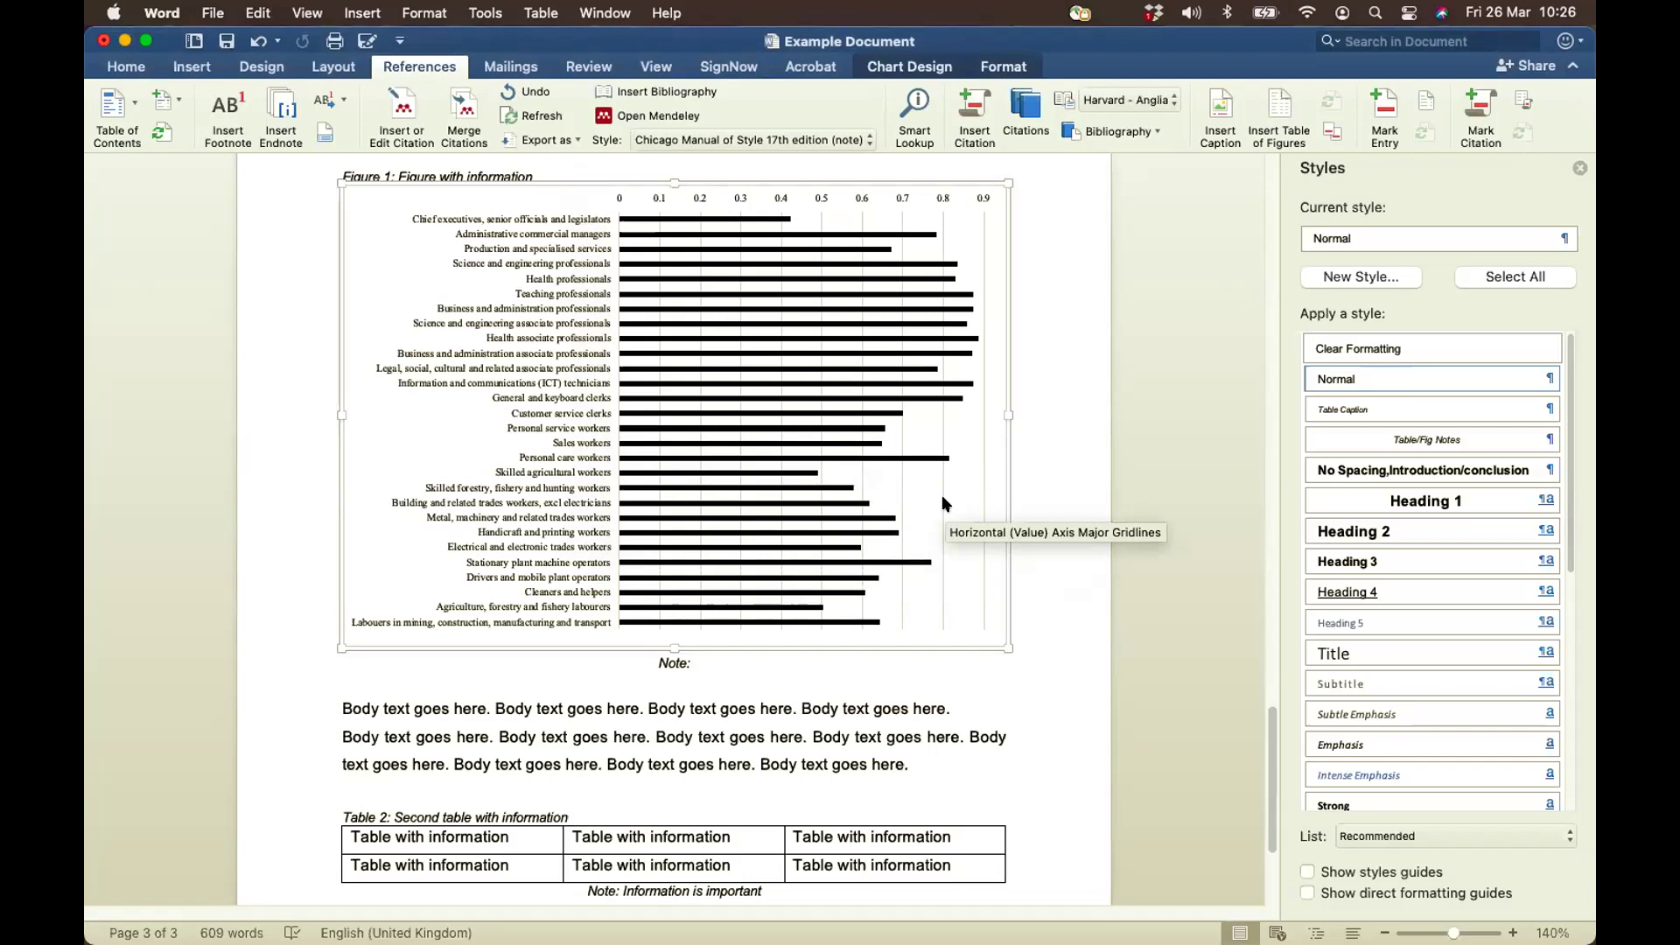
Check the style used by the note beneath Table 2 and look through the available styles
scroll(1088, 705, "down", 5)
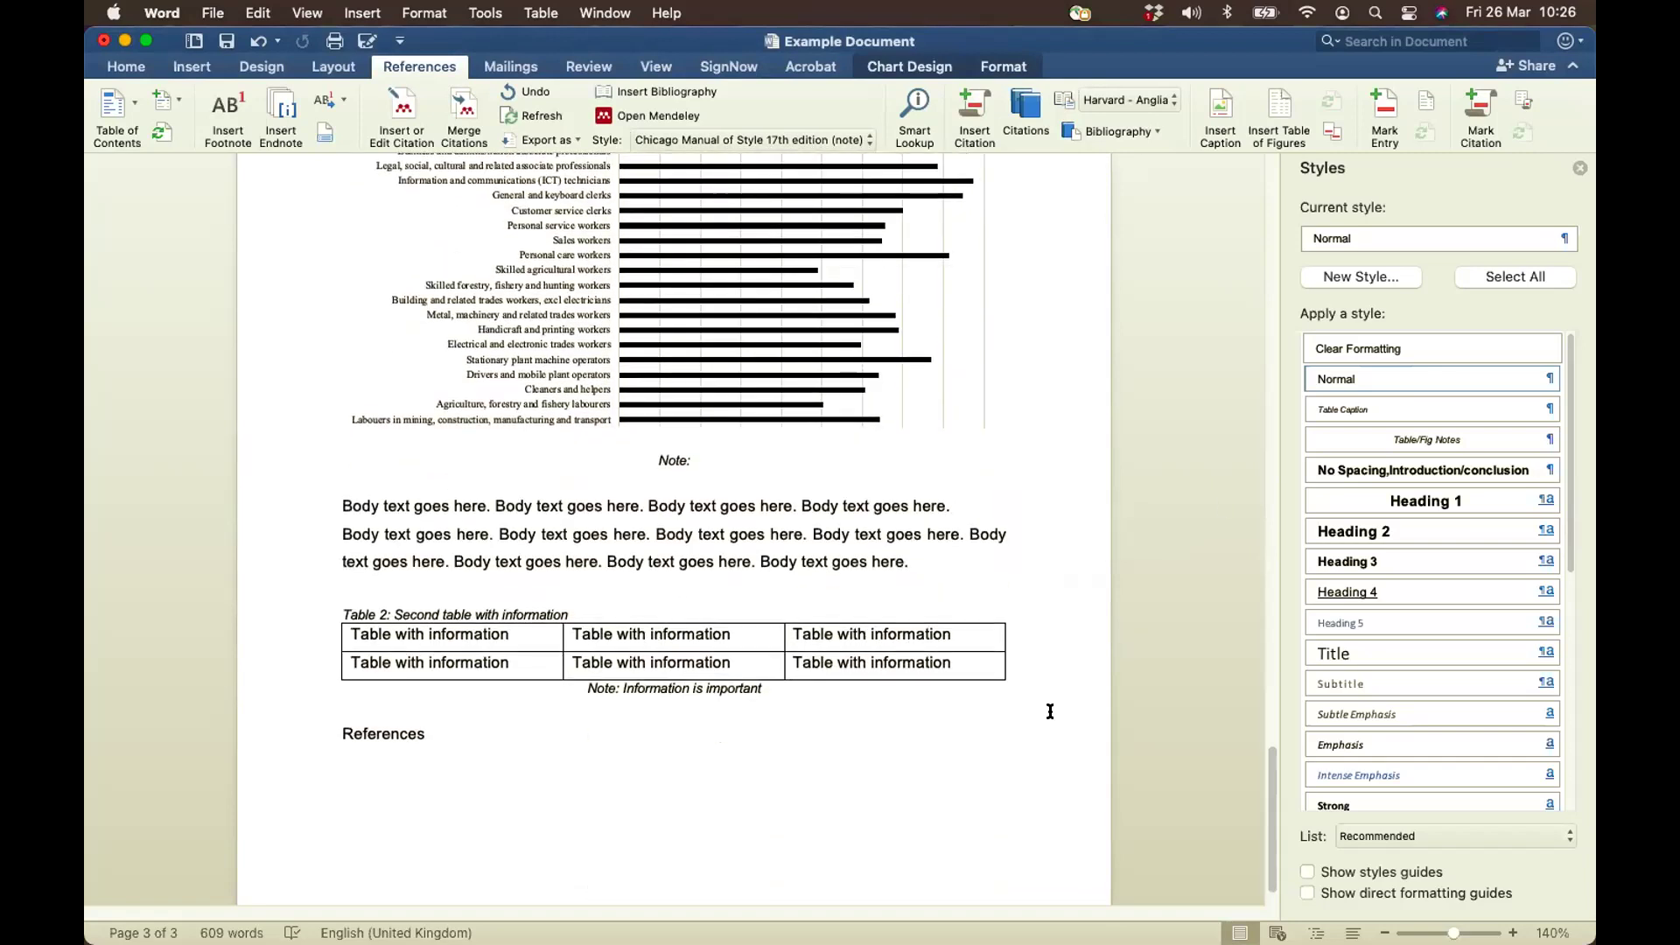
left_click(293, 692)
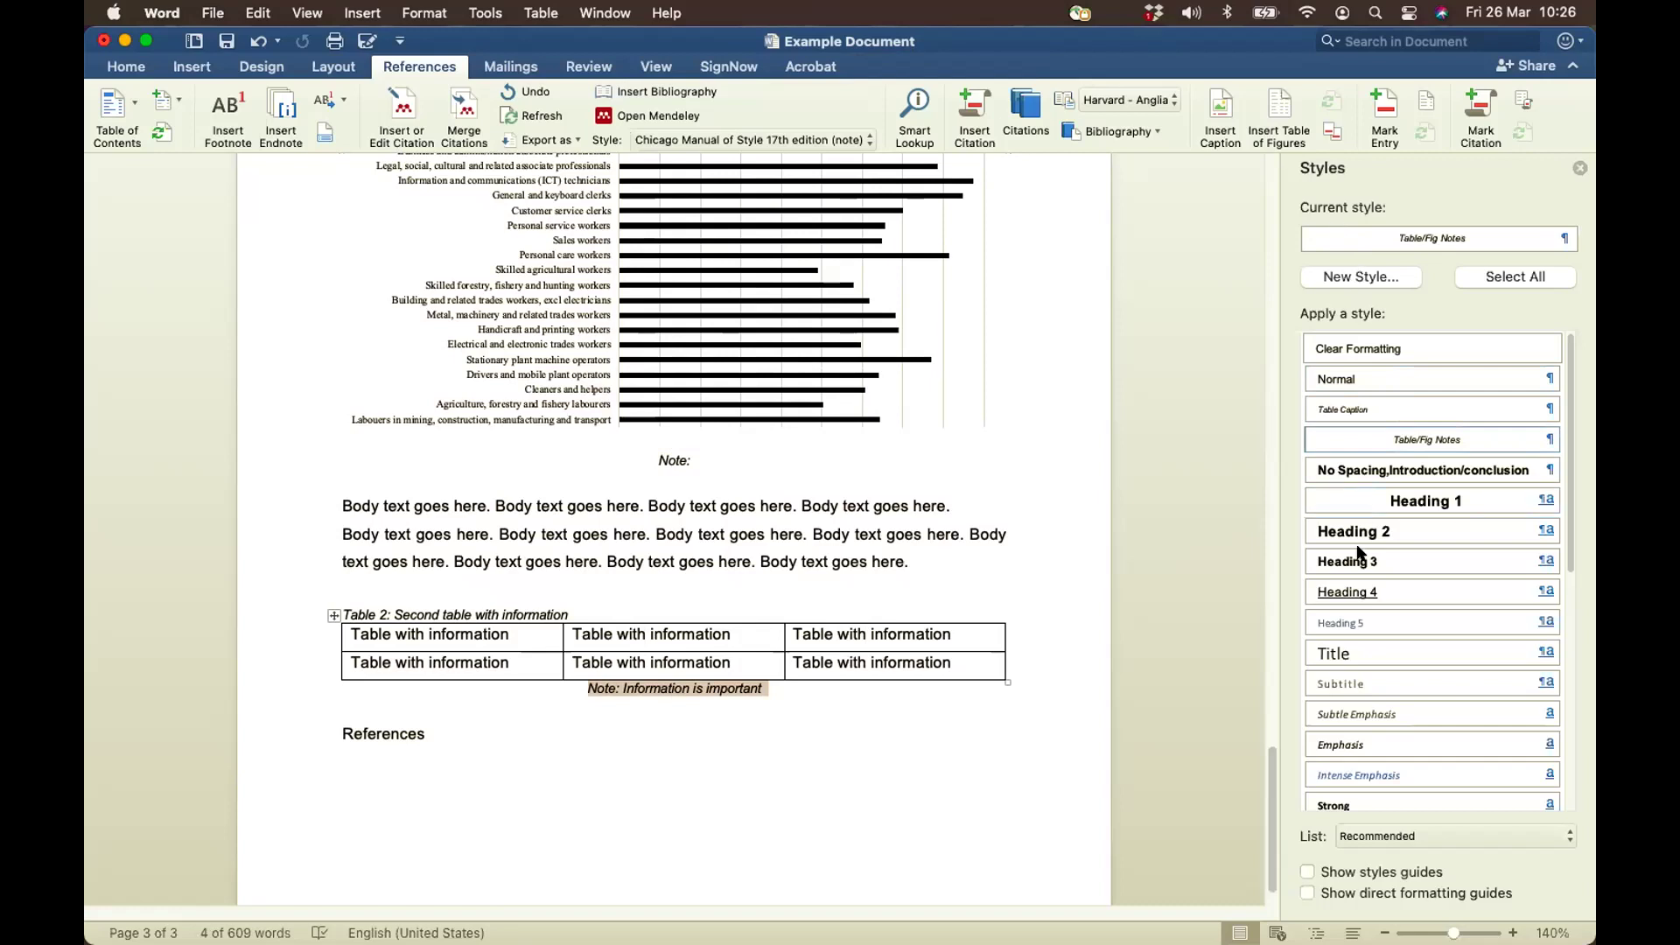
scroll(1359, 551, "down", 10)
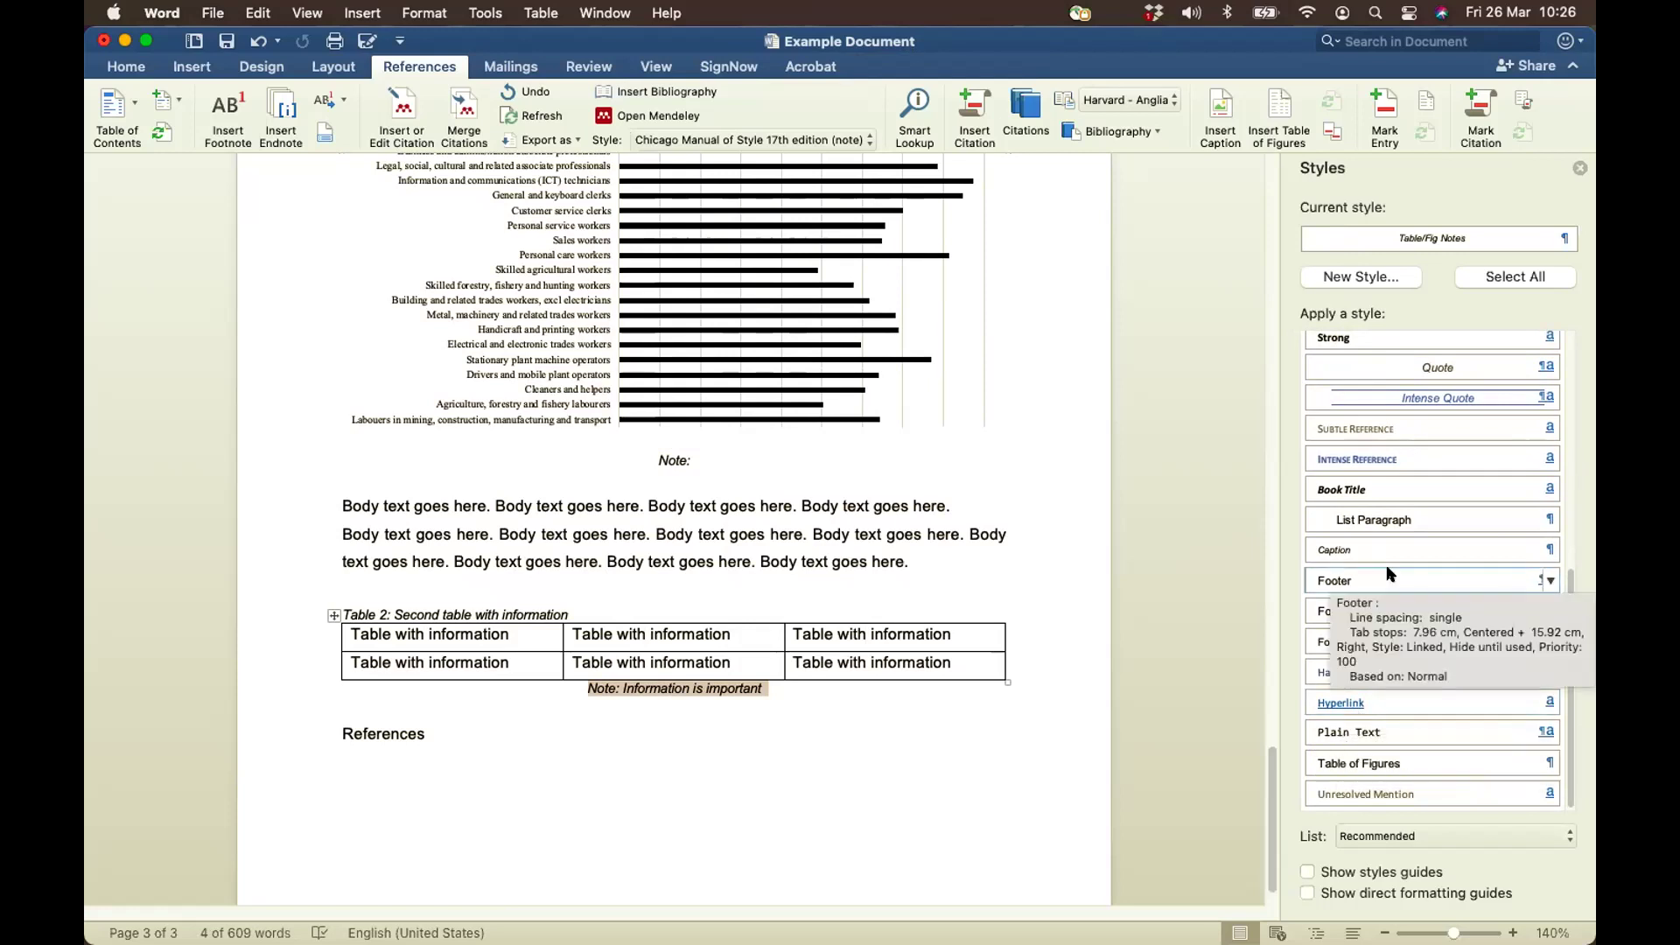
Modify the Footnote Text style of the example footnote to a 9 pt font with single line spacing
scroll(1137, 610, "up", 20)
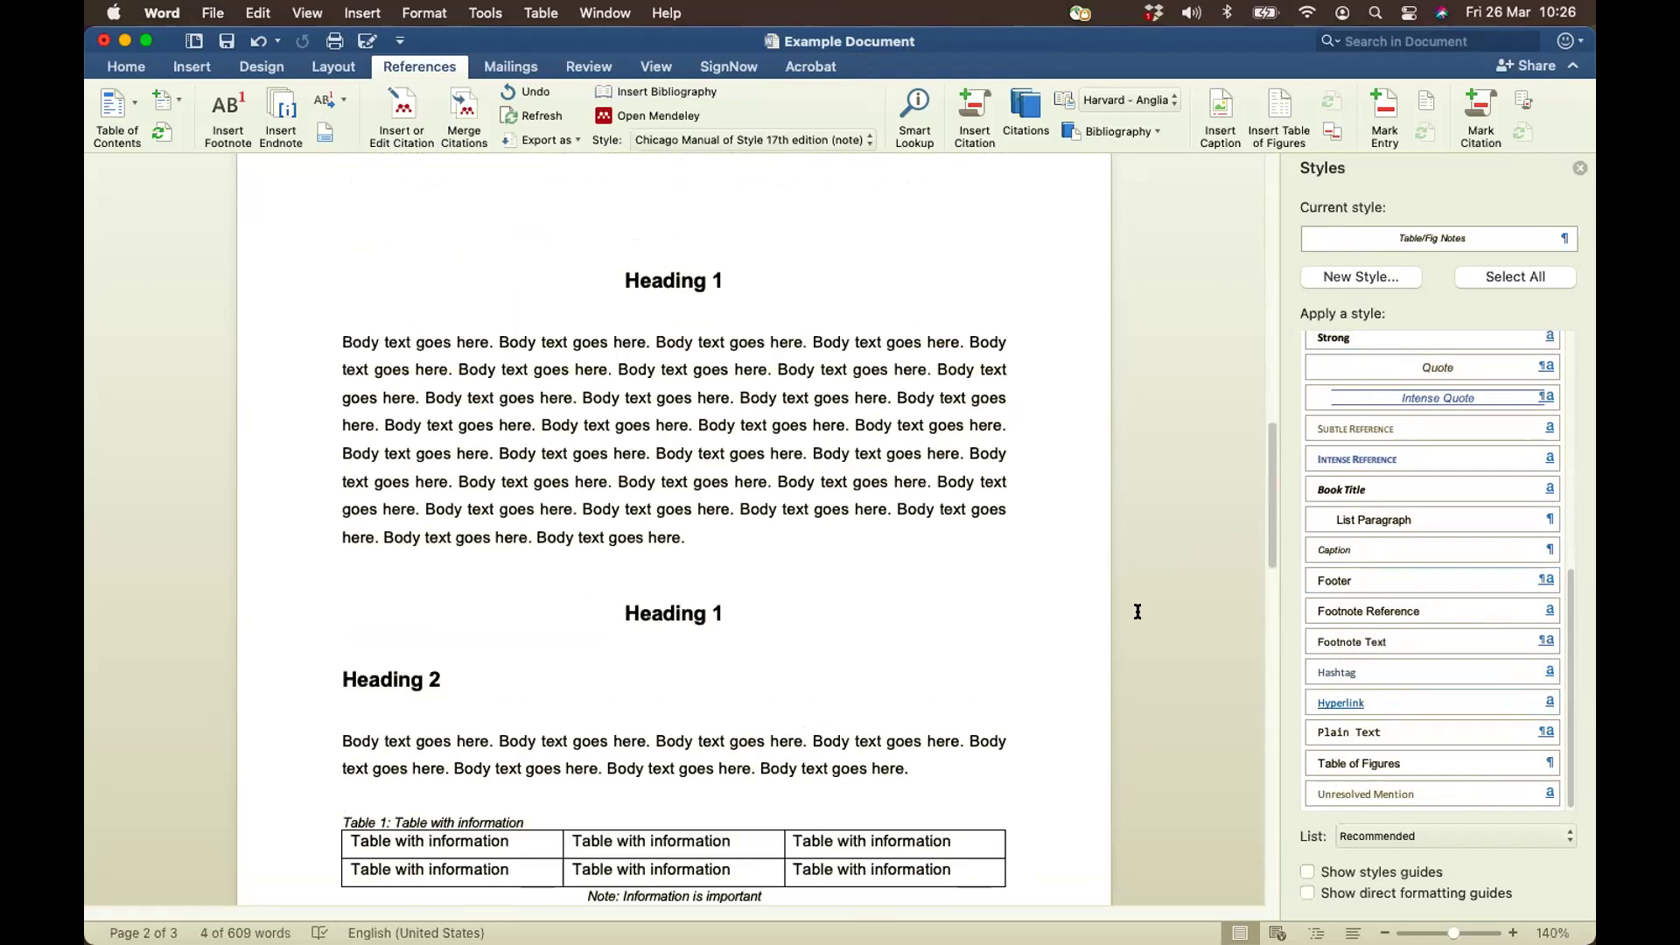
scroll(1096, 613, "up", 3)
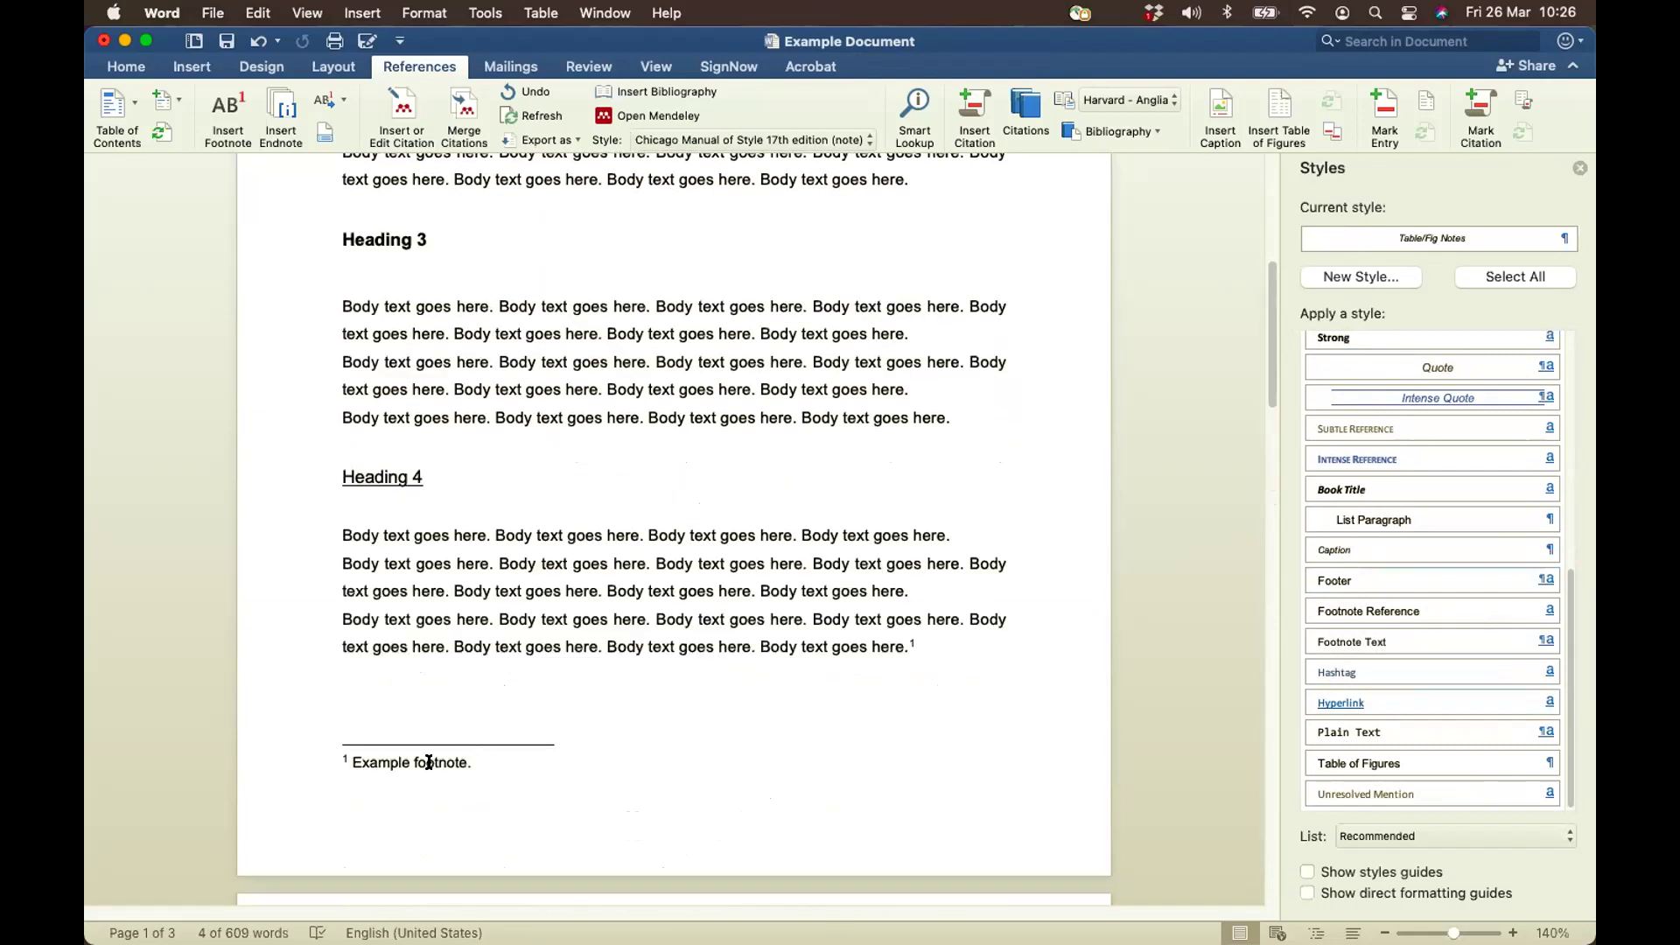
left_click(428, 762)
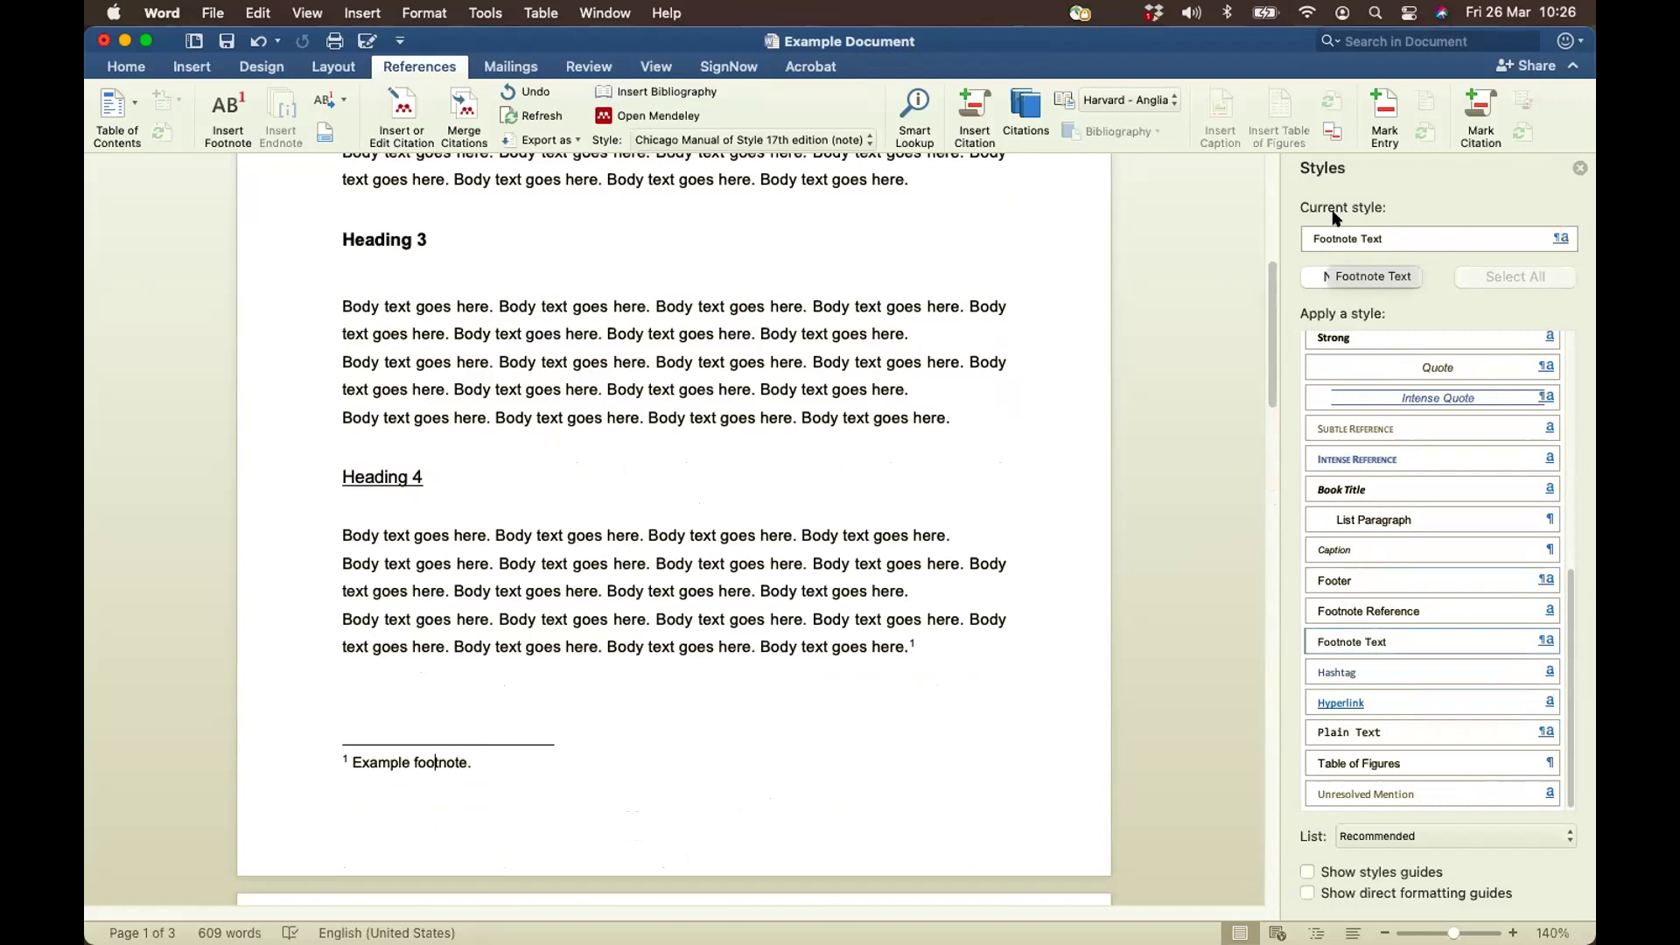
left_click(1569, 239)
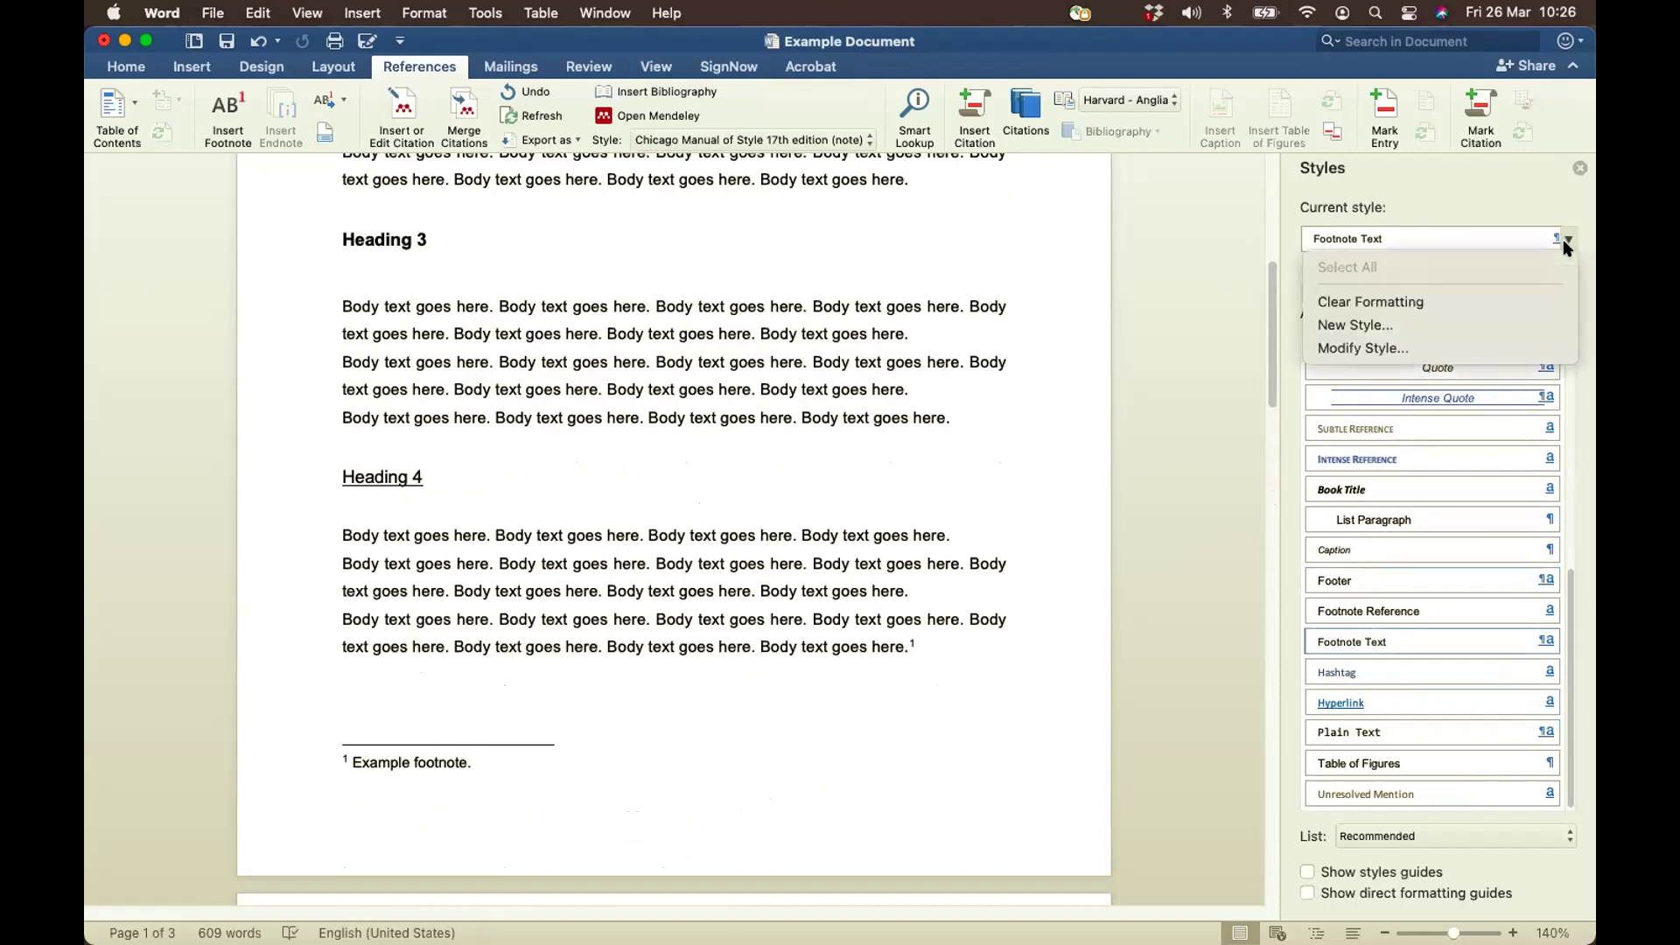
left_click(1384, 348)
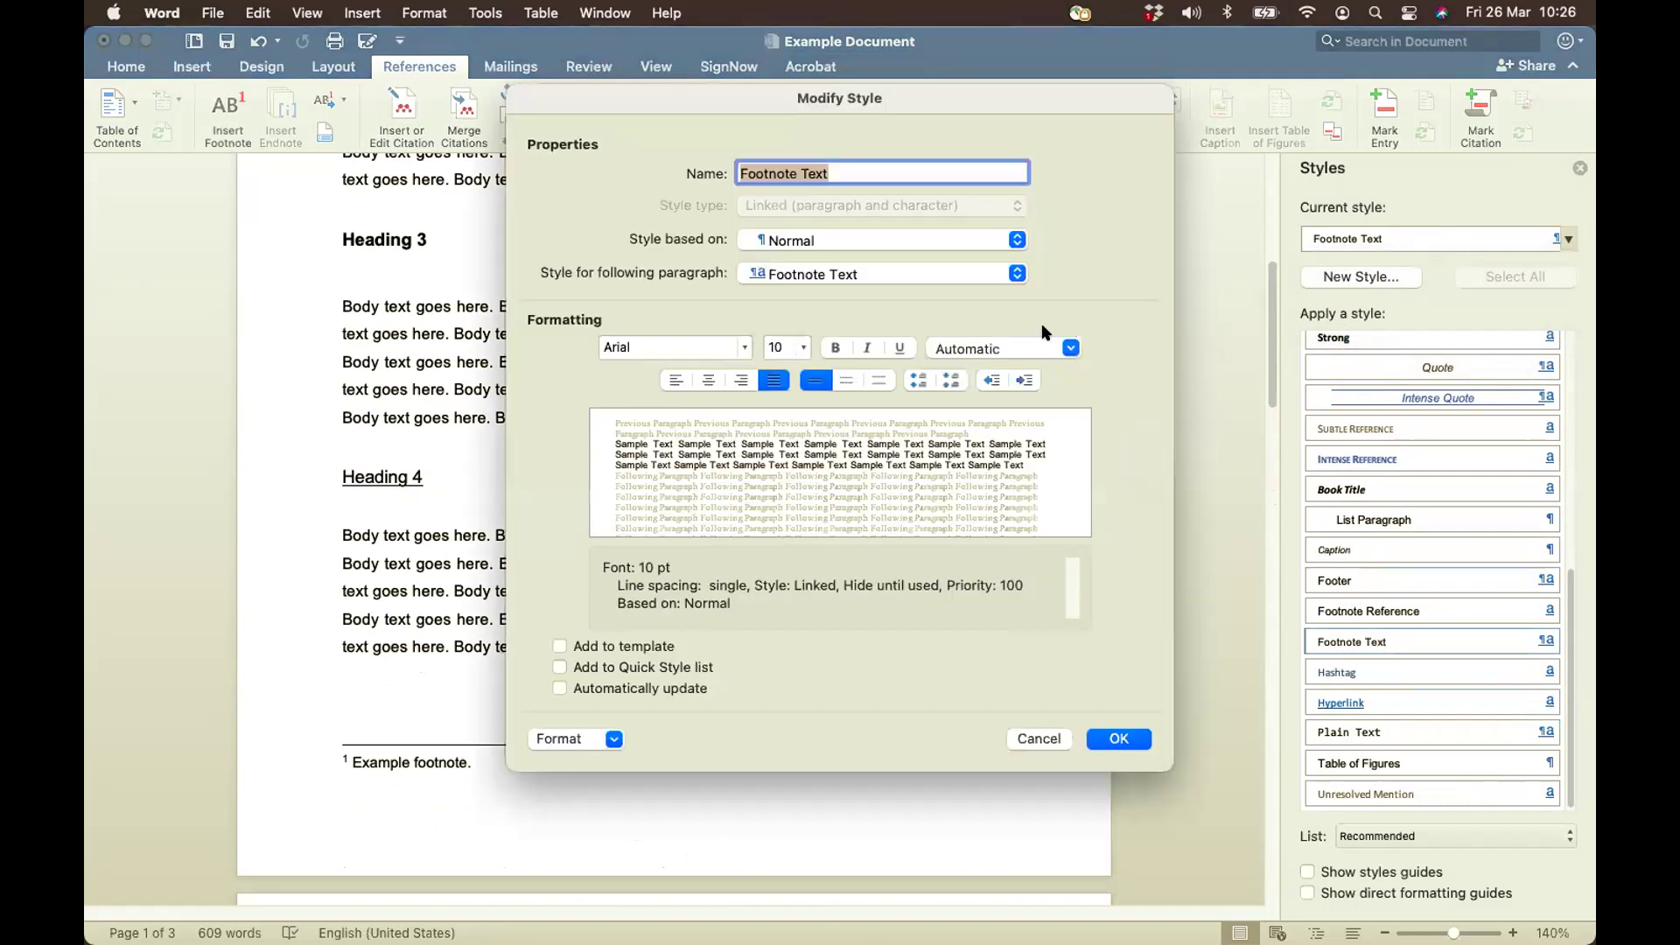
left_click(850, 380)
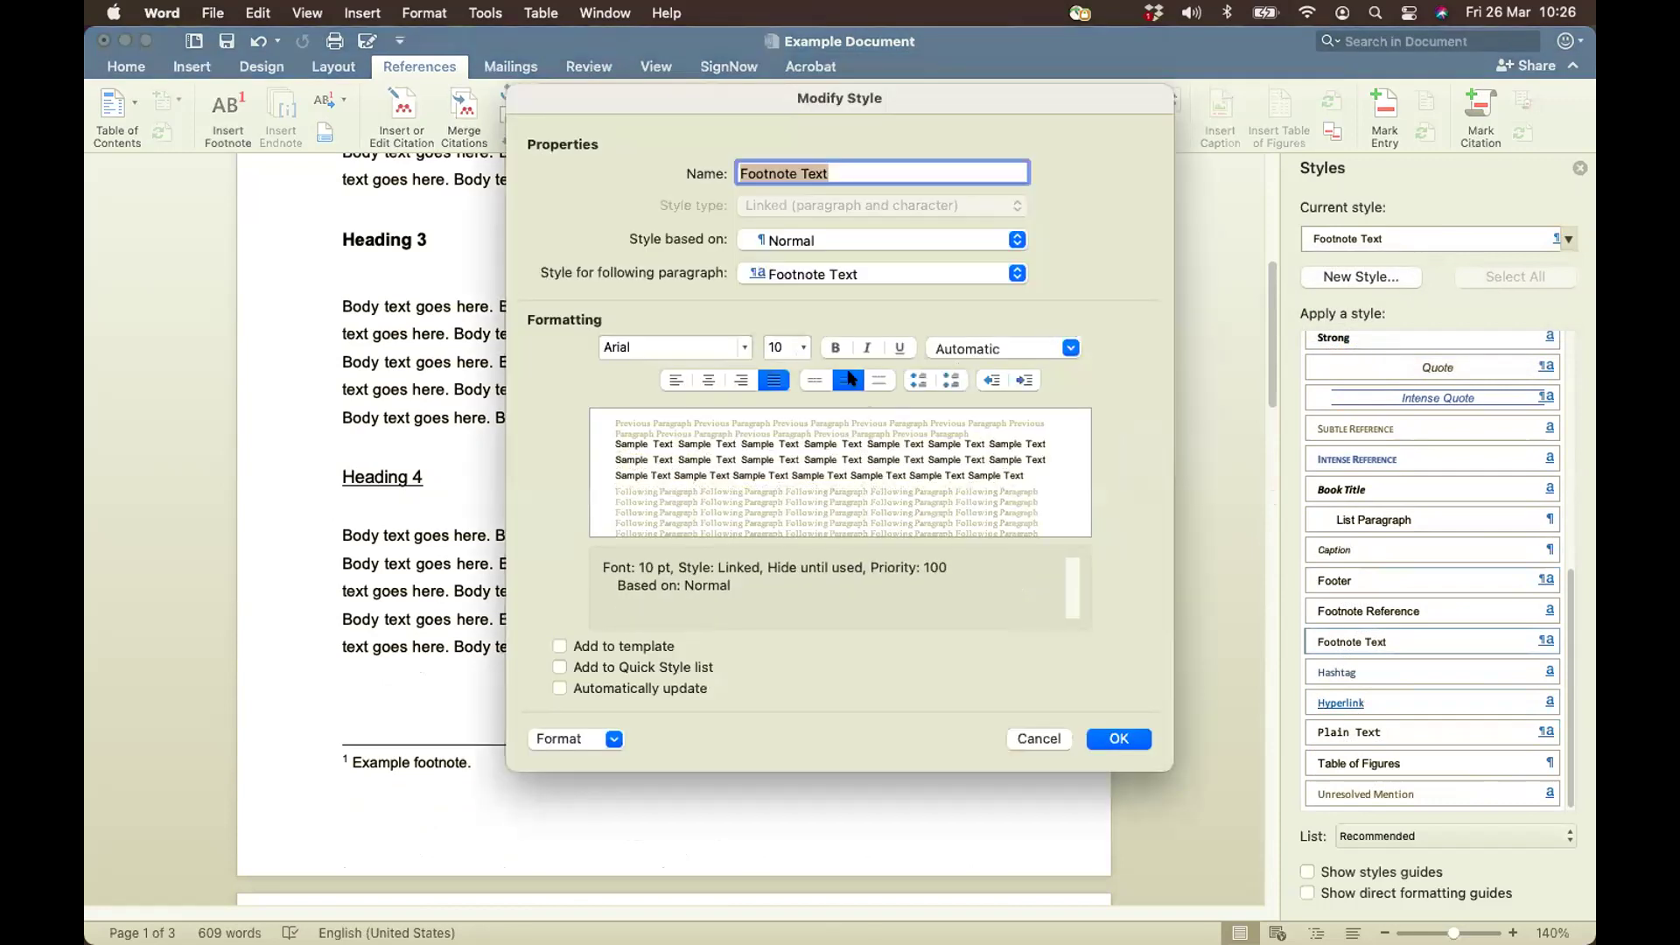
left_click(815, 380)
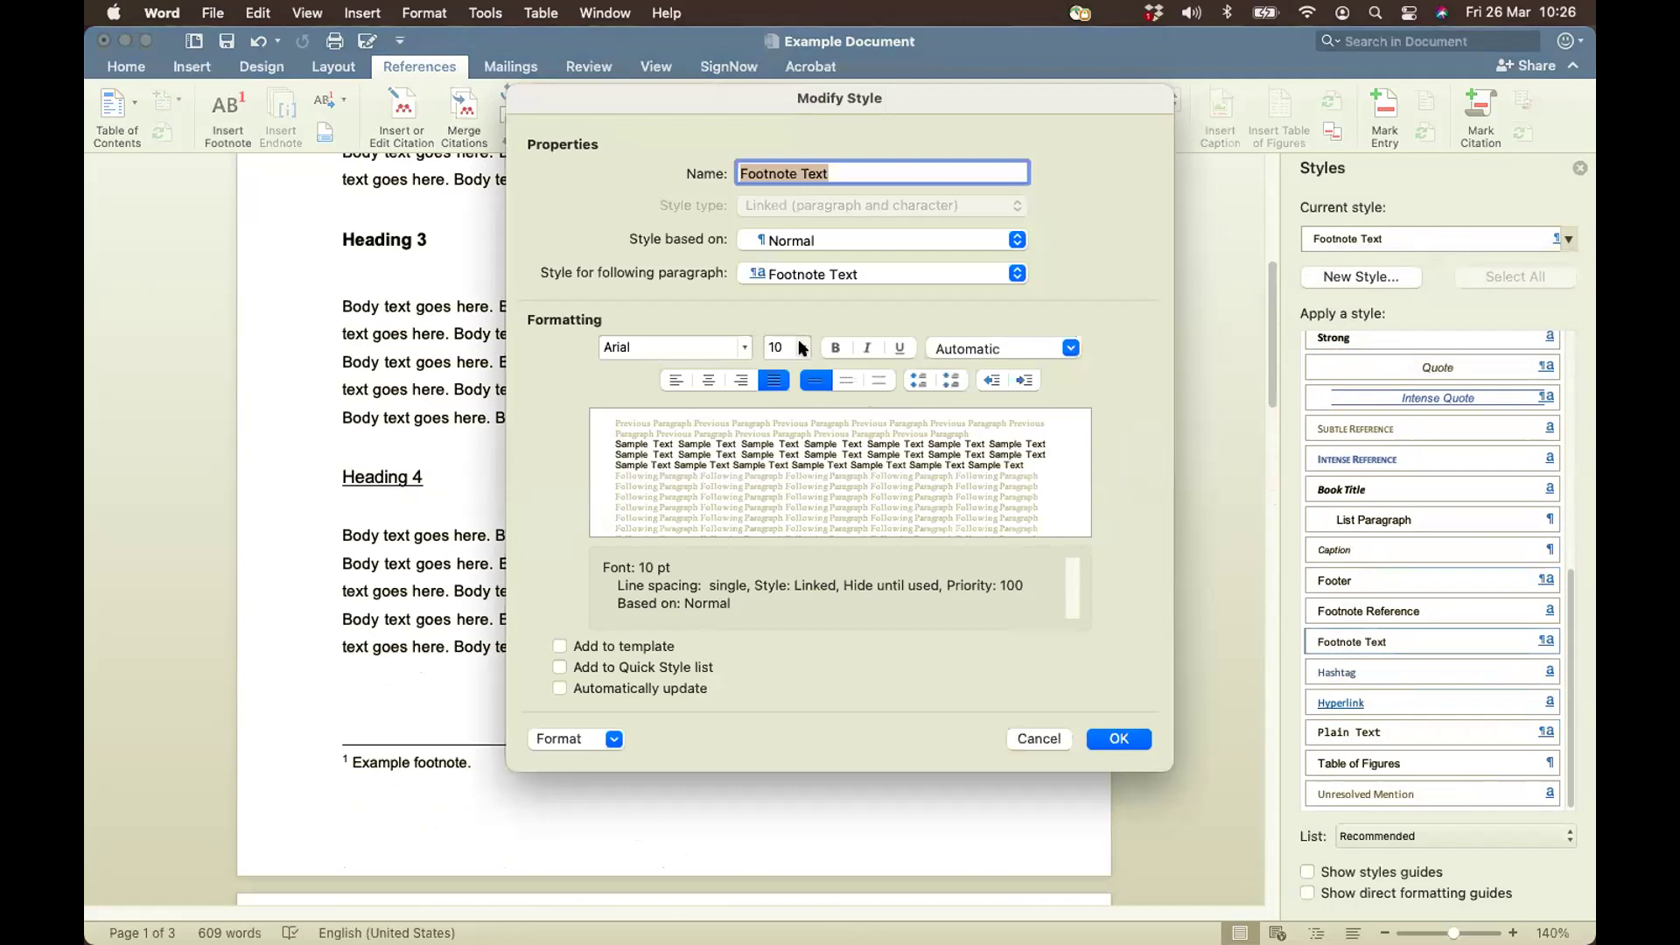
left_click(802, 347)
left_click(784, 492)
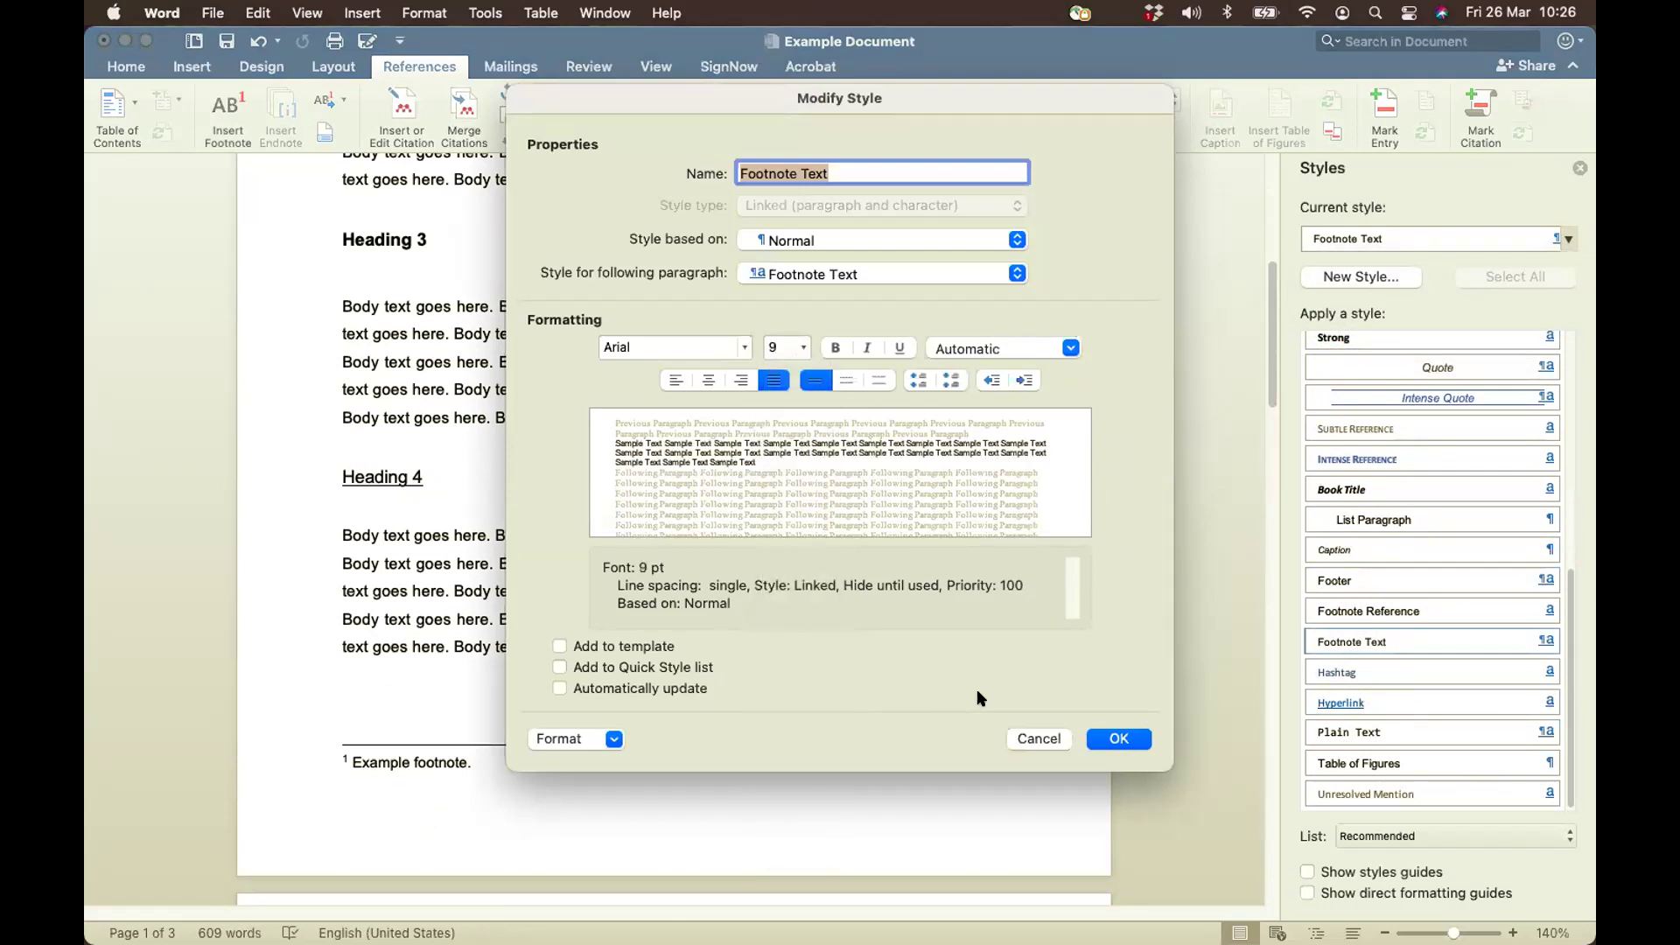
left_click(1111, 739)
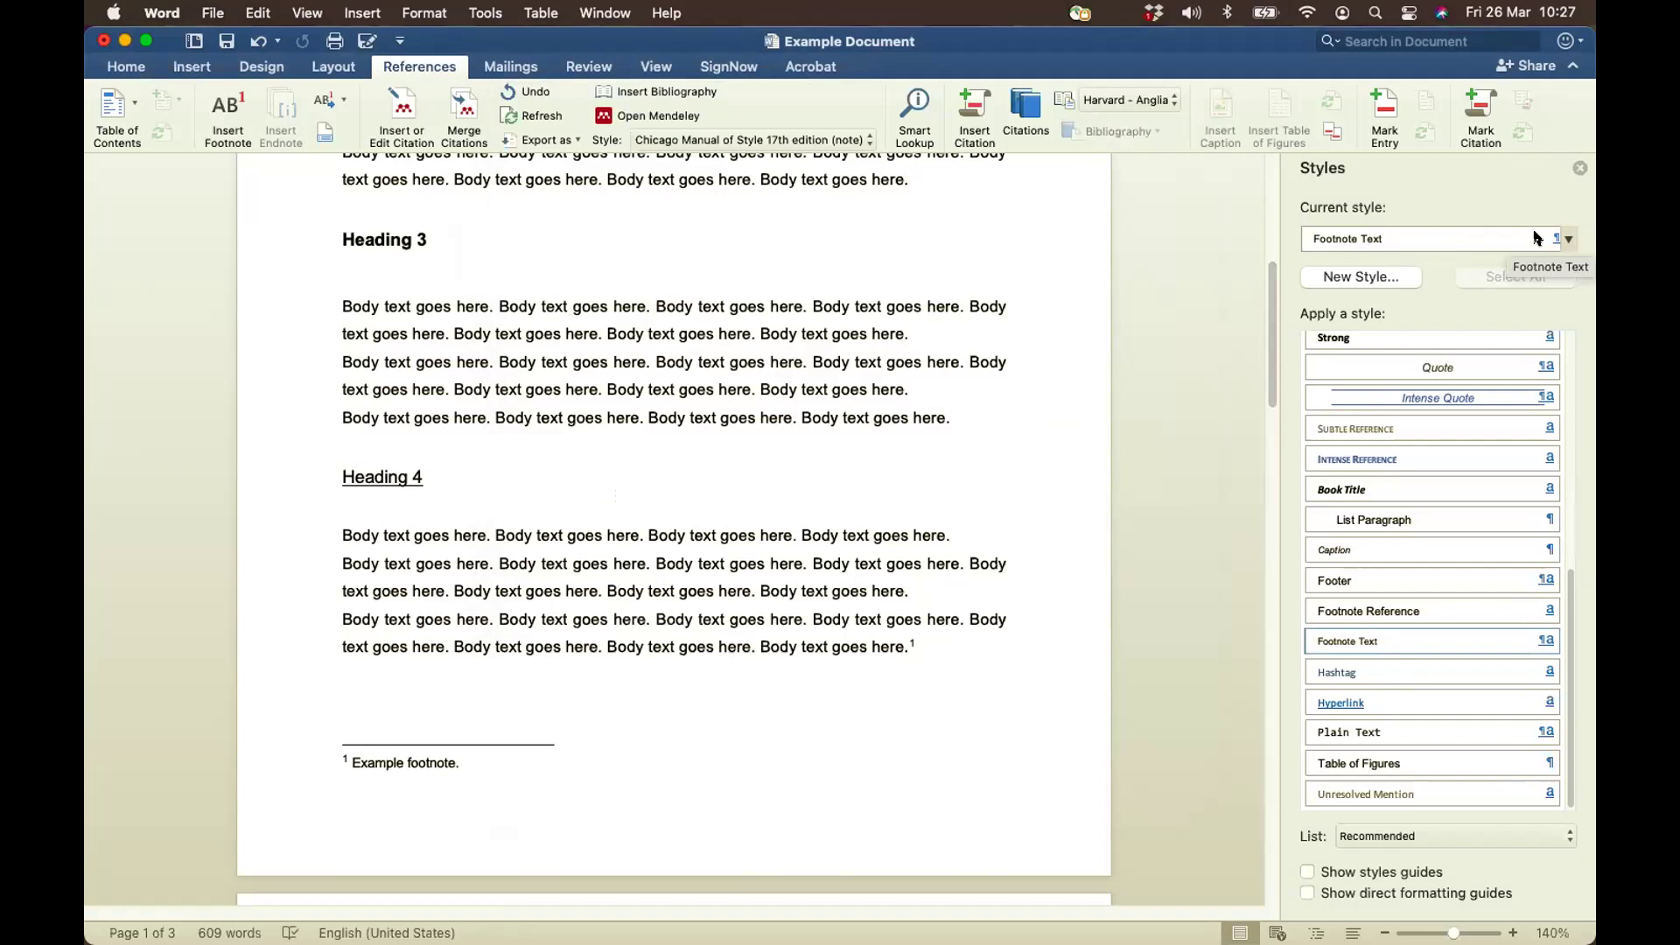
Add a new paragraph above Table 1's caption that begins with "According to"
scroll(867, 514, "up", 6)
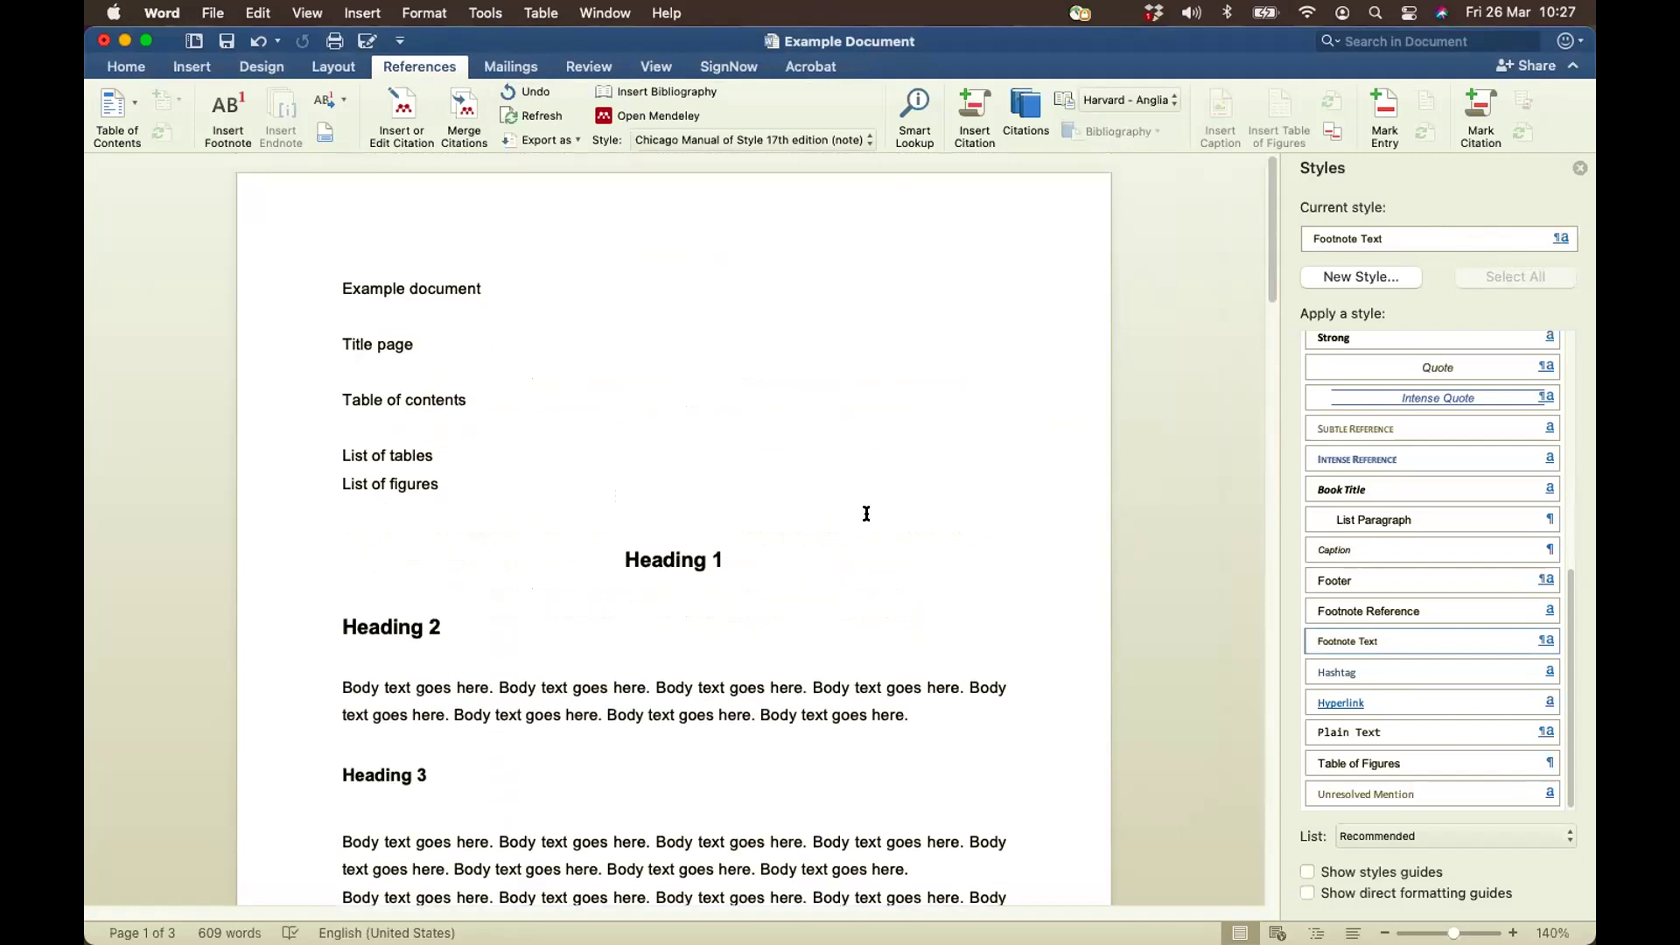
scroll(867, 513, "down", 15)
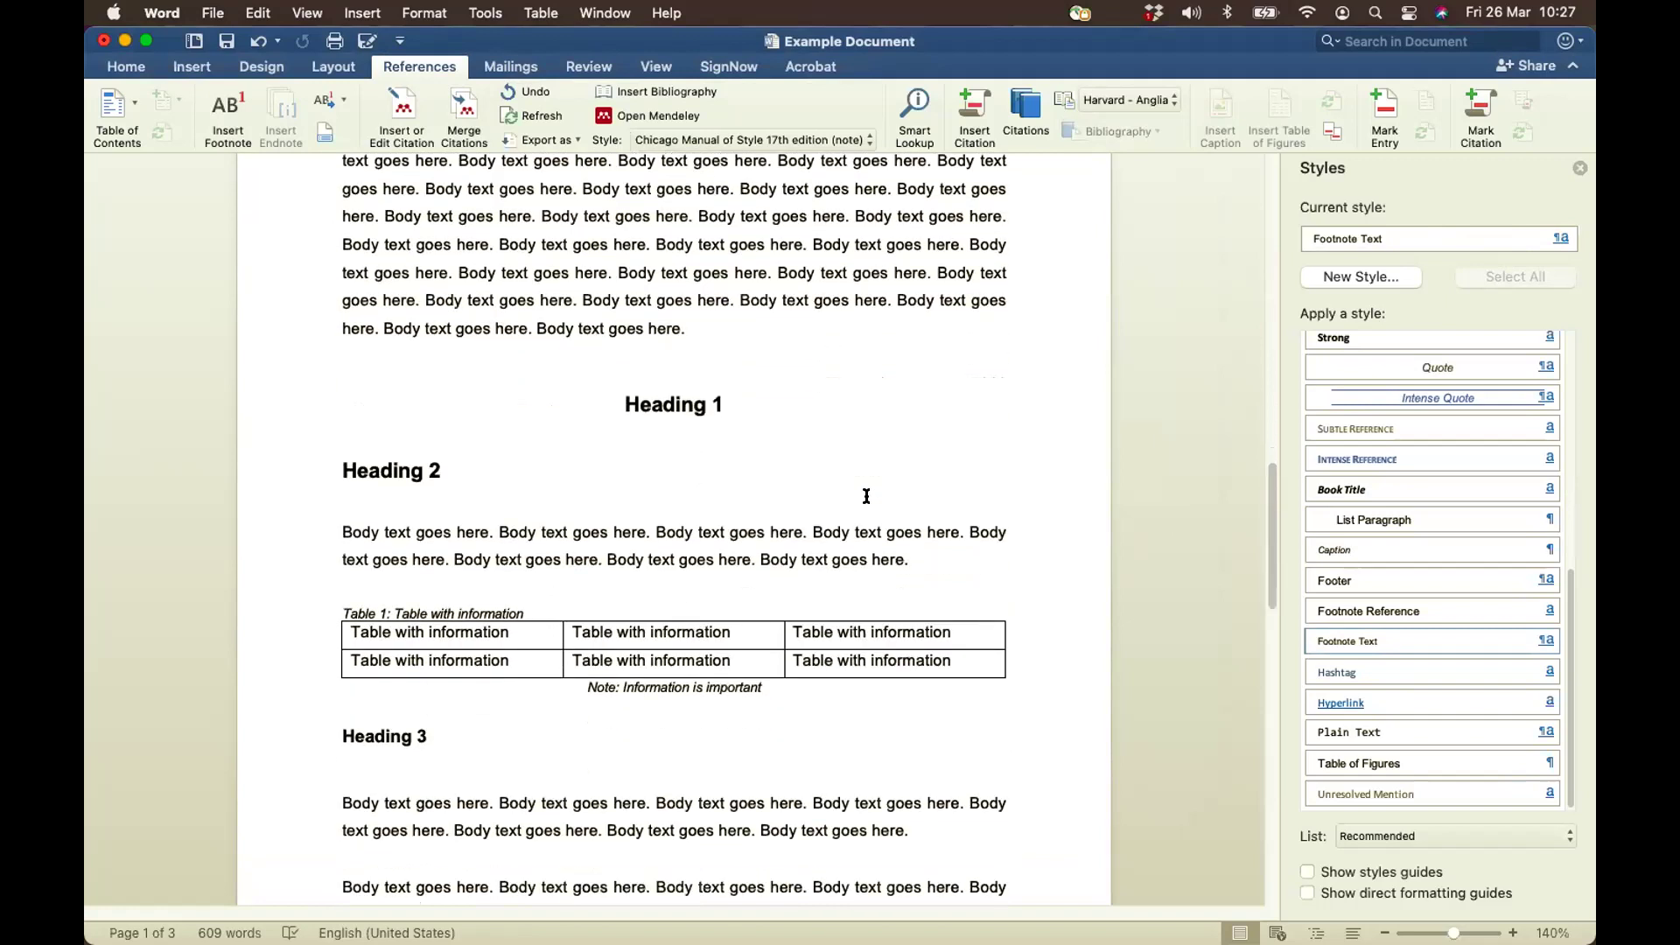
scroll(866, 497, "down", 4)
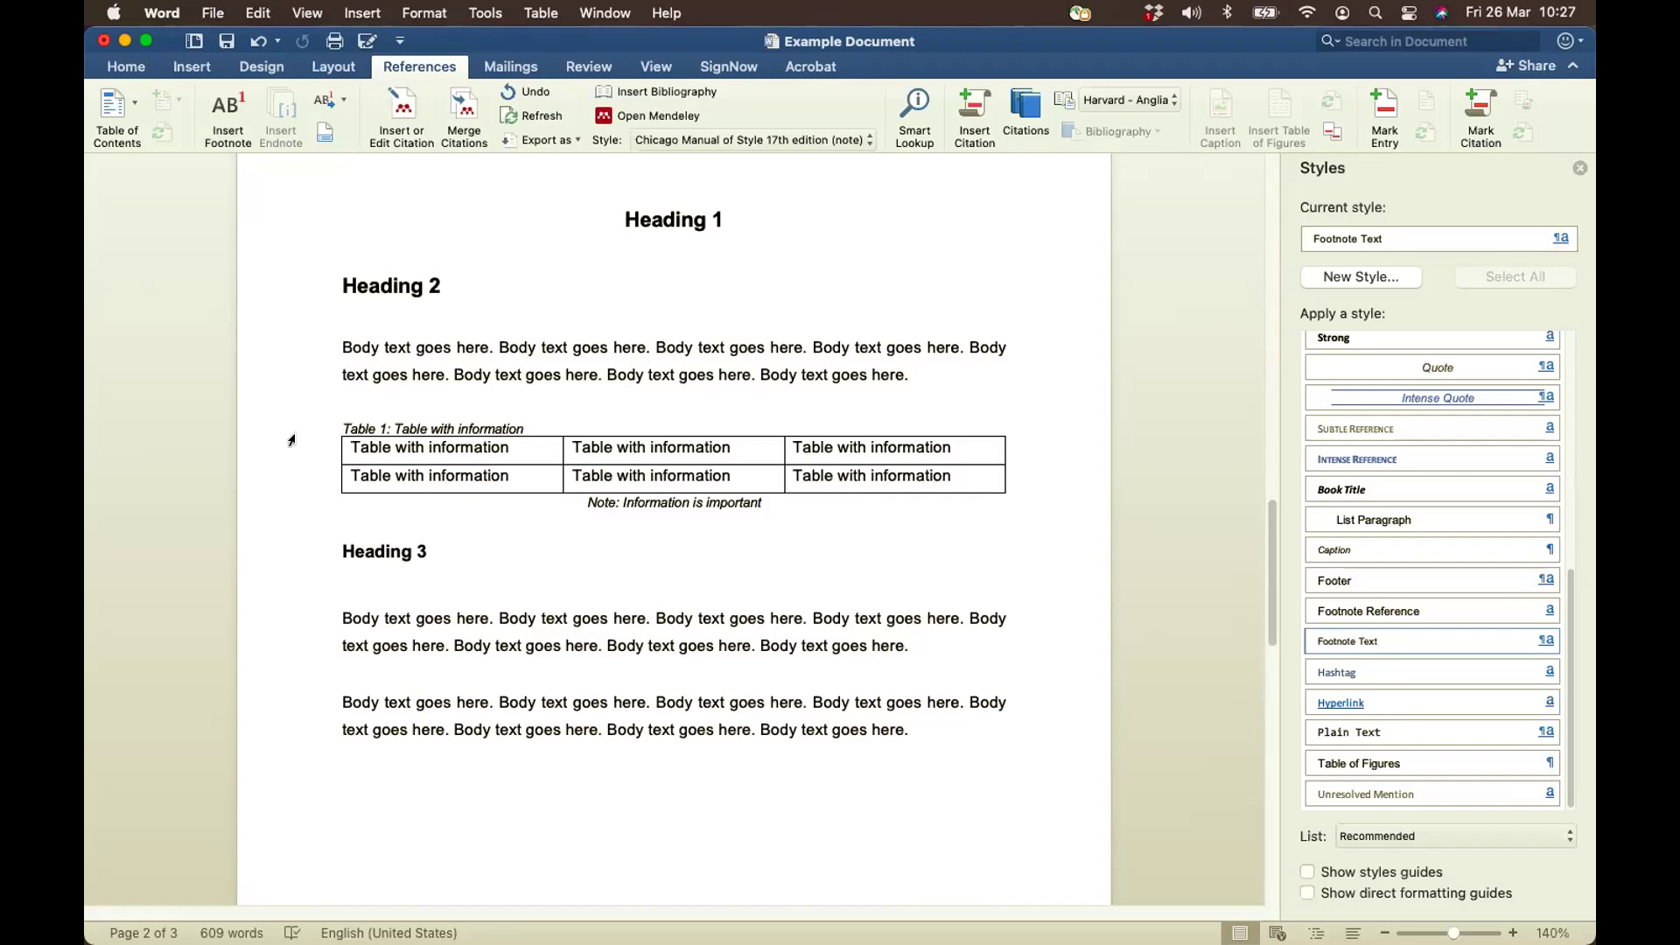
left_click(920, 373)
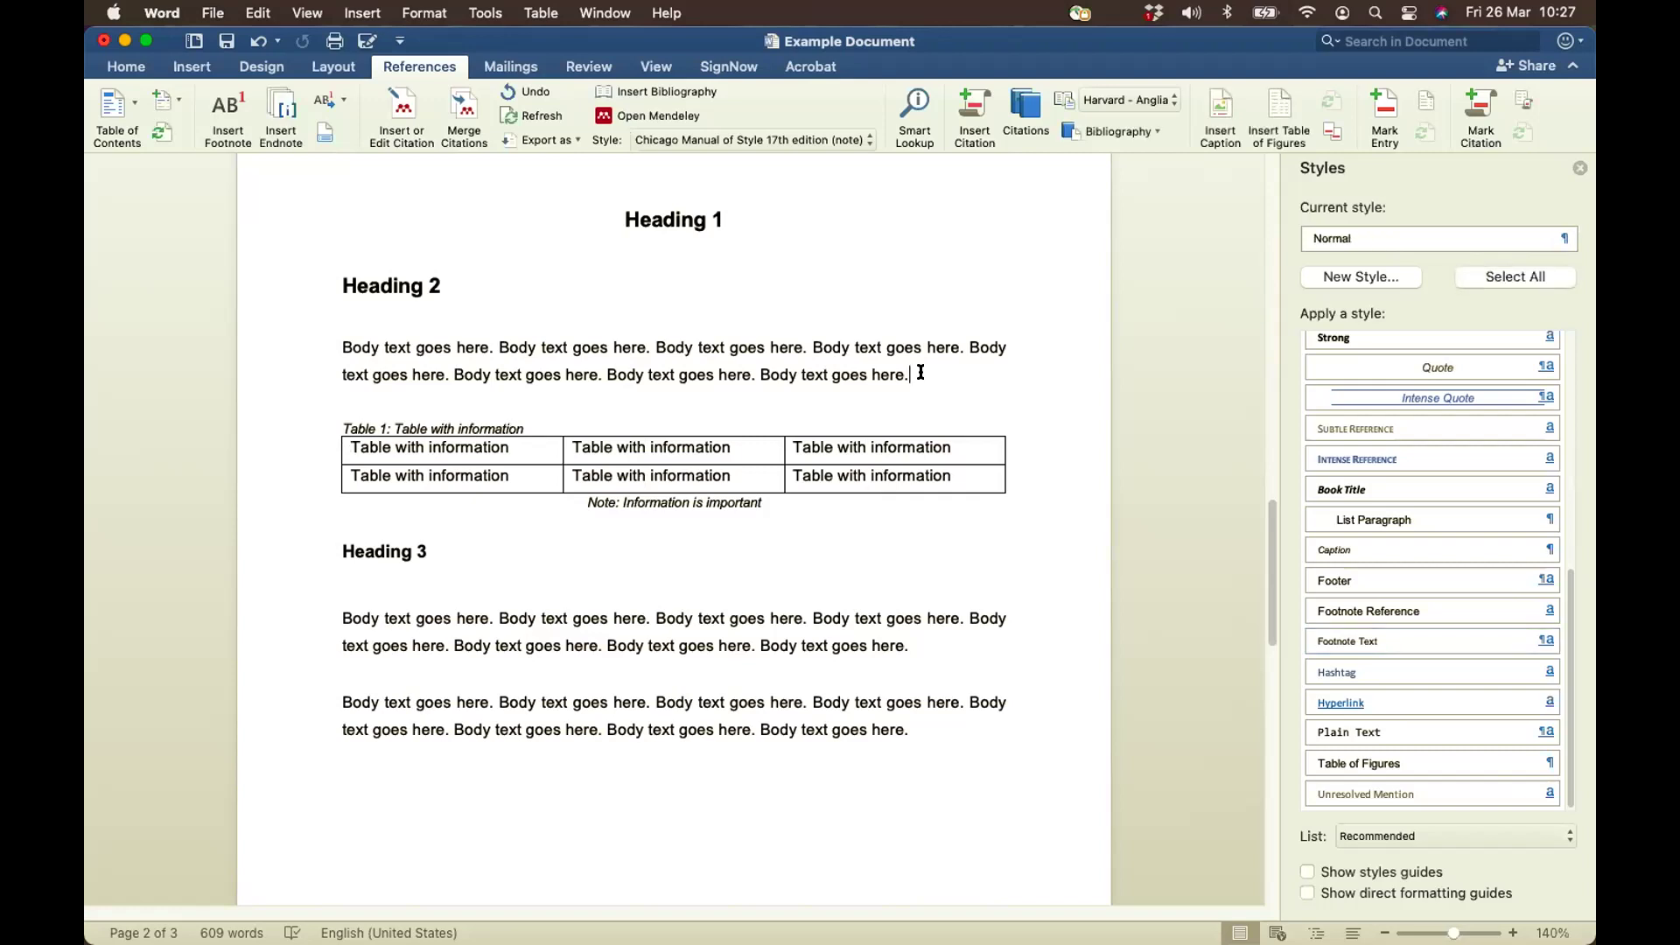
key("Return")
key("Return")
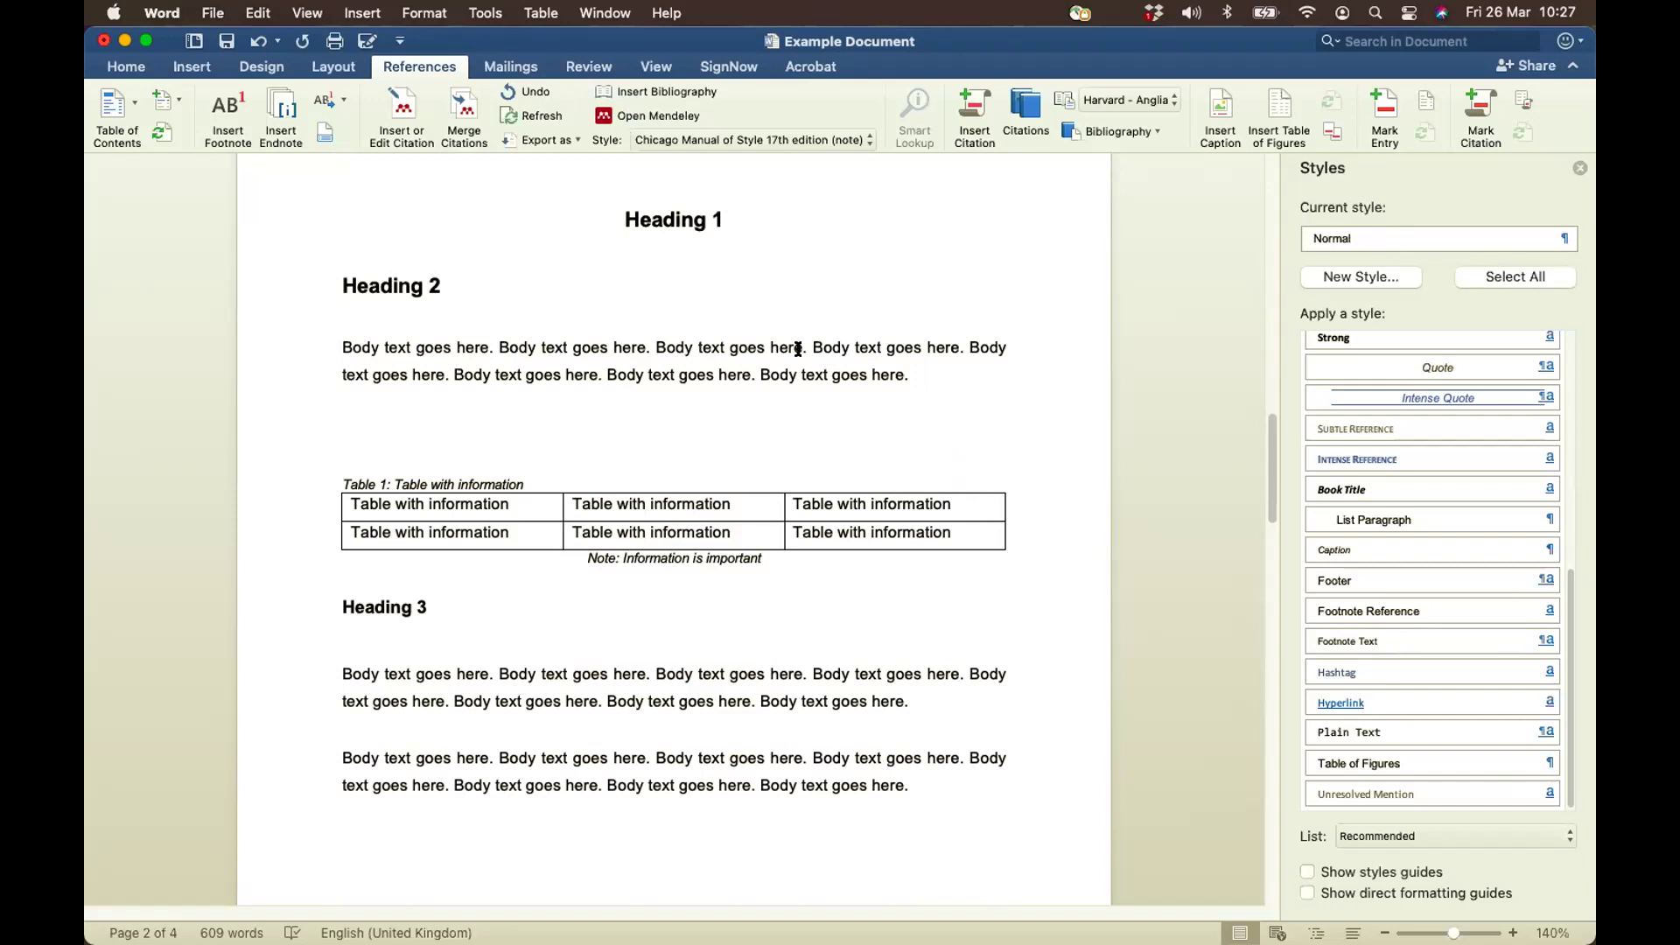
left_click(457, 445)
type("Accrding to")
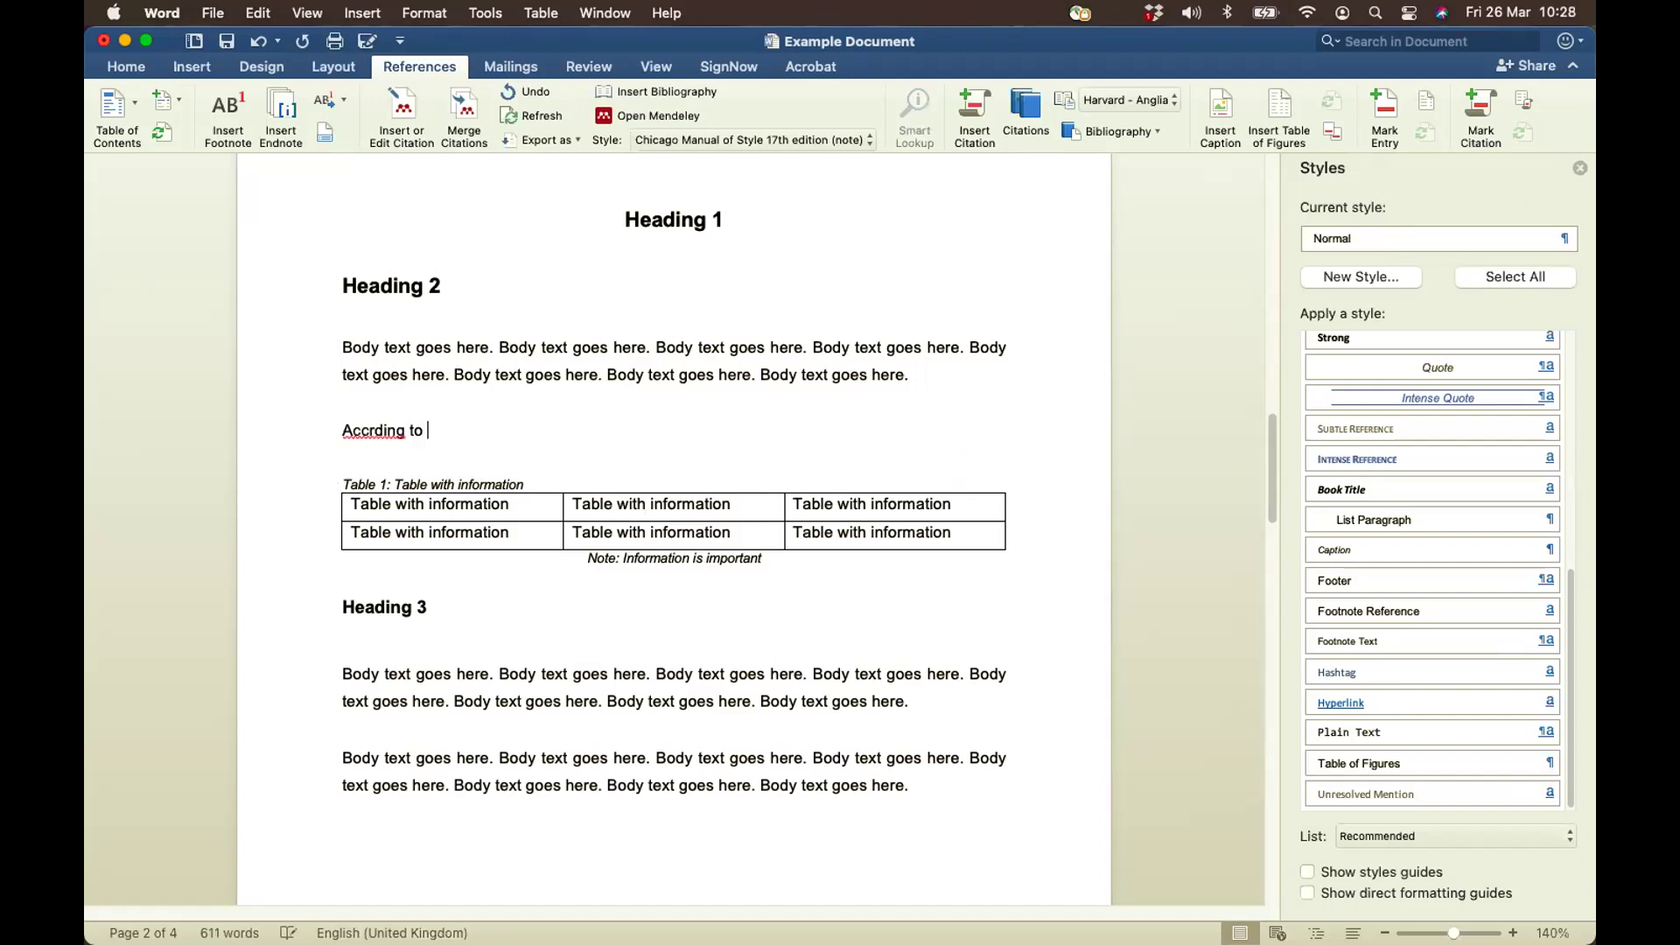
left_click(366, 432)
type("o")
left_click(483, 444)
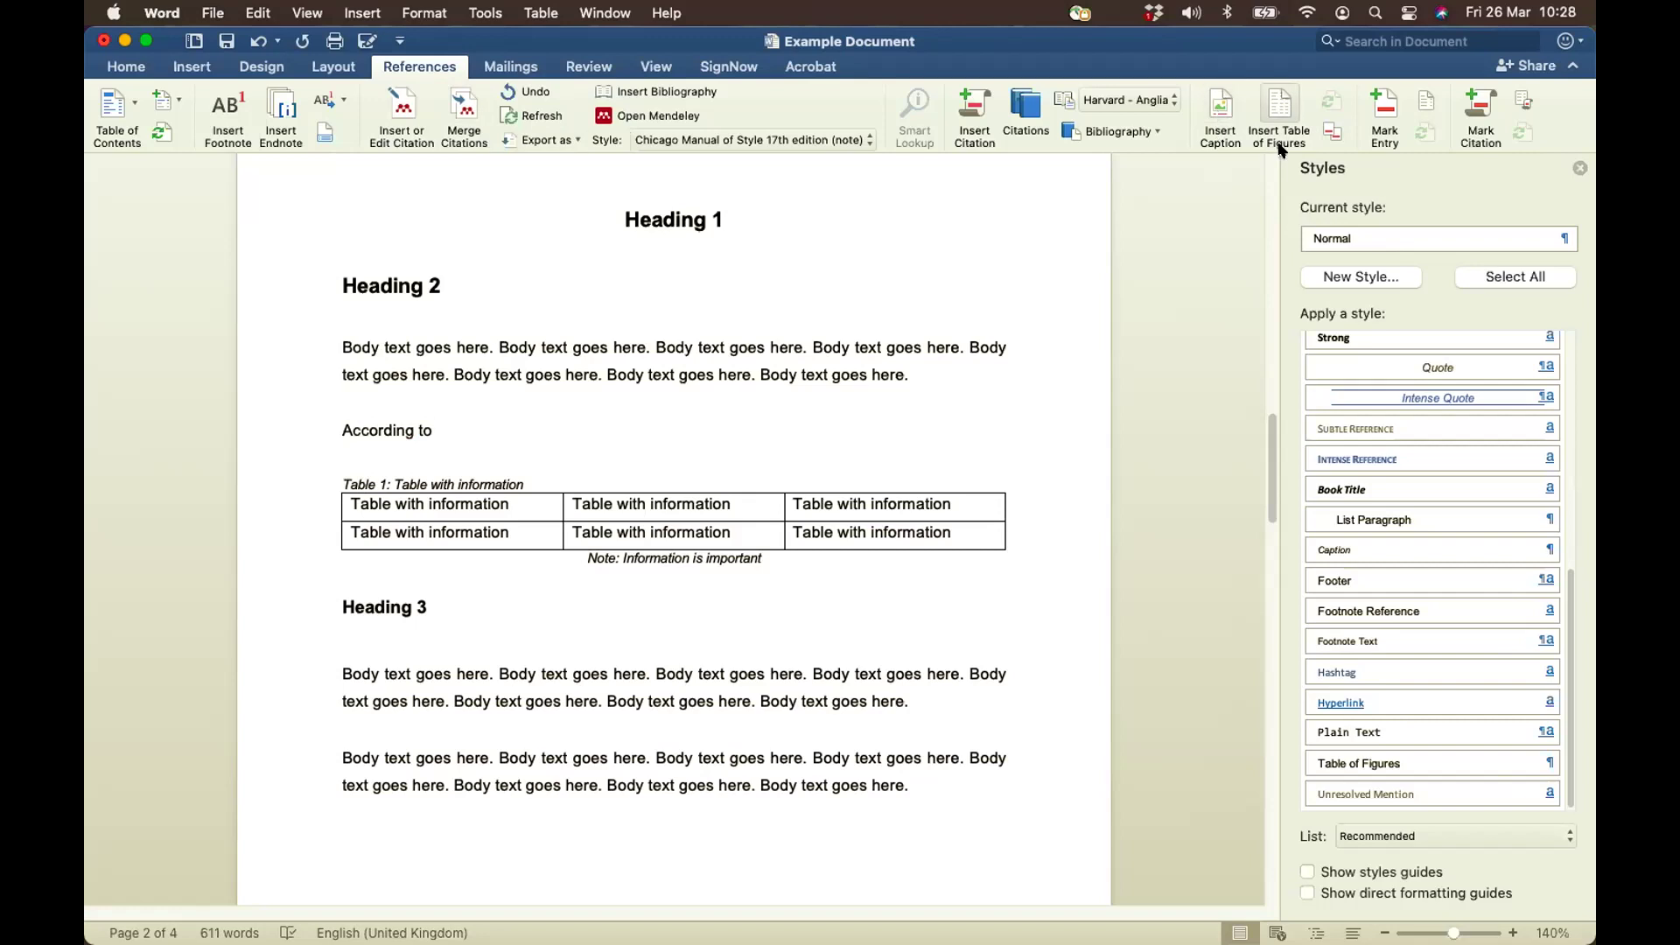
Try a hyperlinked cross-reference to Table 1's entire caption after "According to", and delete the inserted reference
left_click(1333, 137)
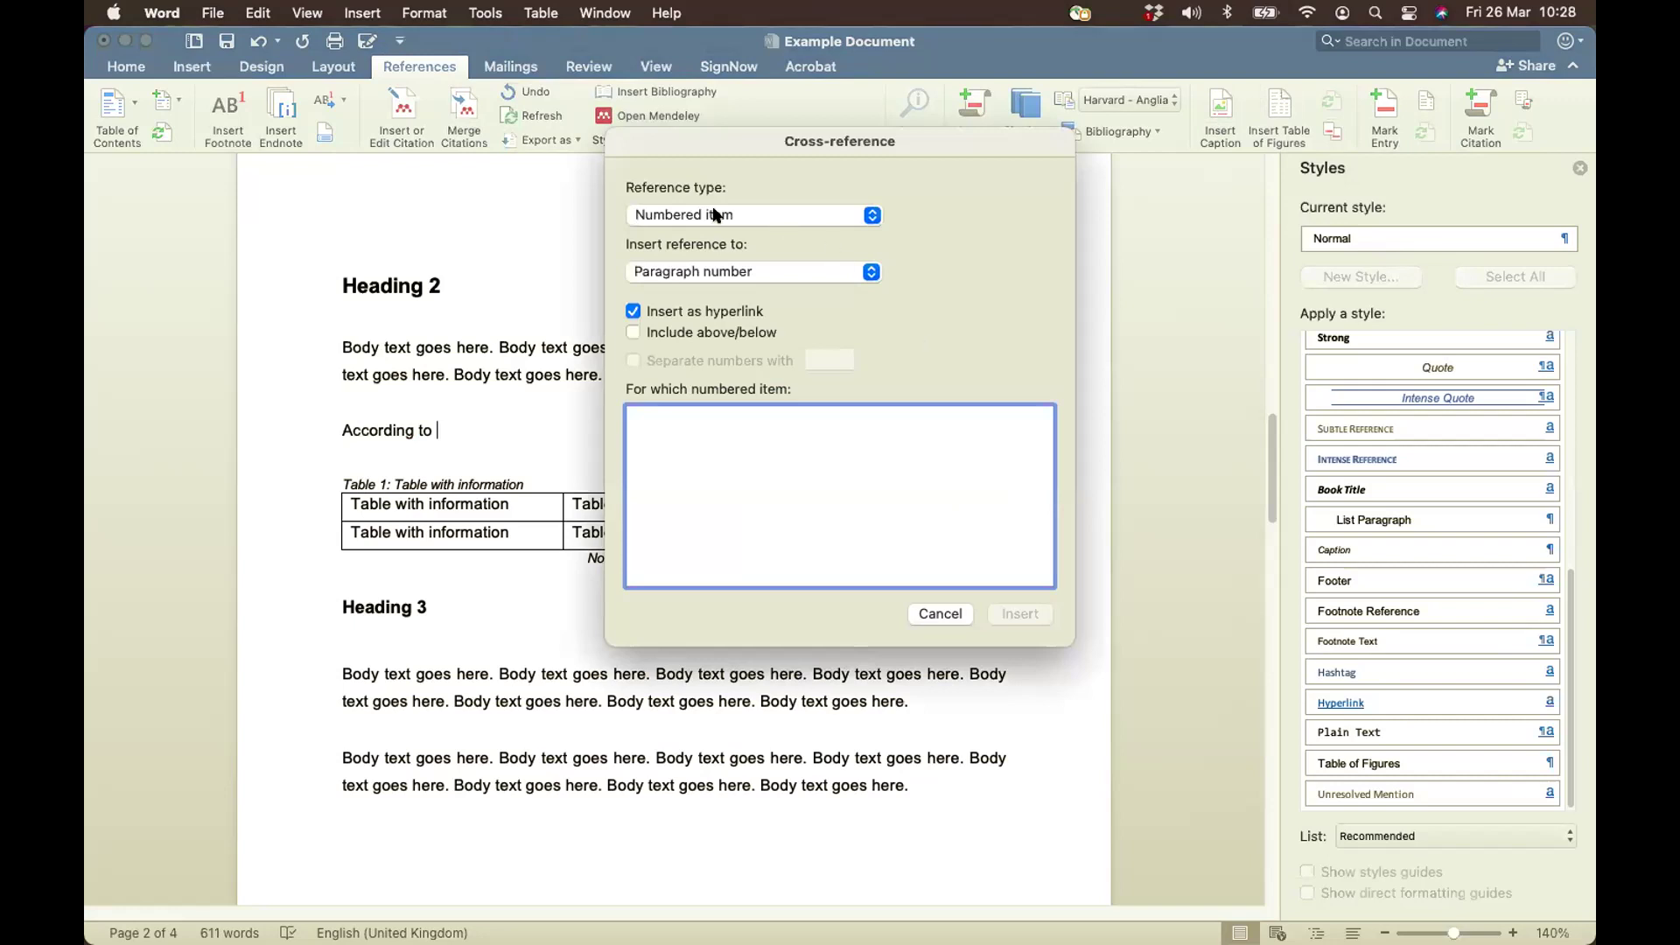
left_click(871, 216)
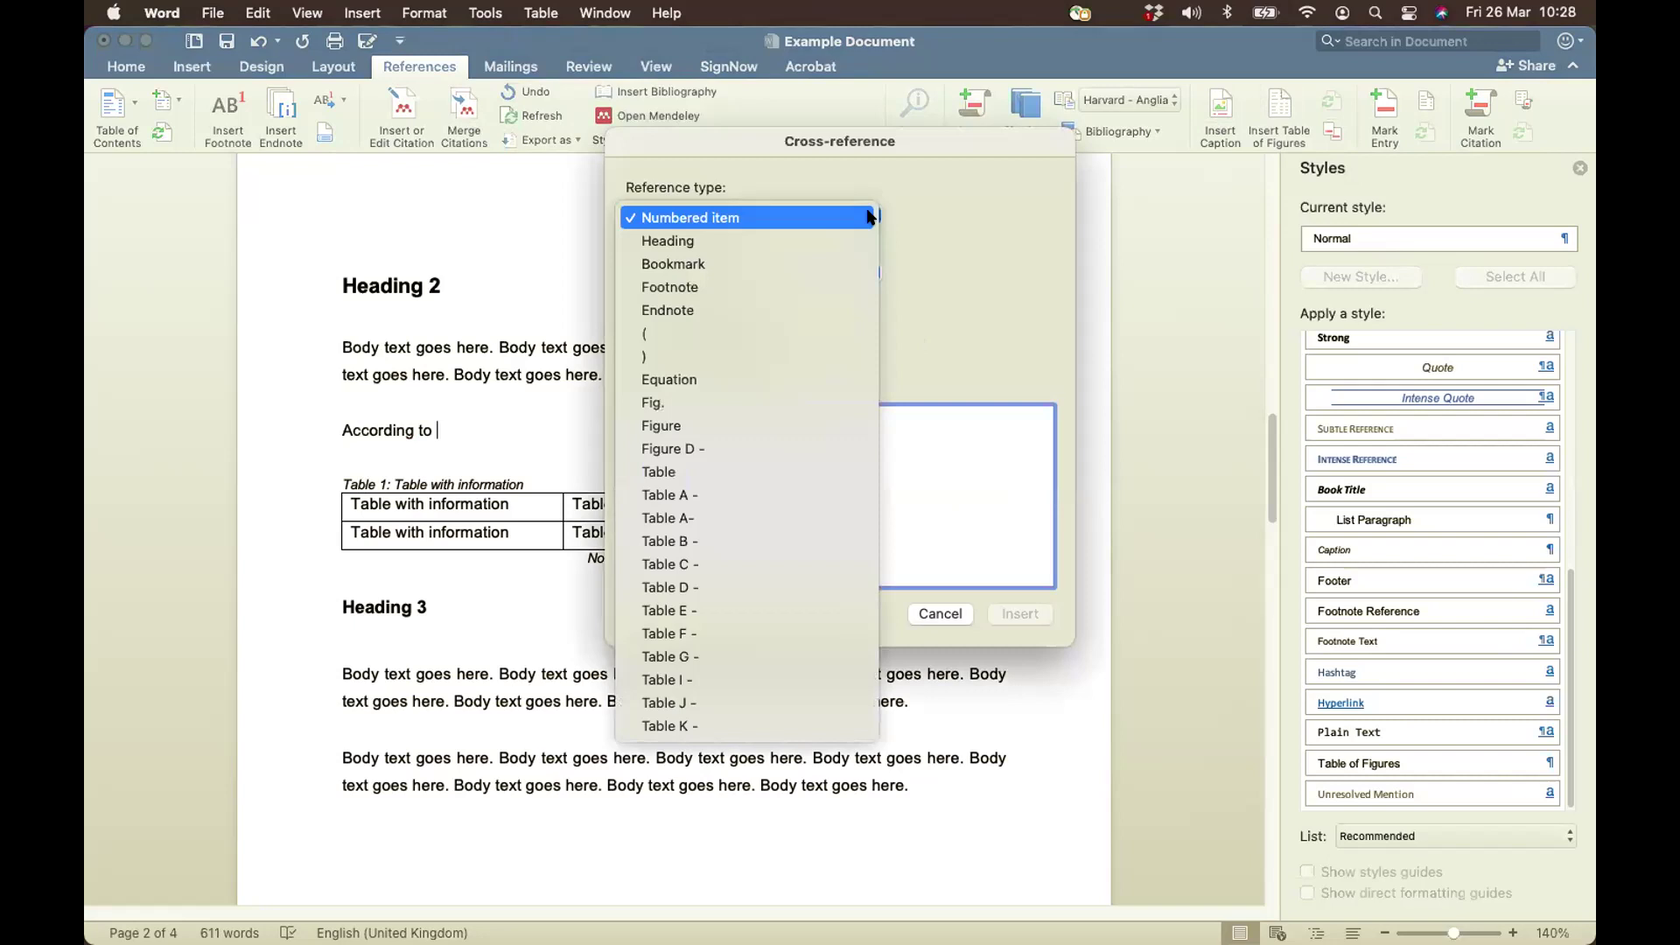
left_click(680, 468)
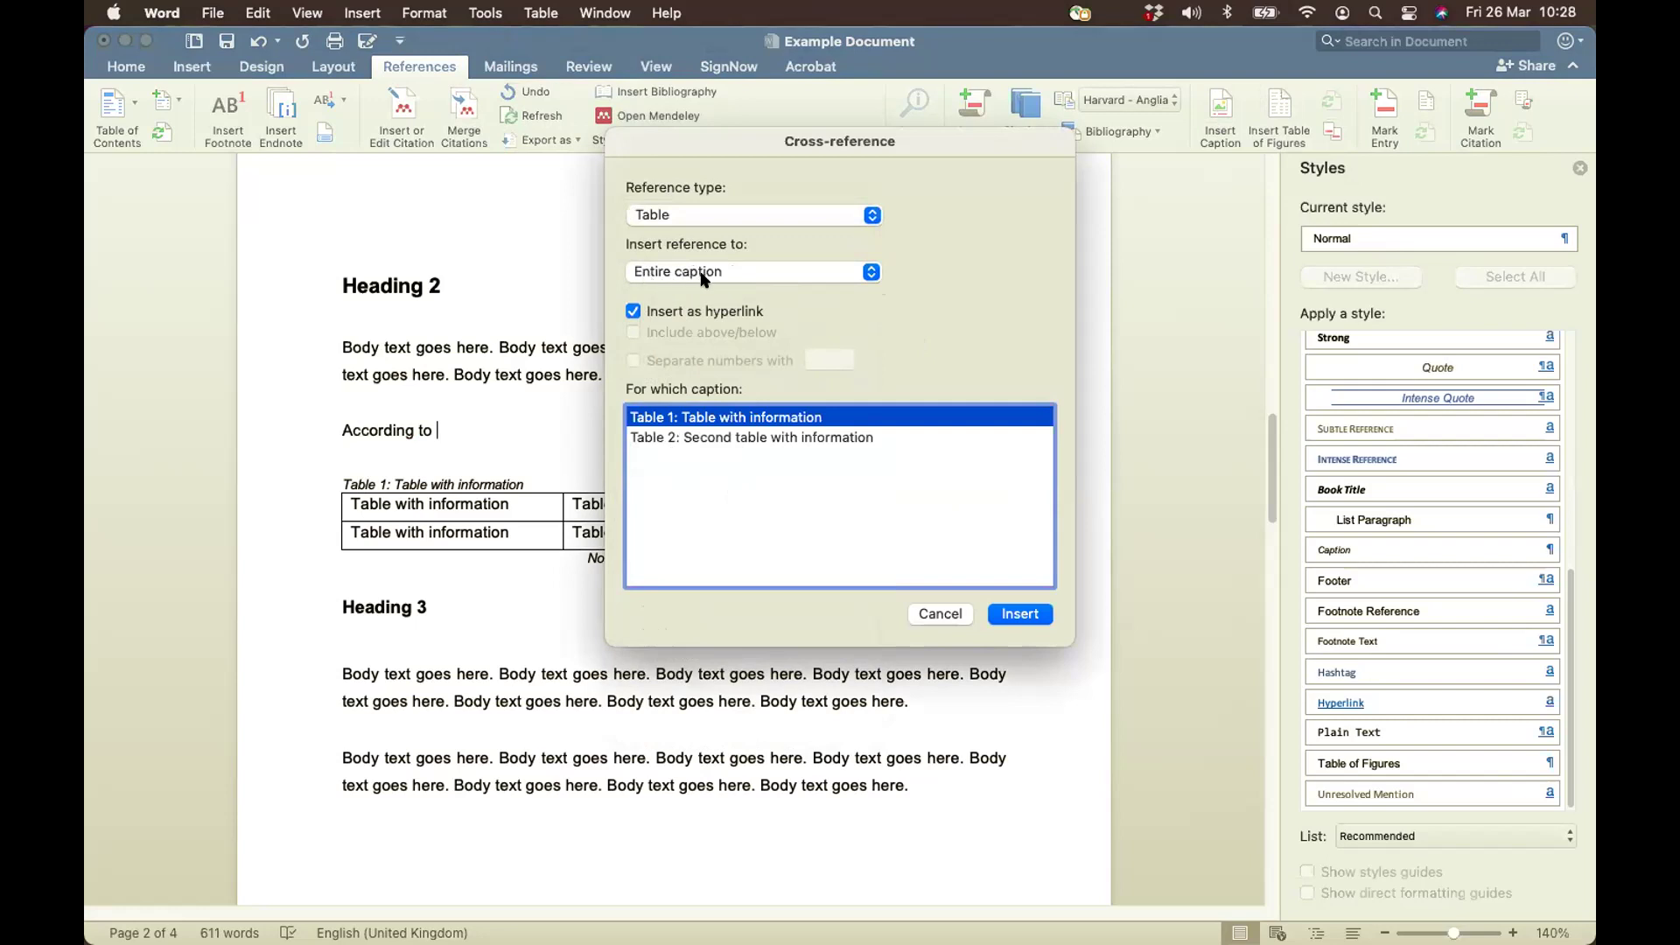
left_click(1032, 615)
left_click(940, 613)
scroll(862, 424, "up", 5)
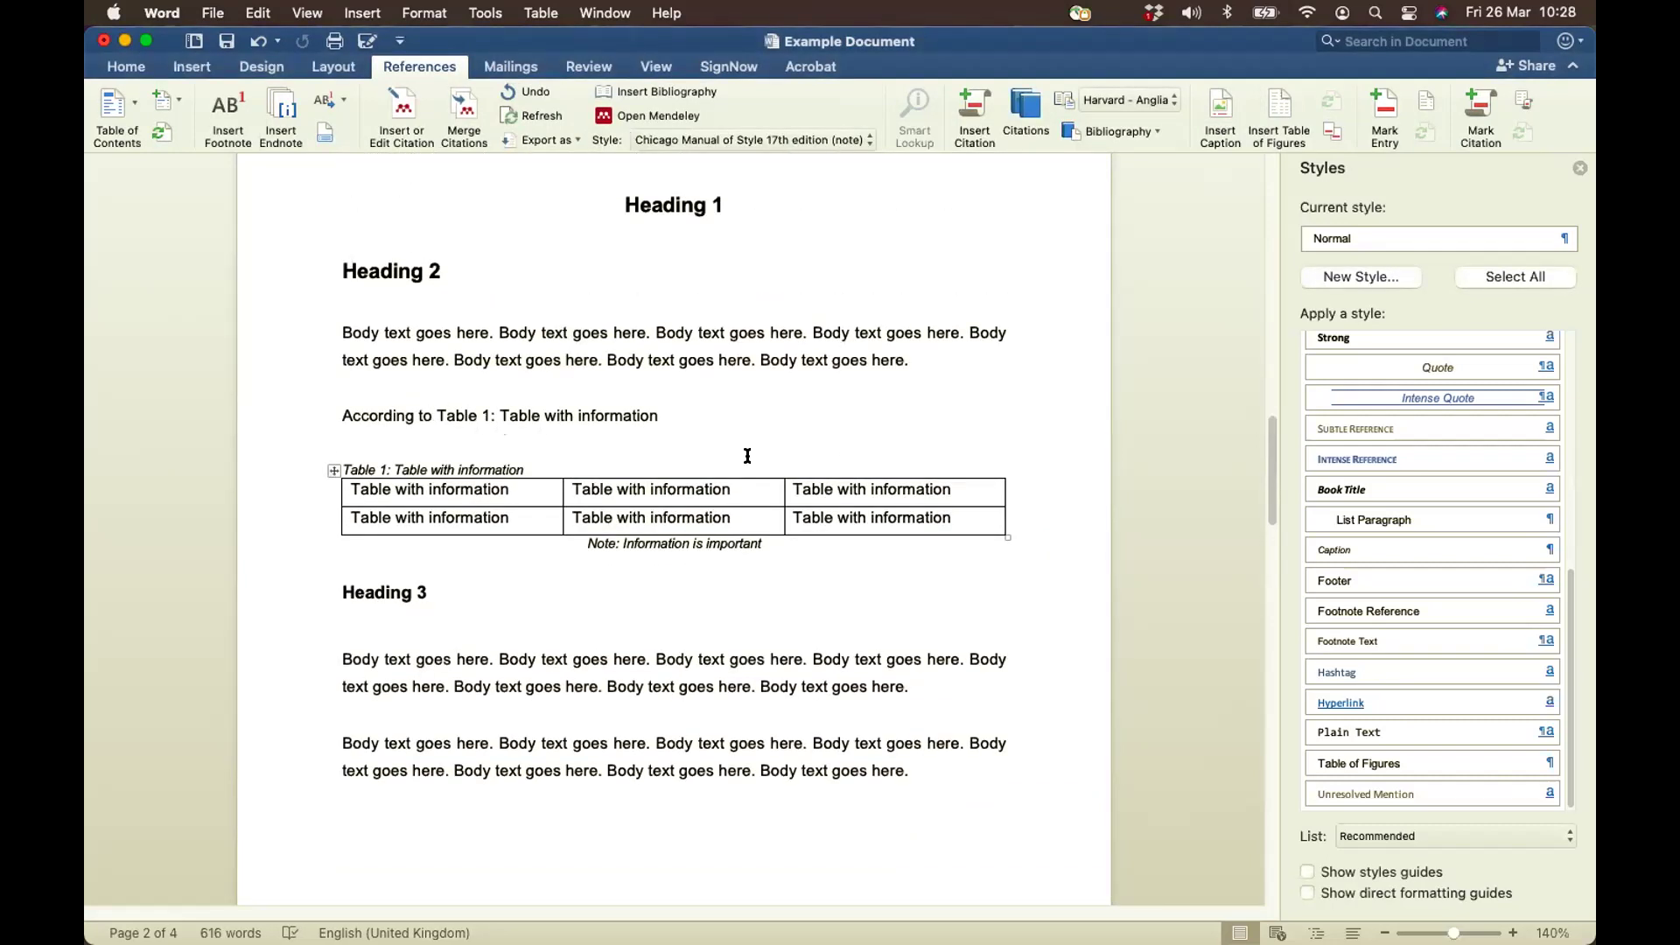
key("BackSpace")
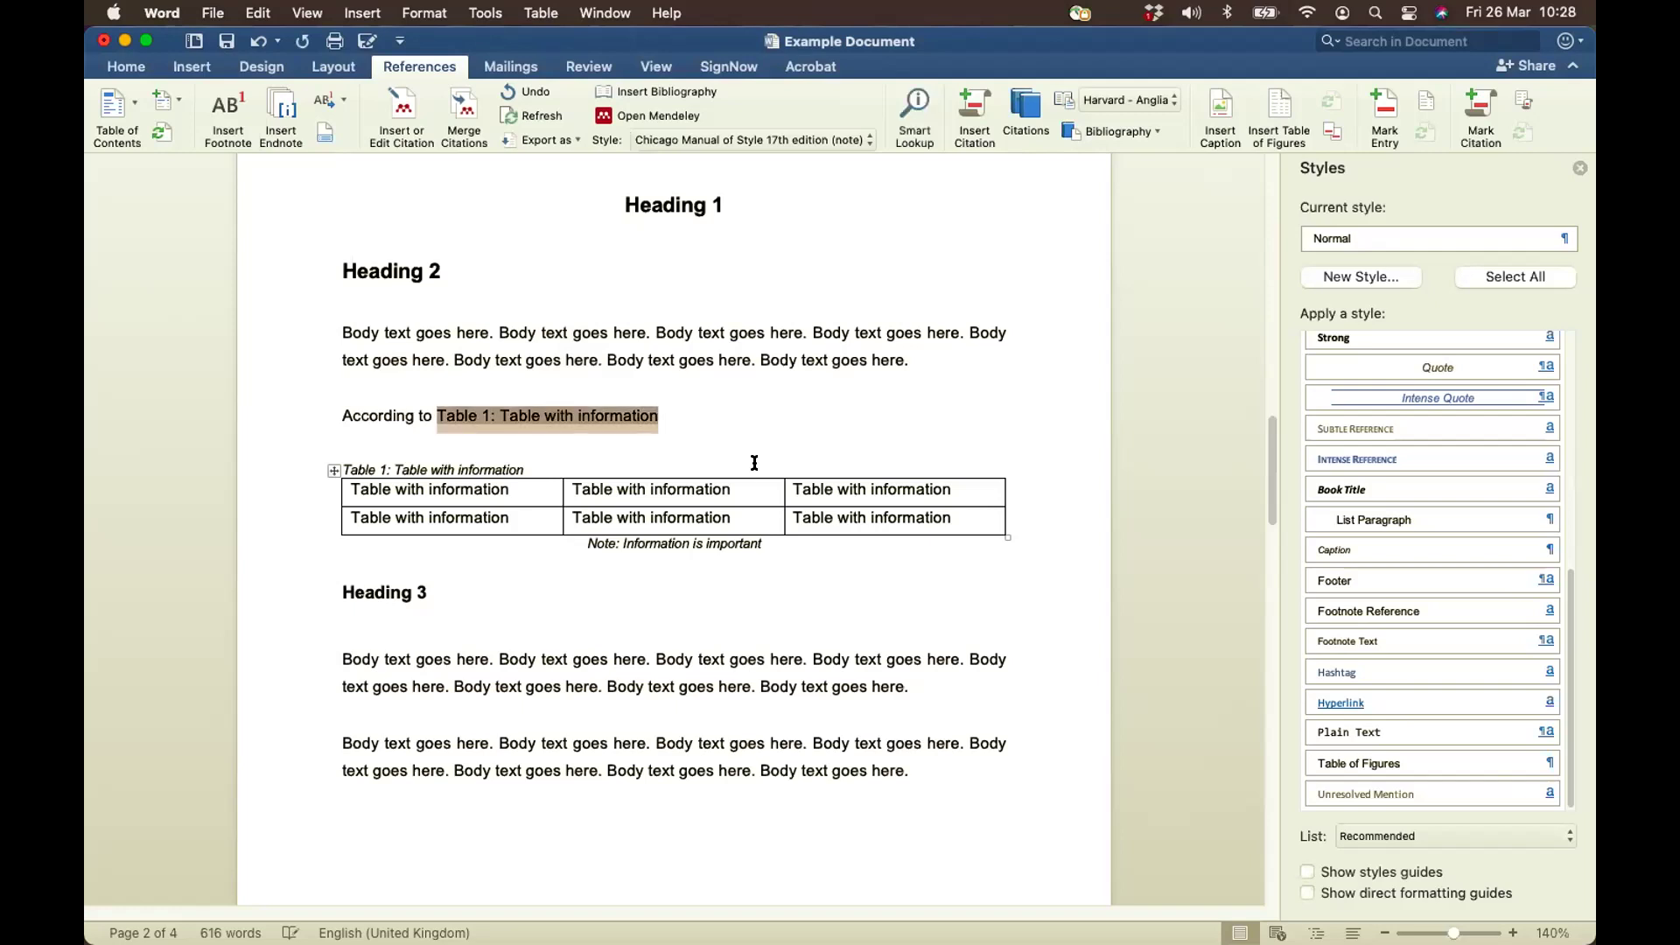
key("BackSpace")
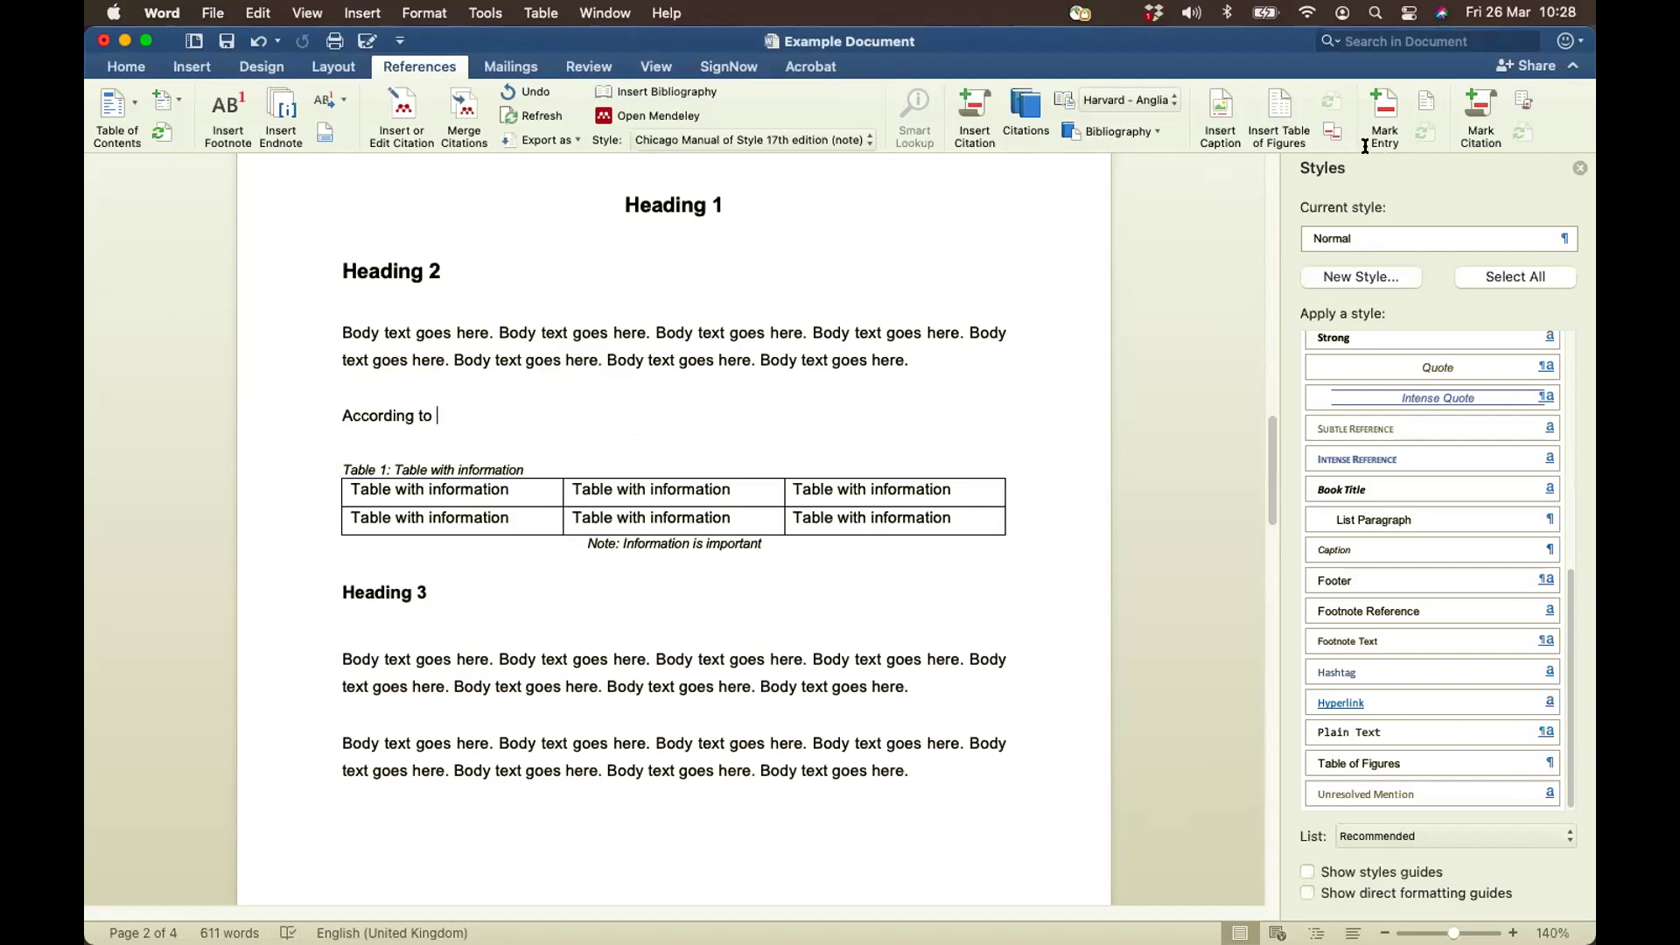
Insert a hyperlinked cross-reference to Table 1 after "According to", using only the label and number
left_click(1335, 131)
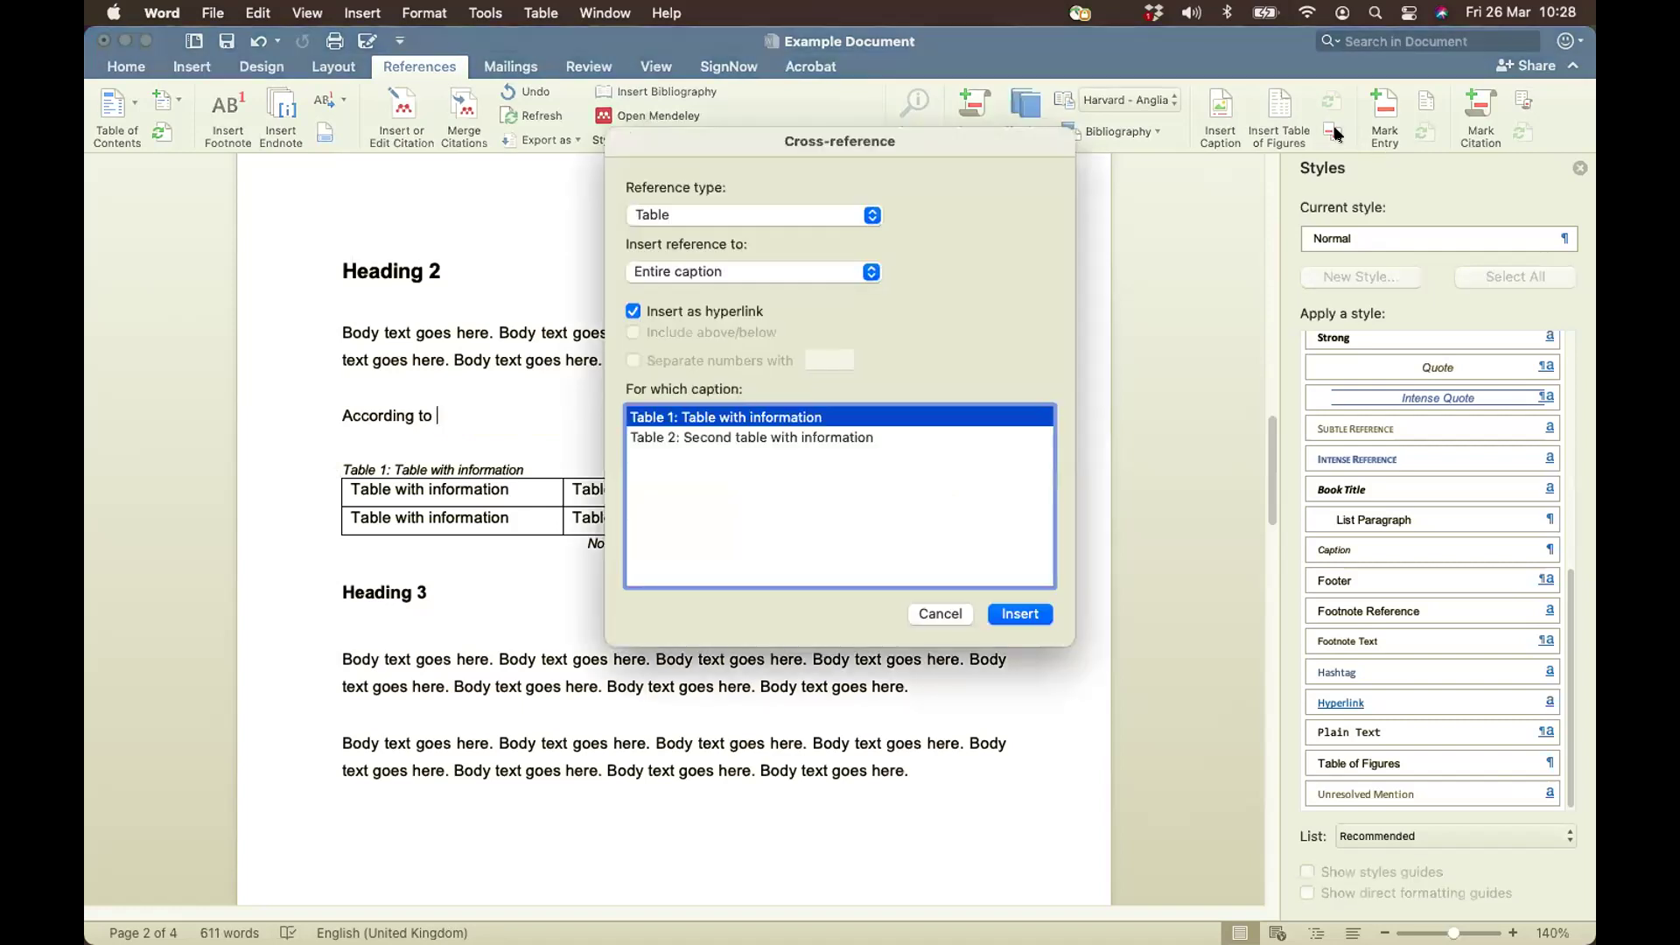
left_click(871, 273)
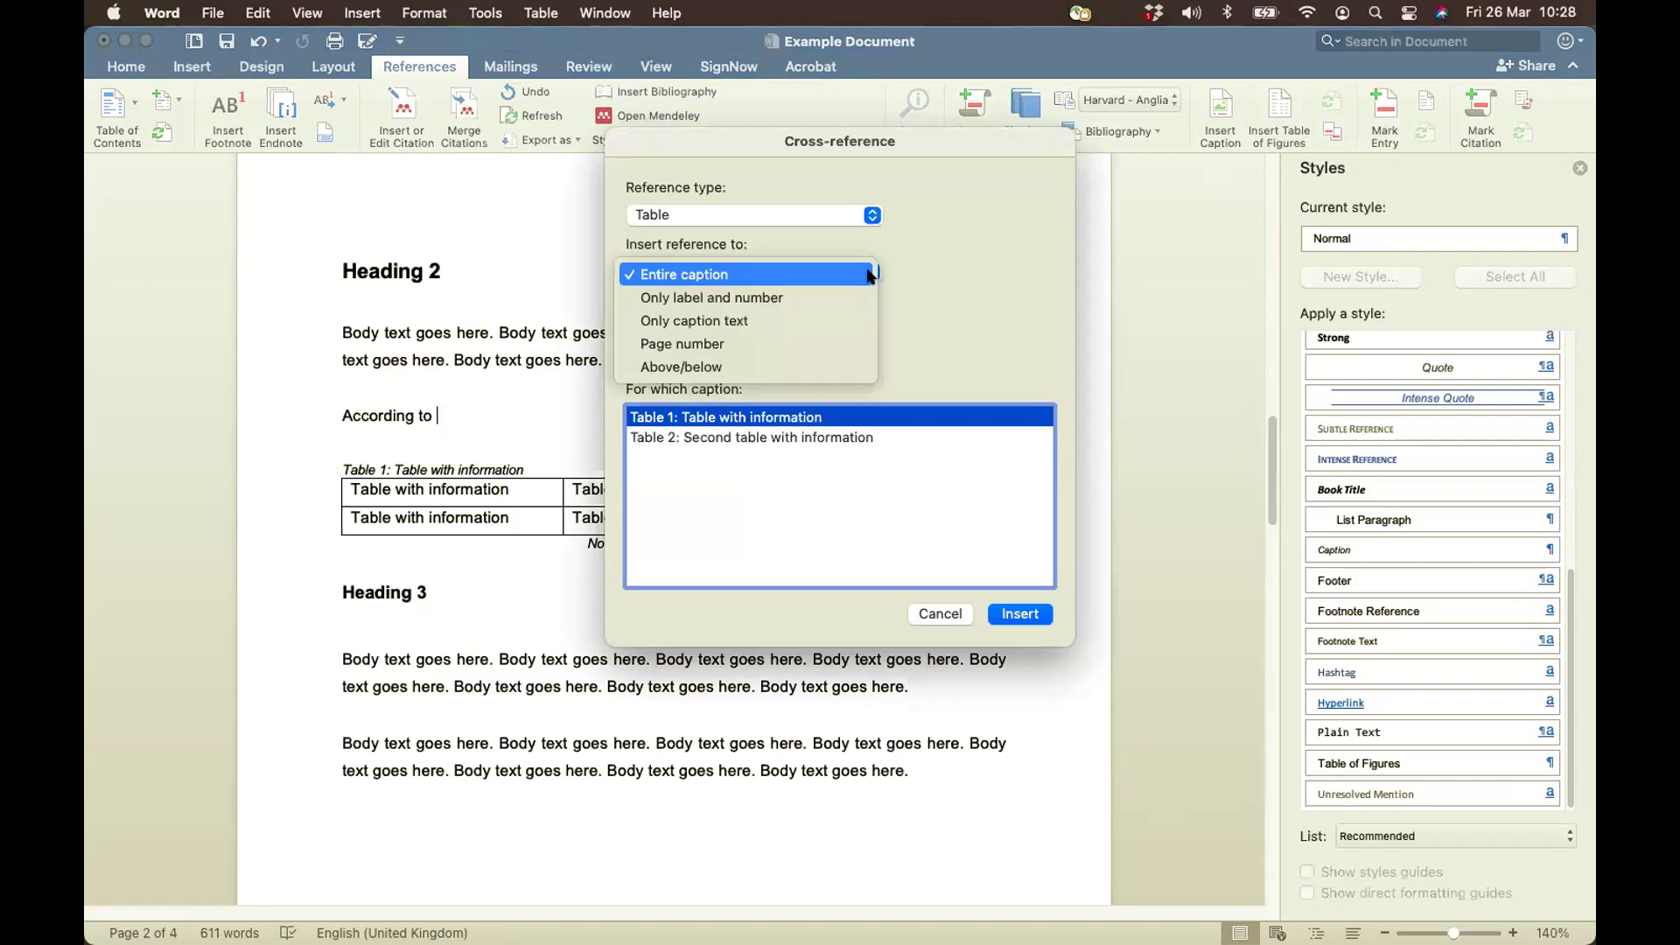
left_click(818, 290)
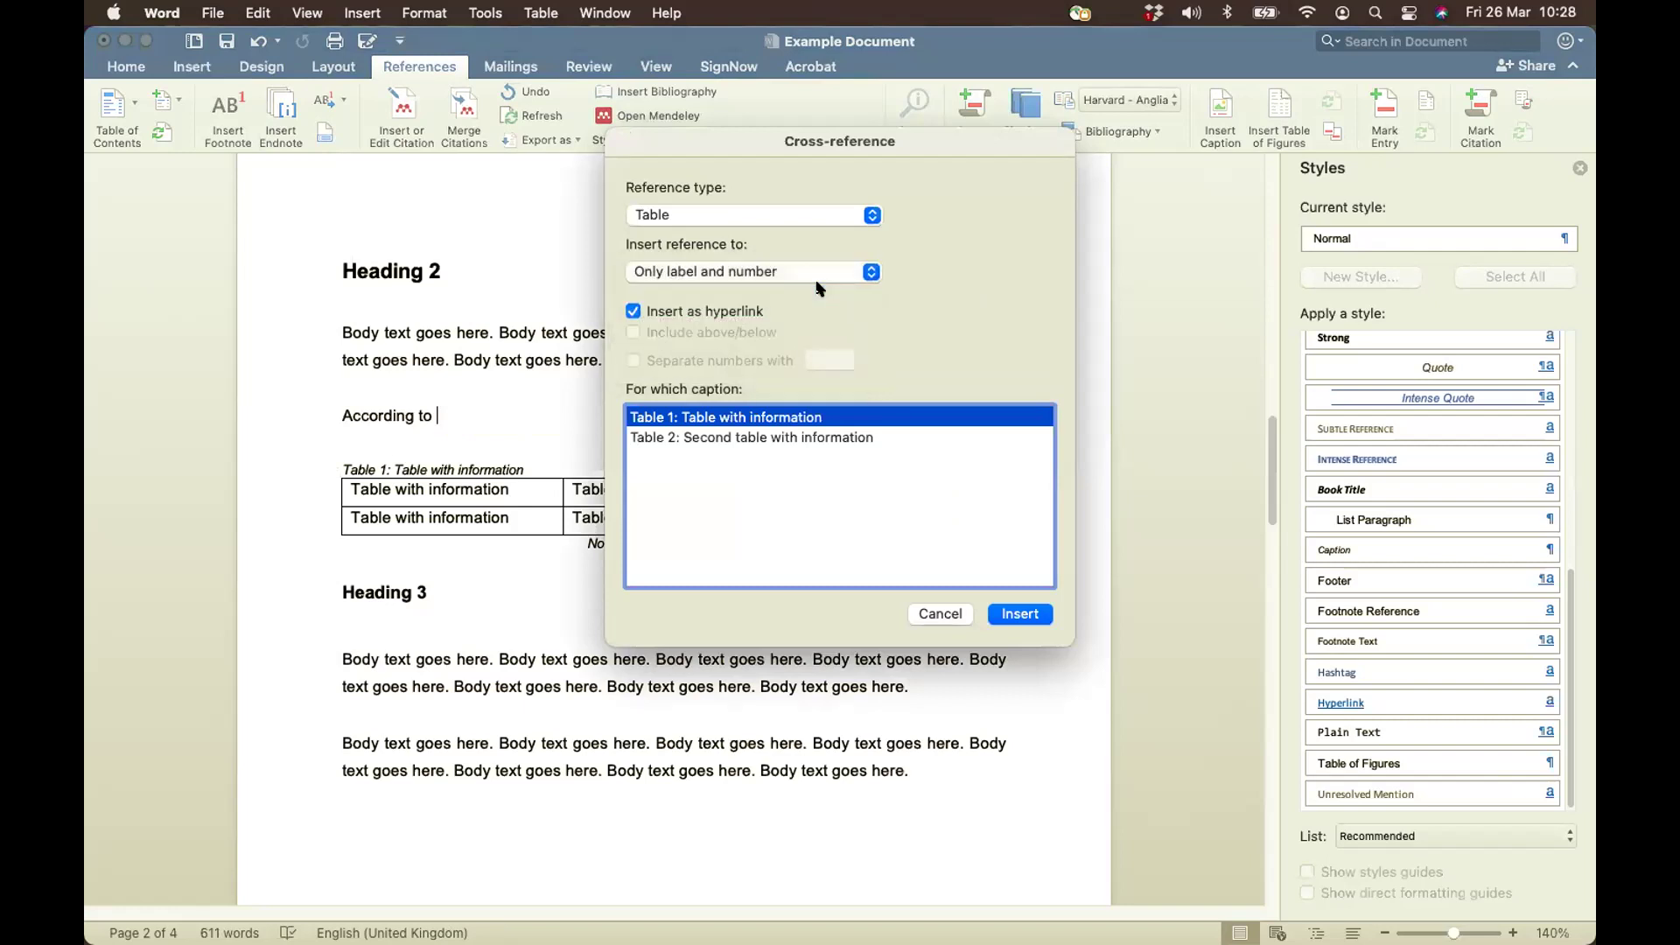
left_click(1021, 614)
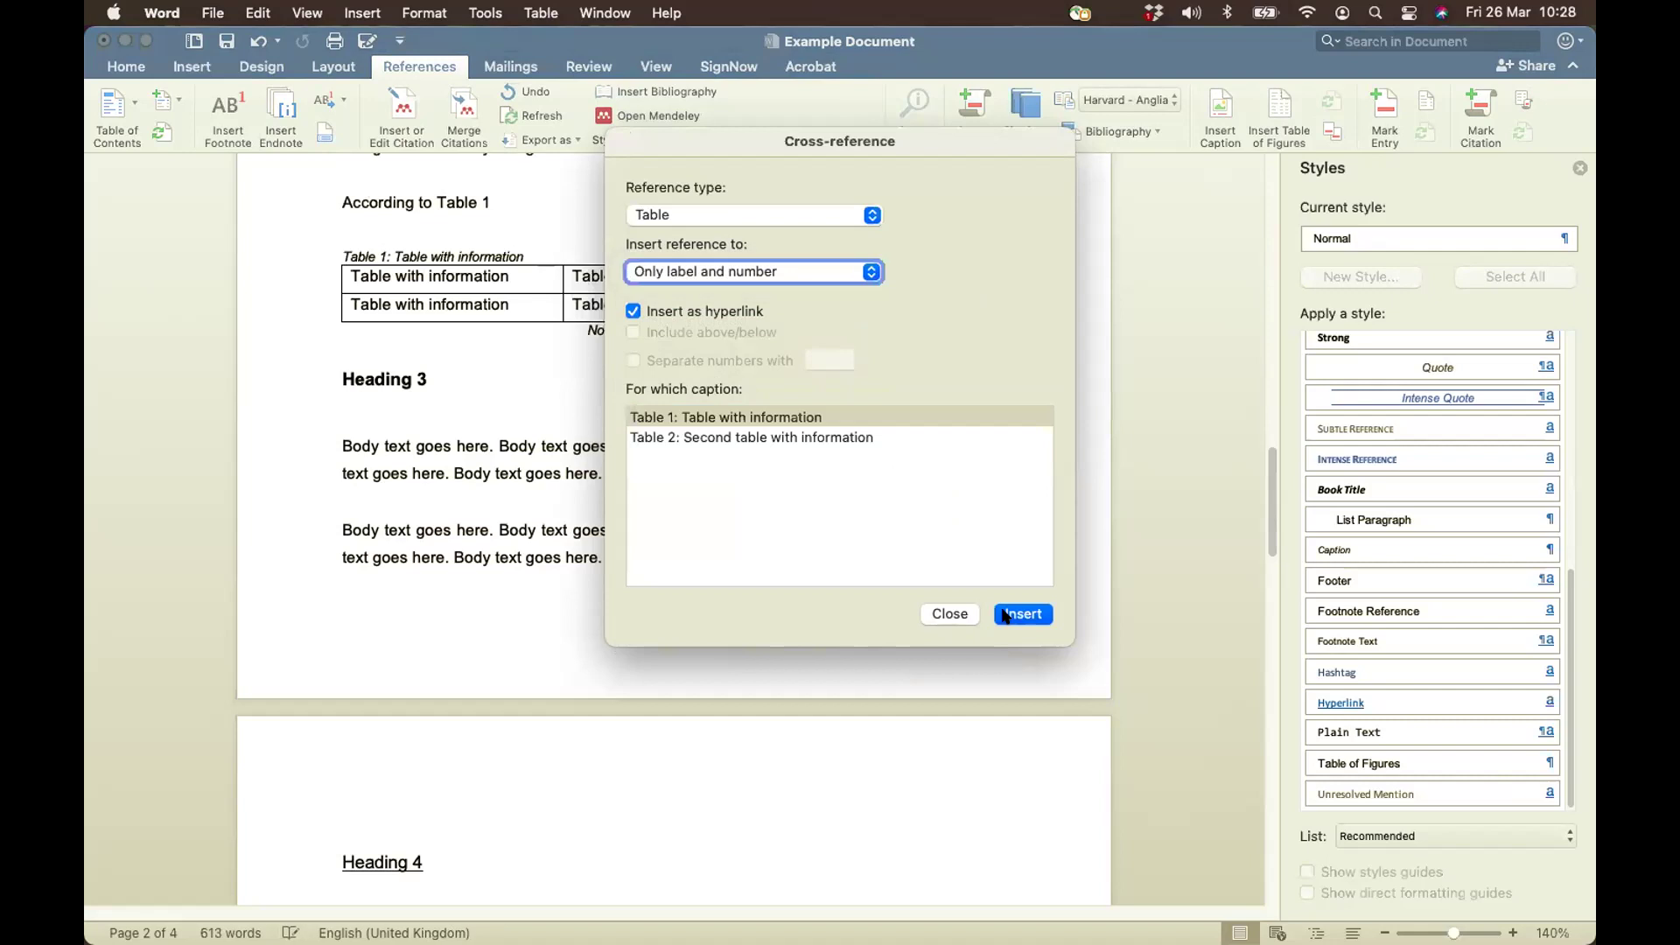
left_click(951, 614)
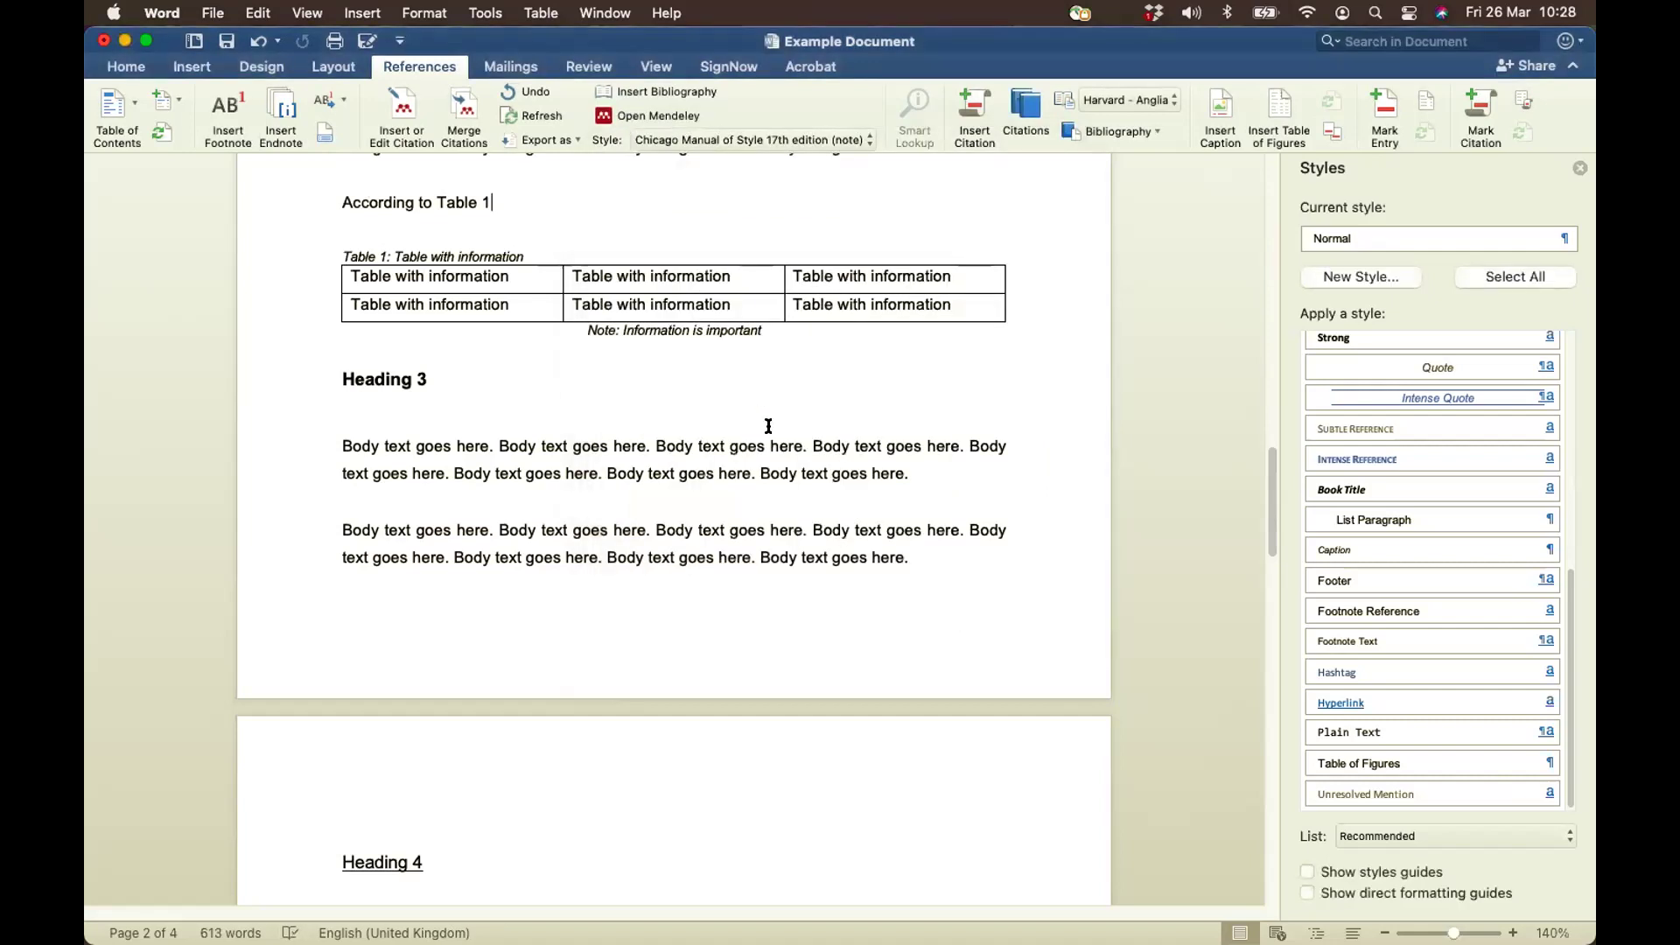
Complete the sentence after the cross-reference with "this information is important." and follow the Table 1 link to its caption
scroll(768, 426, "up", 5)
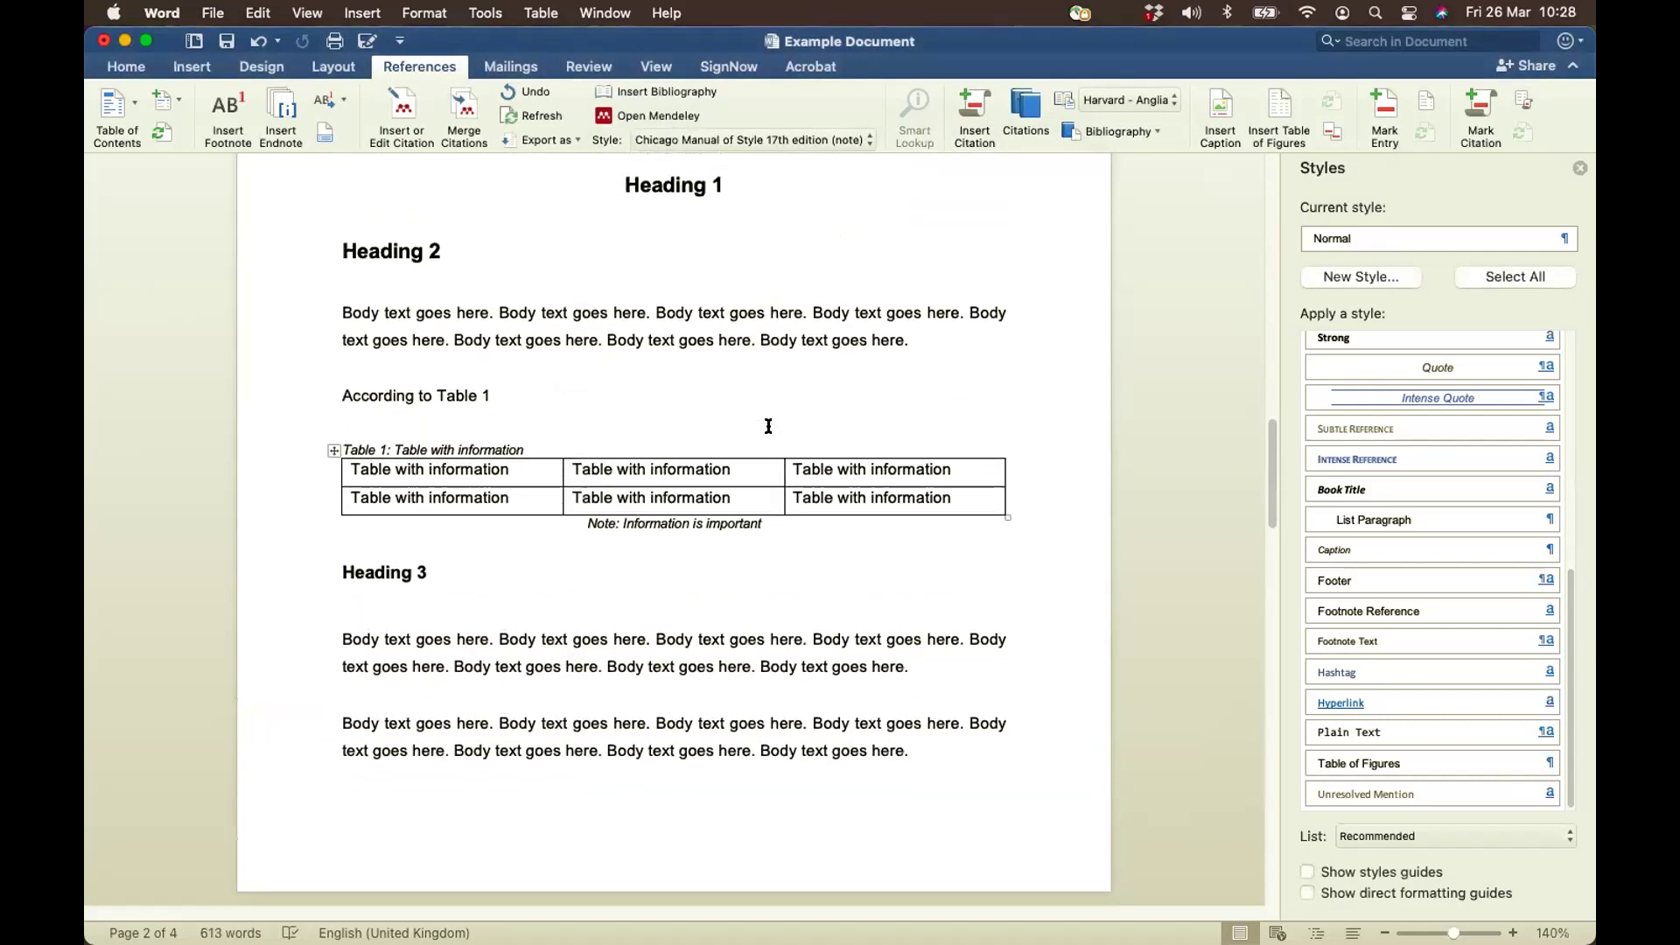
type("this in")
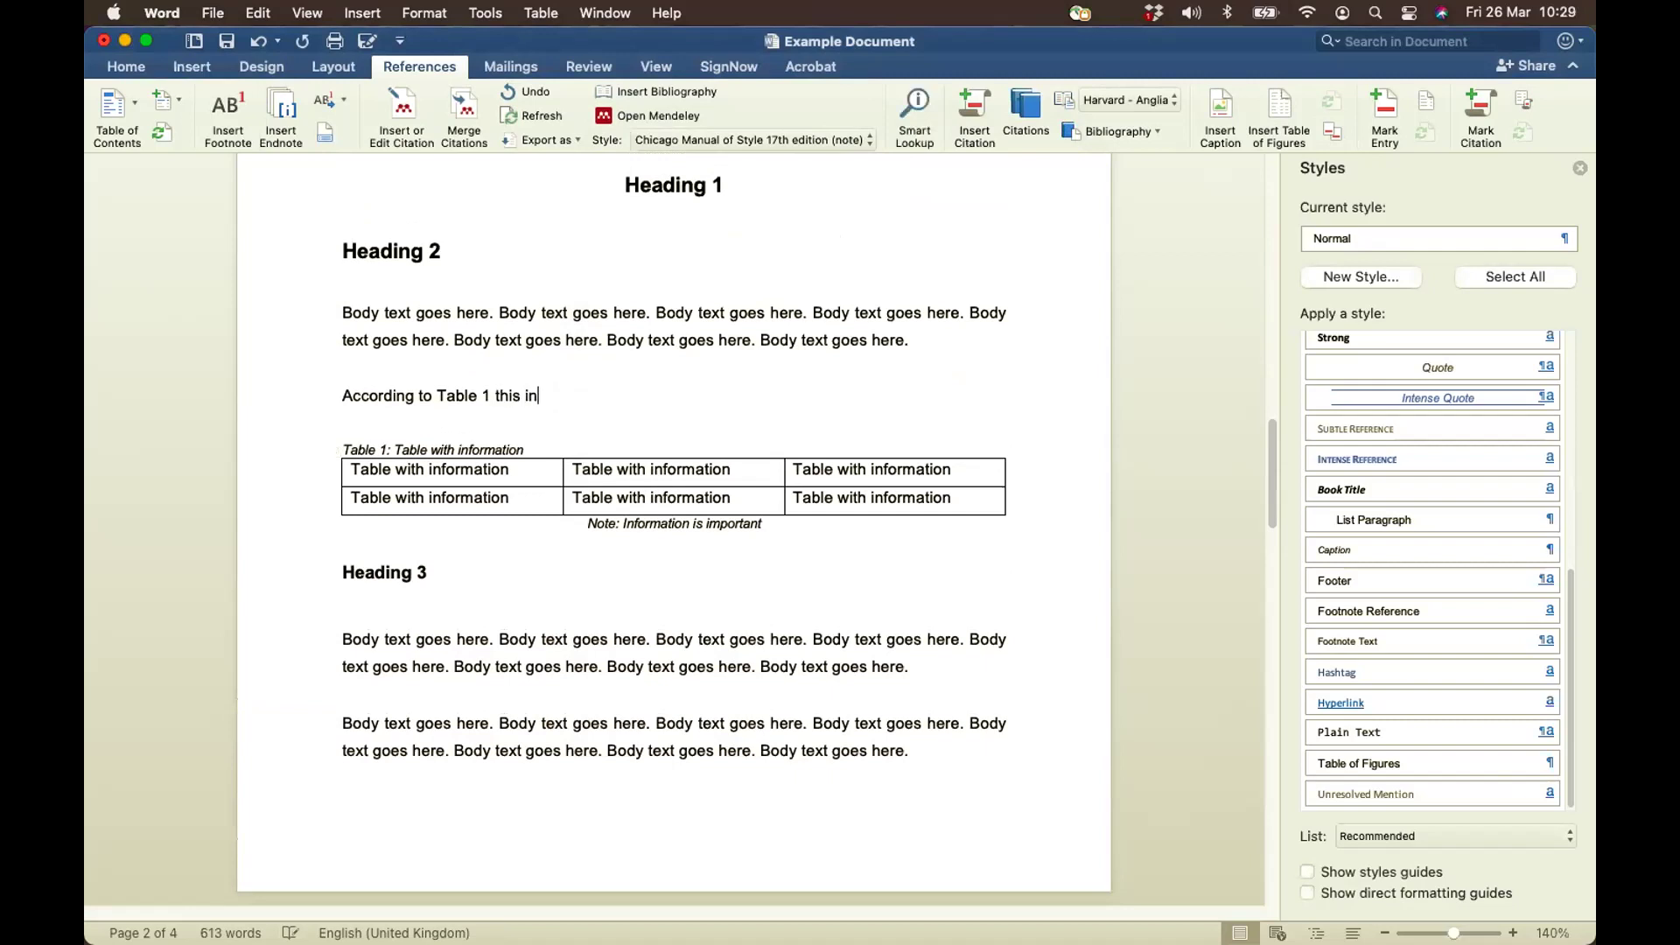
type("formation is")
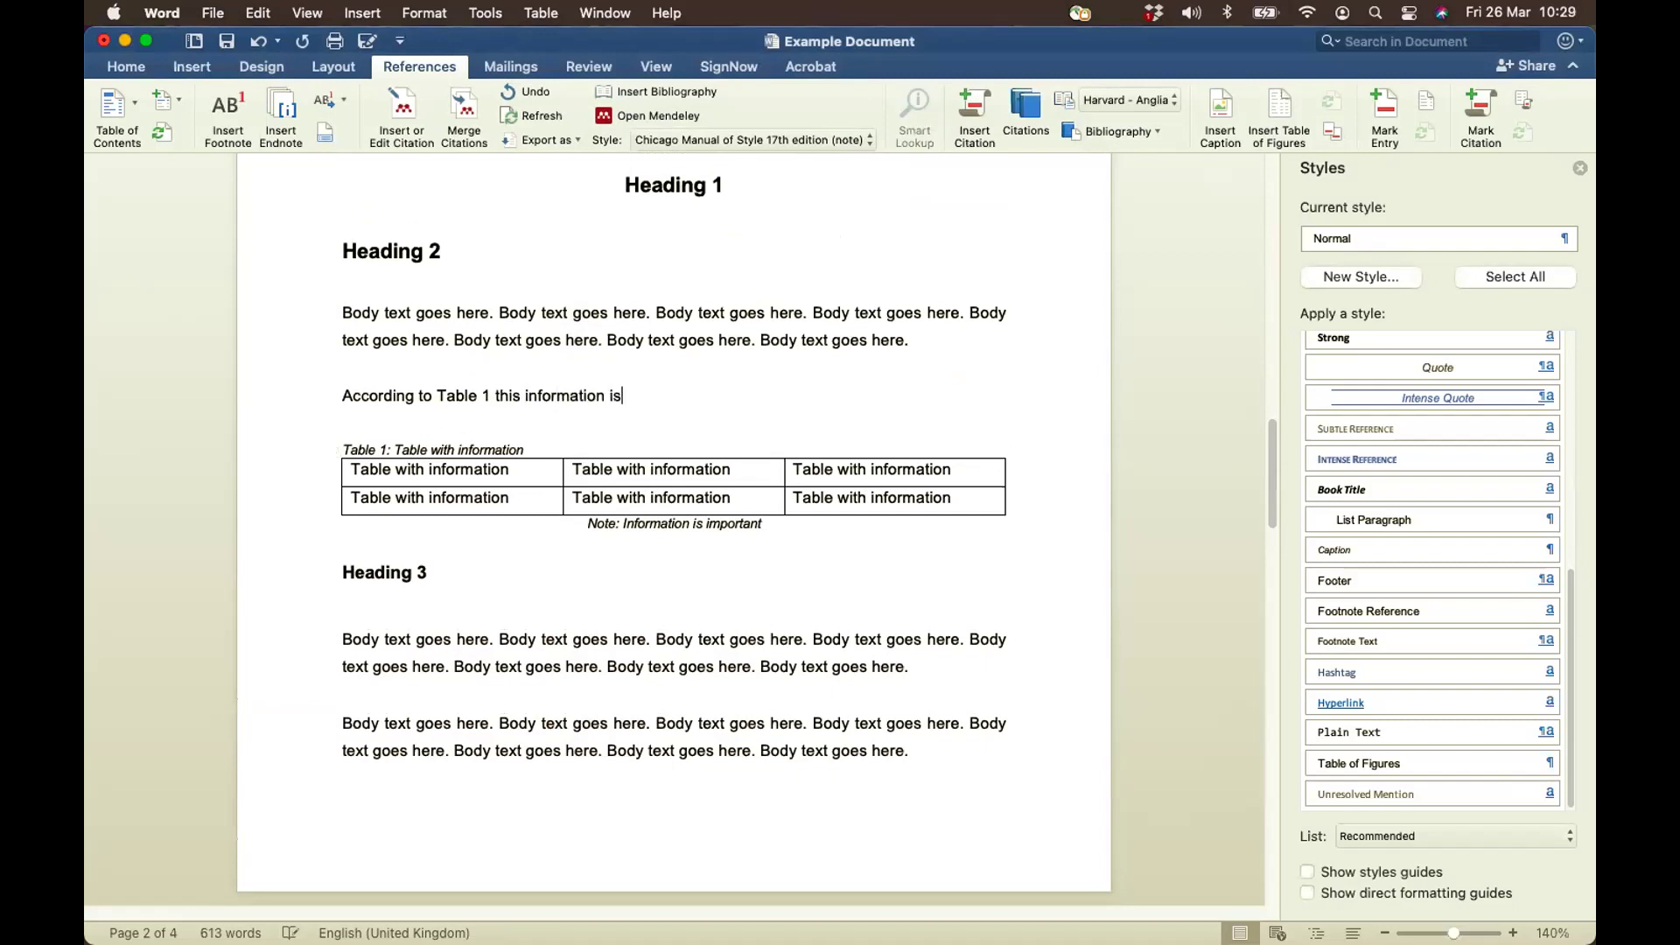
type(" important.")
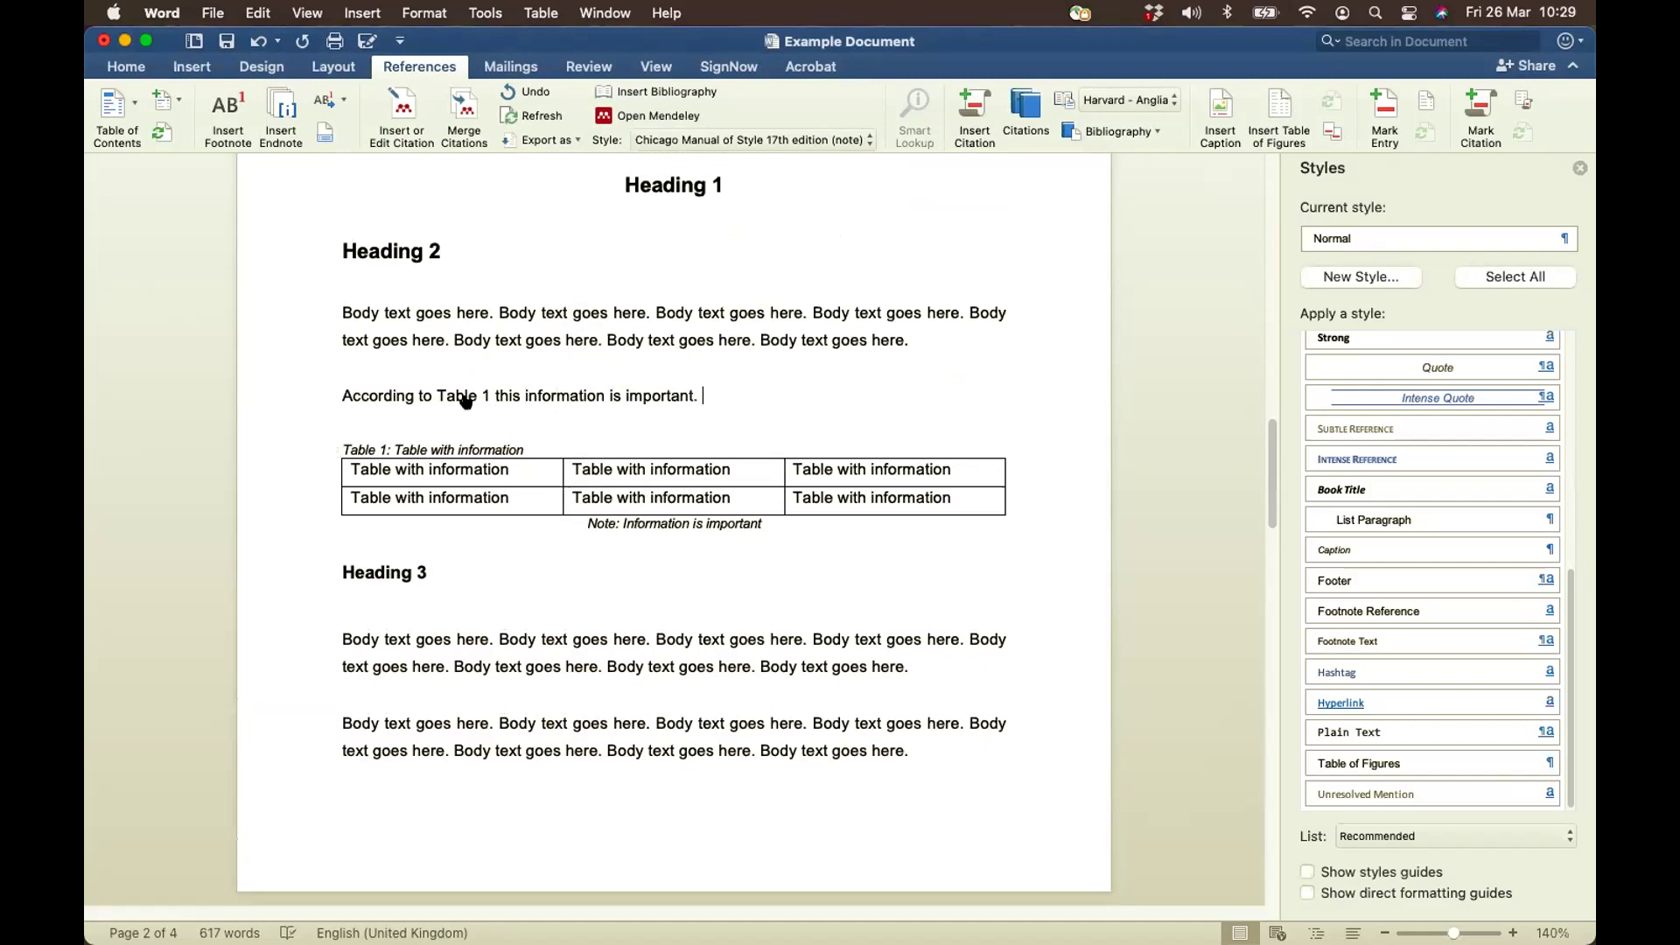
key("Right")
scroll(464, 398, "down", 2)
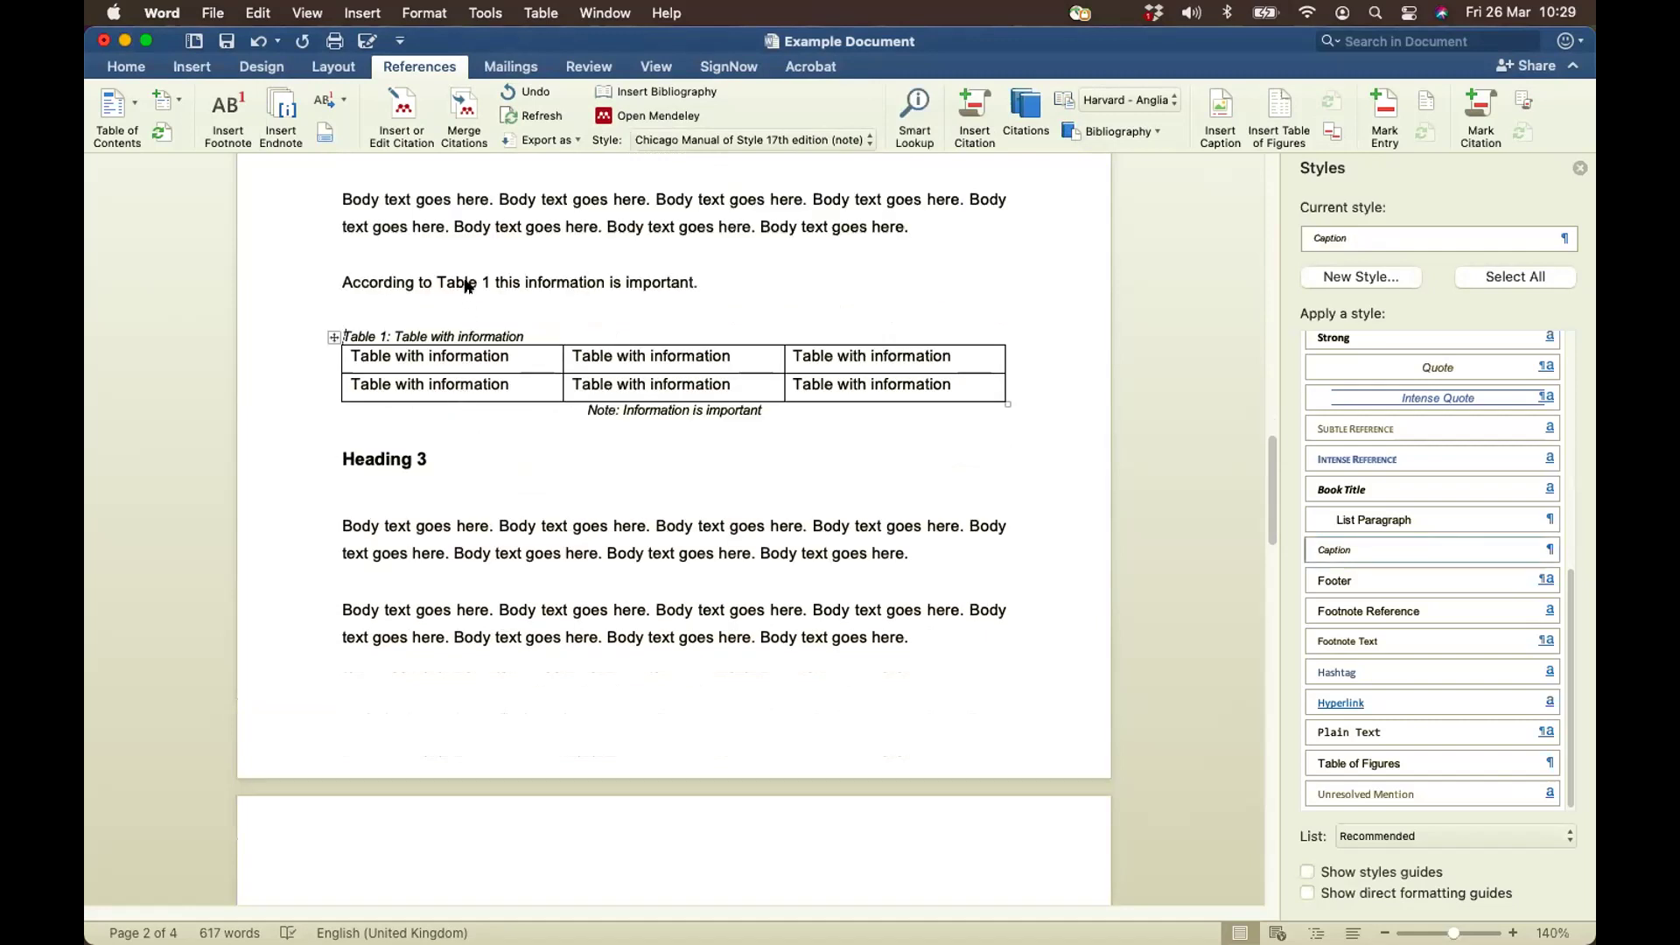
Add the opening text "(see" before the full stop of the last body text sentence above Figure 1
left_click(1331, 131)
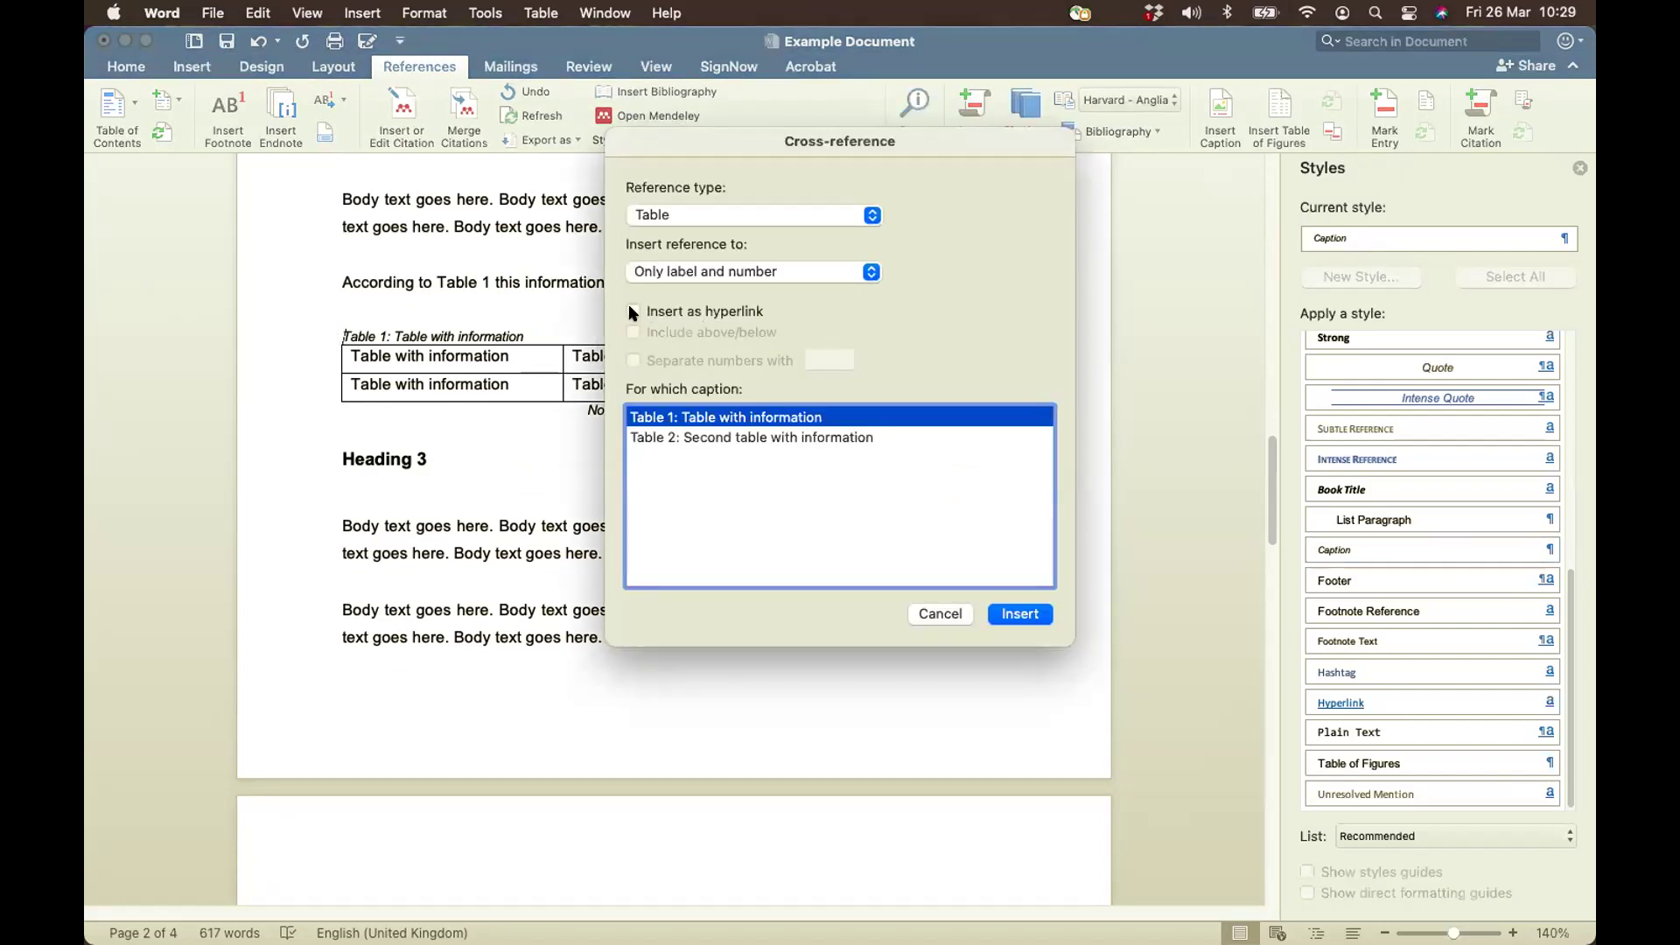
left_click(940, 614)
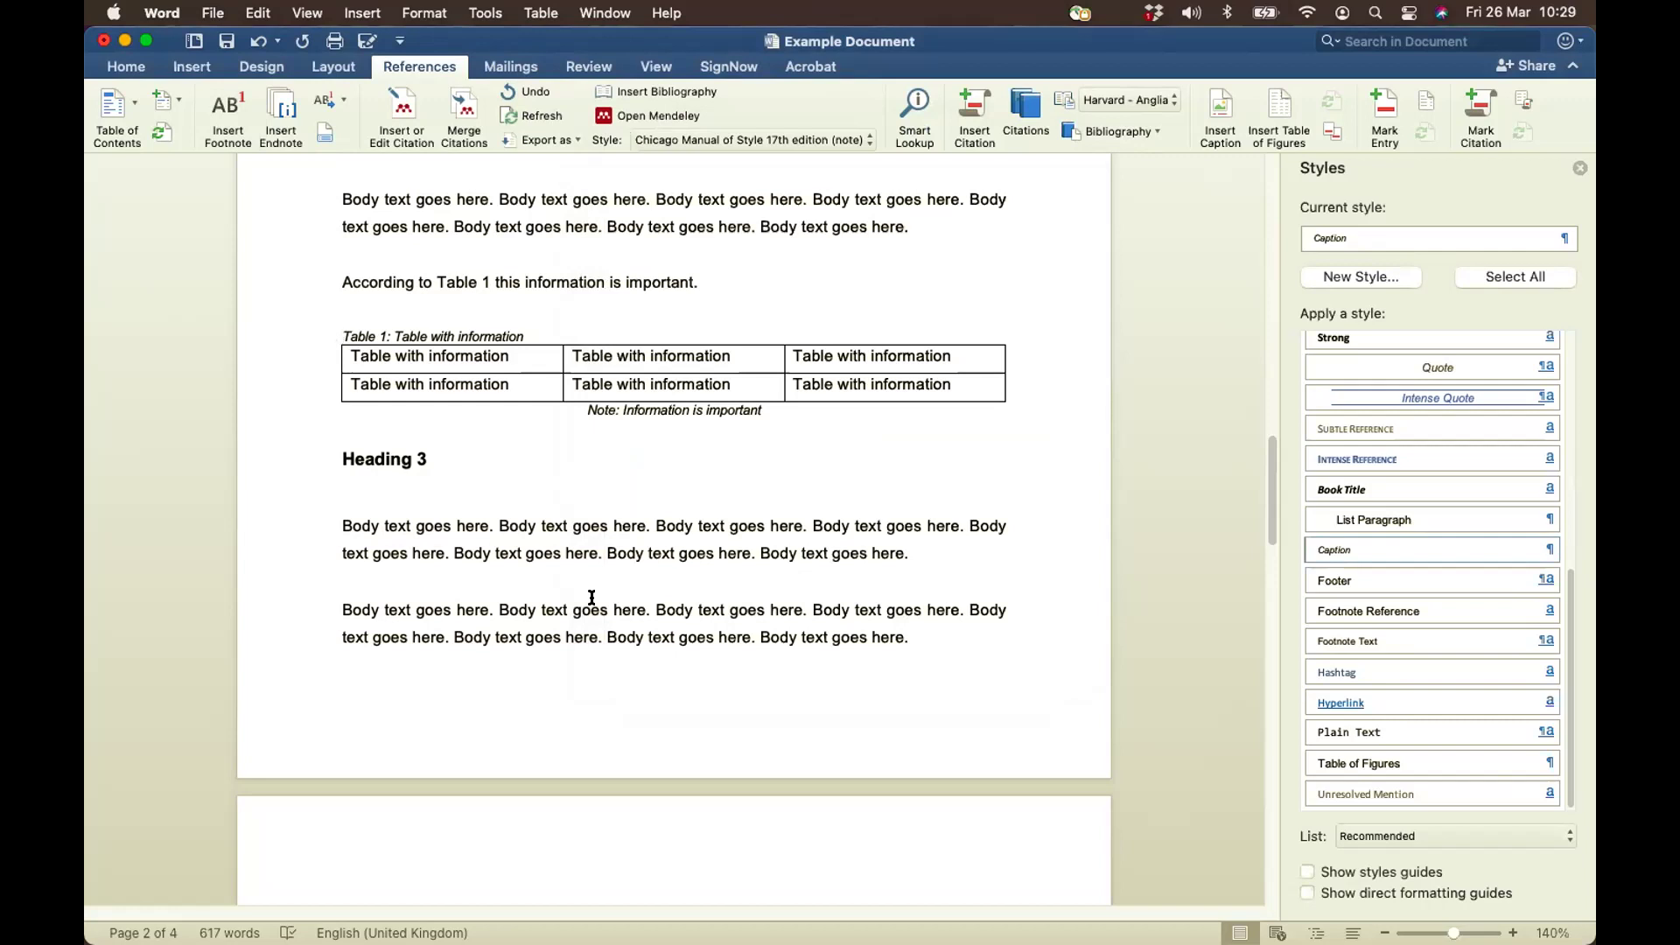
scroll(591, 597, "down", 10)
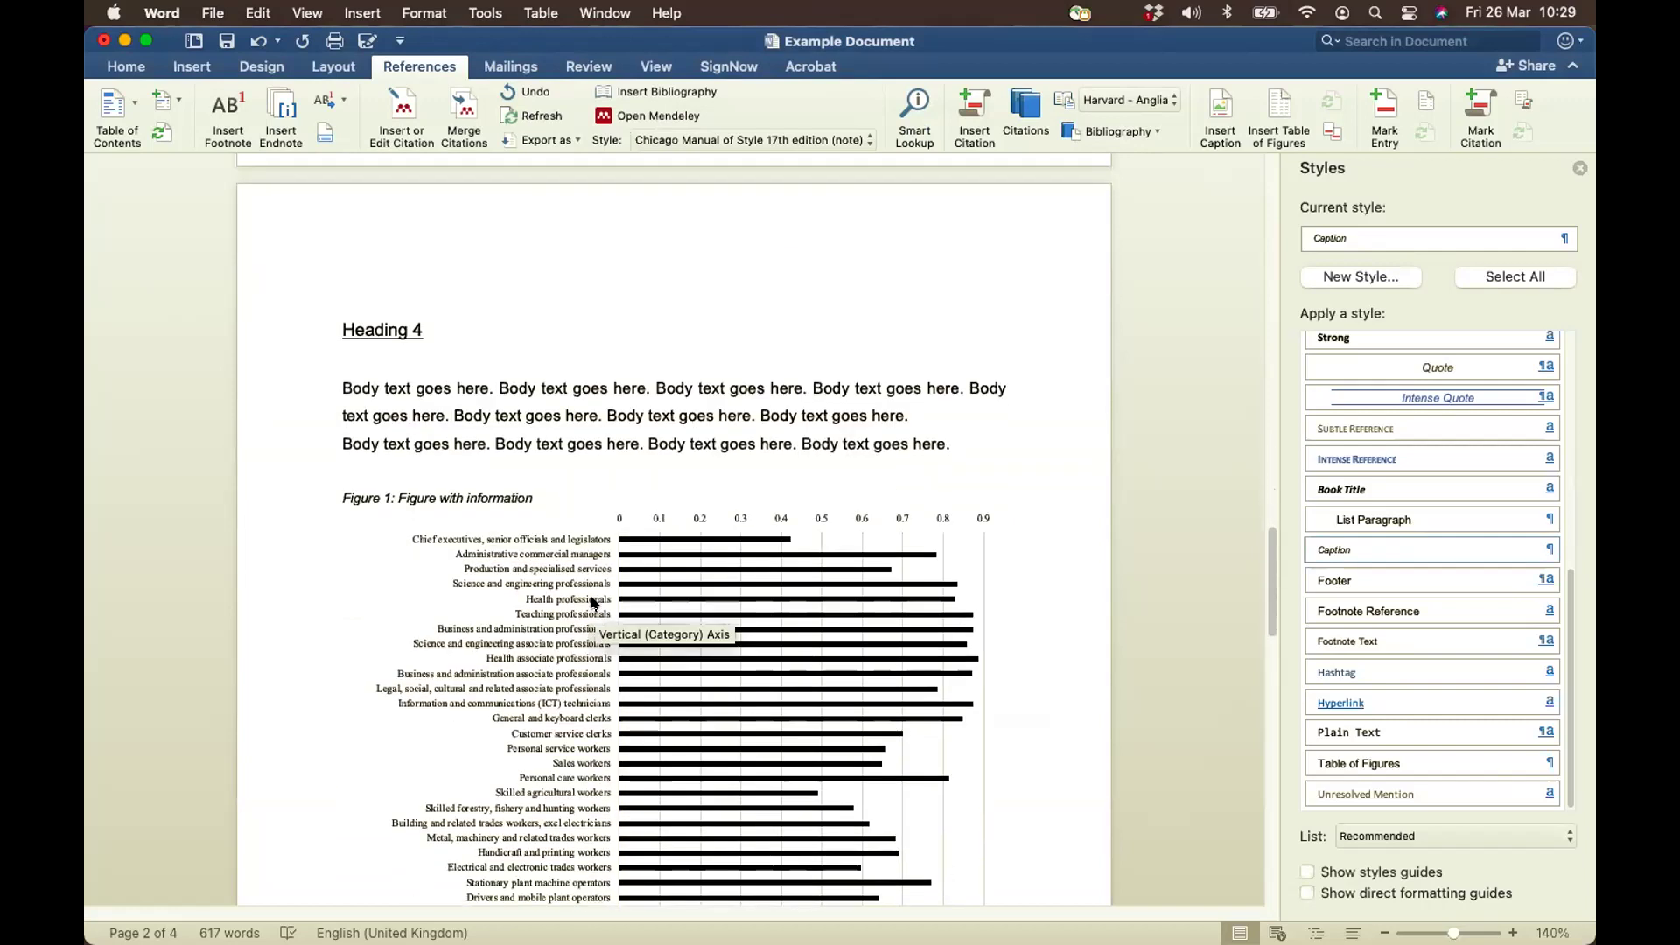
left_click(945, 443)
type("(see")
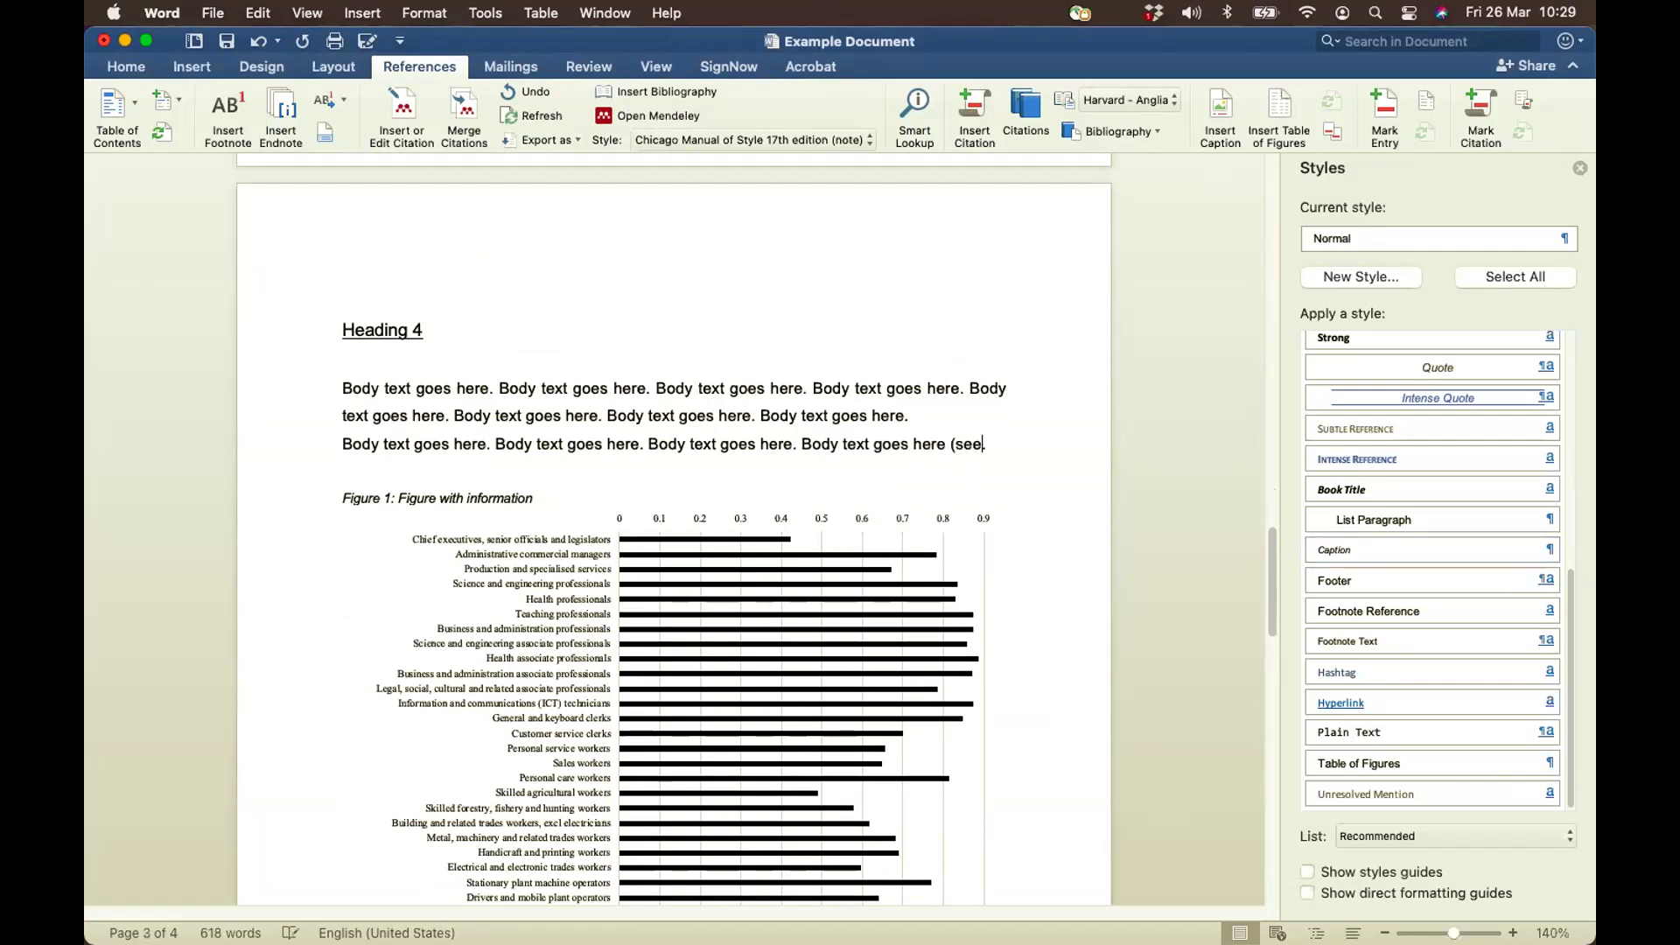
Insert a hyperlinked cross-reference to Figure 1 after "(see", using only the label and number, and close the parenthesis
left_click(1330, 131)
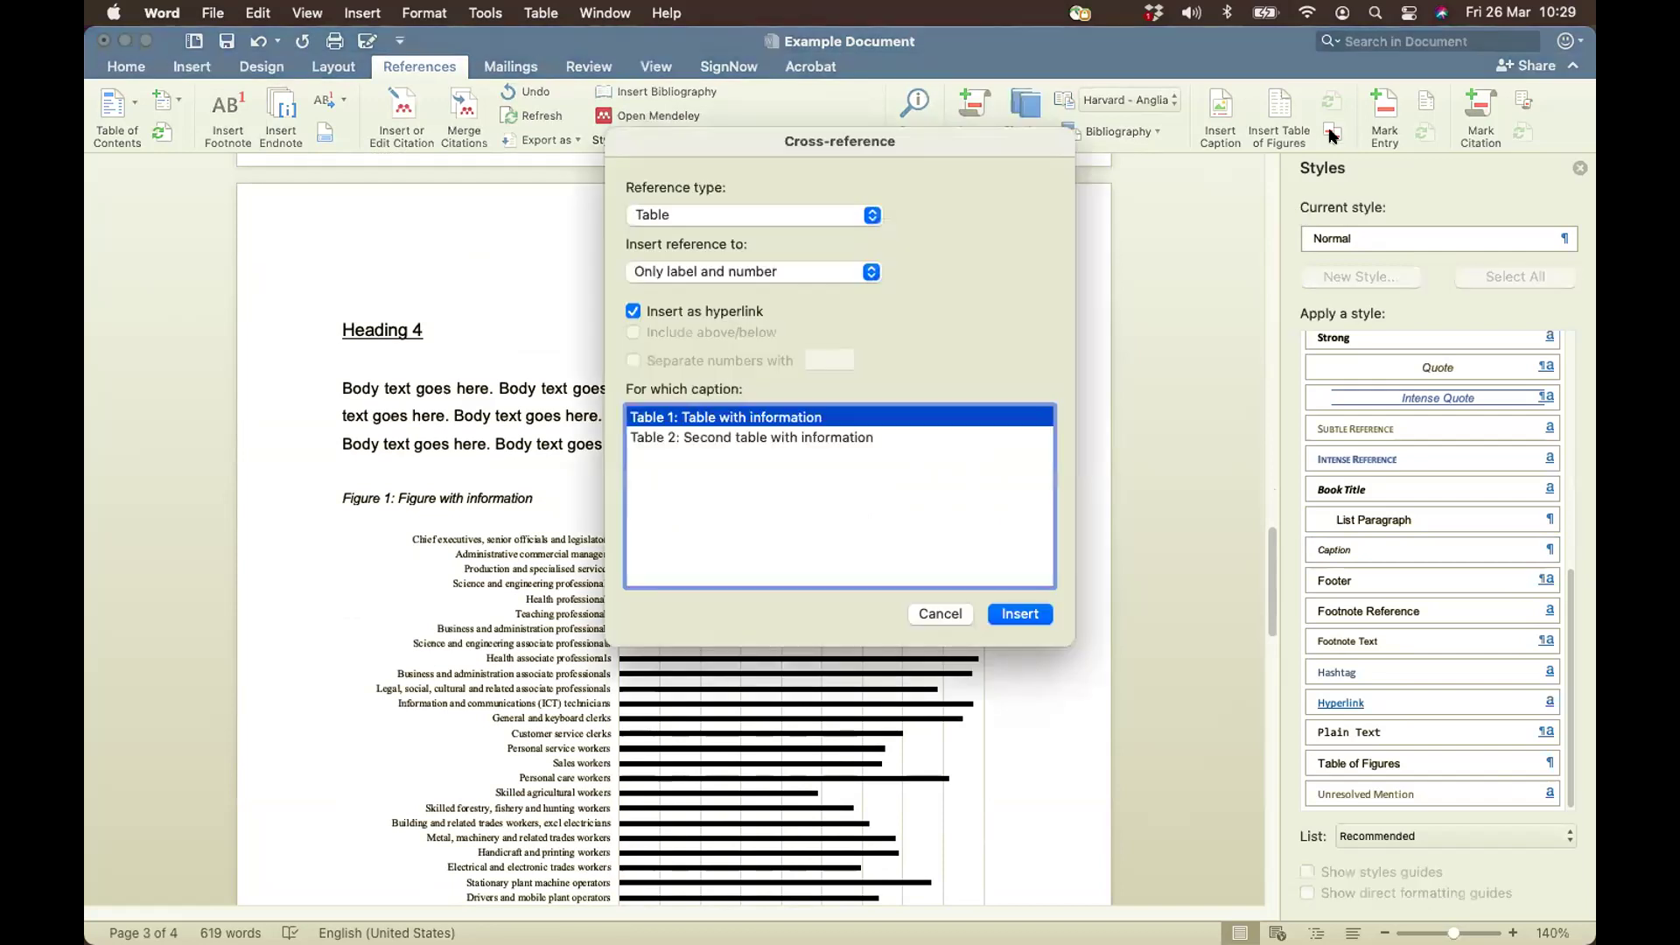
left_click(873, 216)
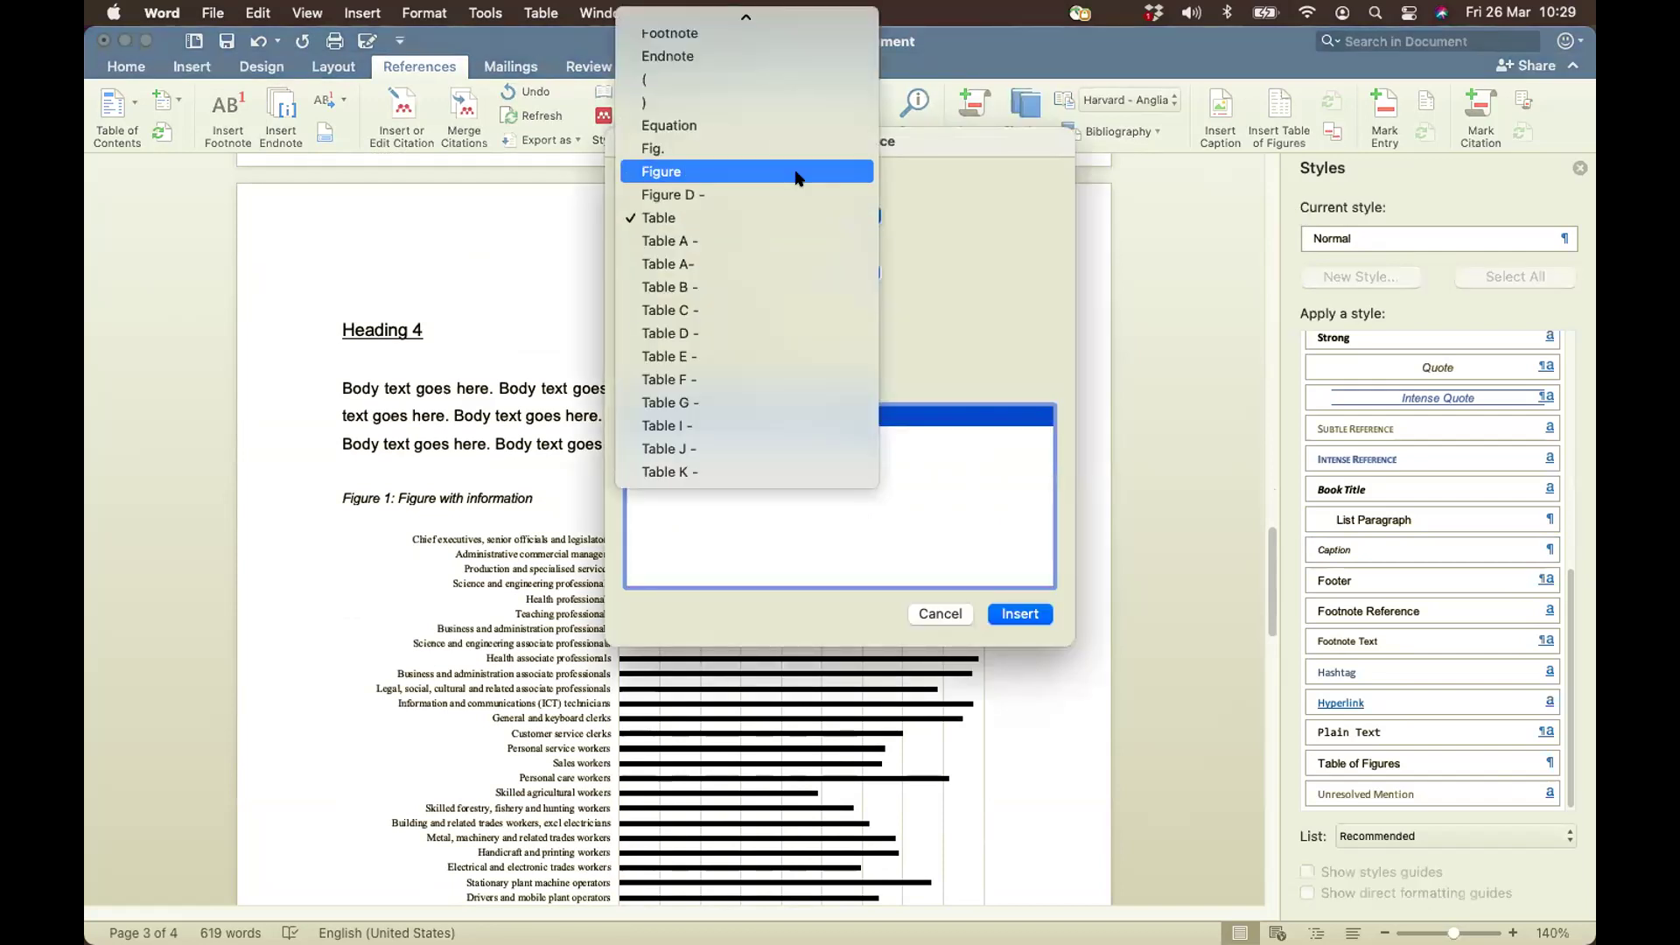
left_click(797, 173)
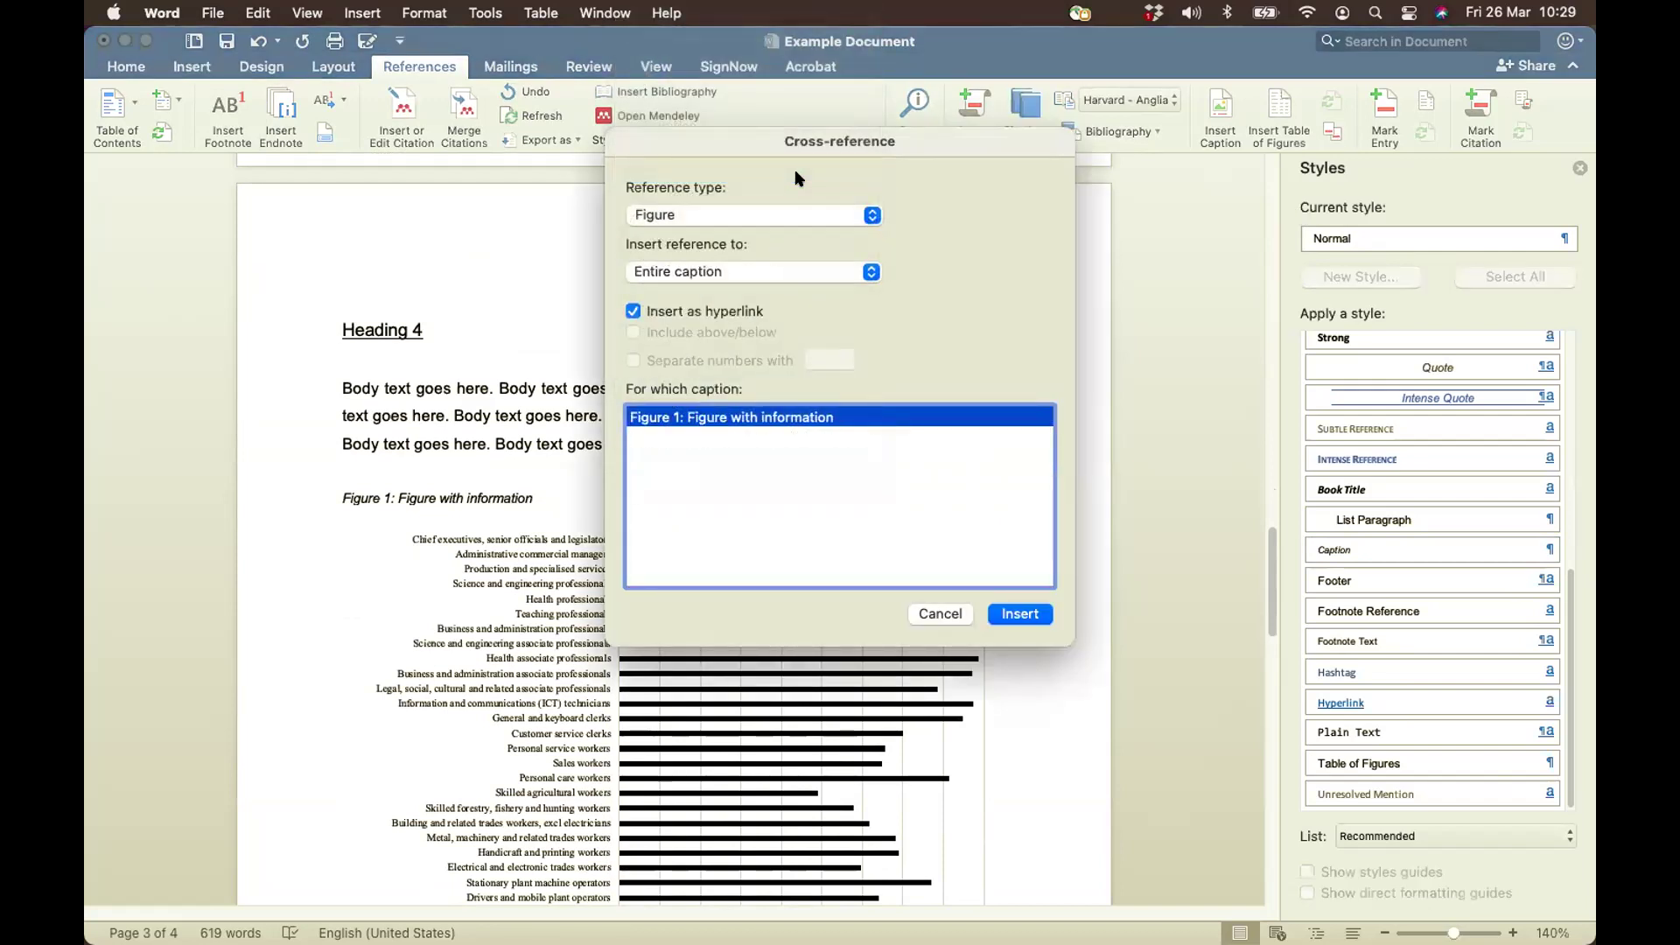
left_click(872, 274)
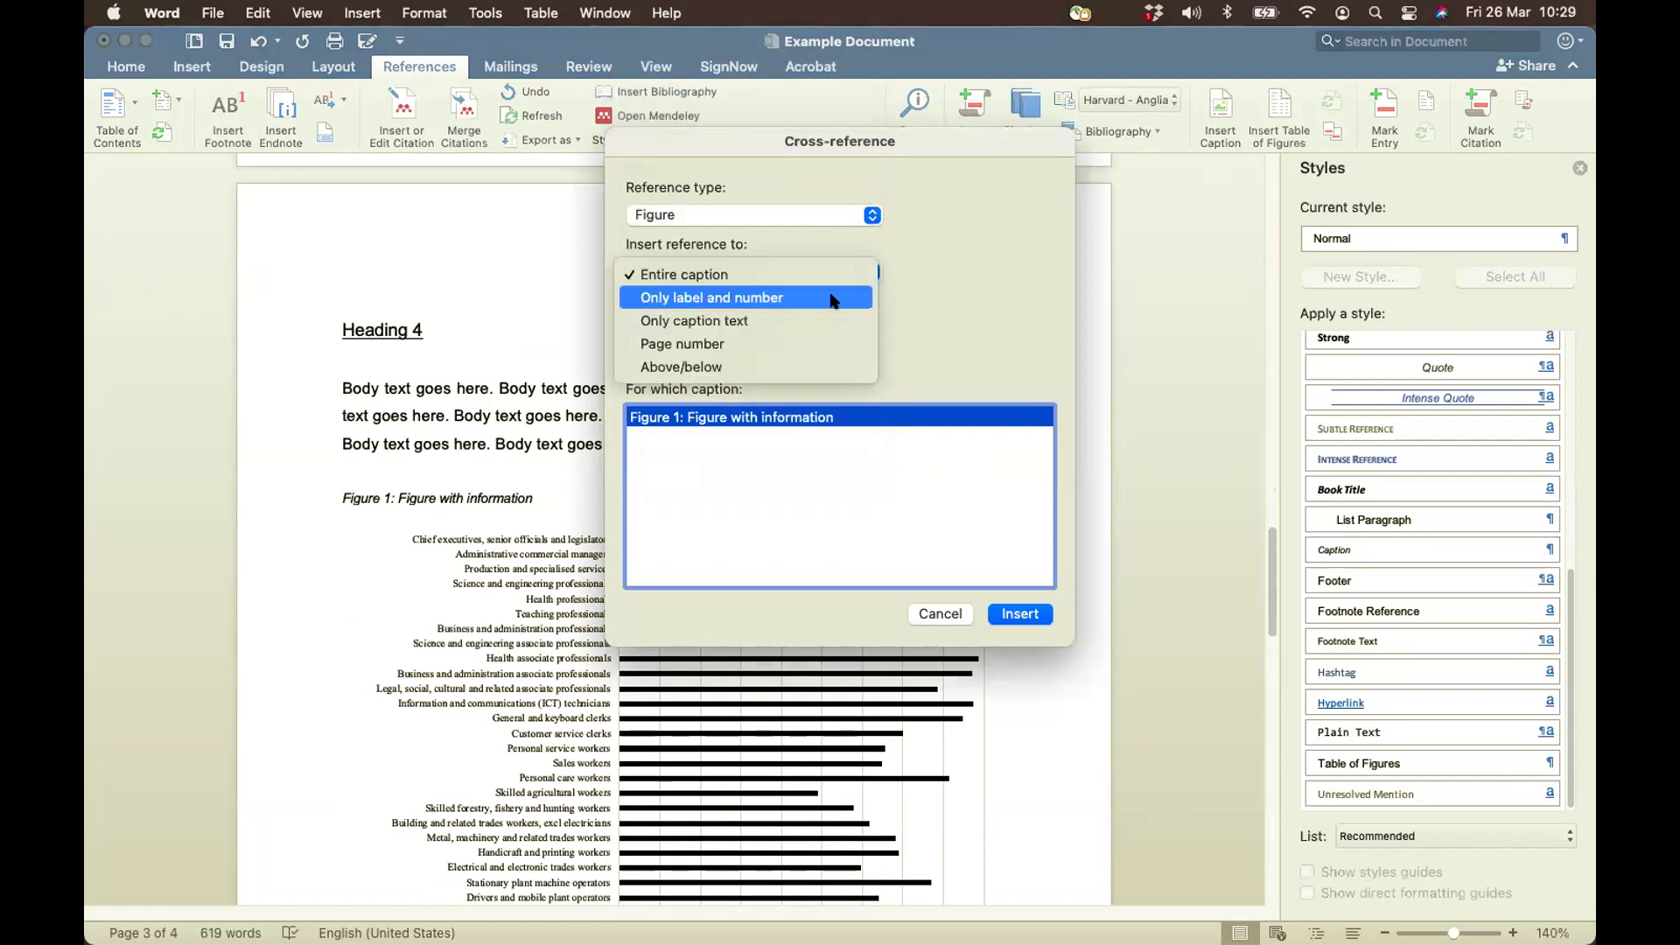
left_click(832, 301)
left_click(1018, 613)
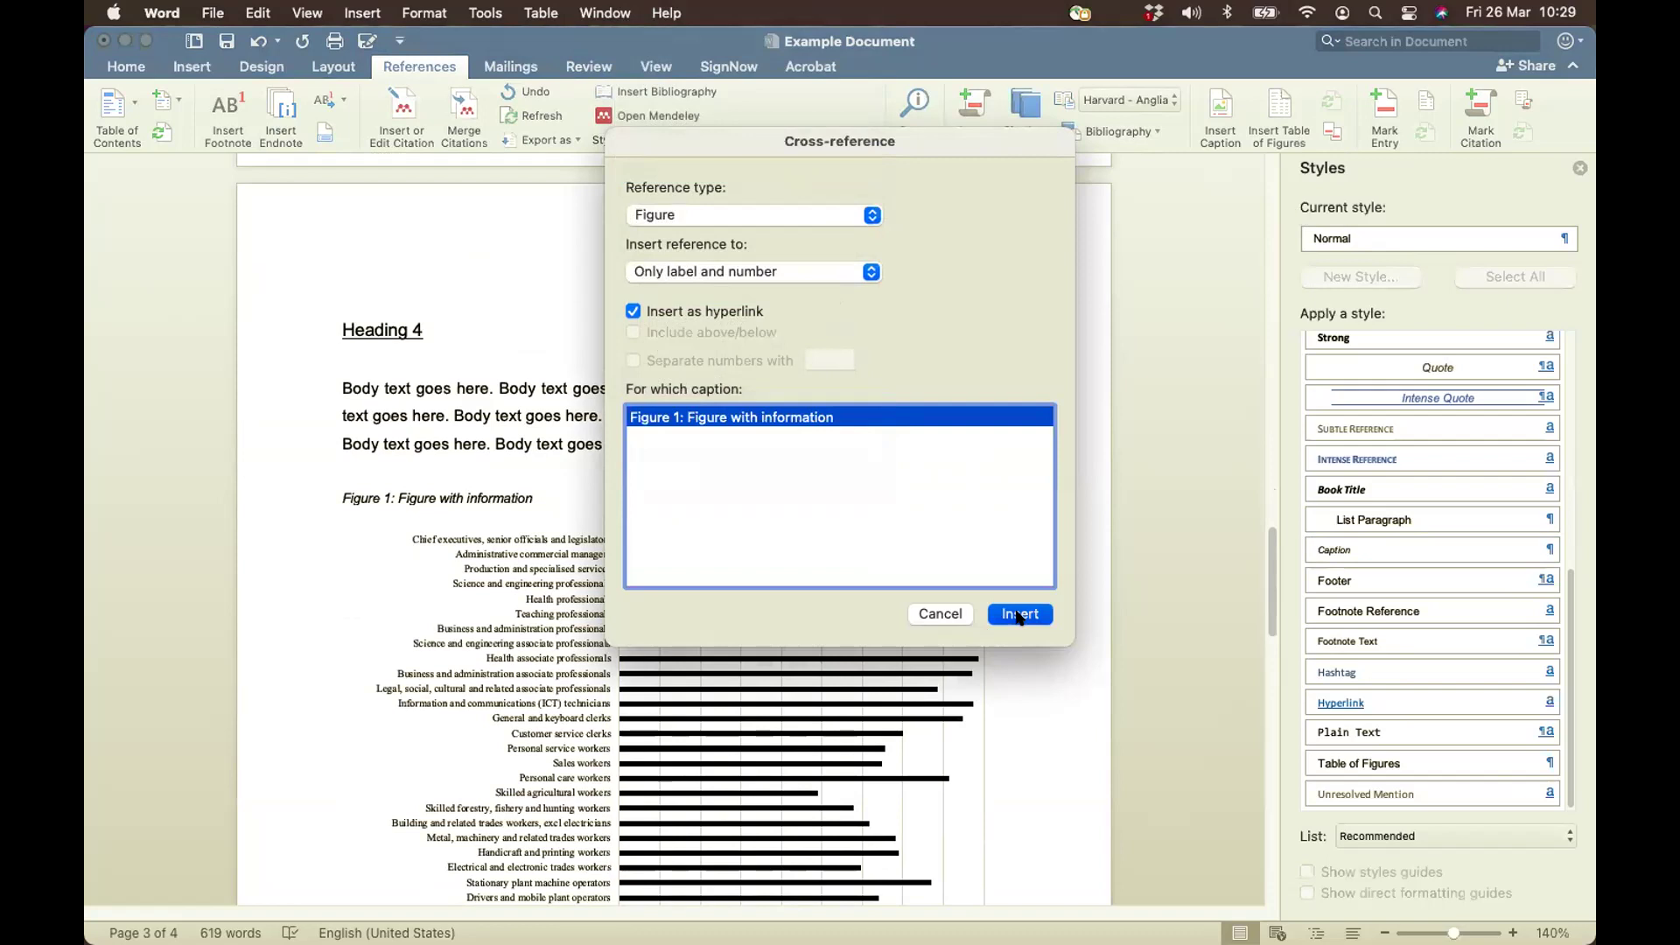
left_click(938, 612)
type(")")
scroll(1208, 554, "up", 5)
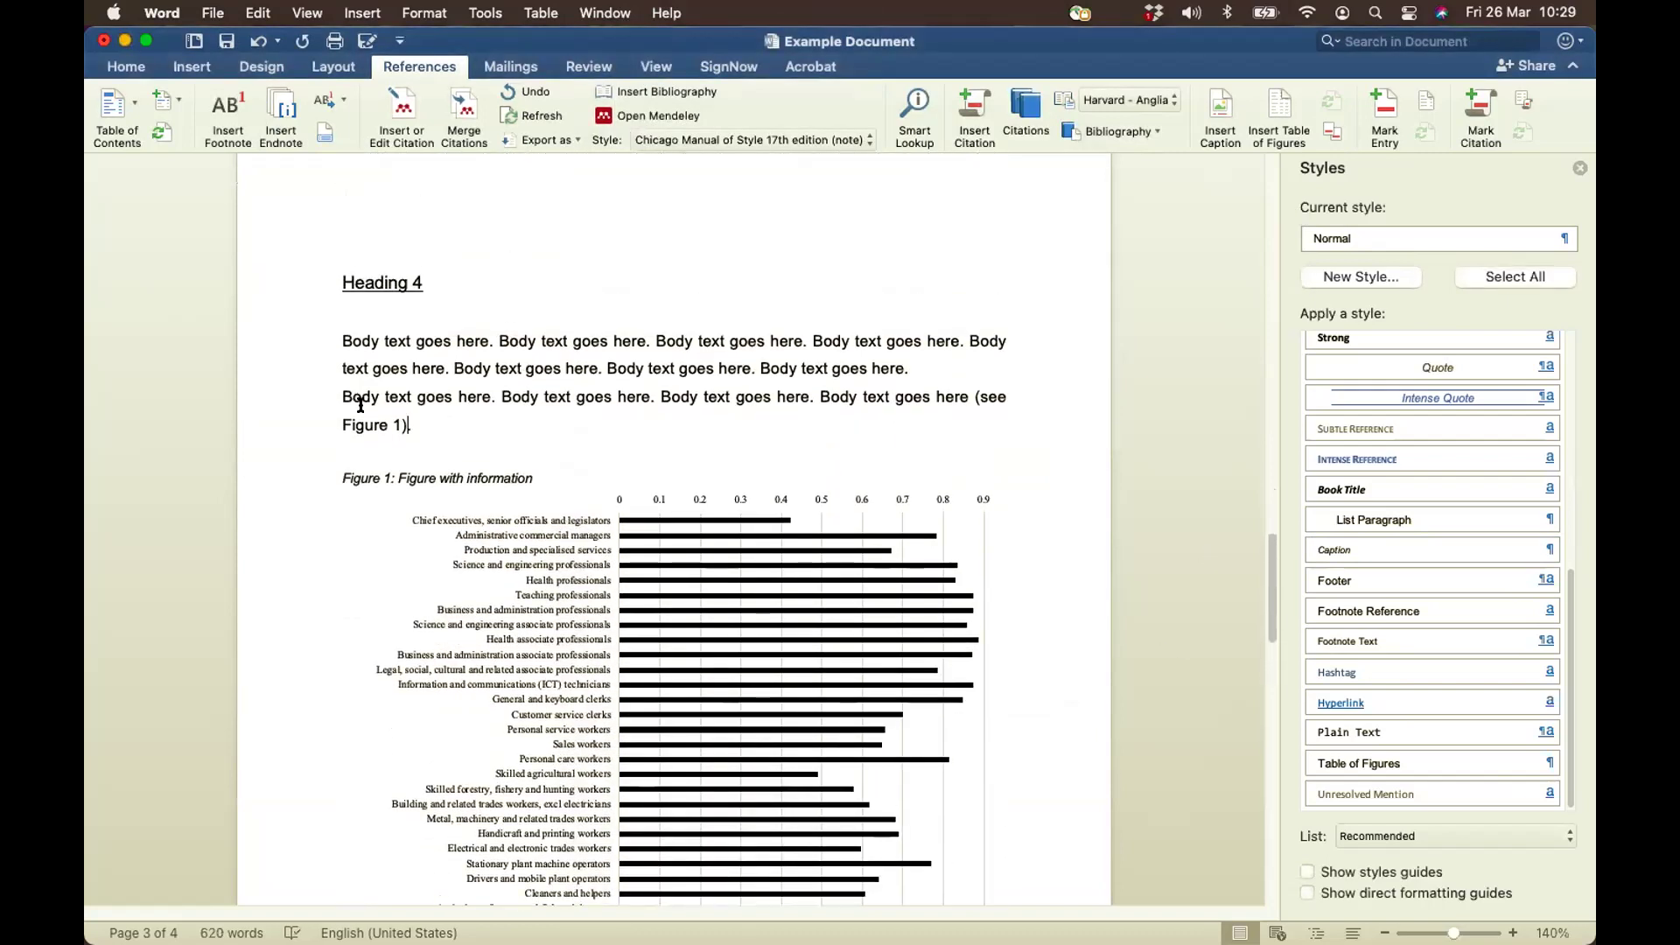
type(".")
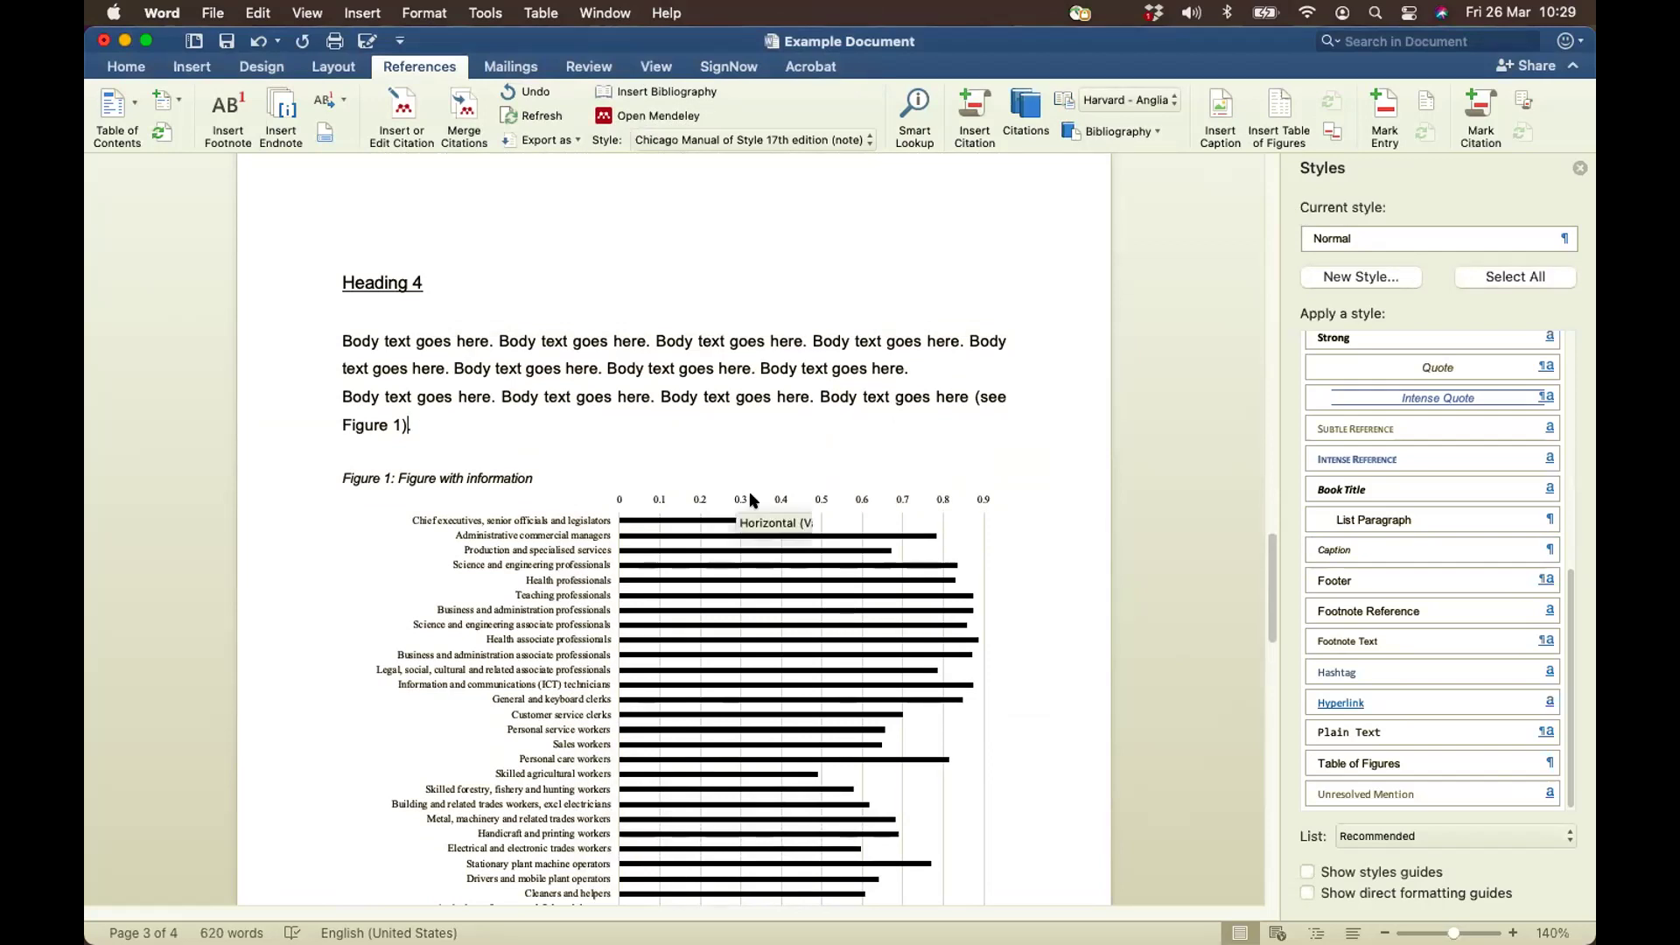
Add a placeholder paragraph reading "Figure here" below the first body text paragraph under Heading 3, followed by an empty line
scroll(752, 490, "up", 10)
left_click(917, 512)
key("Return")
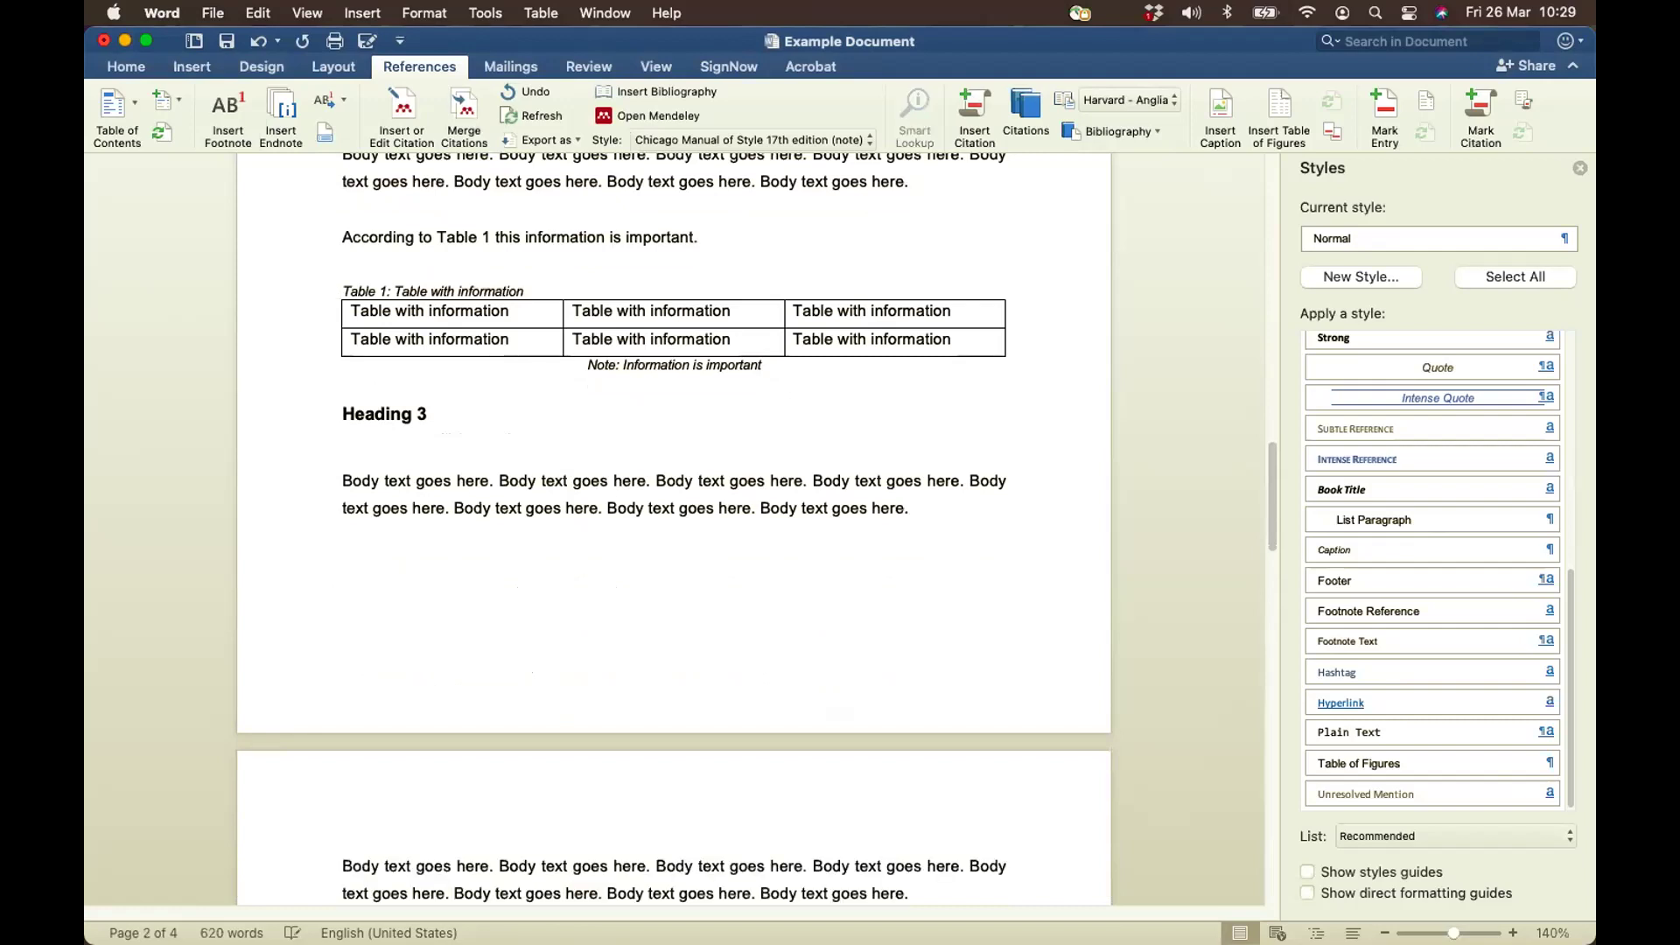
type("Figure here")
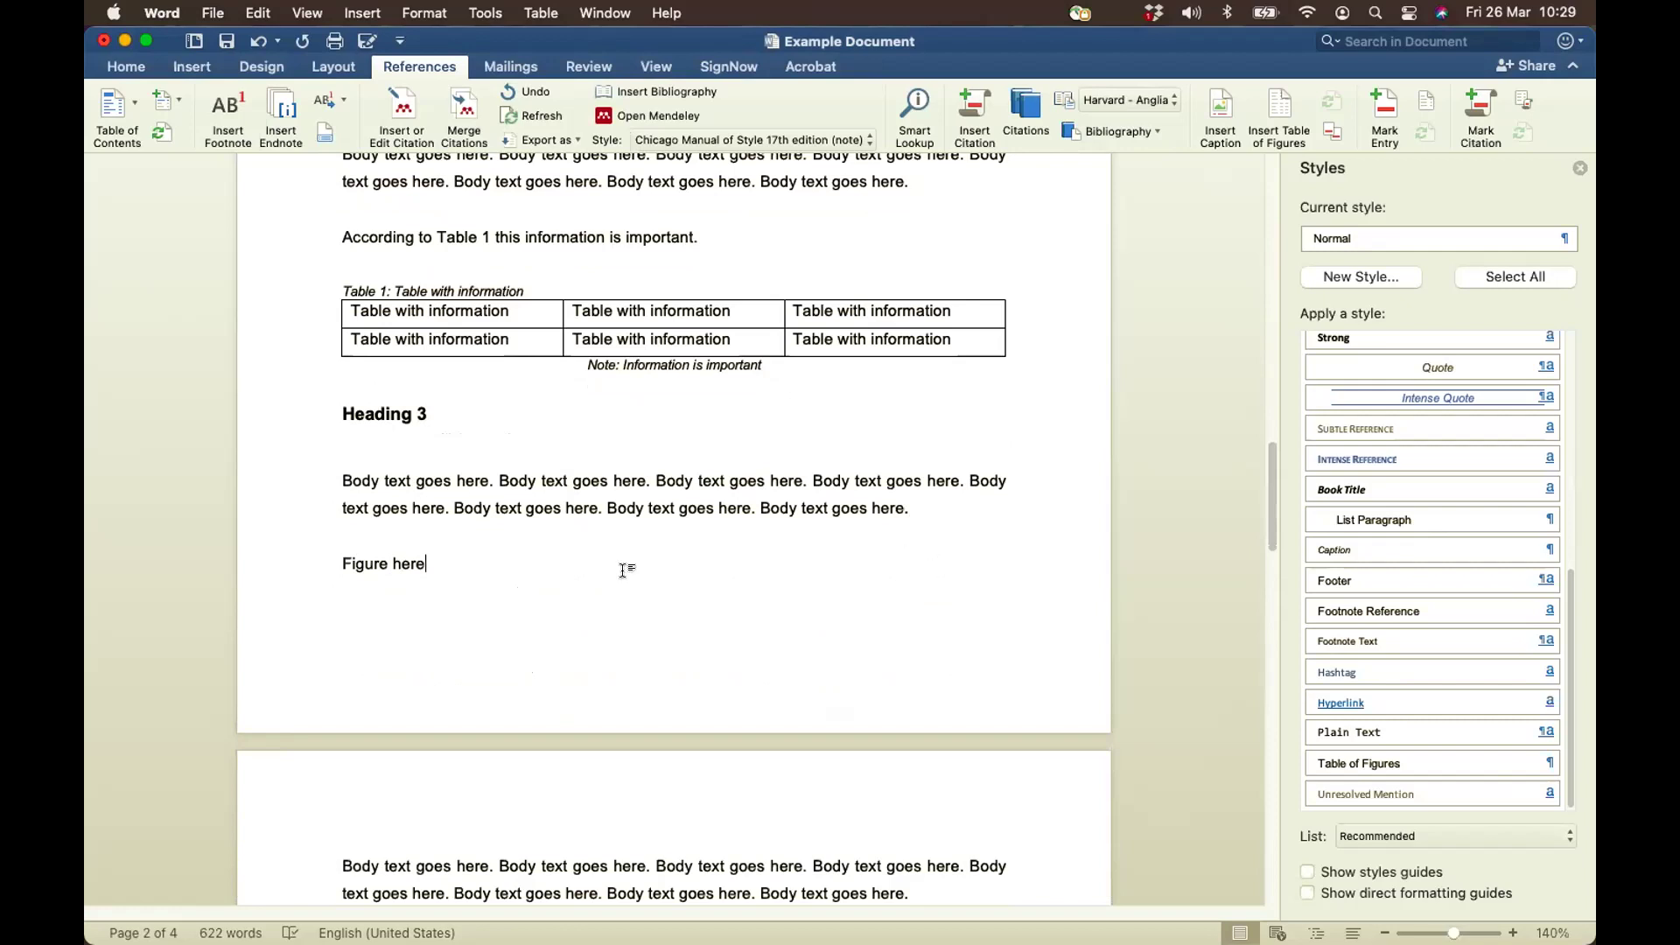
key("Return")
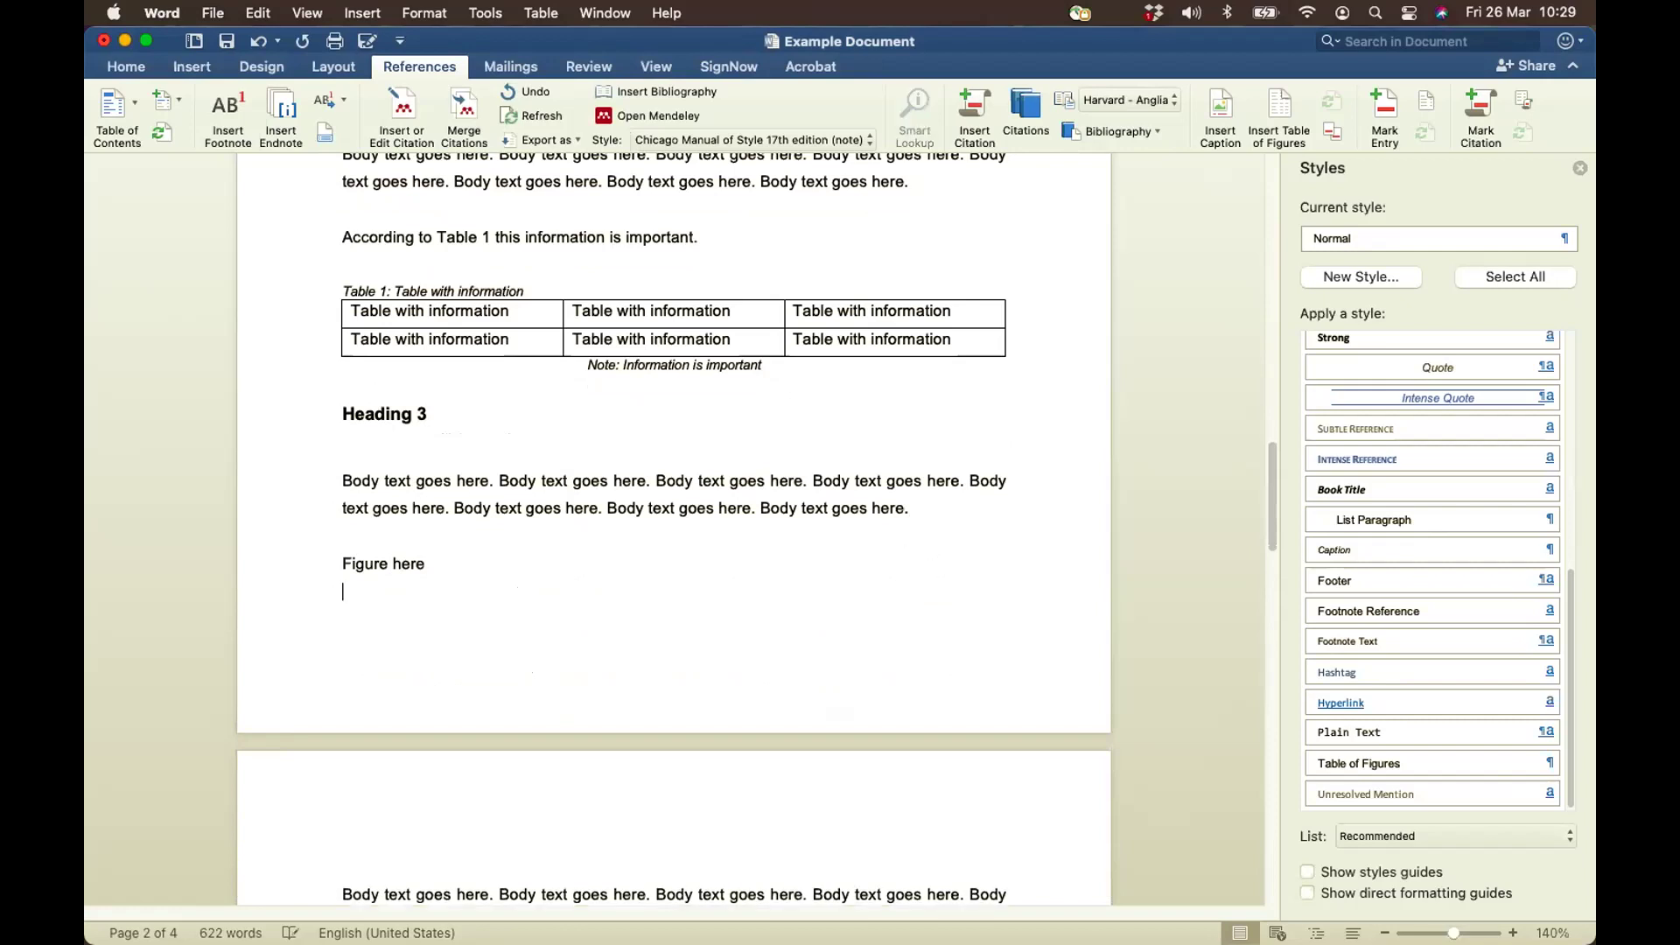
left_click(1226, 107)
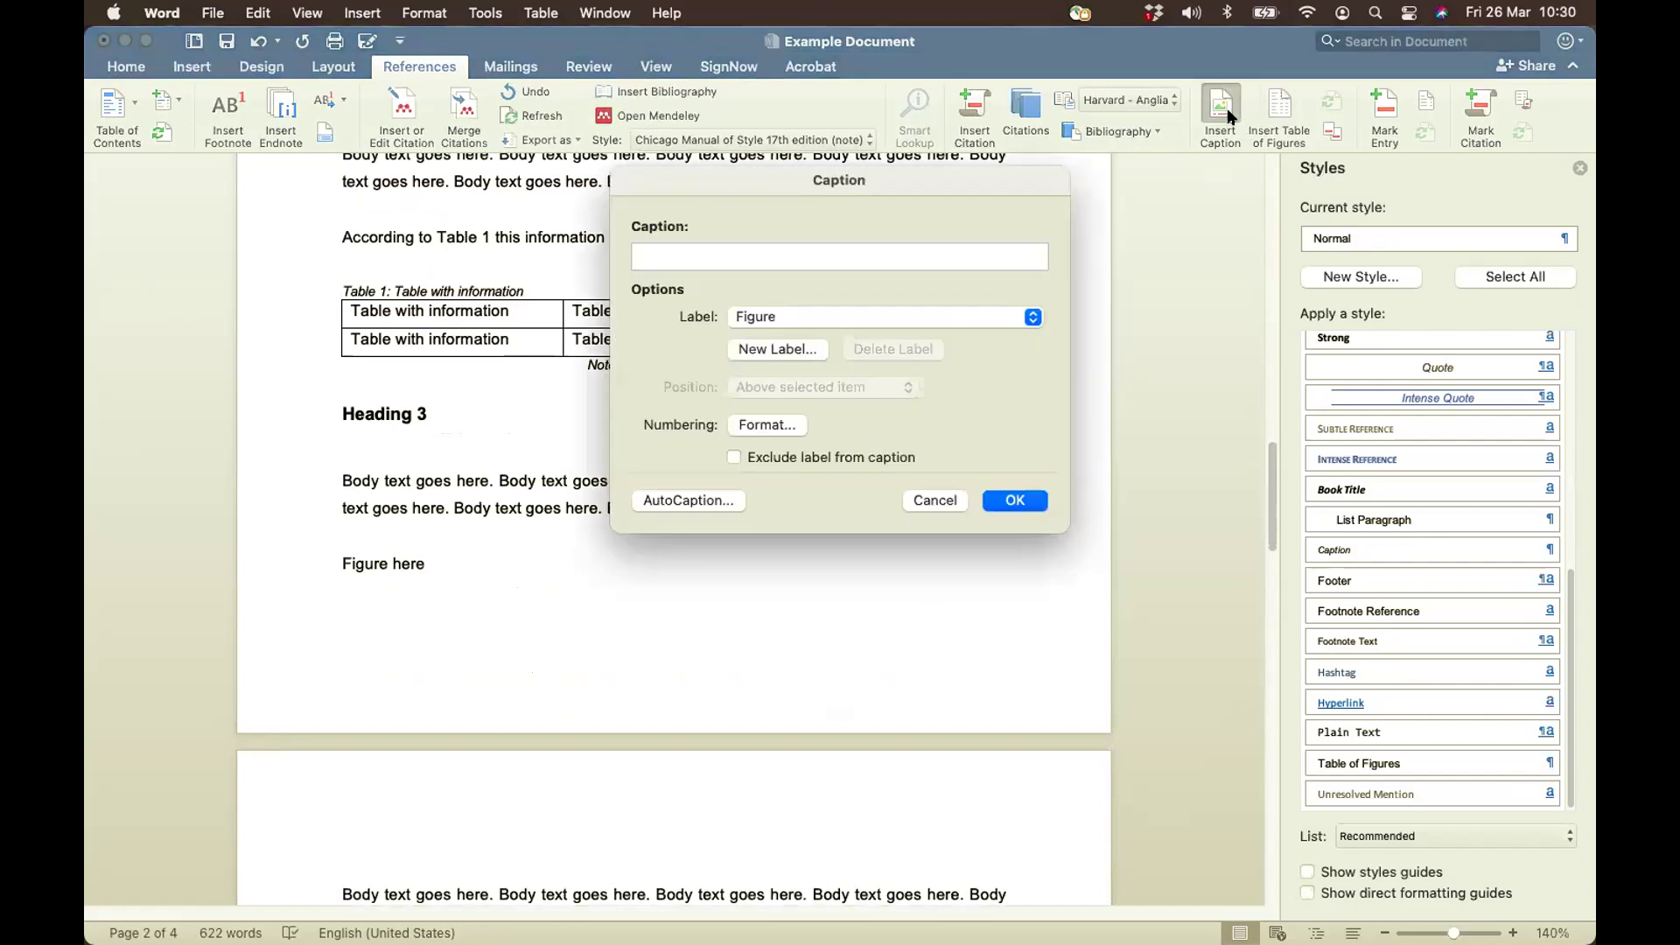
type(": fictional ")
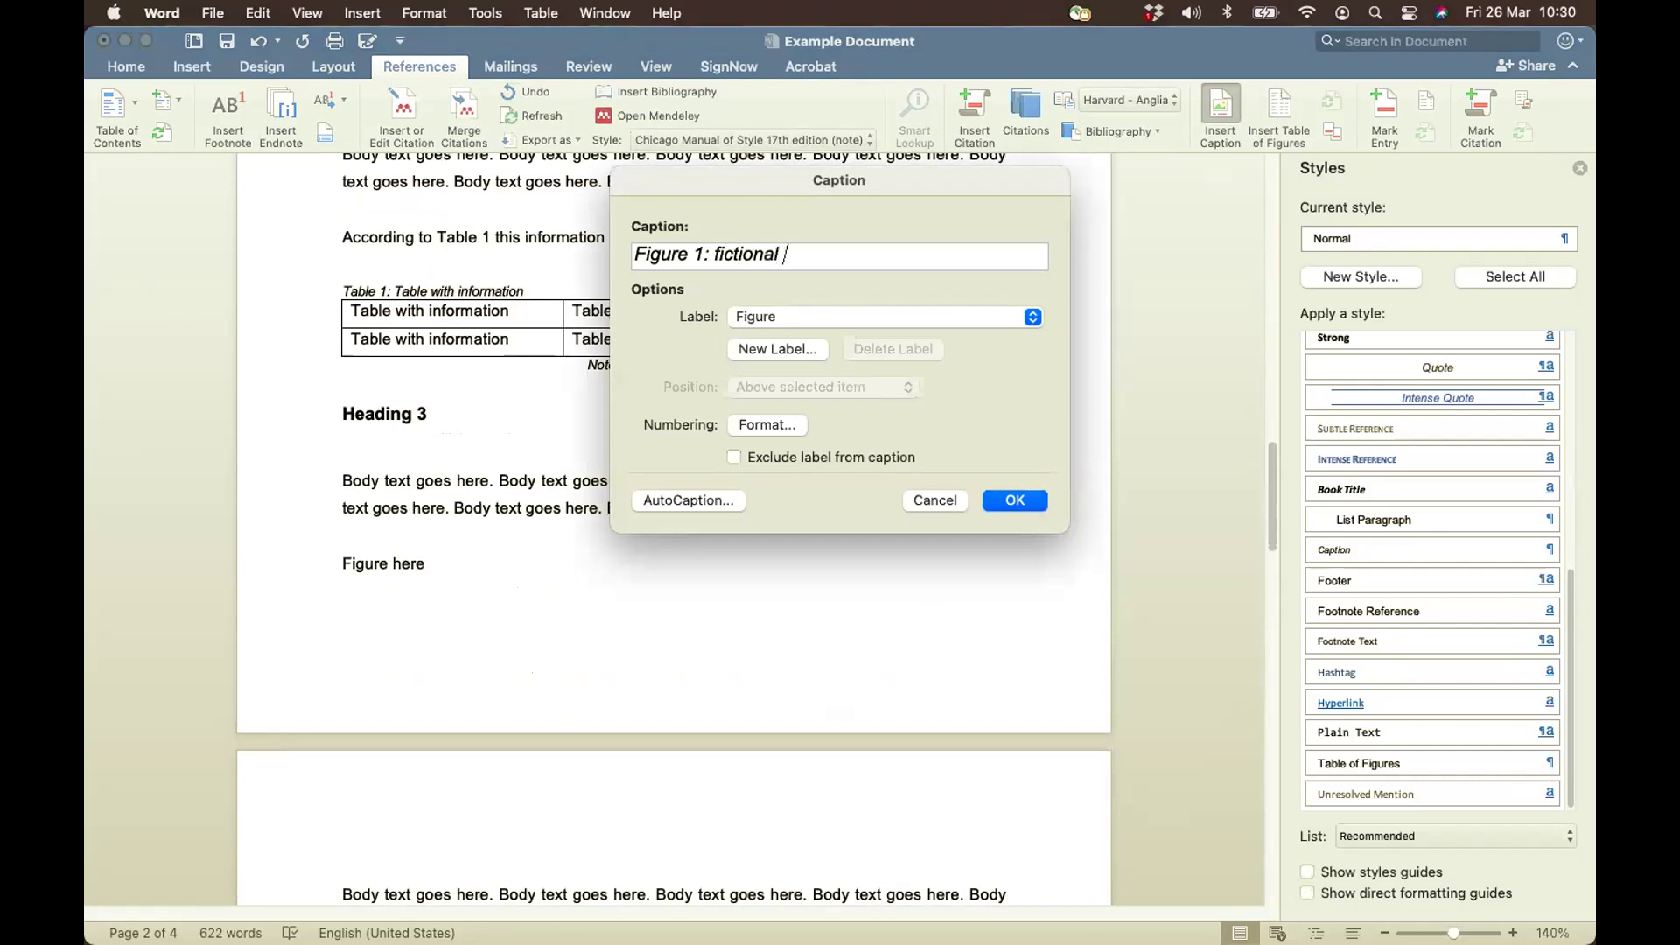
type("figure")
left_click(930, 500)
scroll(930, 560, "up", 3)
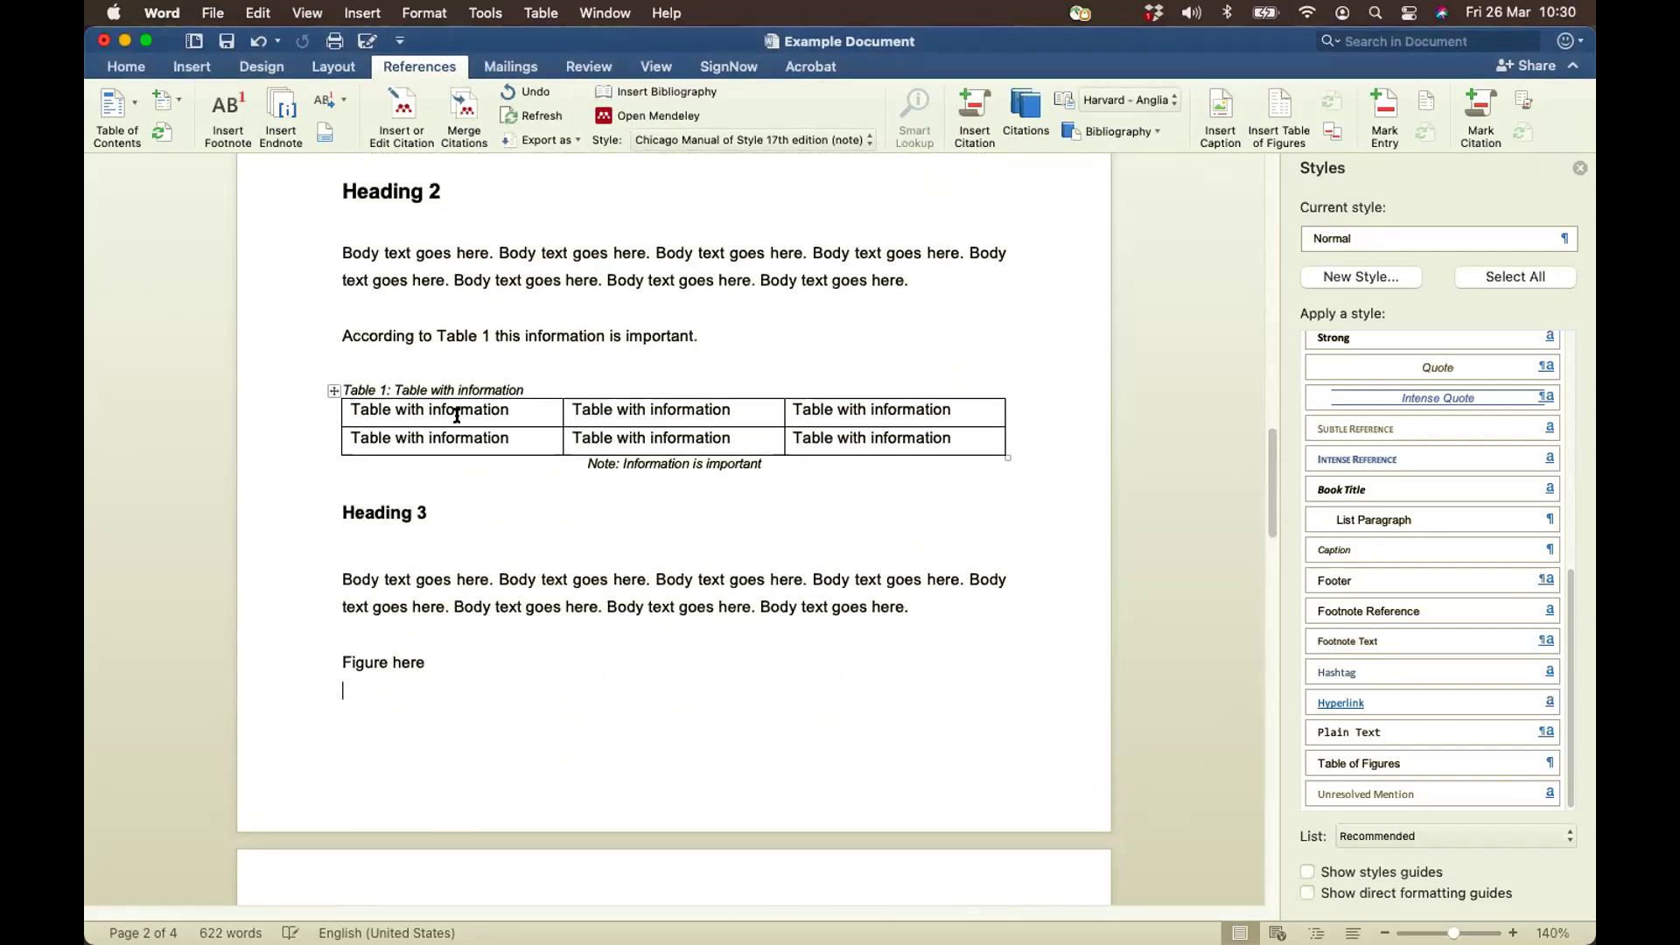
left_click(332, 388)
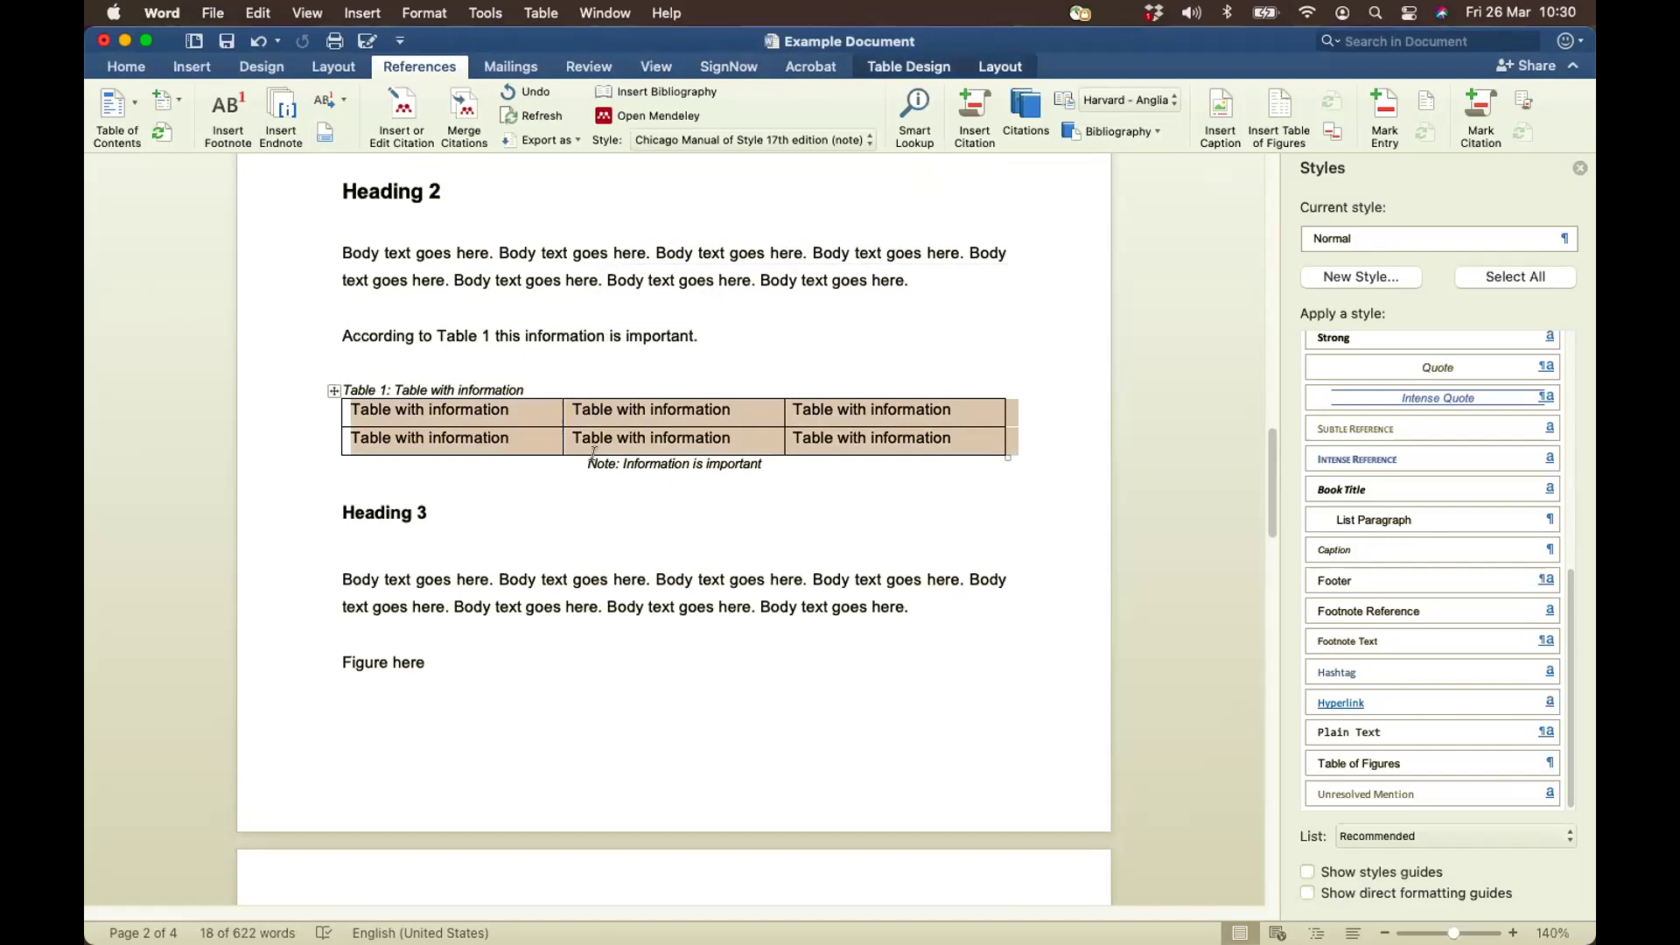
scroll(681, 484, "down", 15)
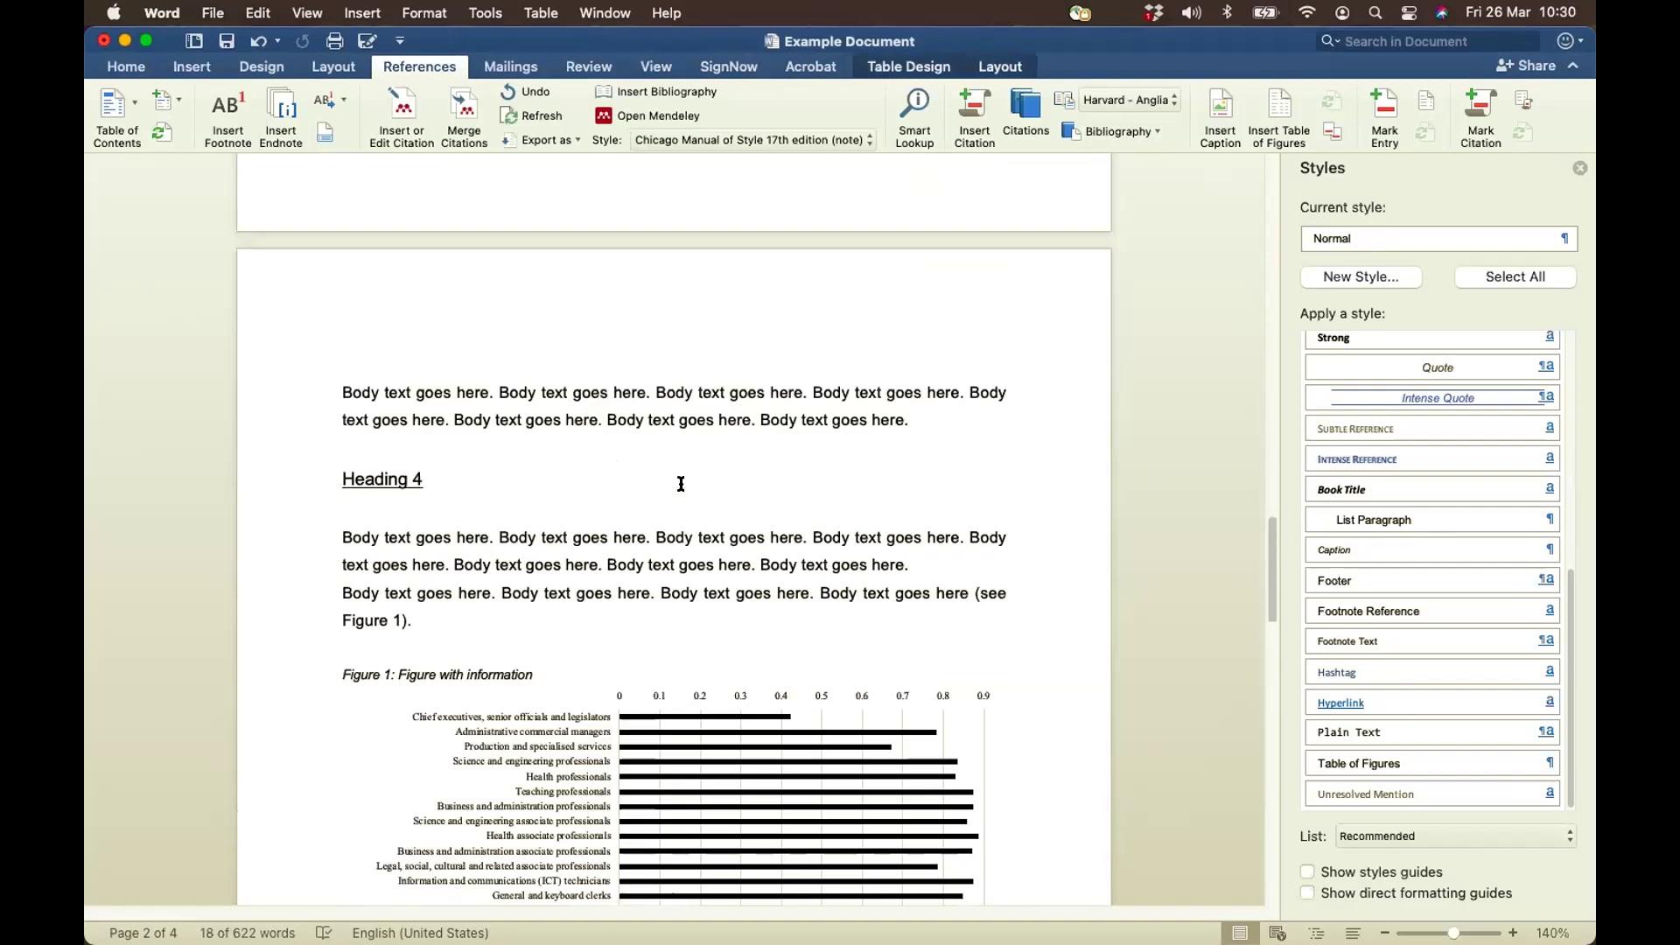
left_click(359, 229)
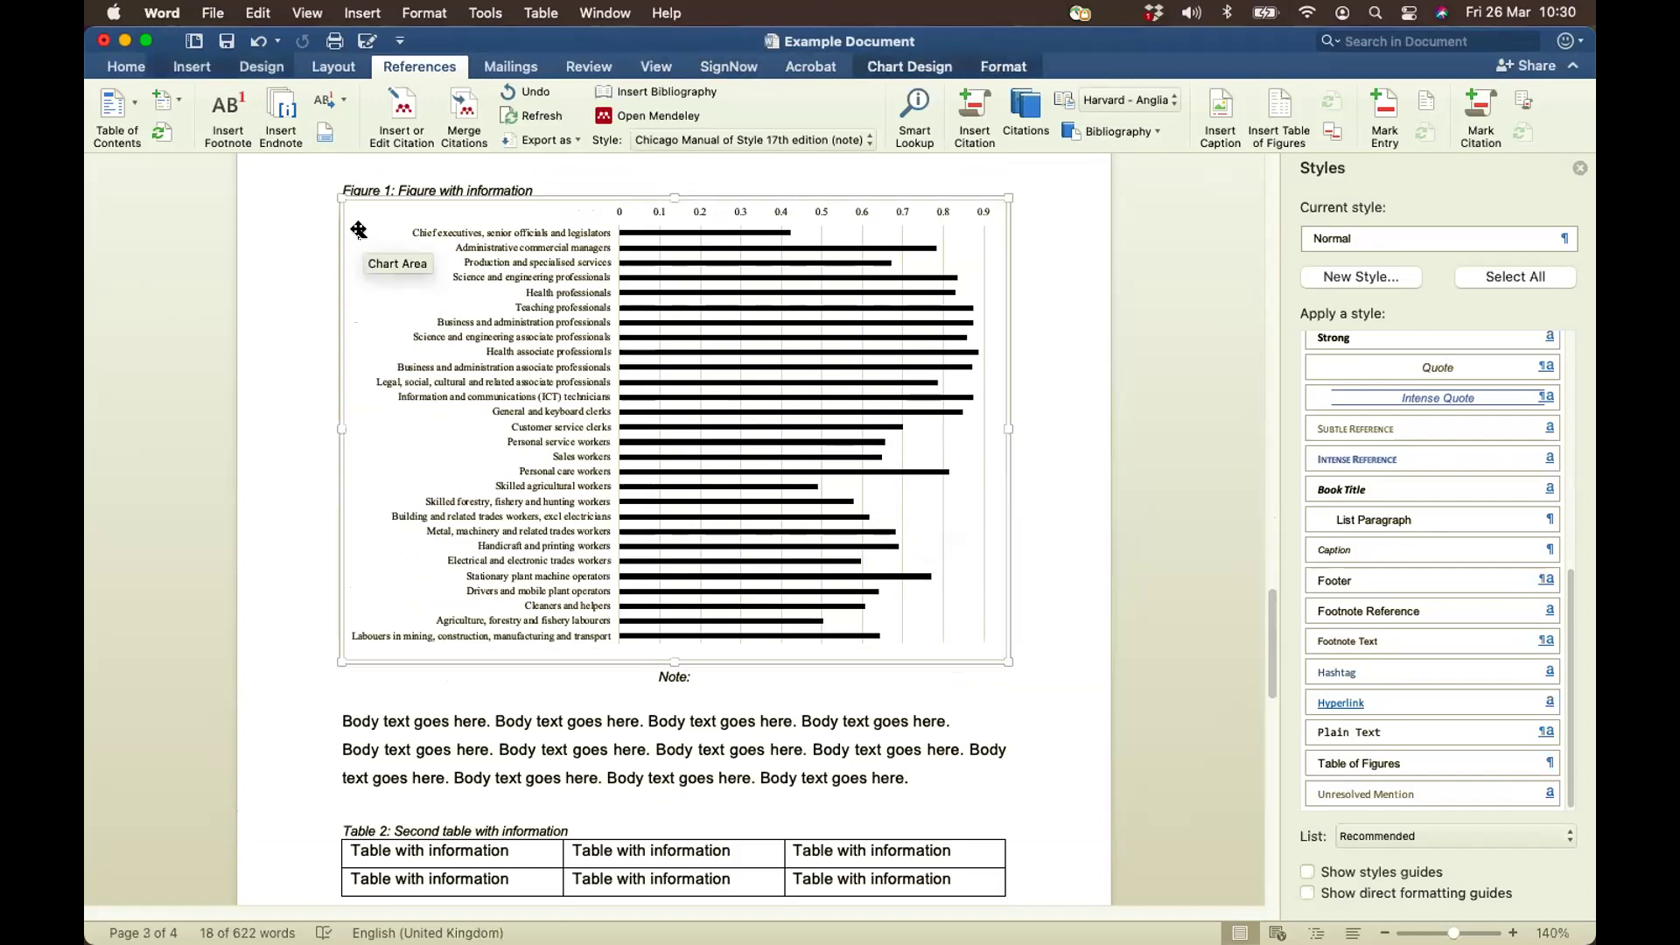
scroll(479, 258, "up", 10)
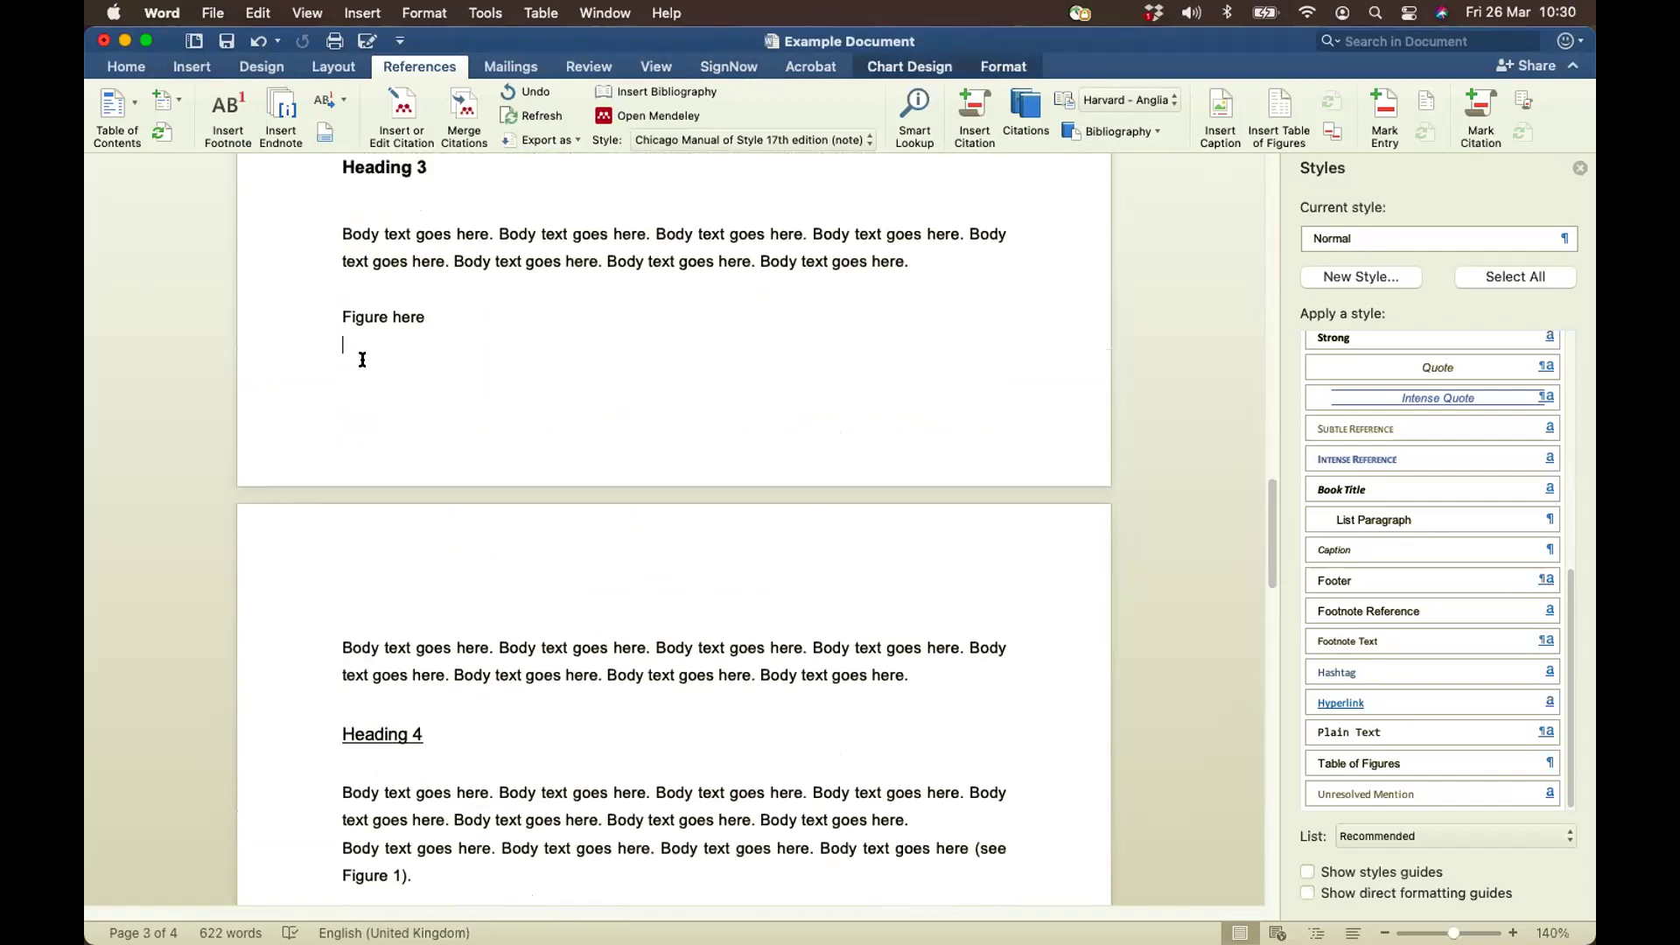
Insert the caption "Figure 1: fictional figure" on the empty line below "Figure here"
left_click(362, 359)
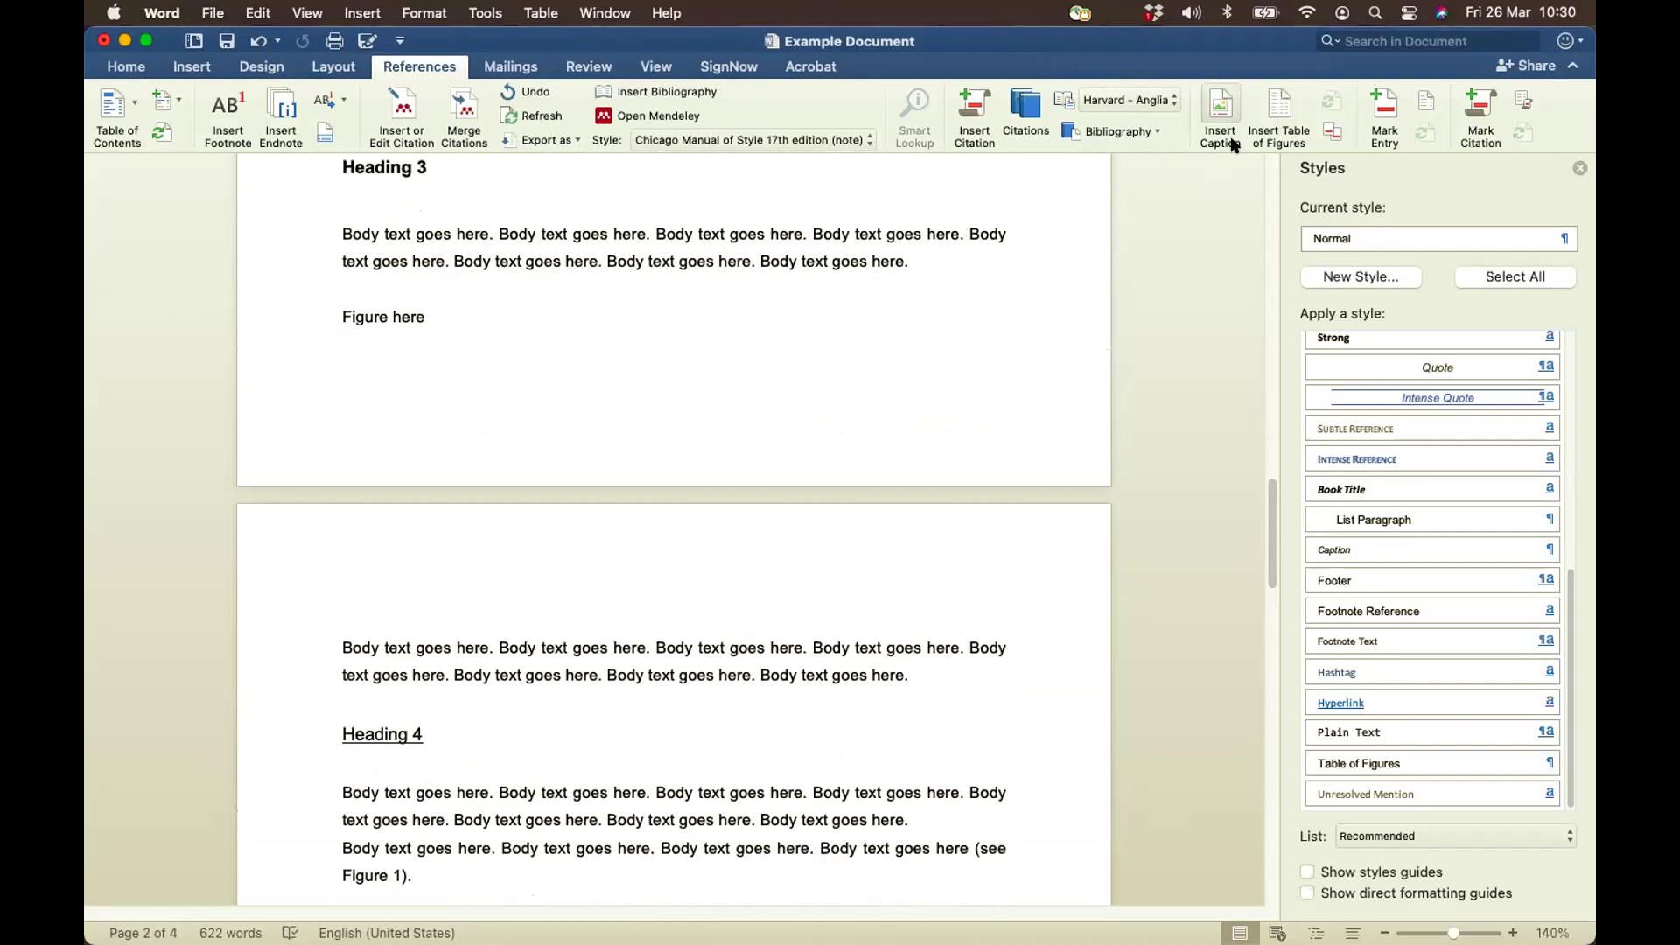
left_click(1219, 109)
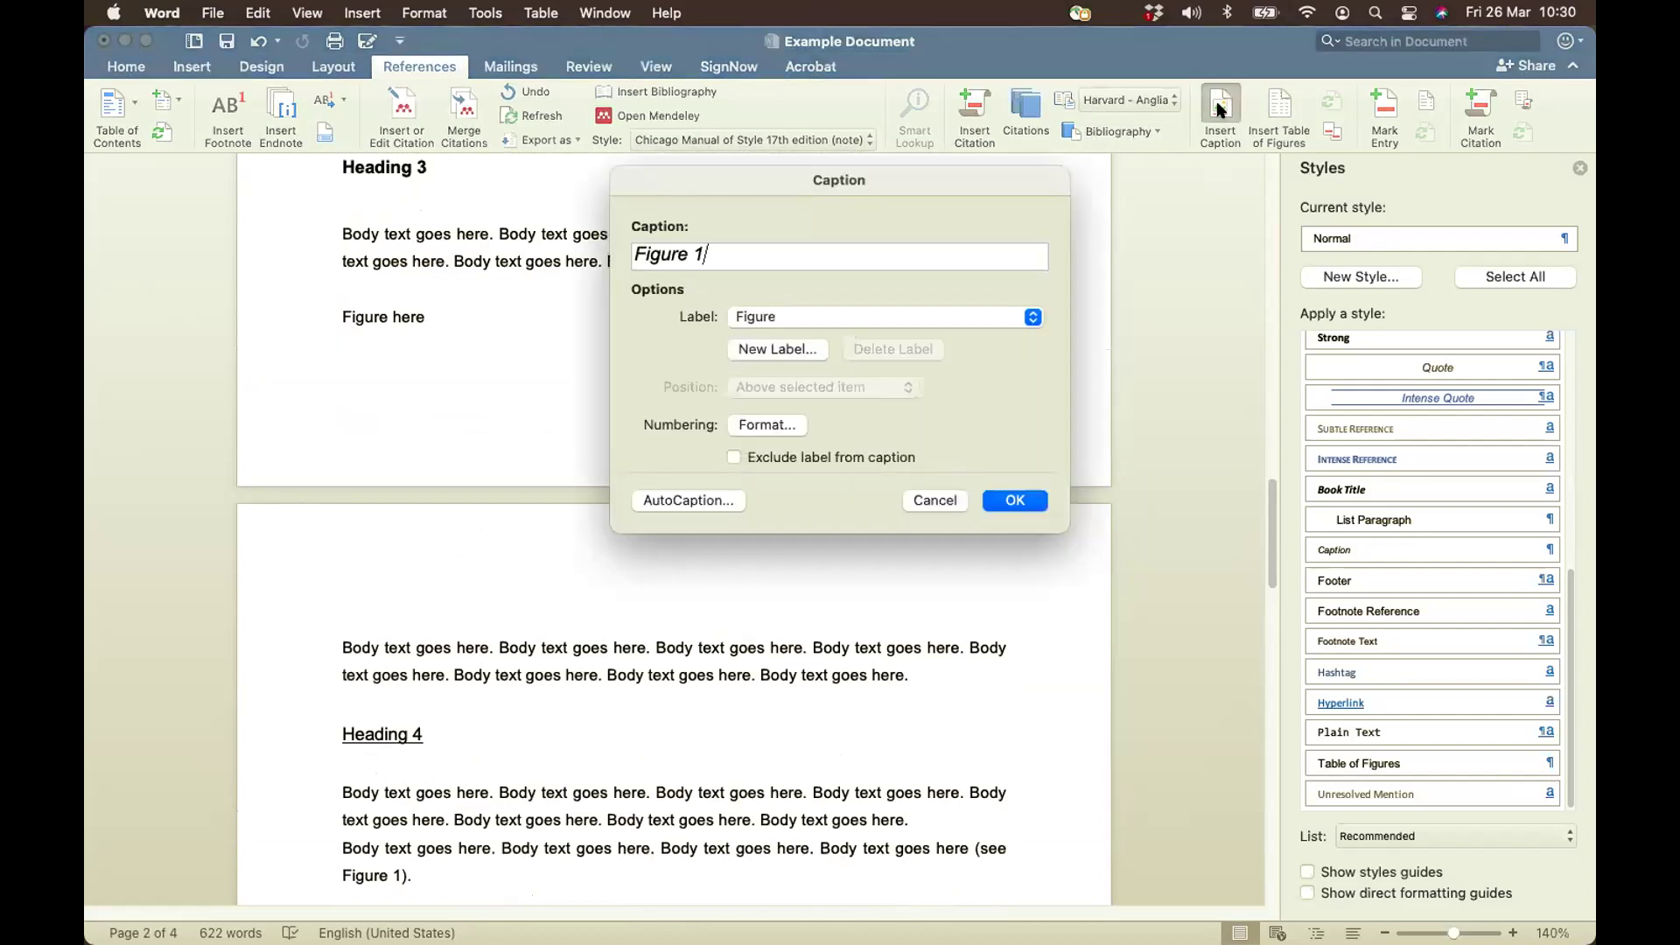
type(": fictional figure")
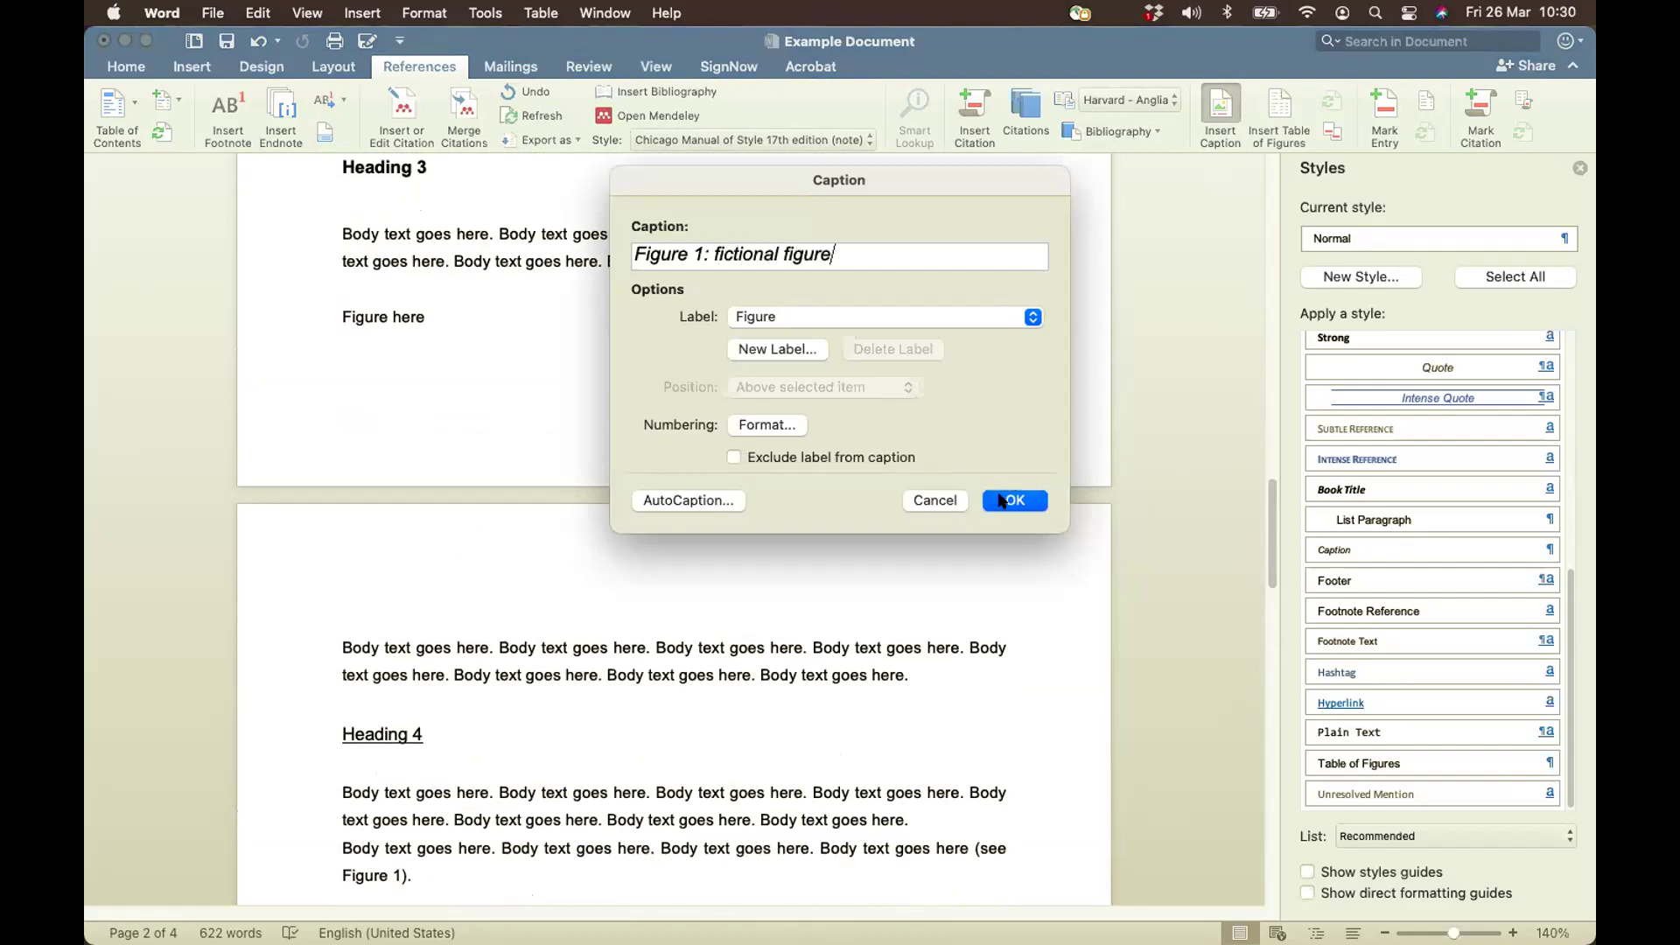
left_click(1013, 501)
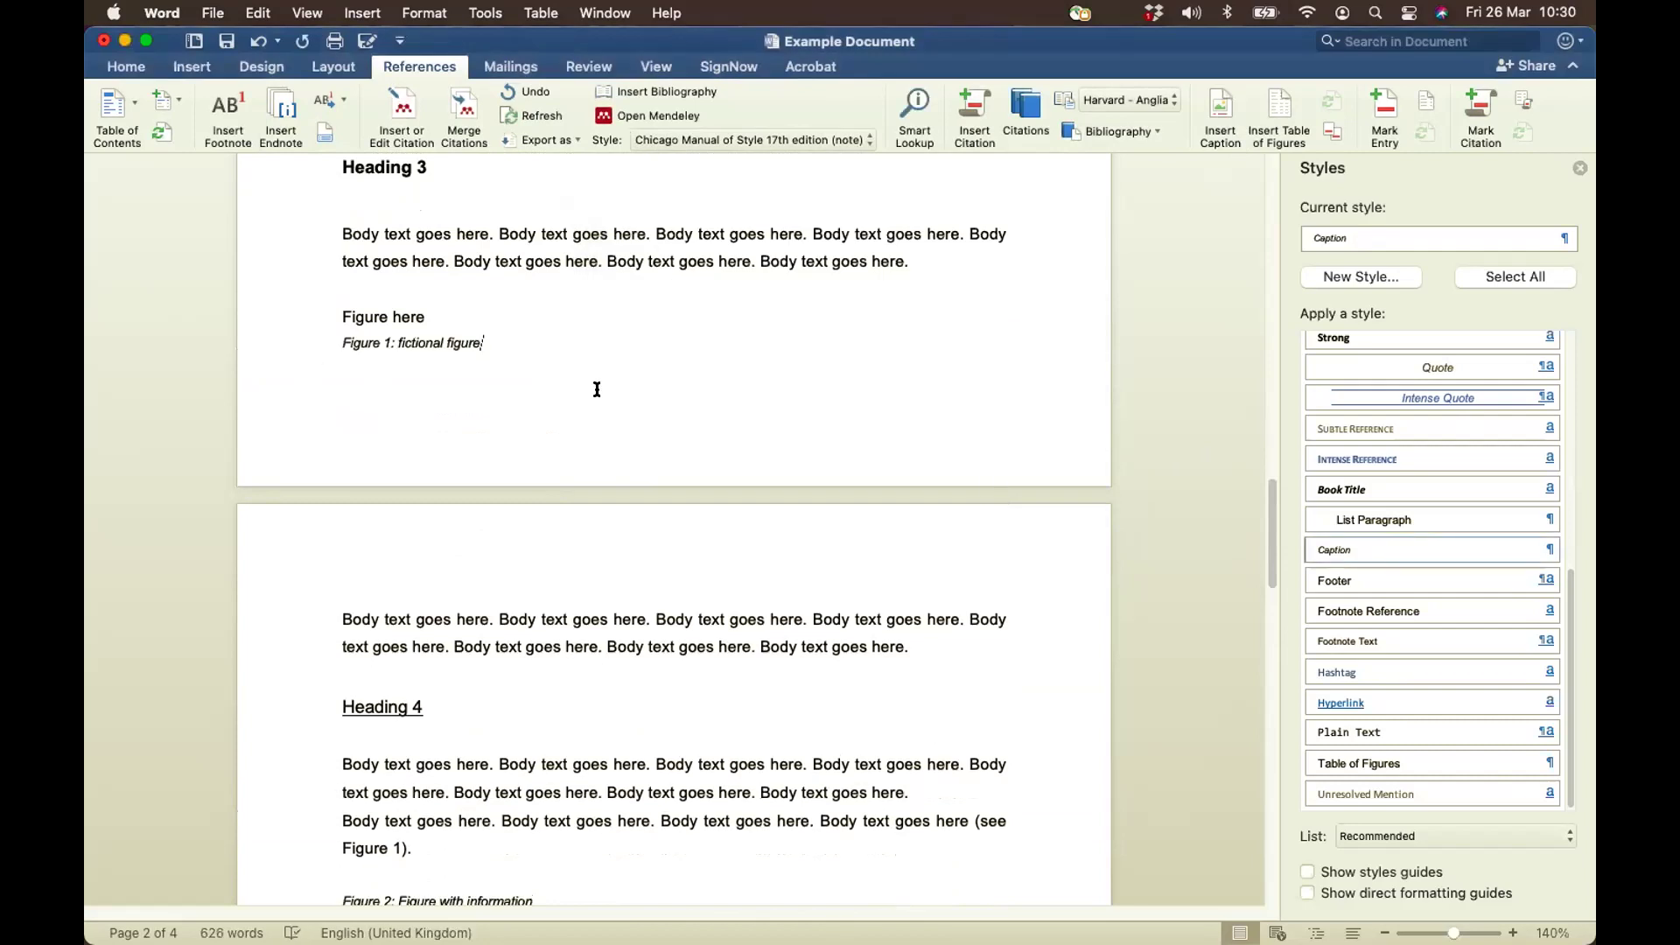
Update the figure cross-reference field in the paragraph above the bar chart under Heading 4
scroll(1117, 450, "down", 5)
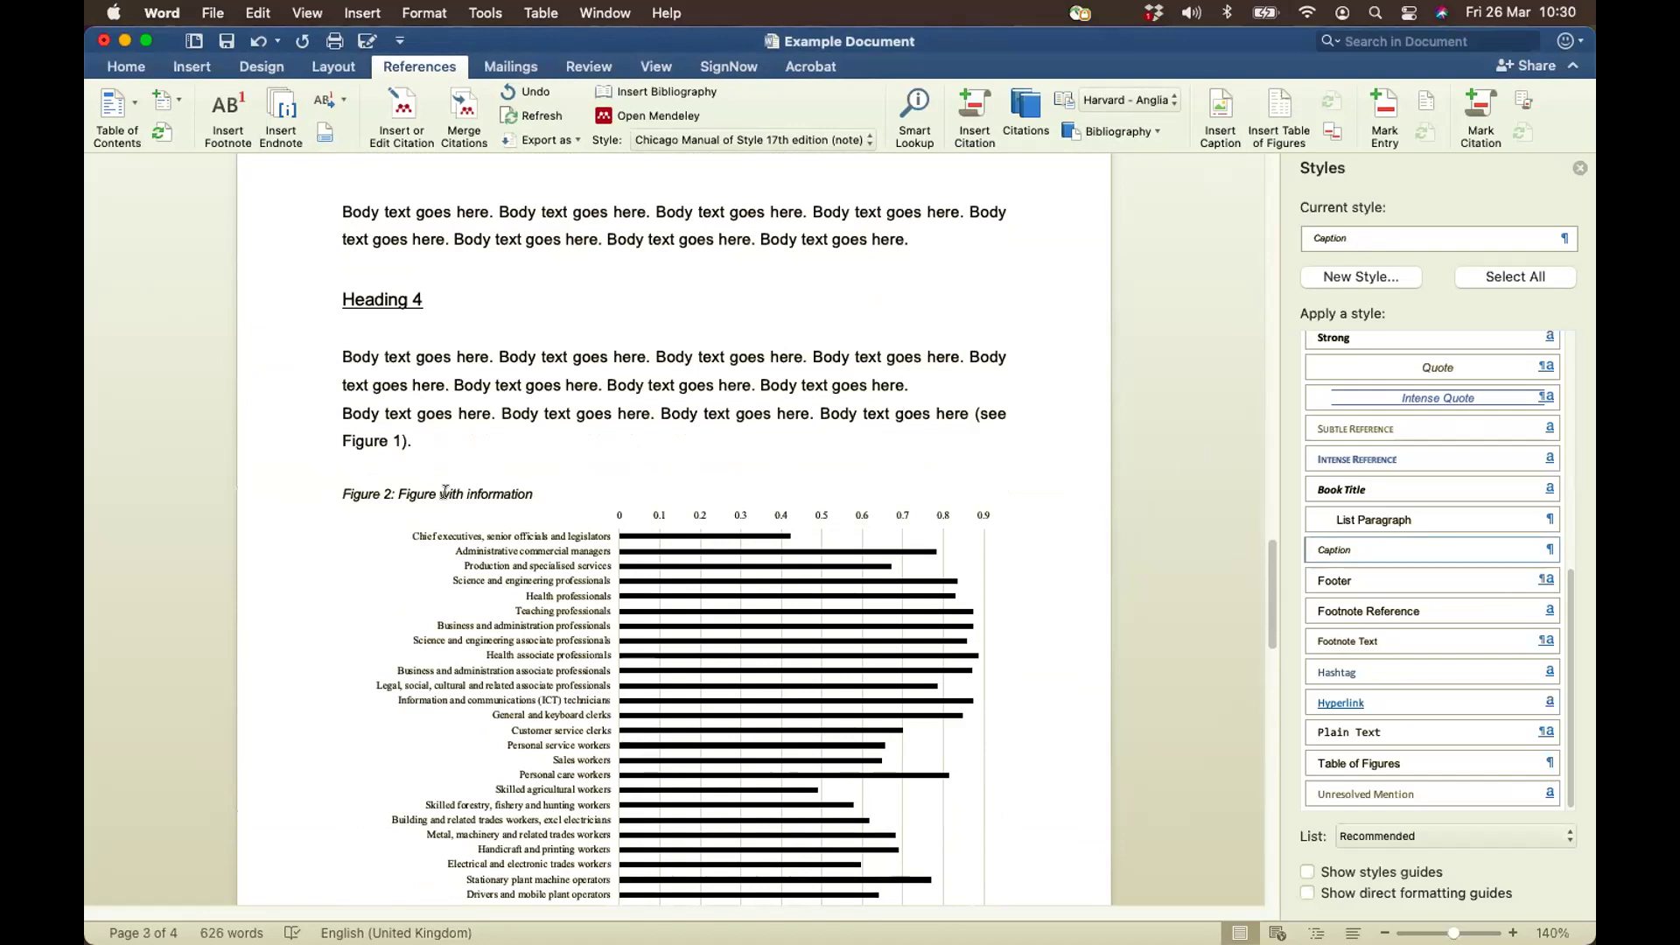
scroll(1078, 609, "down", 3)
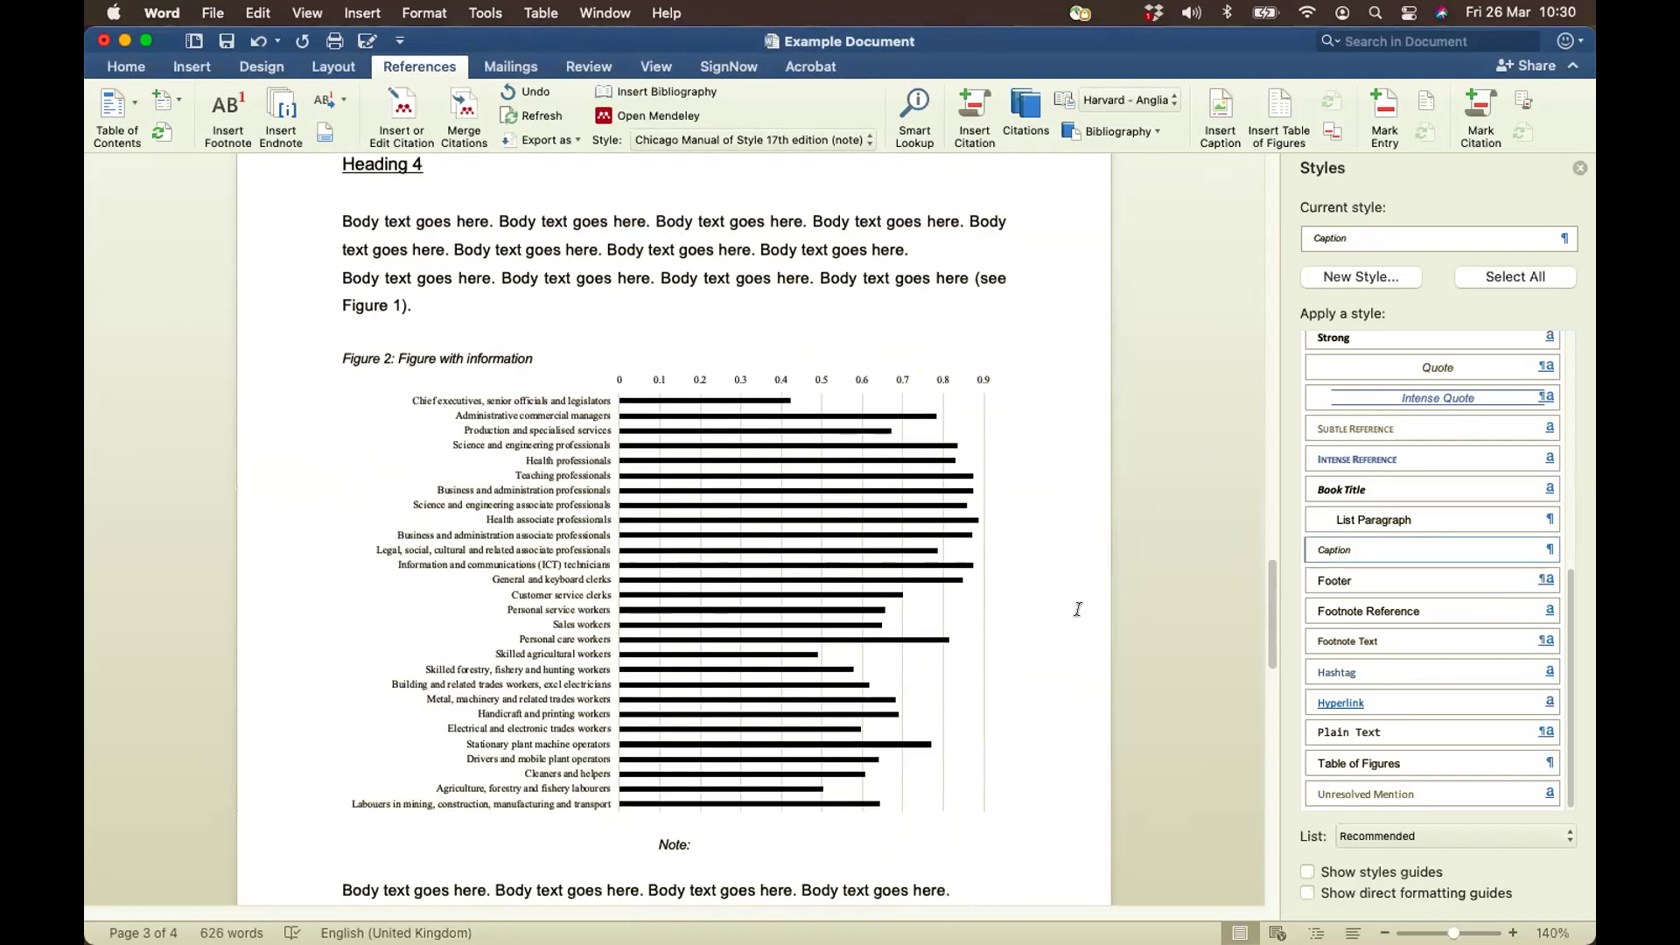
right_click(355, 306)
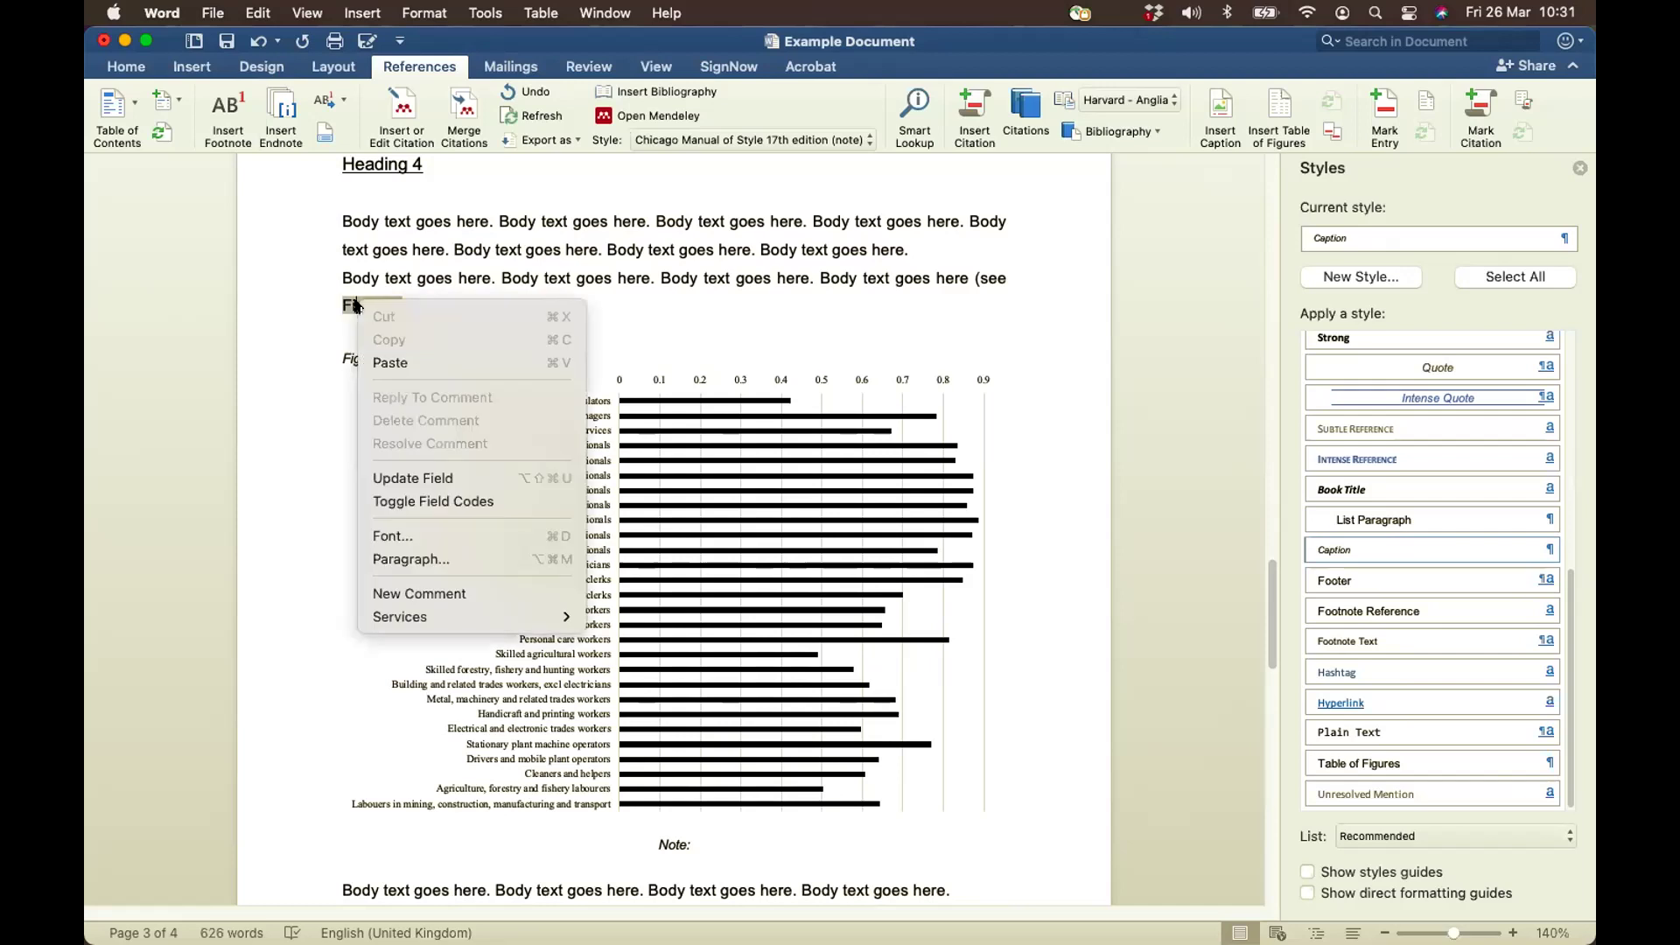
left_click(439, 477)
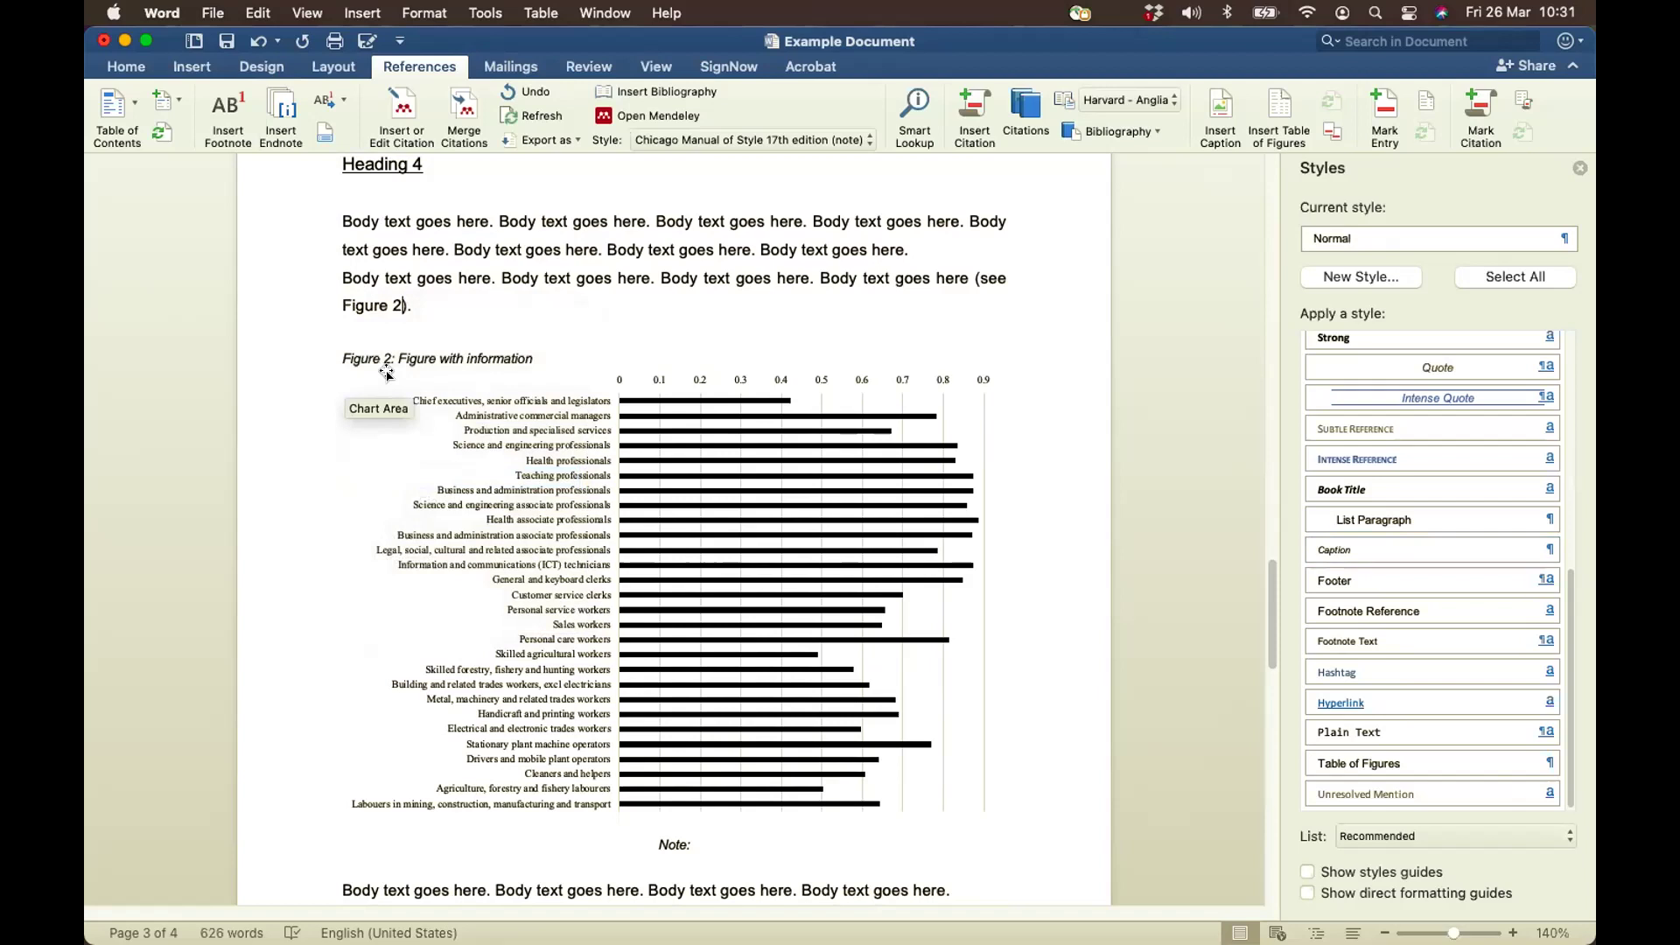
Review the order of the tables, figures and their captions across the document's second and third pages
scroll(1138, 417, "down", 1)
scroll(1138, 418, "down", 2)
scroll(1137, 417, "up", 2)
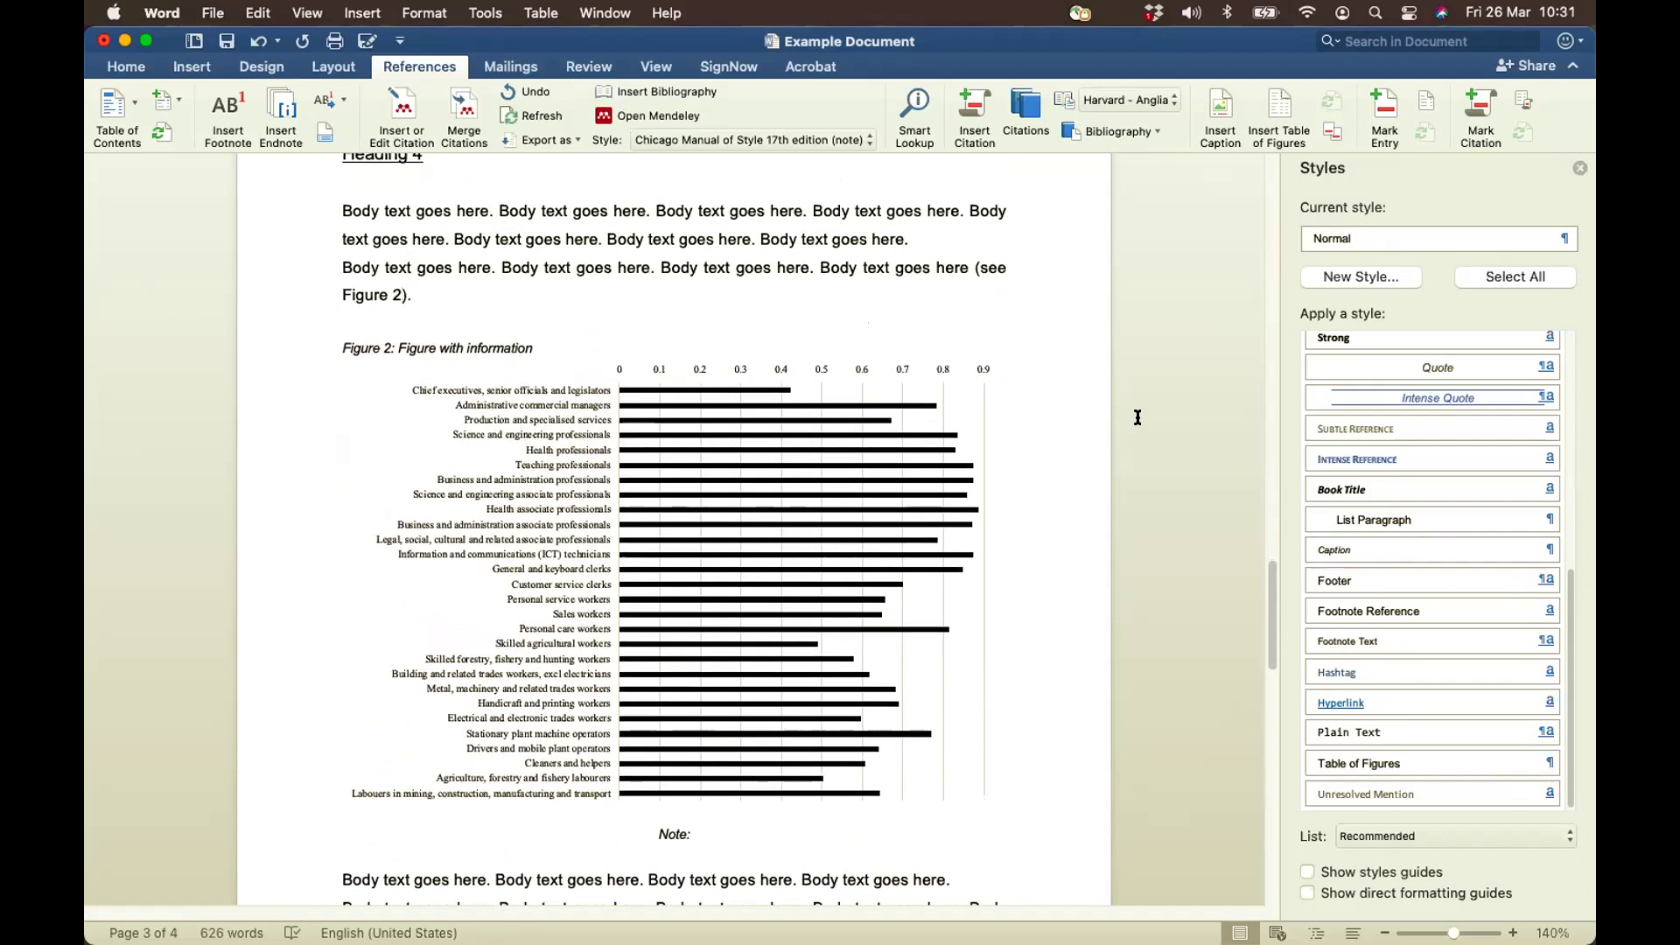
scroll(1137, 417, "up", 8)
scroll(1137, 418, "up", 6)
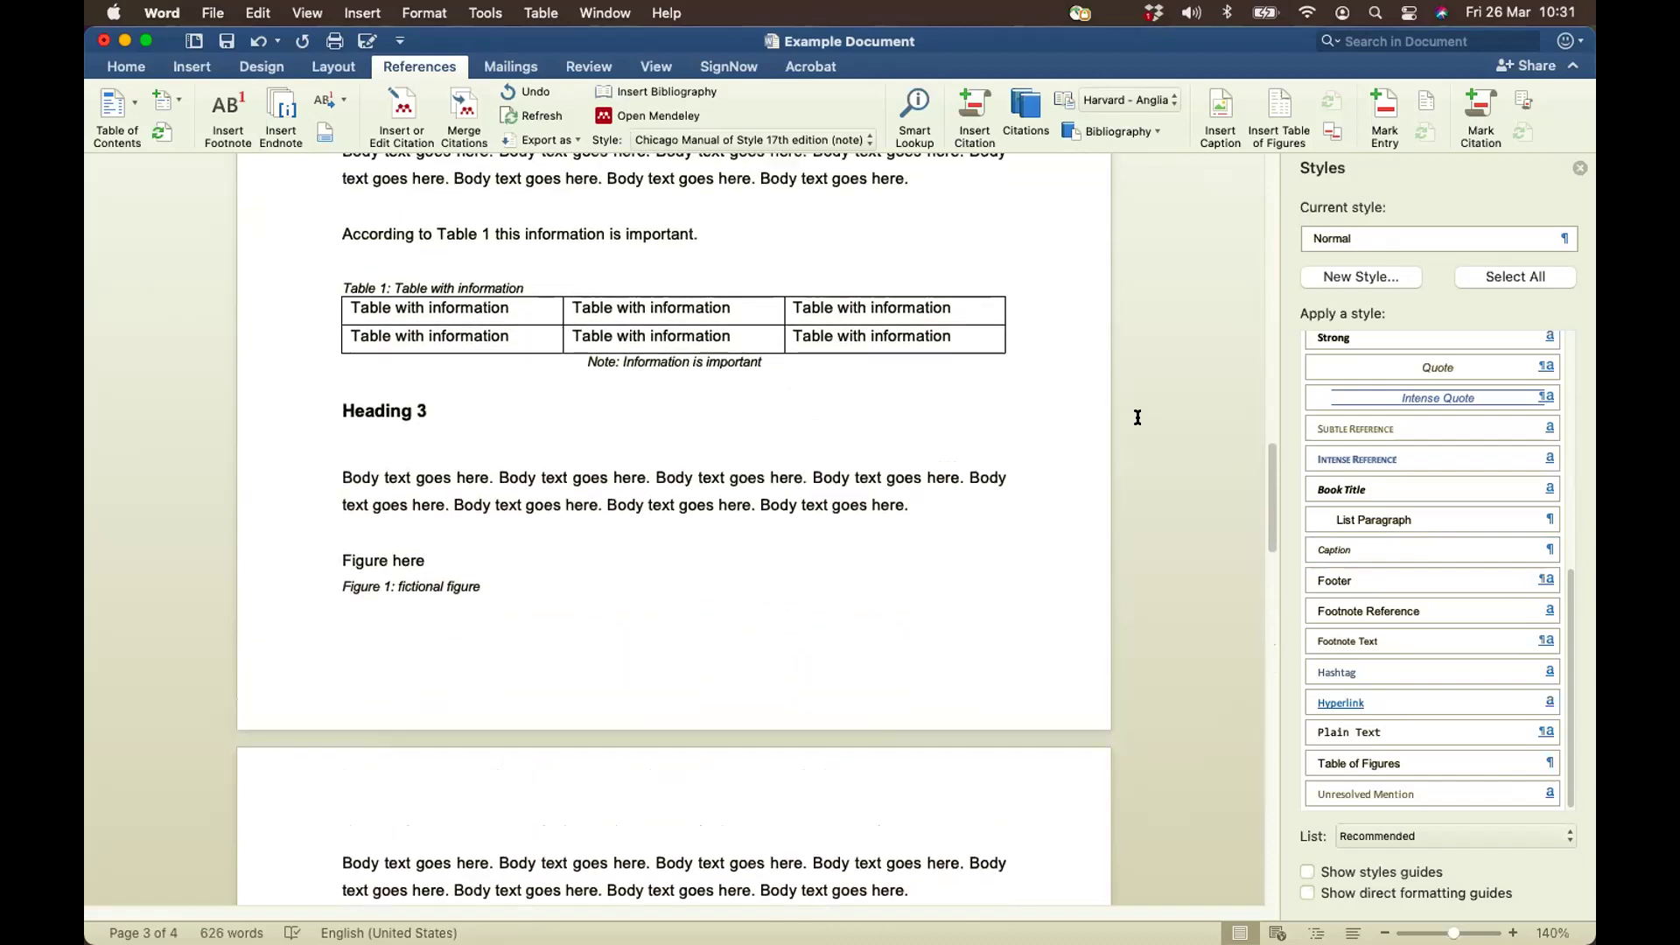
scroll(1137, 417, "down", 3)
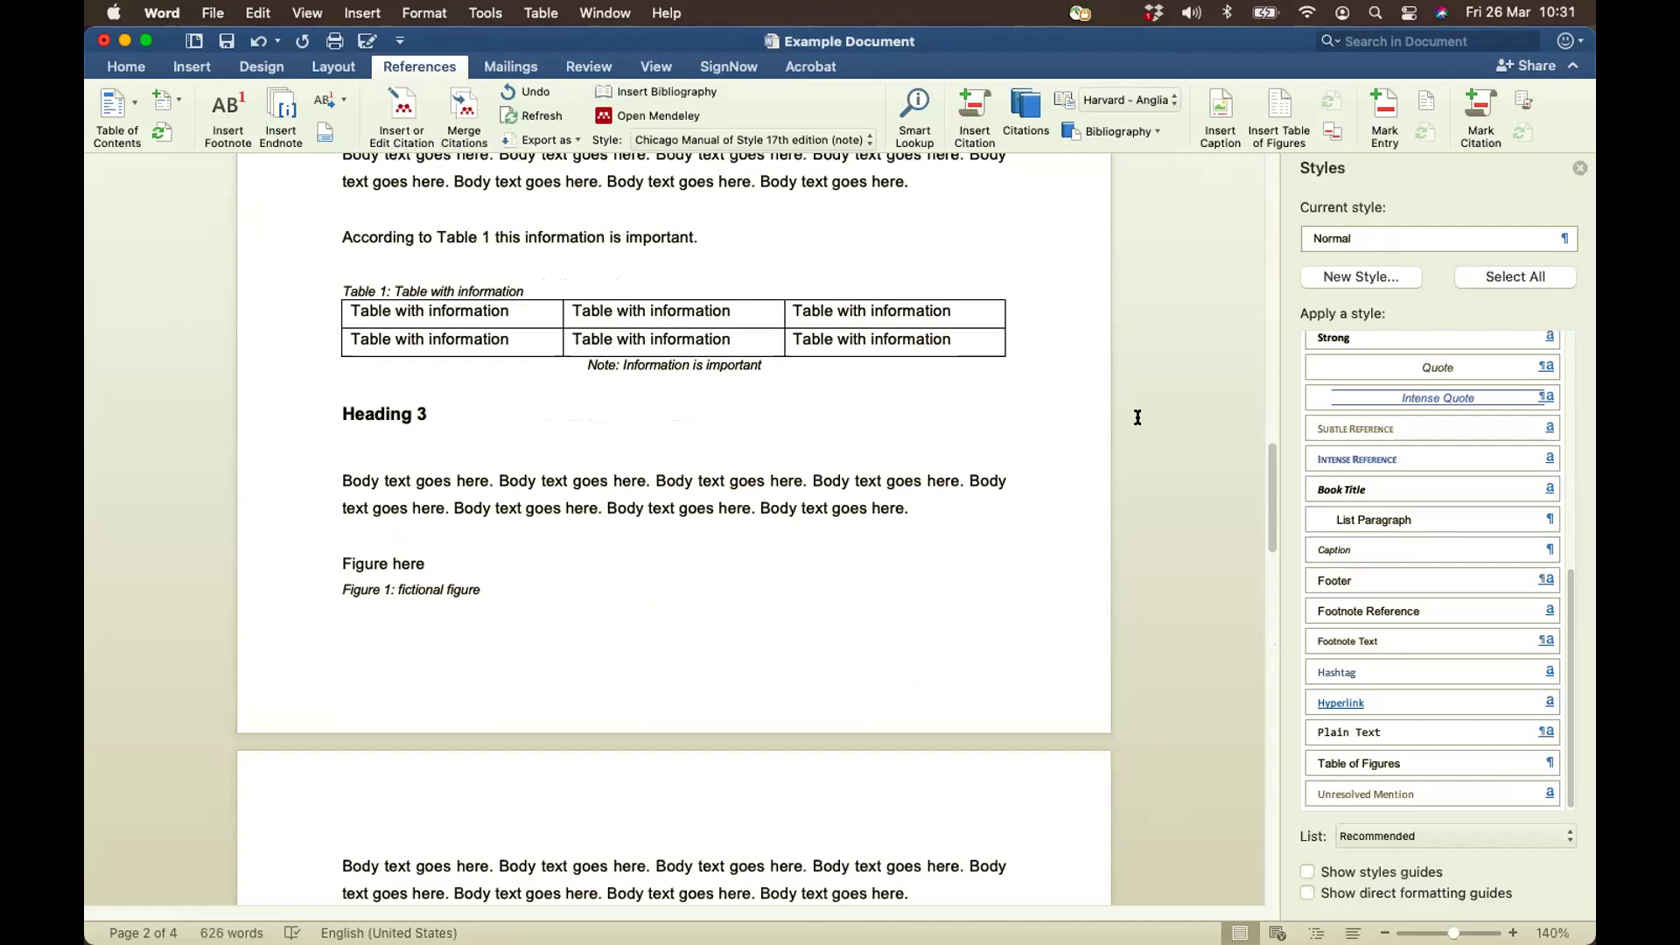
scroll(1137, 418, "up", 3)
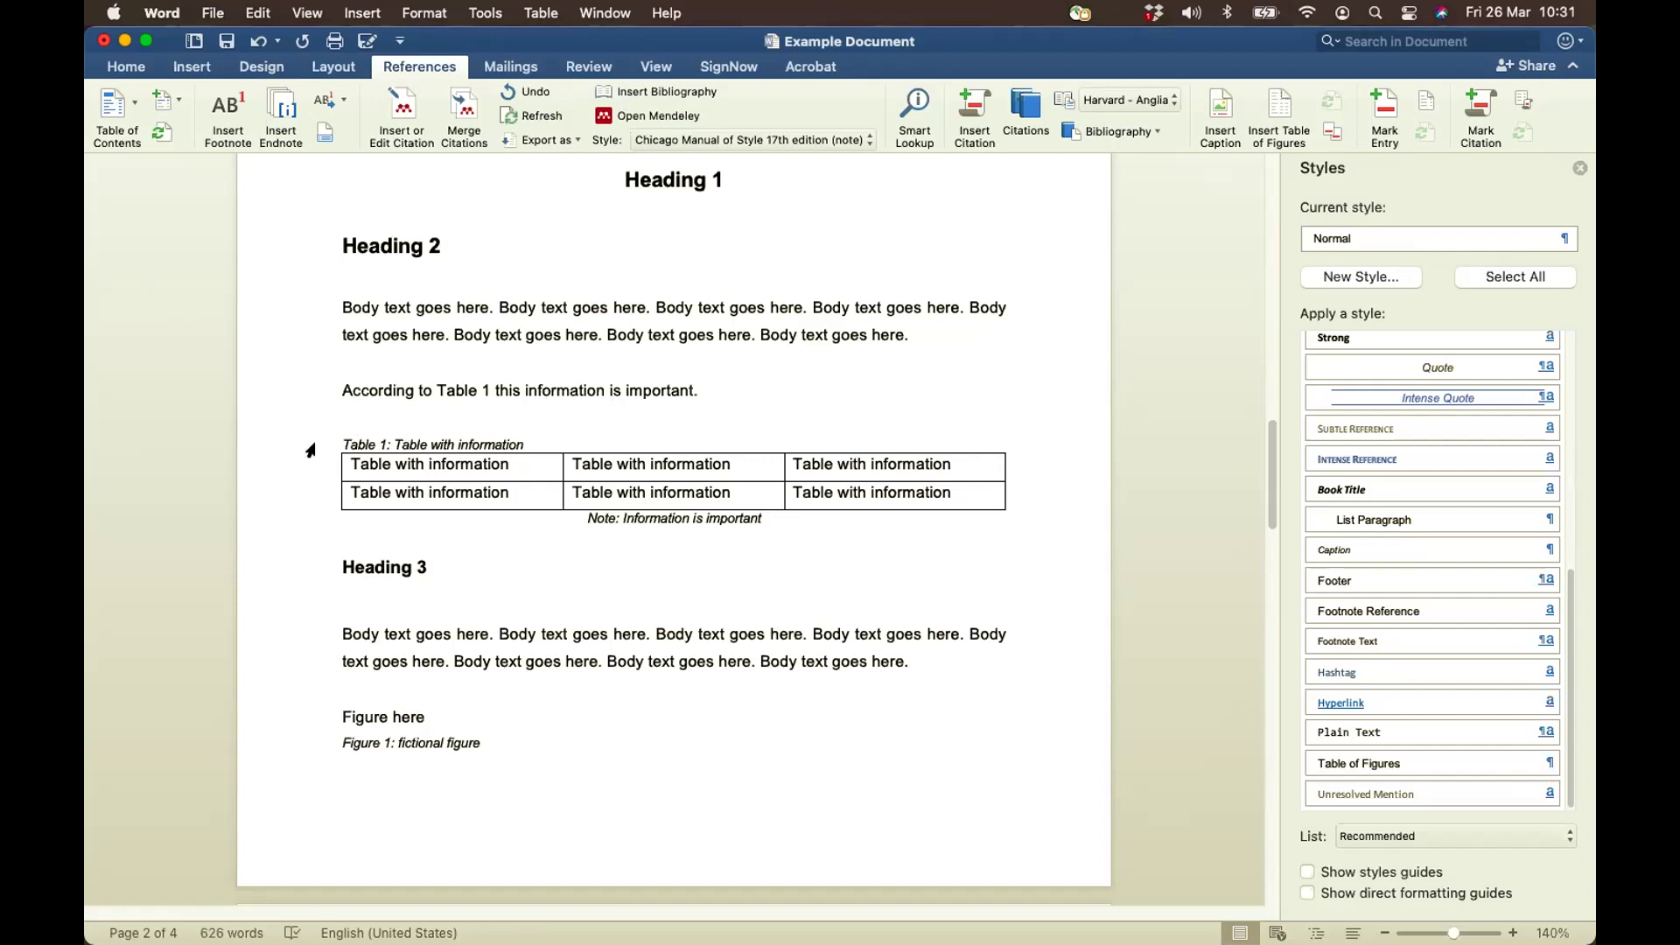
scroll(310, 450, "down", 10)
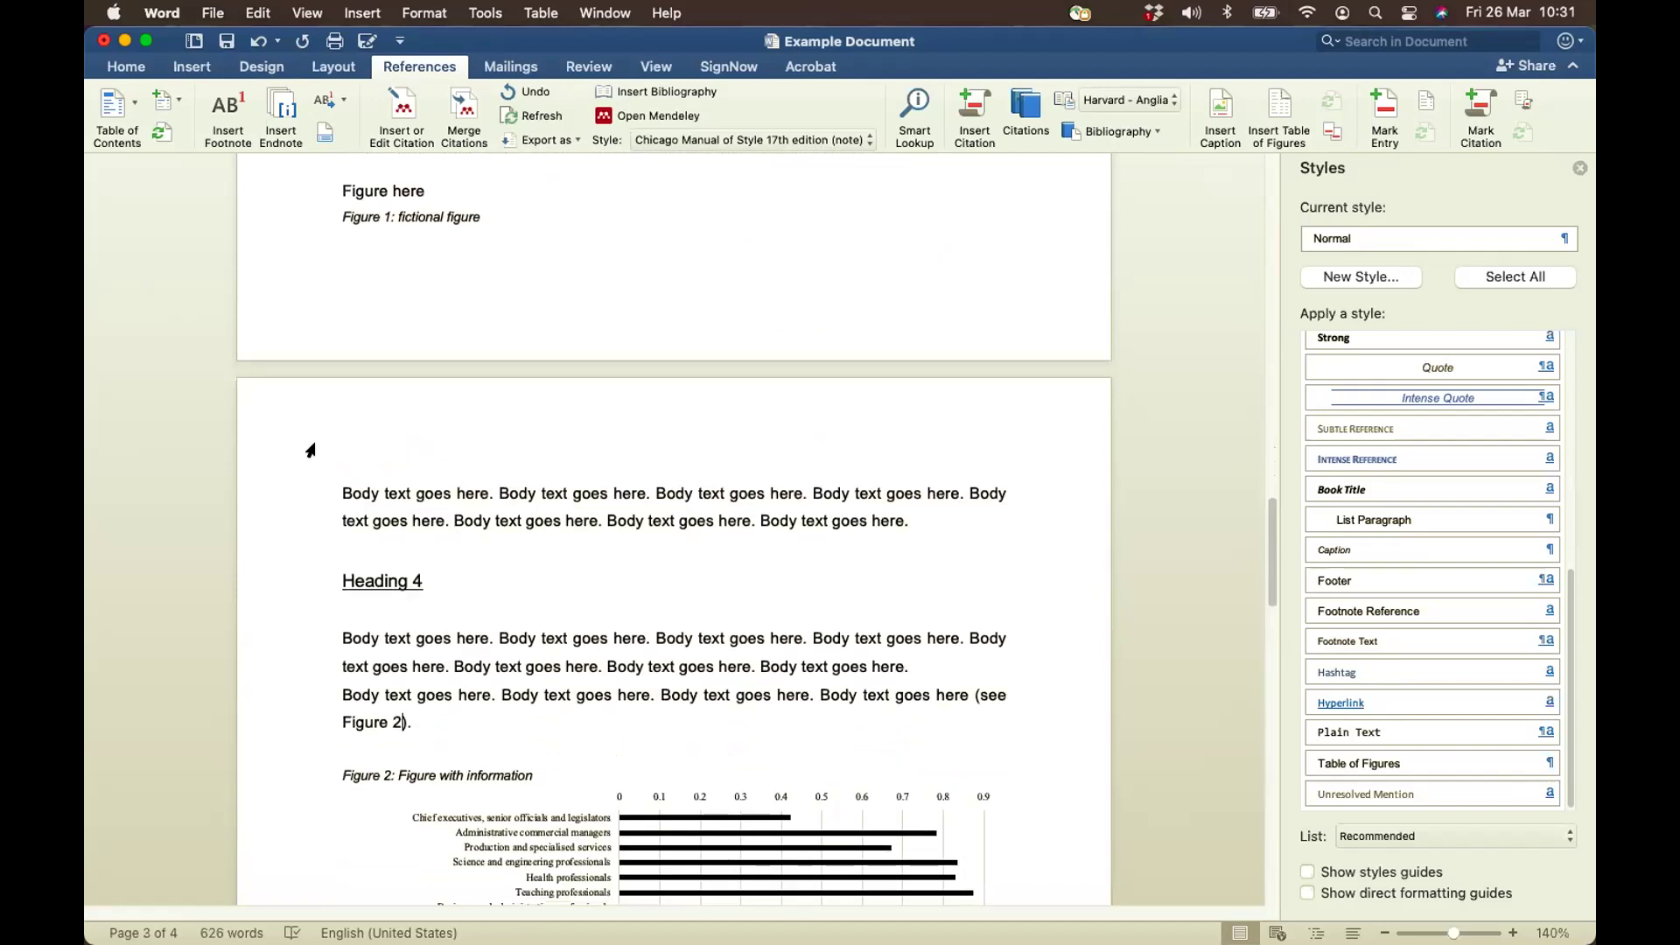
scroll(311, 450, "up", 7)
scroll(311, 449, "up", 2)
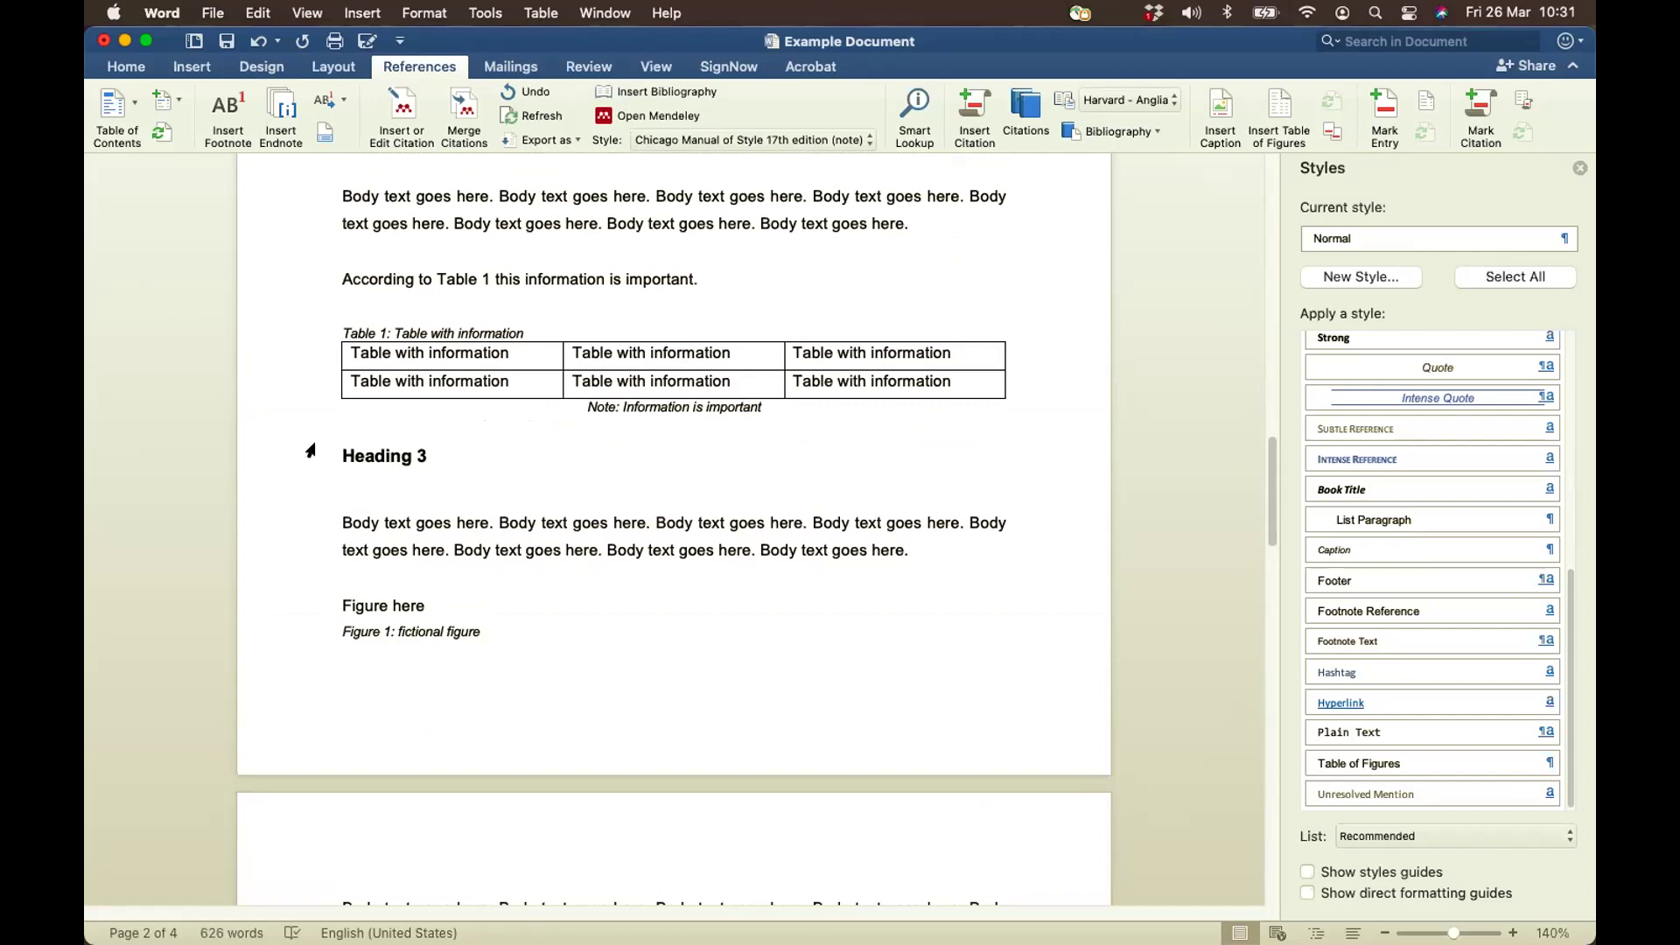
Replace the final full stop of the paragraph above the second table with "(see"
scroll(310, 450, "down", 20)
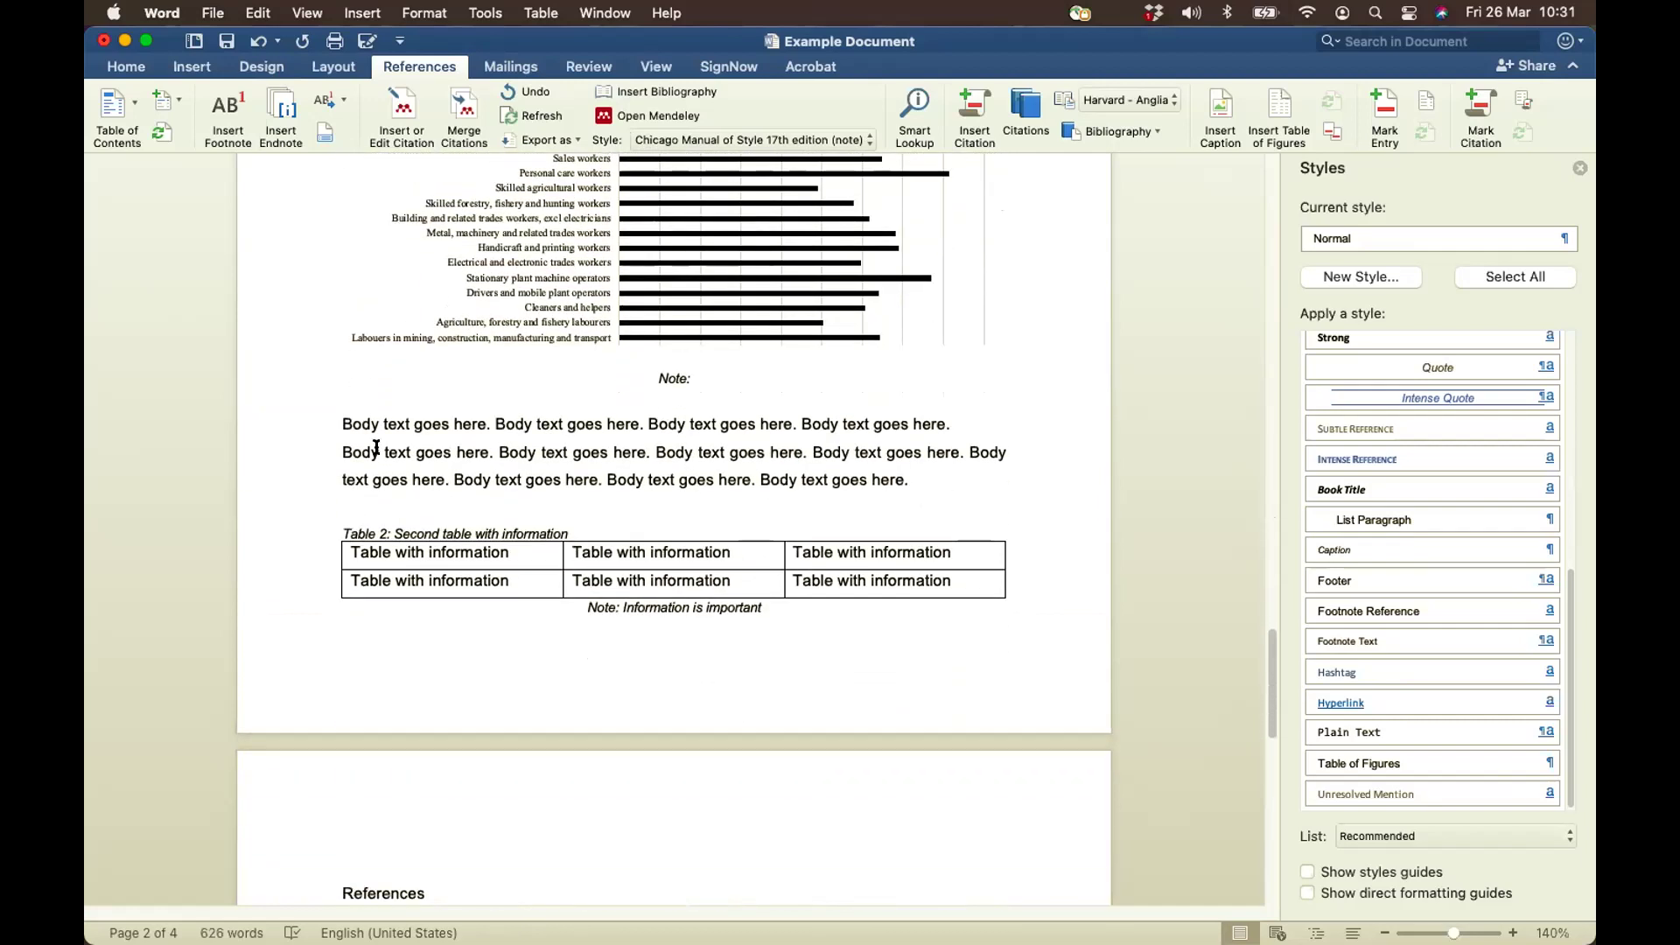
left_click(928, 491)
key("BackSpace")
type("(see")
Insert a cross-reference to Table 2 with only its label and number, and close the sentence with ")."
left_click(1332, 131)
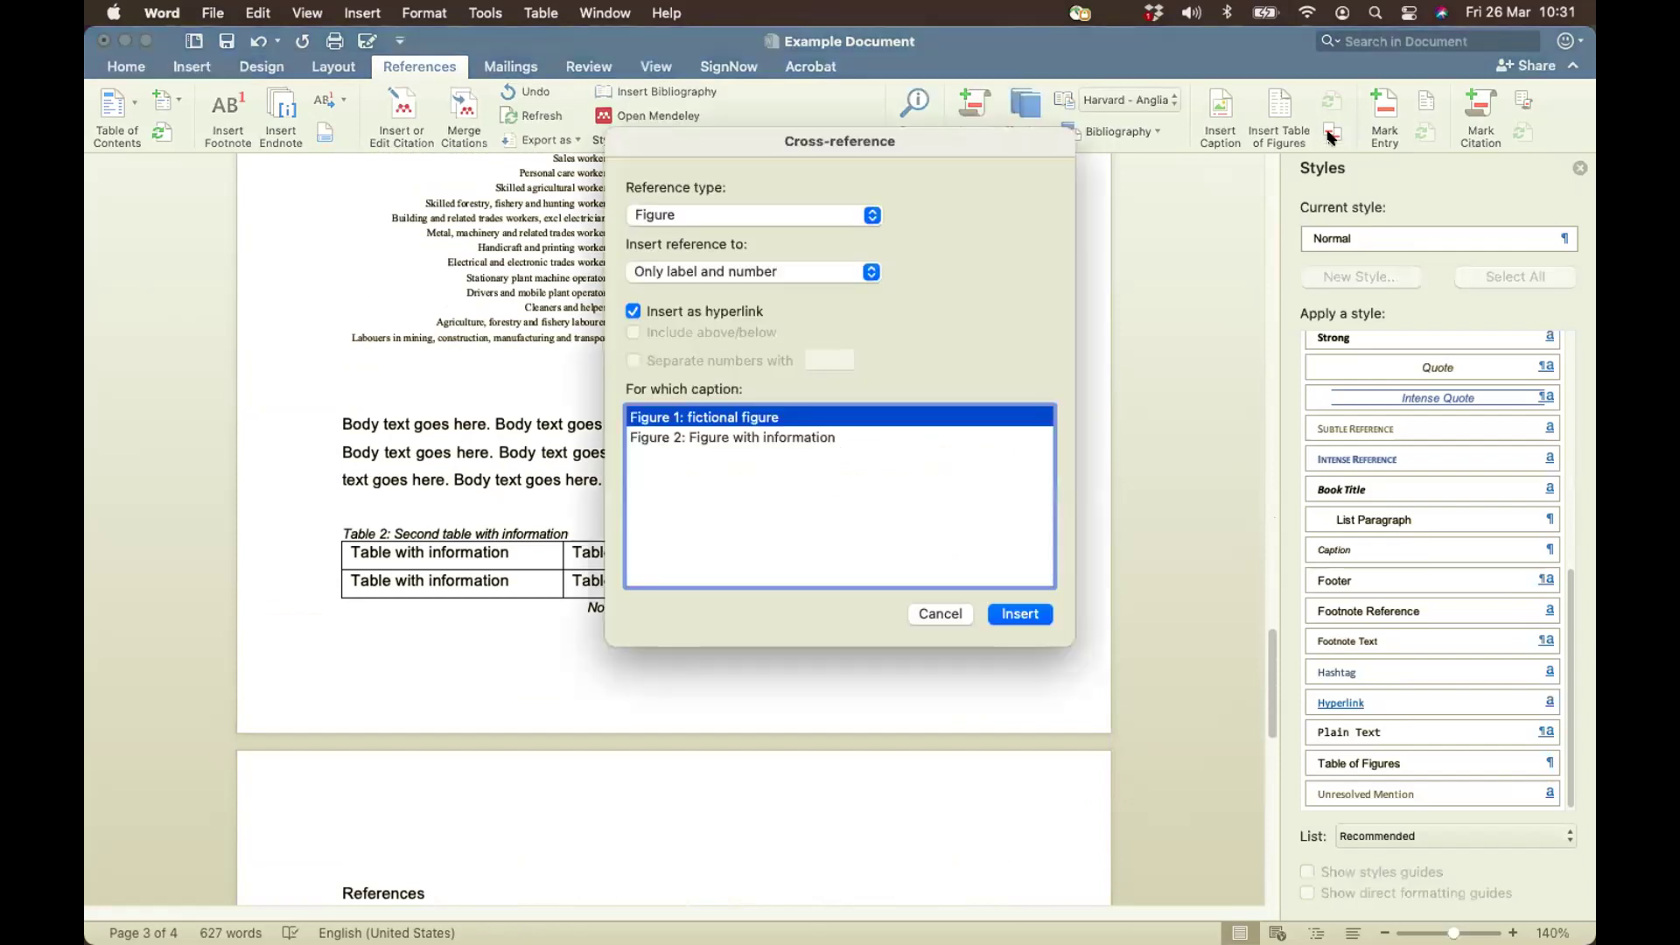
left_click(730, 216)
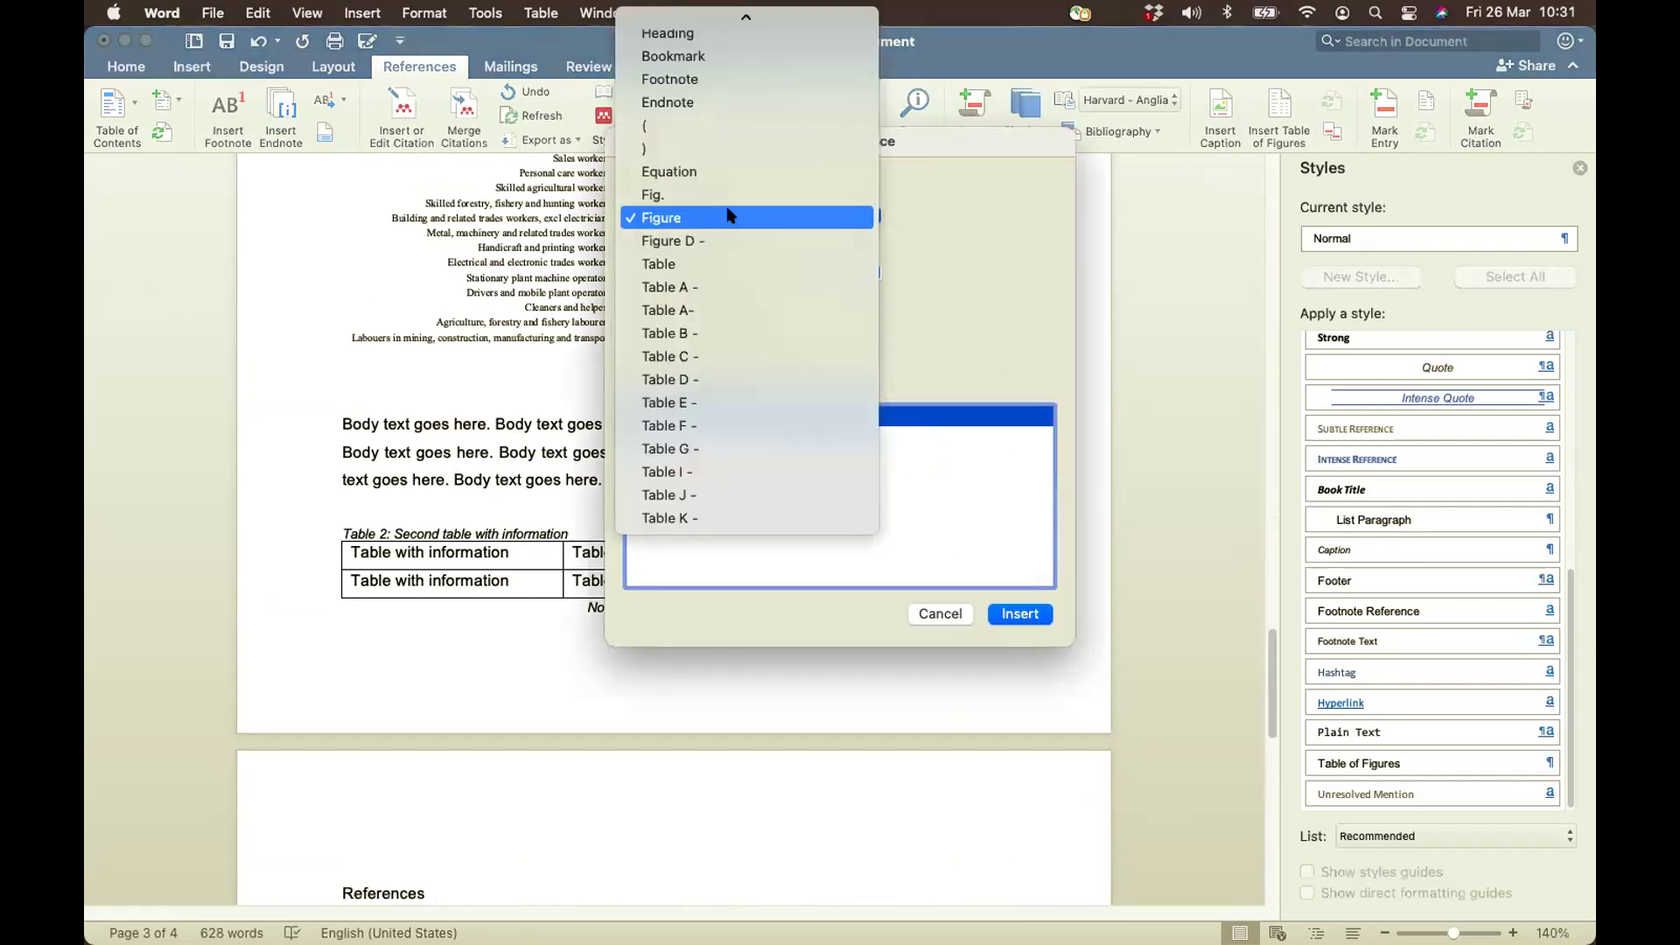
left_click(698, 263)
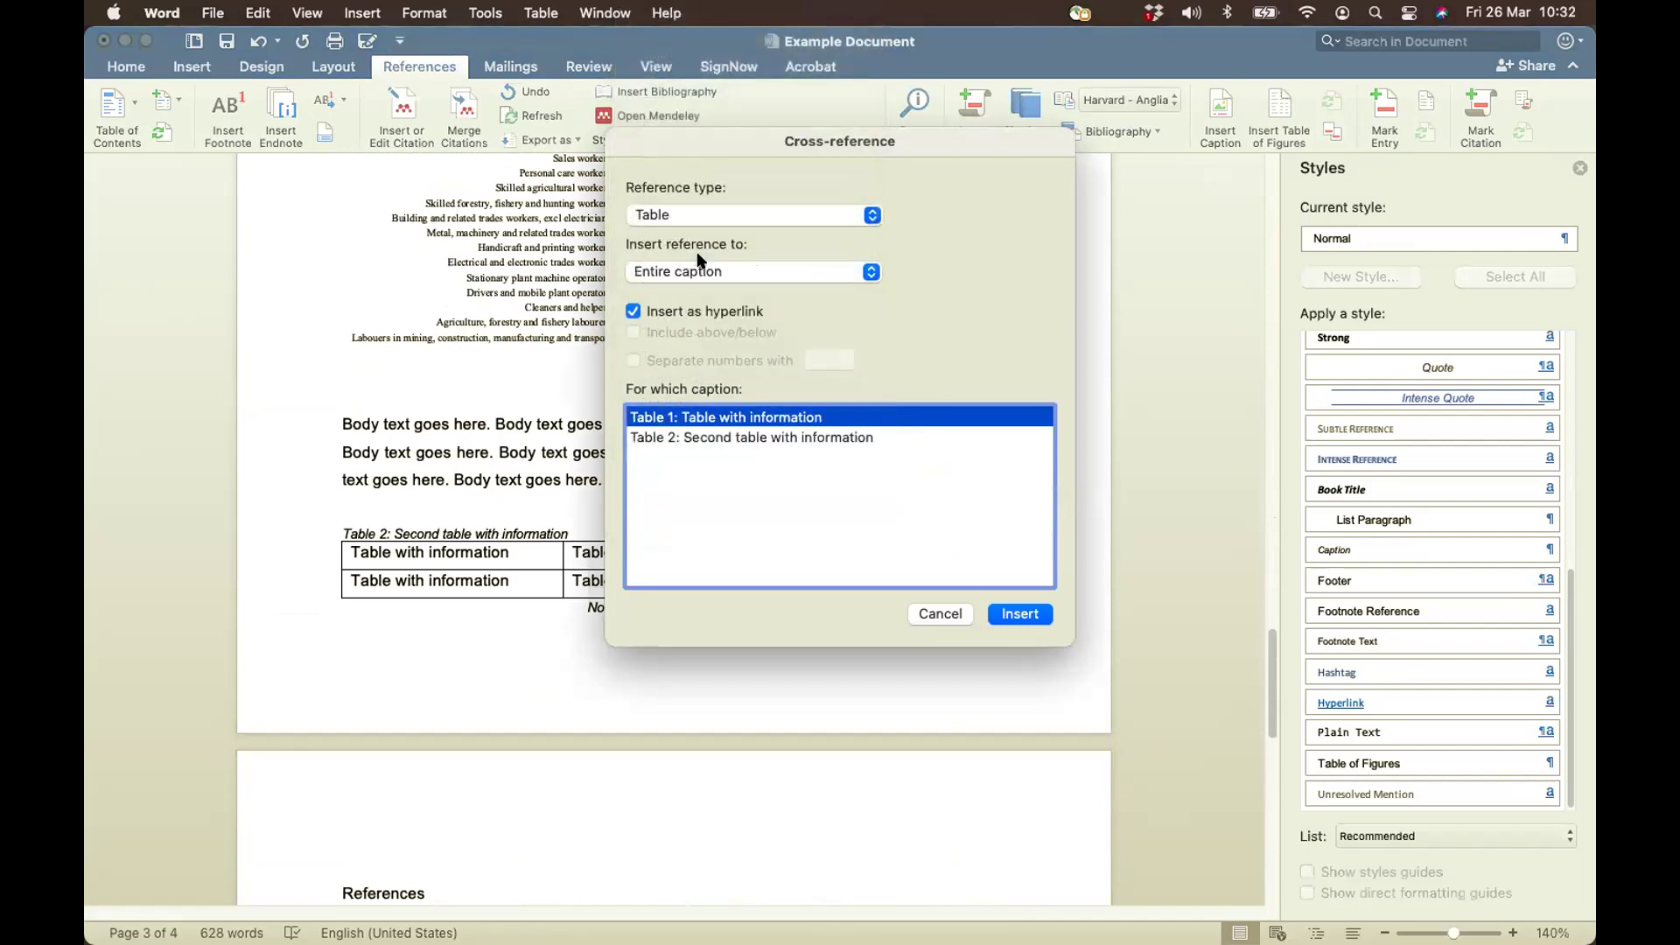
left_click(721, 437)
left_click(722, 272)
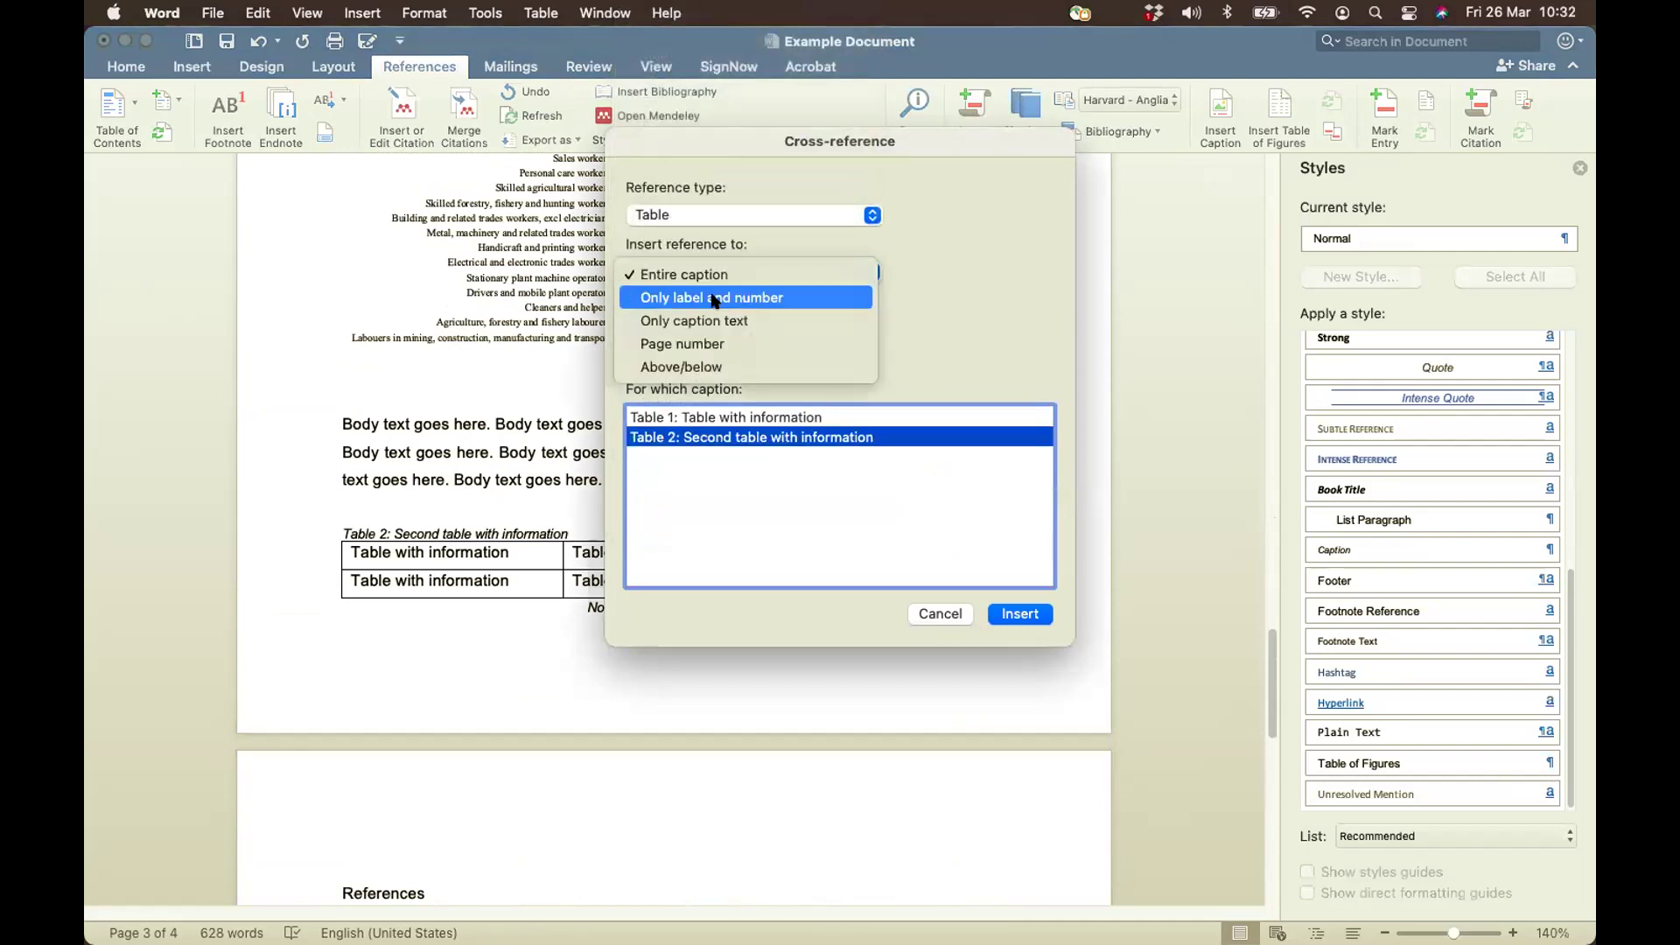
left_click(713, 302)
left_click(1015, 613)
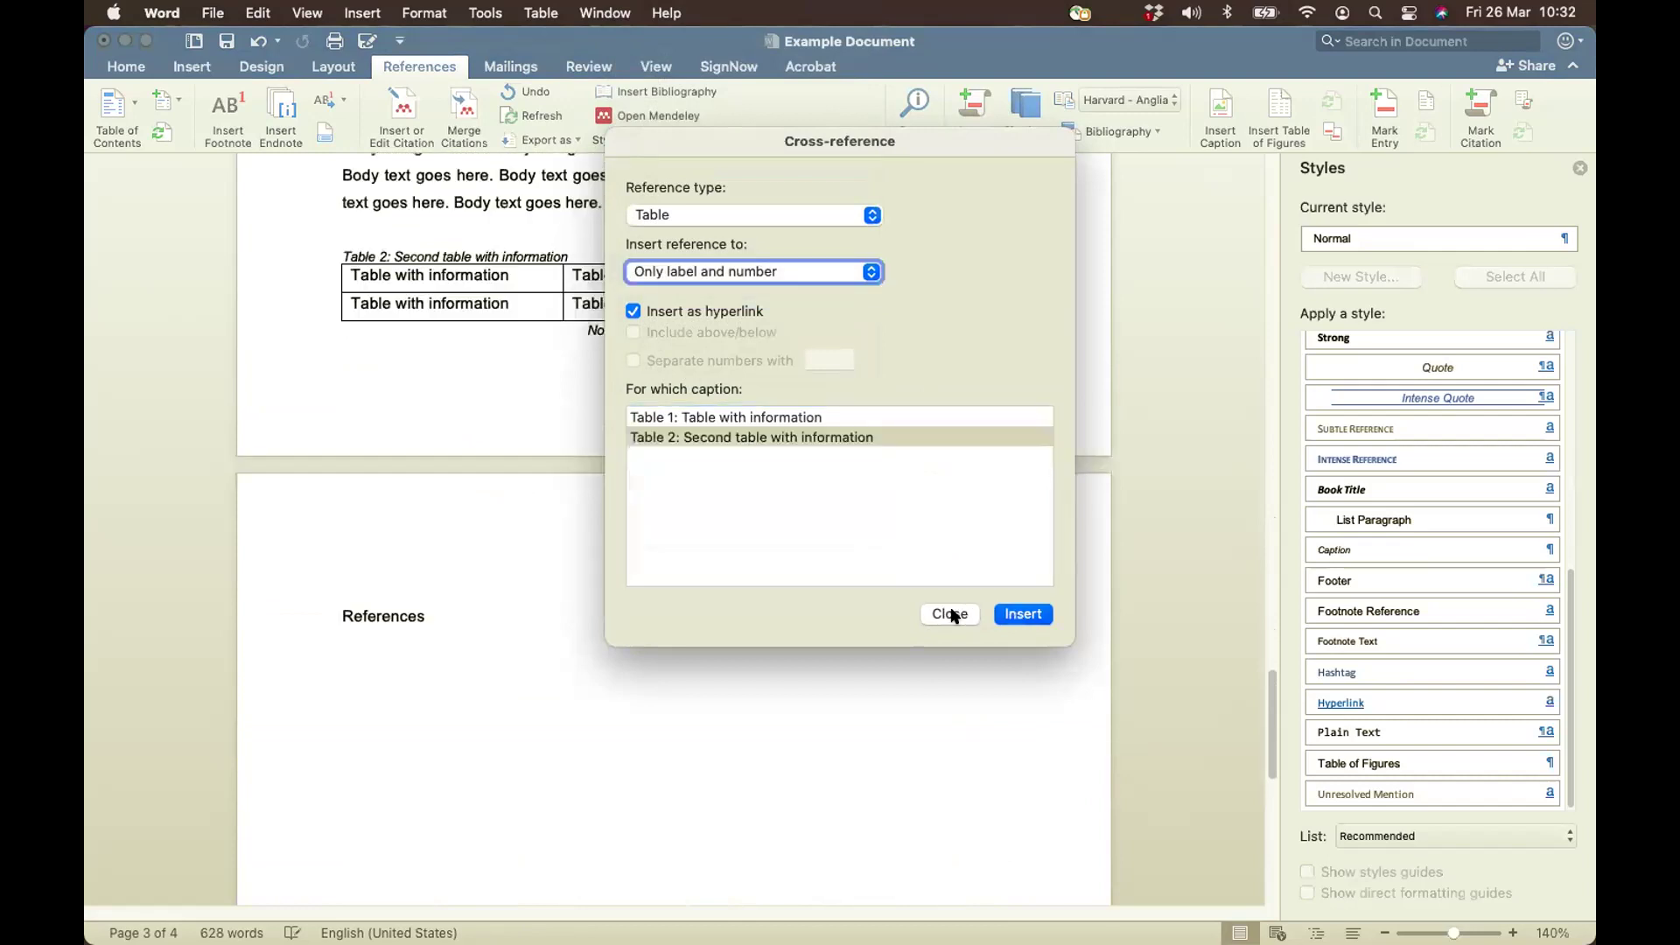
left_click(952, 612)
type(").")
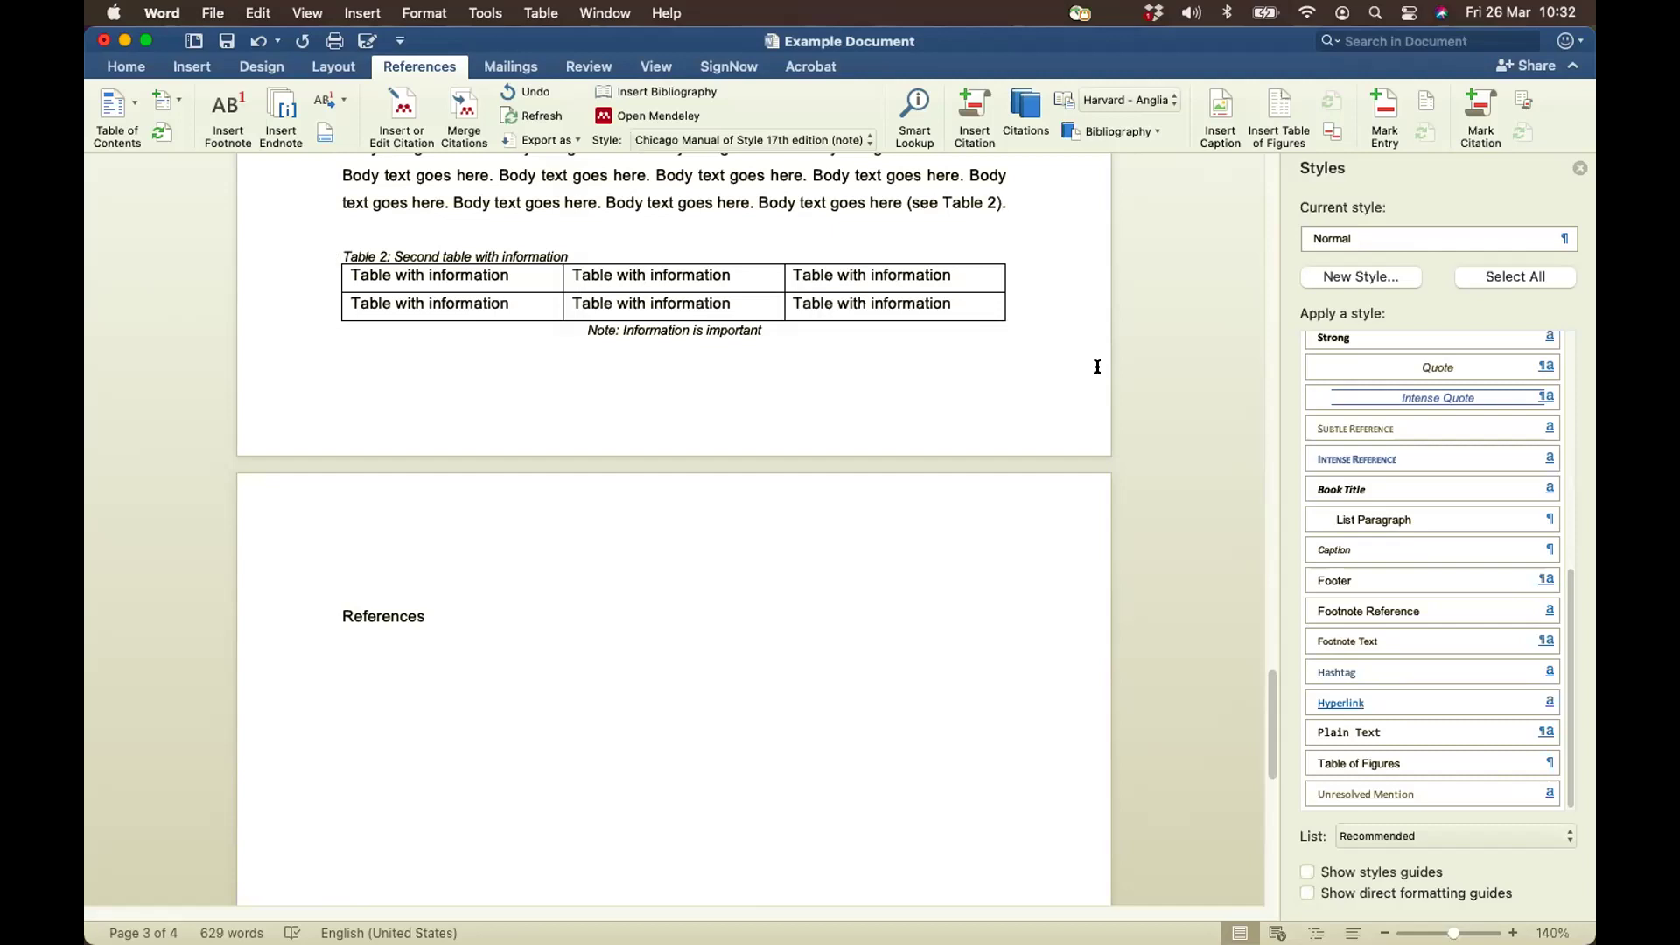
Add an empty line below "List of tables" on the first page
scroll(1171, 393, "up", 15)
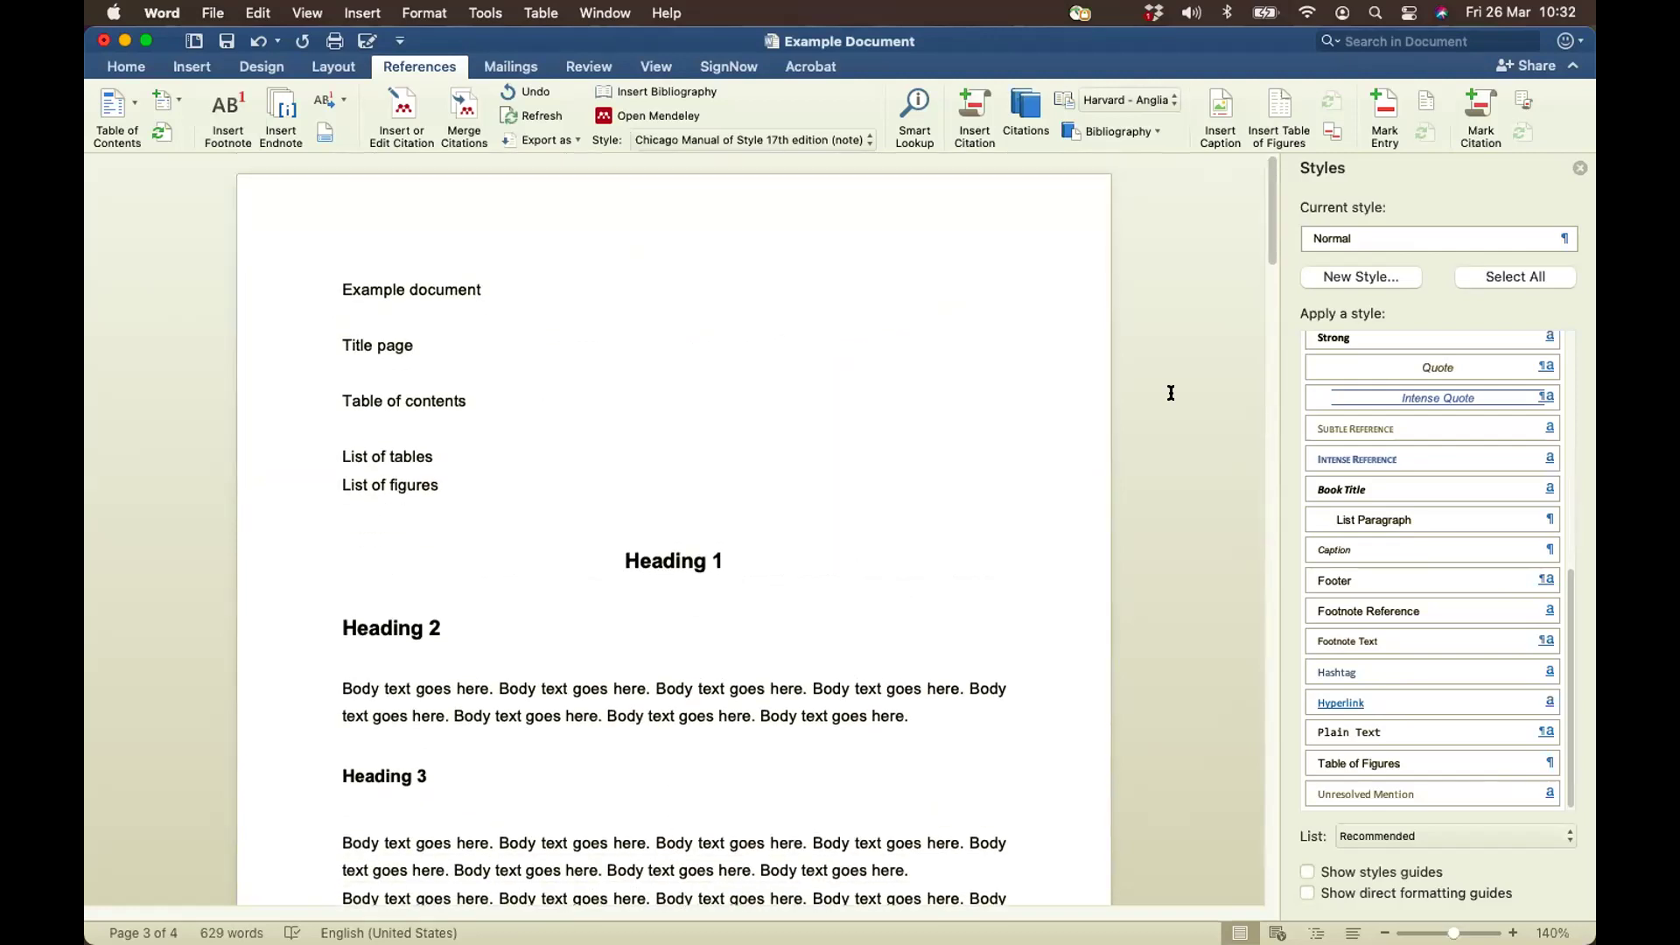
left_click(478, 450)
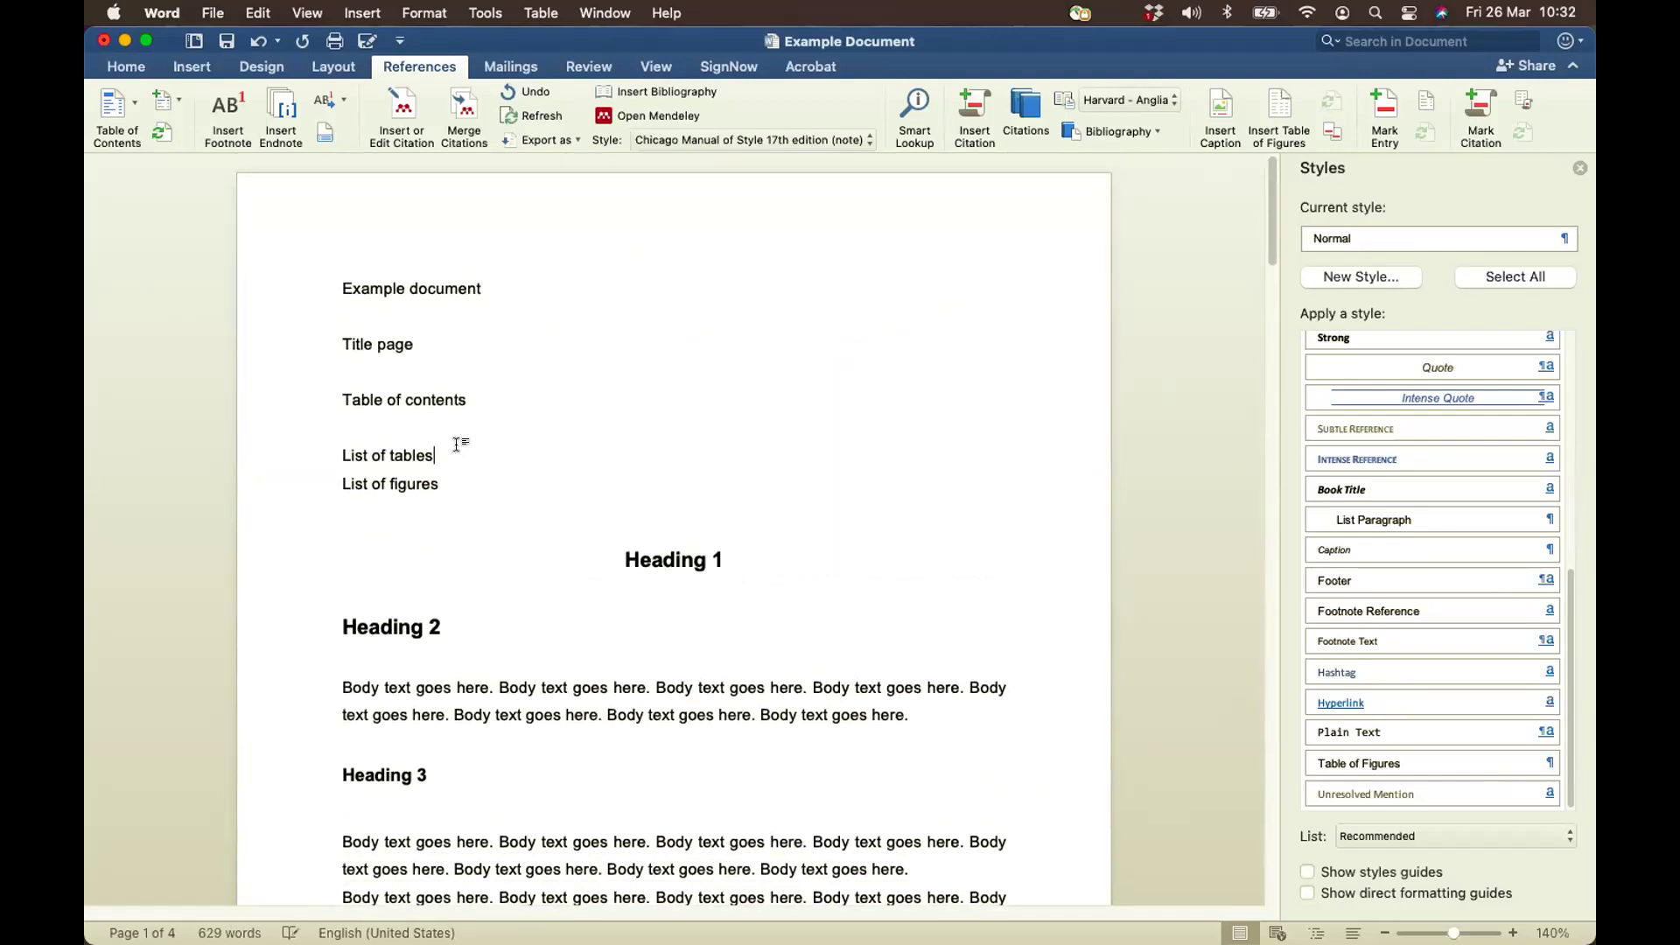
key("Return")
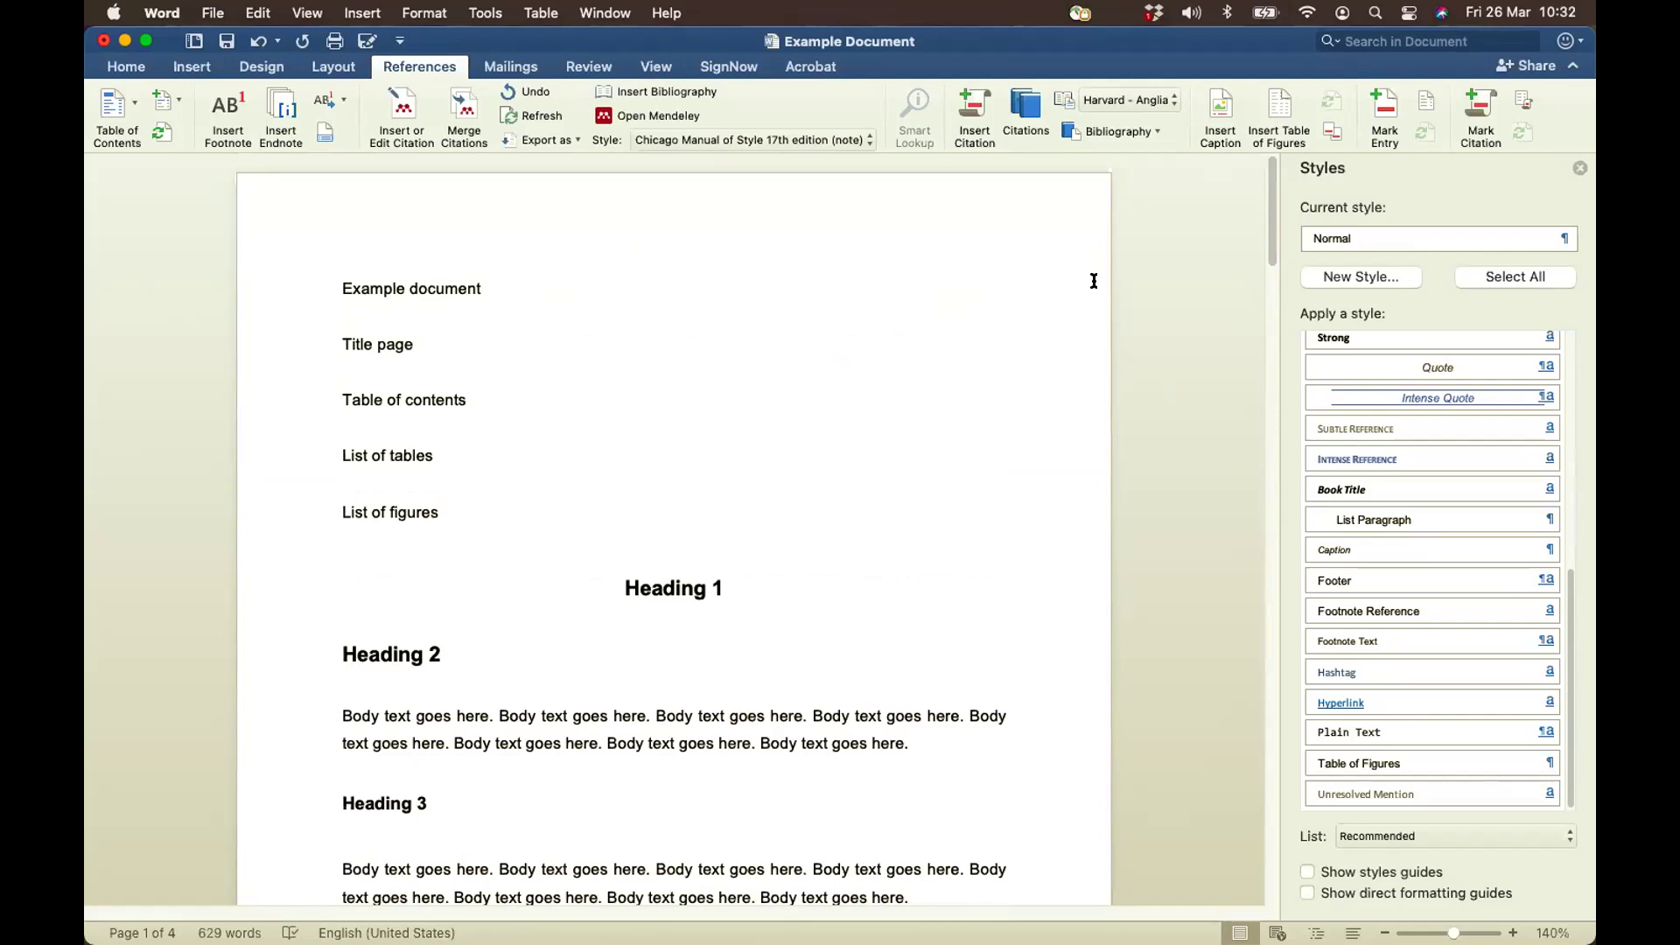
Start a table of figures below "List of tables" and choose Table as its caption label
left_click(1273, 111)
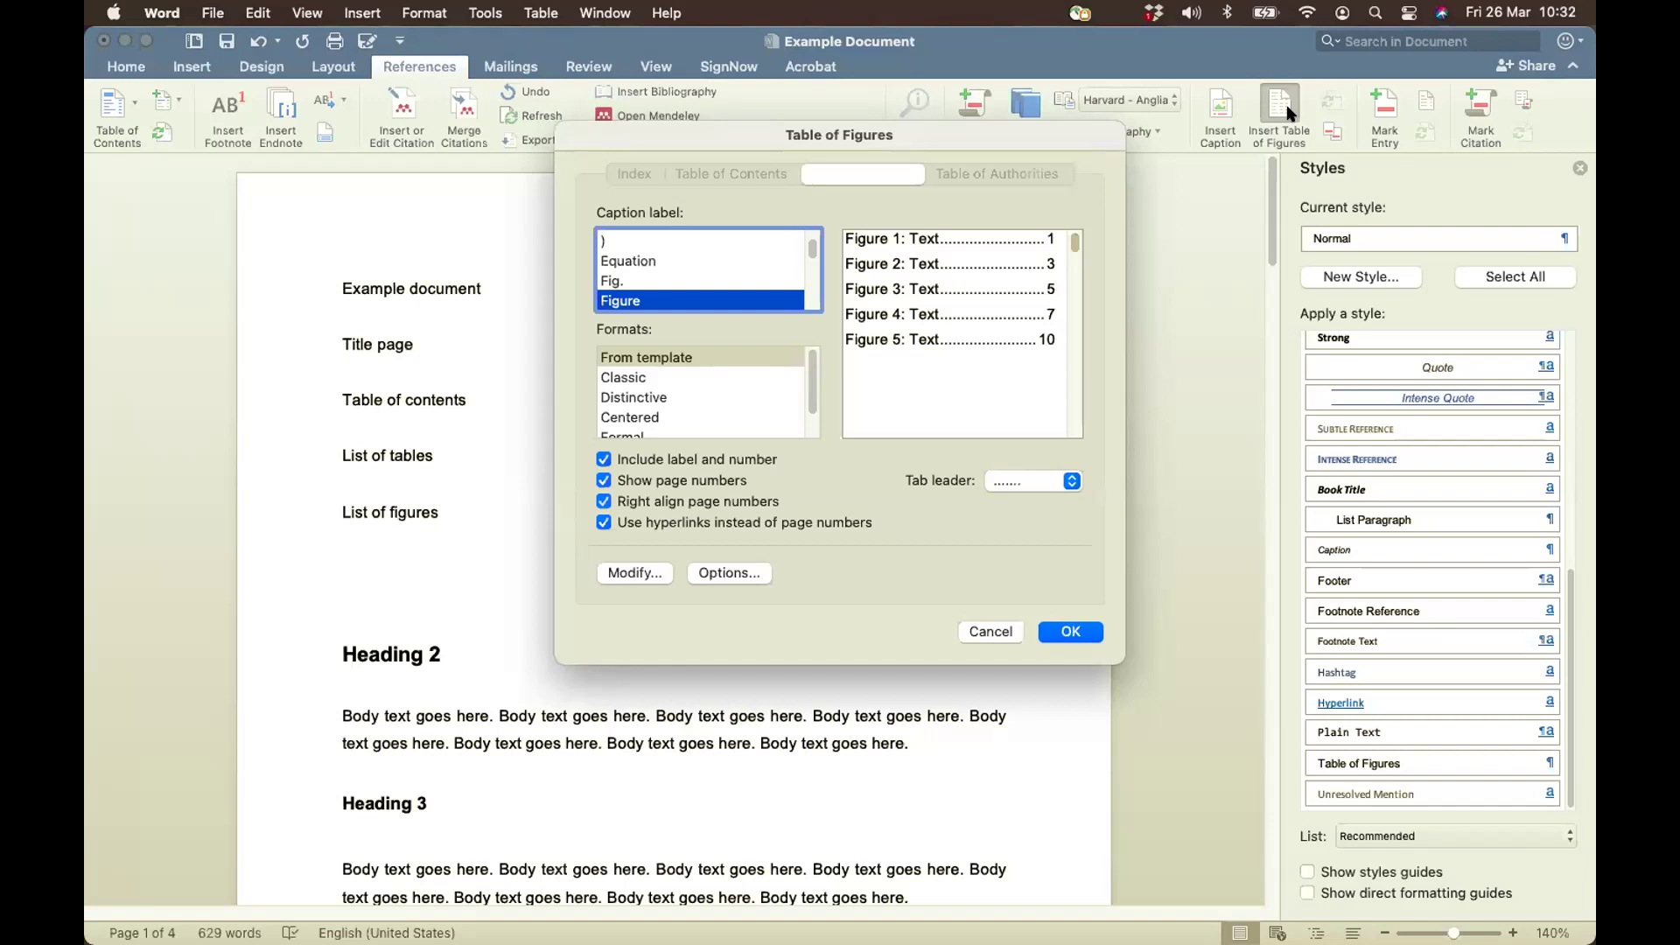
scroll(725, 282, "down", 5)
scroll(723, 282, "down", 4)
scroll(724, 281, "up", 5)
scroll(723, 275, "up", 5)
scroll(723, 275, "down", 1)
left_click(723, 275)
scroll(723, 275, "down", 1)
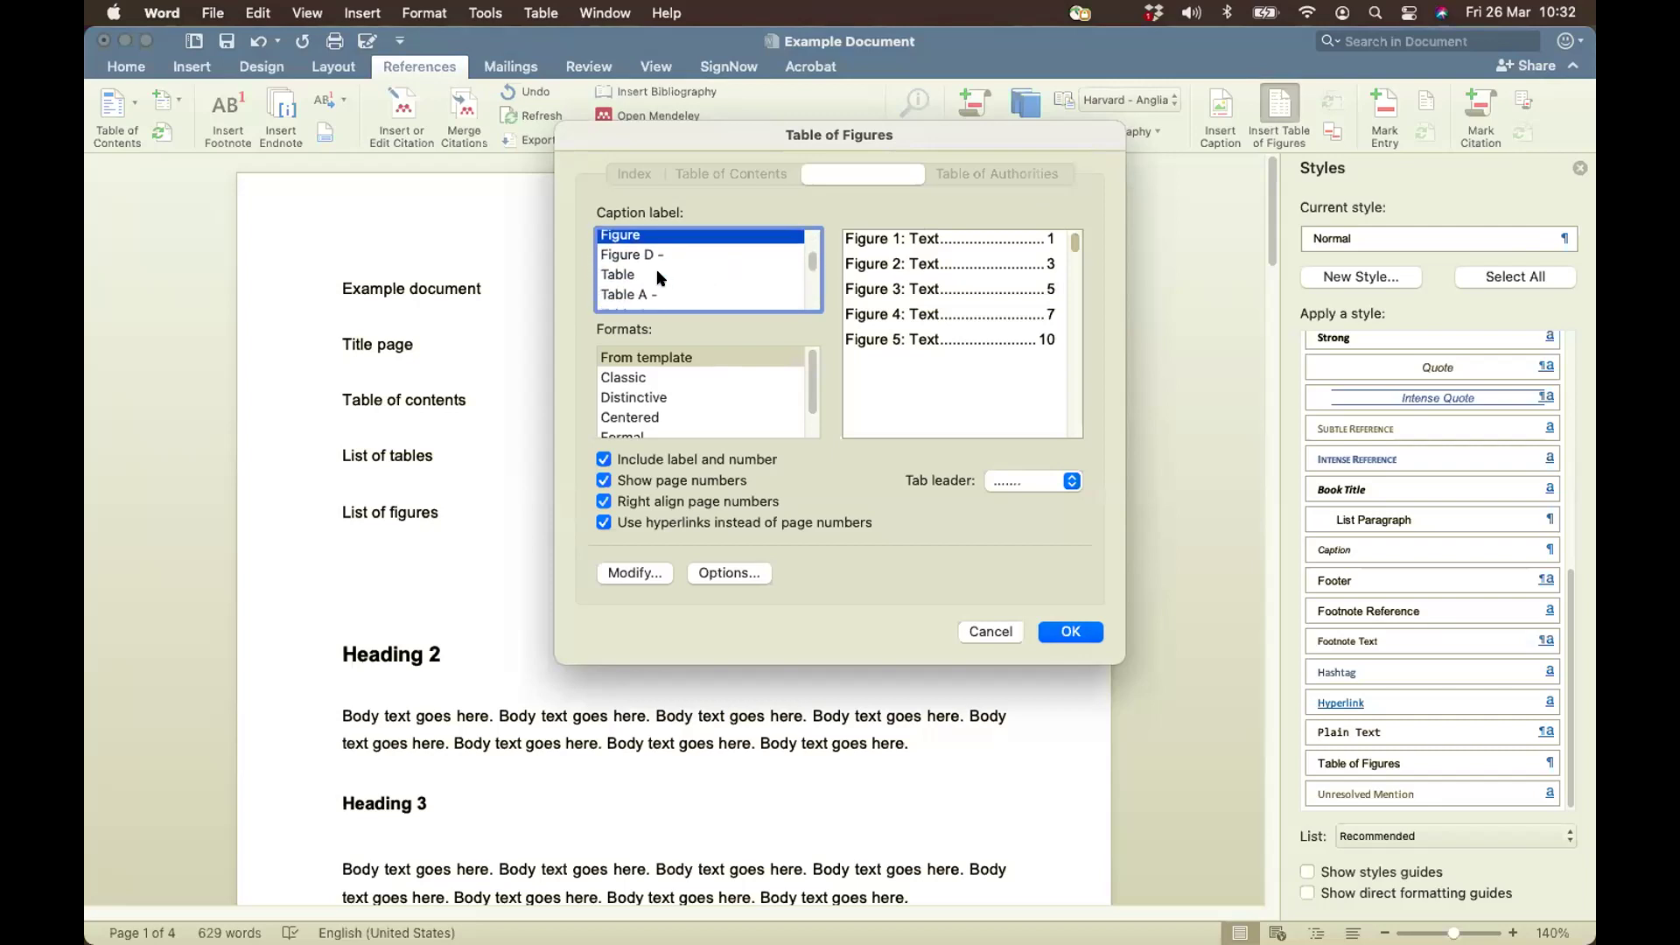
left_click(634, 277)
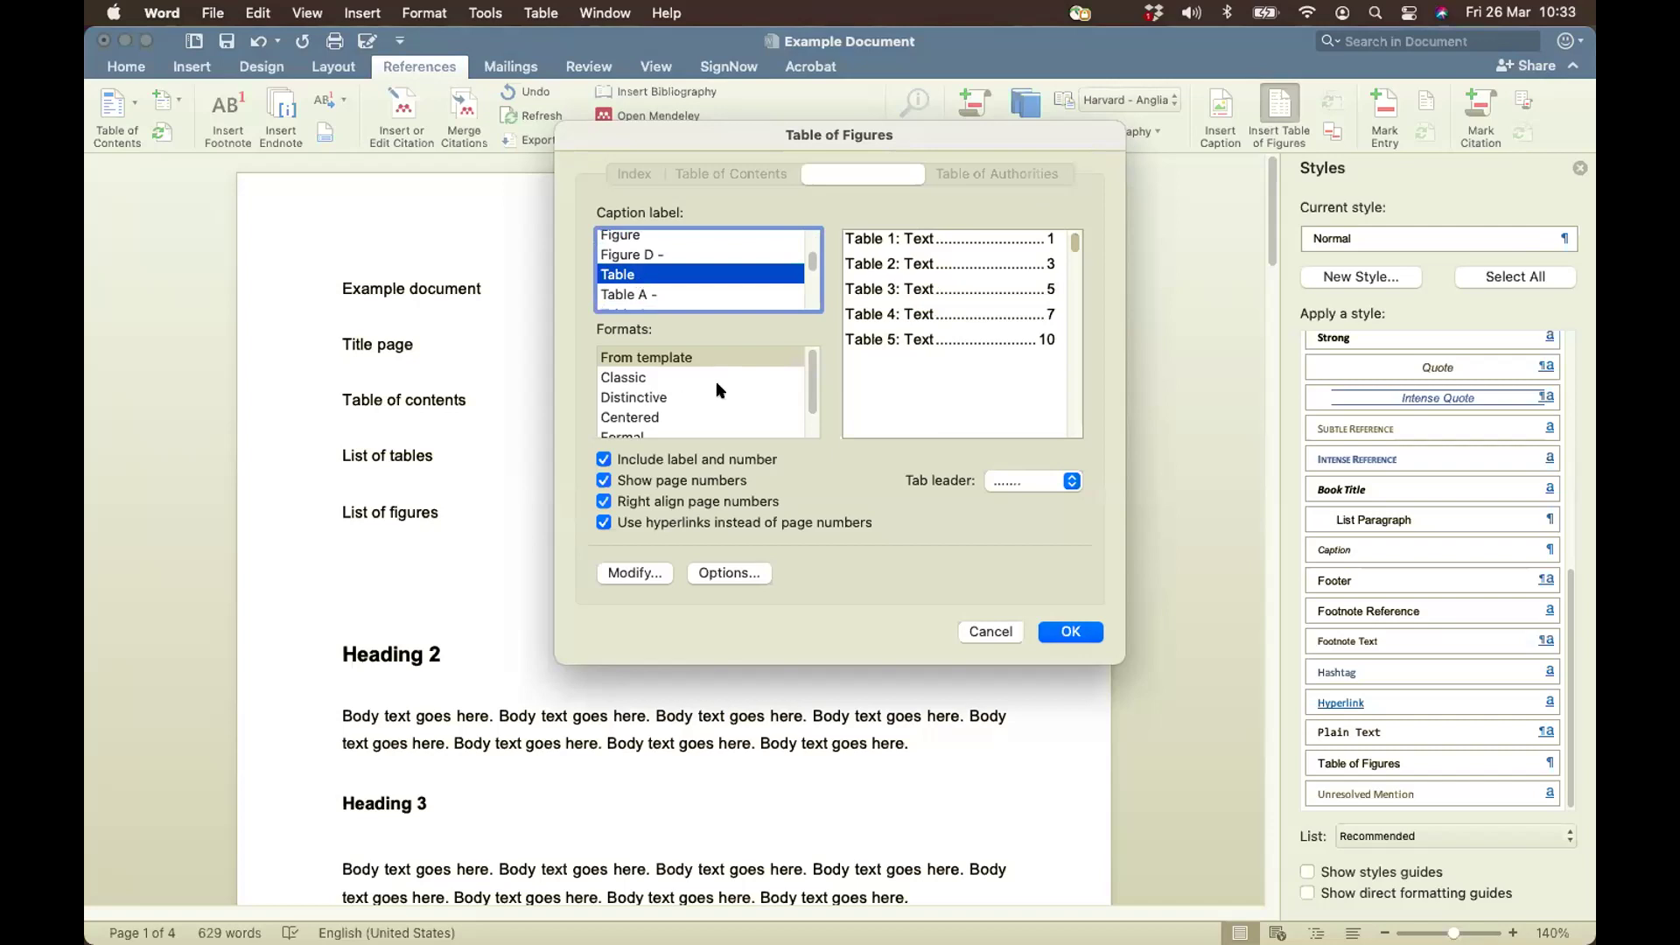
Preview the Classic, Distinctive, Centered, Formal and Simple formats, and go back to the From template format
left_click(667, 375)
left_click(662, 398)
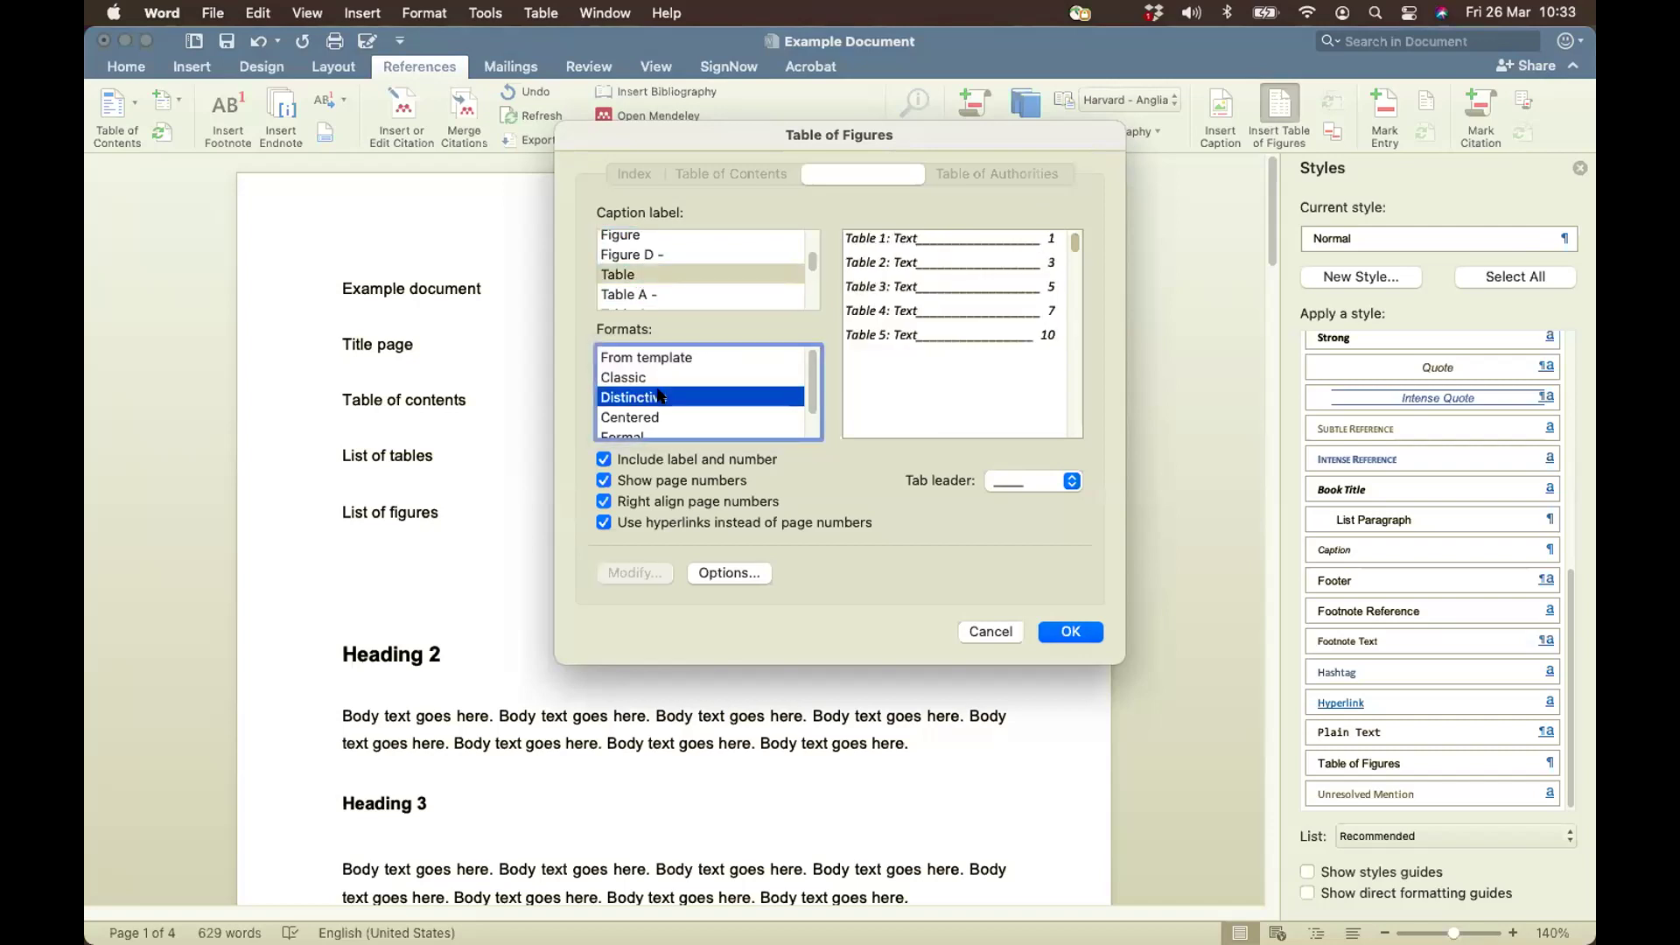
left_click(651, 417)
left_click(650, 429)
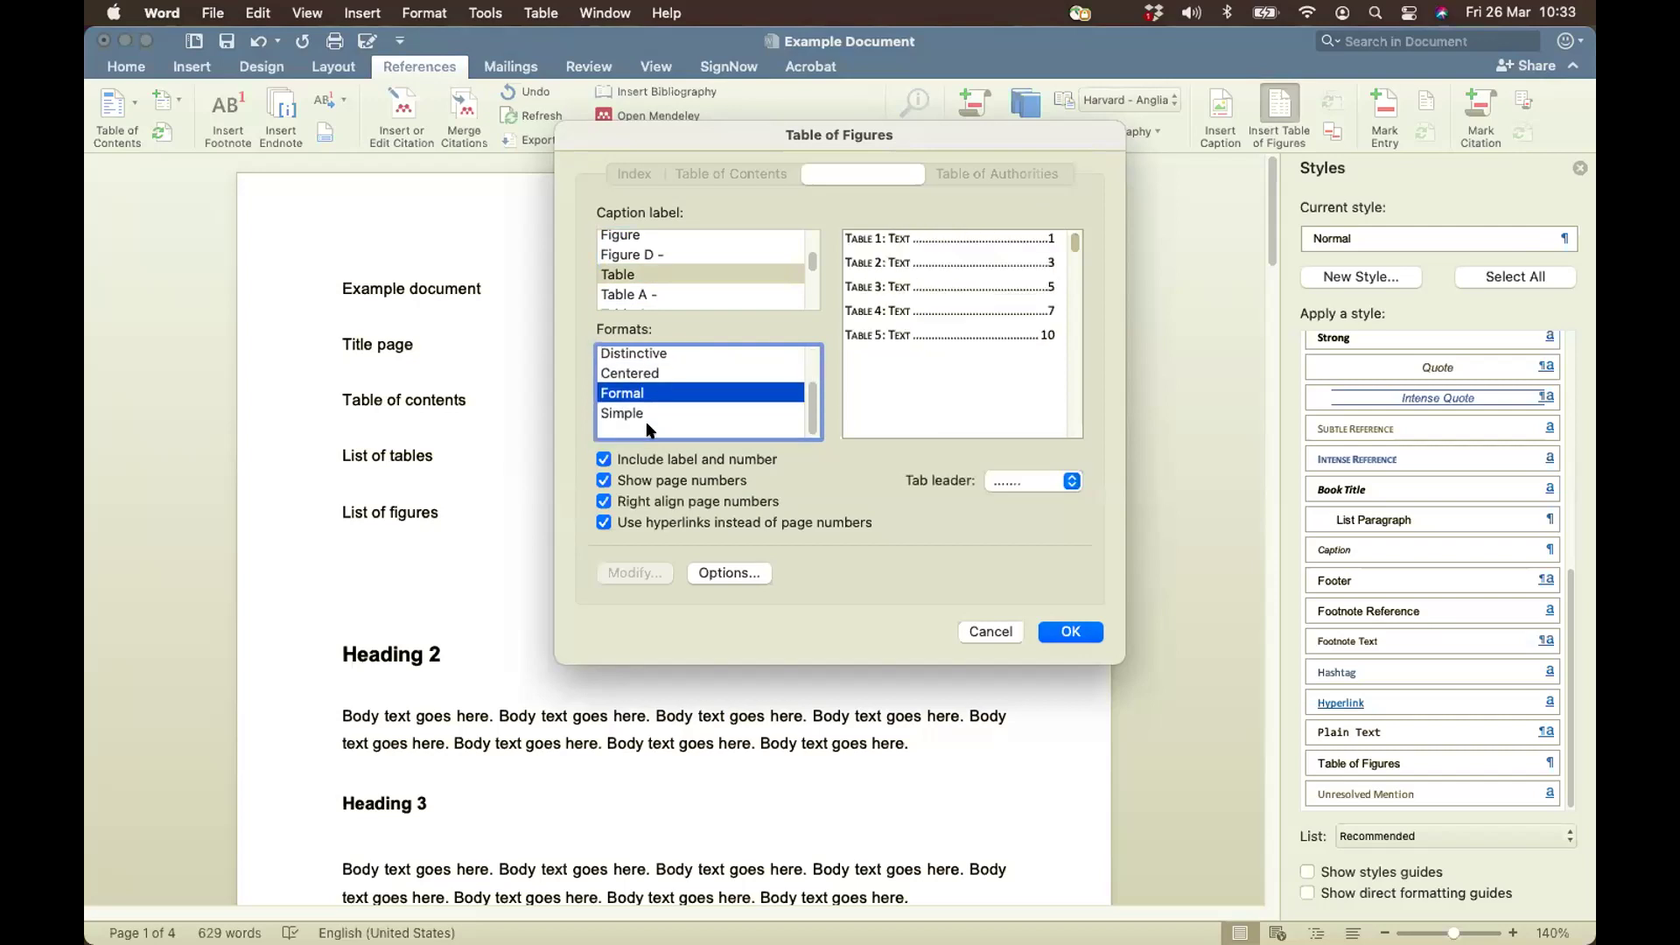
left_click(650, 429)
scroll(679, 357, "up", 2)
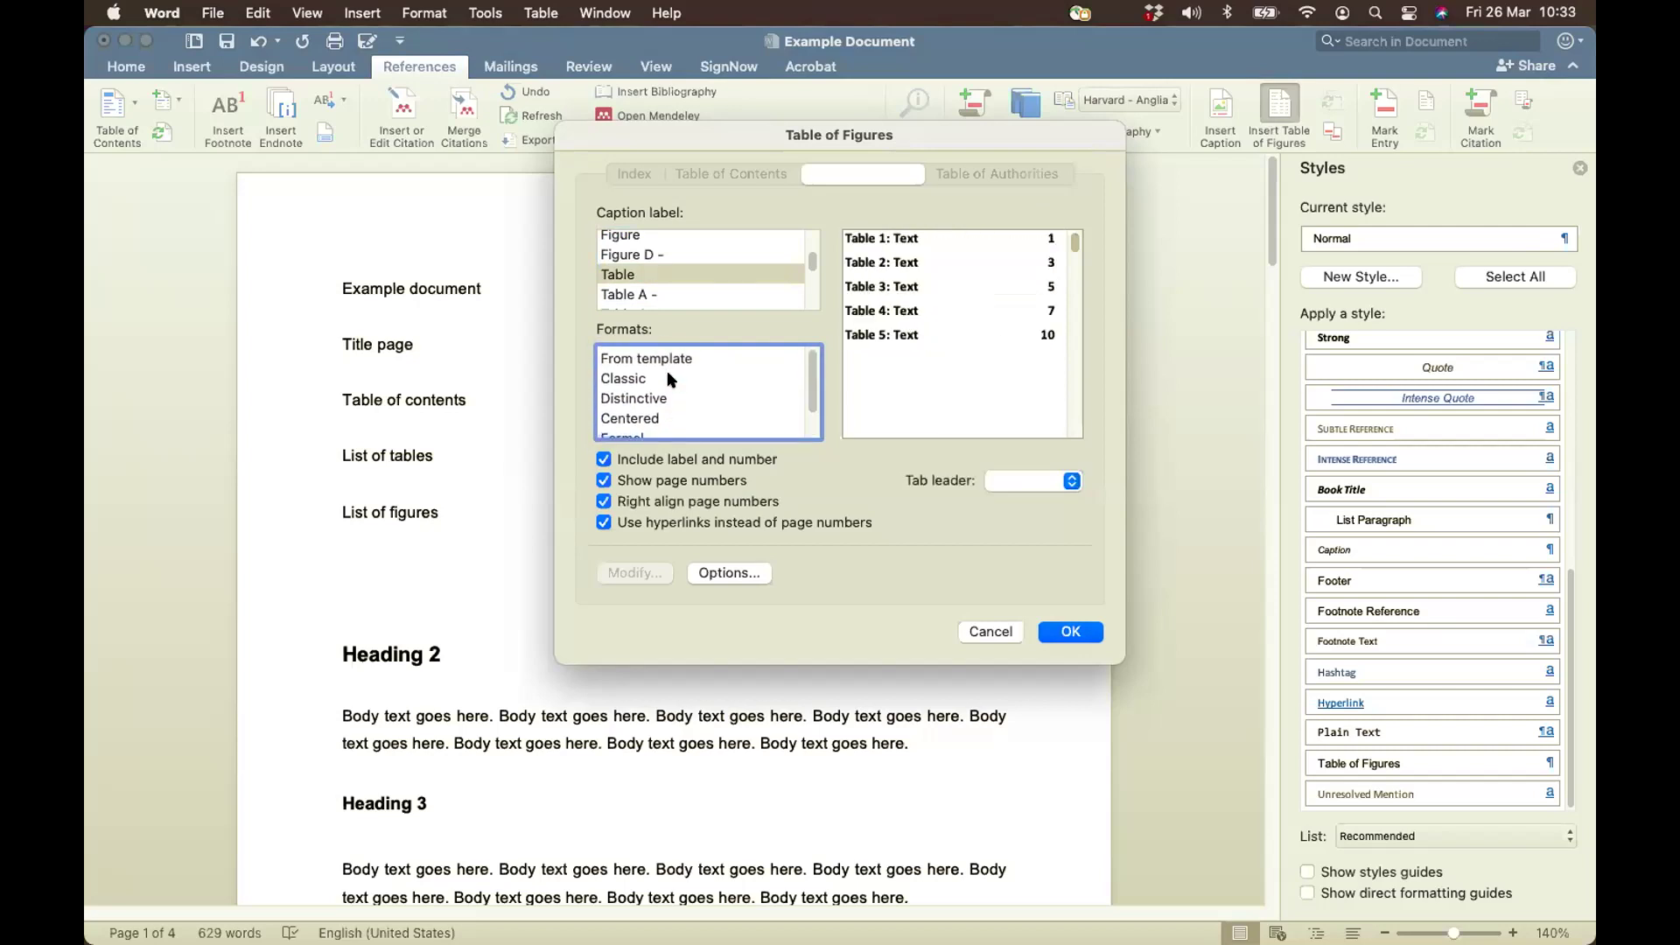
left_click(651, 357)
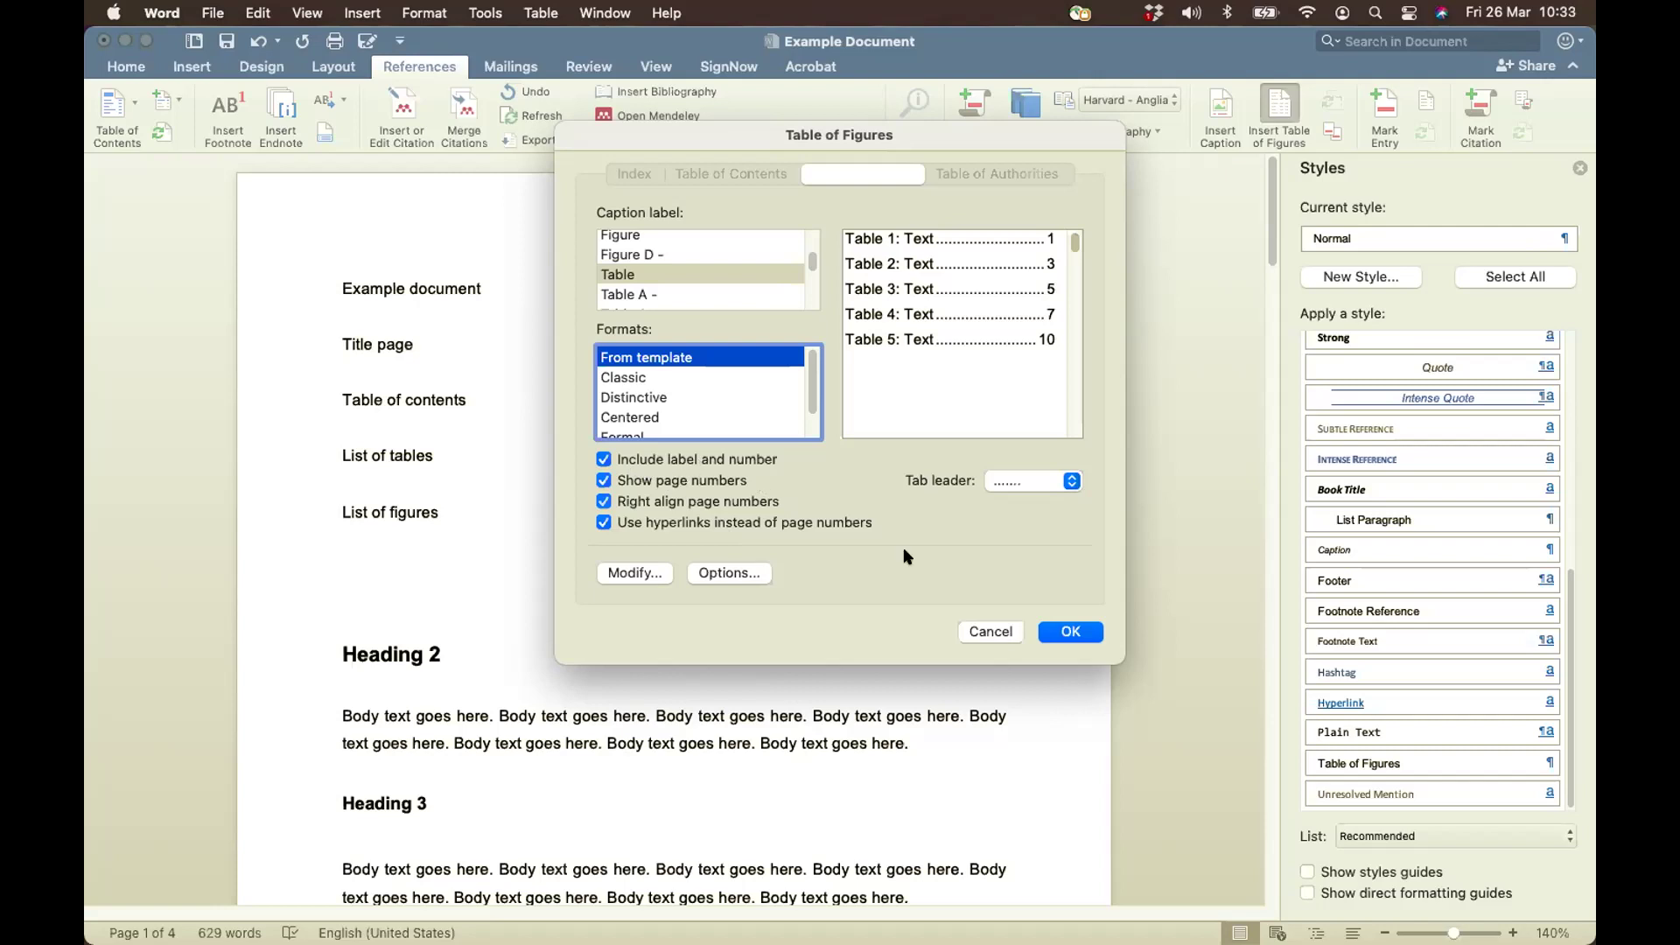
Try the dashed and underline tab leaders, restore the dotted leader, and insert the list of tables
left_click(1071, 481)
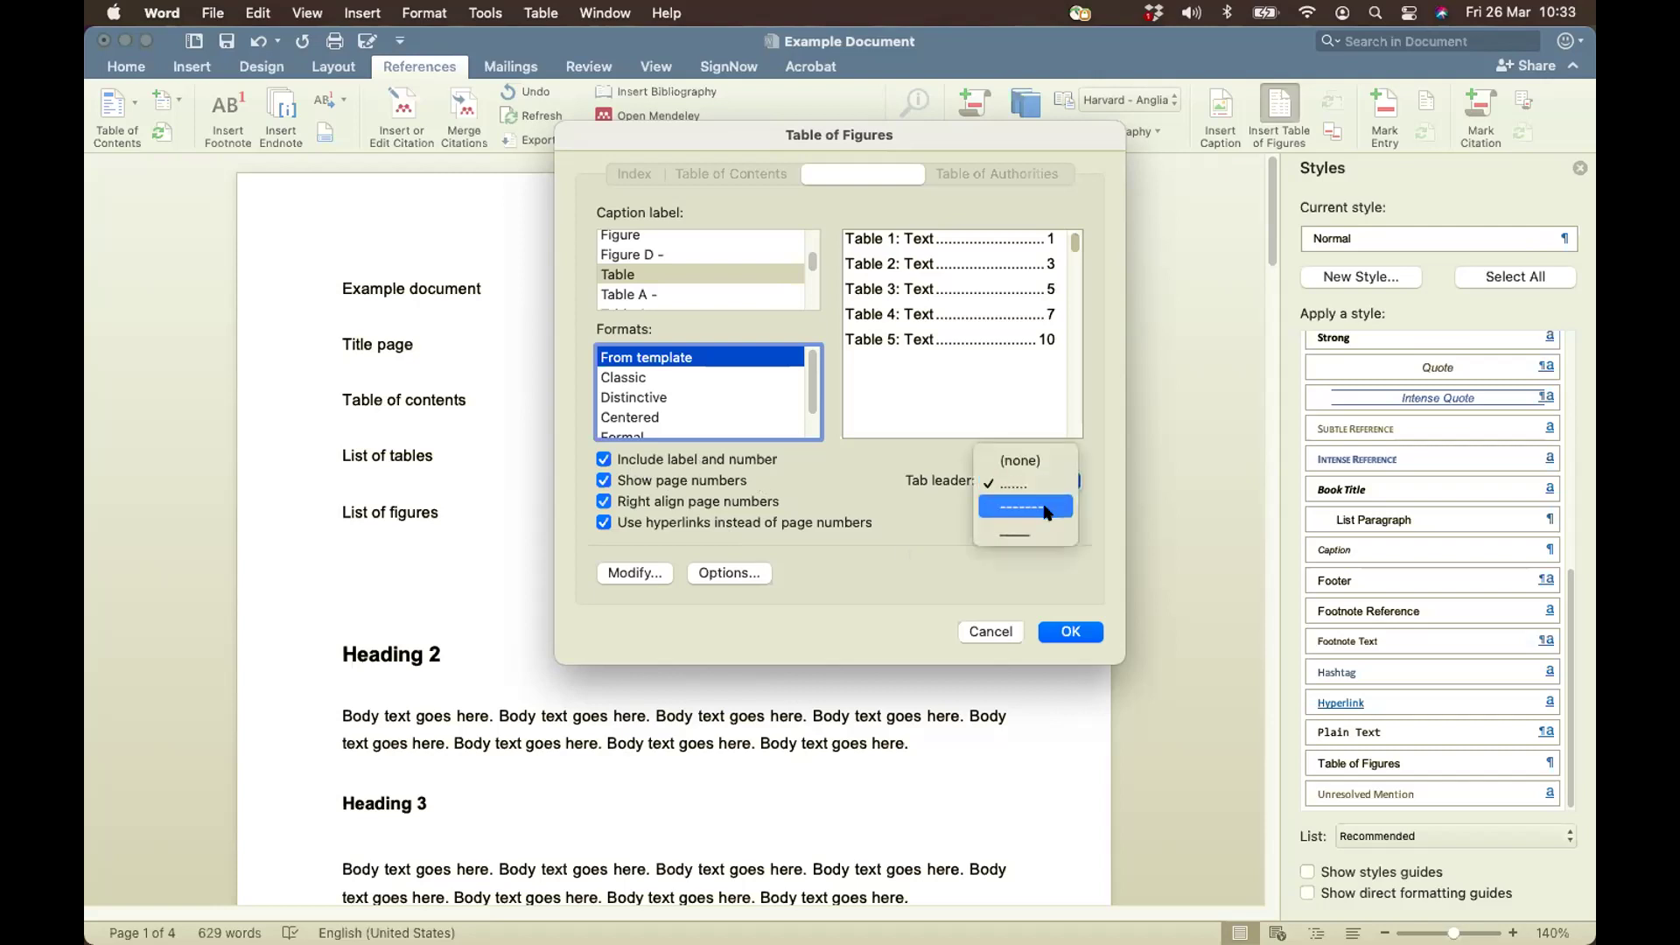
left_click(1048, 511)
left_click(1040, 486)
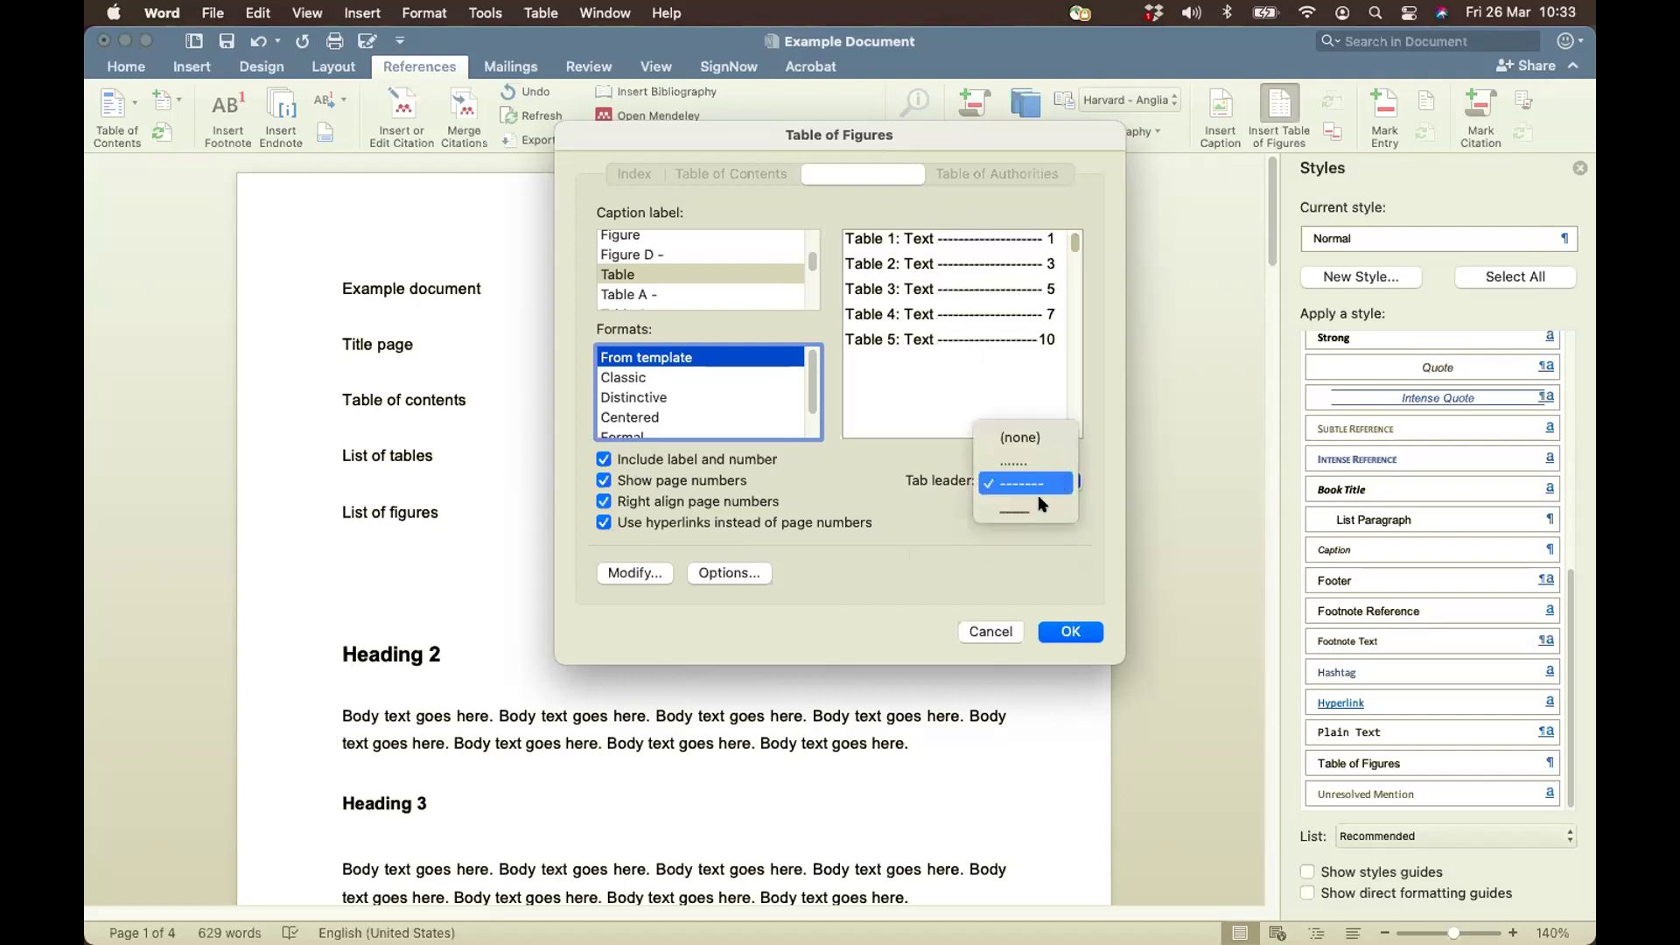
left_click(1040, 505)
left_click(1033, 482)
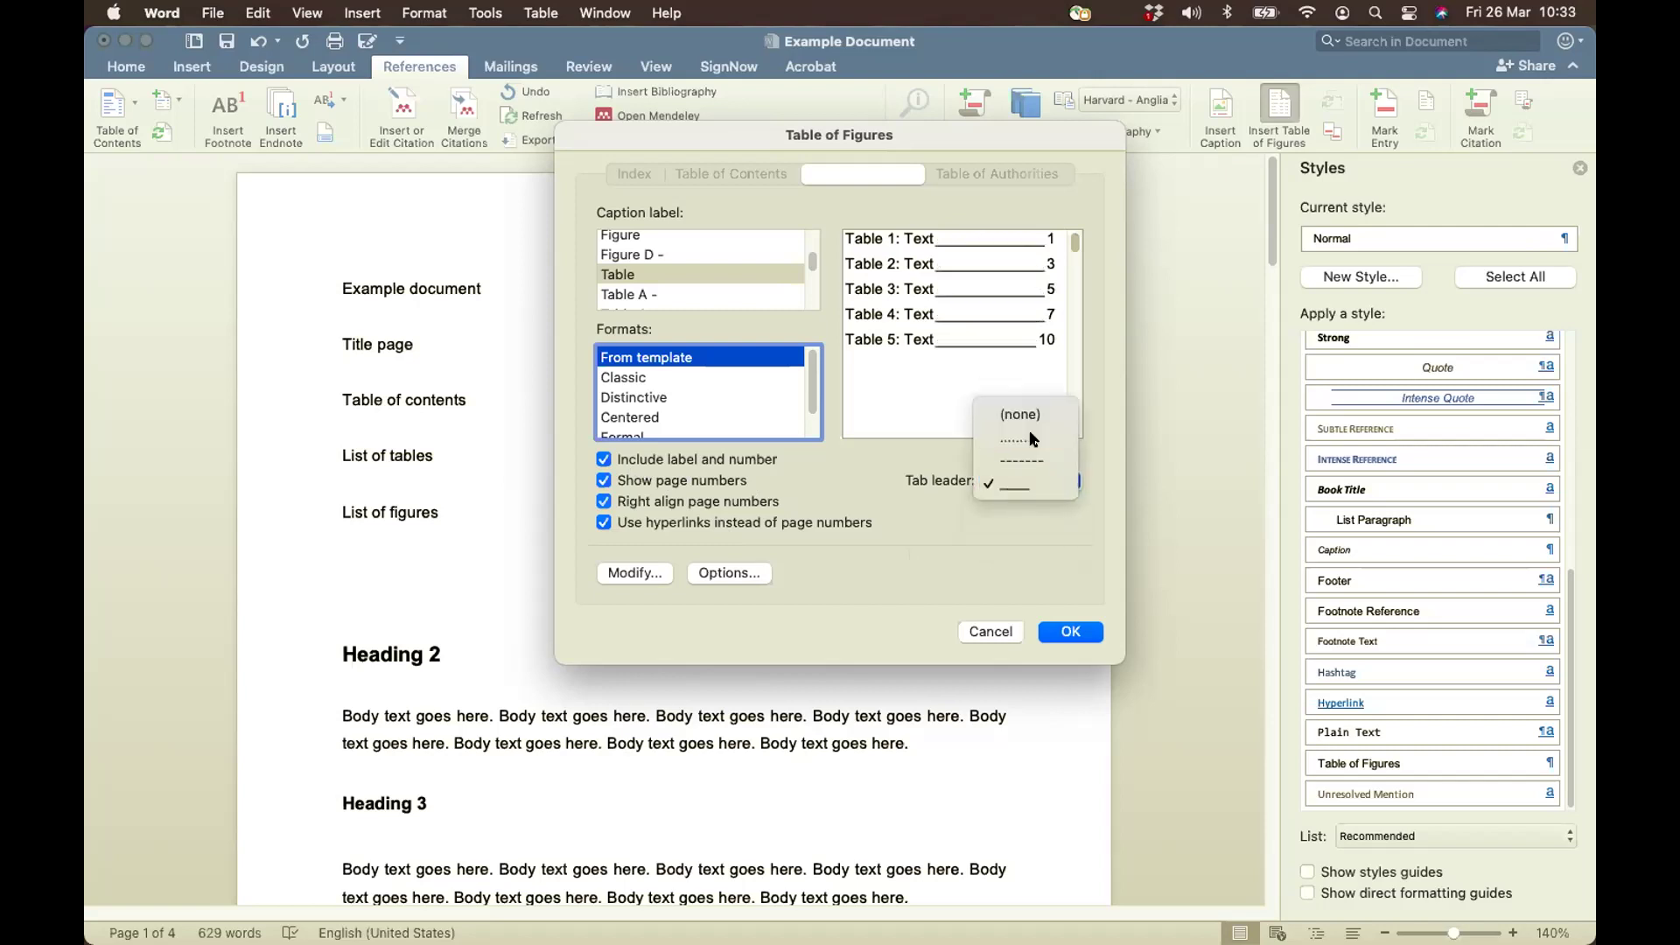
left_click(1033, 440)
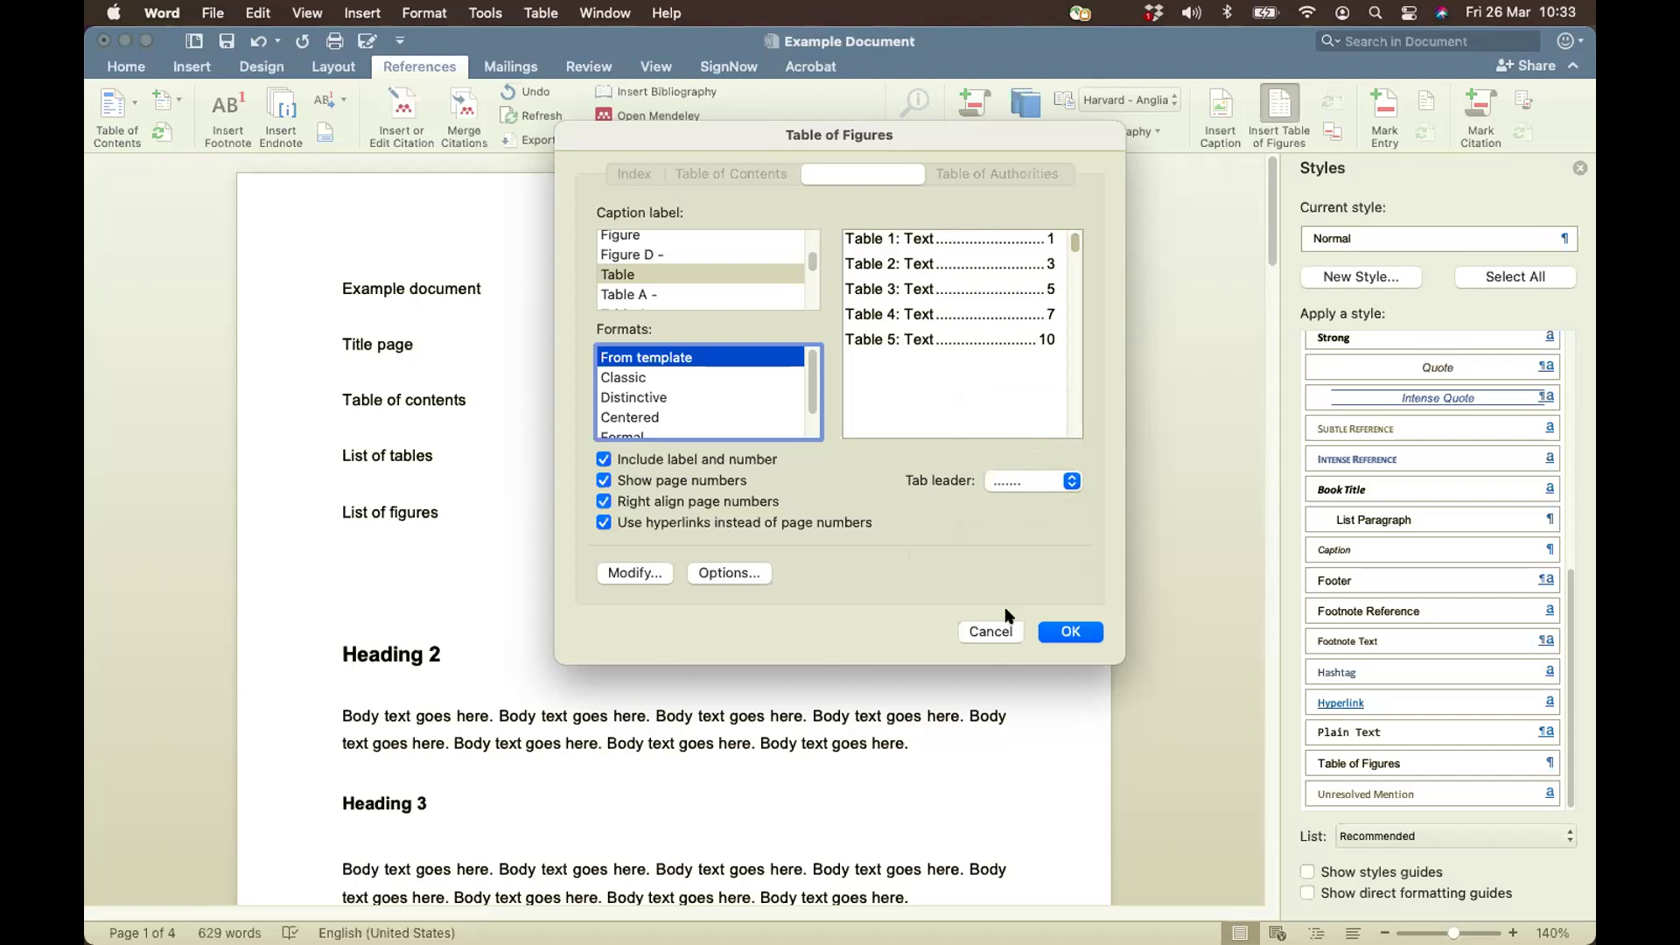
left_click(1071, 632)
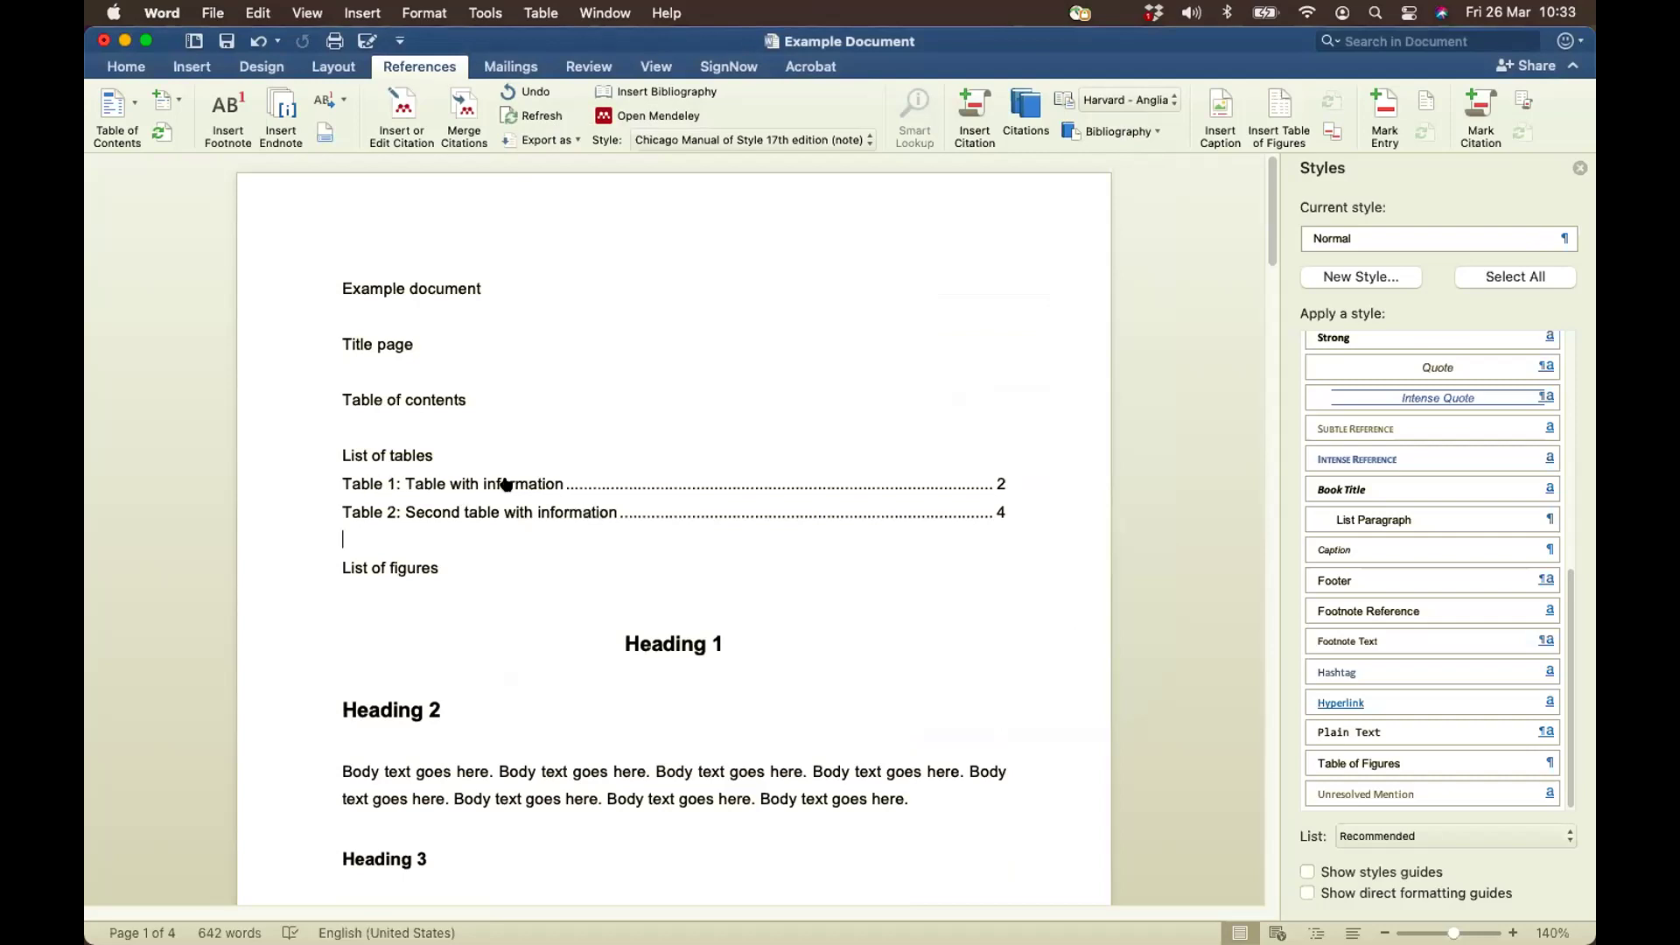
Follow the Table 2 entry in the list of tables to its caption and return to the first page
left_click(487, 514)
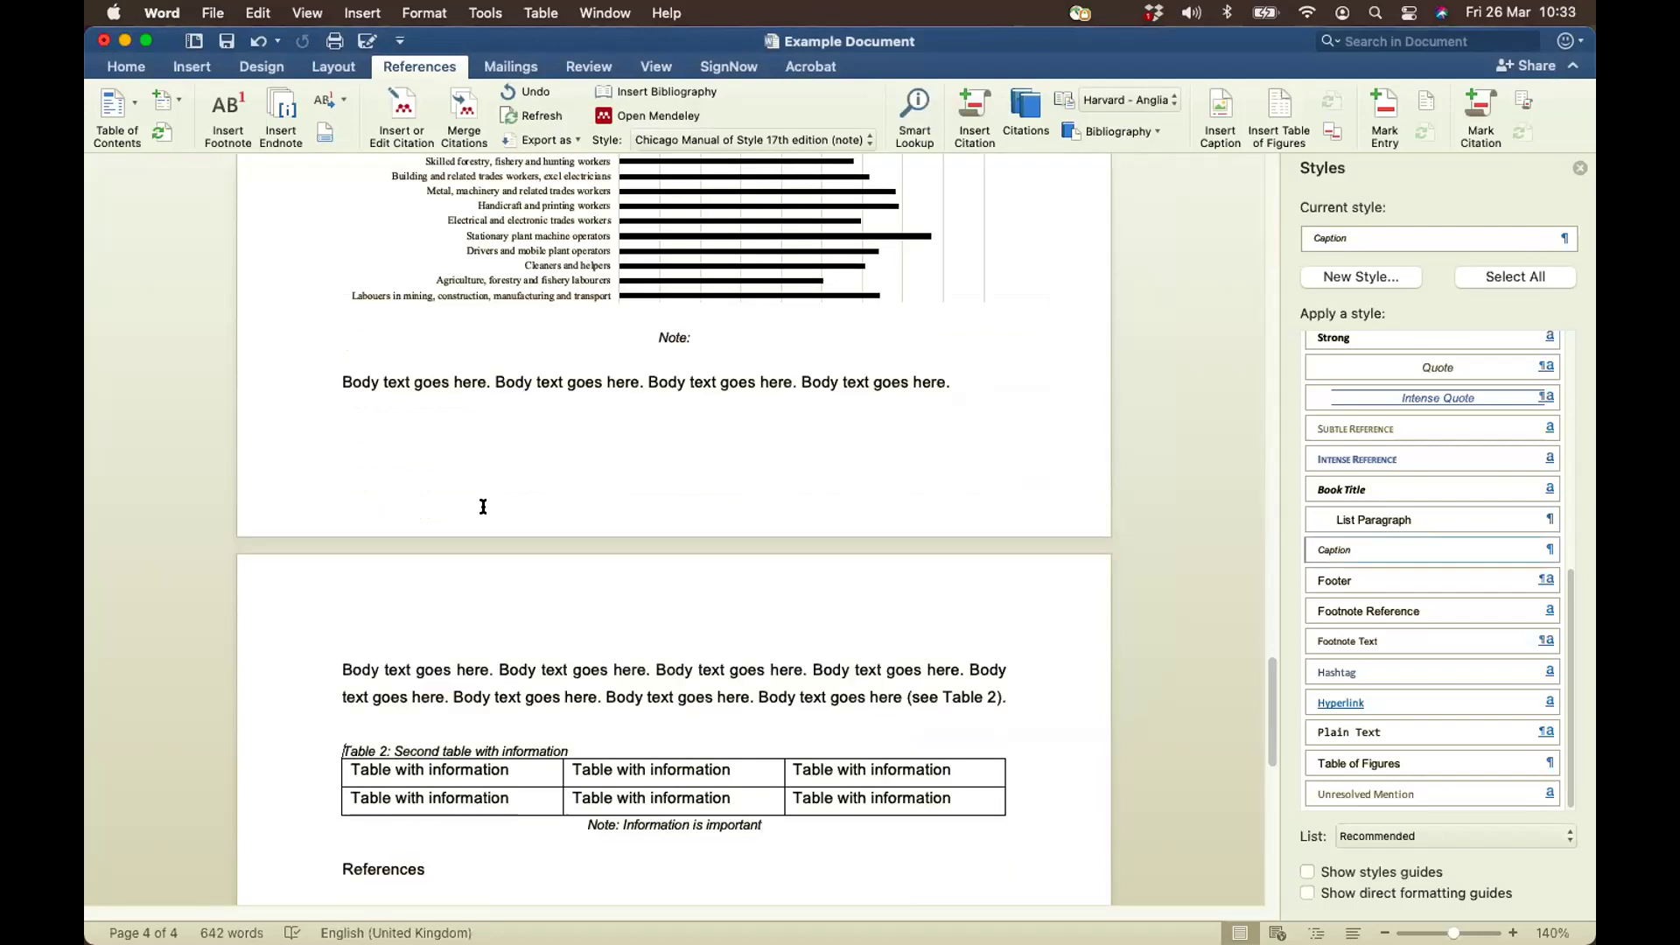
scroll(1171, 570, "up", 3)
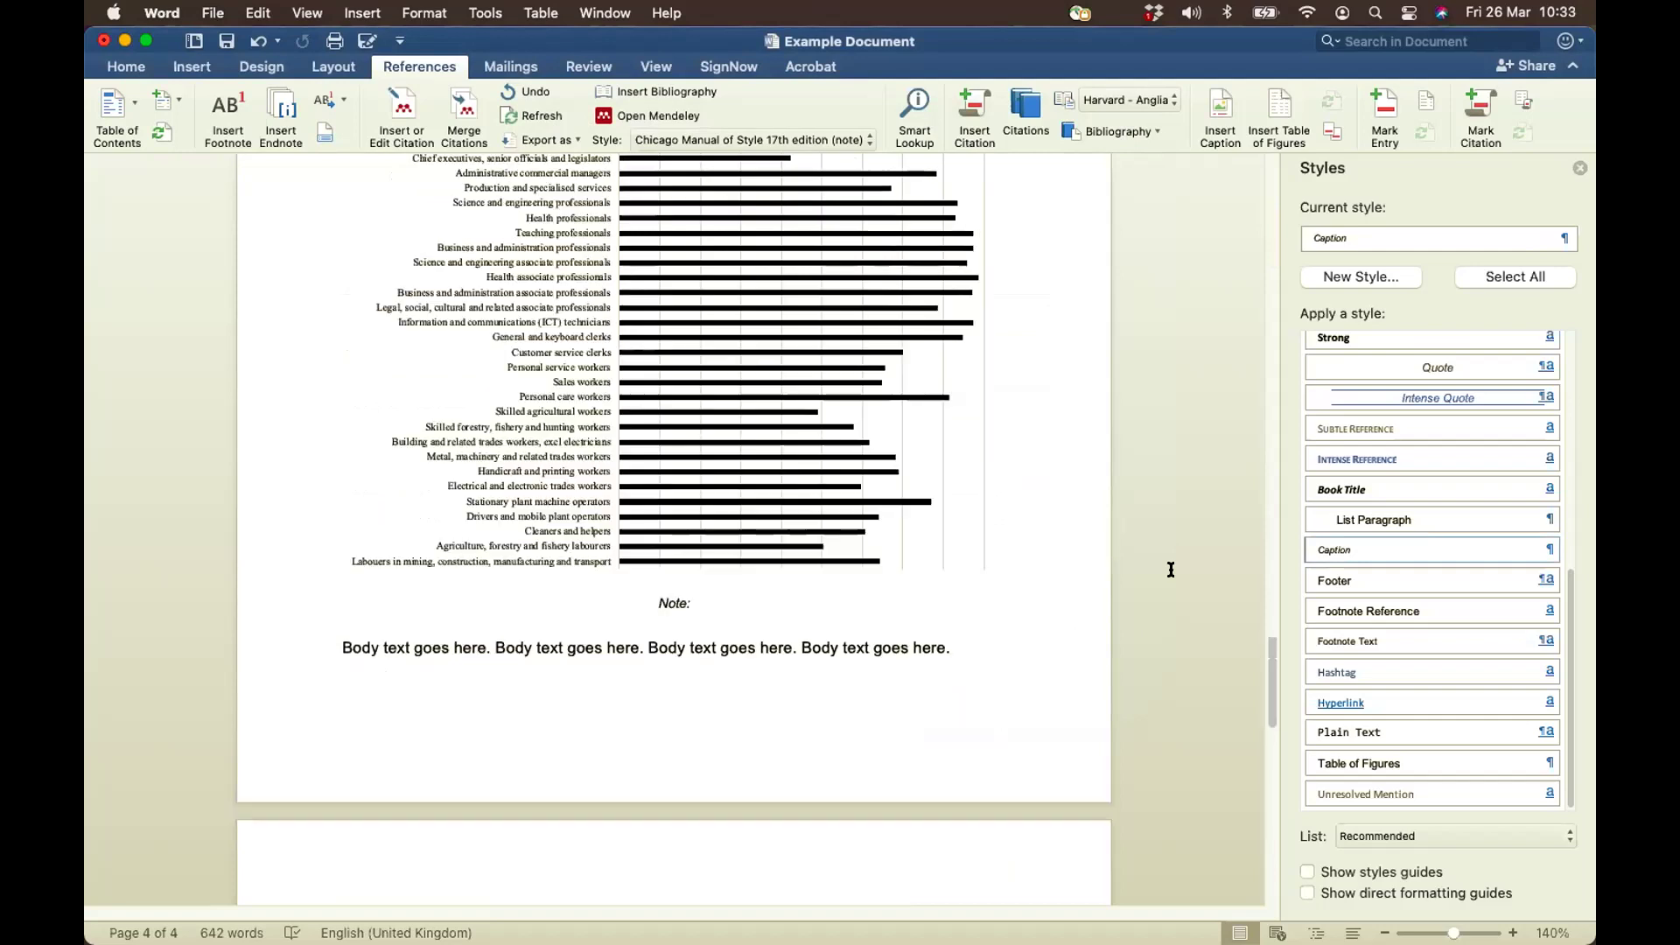
scroll(1171, 570, "up", 20)
Insert a table of figures with the Figure caption label below "List of figures"
left_click(394, 519)
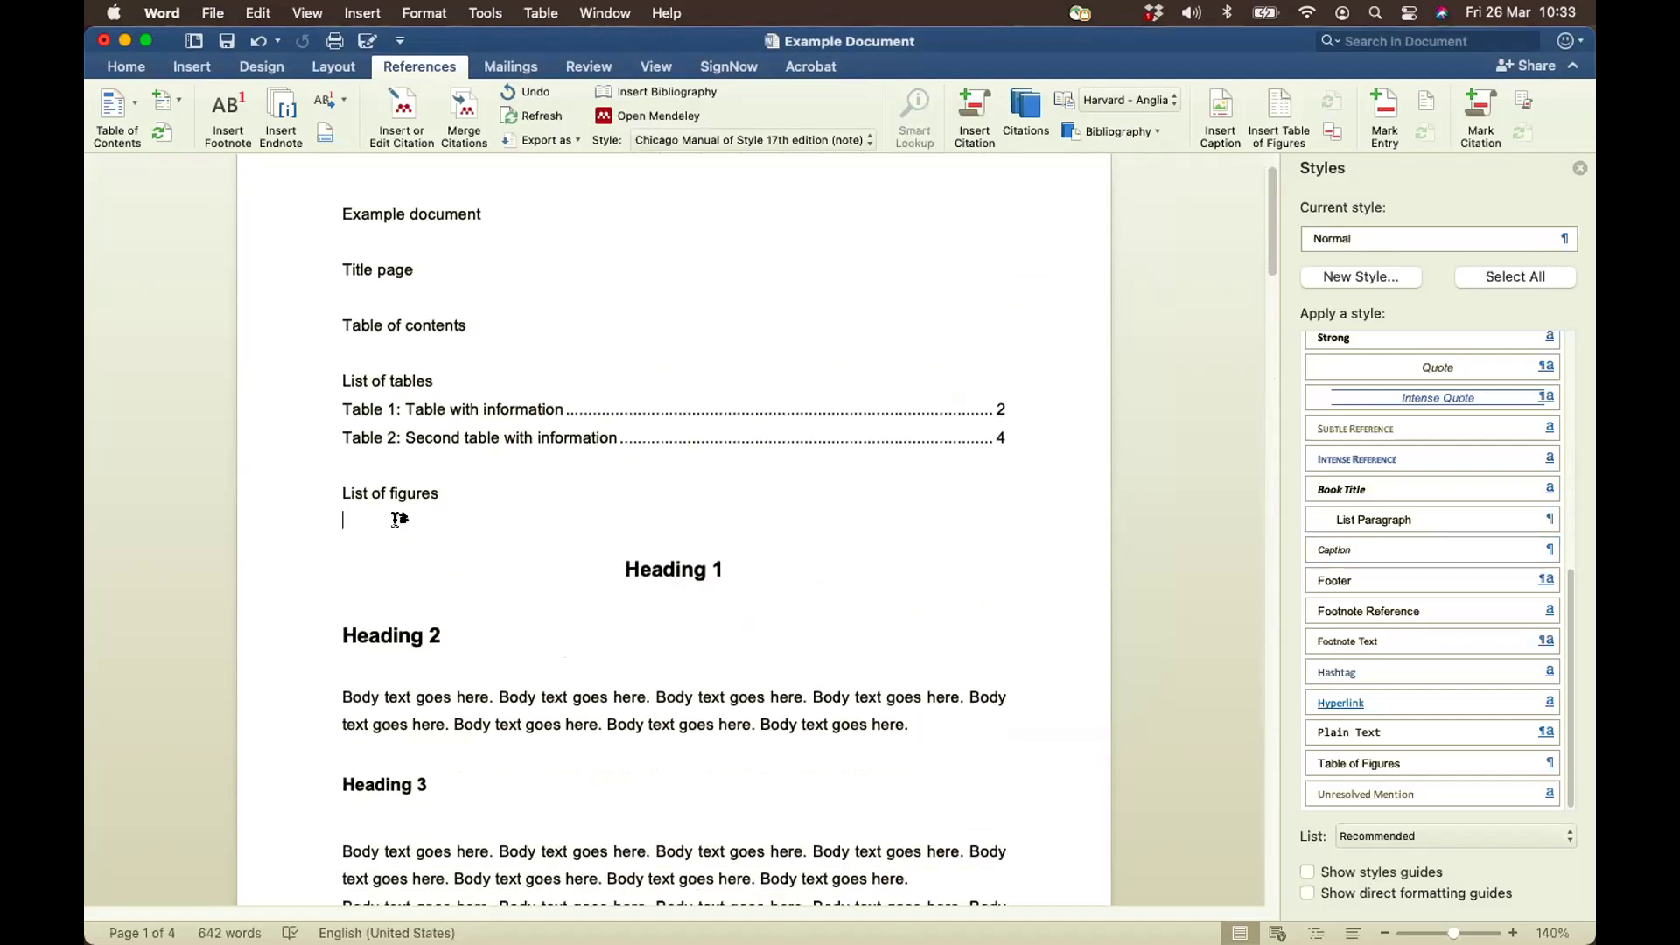
left_click(1280, 120)
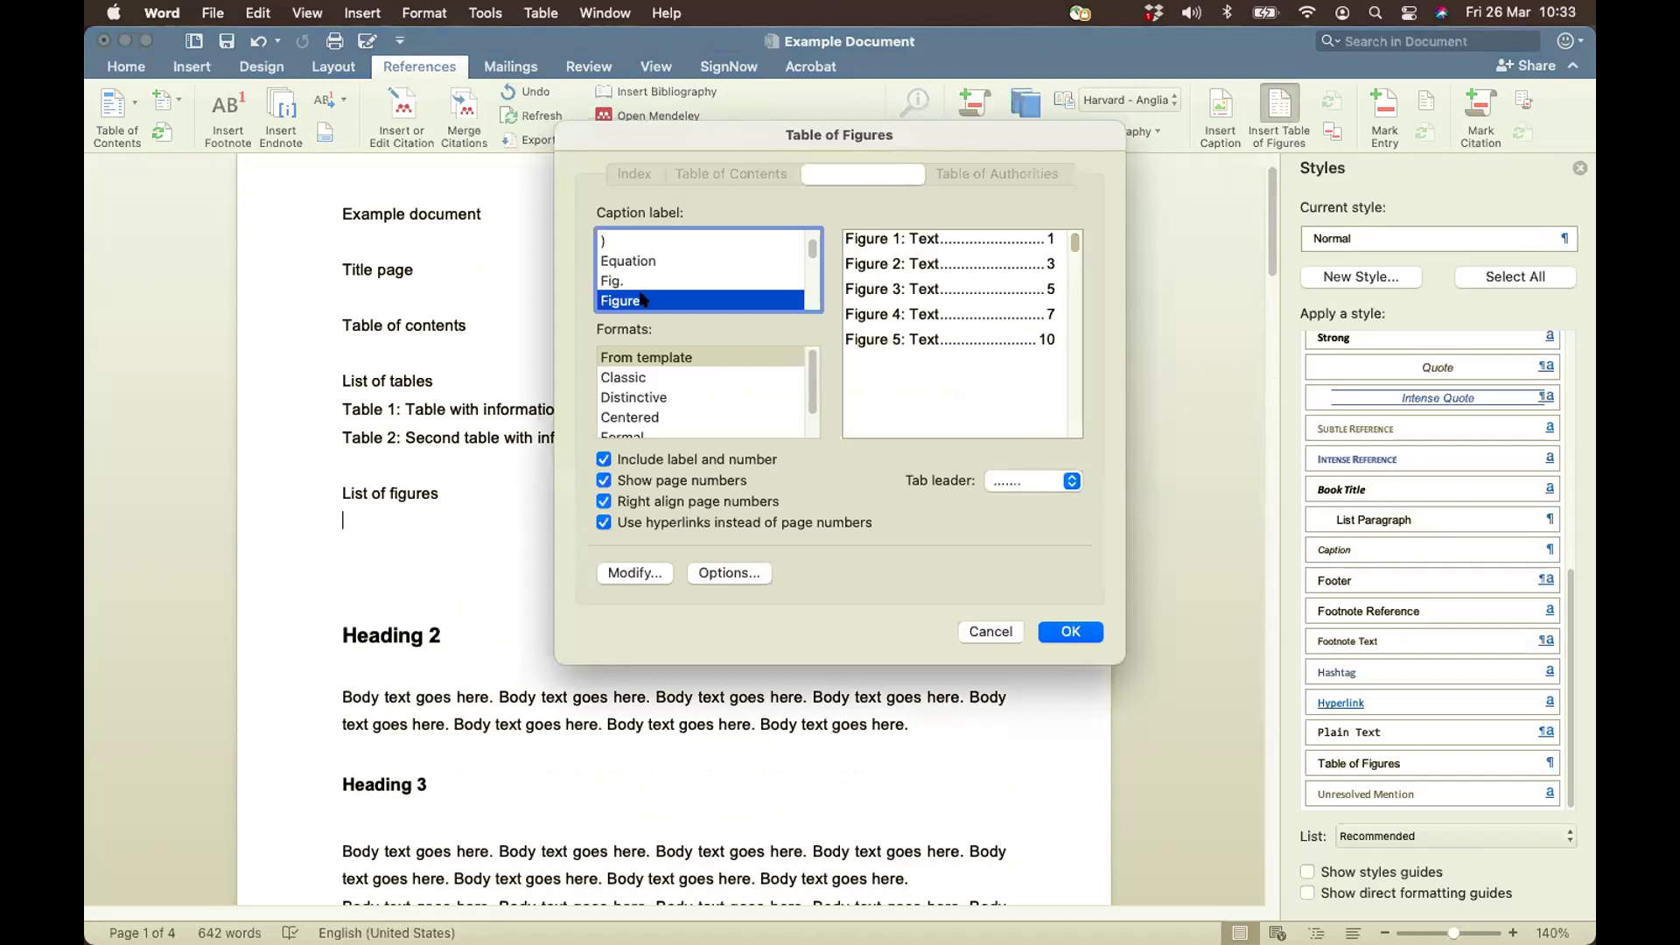
left_click(1065, 632)
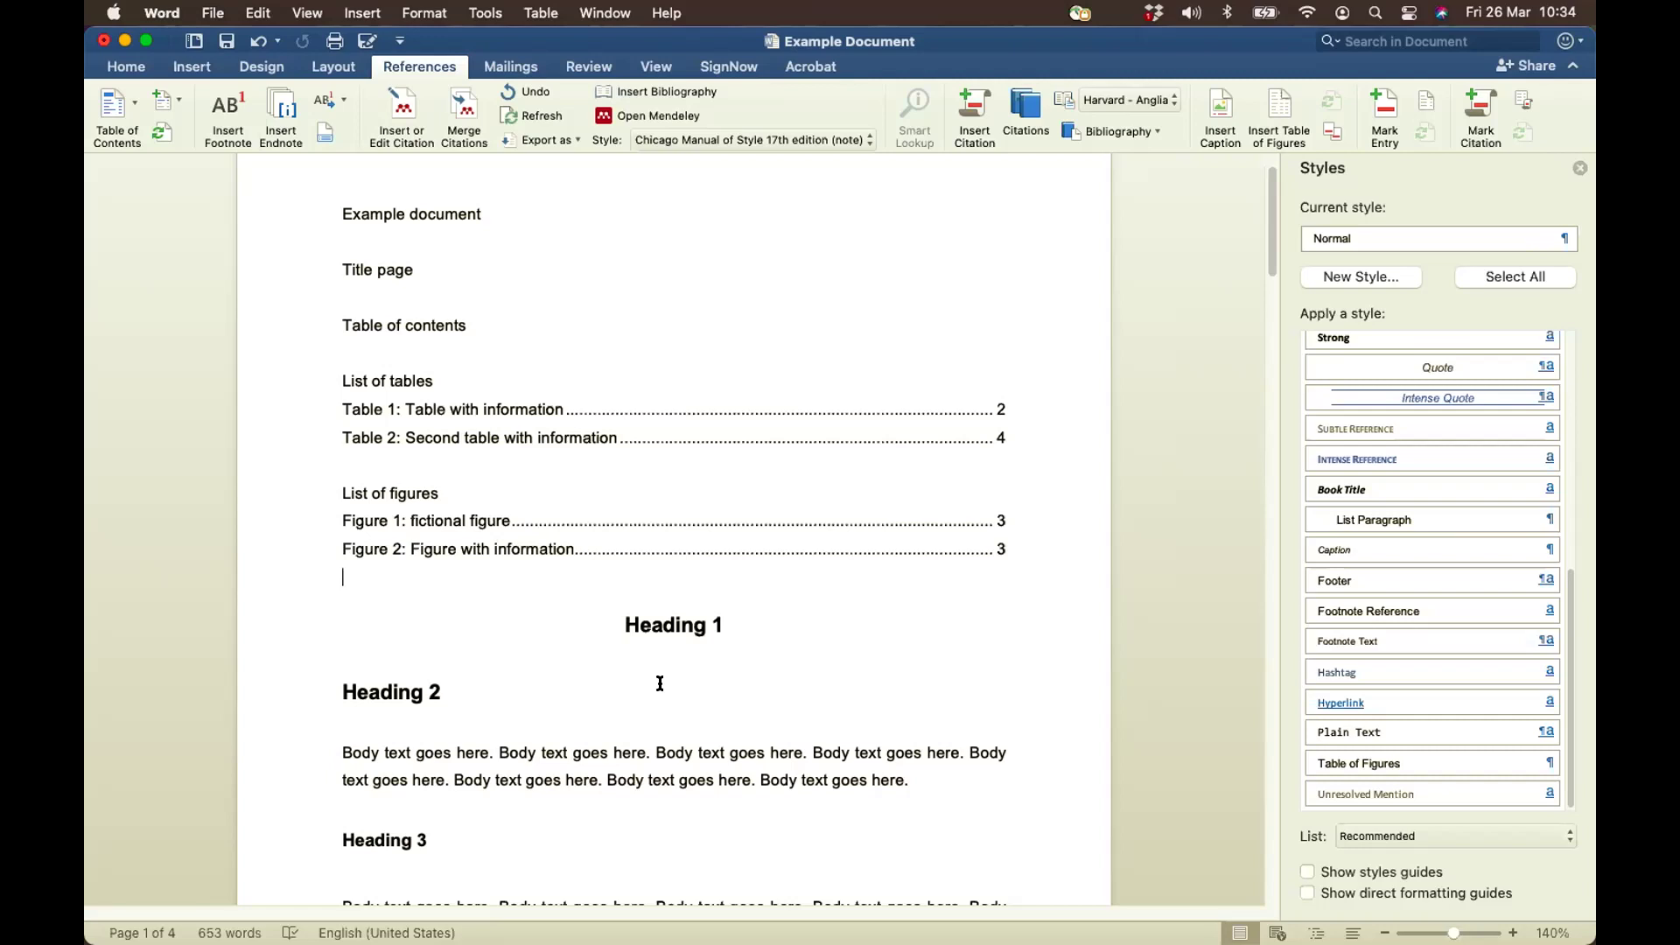
Delete all the generated entries under both "List of tables" and "List of figures"
scroll(1081, 631, "down", 10)
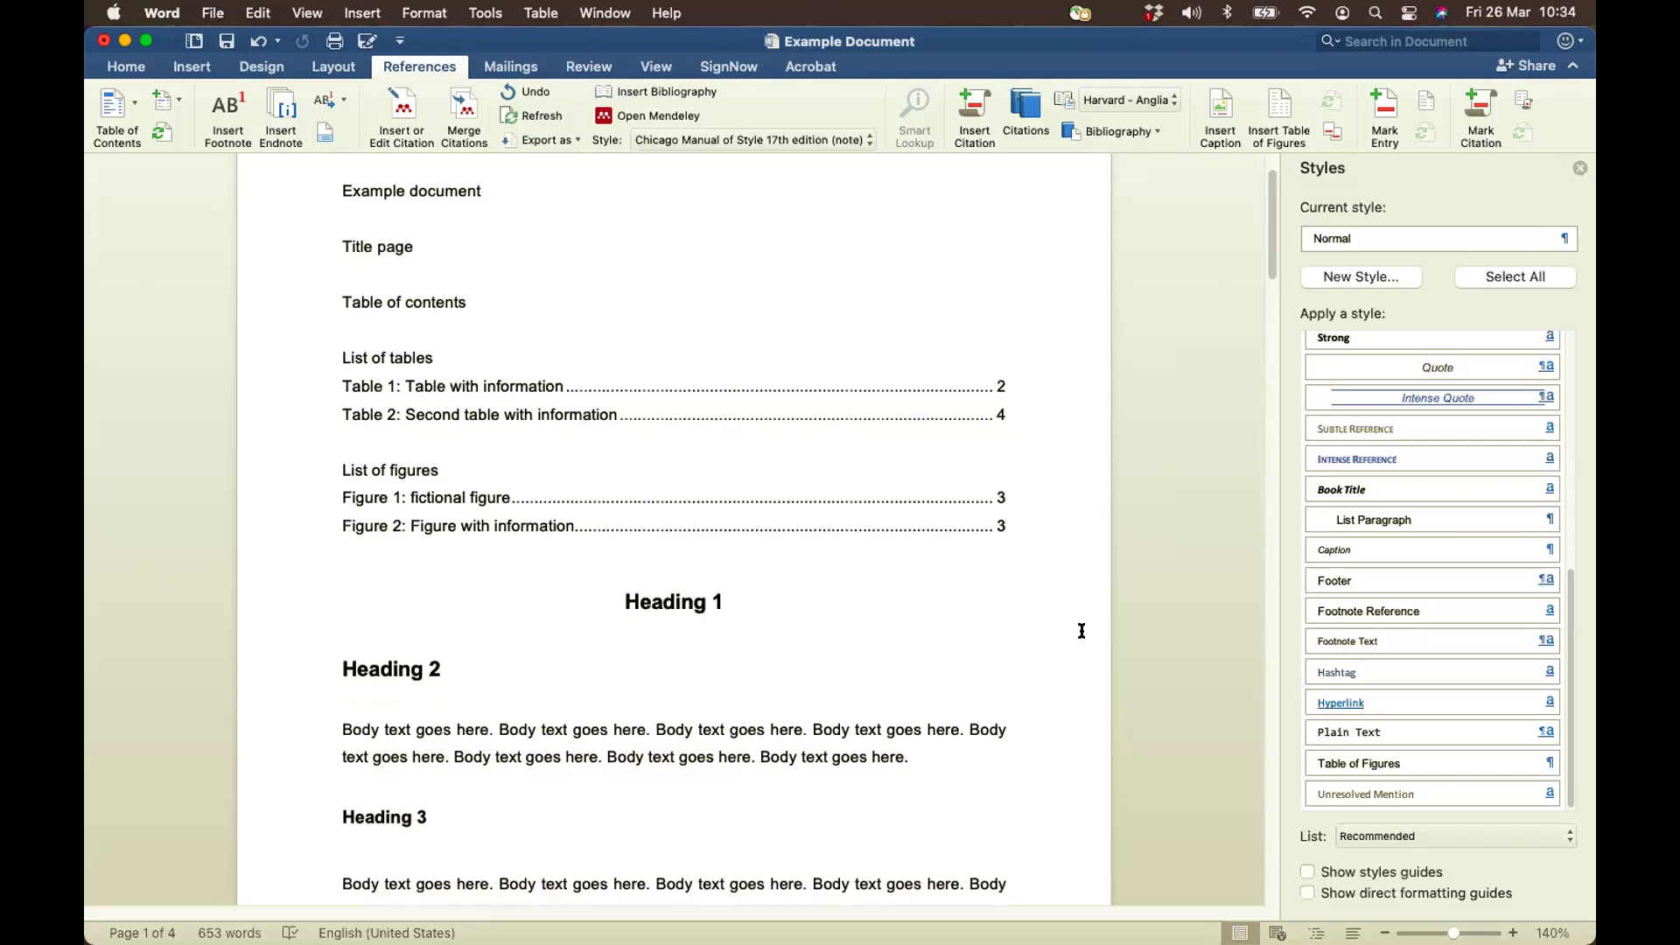
scroll(1081, 631, "down", 5)
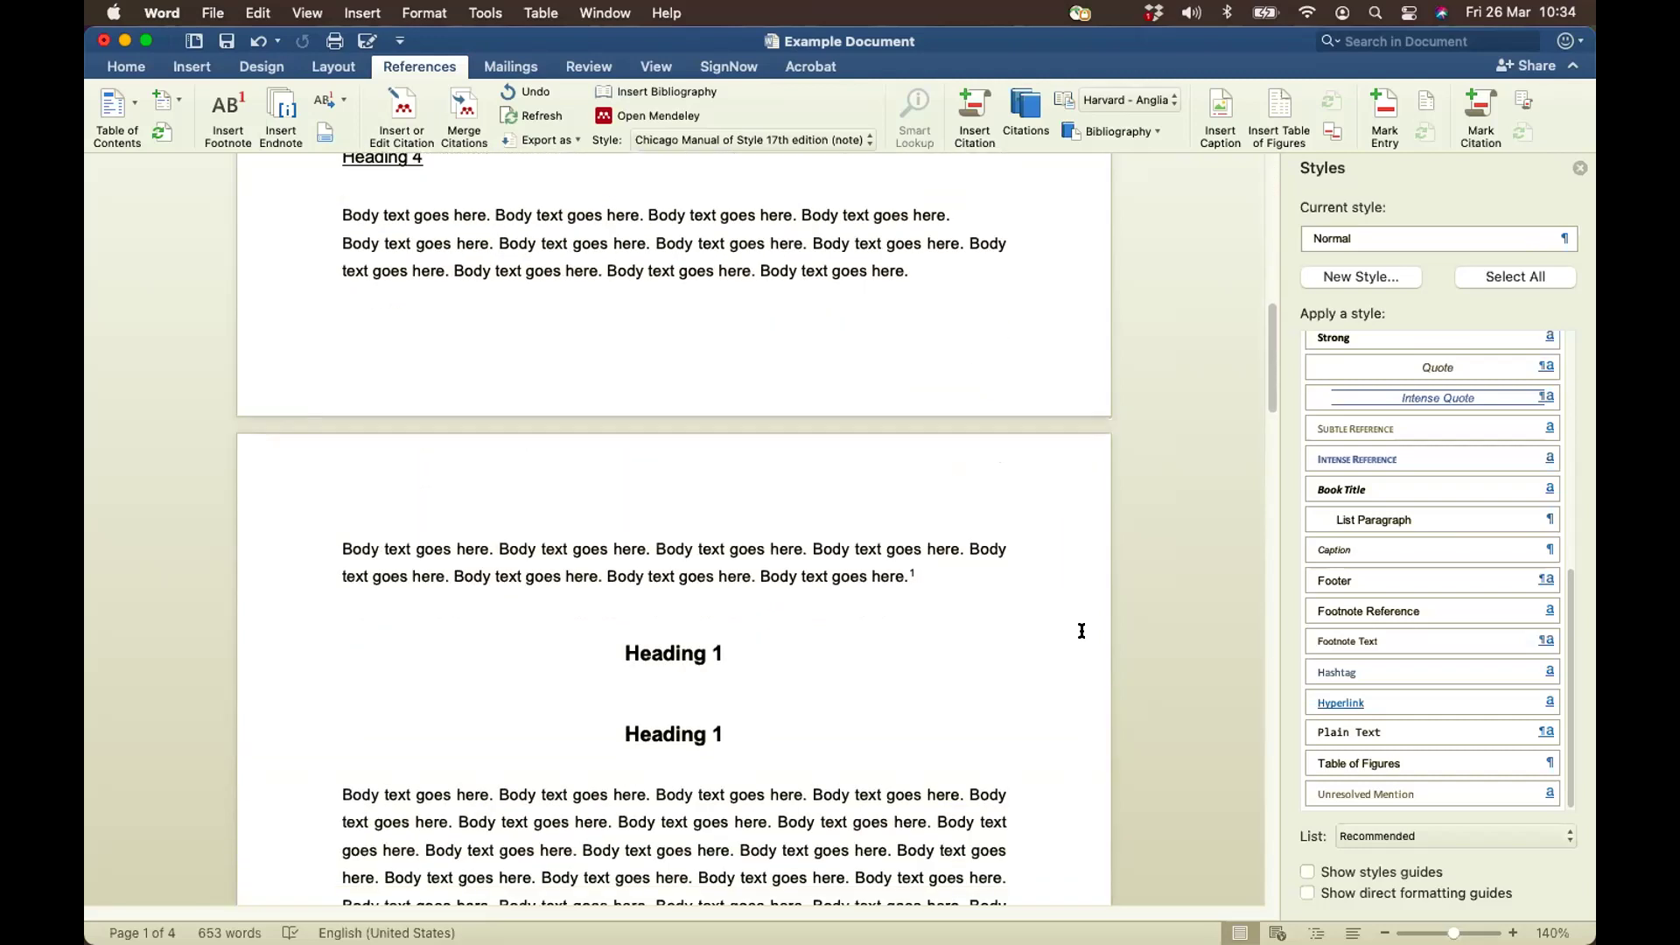
scroll(1082, 631, "up", 15)
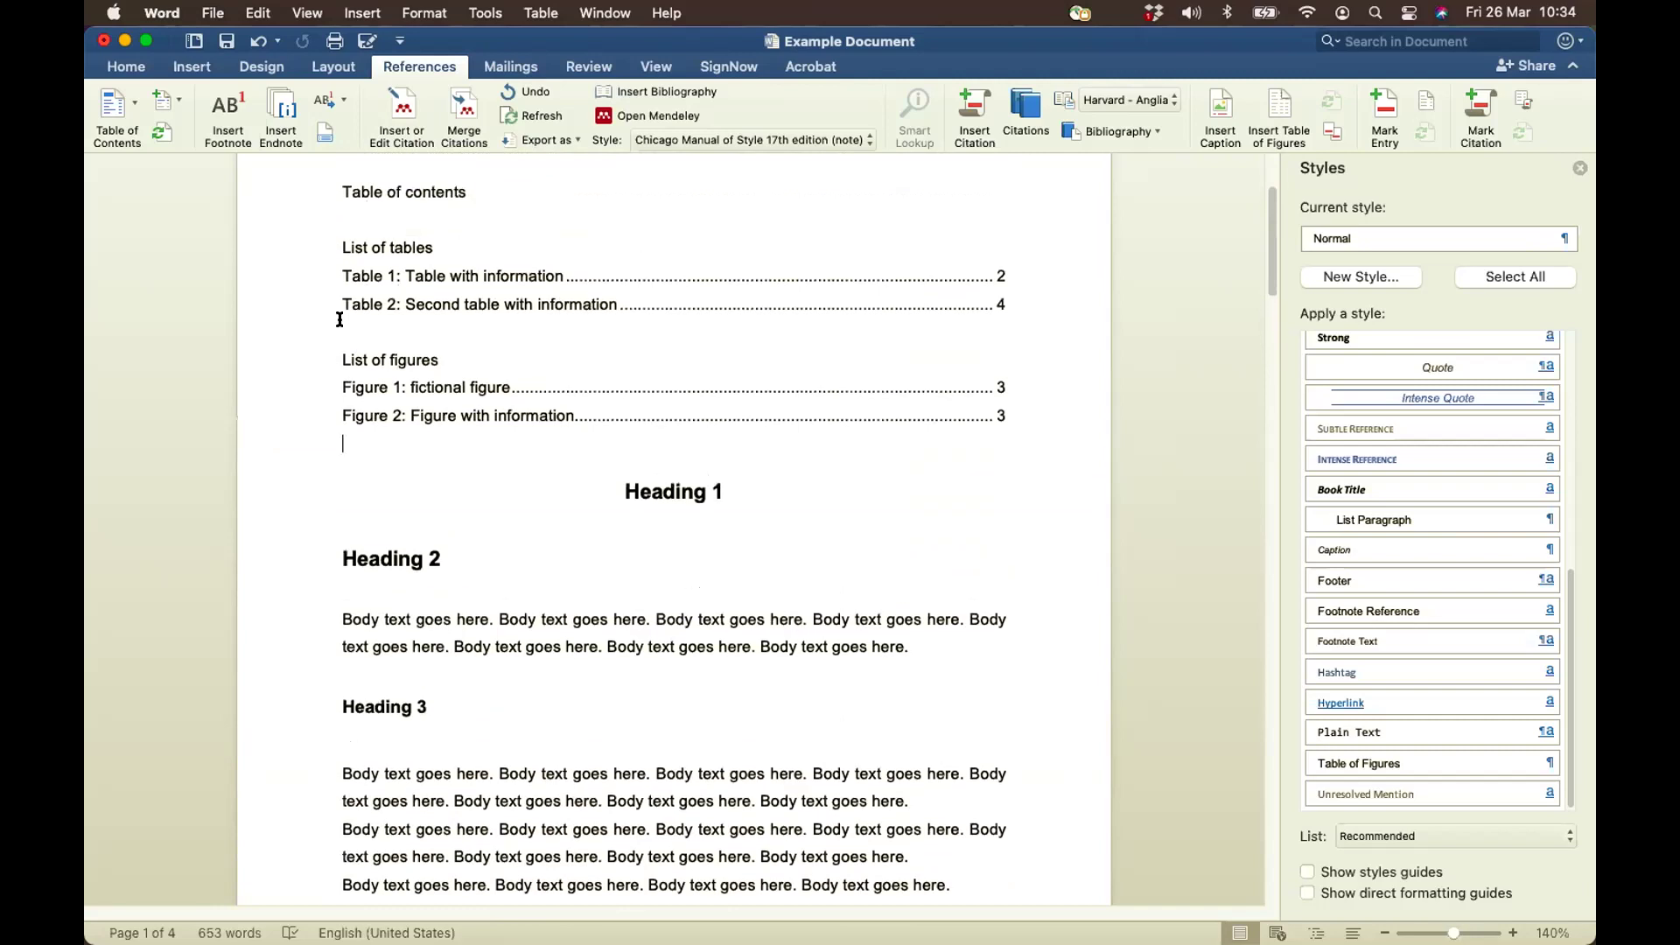
left_click(291, 276)
key("BackSpace")
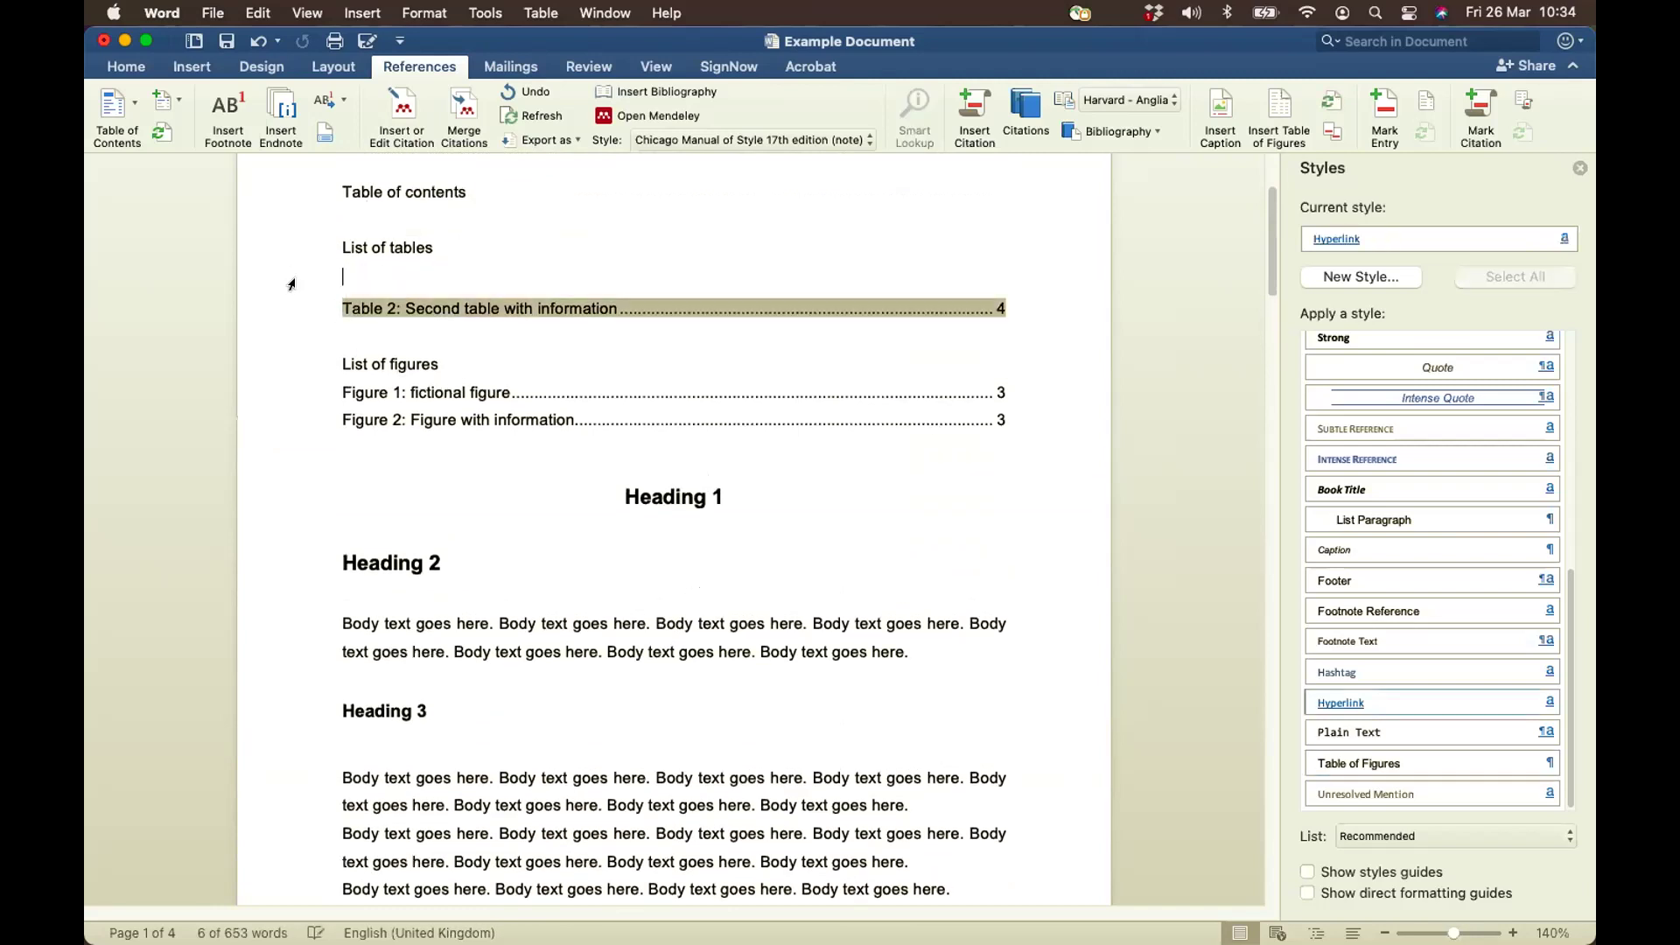
left_click(293, 310)
key("BackSpace")
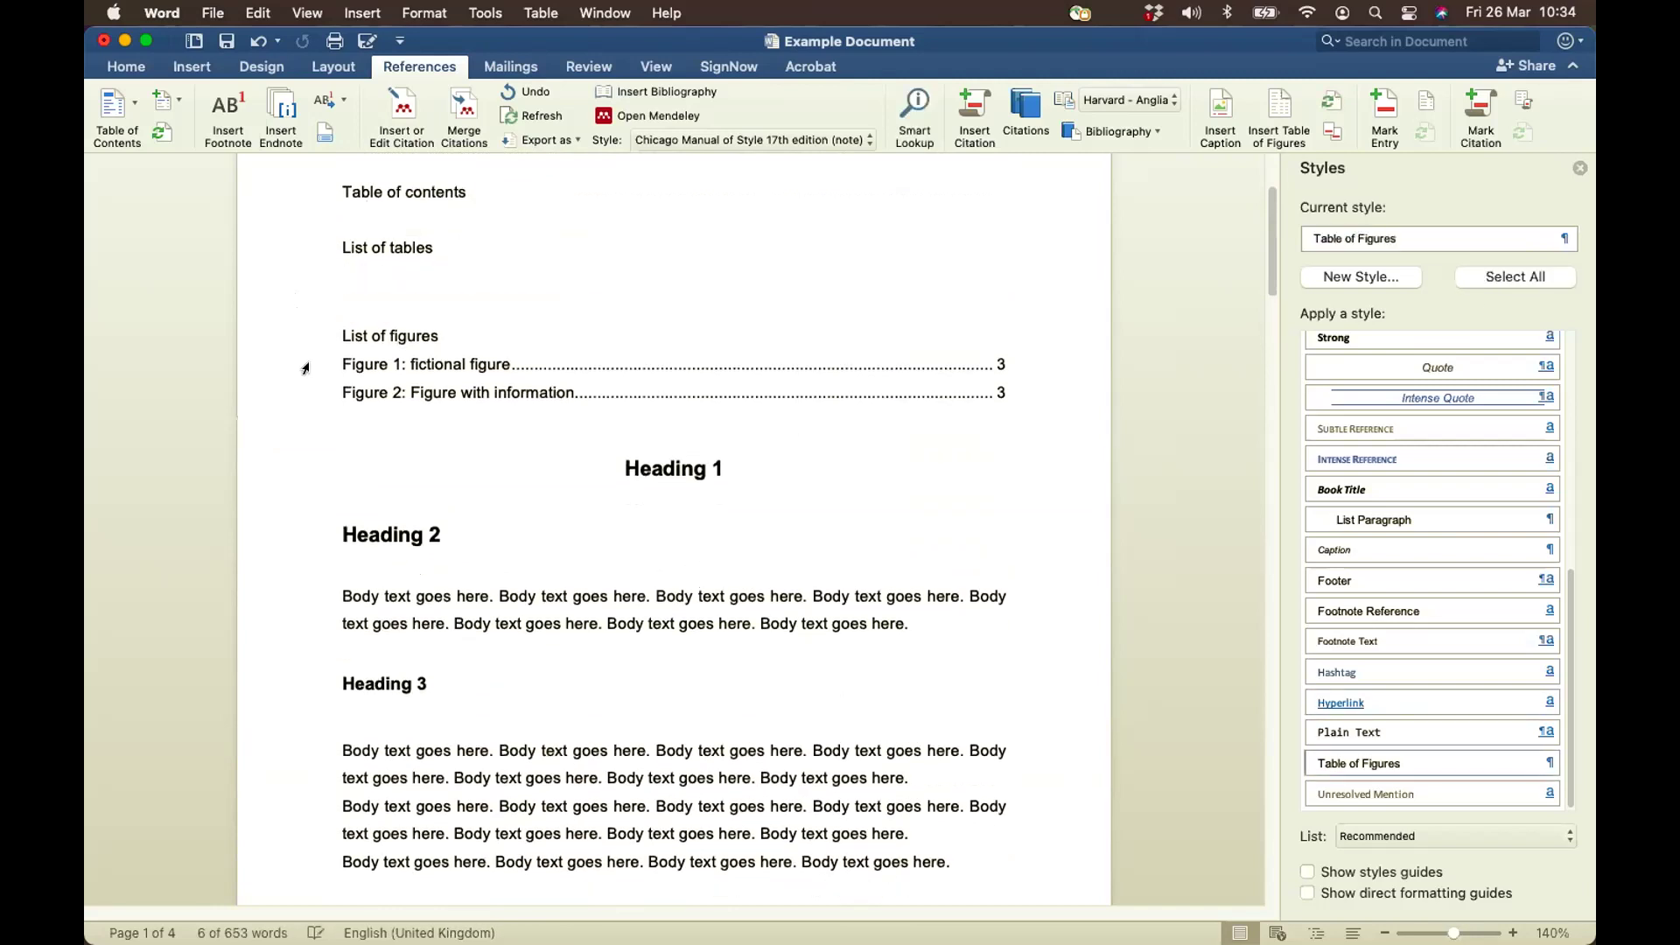
left_click_drag(306, 368, 307, 400)
key("BackSpace")
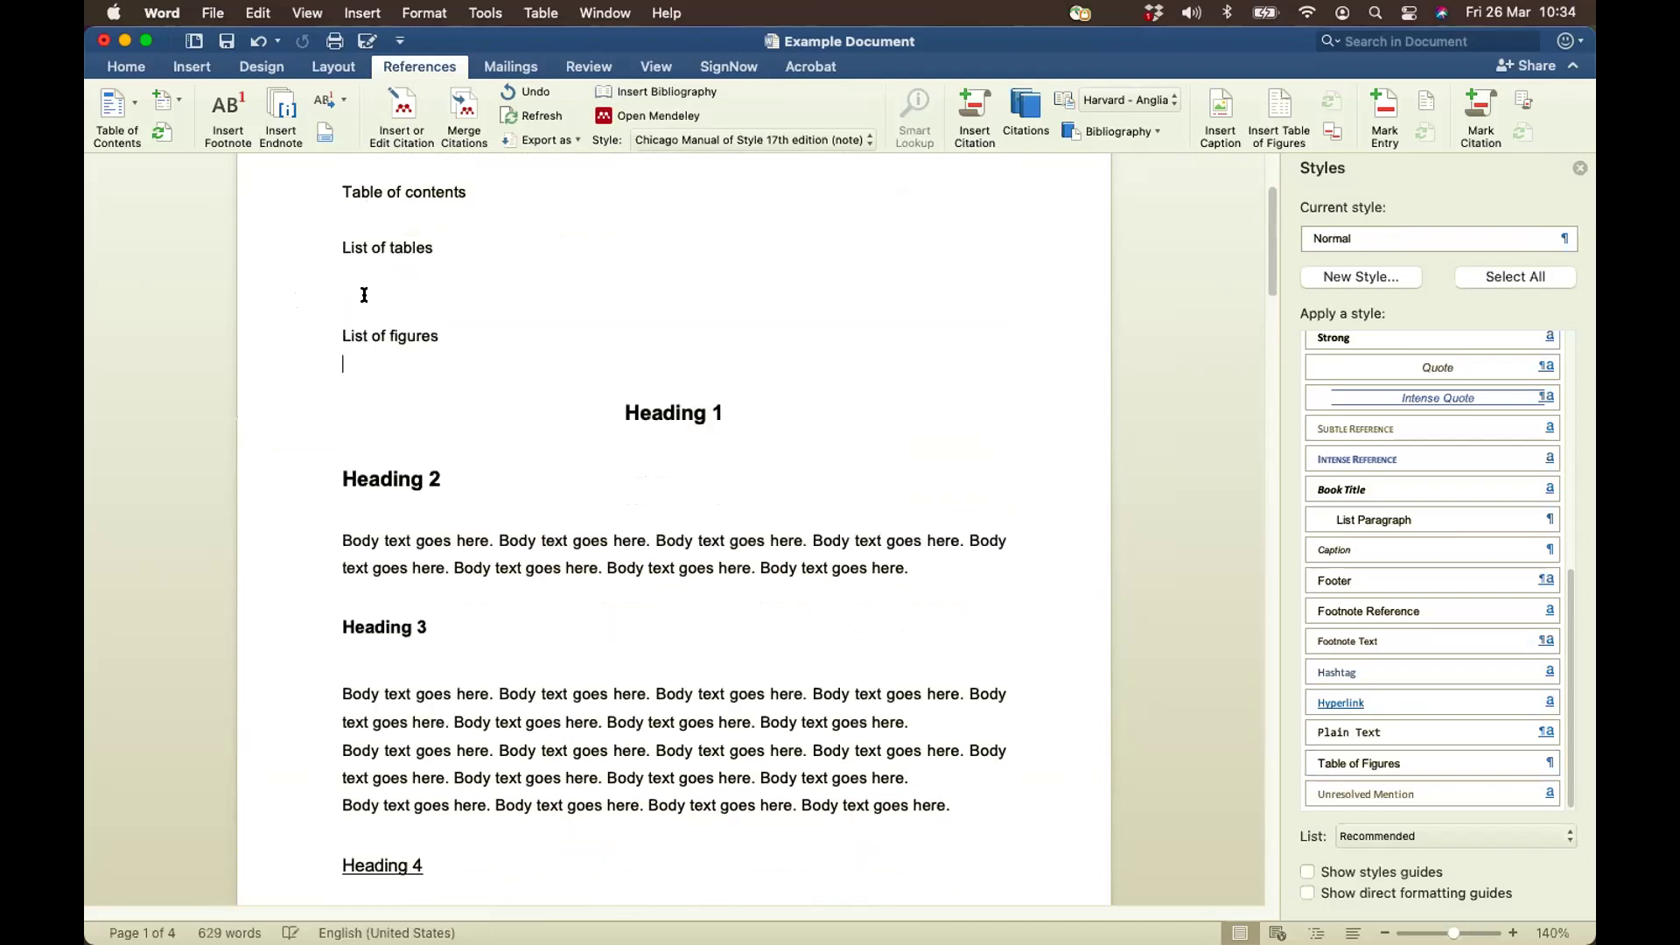
Insert a dotted-leader table of figures with the Table caption label below "List of tables", replacing the emptied one
left_click(355, 278)
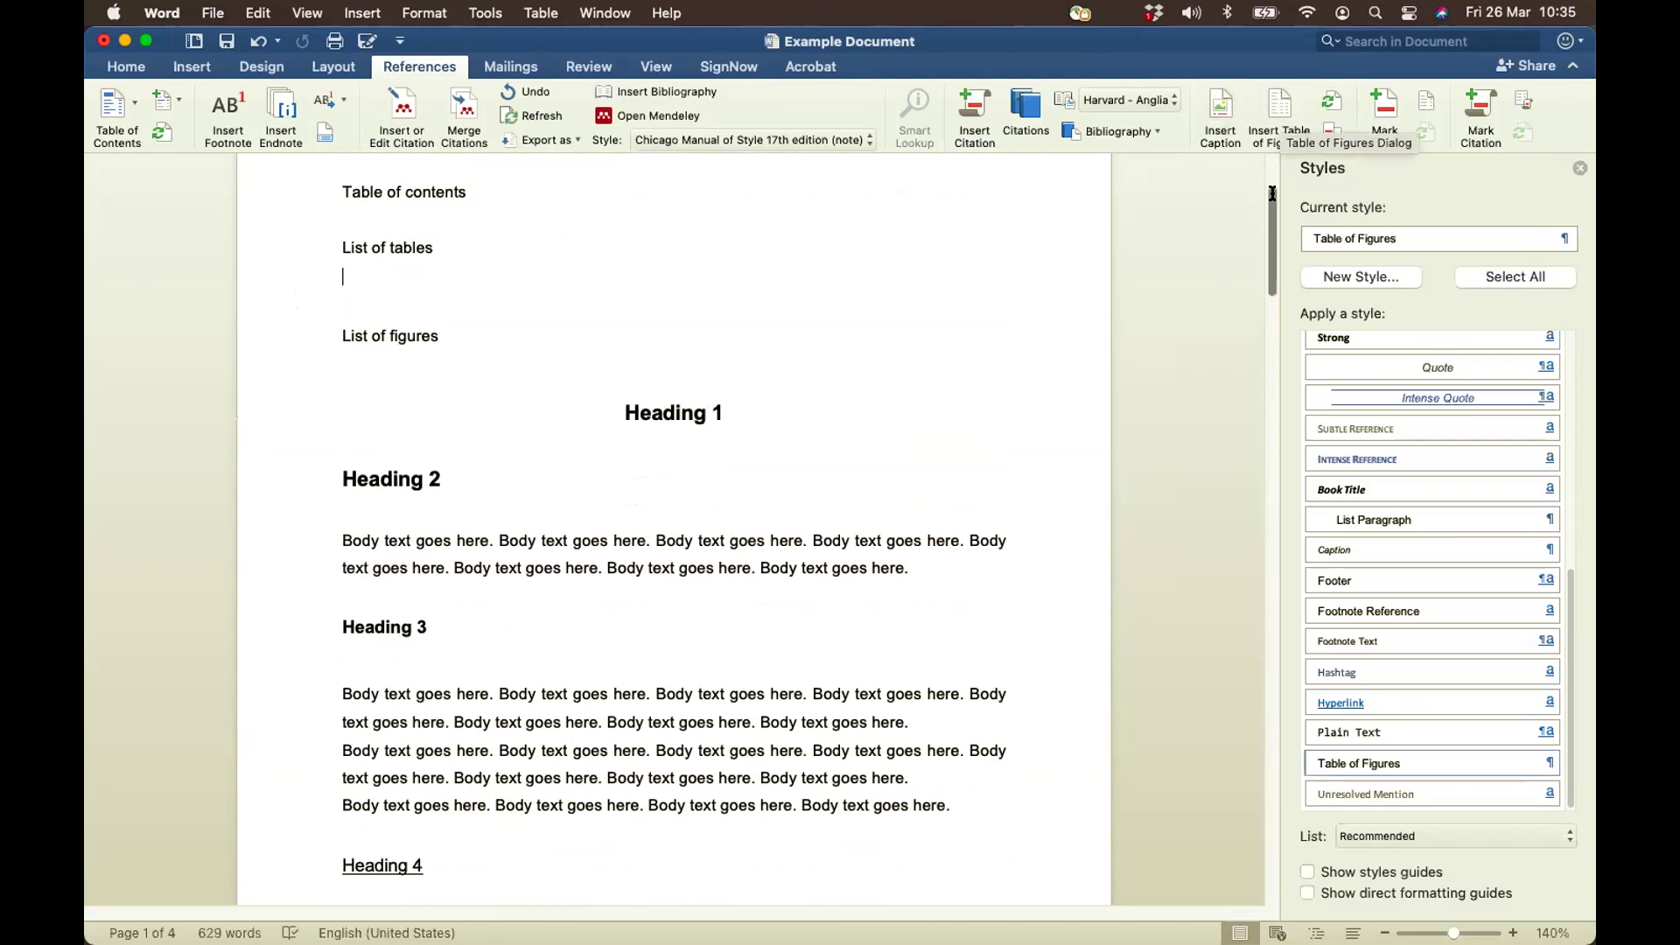
left_click(1274, 103)
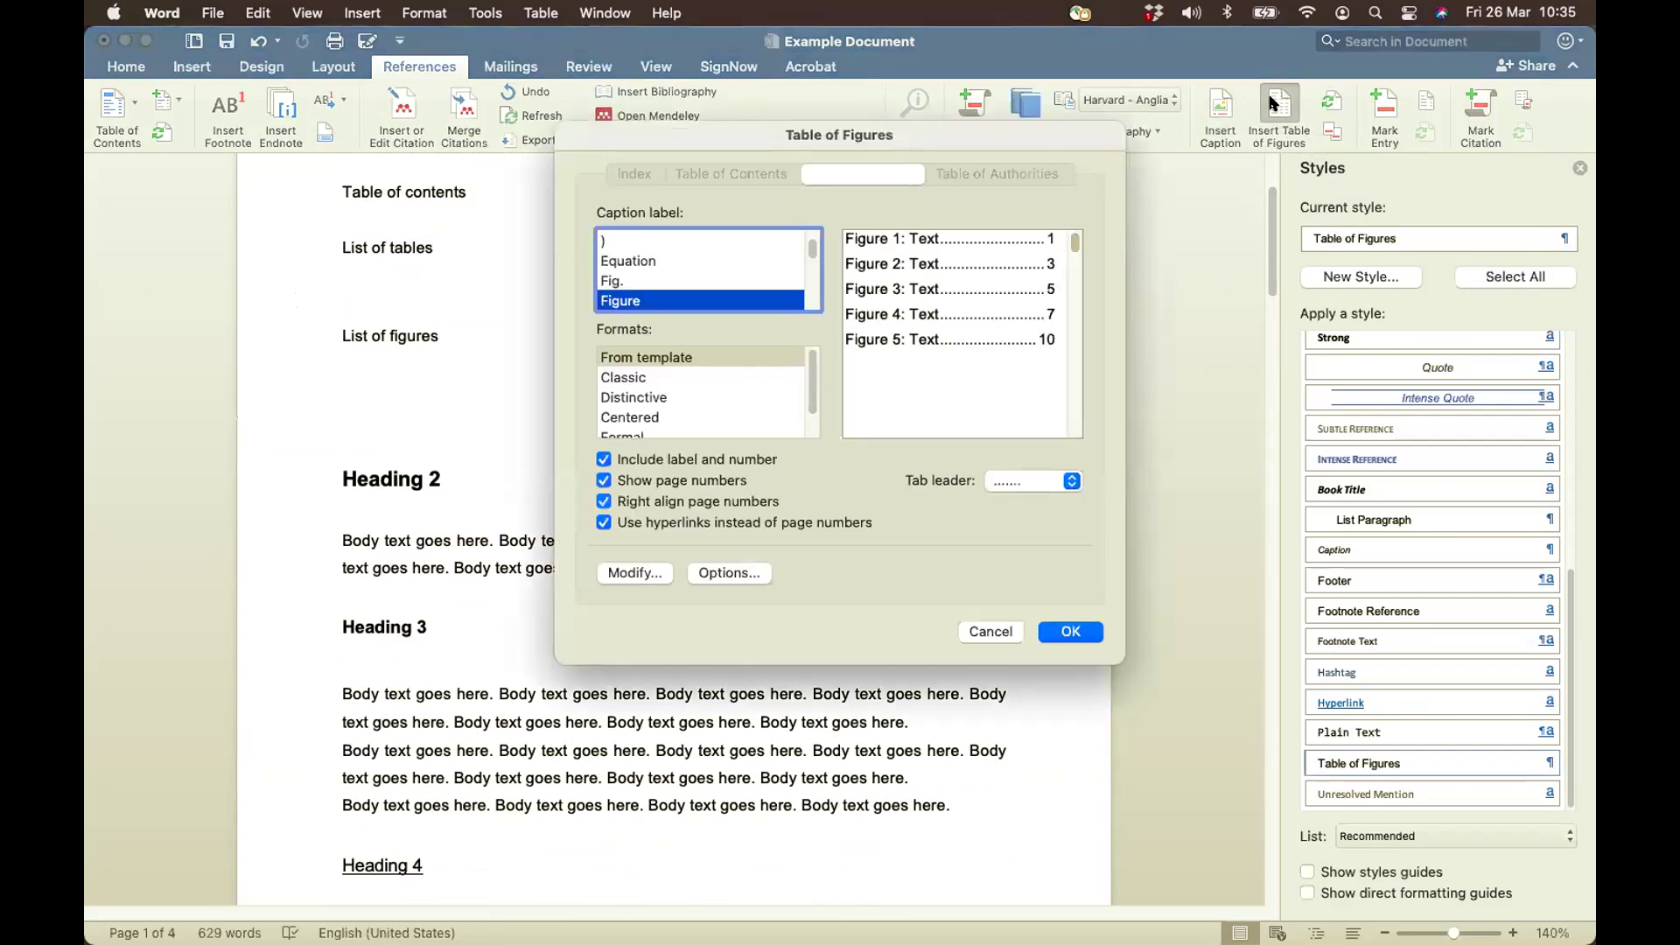
scroll(710, 282, "down", 2)
scroll(709, 278, "down", 5)
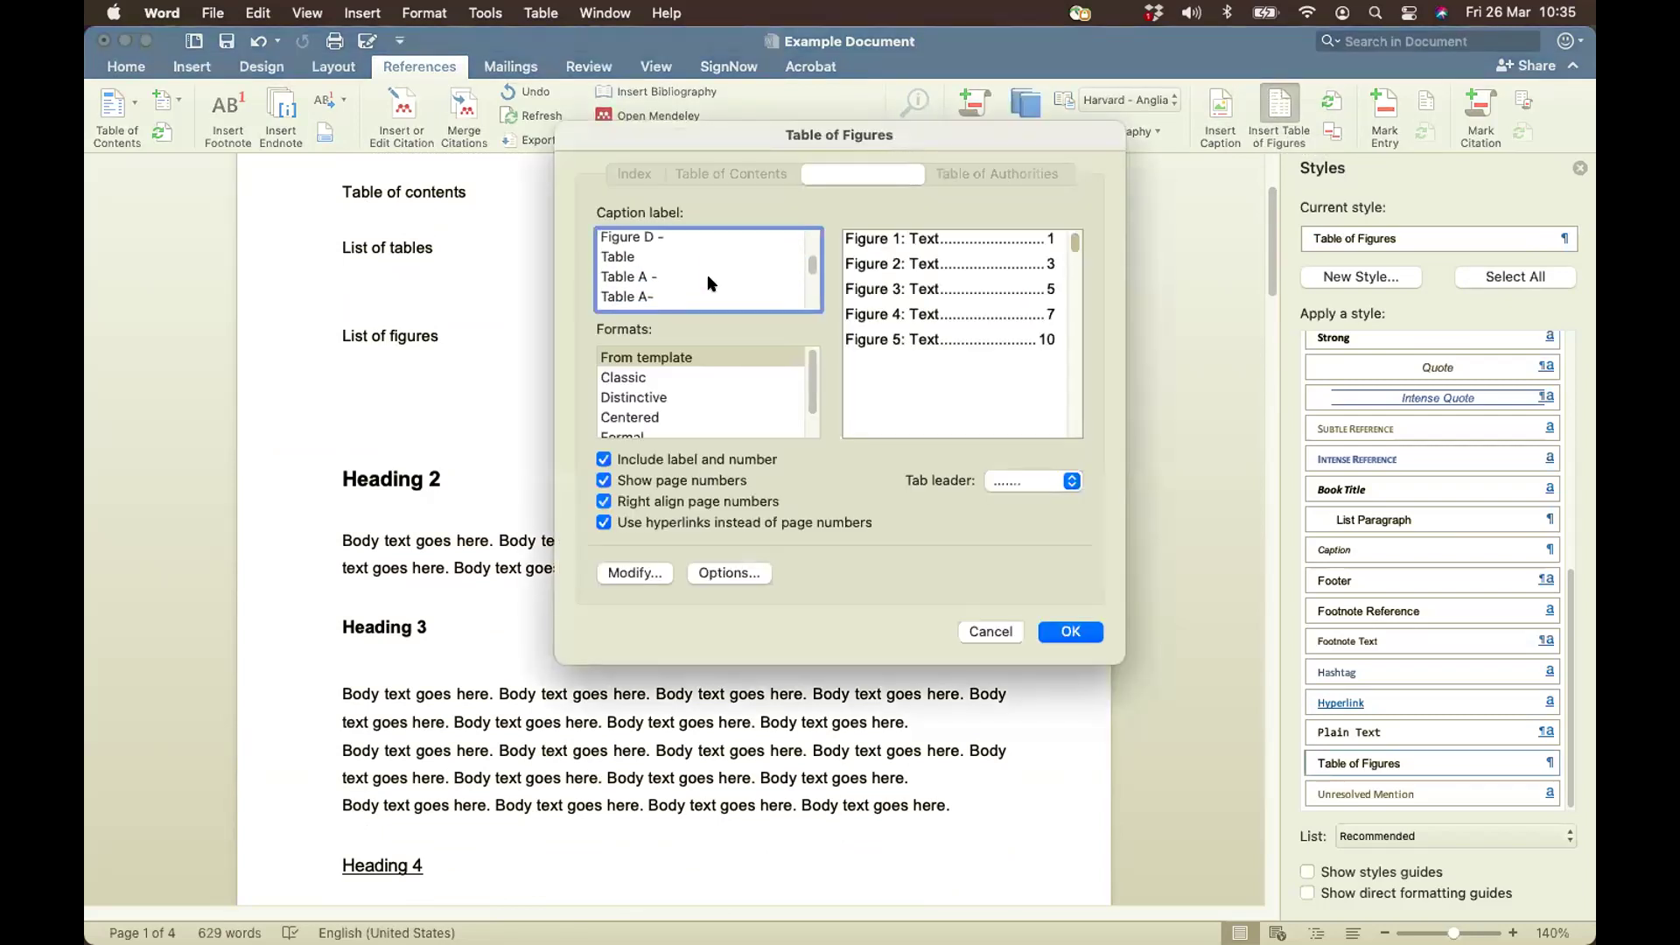
scroll(709, 279, "up", 10)
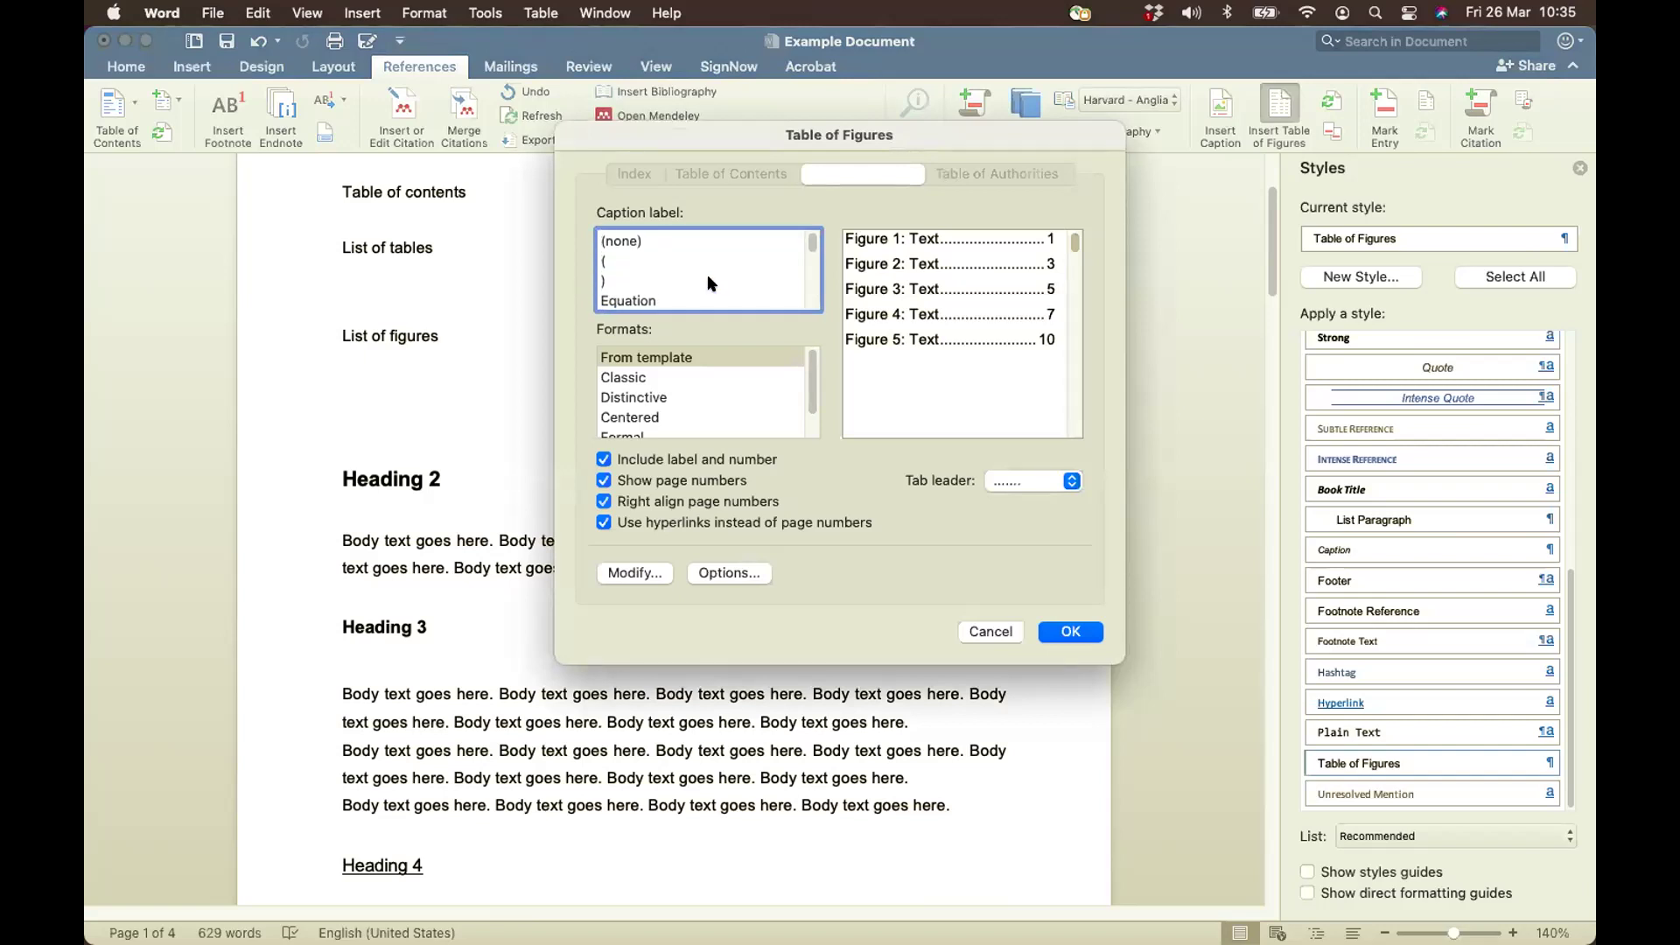
scroll(700, 278, "down", 3)
left_click(639, 274)
scroll(640, 281, "down", 2)
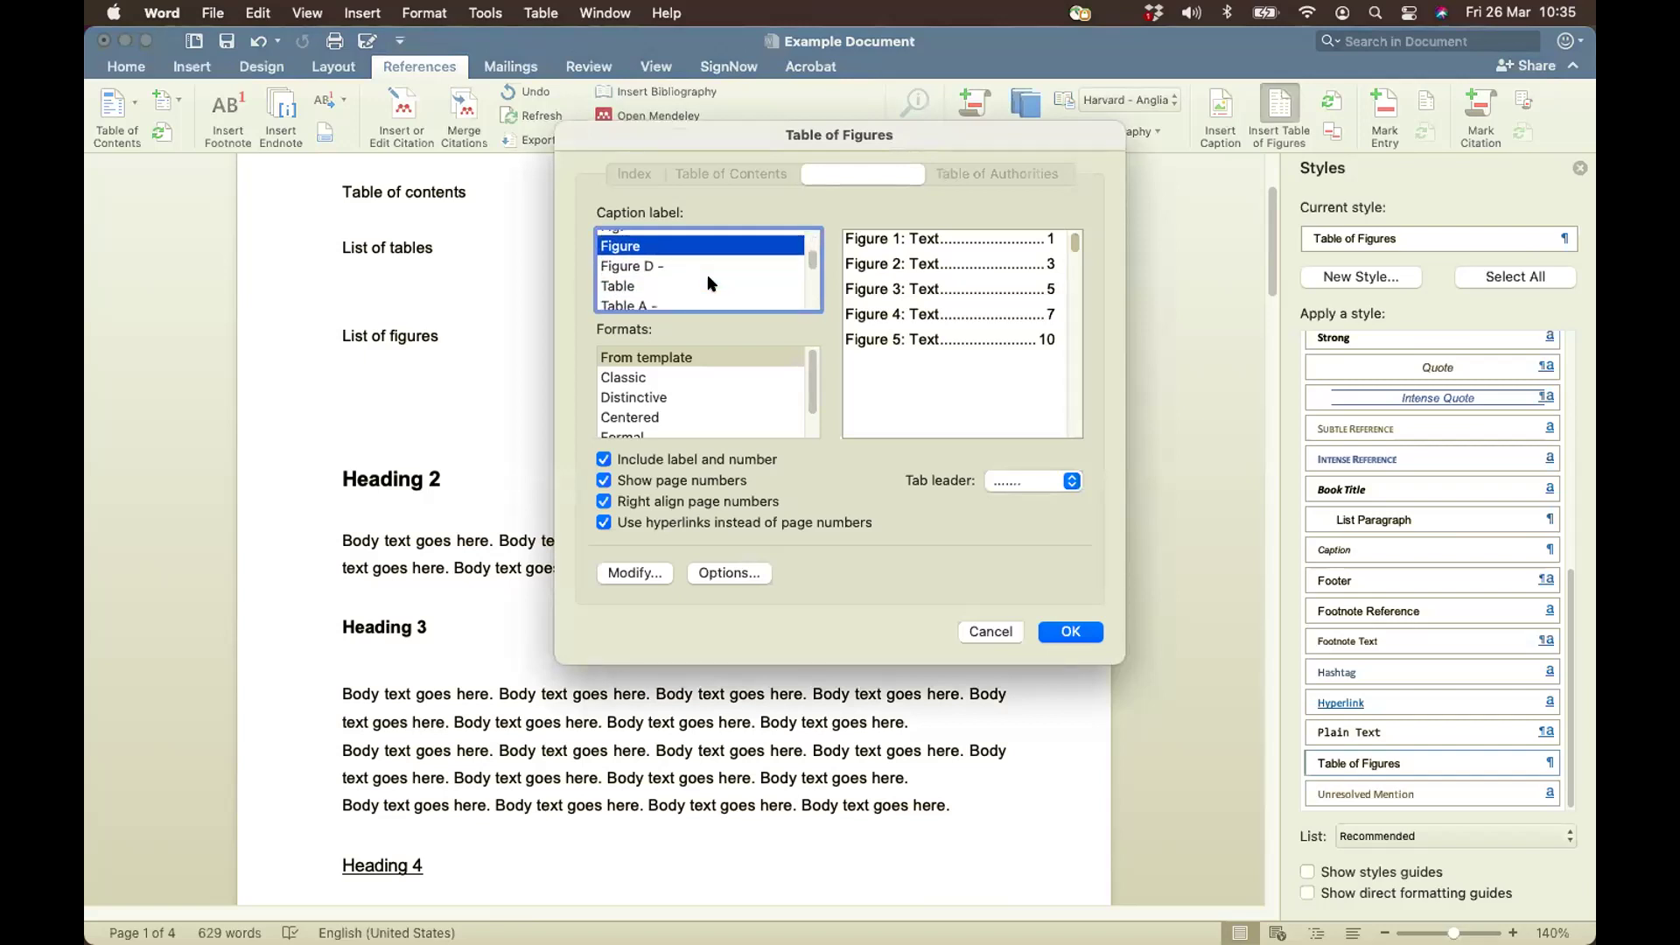
left_click(641, 278)
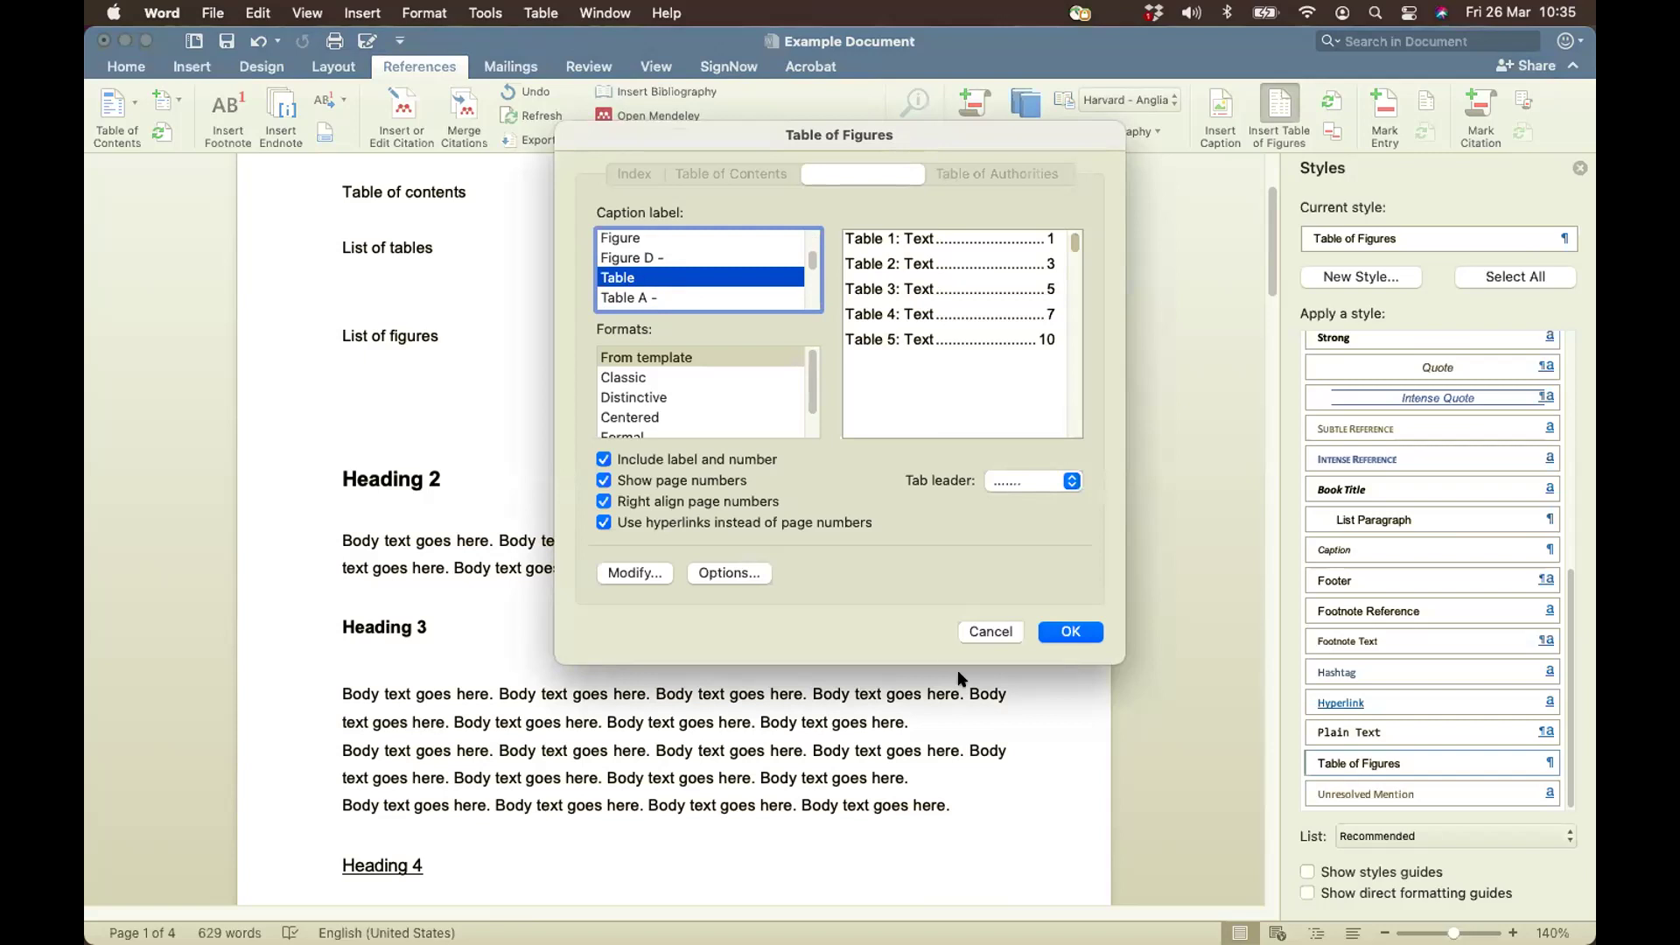
left_click(1083, 627)
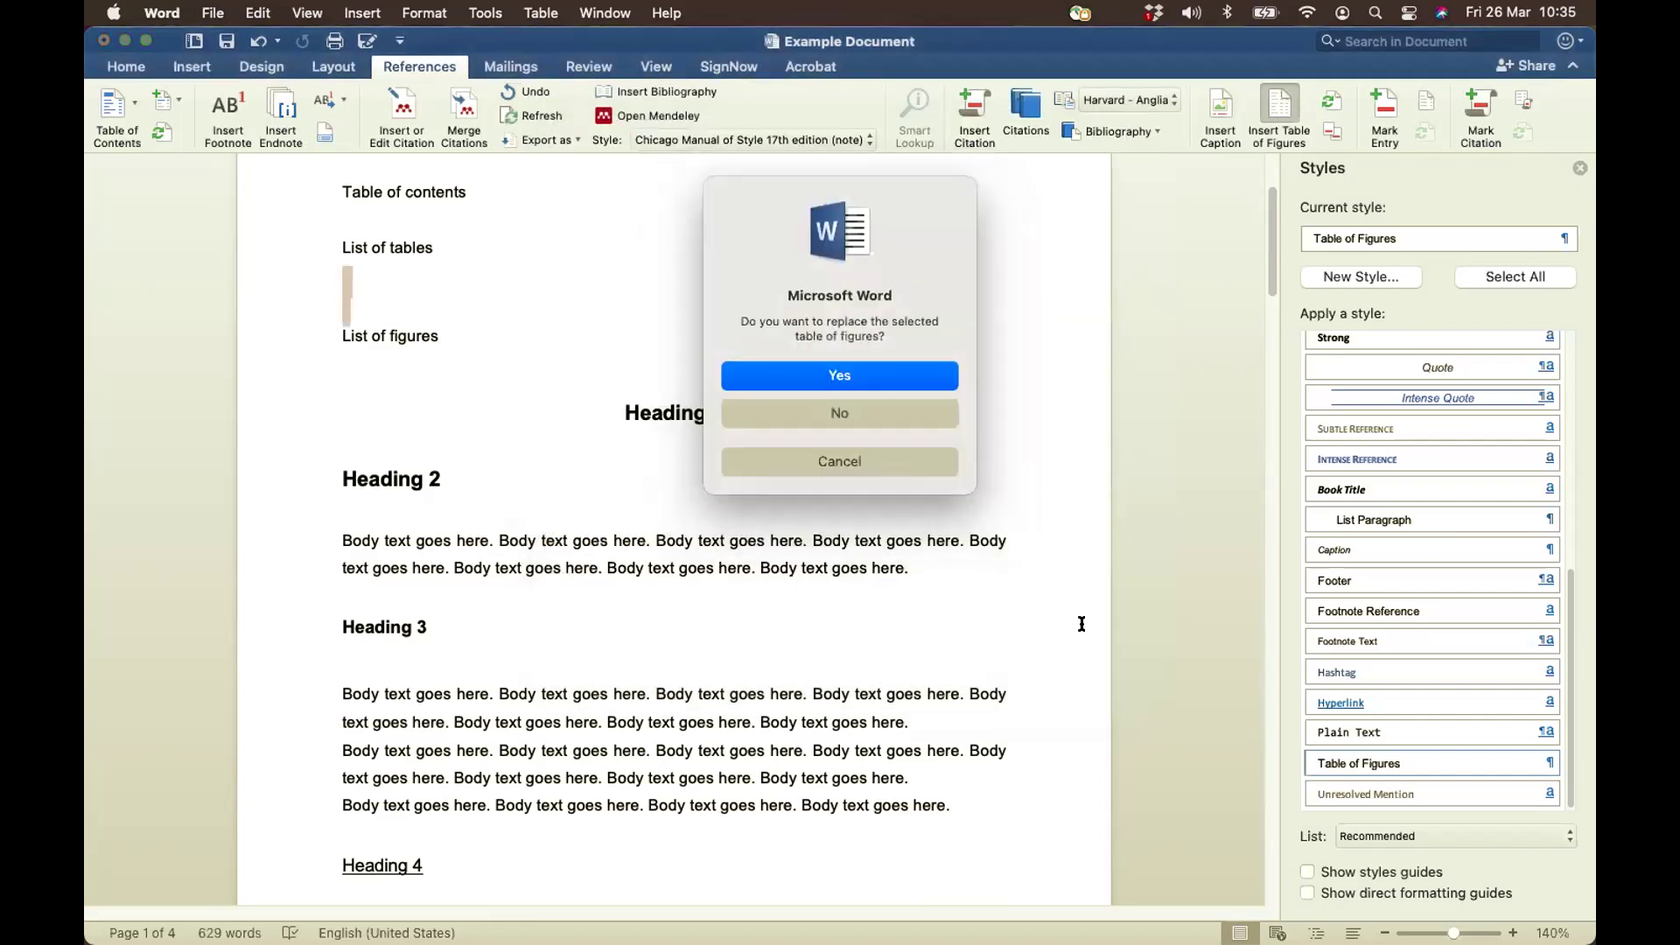
left_click(841, 377)
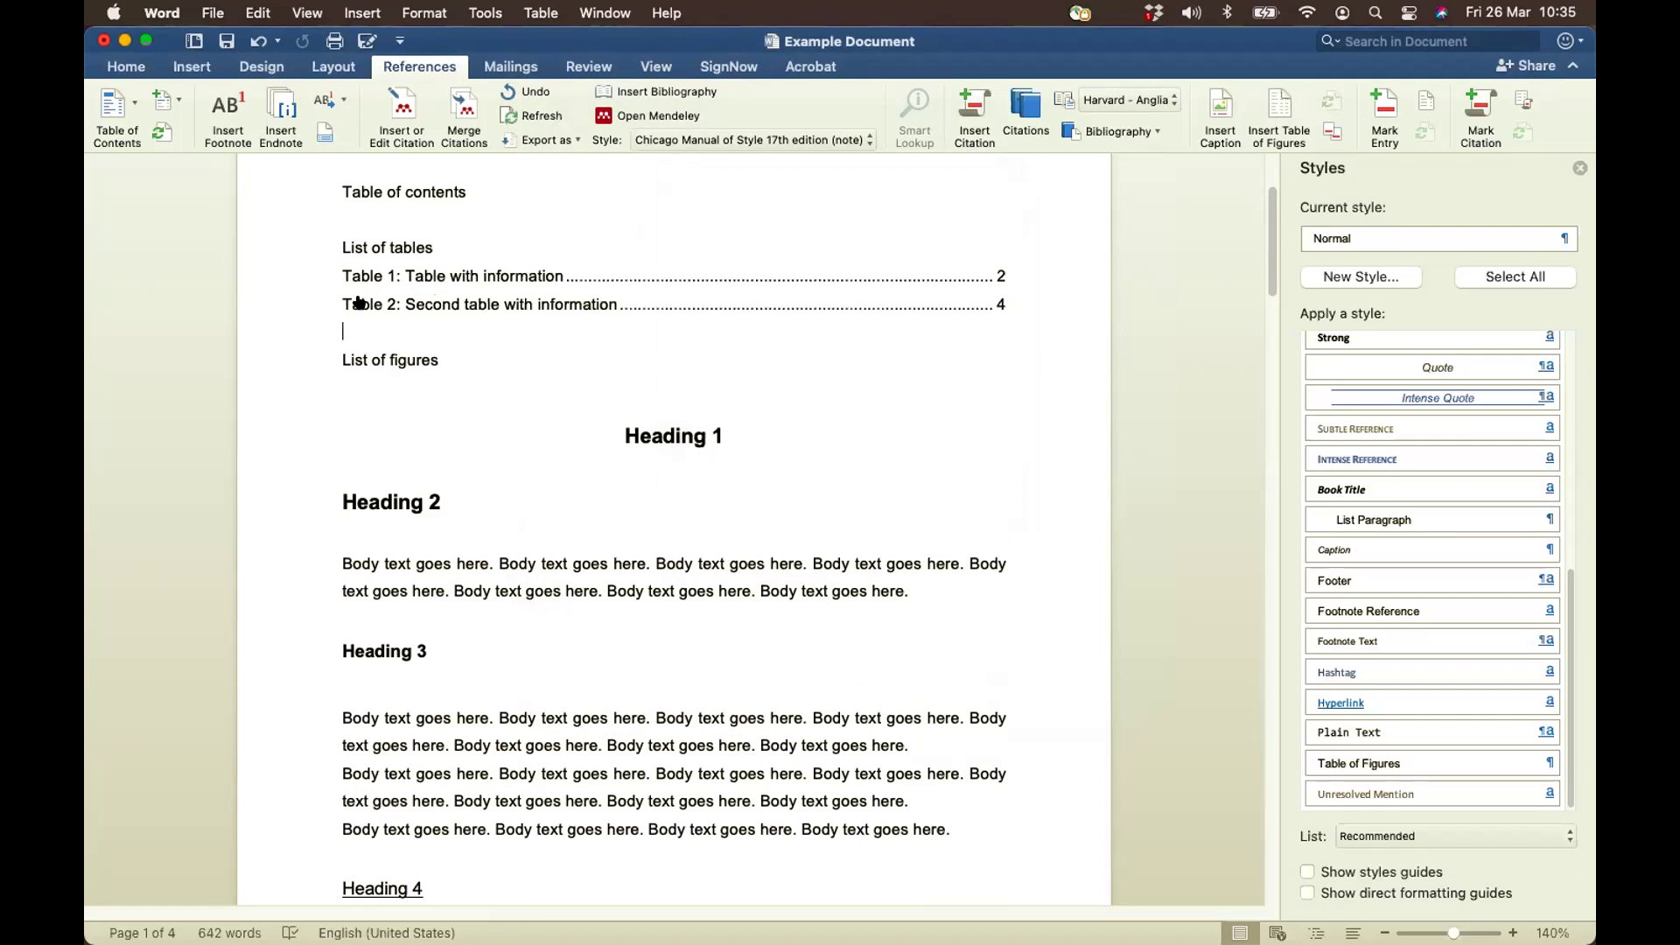
Update the list of tables field, refreshing the entire table rather than only its page numbers
right_click(450, 302)
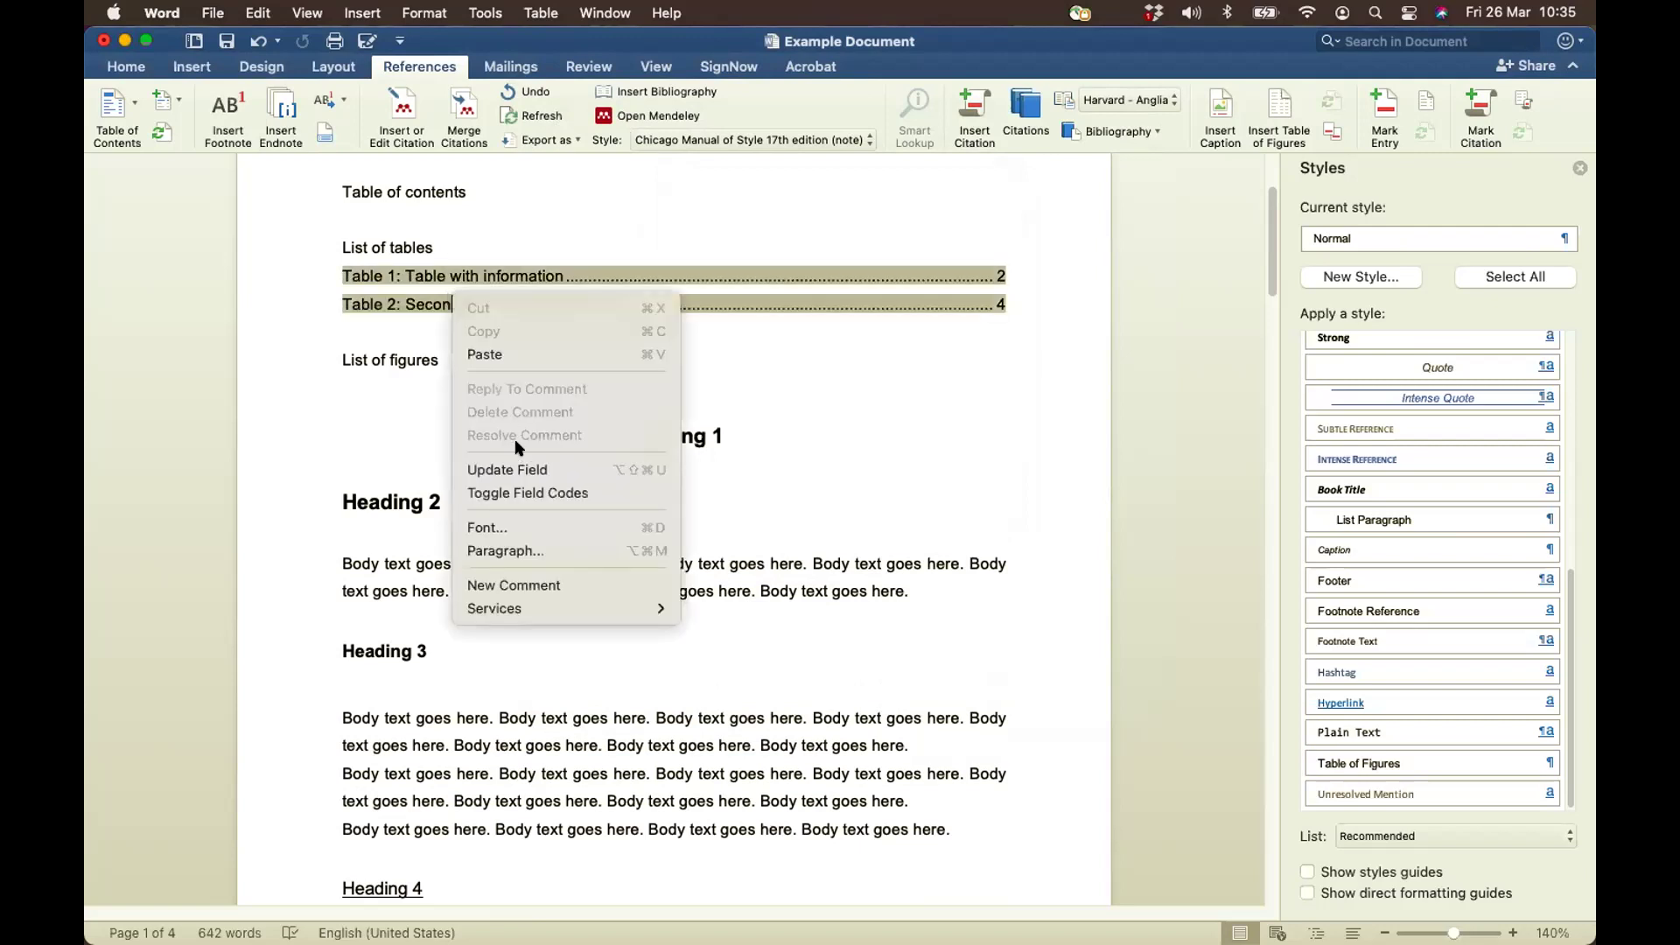
left_click(518, 472)
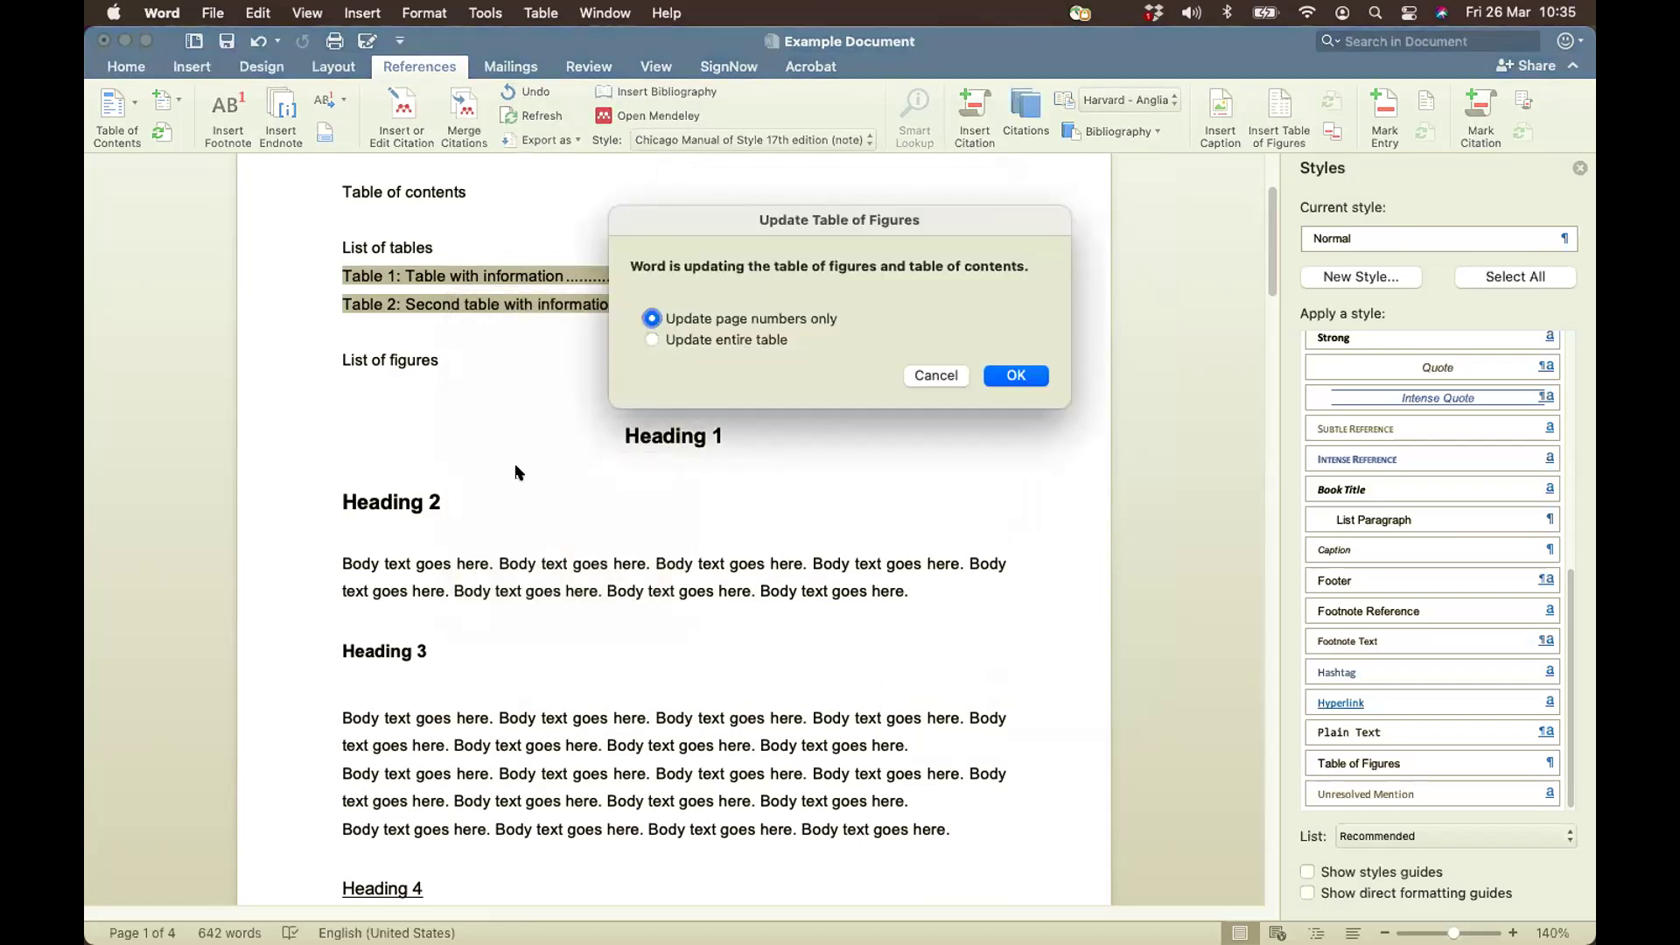
left_click(727, 338)
left_click(1015, 376)
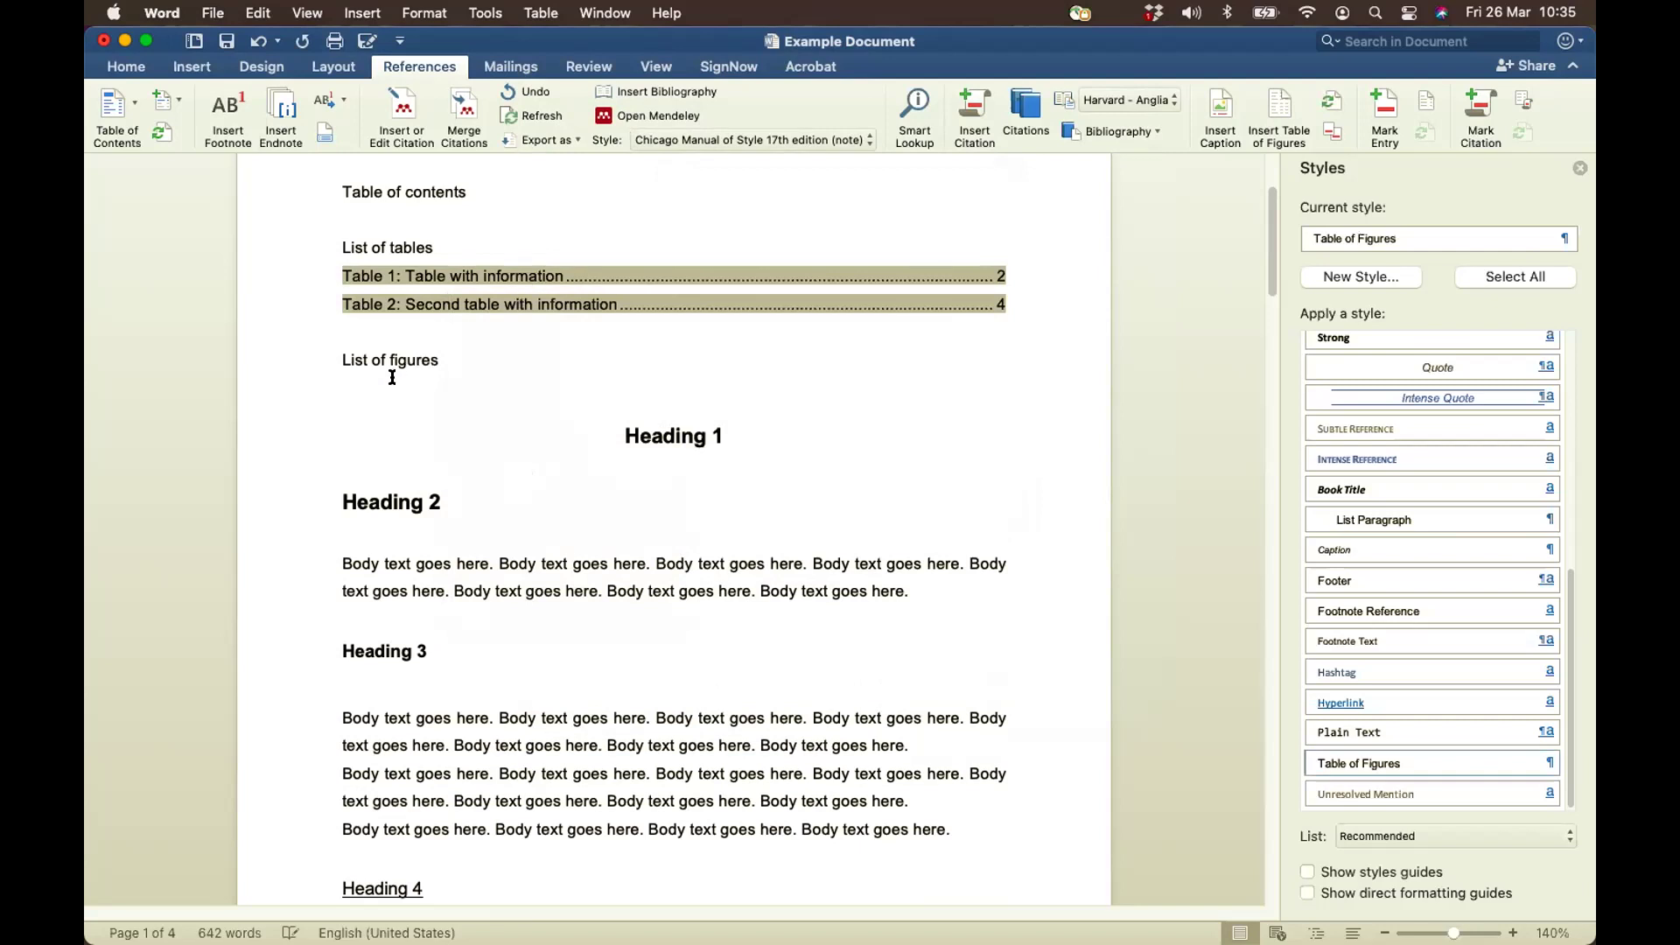
Insert a dotted-leader table of figures with the Figure caption label on the empty line below "List of figures"
left_click(392, 377)
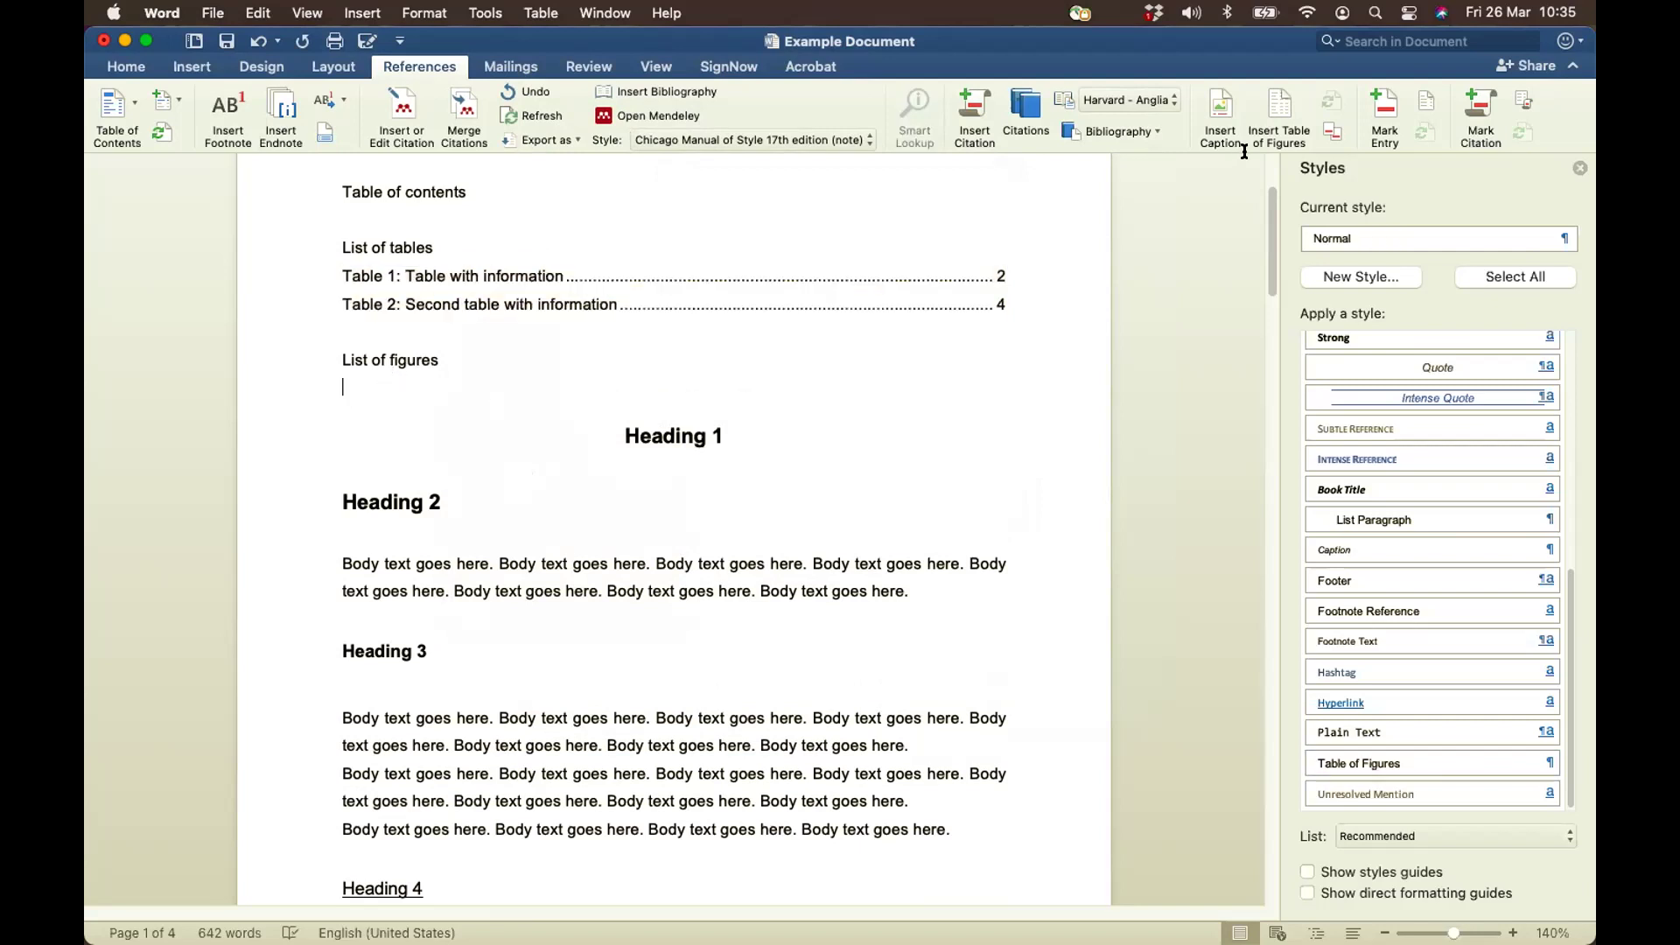
left_click(1274, 116)
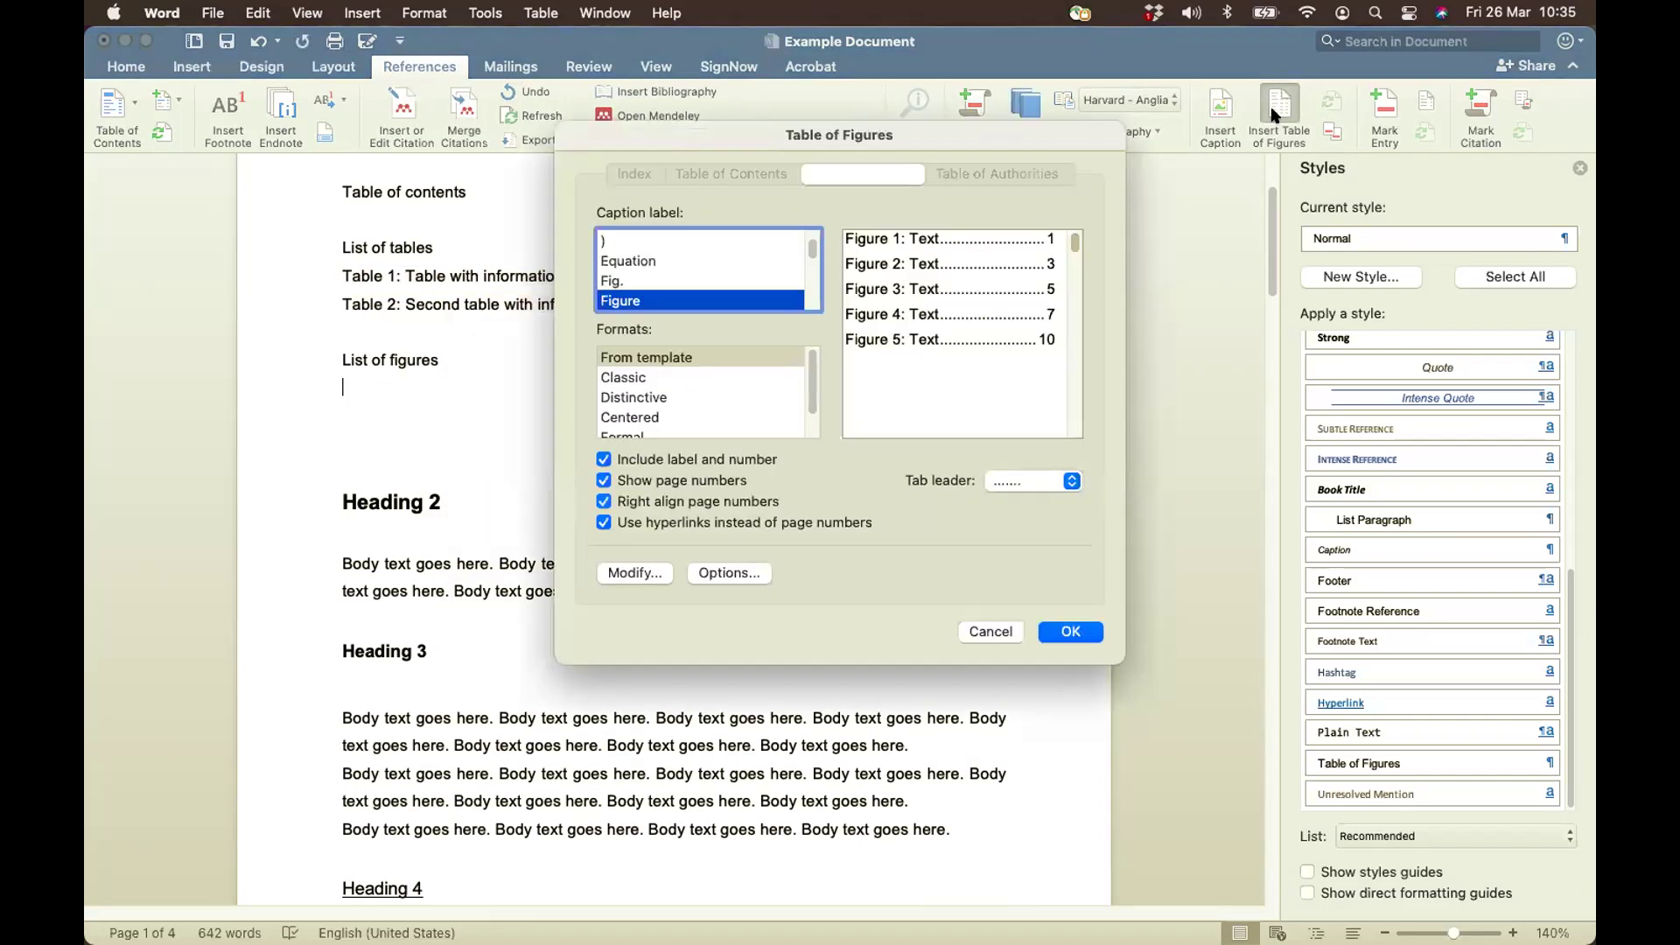
scroll(708, 280, "down", 2)
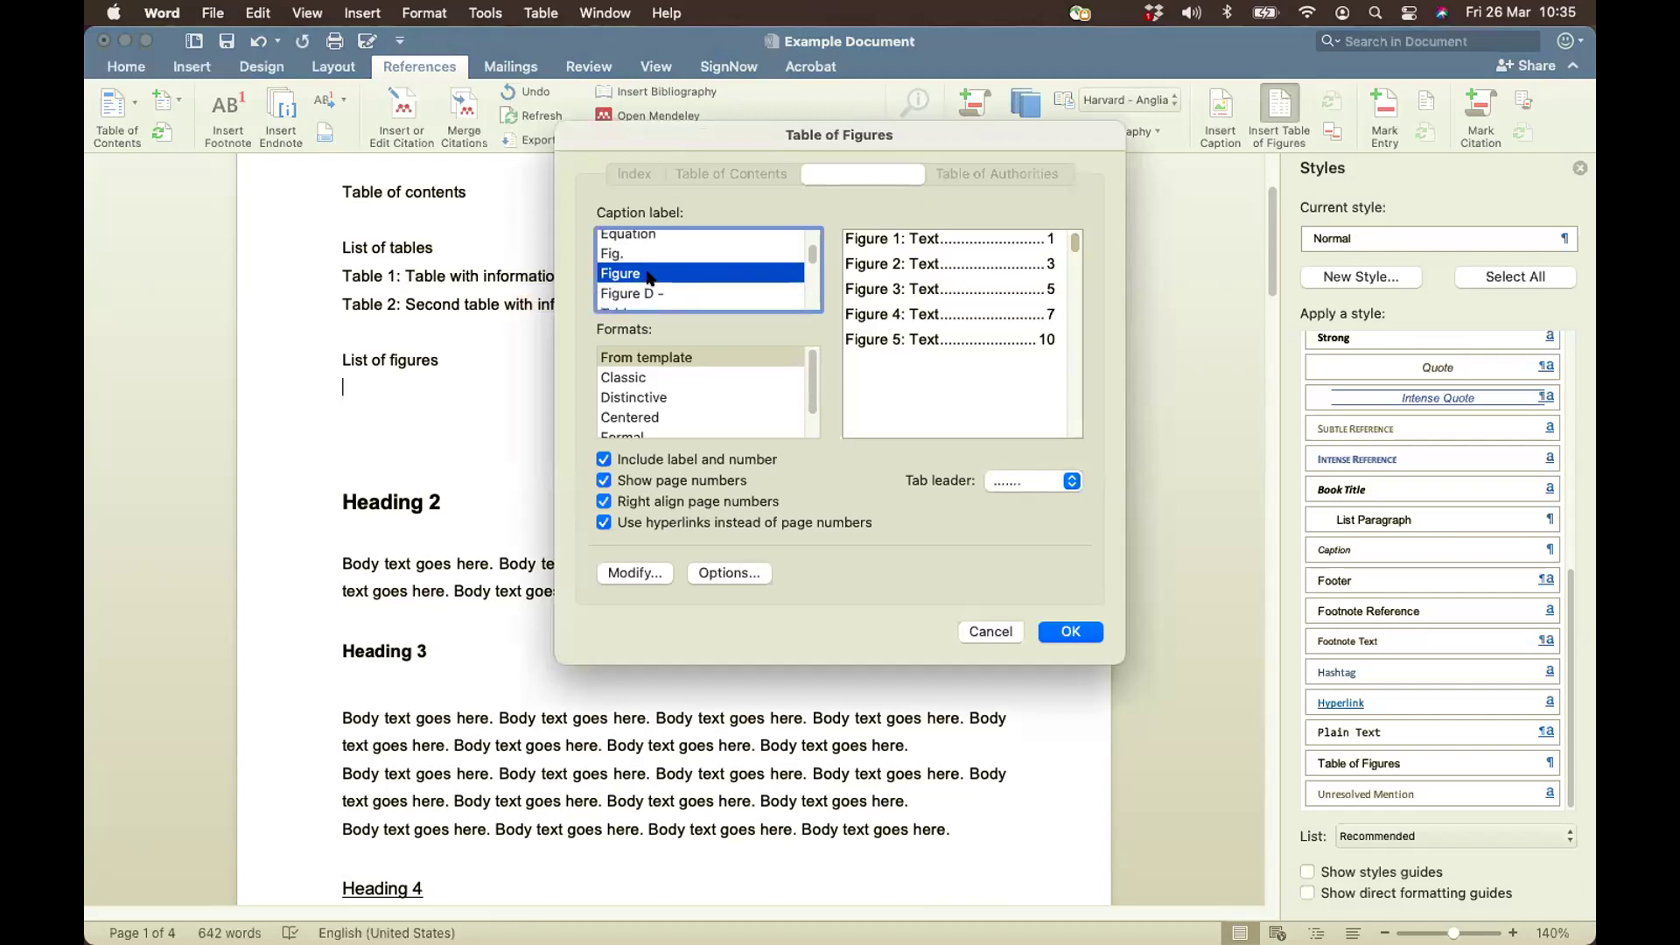
left_click(1059, 634)
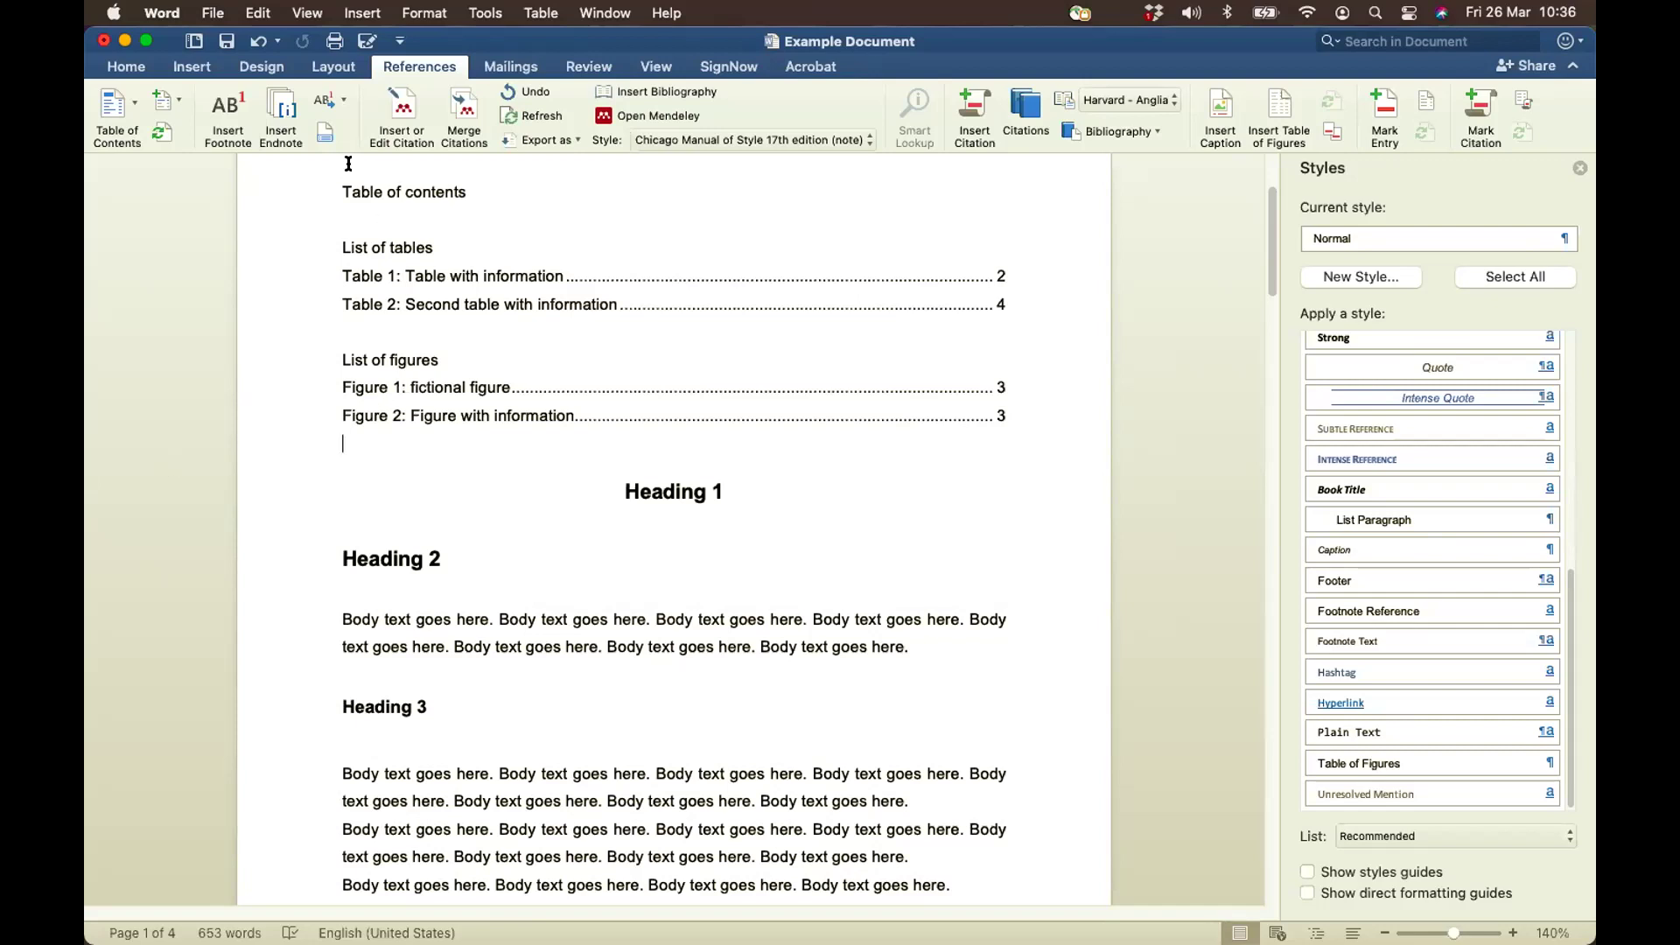
left_click(341, 99)
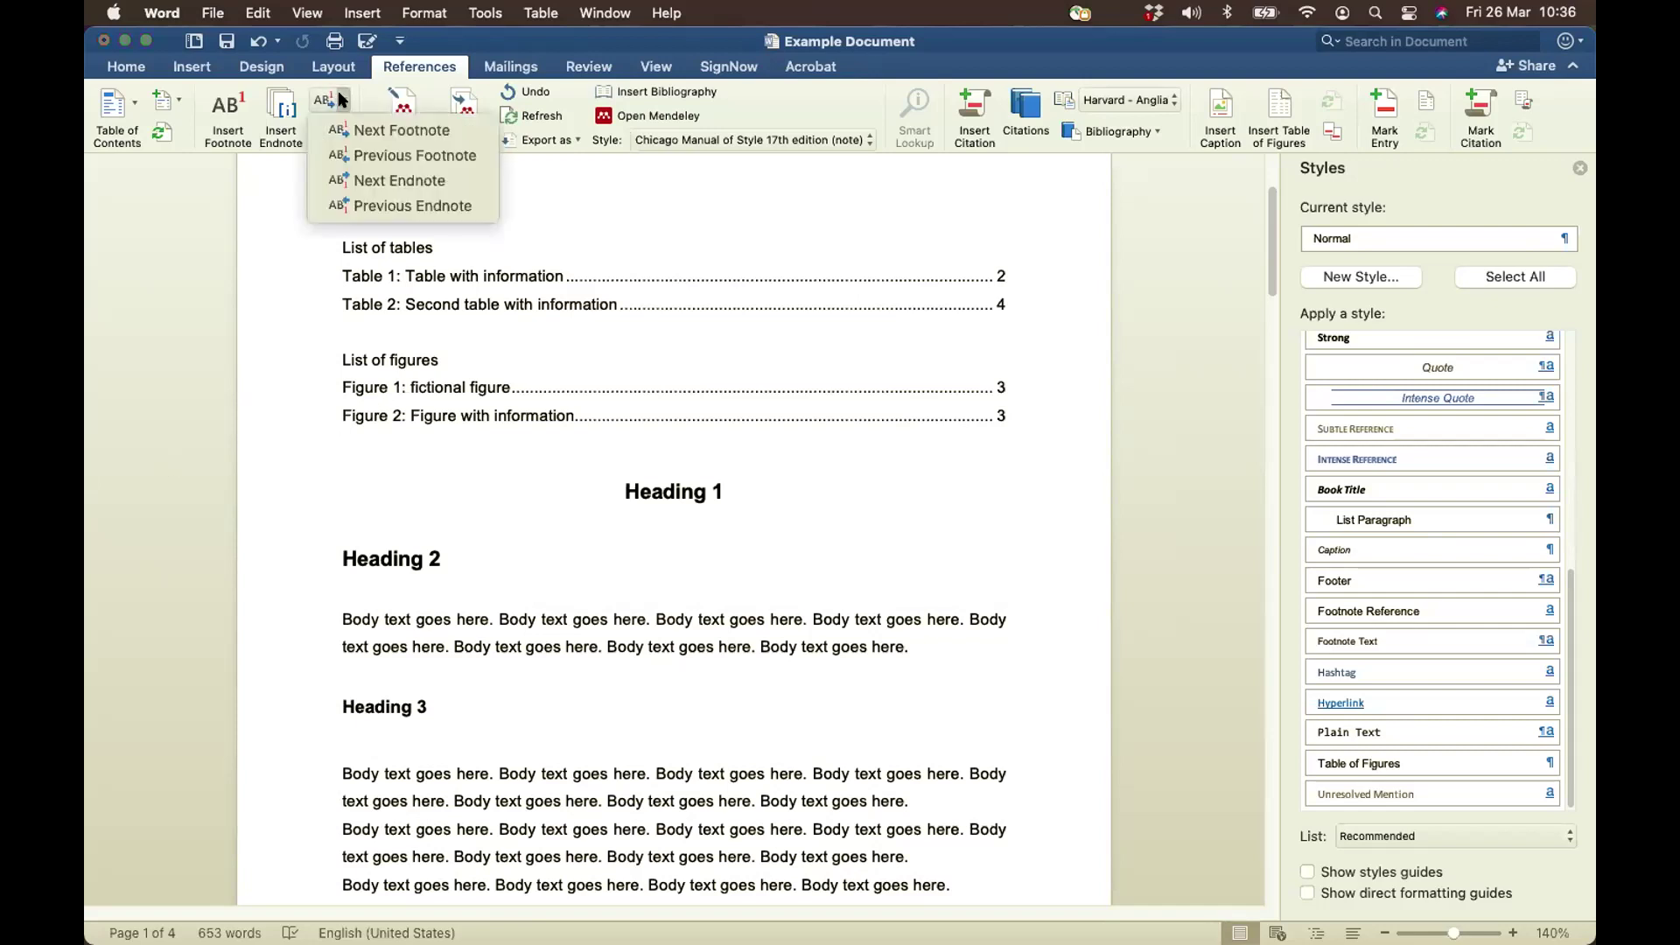
left_click(341, 99)
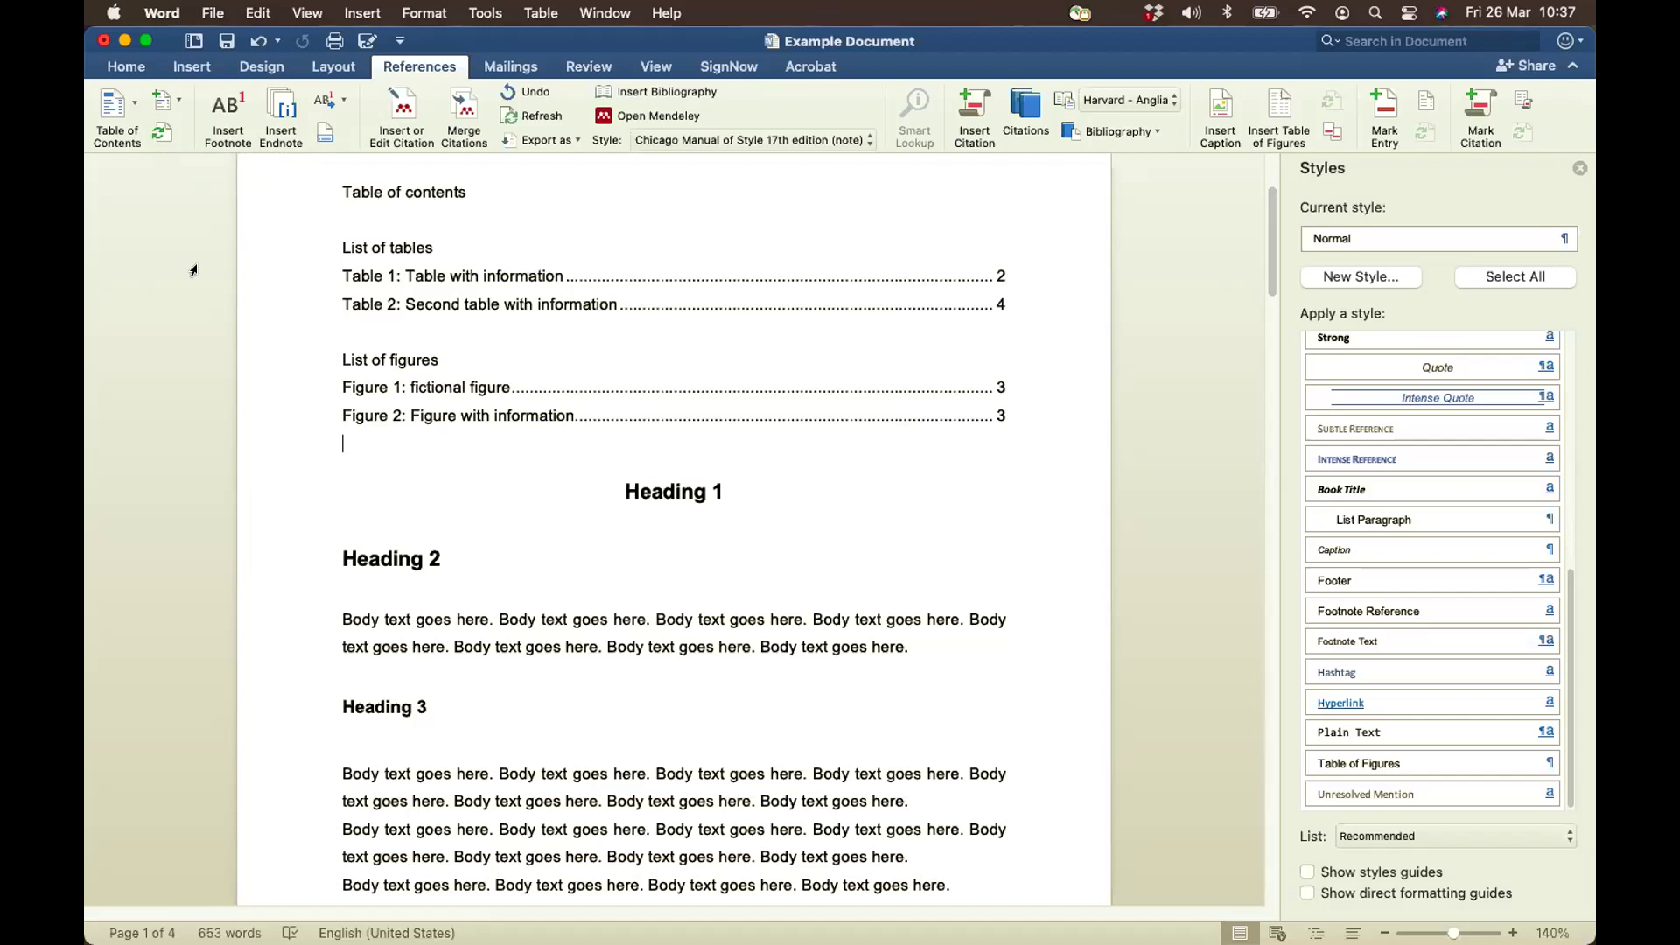
left_click(442, 16)
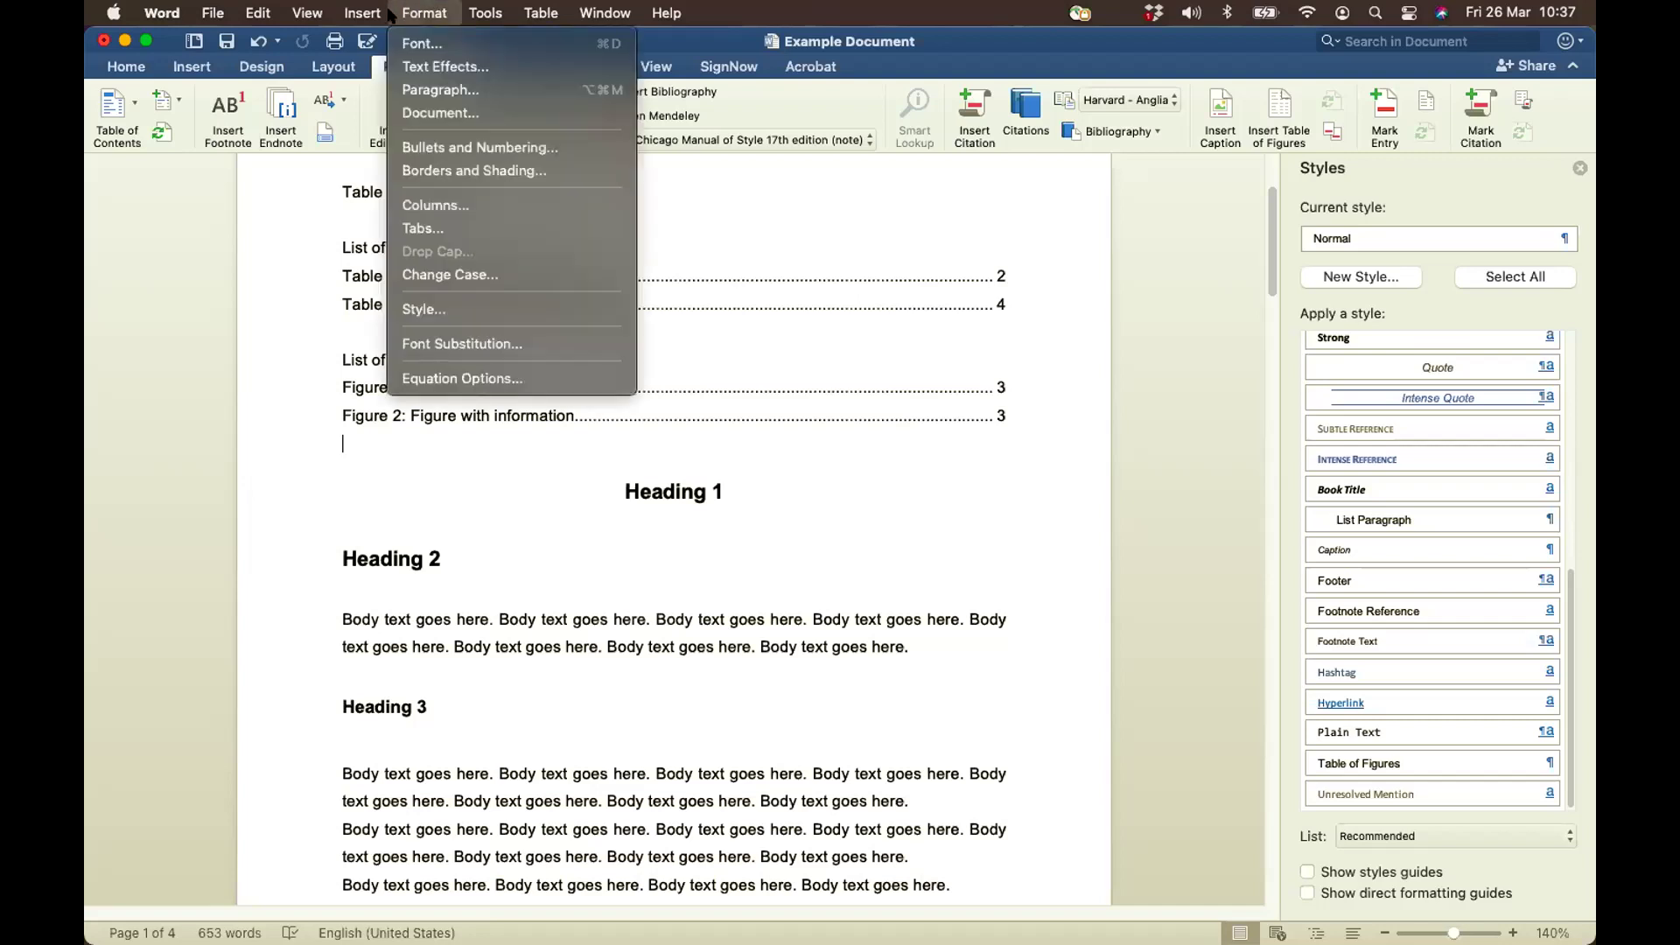
mouse_move(389, 14)
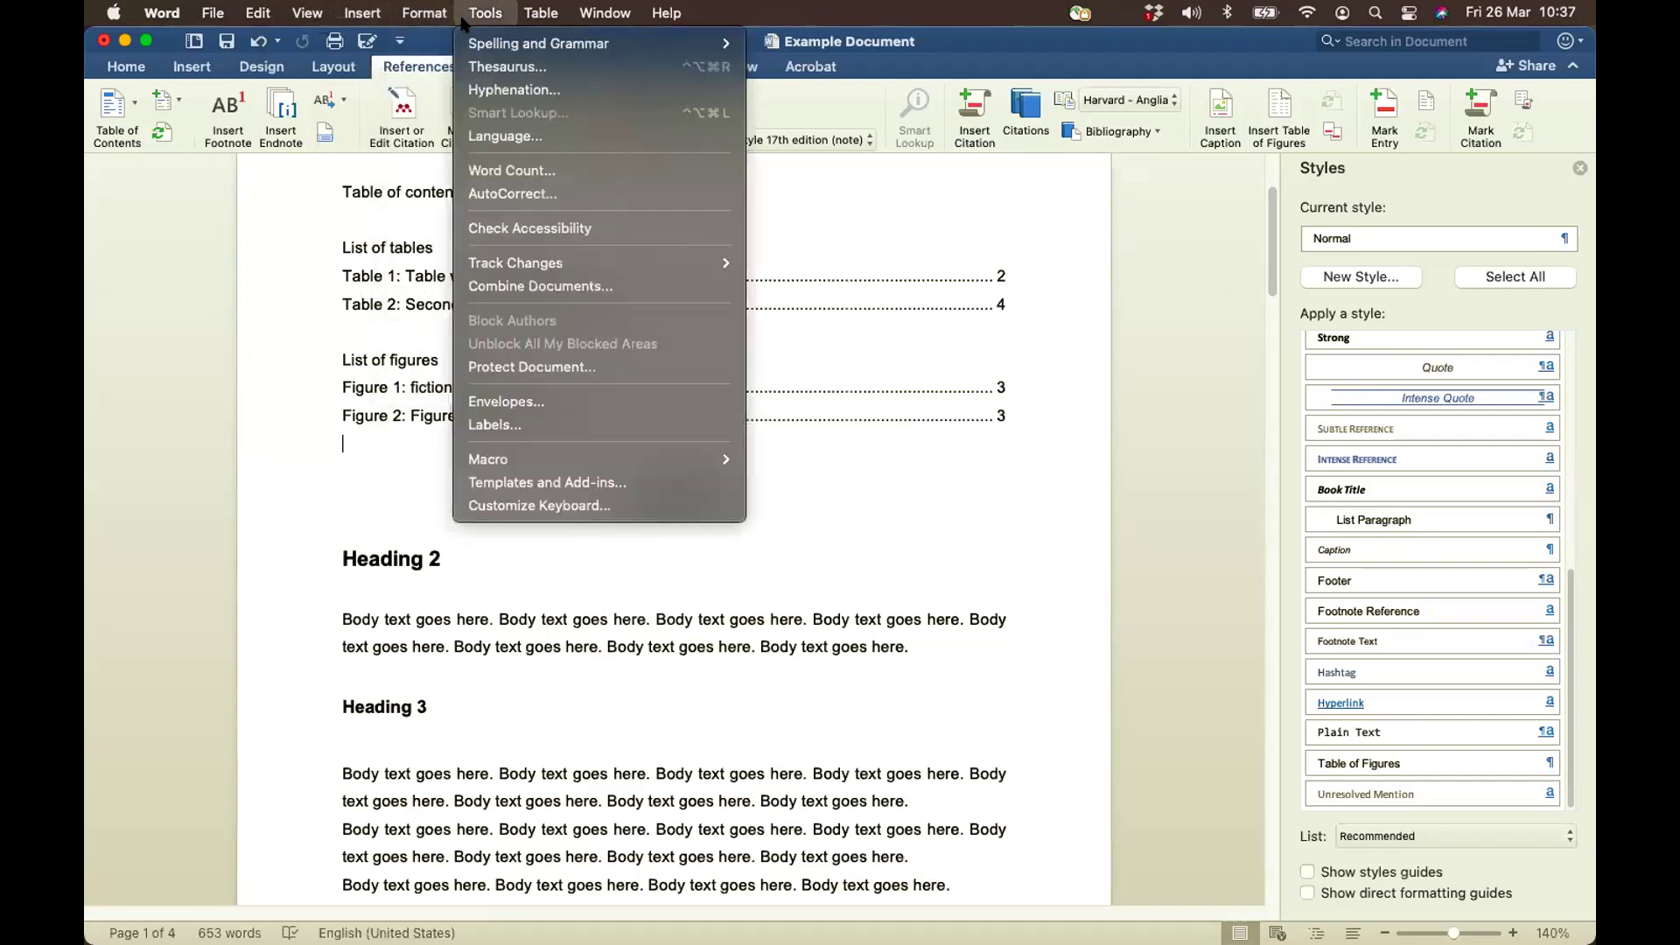
mouse_move(435, 24)
left_click(478, 615)
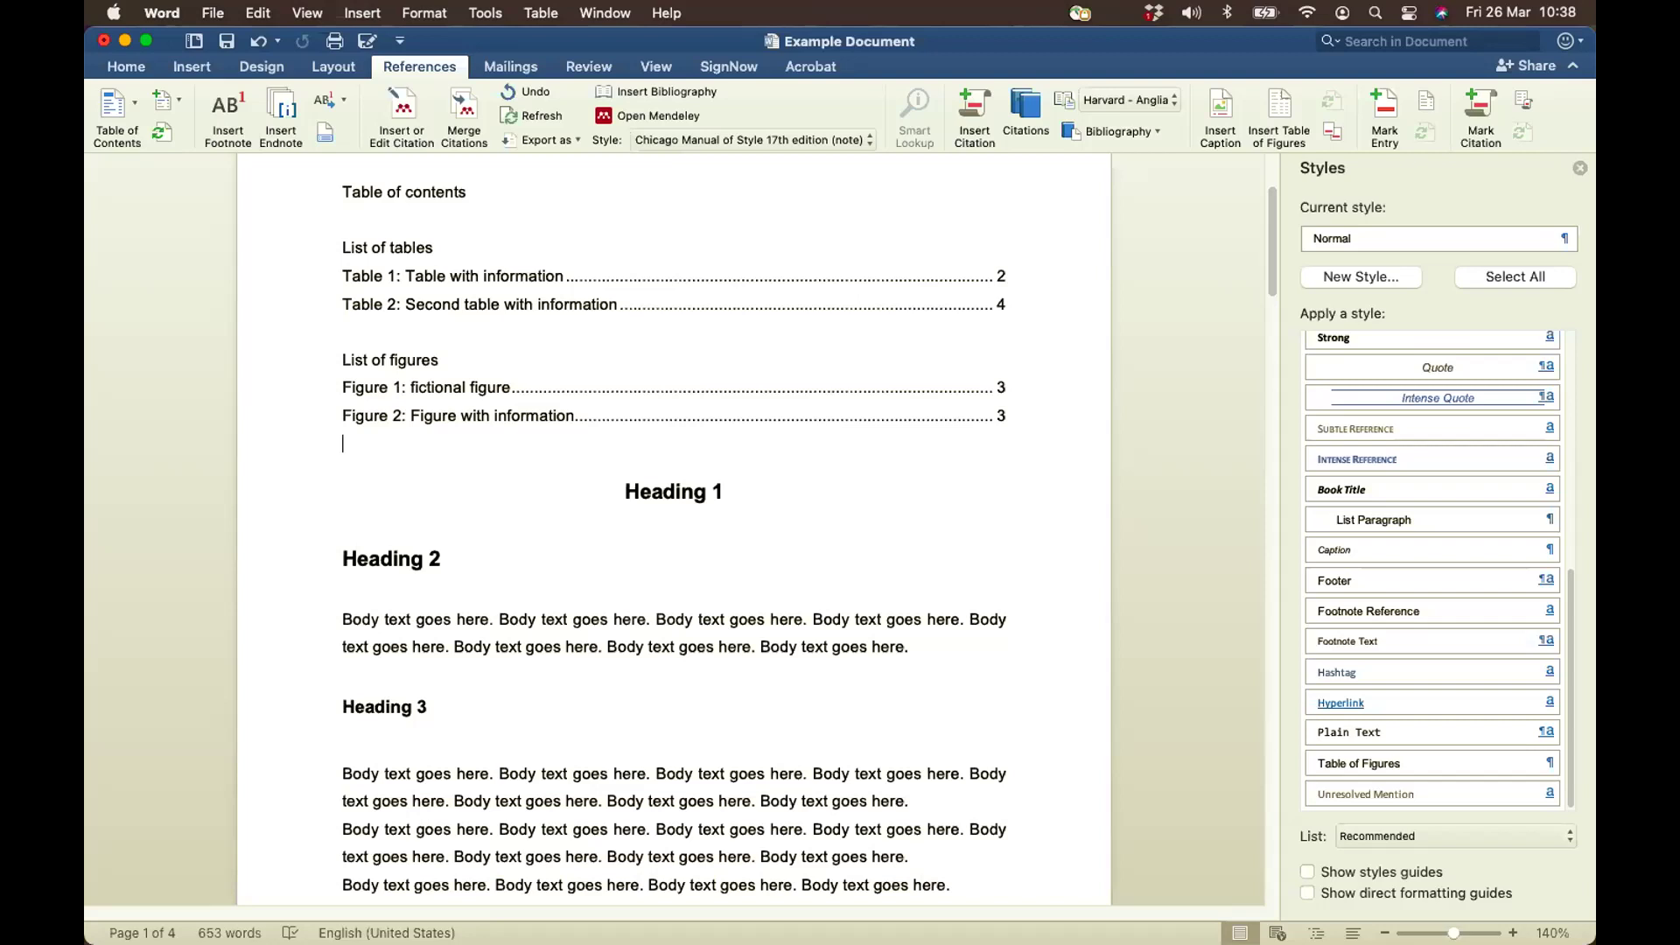
Close the Styles pane and zoom the document out to 110% to show two pages side by side
left_click(1578, 166)
scroll(1162, 528, "down", 5)
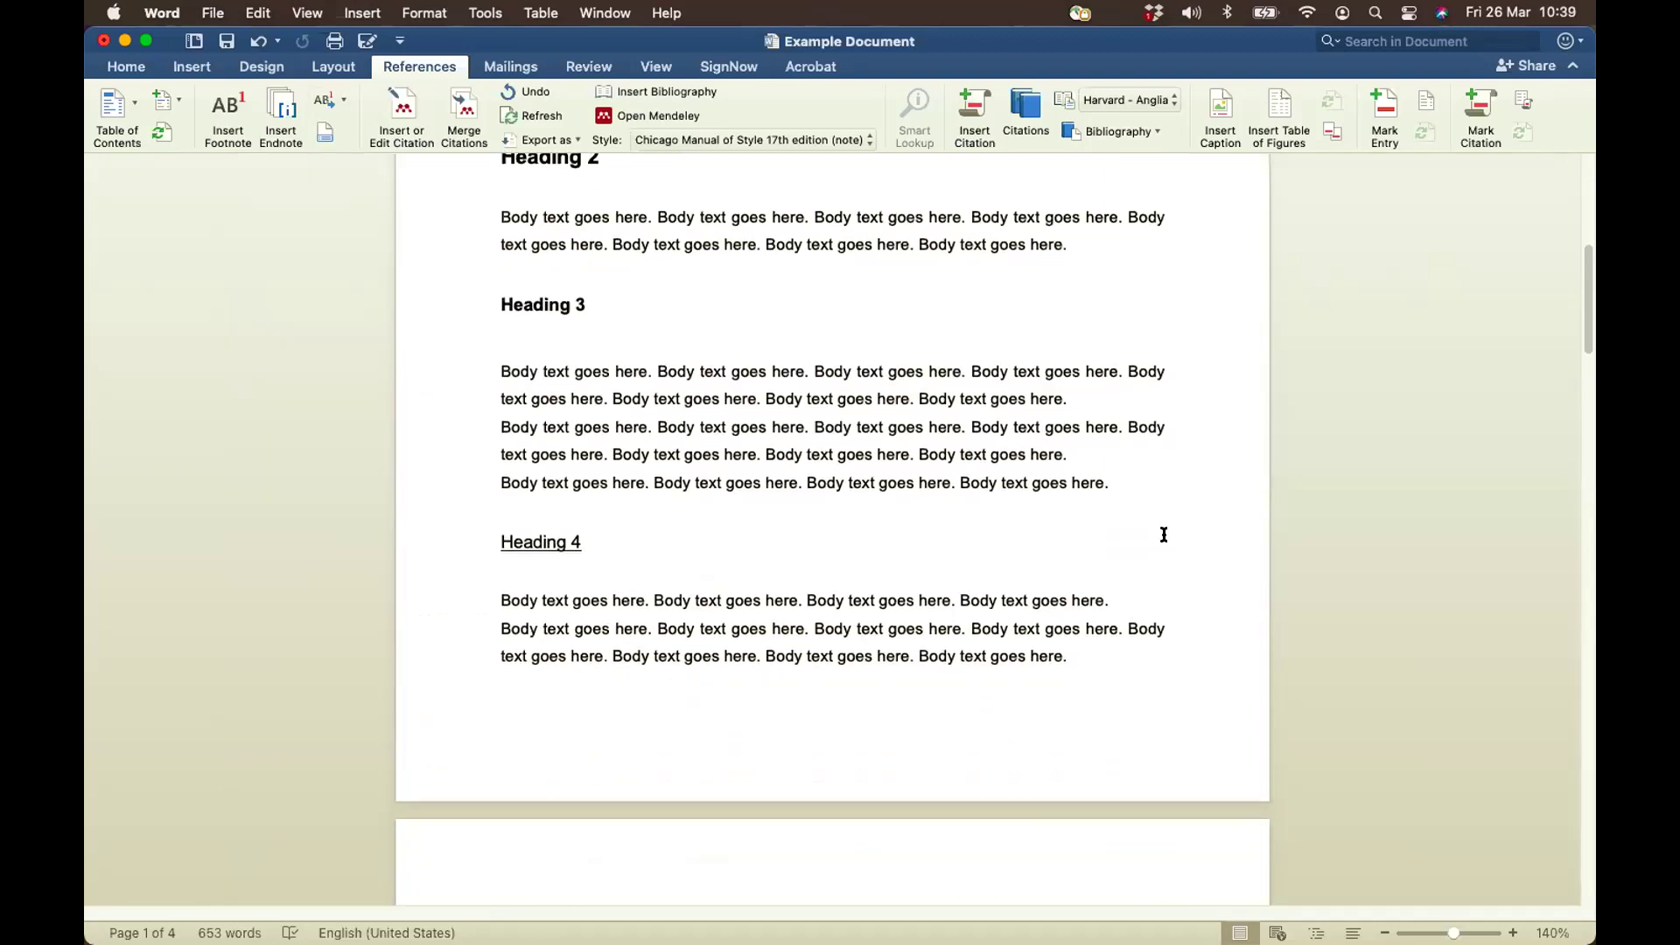
left_click(1384, 933)
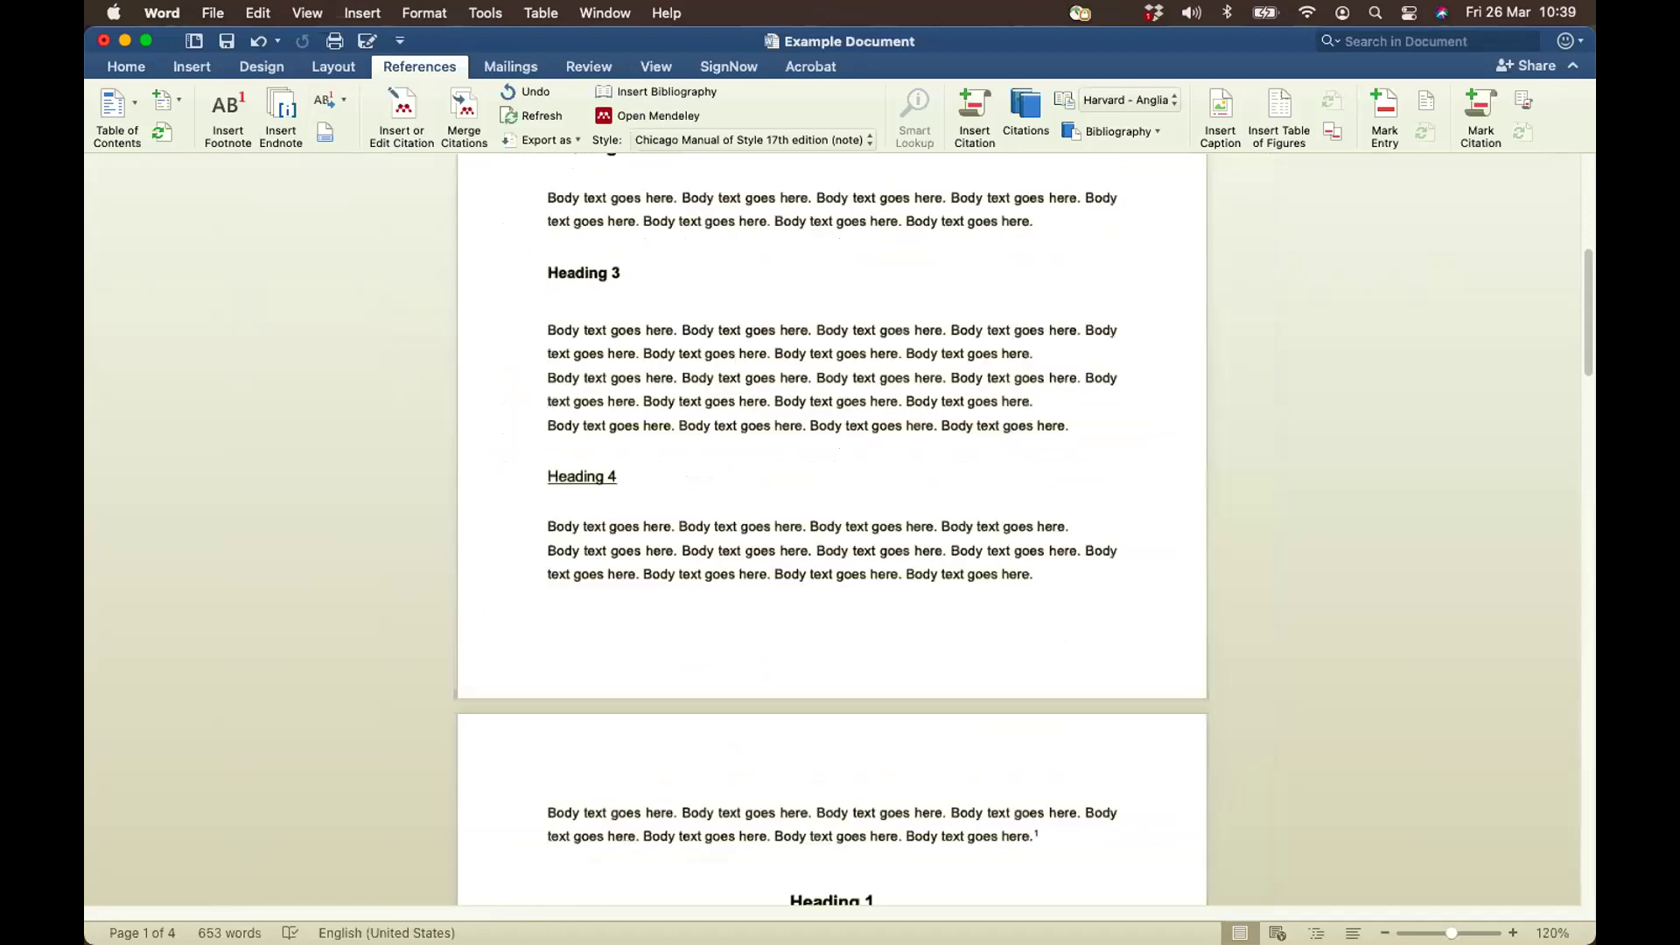
left_click(1385, 933)
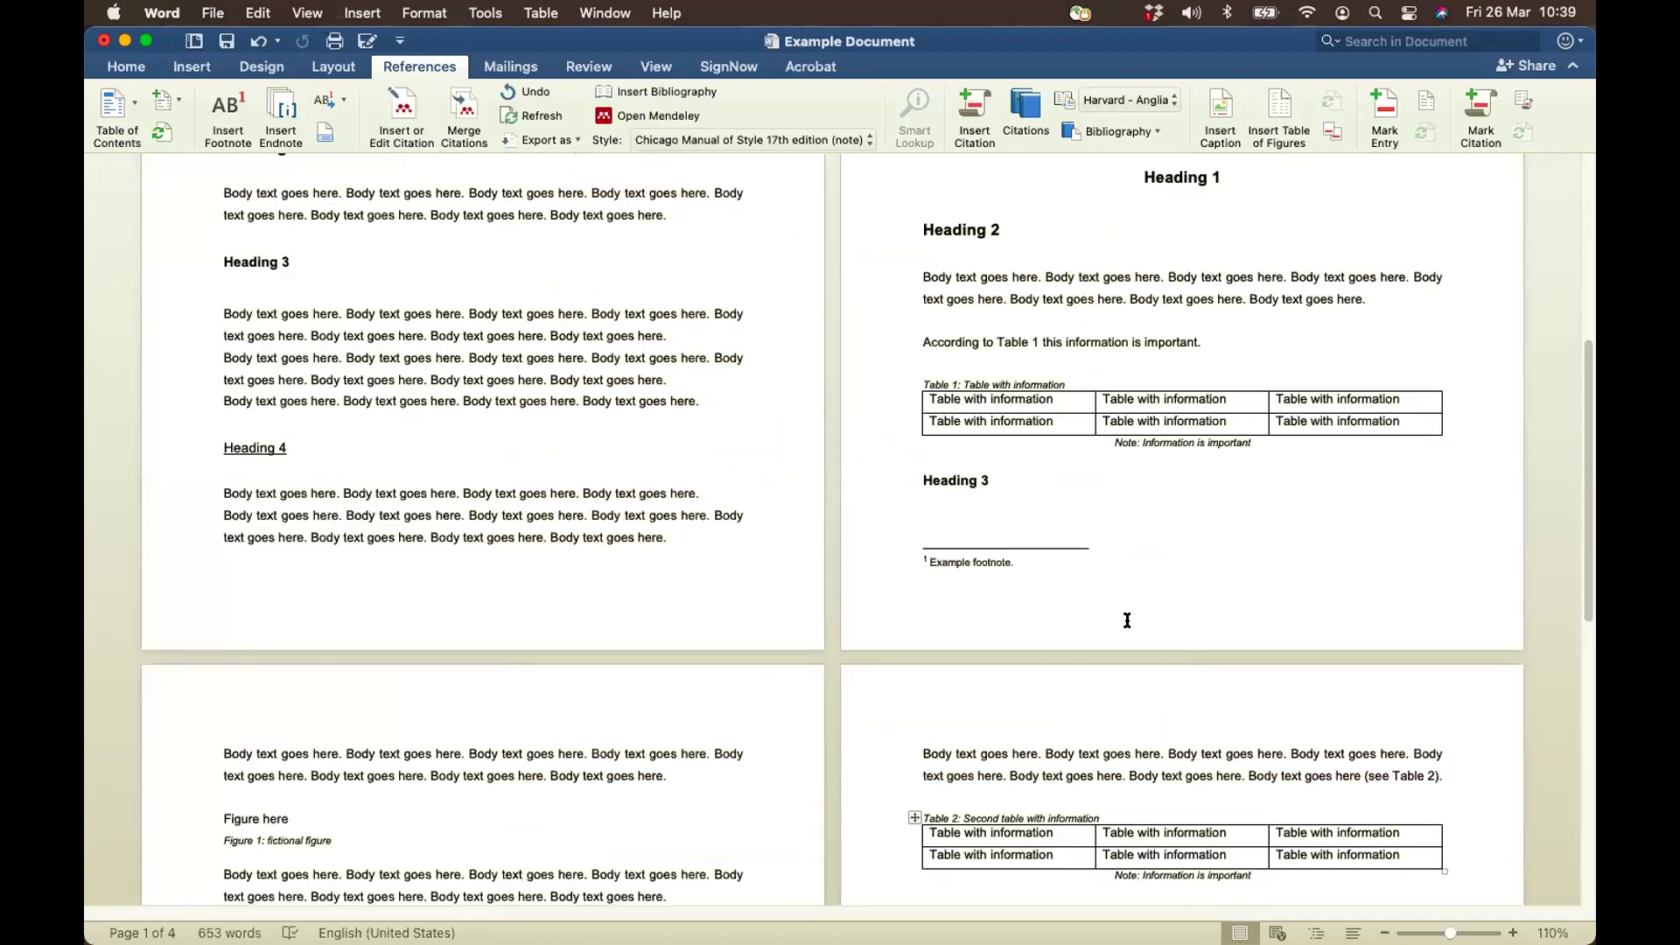
scroll(1127, 620, "down", 3)
scroll(1127, 619, "up", 3)
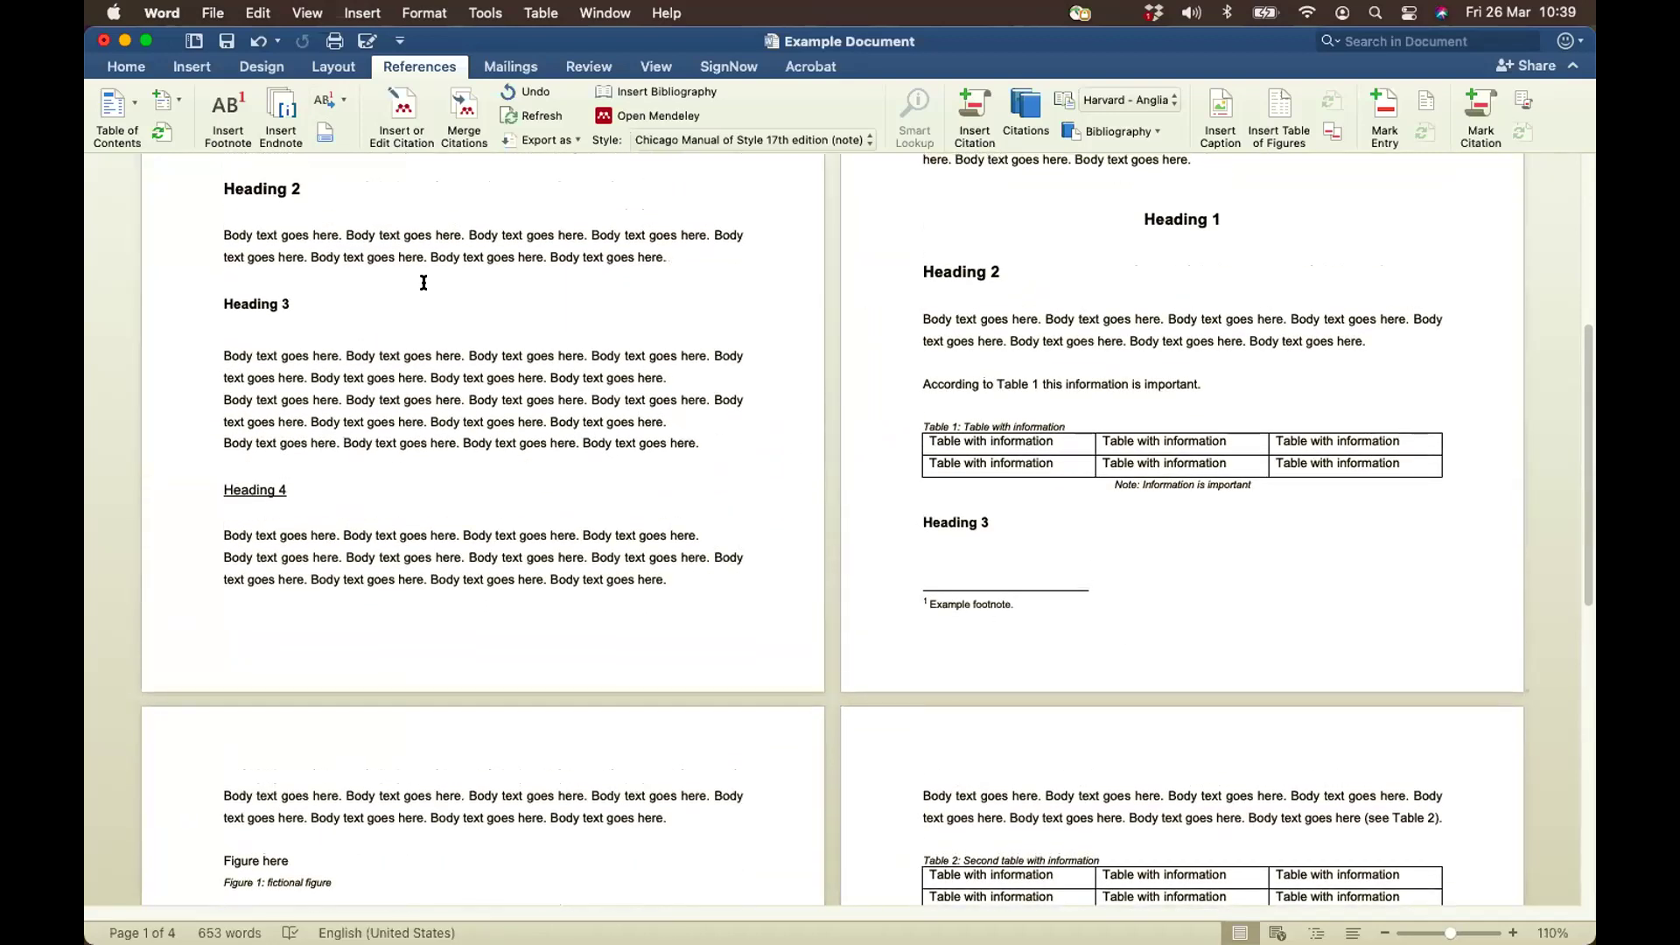
left_click(193, 69)
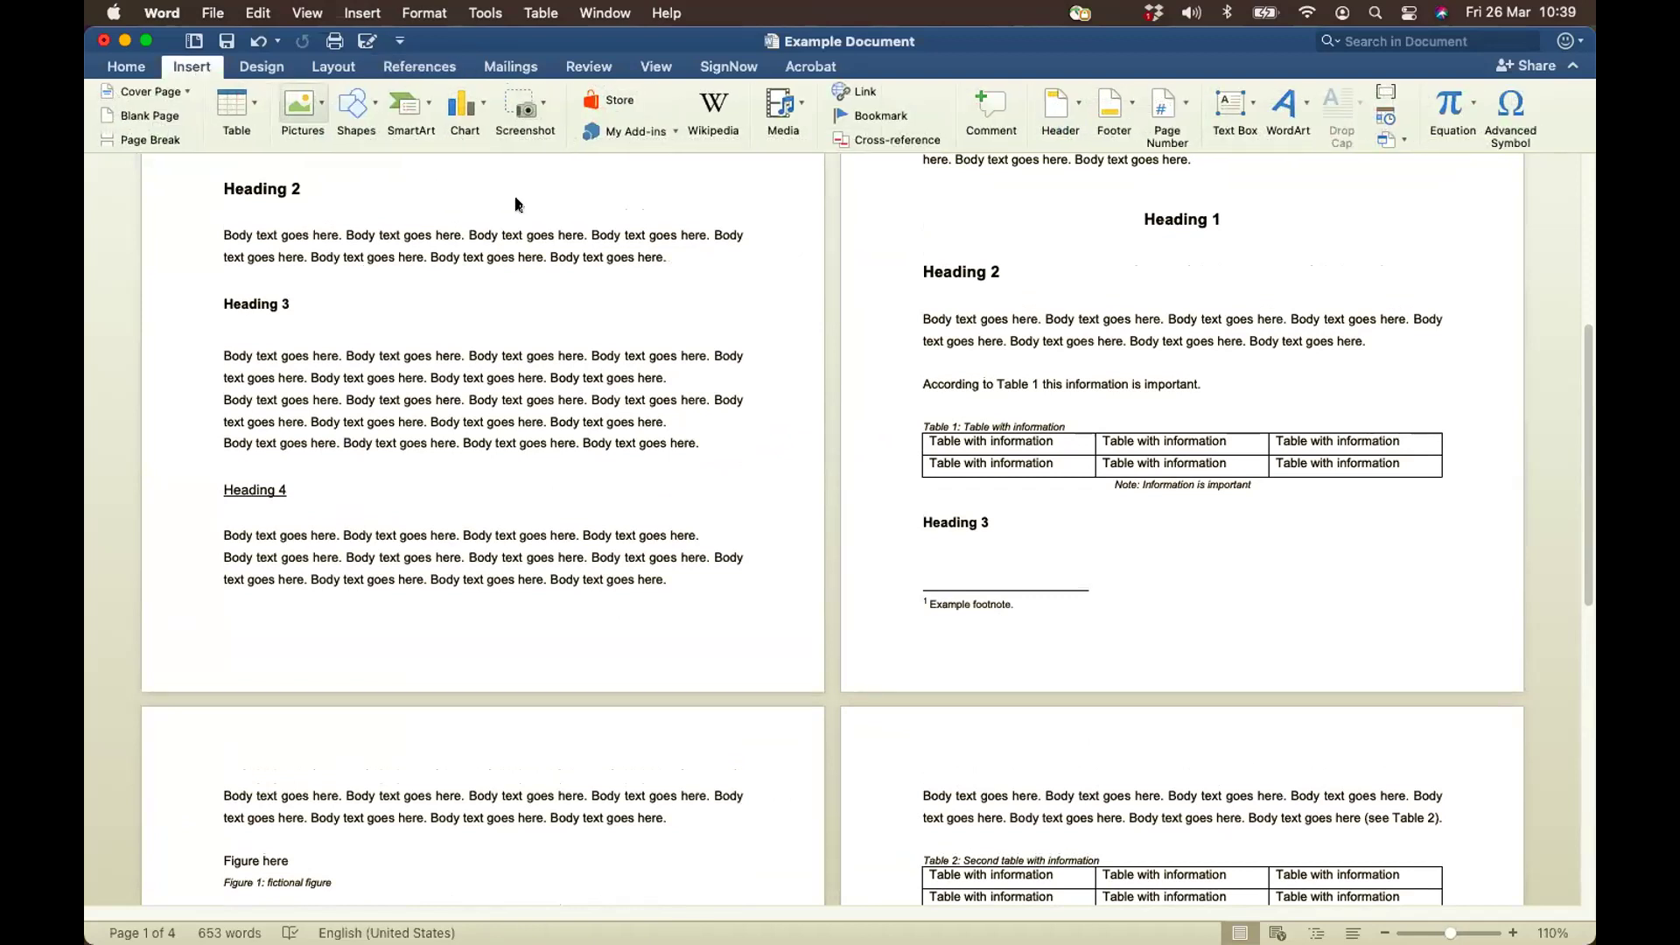
left_click(1182, 110)
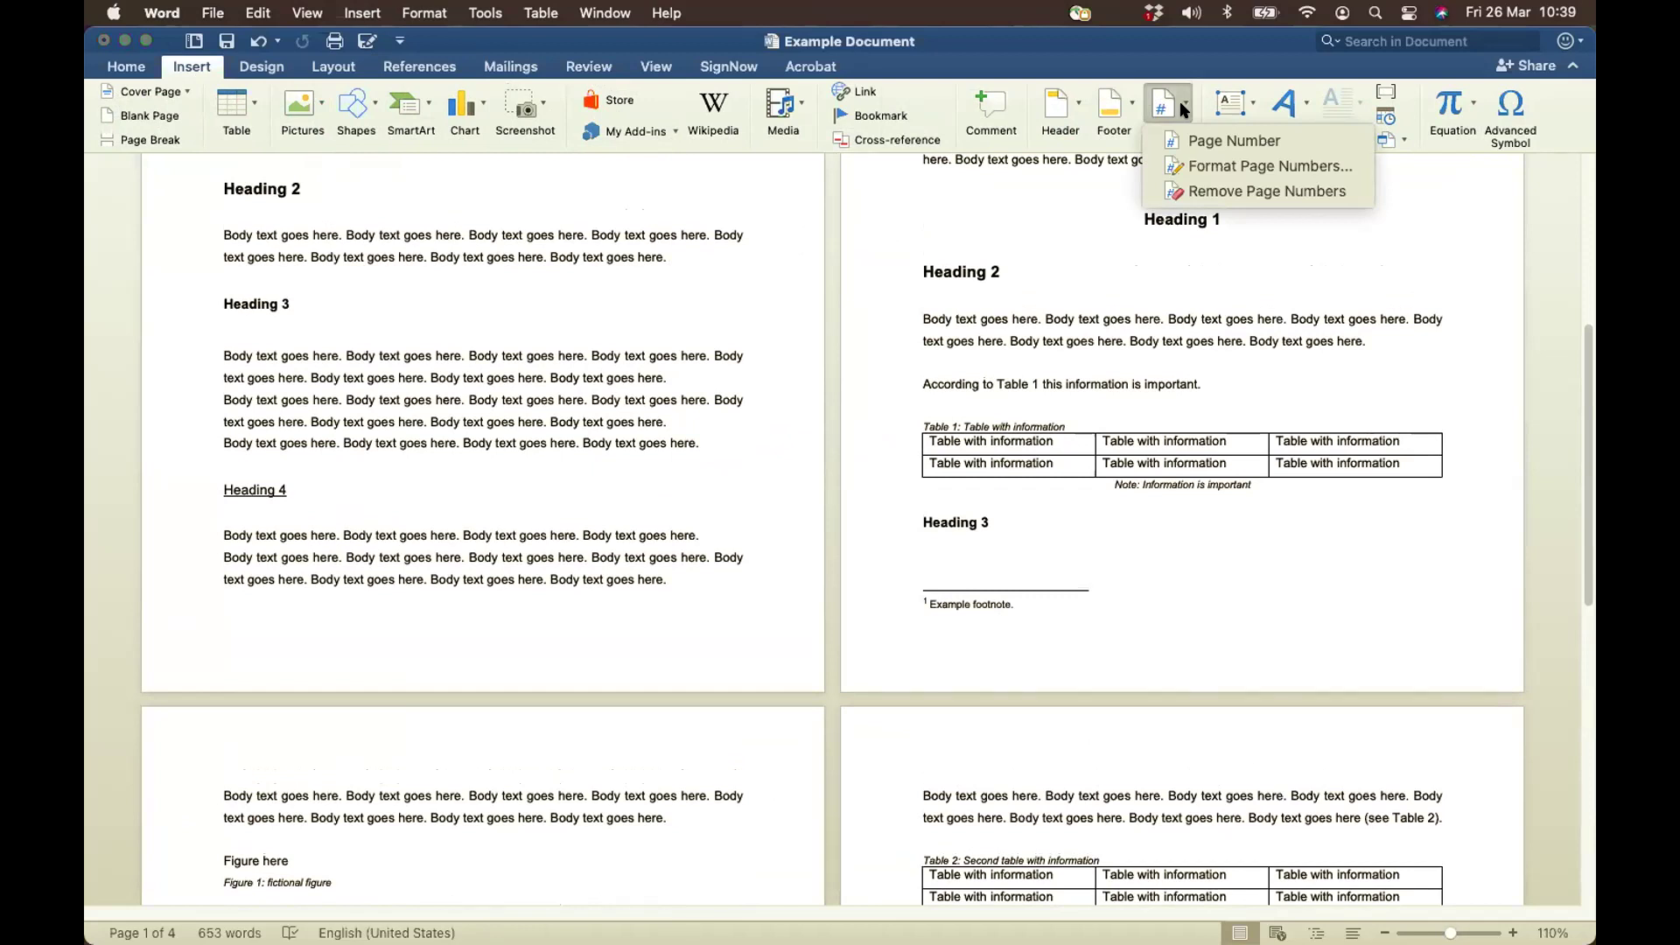
left_click(1180, 102)
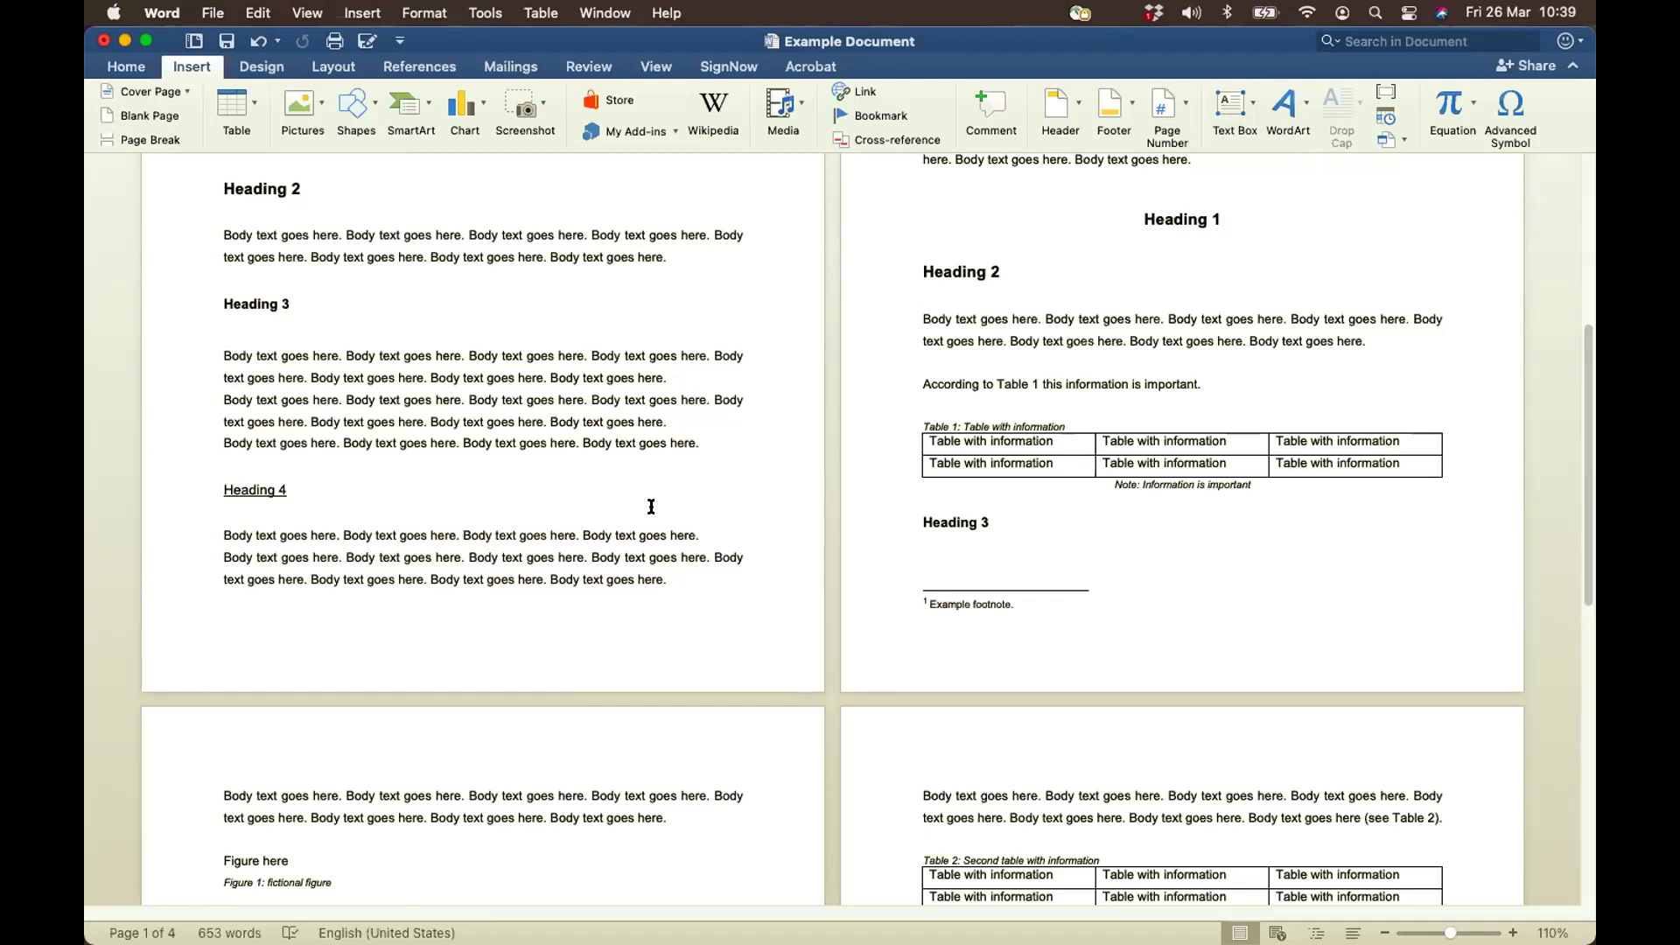
Look through the document's pages, from the lists of tables and figures to the References, to check their page numbering
scroll(651, 506, "up", 5)
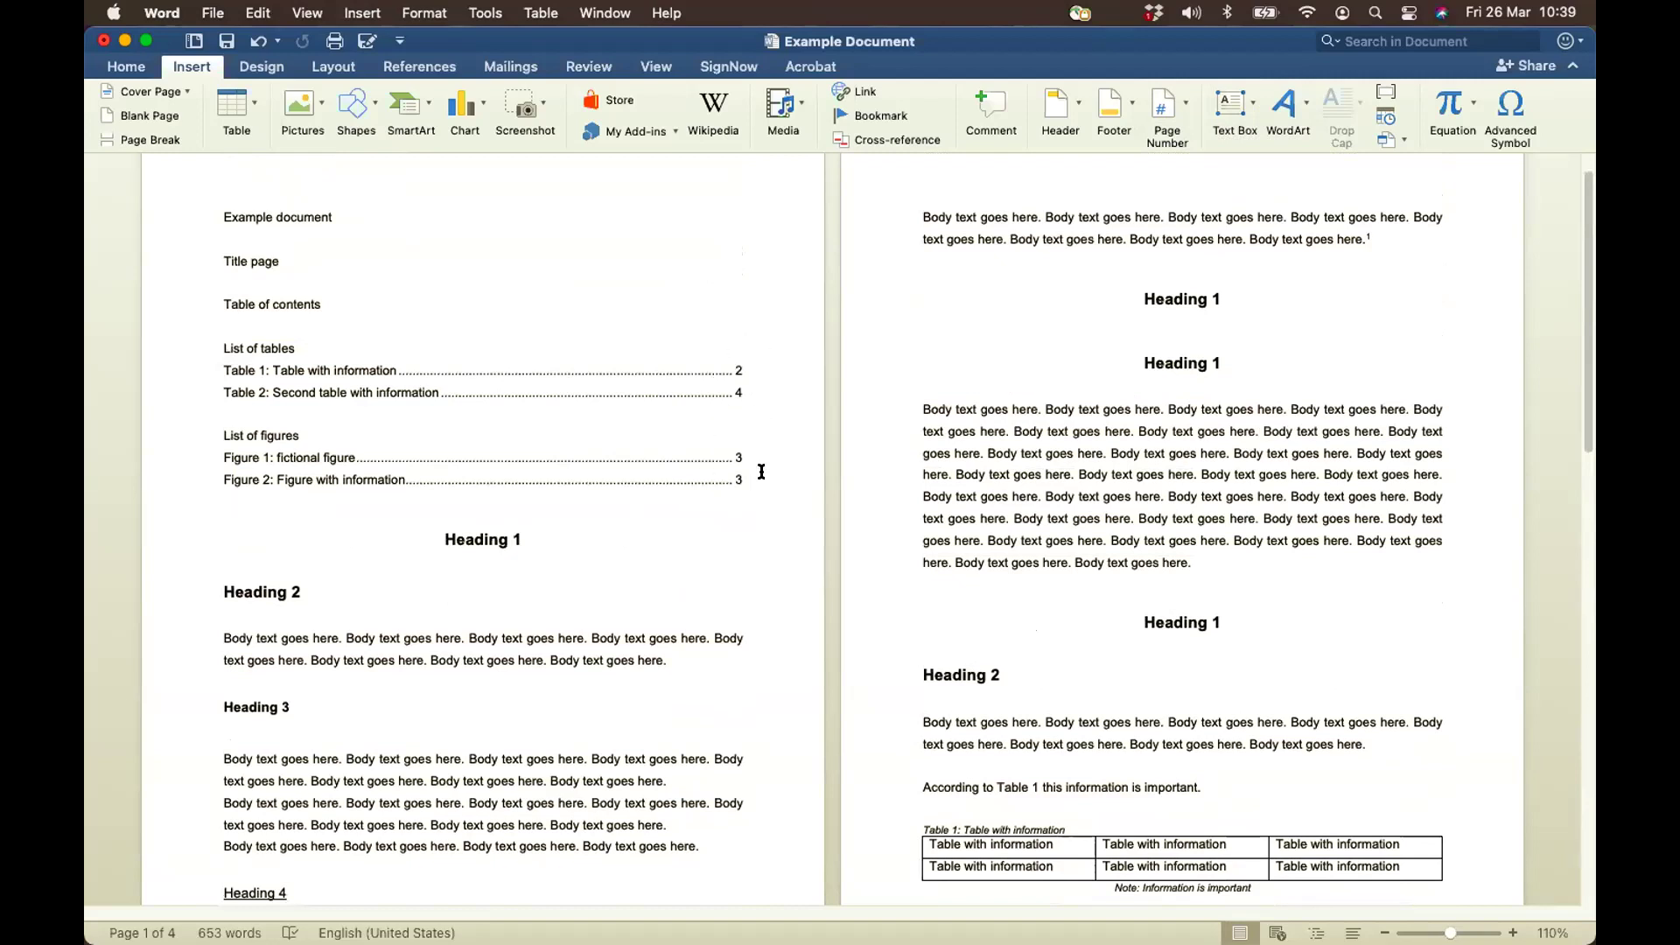
scroll(761, 472, "down", 3)
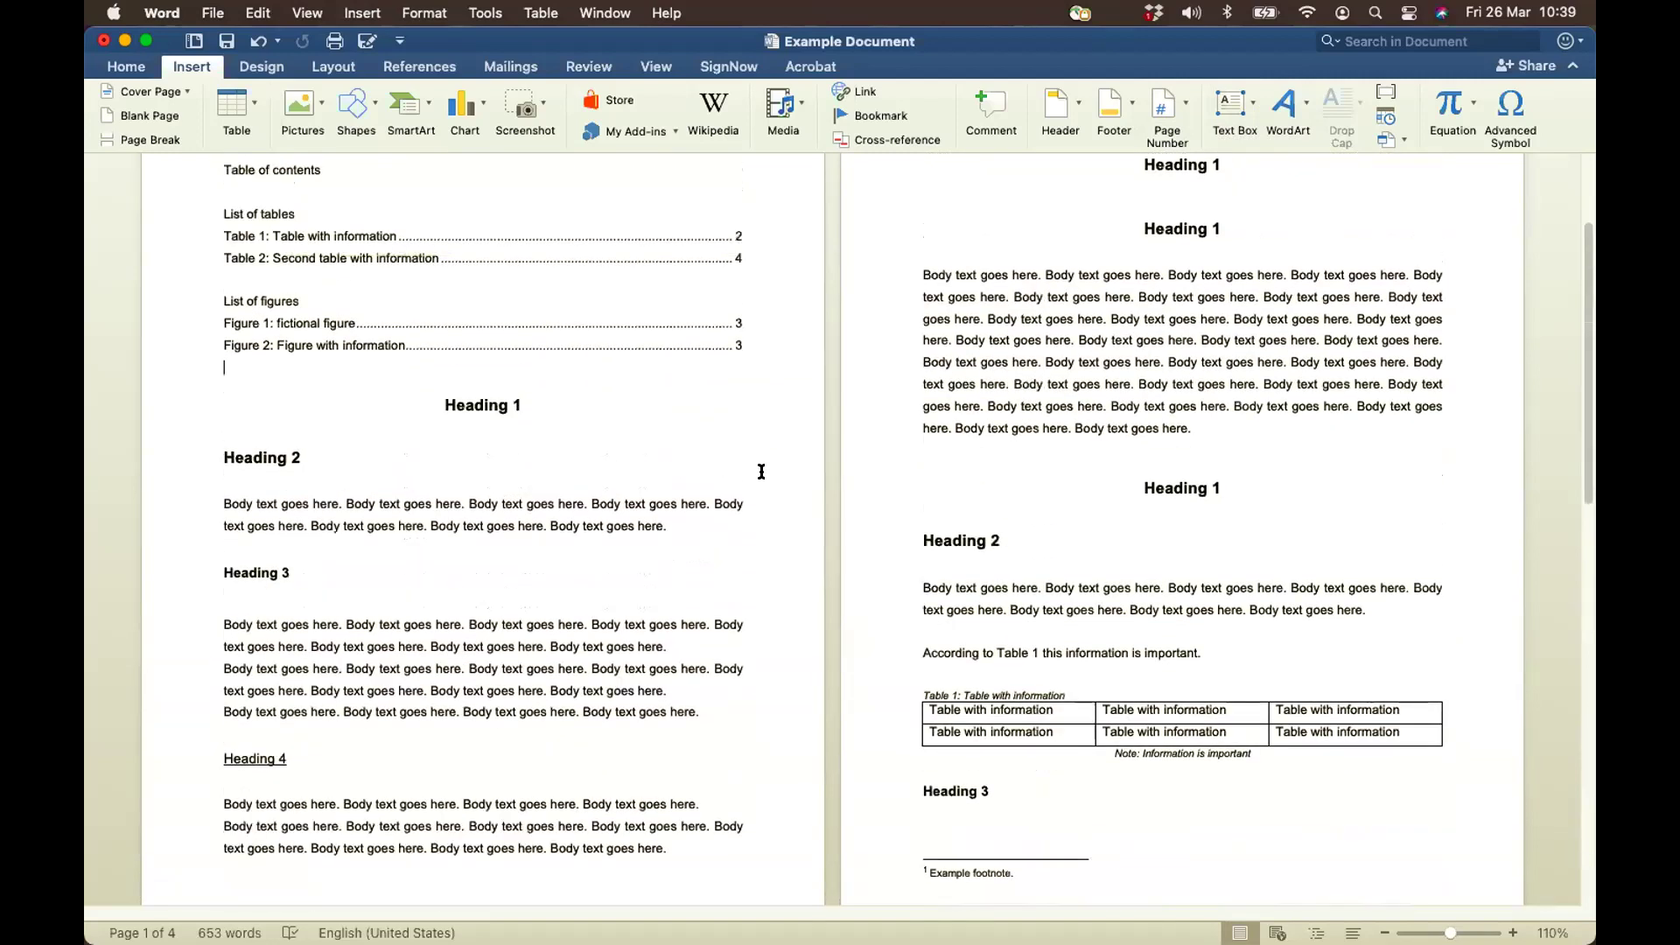
scroll(761, 472, "up", 1)
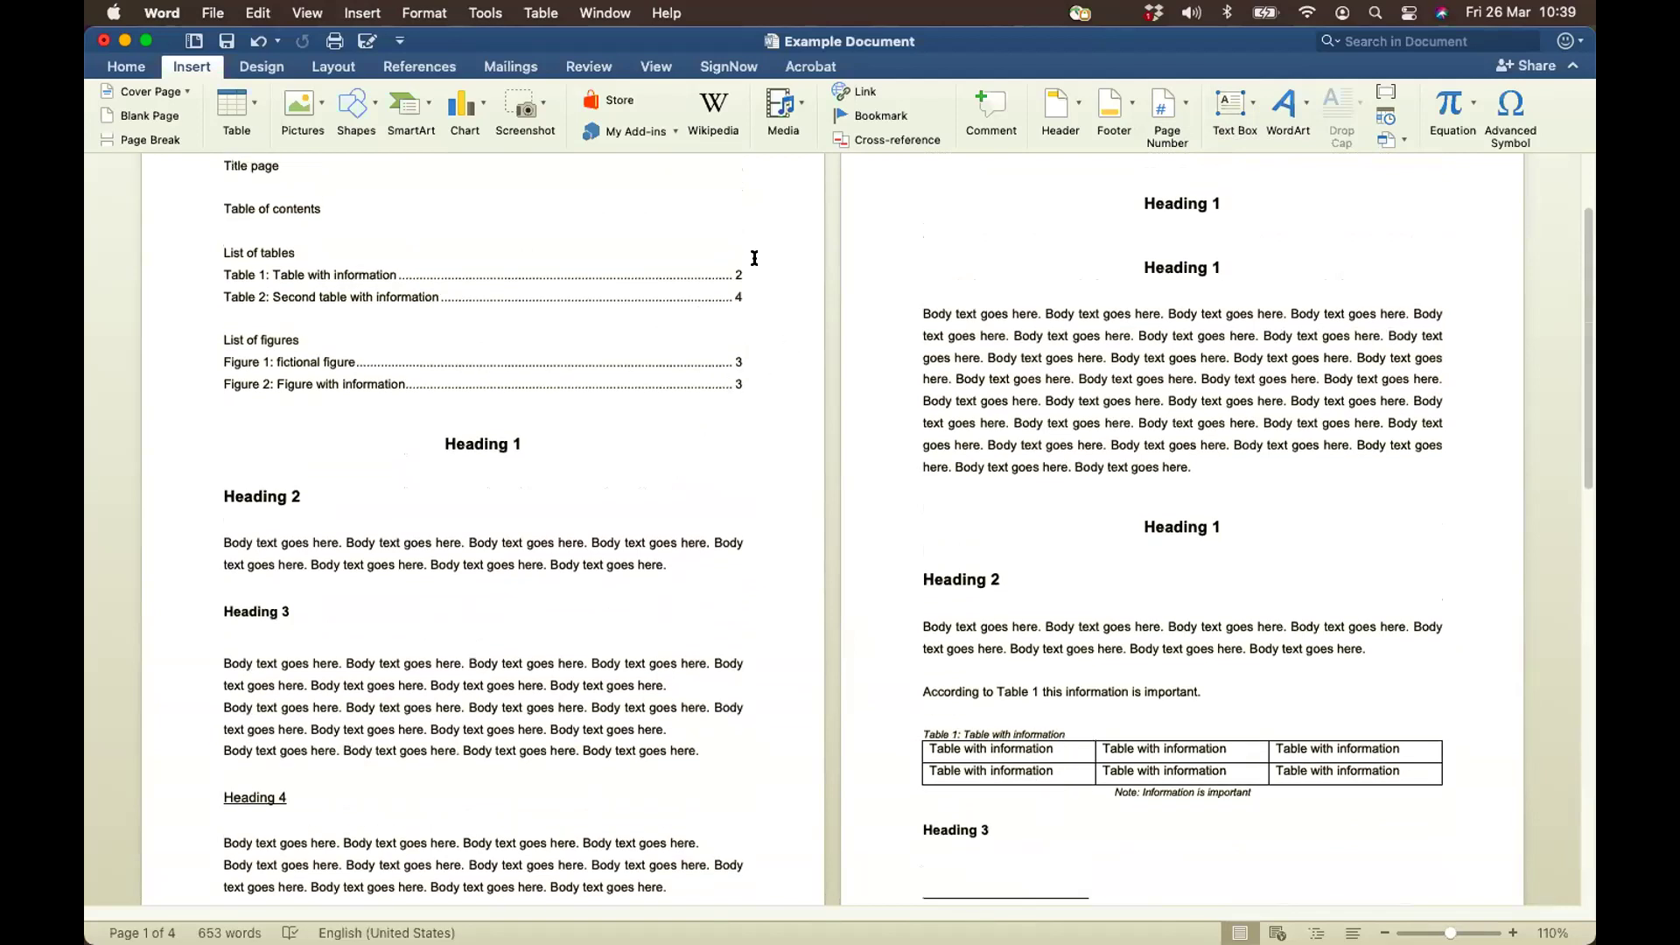
scroll(752, 404, "down", 15)
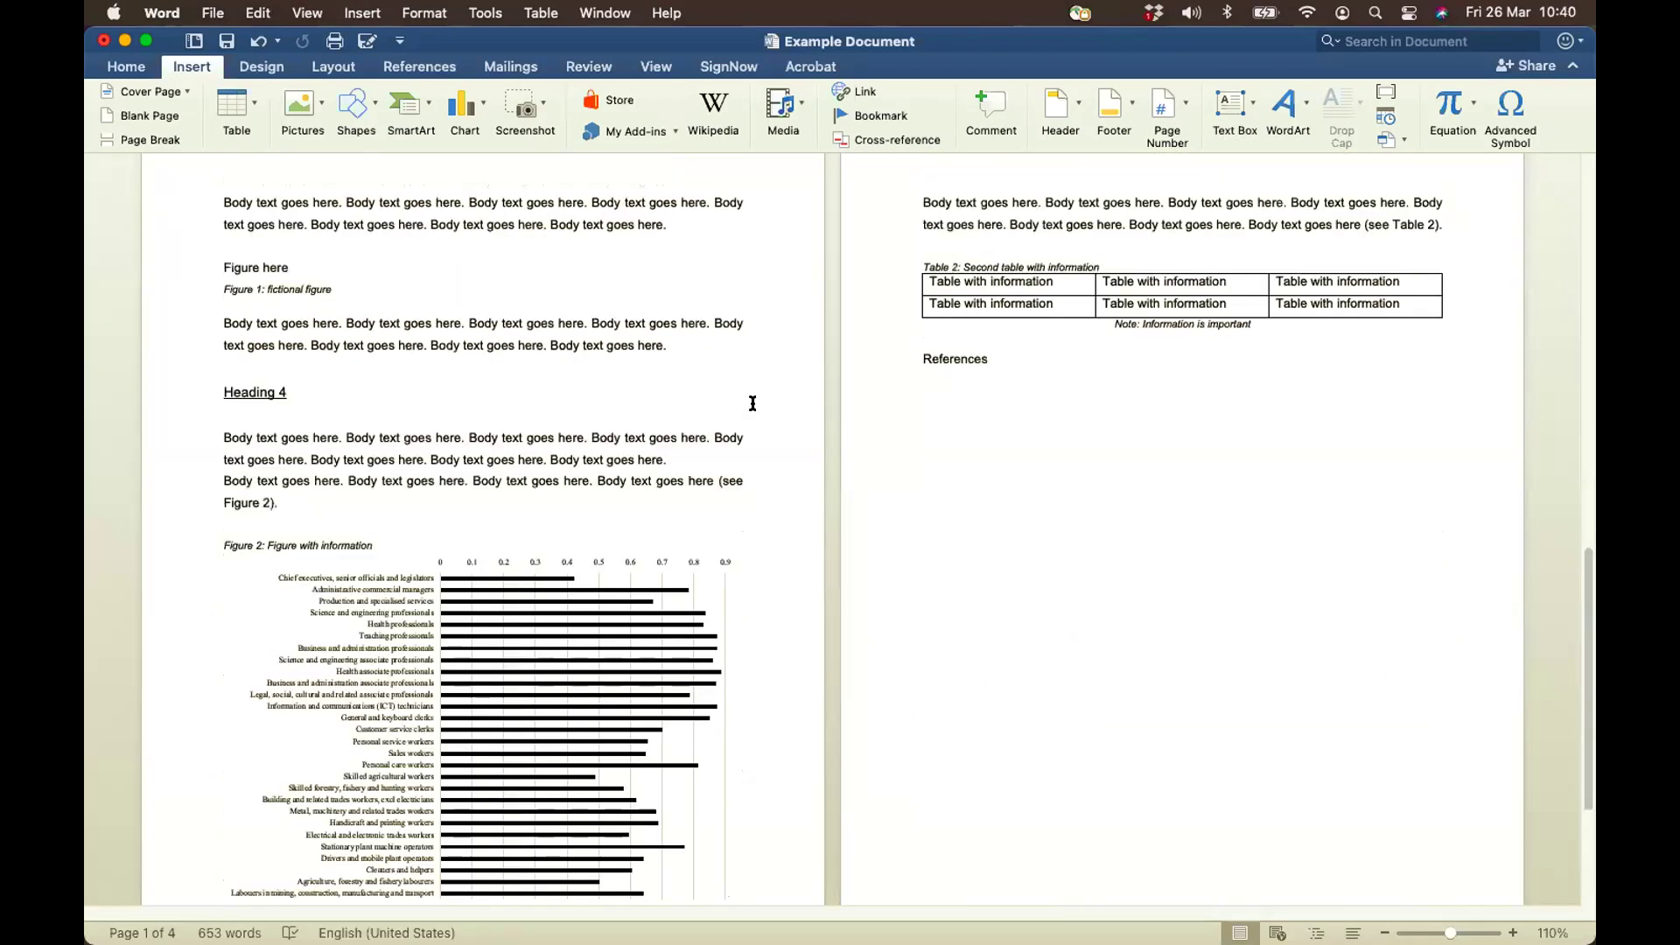
scroll(753, 404, "down", 5)
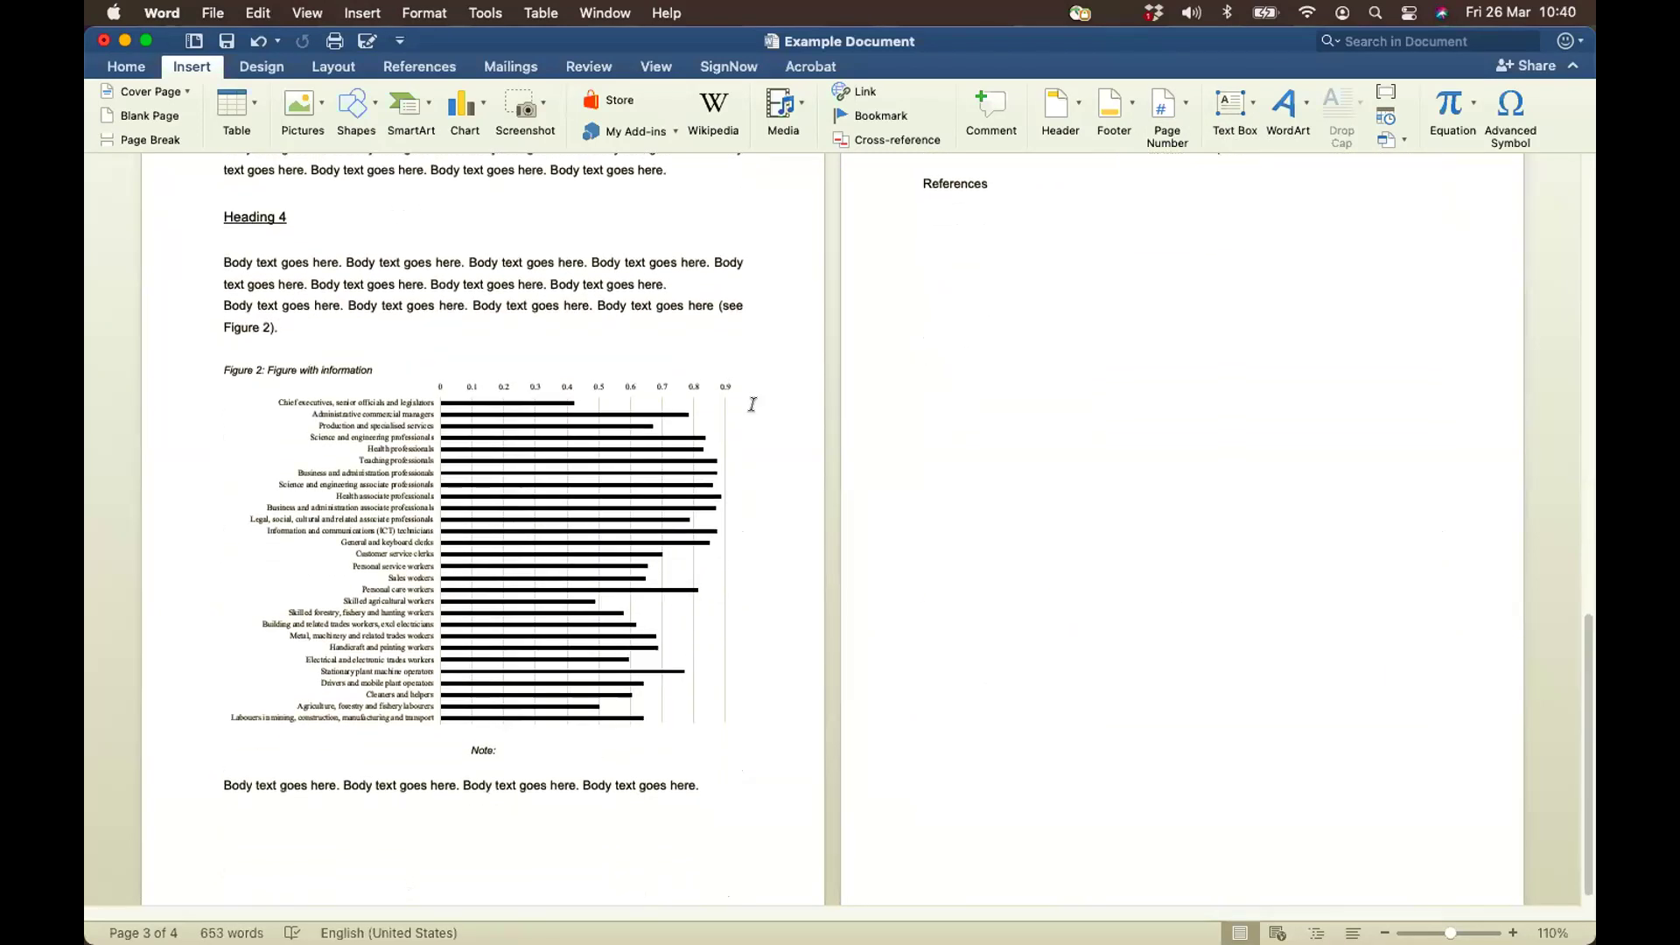
scroll(792, 385, "up", 15)
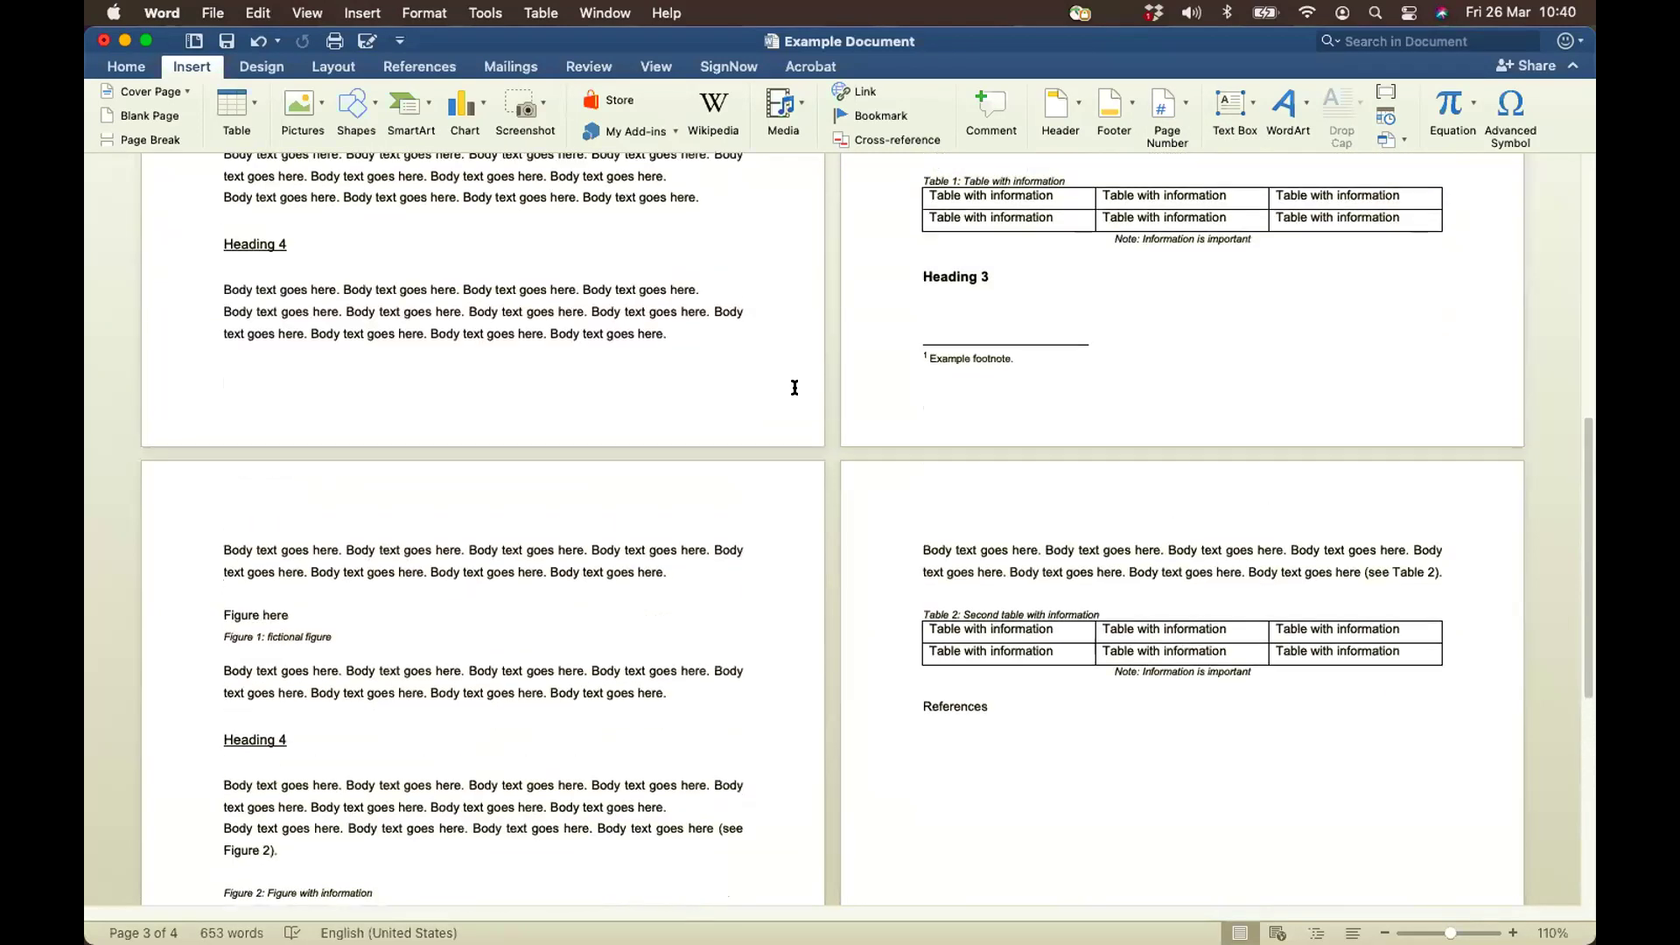
scroll(795, 388, "up", 1)
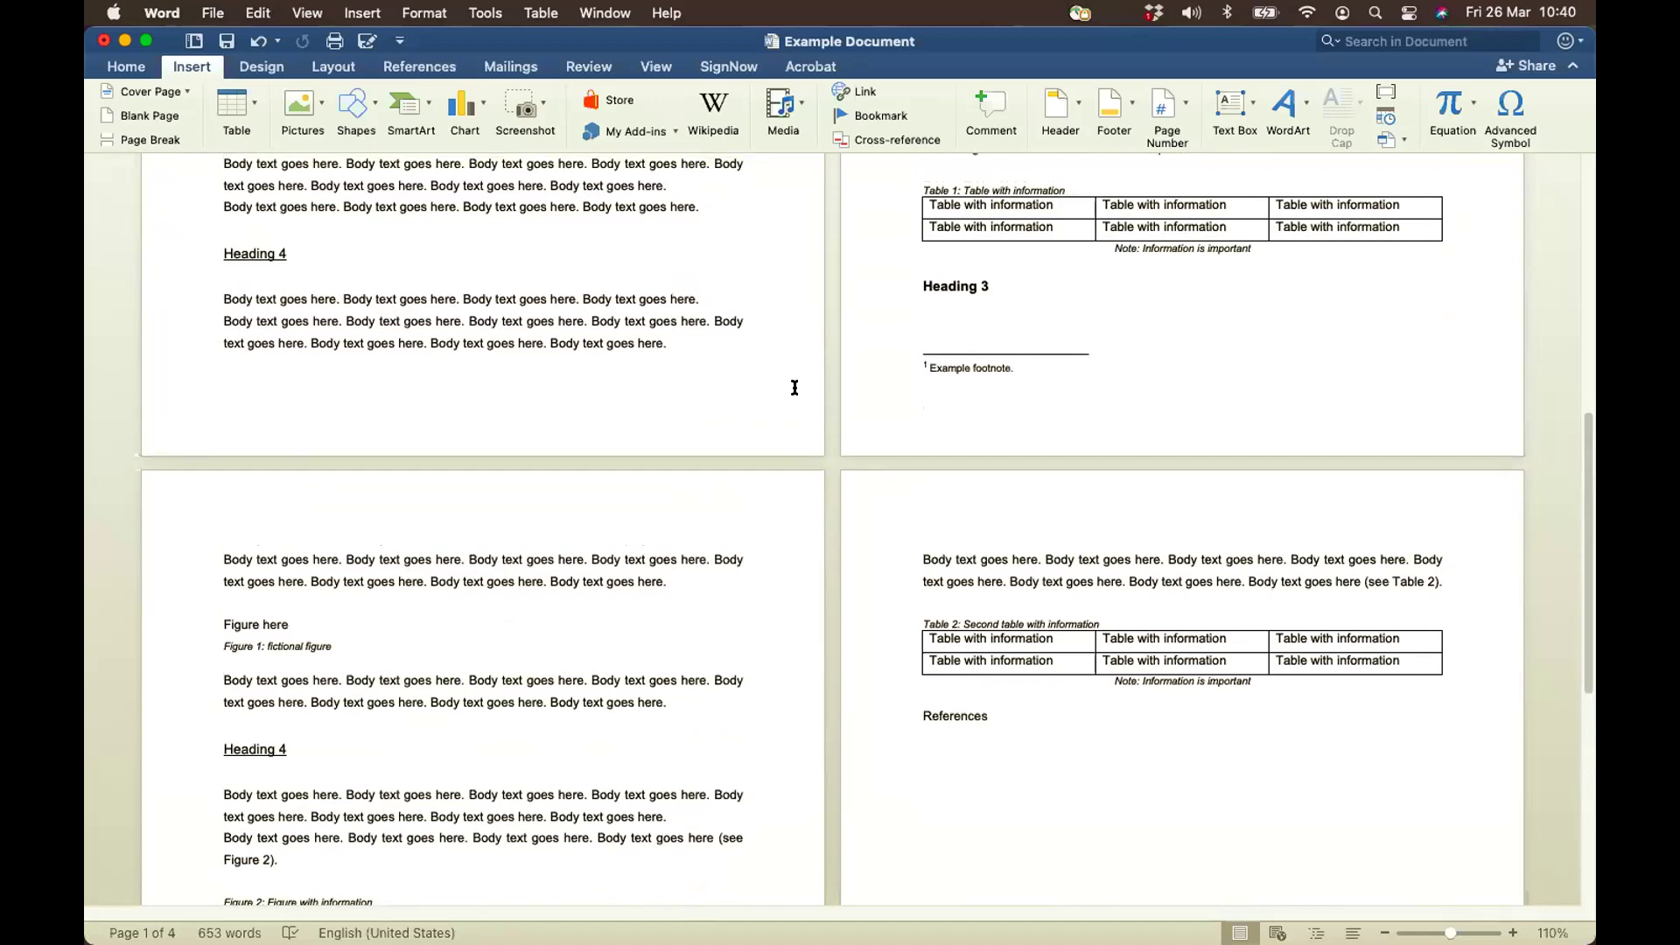
scroll(795, 502, "up", 13)
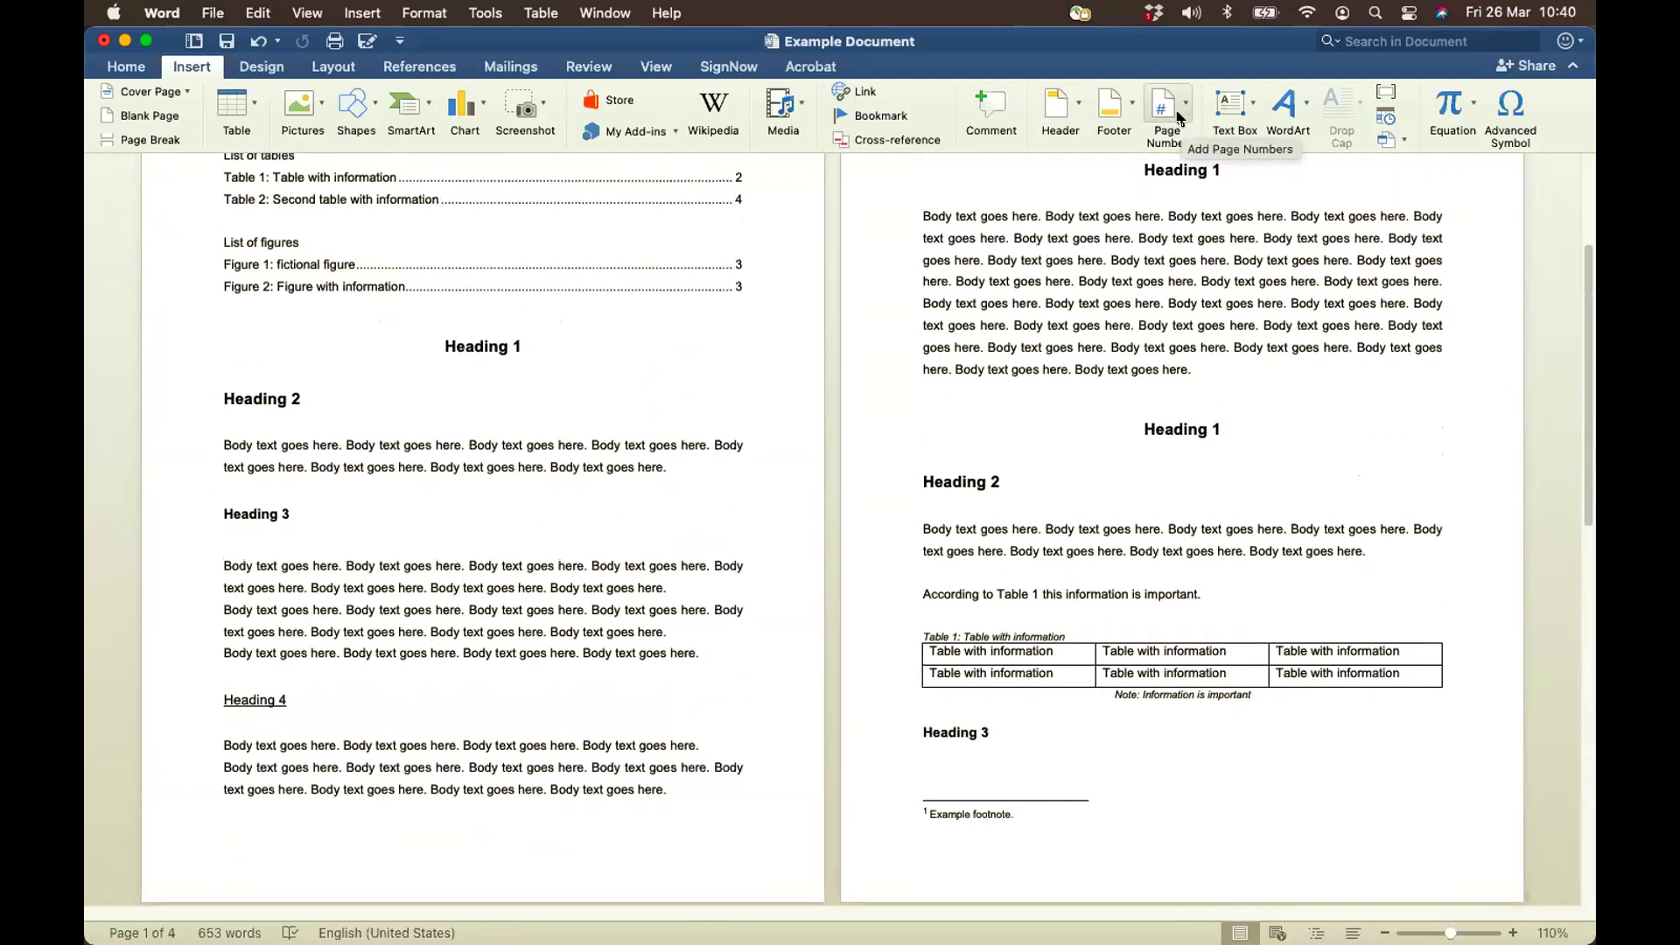
Start adding page numbers, trying the header position and settling on Bottom of page (Footer)
left_click(1182, 117)
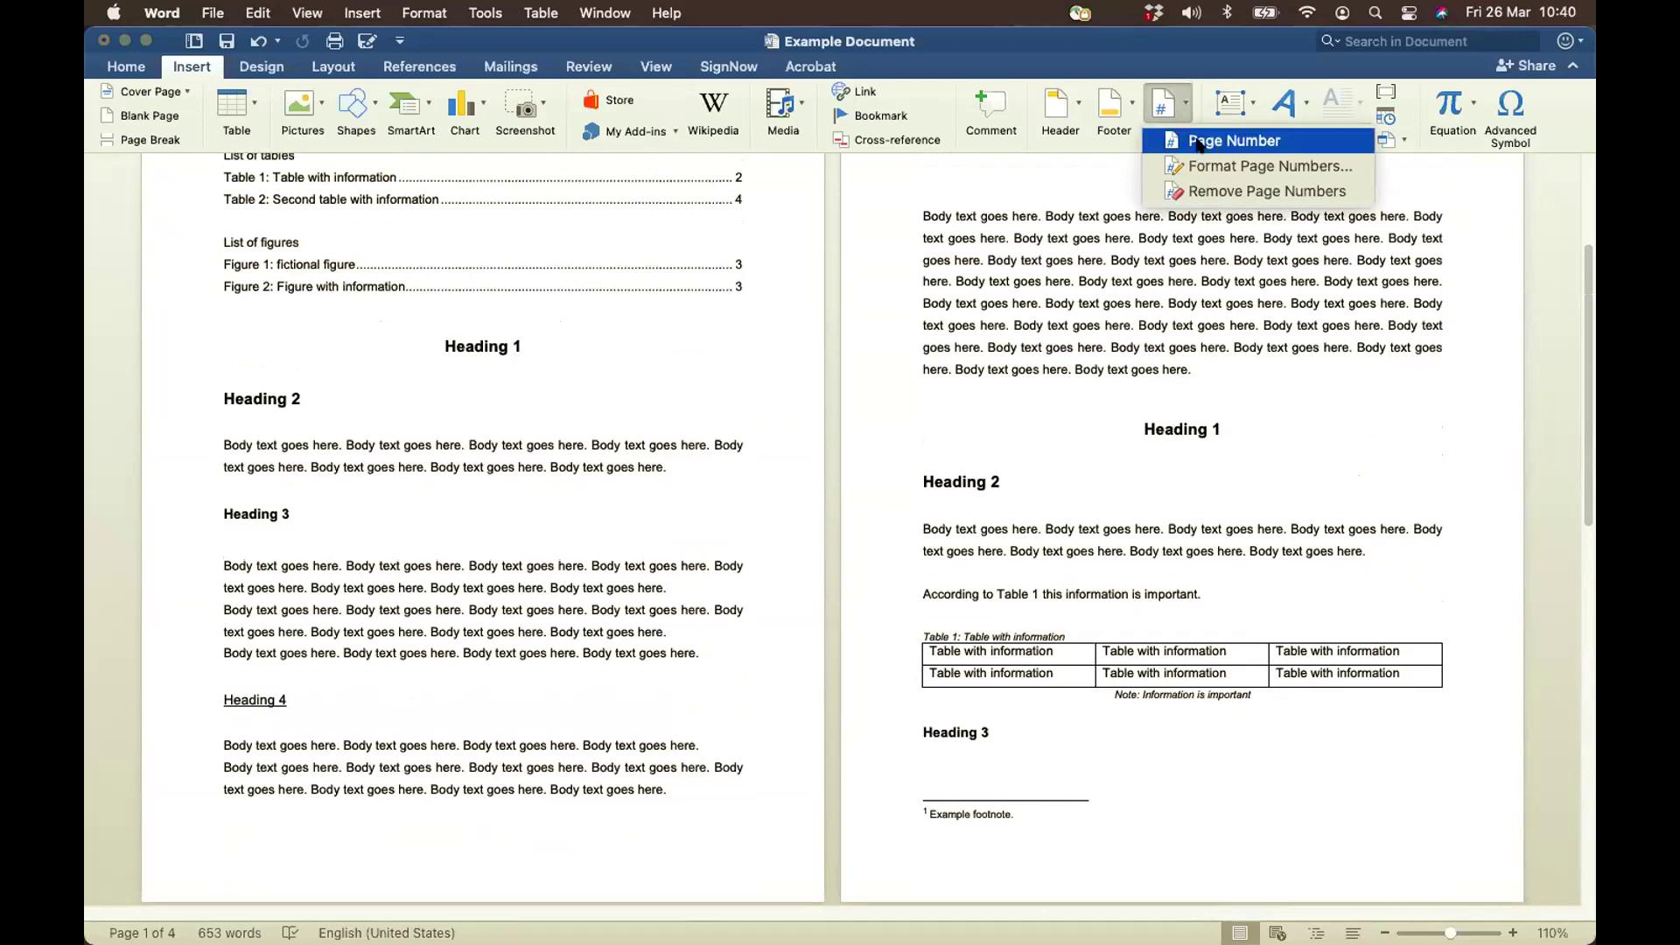
left_click(1199, 142)
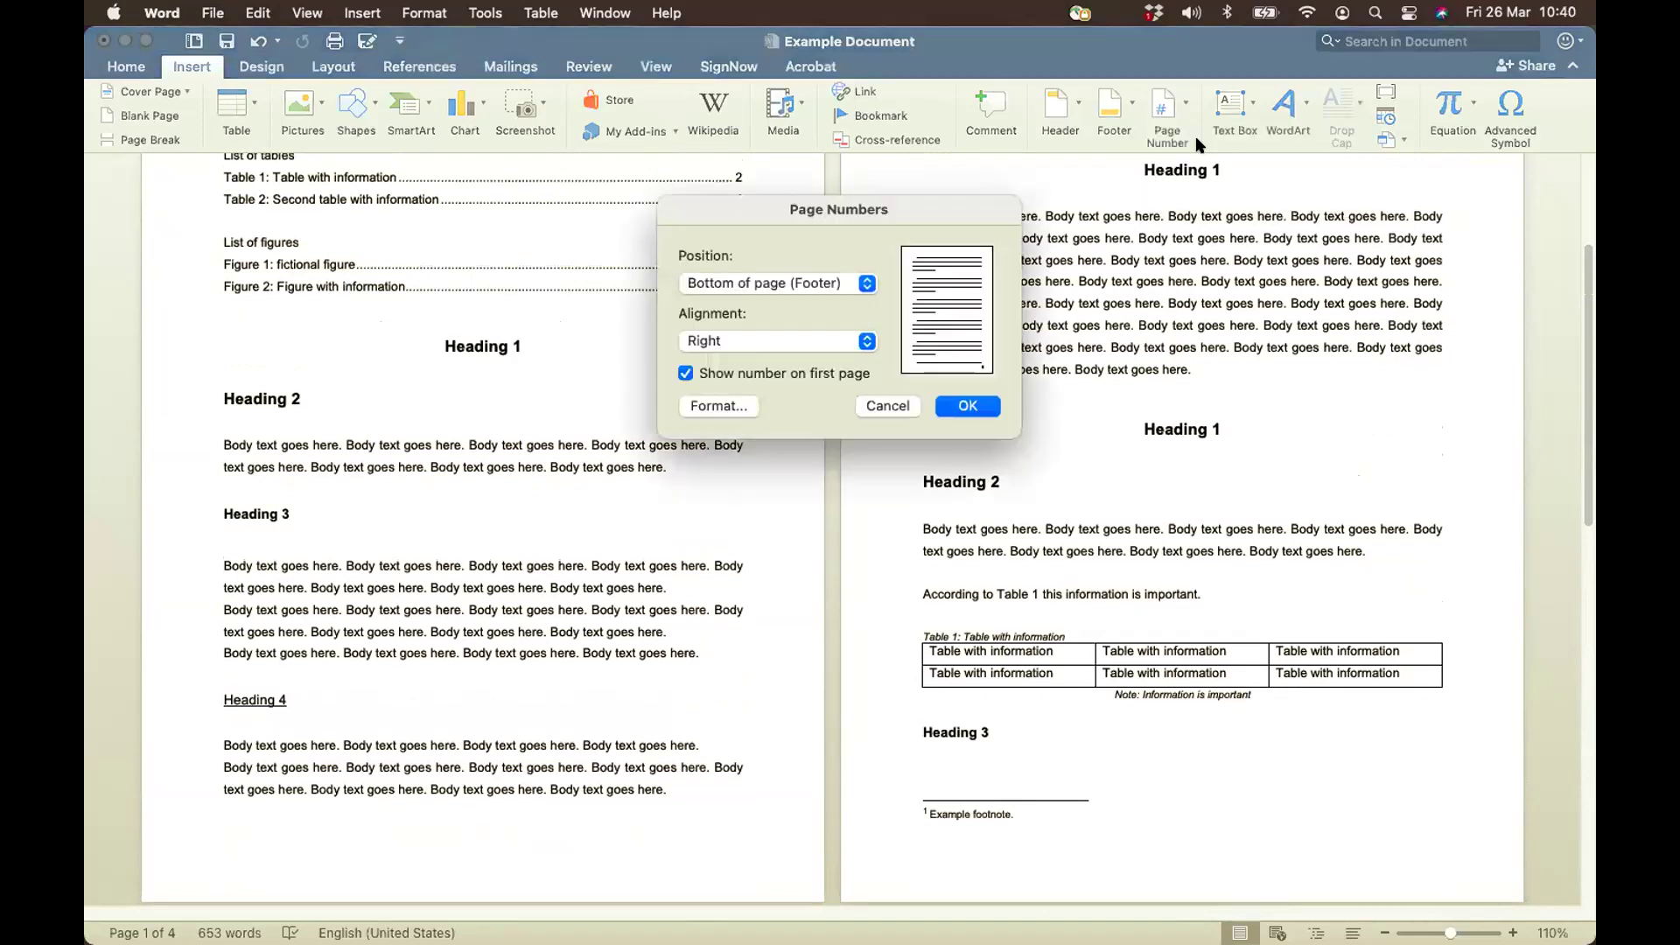
left_click(869, 285)
left_click(845, 264)
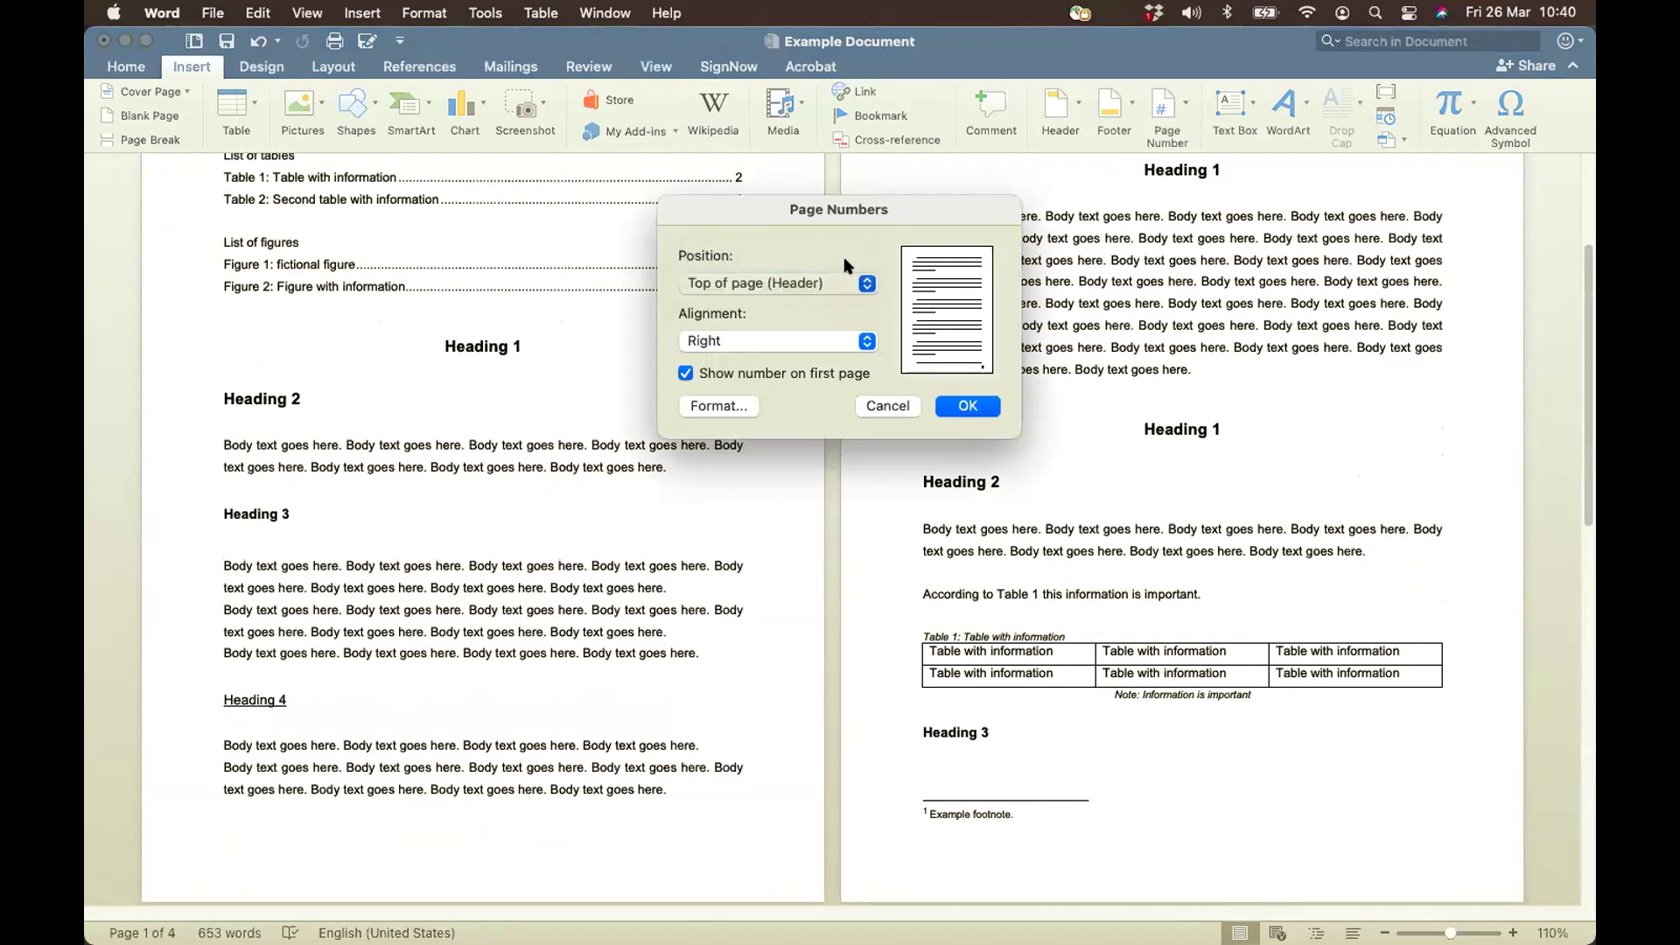
left_click(845, 282)
left_click(846, 304)
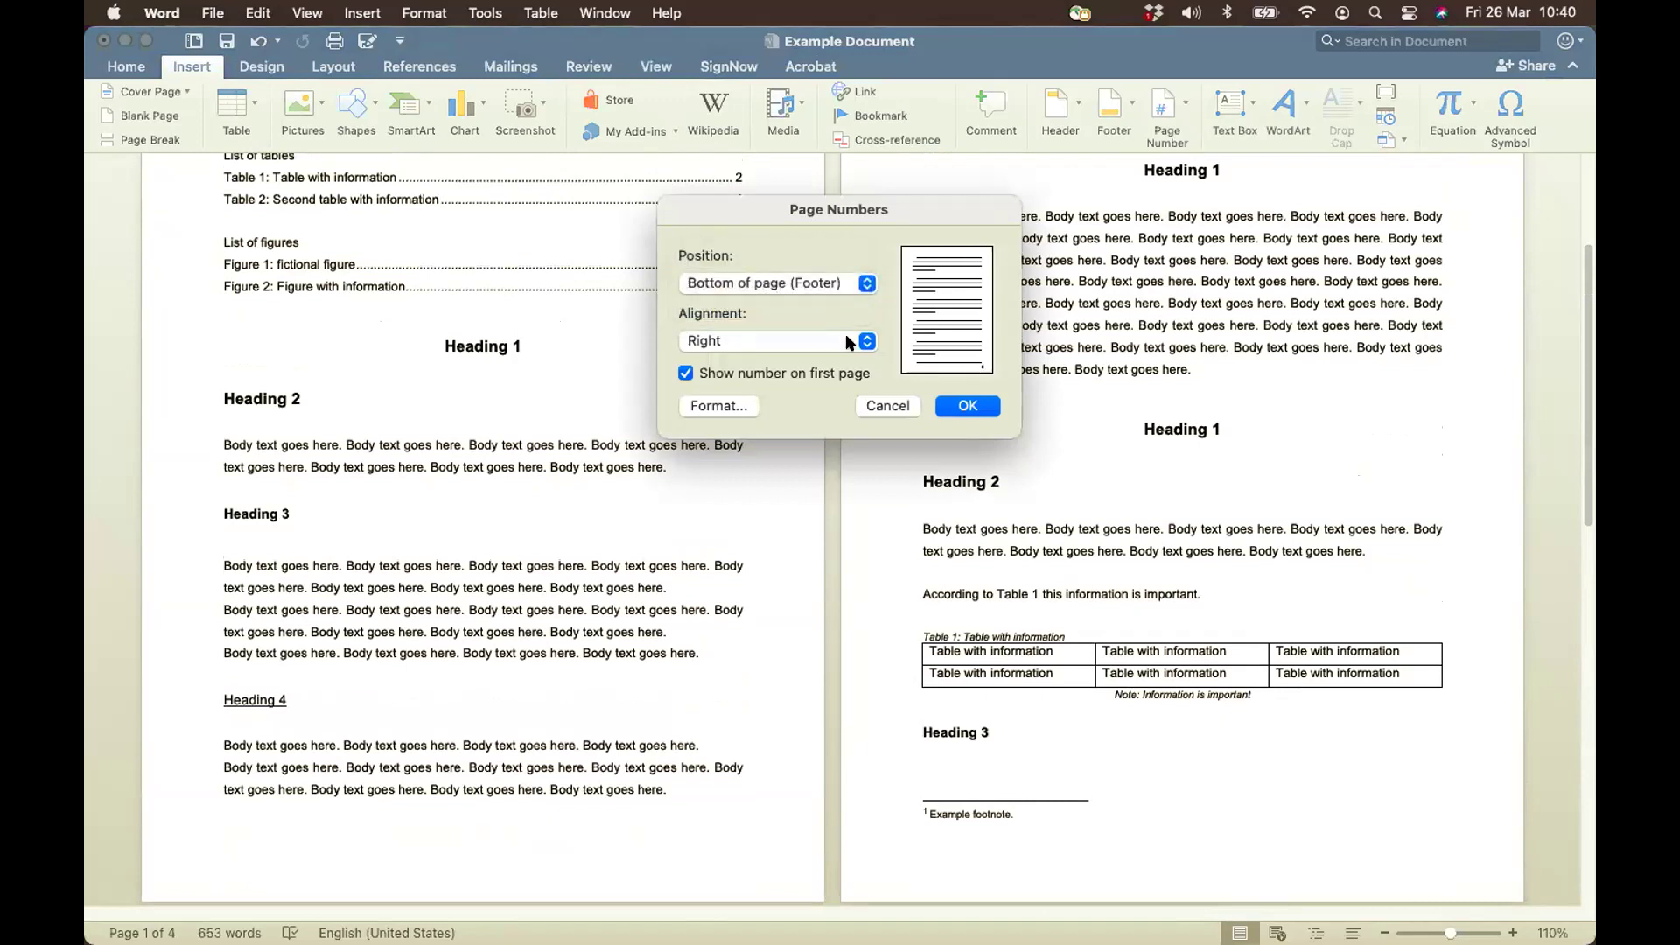
Try the Left, Center and Right page number alignments and settle on Center
left_click(847, 341)
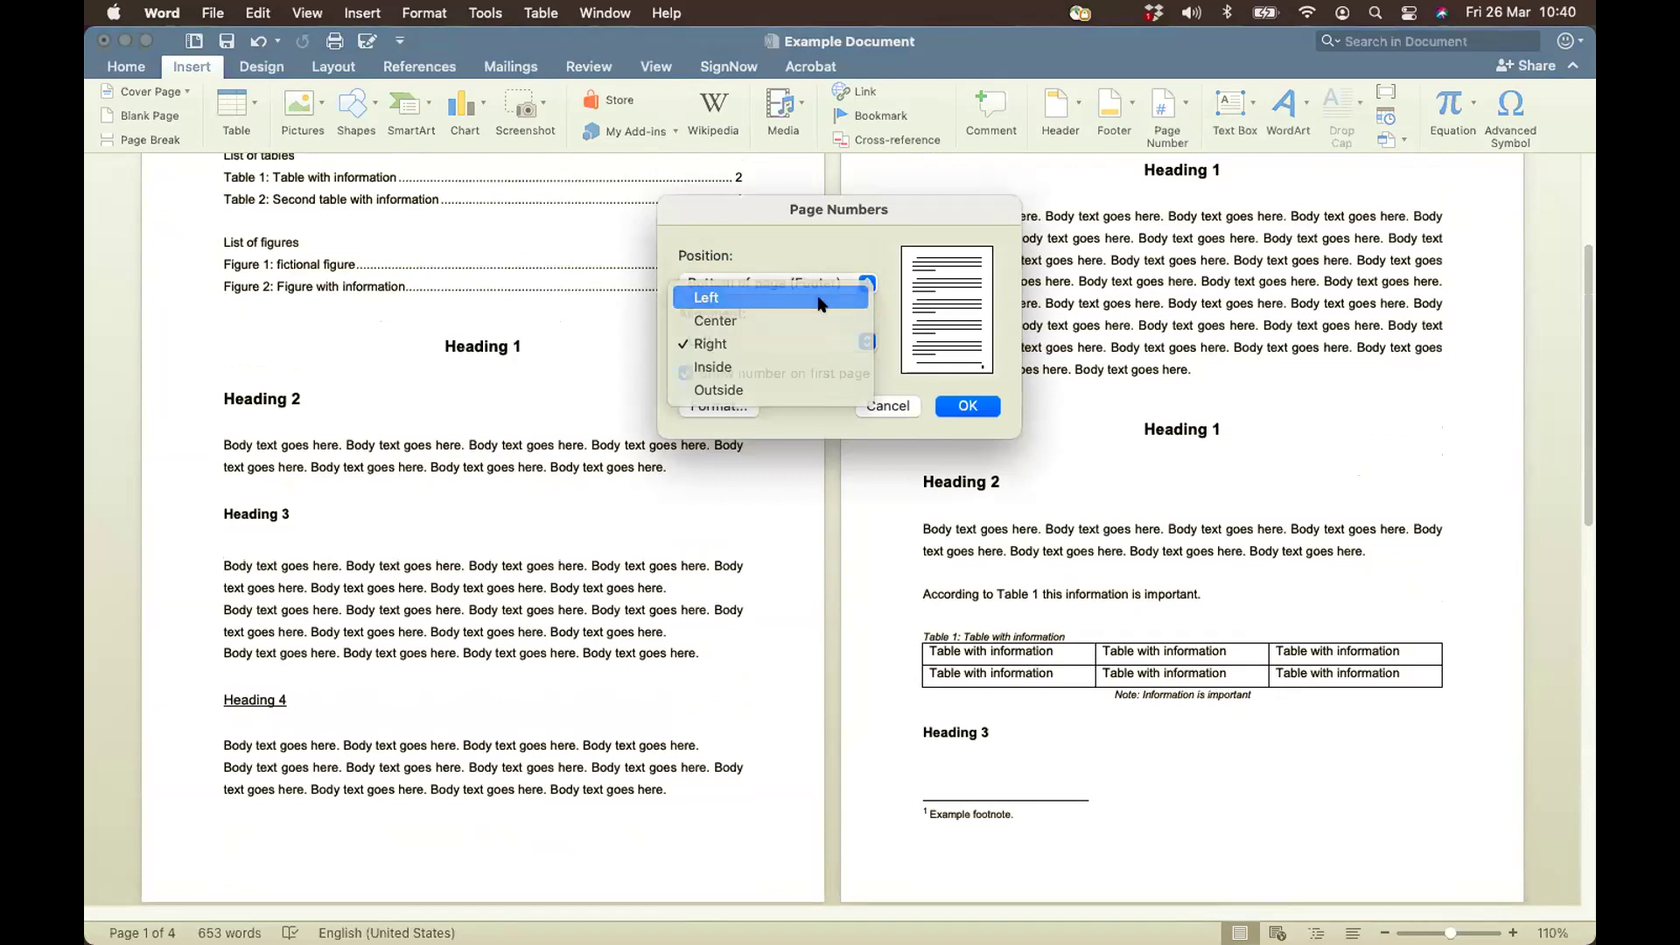
left_click(821, 300)
left_click(854, 343)
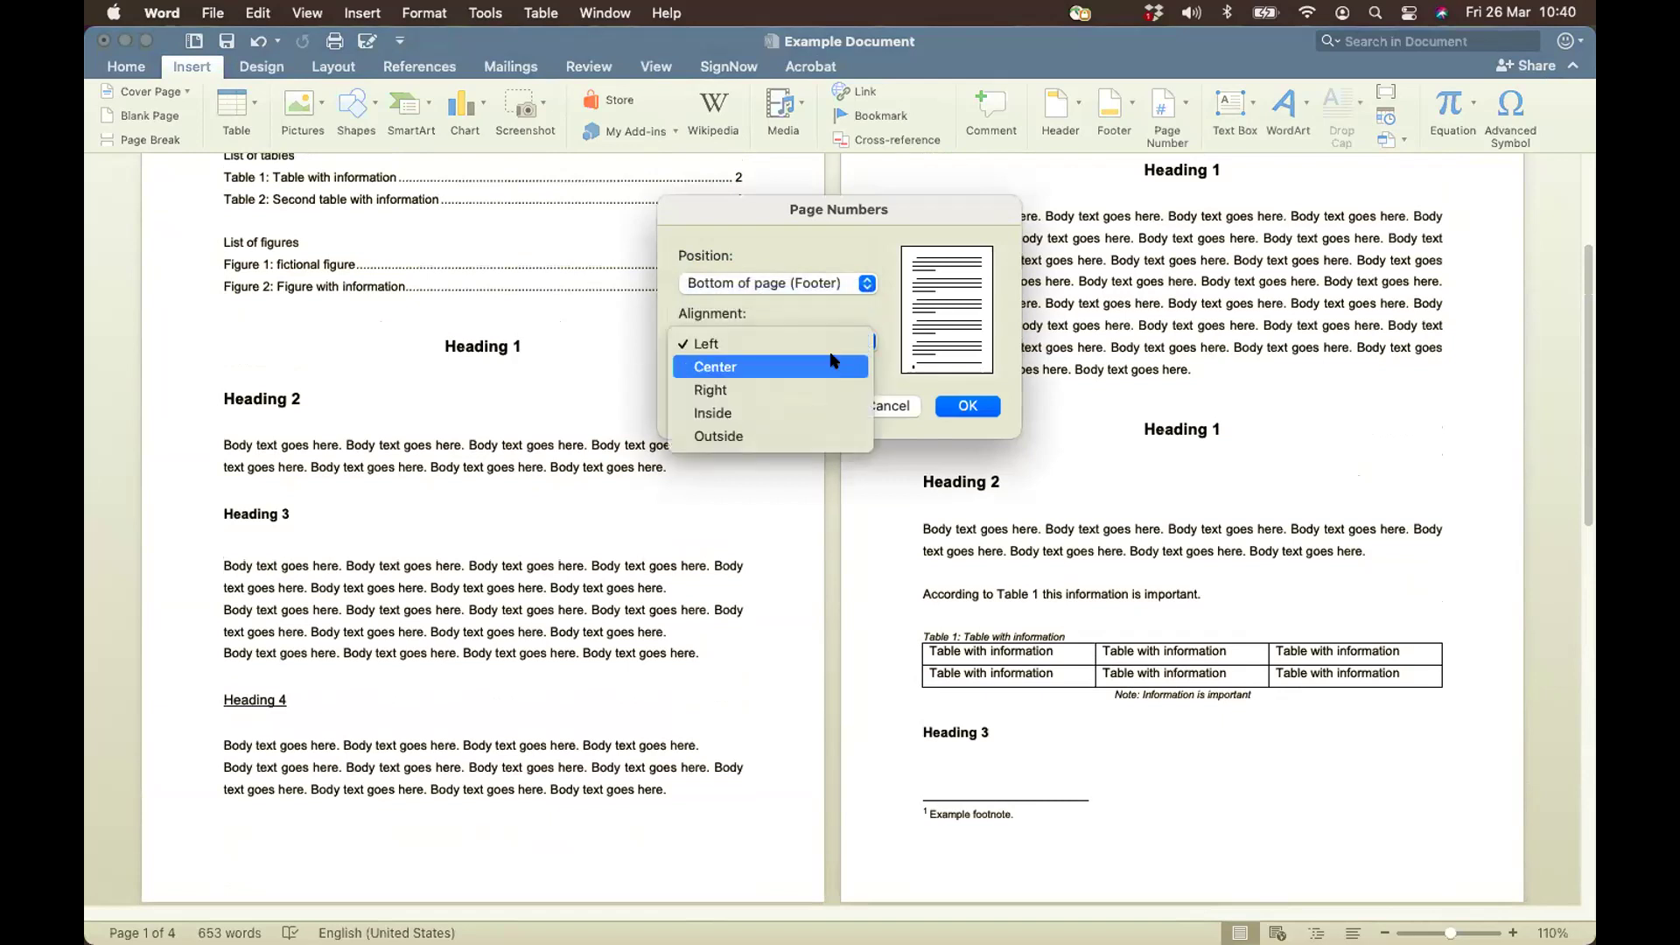
left_click(831, 365)
left_click(841, 343)
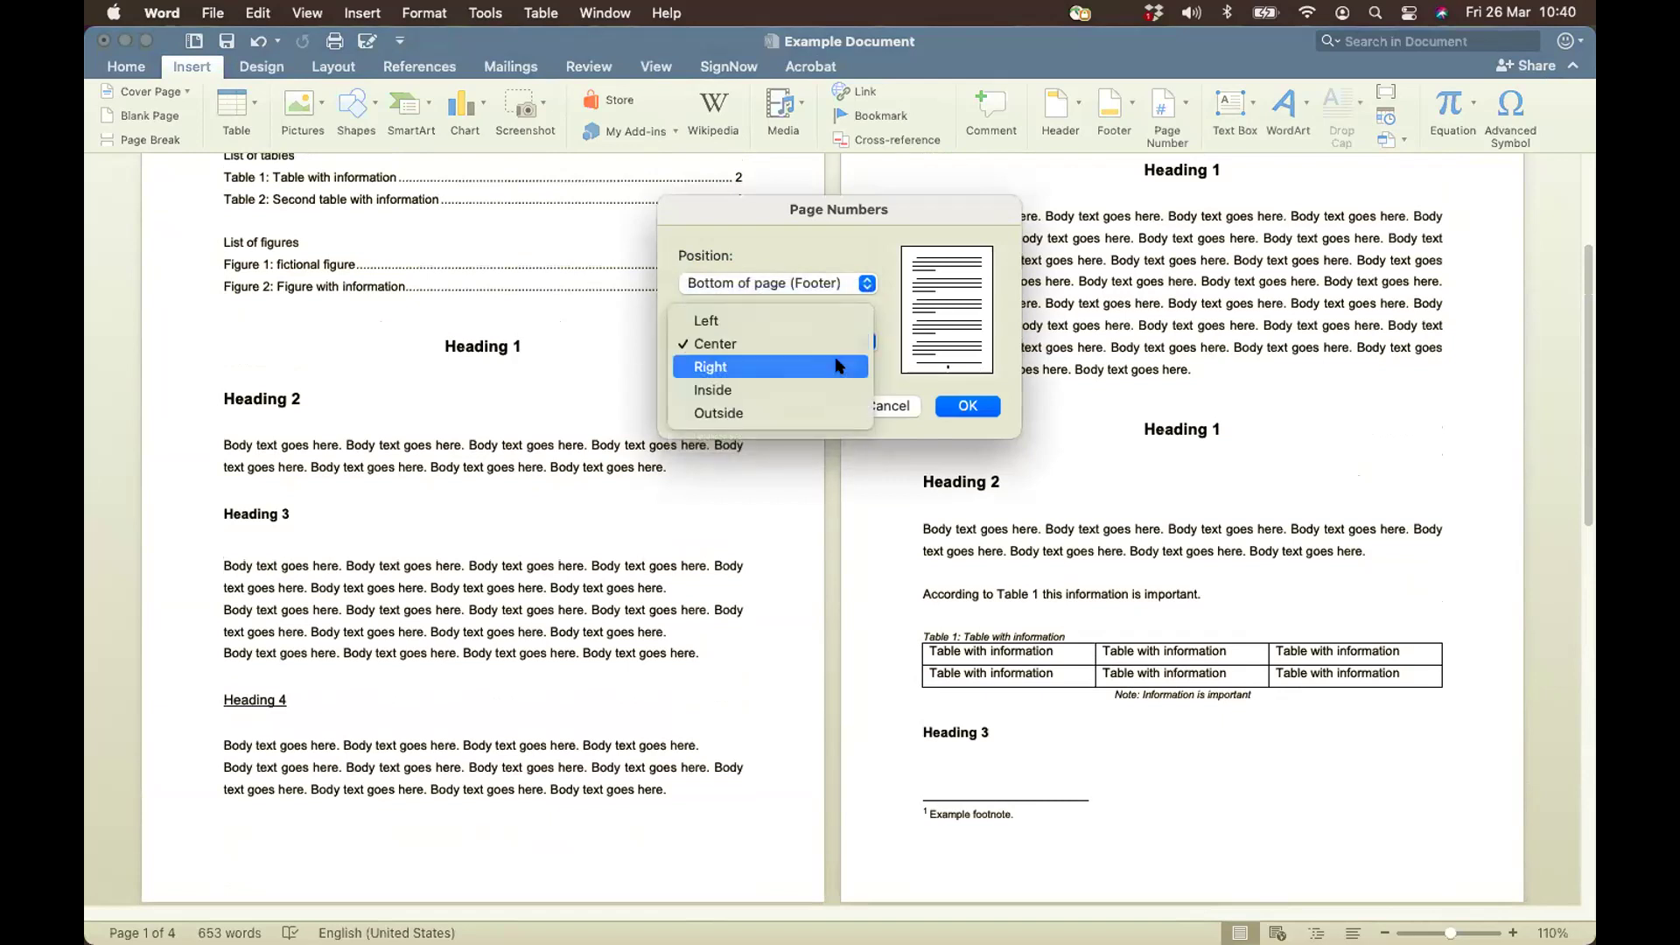
left_click(836, 366)
left_click(836, 343)
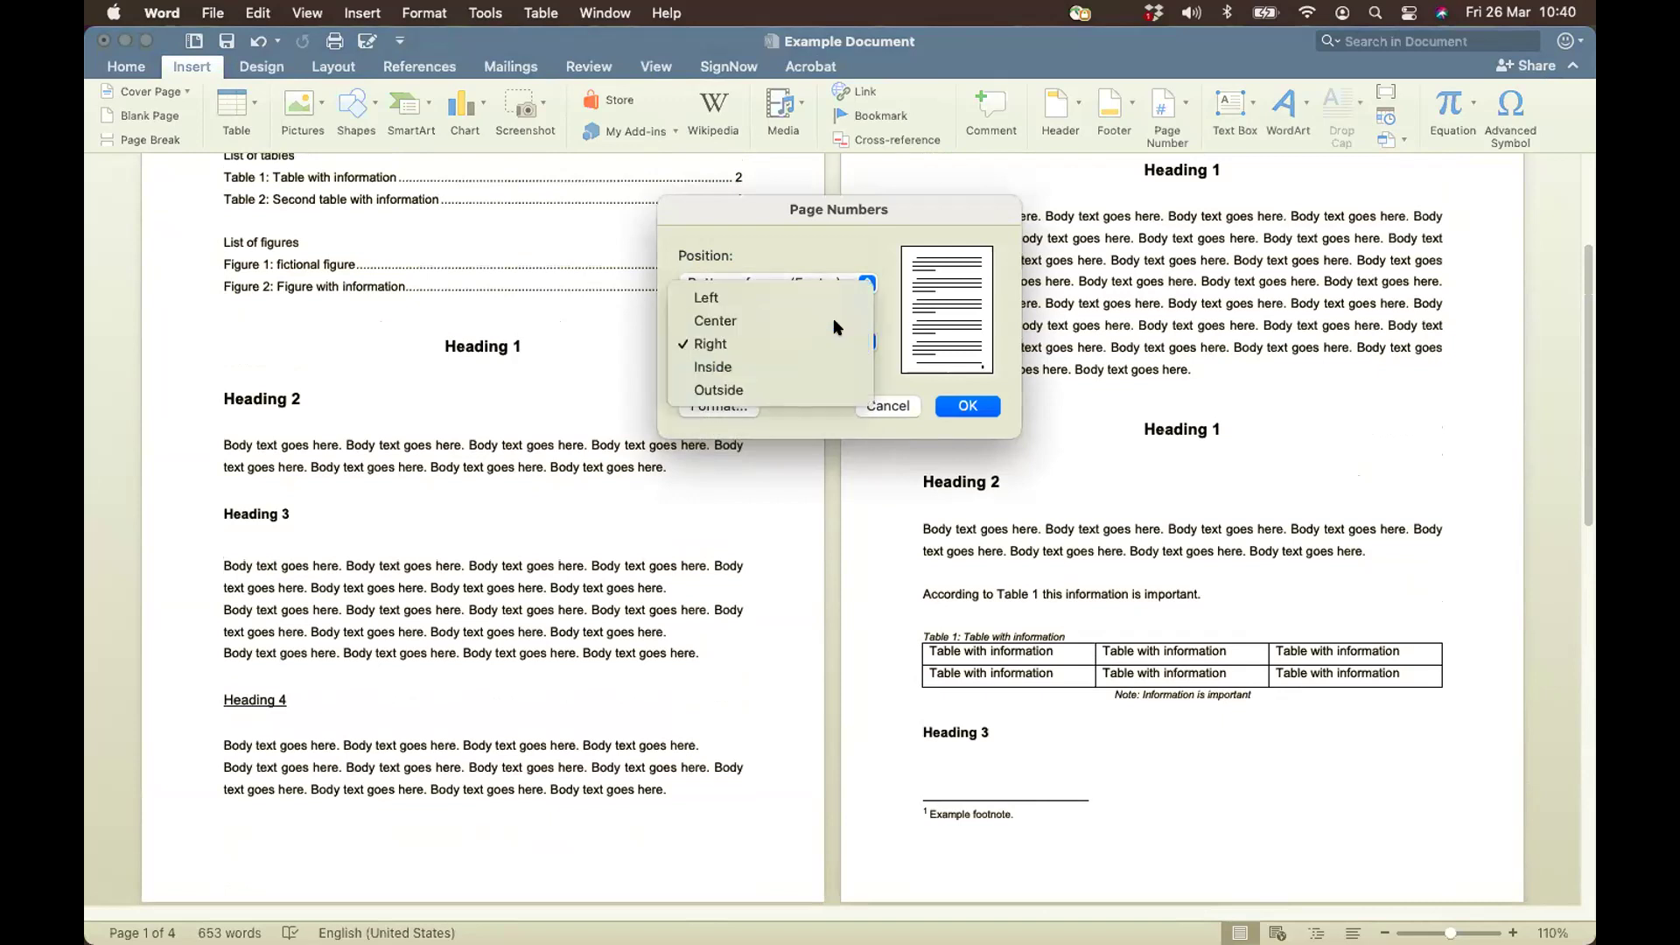
left_click(836, 325)
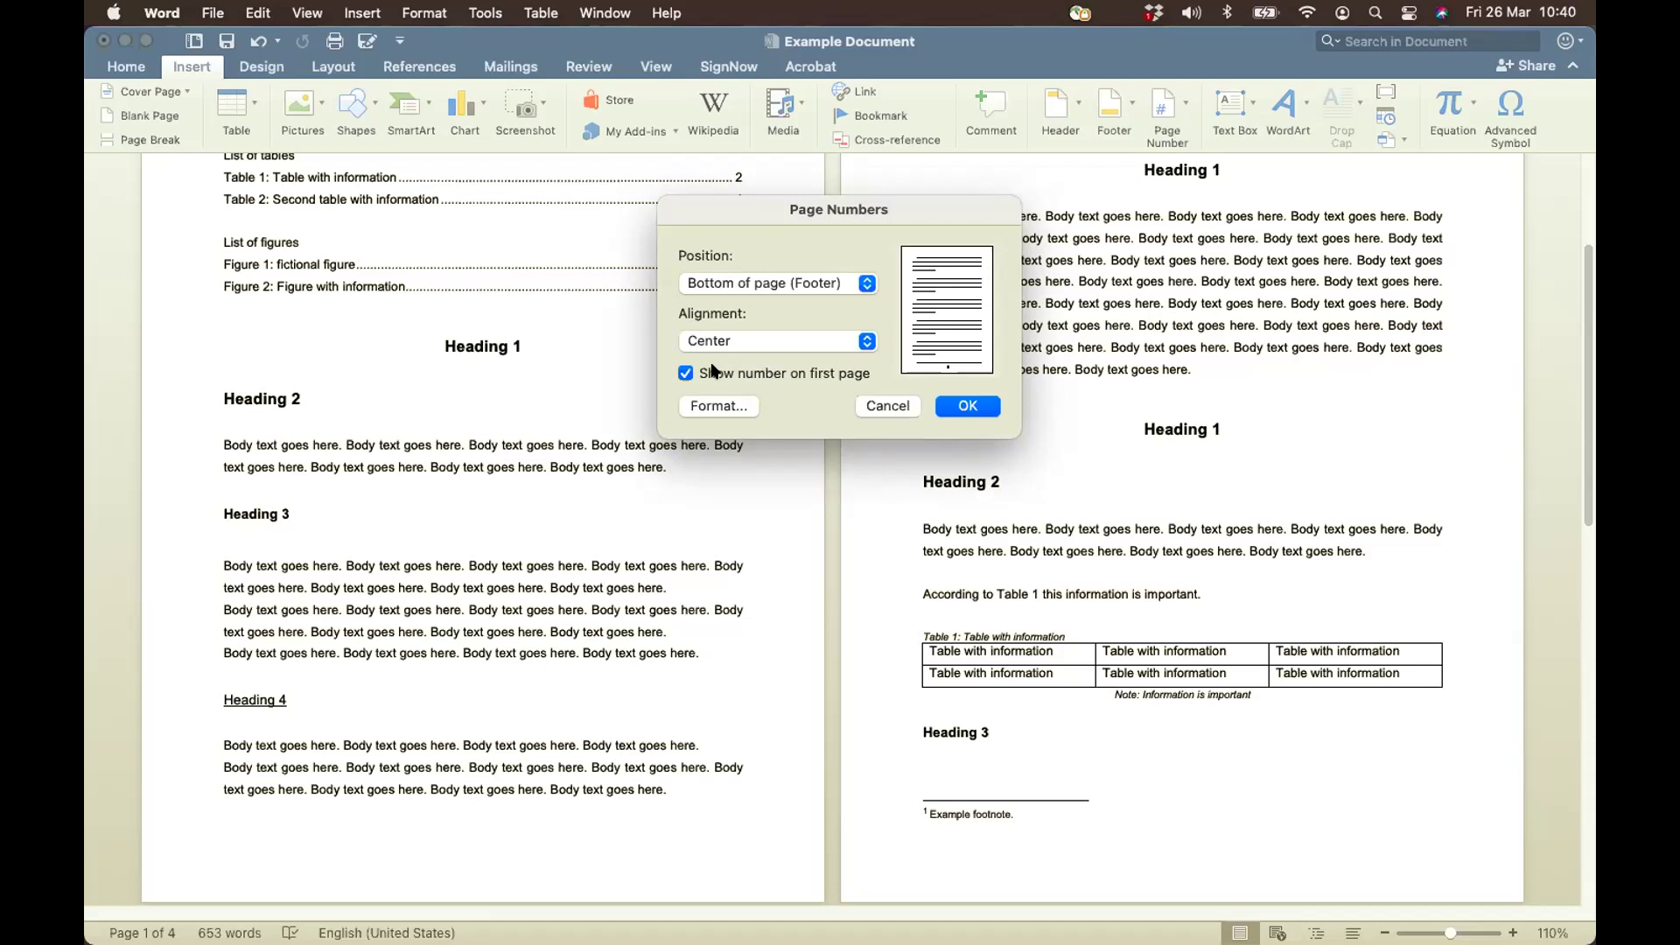
Turn off showing the number on the first page, apply the page numbers and check the page footers
left_click(686, 372)
left_click(968, 404)
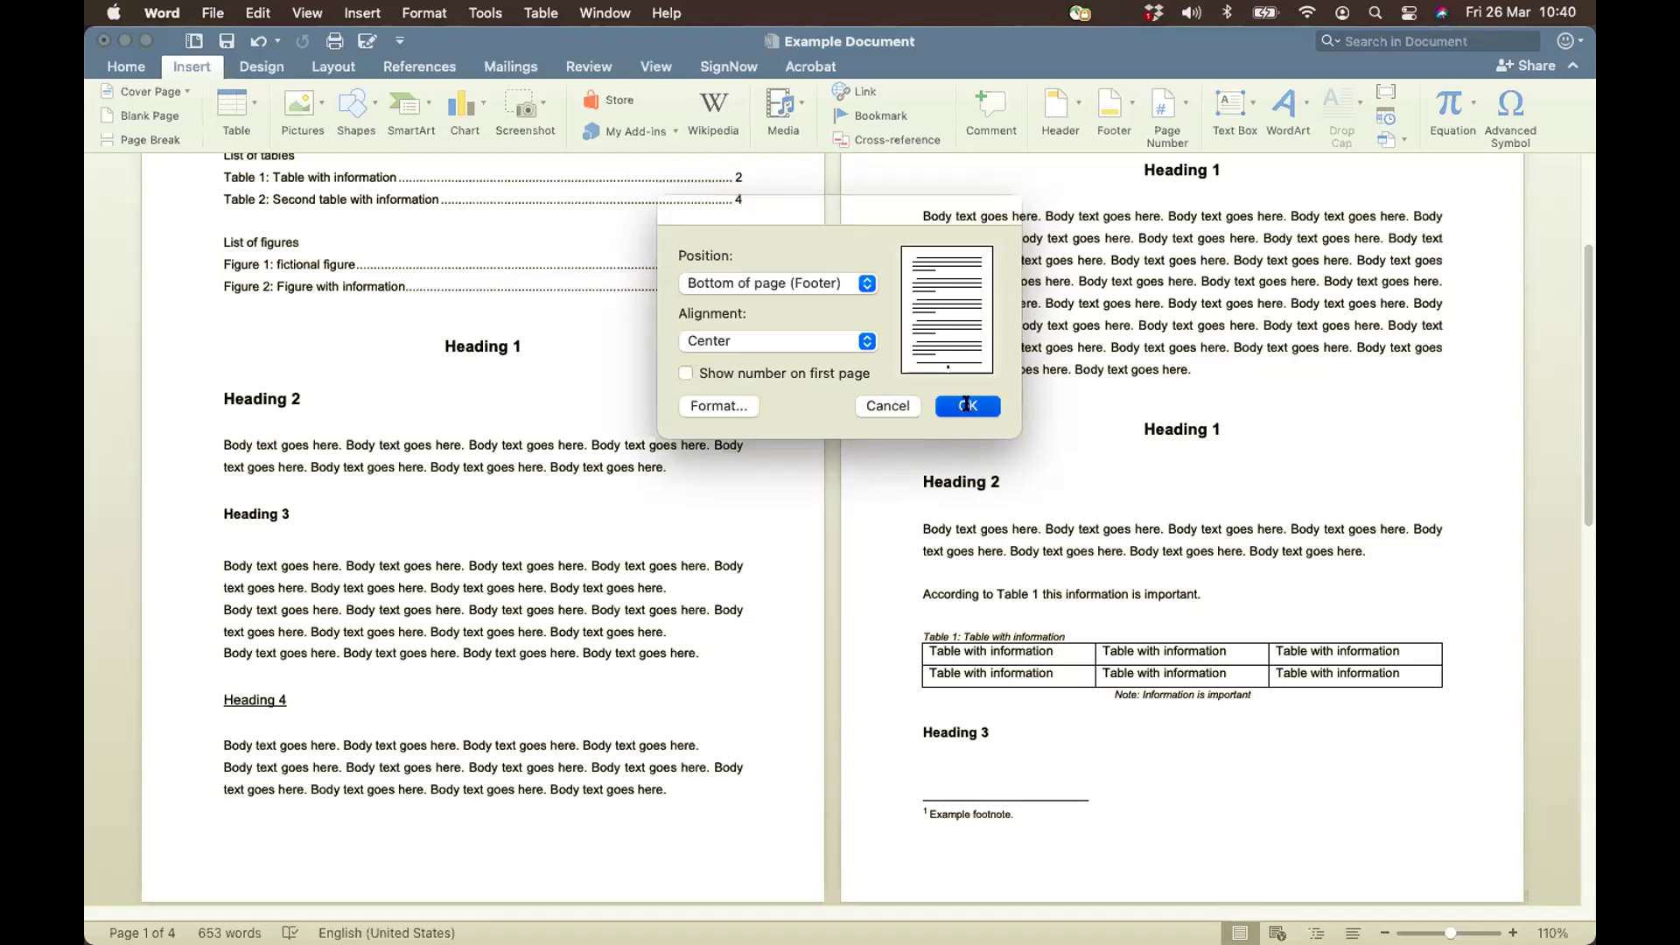
scroll(804, 586, "down", 3)
scroll(804, 586, "up", 4)
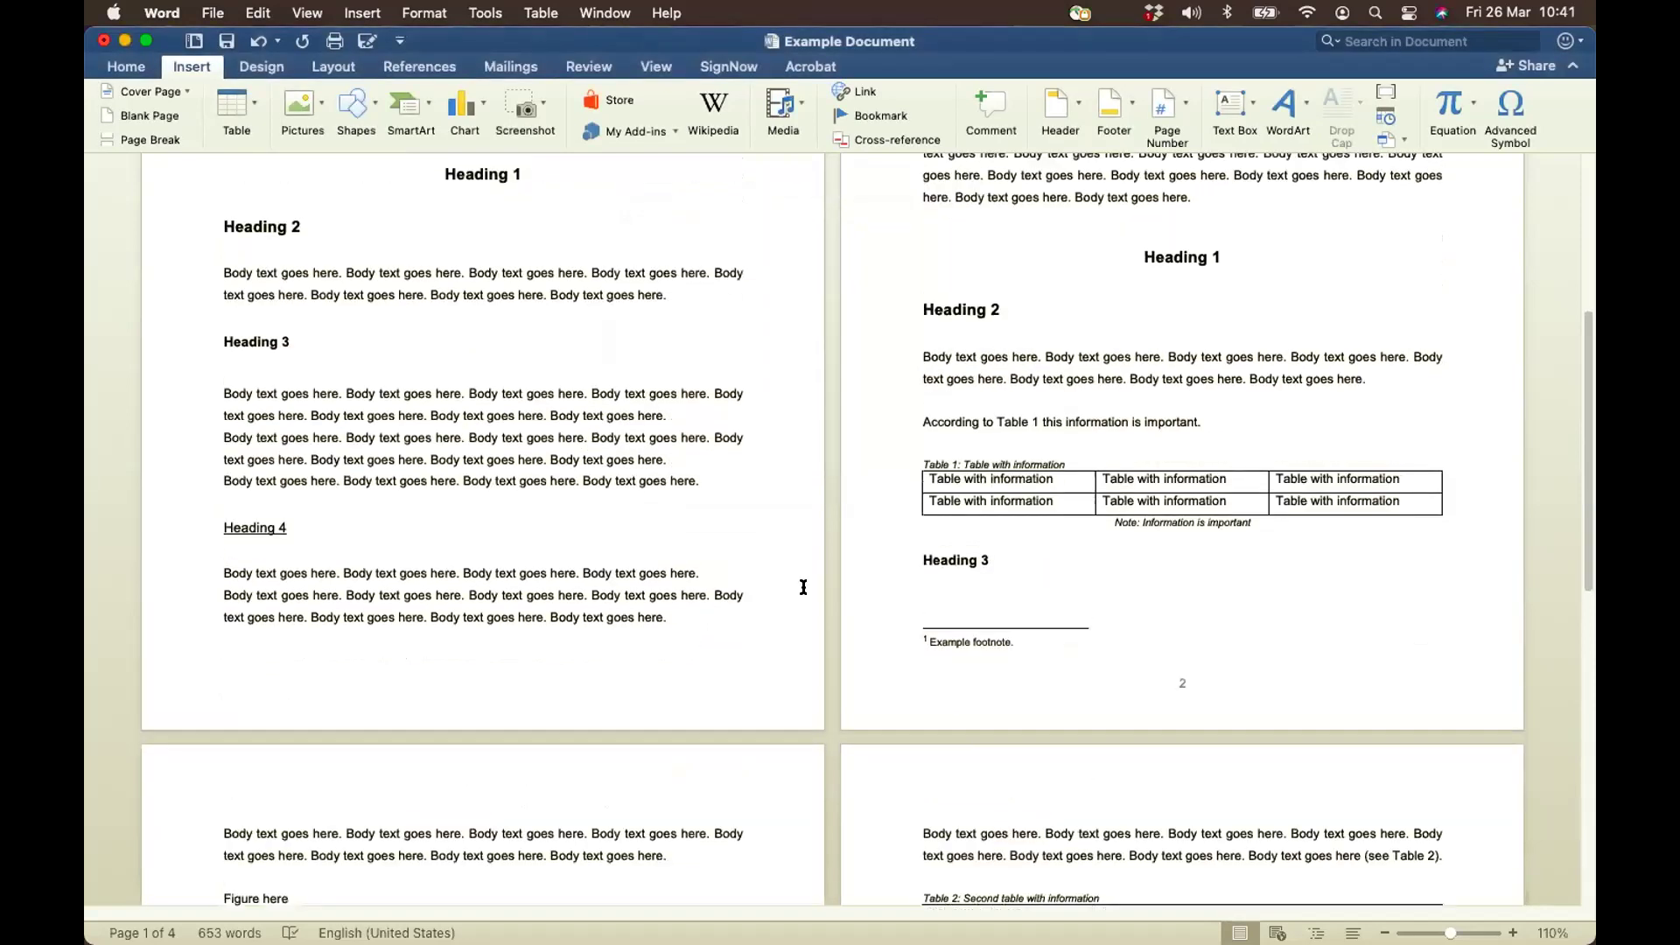
Look through the document from the first page to the References page to check the centred footer page numbers
scroll(804, 586, "down", 5)
scroll(803, 586, "down", 5)
scroll(801, 580, "up", 9)
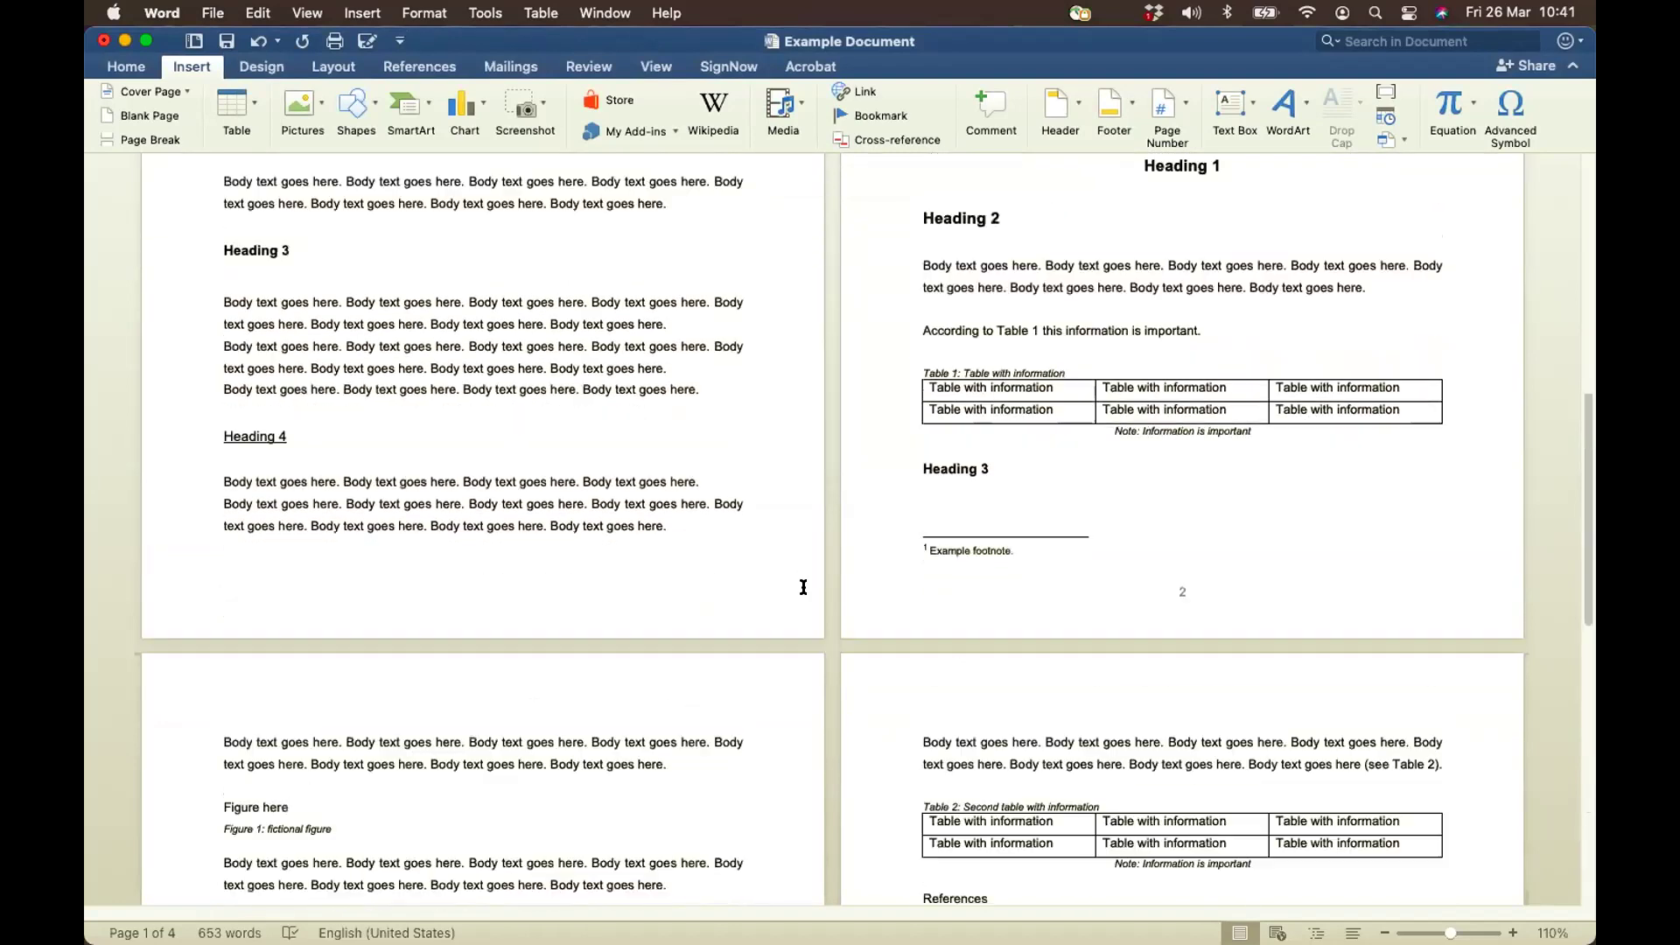
scroll(1086, 679, "down", 2)
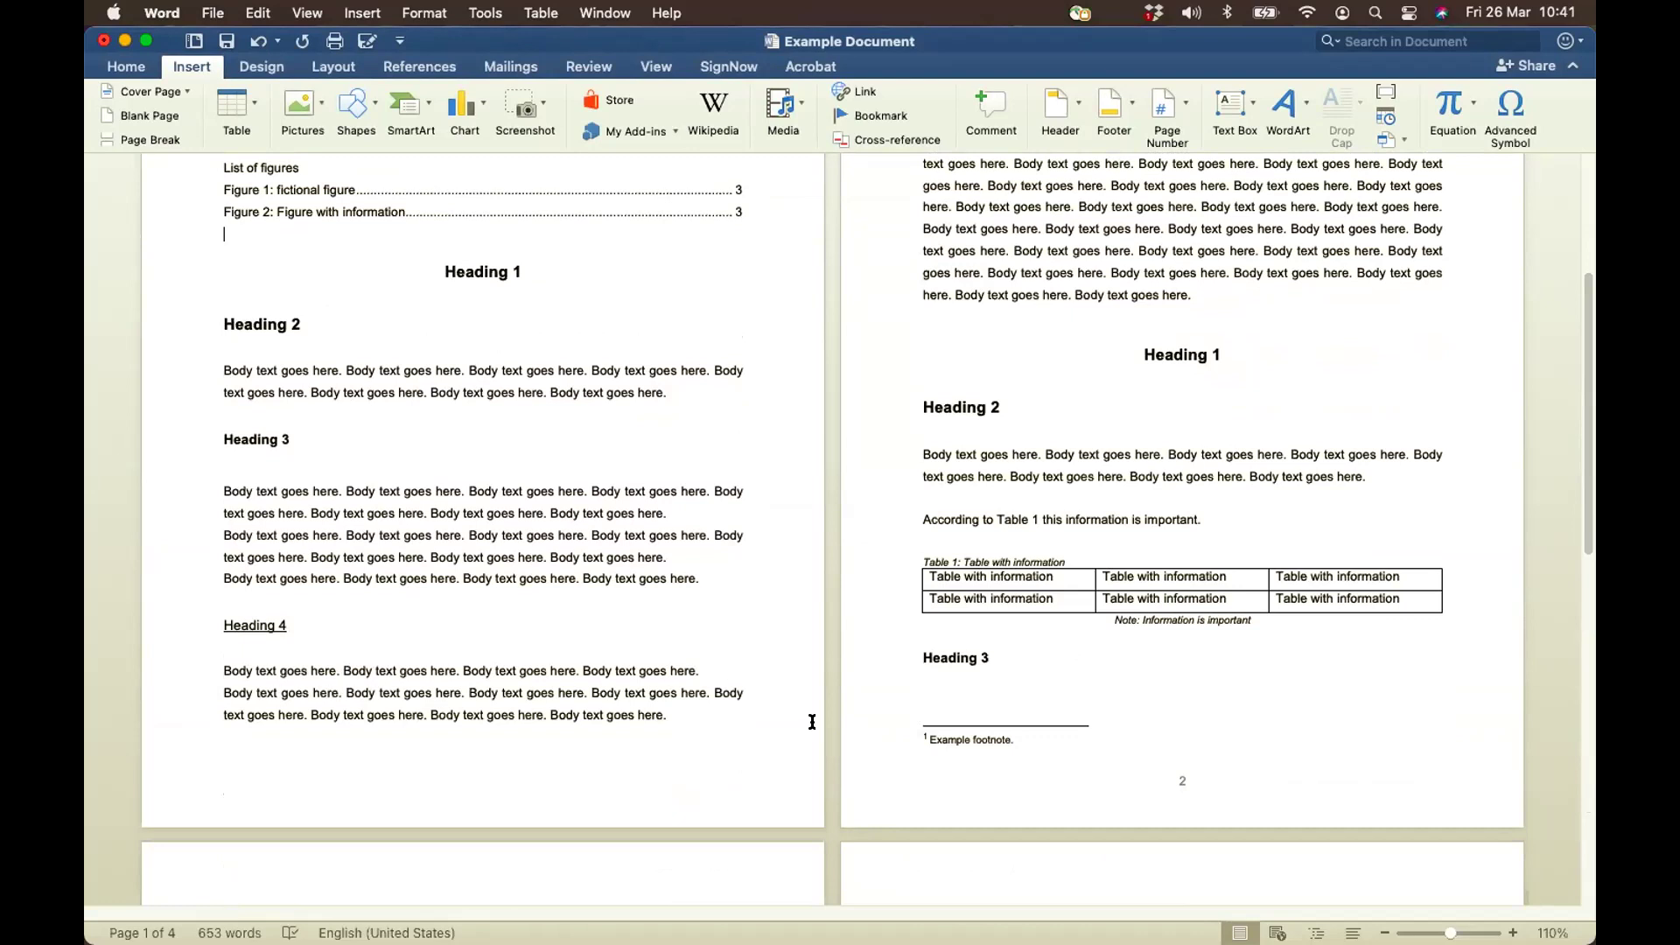
scroll(812, 722, "down", 10)
scroll(812, 721, "down", 10)
scroll(806, 721, "up", 1)
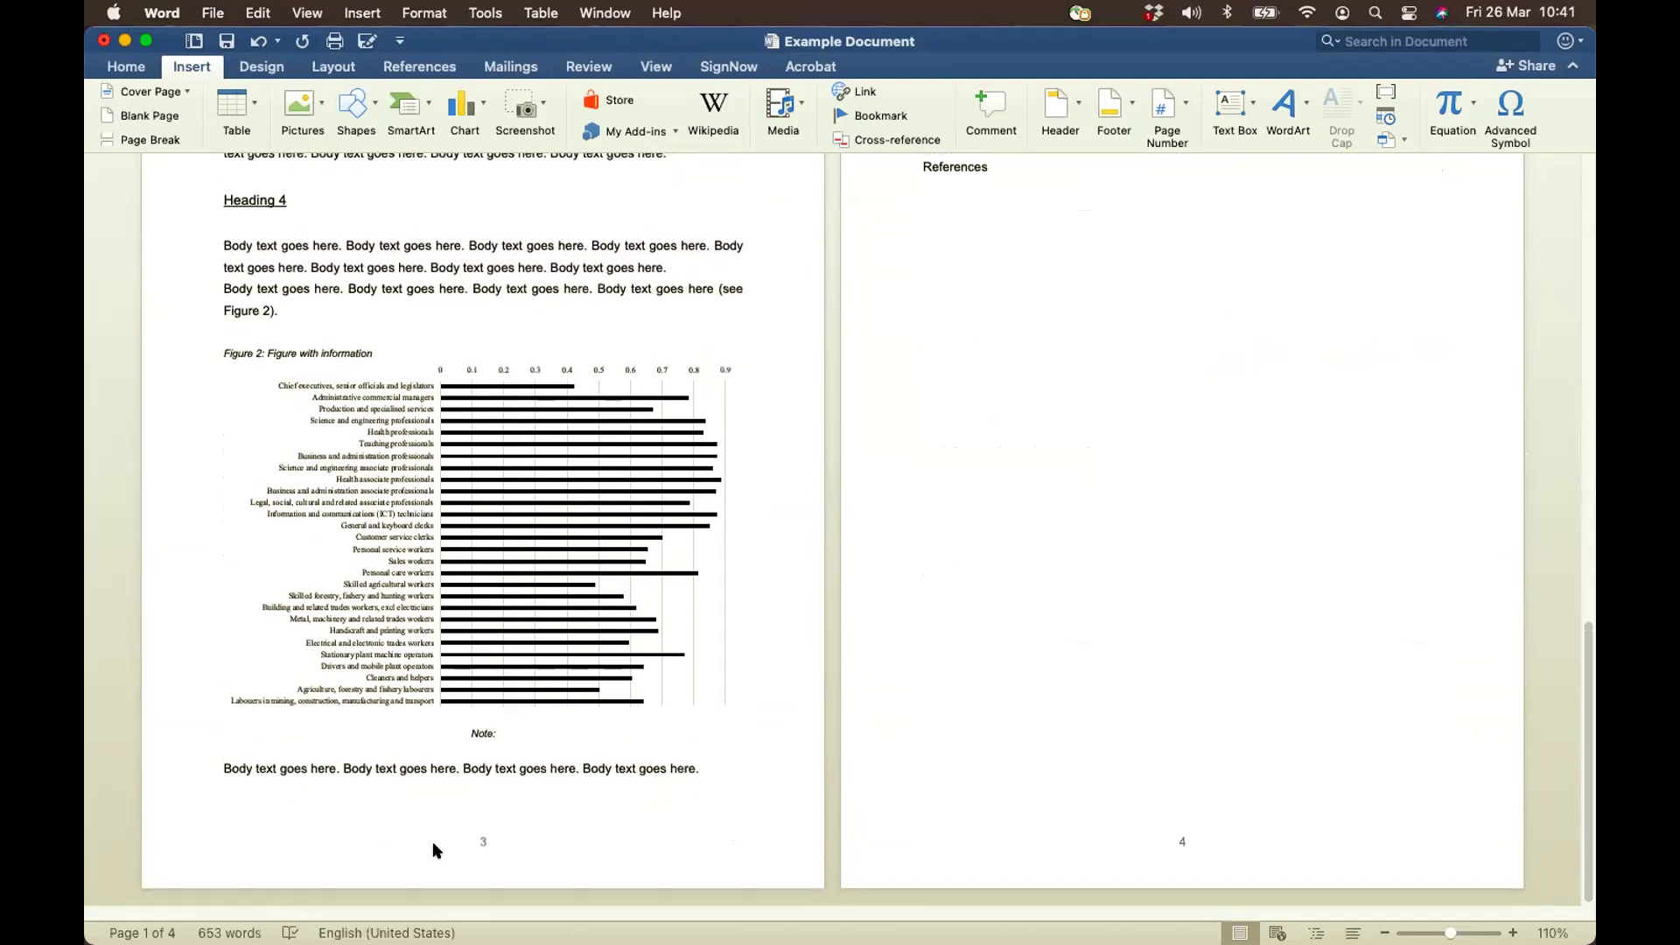
scroll(735, 727, "up", 20)
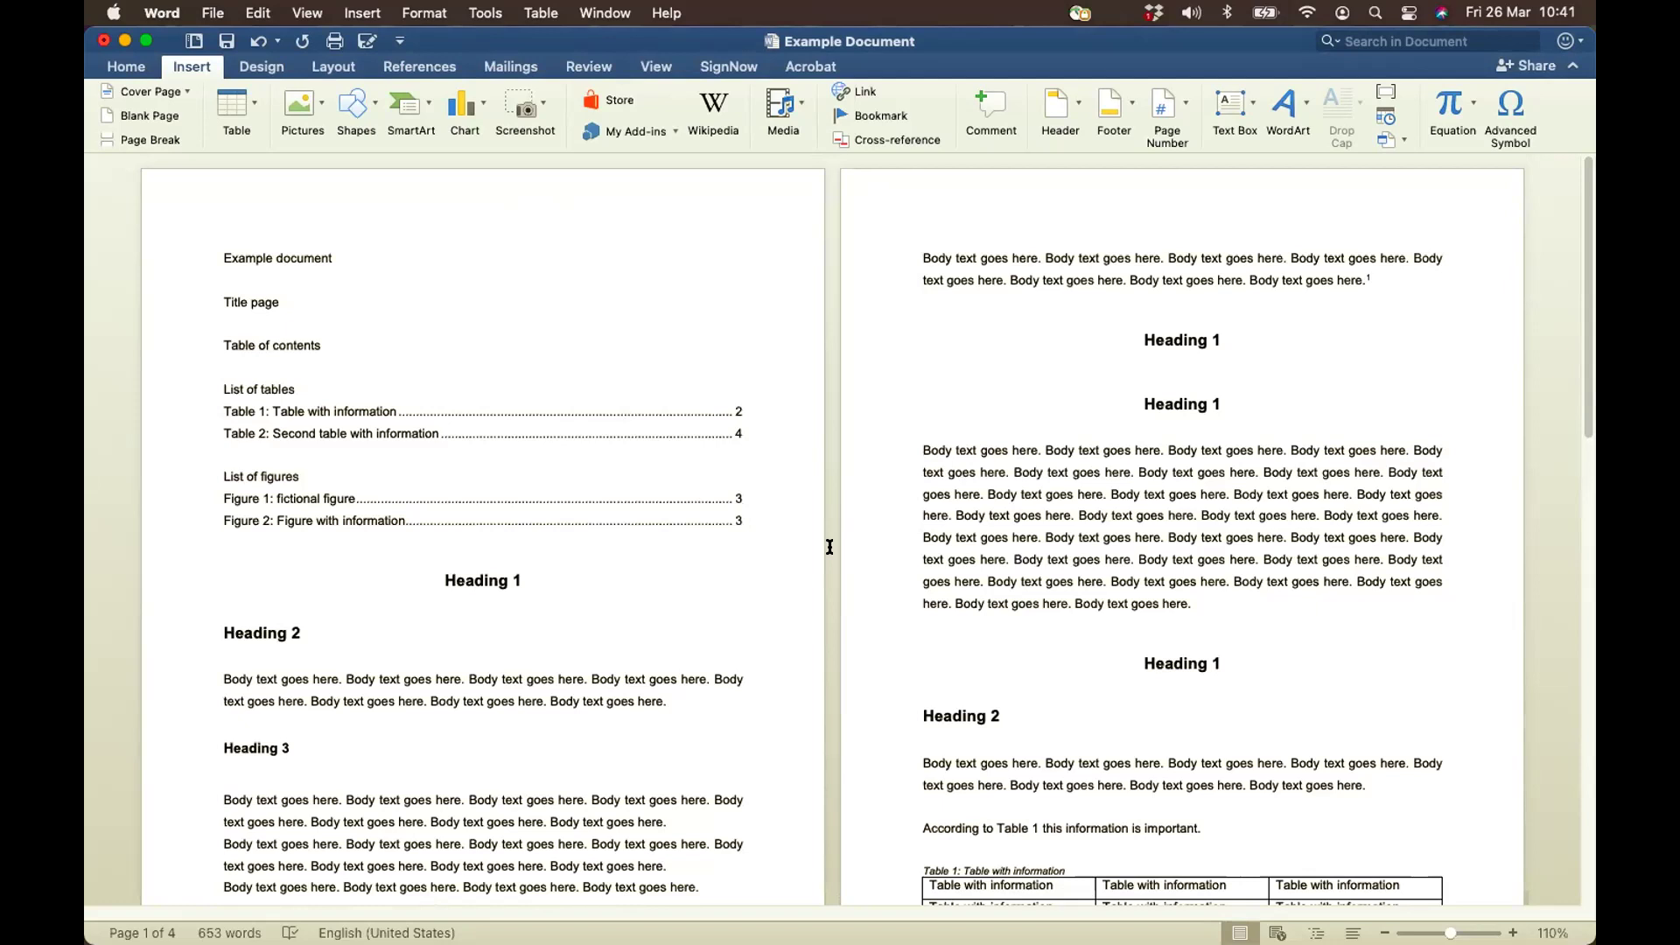
Add an empty line below "Table of contents" and open the custom table of contents settings
left_click(347, 341)
key("Return")
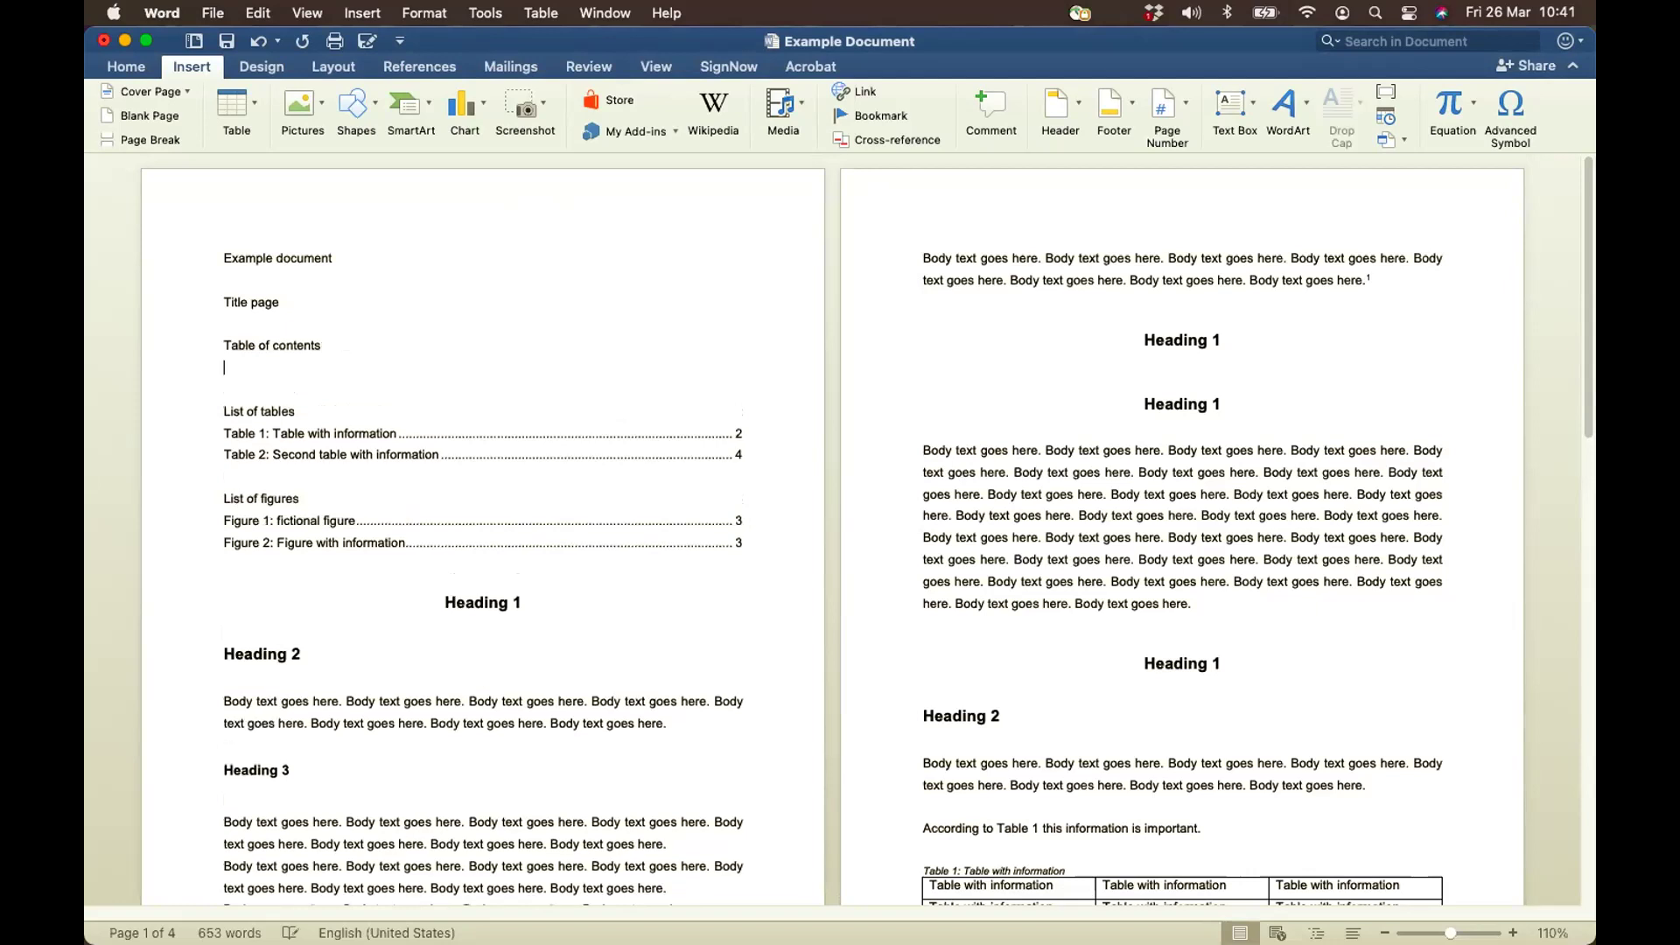
left_click(428, 73)
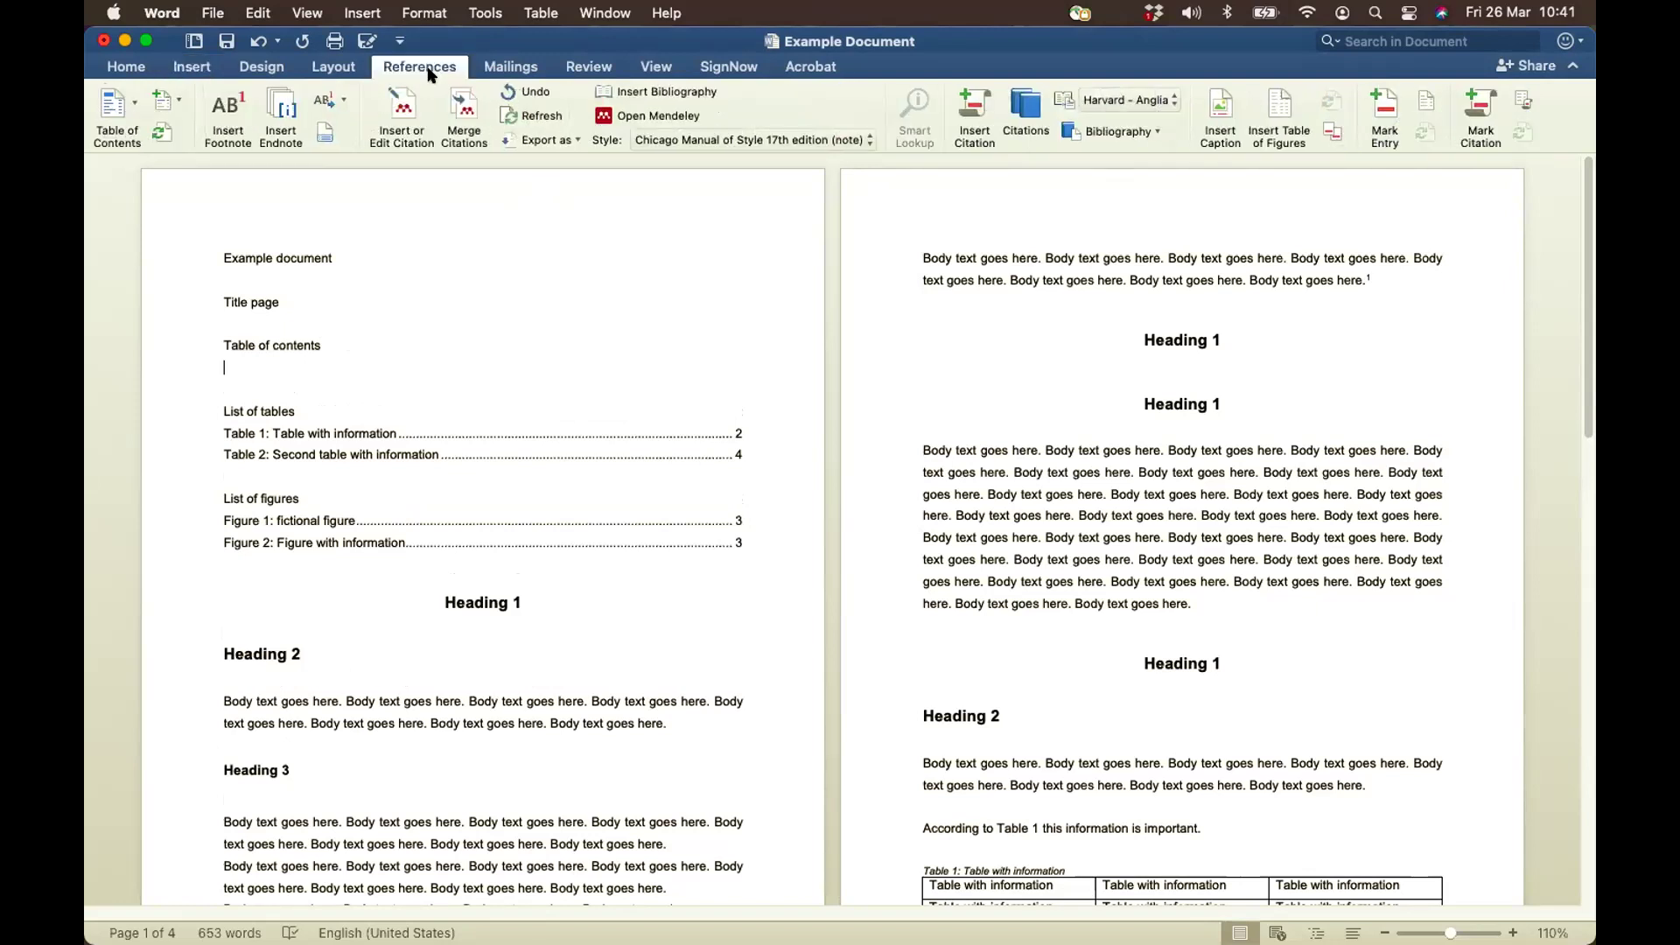
left_click(135, 111)
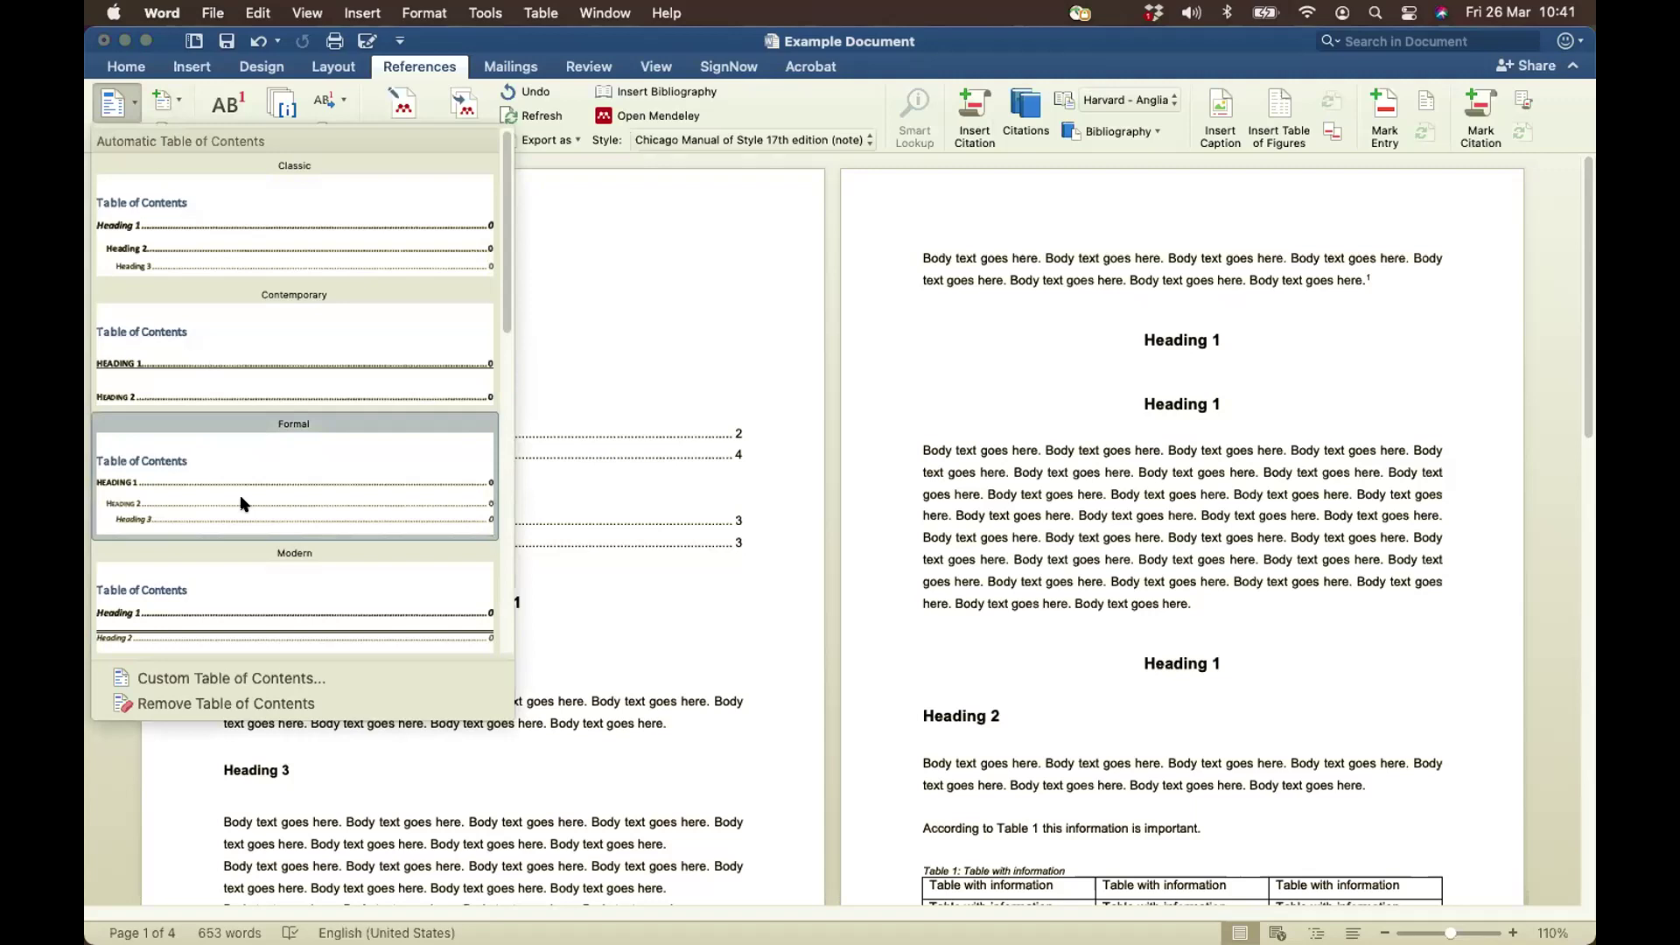
left_click(258, 680)
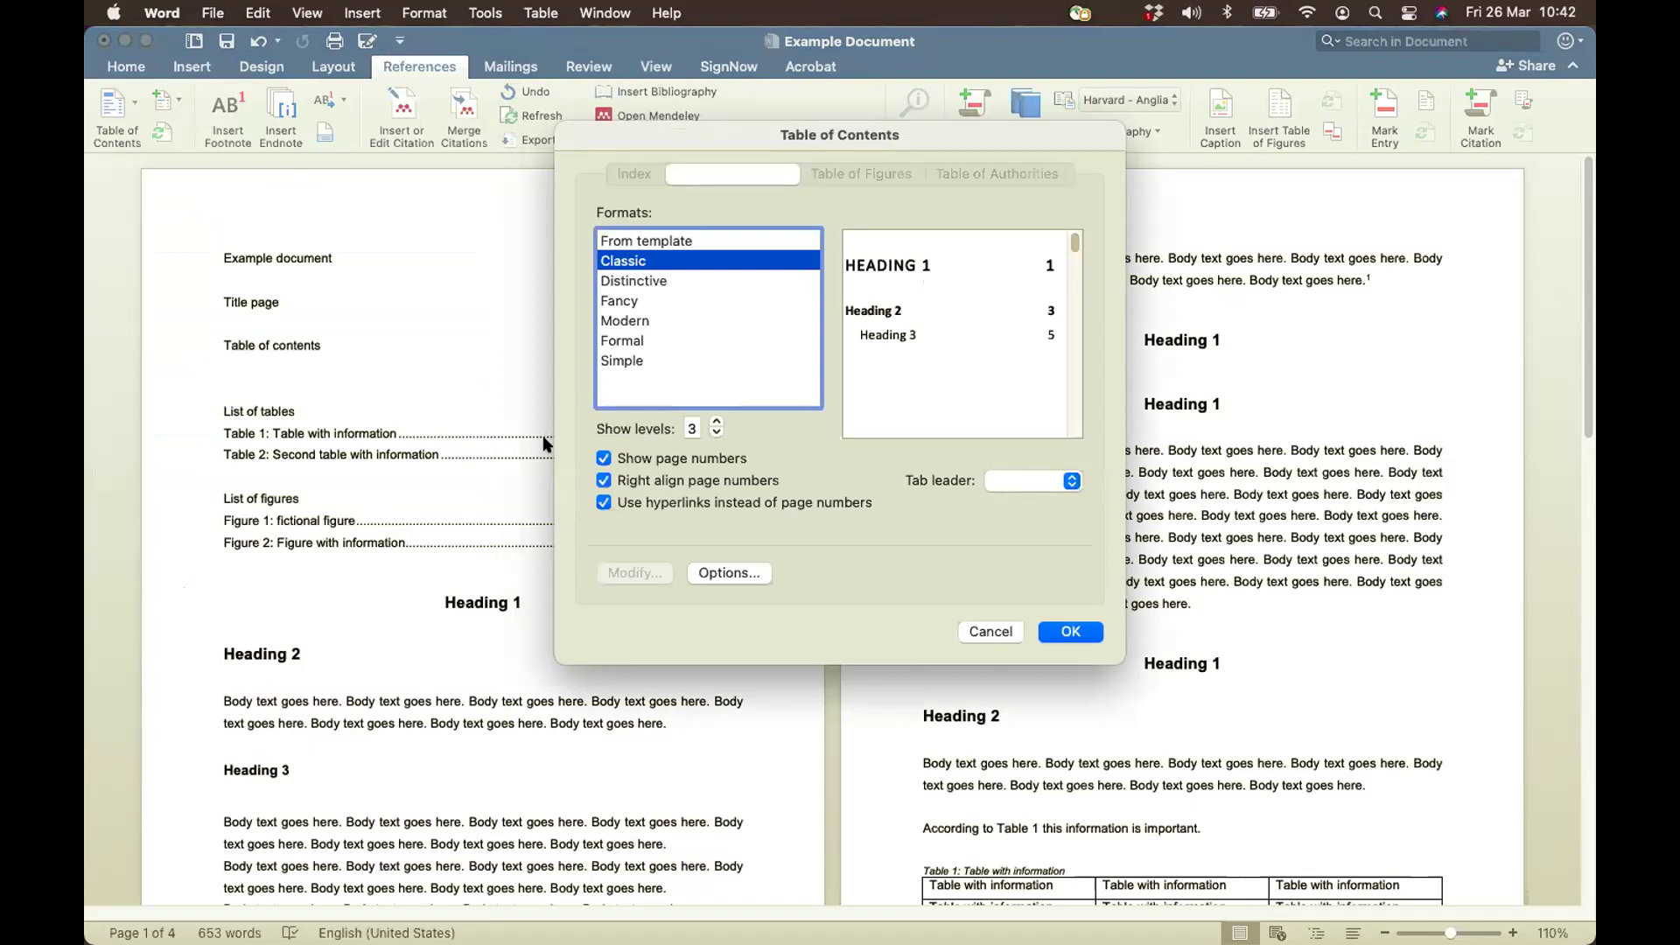
Preview the table of contents formats, try From template with four heading levels, and close the settings without inserting a table
left_click(662, 247)
key("Down")
key("Down")
key("Down")
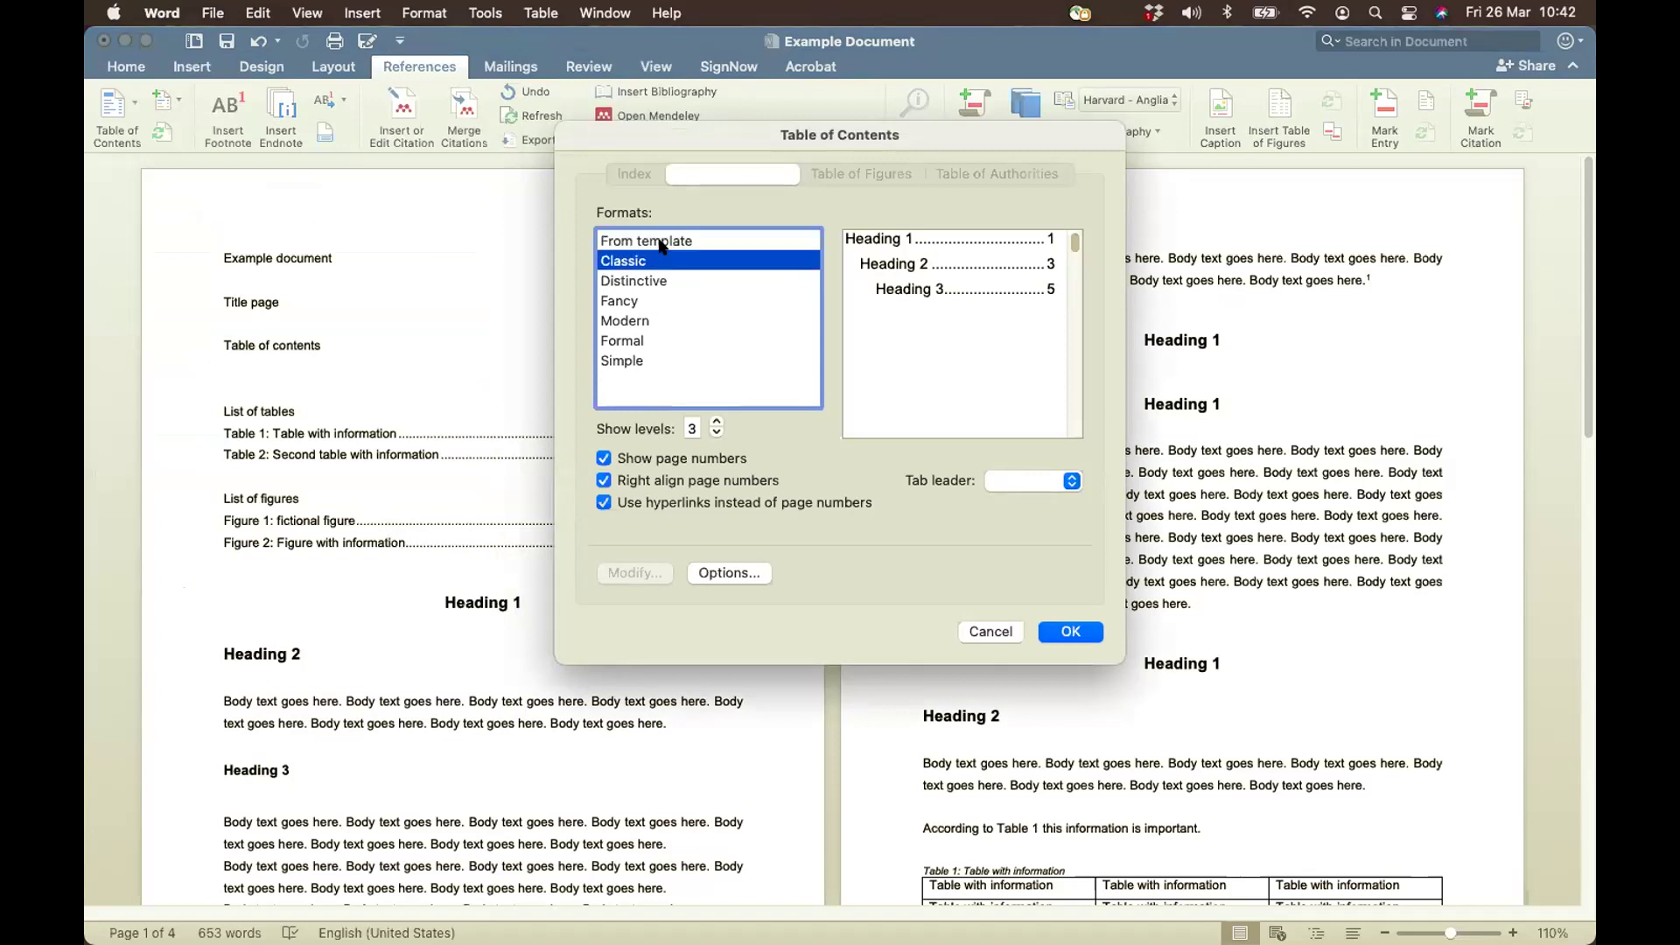
key("Down")
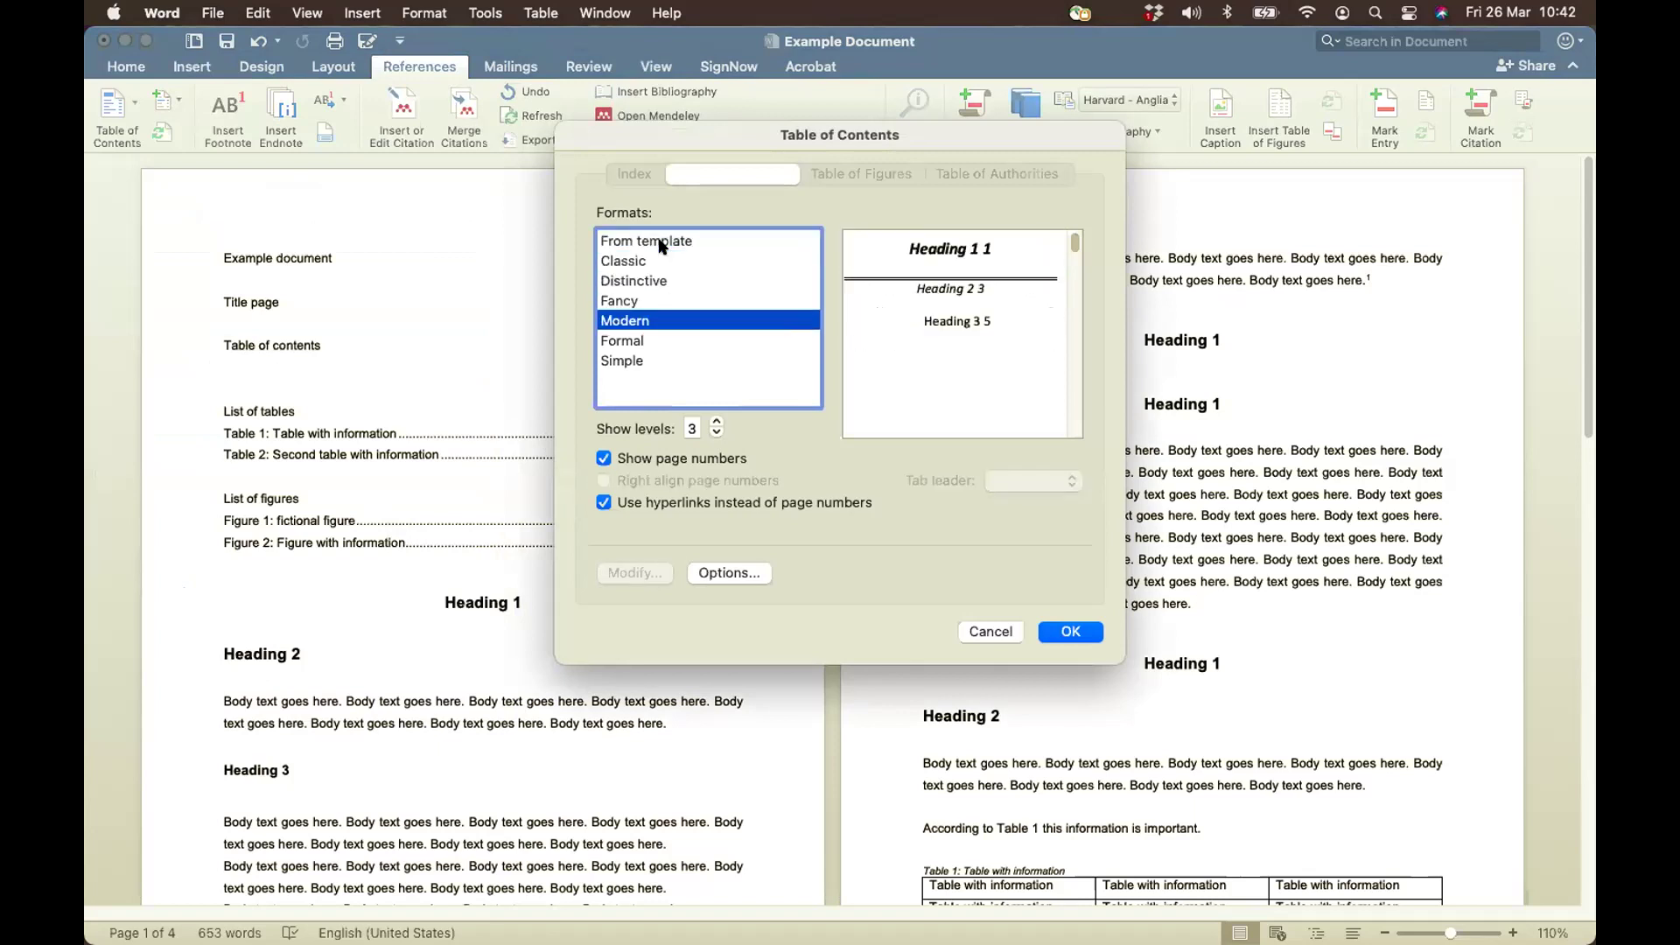
key("Down")
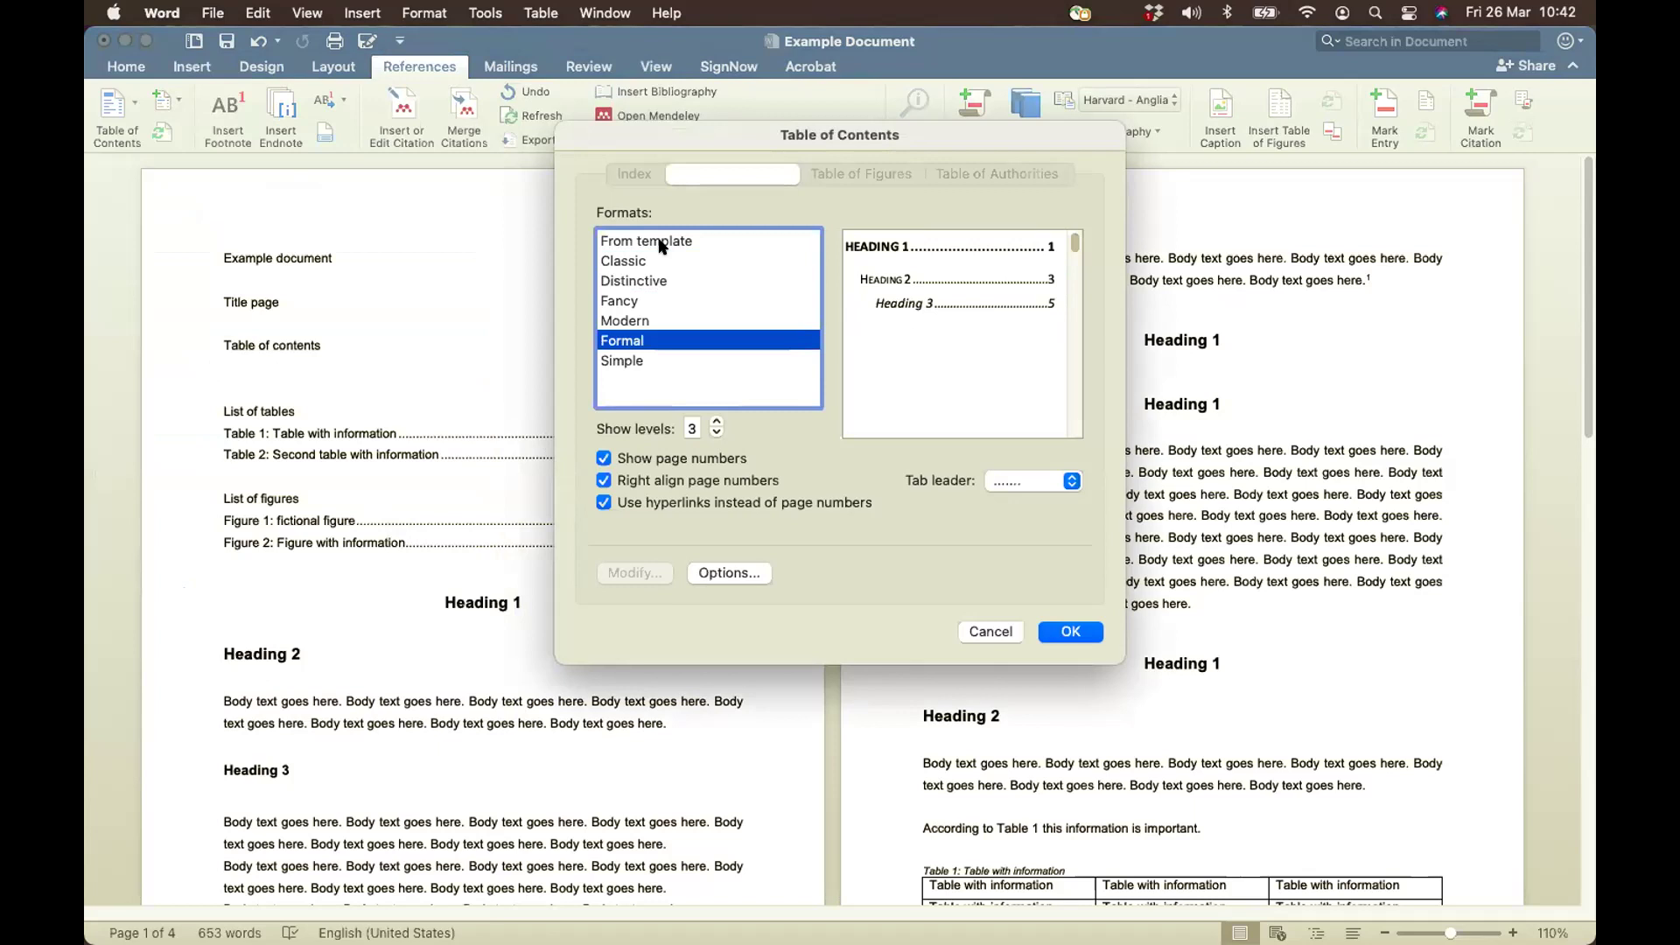
key("Down")
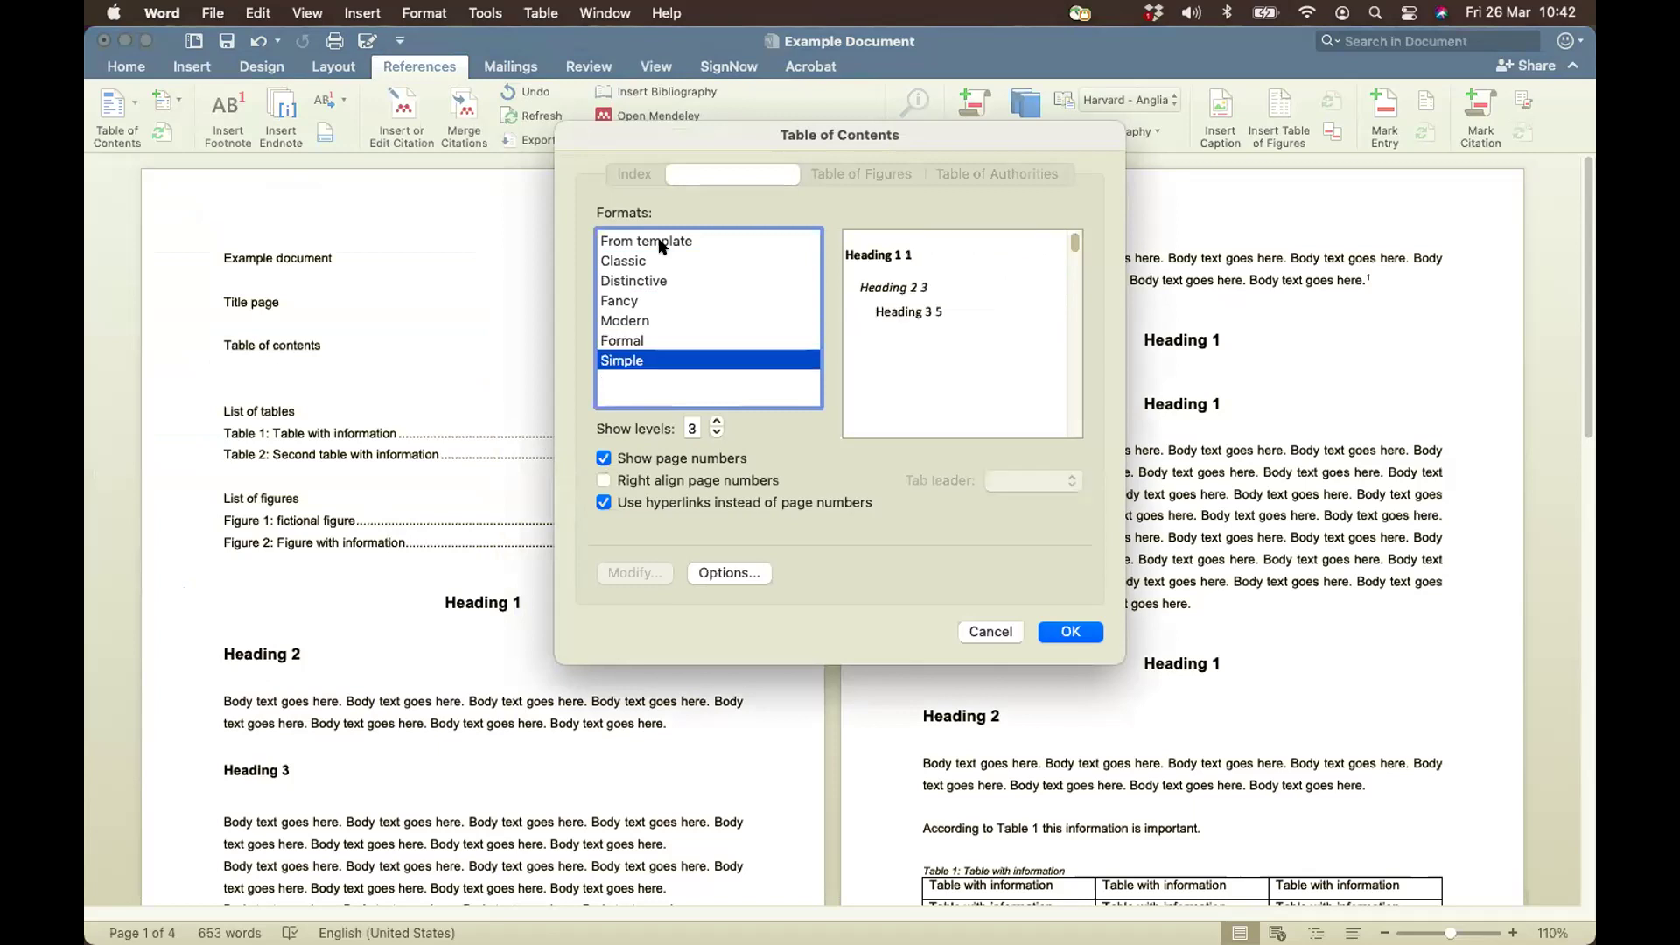
key("Up")
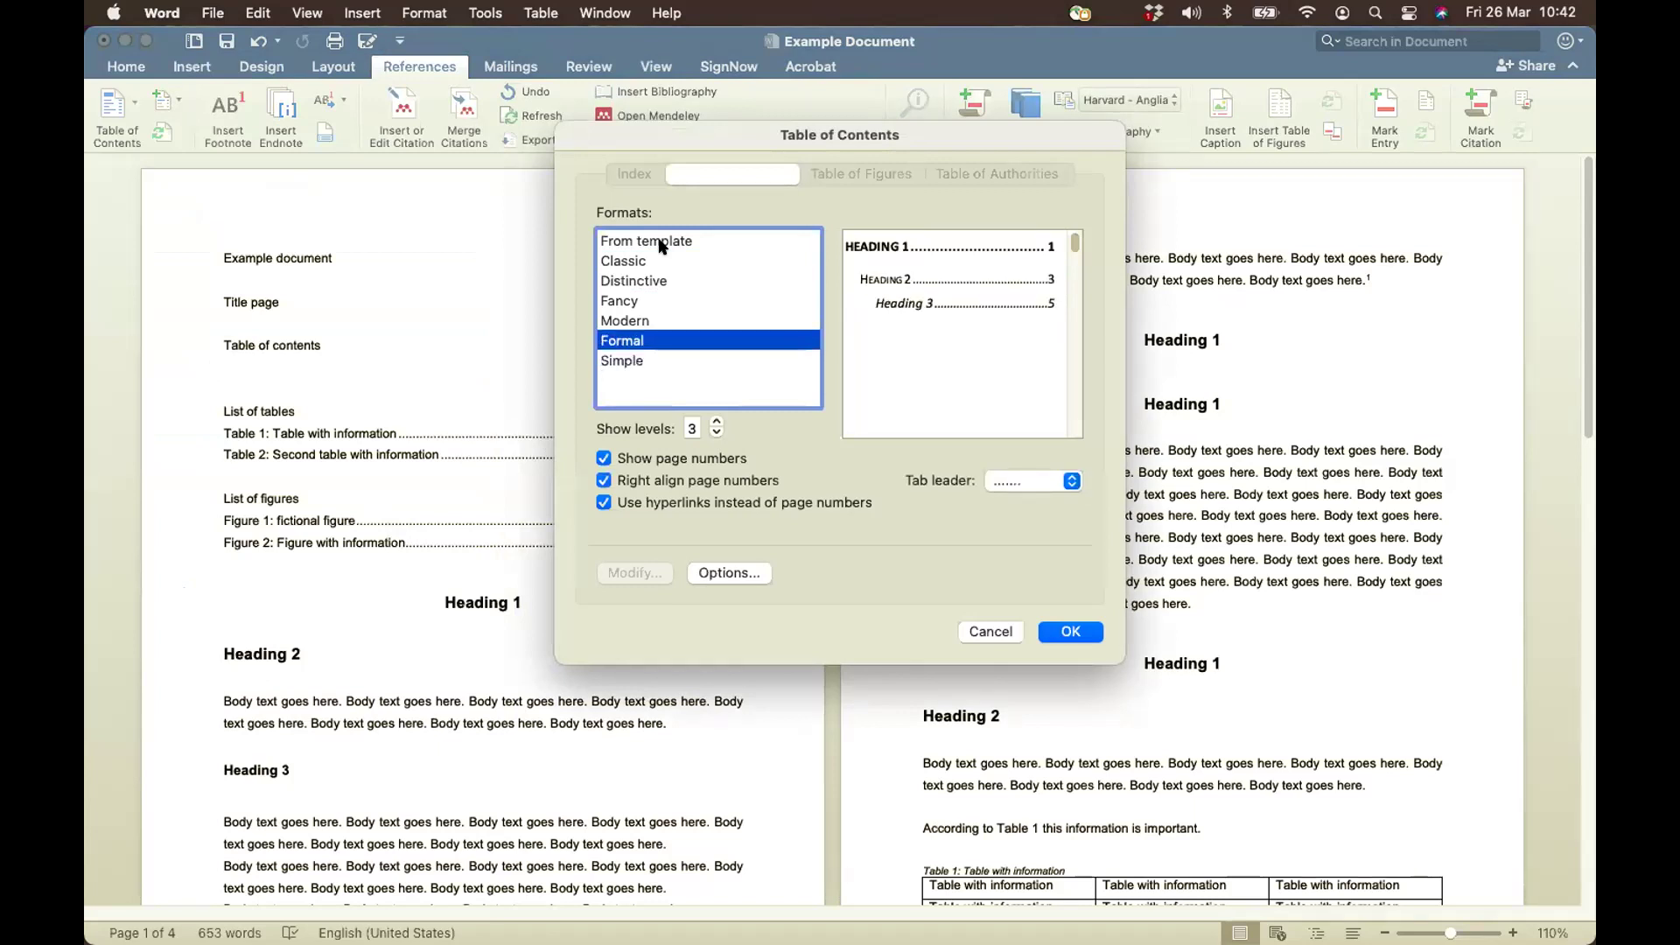
left_click(660, 245)
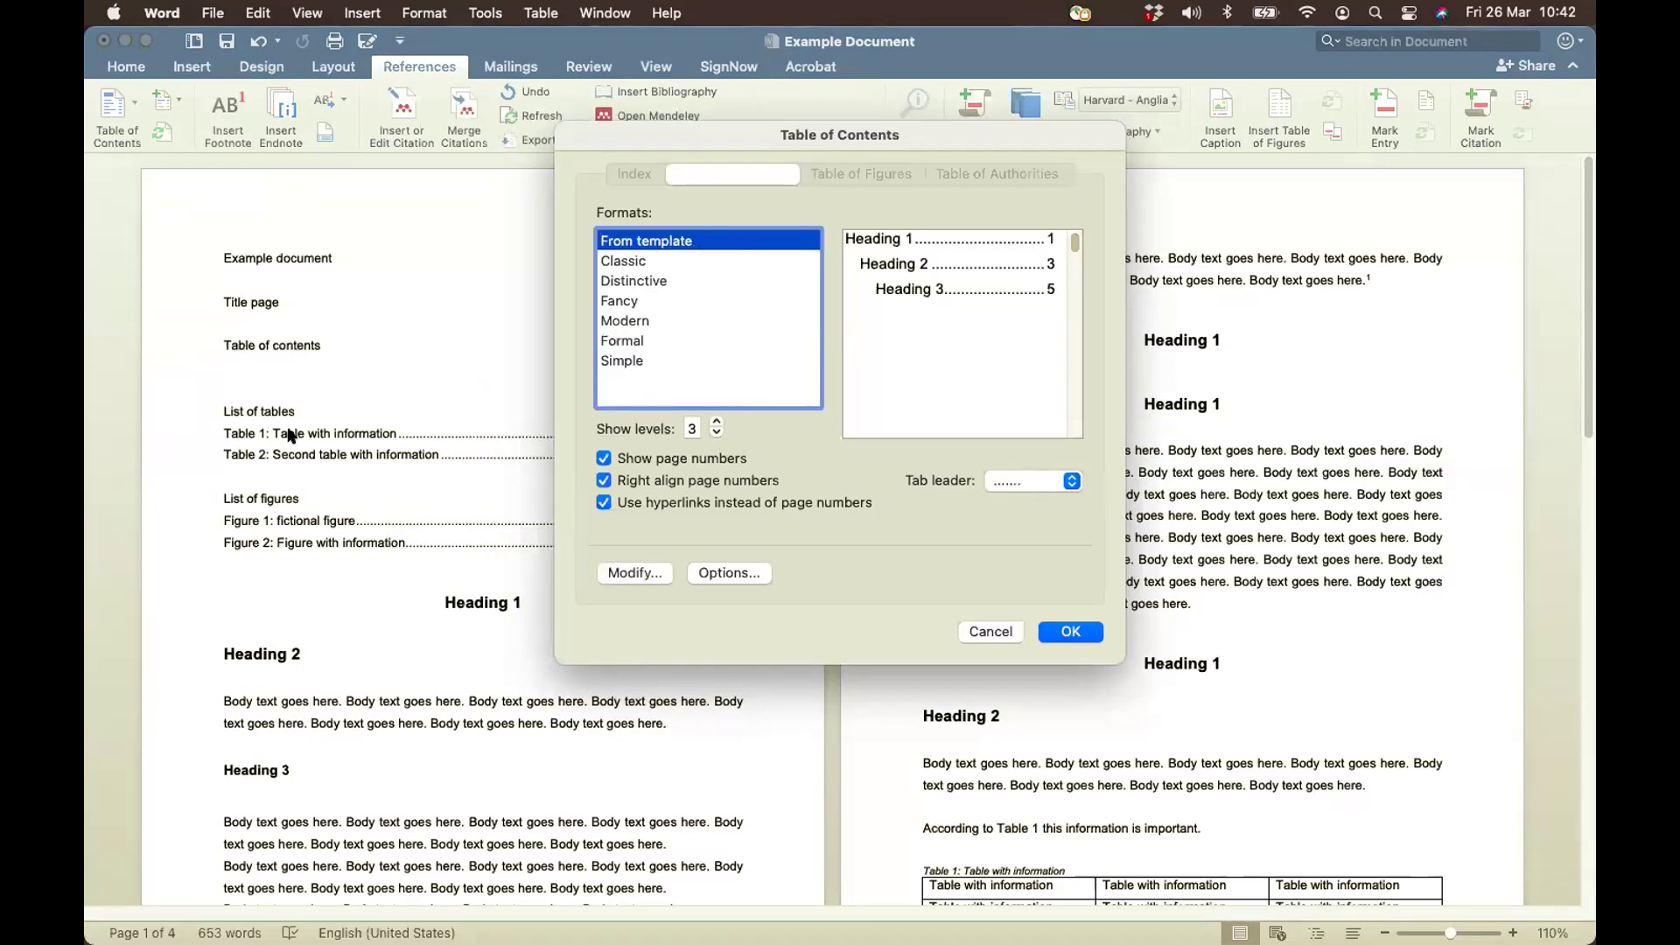
left_click(717, 424)
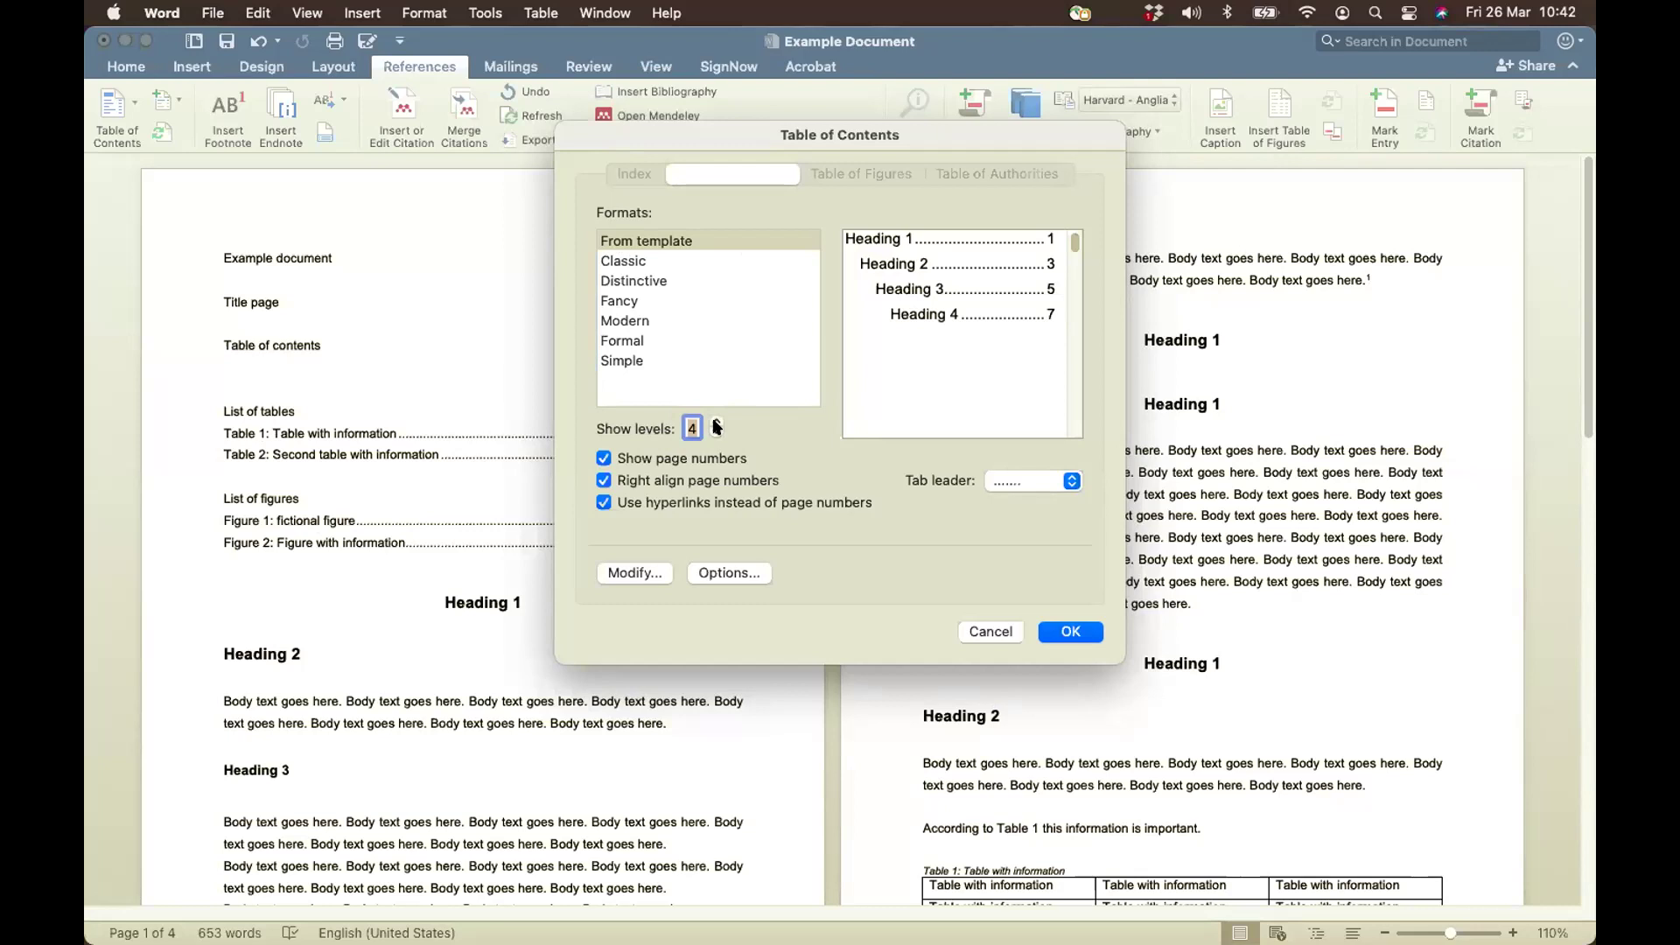
left_click(986, 632)
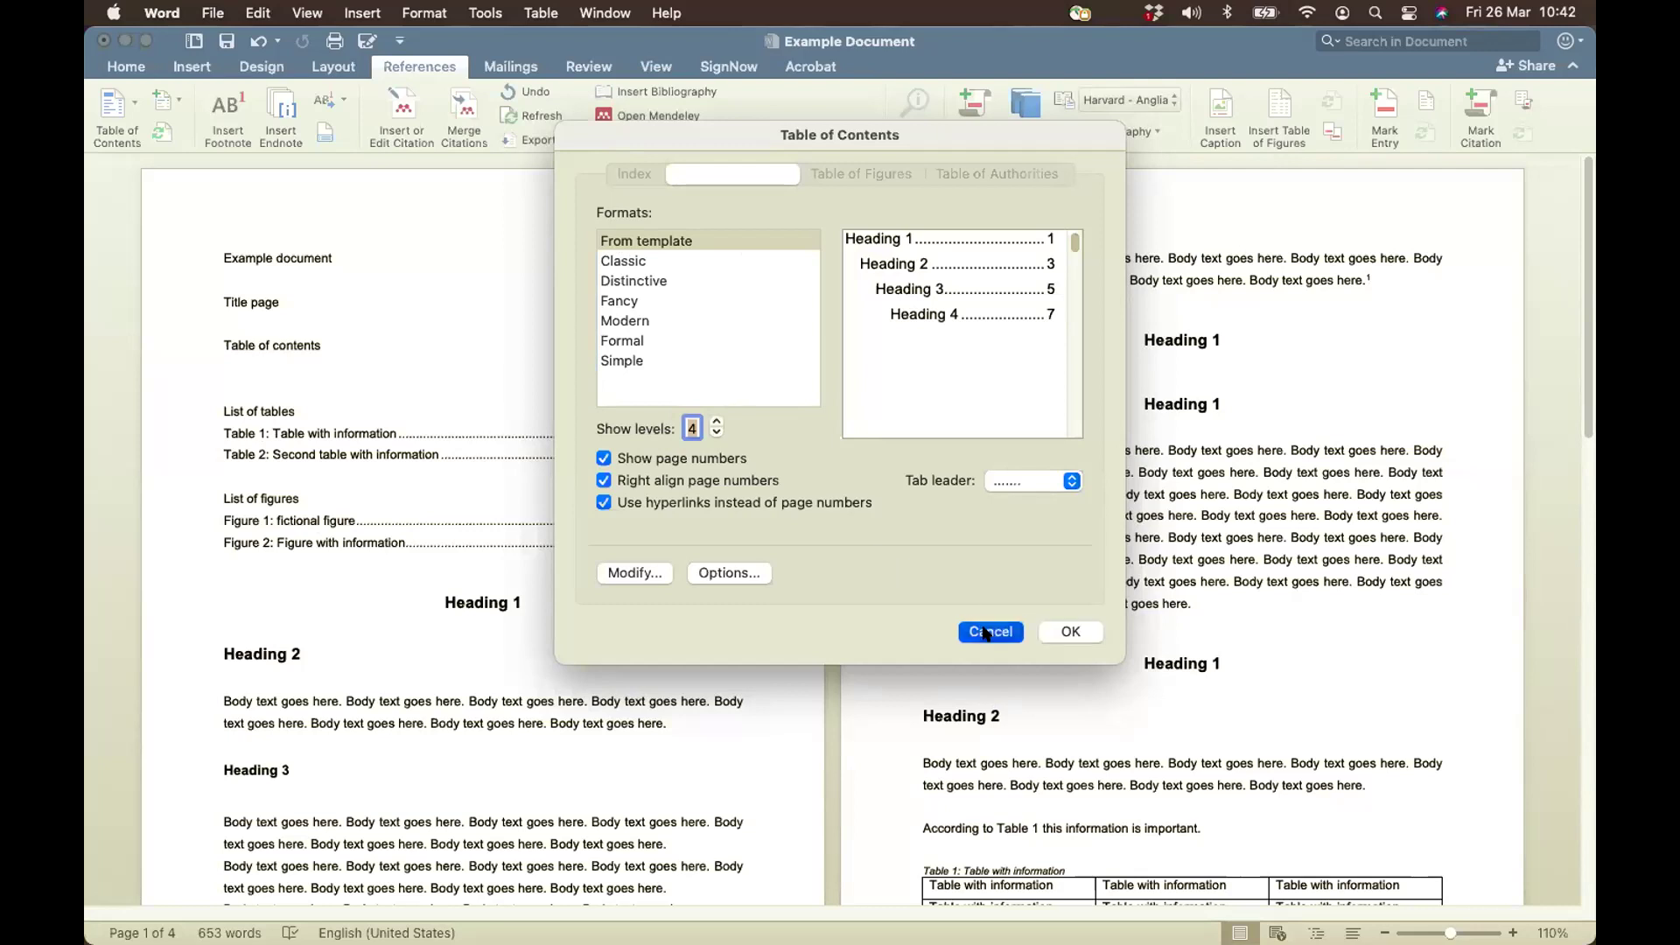
Review the document's heading levels by highlighting example headings from Heading 1 through Heading 4
scroll(831, 613, "down", 4)
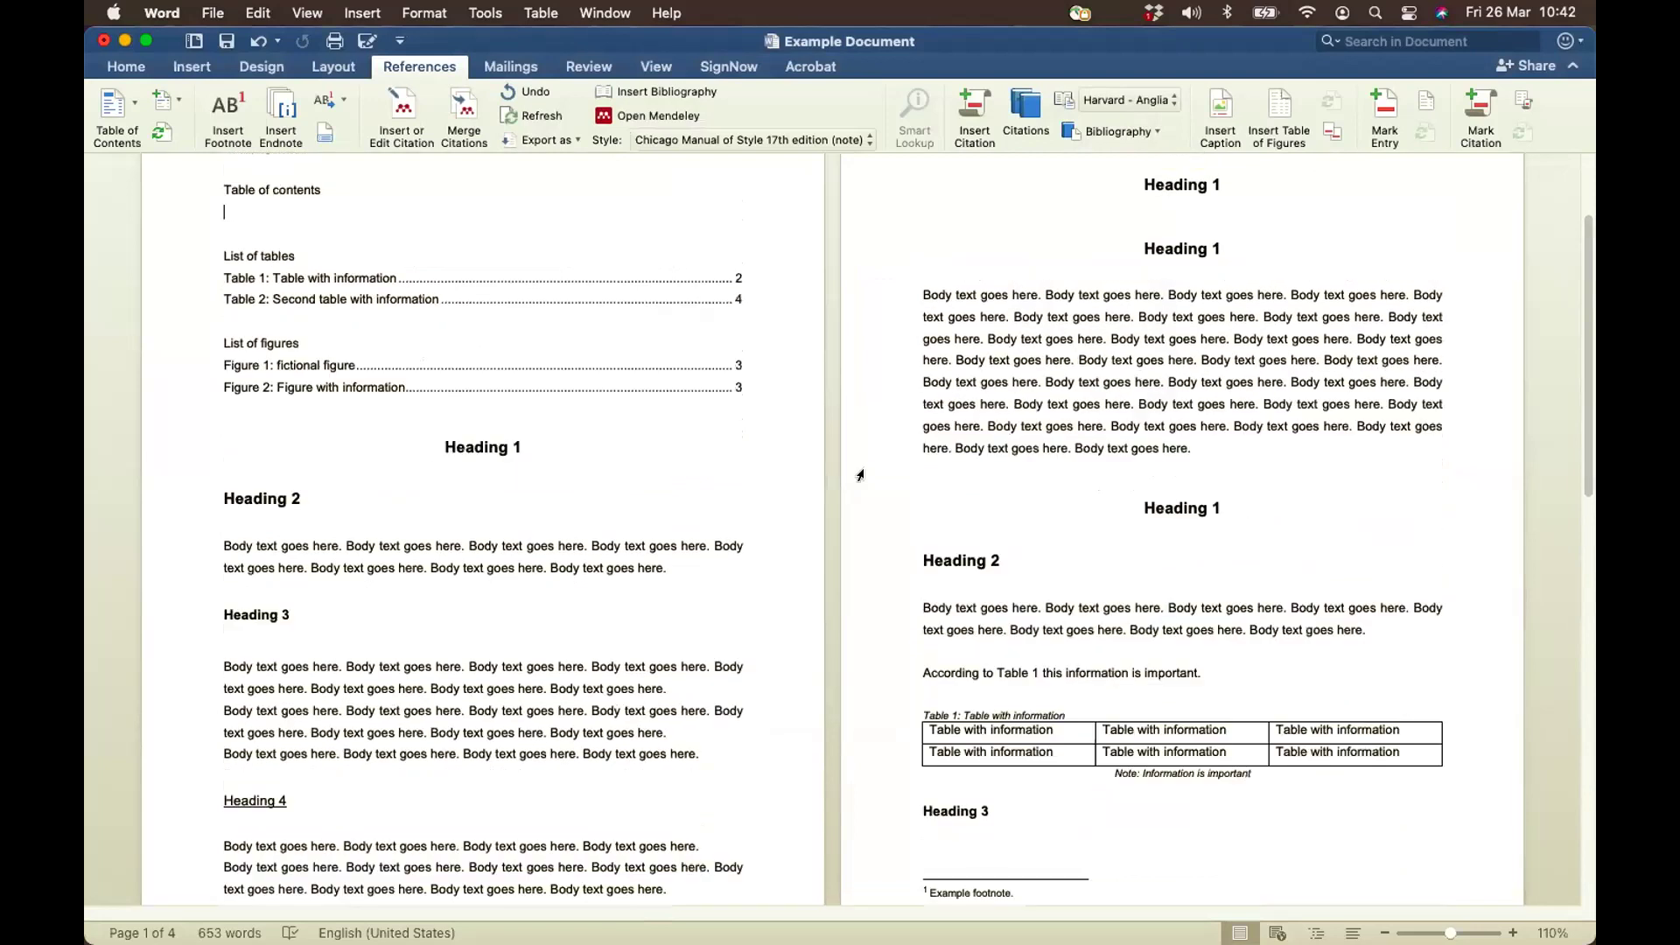
left_click(892, 253)
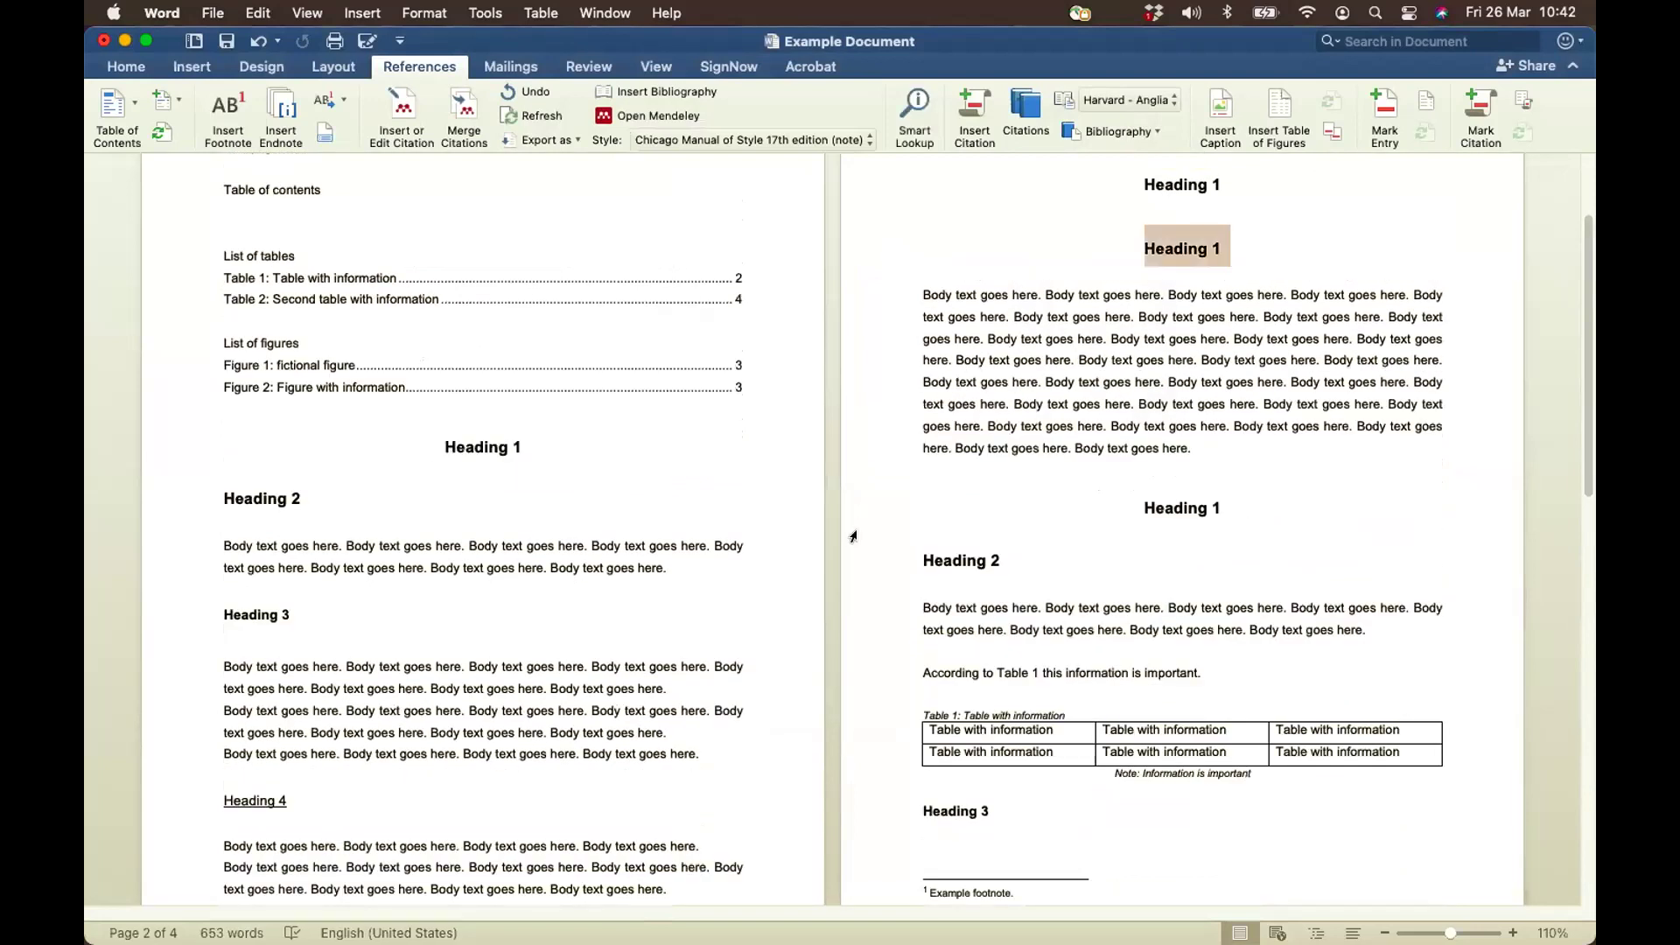
left_click(865, 560)
scroll(868, 613, "down", 5)
left_click(875, 637)
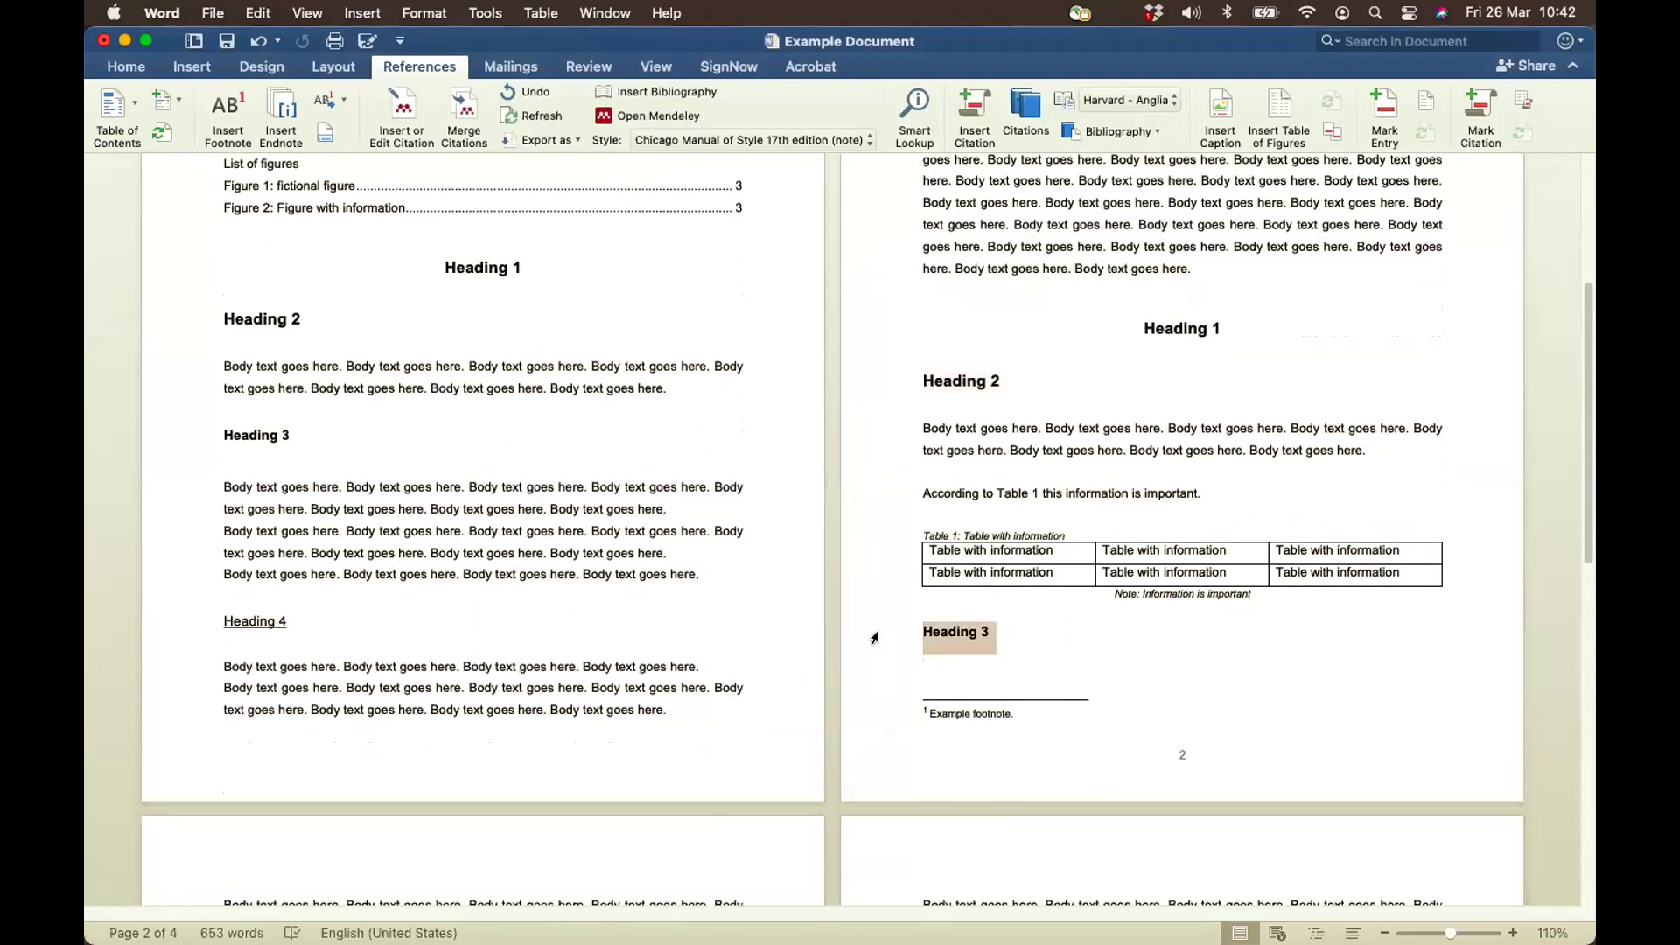
left_click(181, 626)
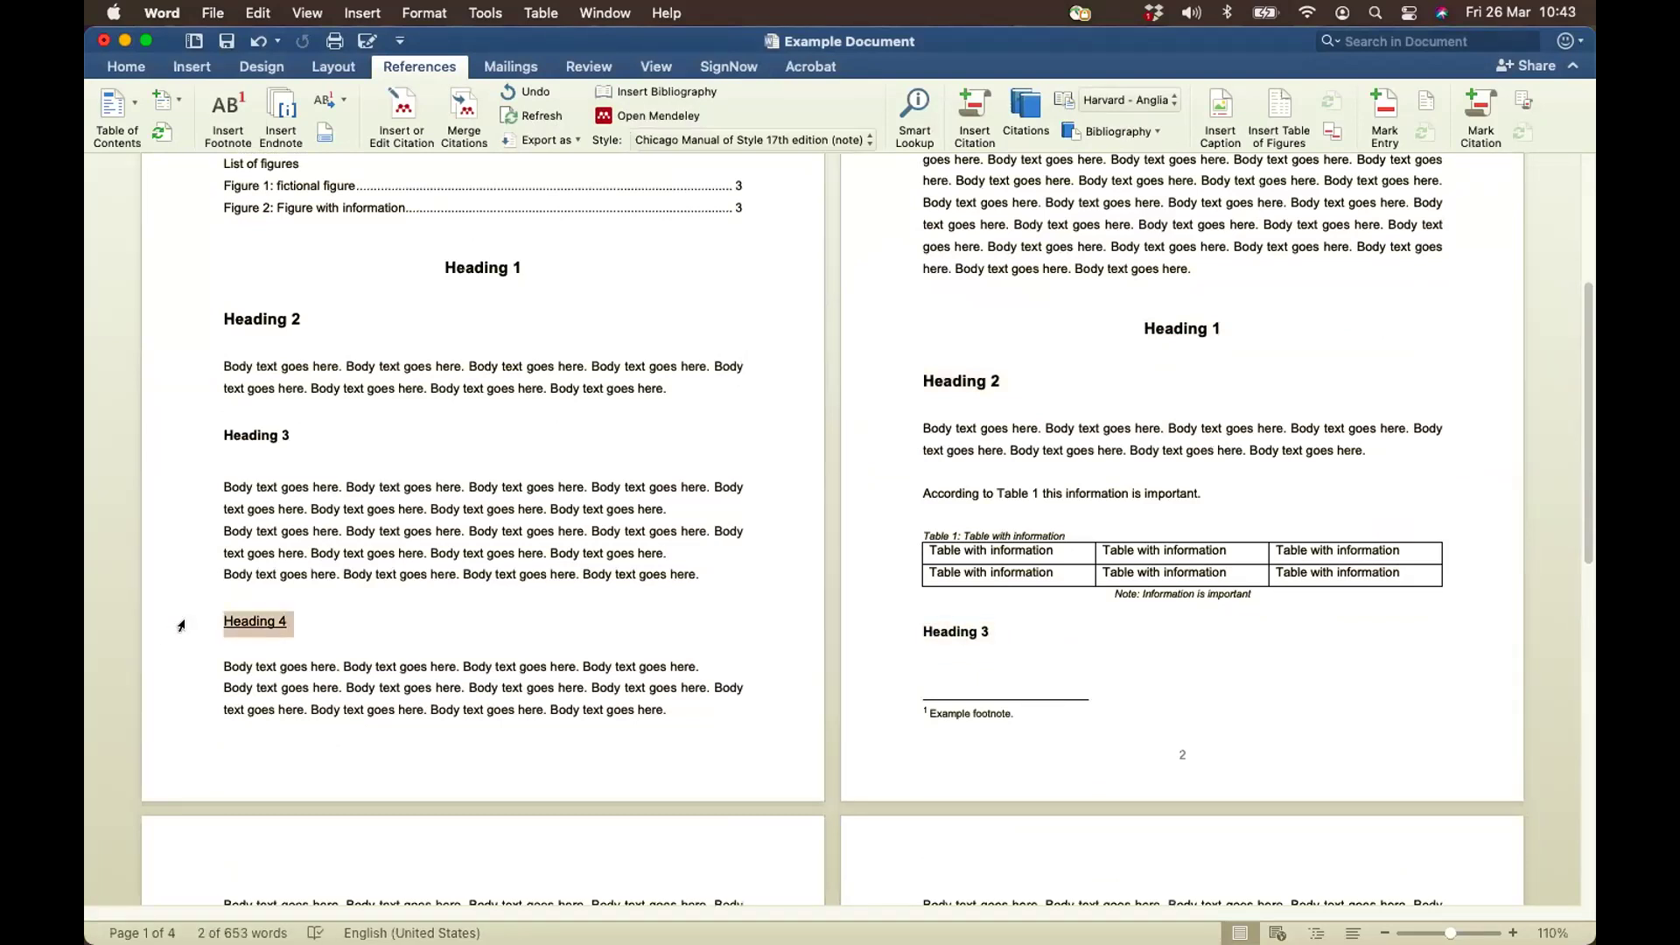
left_click(412, 446)
Start a custom table of contents below its title, try different numbers of levels and settle on showing 3
scroll(331, 302, "up", 10)
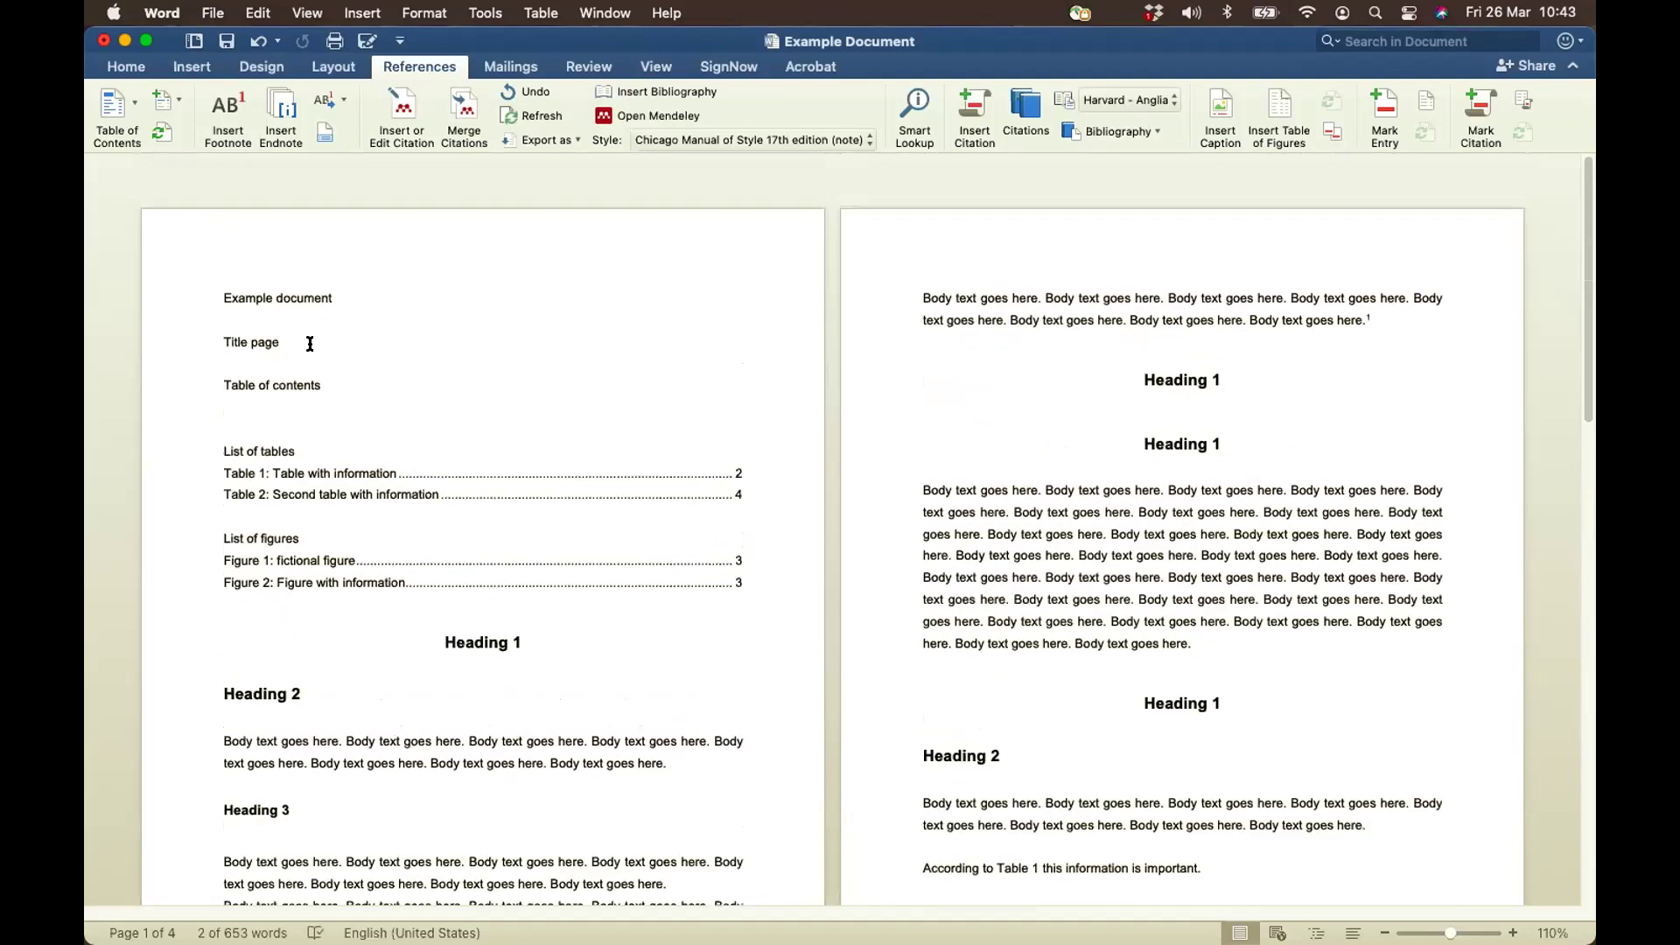
scroll(310, 343, "down", 1)
left_click(128, 107)
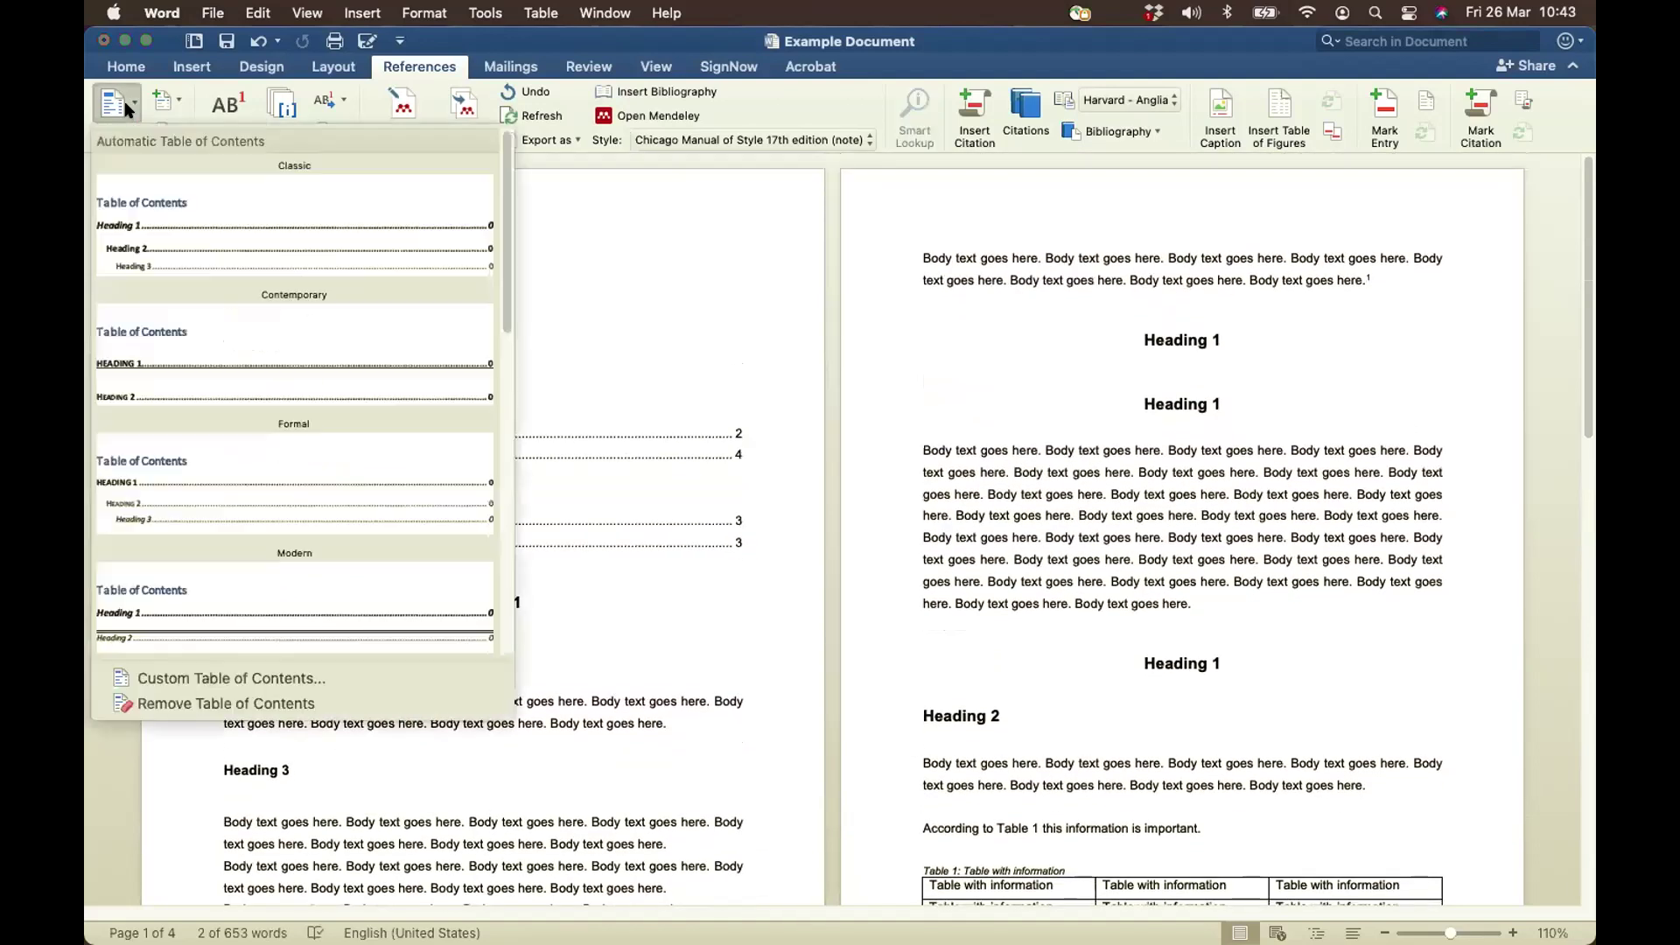
left_click(225, 676)
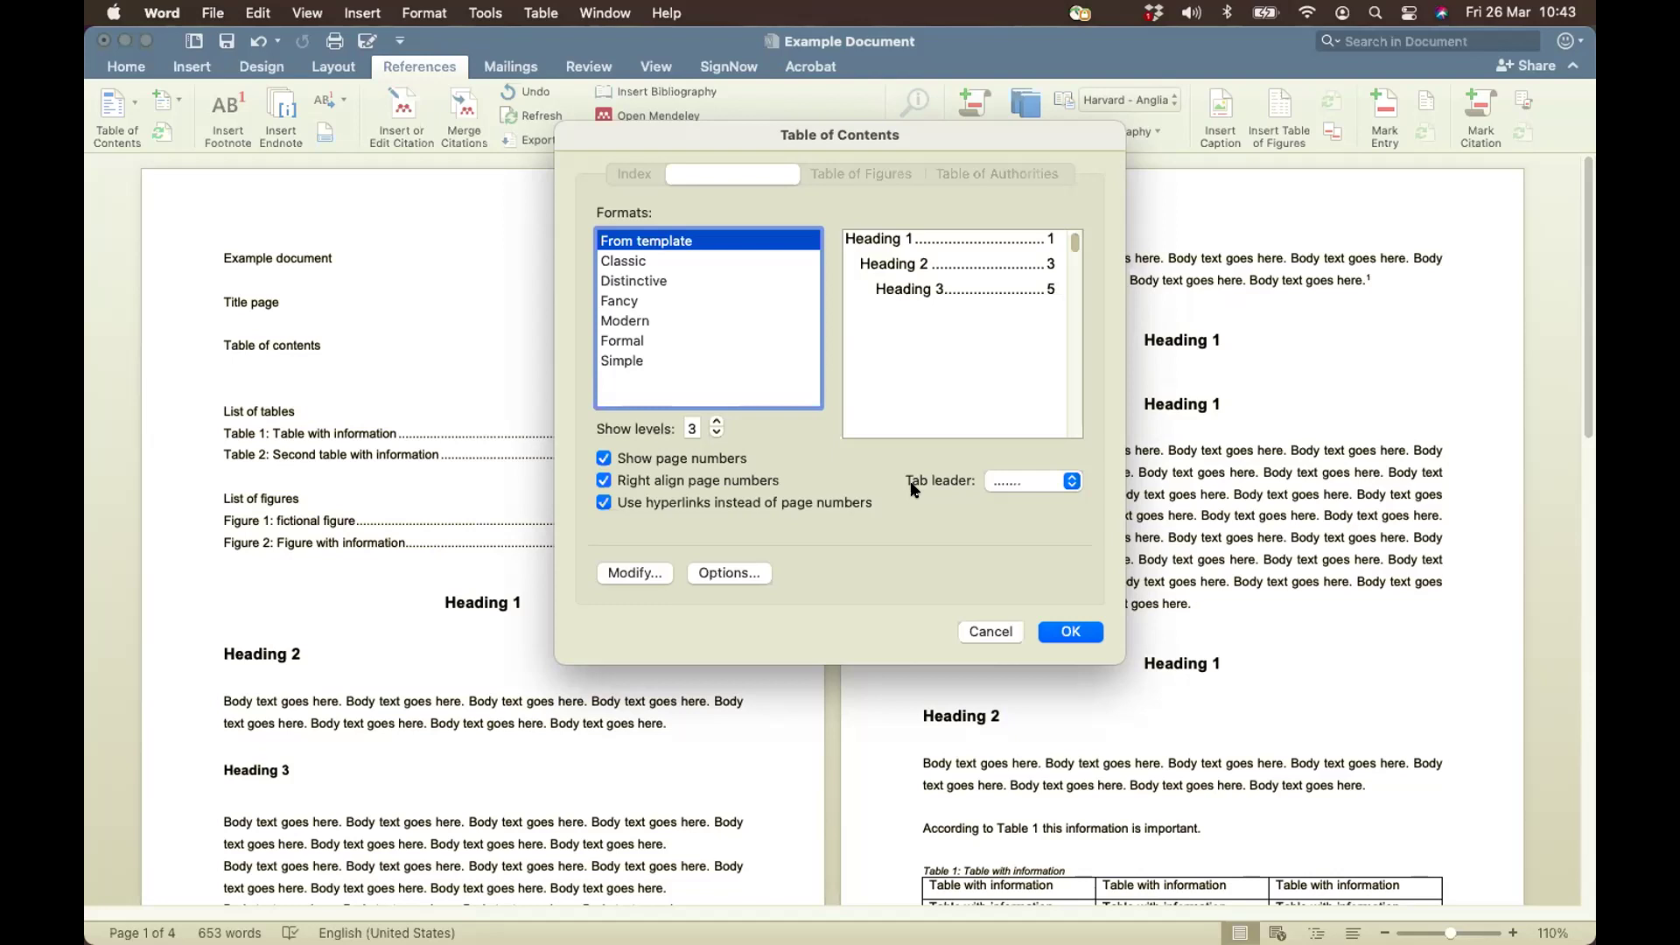
left_click(717, 433)
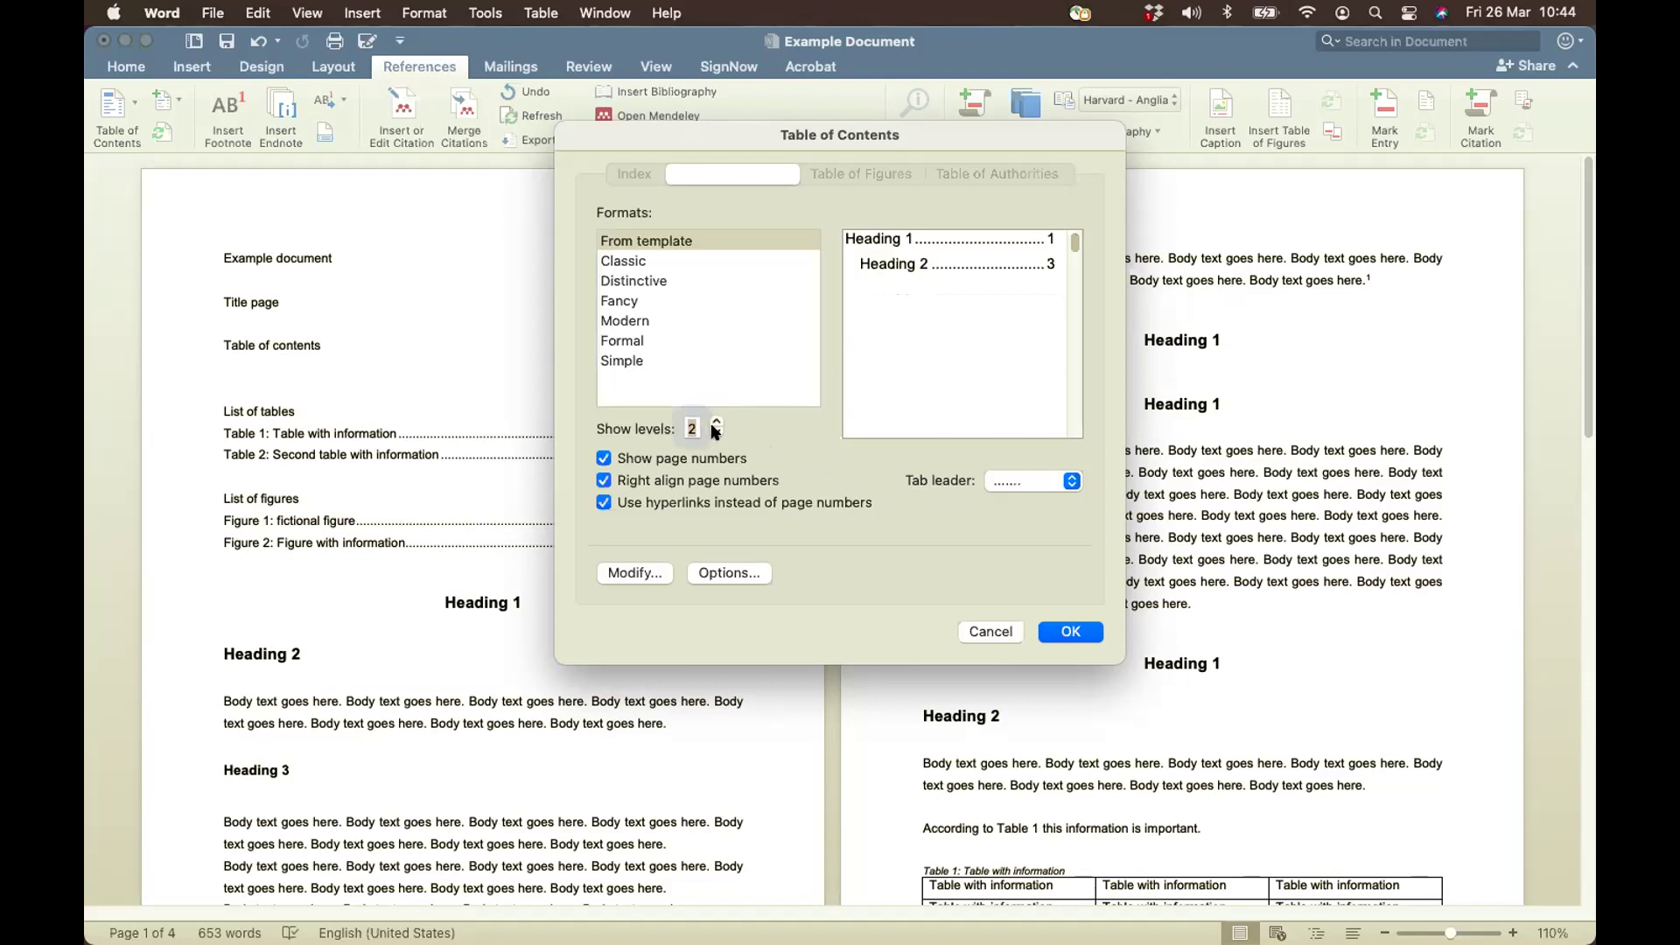
left_click(716, 421)
left_click(716, 421)
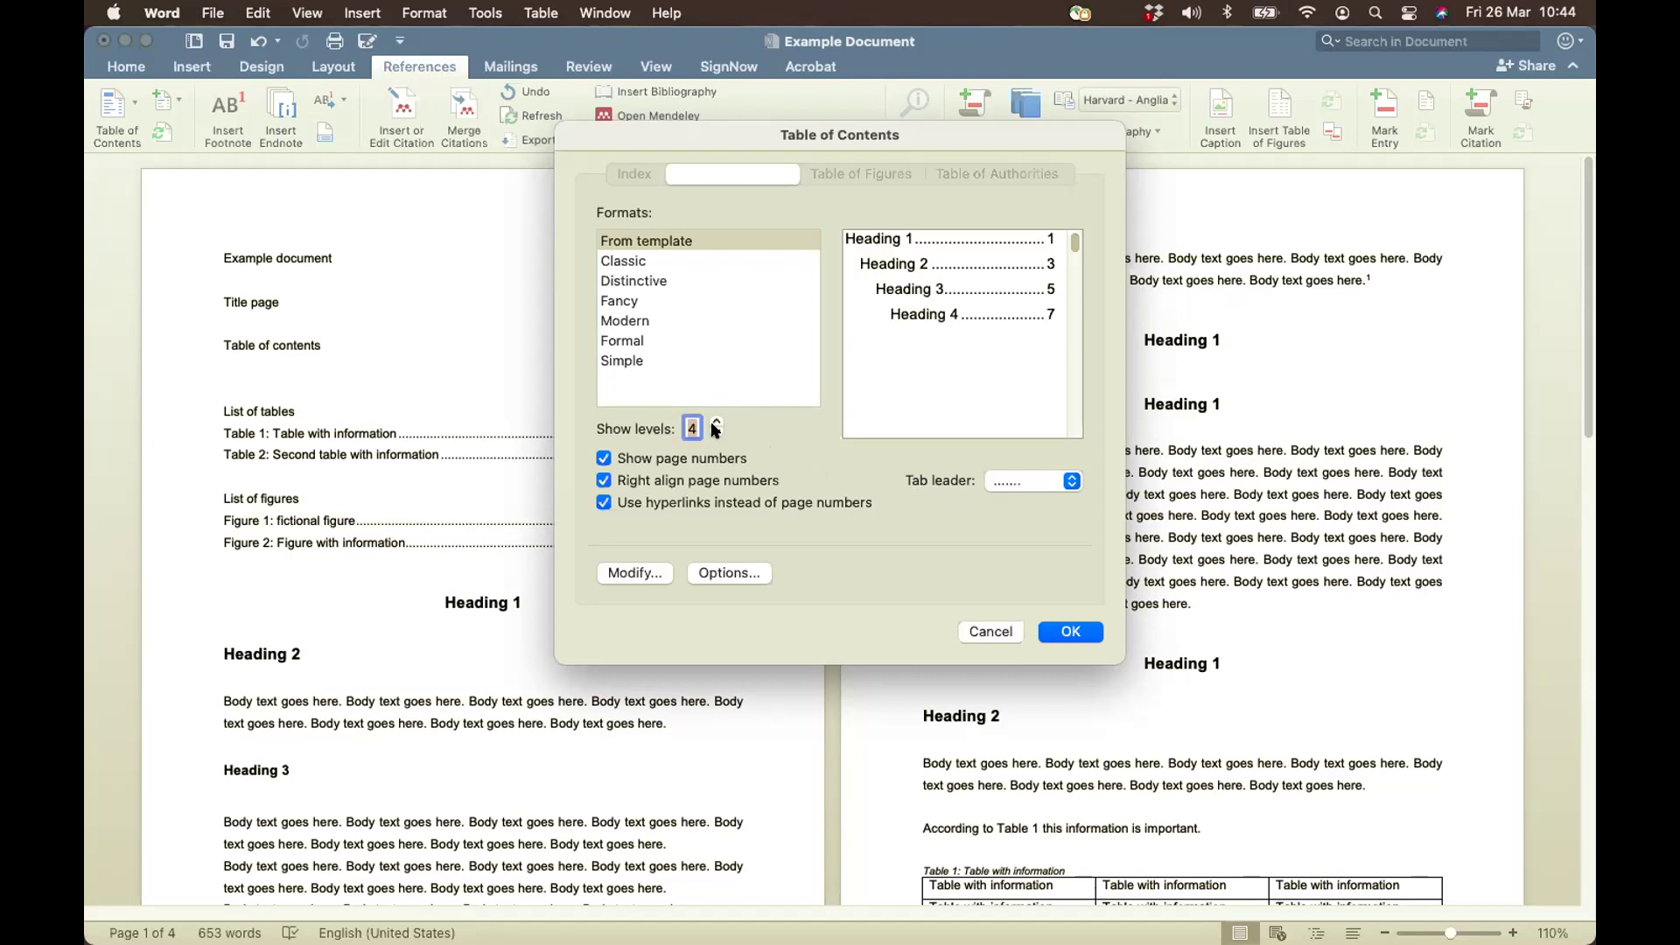
left_click(716, 431)
left_click(716, 431)
left_click(716, 432)
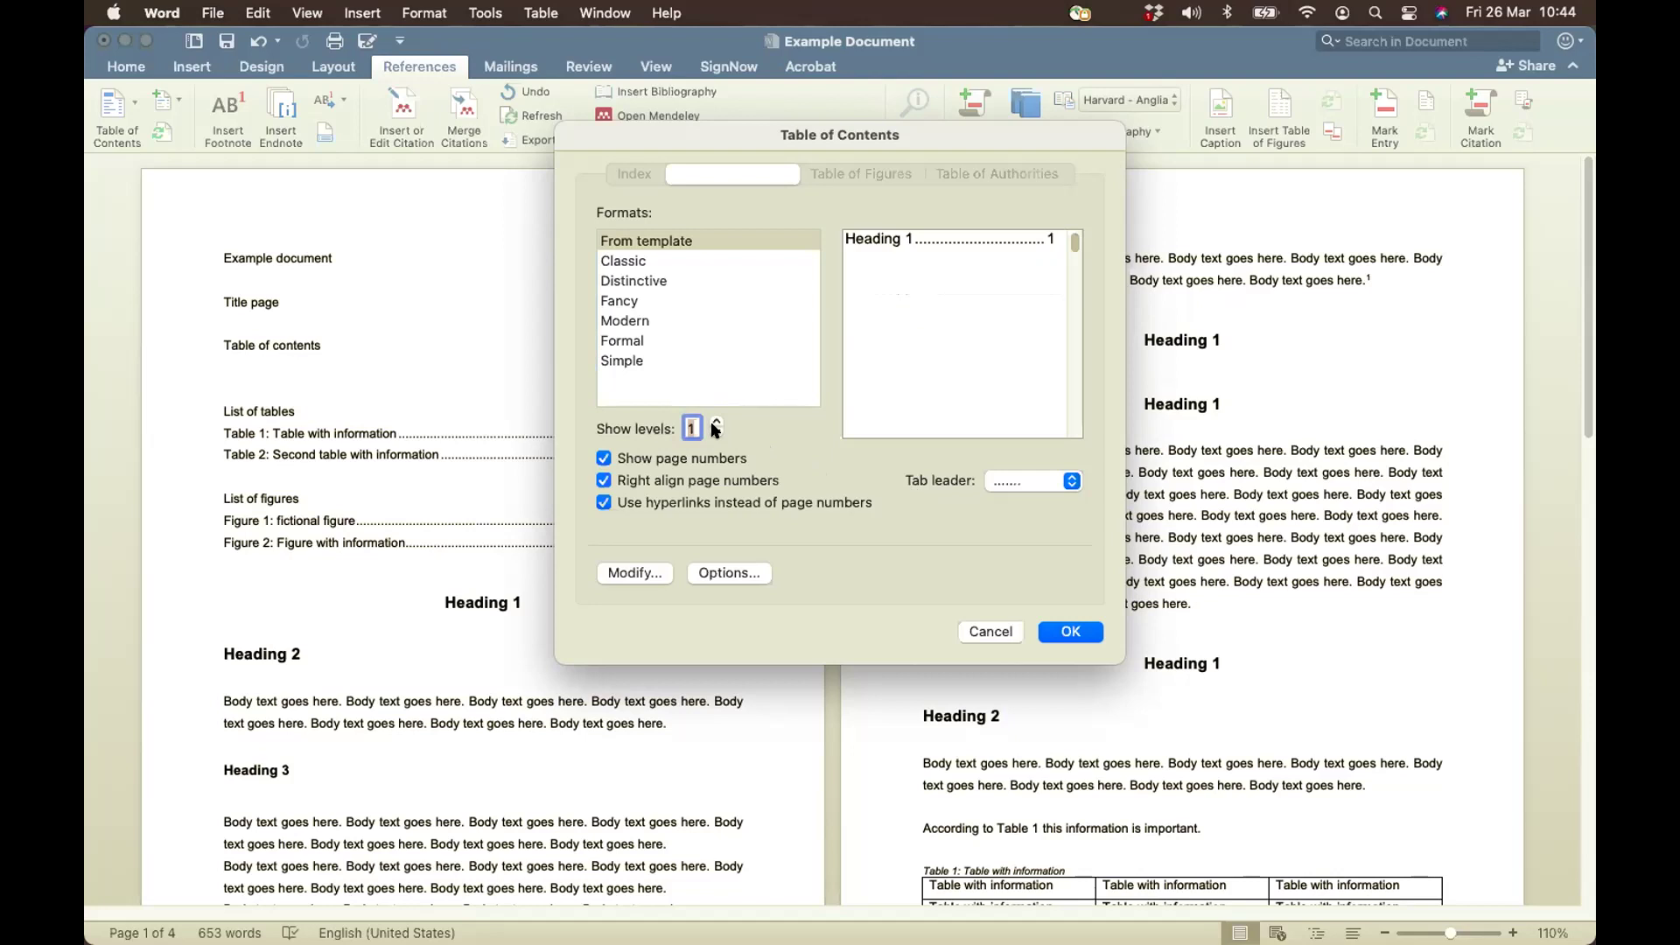
left_click(716, 422)
left_click(716, 421)
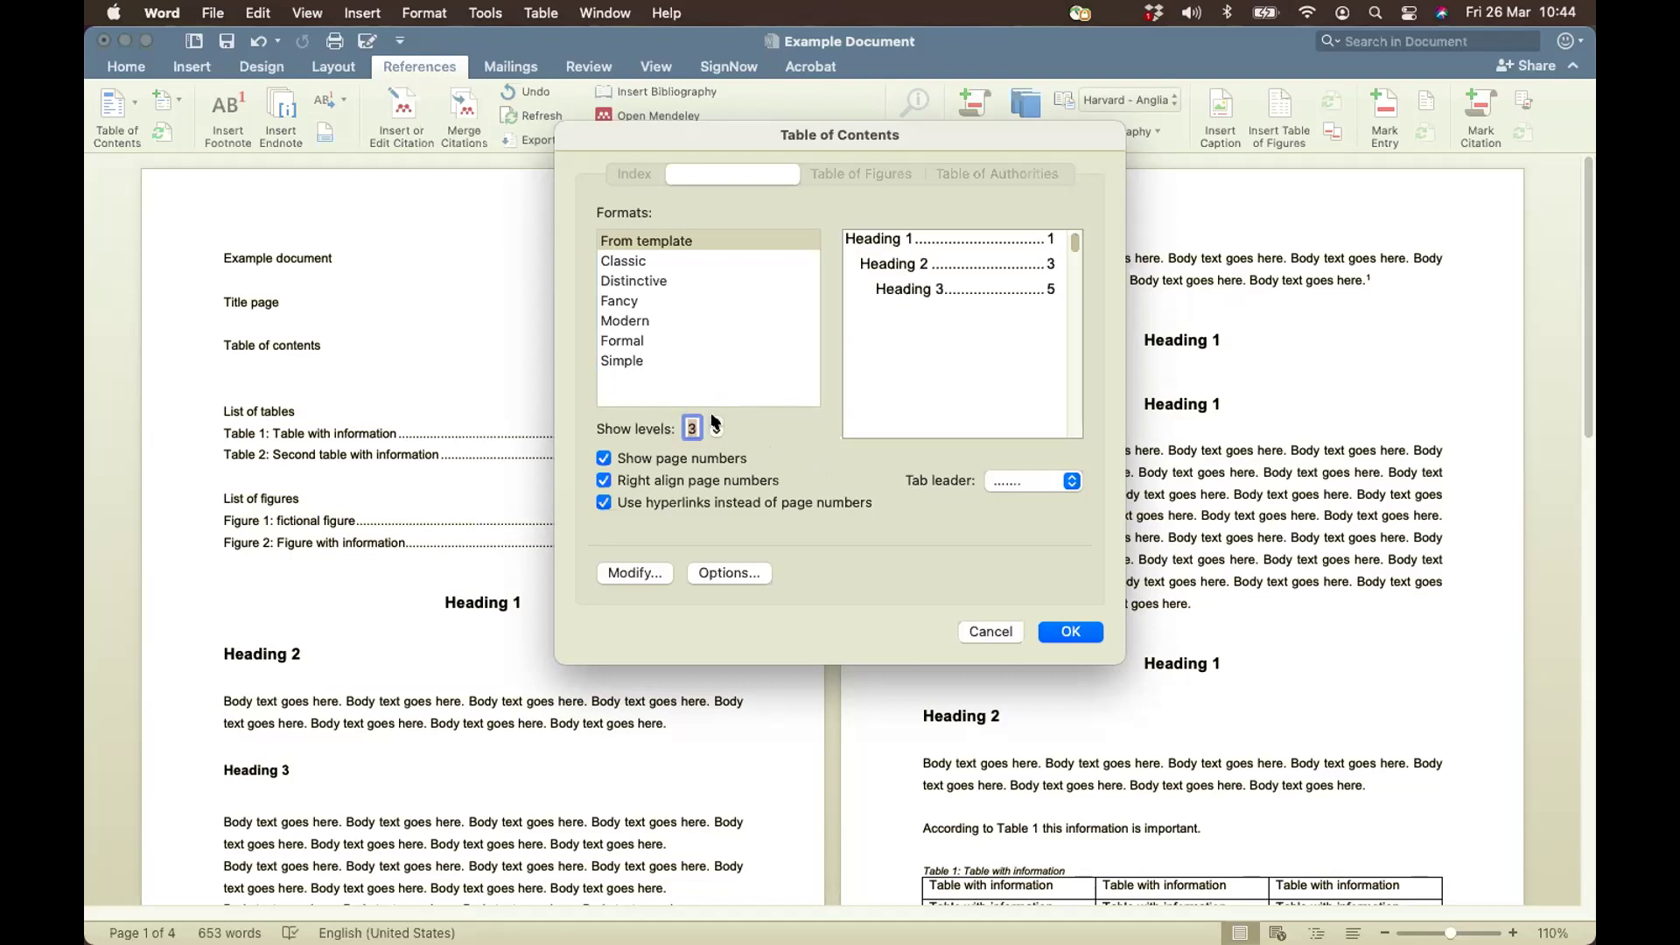
Toggle page numbers off and back on, try the other tab leader styles and settle on the dotted leader
left_click(604, 459)
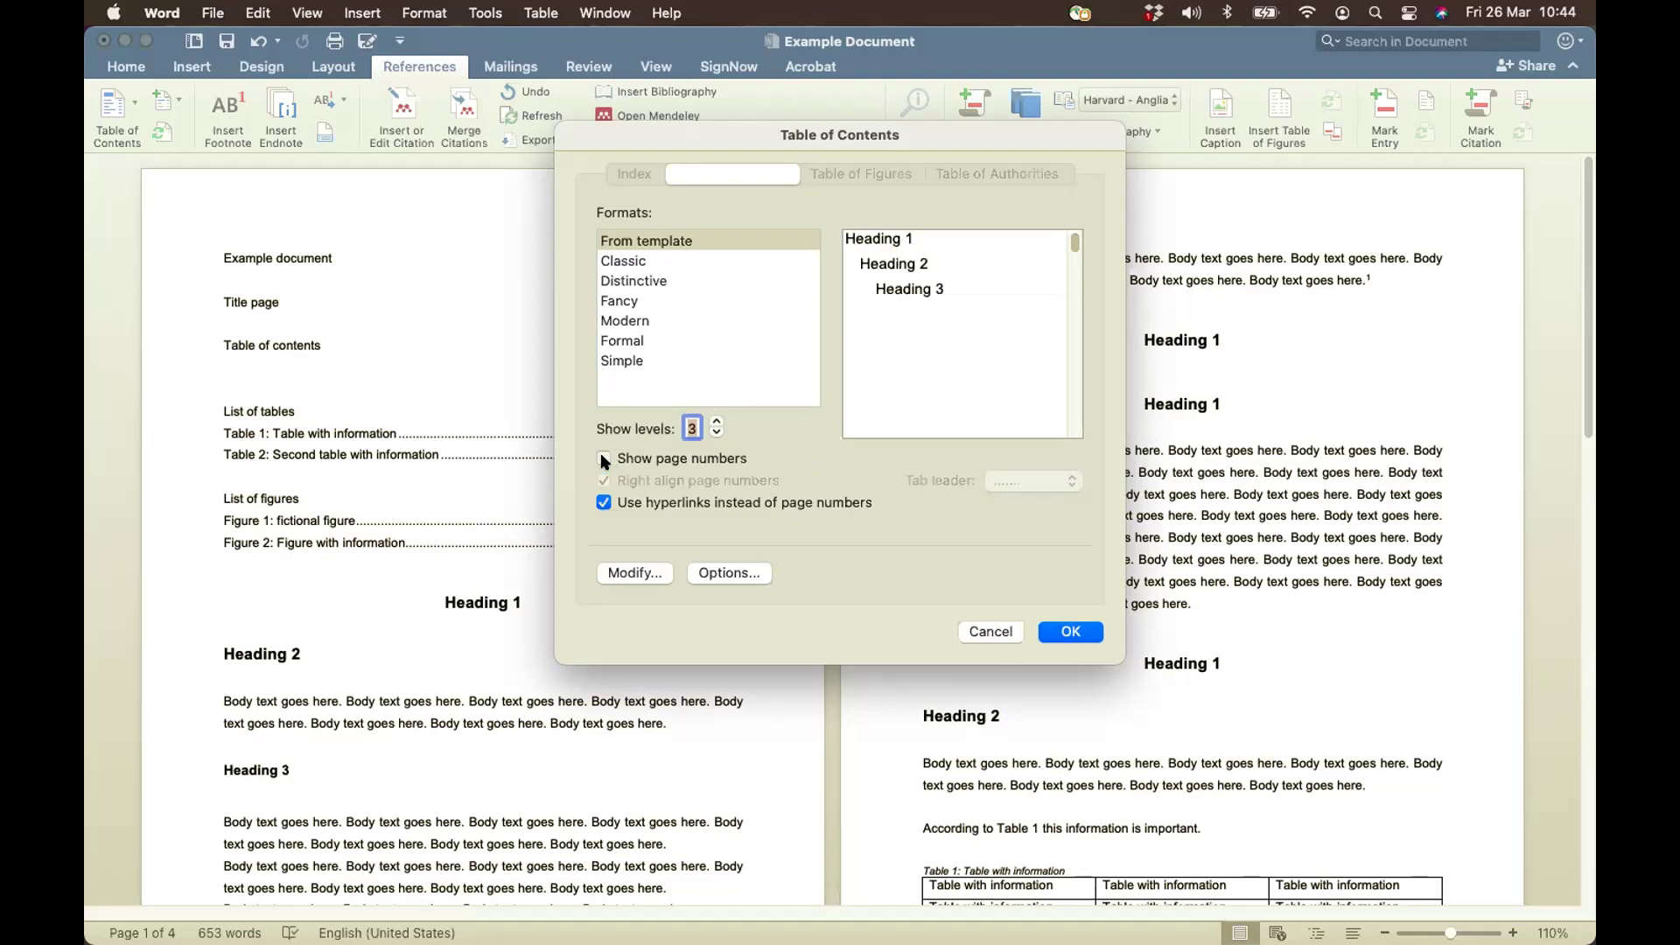
left_click(604, 460)
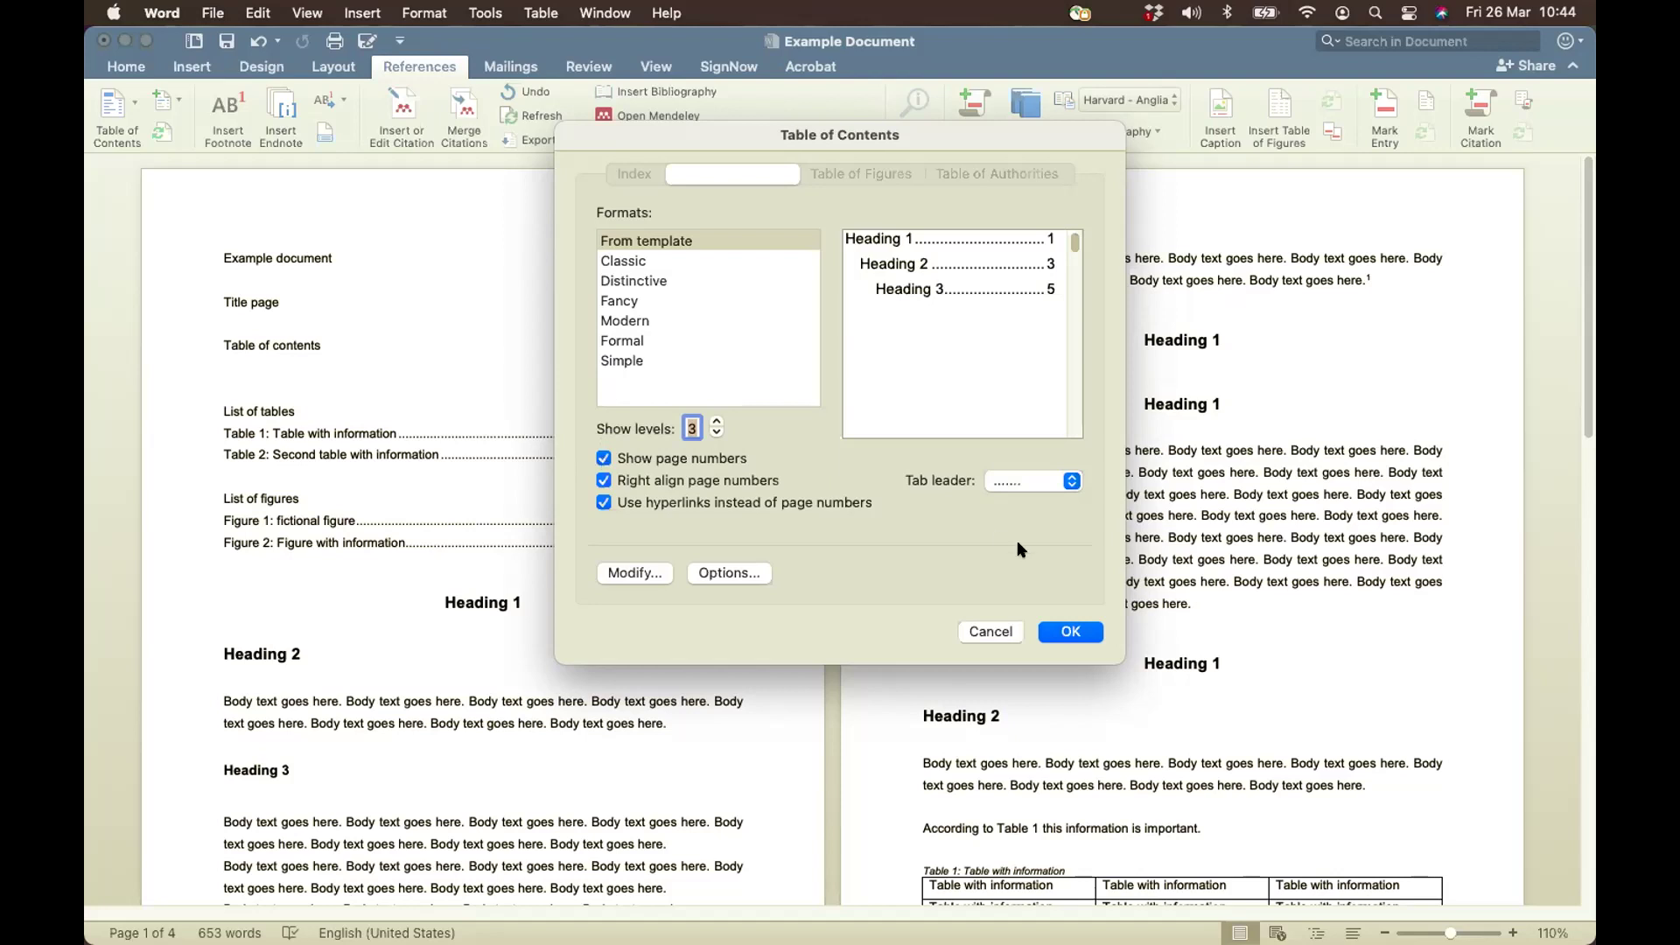
left_click(1071, 480)
left_click(1050, 505)
left_click(1046, 490)
left_click(1046, 505)
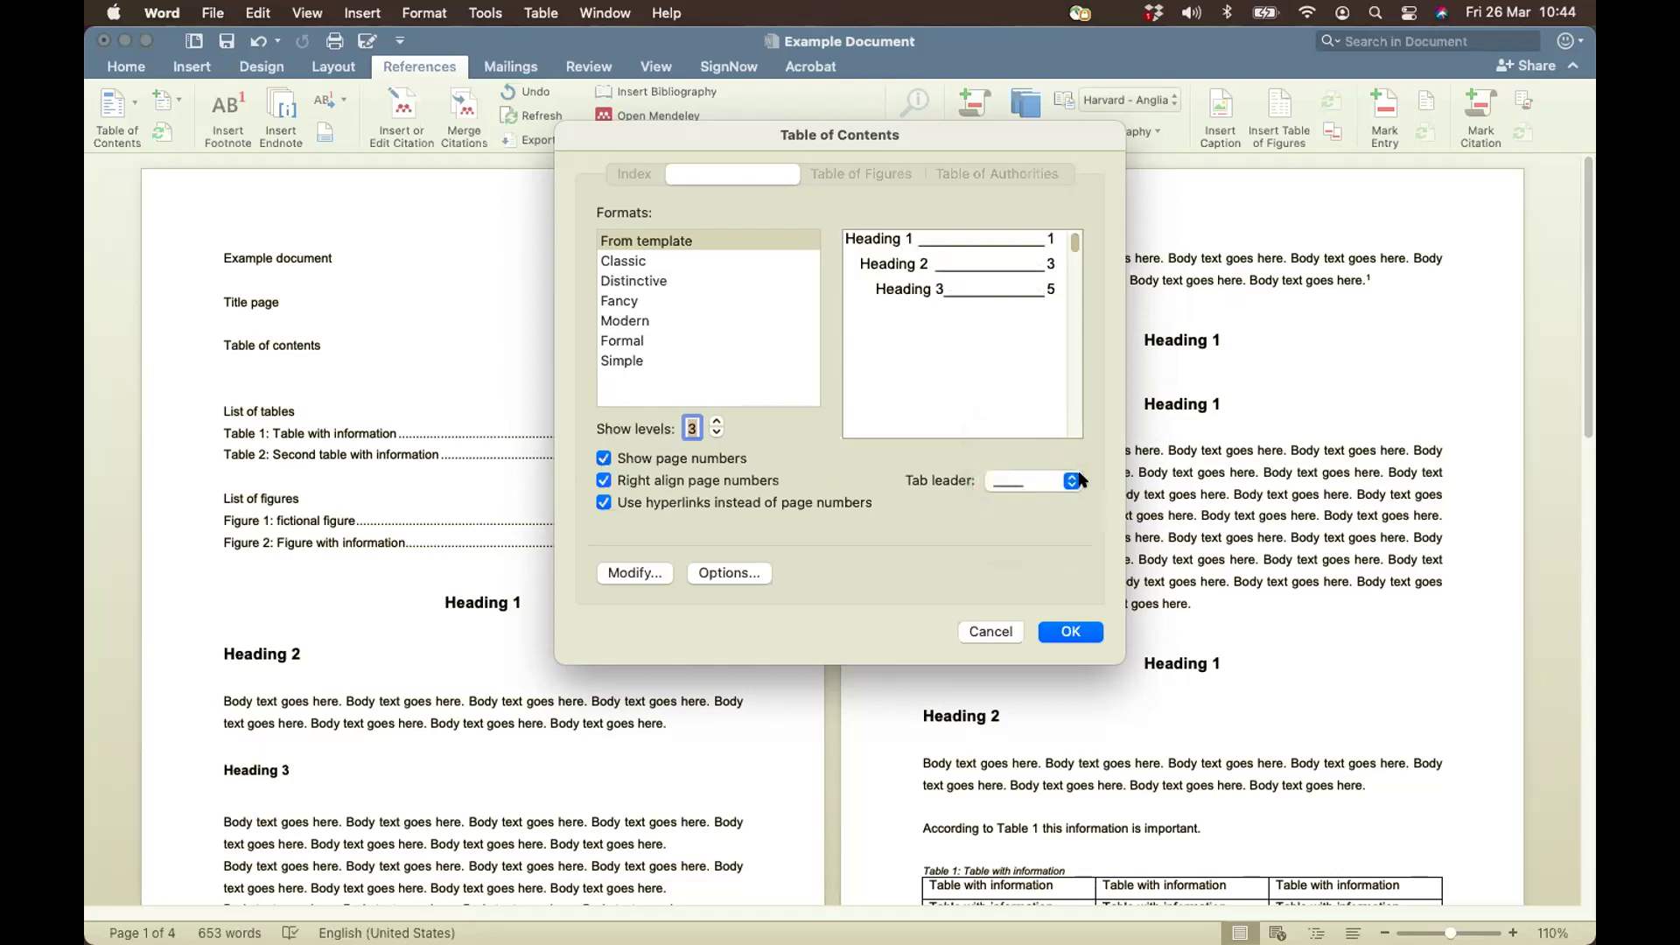
left_click(1045, 481)
left_click(1036, 440)
left_click(1071, 480)
left_click(1016, 456)
left_click(1080, 482)
left_click(1043, 503)
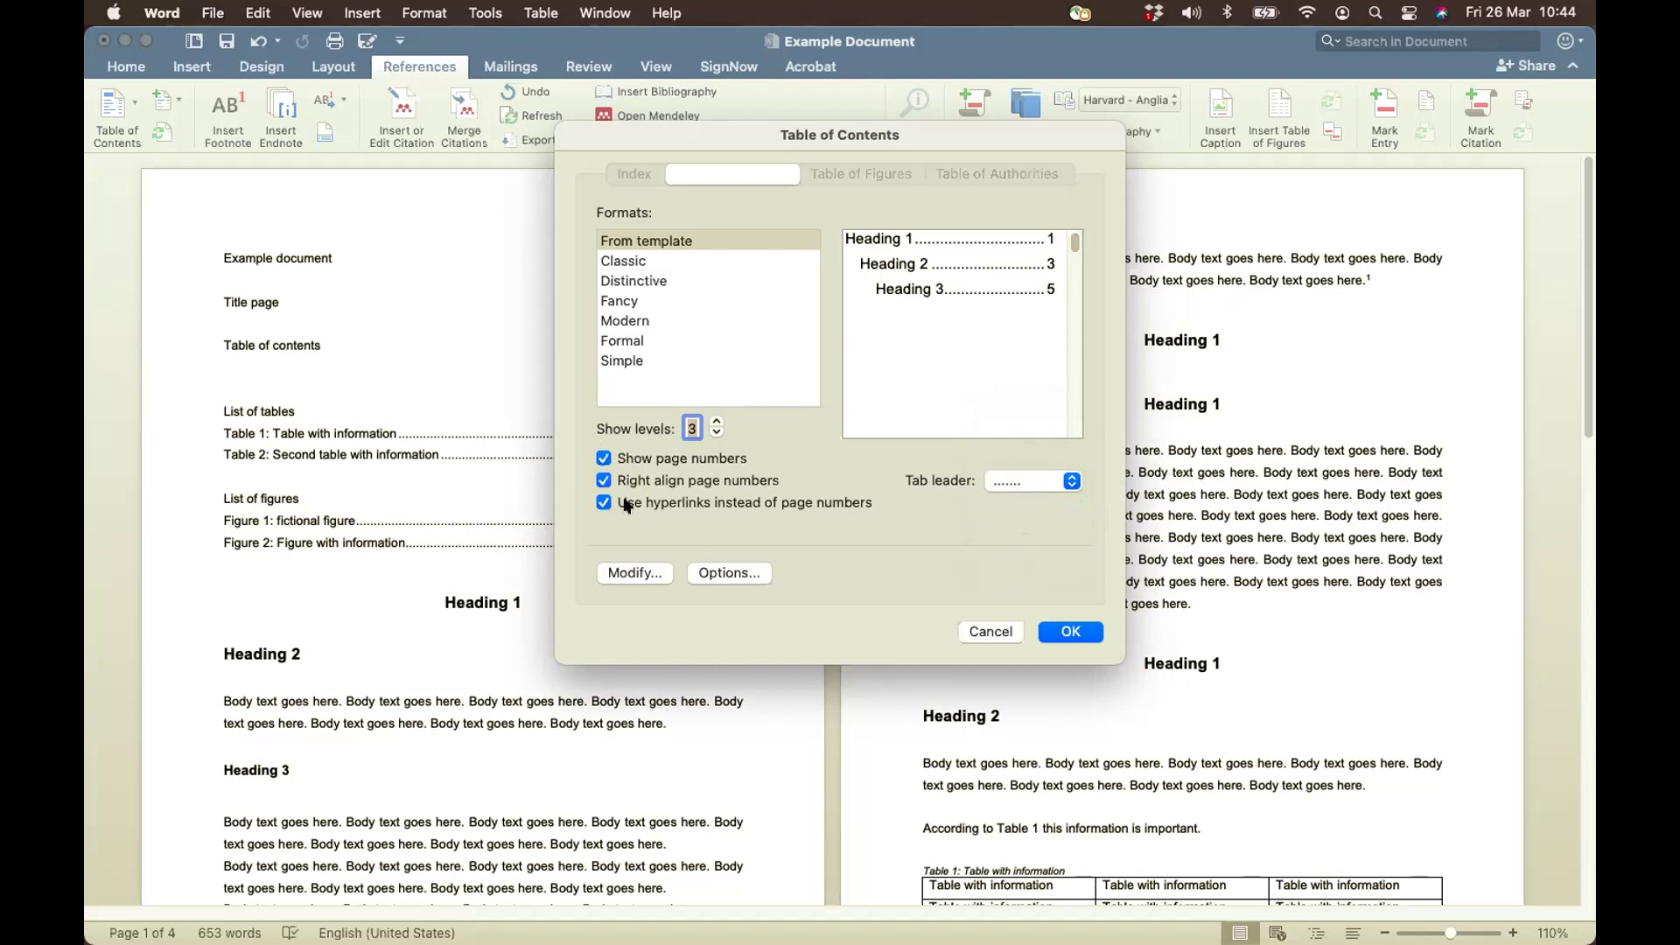
Insert the table of contents with these settings and check its entries against the headings in the document
left_click(1055, 632)
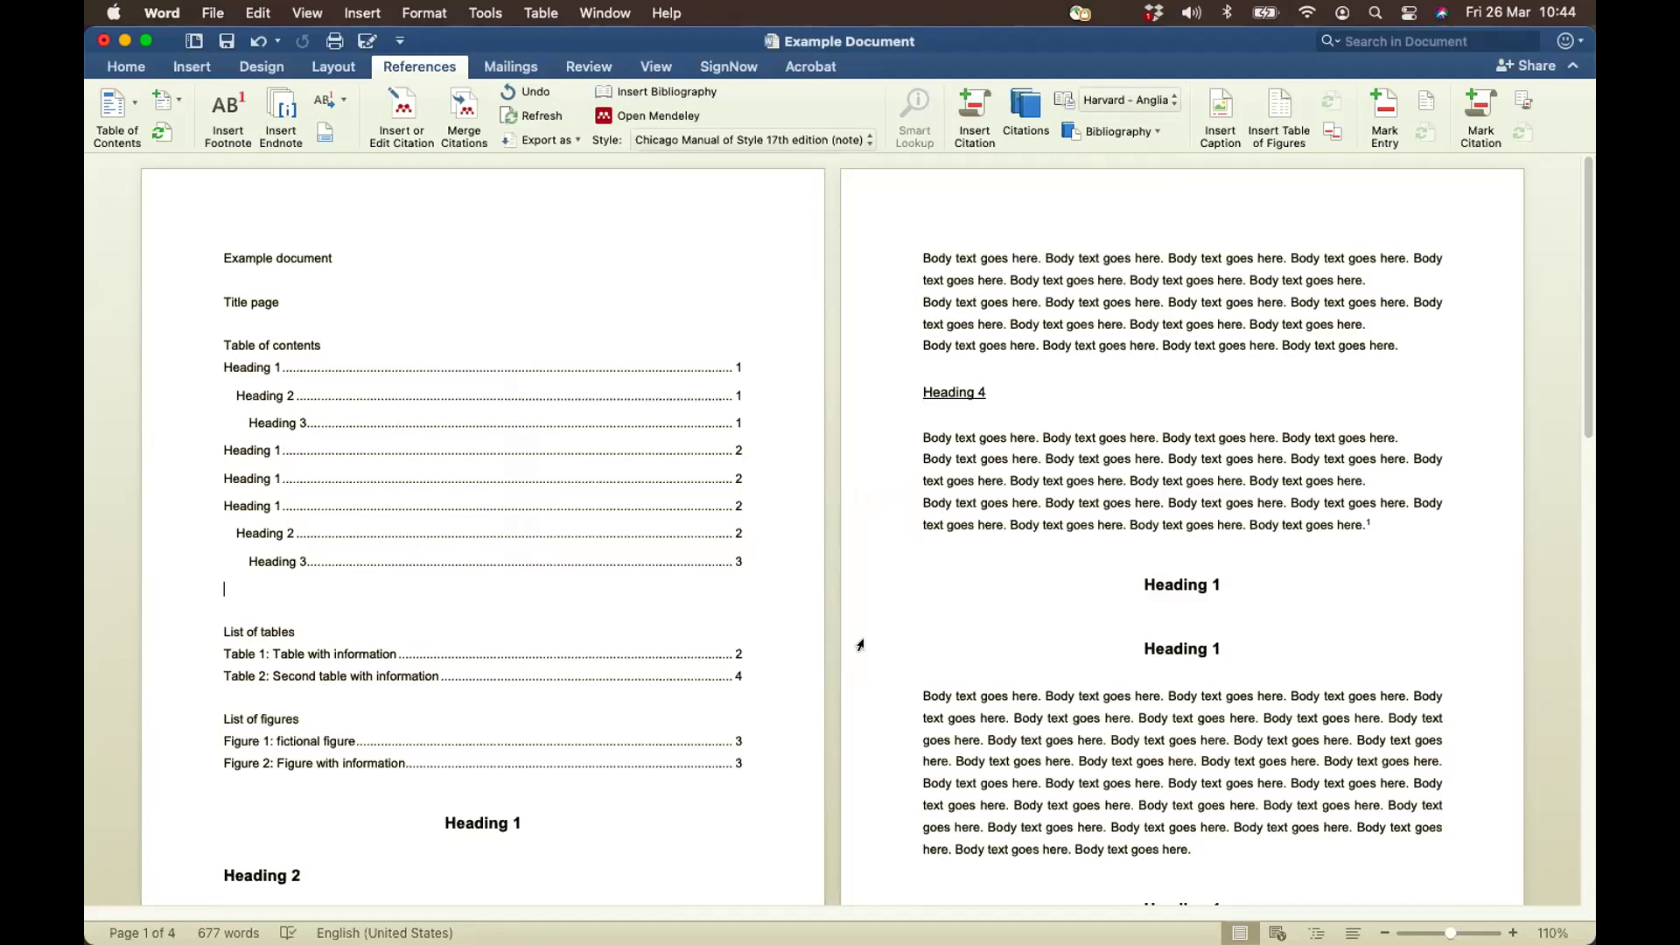
scroll(860, 646, "down", 5)
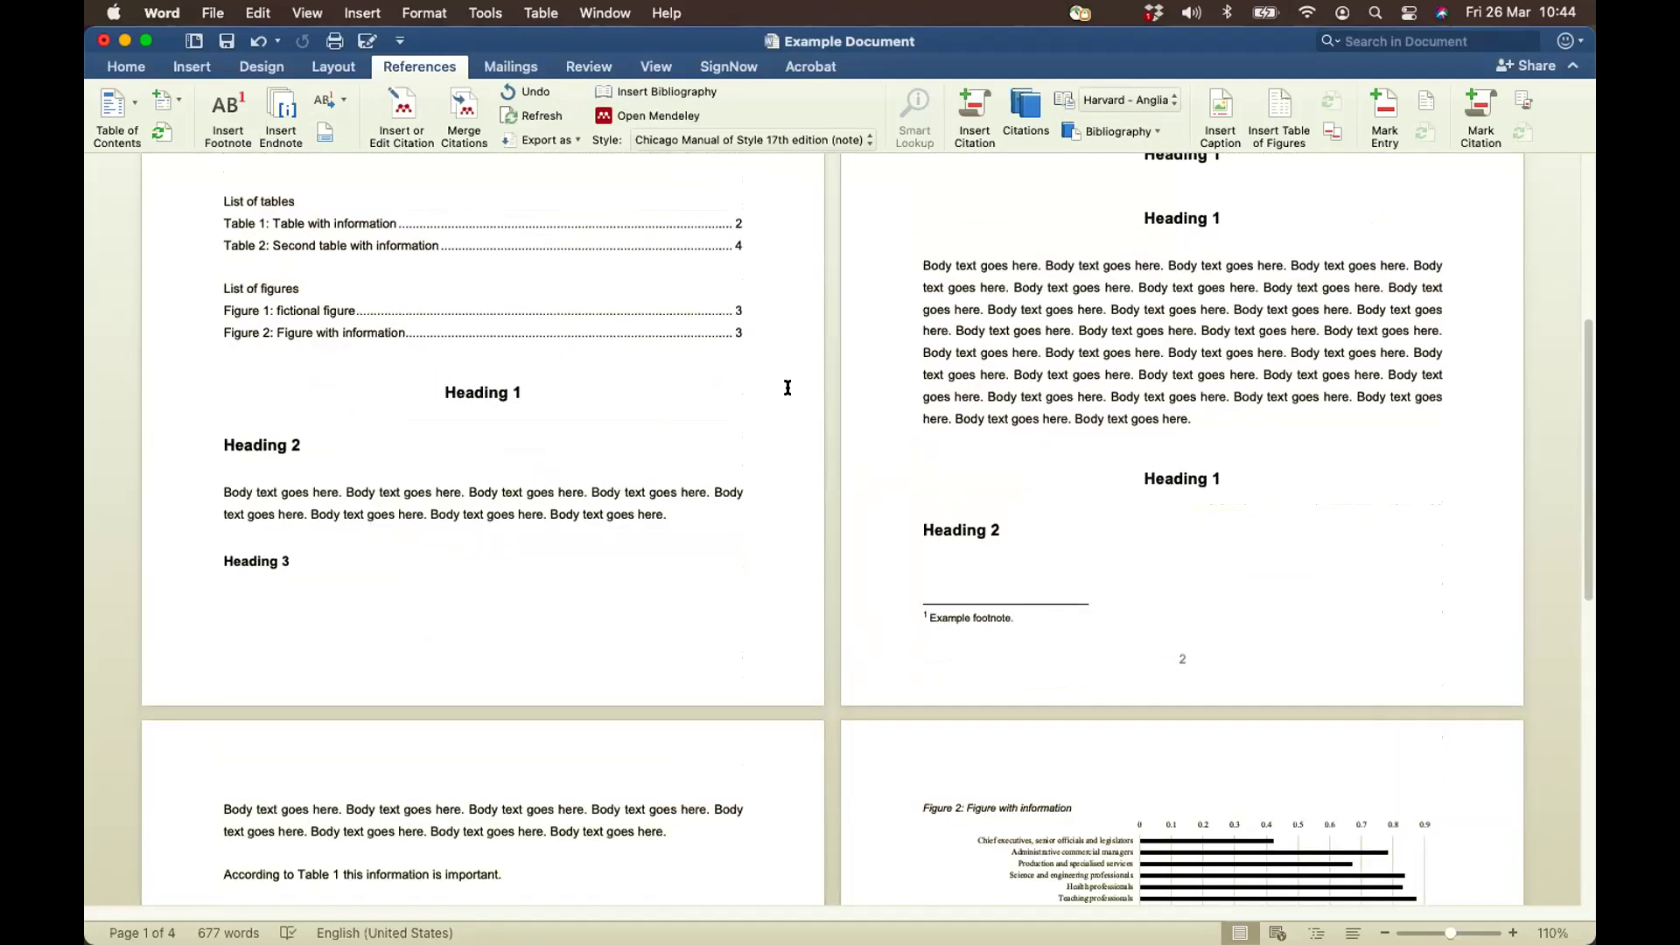
scroll(1177, 660, "up", 4)
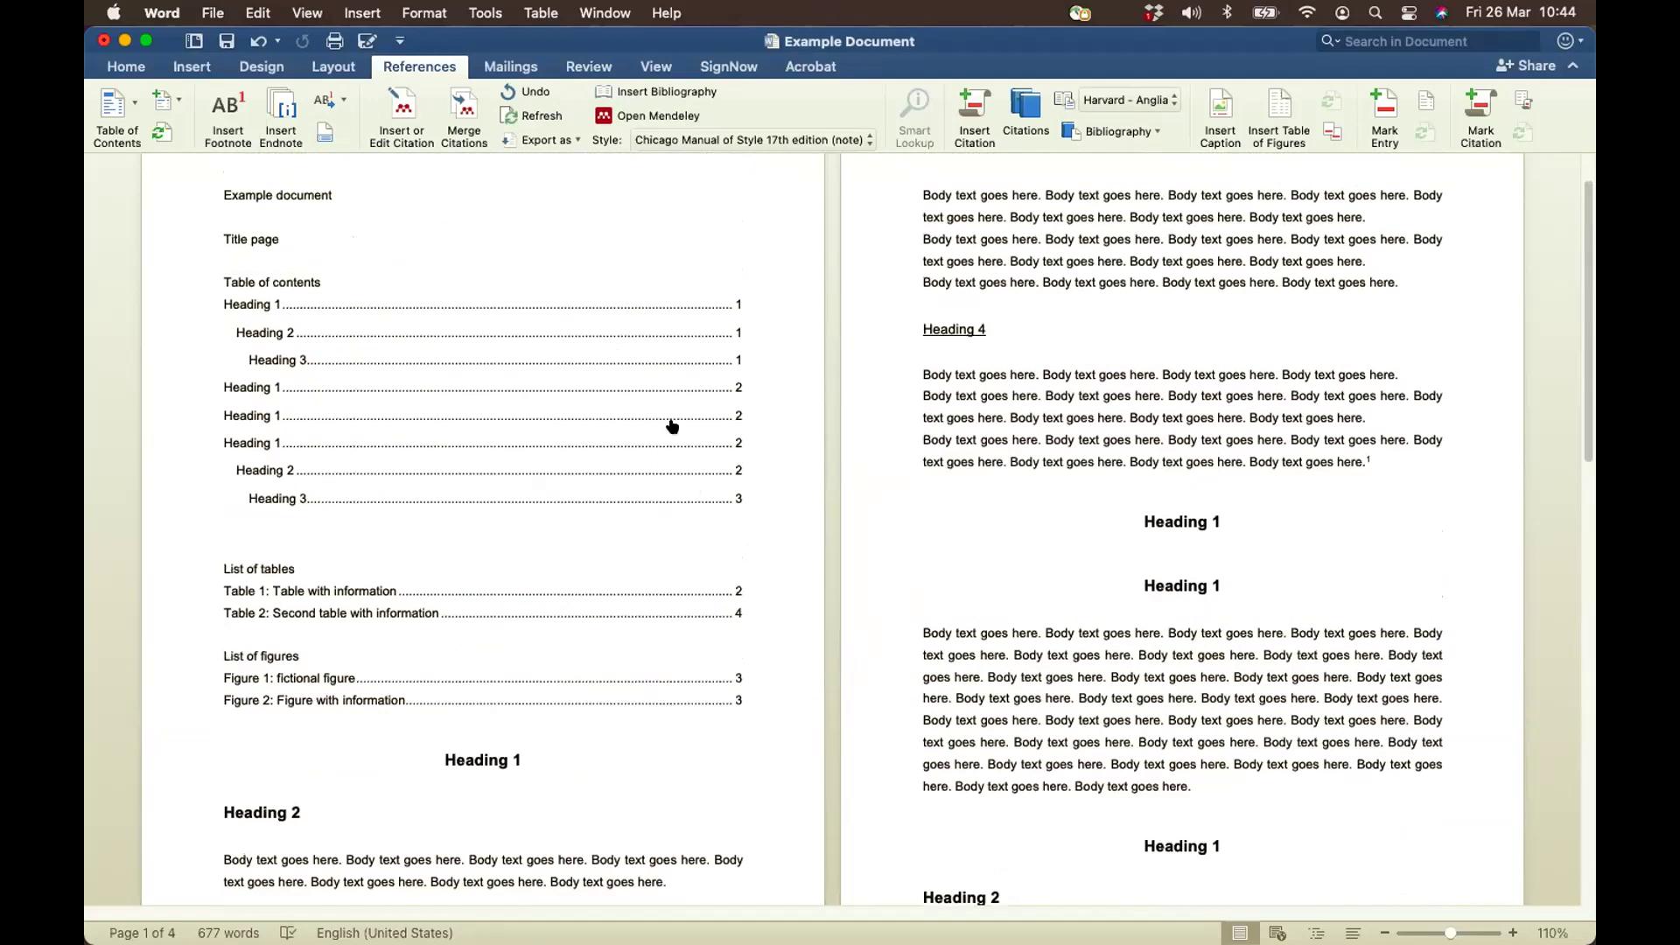
Update the entire table of contents, not only its page numbers
right_click(497, 361)
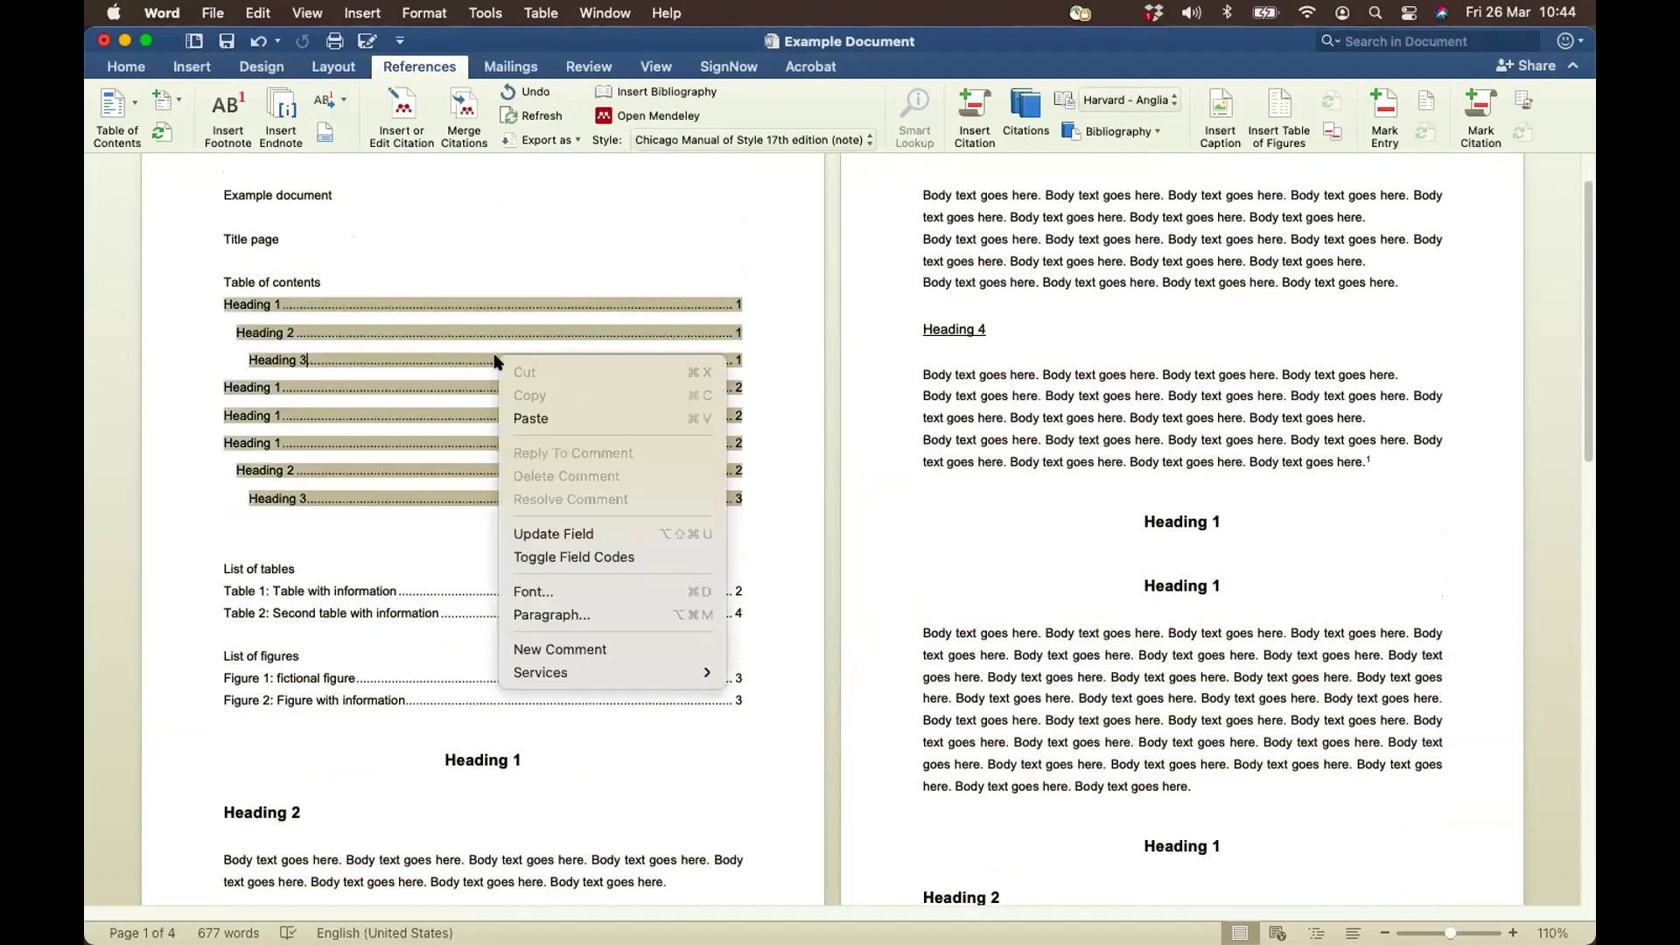
left_click(565, 533)
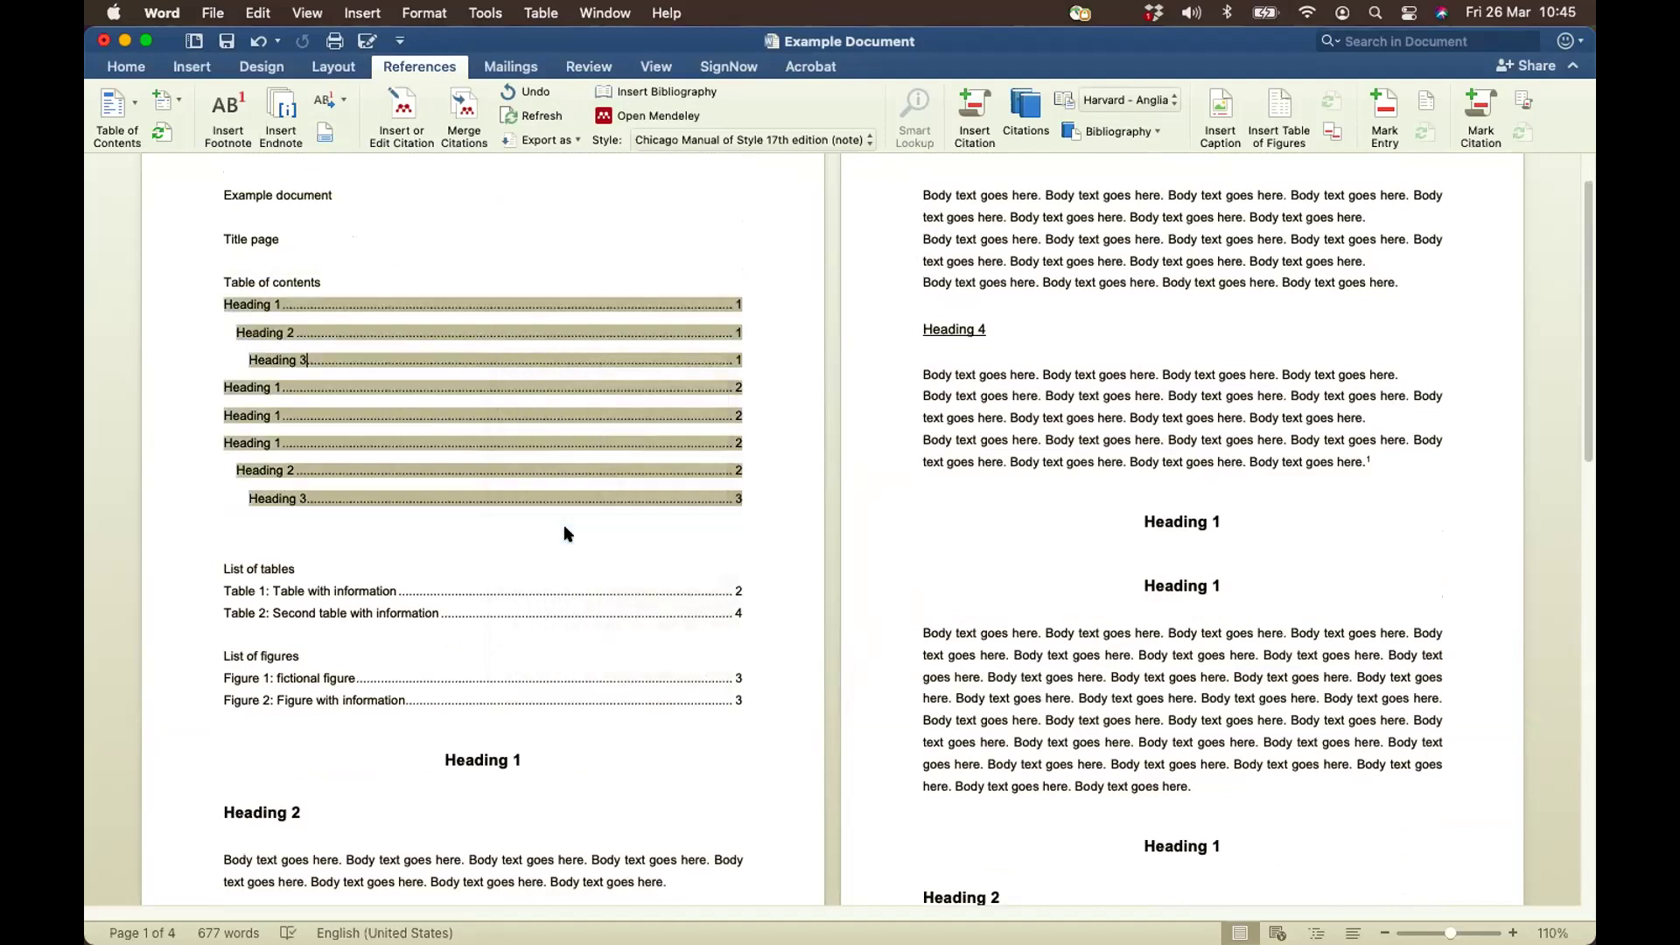
left_click(651, 340)
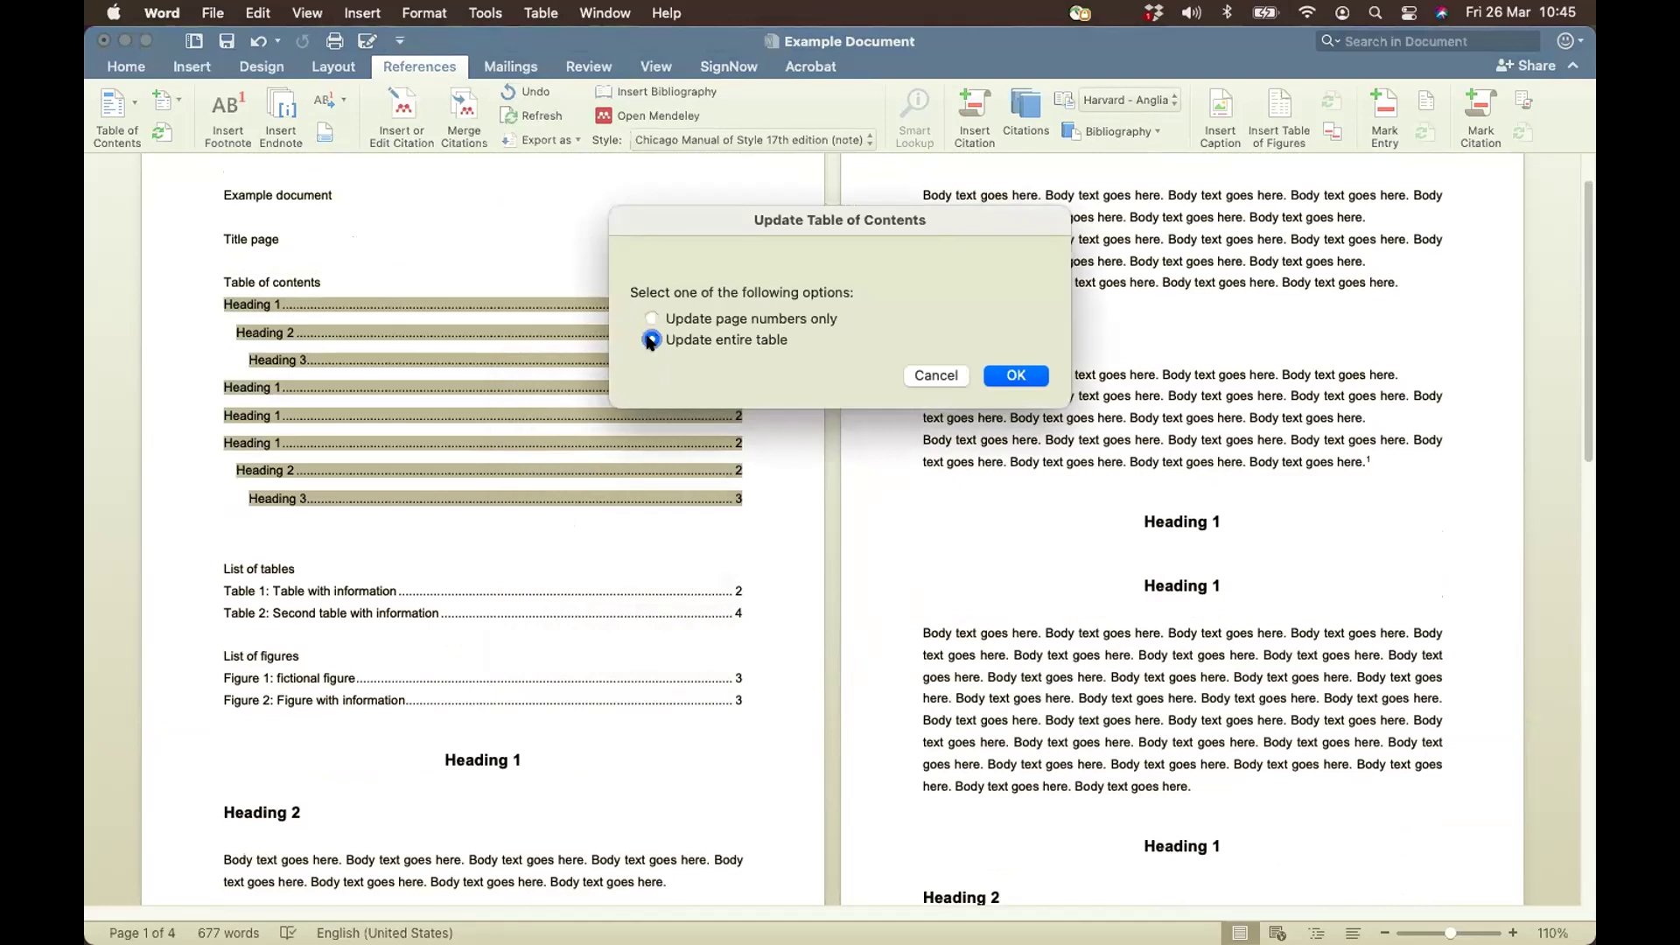
left_click(1006, 376)
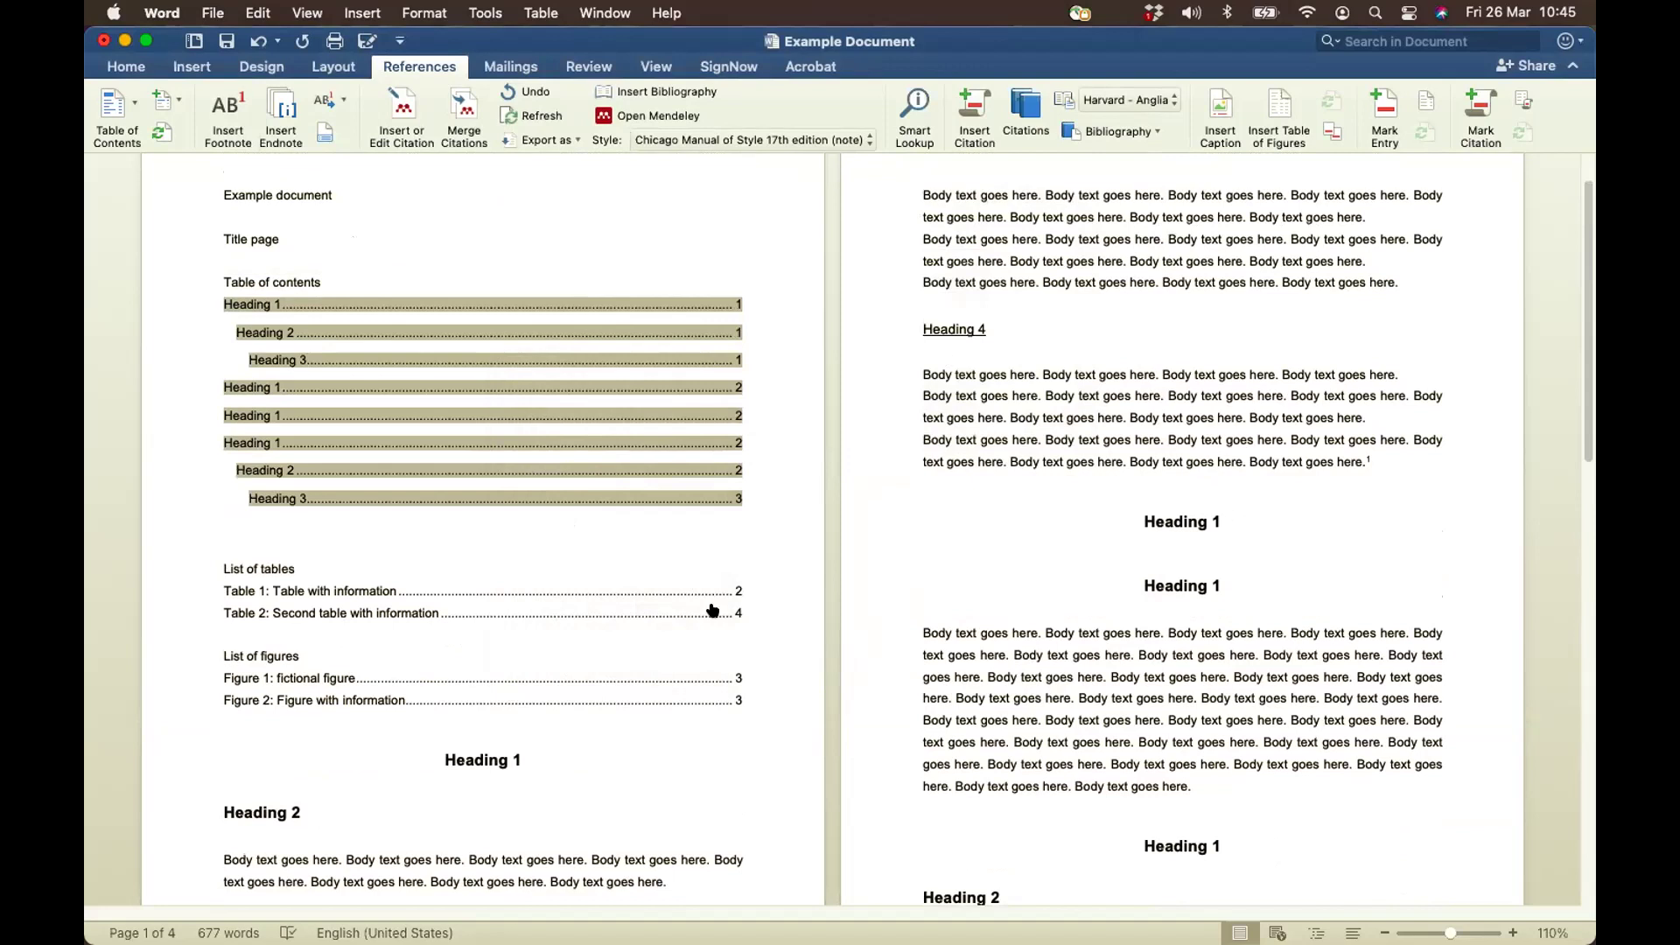
Rename the first three Heading 1 headings in the document as Introduction, Literature Review and Methodology
scroll(525, 673, "down", 1)
left_click(187, 727)
type("Introduction")
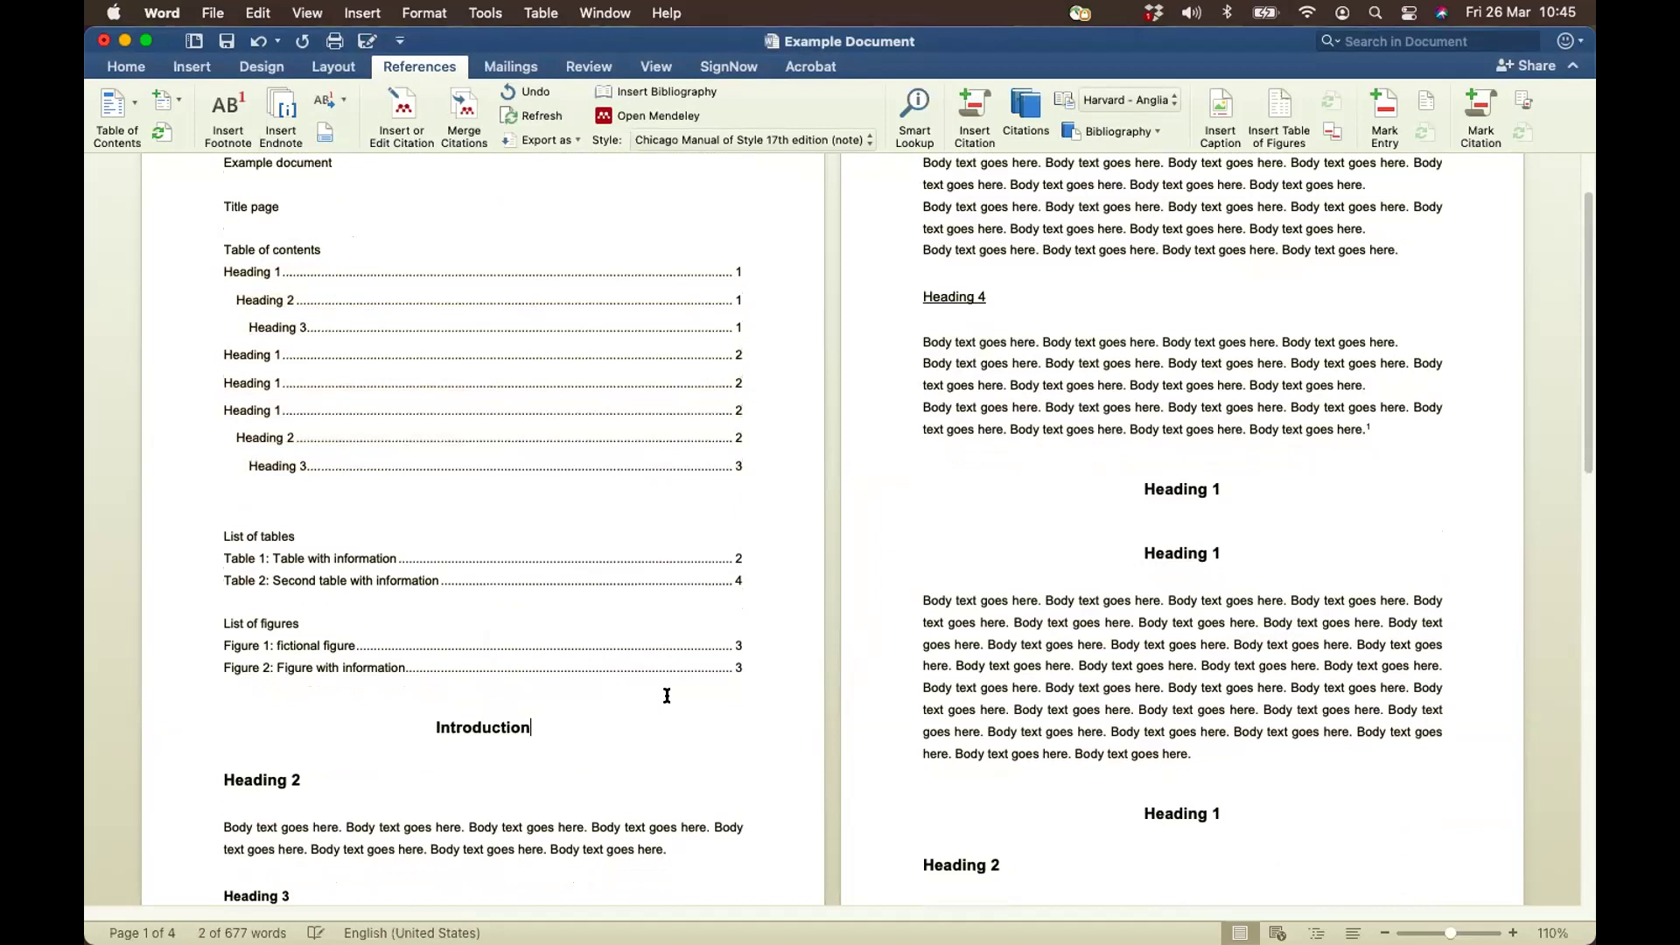
left_click(872, 491)
type("L")
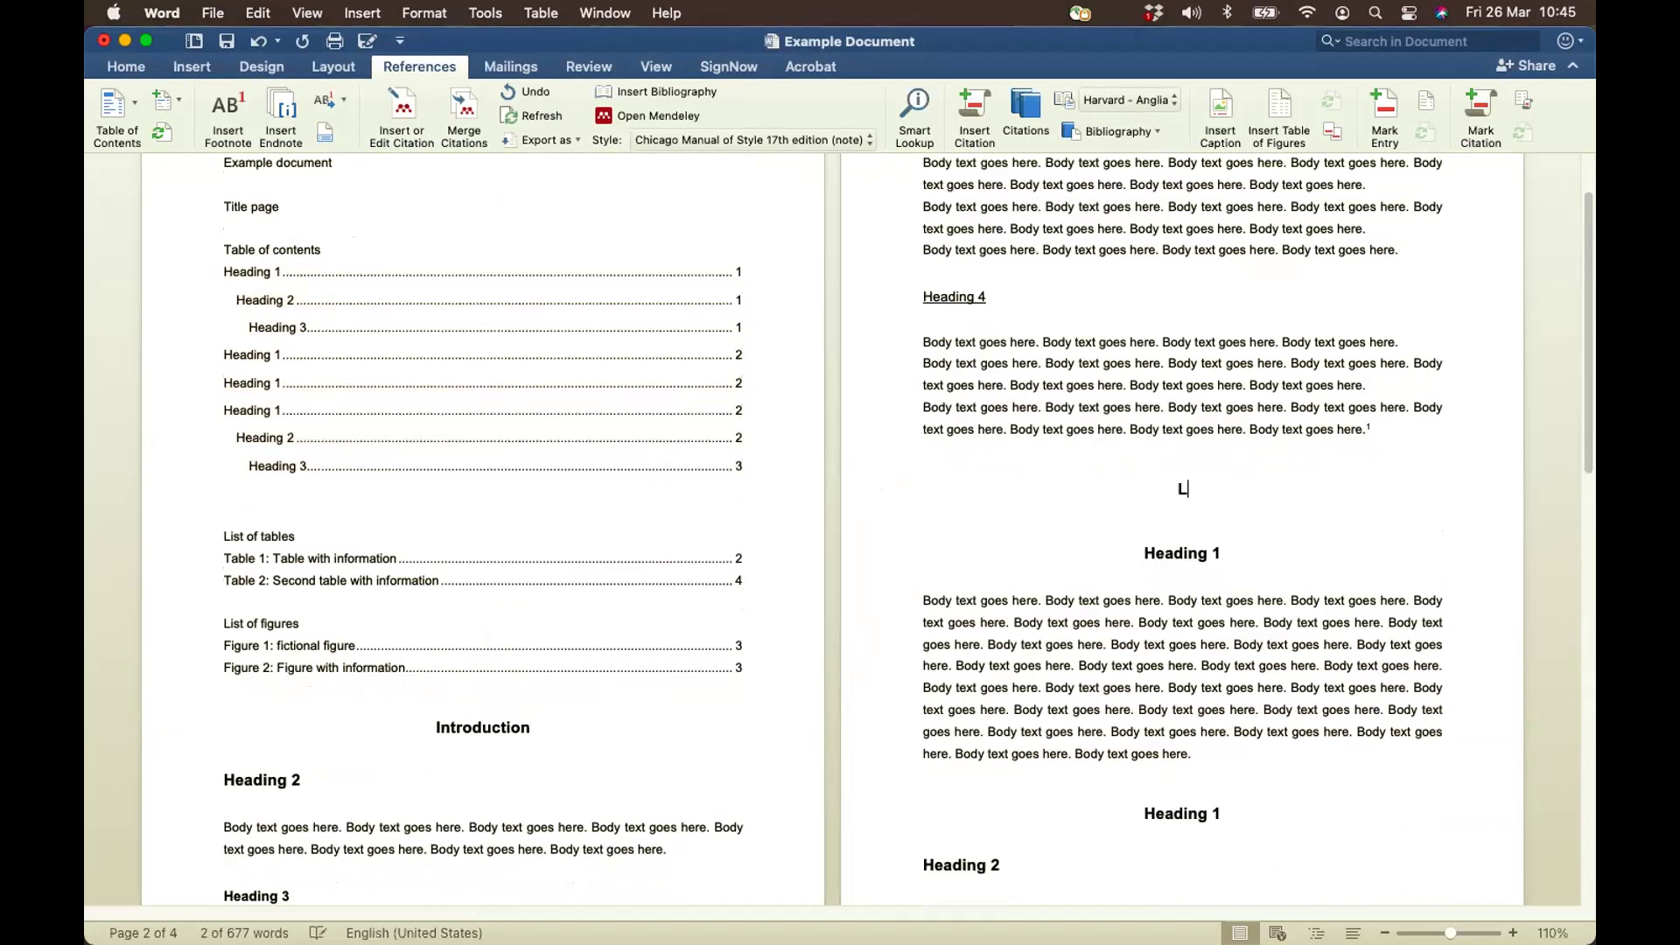
type("iterature Review")
left_click(888, 557)
type("Me")
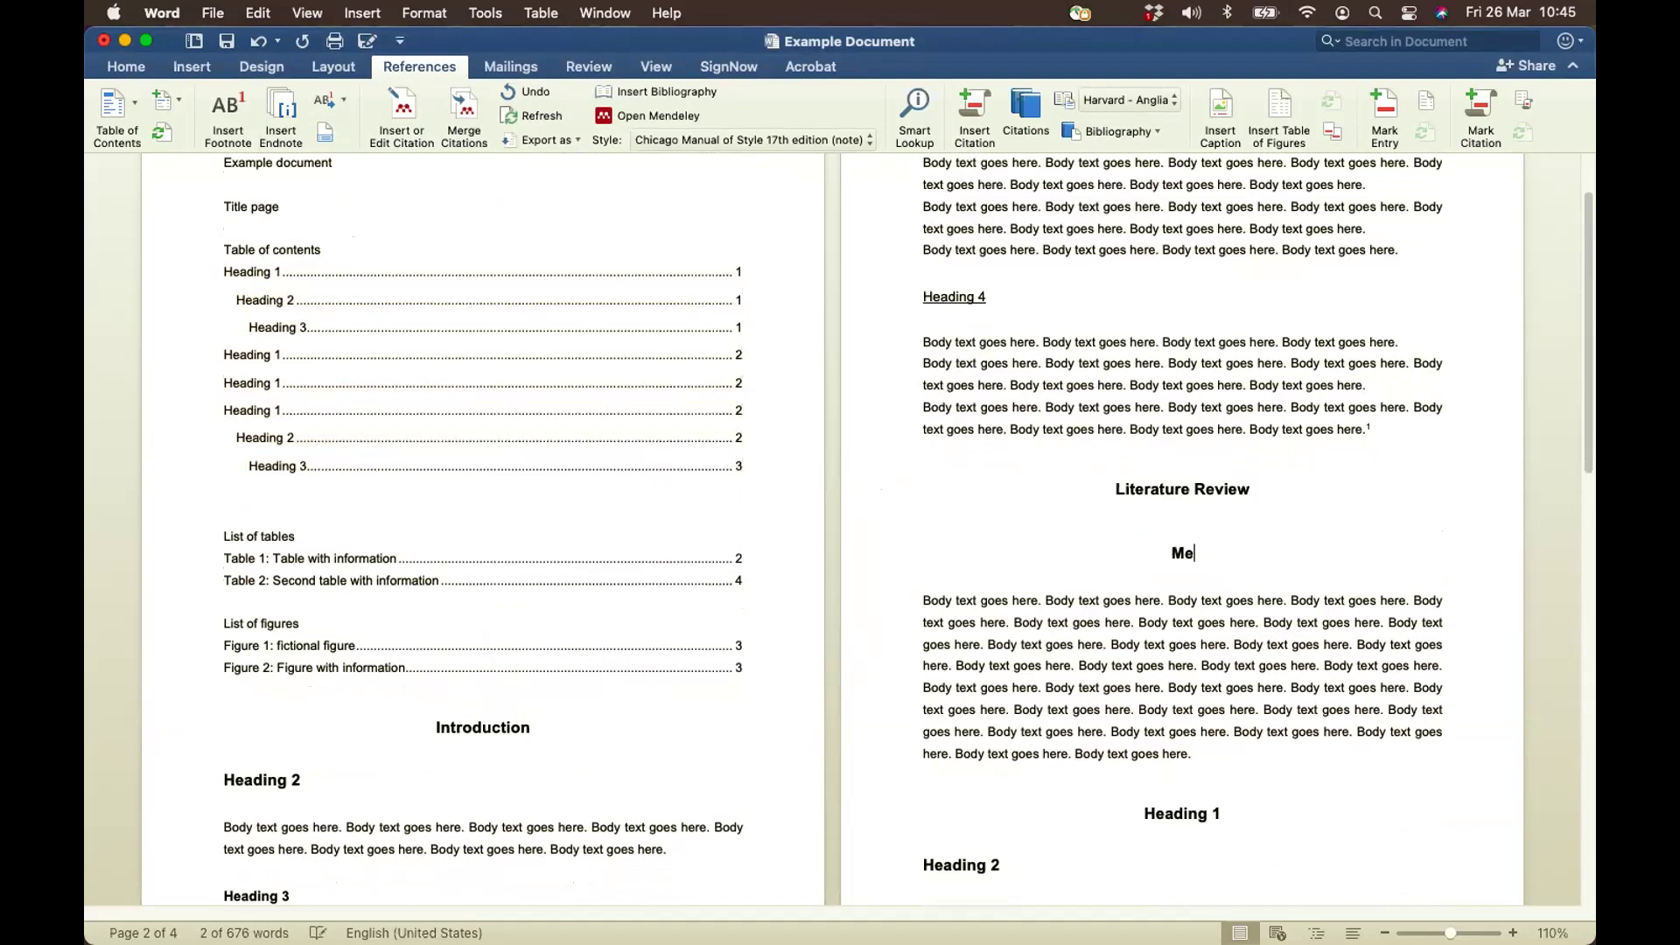
type("thodology")
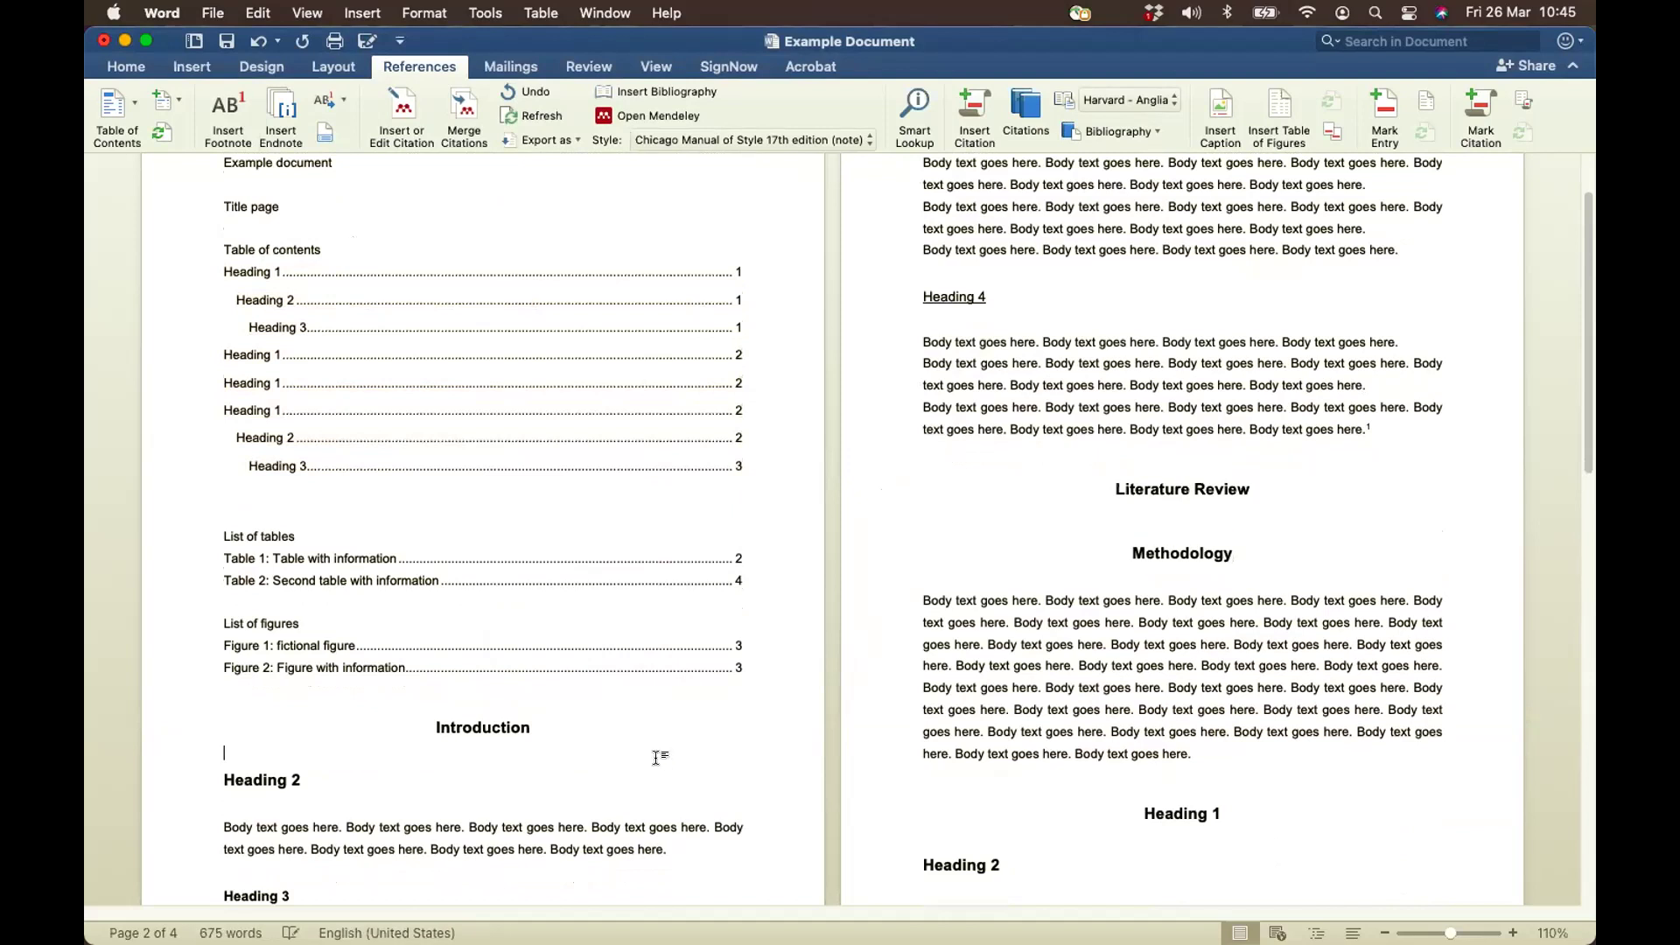
Update the table of contents so its entries pick up the renamed headings
right_click(340, 341)
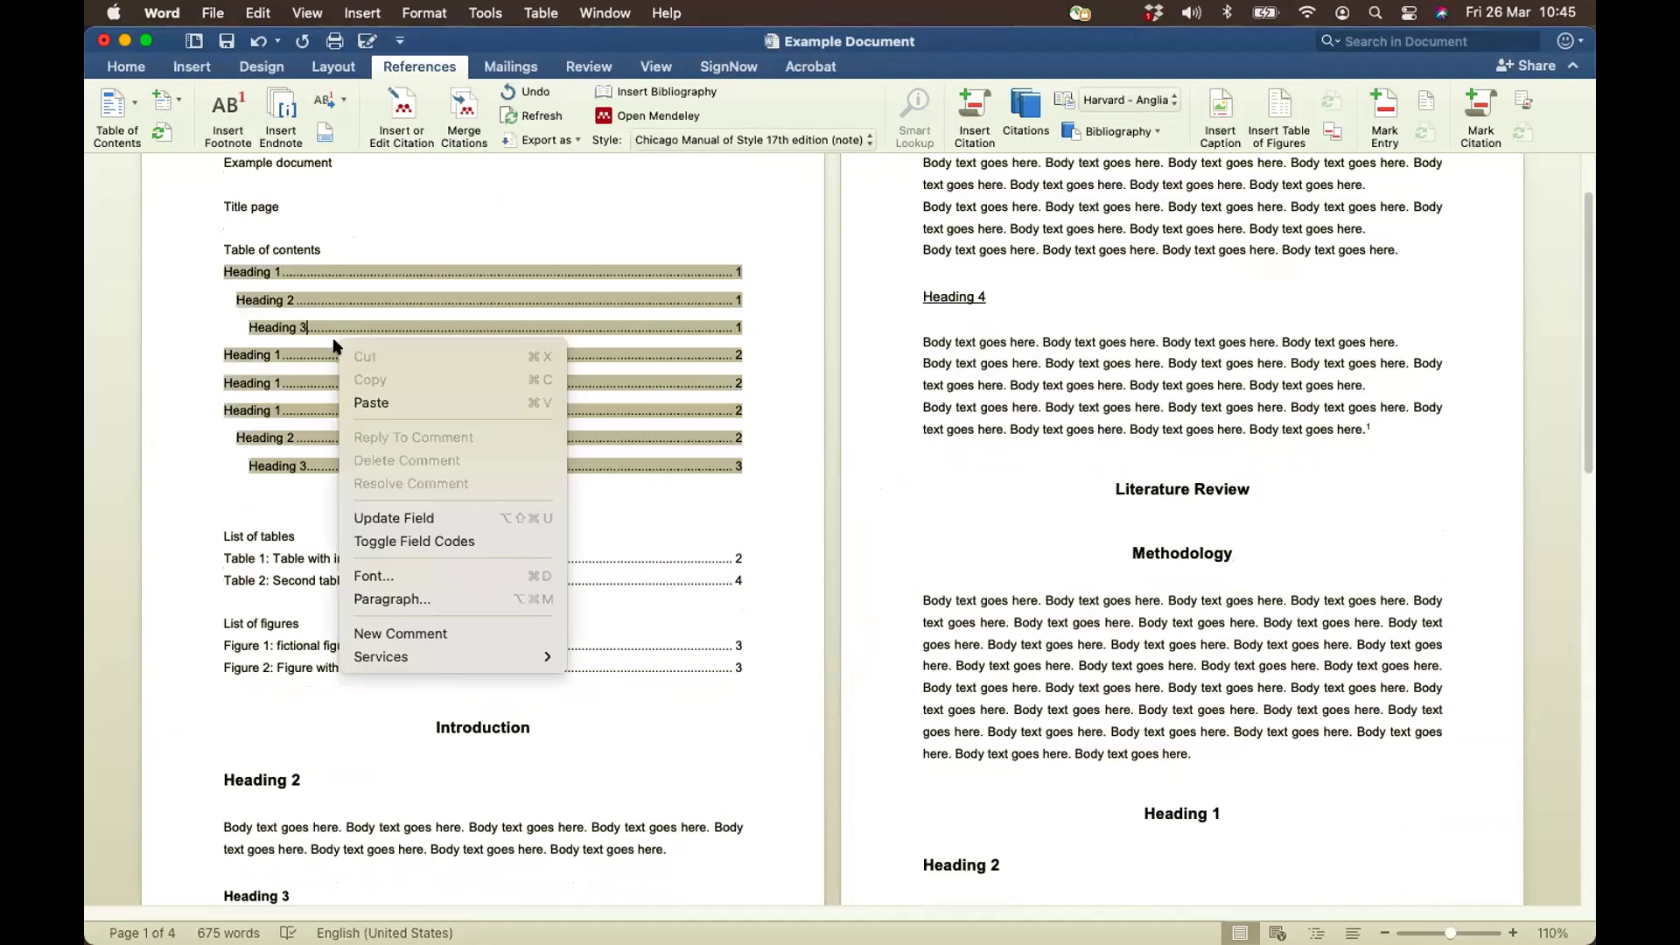
left_click(417, 517)
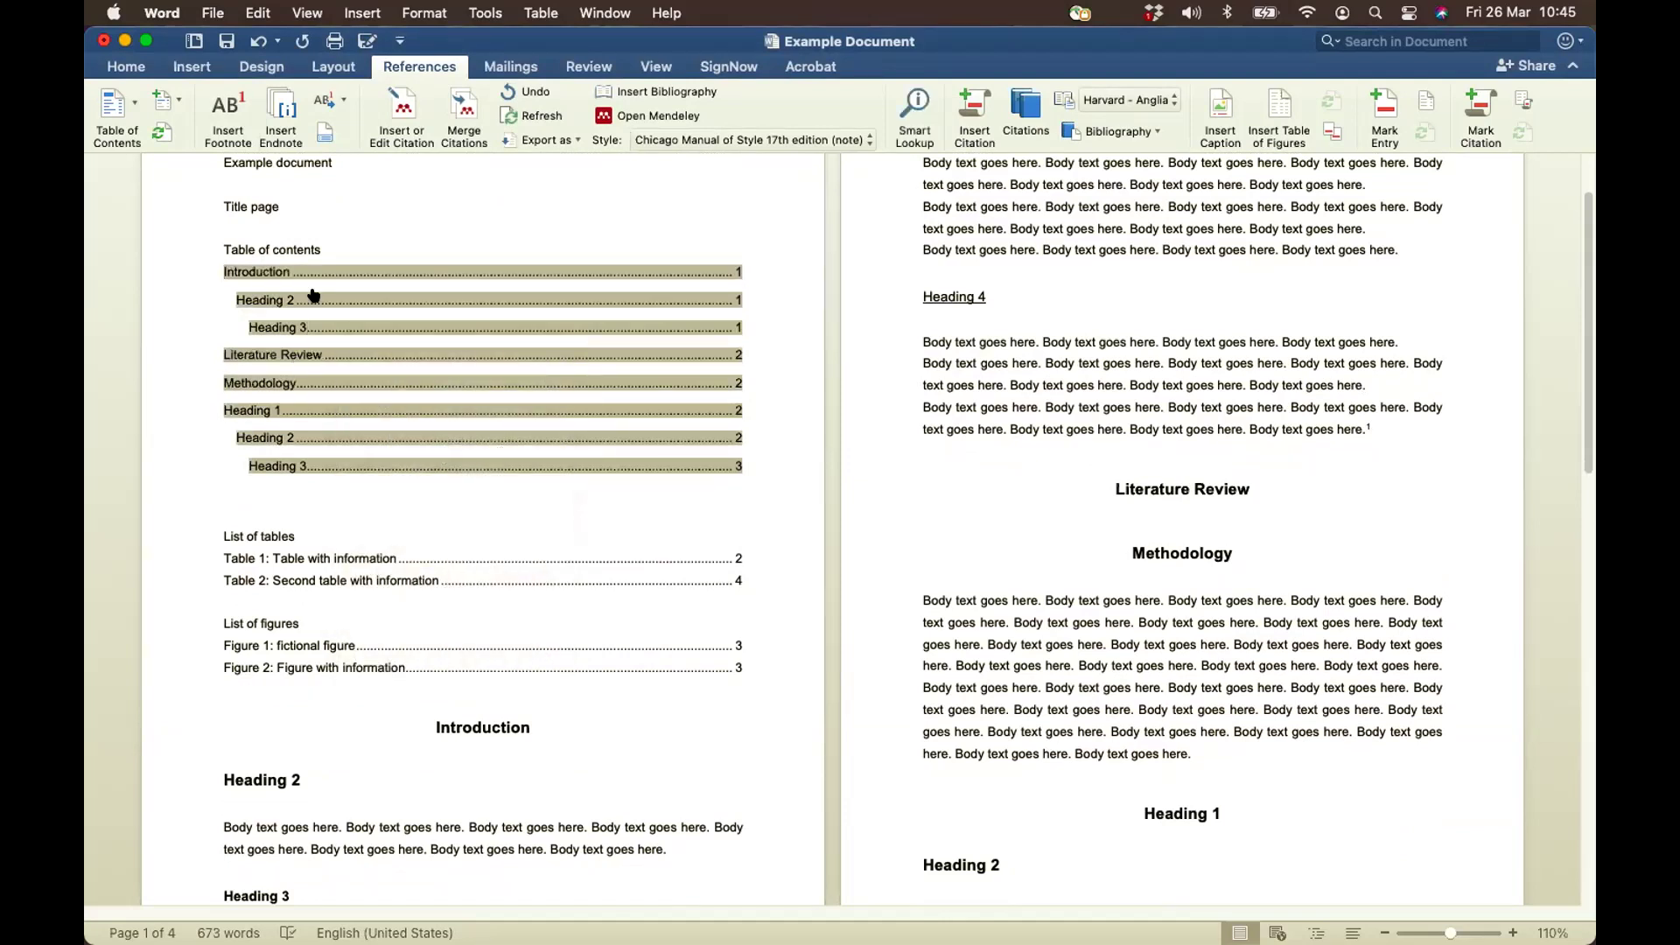
Place the cursor in the empty paragraph above the list of tables and show the formatting marks
left_click(280, 515)
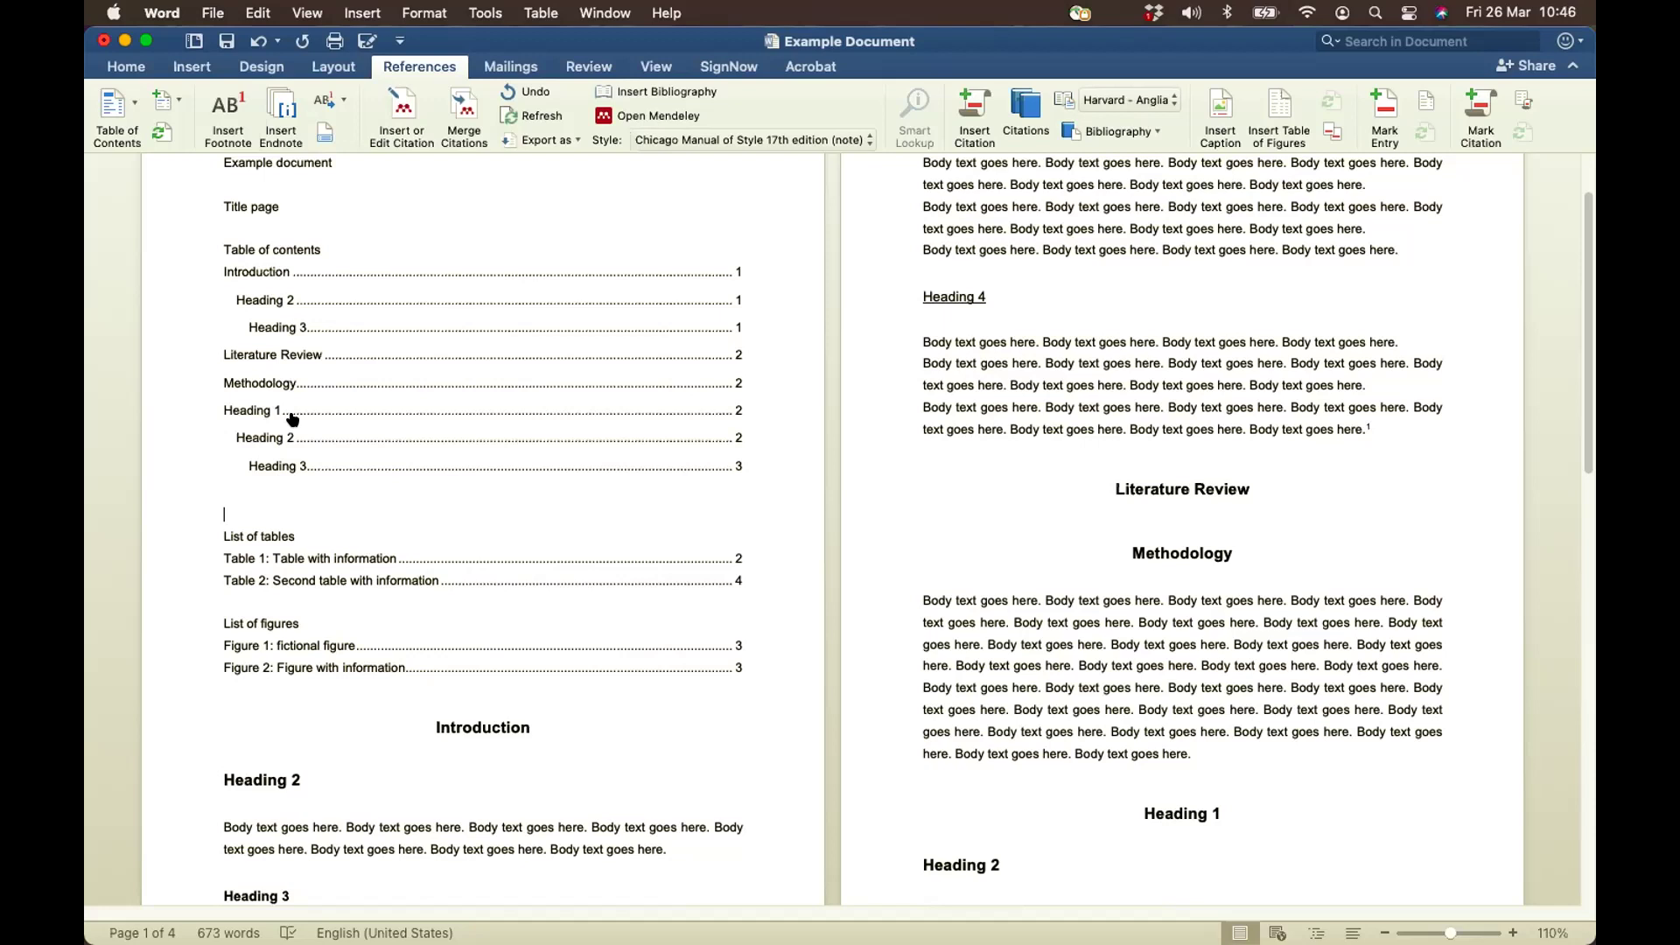
left_click(129, 67)
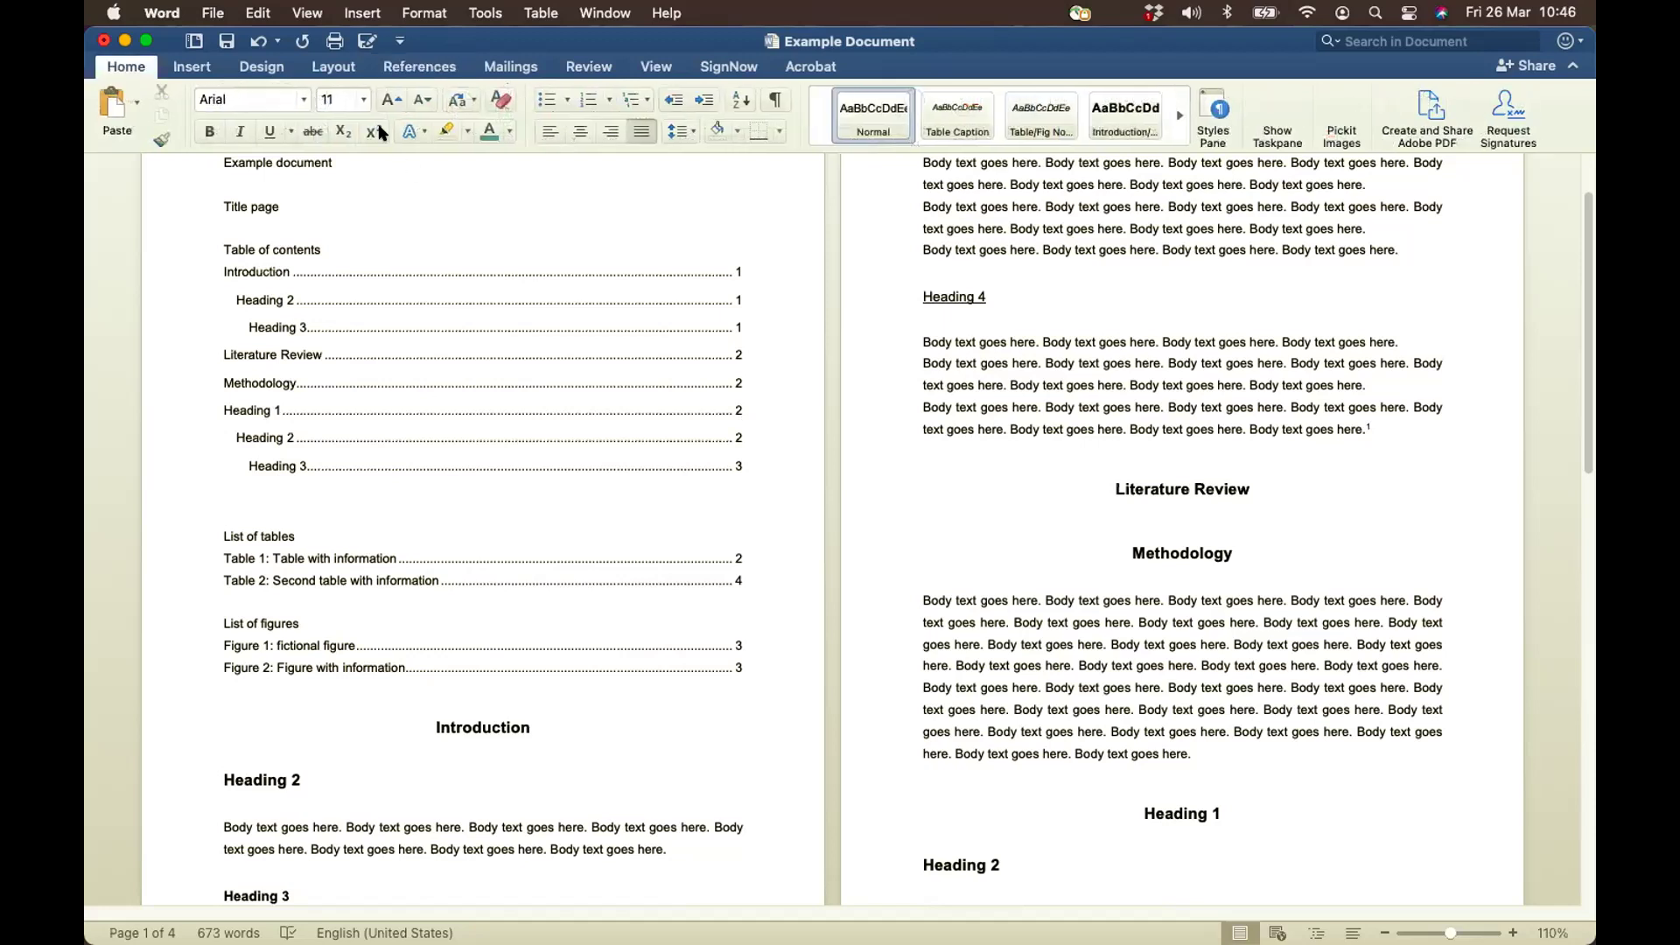
left_click(772, 102)
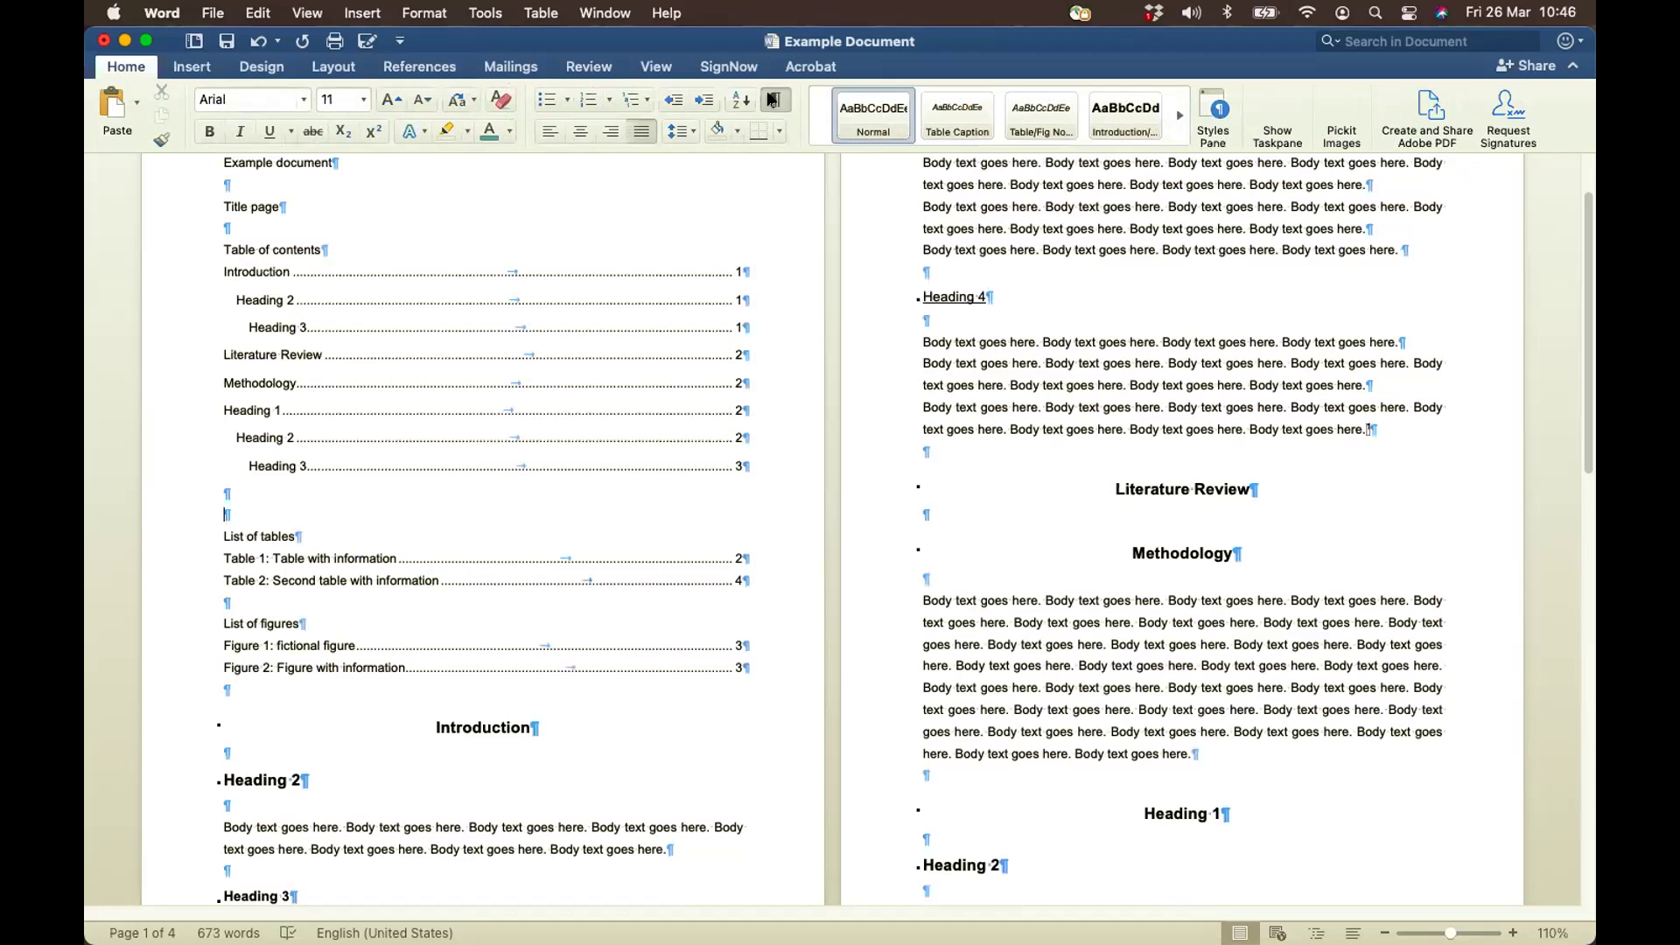
Push the list of tables onto the next page by adding repeated empty paragraphs above its title
key("Return")
key("Return")
key("Return")
key("Return")
key("Return")
key("Return")
key("Return")
key("Return")
key("Return")
key("Return")
key("Return")
key("Return")
key("Return")
key("Return")
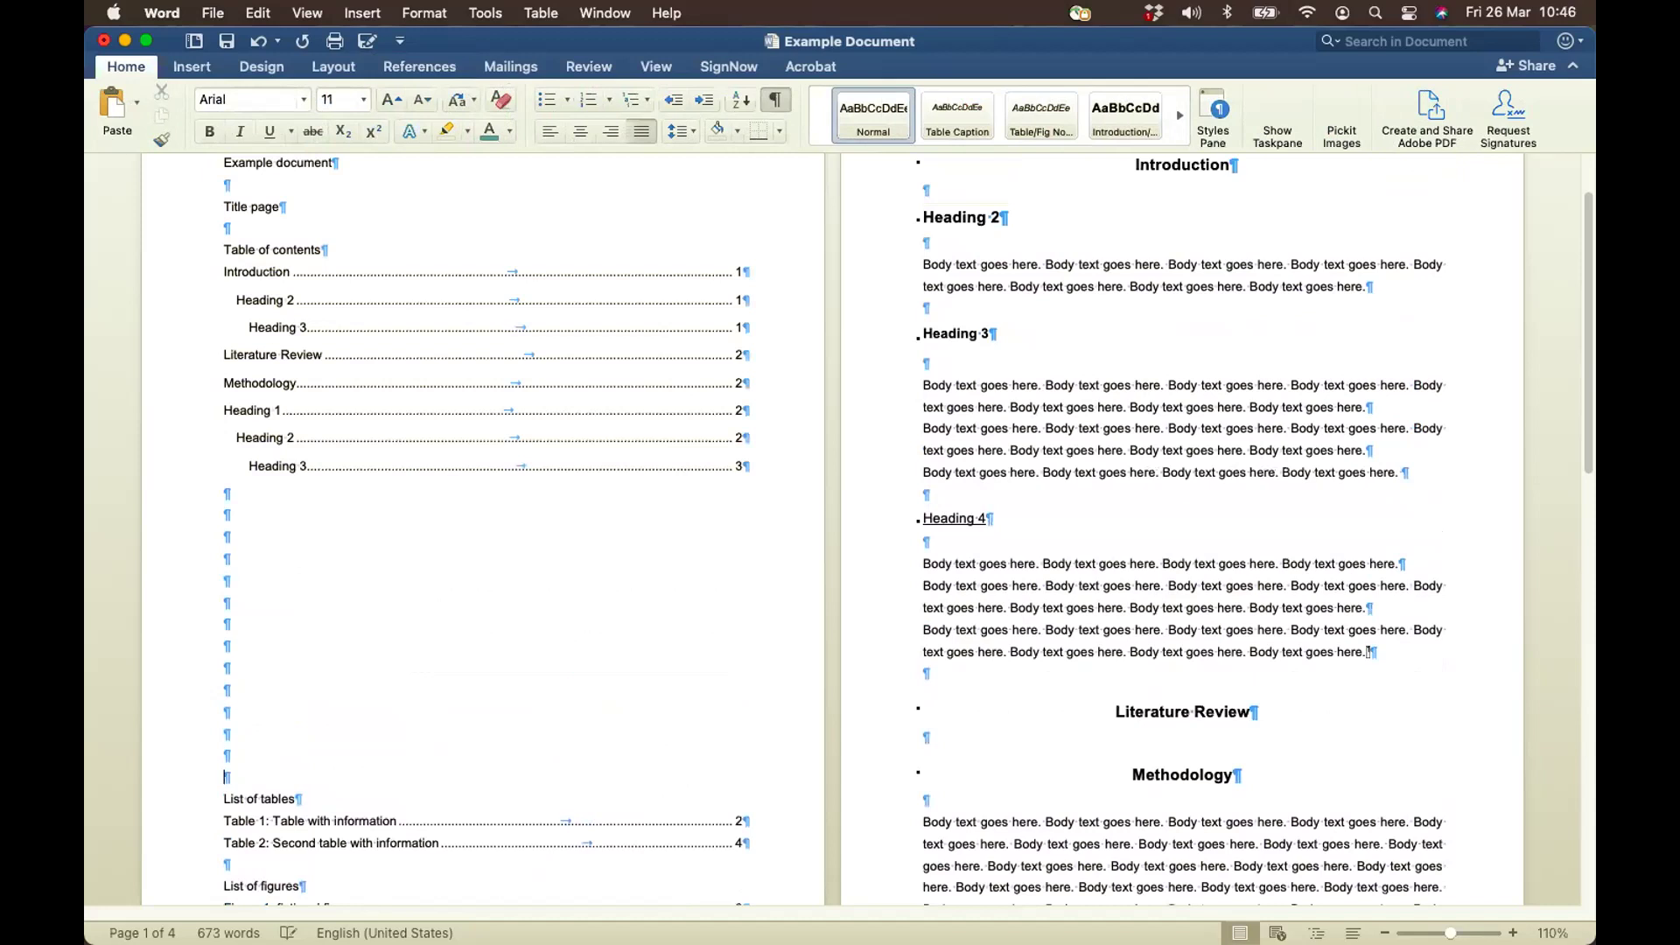
key("Return")
key("Return")
key("Return")
key("Return")
key("Return")
key("Return")
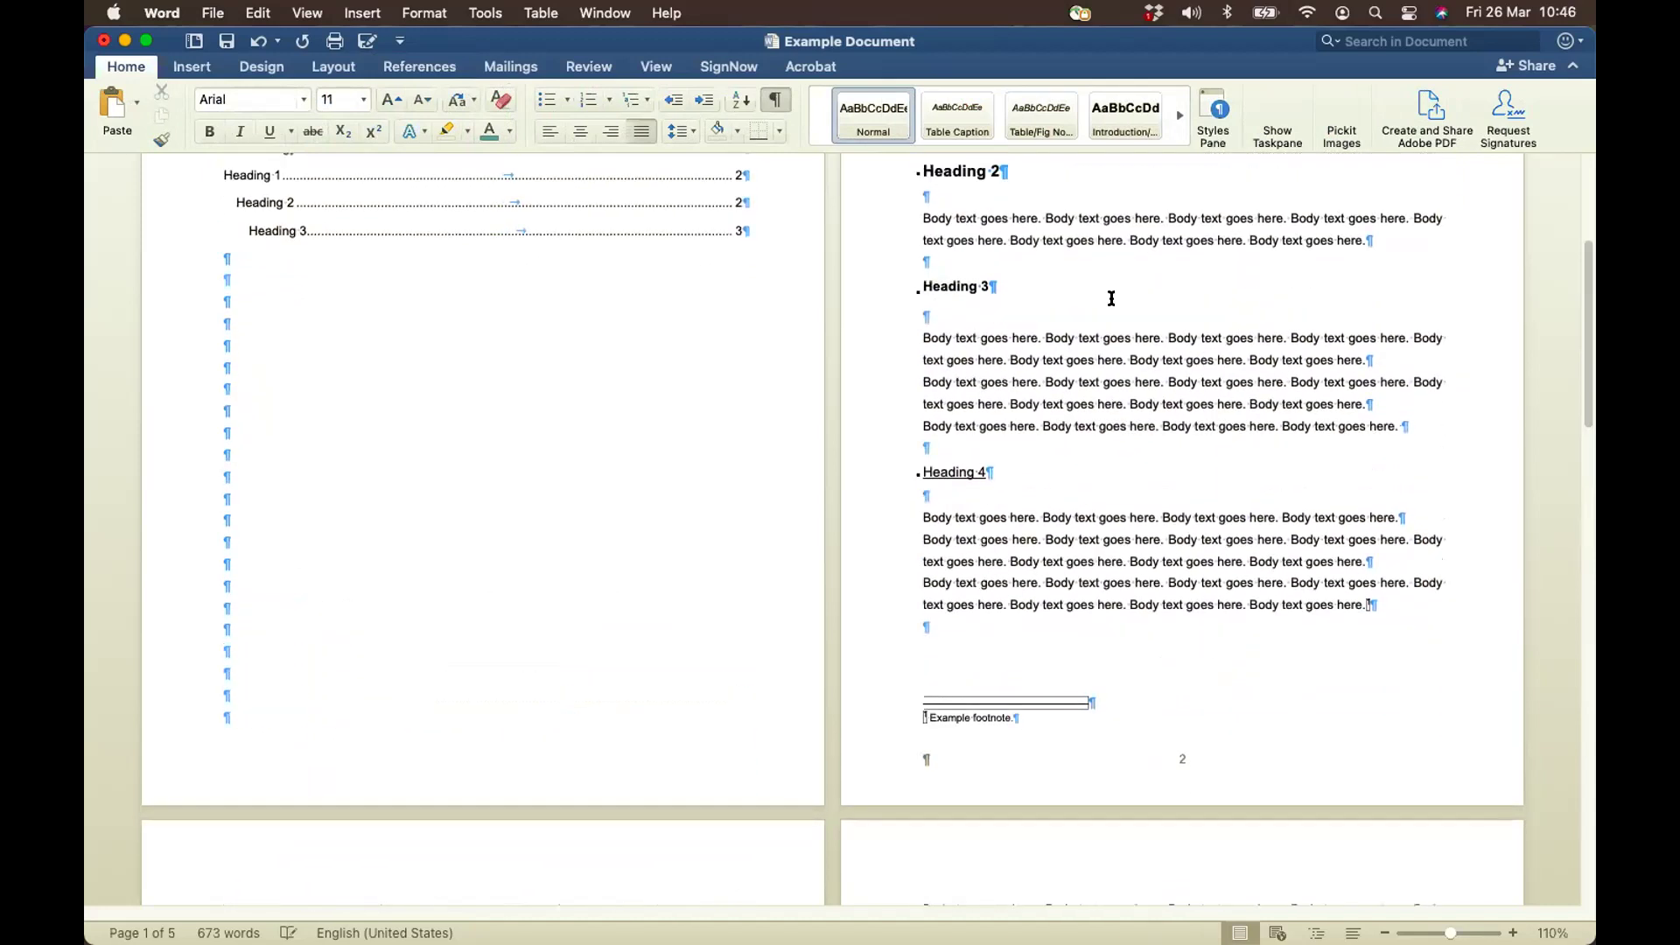
scroll(1111, 299, "up", 5)
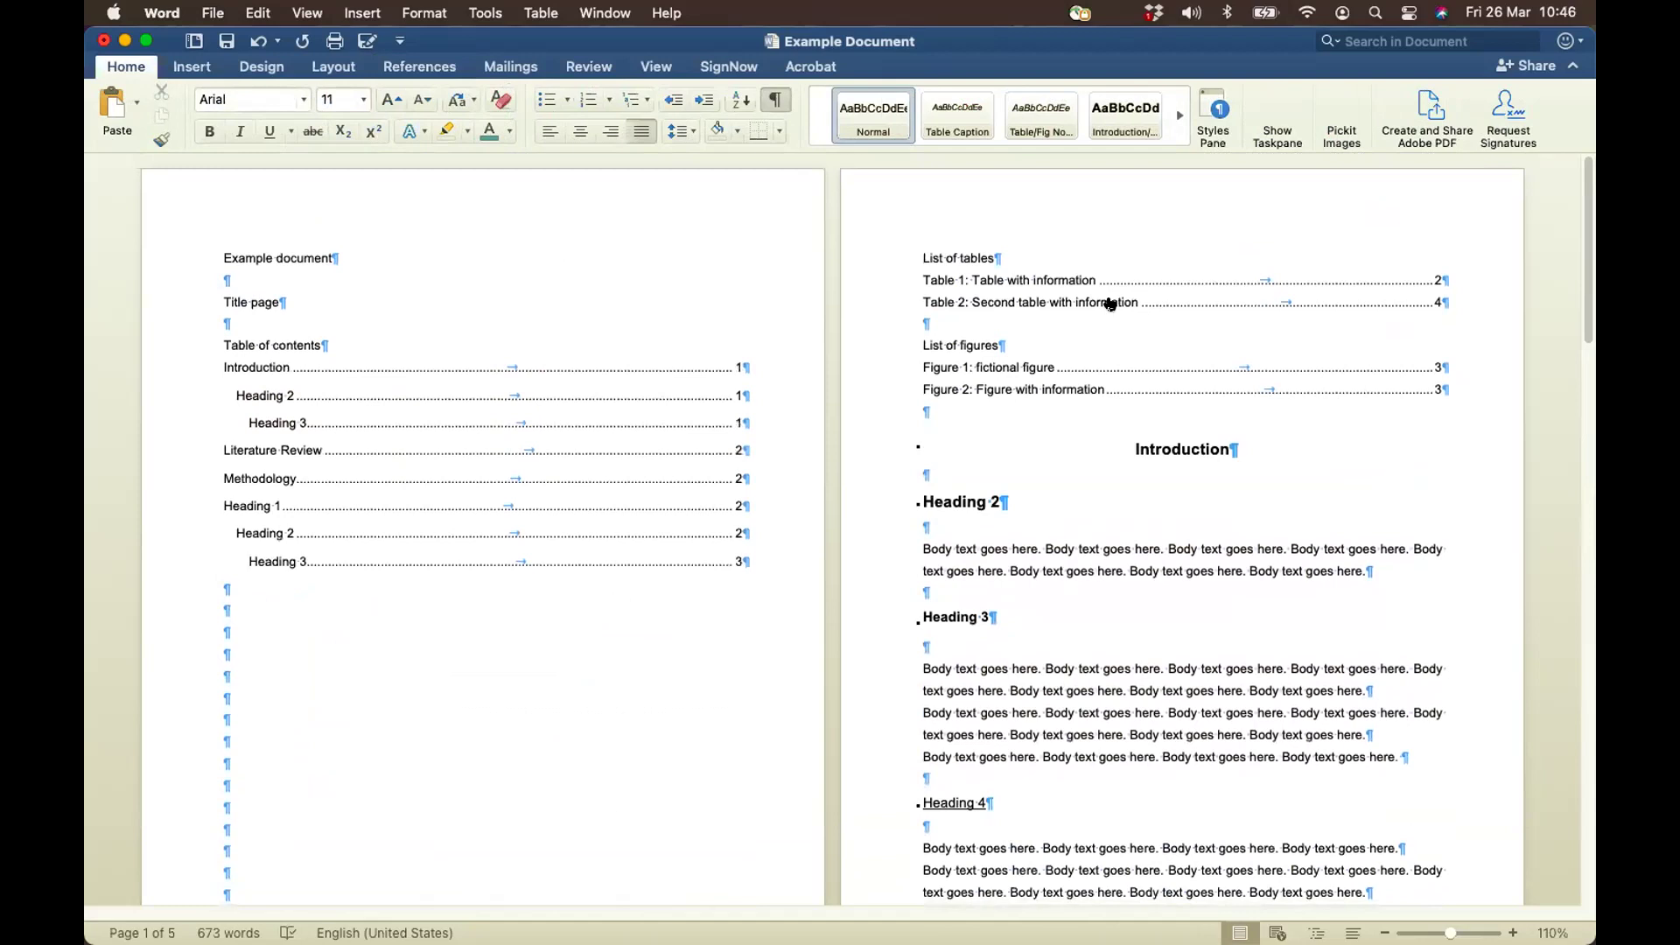
scroll(787, 592, "down", 3)
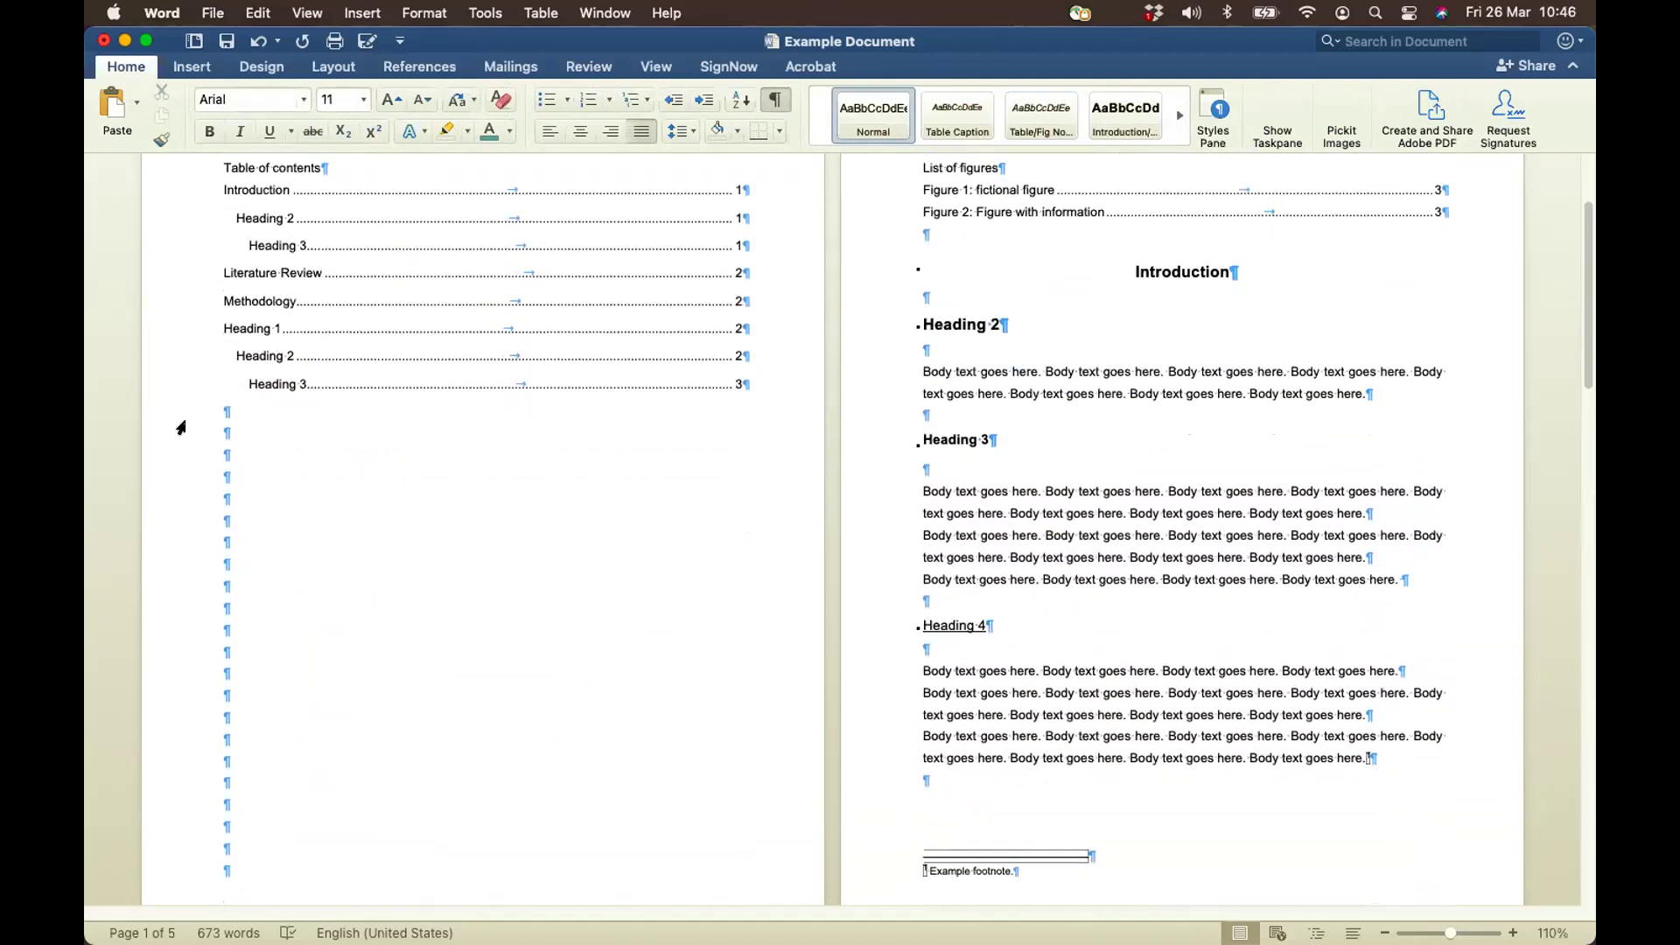
Select and delete the extra empty paragraphs between the table of contents and the list of tables
left_click_drag(169, 429, 132, 851)
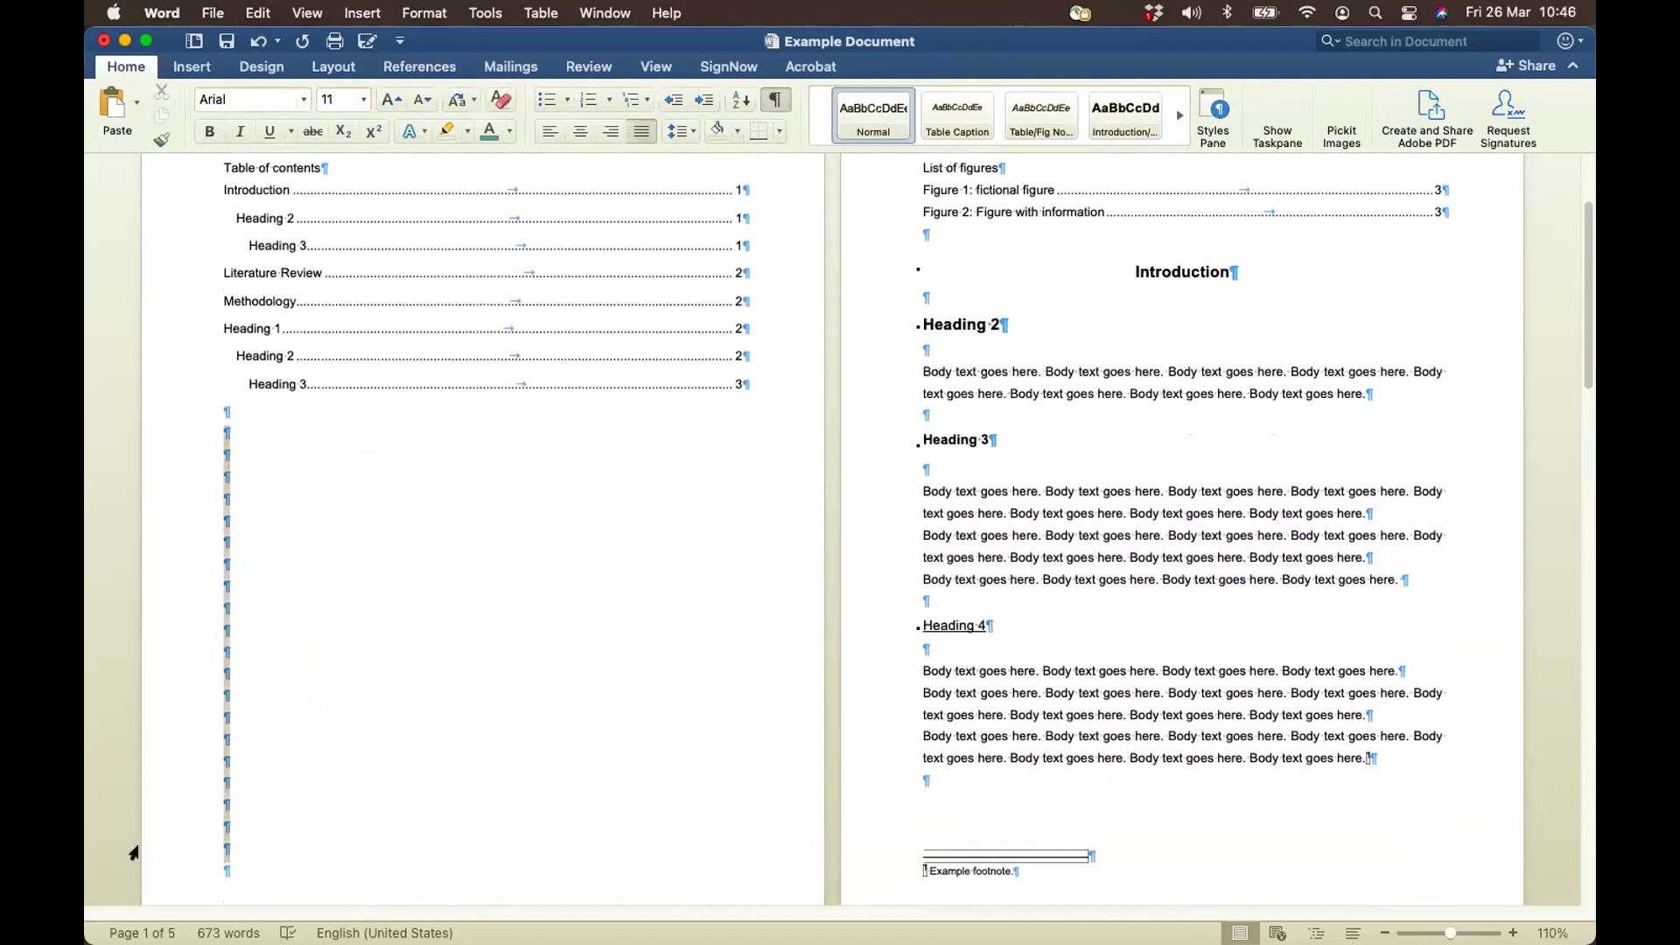
key("BackSpace")
scroll(360, 342, "up", 2)
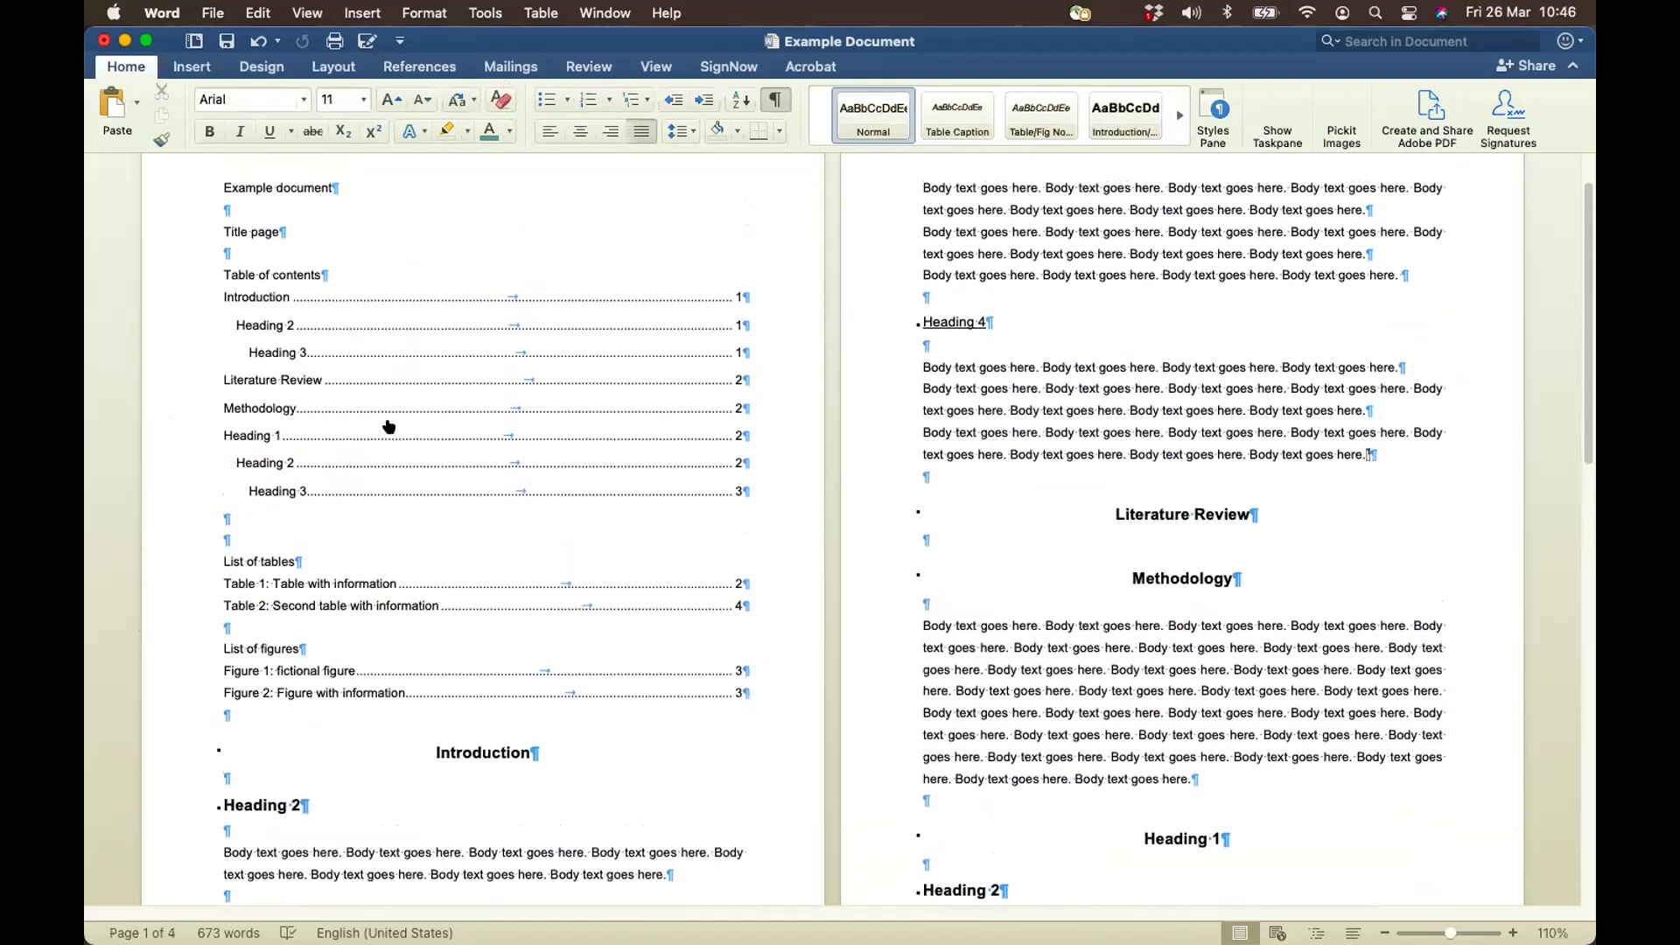
Insert a page break below the Title page line and delete the empty paragraph above the Table of contents title
left_click(167, 239)
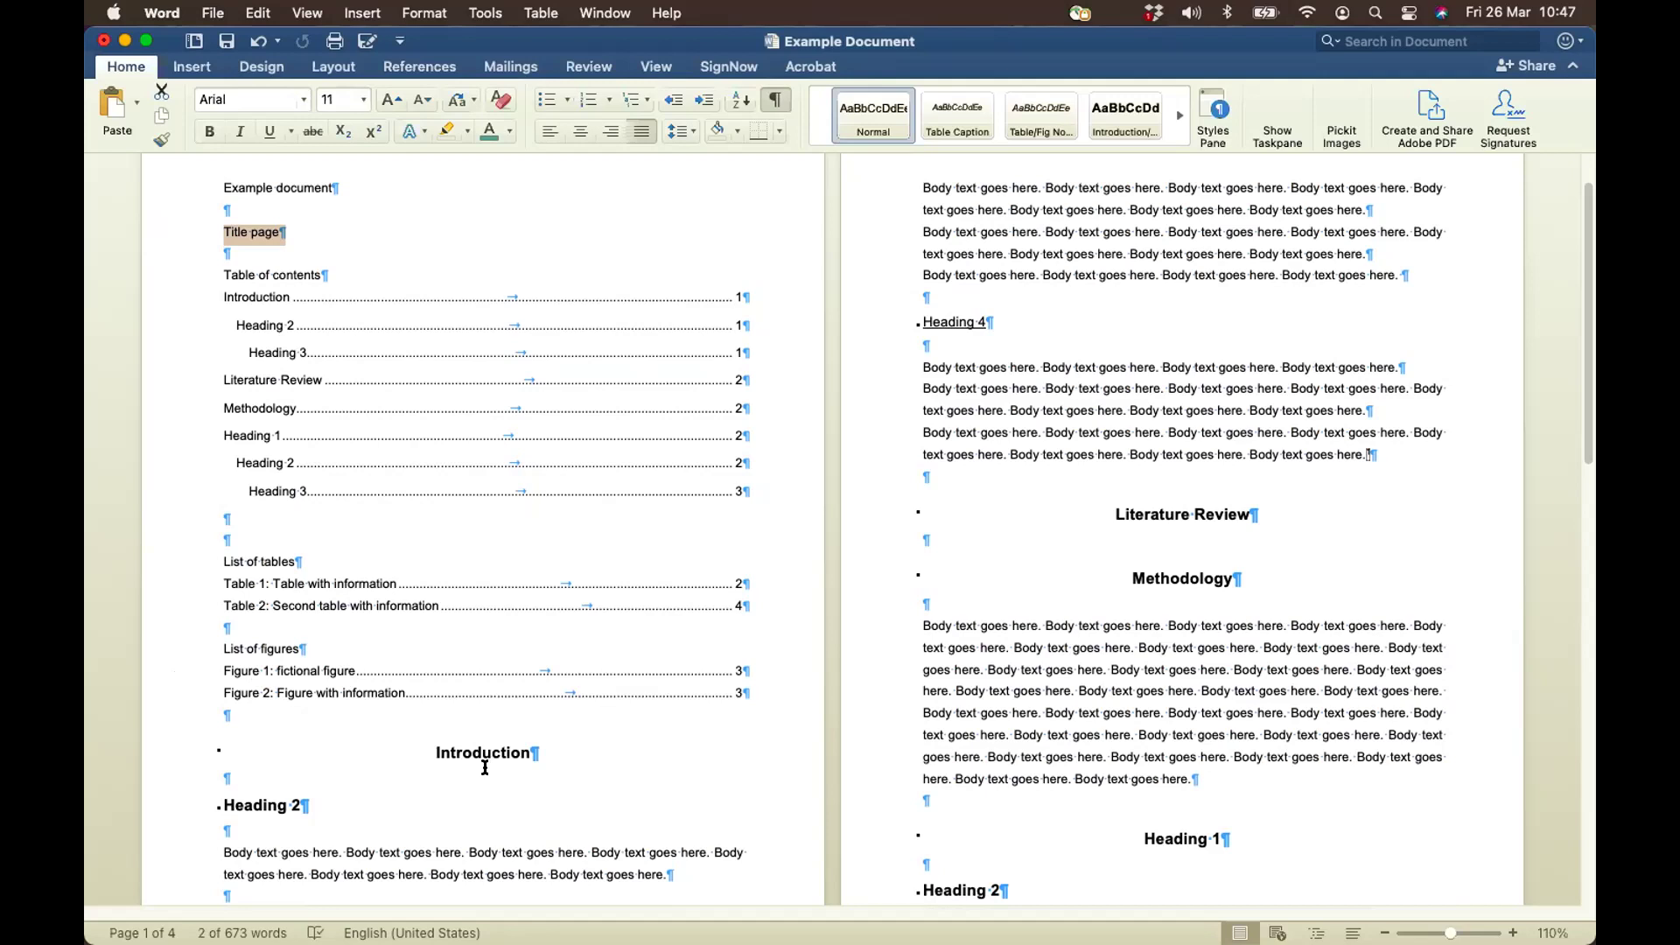
left_click(308, 234)
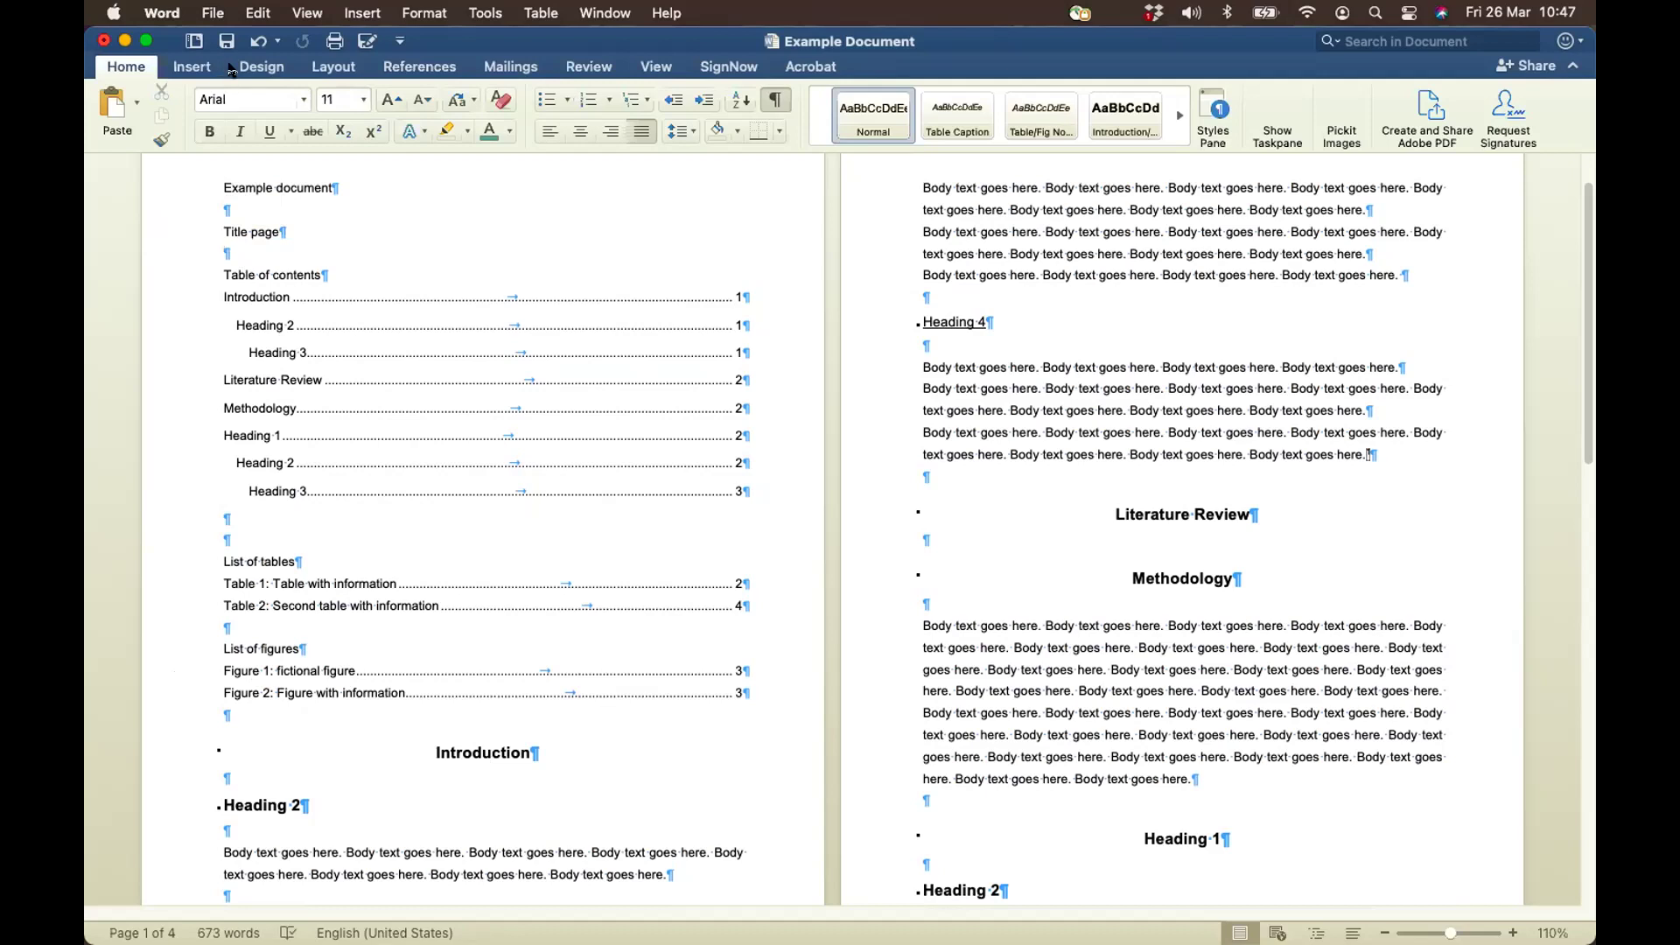
left_click(325, 69)
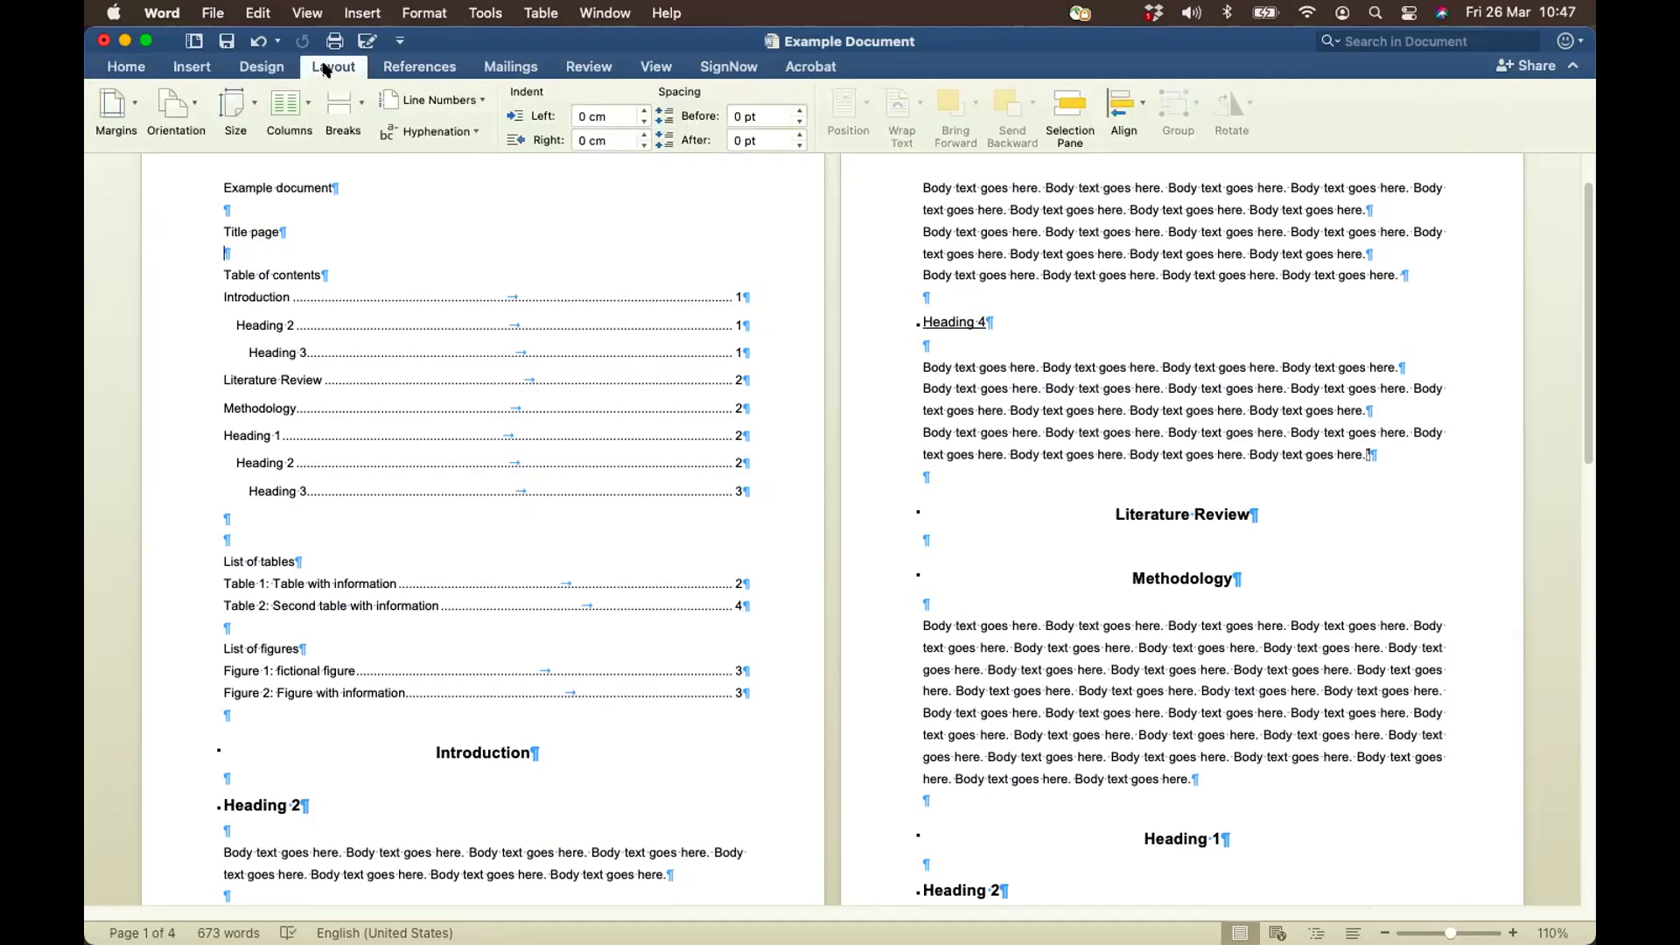
left_click(344, 103)
left_click(344, 102)
left_click(348, 115)
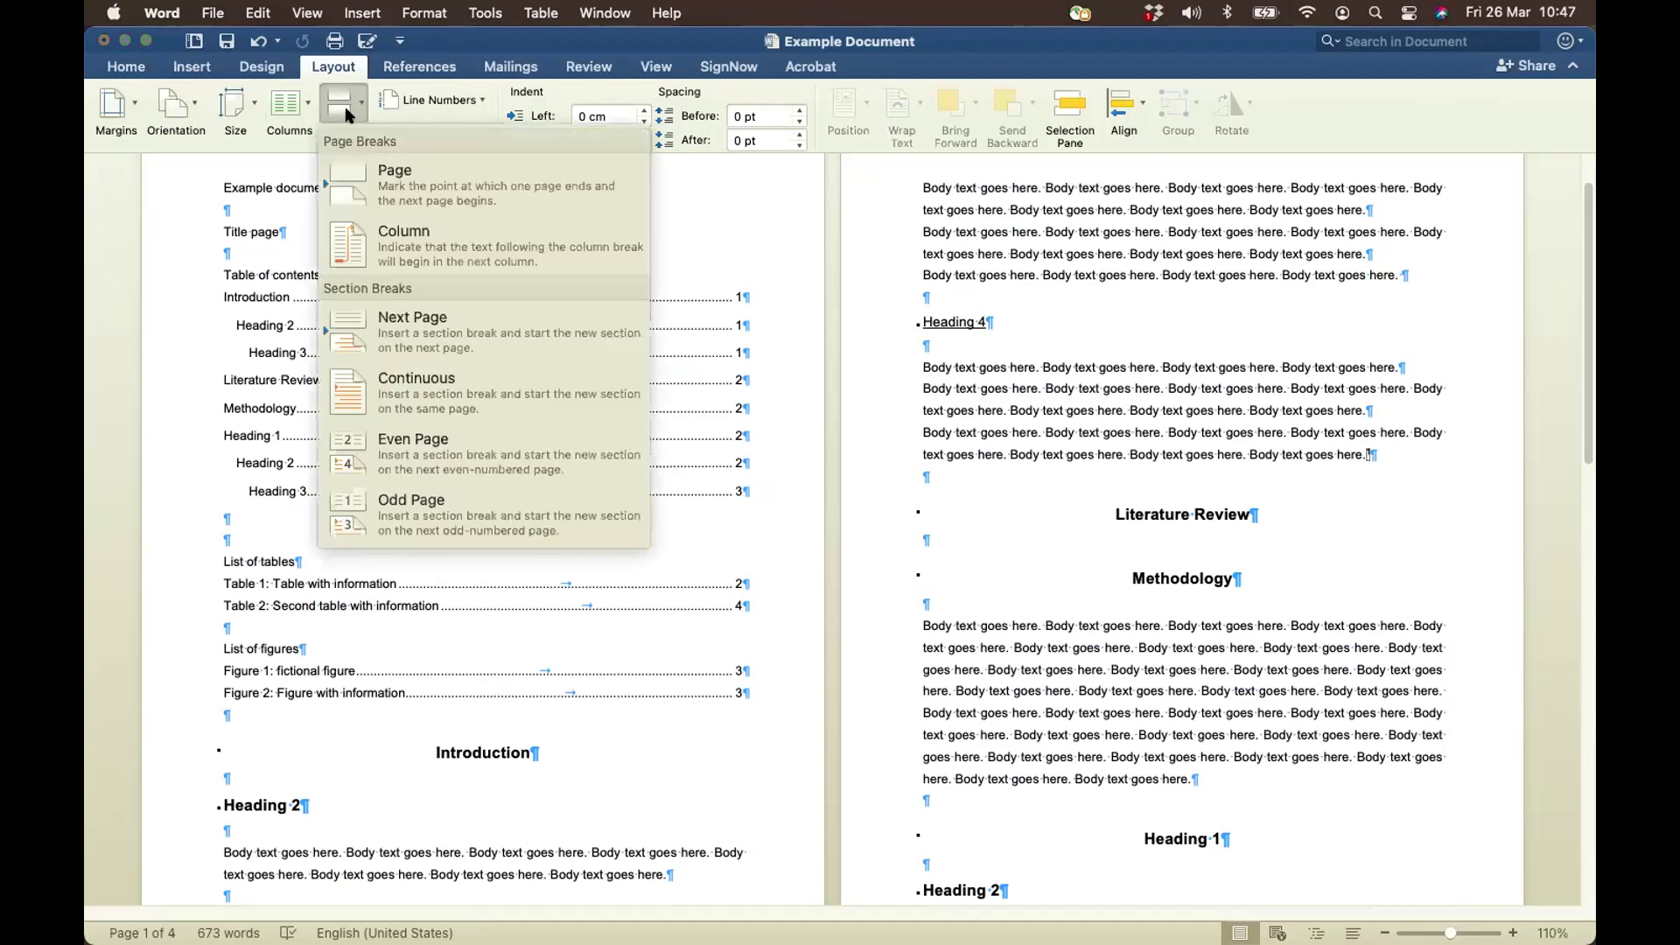
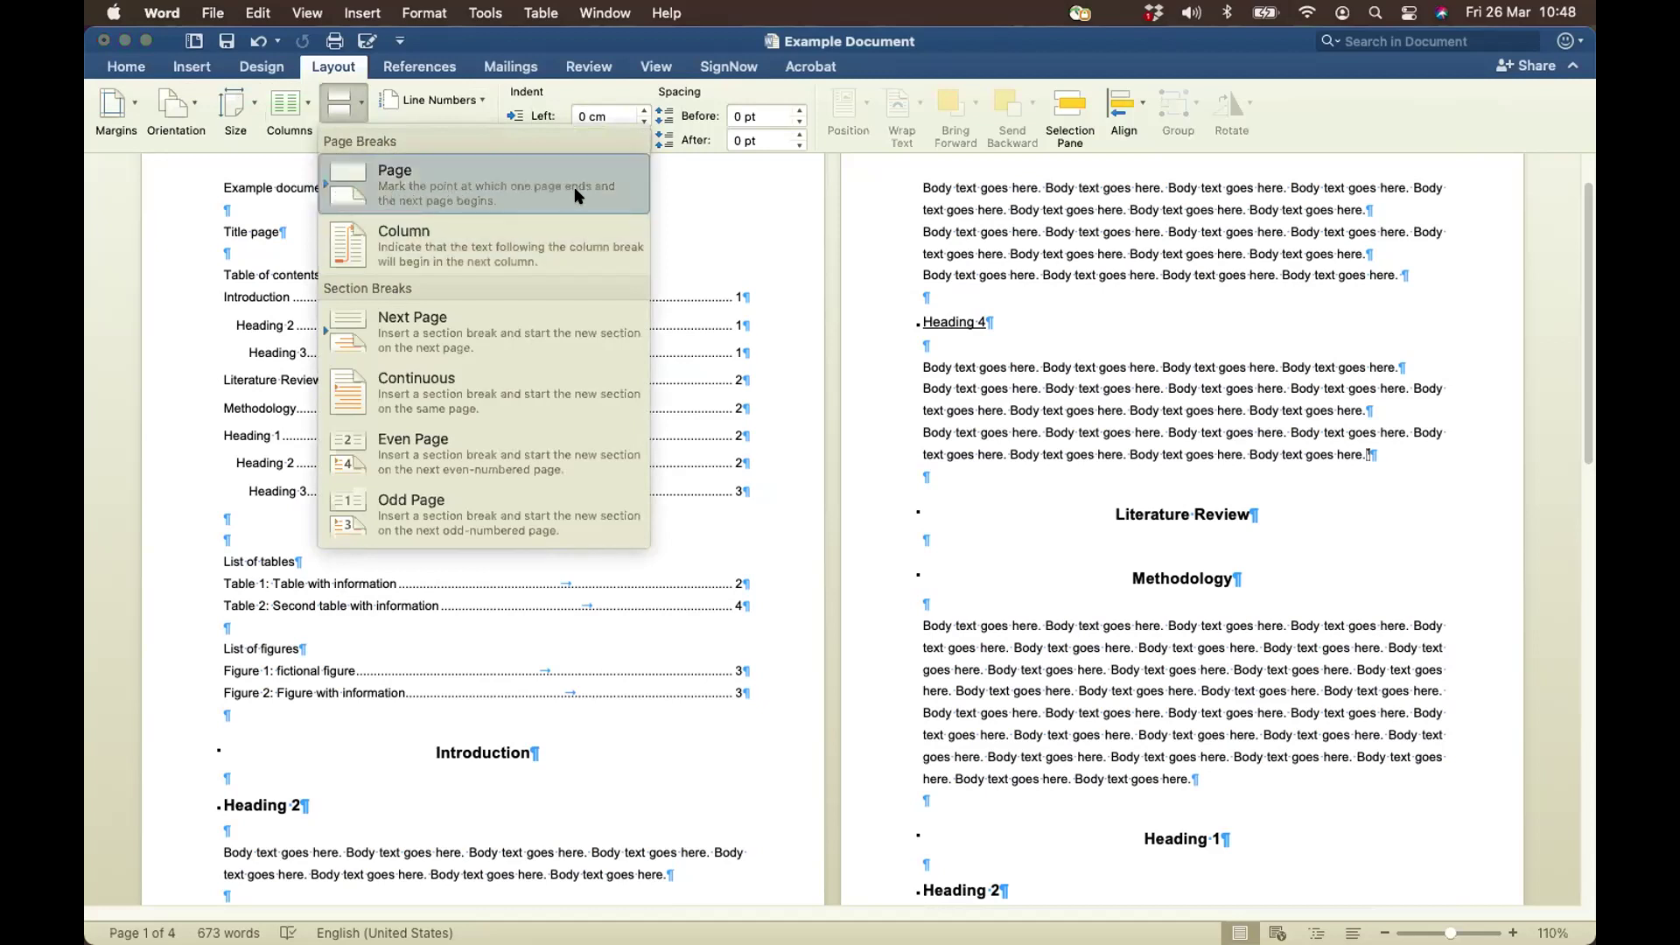
left_click(466, 189)
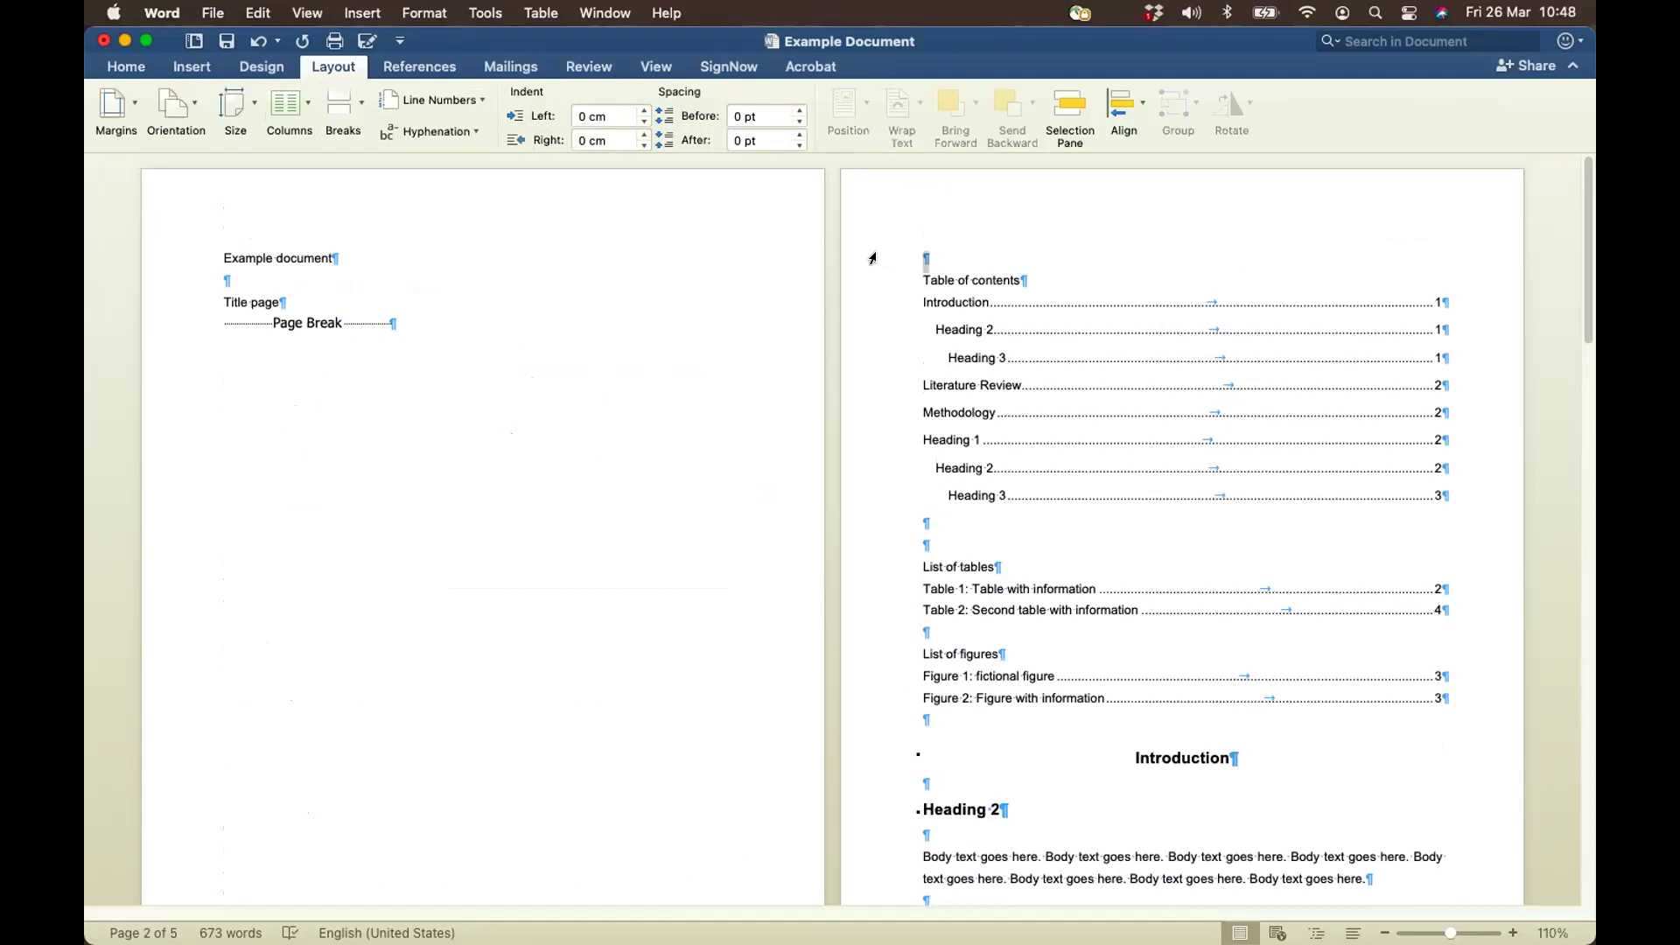
key("Delete")
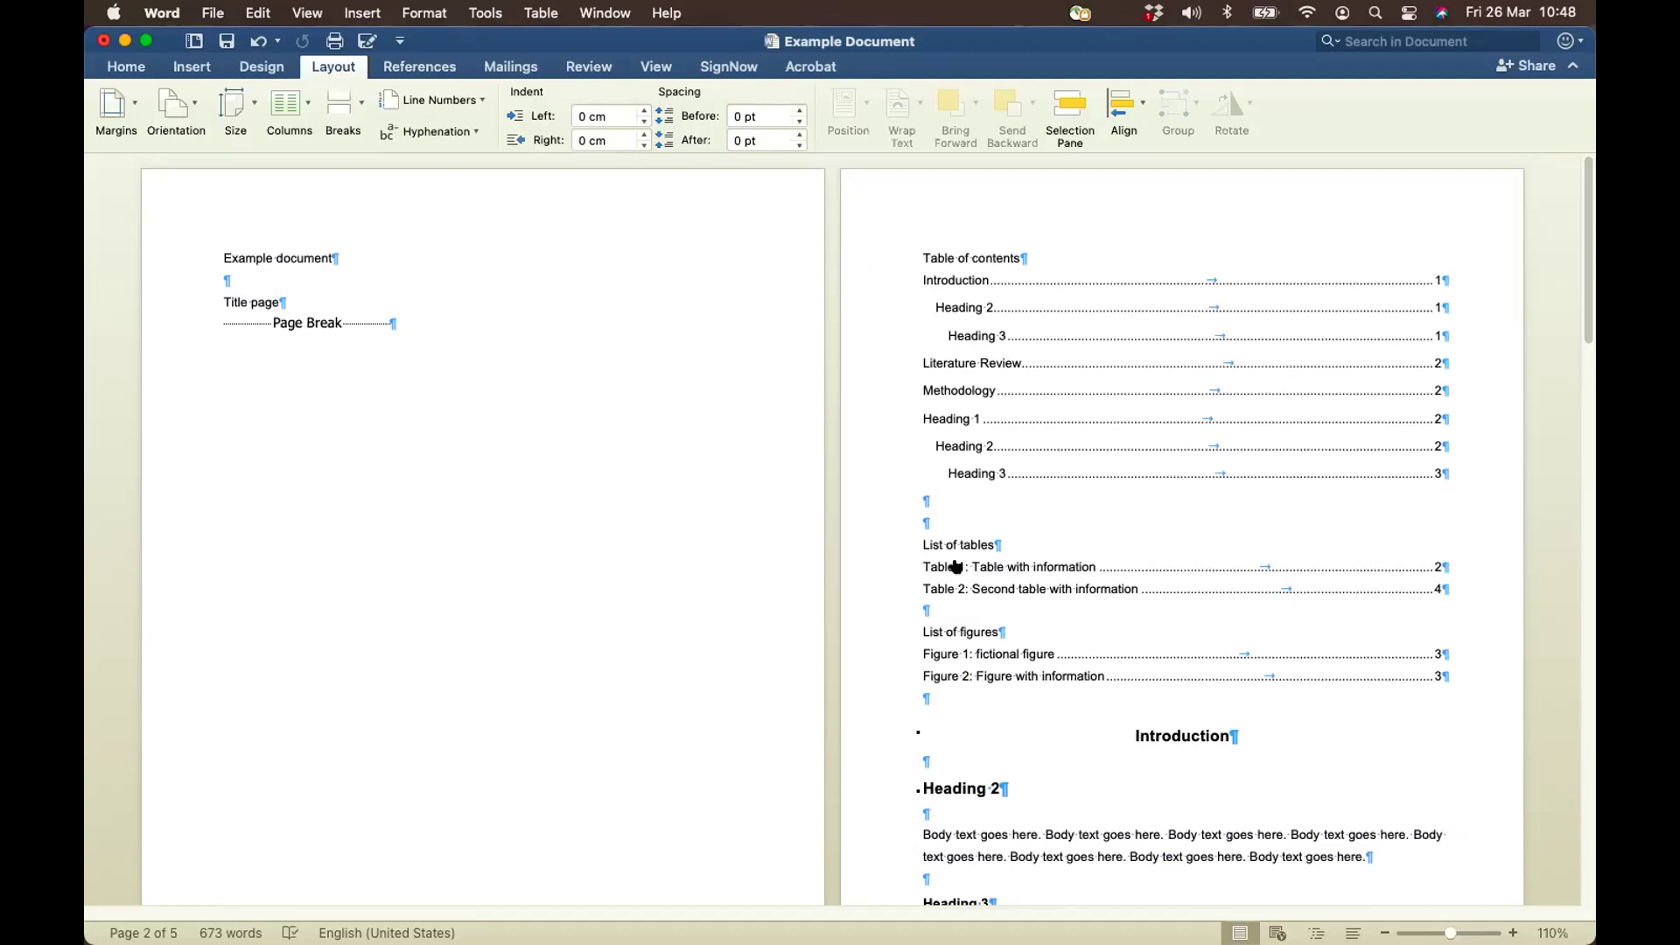
Insert a page break after the table of contents and delete the empty paragraphs above the List of tables title
left_click(341, 107)
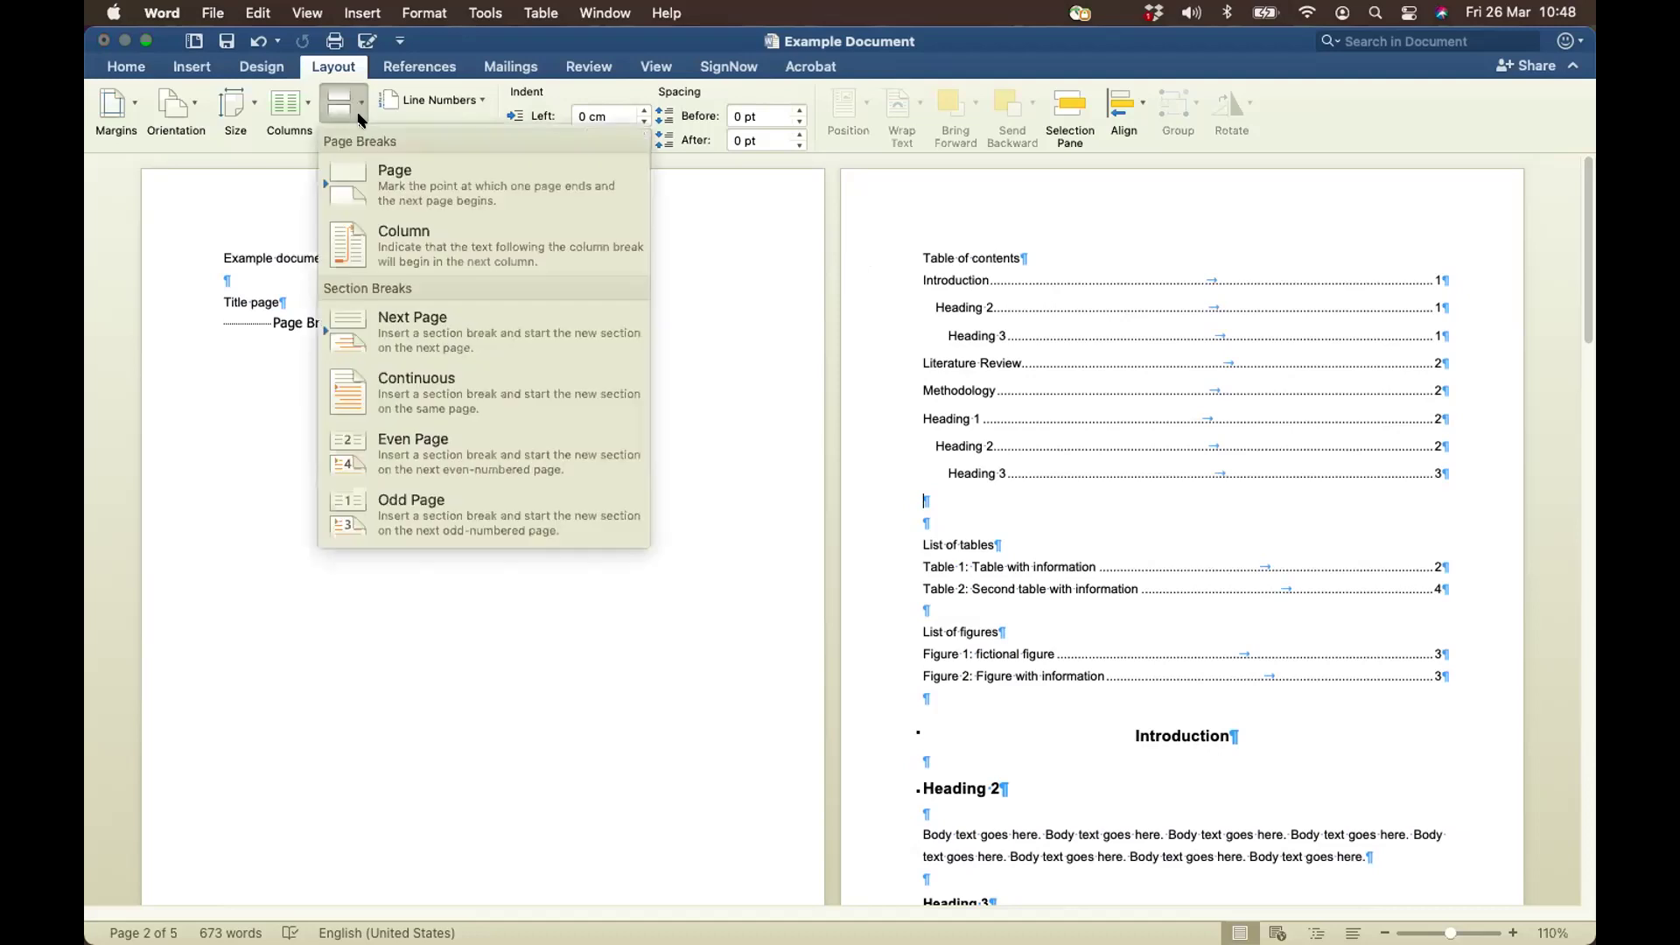
left_click(364, 160)
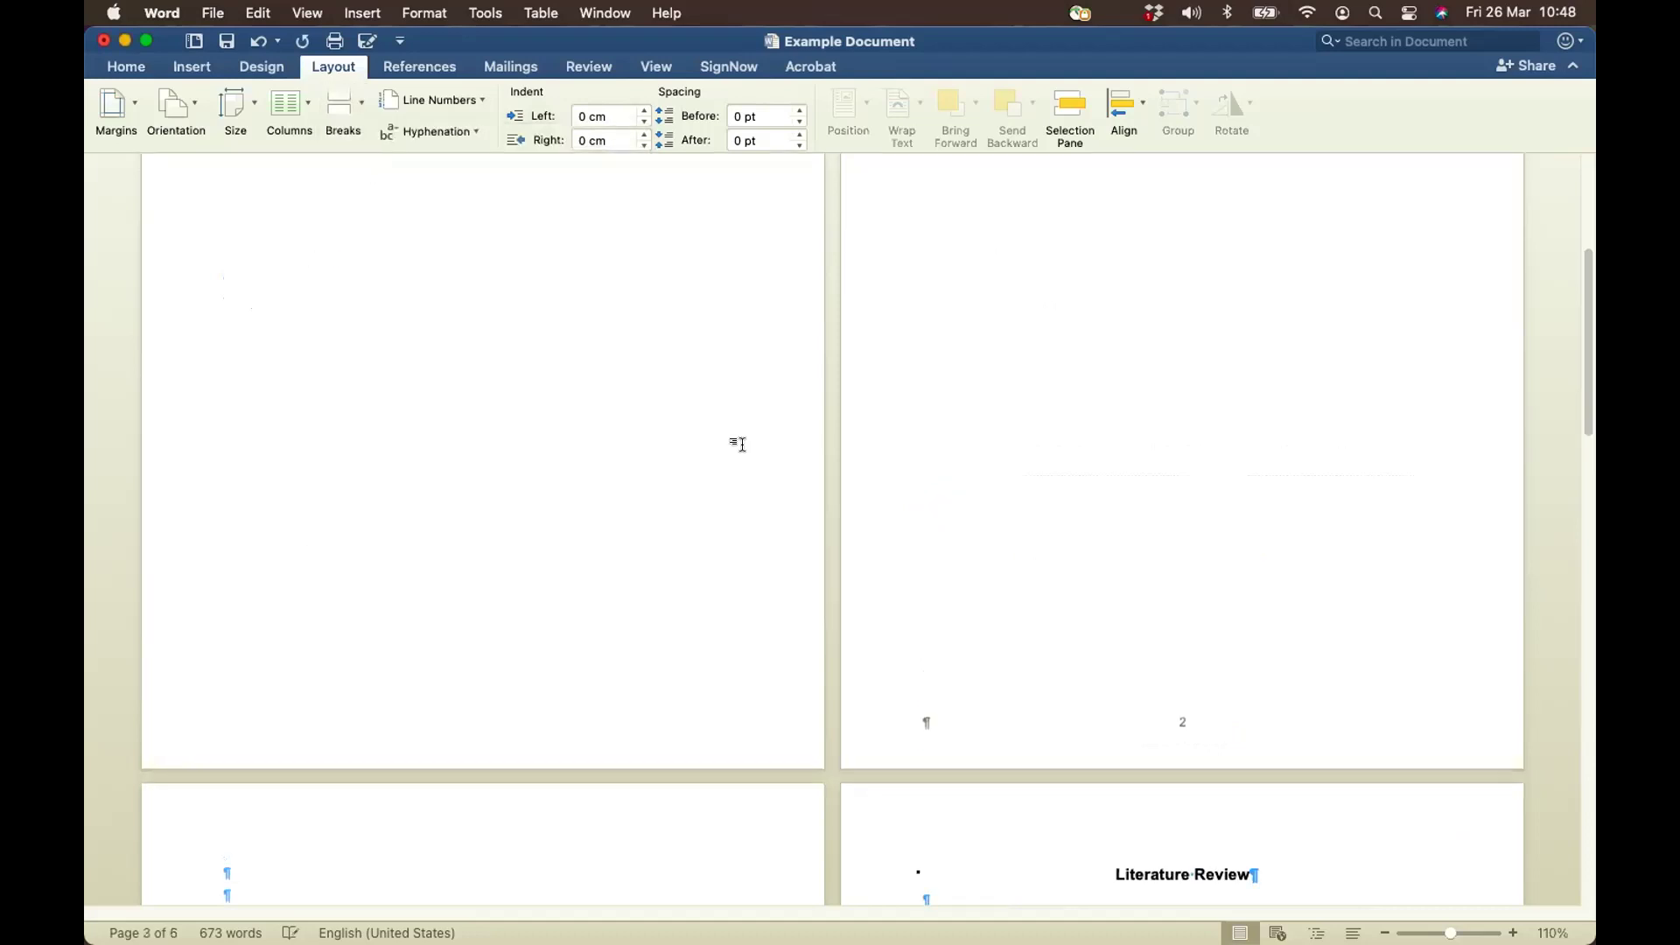
scroll(741, 445, "down", 5)
key("Delete")
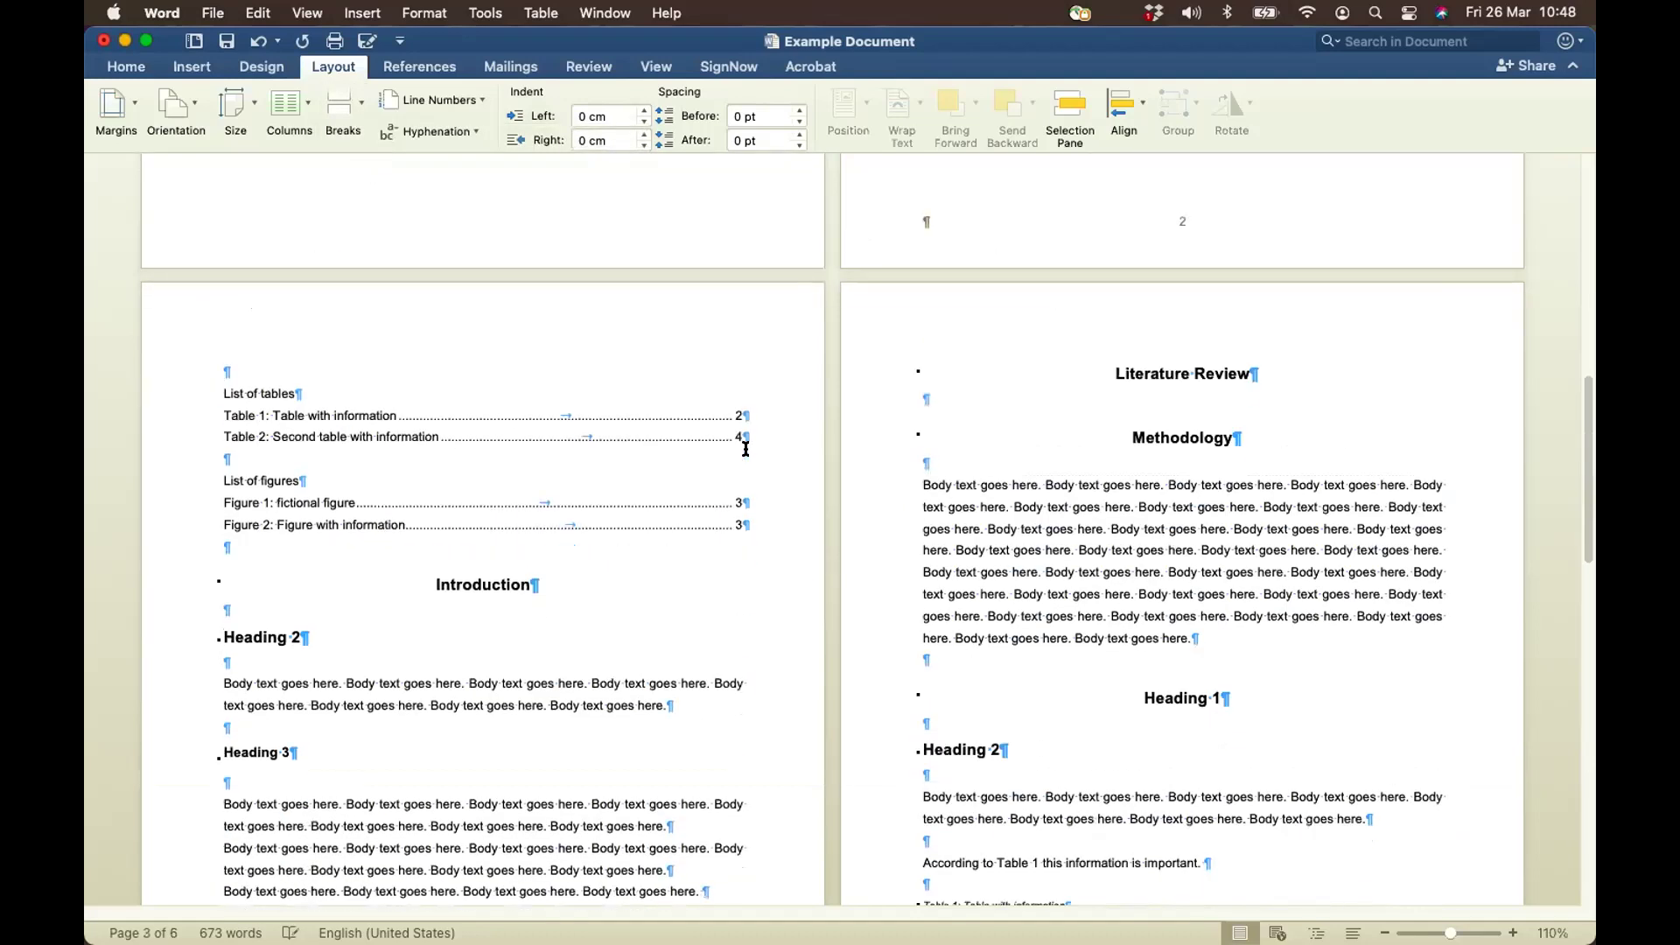
key("Delete")
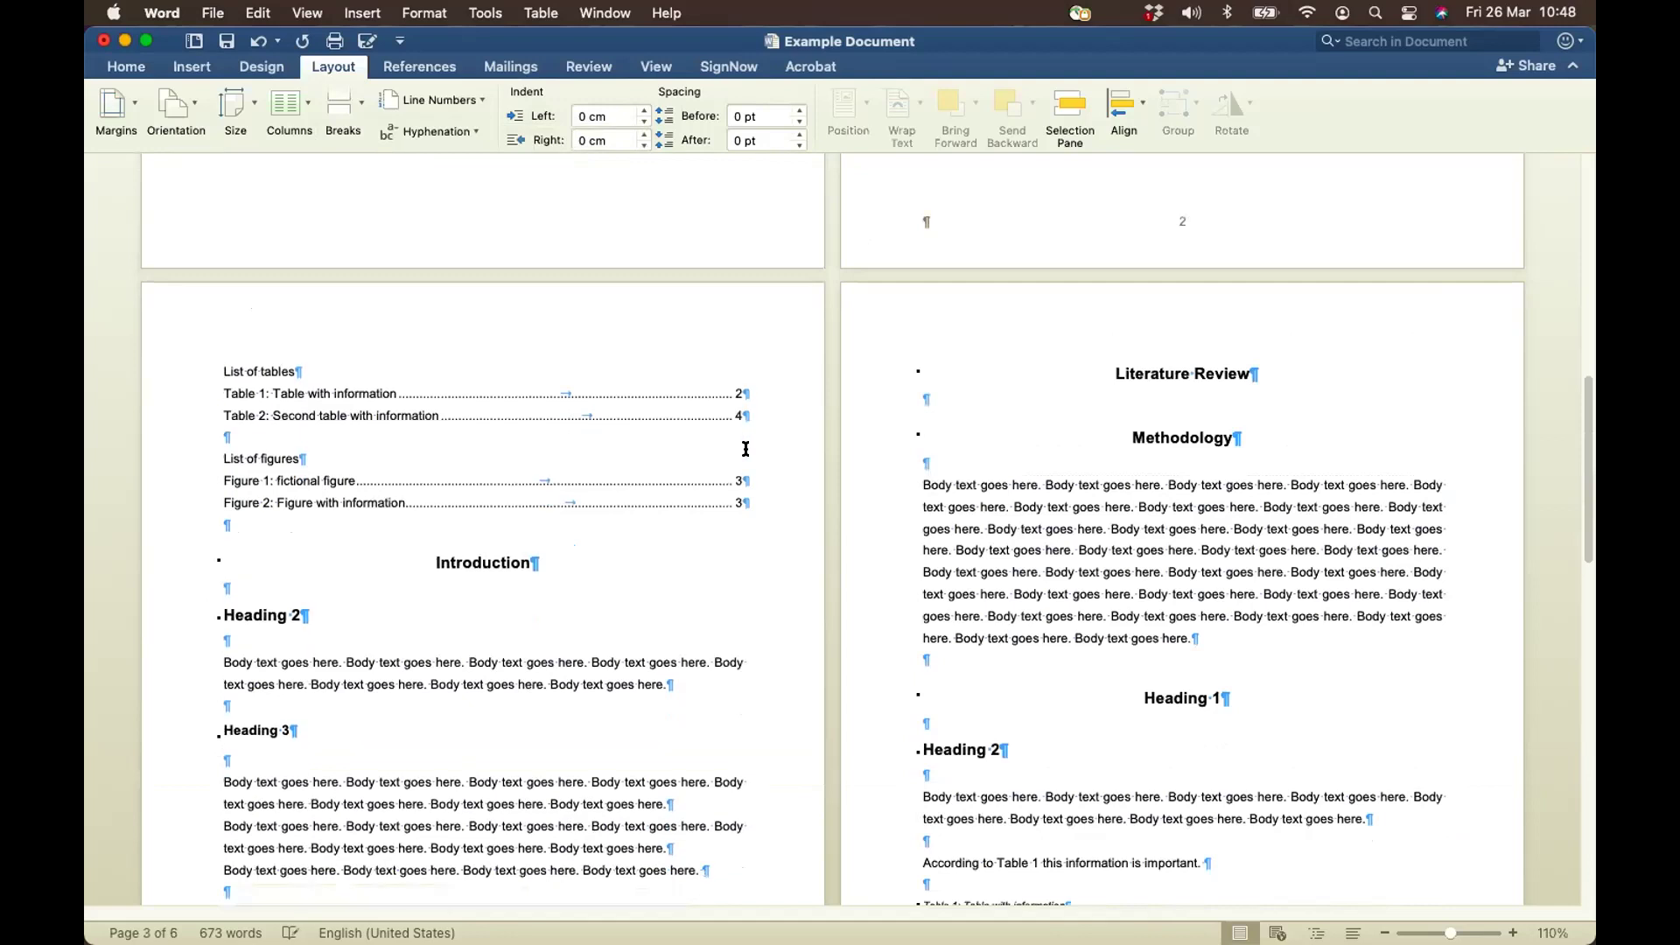
Insert a page break after the list of figures and delete the empty paragraph above the Introduction heading
left_click(354, 114)
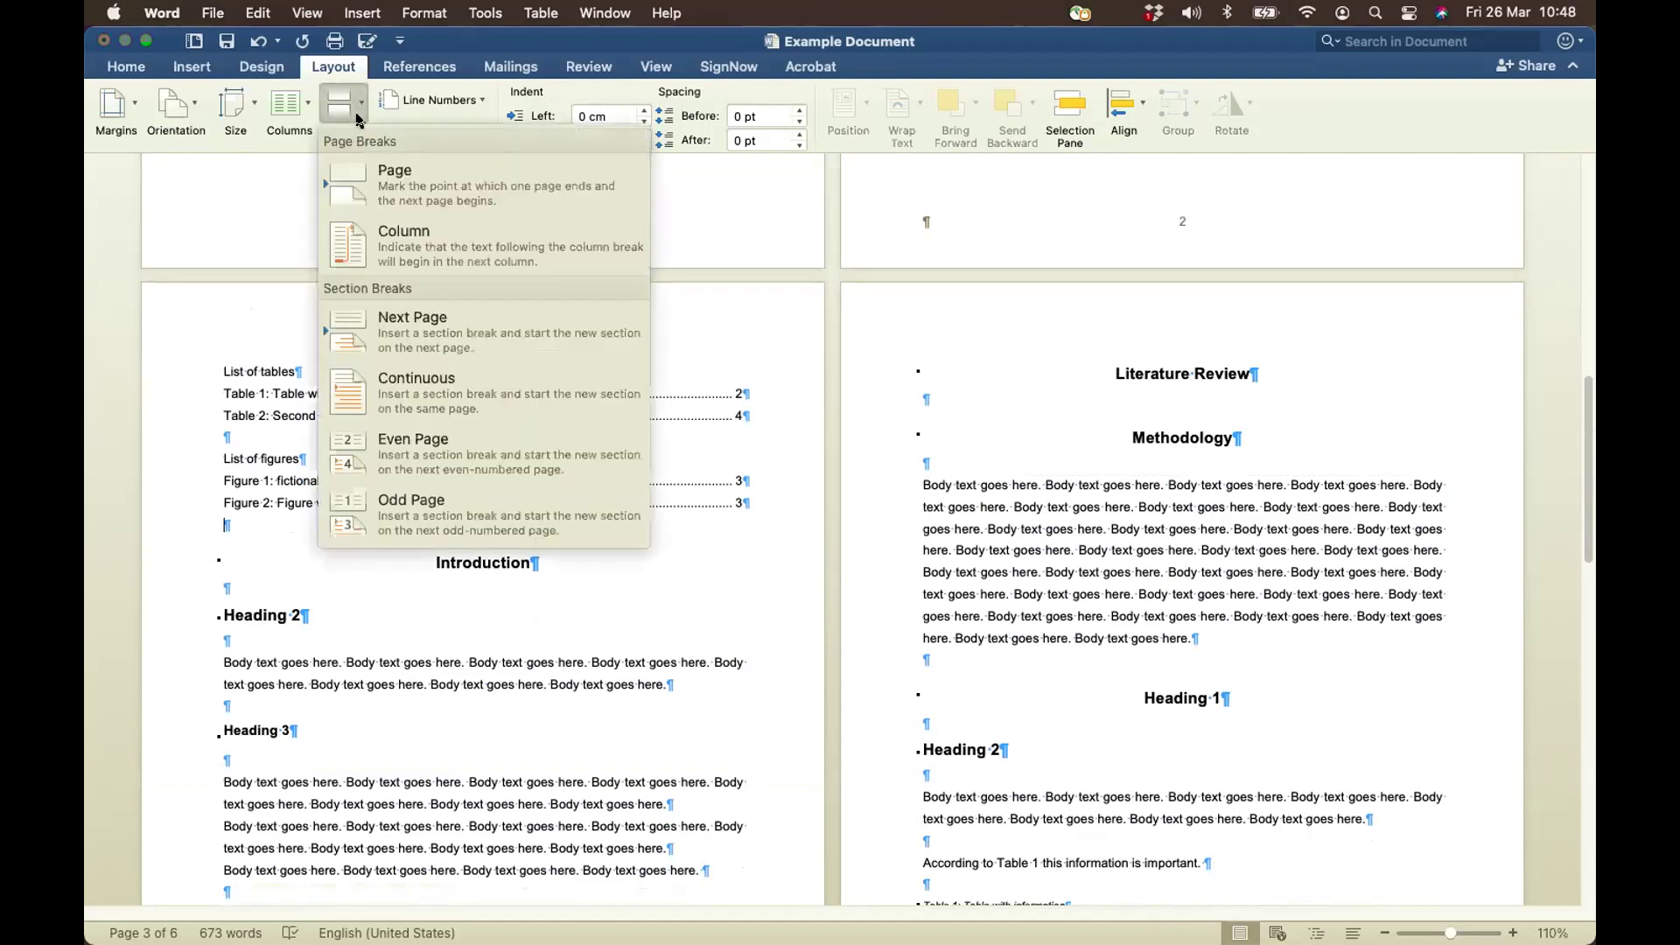
left_click(385, 183)
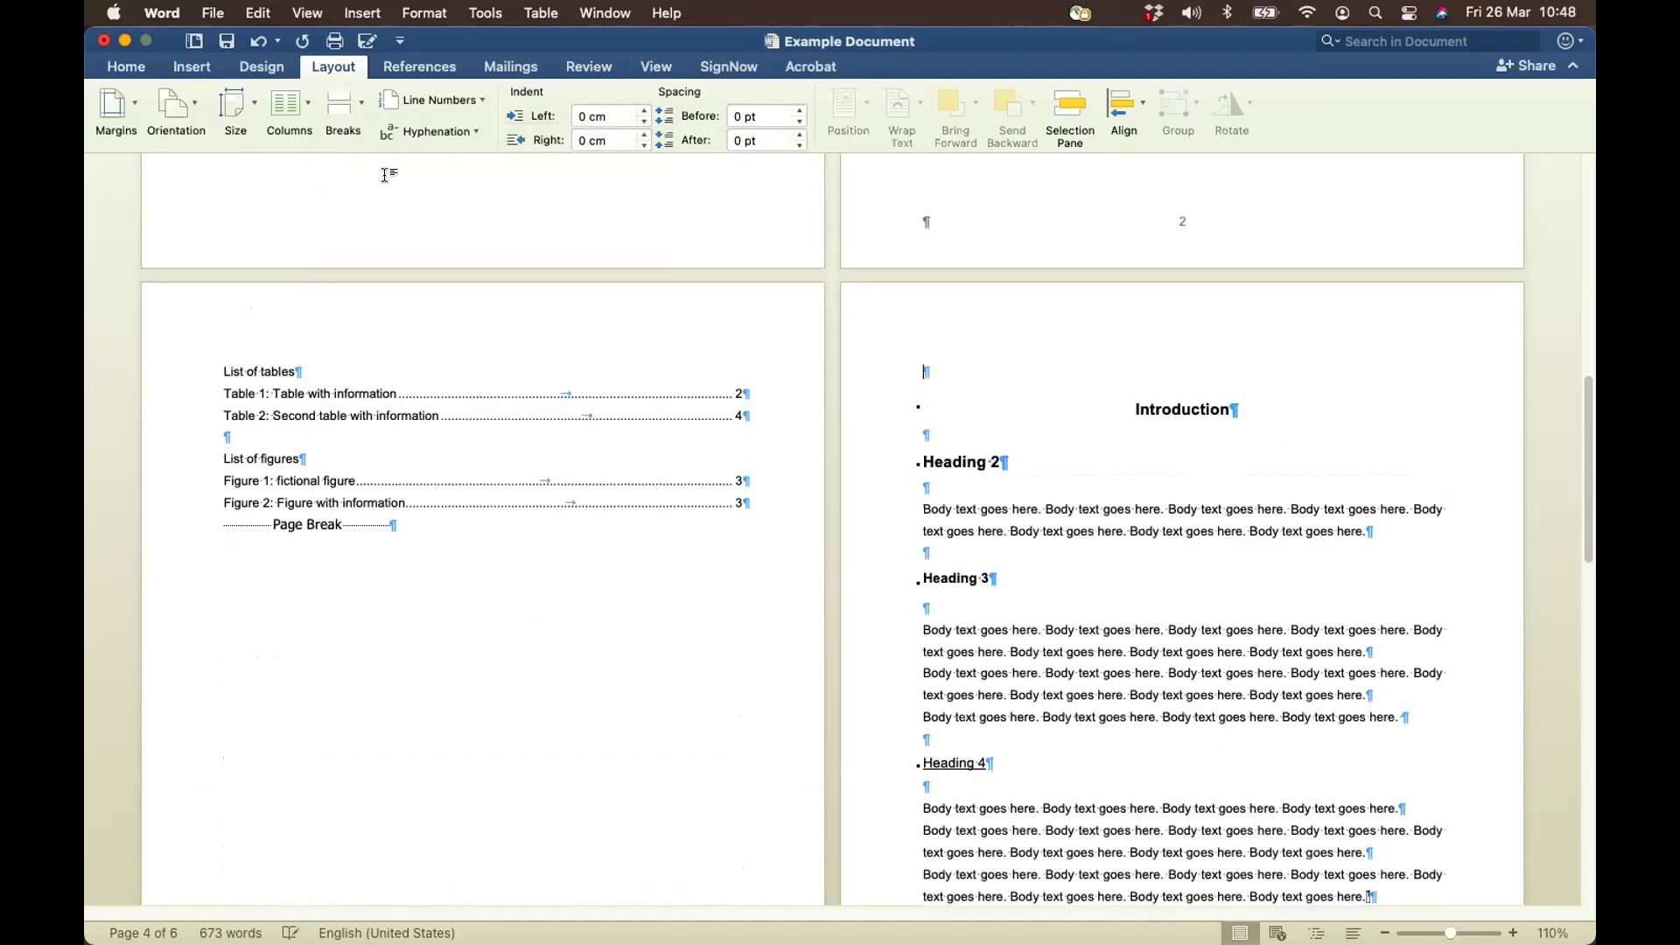
key("Delete")
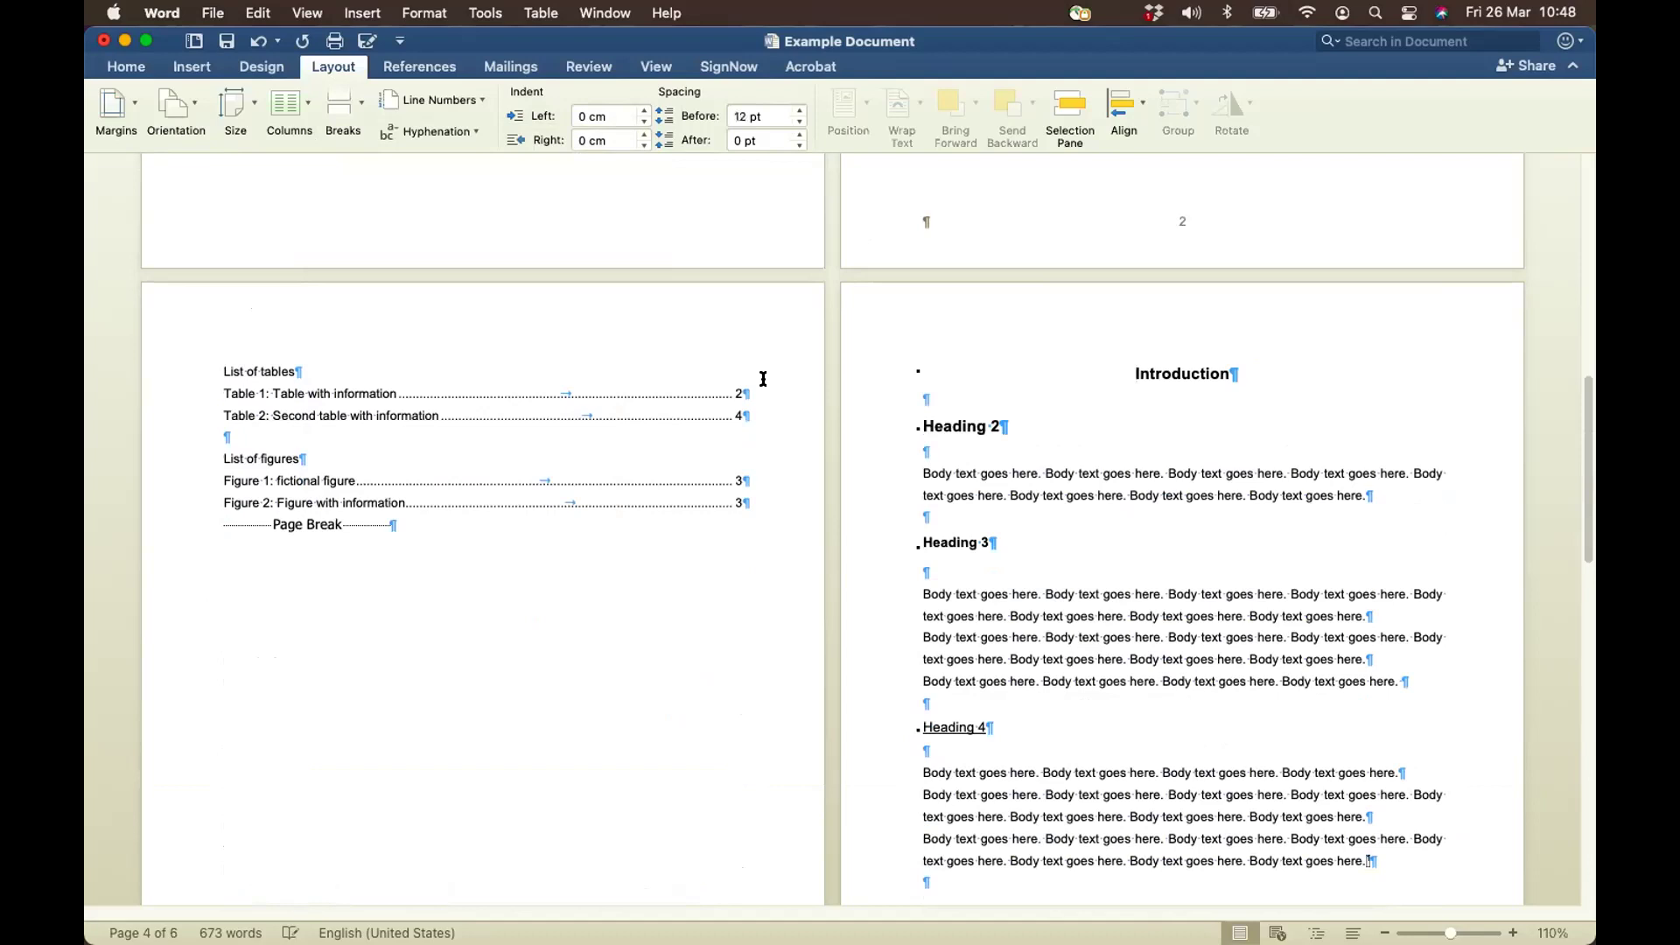
Insert a page break above the Literature Review heading and delete the leftover empty paragraph before that heading
scroll(954, 534, "down", 5)
scroll(954, 533, "down", 2)
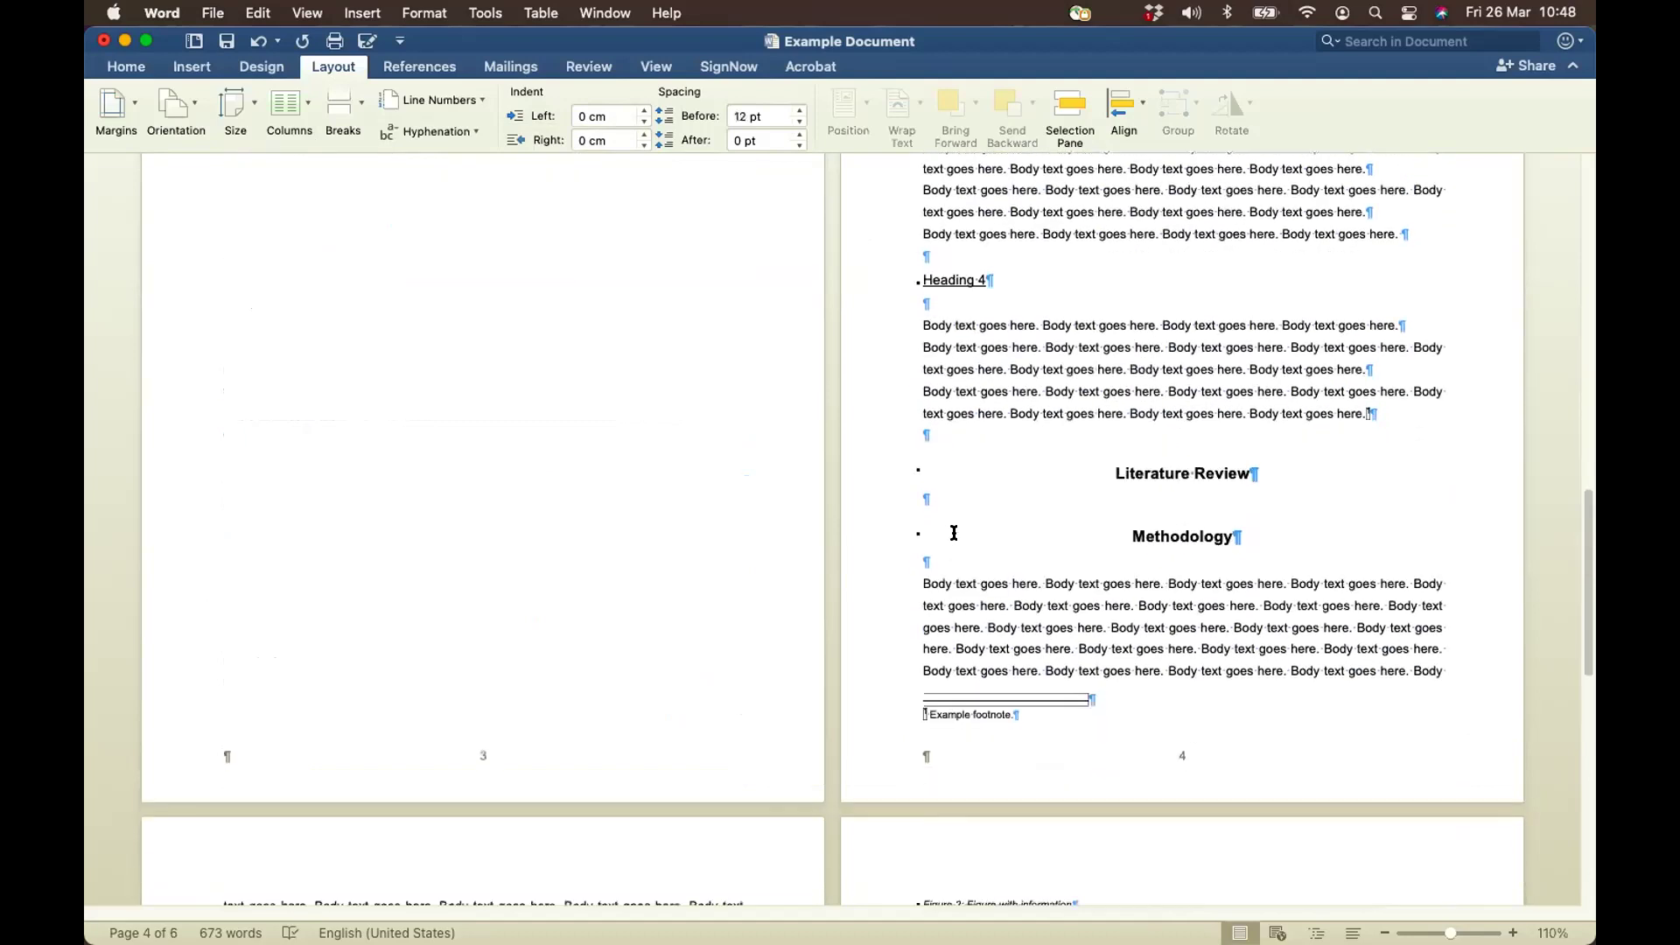
left_click(931, 428)
left_click(355, 123)
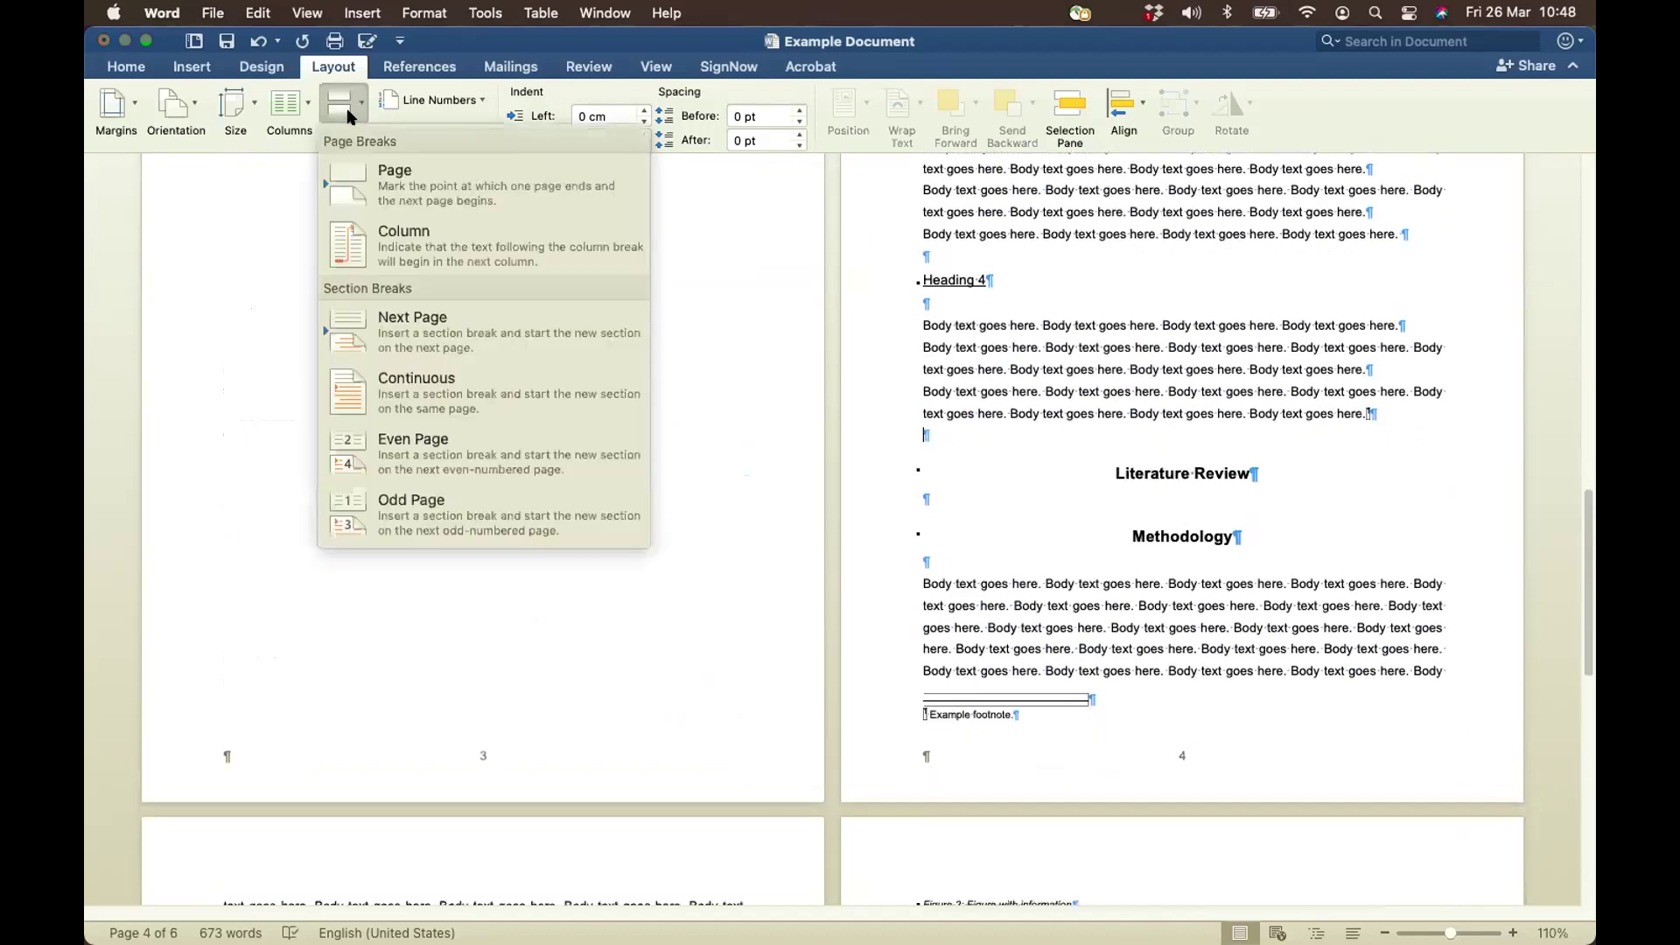
left_click(368, 175)
scroll(469, 514, "down", 5)
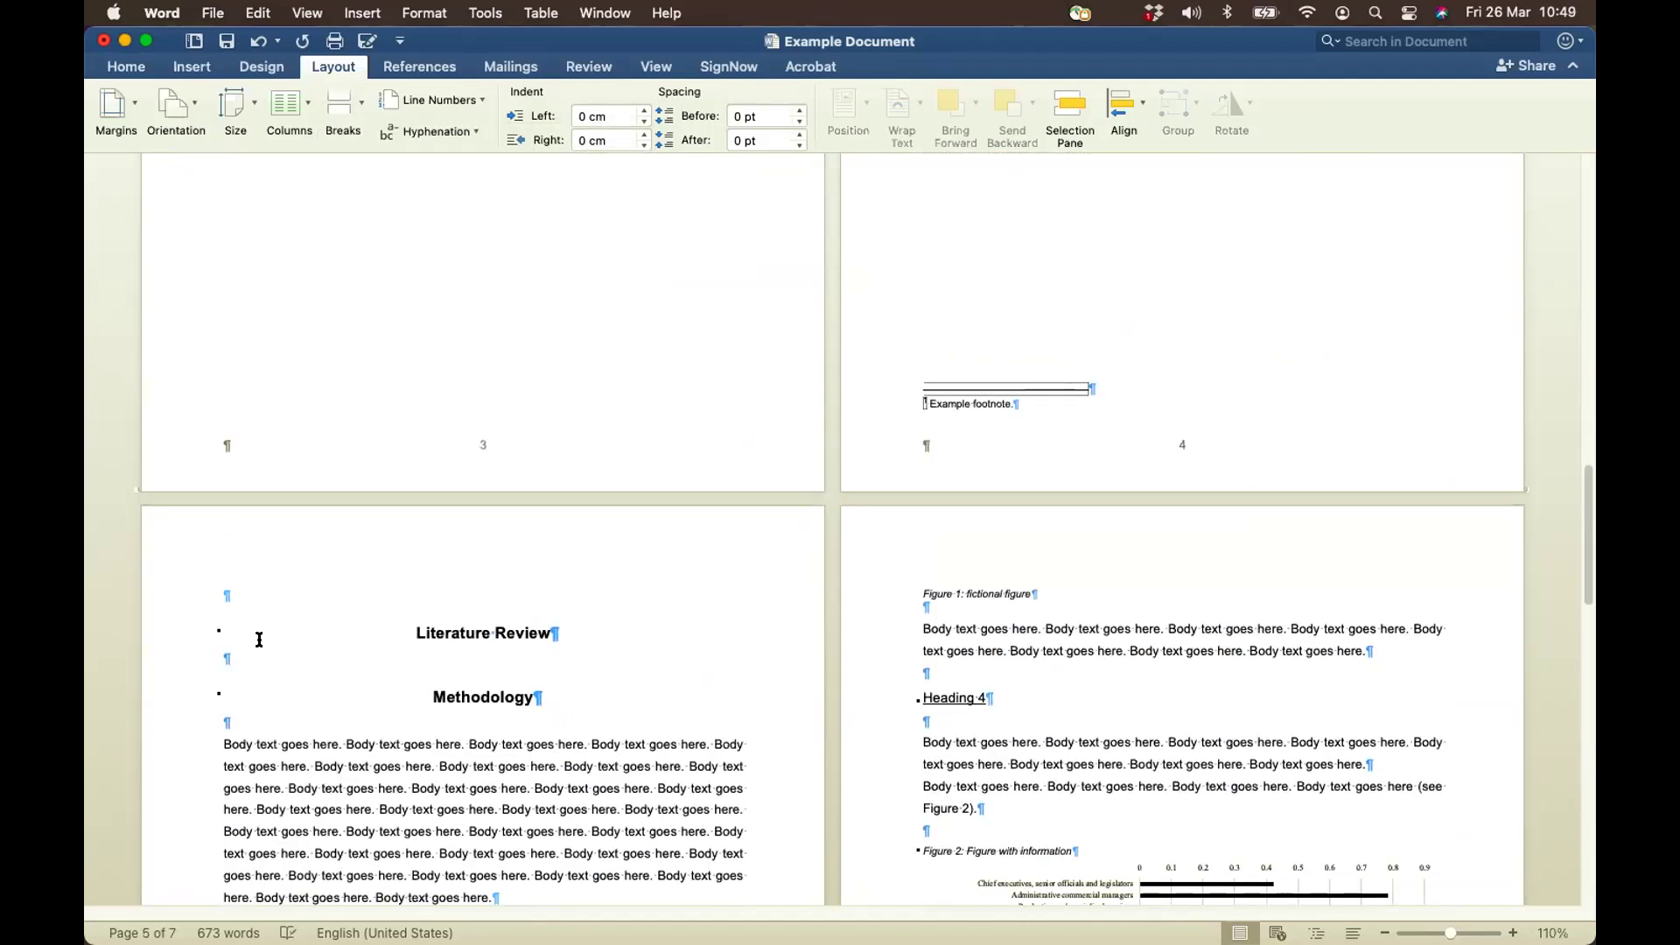
key("Delete")
Insert a page break below the Literature Review heading and delete the empty paragraph above the Methodology heading
left_click(244, 629)
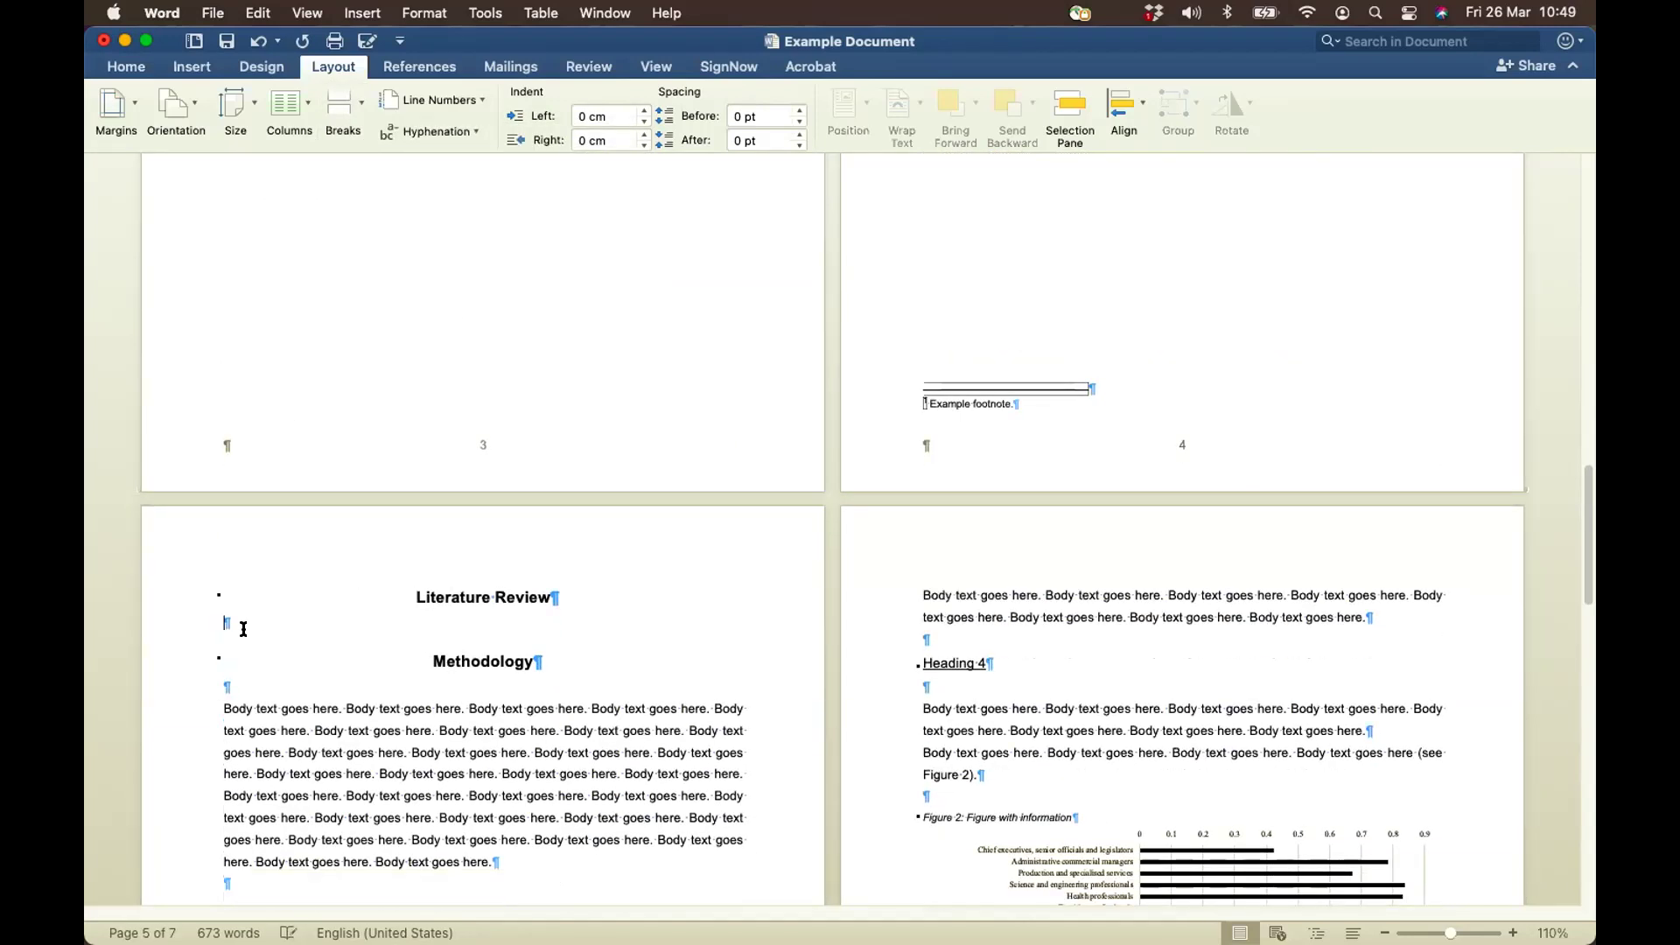
left_click(348, 129)
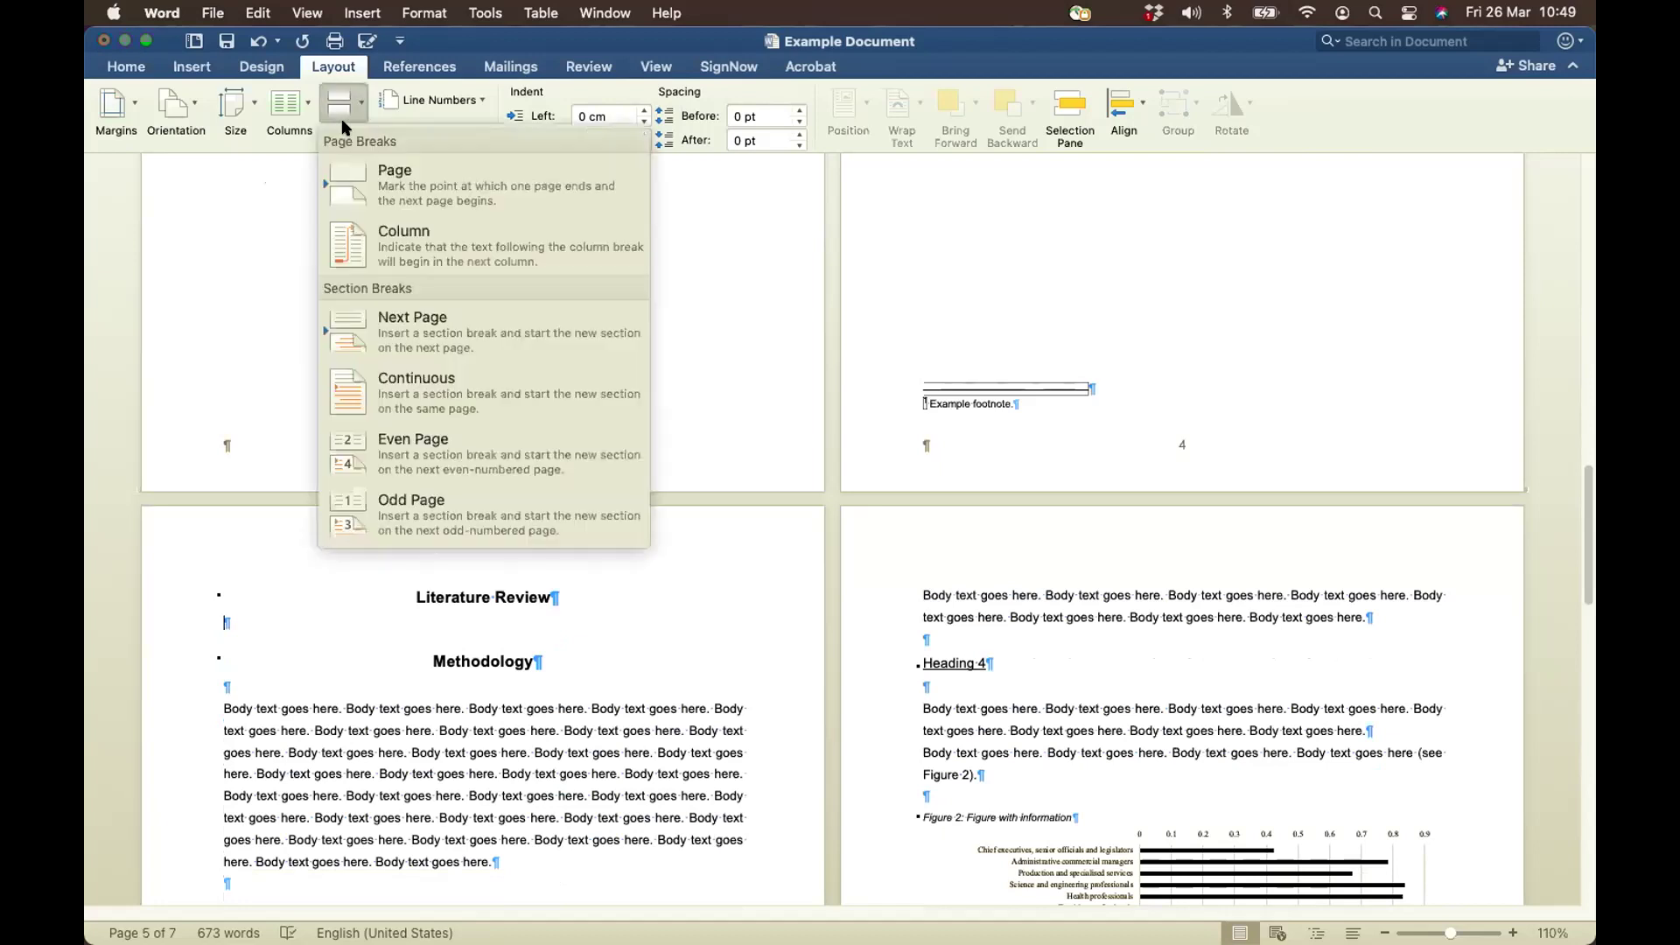
left_click(355, 166)
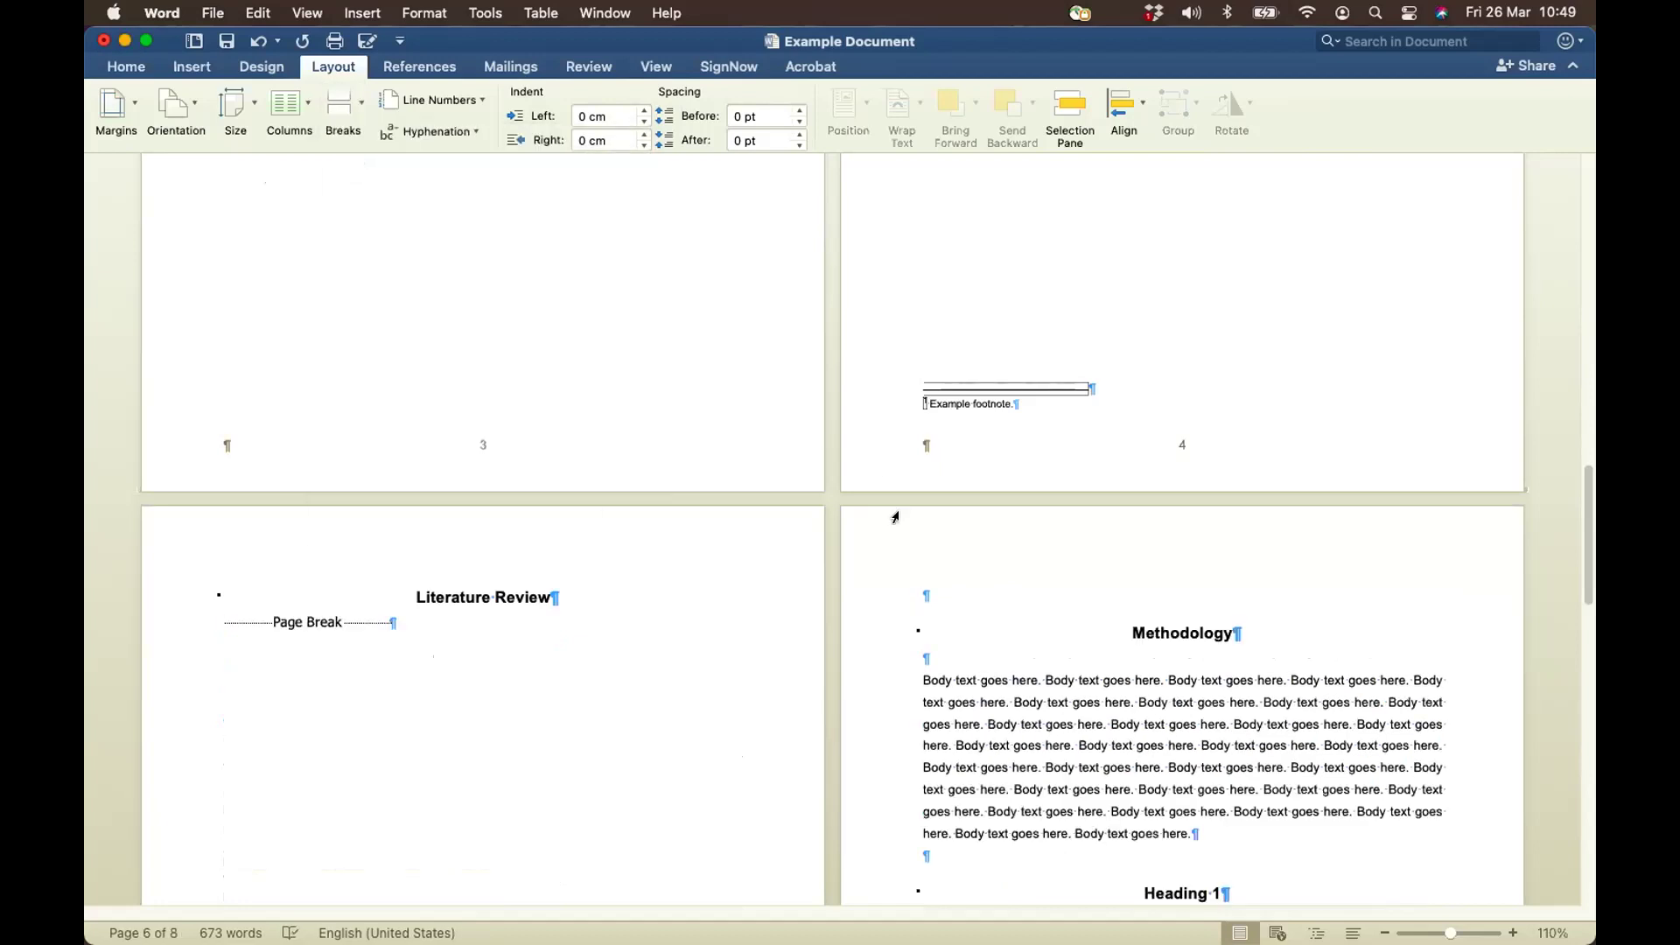
key("Delete")
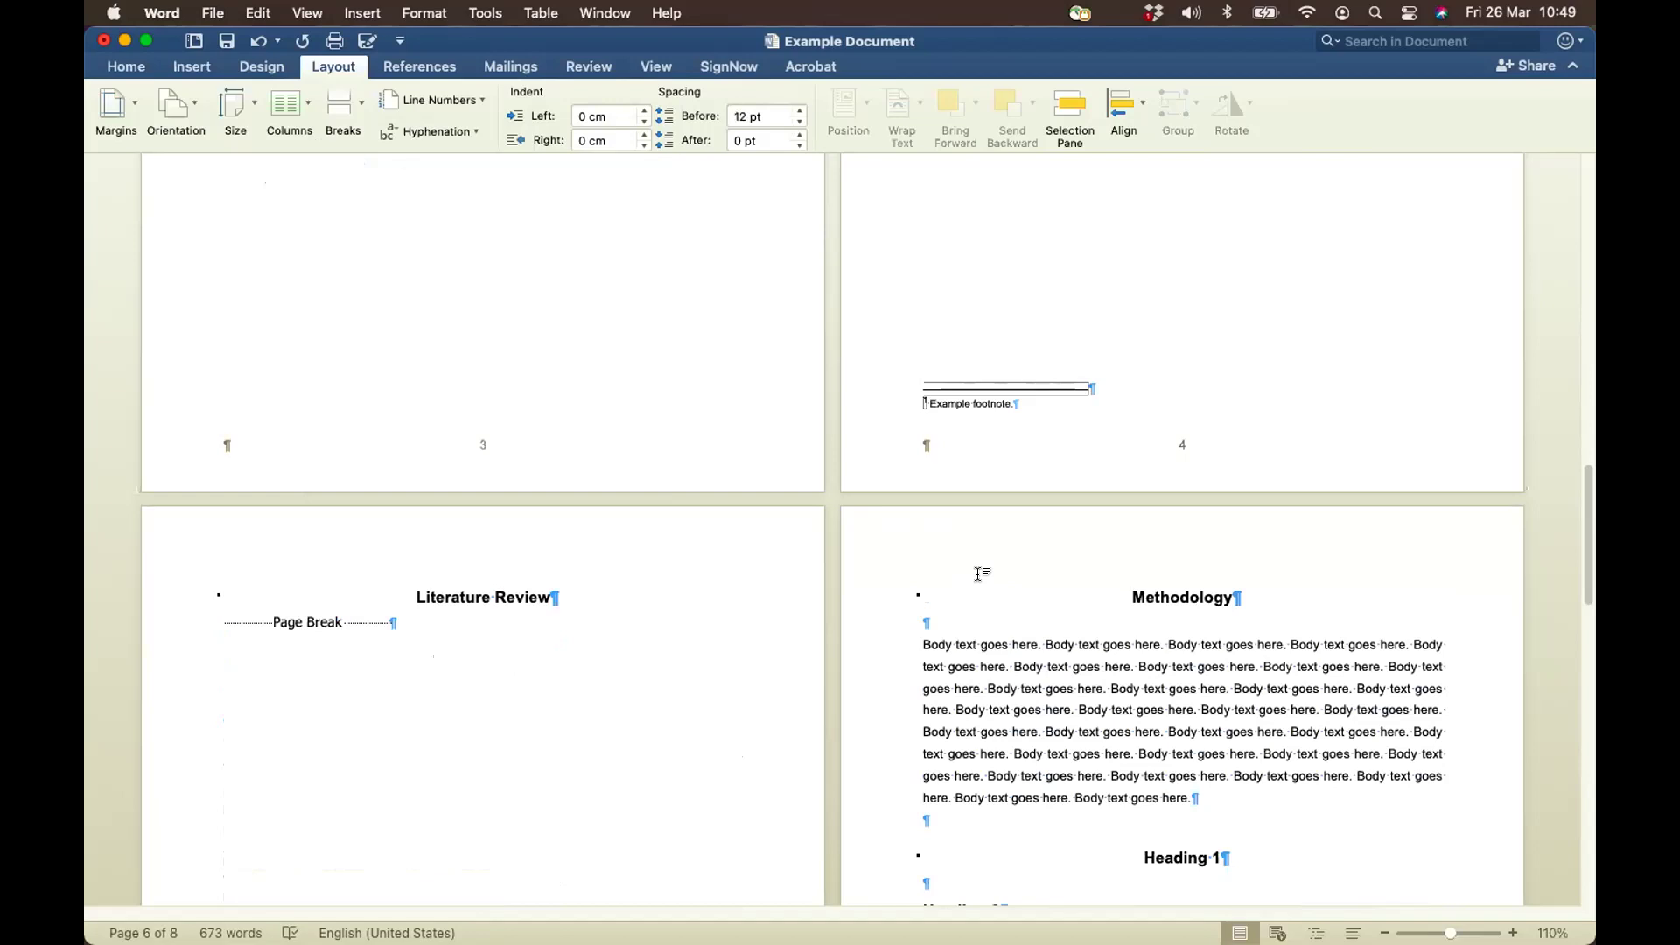
Check how the document's parts are split across pages with formatting marks hidden, and show the marks again
scroll(978, 573, "up", 15)
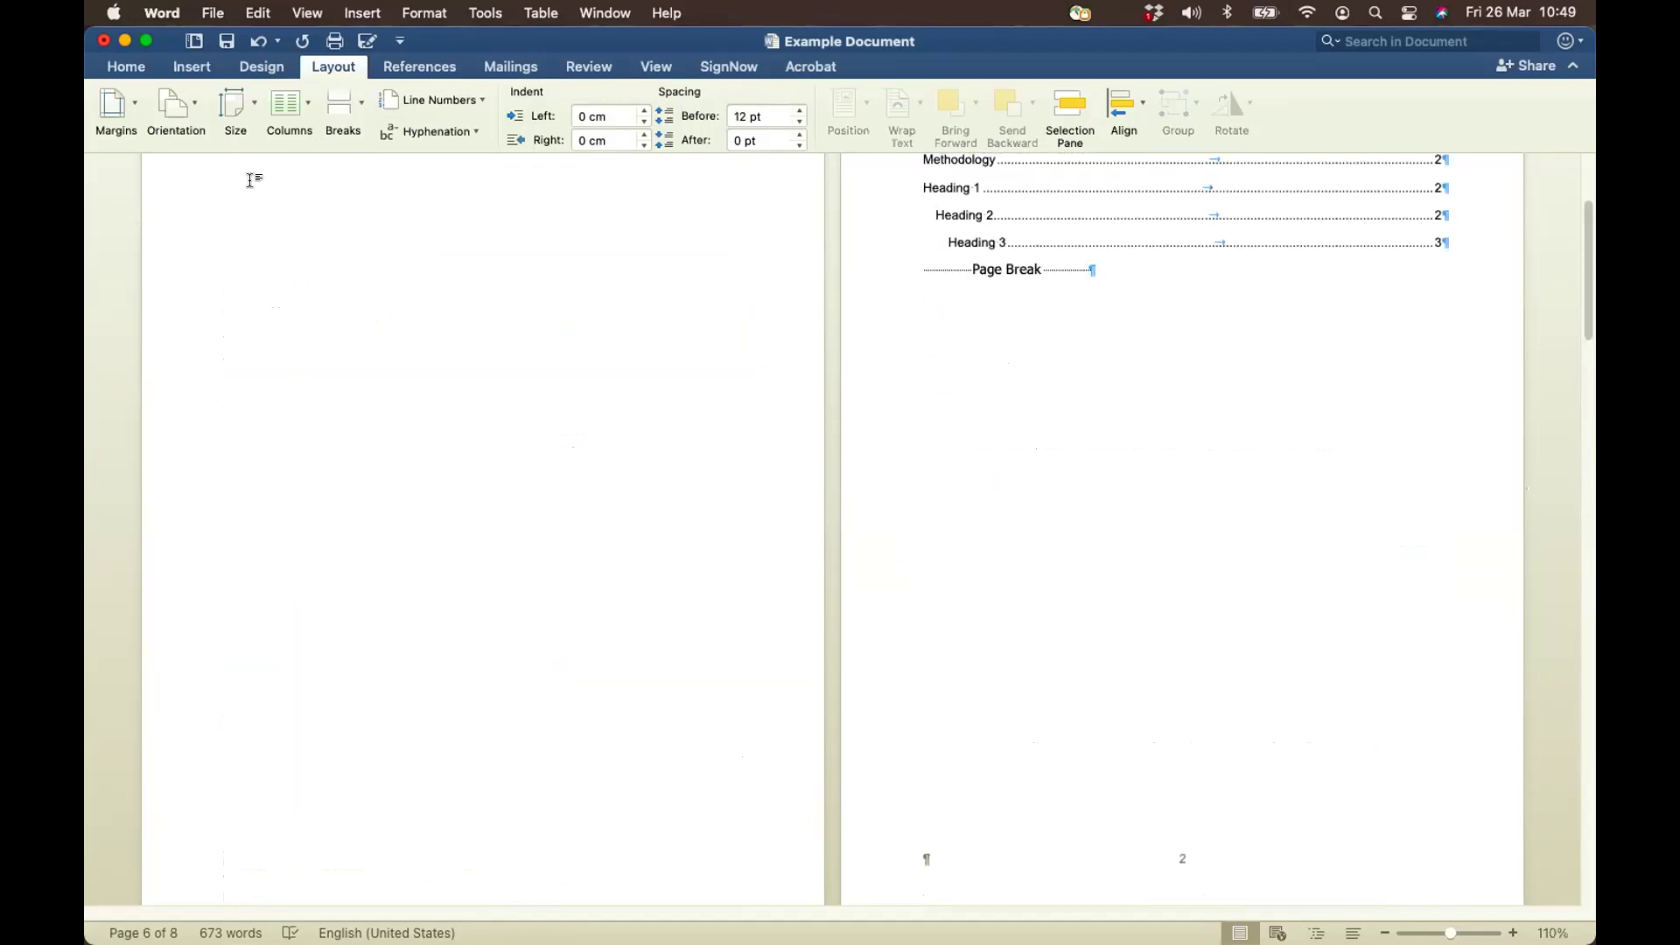
left_click(133, 67)
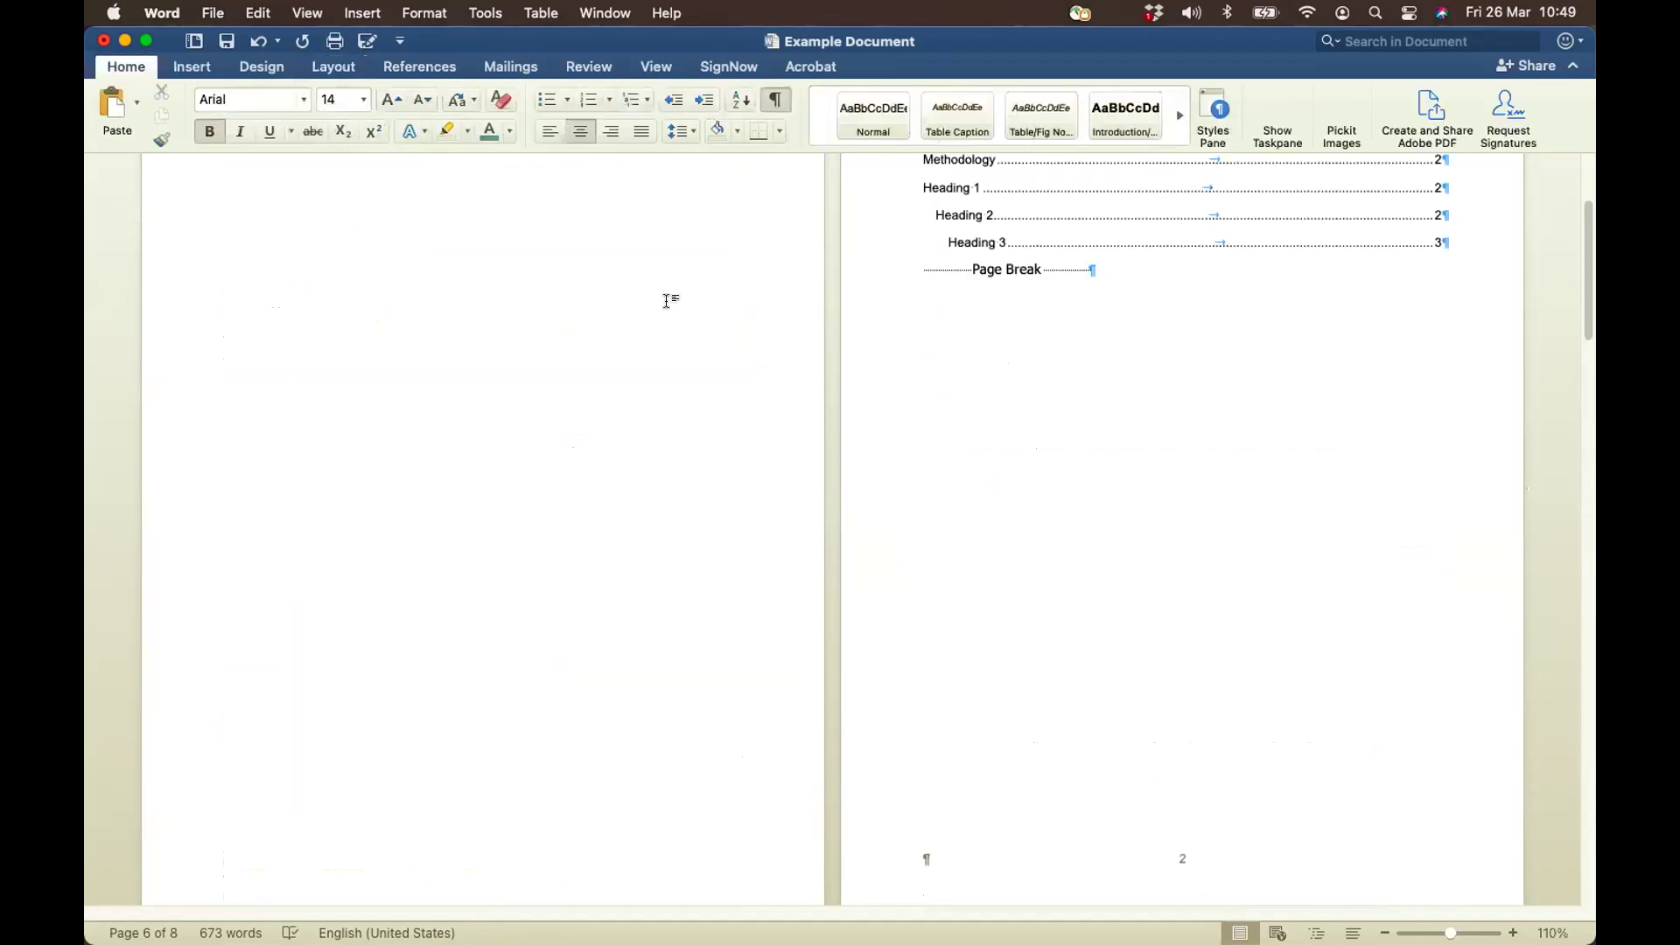
scroll(667, 300, "up", 5)
left_click(776, 100)
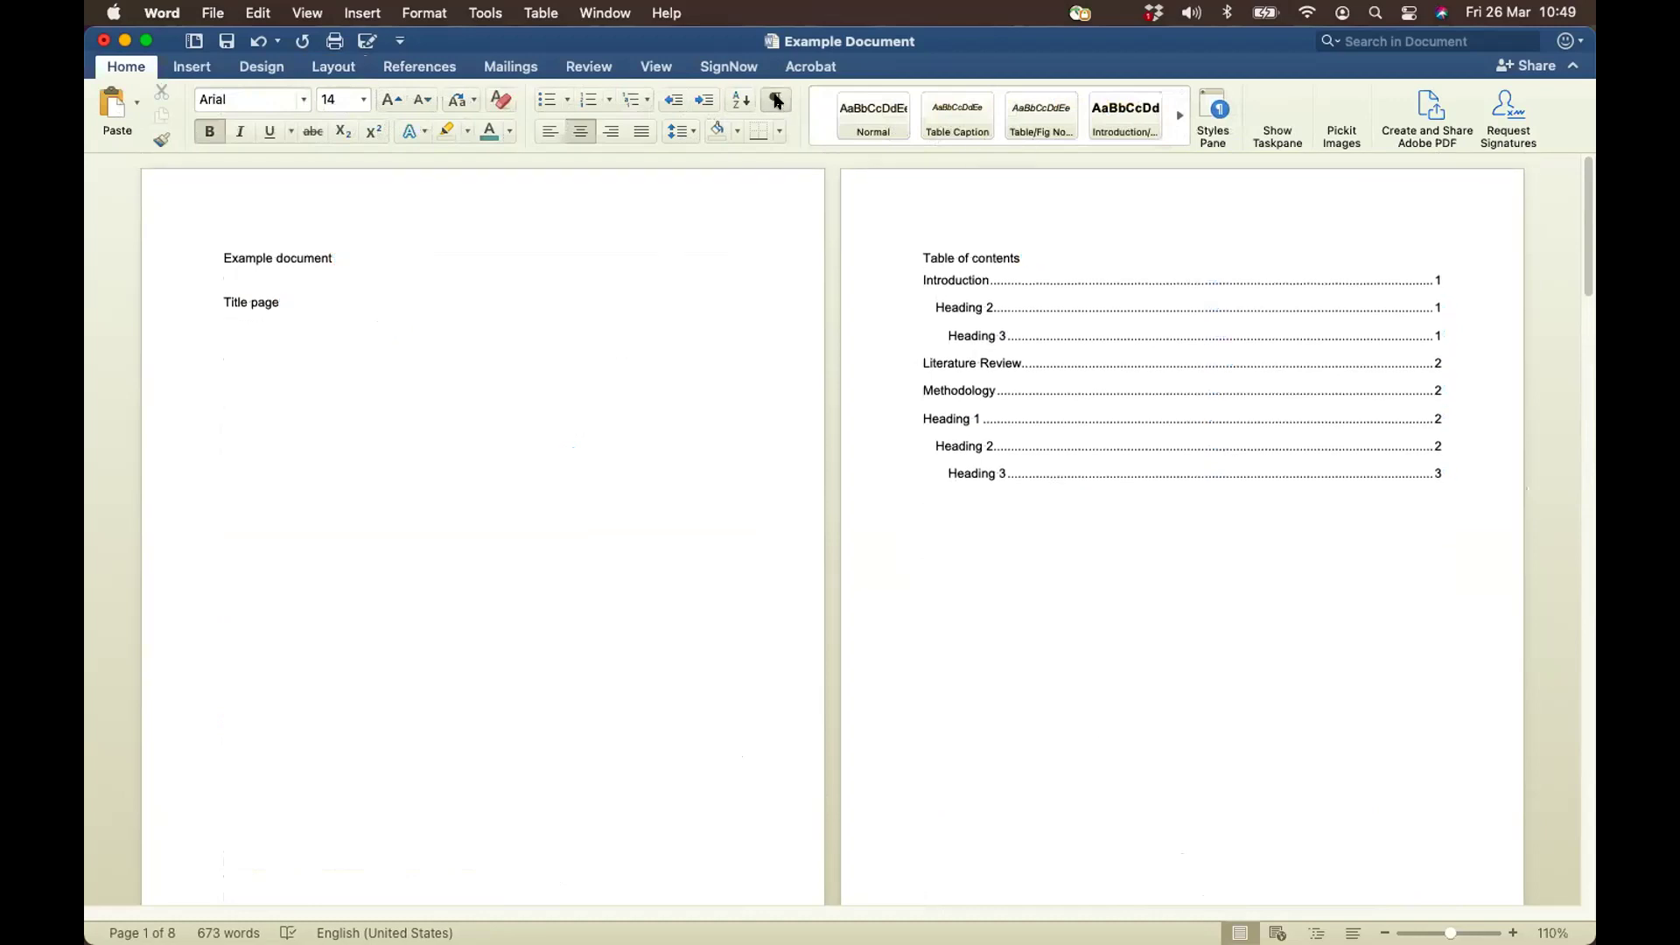
scroll(981, 452, "down", 10)
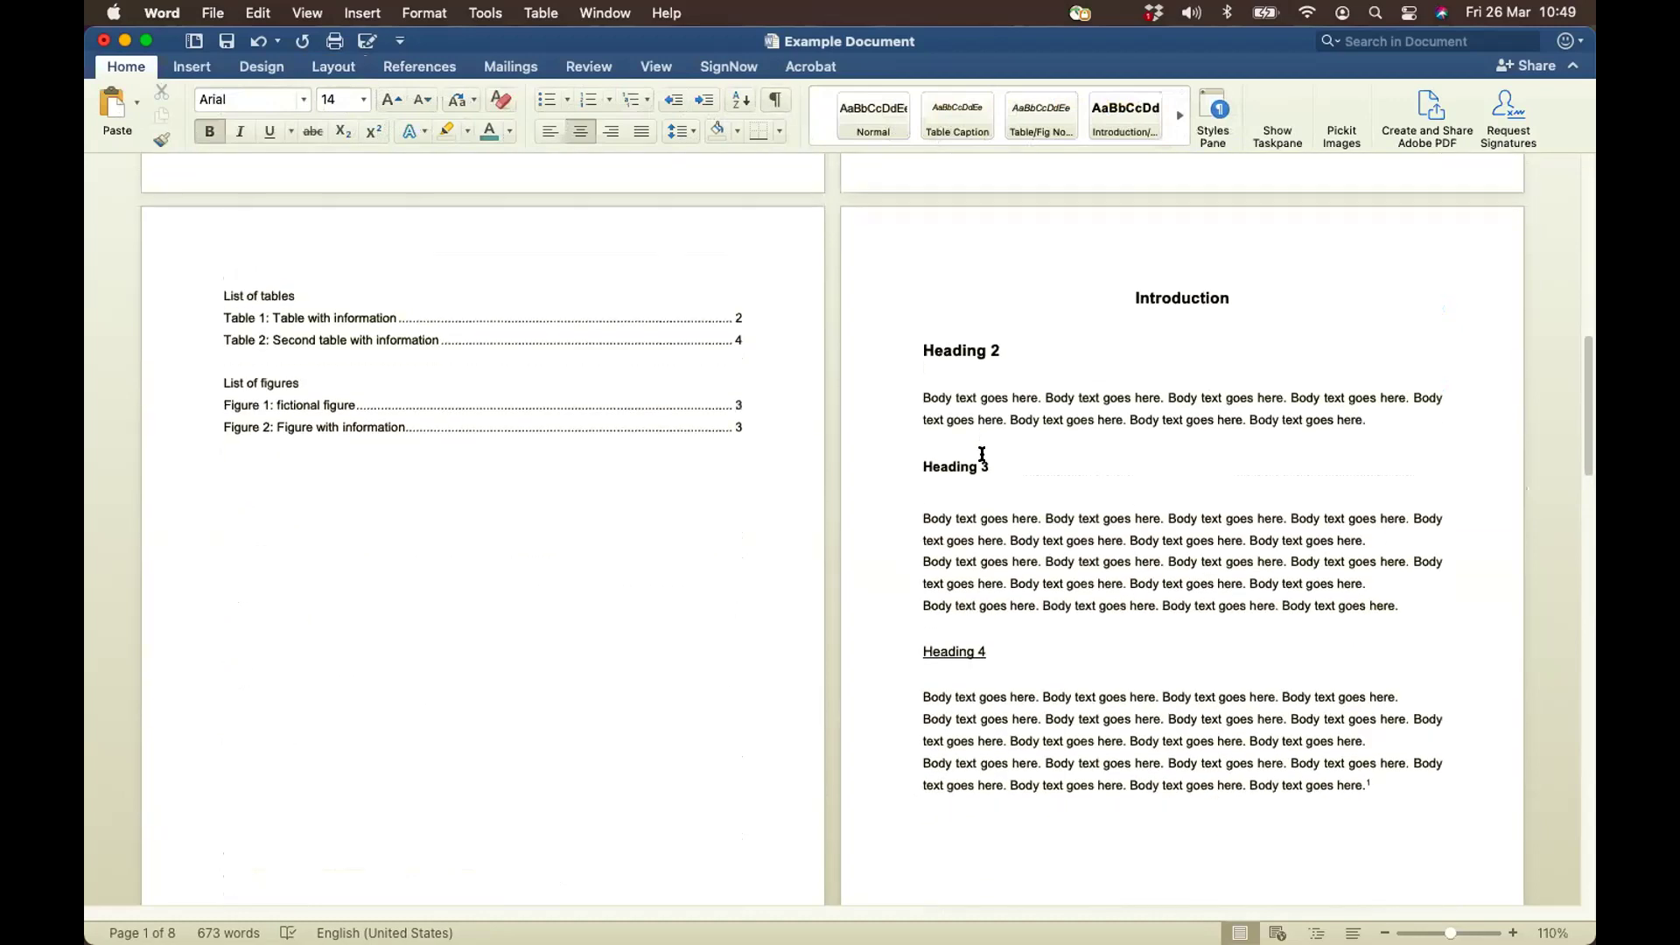
scroll(982, 453, "down", 15)
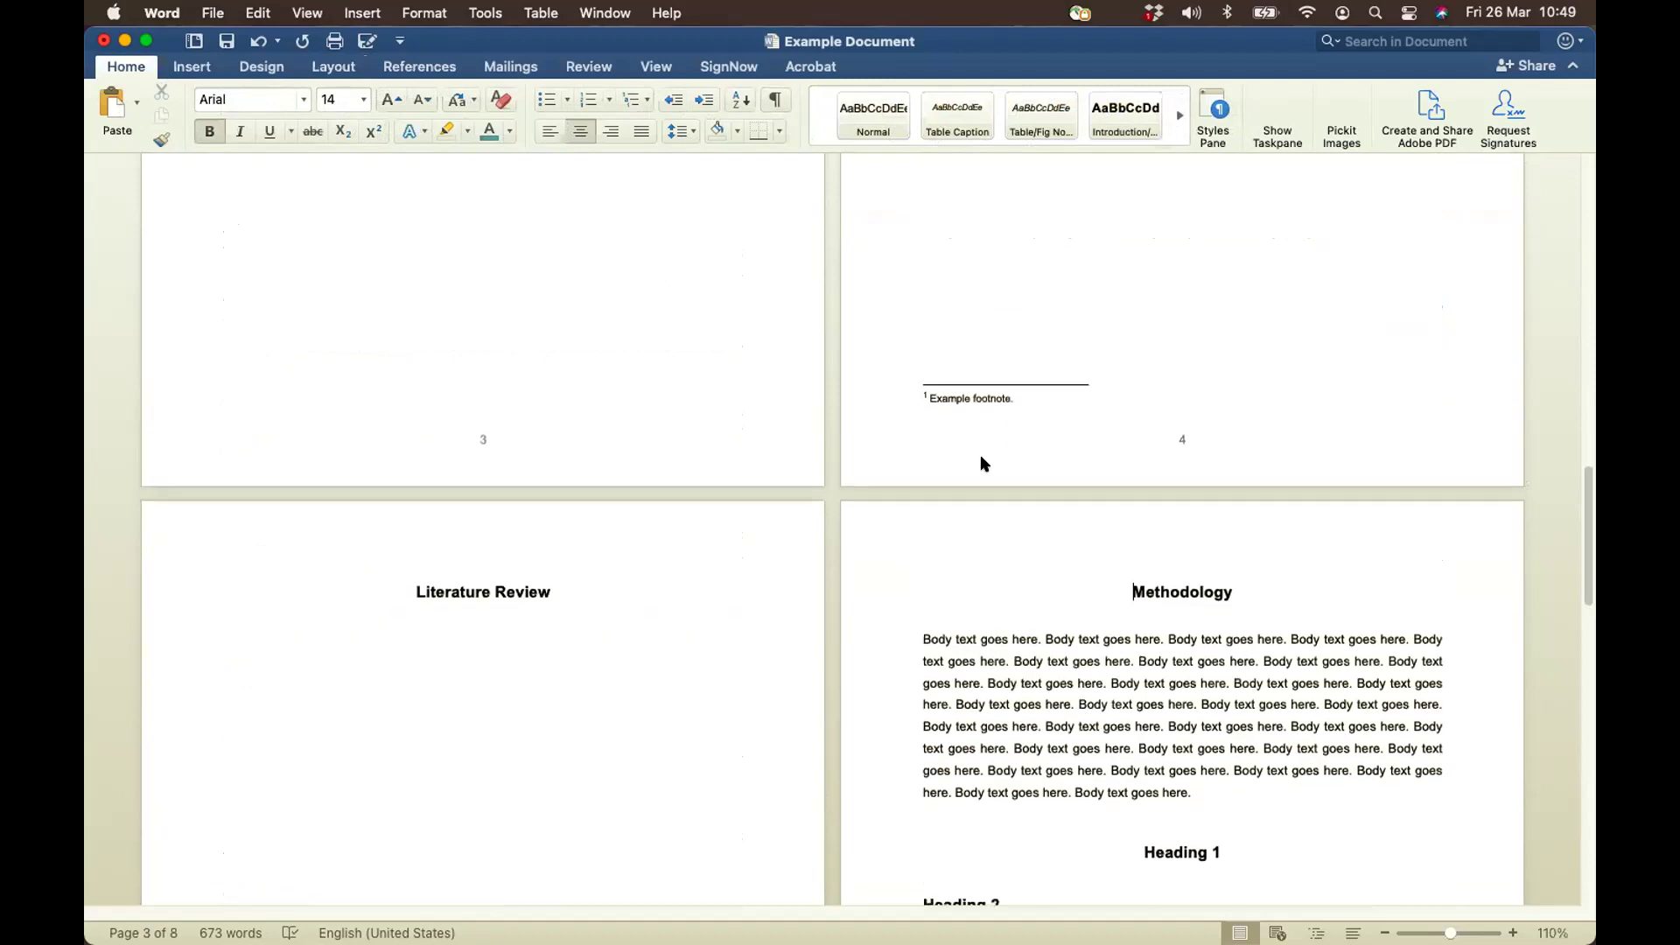
scroll(982, 453, "down", 8)
scroll(982, 453, "up", 10)
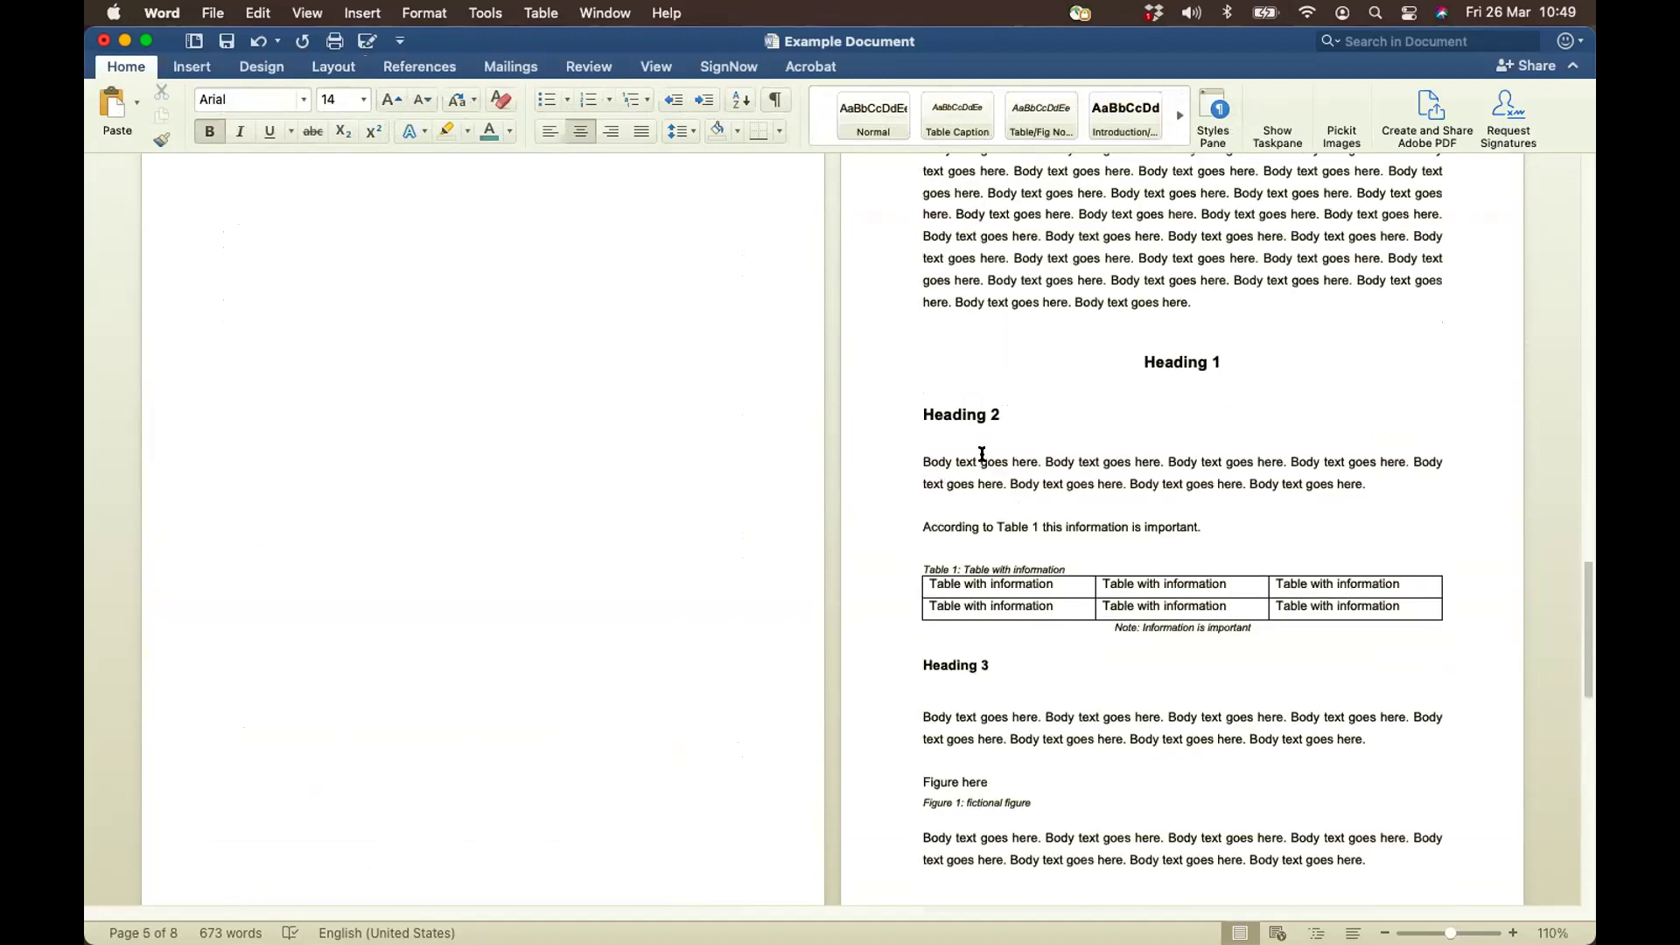
scroll(982, 453, "up", 8)
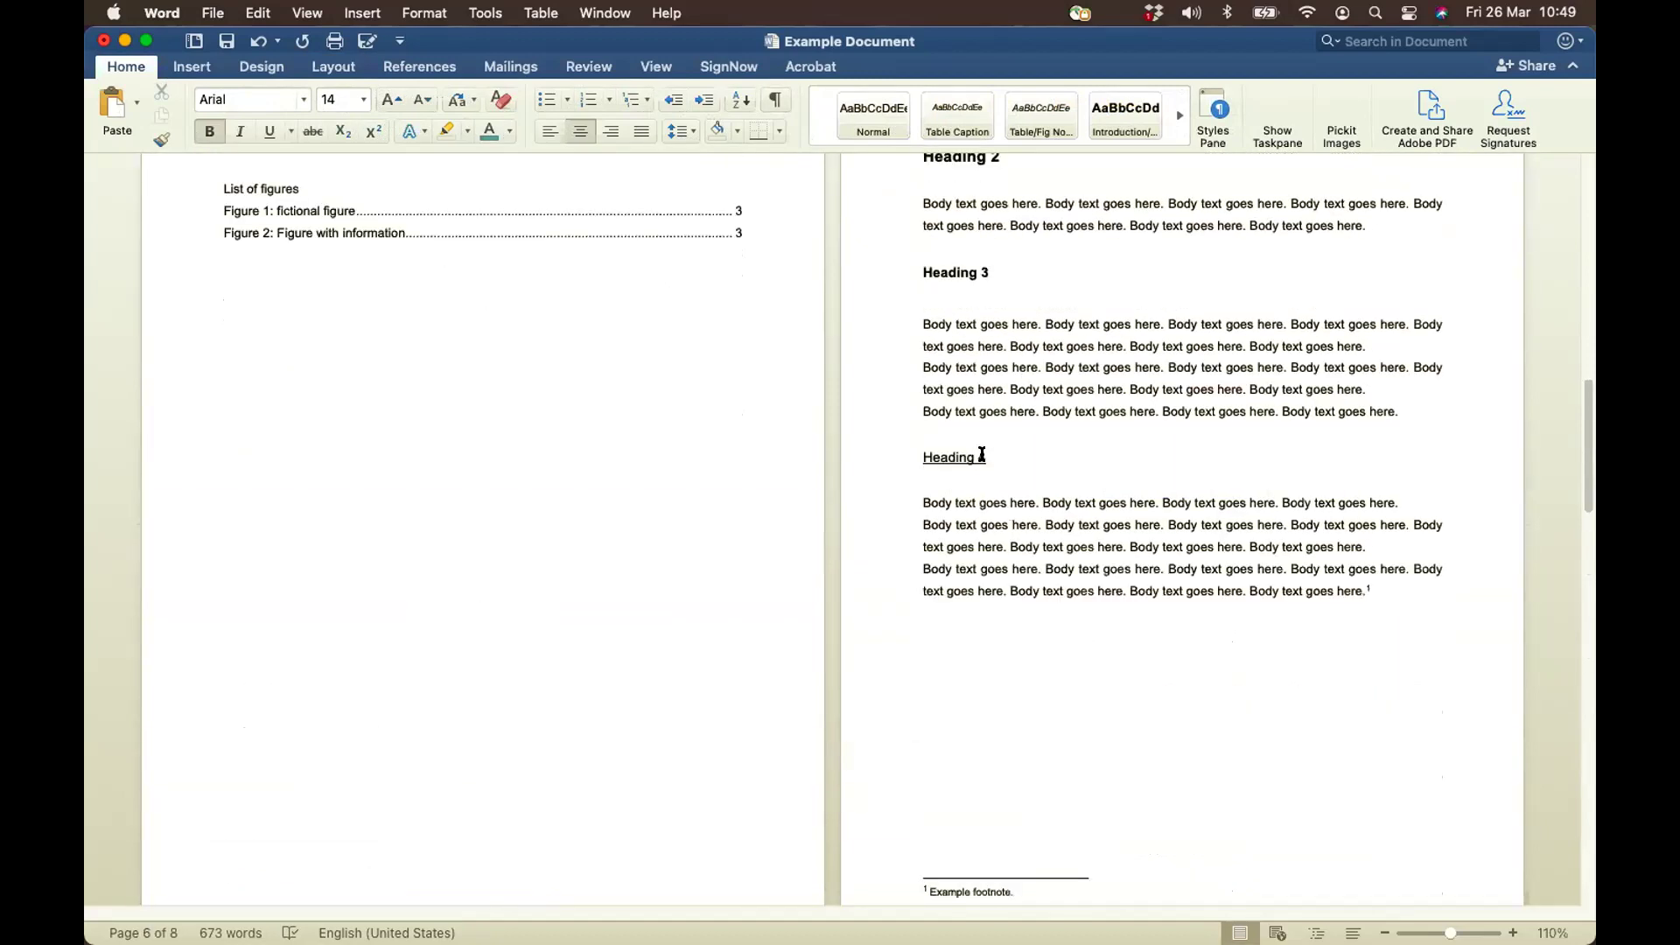
left_click(776, 103)
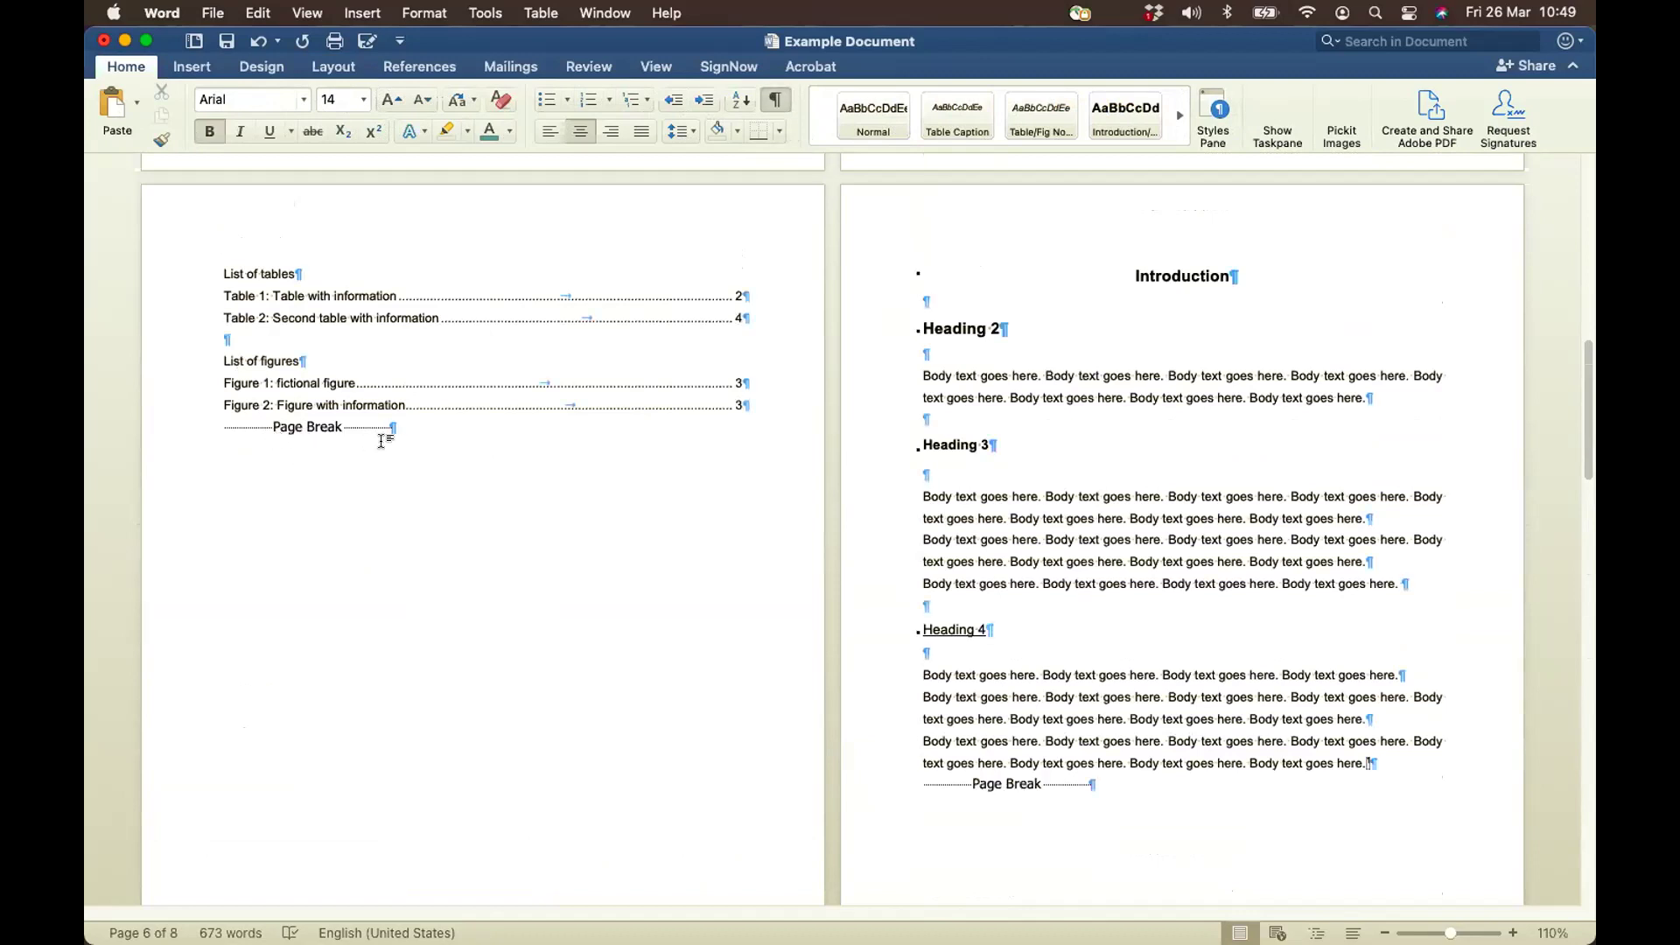
Examine the page breaks and footer page numbers from the title page through the contents, lists and chapters to the References
scroll(796, 589, "down", 3)
scroll(797, 589, "down", 1)
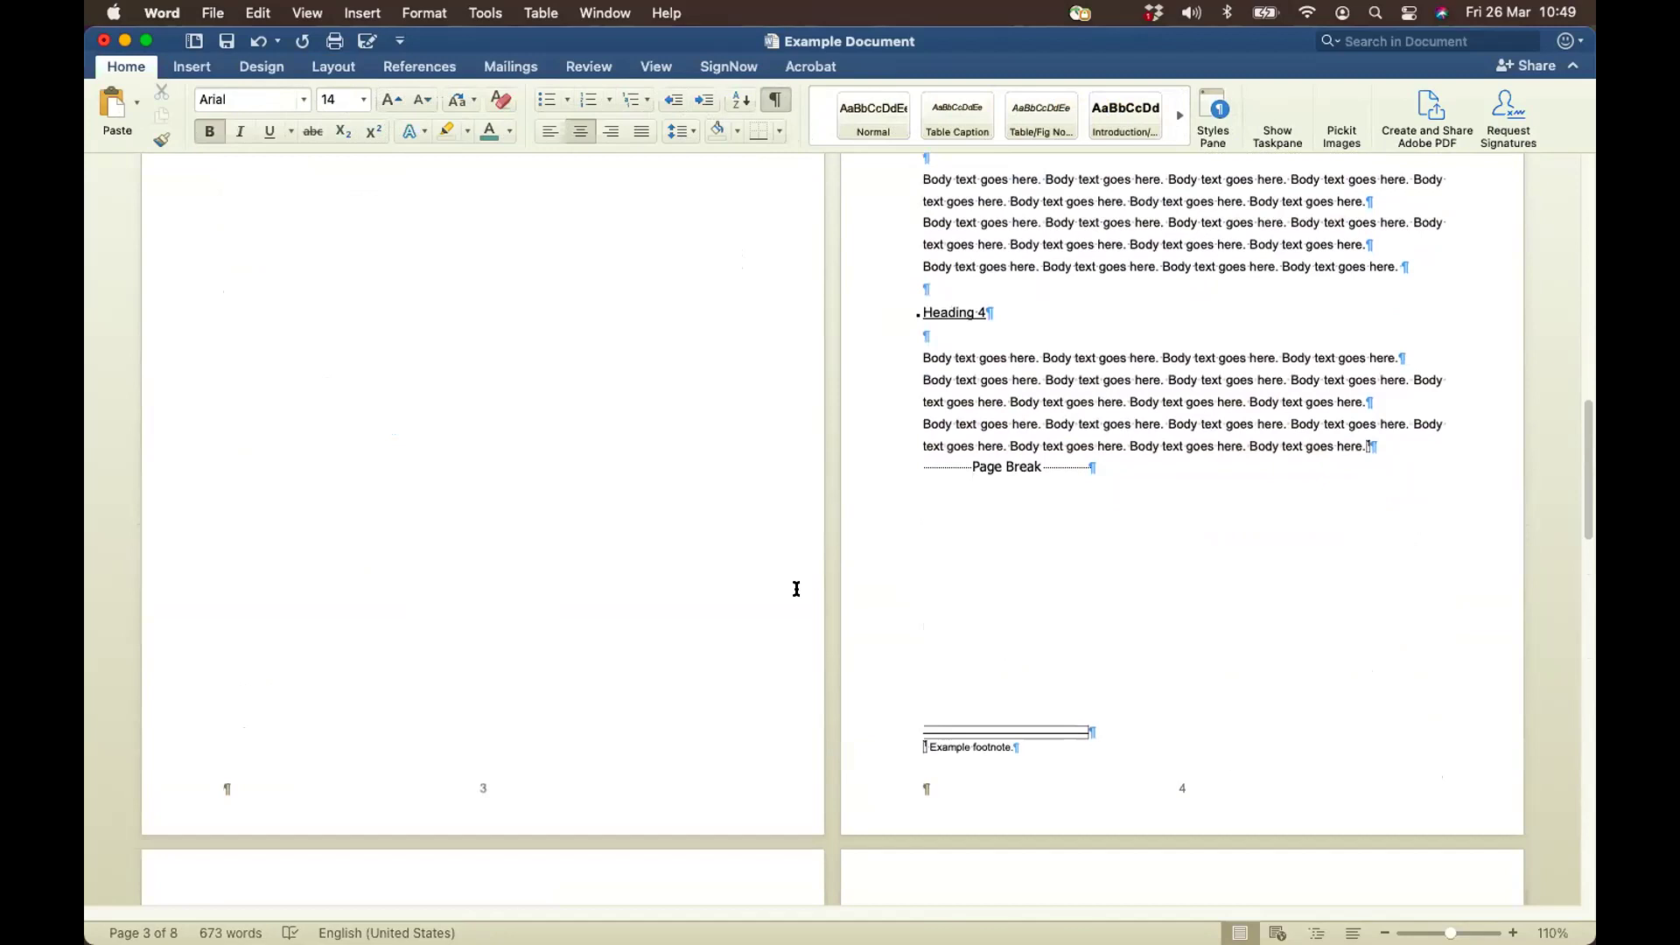
scroll(796, 589, "down", 2)
scroll(796, 589, "down", 3)
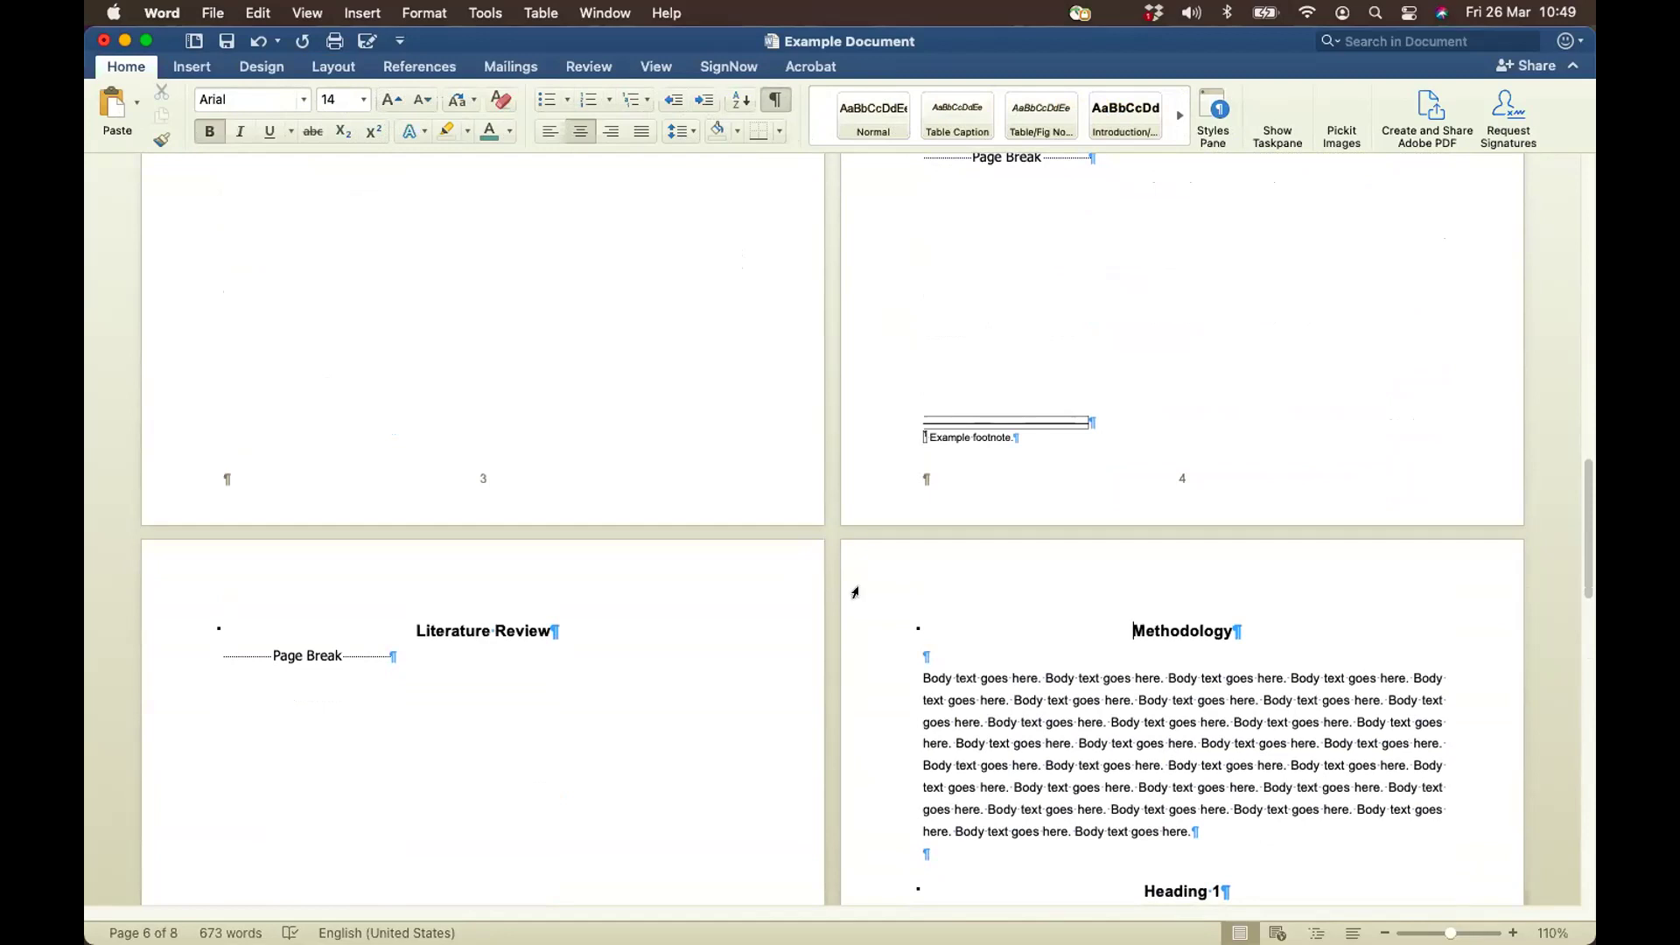
scroll(855, 592, "up", 10)
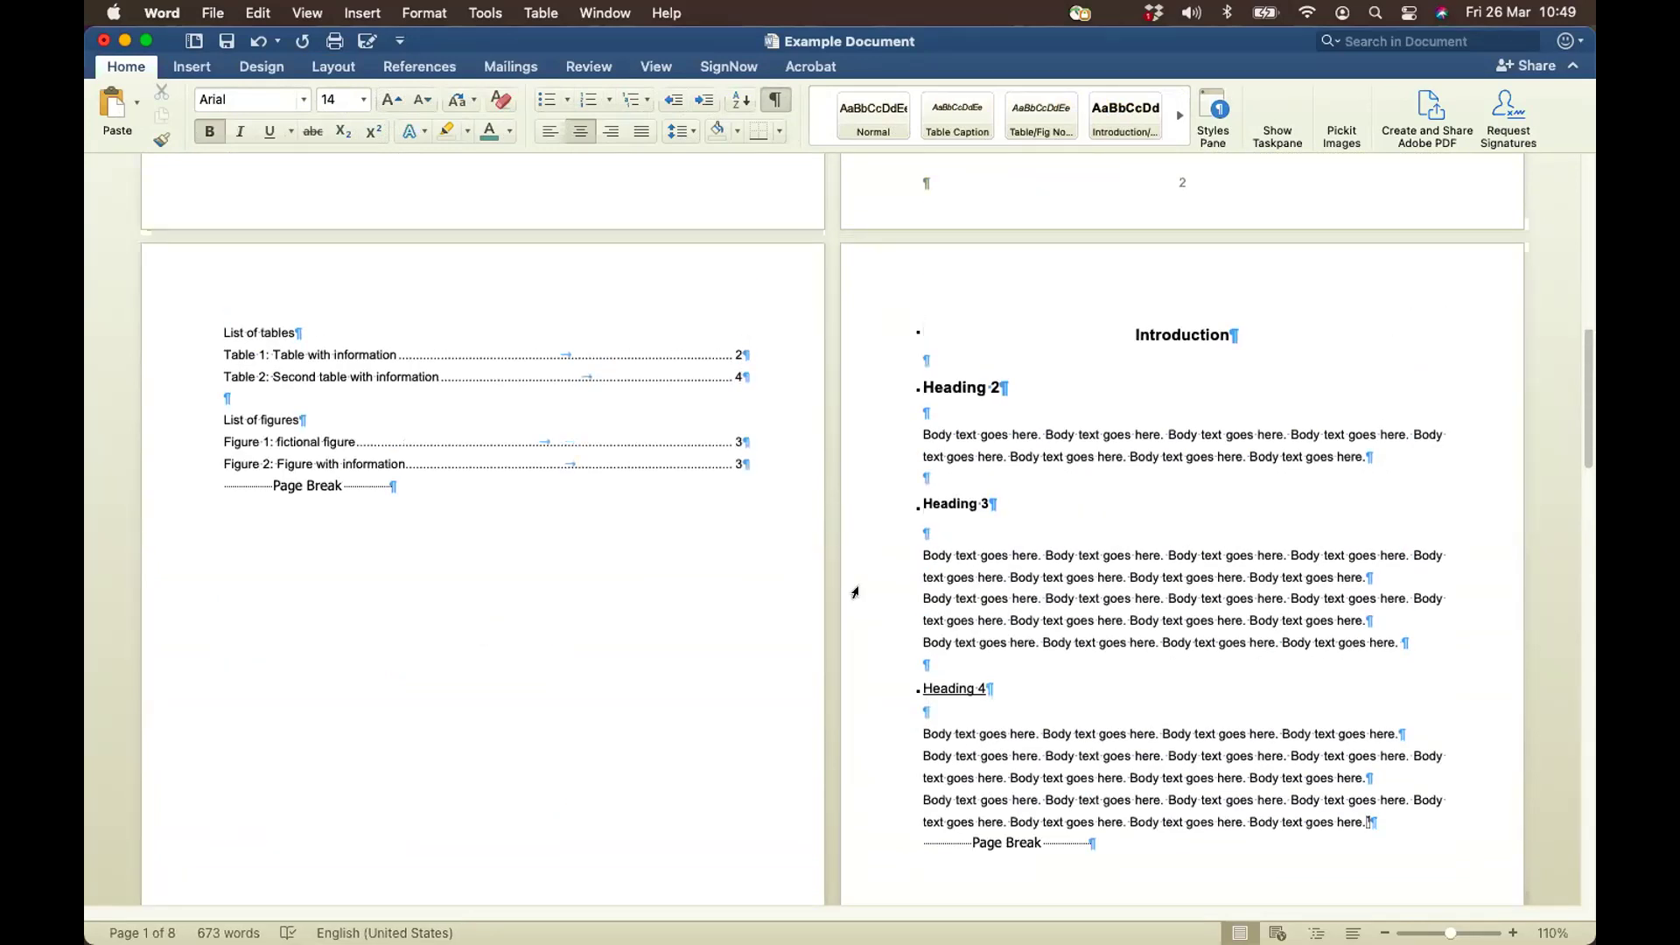
scroll(855, 593, "up", 7)
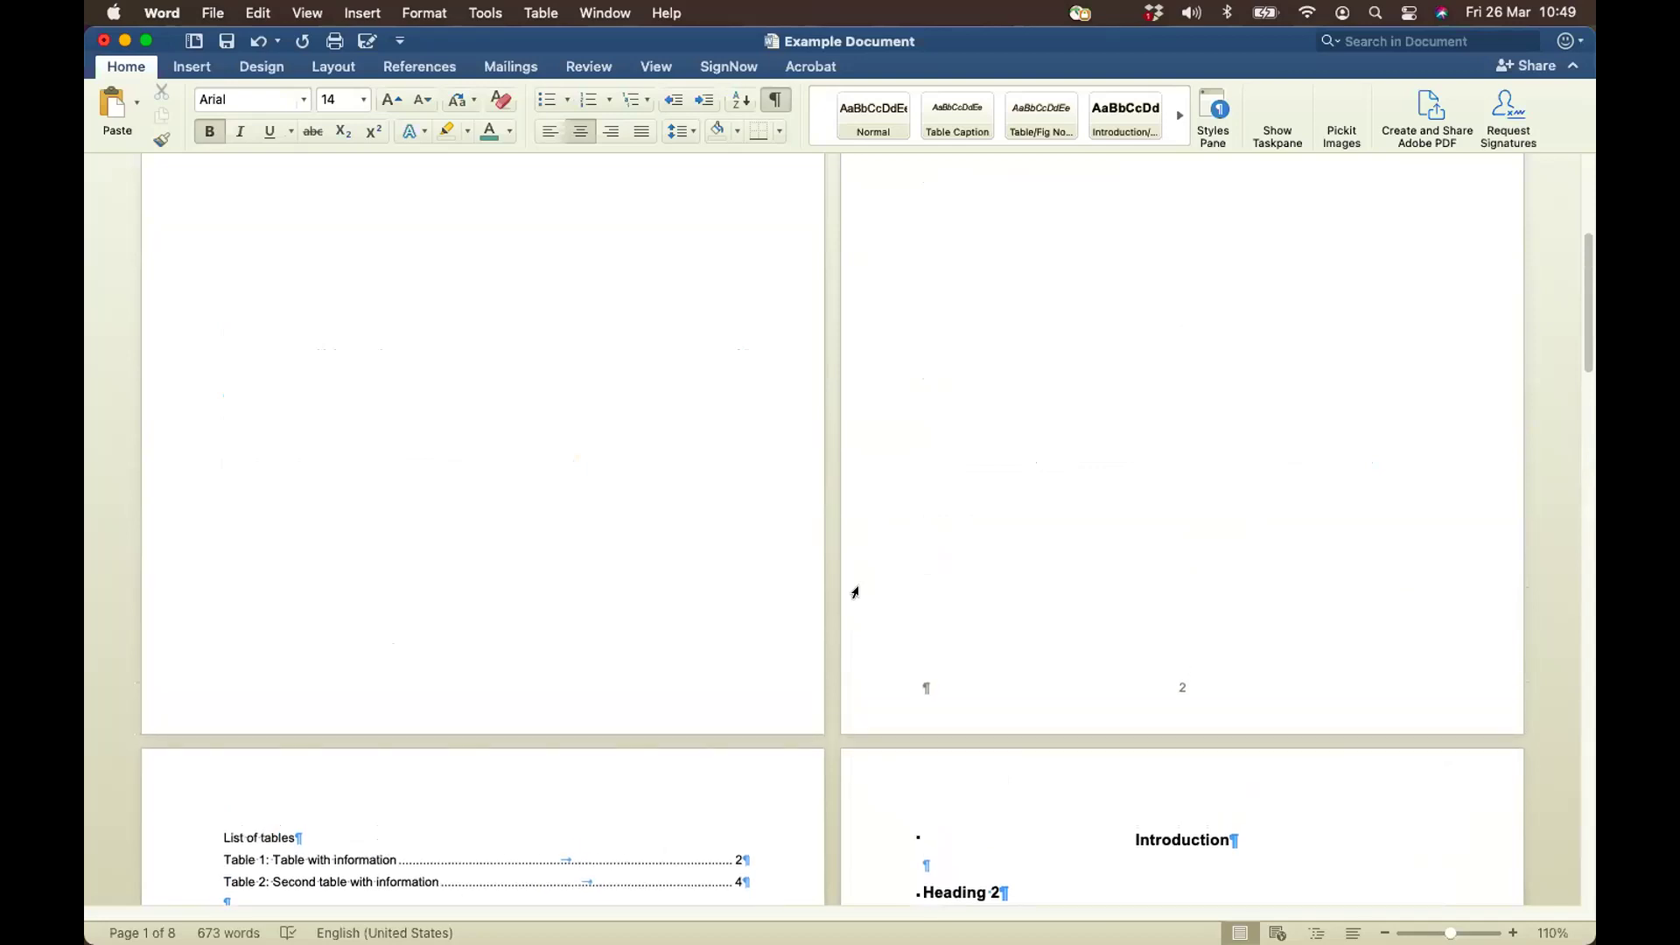
scroll(855, 593, "up", 3)
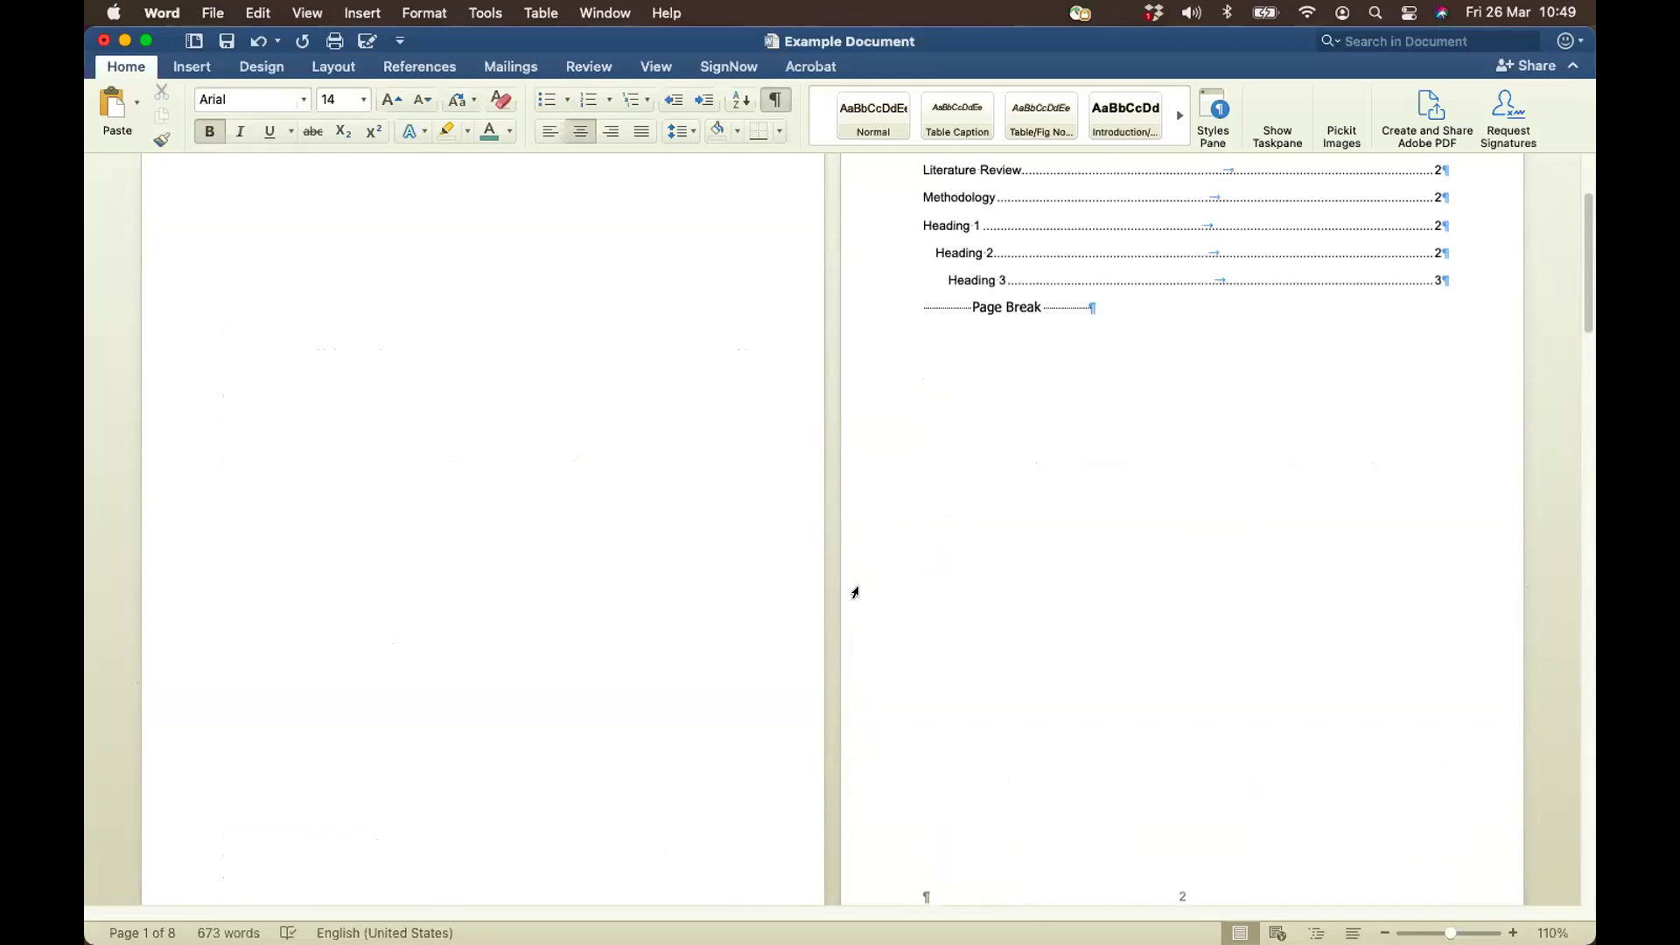
scroll(855, 593, "down", 9)
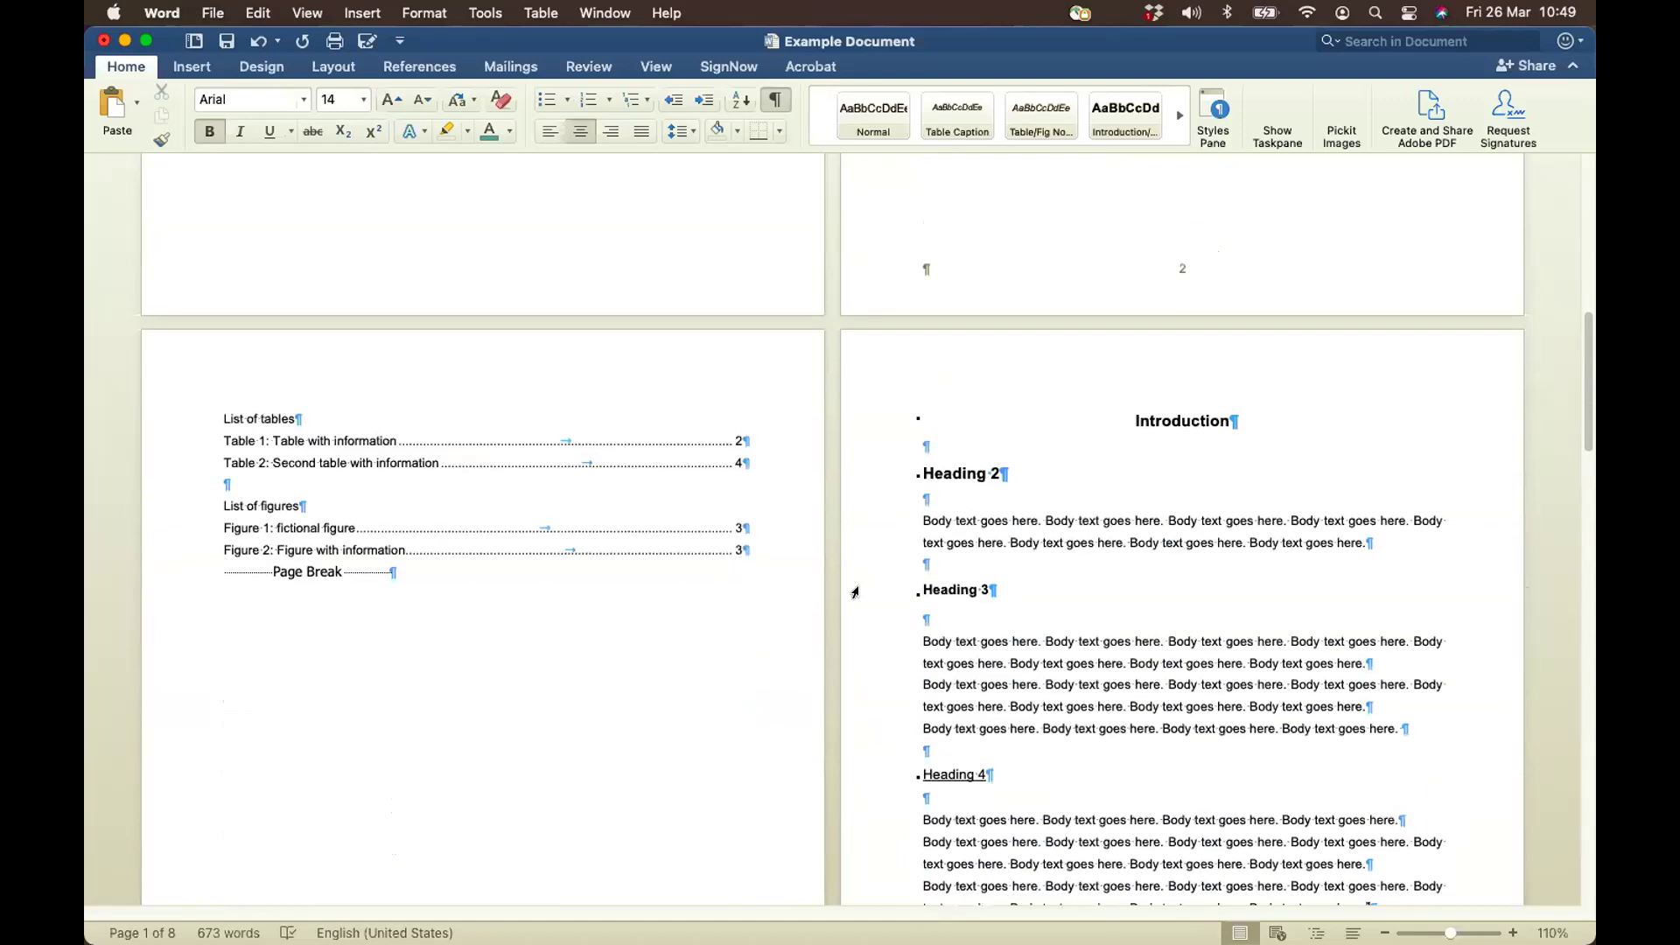
scroll(855, 592, "down", 8)
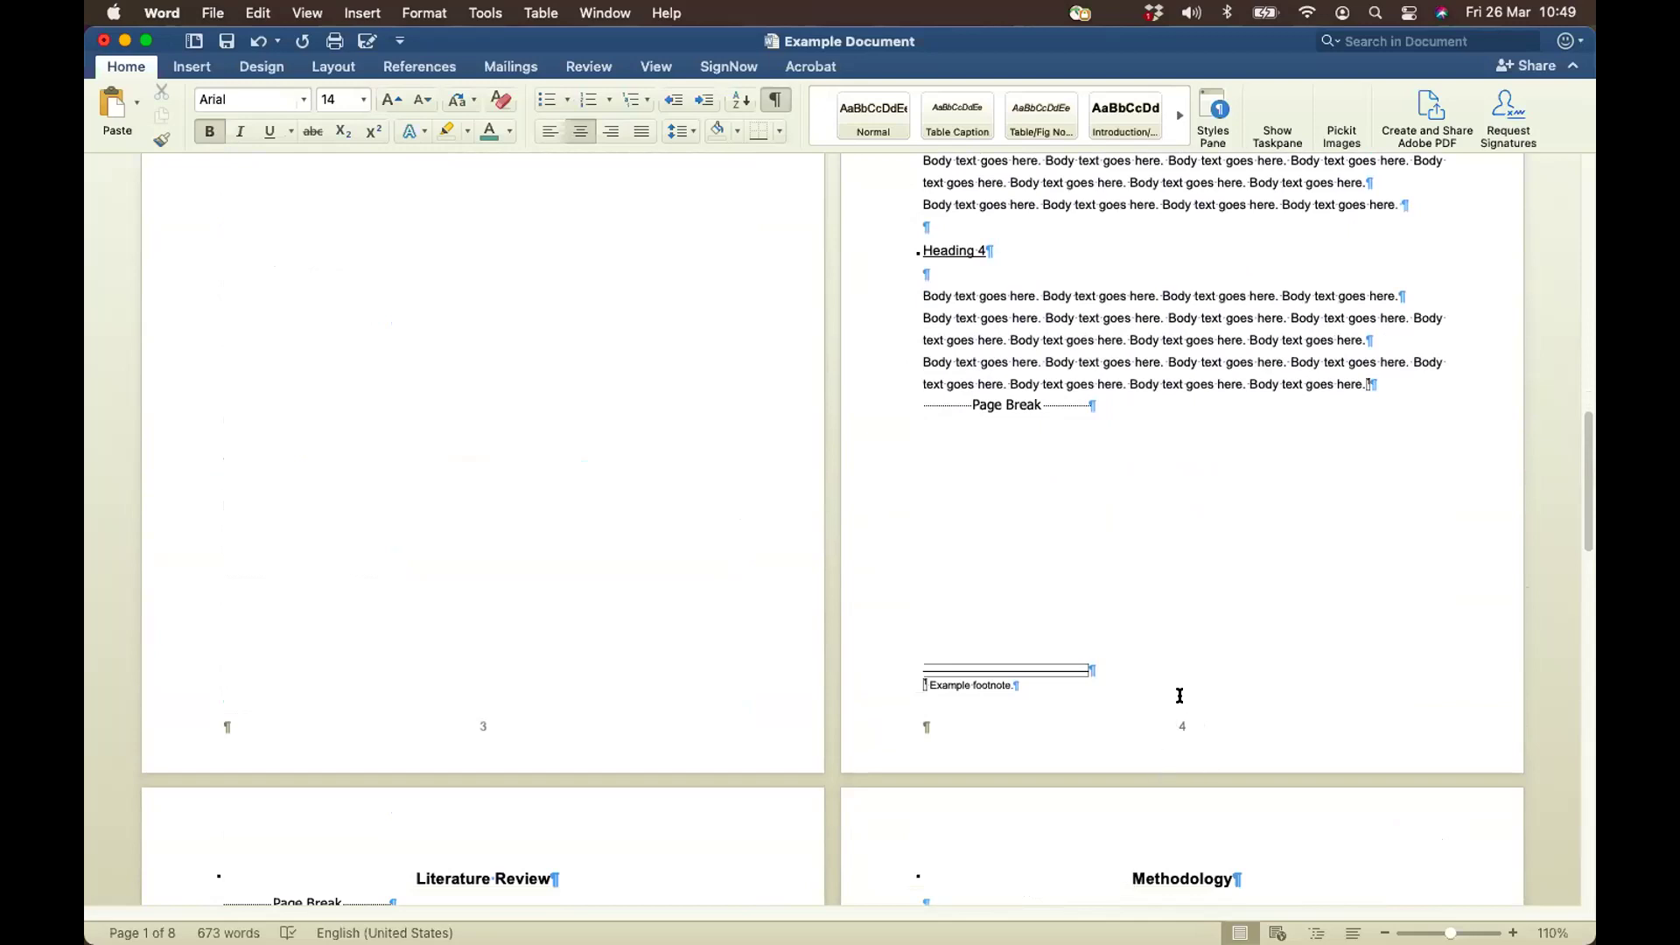
scroll(1180, 696, "up", 4)
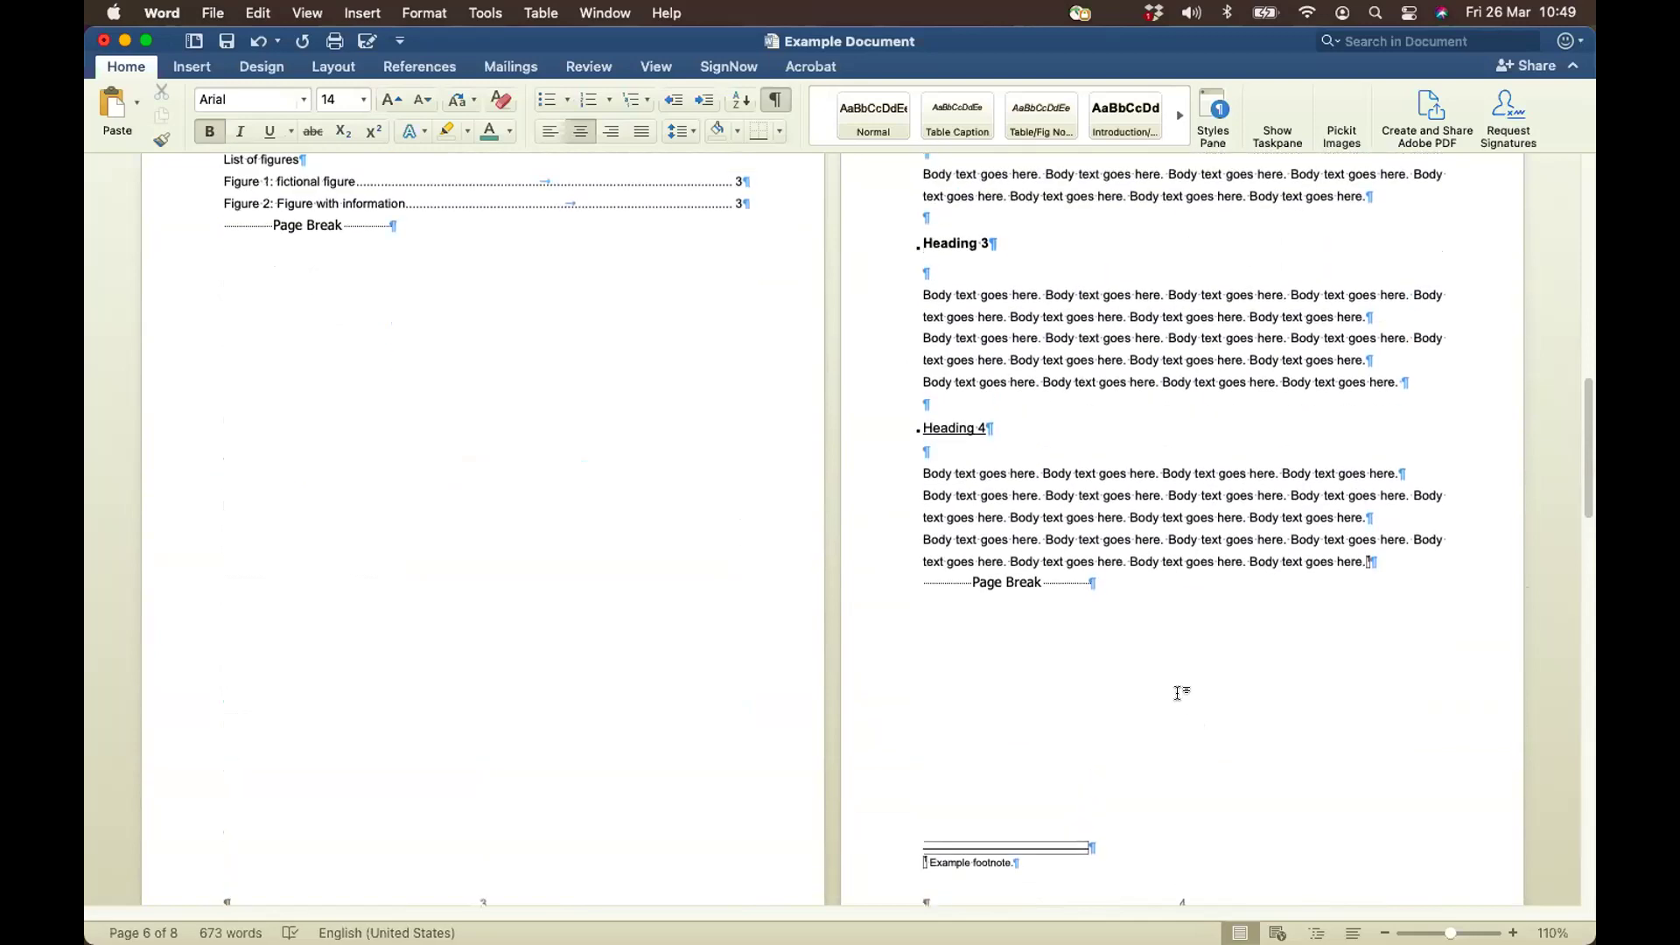
scroll(1177, 693, "up", 1)
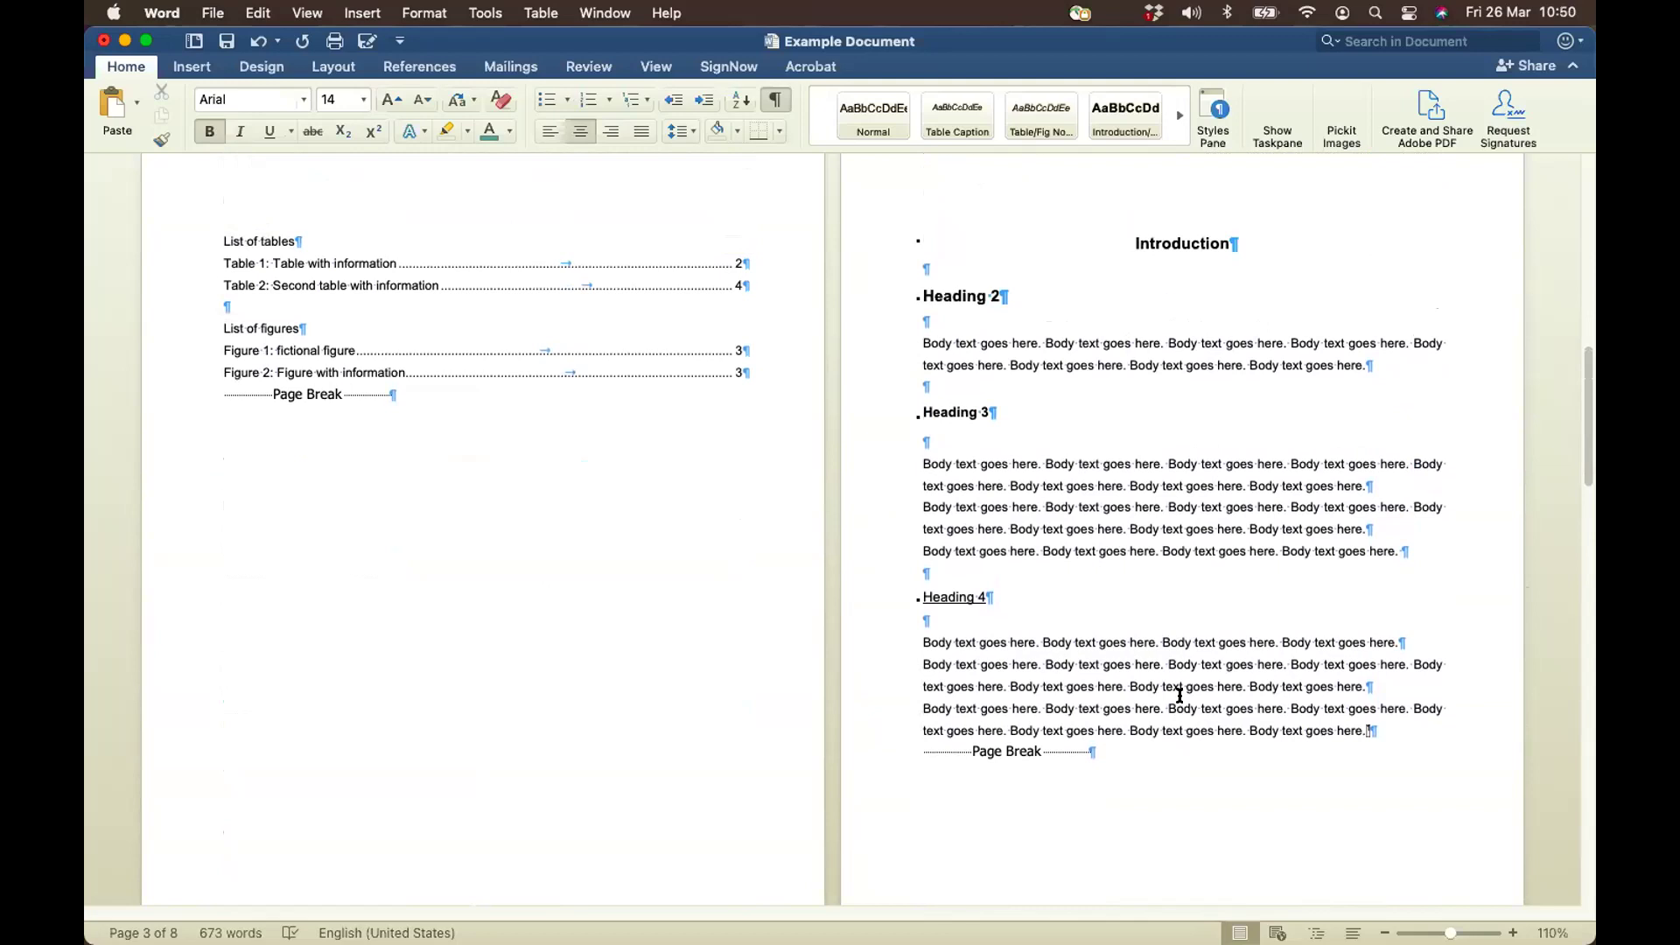
scroll(1179, 696, "up", 1)
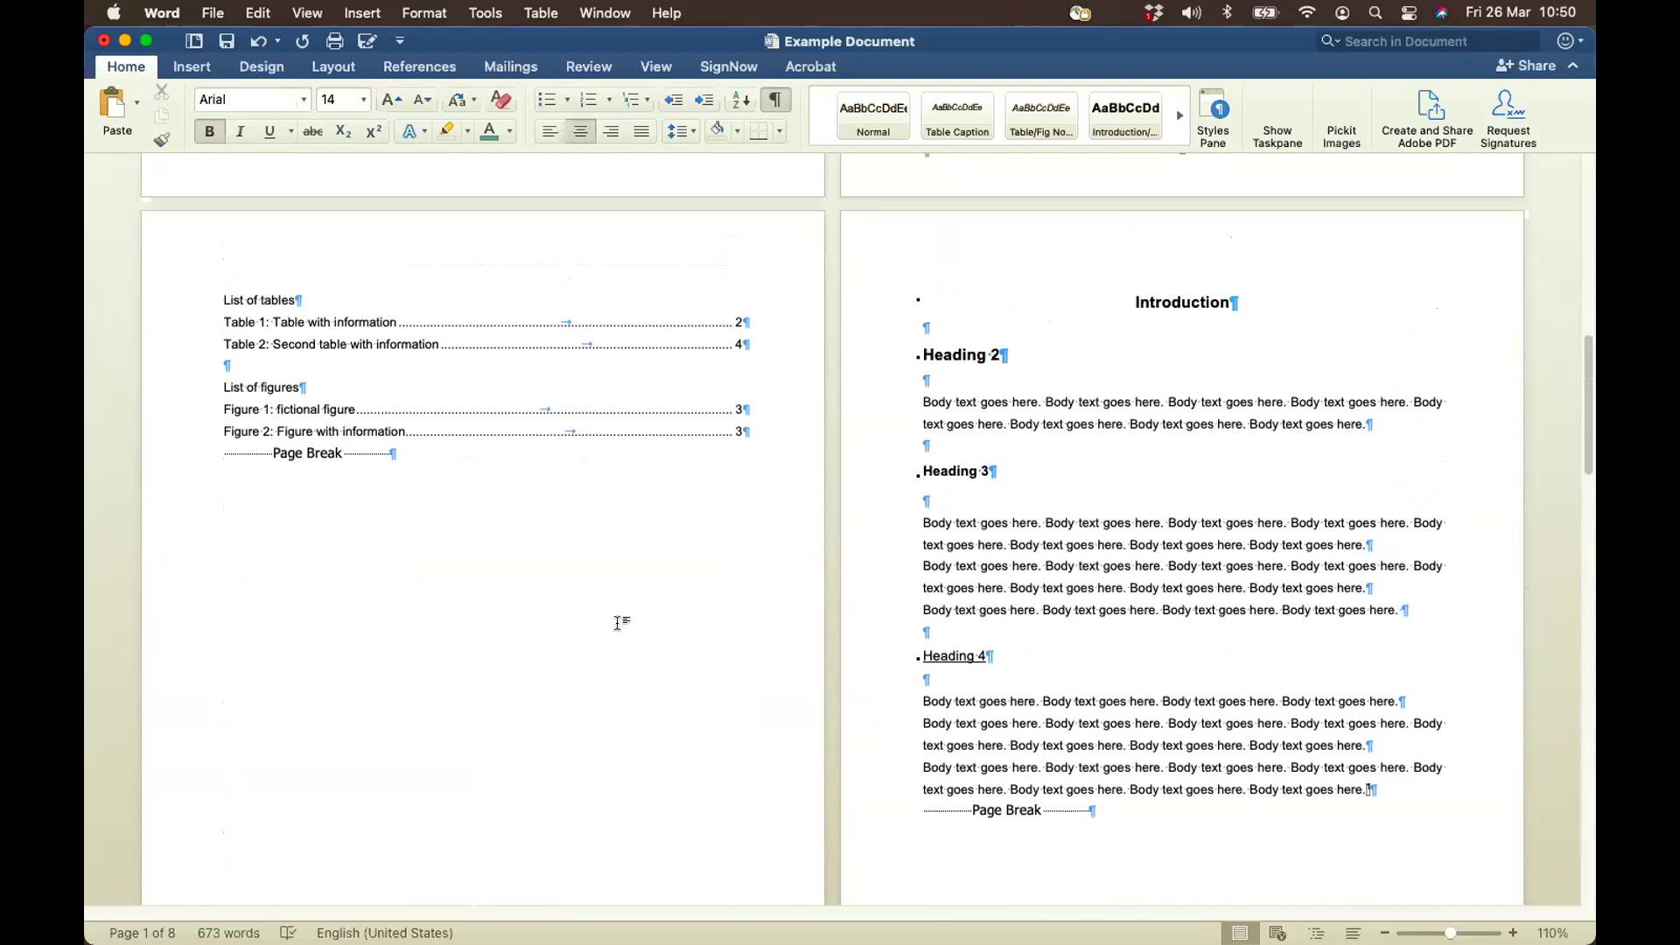
scroll(874, 608, "up", 12)
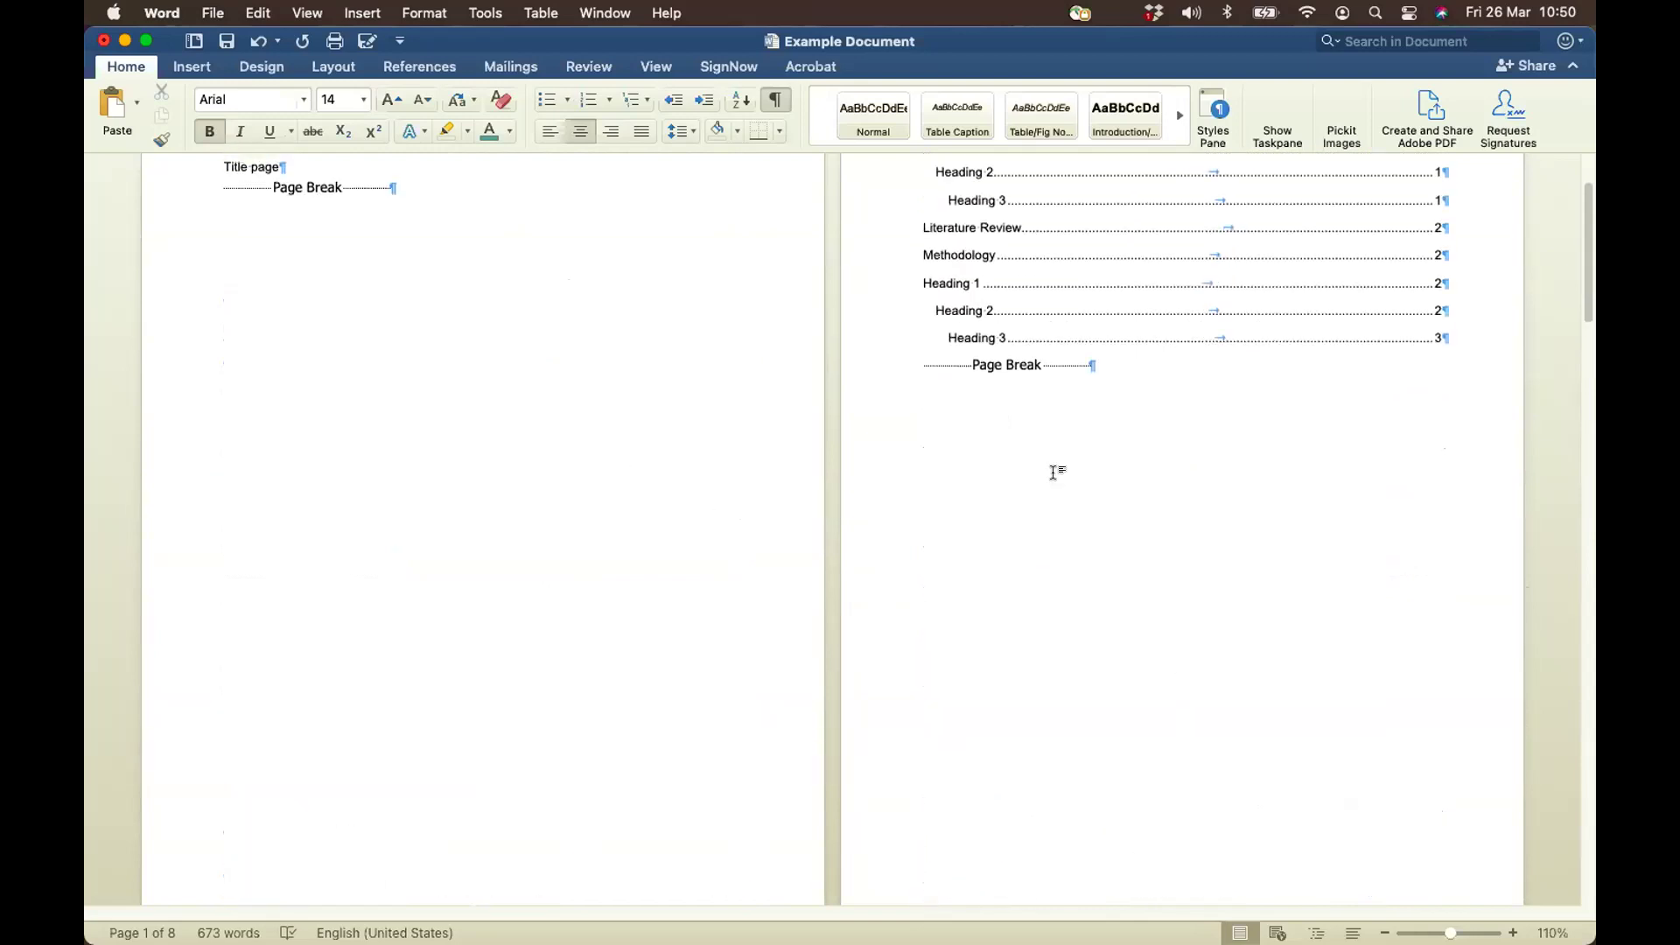
scroll(1328, 817, "down", 12)
scroll(1325, 719, "down", 3)
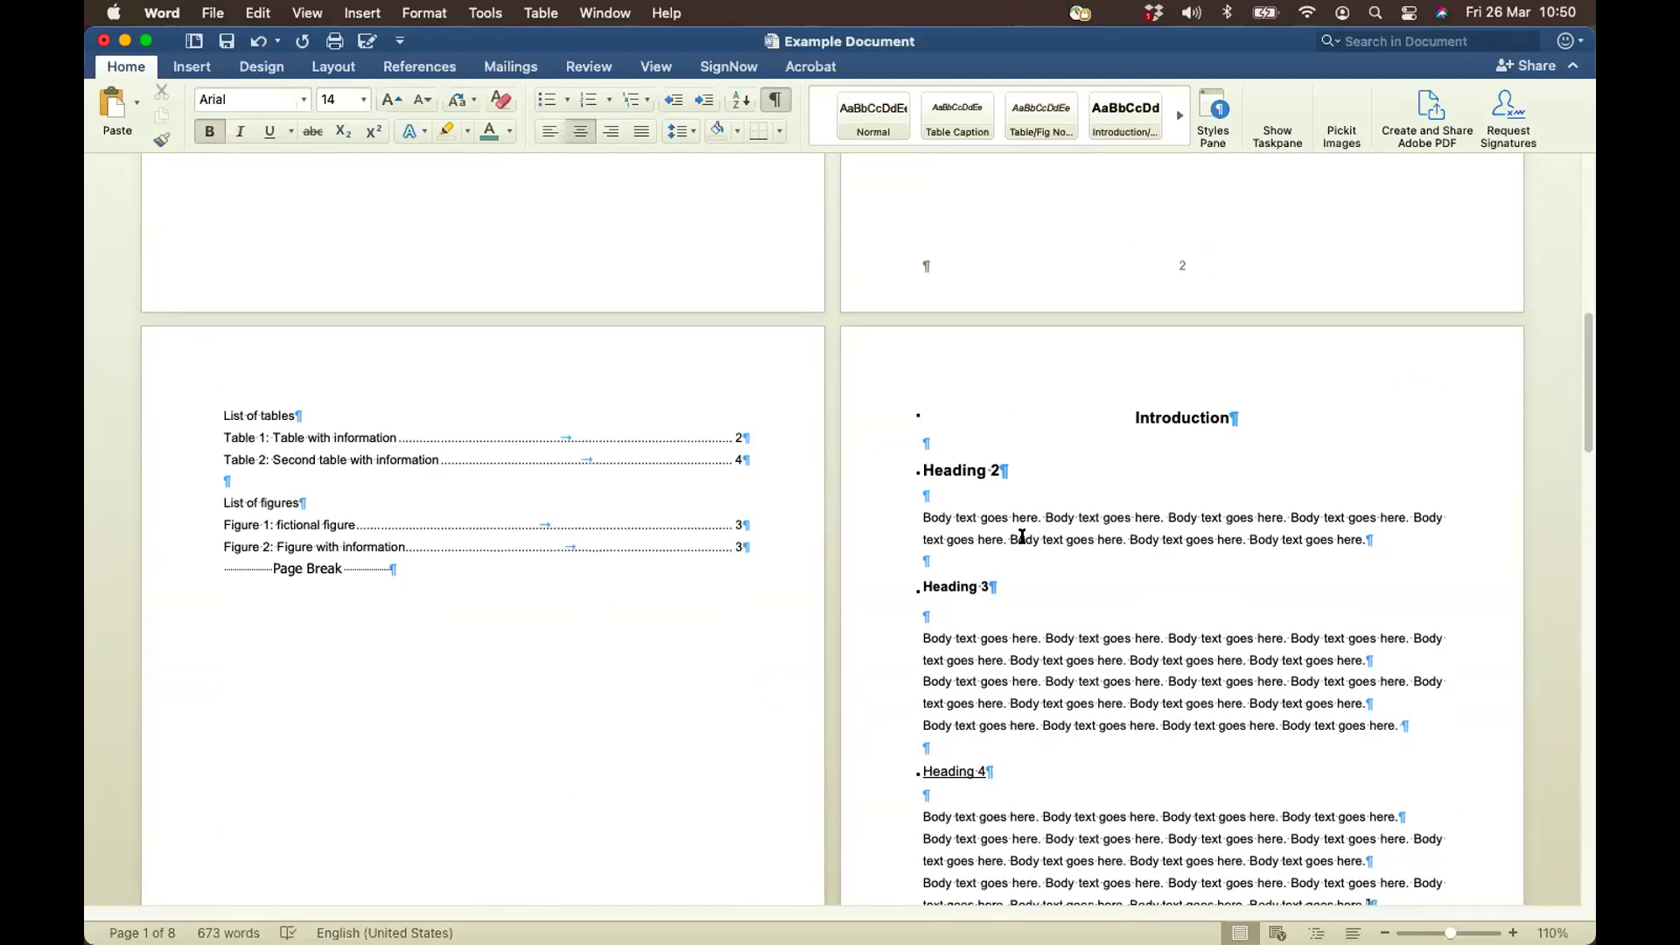
scroll(1020, 536, "down", 20)
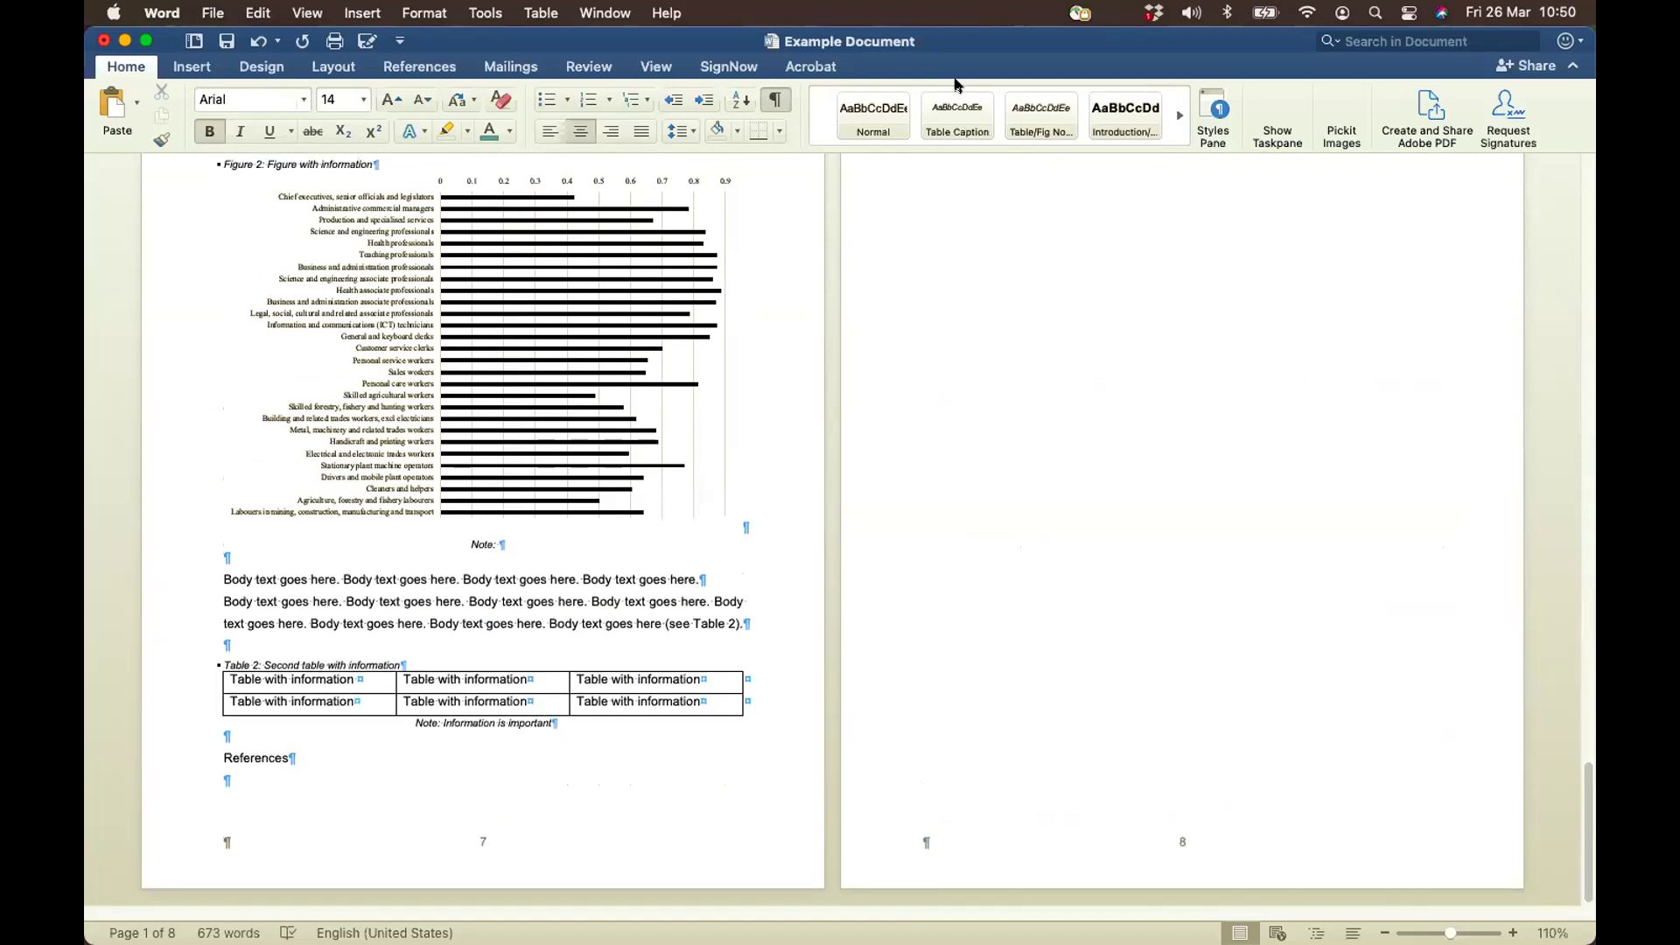
scroll(1008, 547, "up", 10)
scroll(1008, 544, "up", 15)
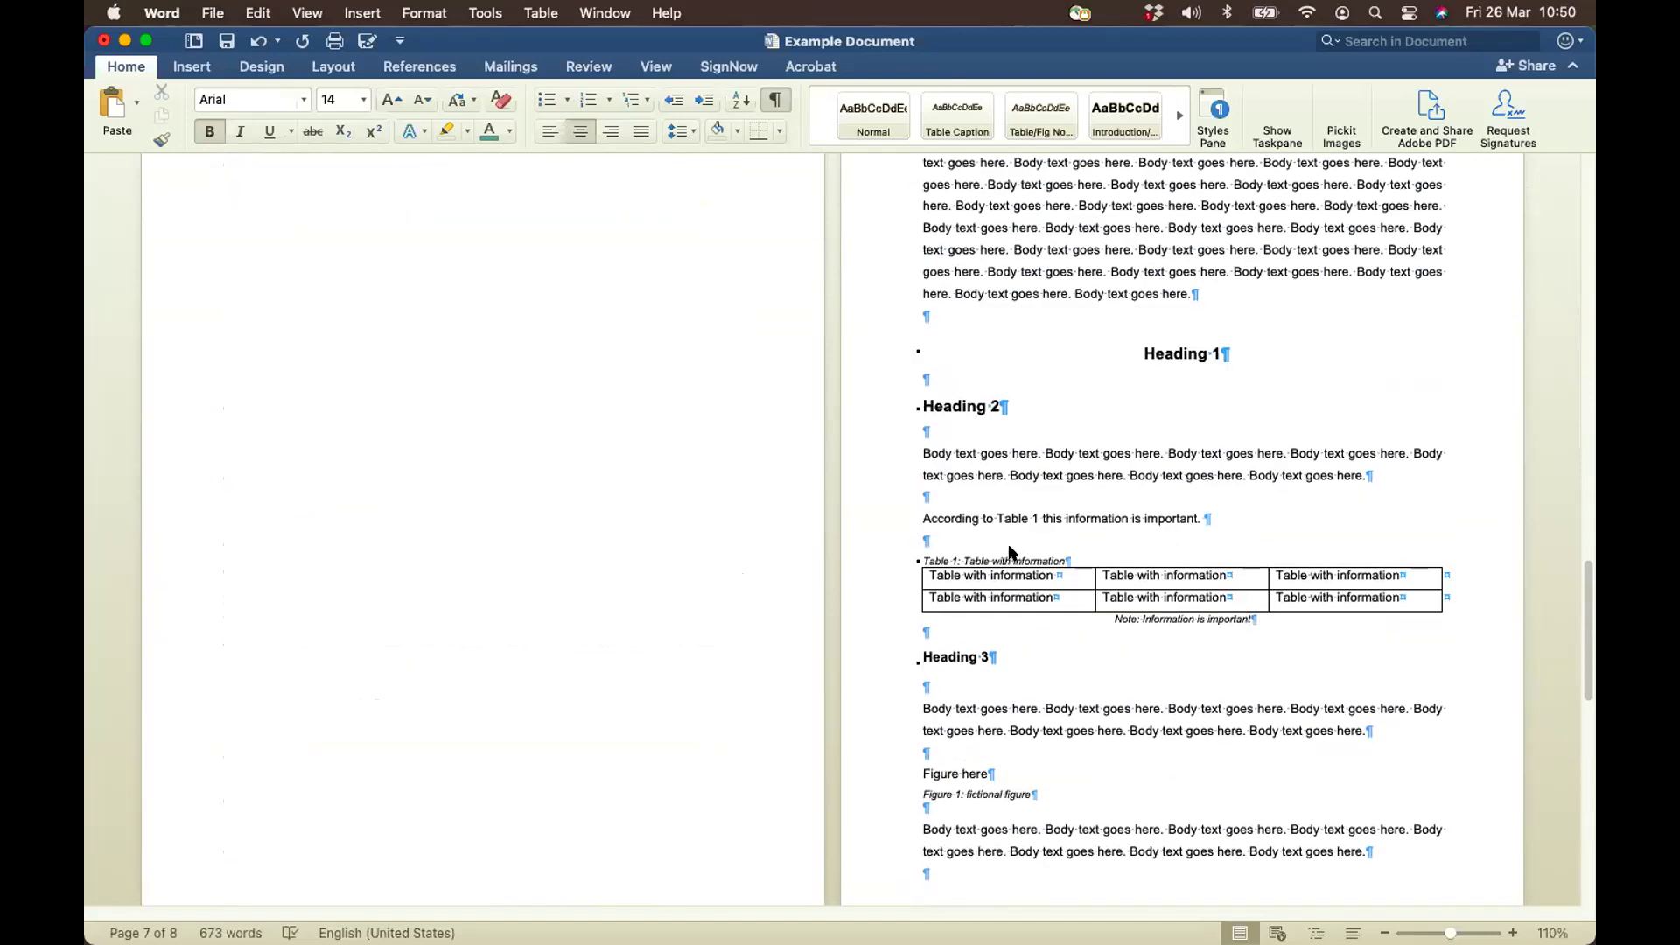
scroll(1008, 551, "up", 3)
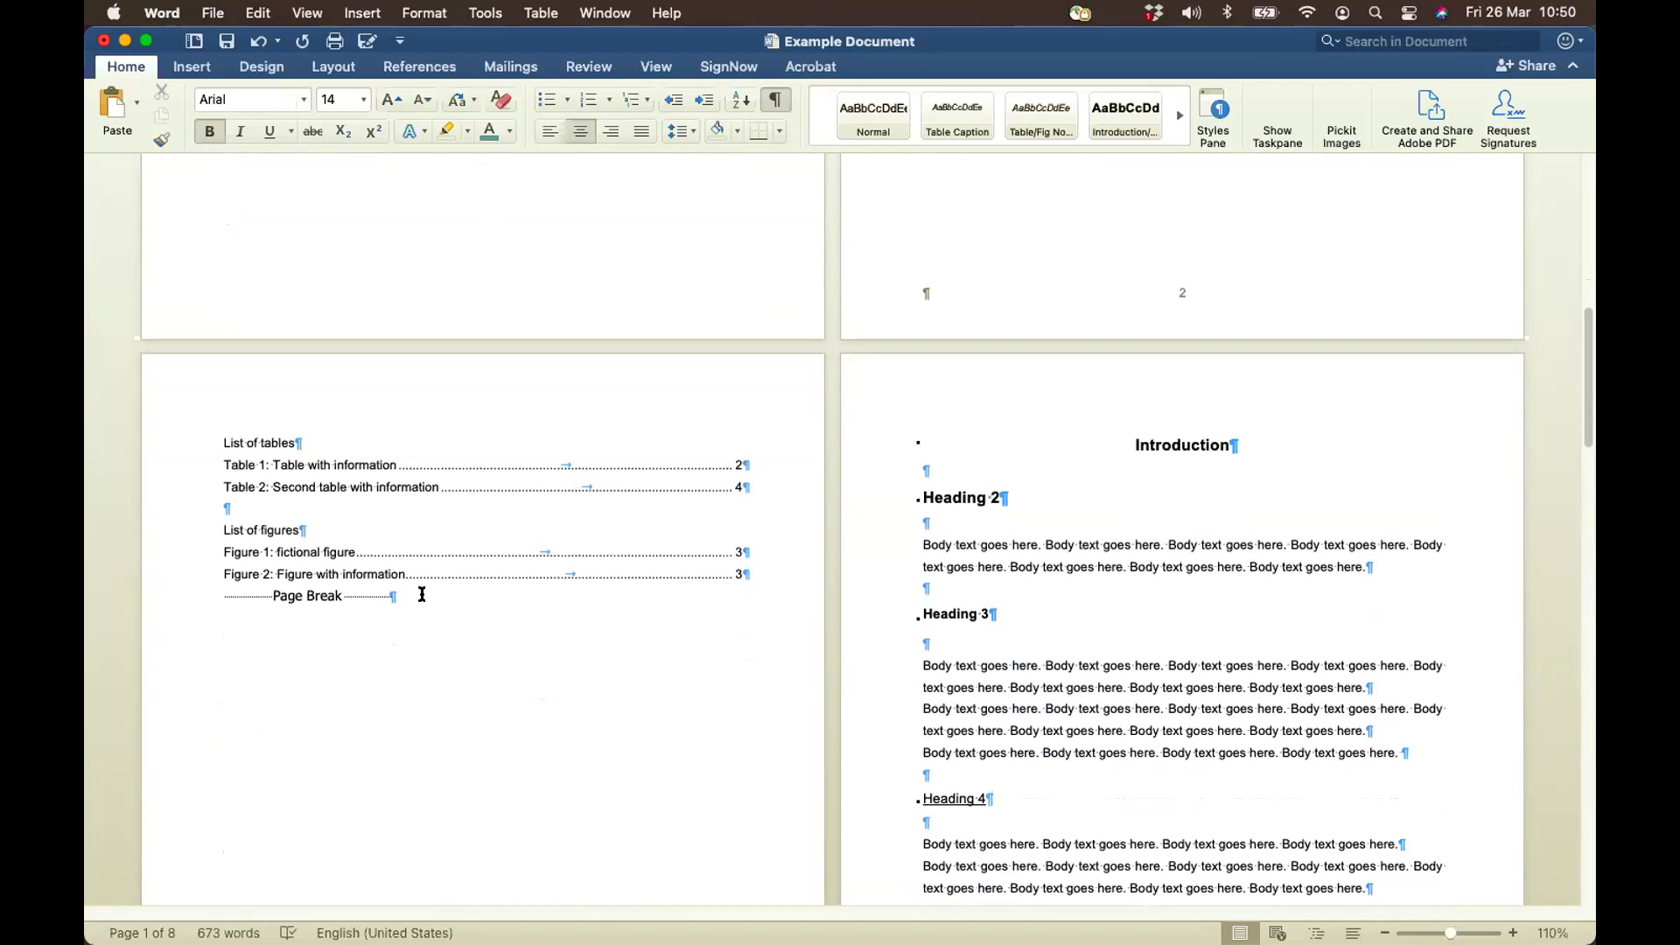
Insert a Next Page section break right after the page break below the list of figures
left_click(419, 590)
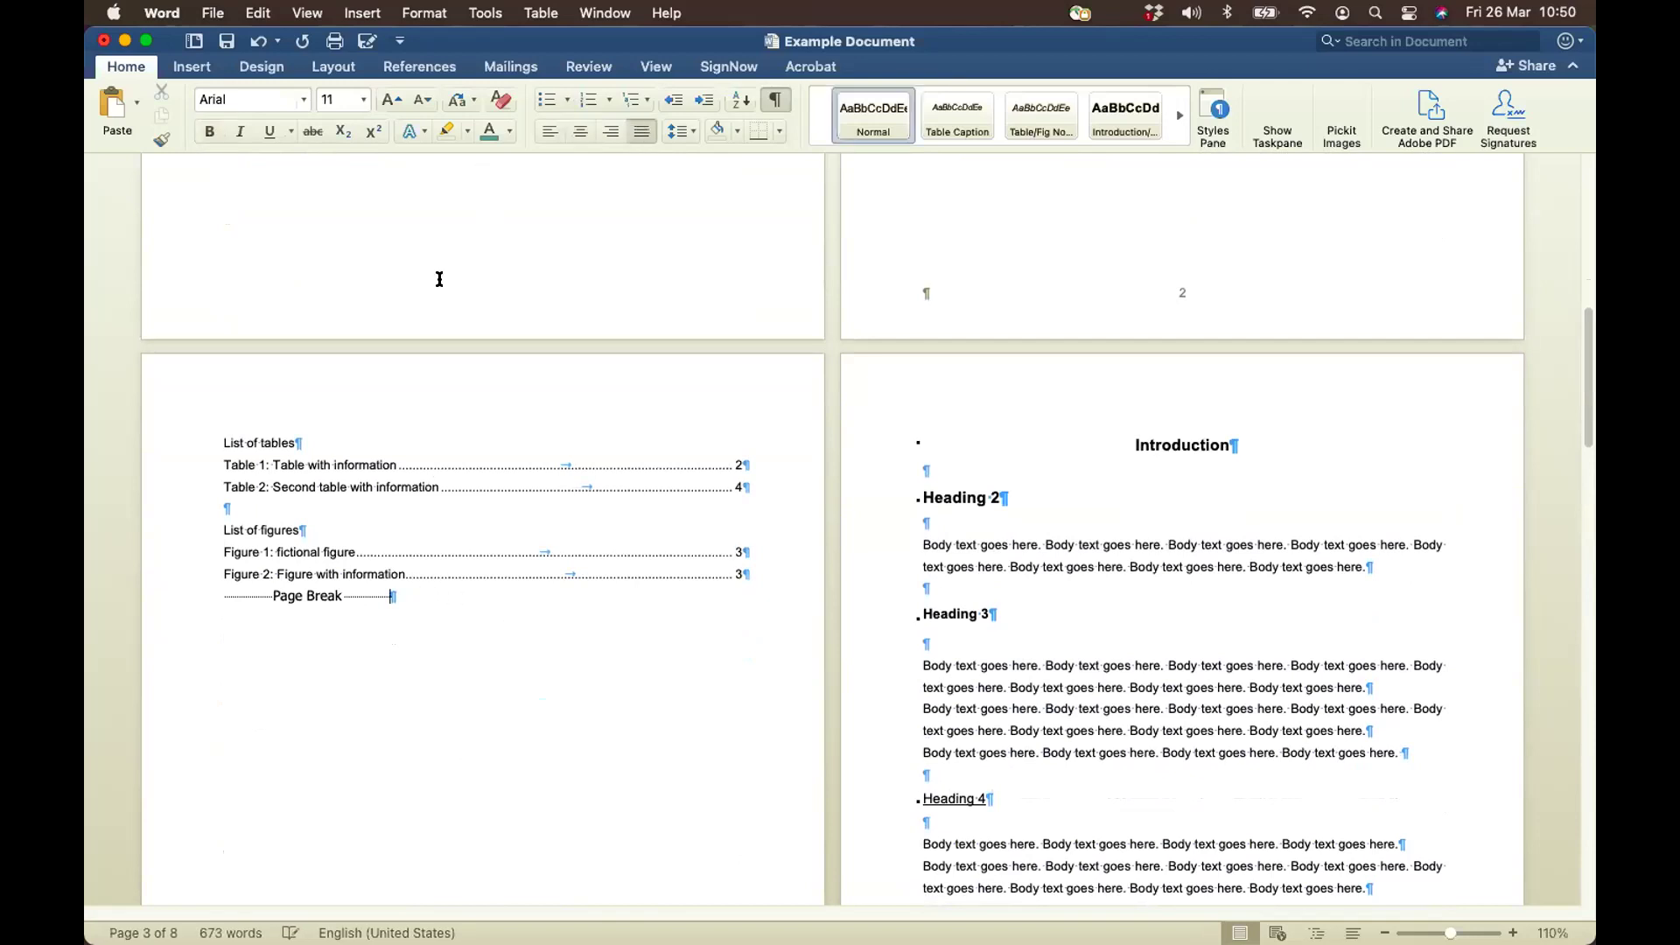
left_click(420, 67)
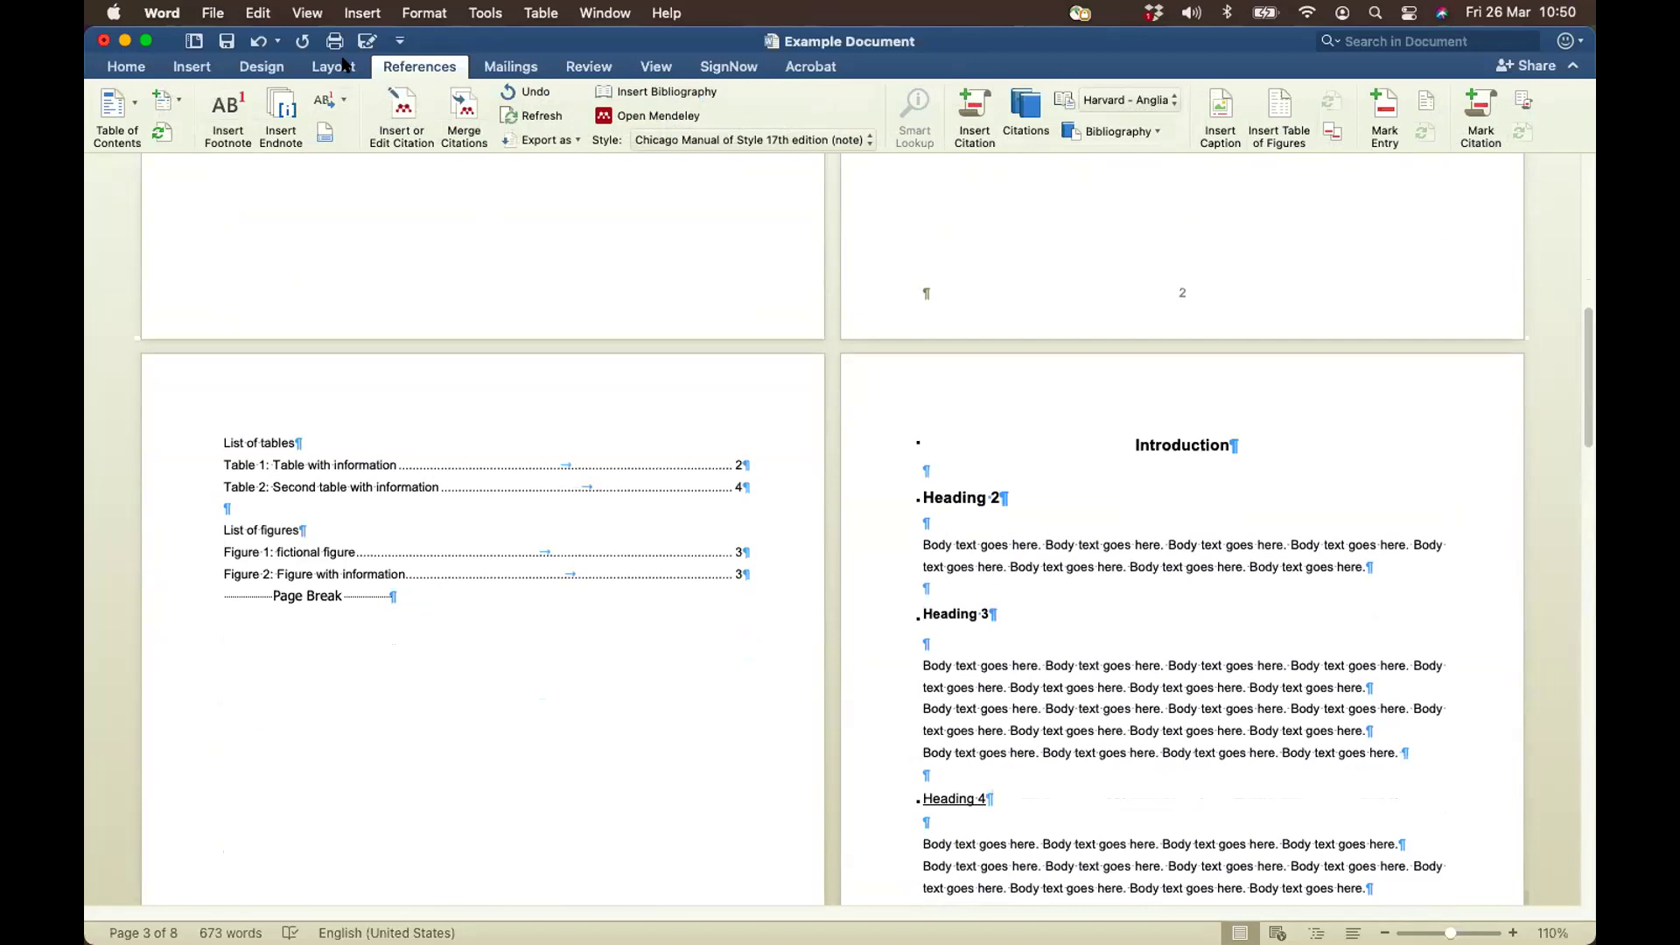
left_click(341, 66)
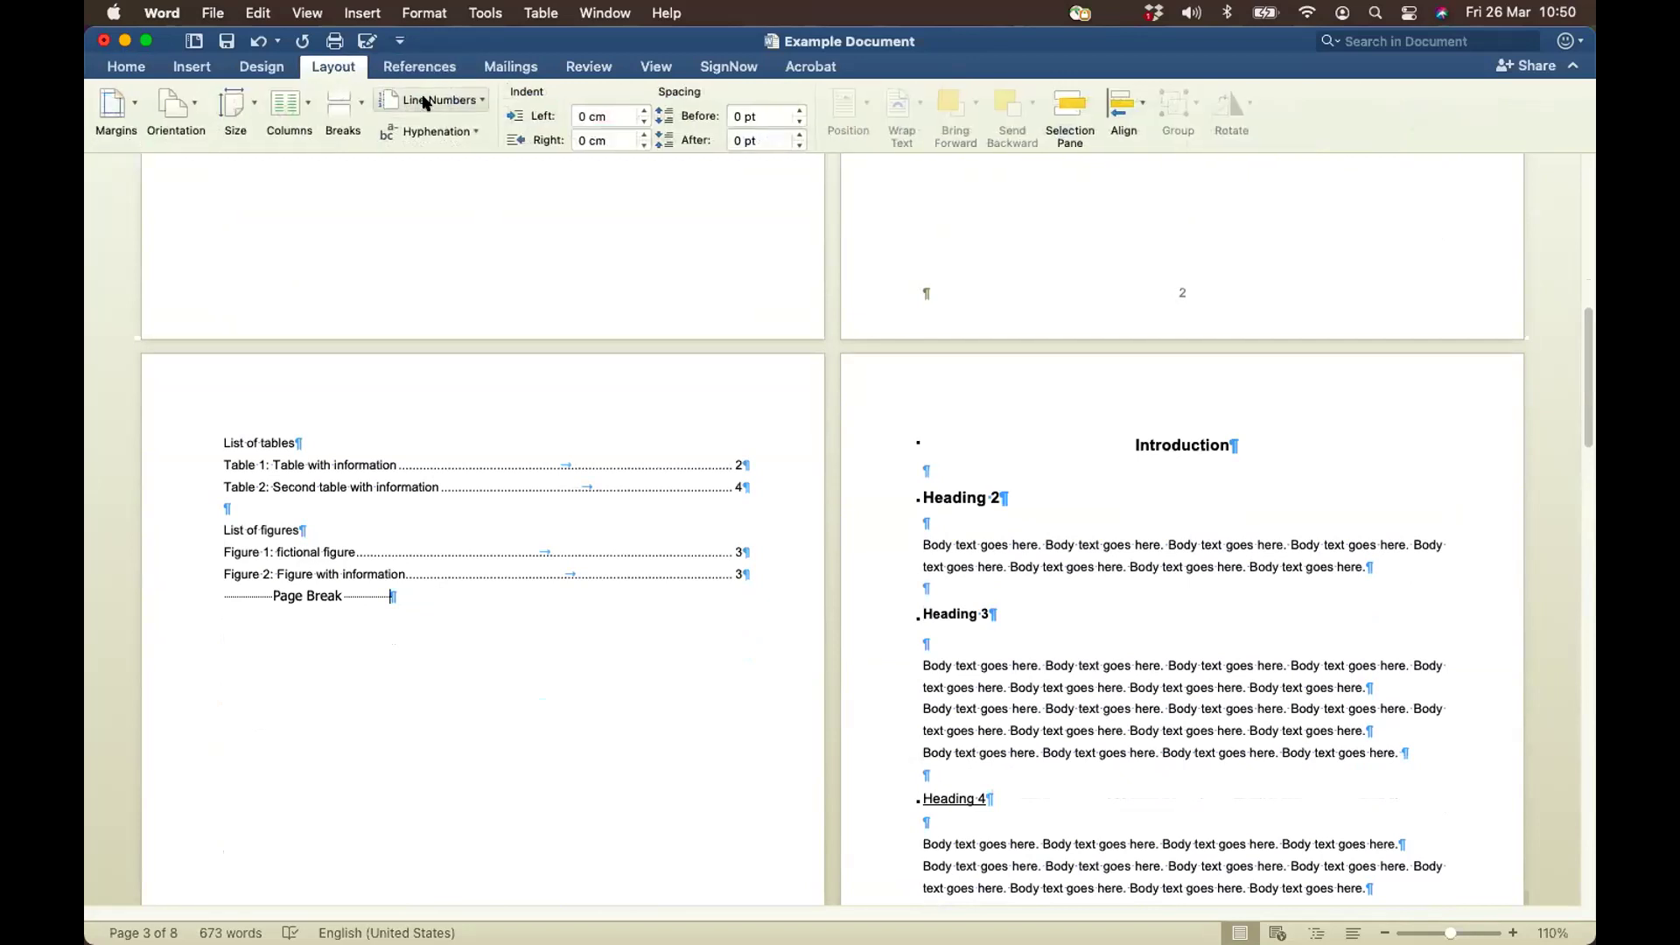
left_click(359, 102)
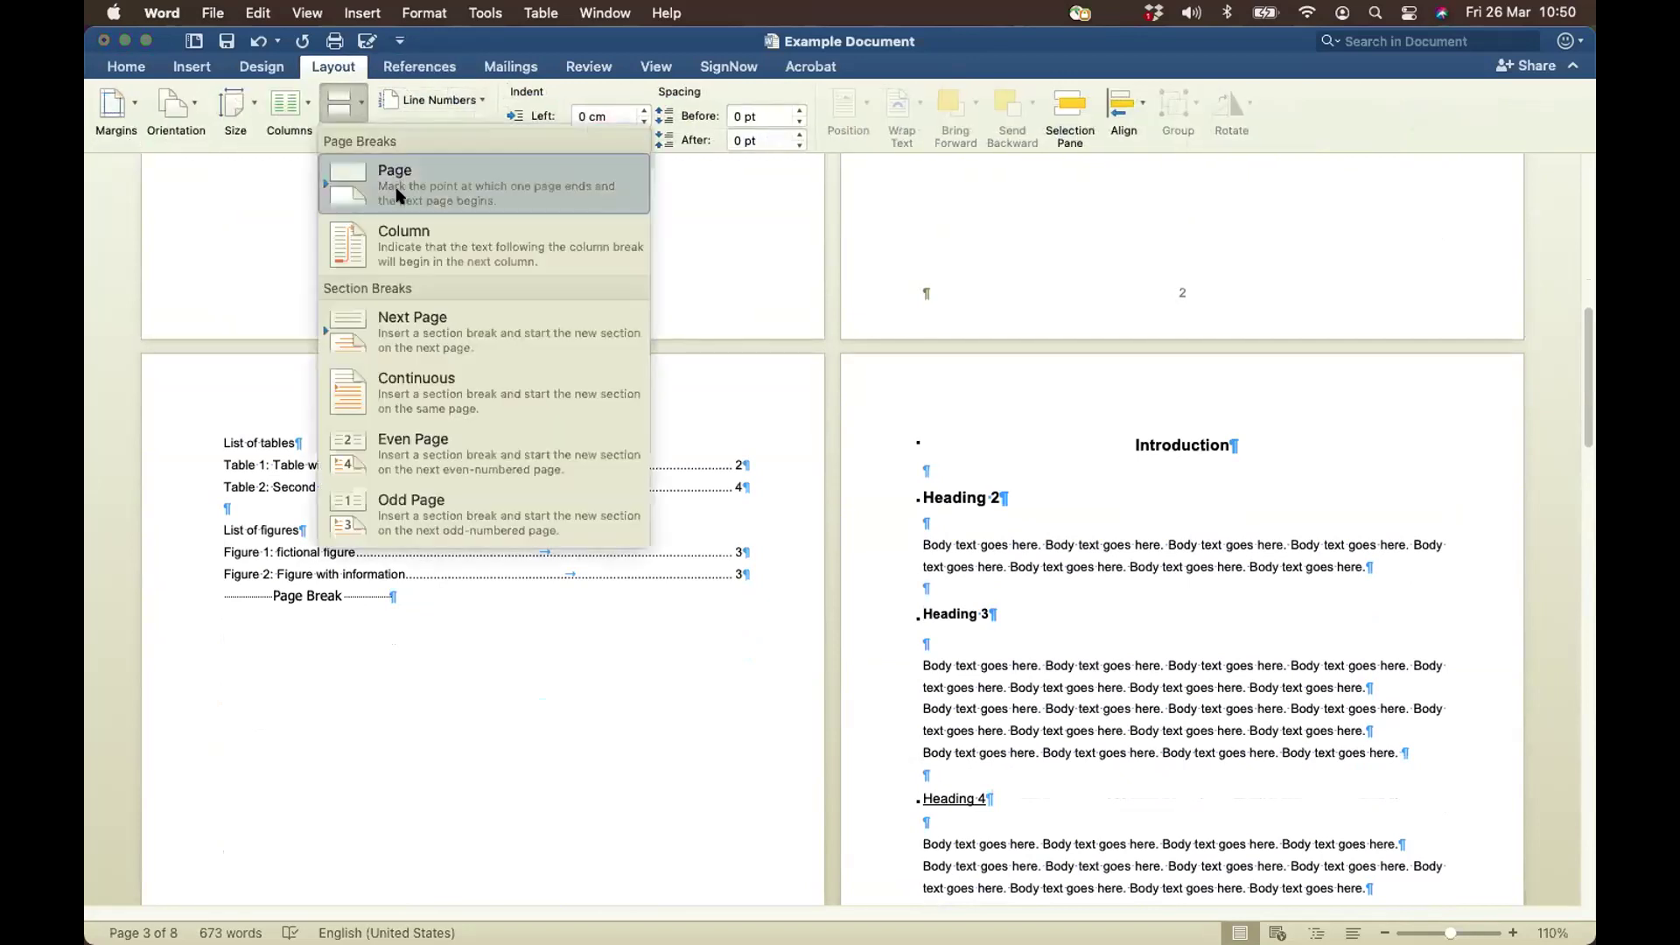
left_click(428, 327)
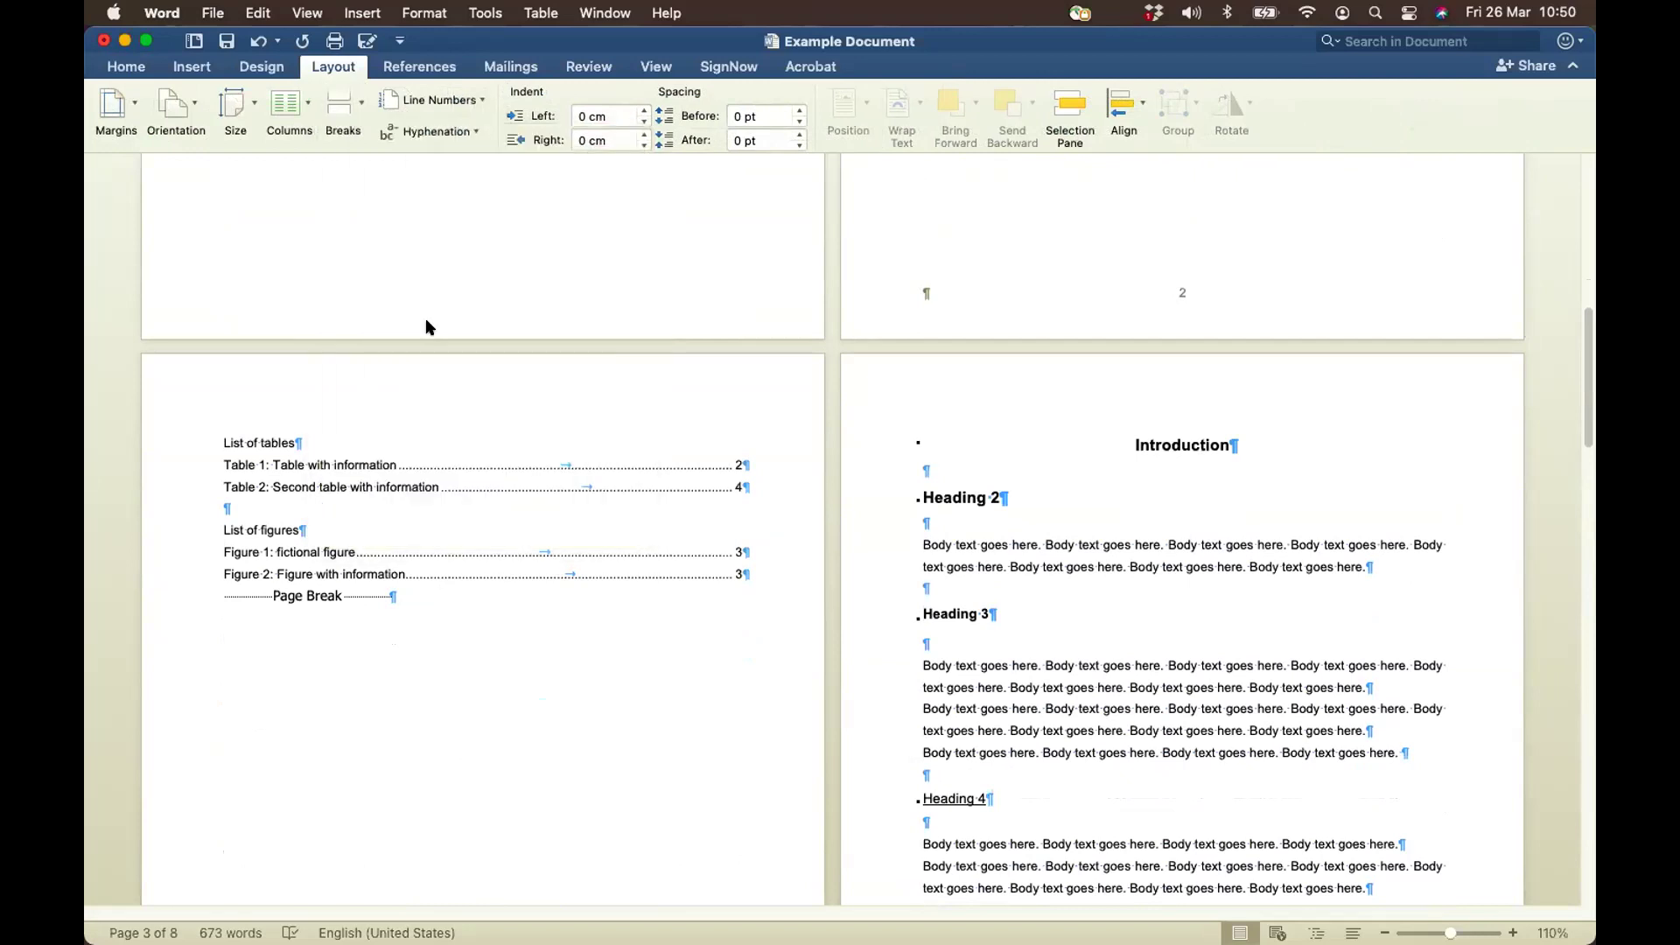
scroll(758, 498, "up", 2)
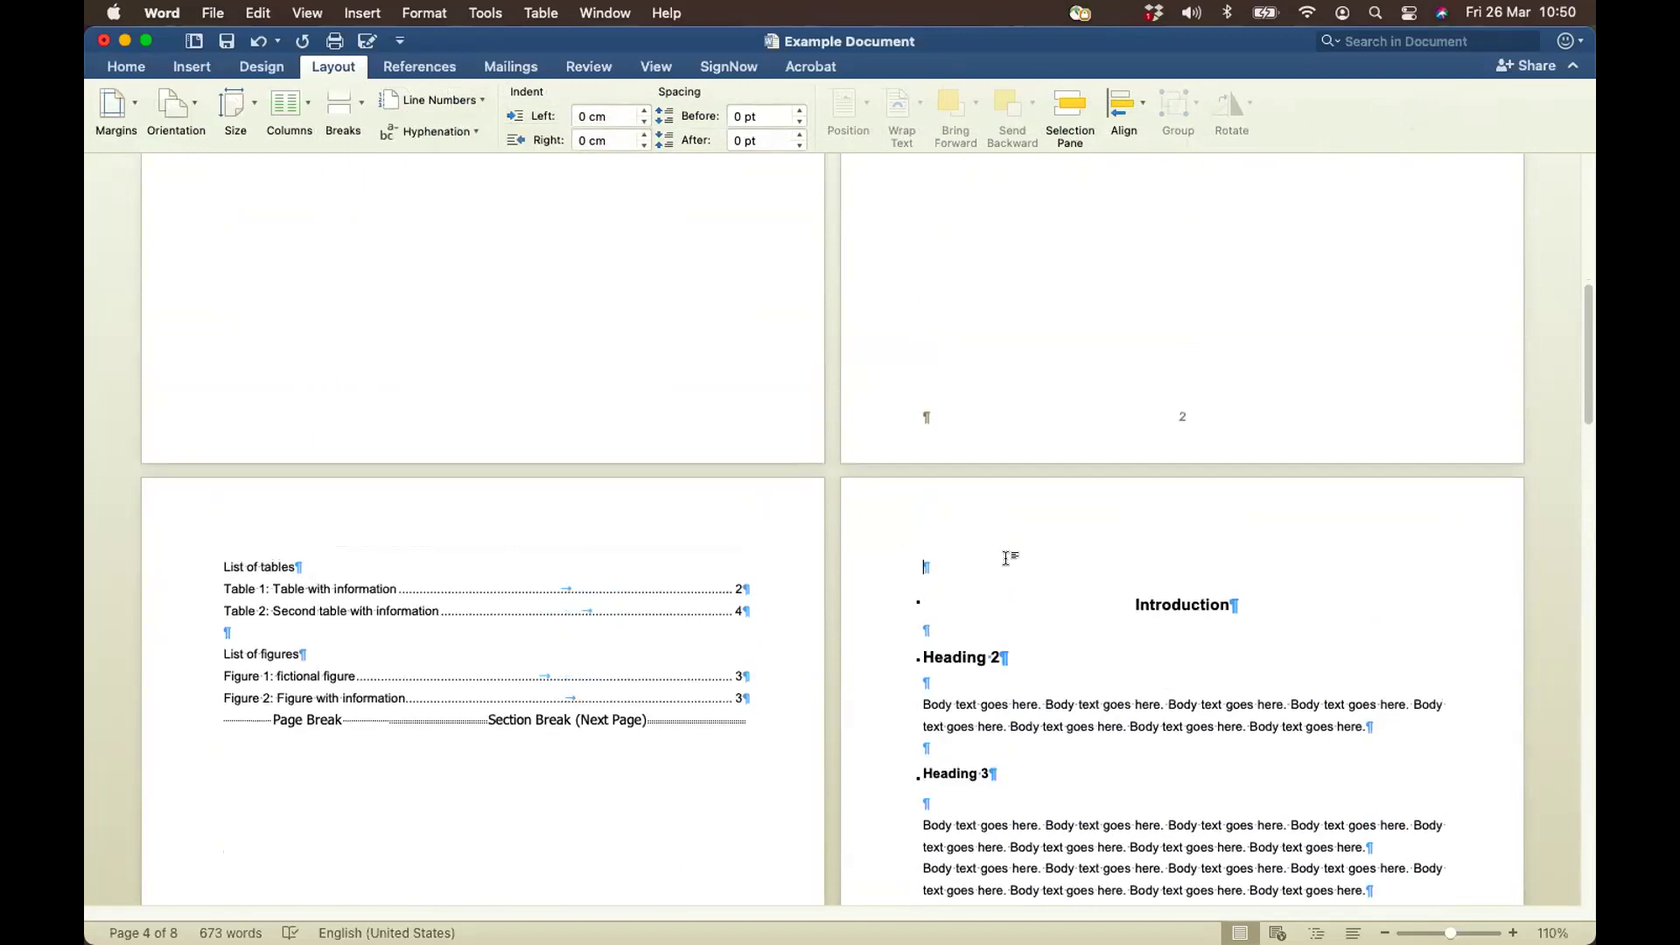
scroll(1183, 418, "up", 1)
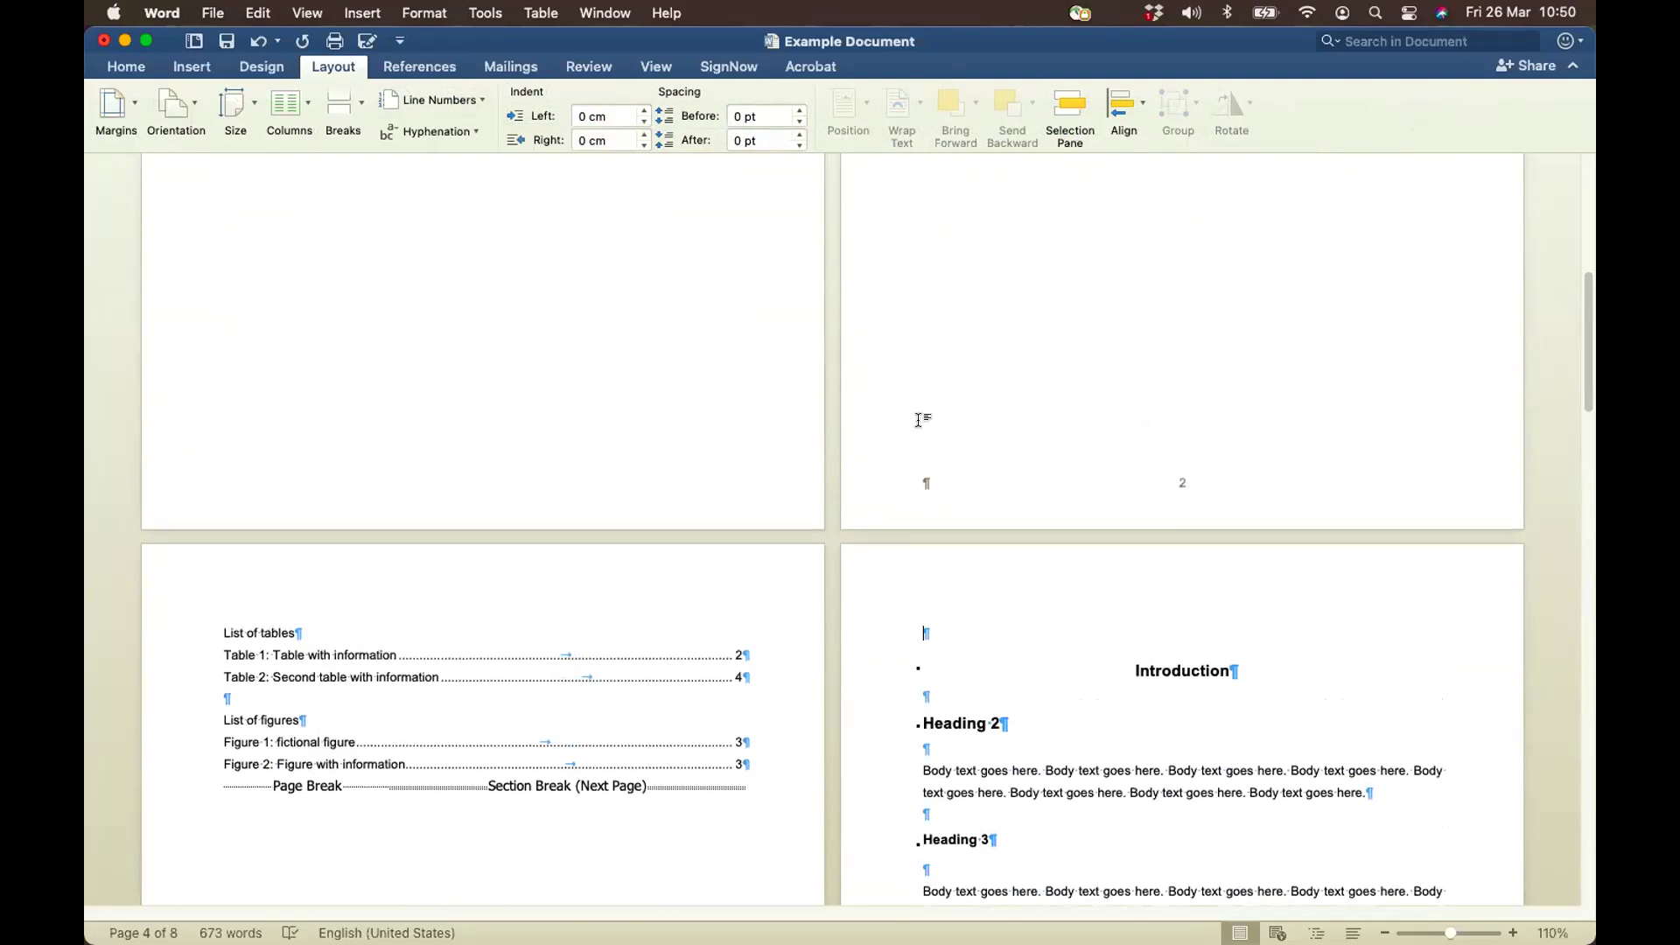
scroll(949, 376, "up", 3)
scroll(978, 318, "up", 3)
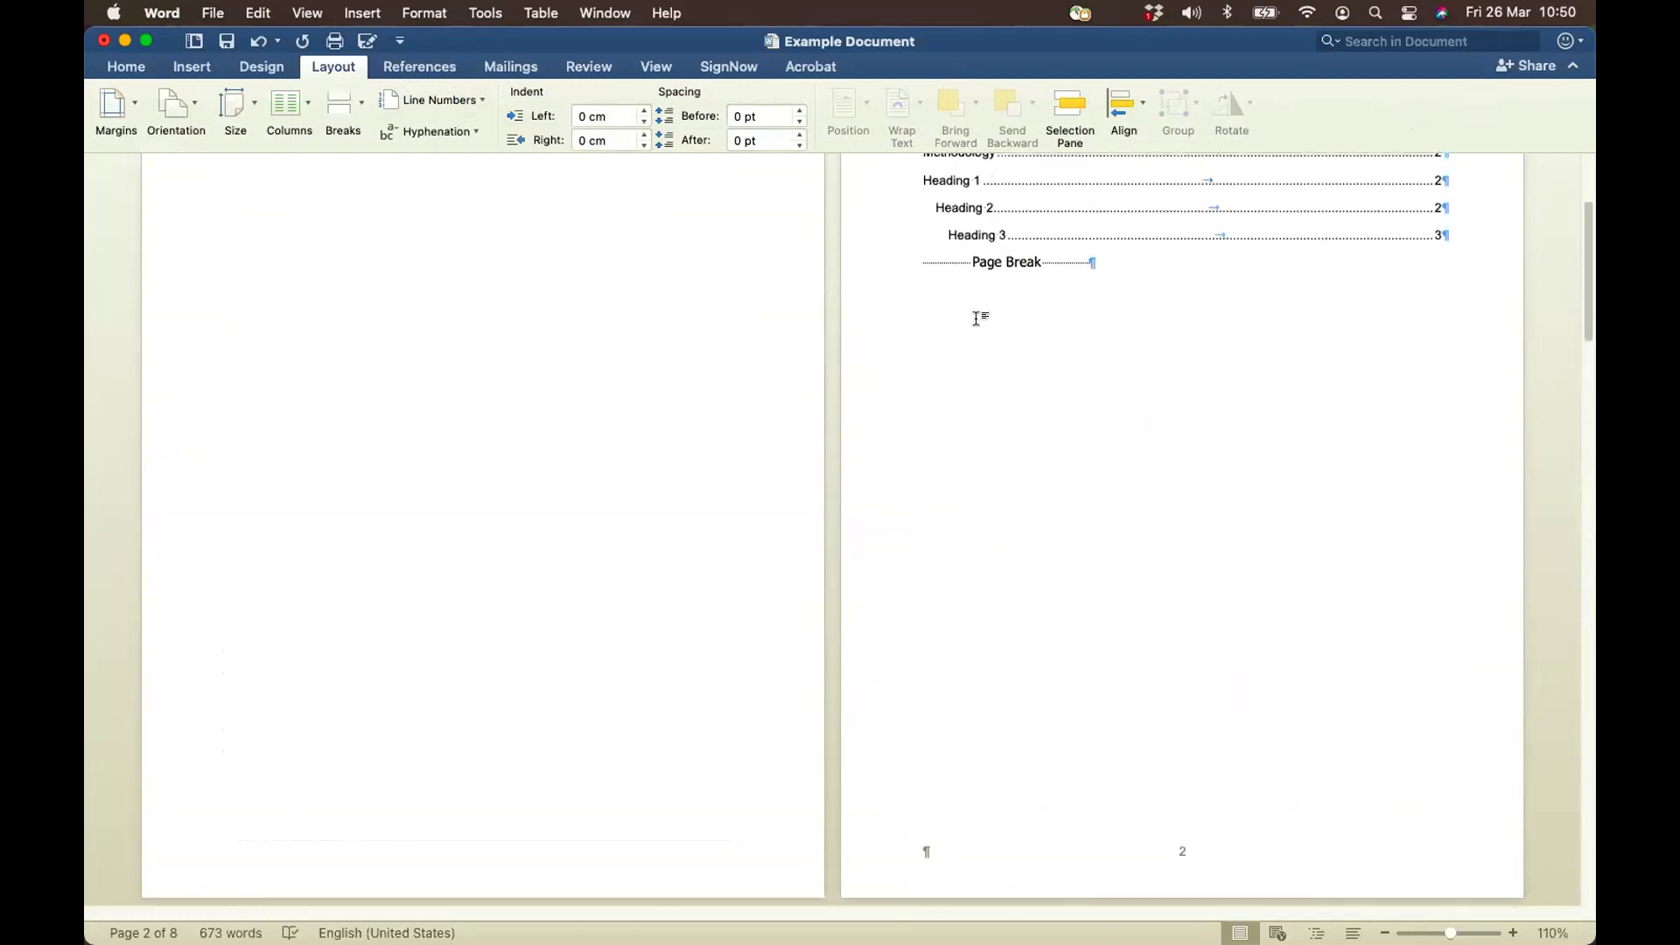
left_click(193, 63)
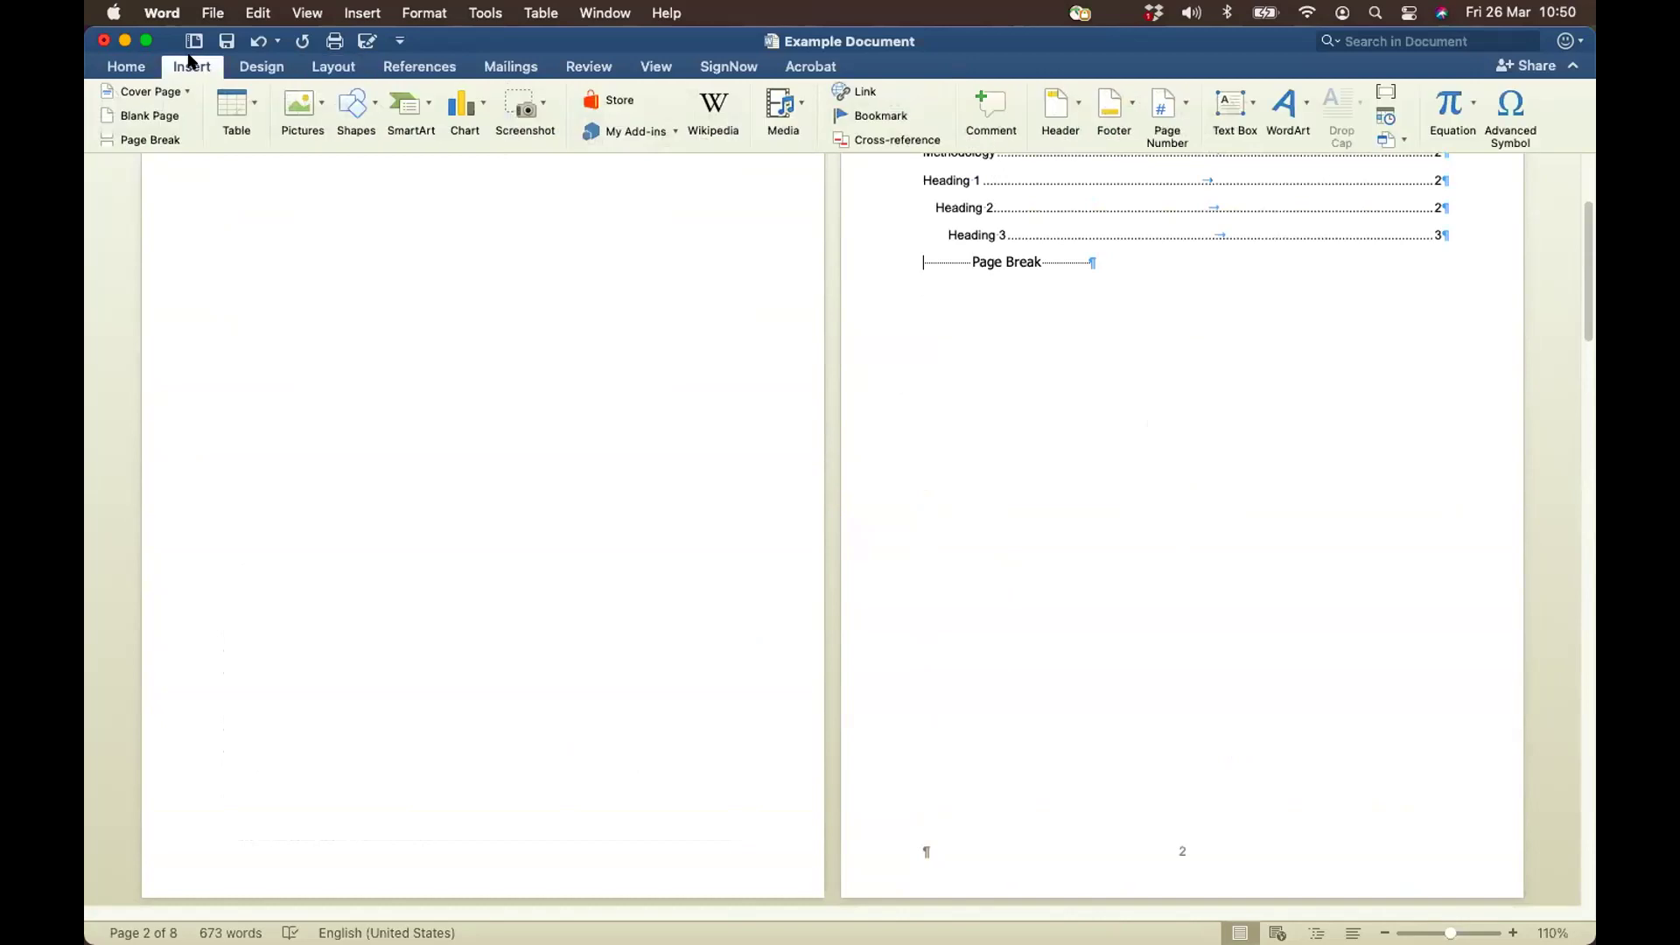
left_click(1170, 111)
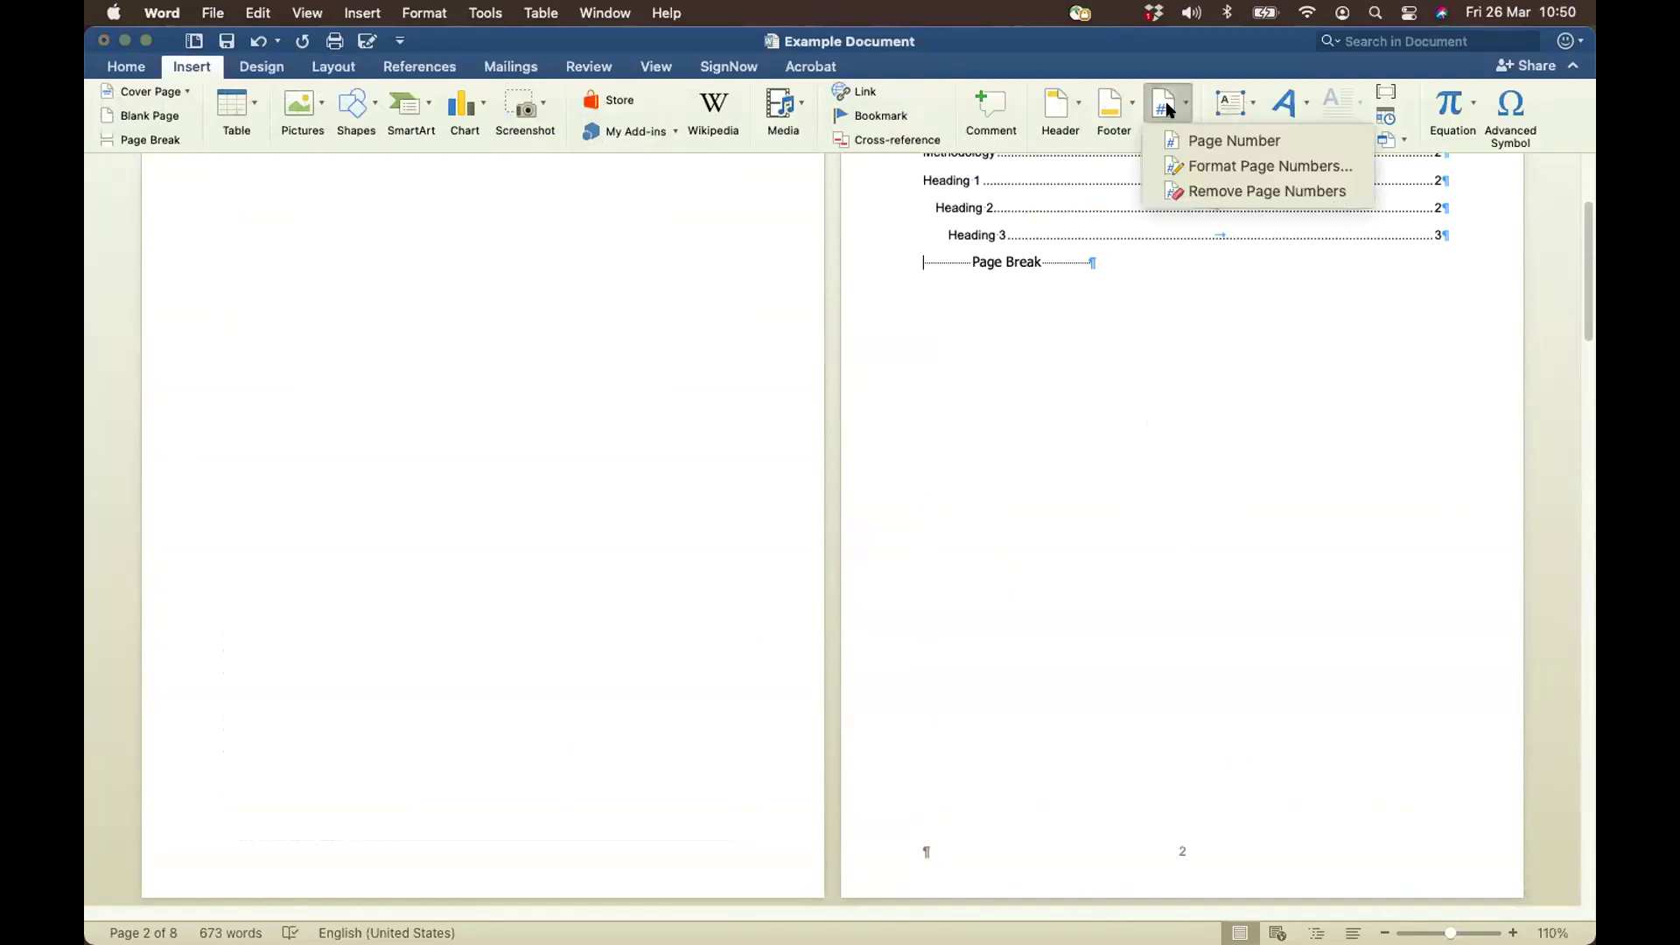
left_click(1202, 165)
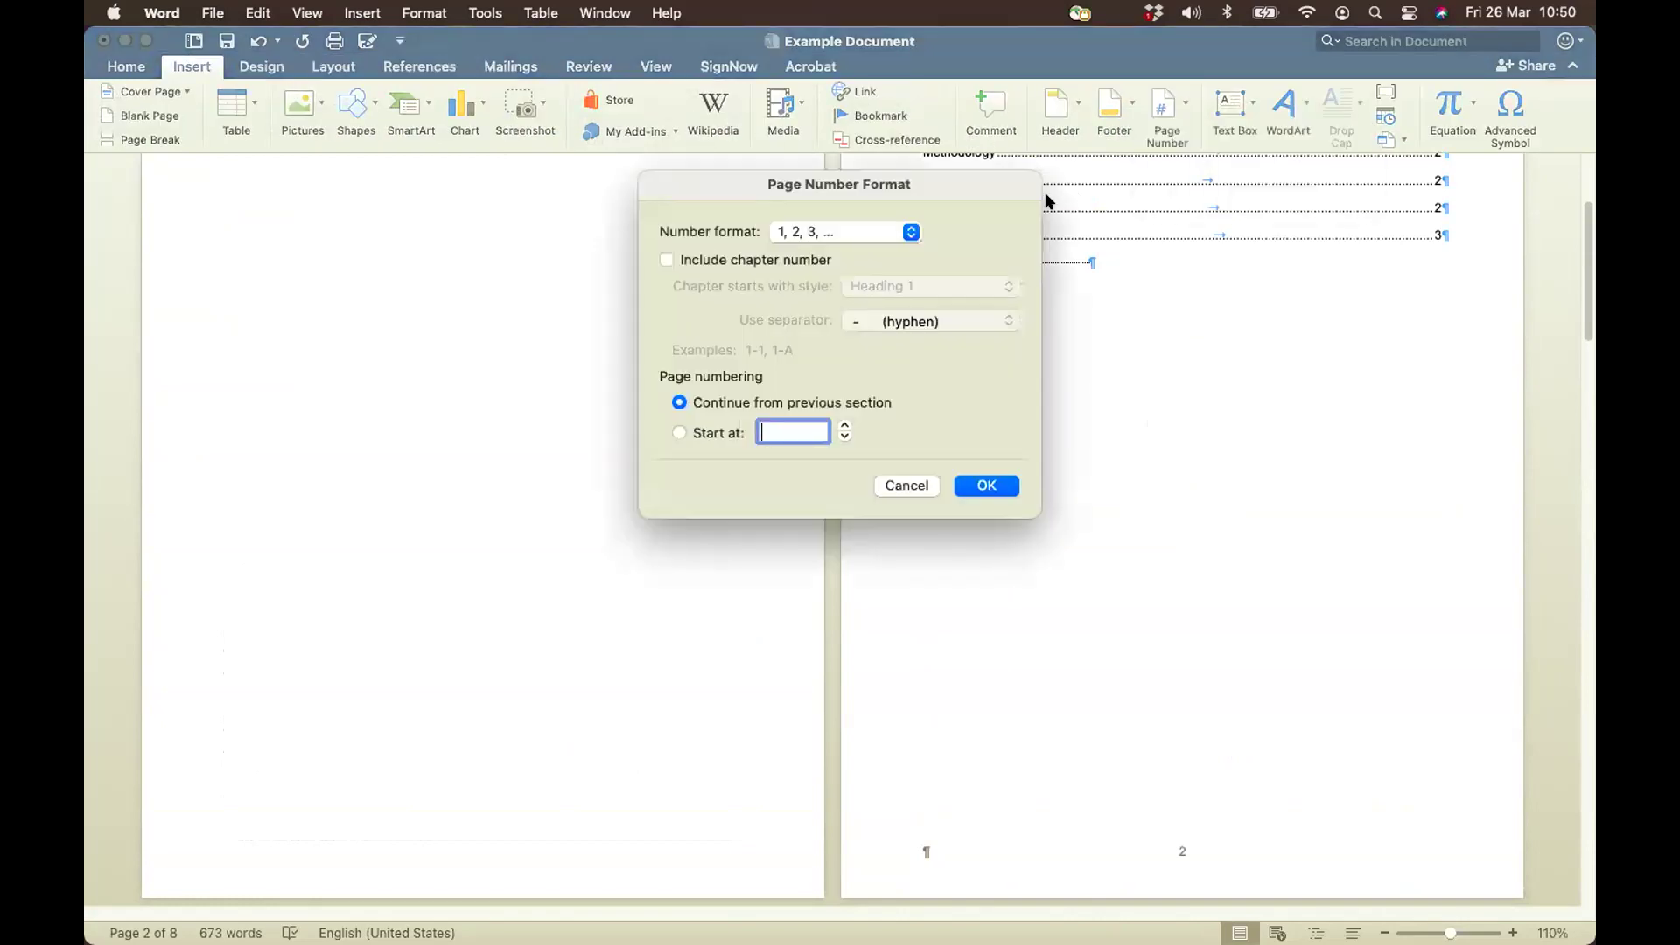
left_click(895, 490)
Delete the empty paragraph above the Introduction heading
scroll(894, 490, "down", 10)
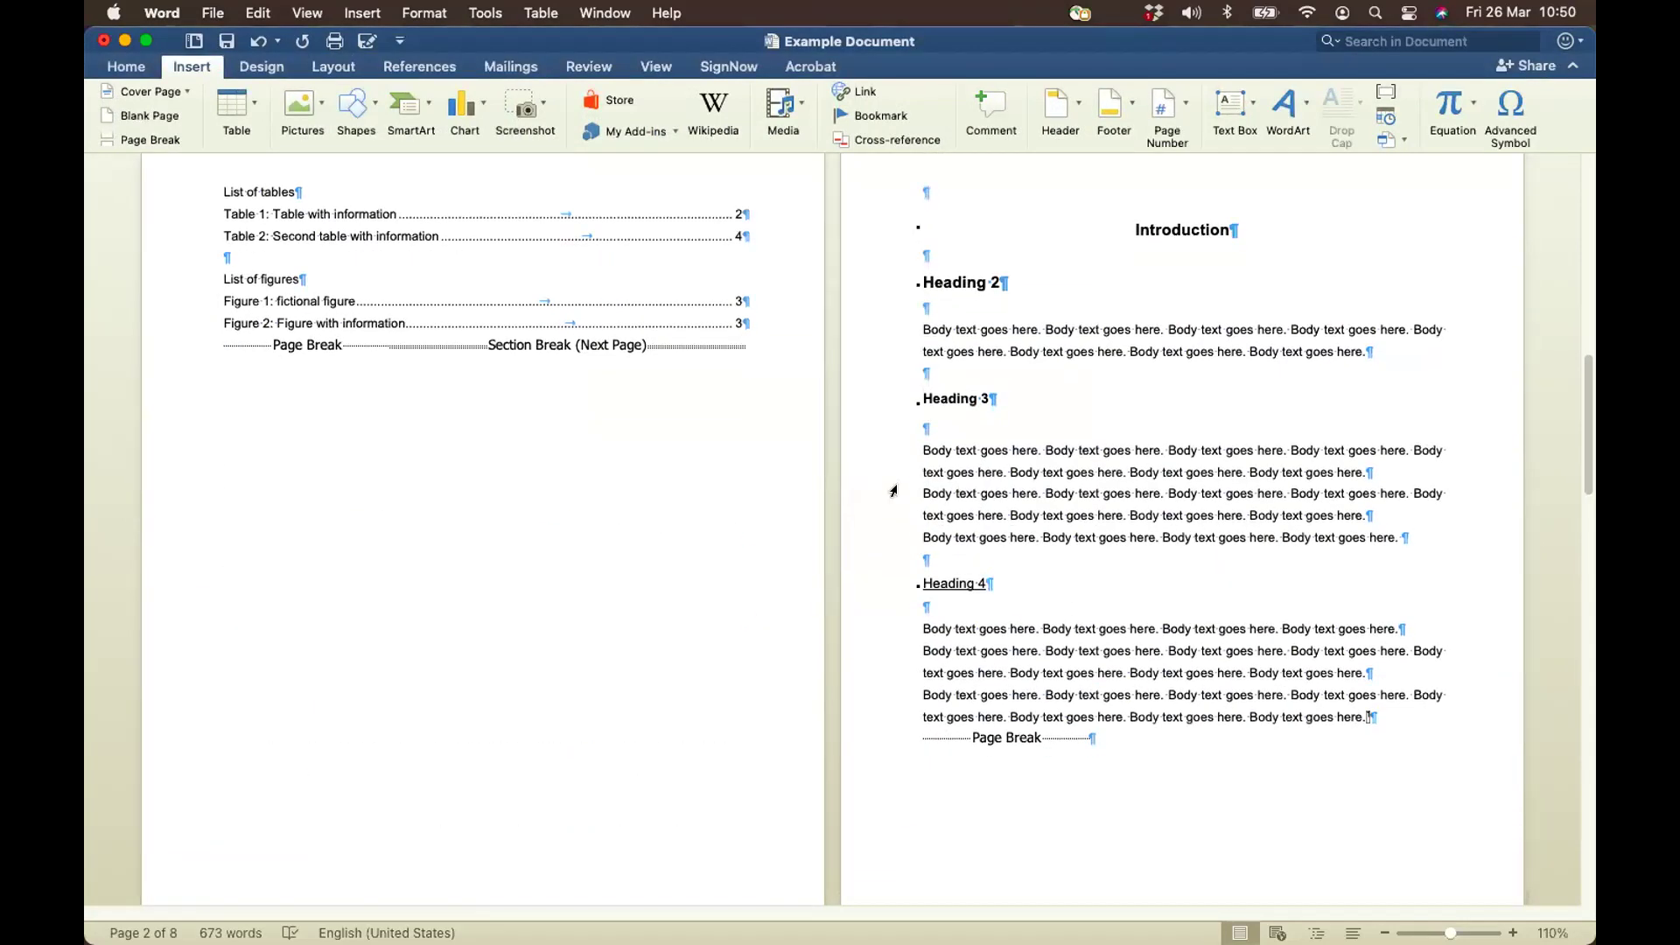
scroll(893, 491, "up", 3)
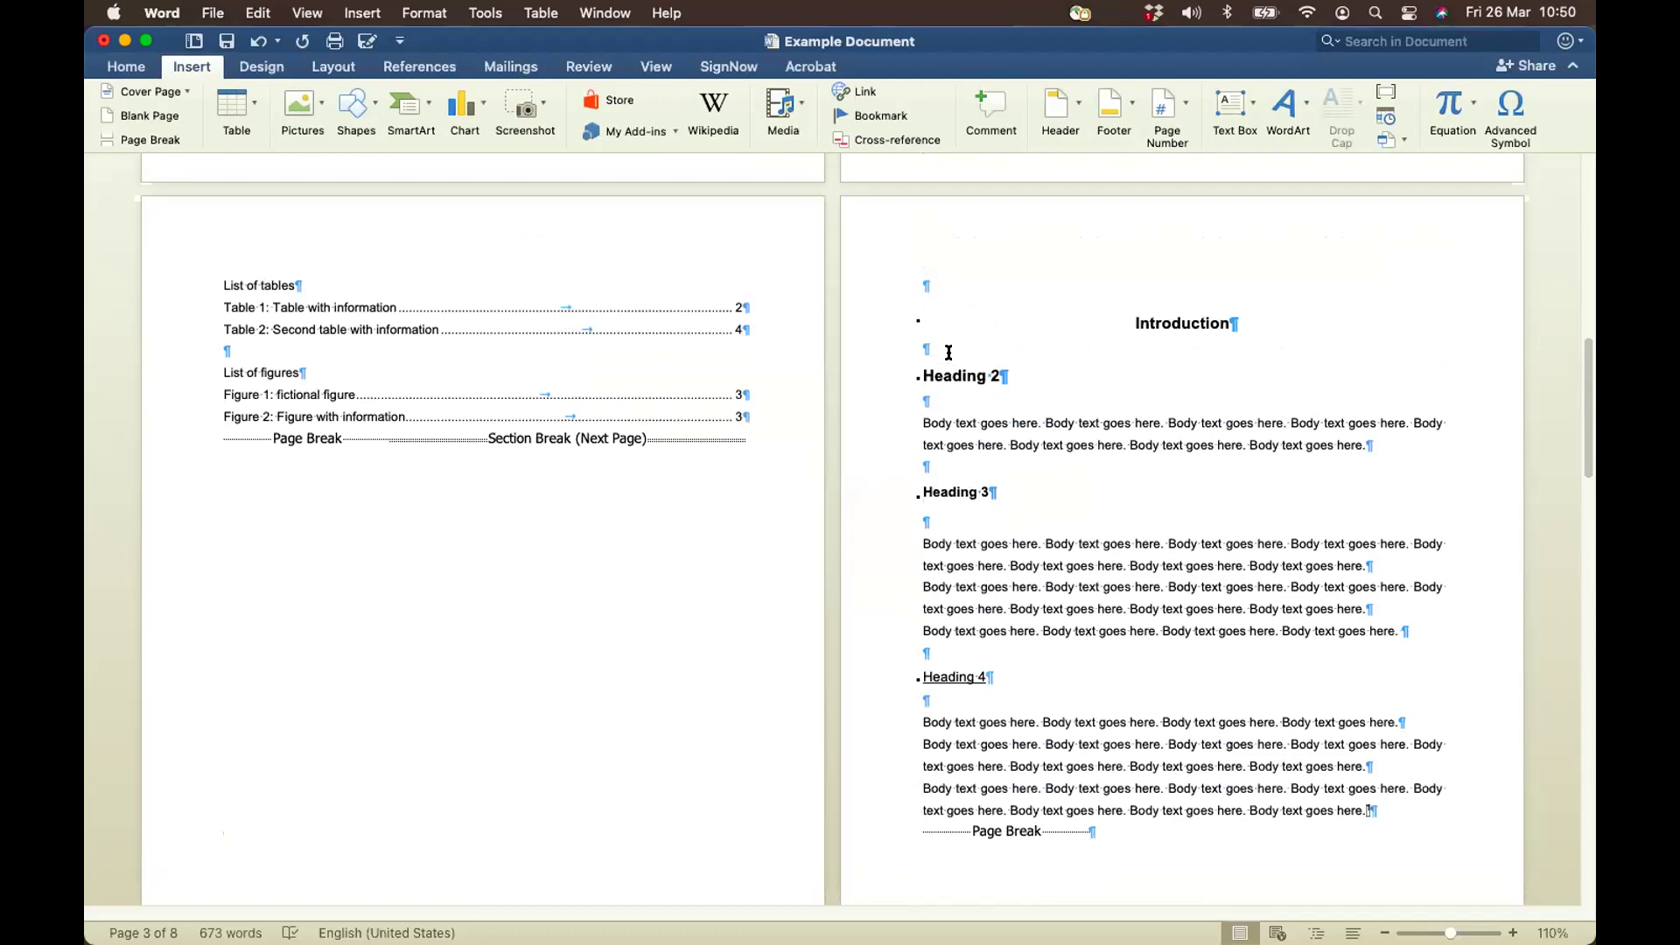
key("Delete")
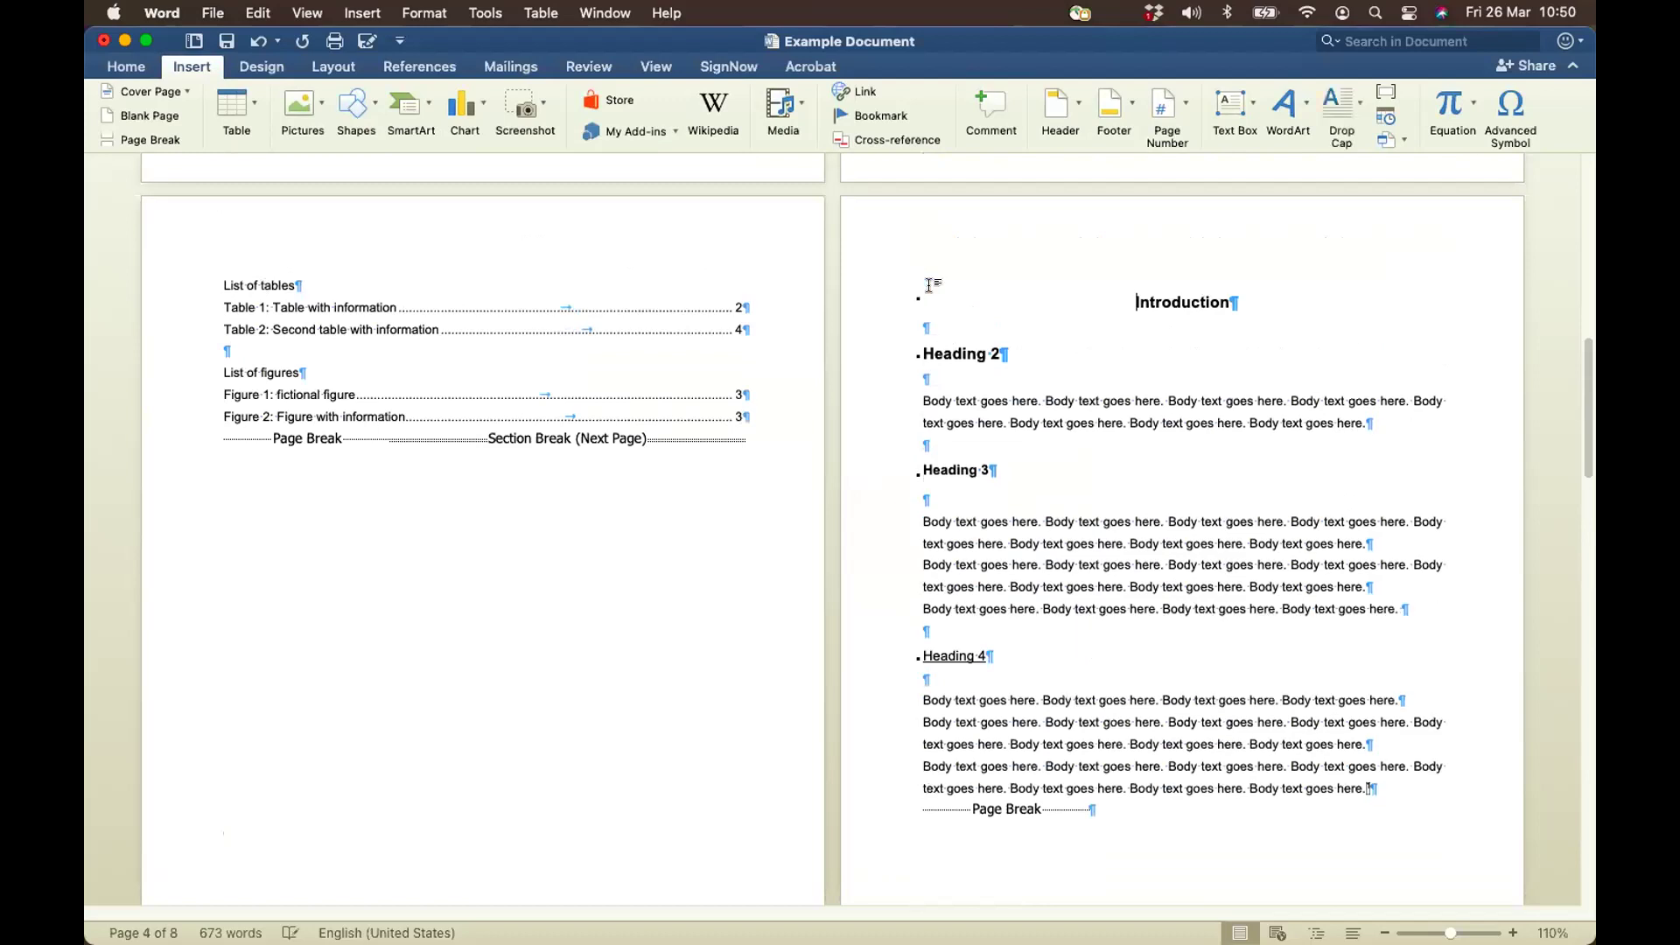
Set the page numbering of the section beginning with the Introduction to start at 1
left_click(1160, 113)
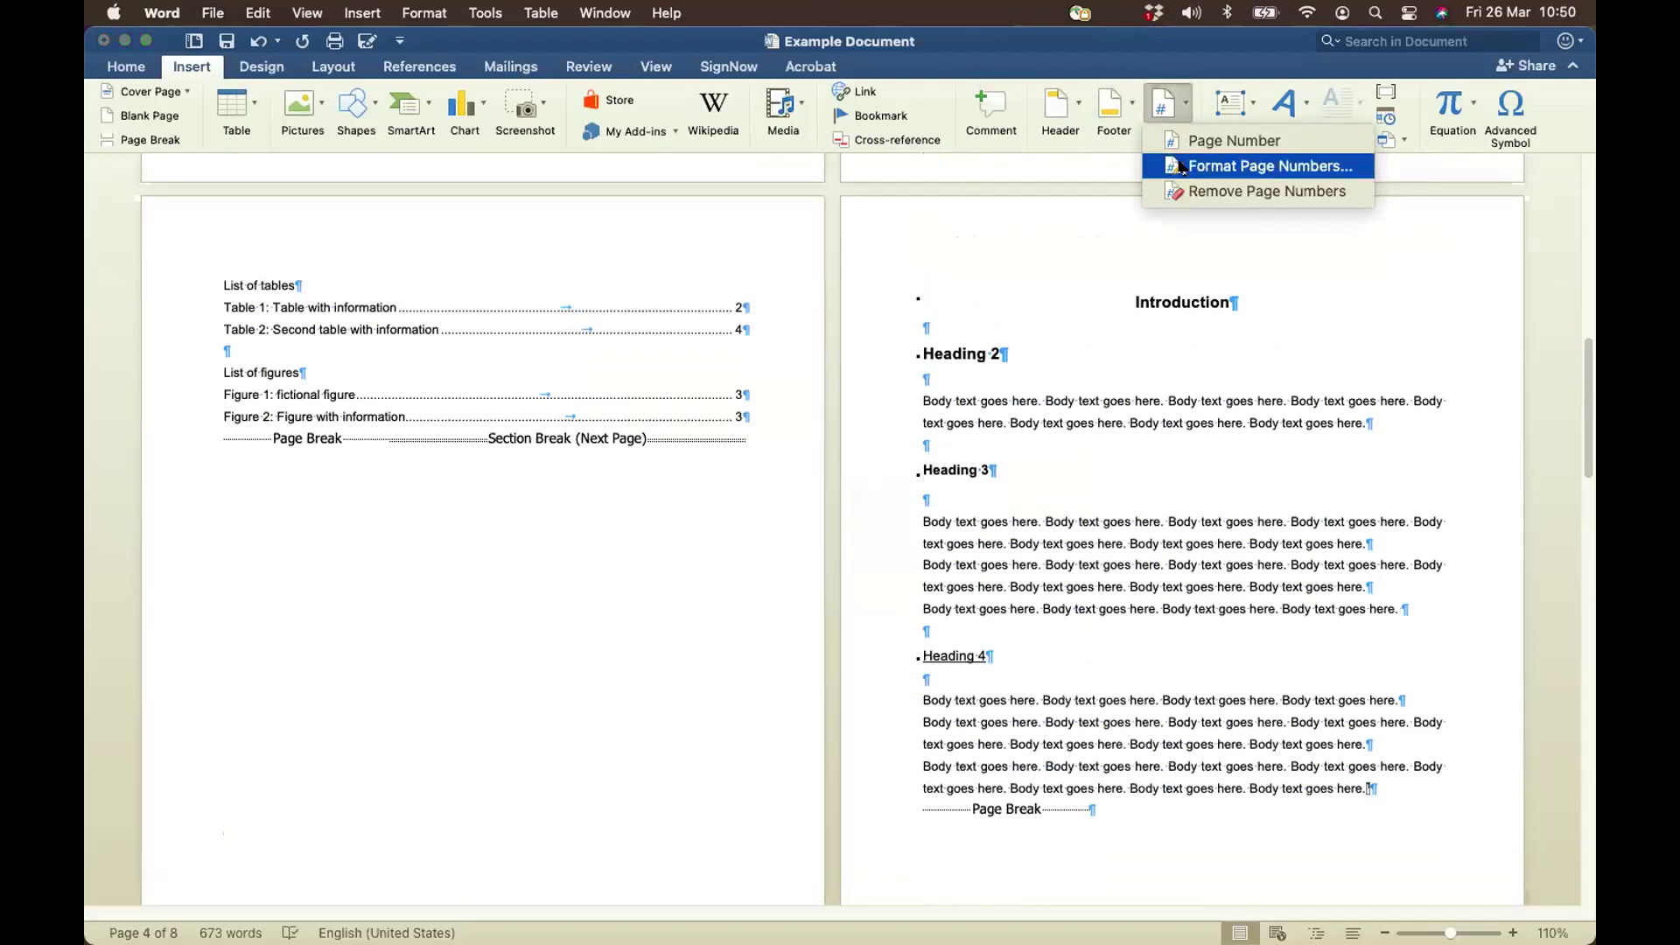
left_click(1183, 166)
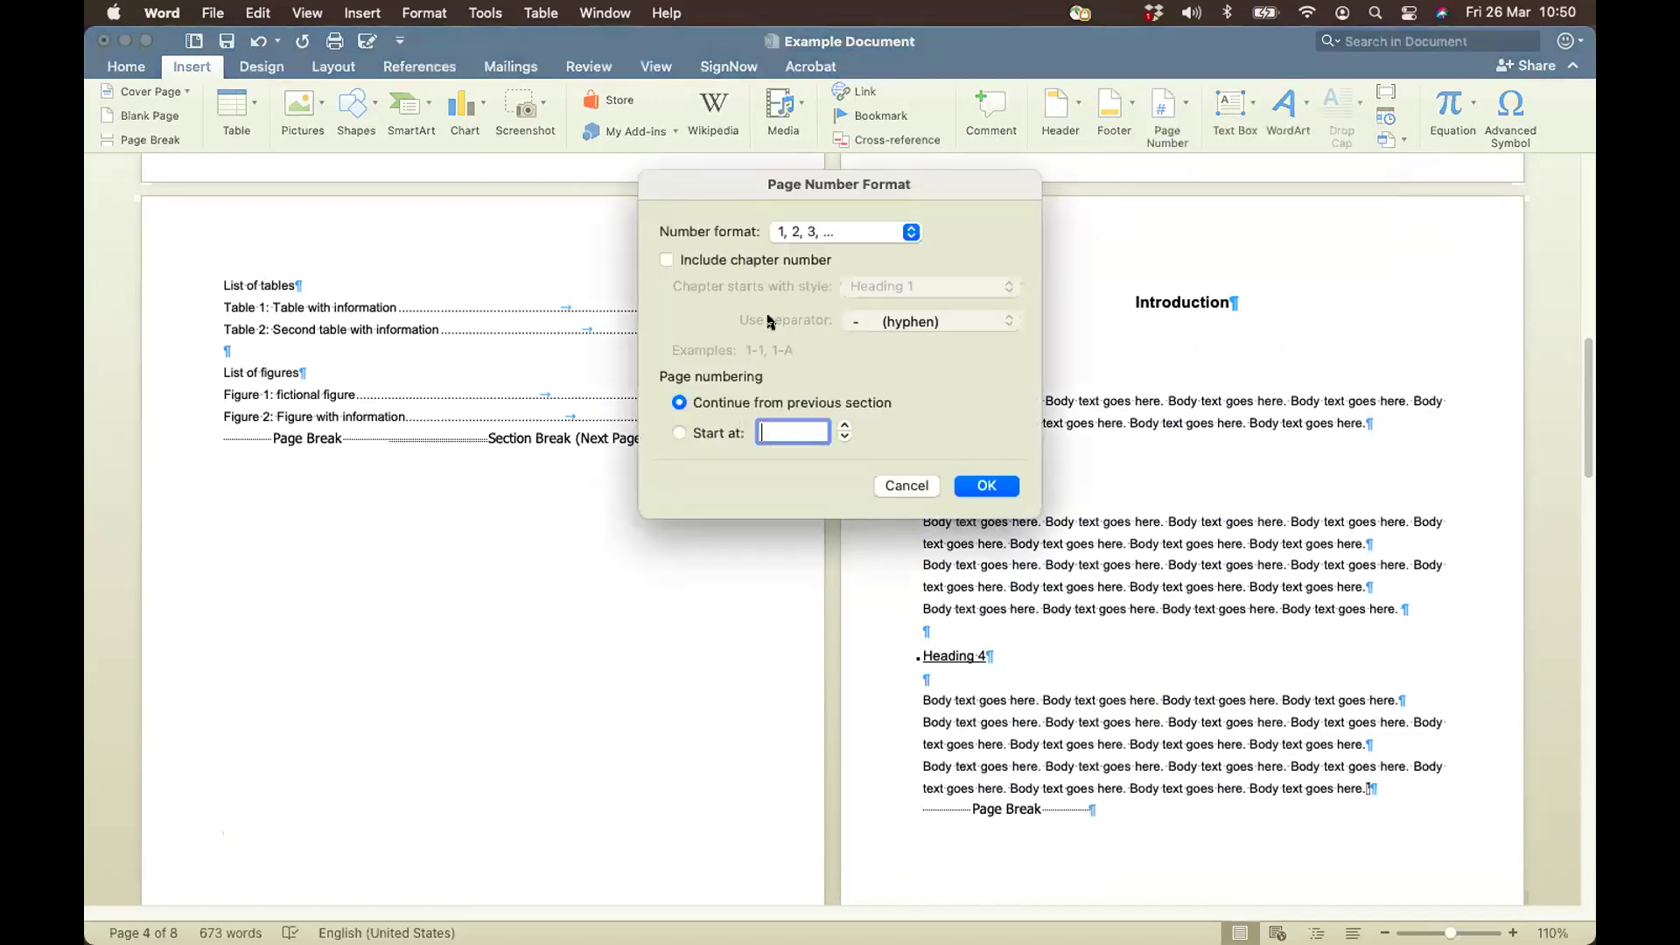
left_click(681, 434)
left_click(984, 486)
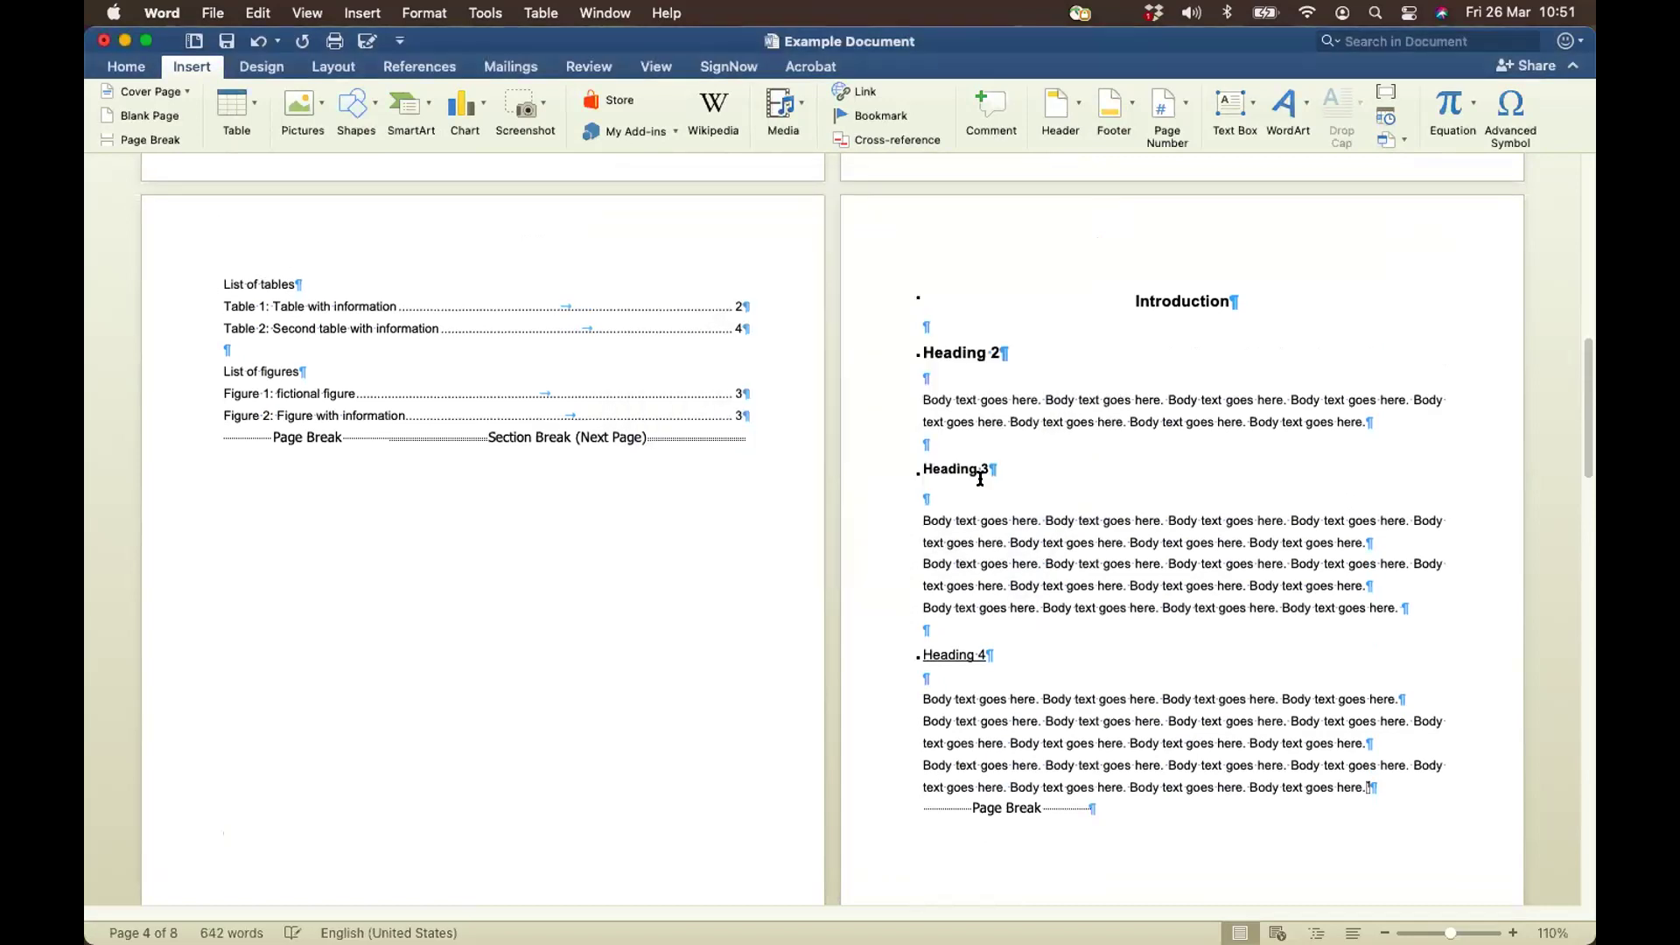
scroll(980, 478, "down", 5)
scroll(1009, 499, "up", 3)
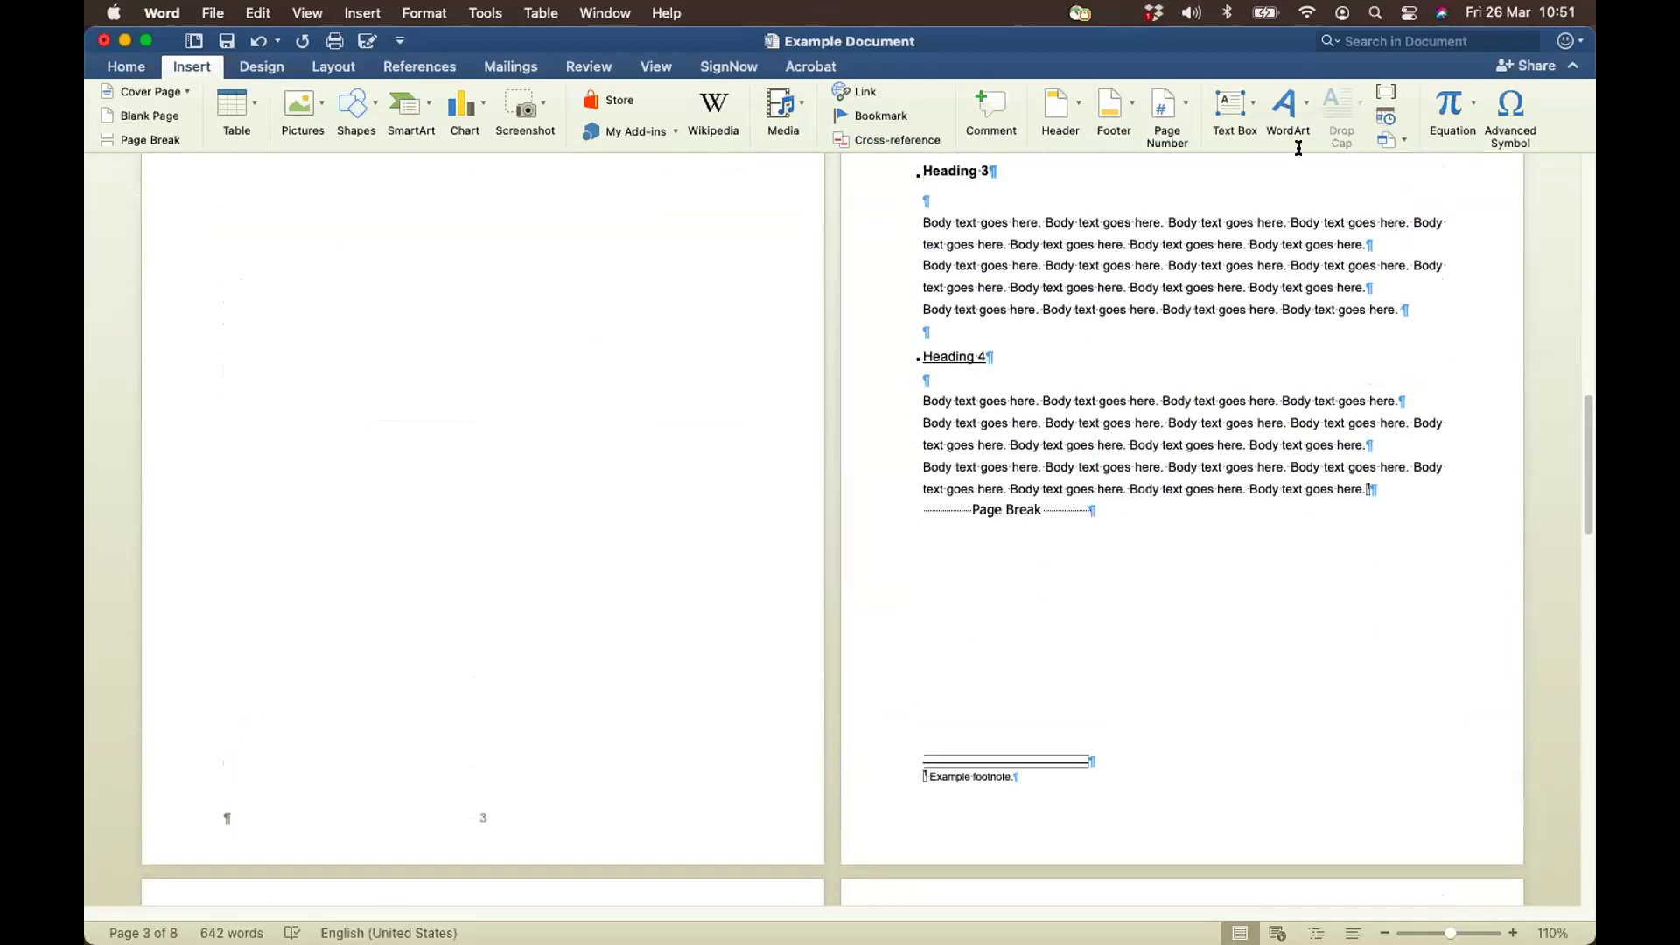
left_click(1169, 110)
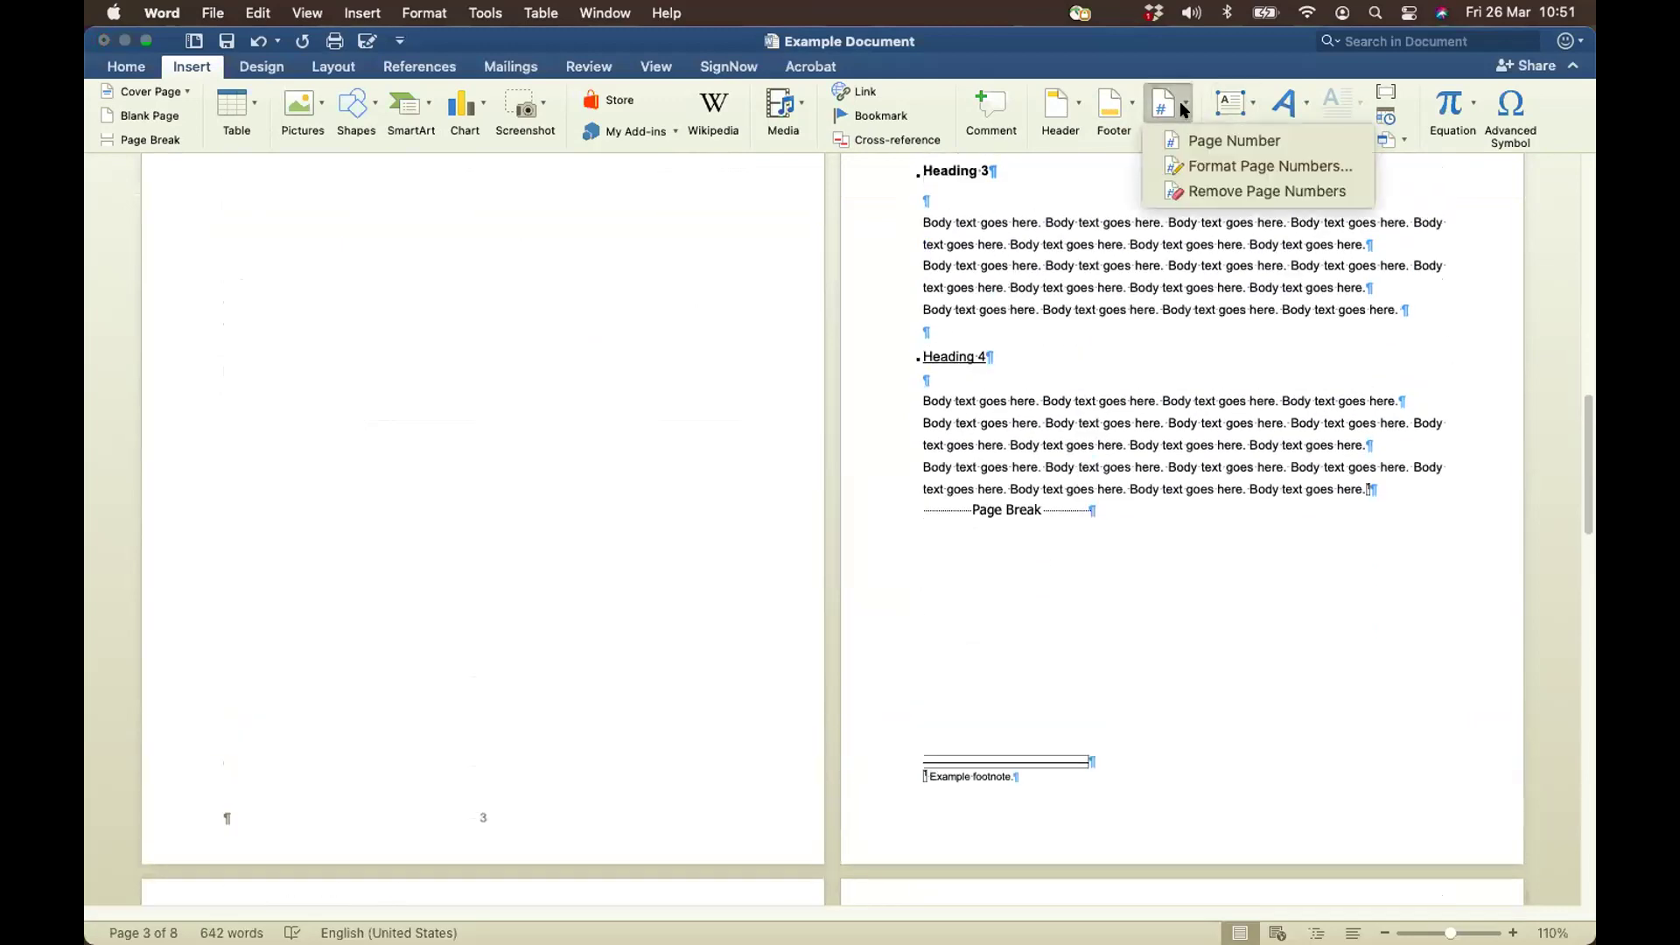
left_click(1191, 165)
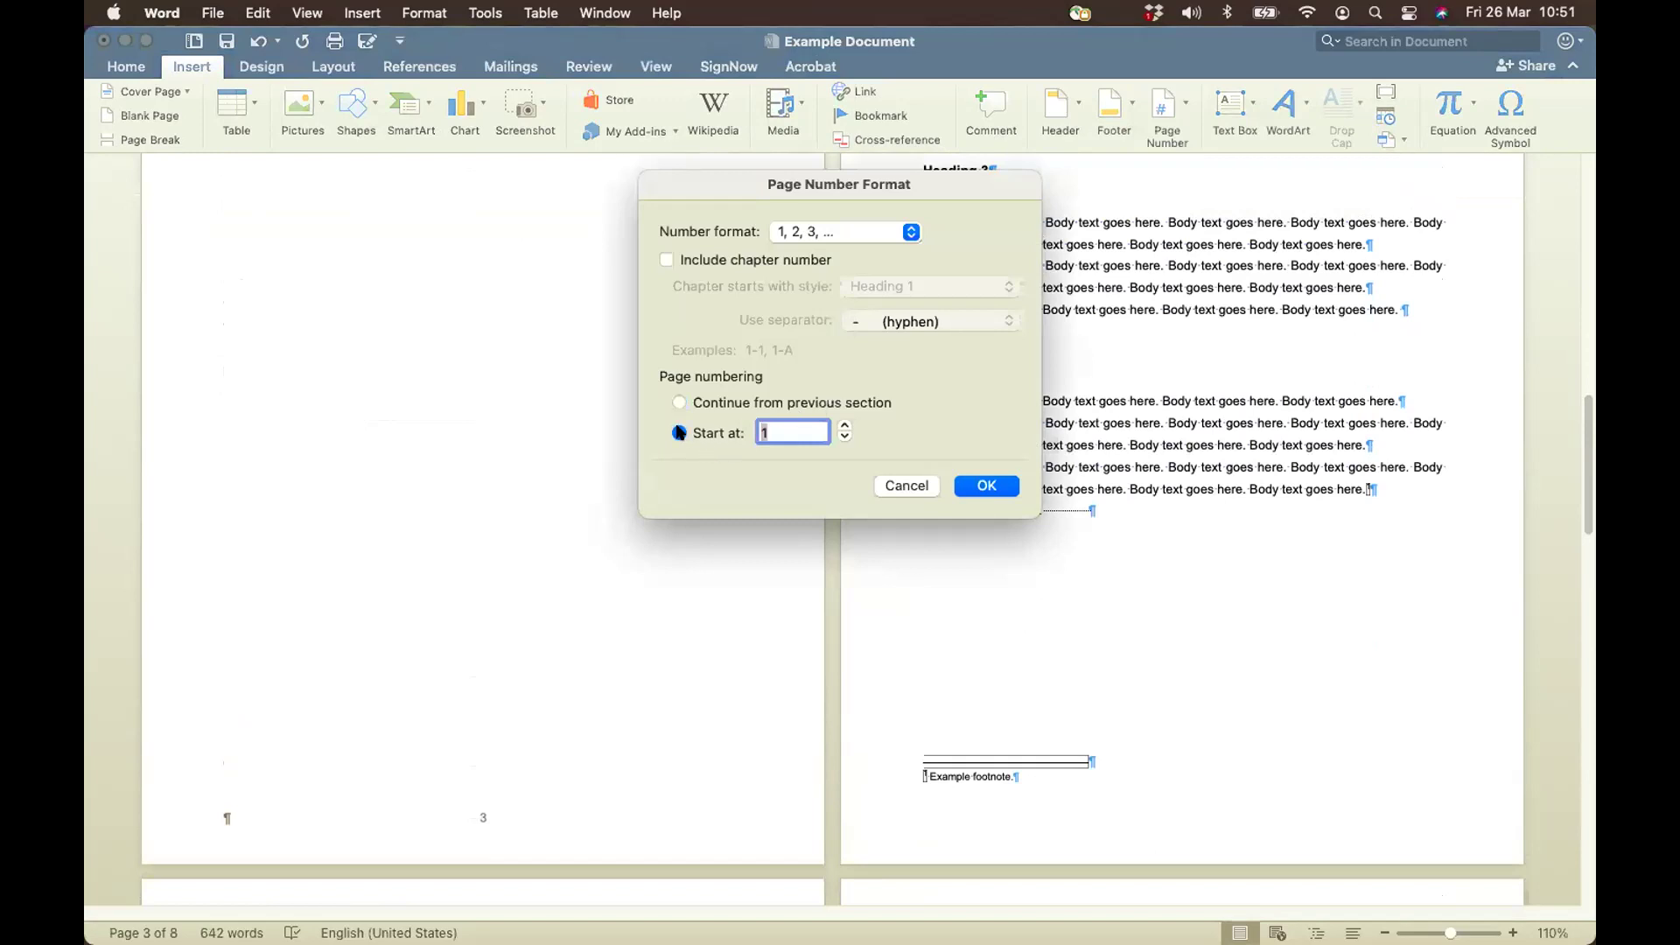
left_click(679, 432)
left_click(911, 232)
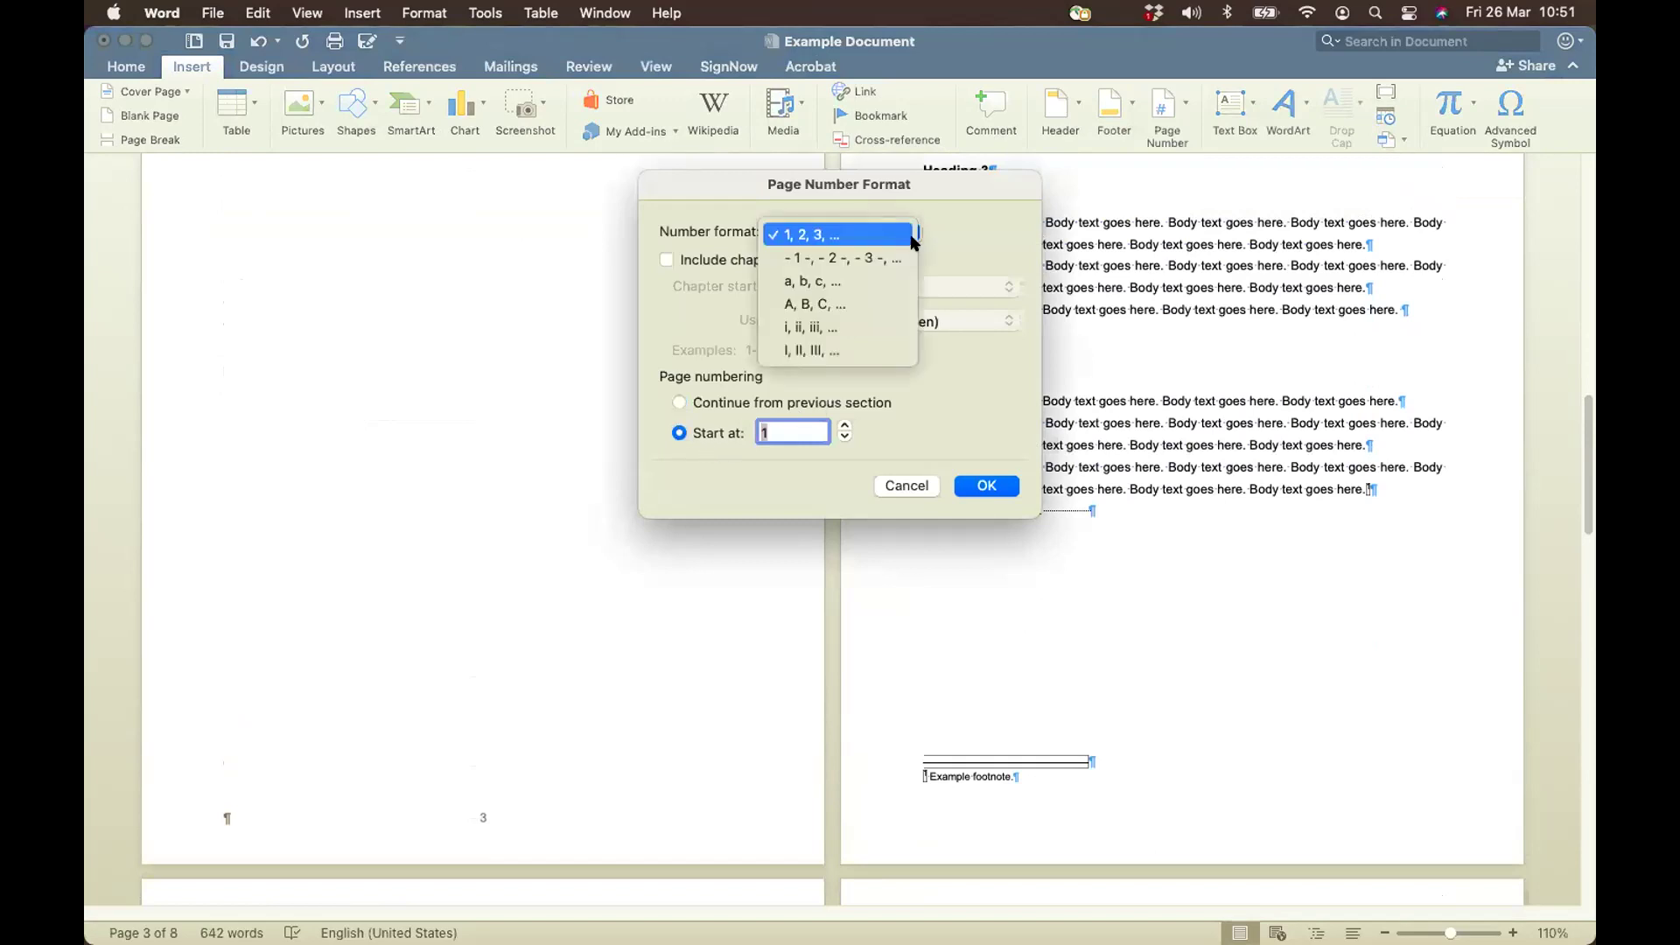
left_click(910, 234)
left_click(907, 486)
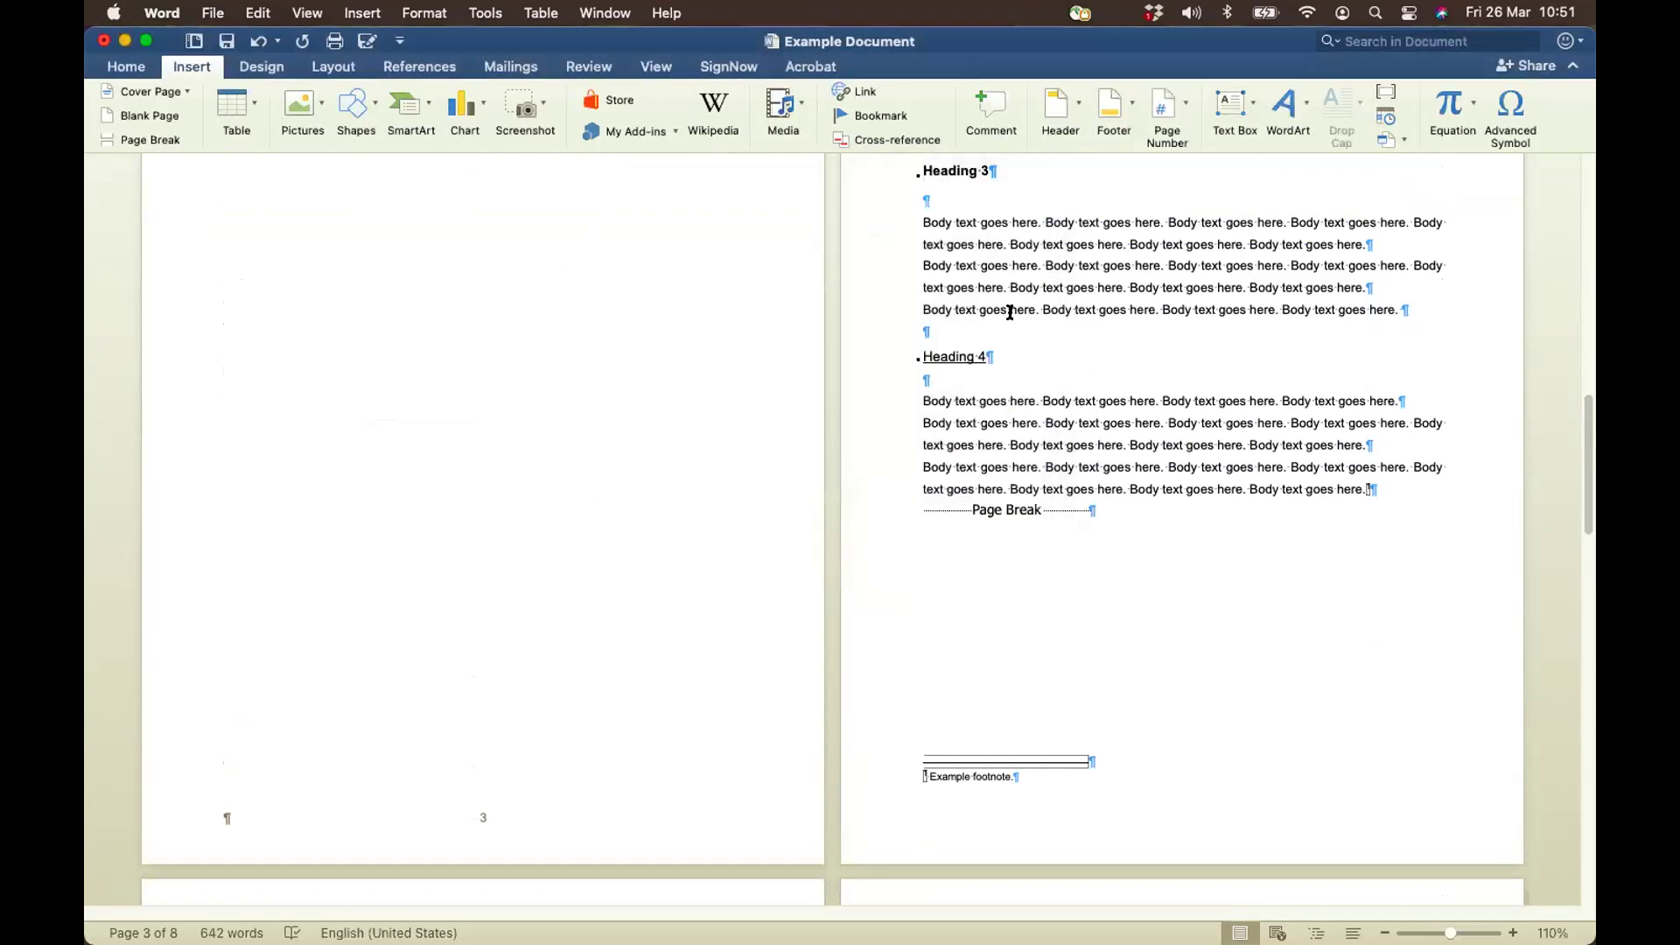
Insert centred page numbers at the bottom of the page, without showing the number on the first page
left_click(1164, 107)
left_click(1189, 143)
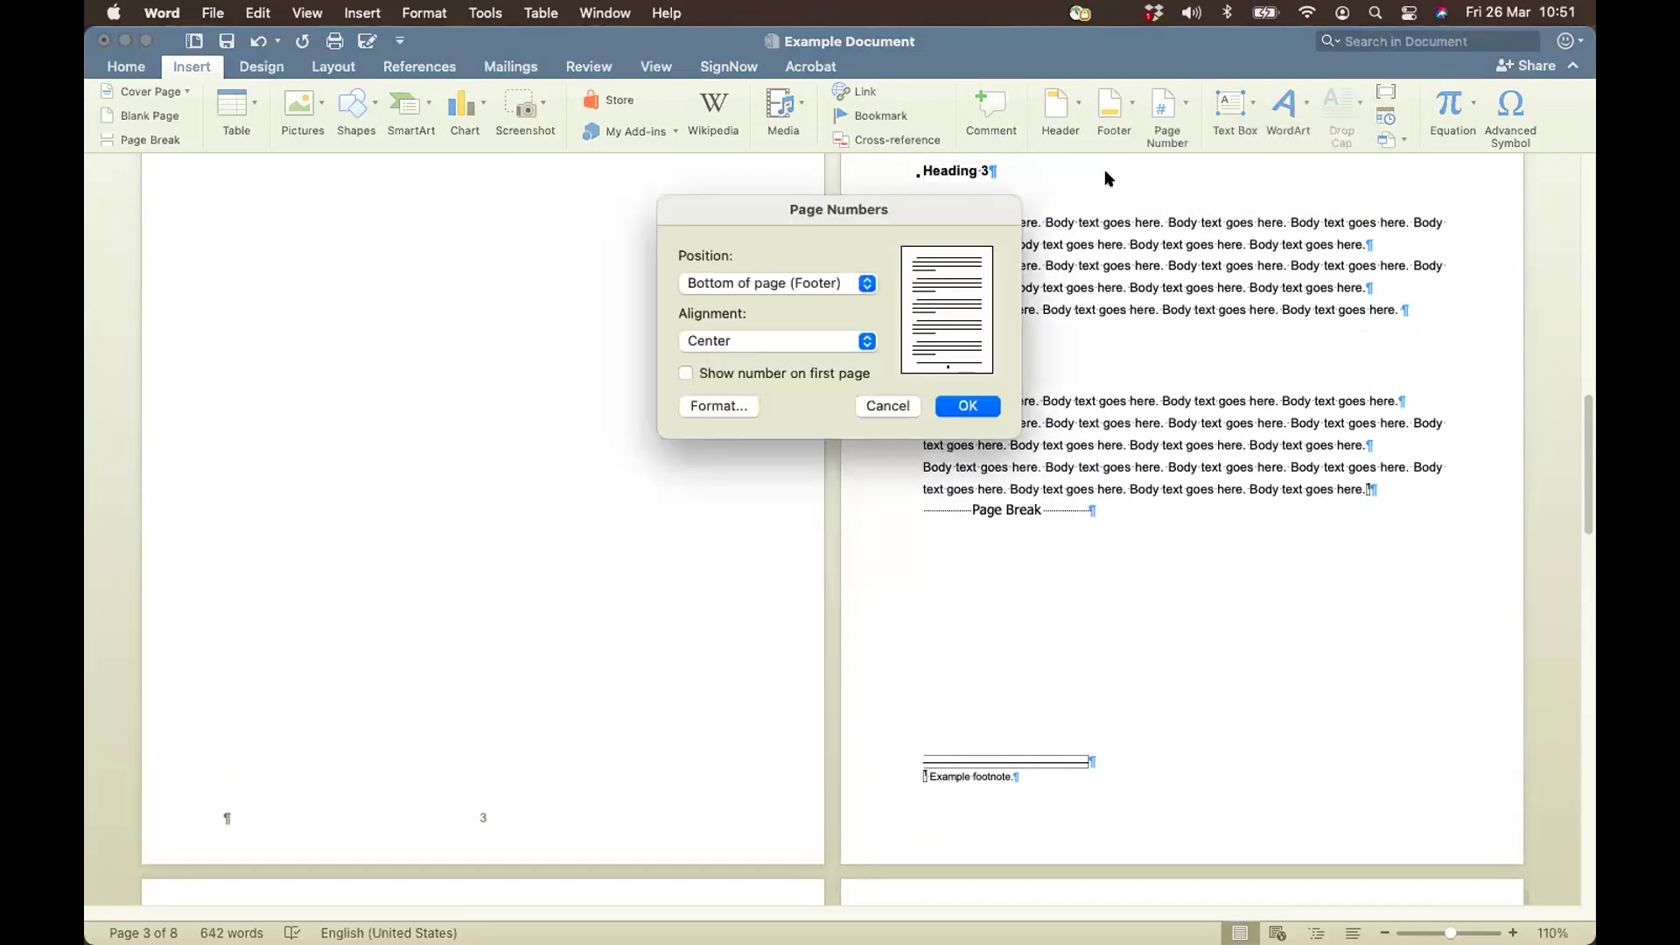
left_click(967, 406)
Reapply the page number format of the Introduction's section with 1, 2, 3 numerals starting at 1
scroll(1137, 555, "up", 20)
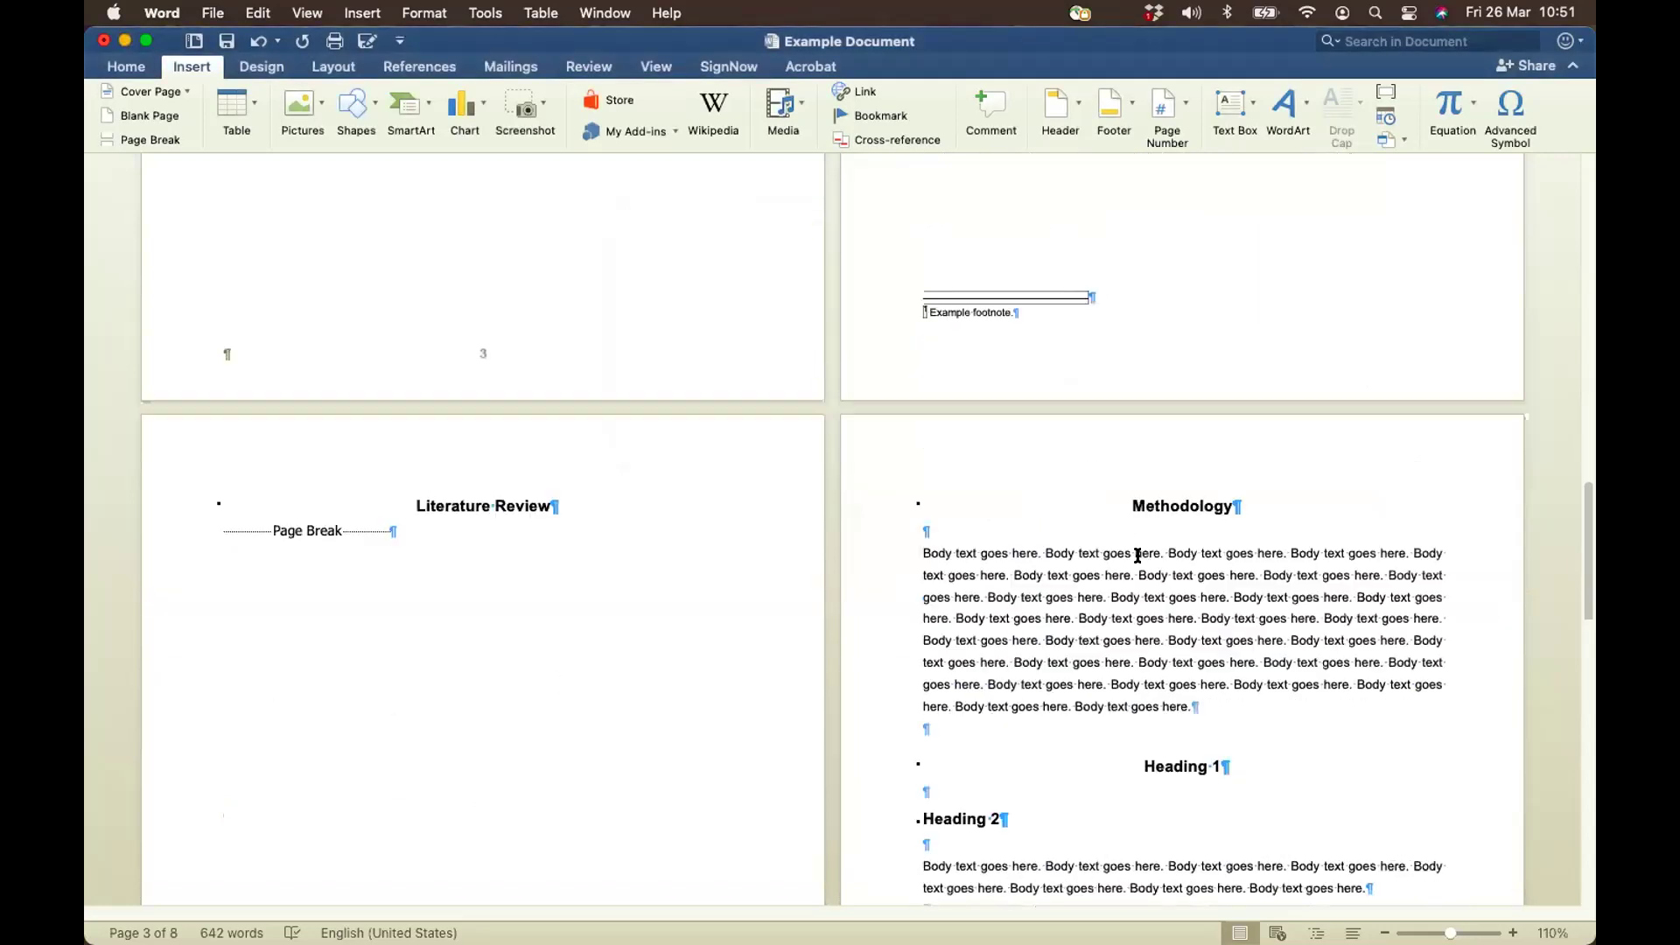
scroll(1138, 555, "down", 20)
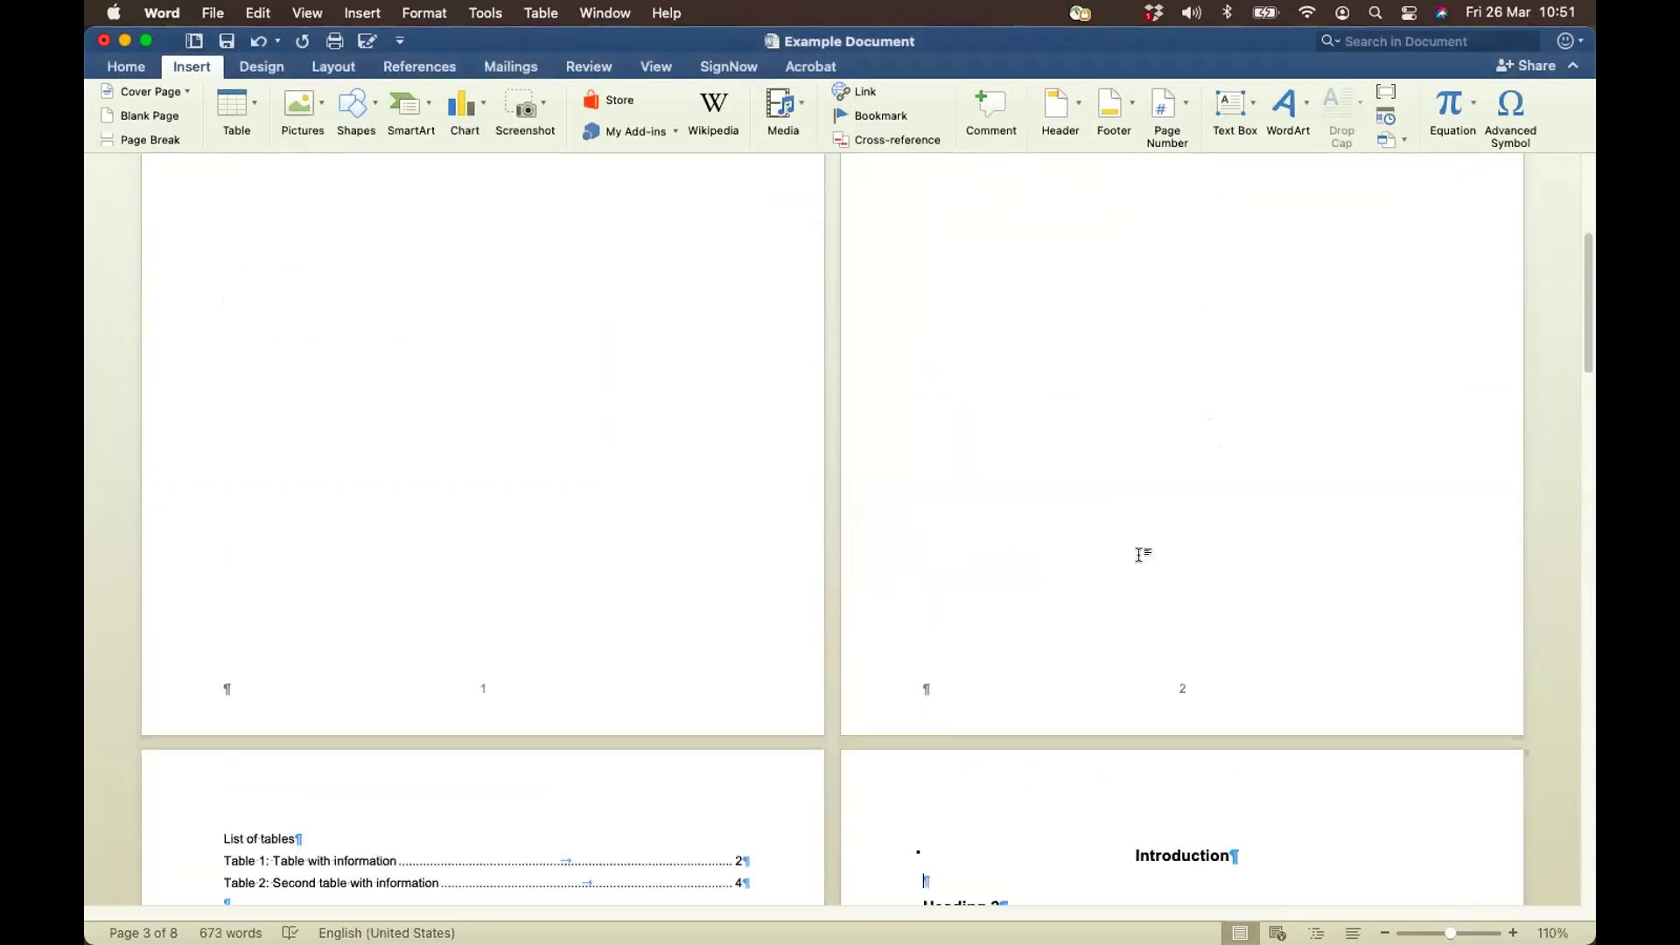
scroll(1138, 555, "down", 6)
scroll(1140, 574, "up", 10)
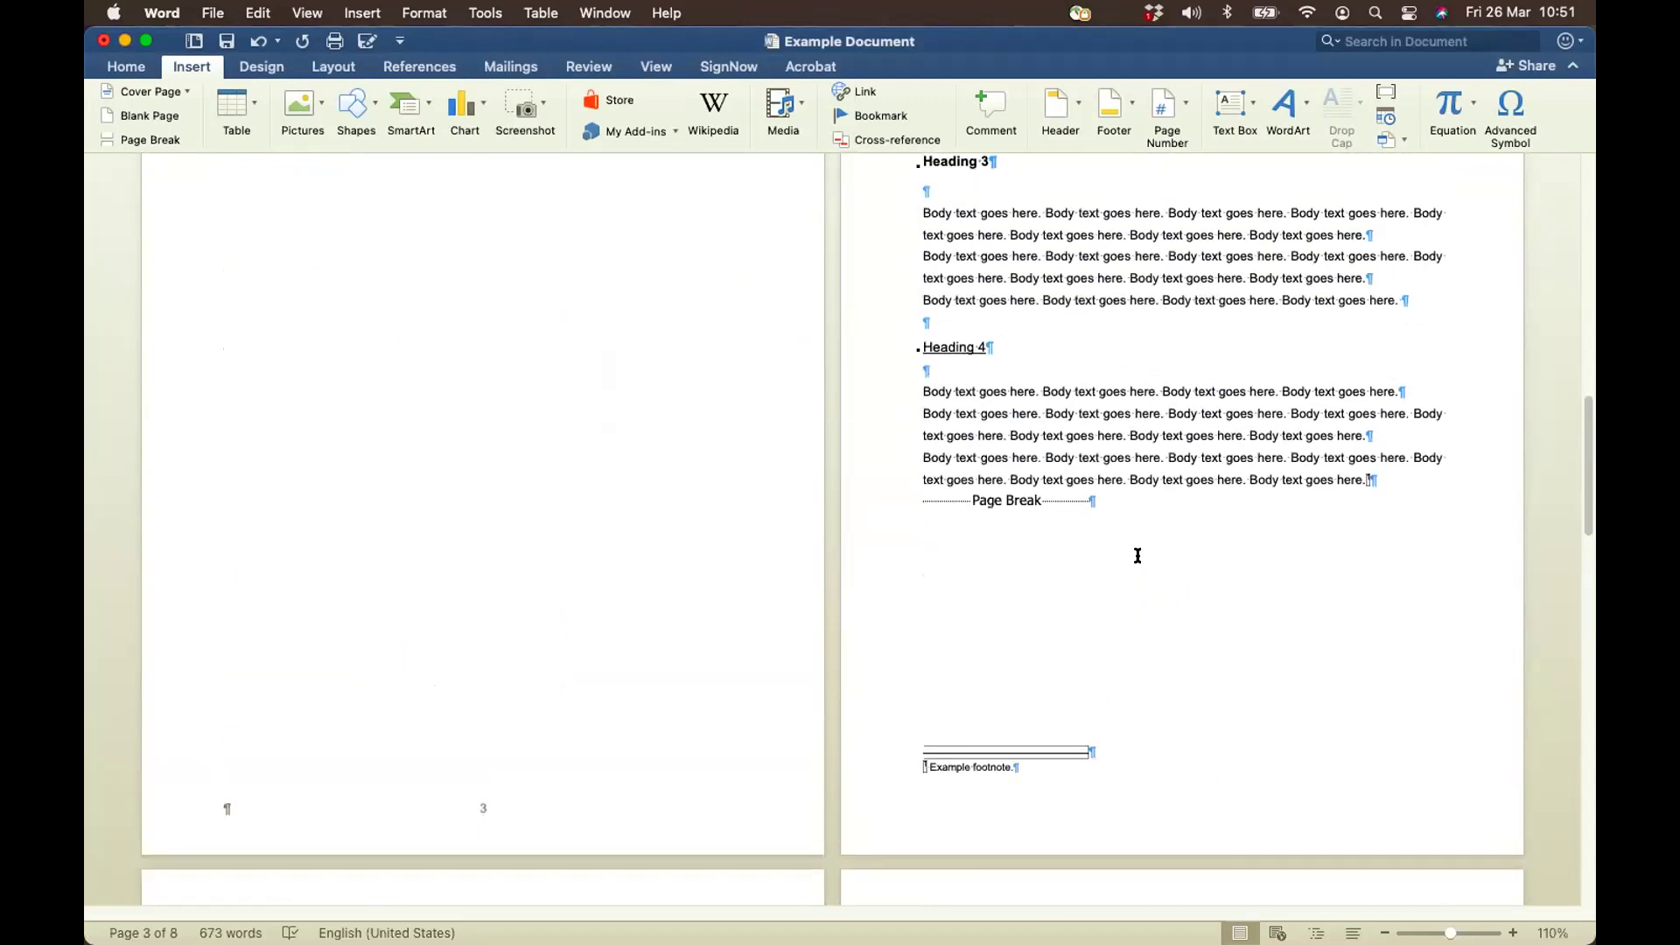
left_click(1169, 114)
left_click(1190, 168)
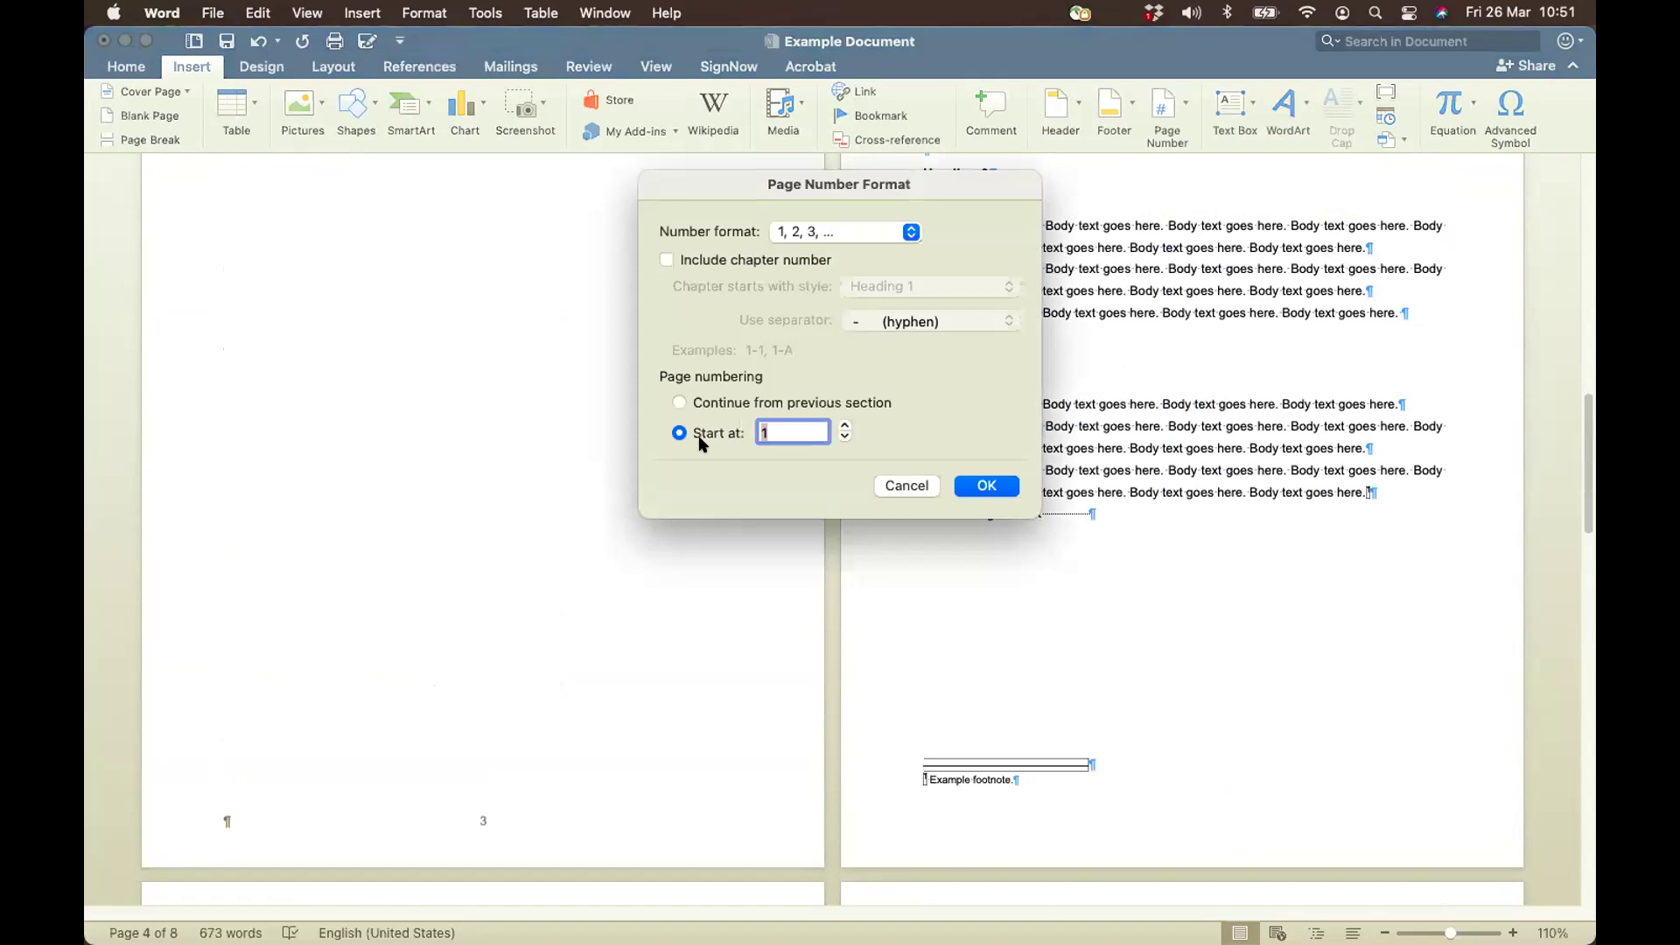
left_click(978, 484)
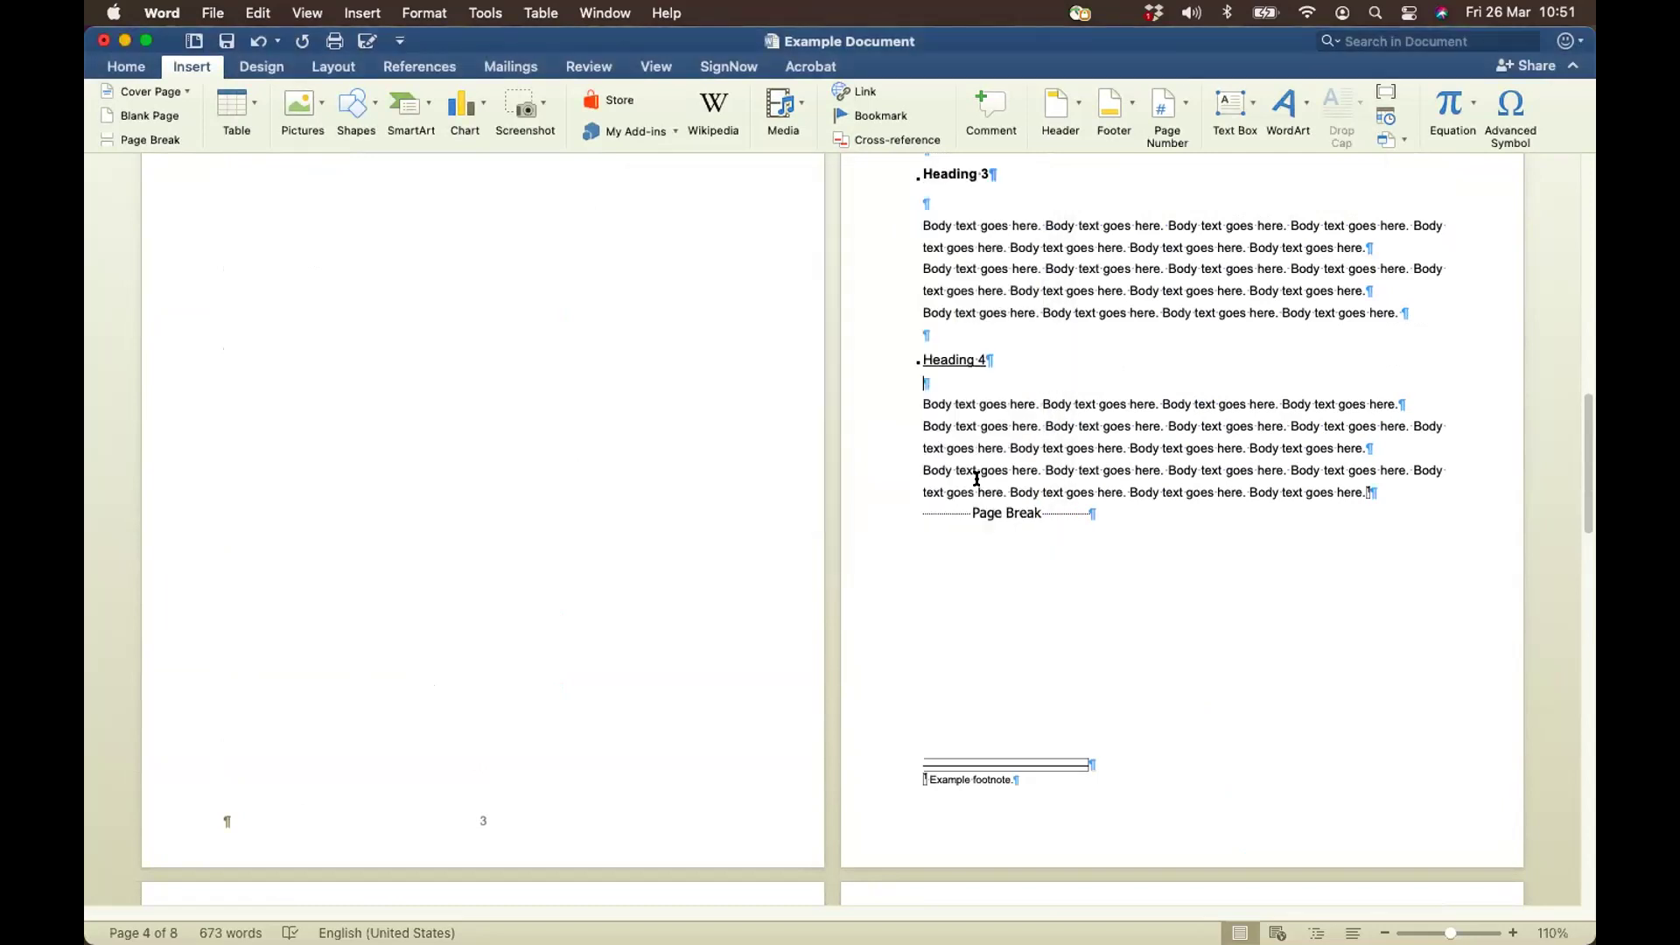
Change the page number format of the section containing the table of contents to i, ii, iii
scroll(977, 478, "up", 15)
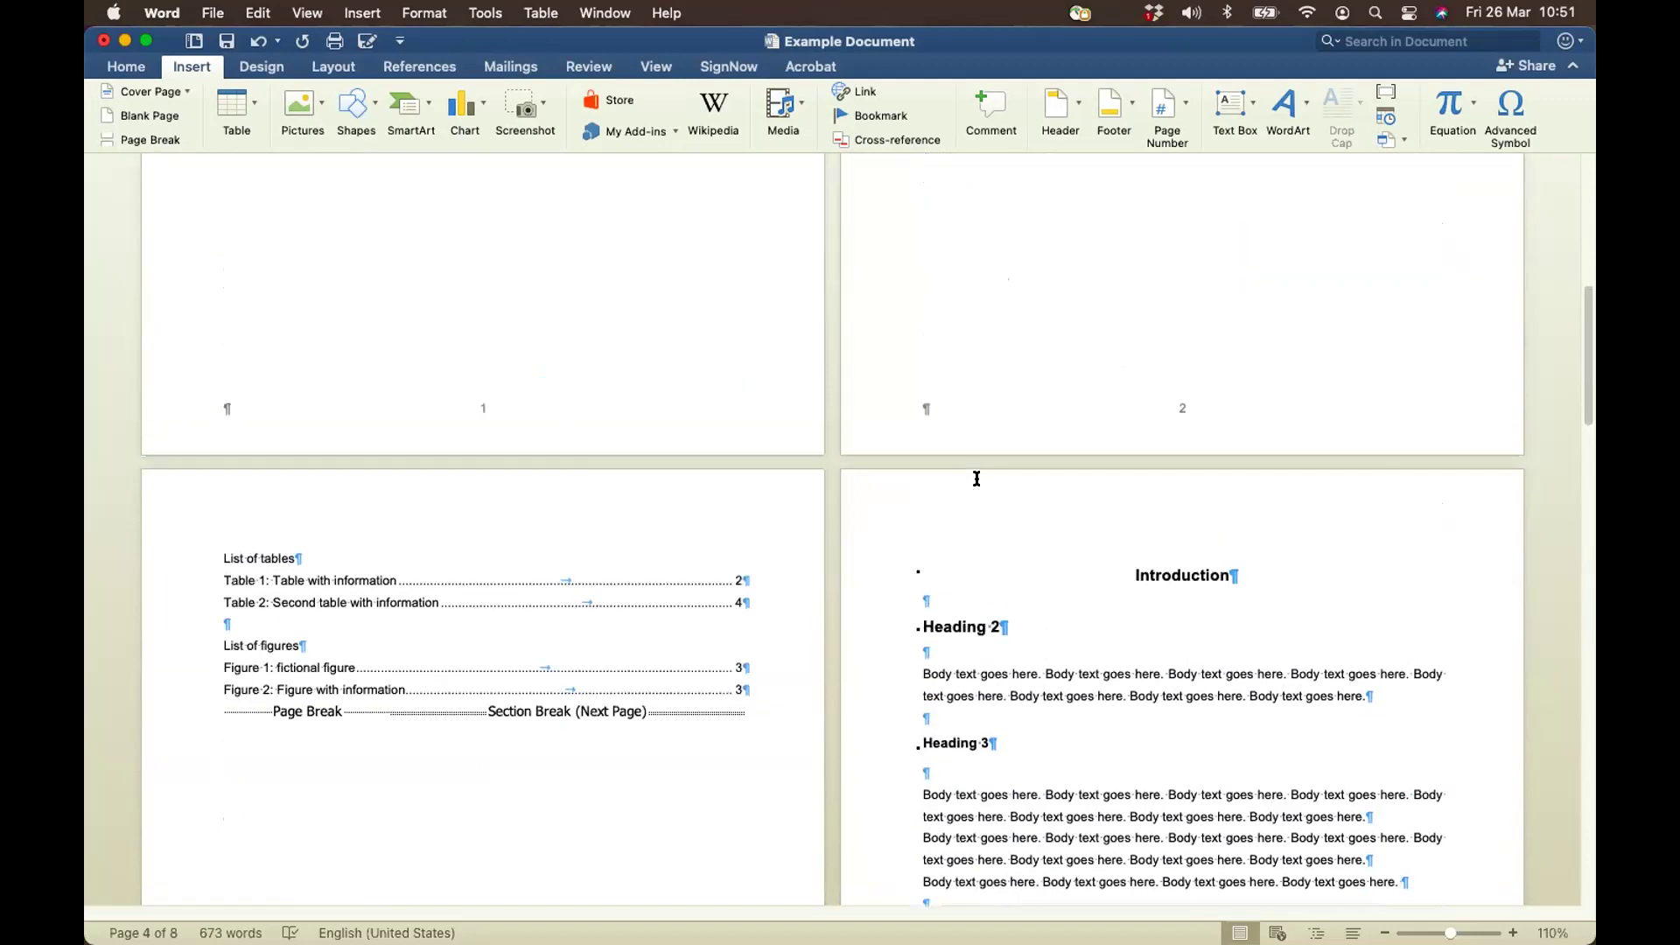
scroll(637, 638, "up", 5)
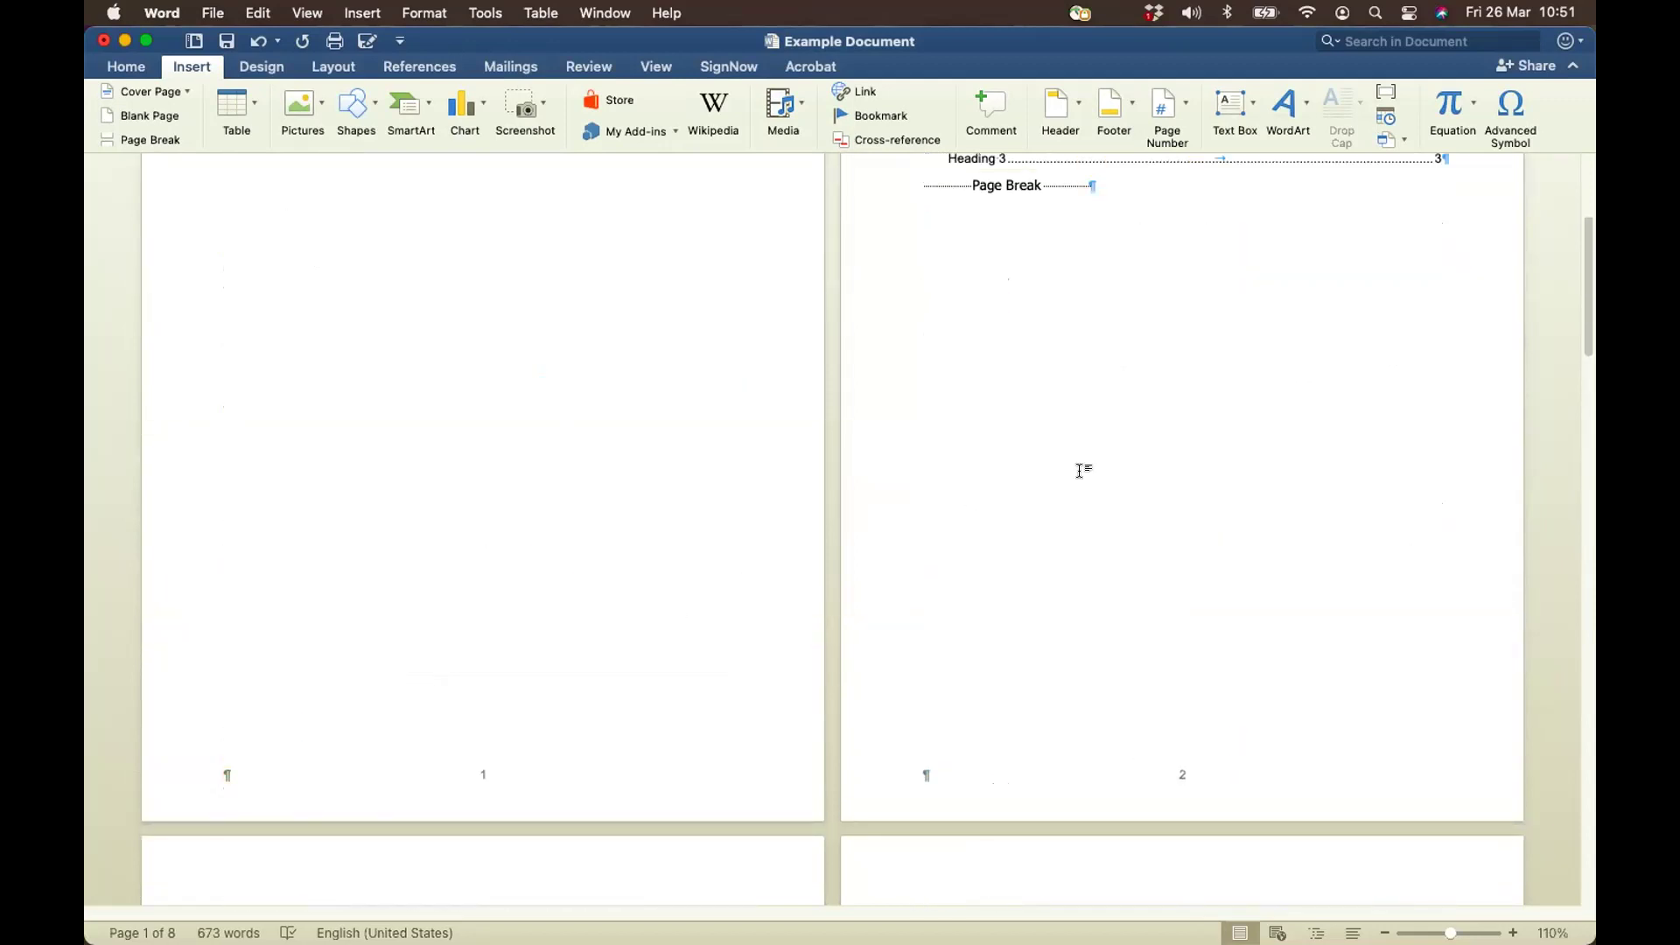
scroll(1115, 350, "up", 3)
left_click(1106, 287)
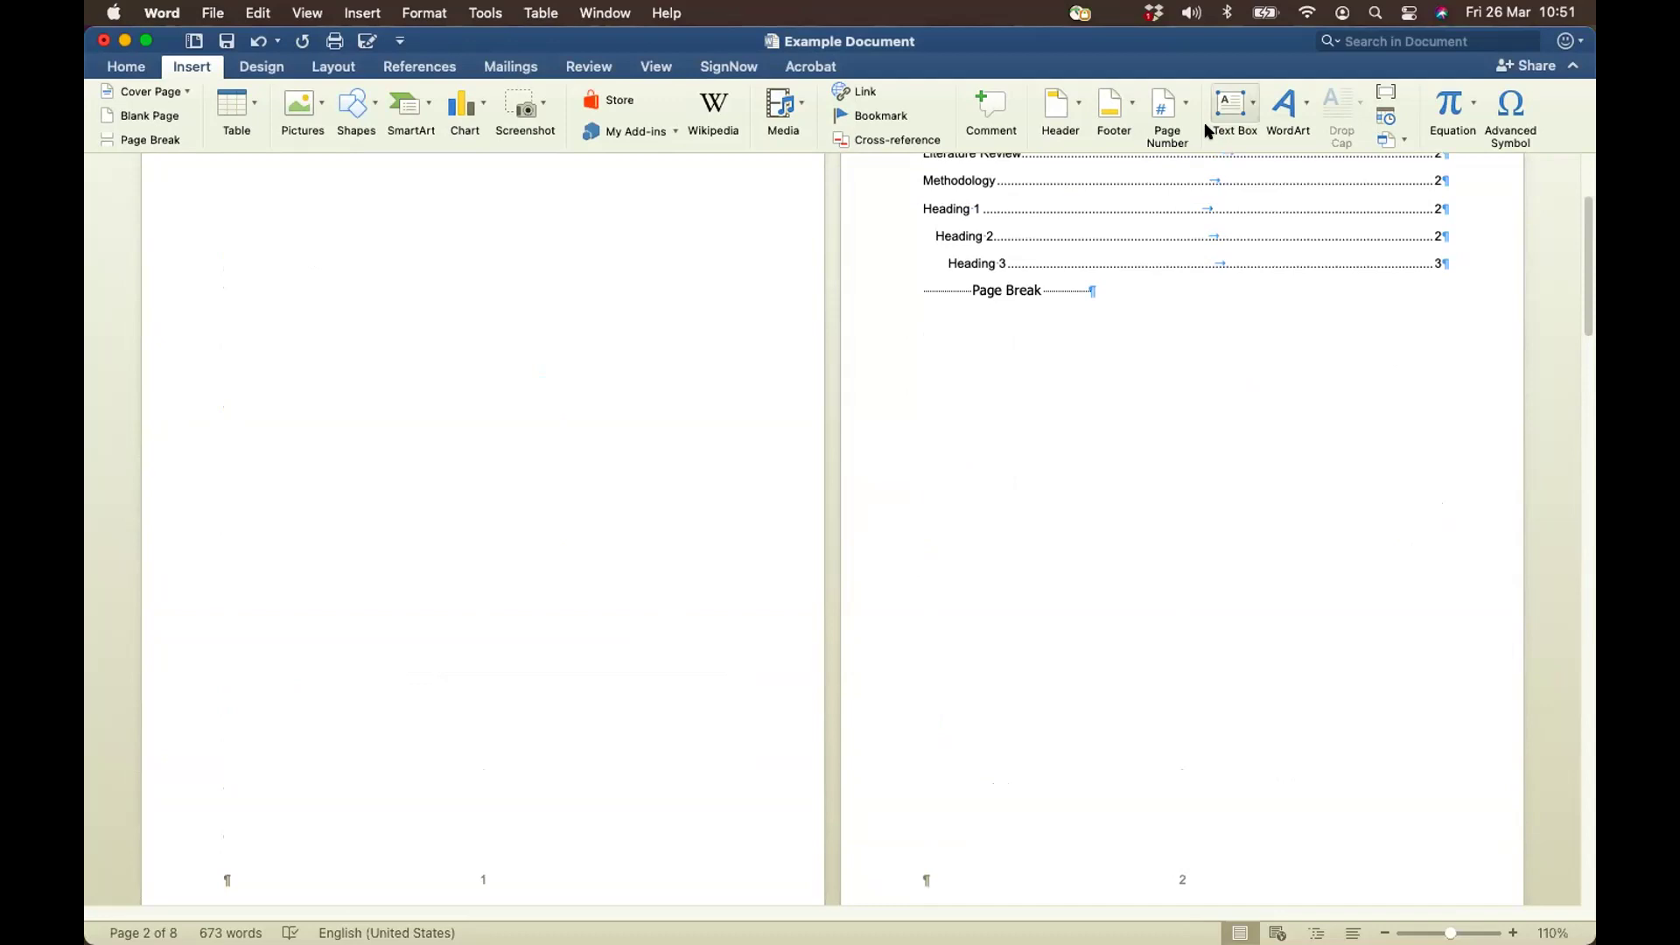
left_click(1170, 98)
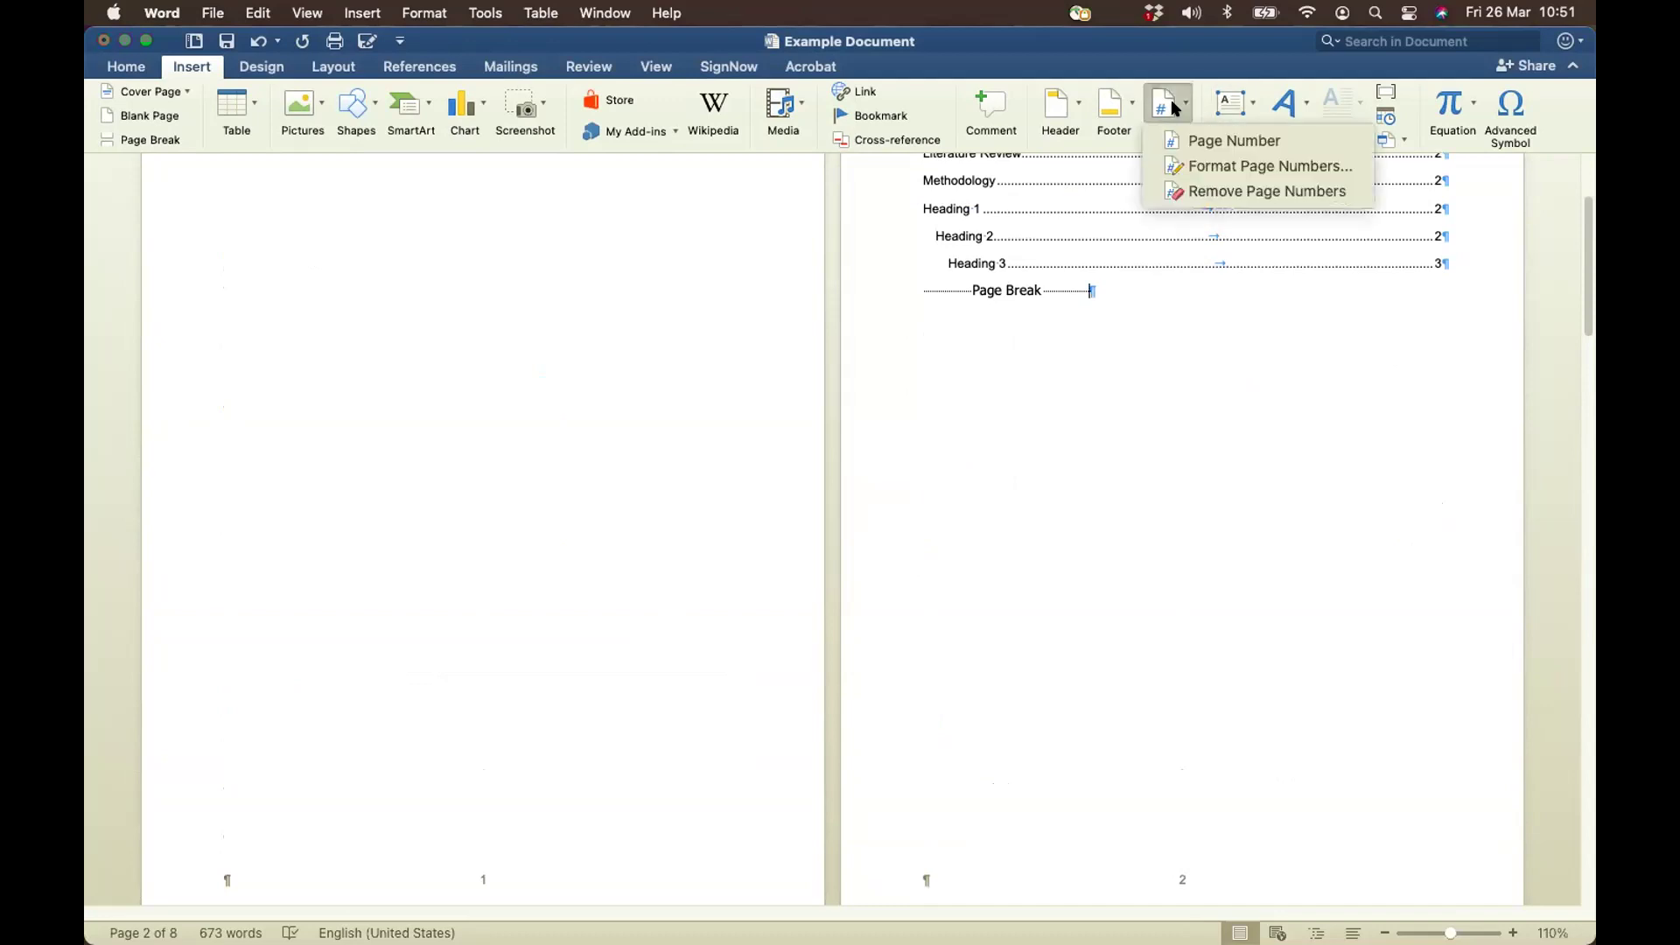
left_click(1214, 169)
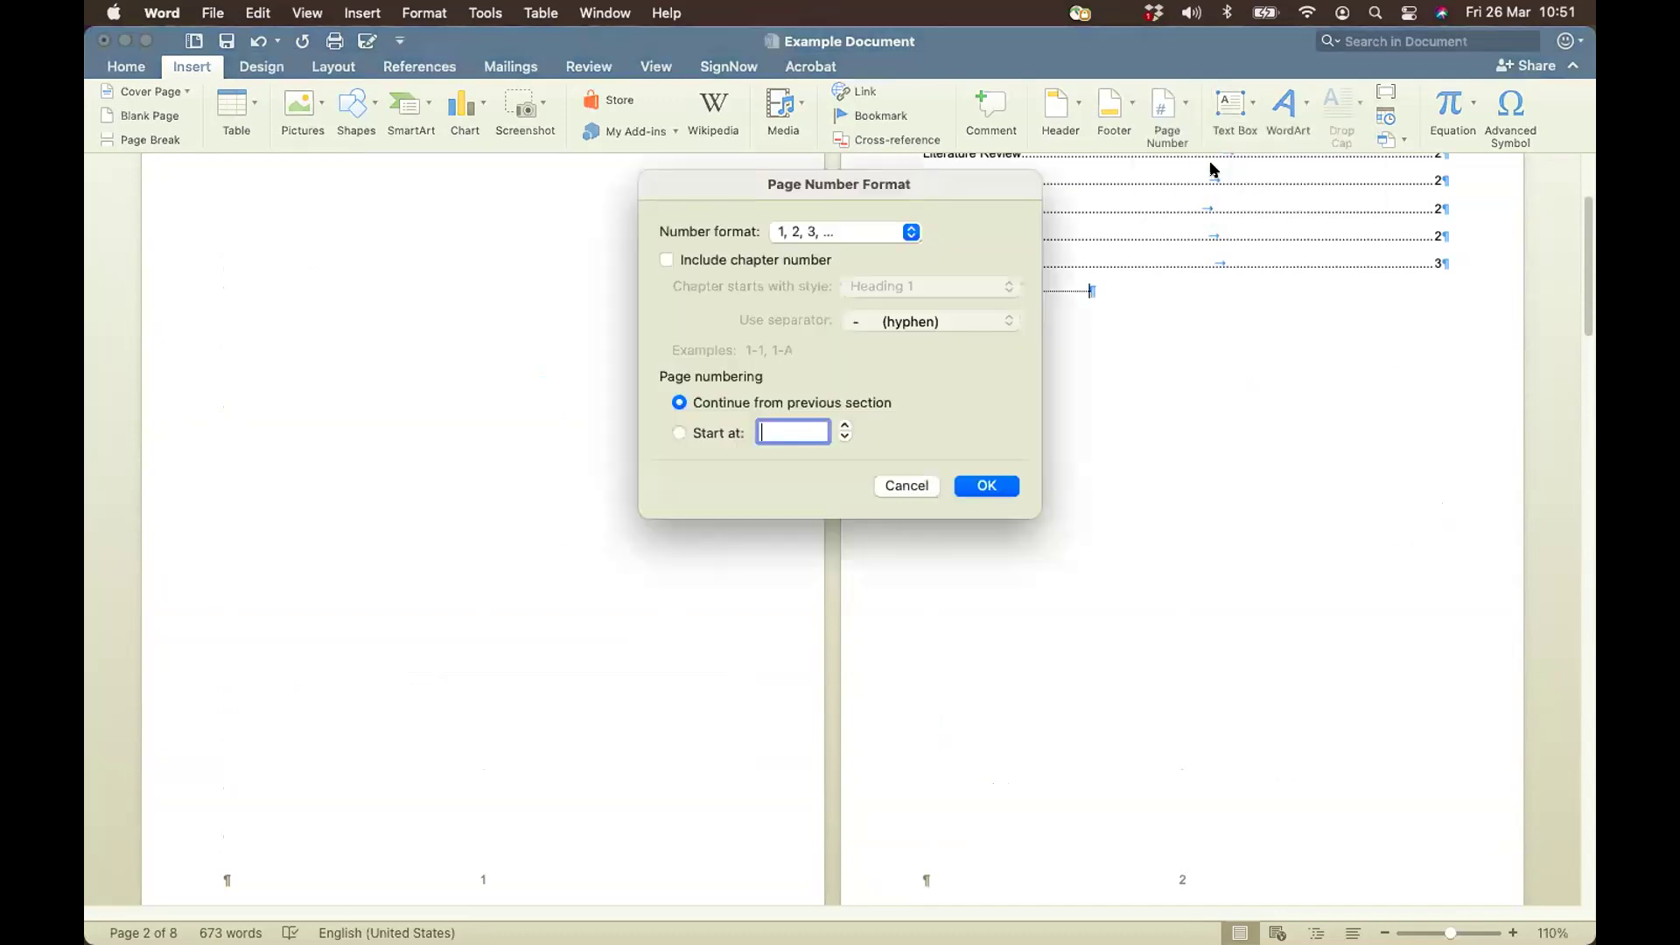
left_click(913, 233)
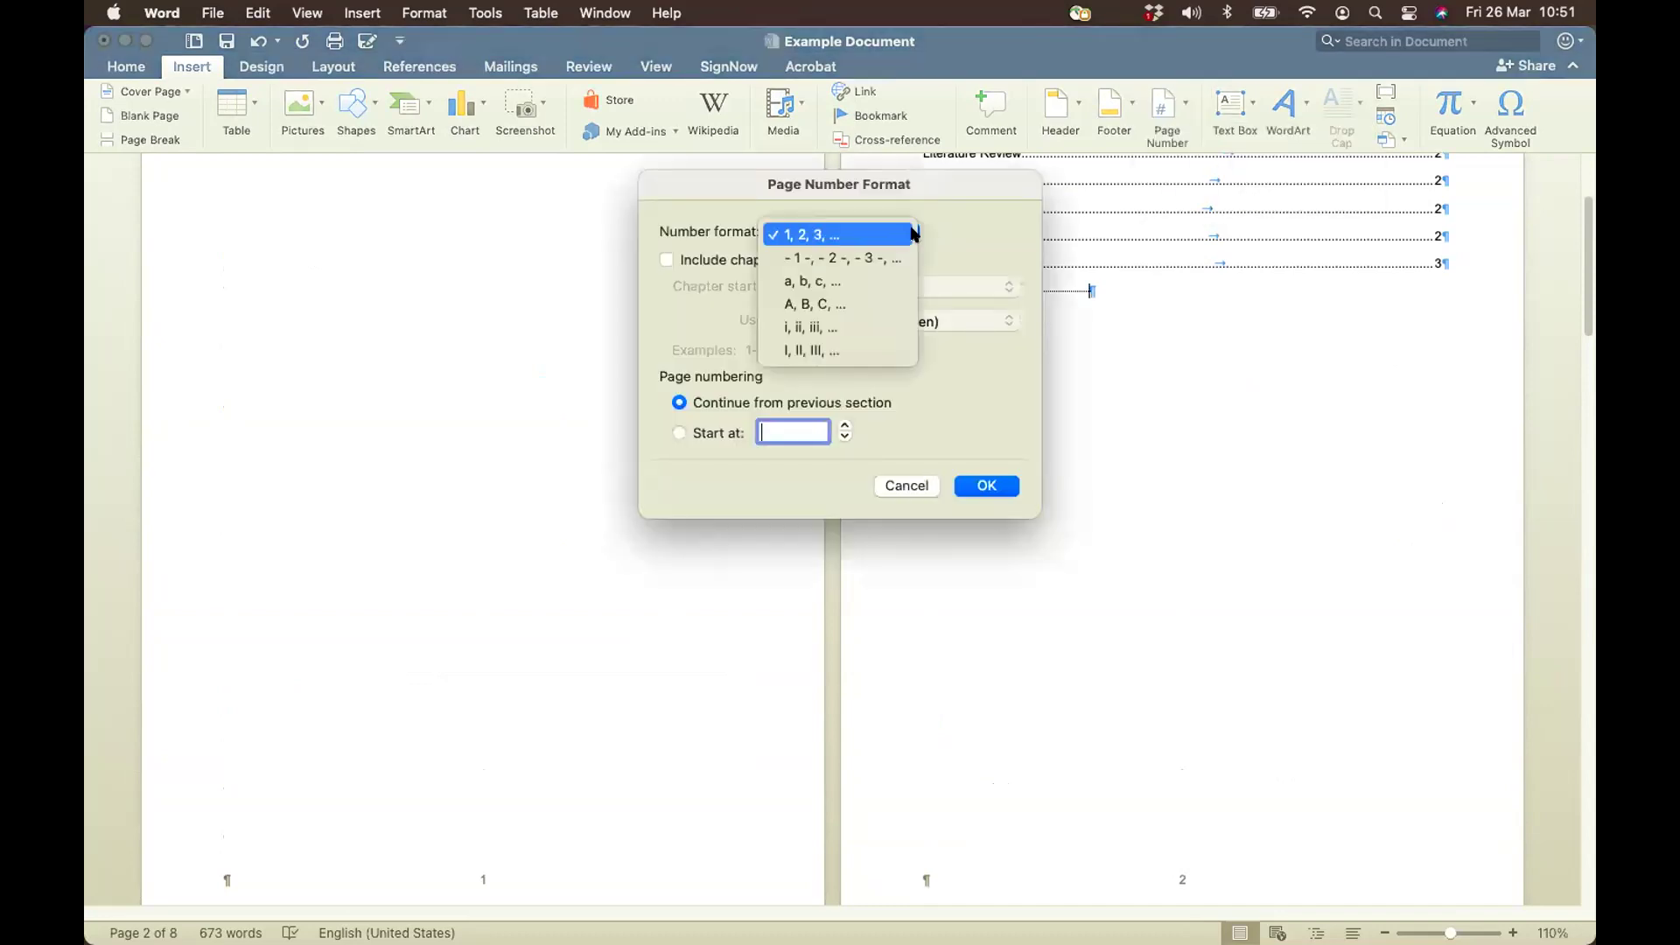
left_click(831, 323)
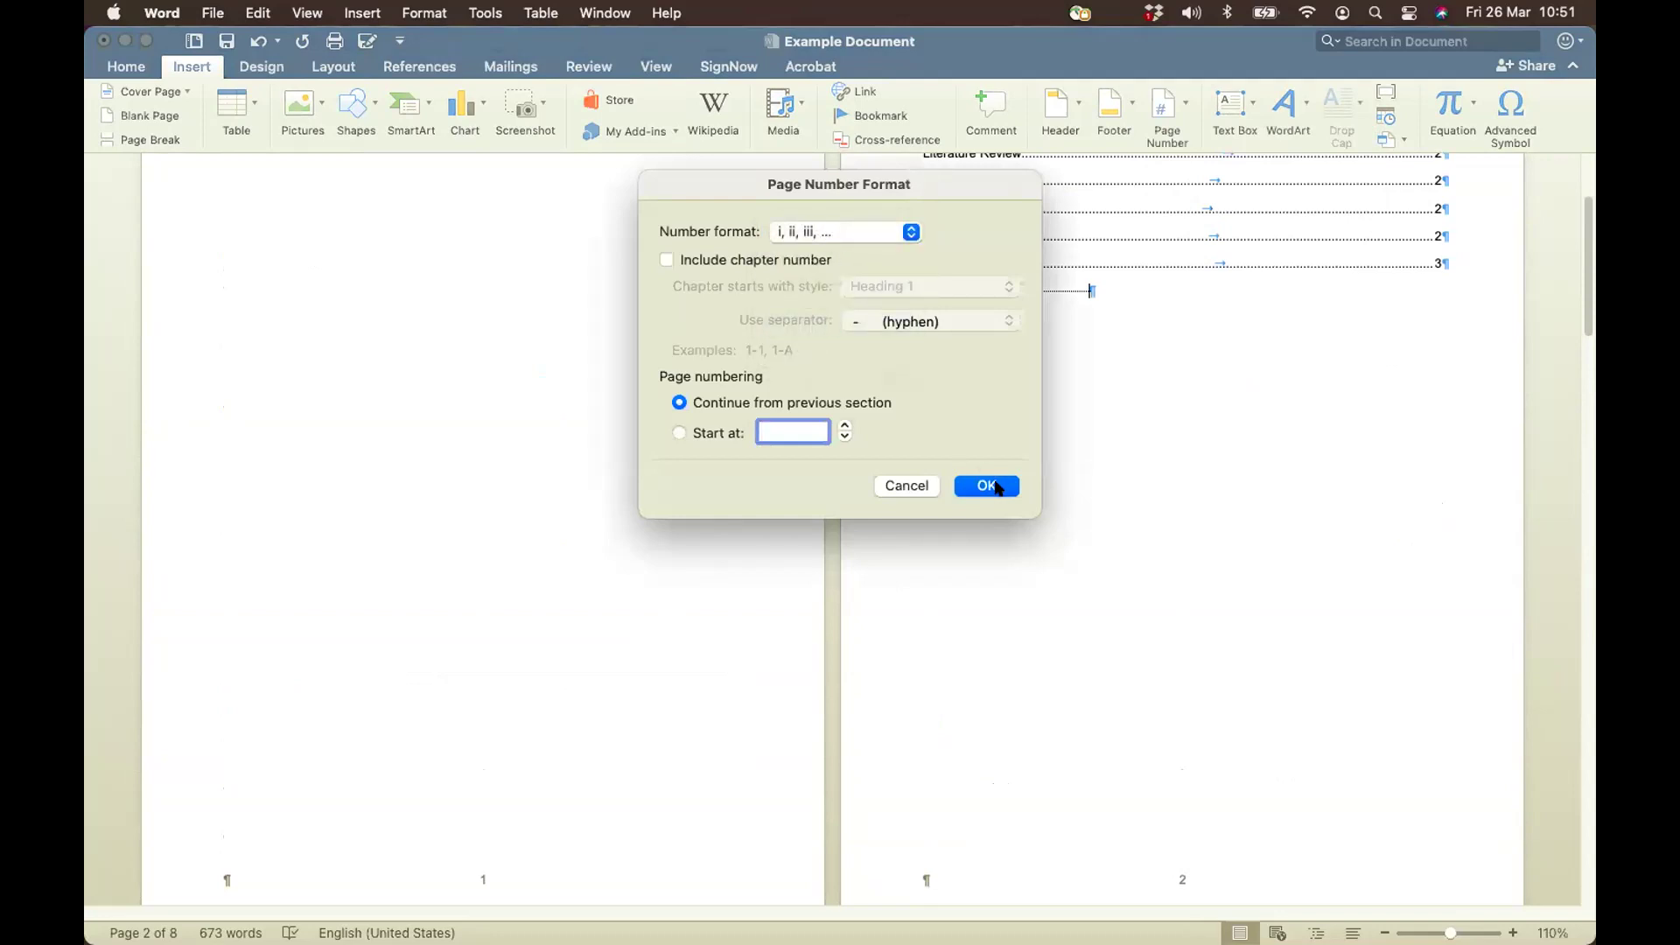
left_click(996, 487)
Check the footer page numbers from the contents and lists pages through the Introduction, Literature Review and Methodology pages
scroll(992, 480, "down", 7)
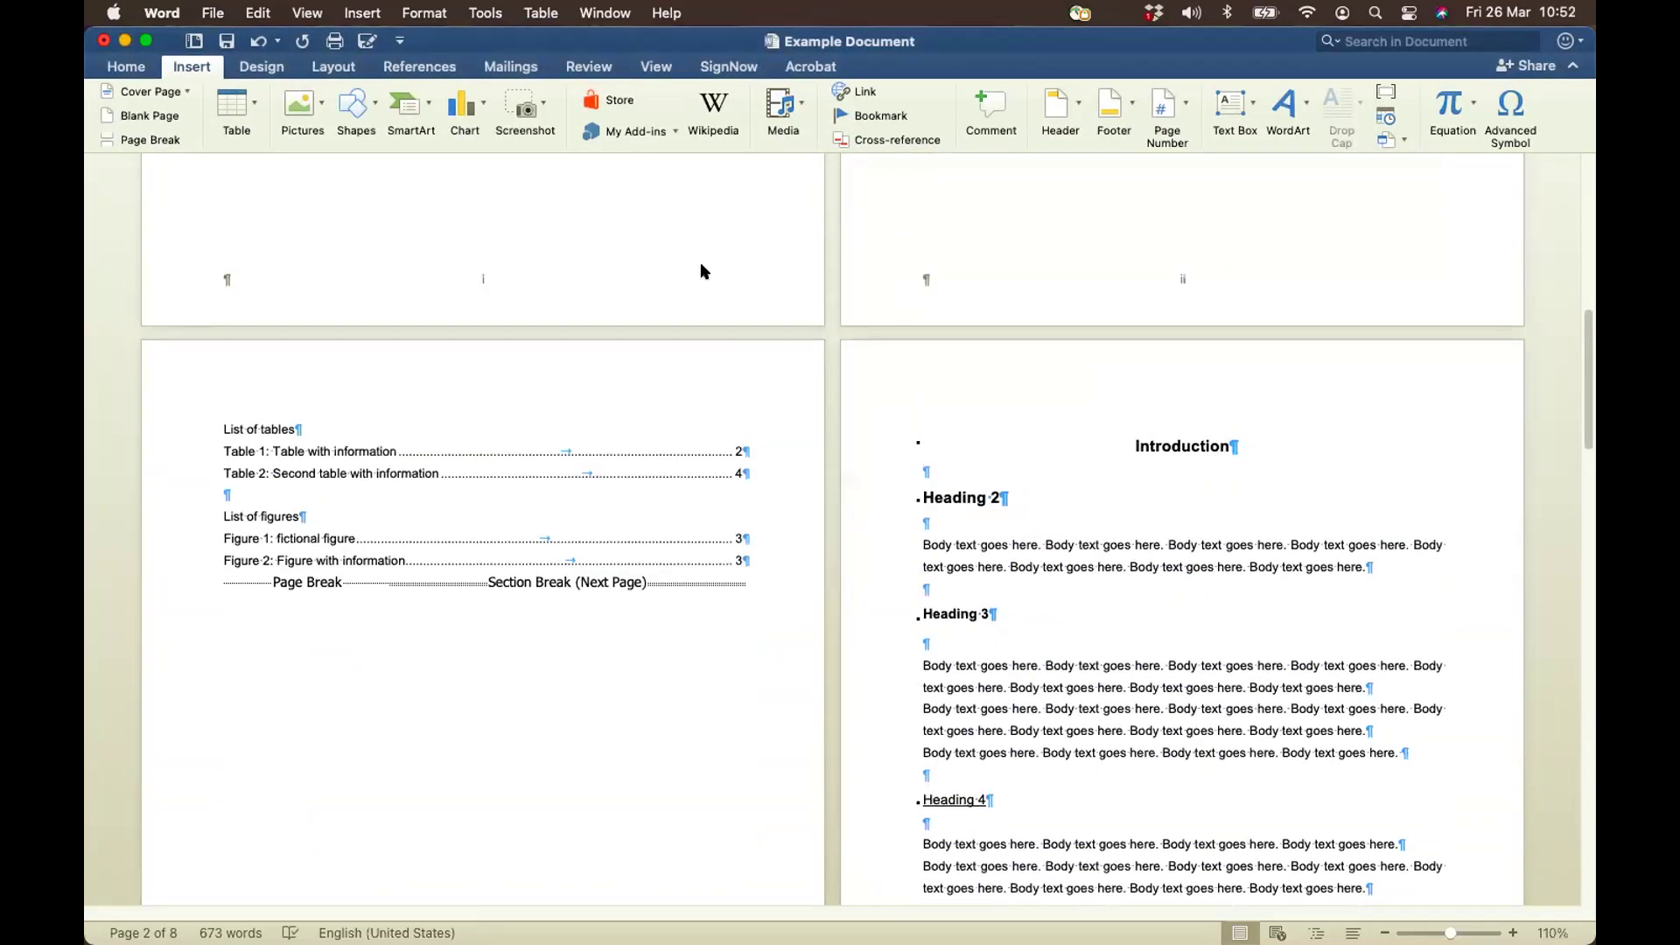
scroll(966, 607, "down", 11)
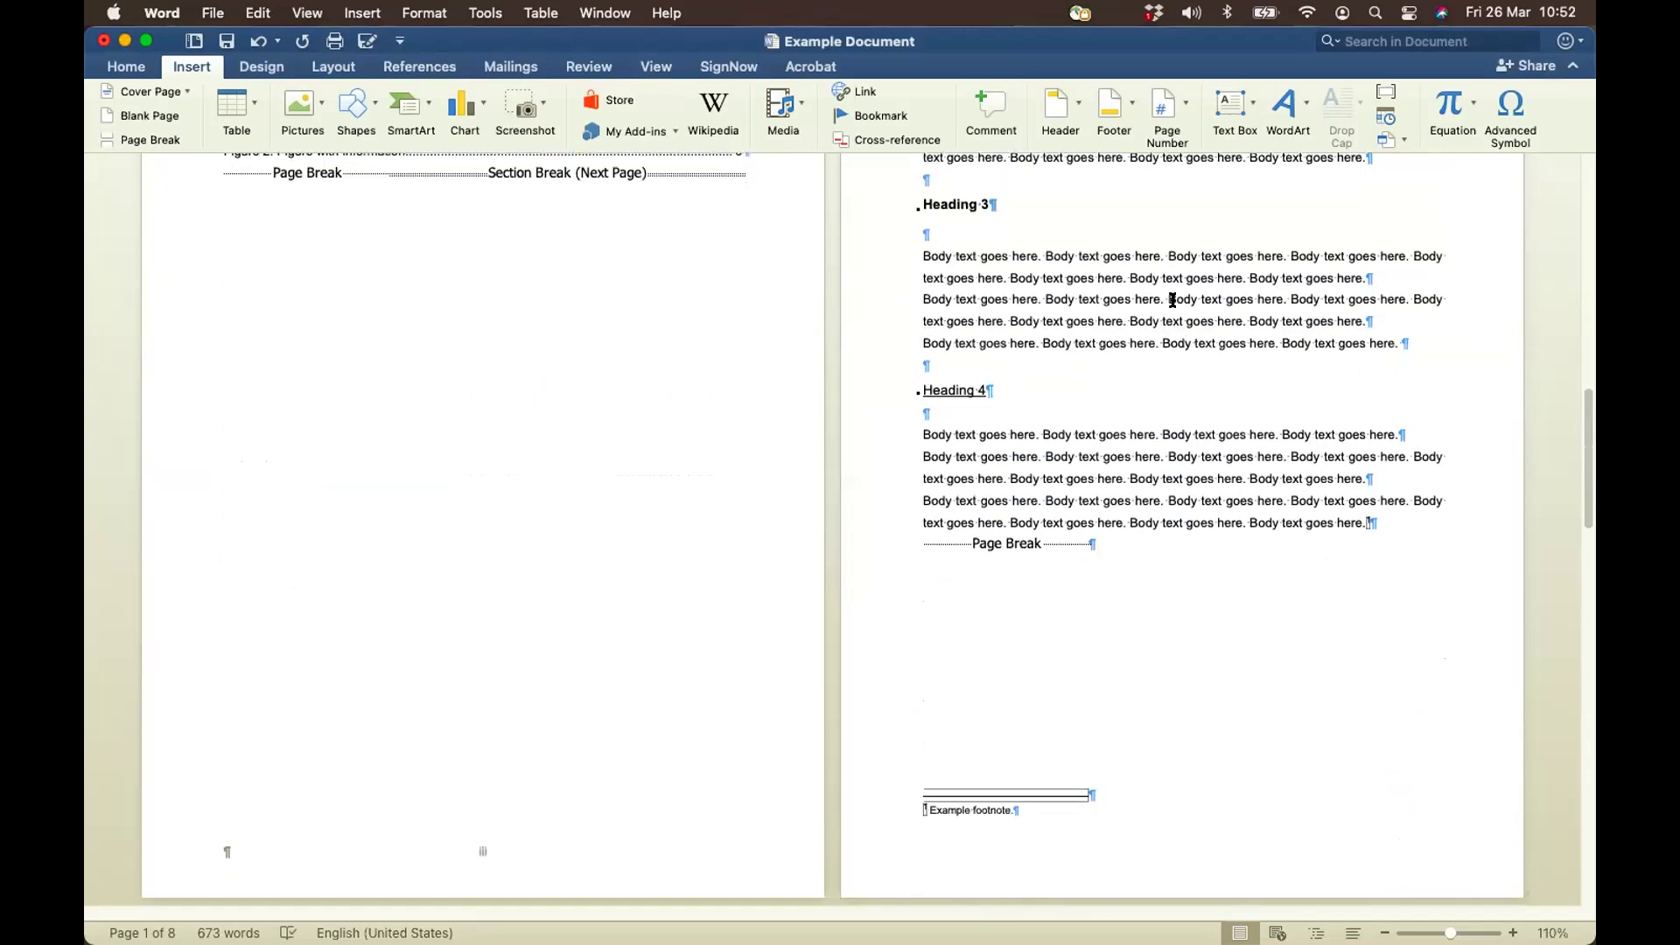
scroll(472, 757, "down", 6)
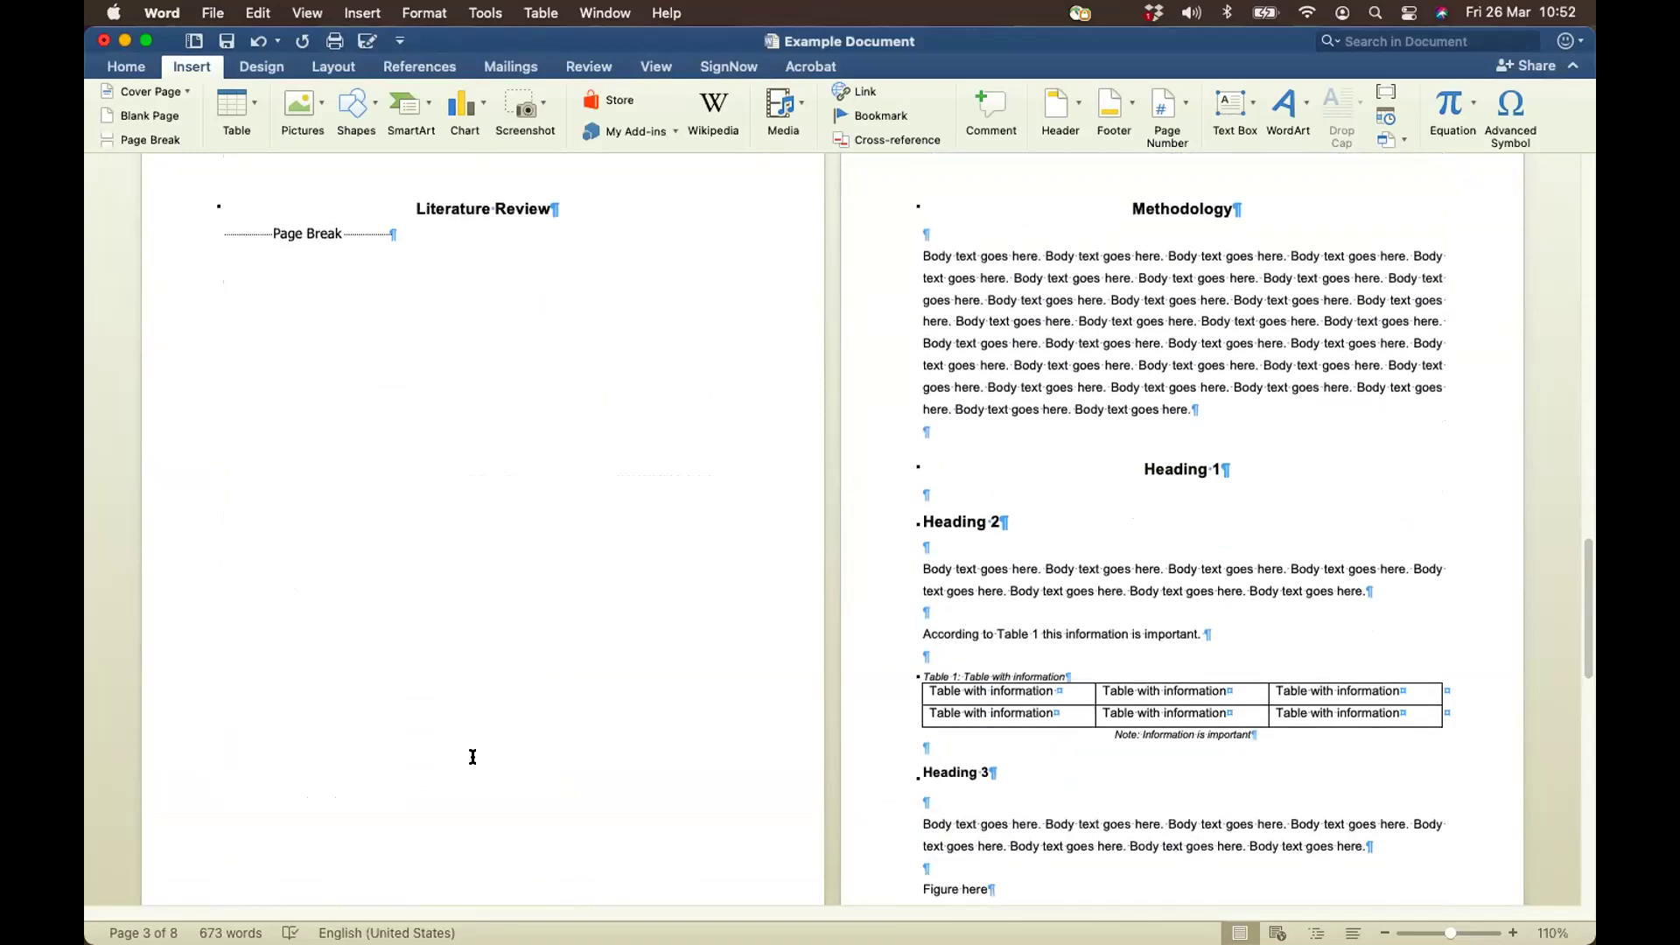
scroll(1199, 657, "down", 10)
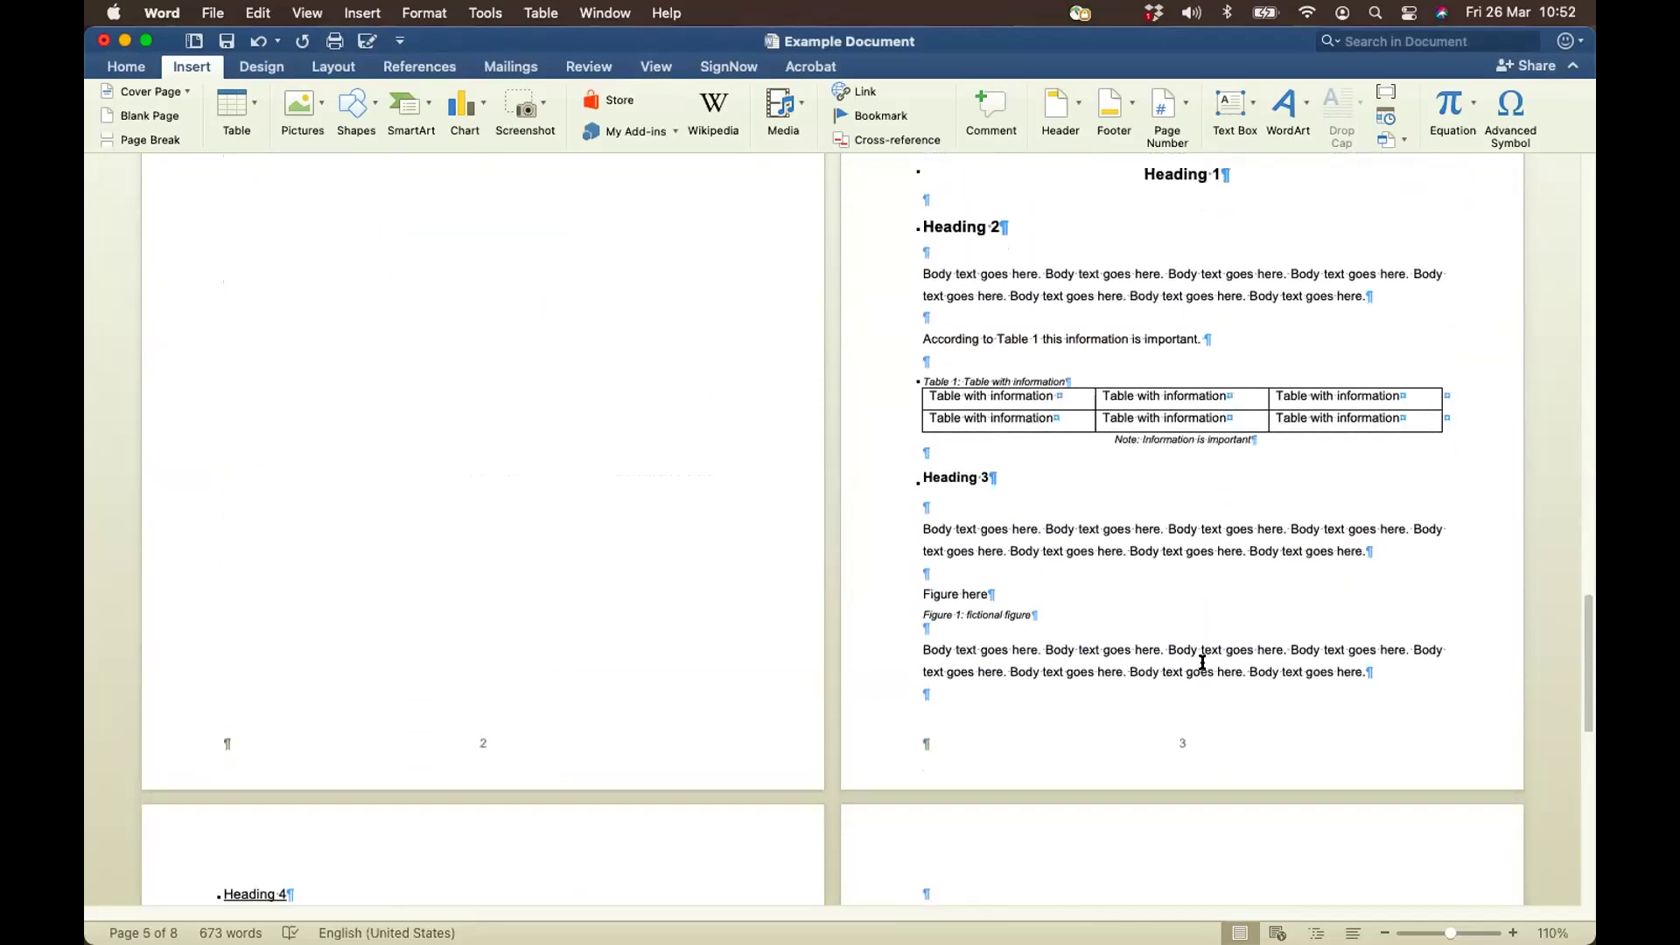
scroll(1202, 662, "up", 15)
scroll(1202, 662, "up", 6)
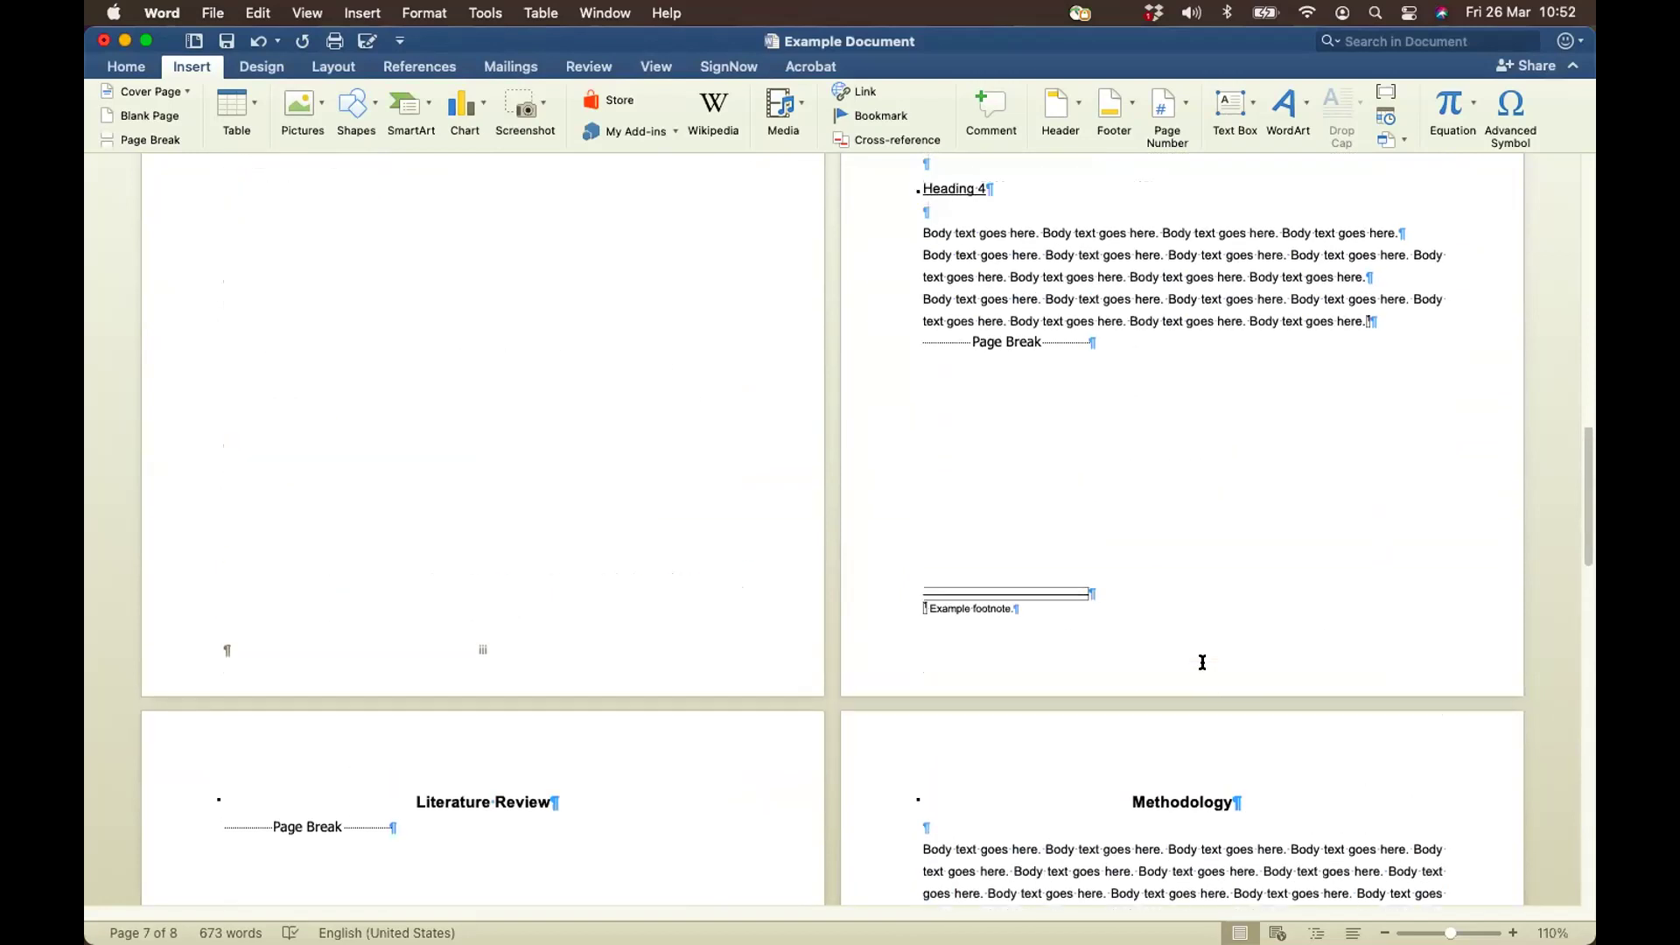
Turn off the different first page option for the footer of the Introduction's section
double_click(1163, 680)
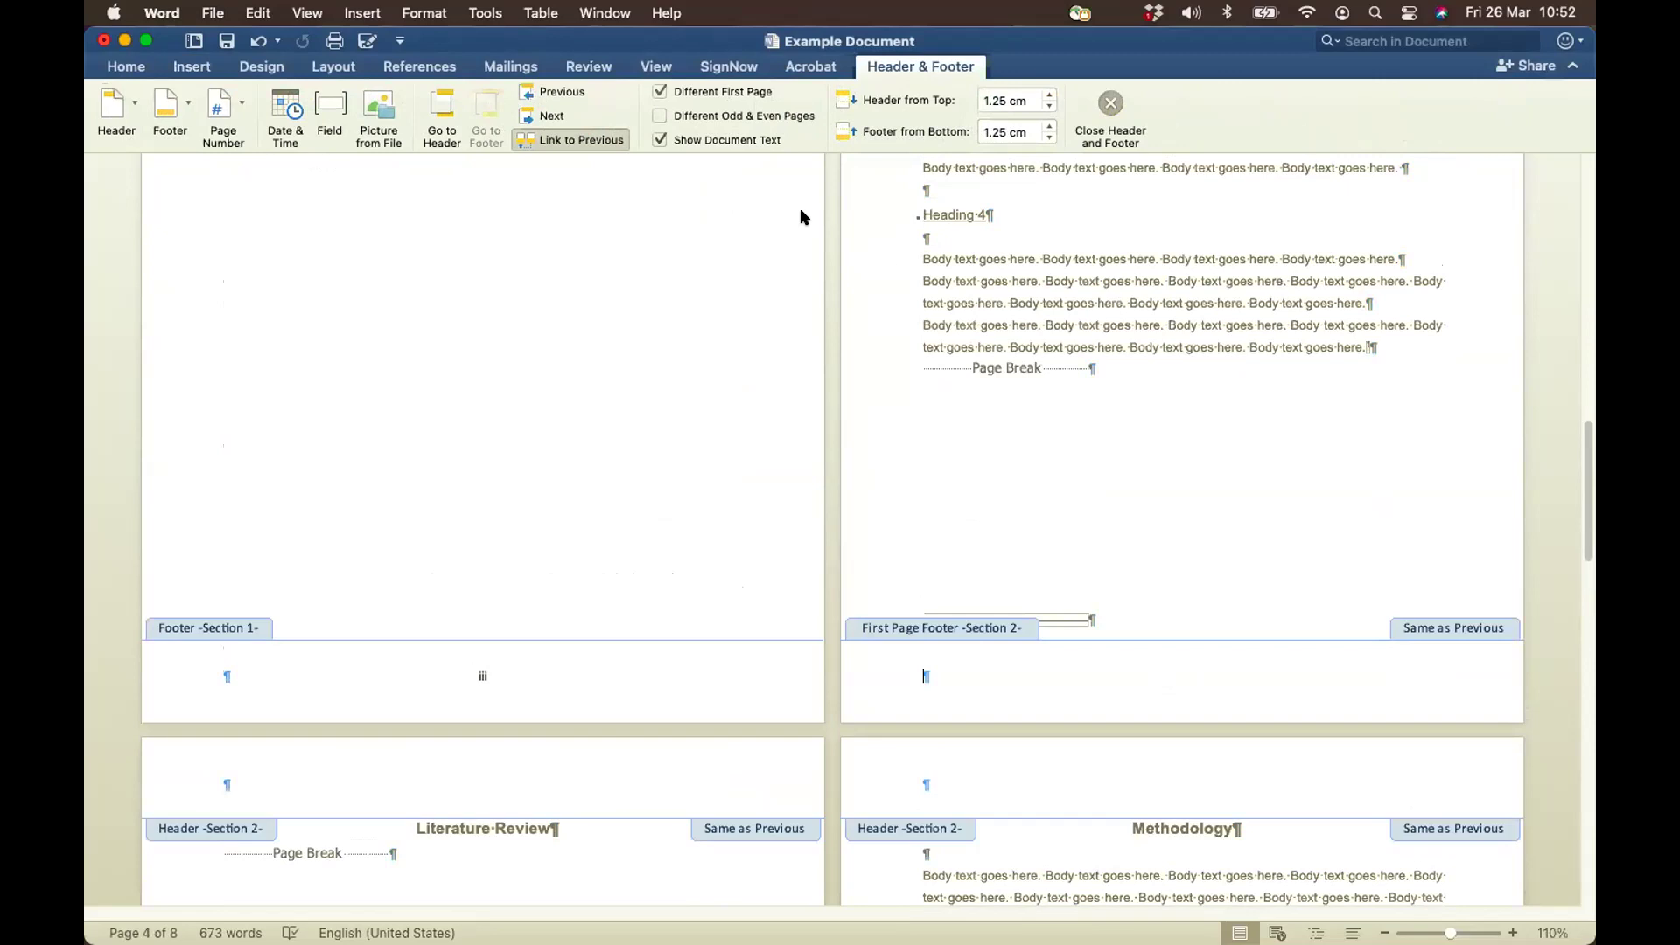
left_click(660, 93)
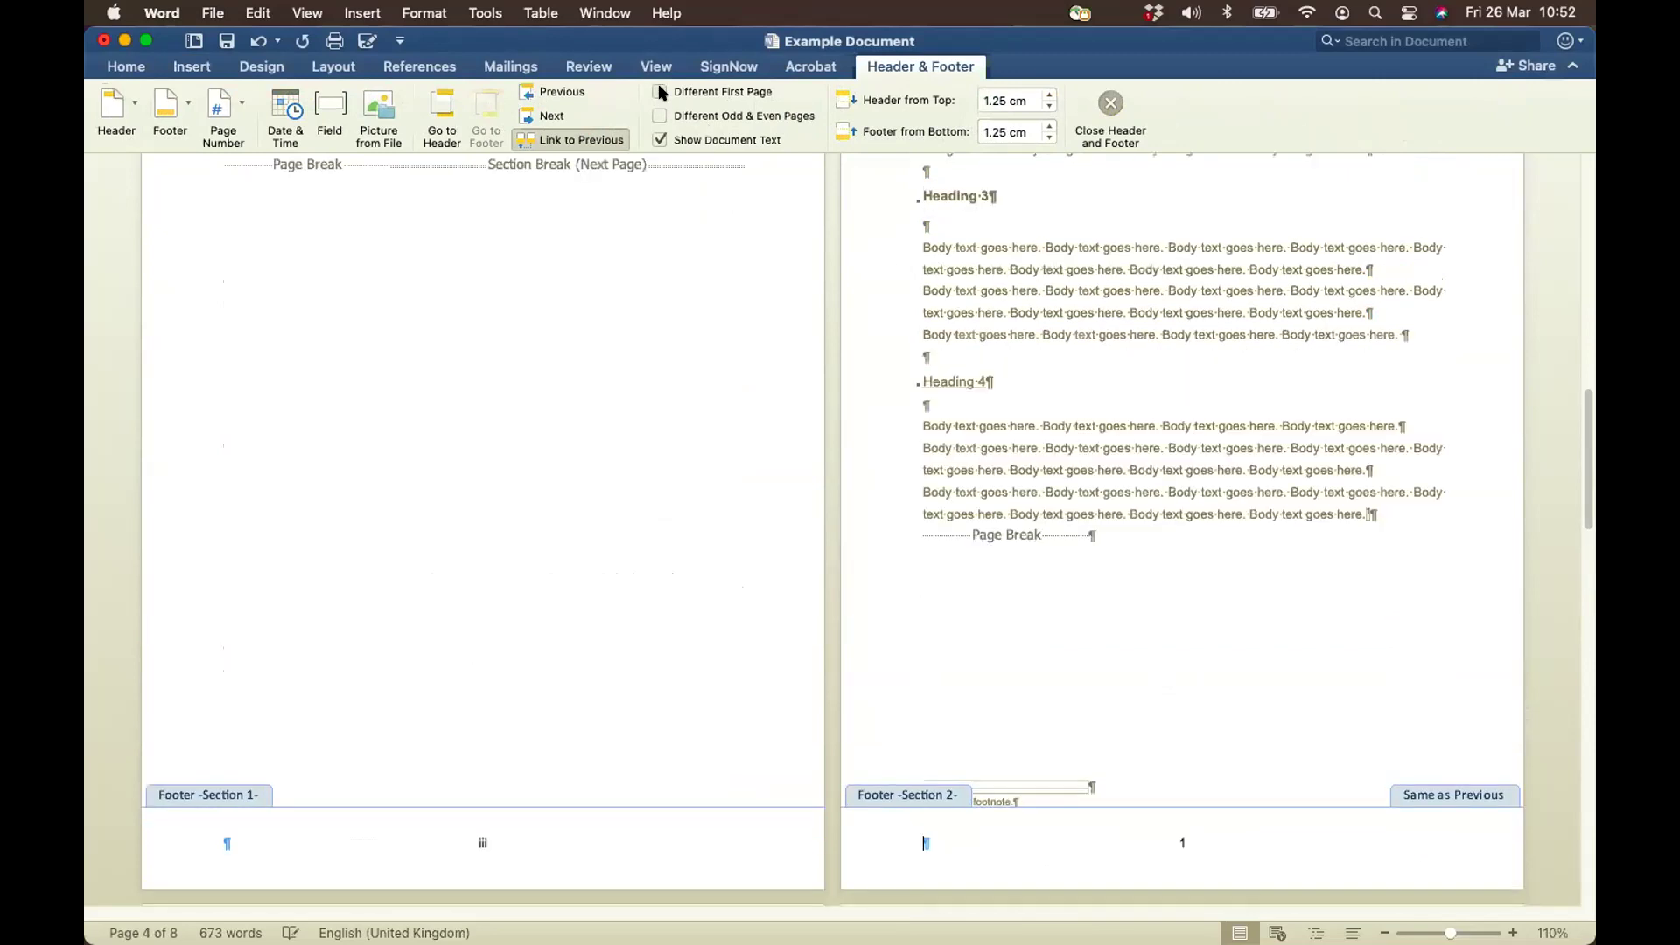
left_click(1111, 103)
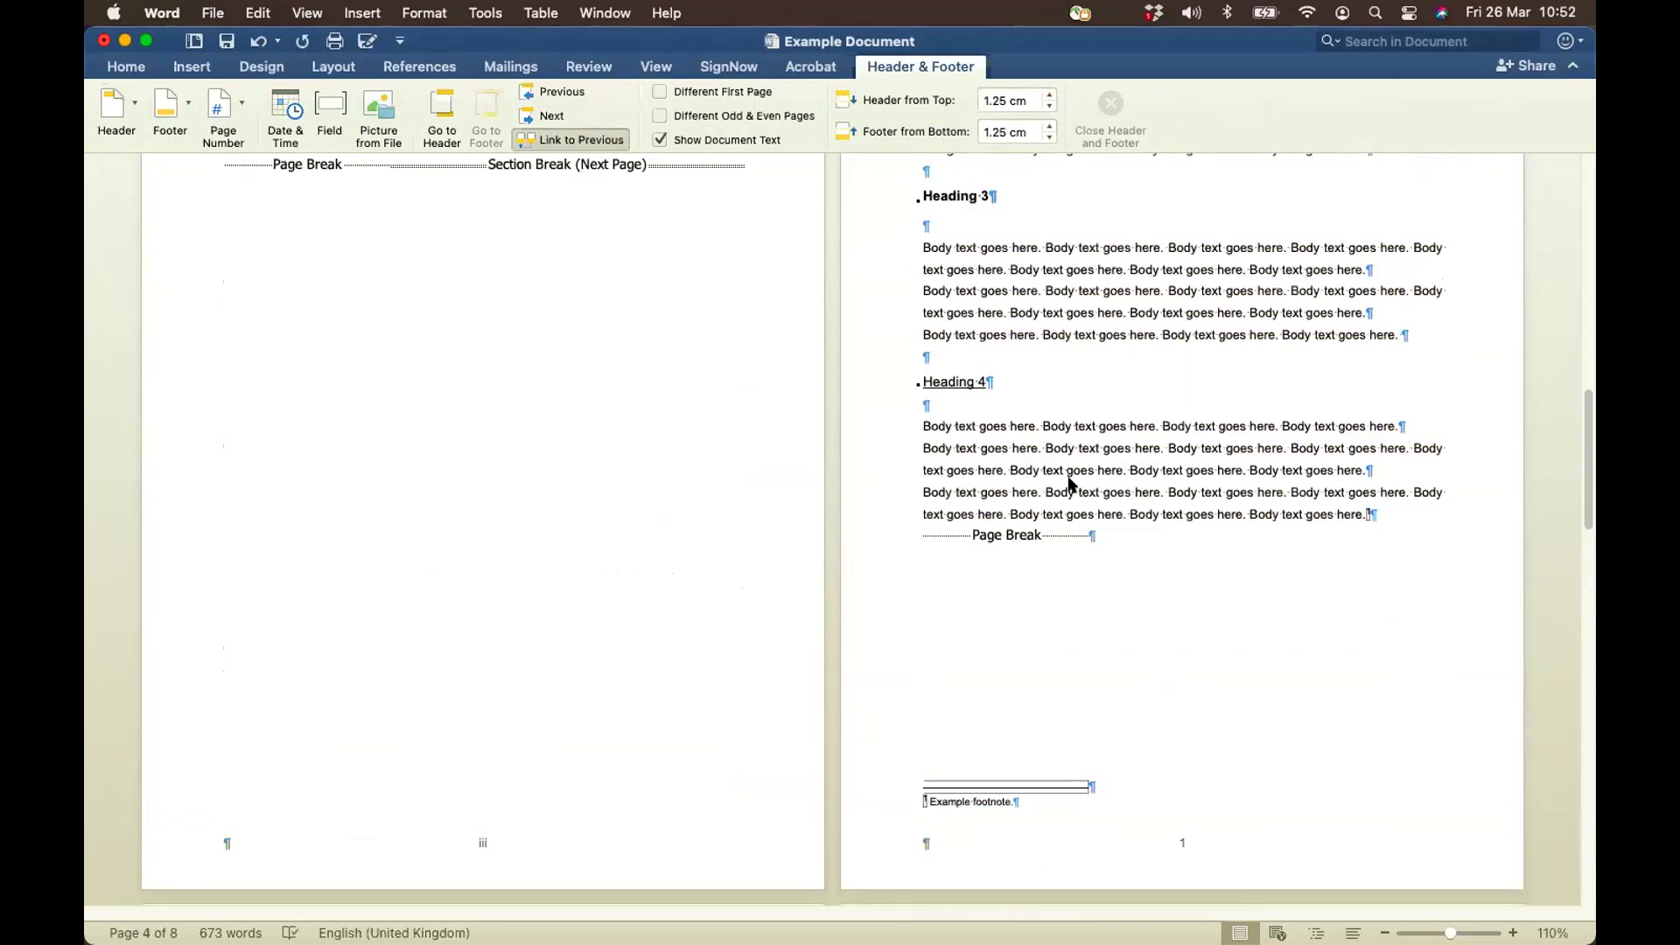
Review the footer page numbers from the title page through the front matter and chapters to the last pages
scroll(1069, 480, "up", 15)
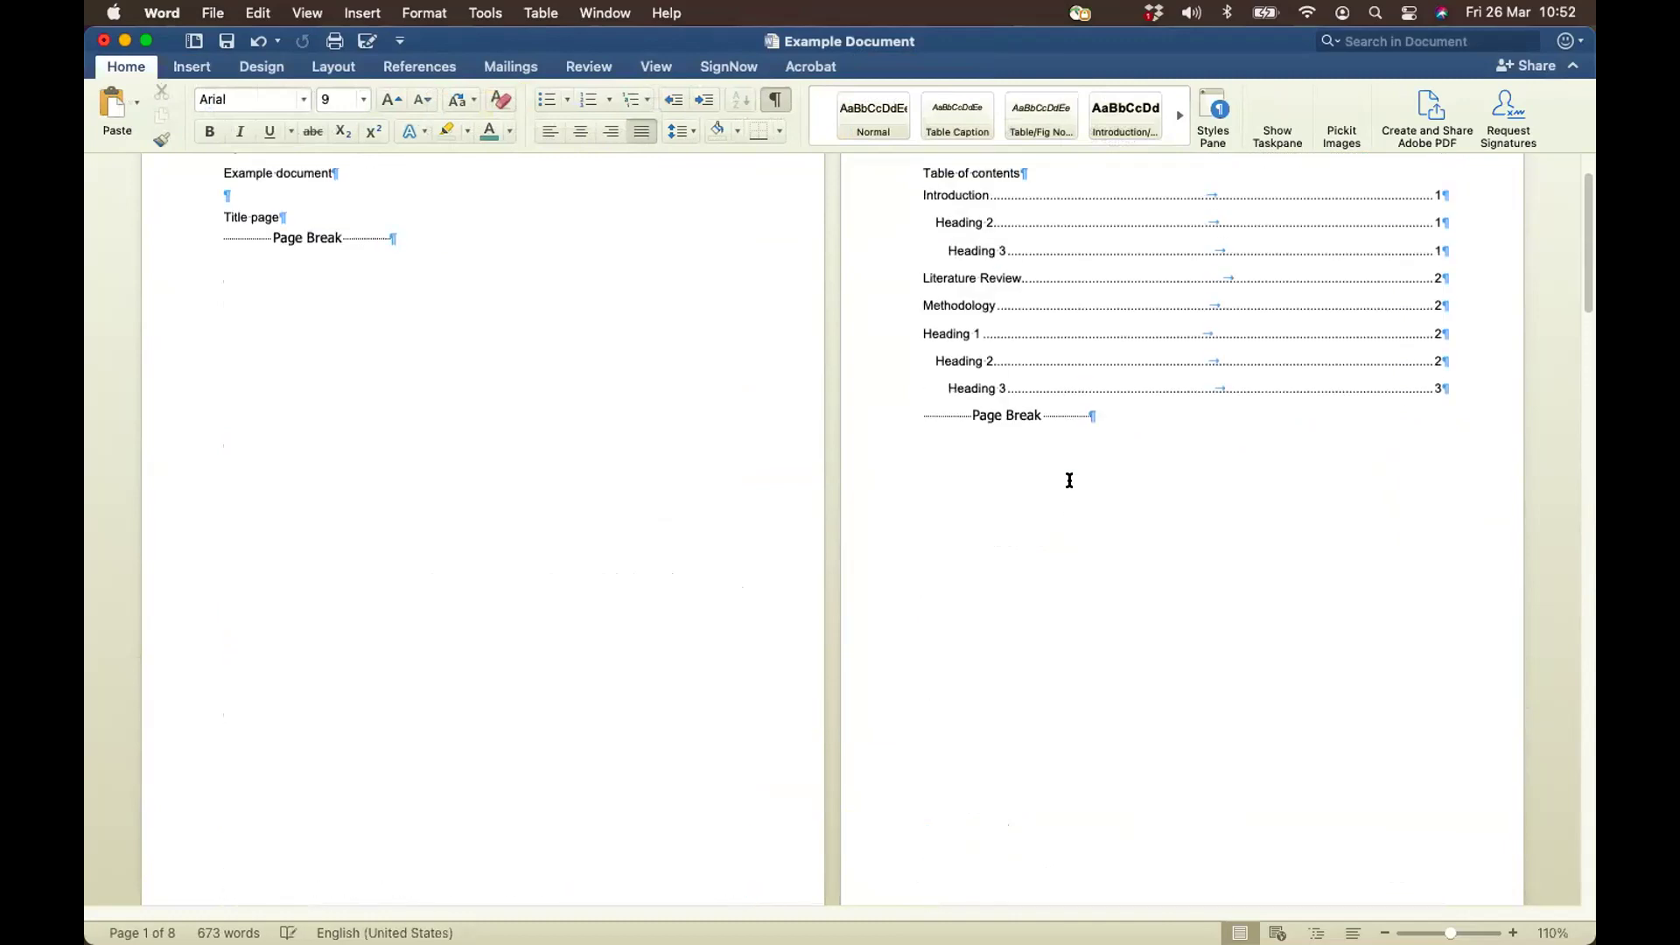
scroll(1069, 480, "down", 10)
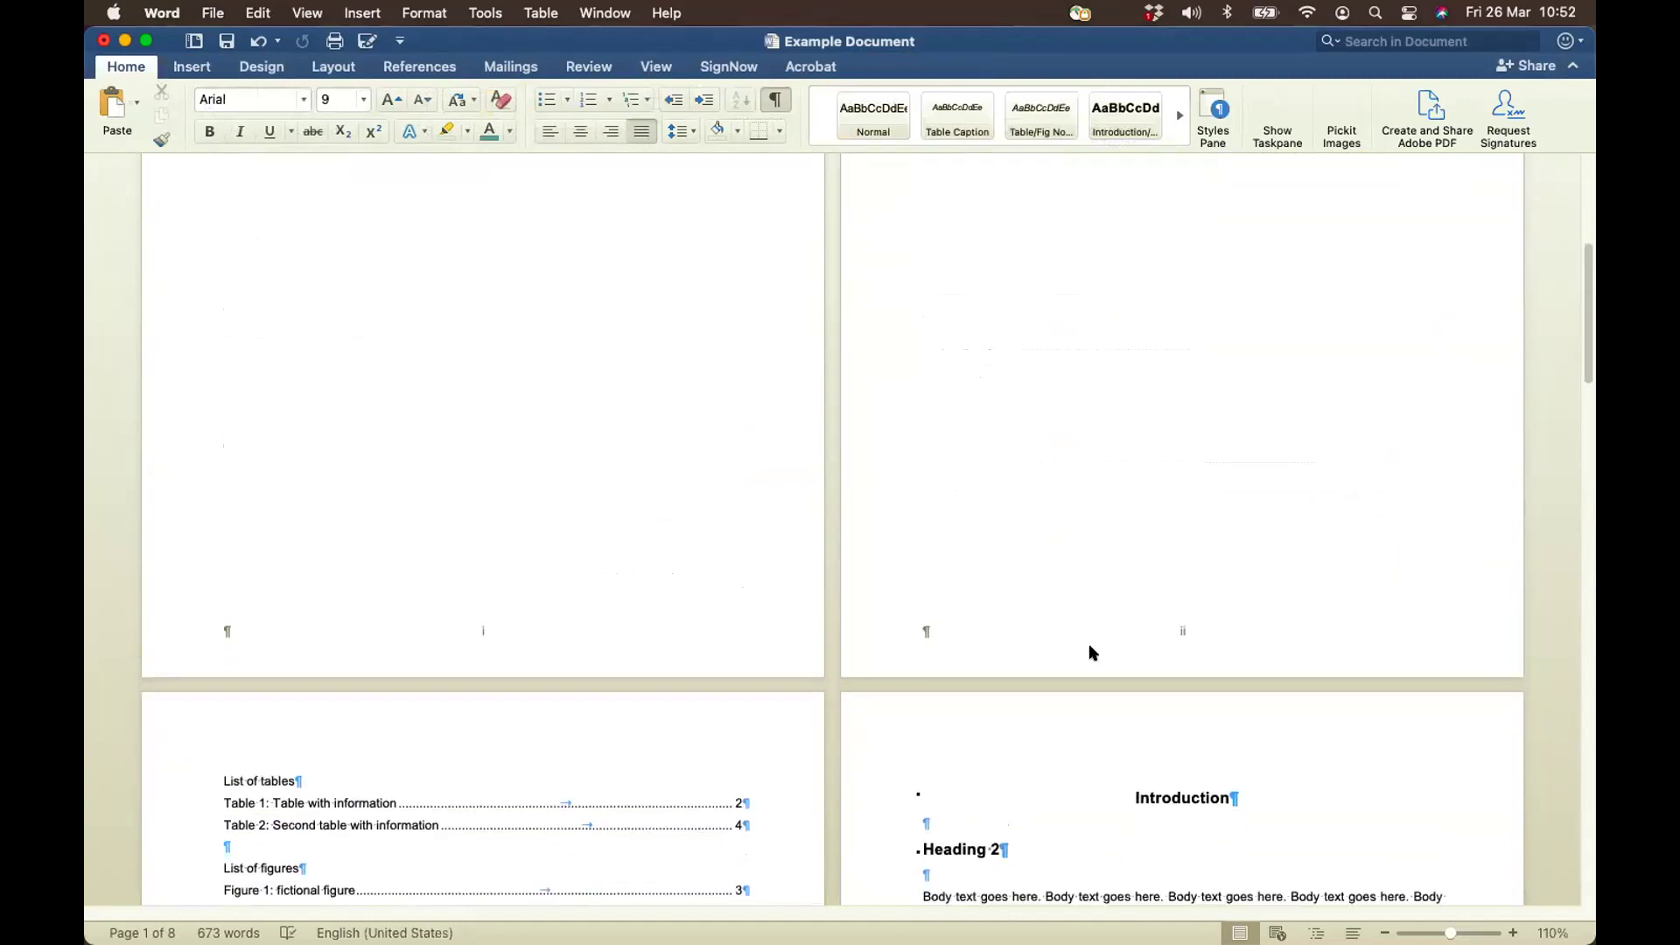
scroll(1092, 652, "down", 5)
scroll(691, 594, "down", 5)
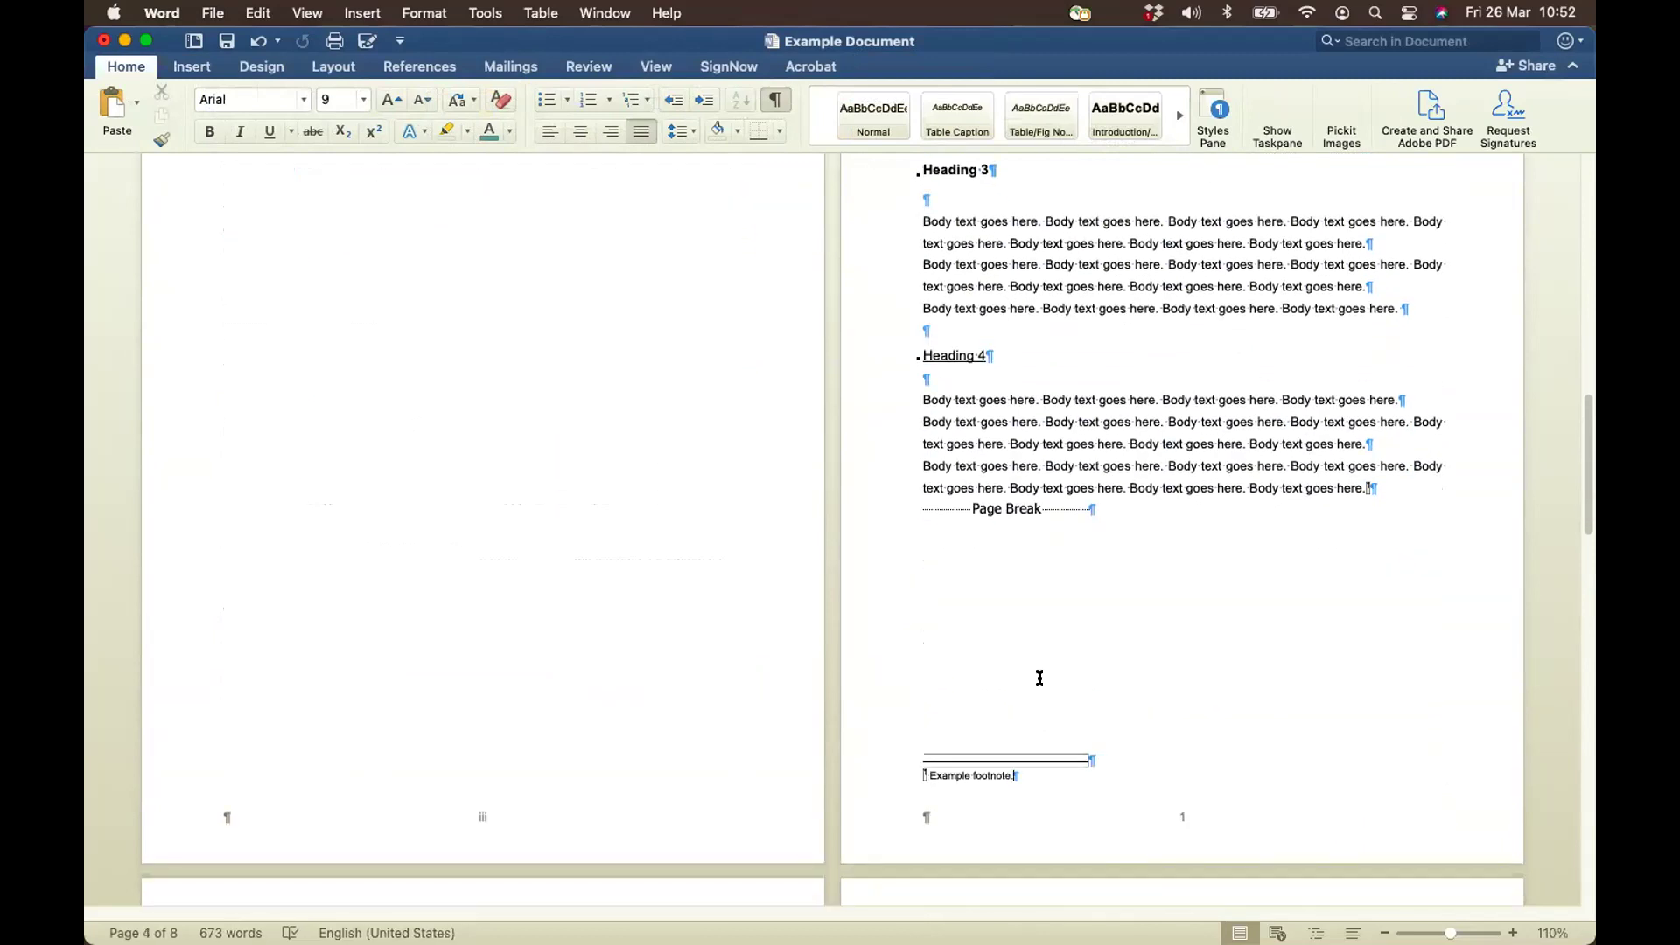
scroll(1039, 679, "up", 5)
scroll(1039, 679, "down", 3)
scroll(1181, 739, "down", 15)
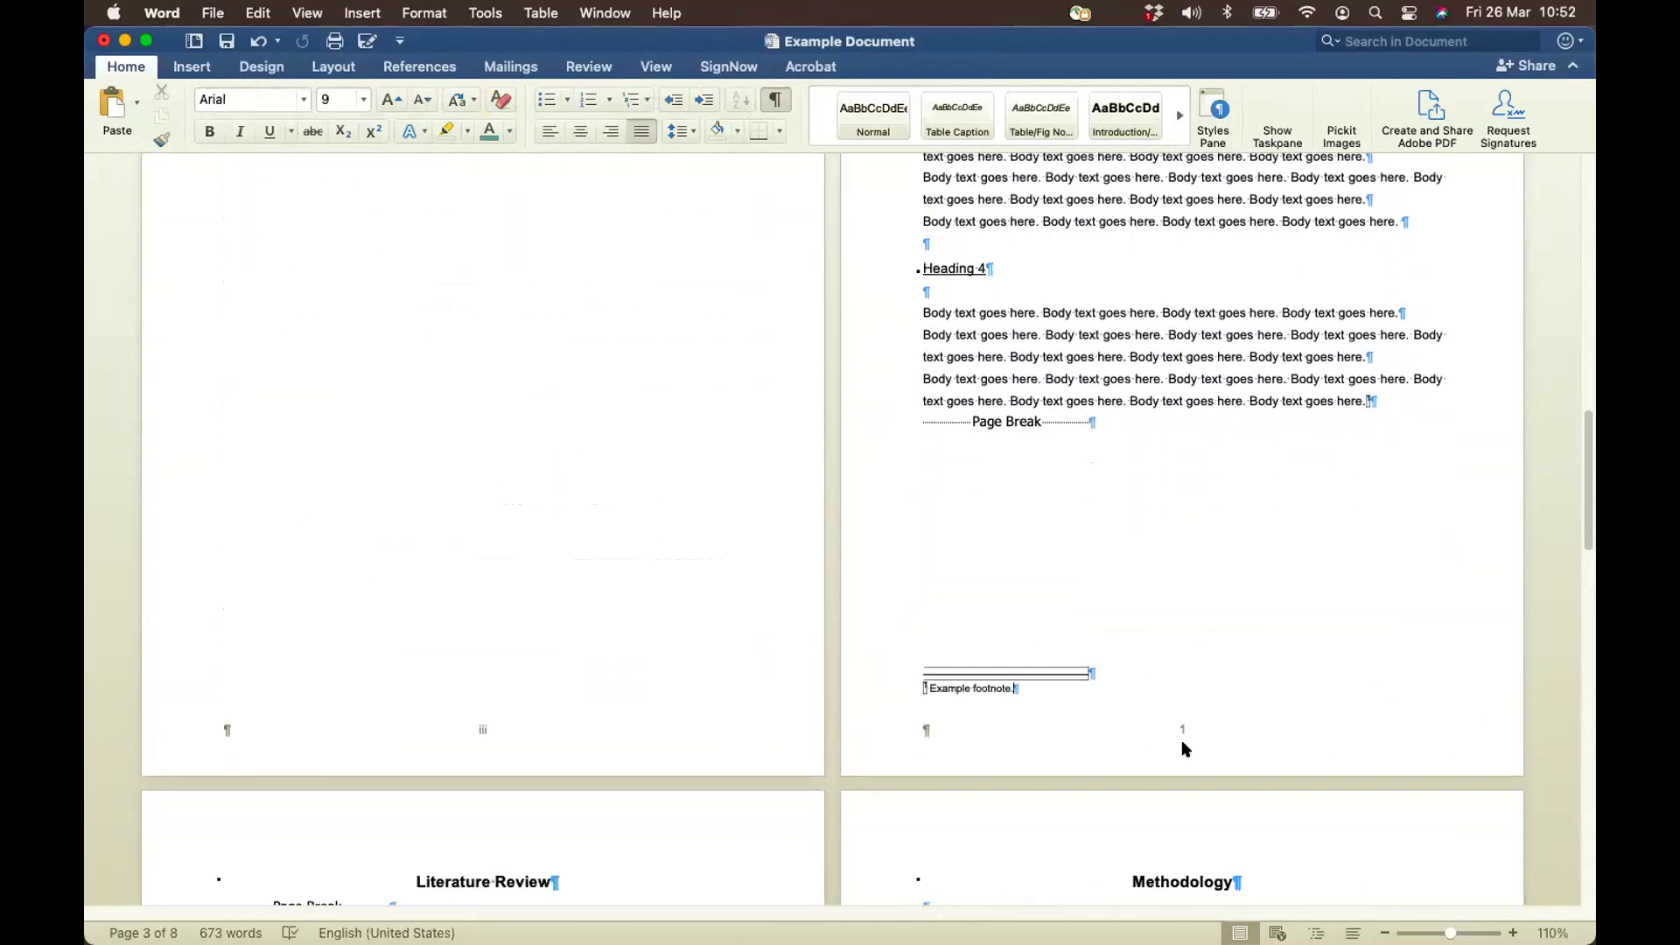
scroll(1091, 698, "down", 6)
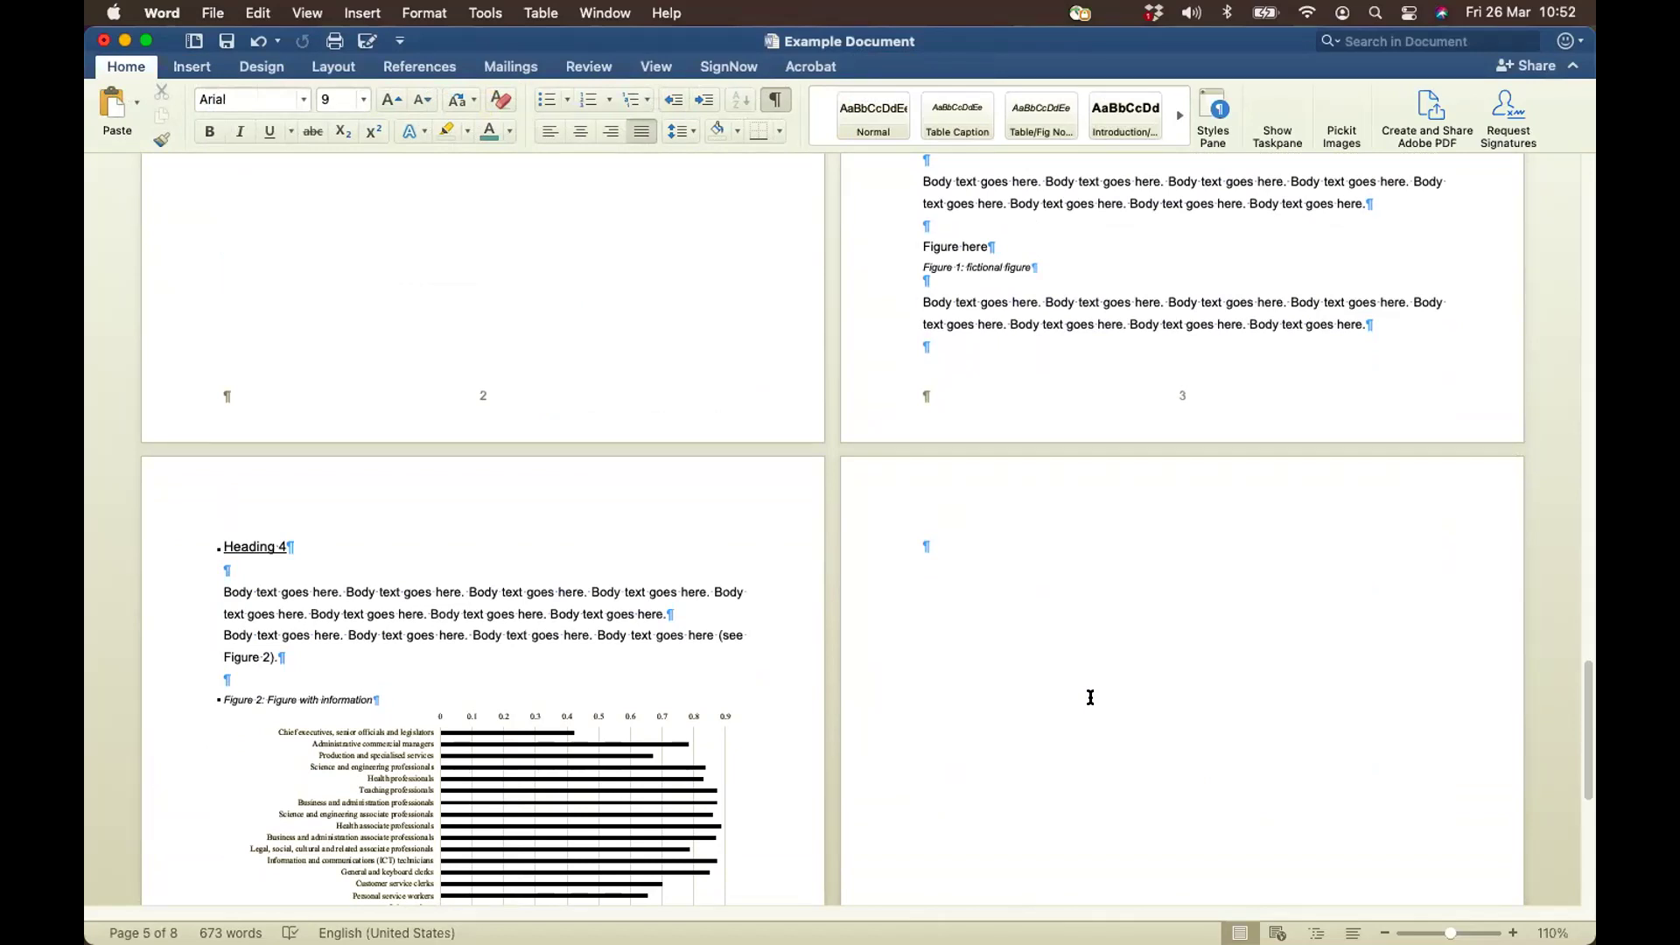
scroll(831, 580, "up", 15)
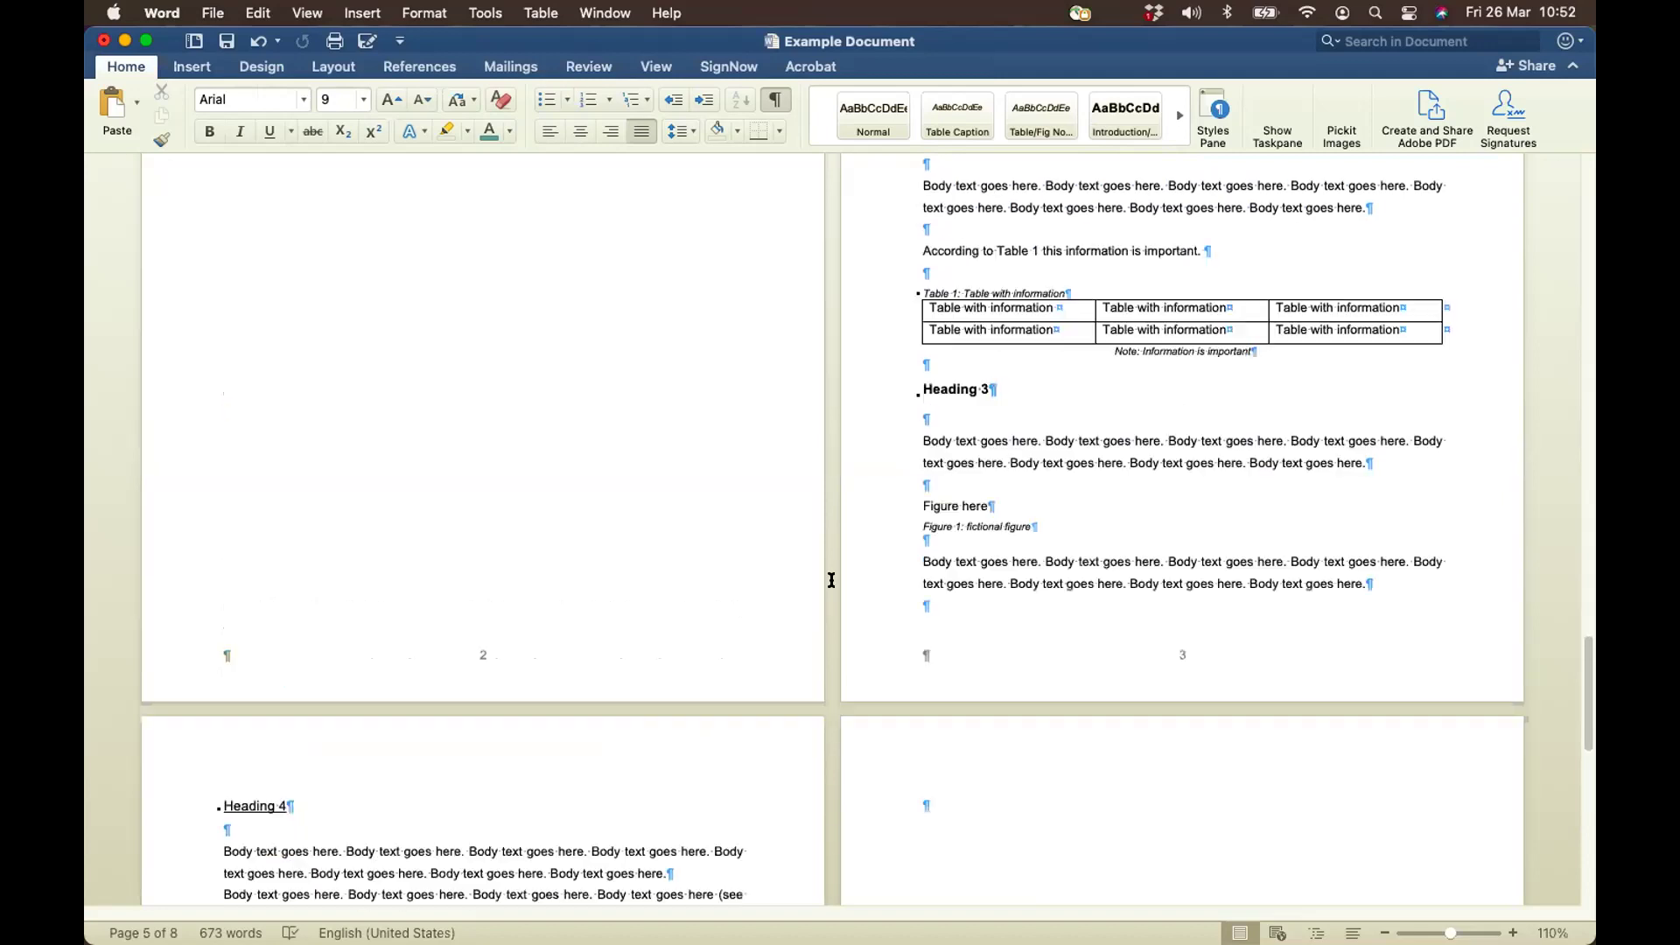
scroll(831, 582, "up", 15)
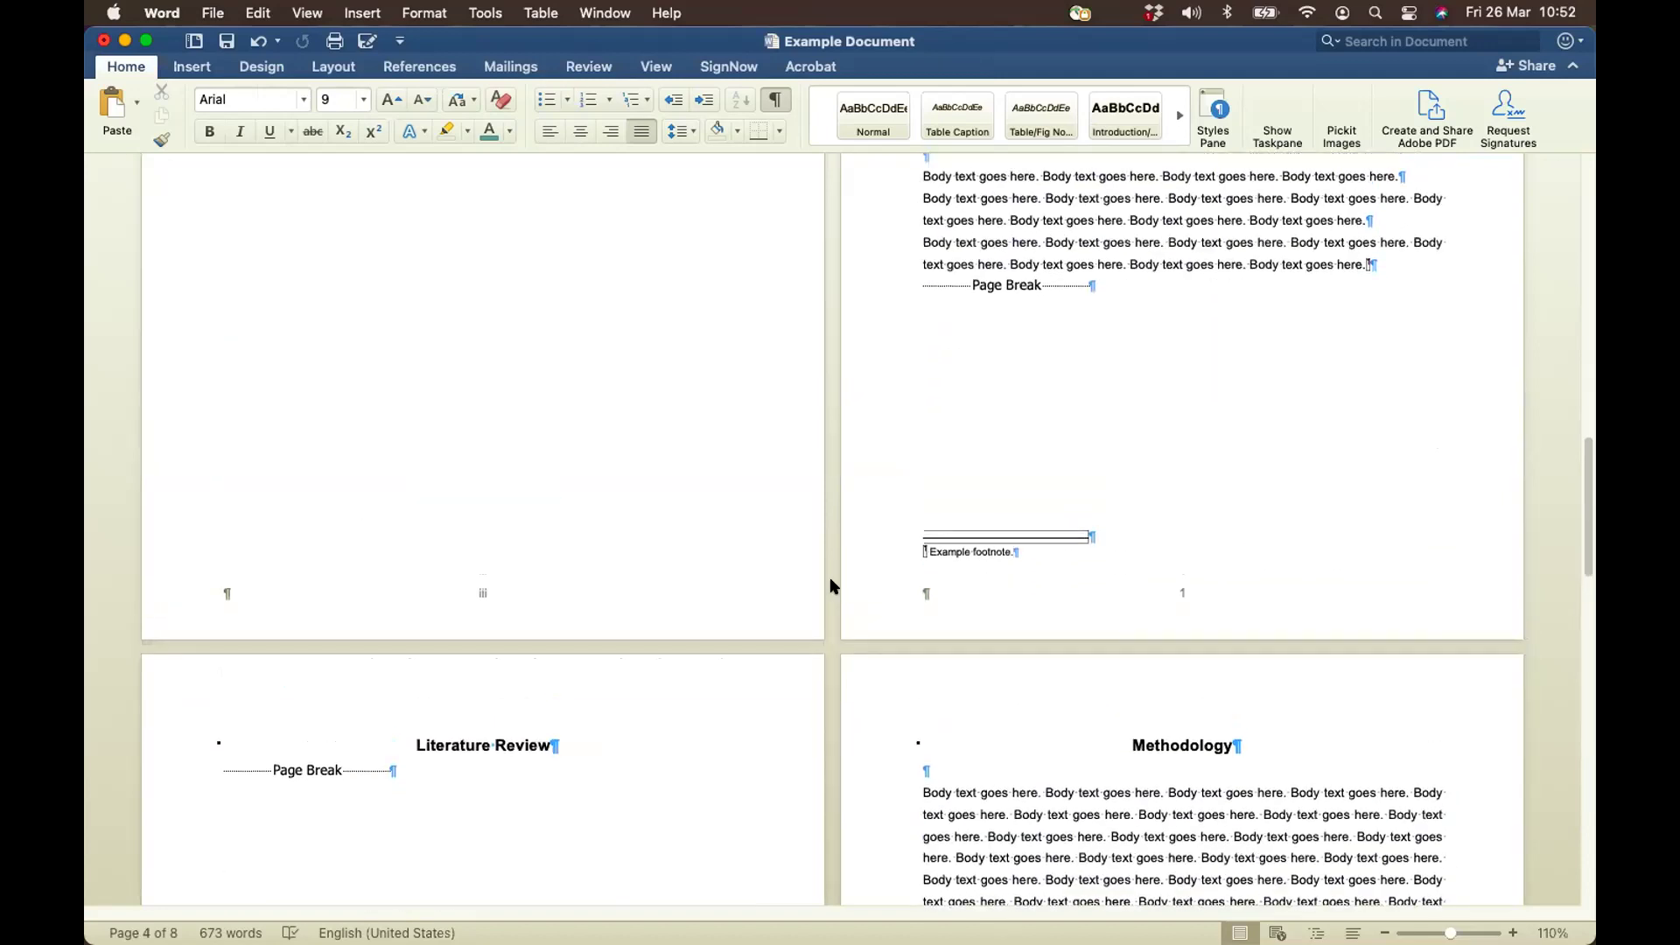
scroll(832, 580, "up", 3)
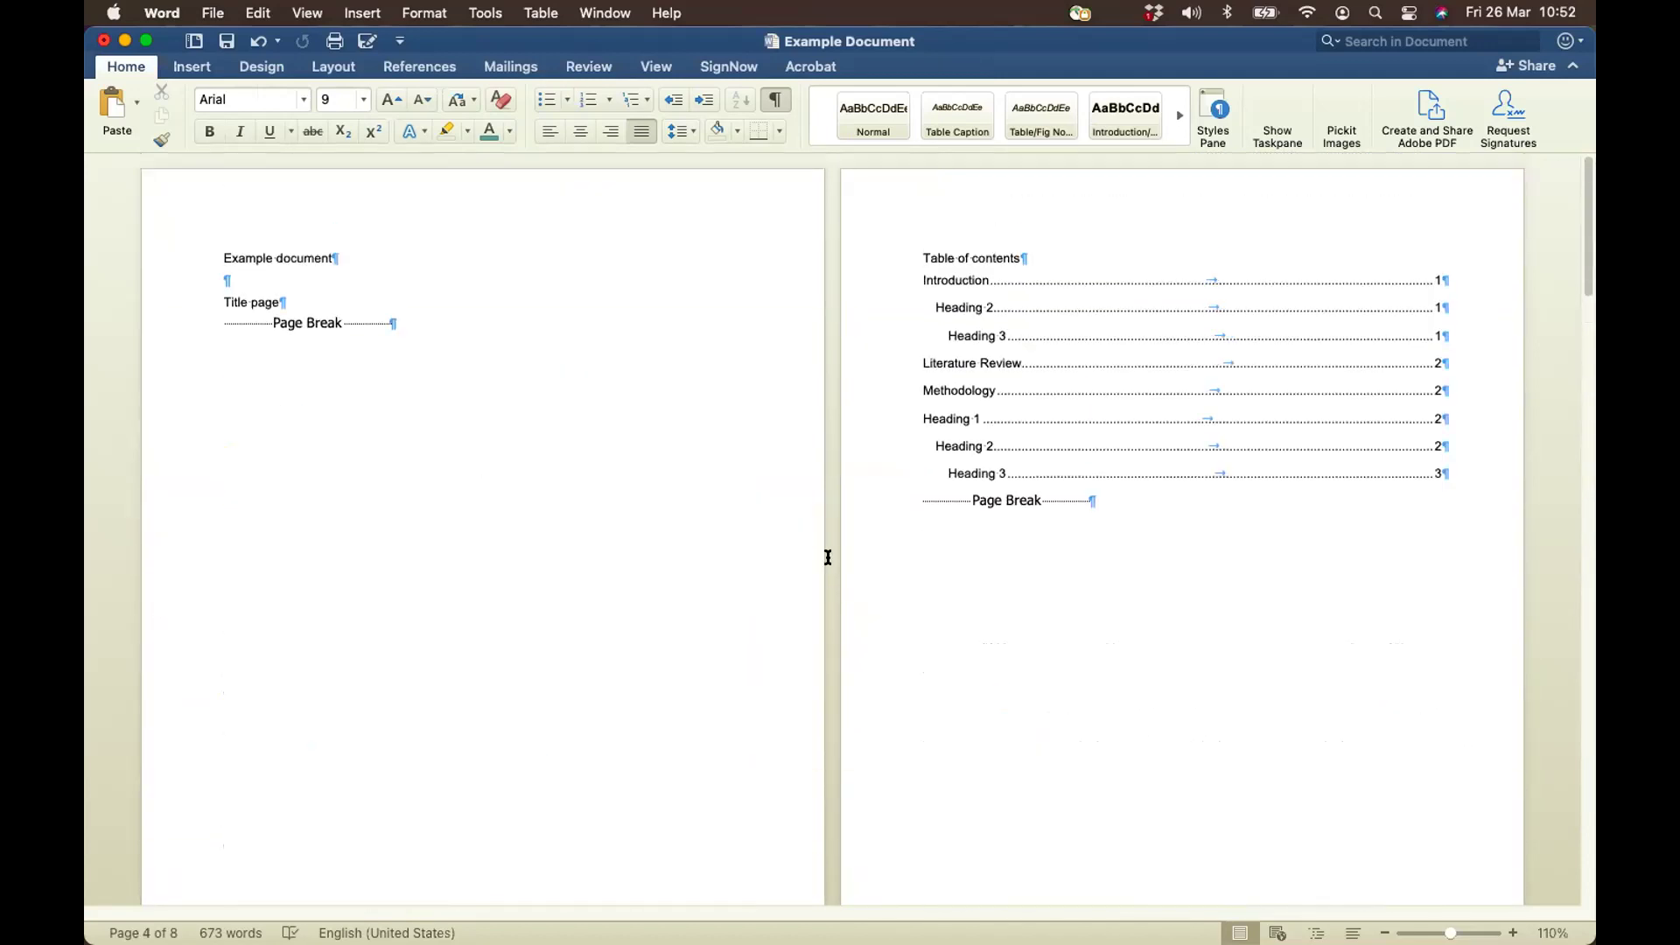
View the available page and section break types with the cursor at the end of the table of contents page
left_click(337, 67)
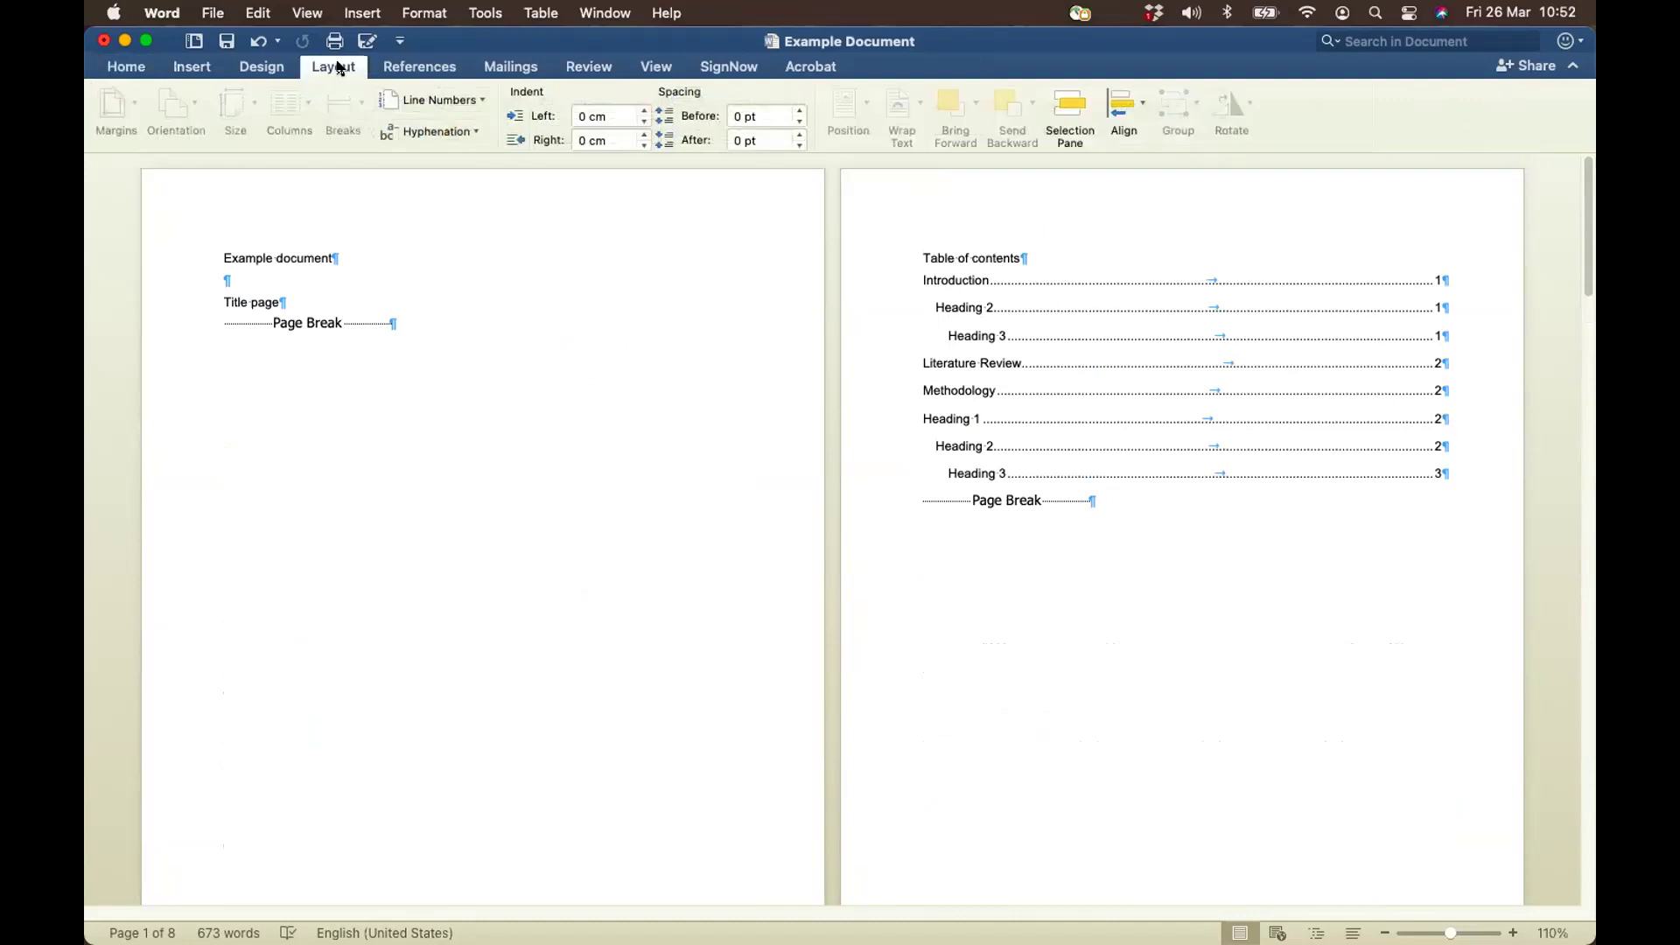
left_click(1163, 495)
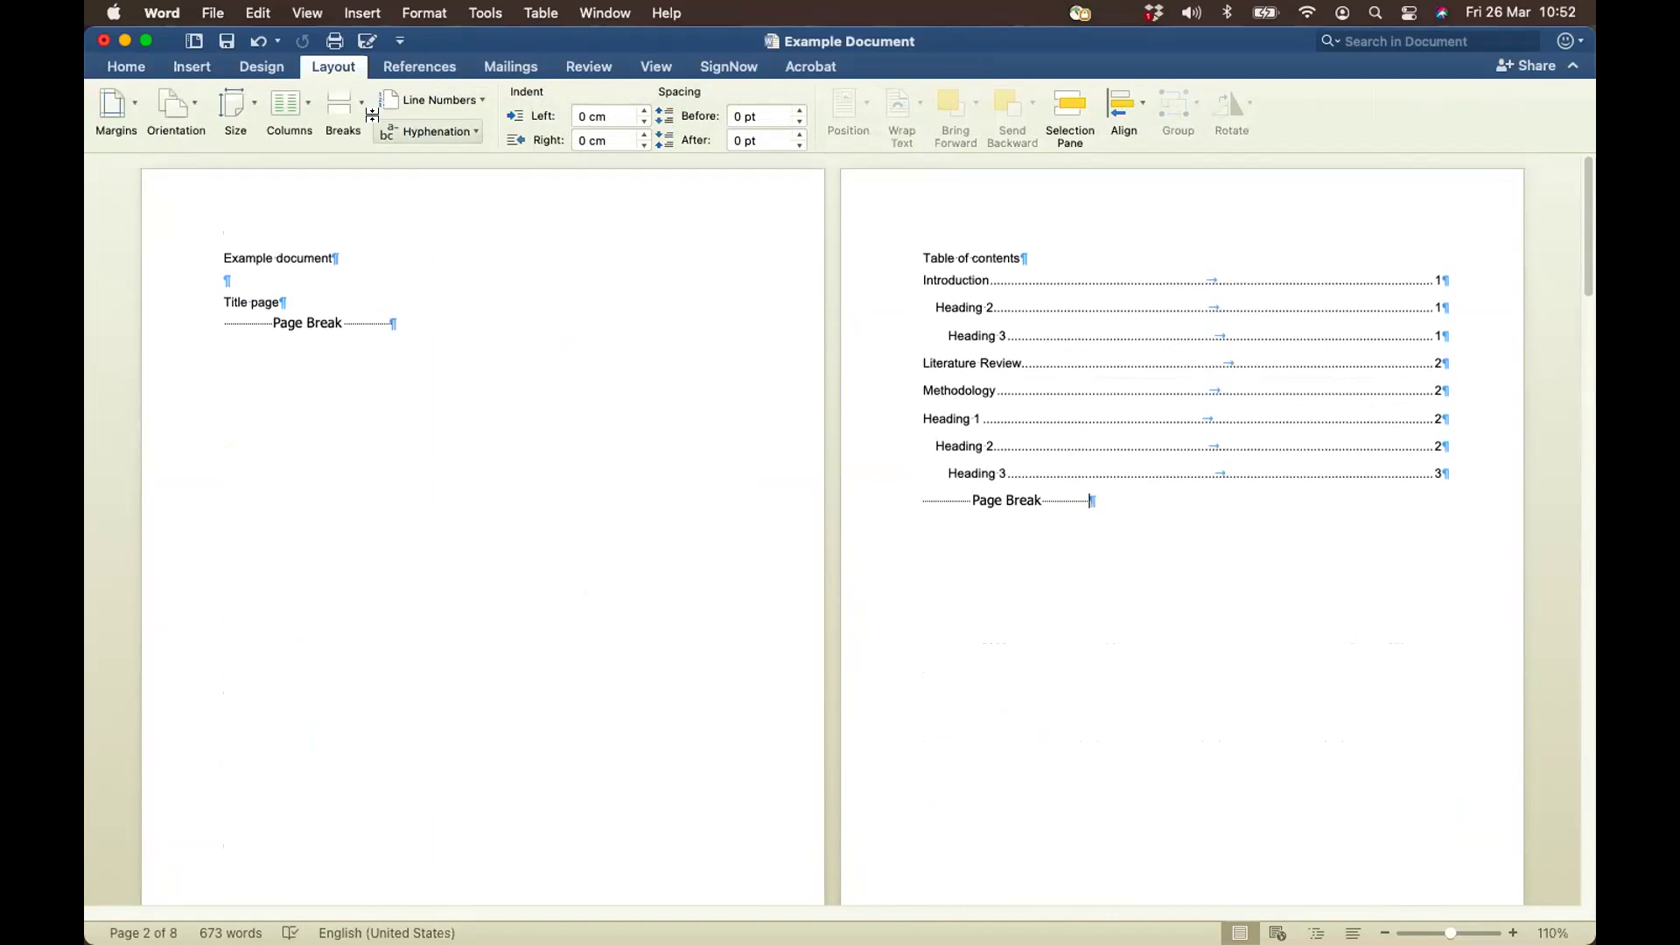
left_click(356, 102)
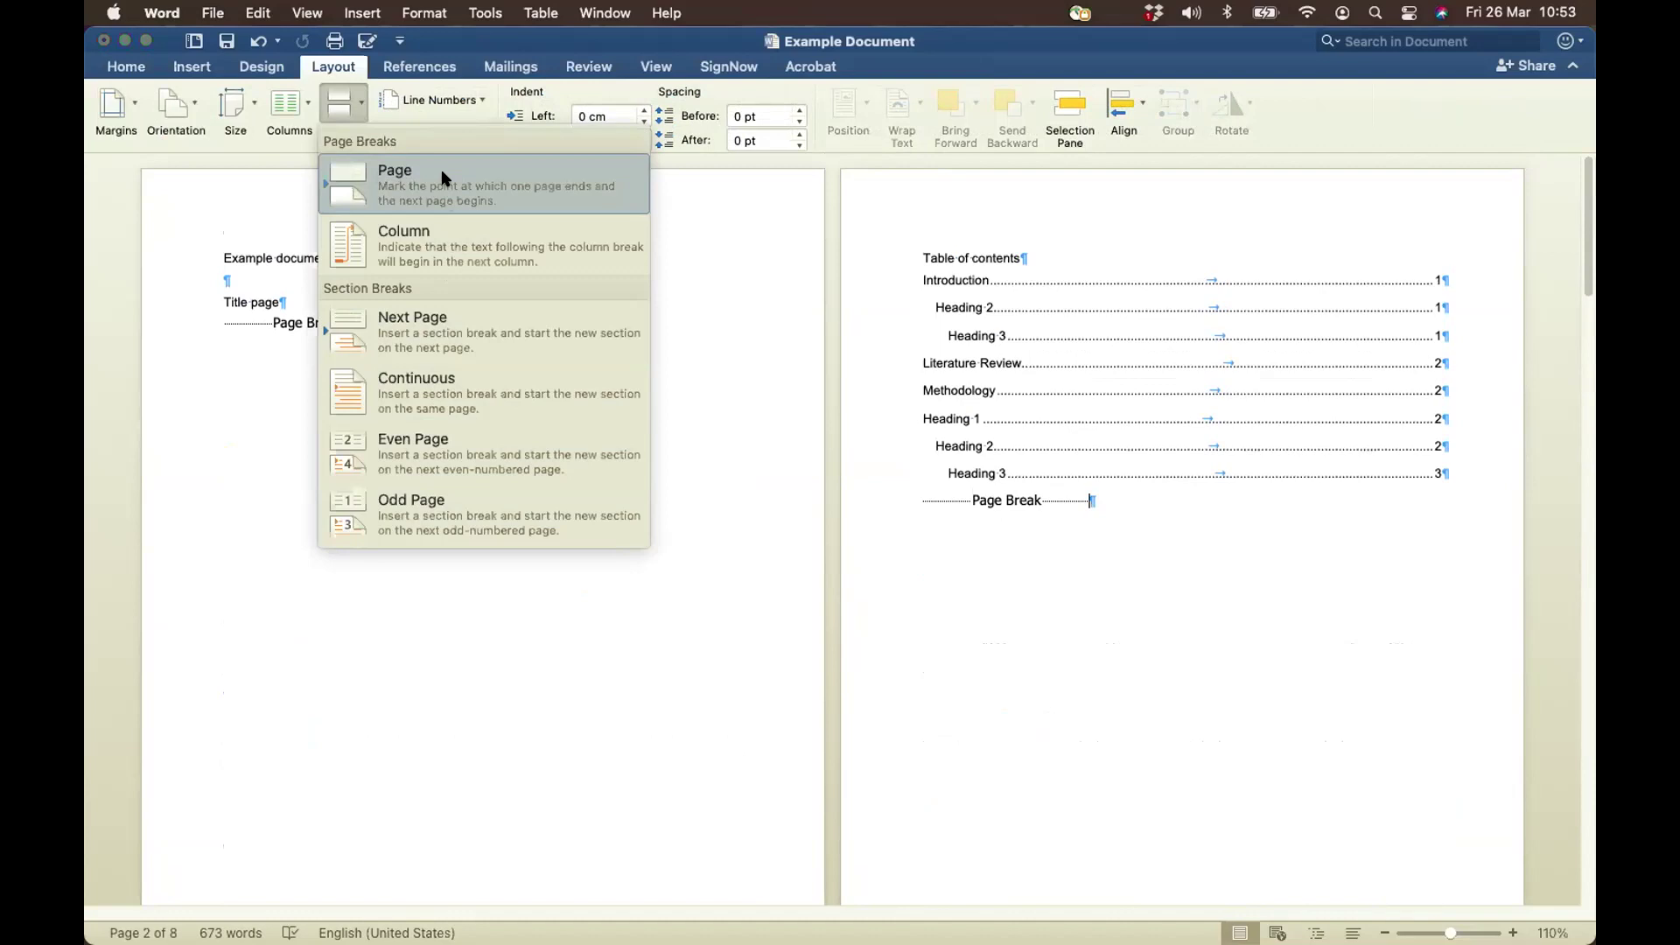
left_click(1029, 651)
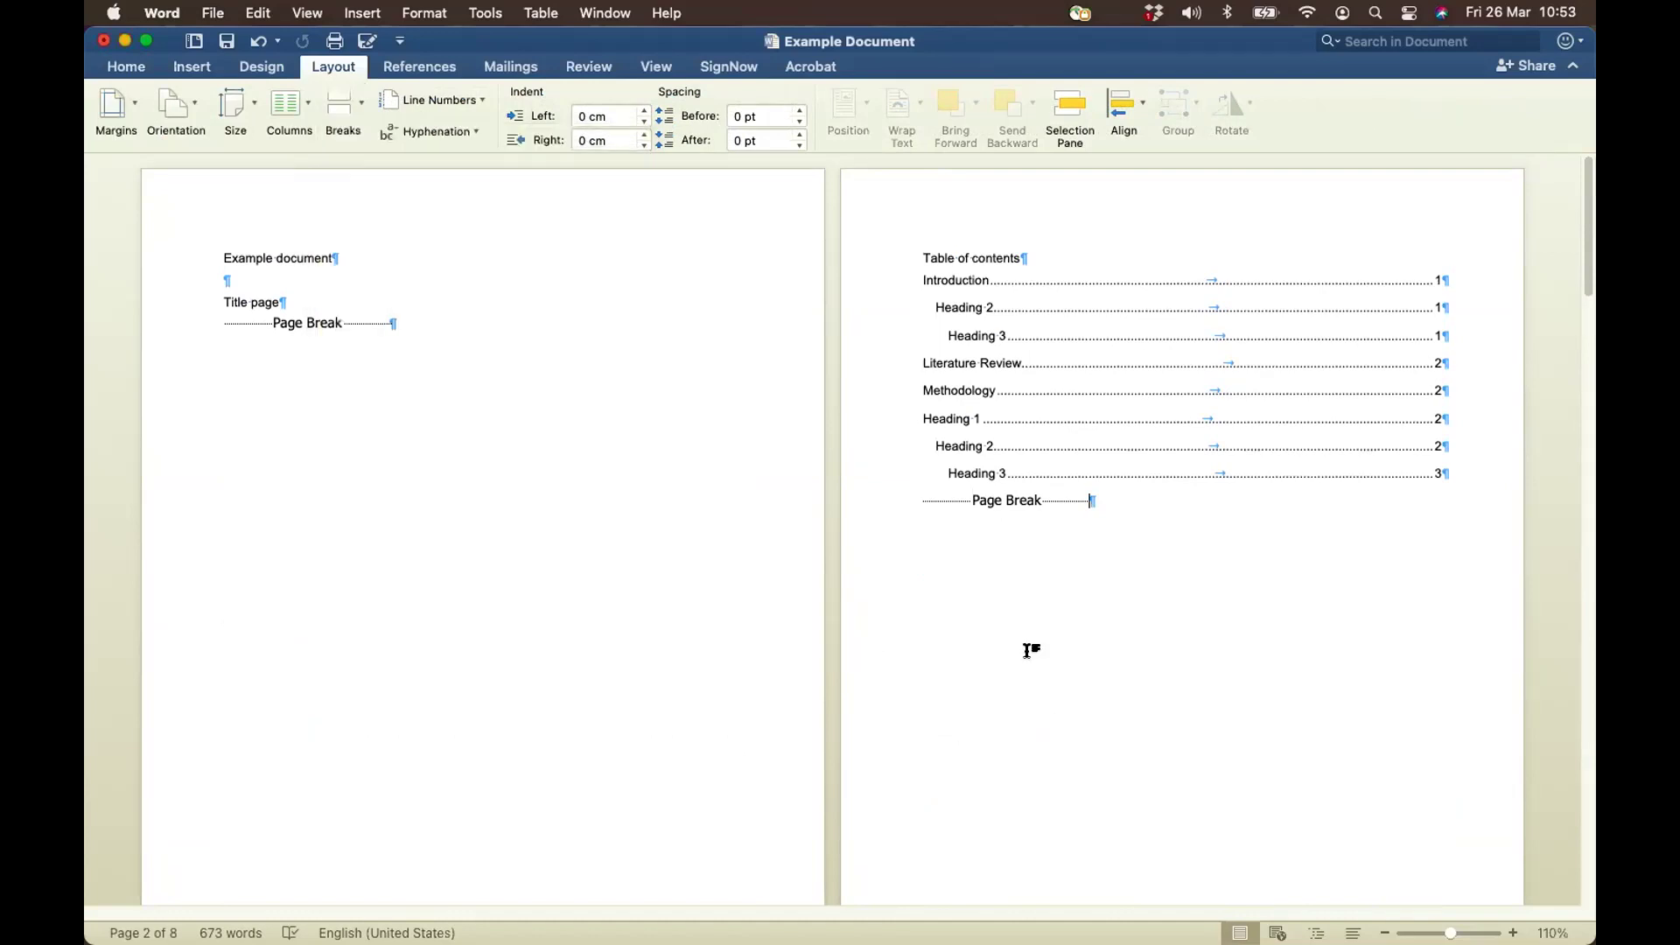
Remove the page numbers from the document
scroll(1029, 652, "down", 10)
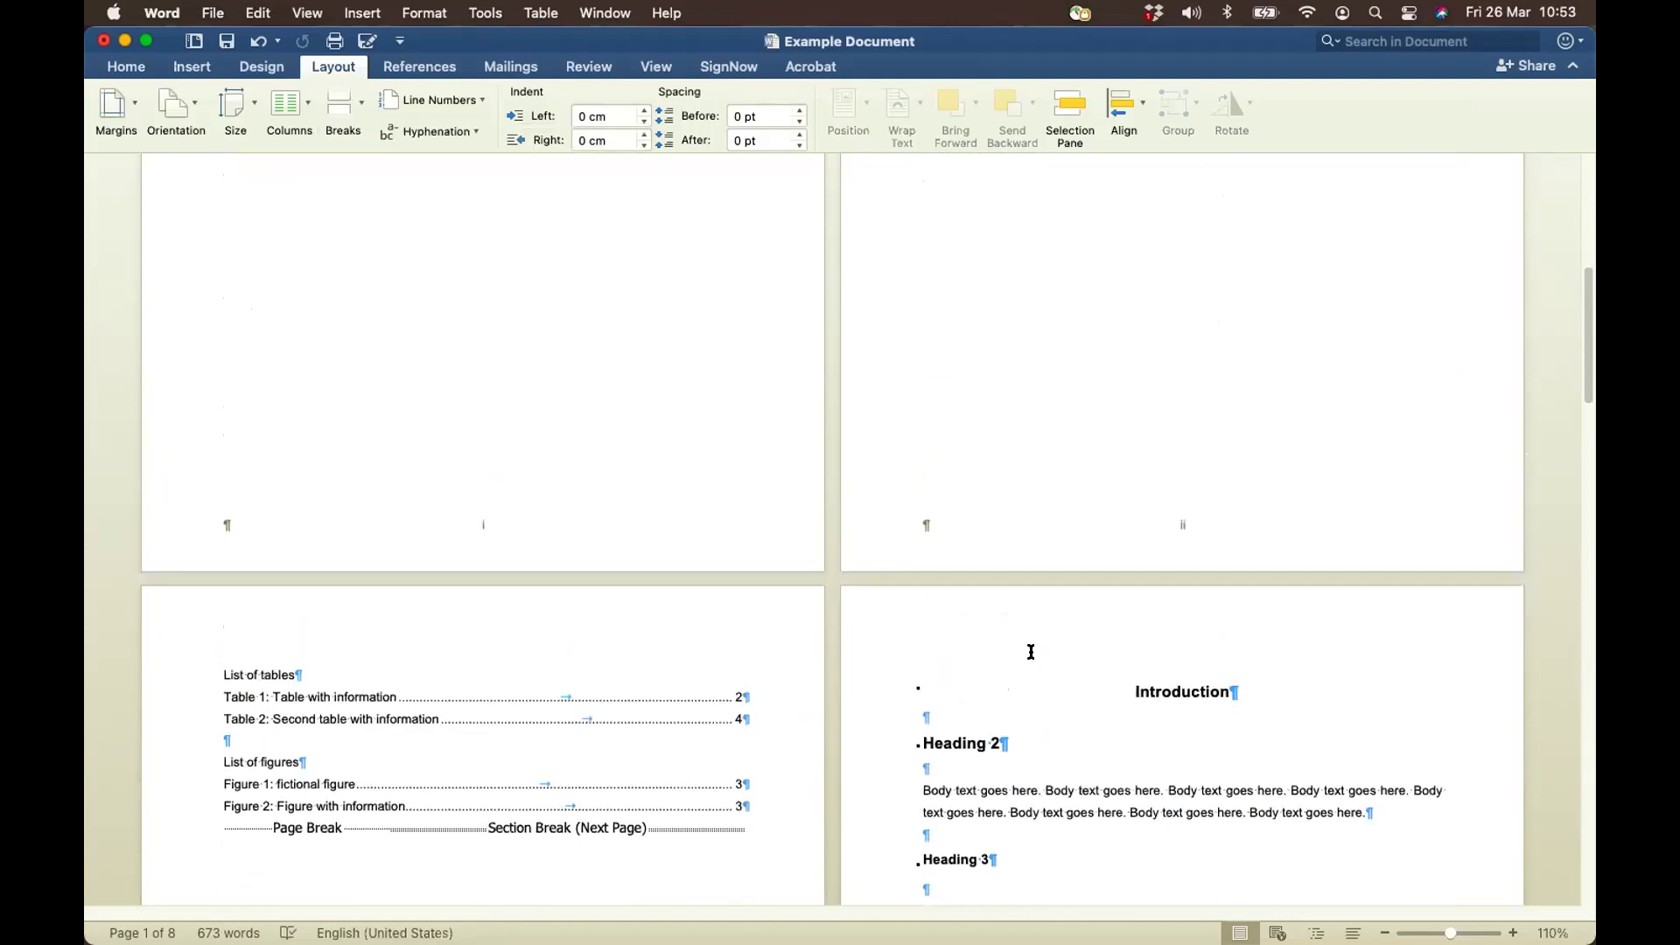
scroll(1031, 652, "up", 5)
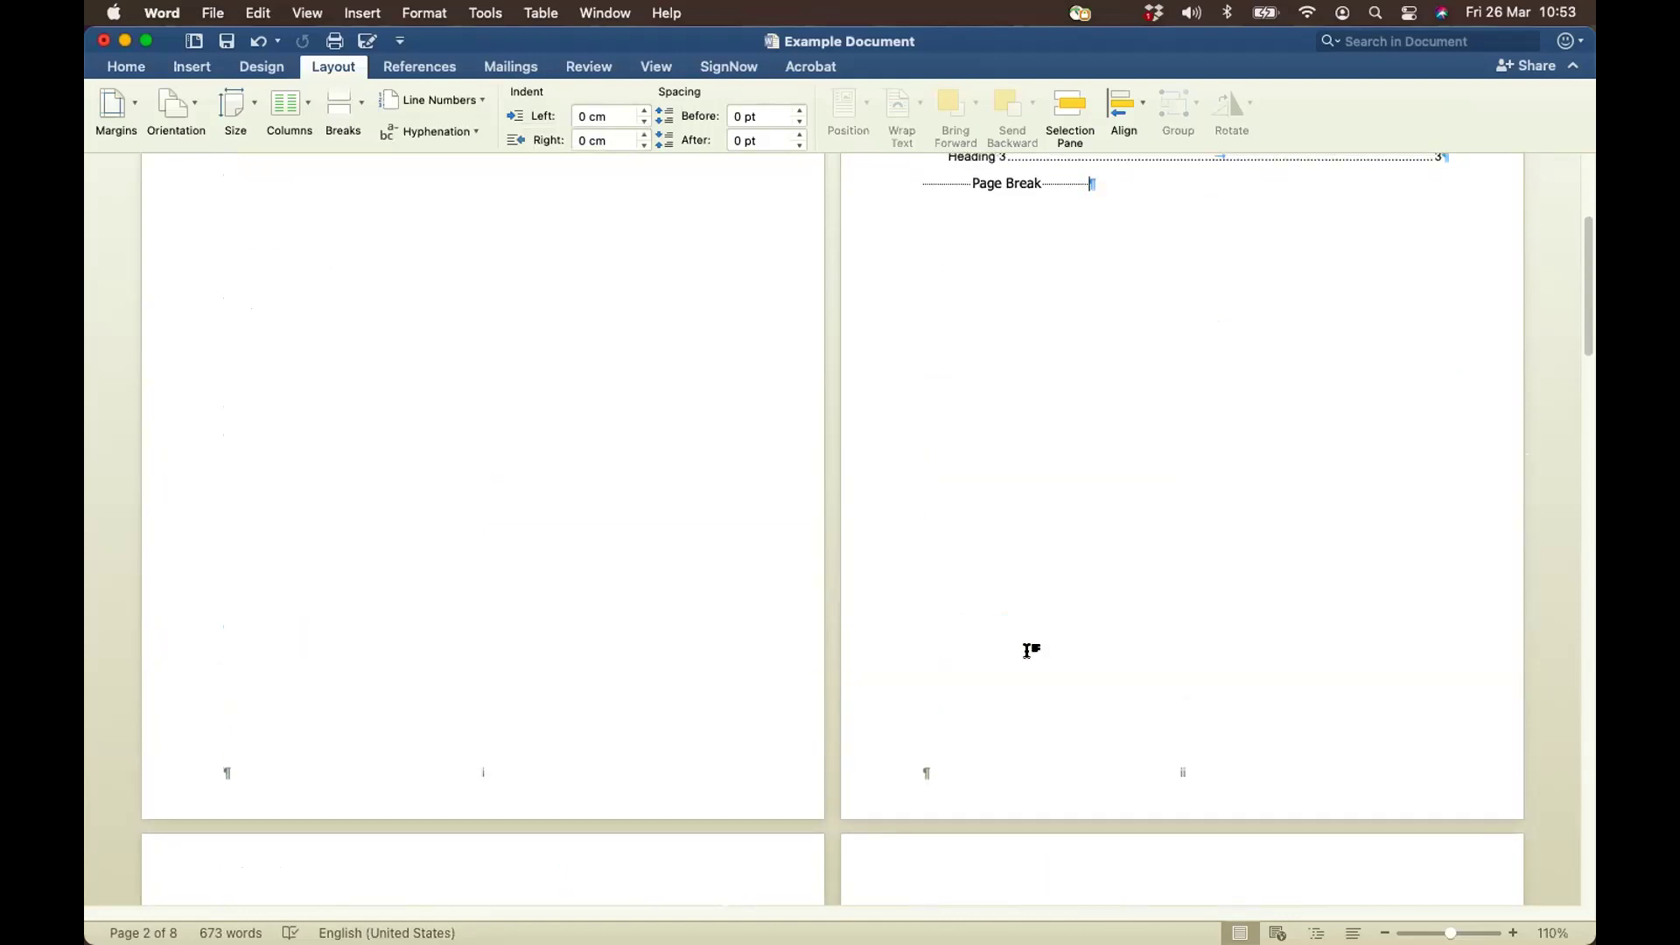
scroll(1029, 652, "up", 1)
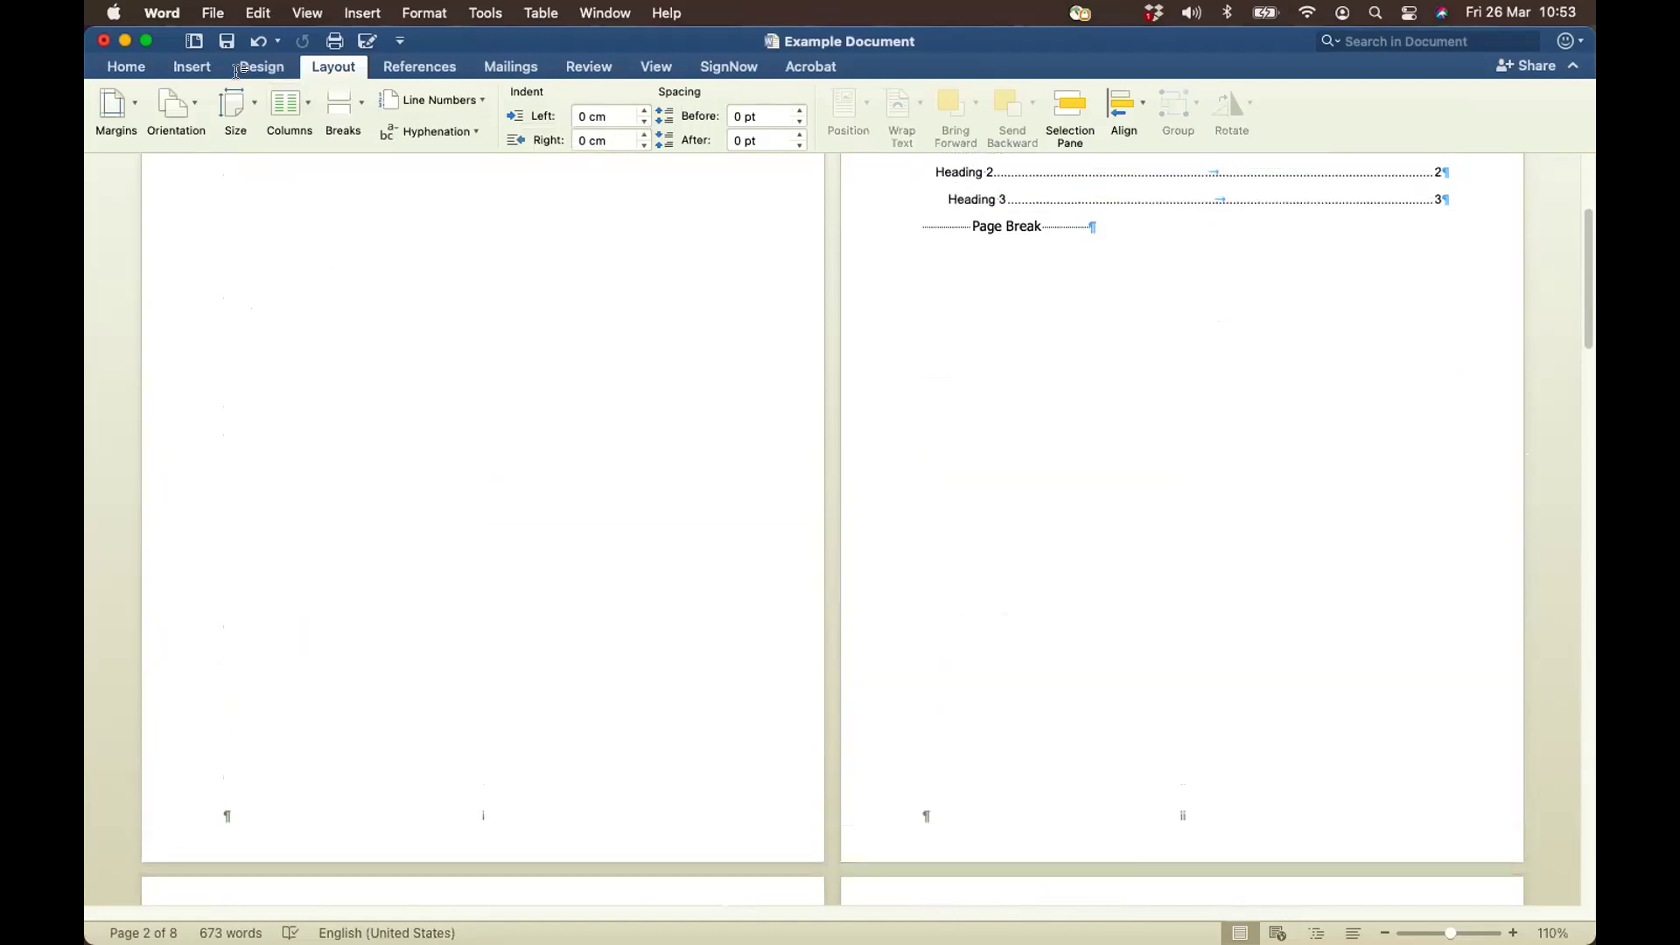
left_click(191, 65)
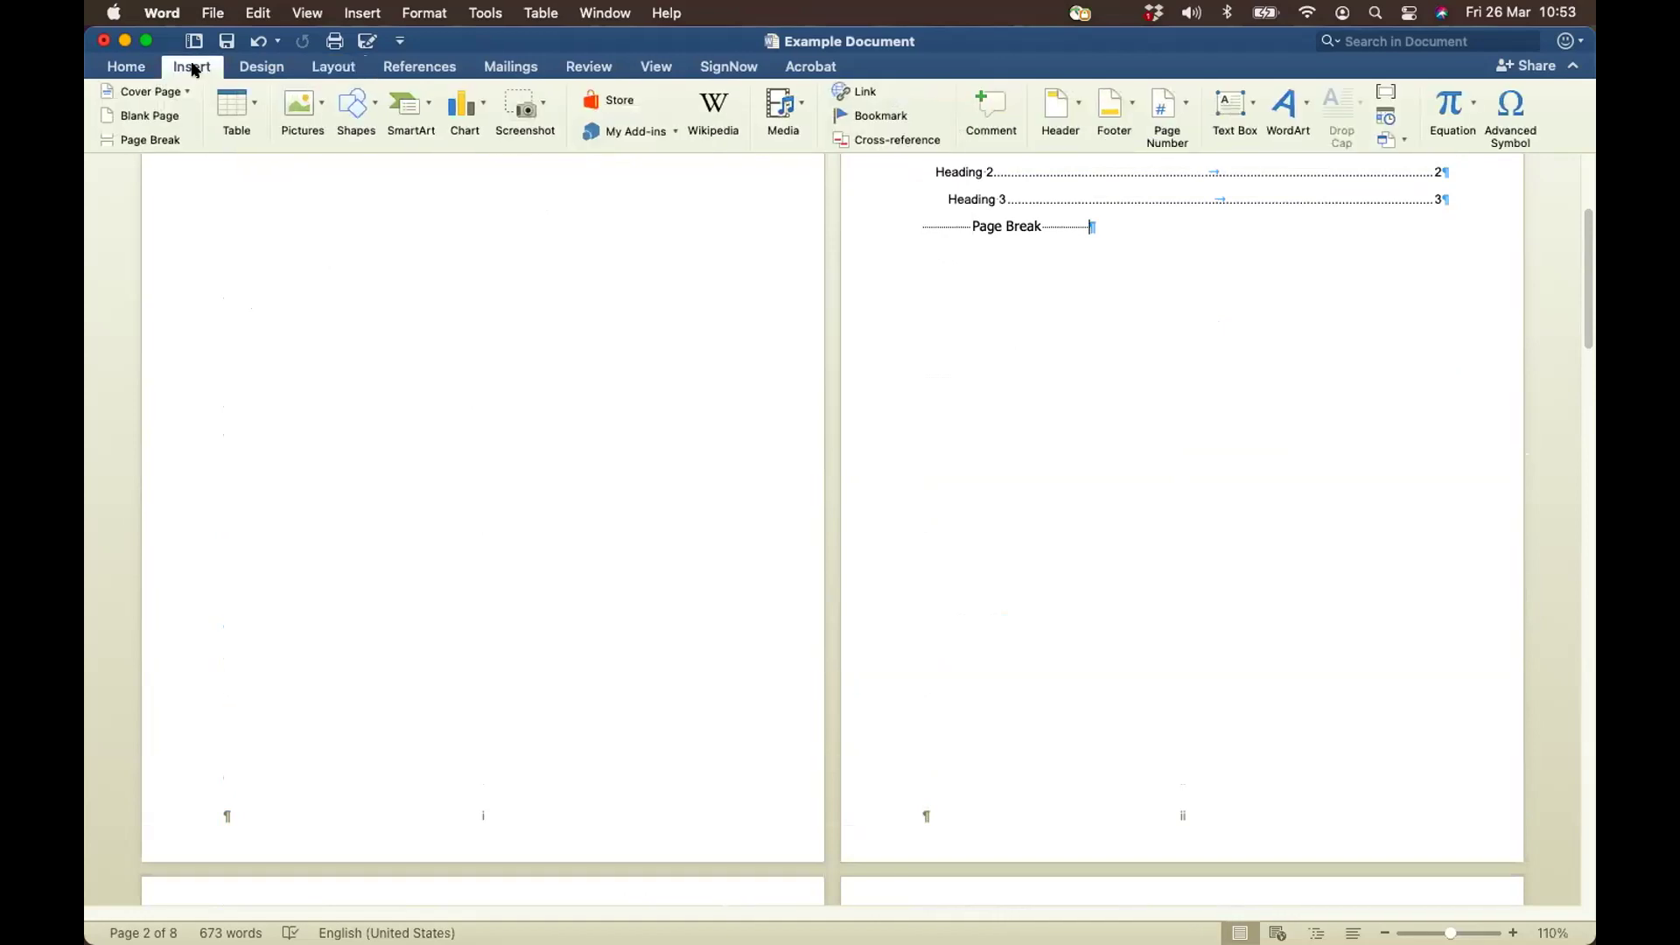
left_click(1167, 105)
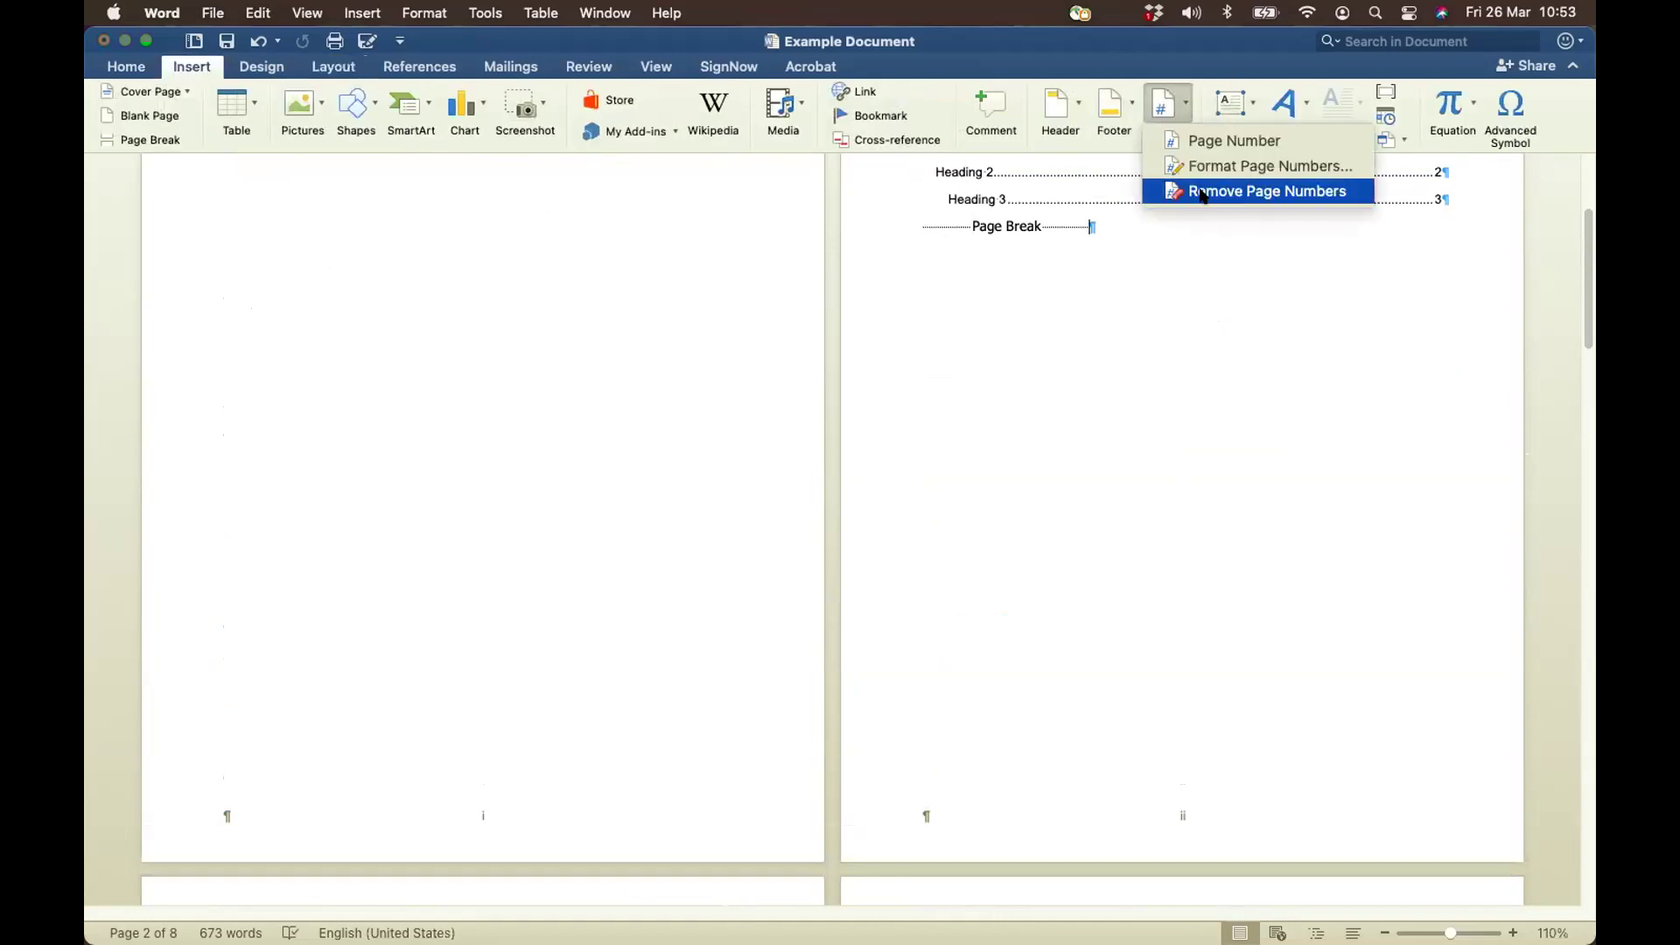
left_click(1202, 194)
Examine the page footers and the section break between the list of figures and the Introduction
scroll(1160, 726, "down", 15)
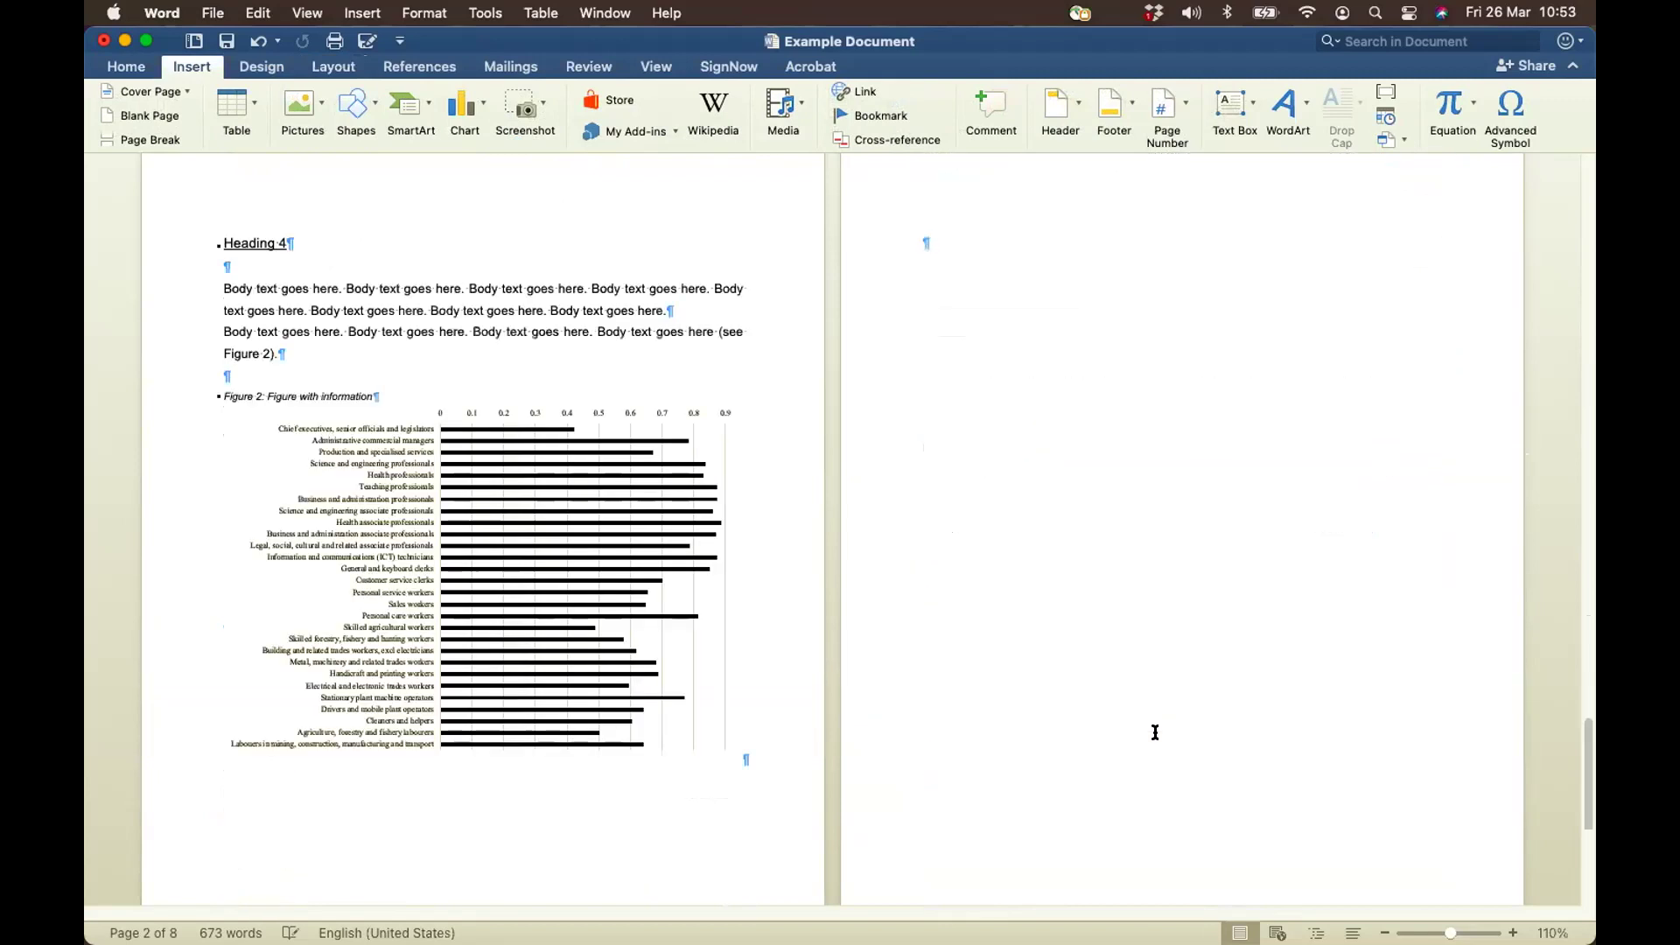
scroll(1155, 732, "up", 15)
scroll(1160, 728, "down", 10)
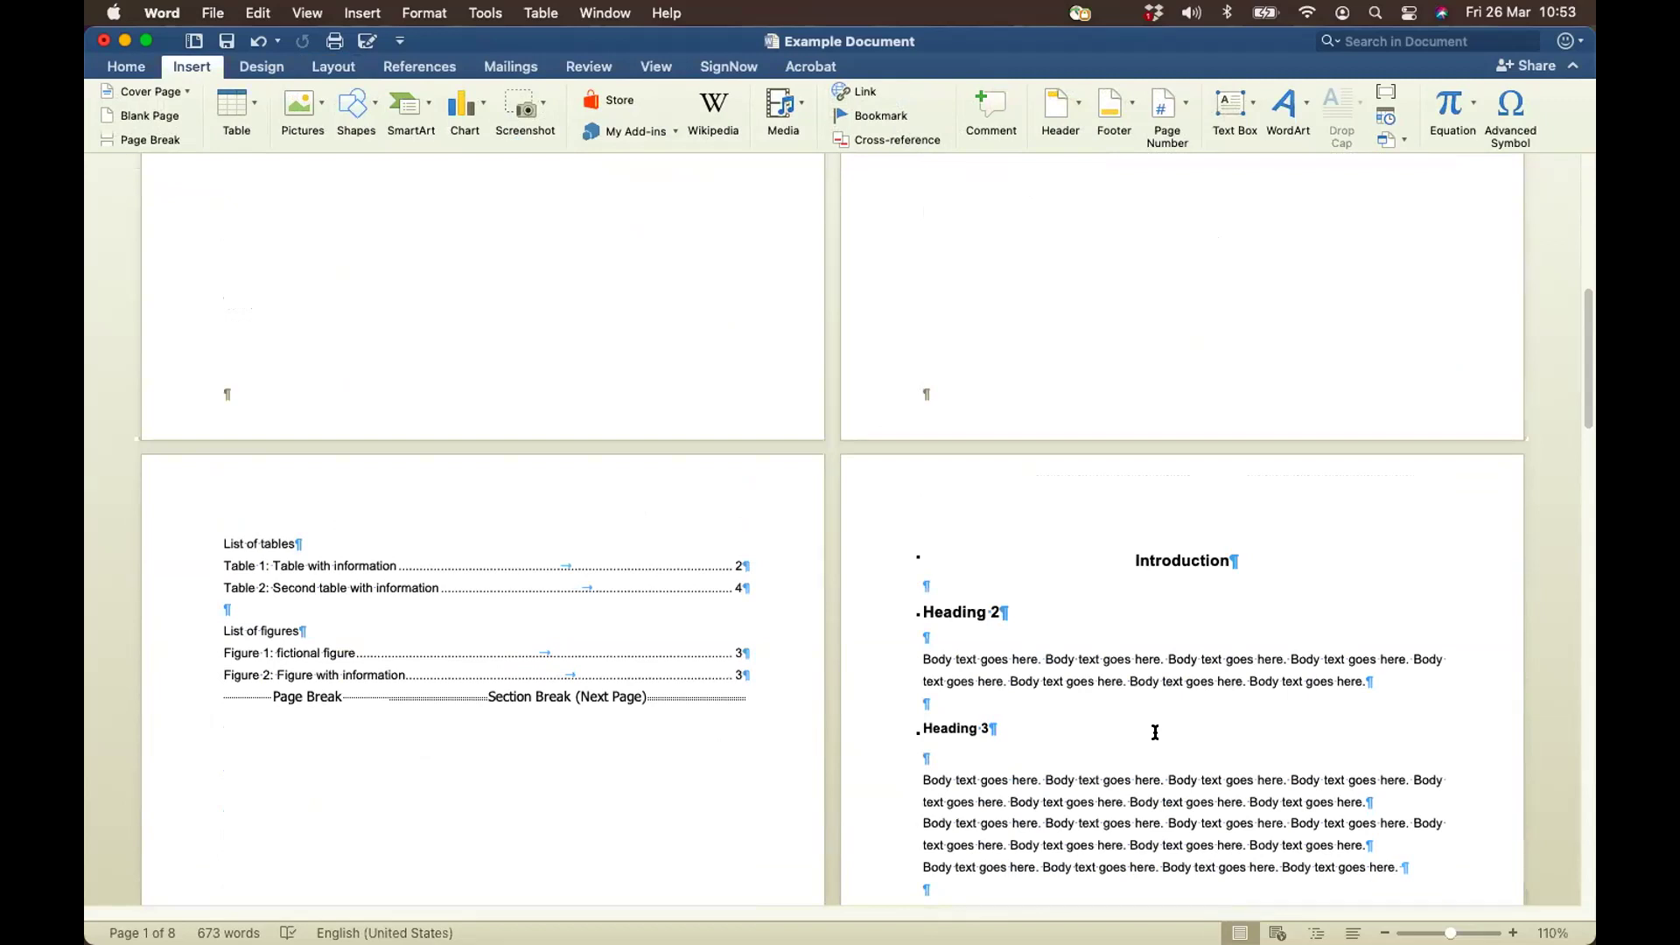
scroll(1155, 732, "down", 5)
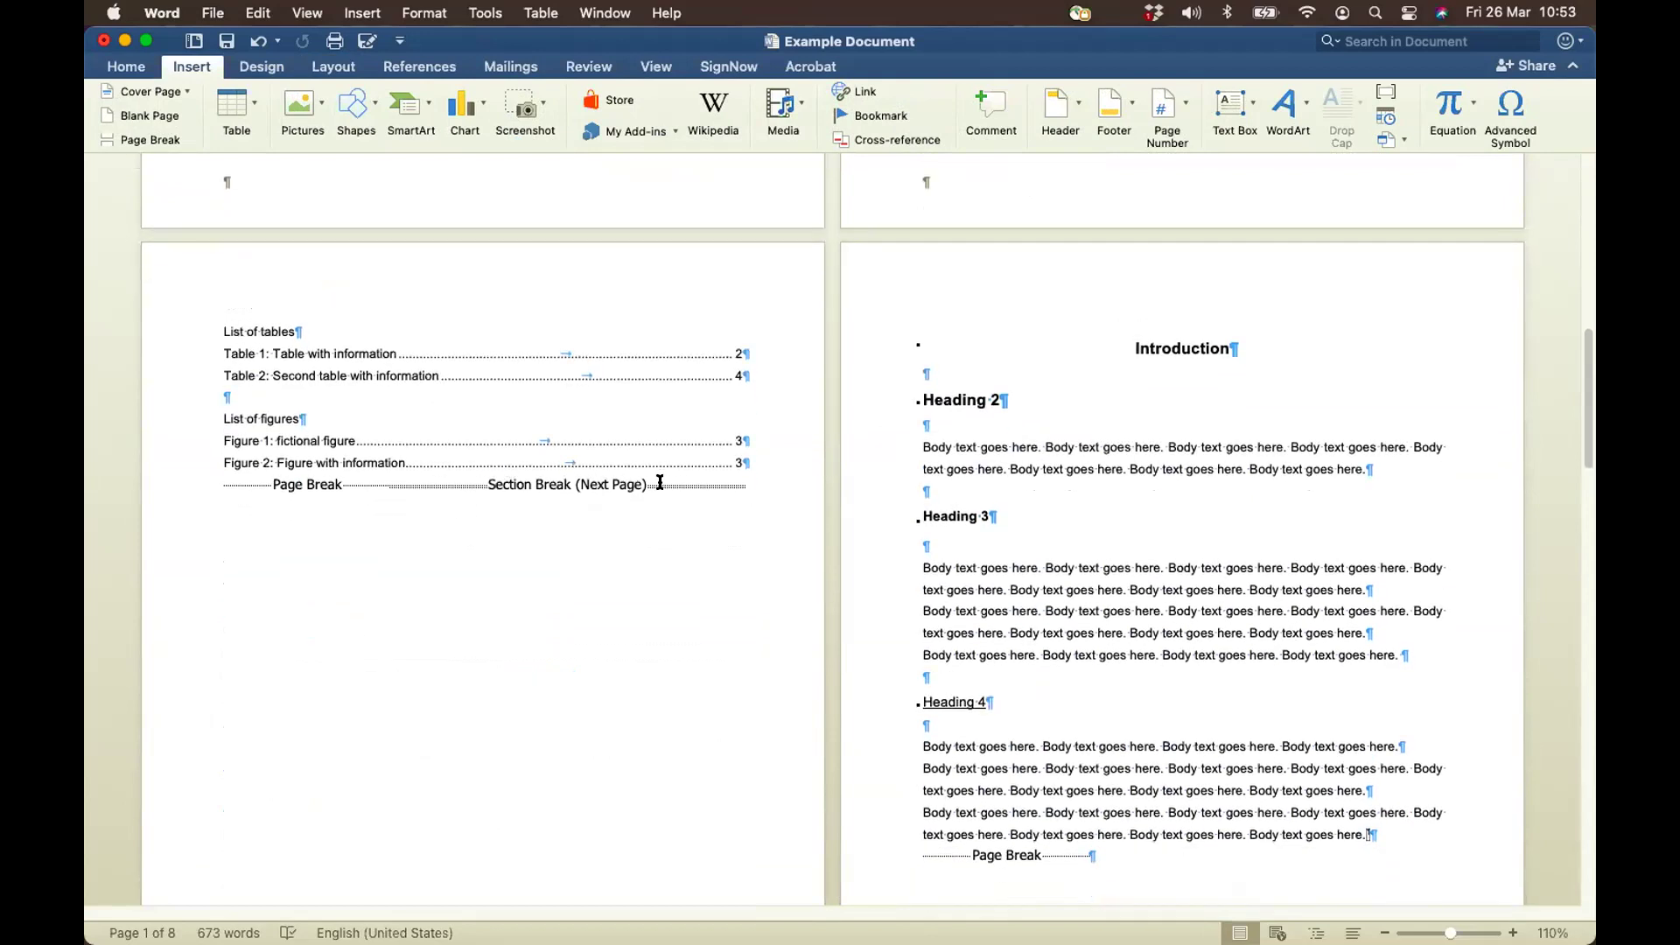
scroll(660, 483, "up", 7)
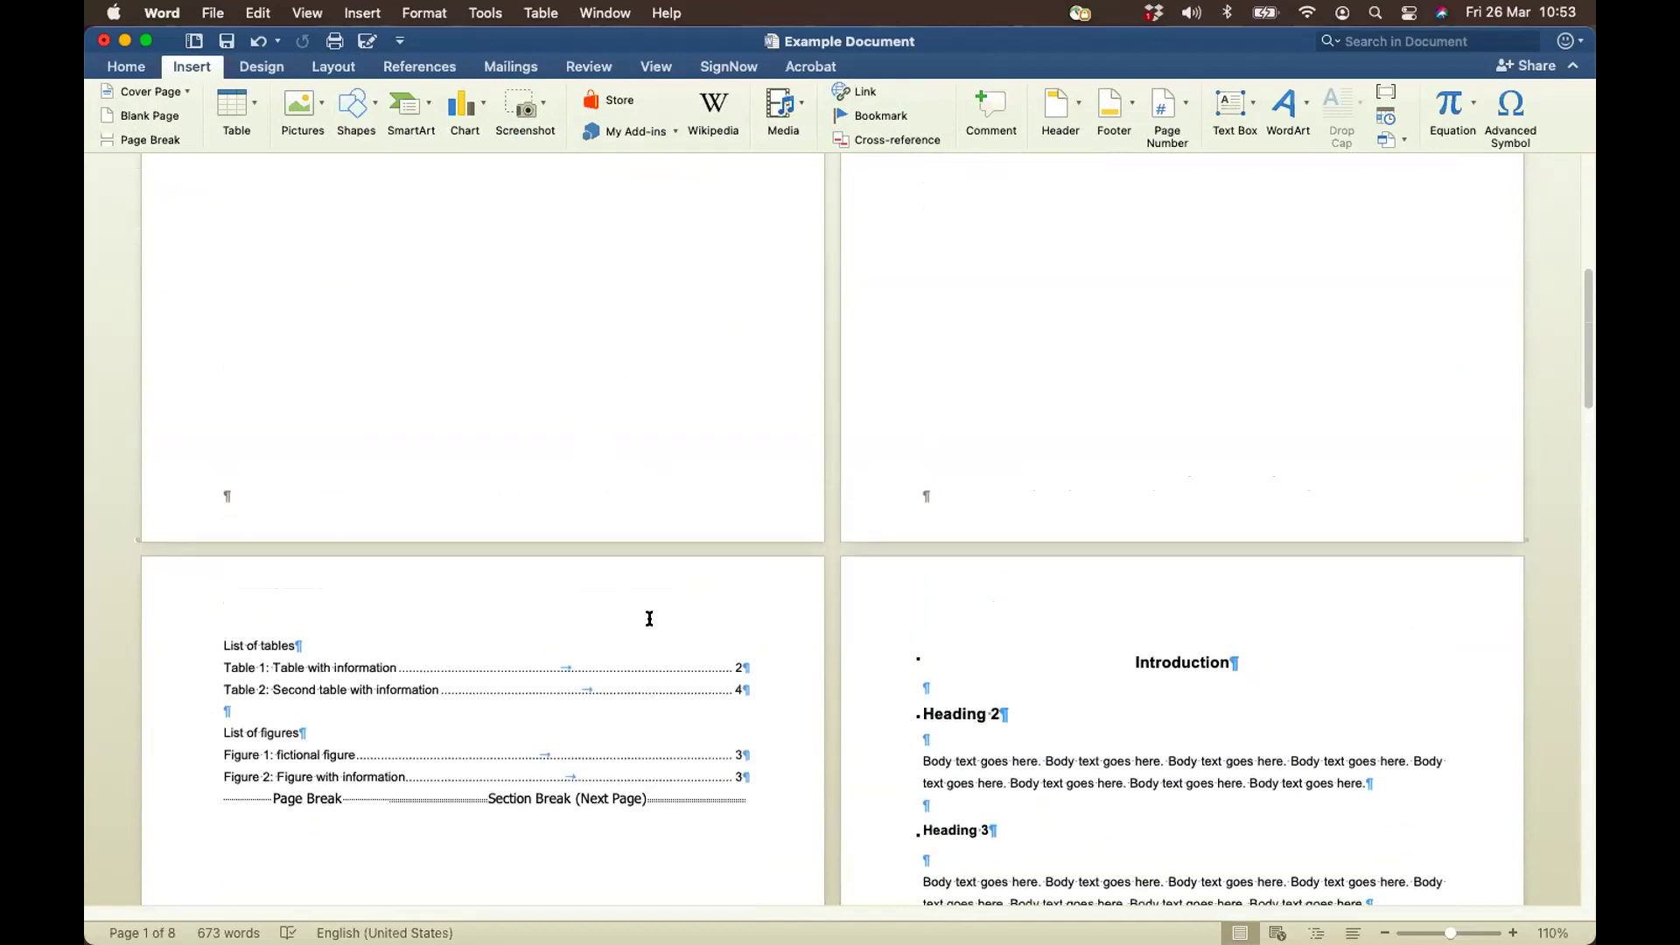
scroll(650, 619, "down", 2)
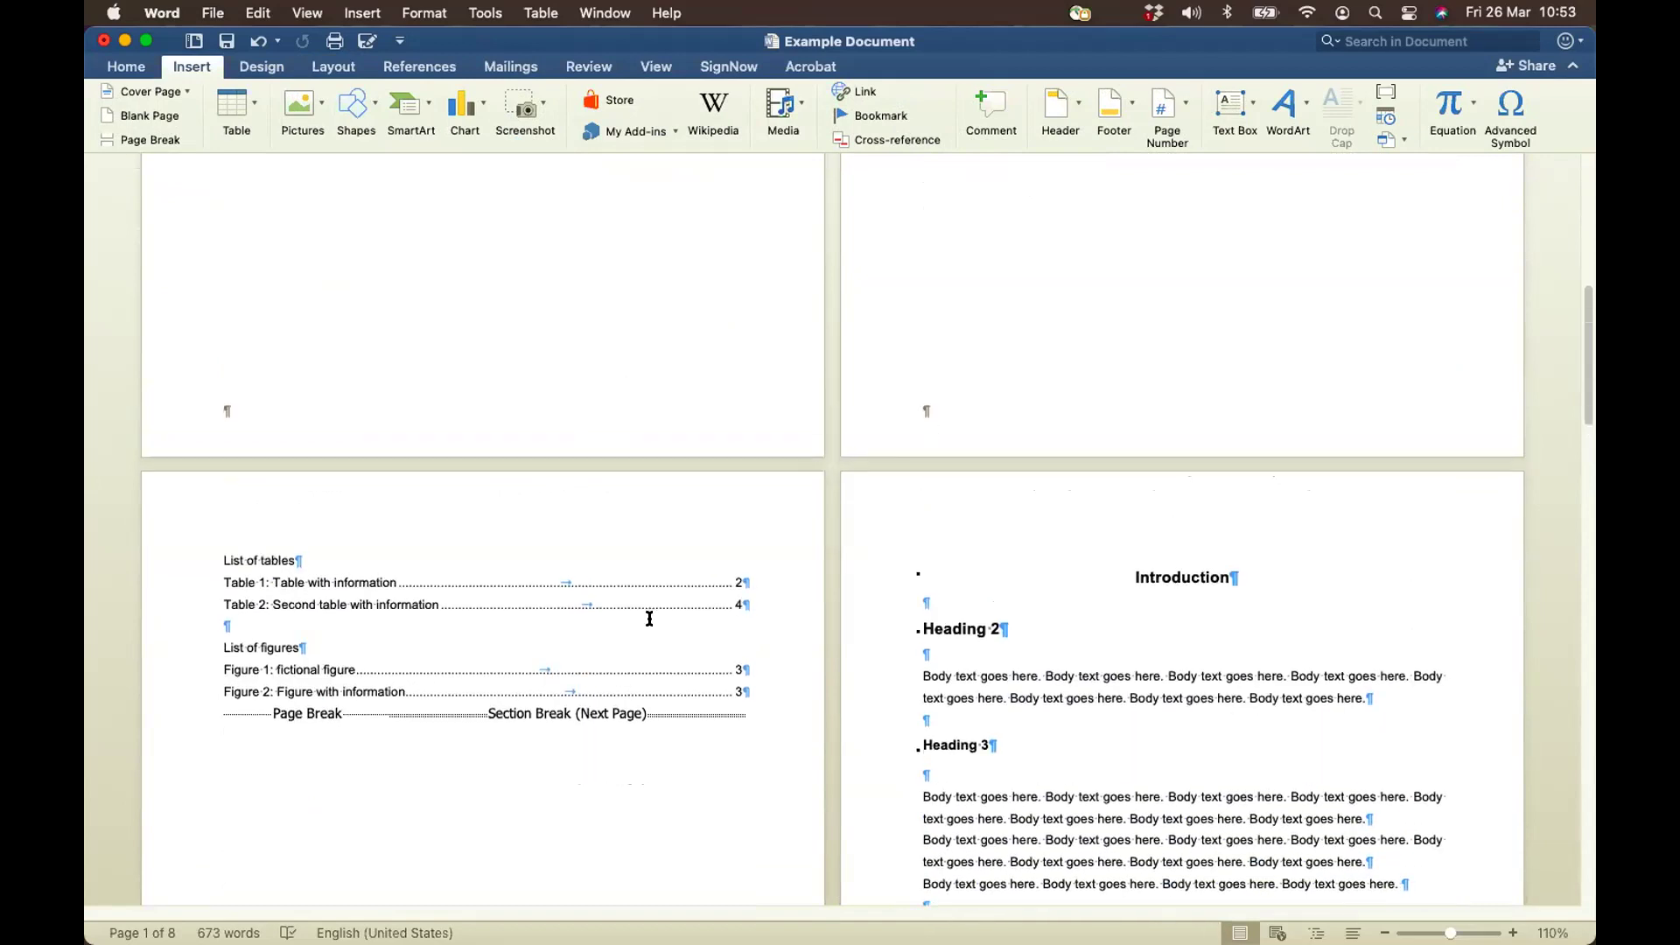
scroll(649, 619, "down", 15)
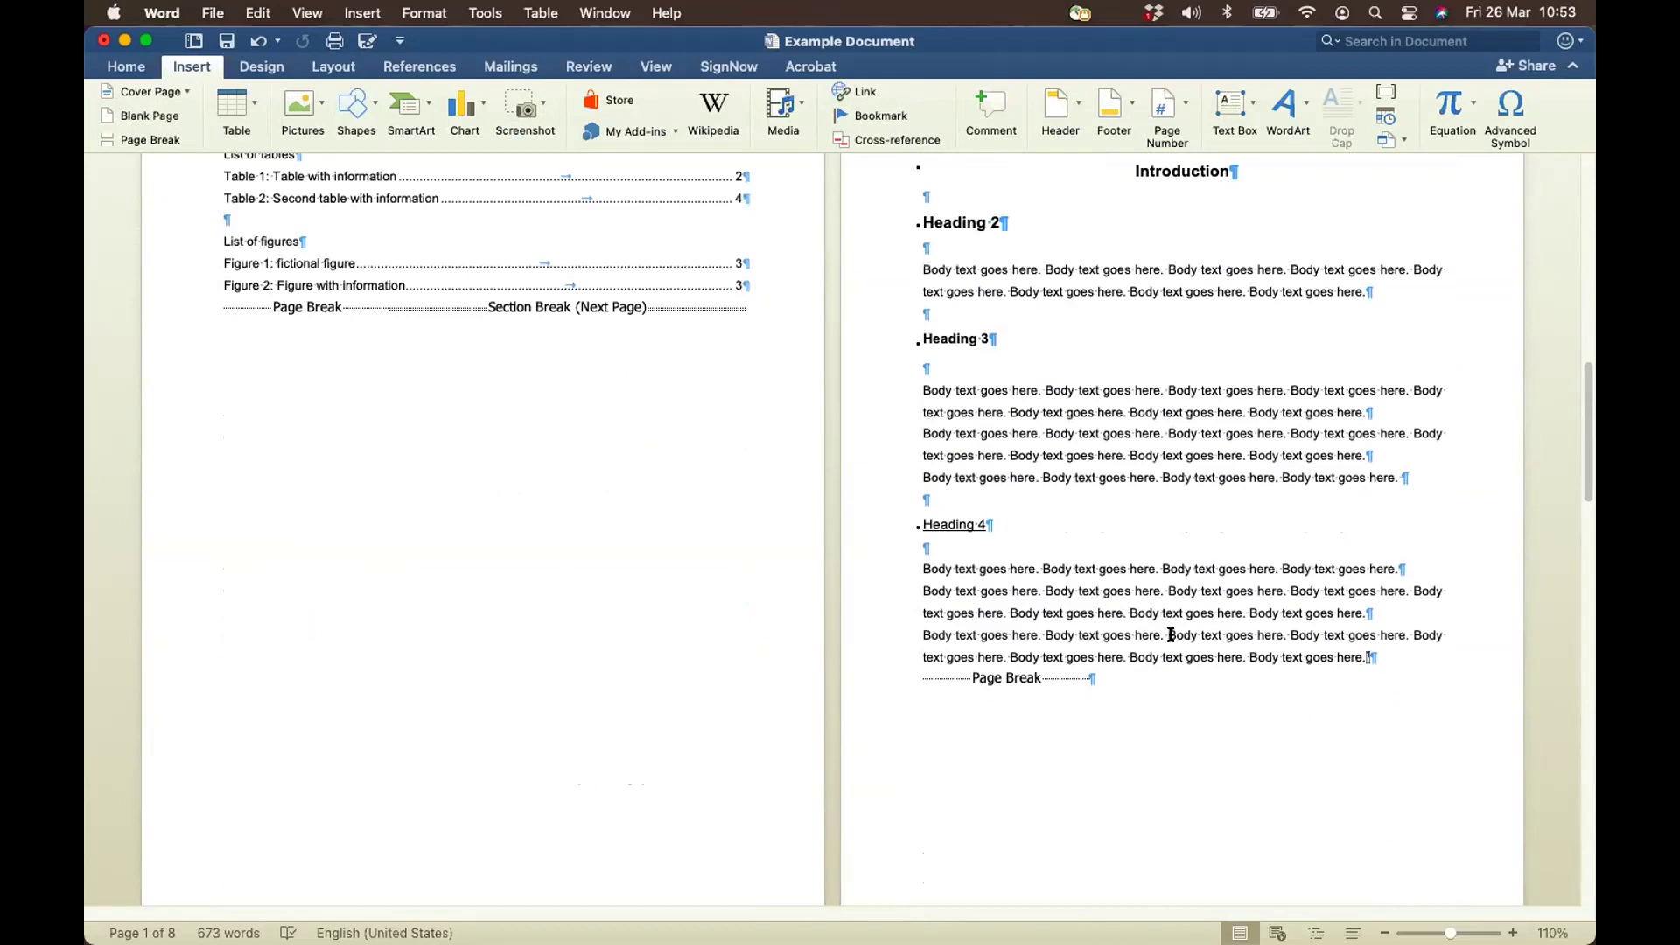
scroll(1171, 634, "down", 15)
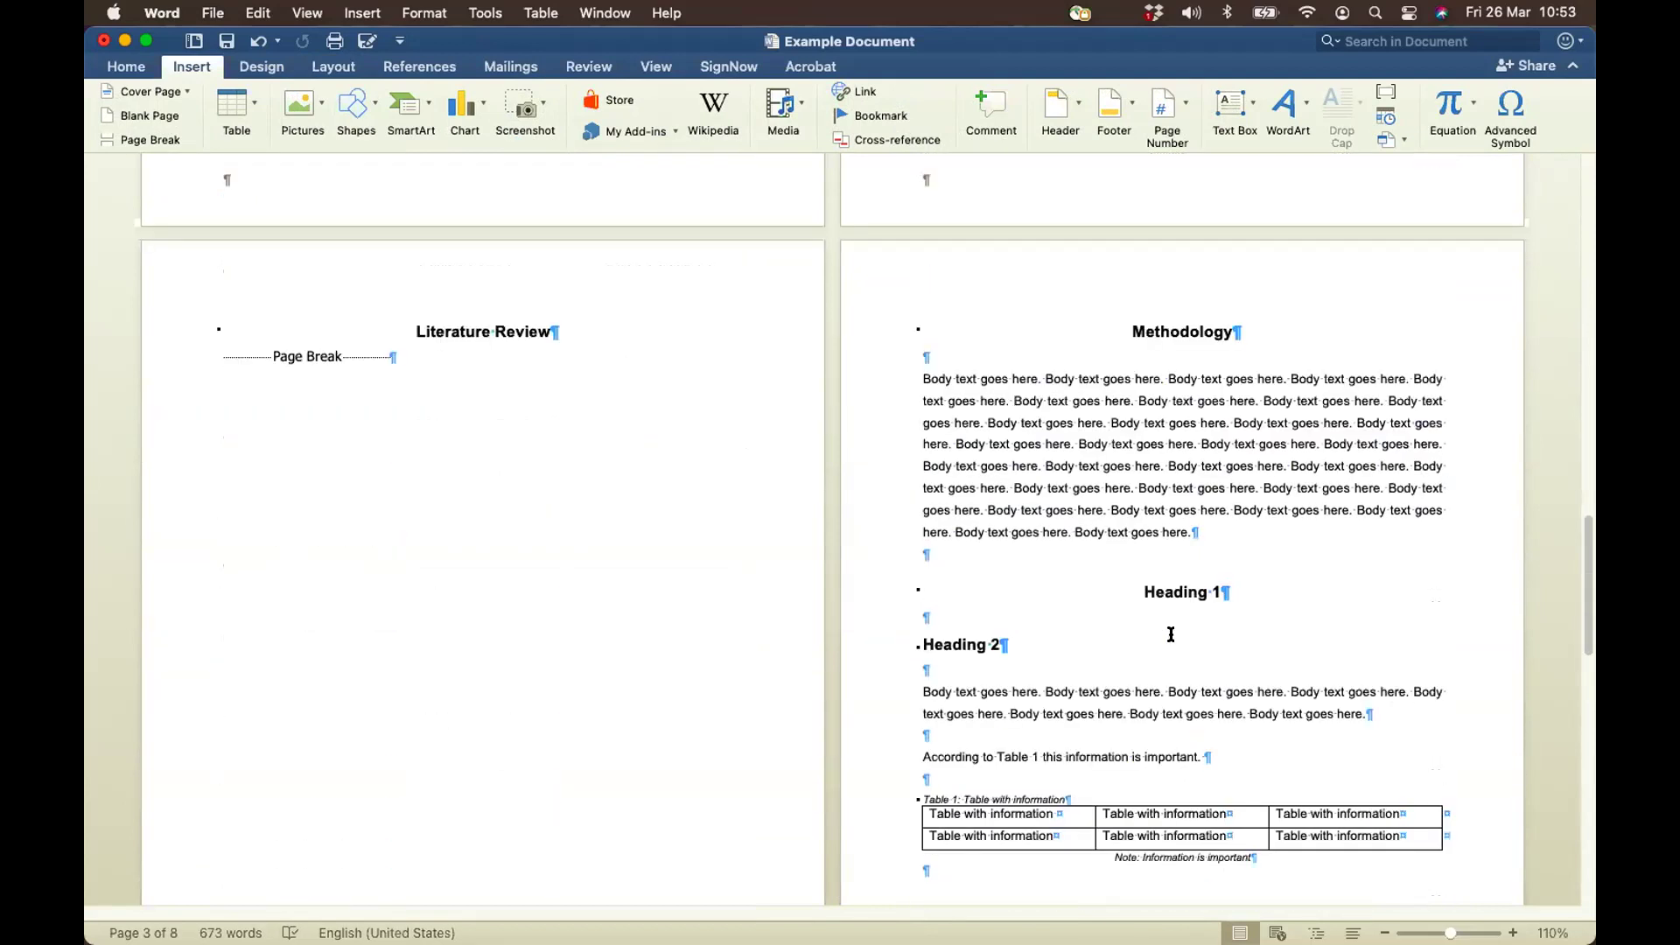
scroll(1171, 633, "up", 20)
scroll(1171, 633, "up", 5)
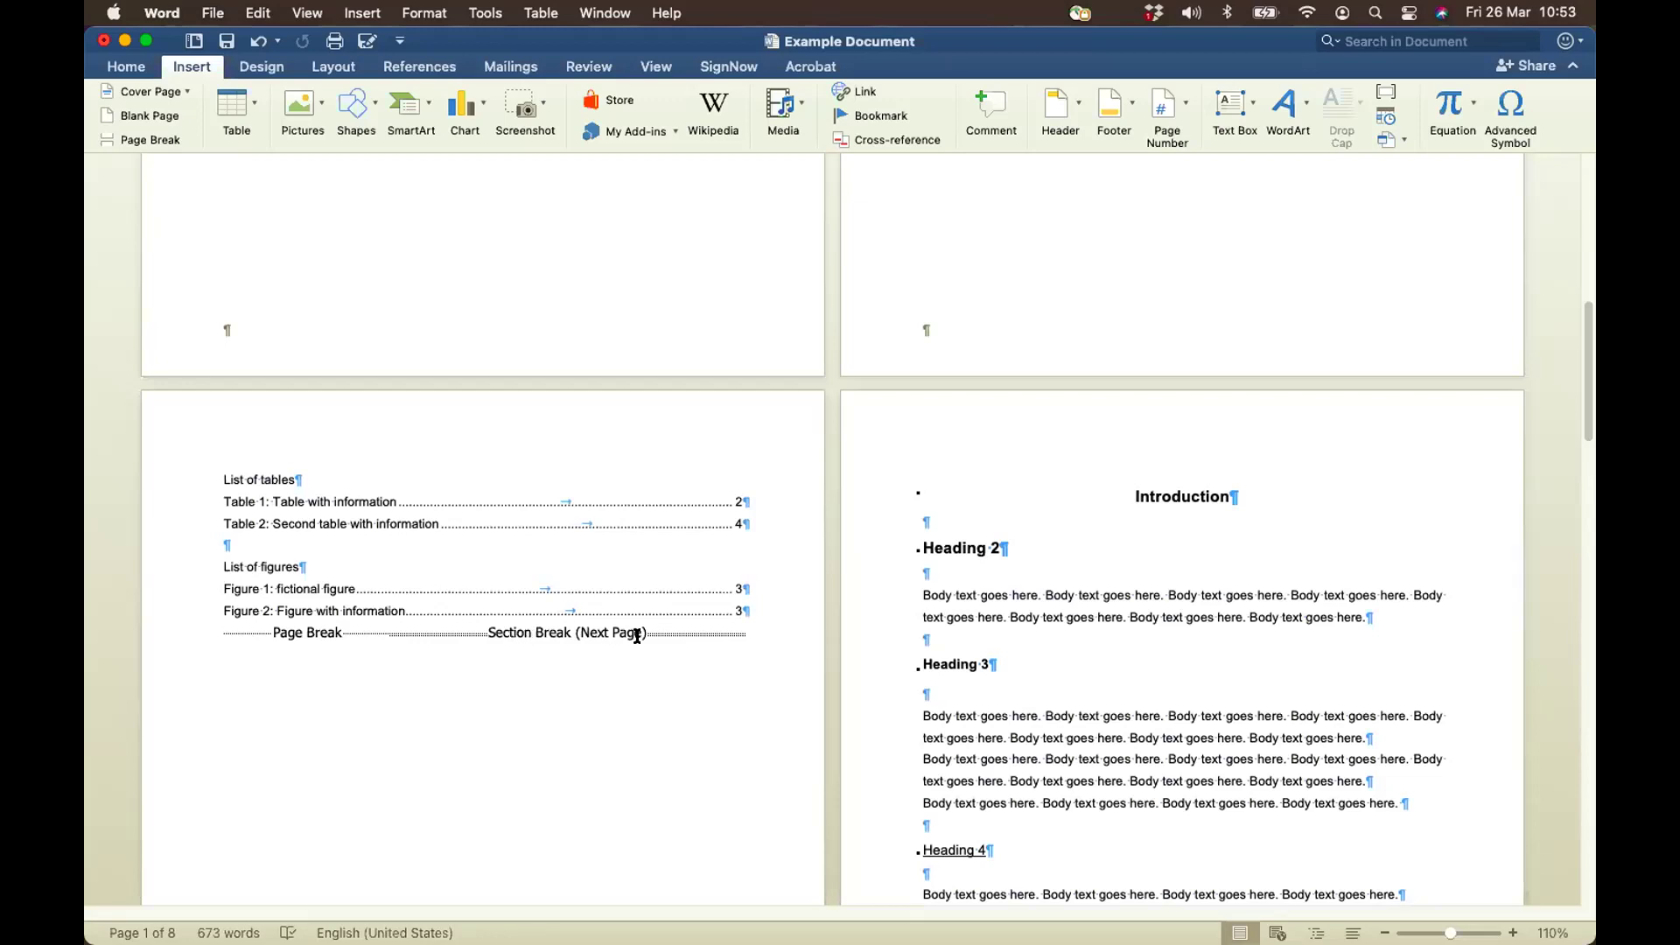
scroll(1188, 672, "down", 20)
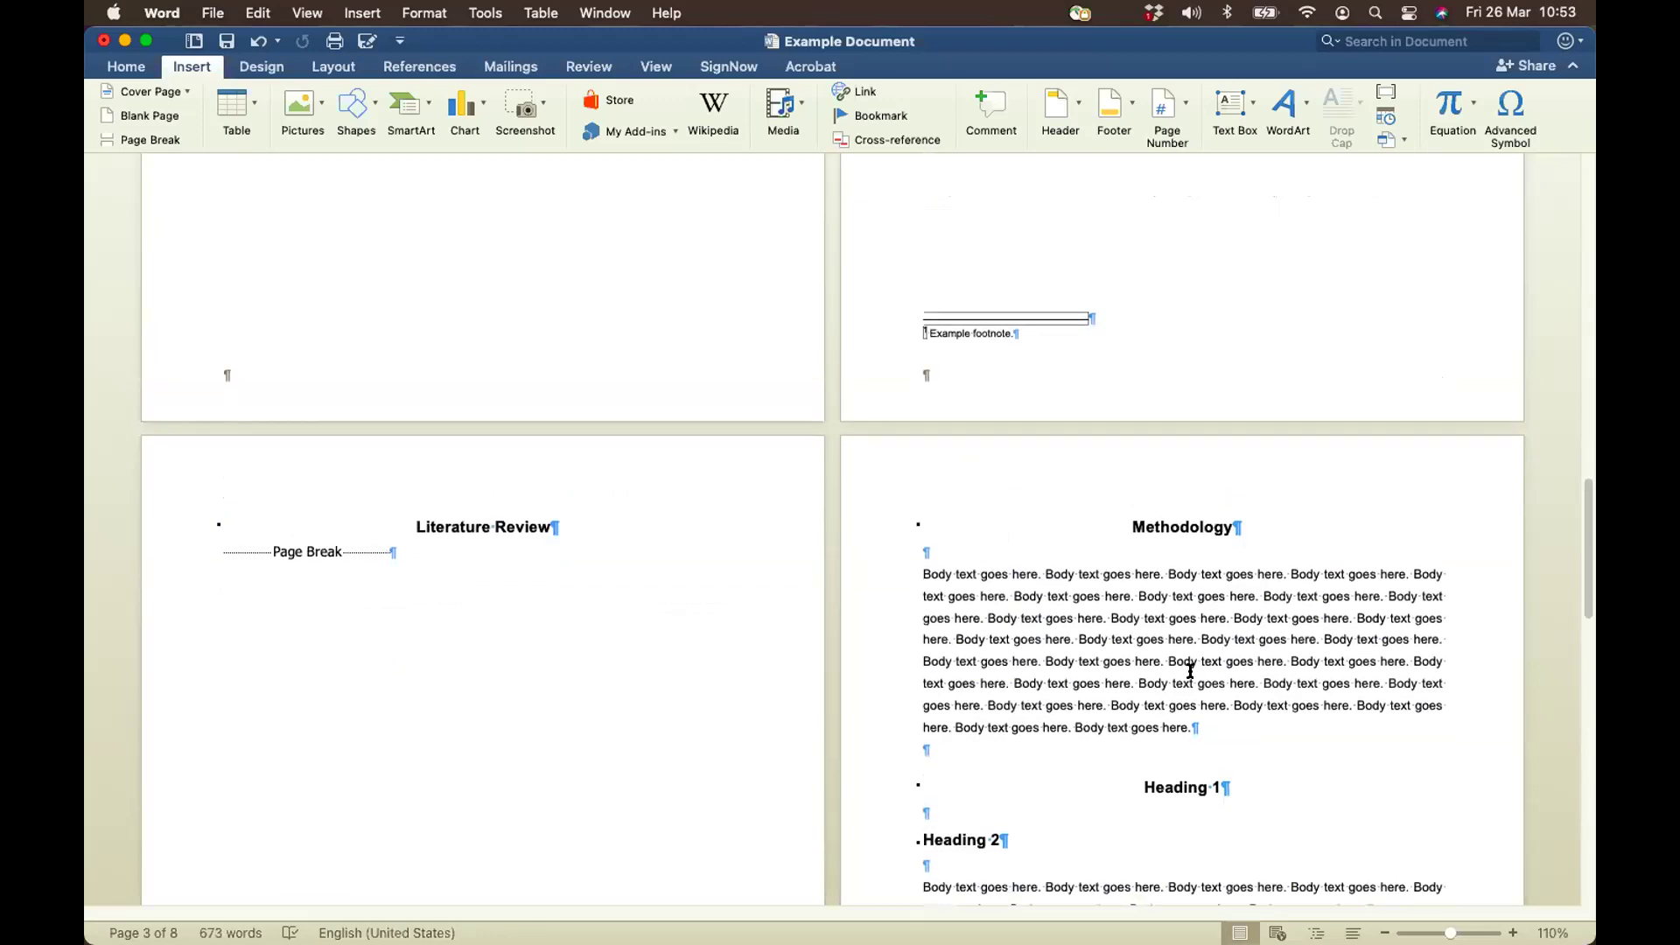
scroll(1190, 671, "up", 20)
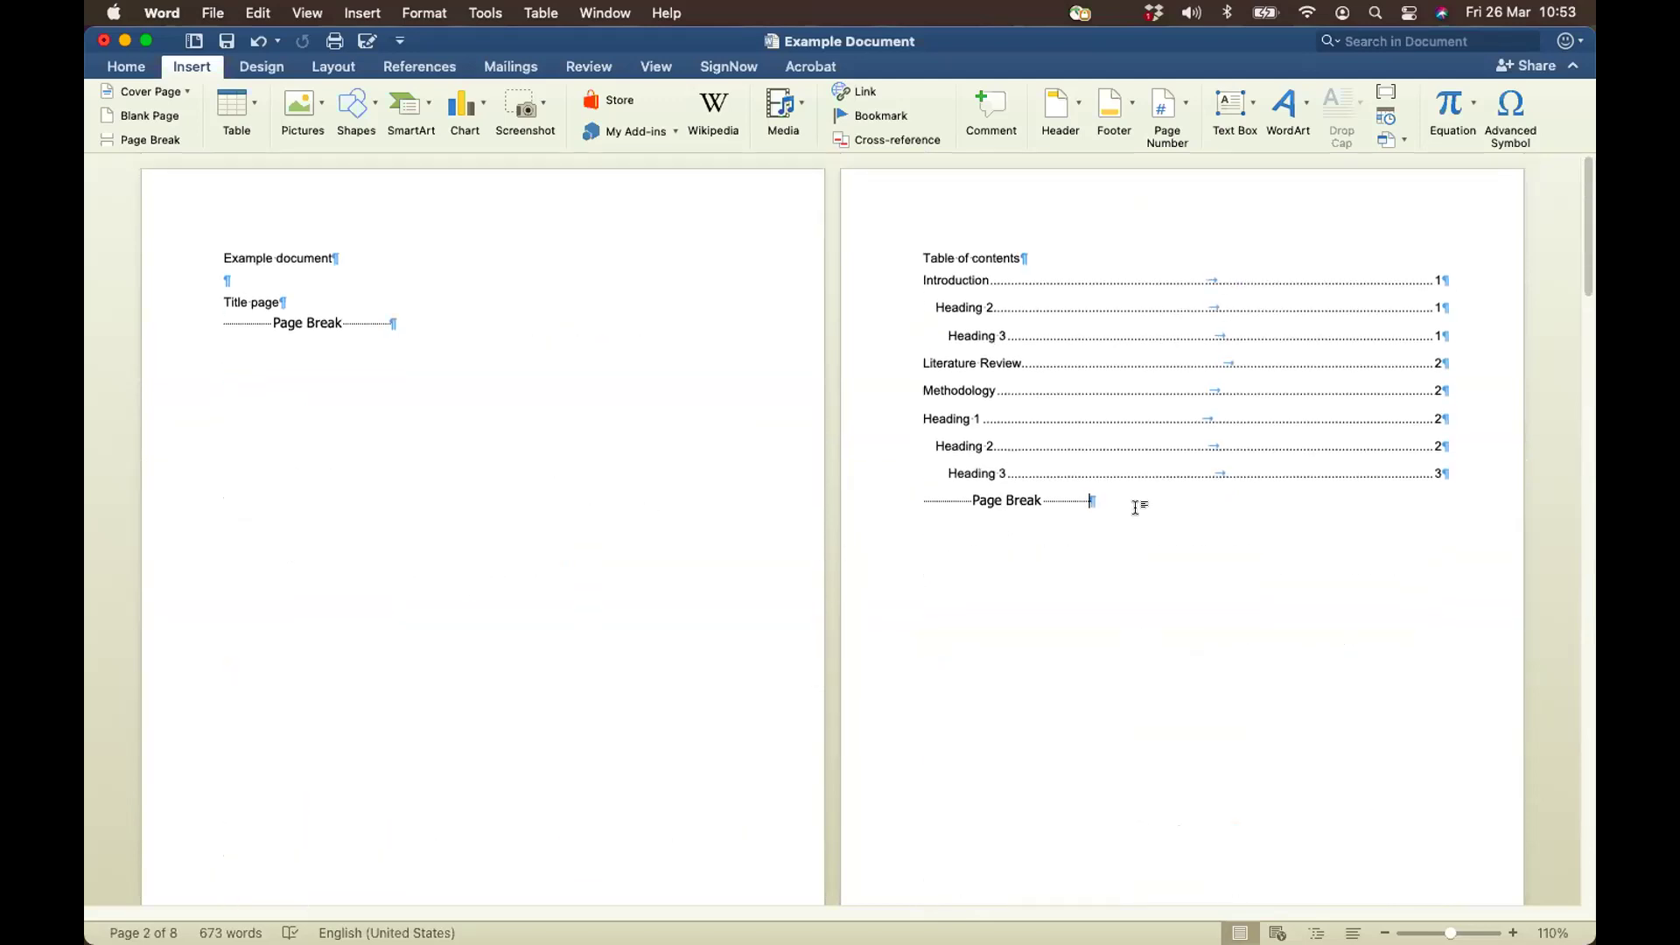
Insert right-aligned footer page numbers in i, ii, iii format, continuing from the previous section and hidden on the first page
left_click(1164, 107)
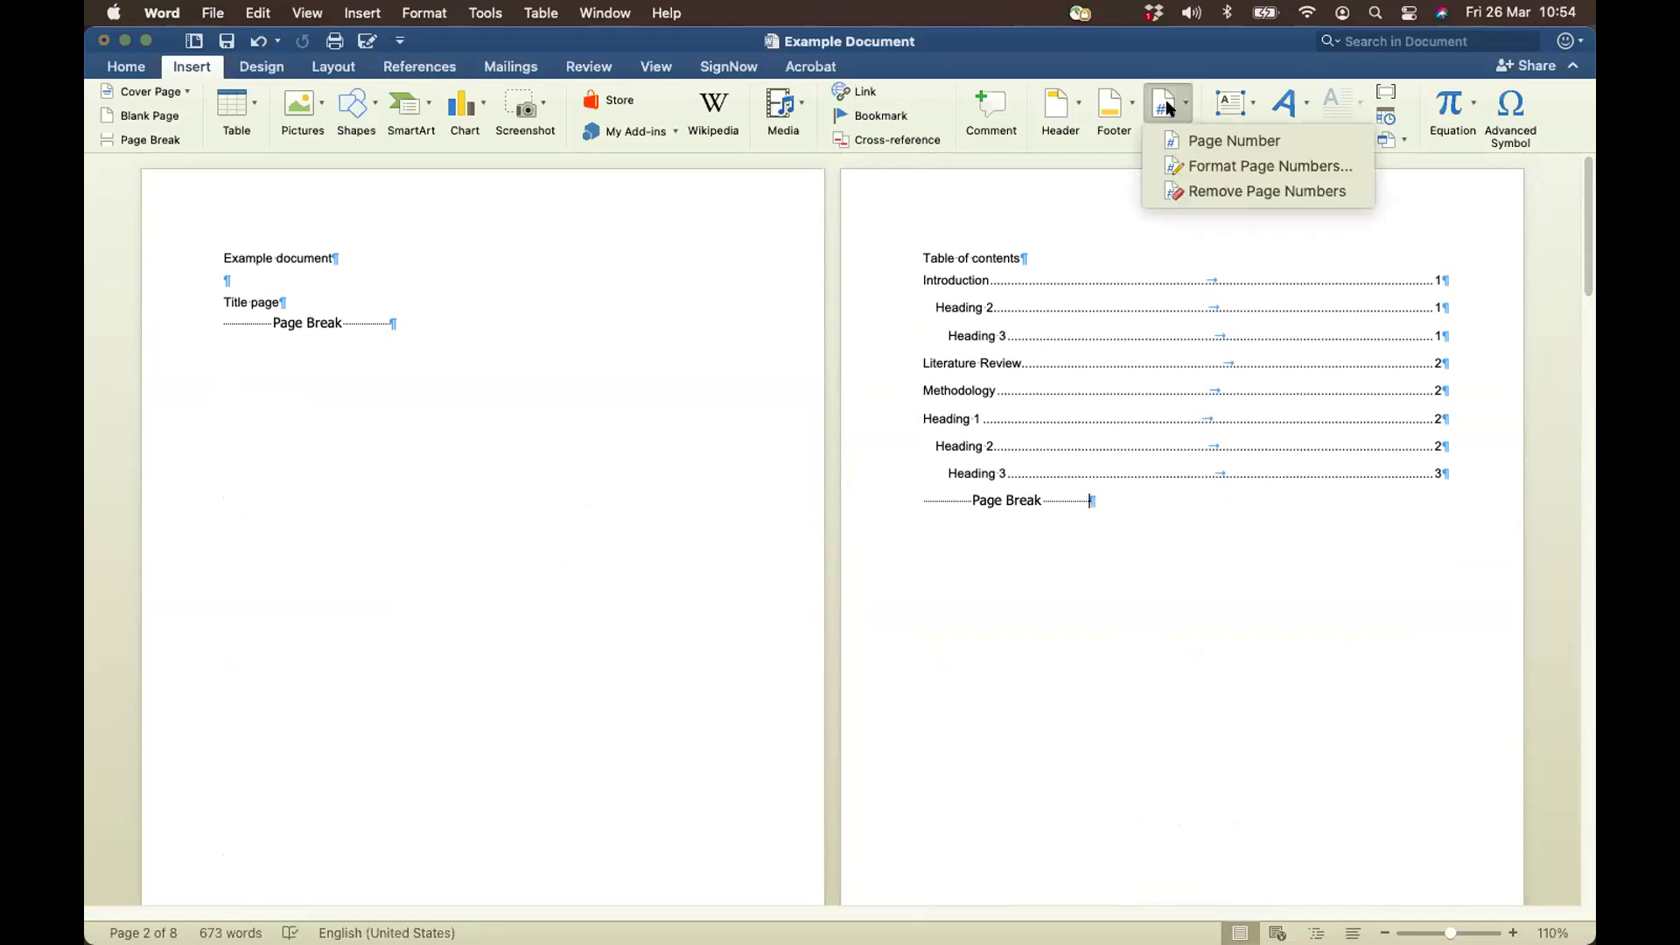
left_click(1191, 142)
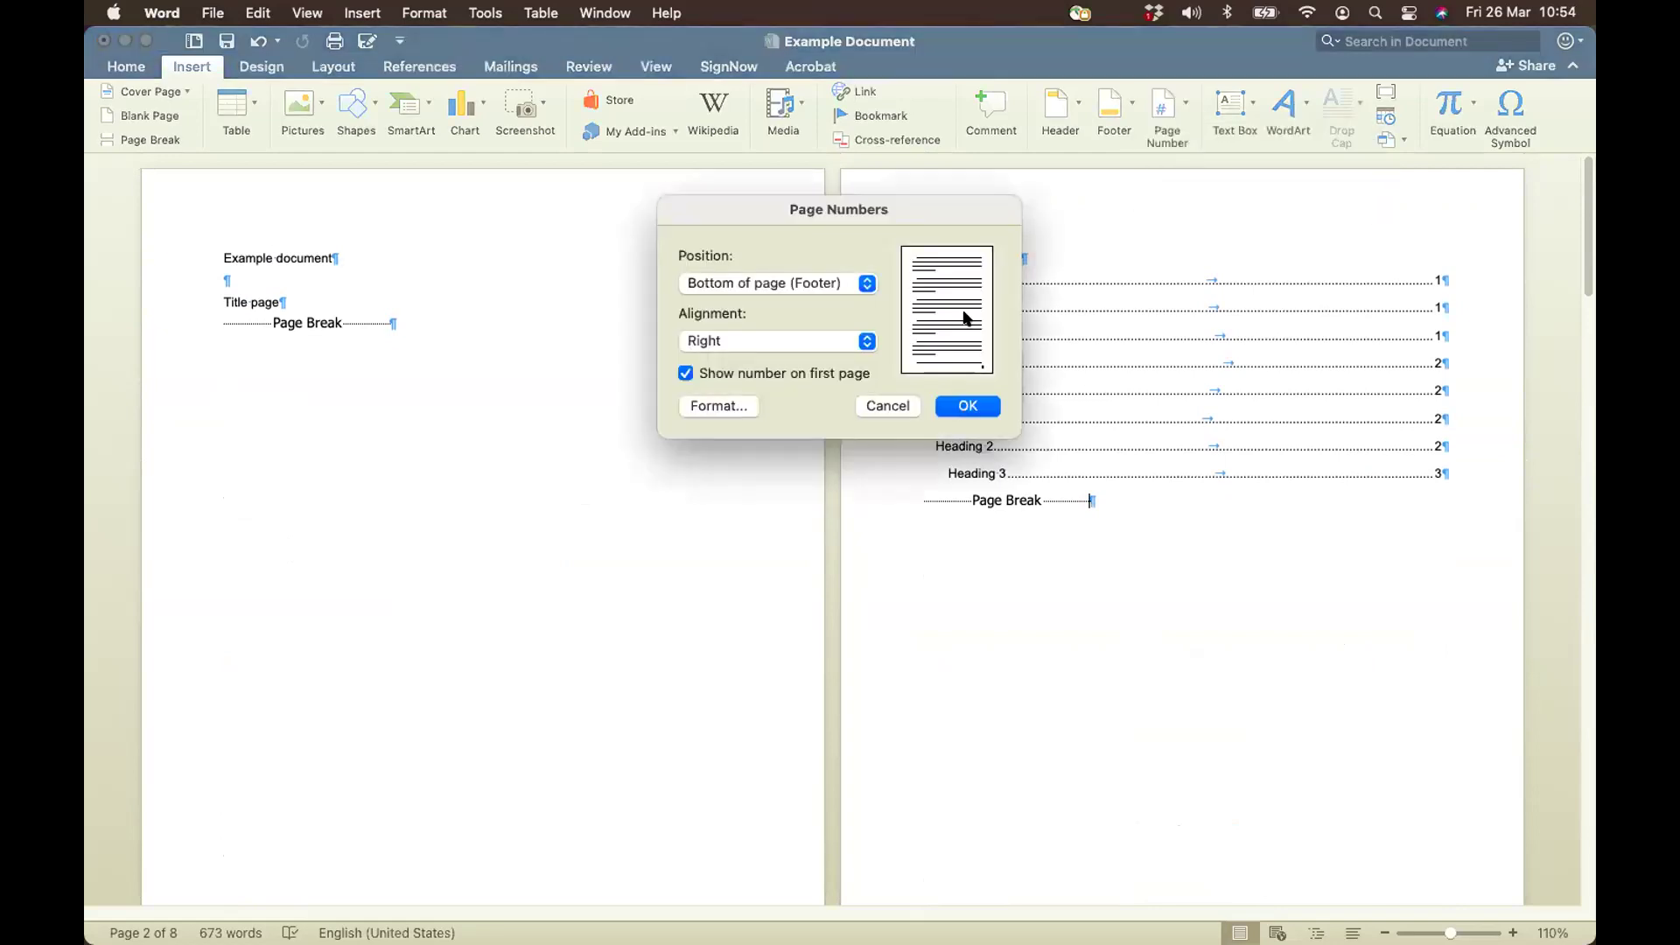
left_click(735, 408)
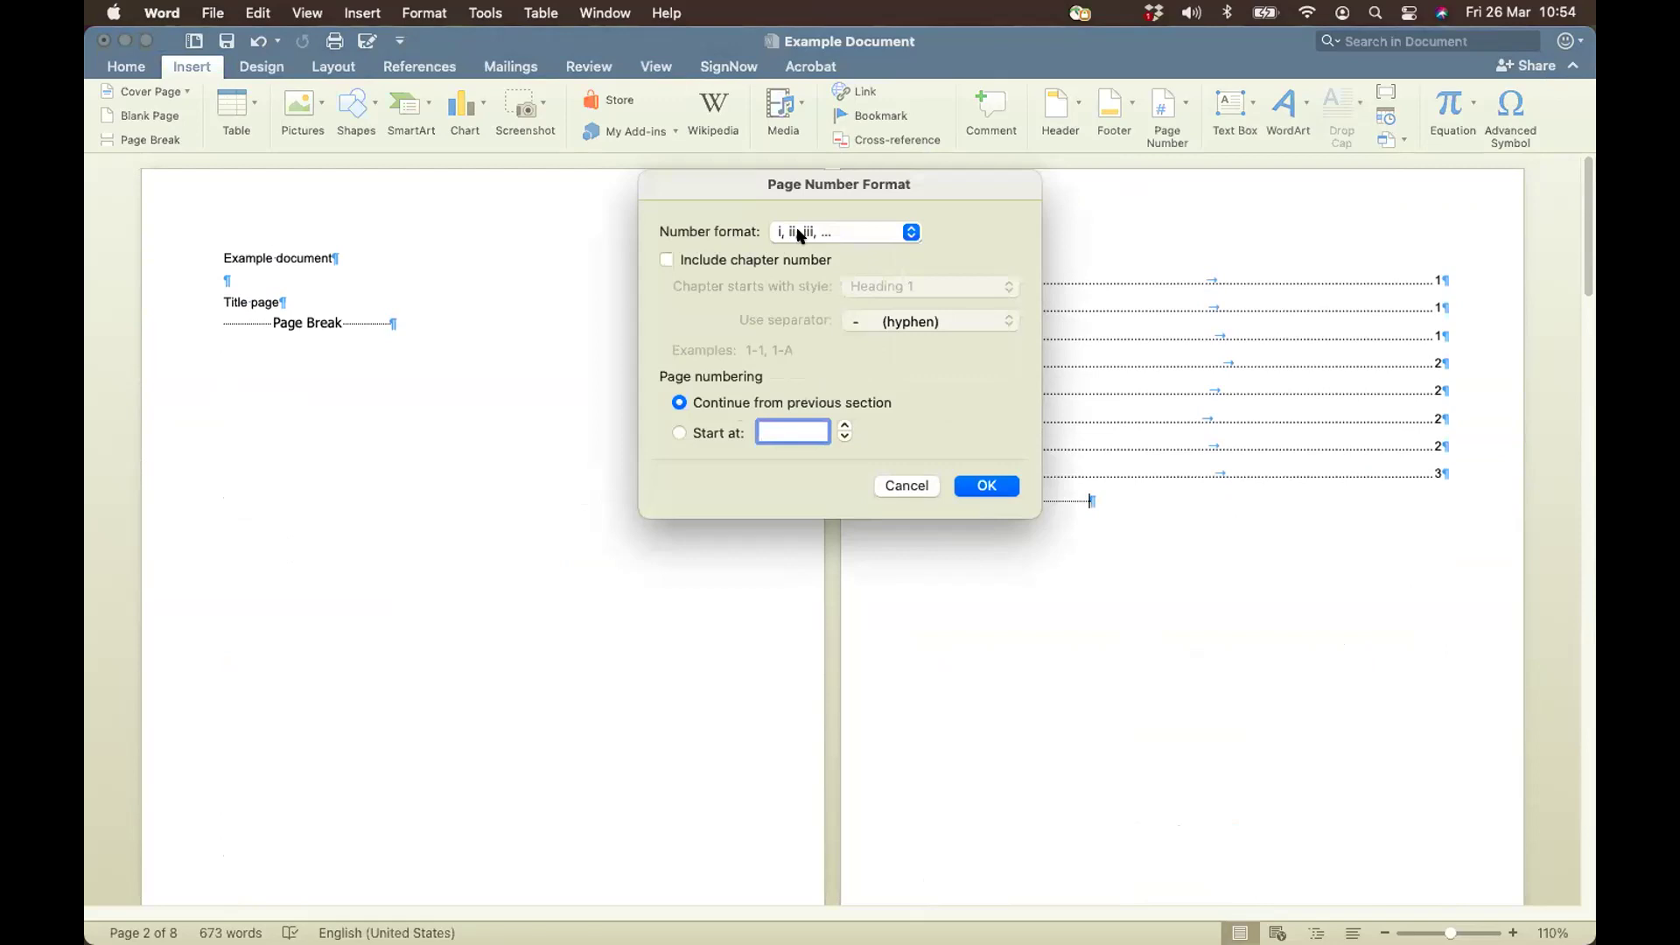
left_click(986, 486)
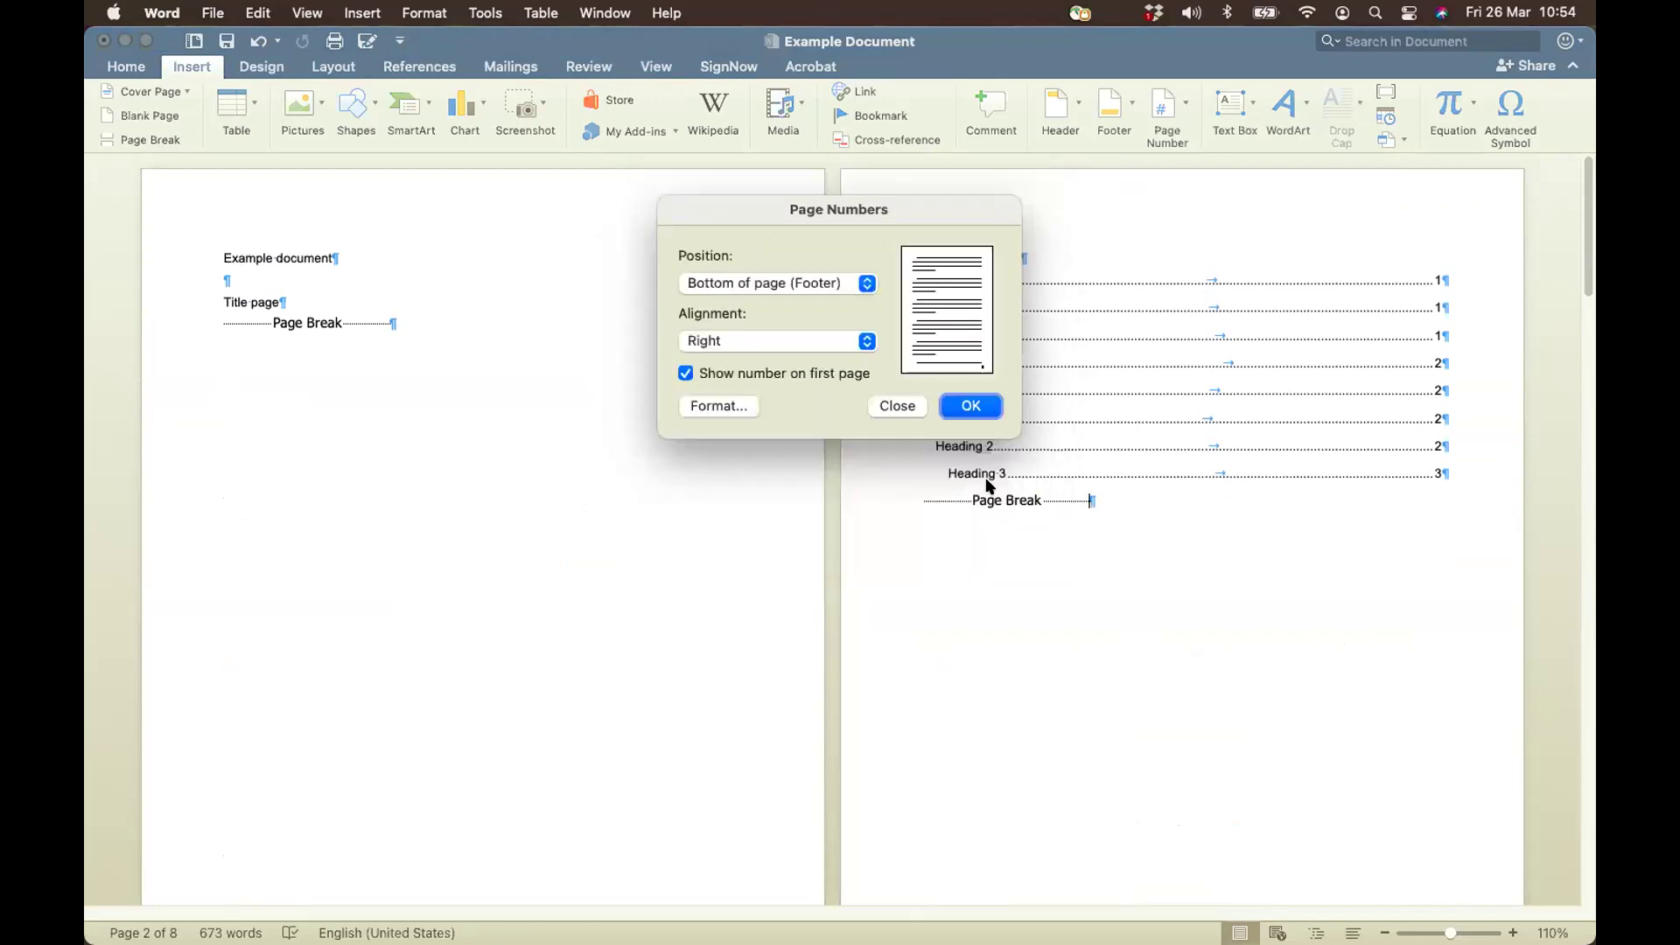
left_click(685, 372)
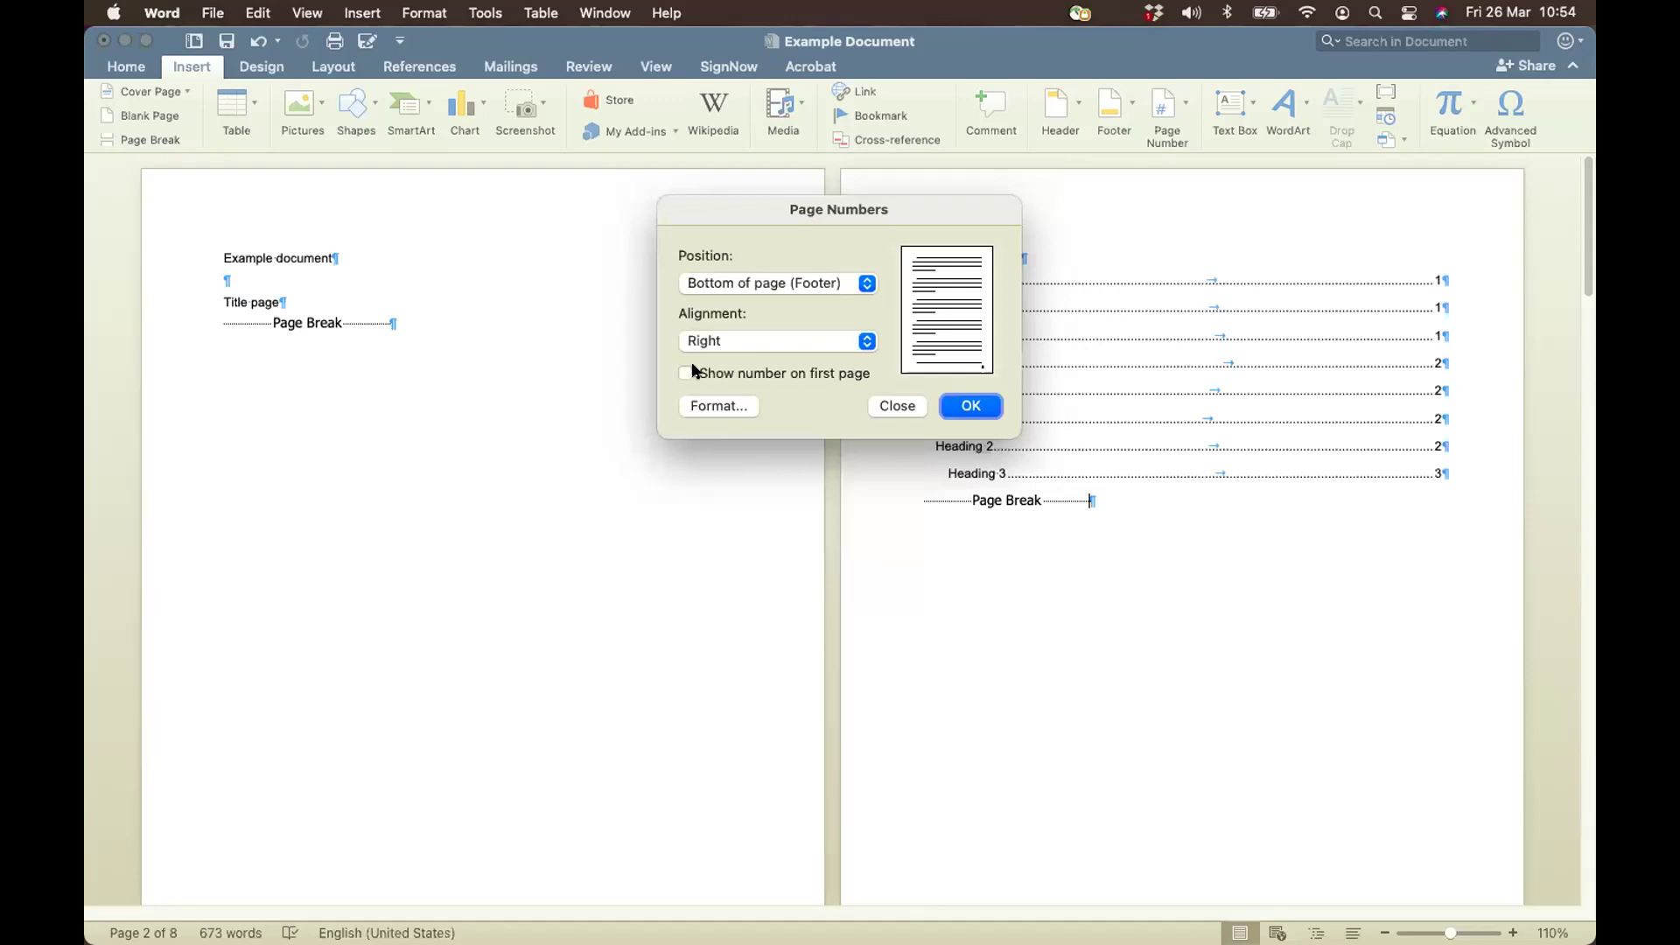
left_click(969, 406)
Examine the footer page numbers on the title page, table of contents, list of tables and Introduction pages
scroll(786, 612, "down", 8)
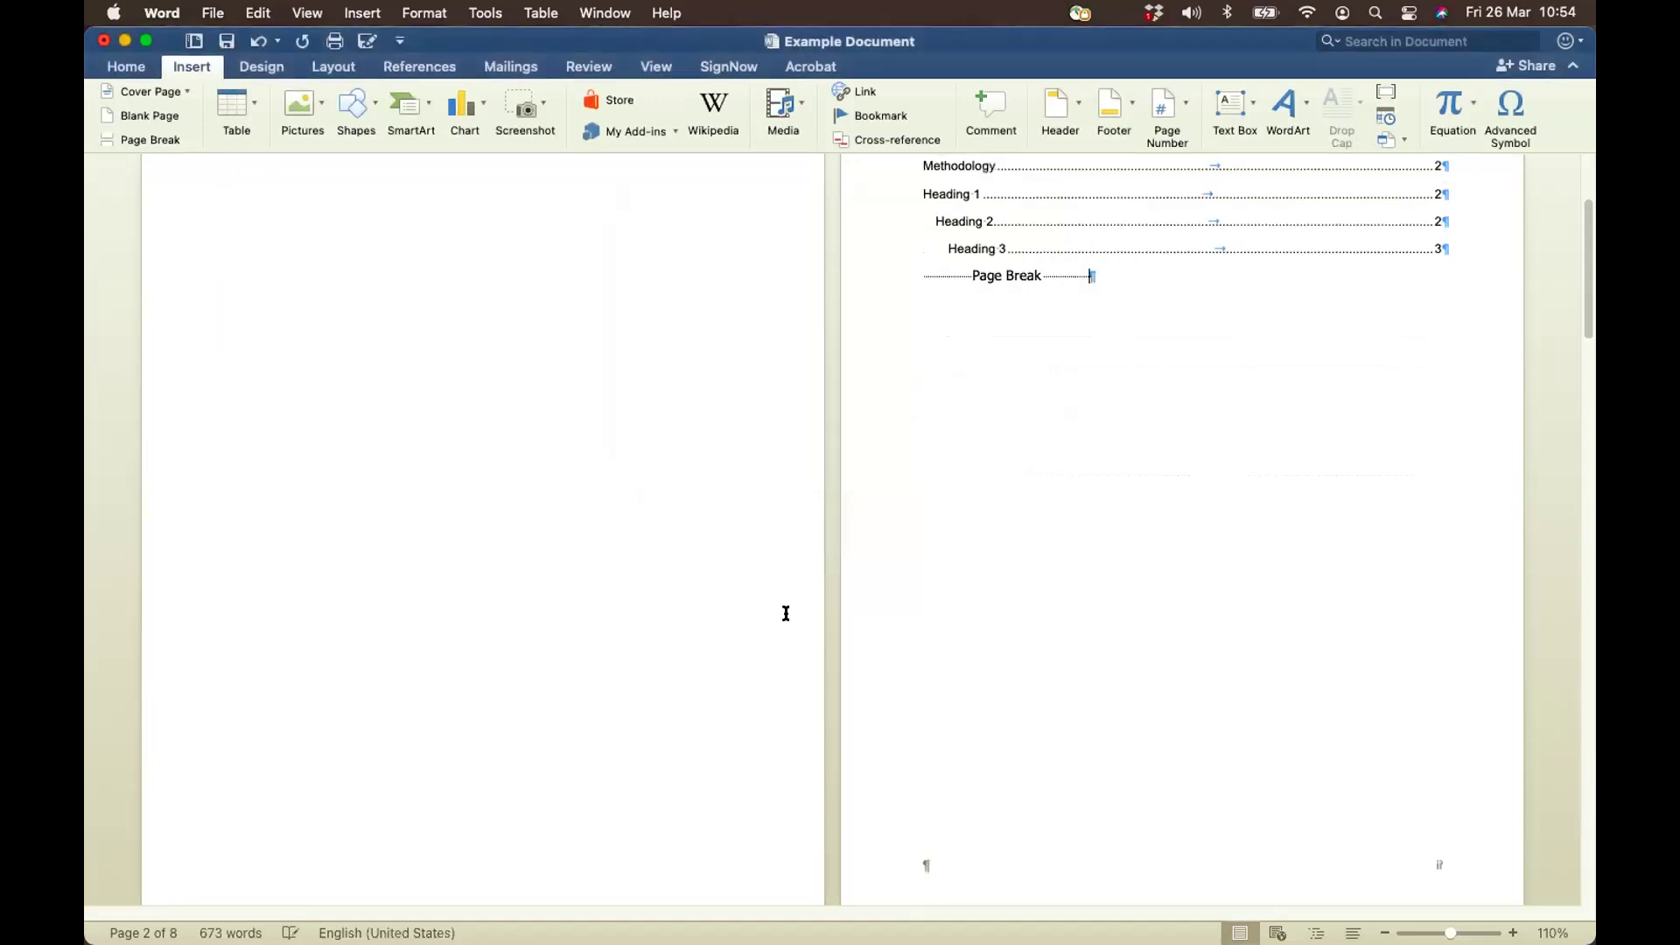
scroll(985, 609, "down", 10)
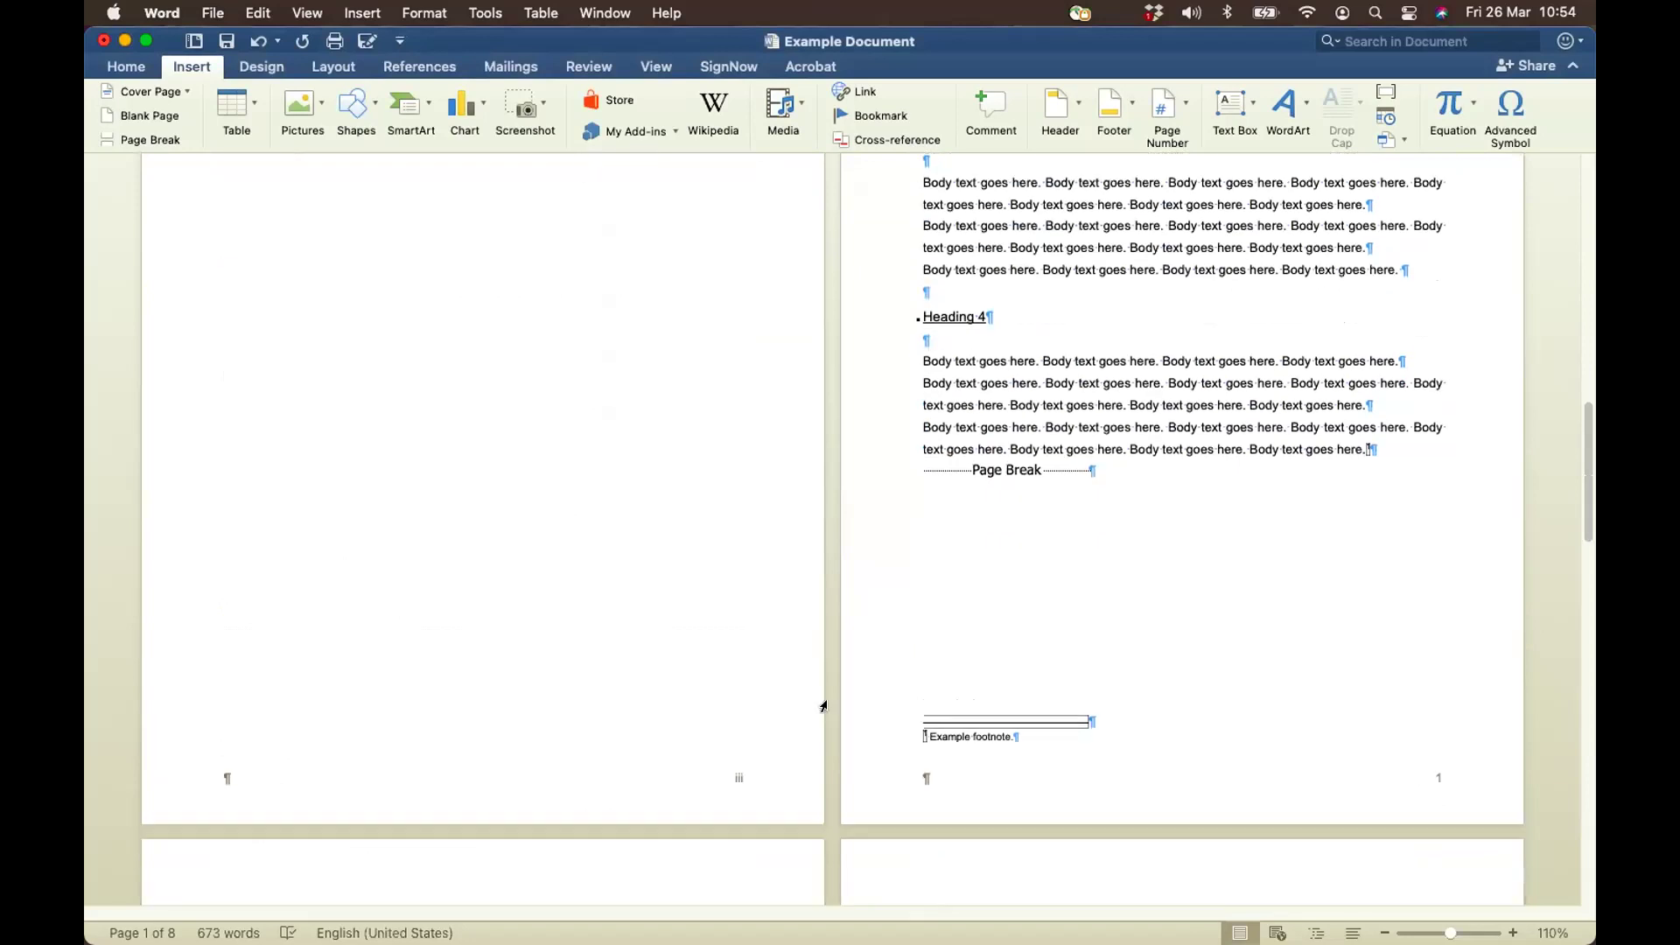
scroll(811, 781, "down", 2)
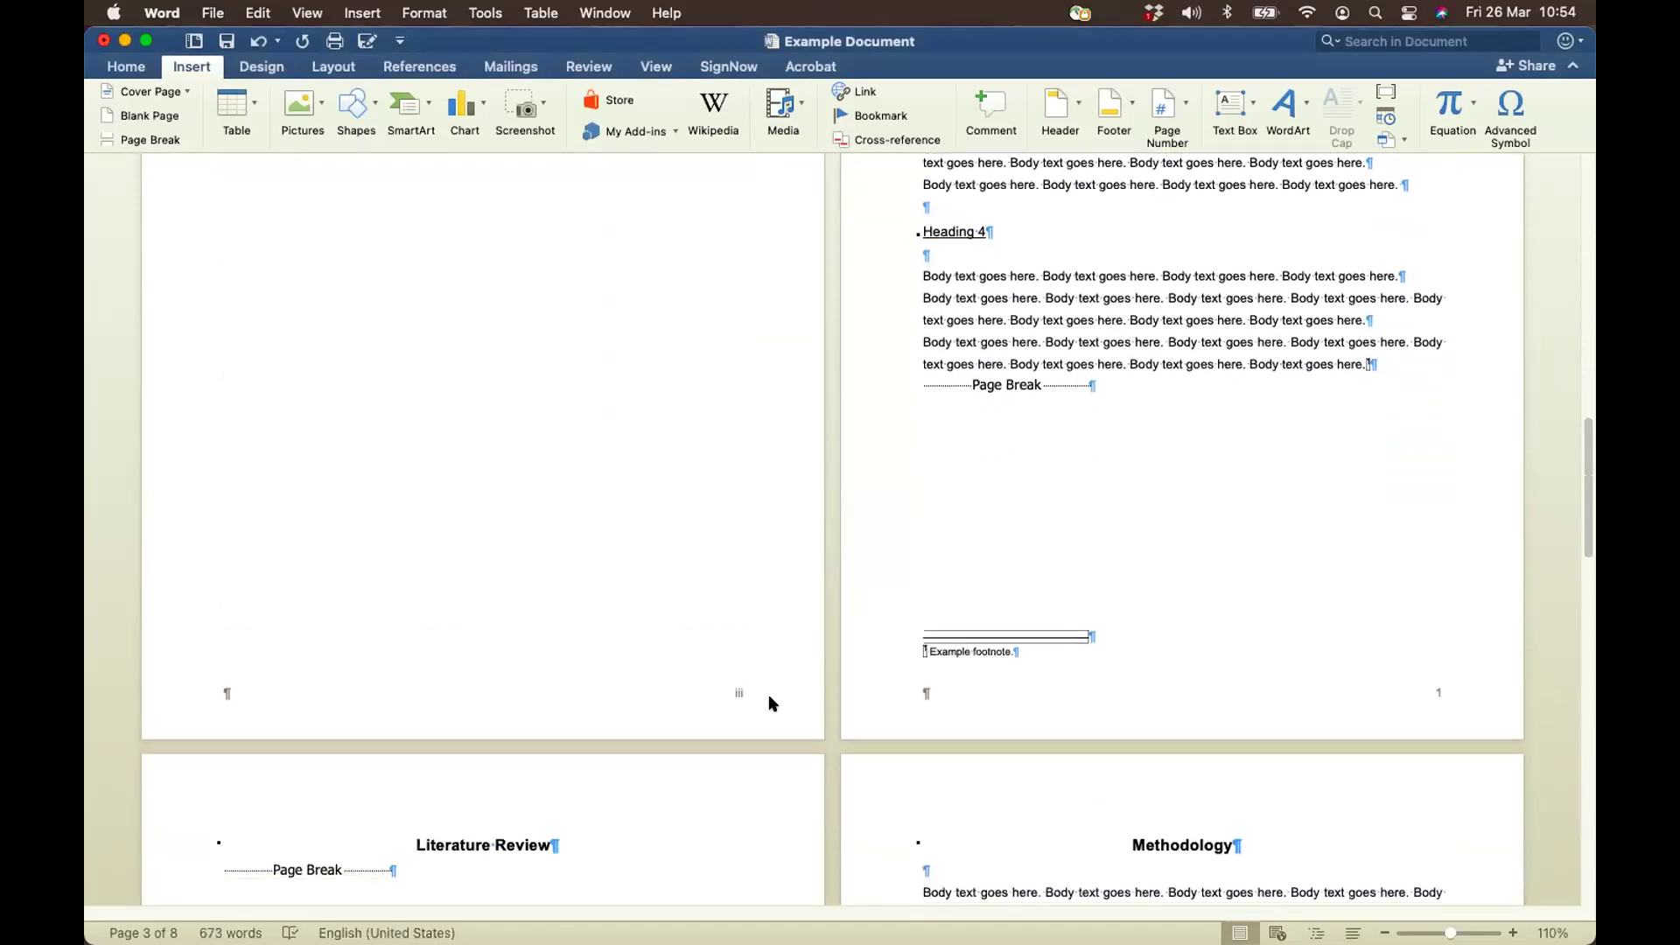
scroll(793, 703, "down", 8)
scroll(794, 704, "up", 8)
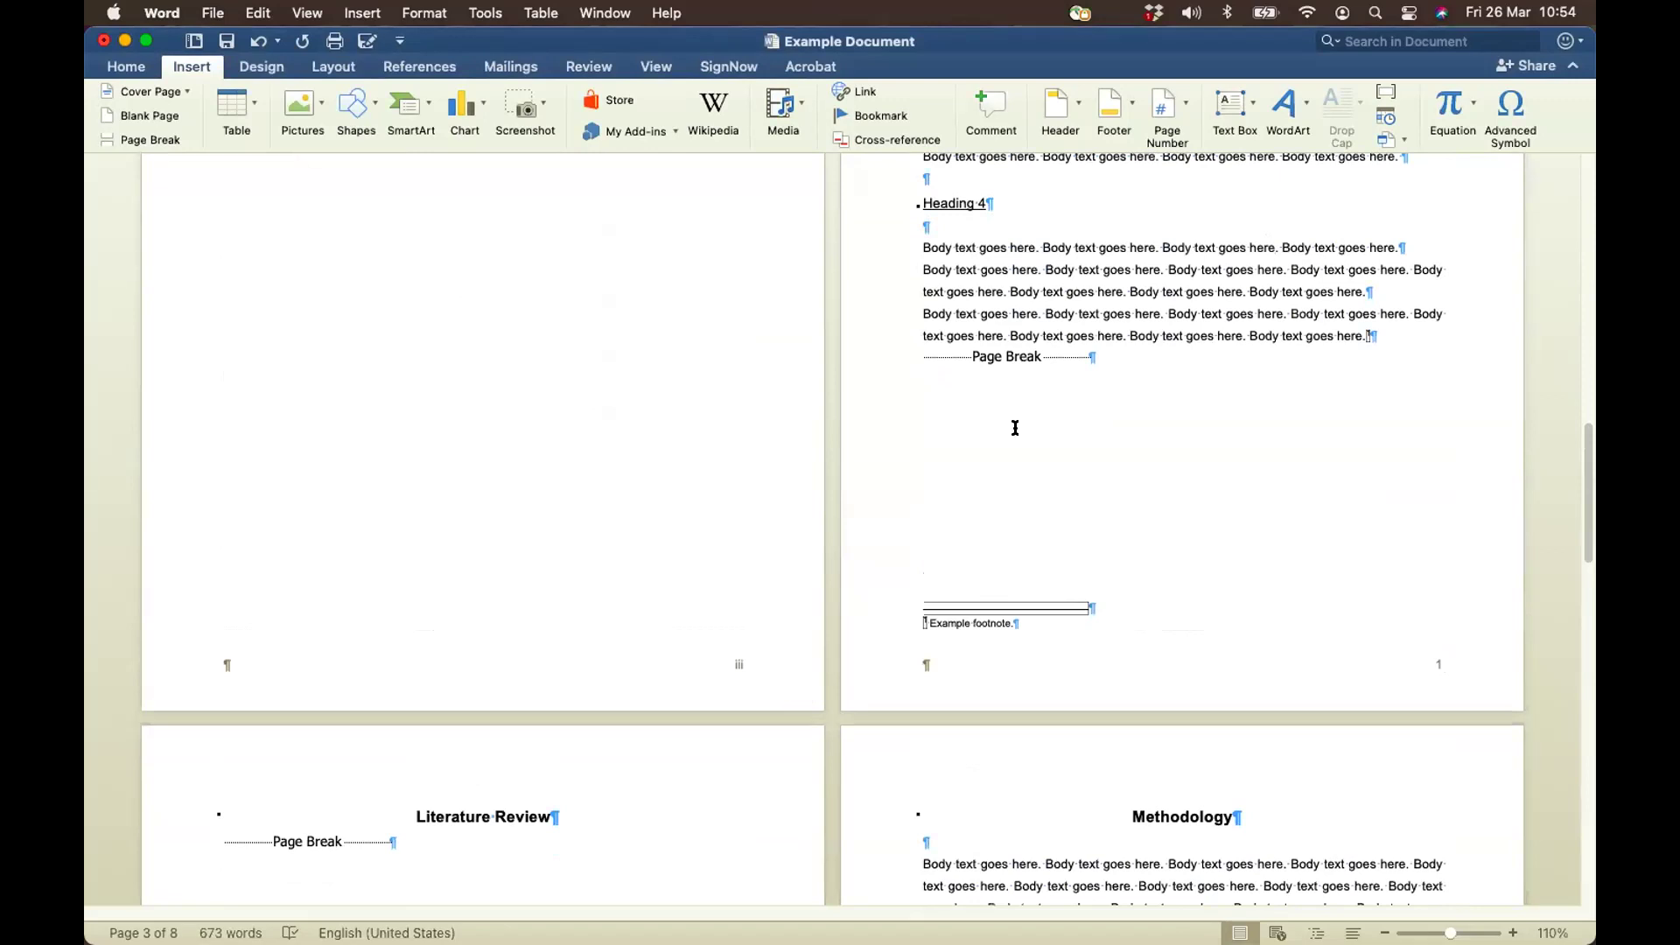
scroll(743, 769, "up", 2)
scroll(724, 743, "up", 10)
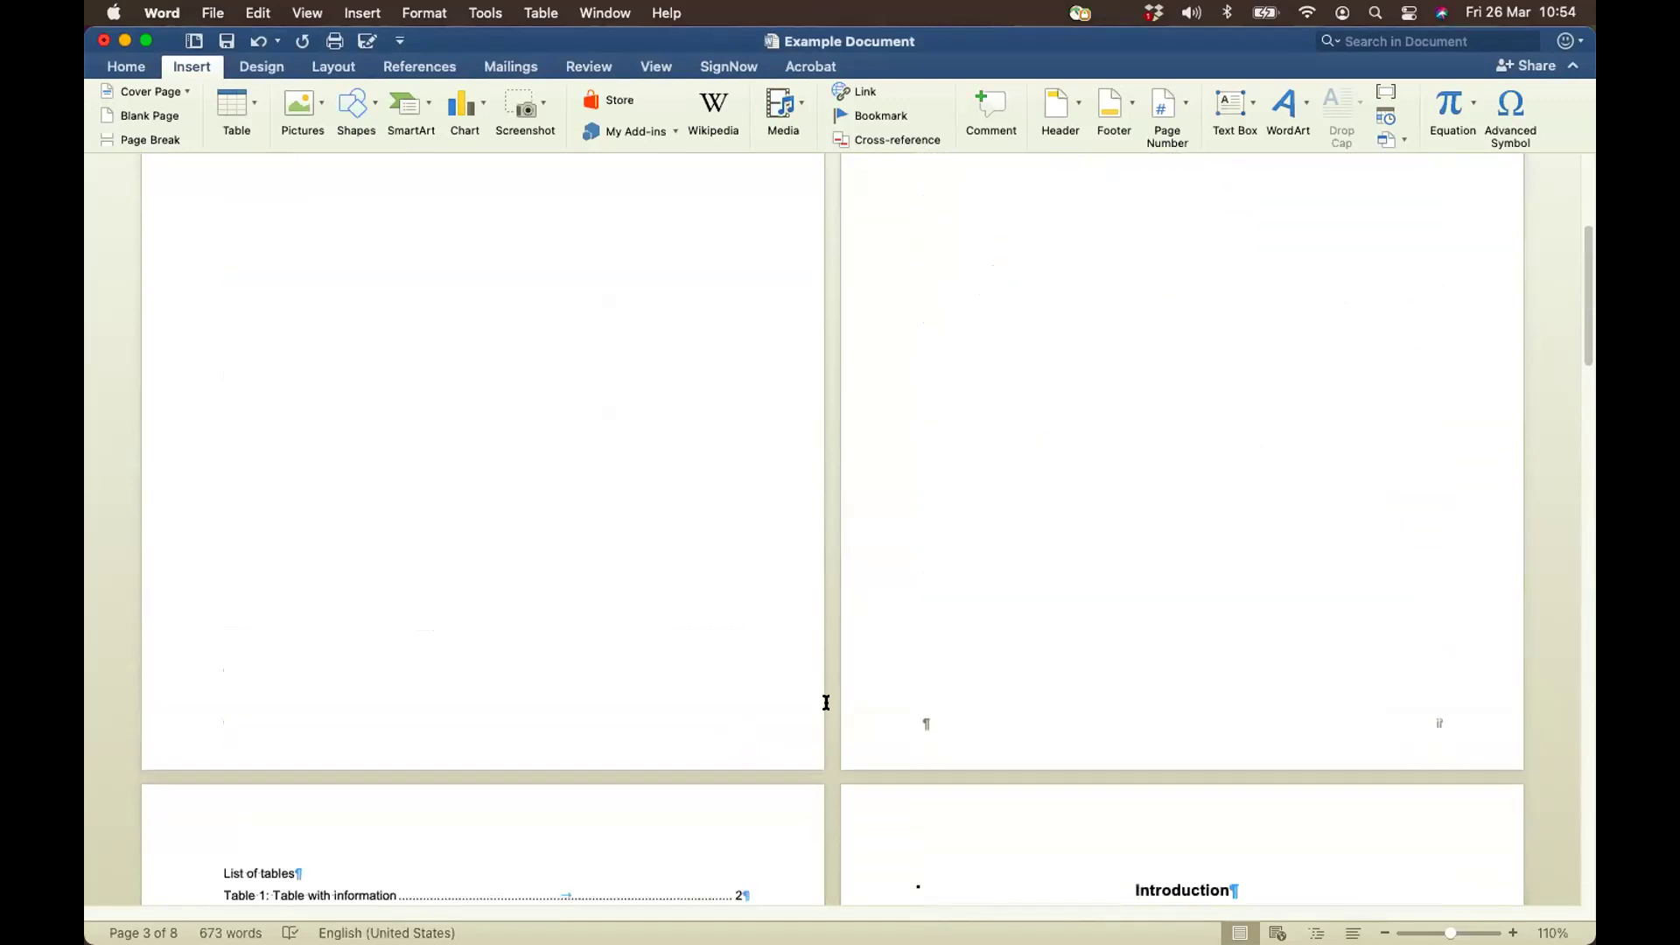
scroll(1414, 697, "down", 10)
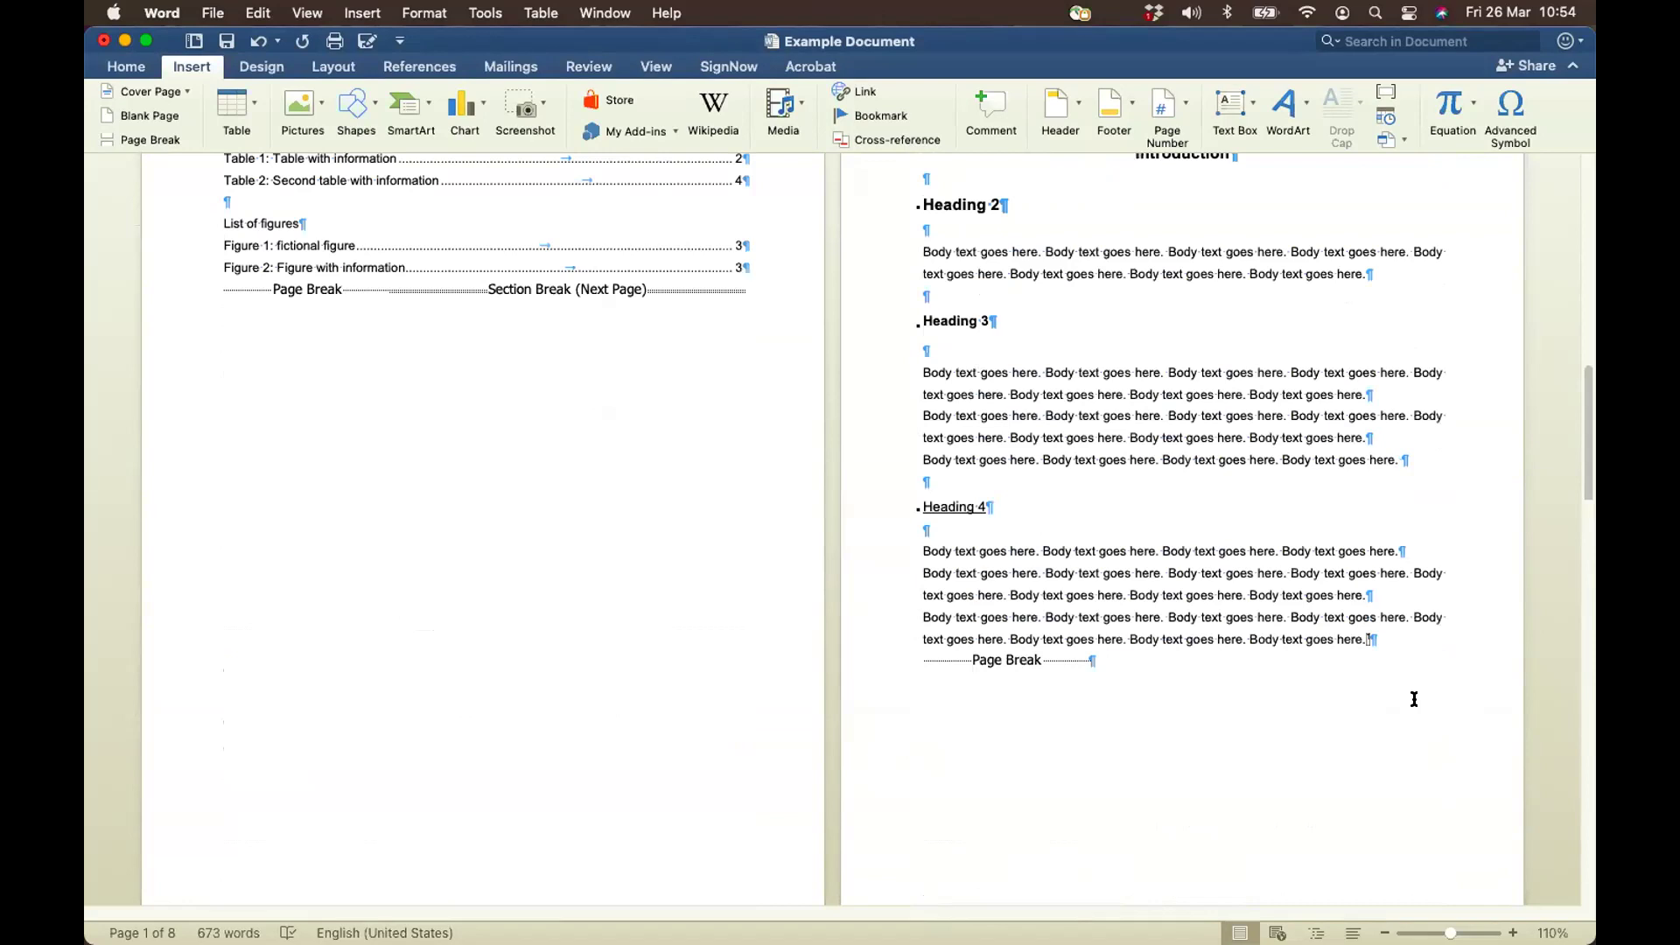
scroll(1414, 697, "down", 3)
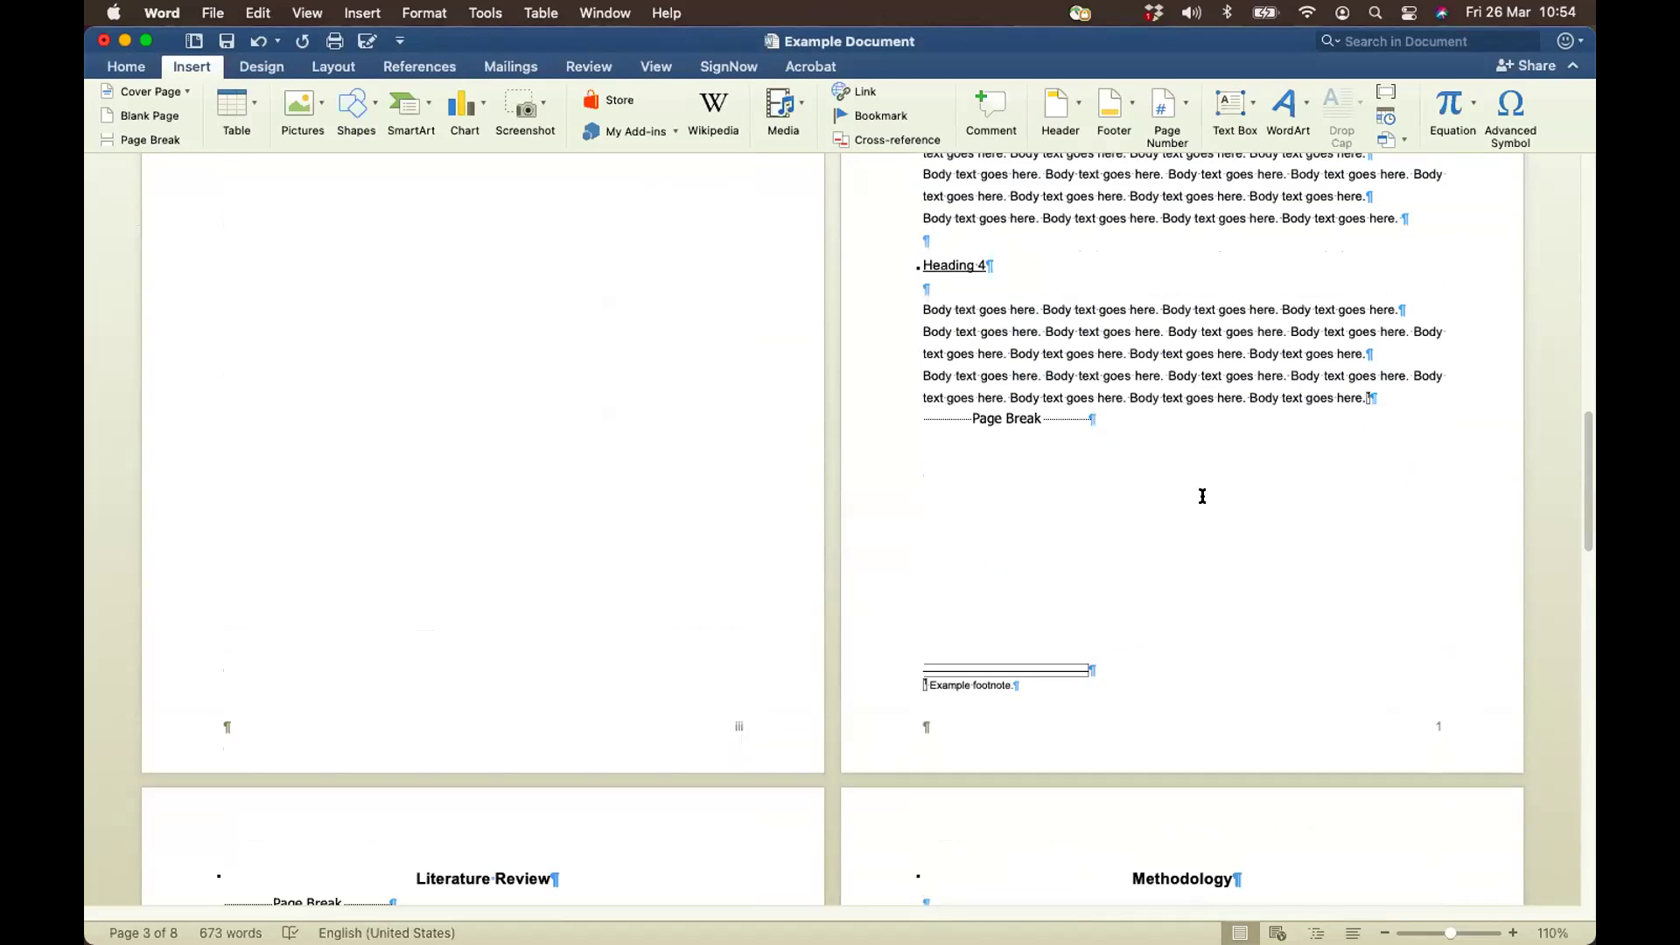
Set the Introduction section's page numbering to continue from the previous section
scroll(1131, 413, "up", 3)
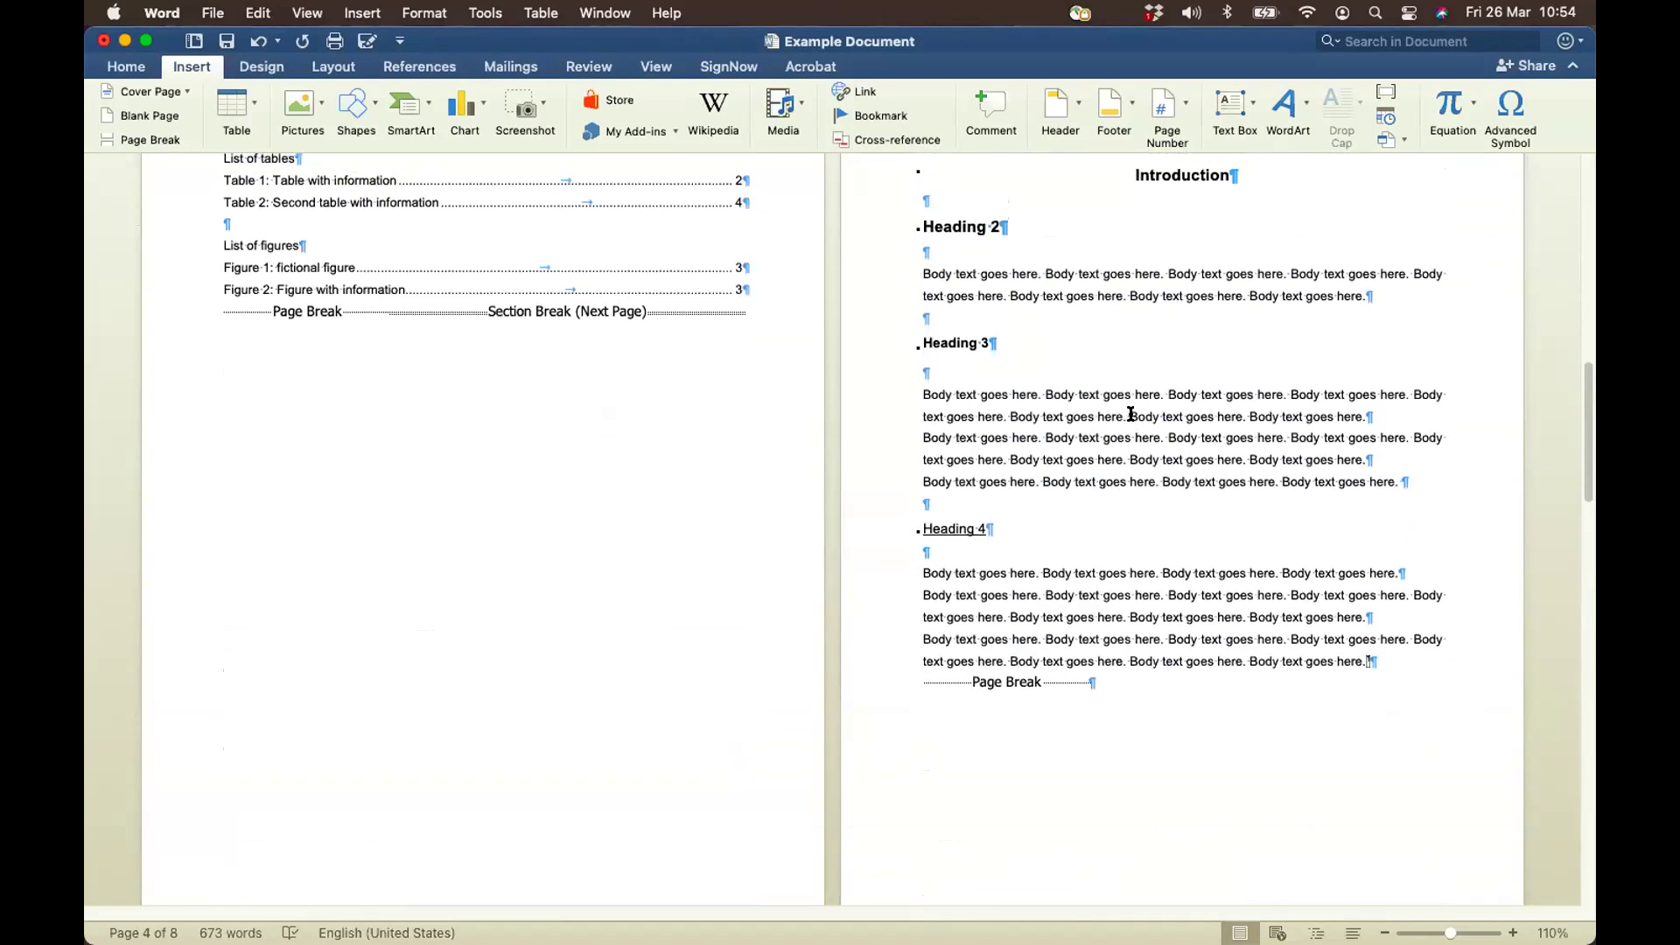
left_click(1176, 114)
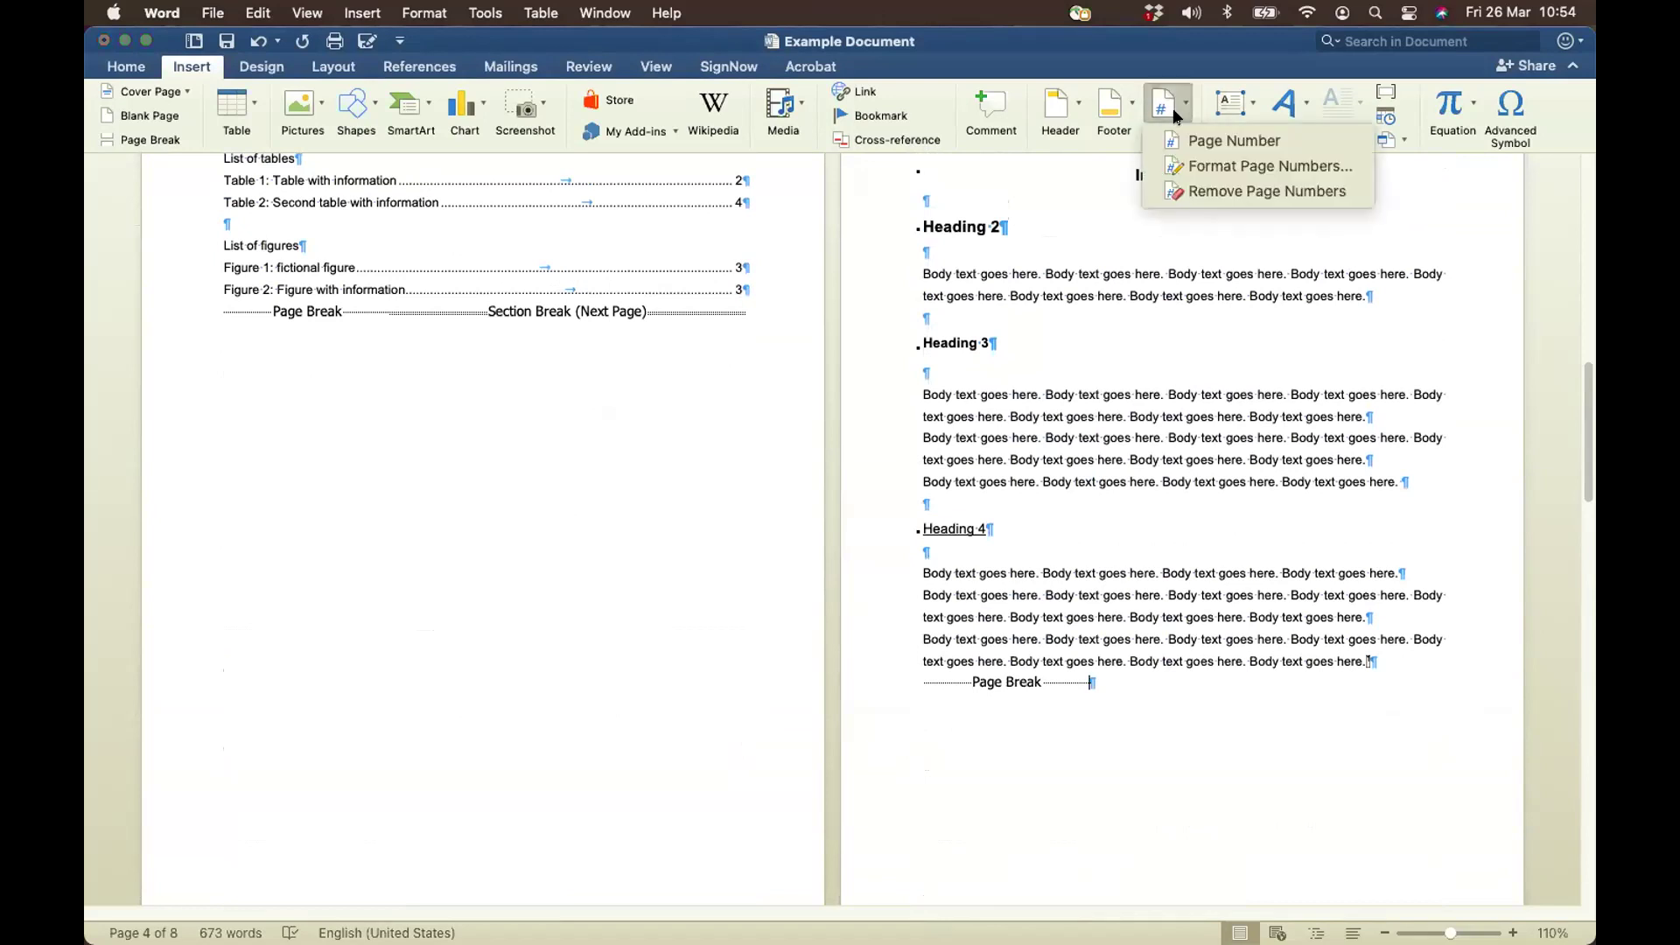
left_click(1194, 166)
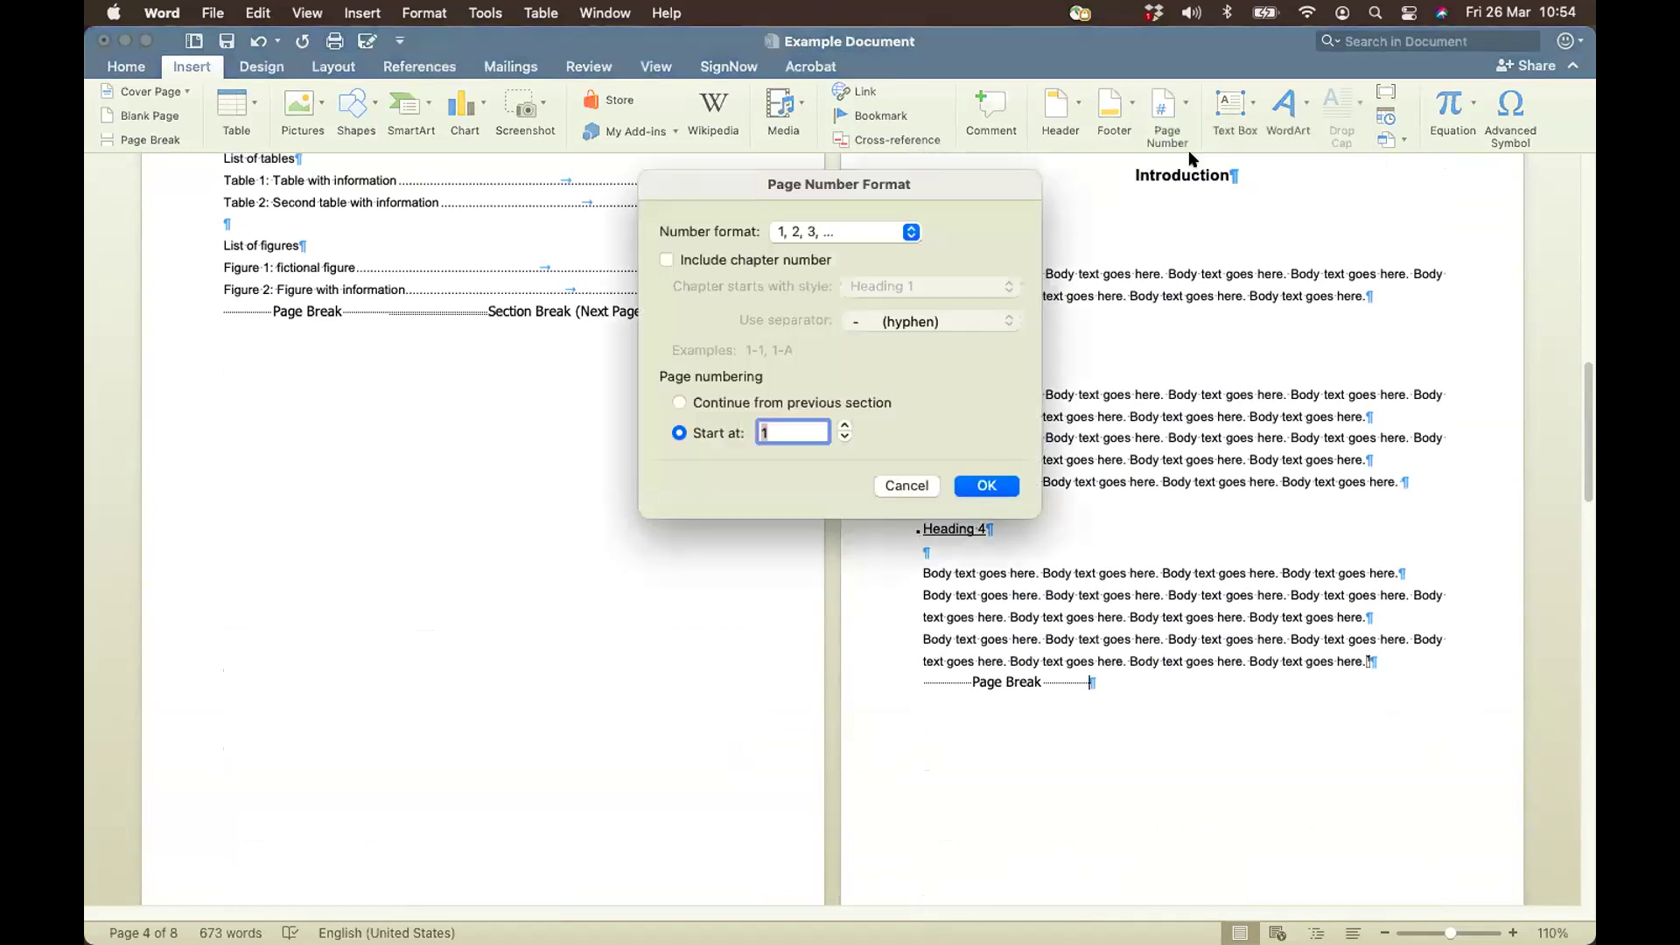
left_click(679, 404)
left_click(984, 483)
scroll(982, 478, "down", 5)
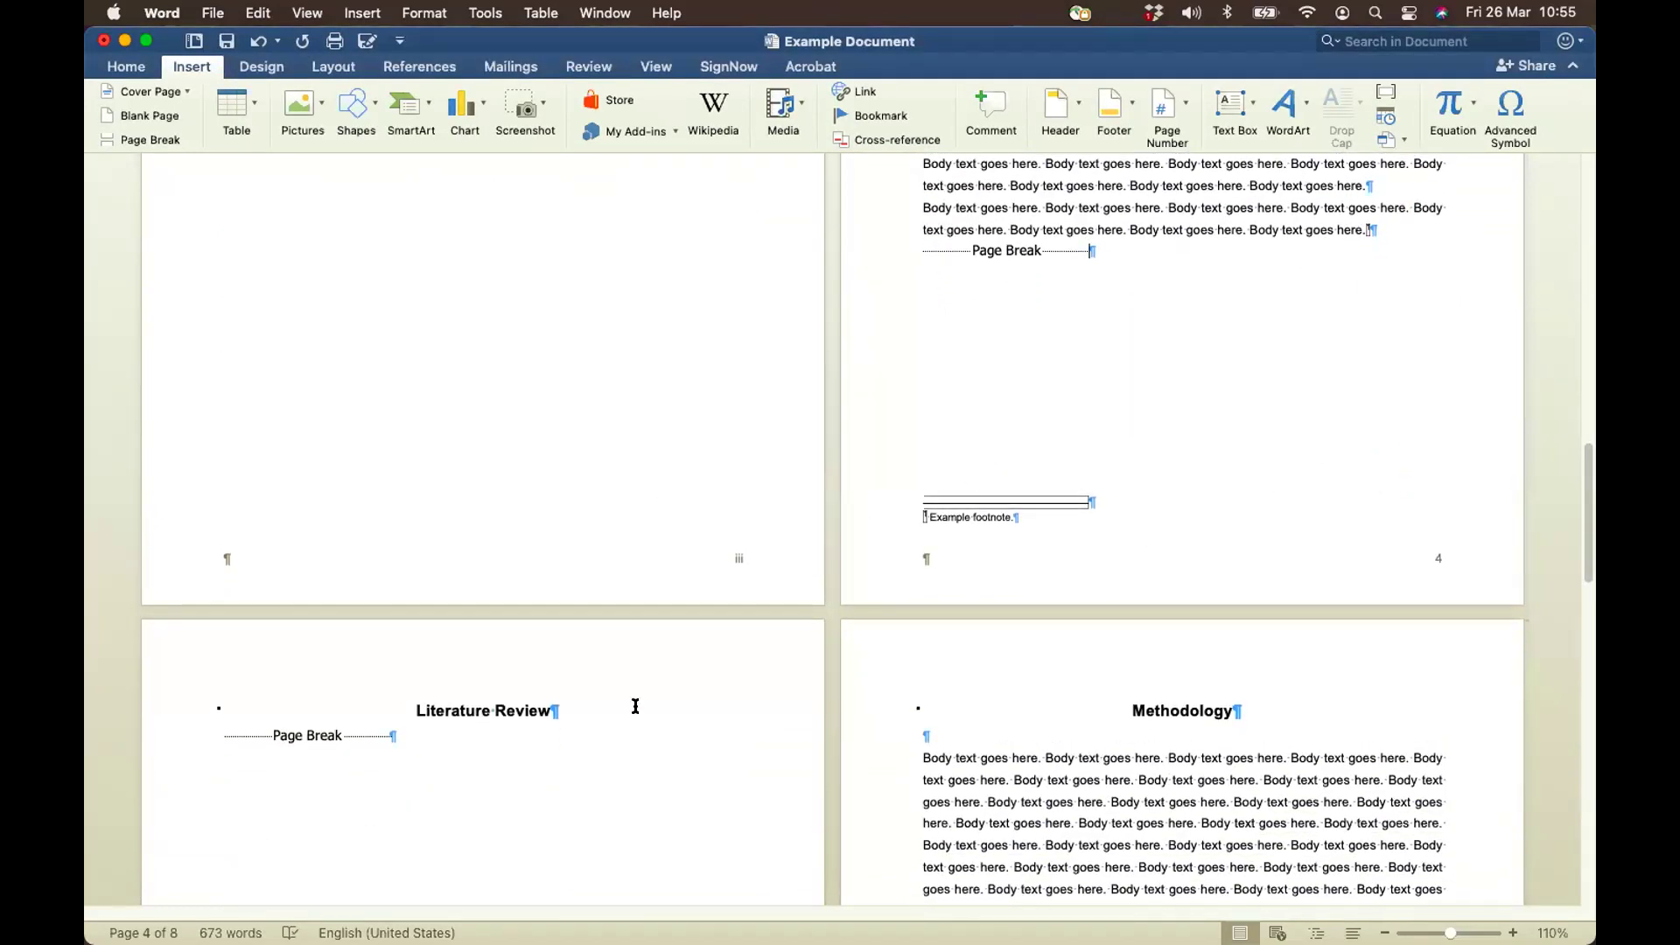
scroll(629, 710, "down", 12)
scroll(628, 710, "up", 9)
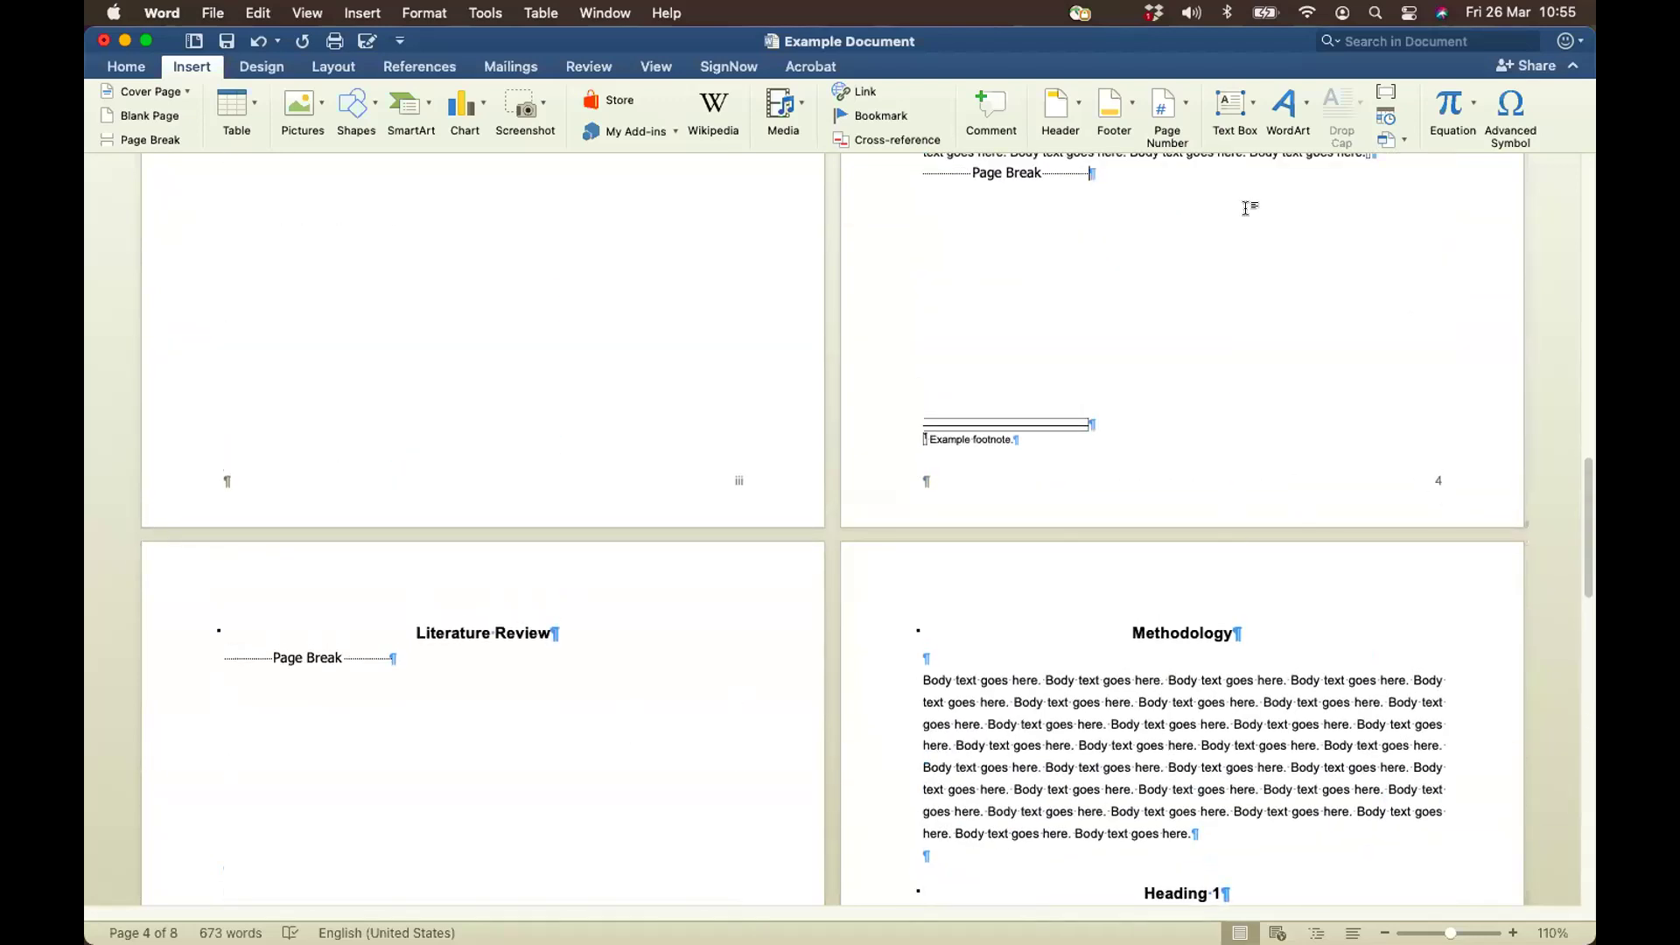
Change the page number format of the chapters section to i, ii, iii and check the footers through the document
left_click(1171, 115)
left_click(1188, 164)
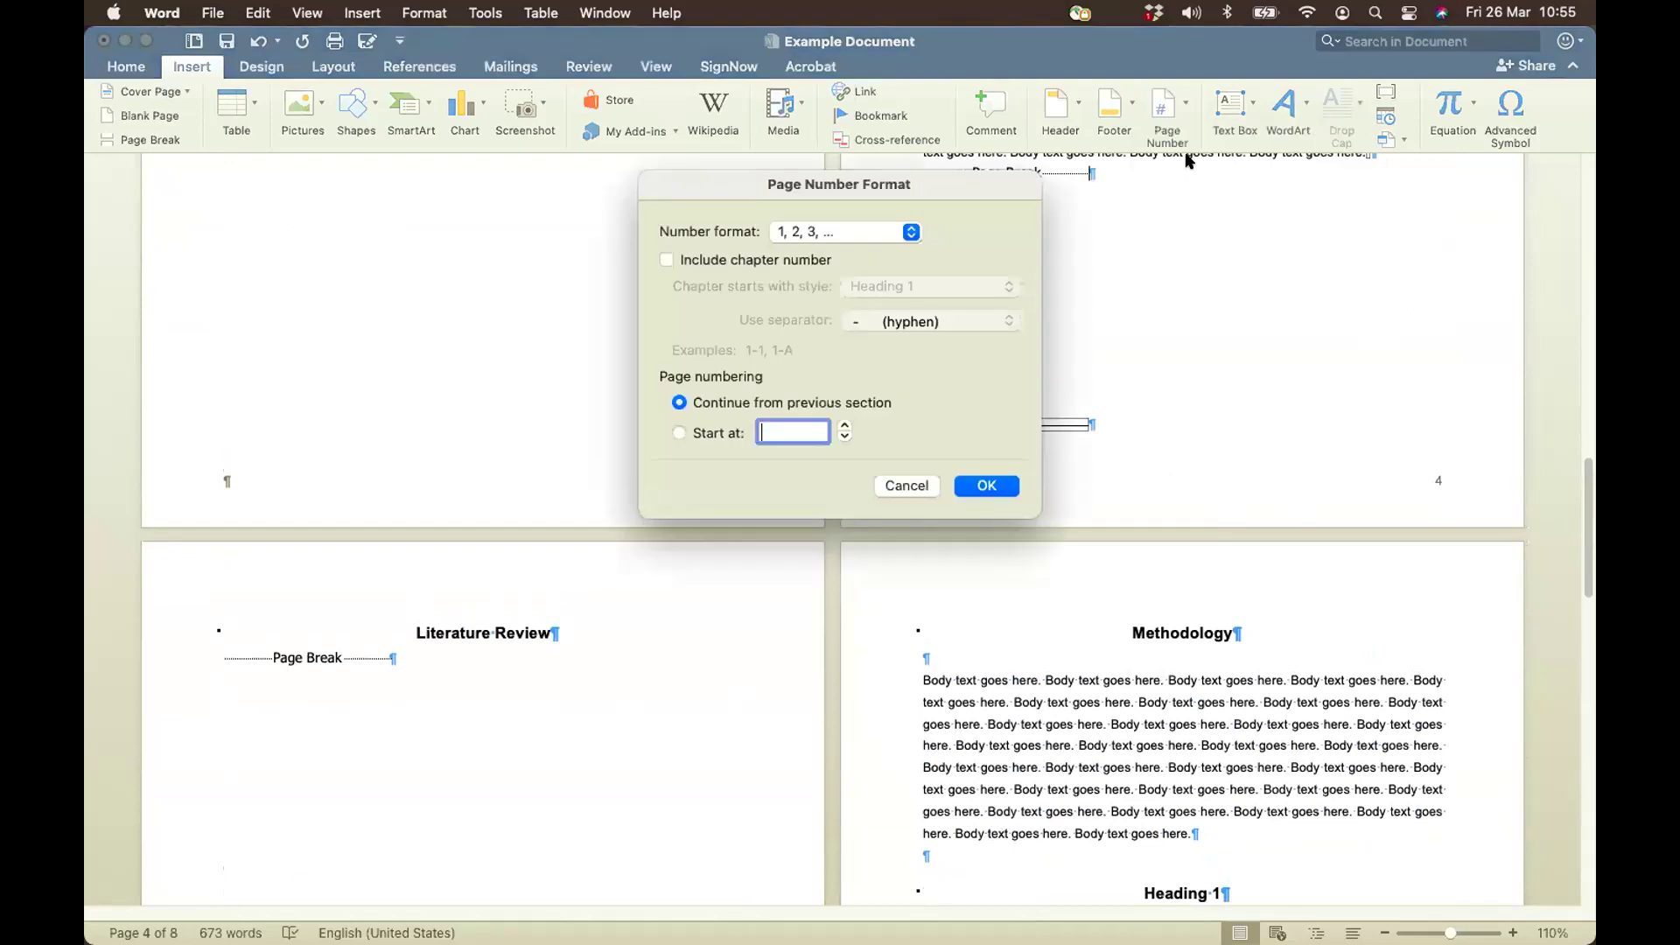
left_click(911, 234)
left_click(911, 235)
left_click(911, 235)
left_click(854, 322)
left_click(987, 486)
scroll(1219, 491, "down", 10)
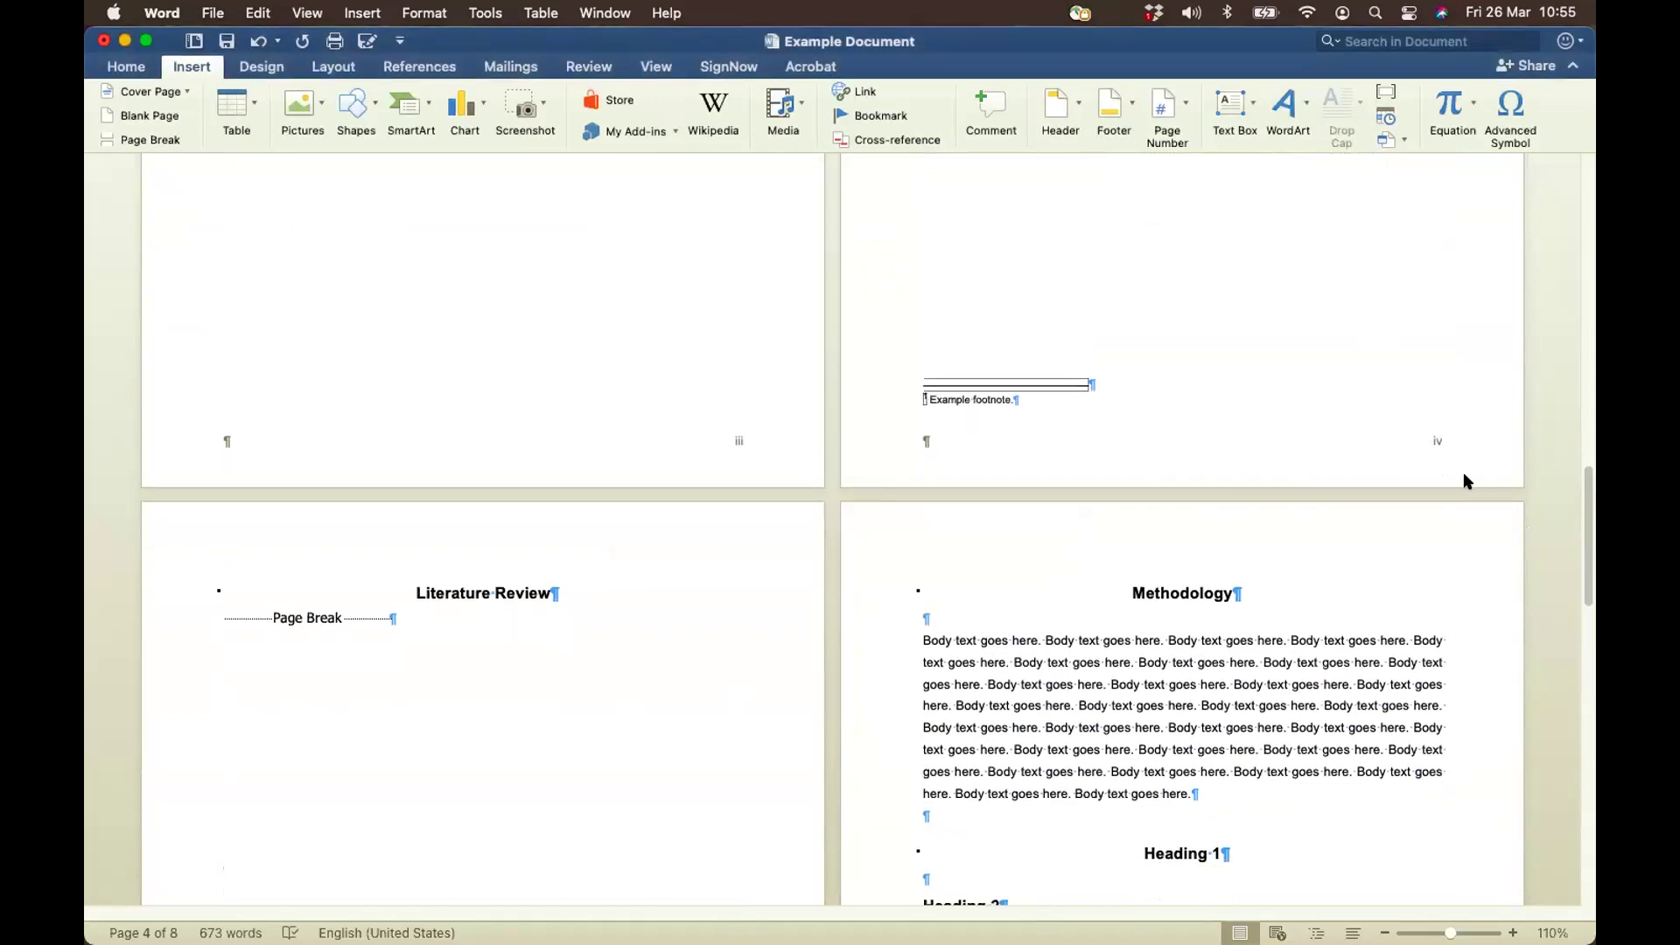
scroll(1463, 473, "down", 10)
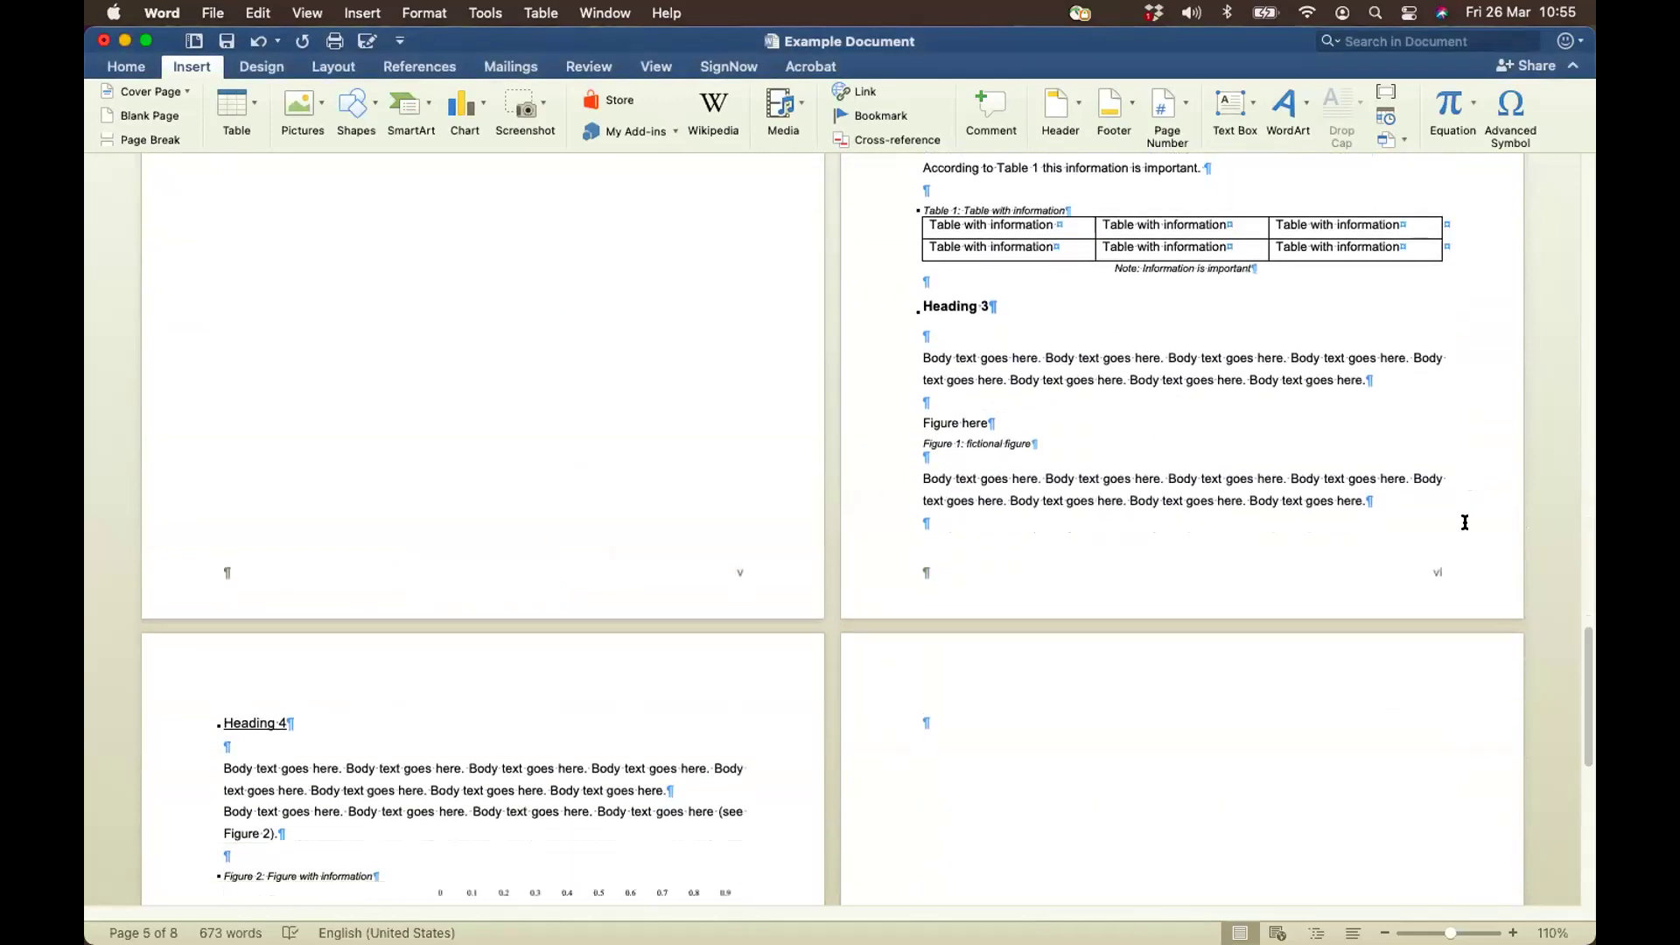
scroll(1460, 522, "down", 15)
scroll(784, 802, "up", 10)
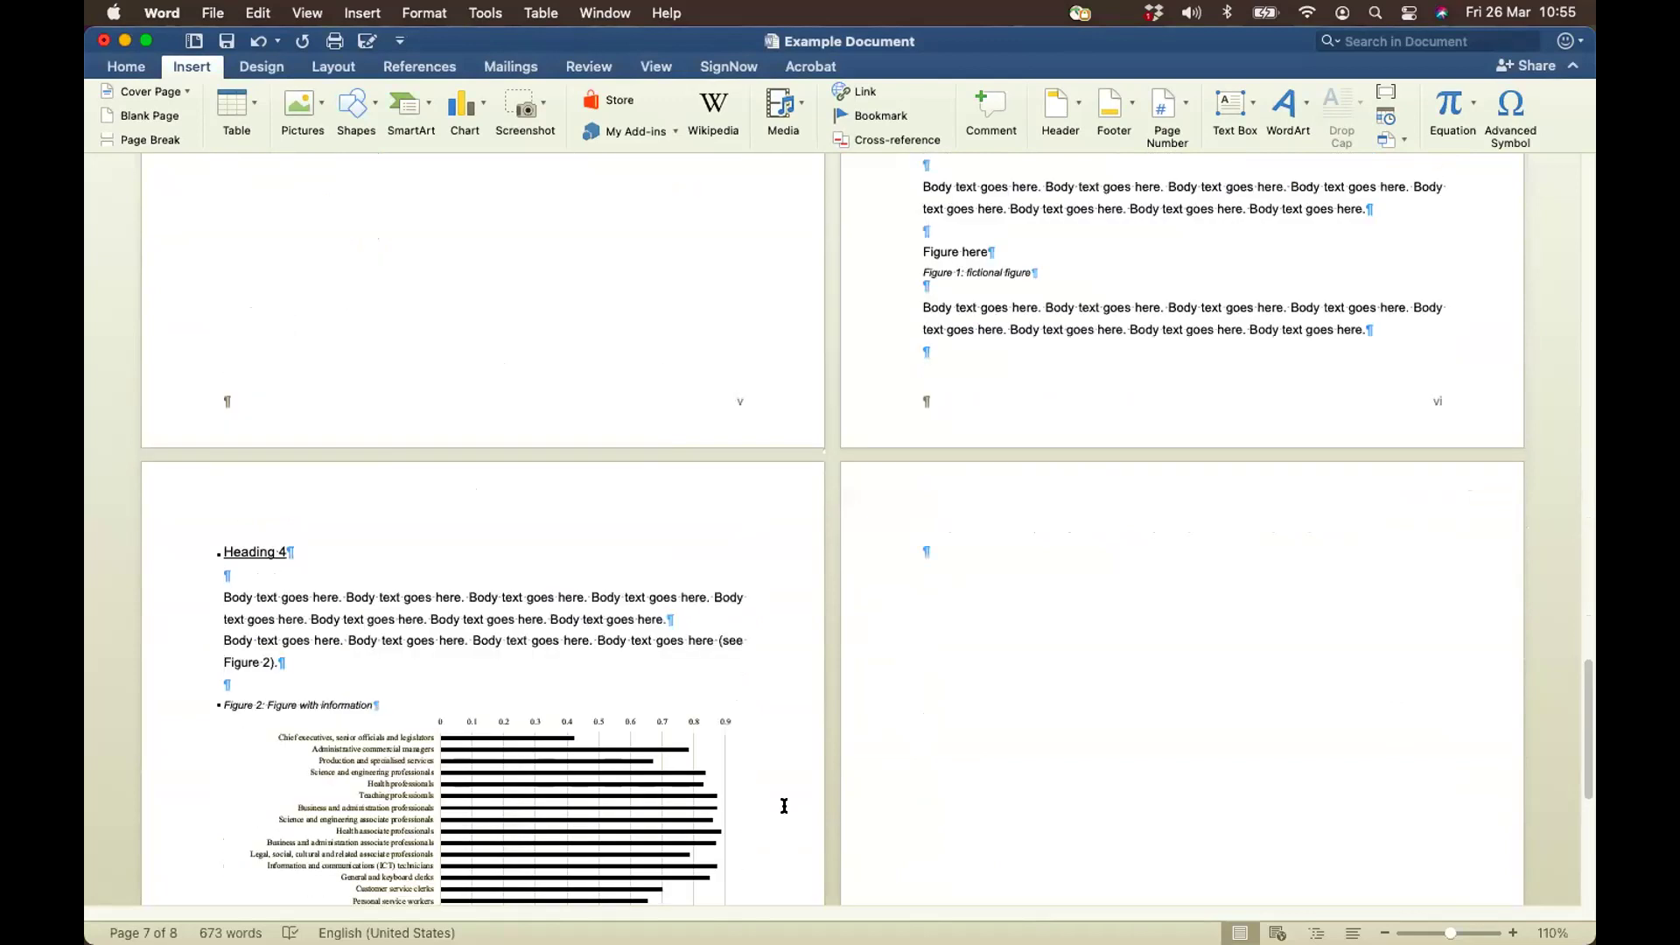
scroll(784, 805, "up", 20)
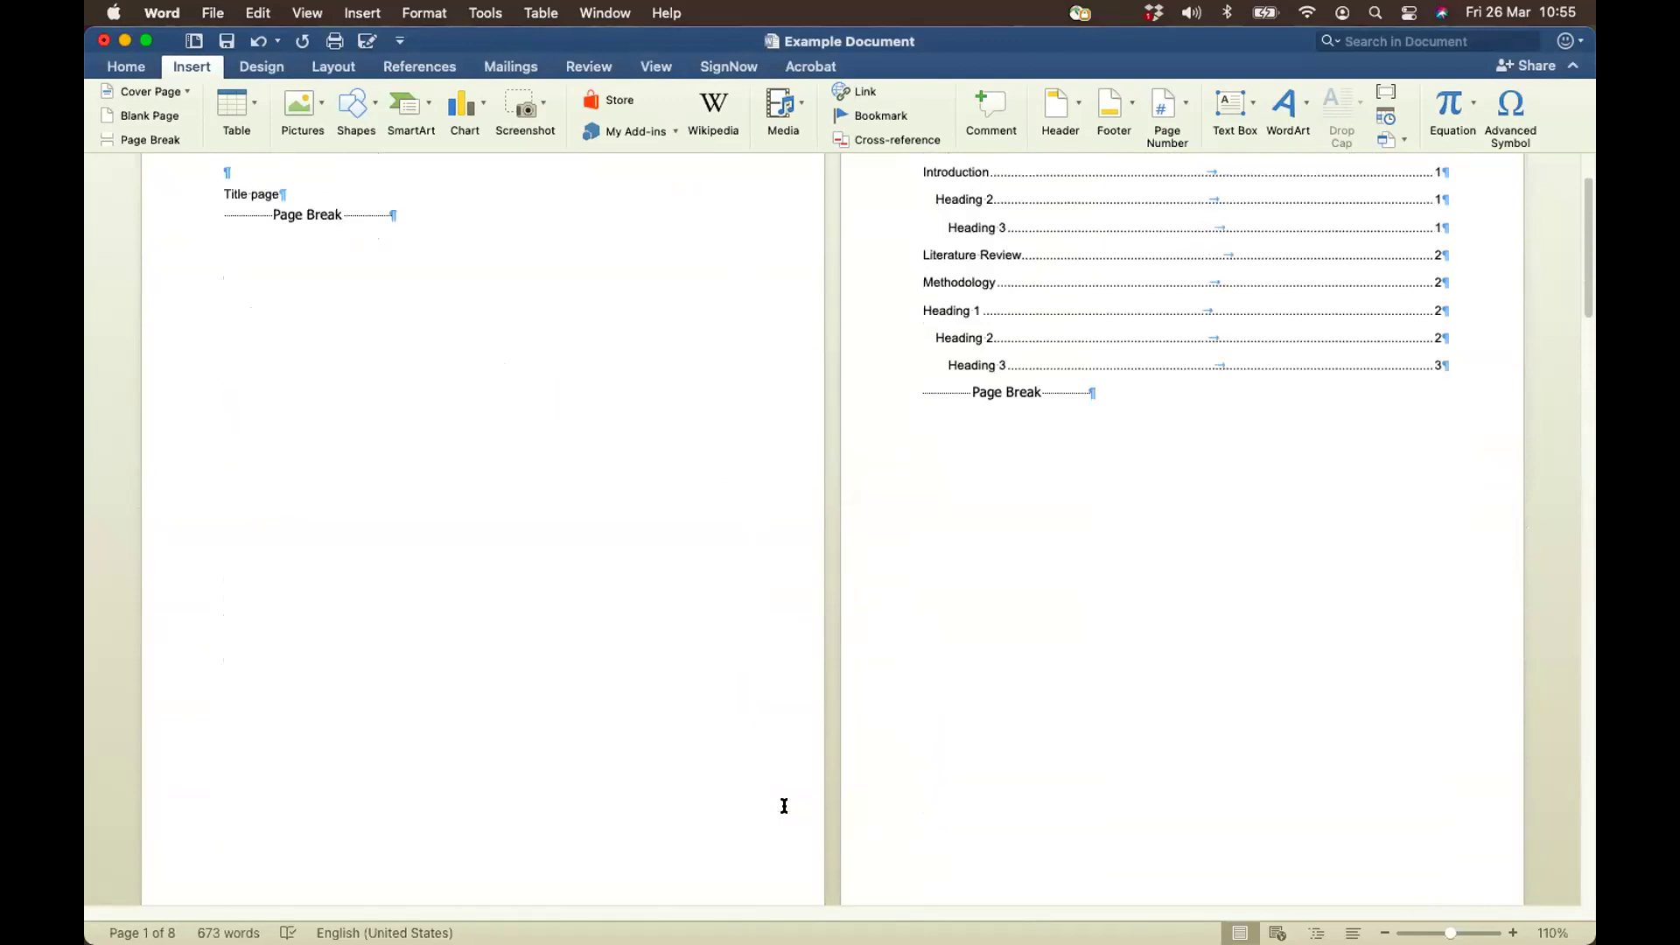
Set the Introduction section's page numbers to the 1, 2, 3 format, starting at 1
scroll(784, 805, "down", 5)
scroll(784, 805, "down", 5)
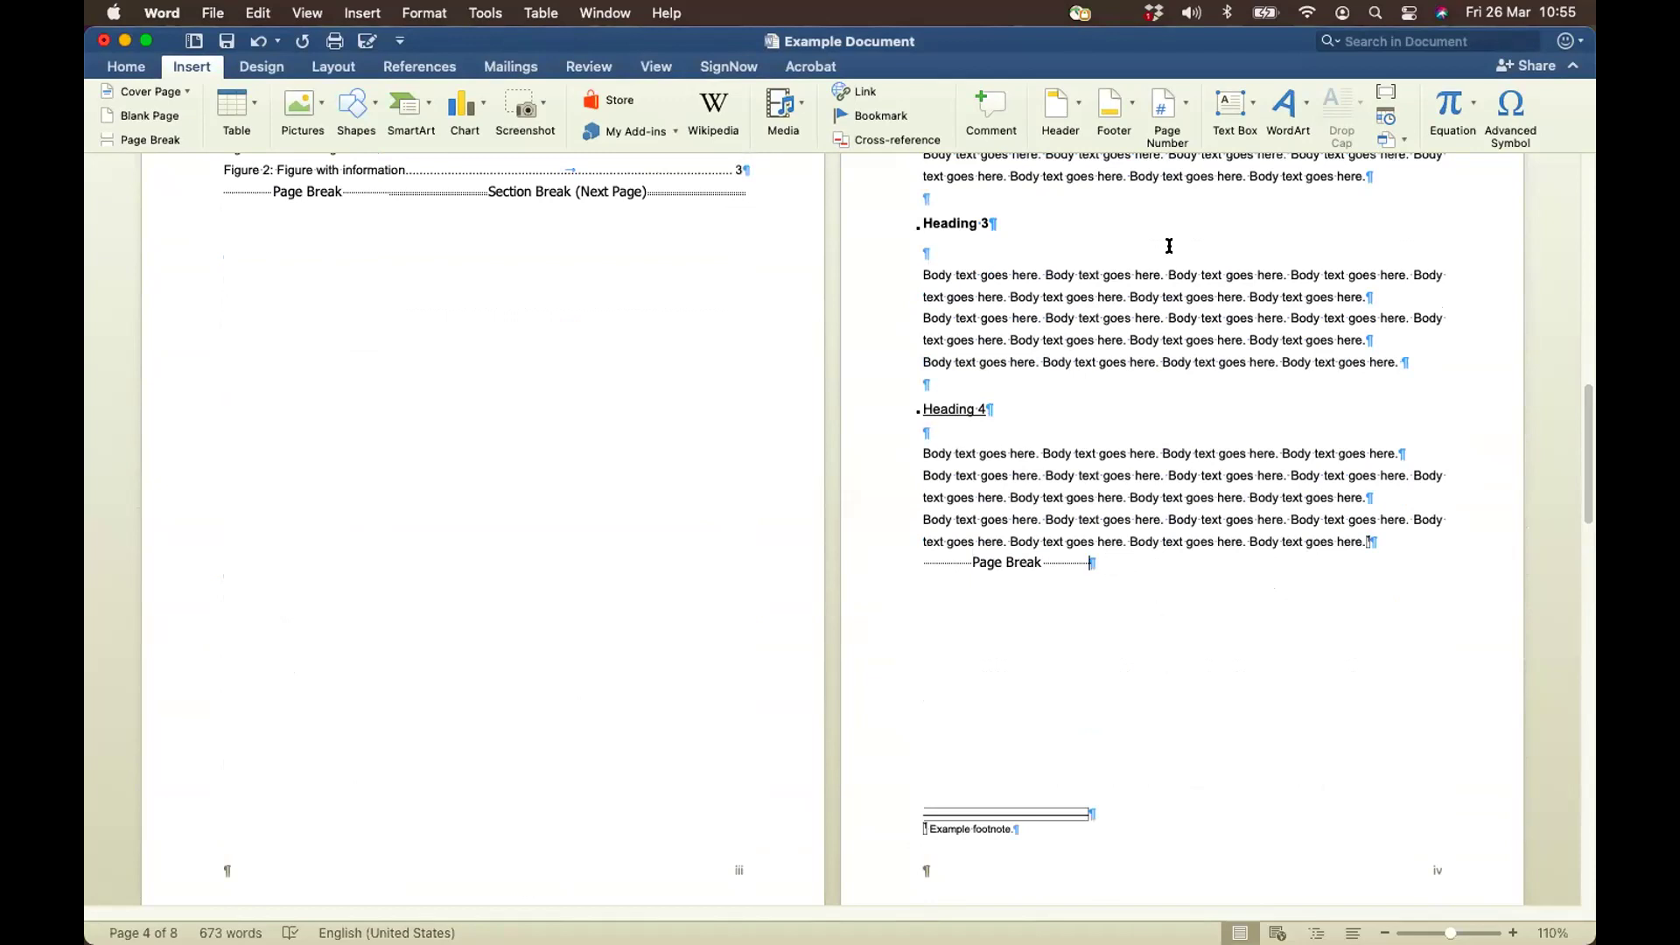
left_click(1174, 118)
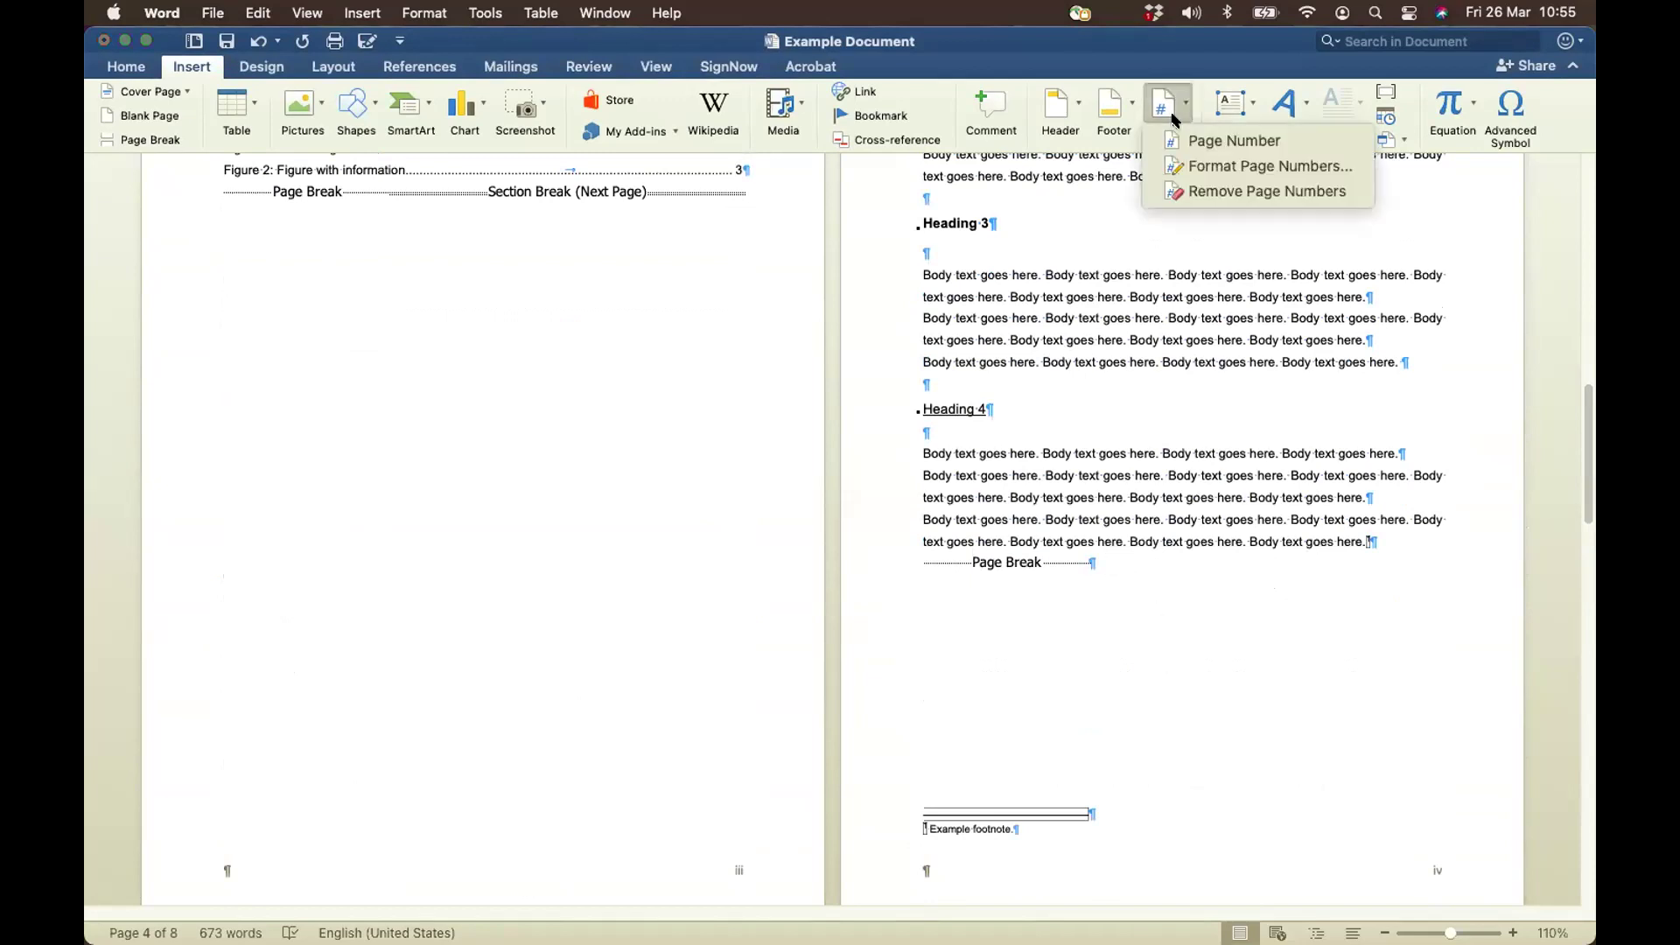
left_click(1187, 161)
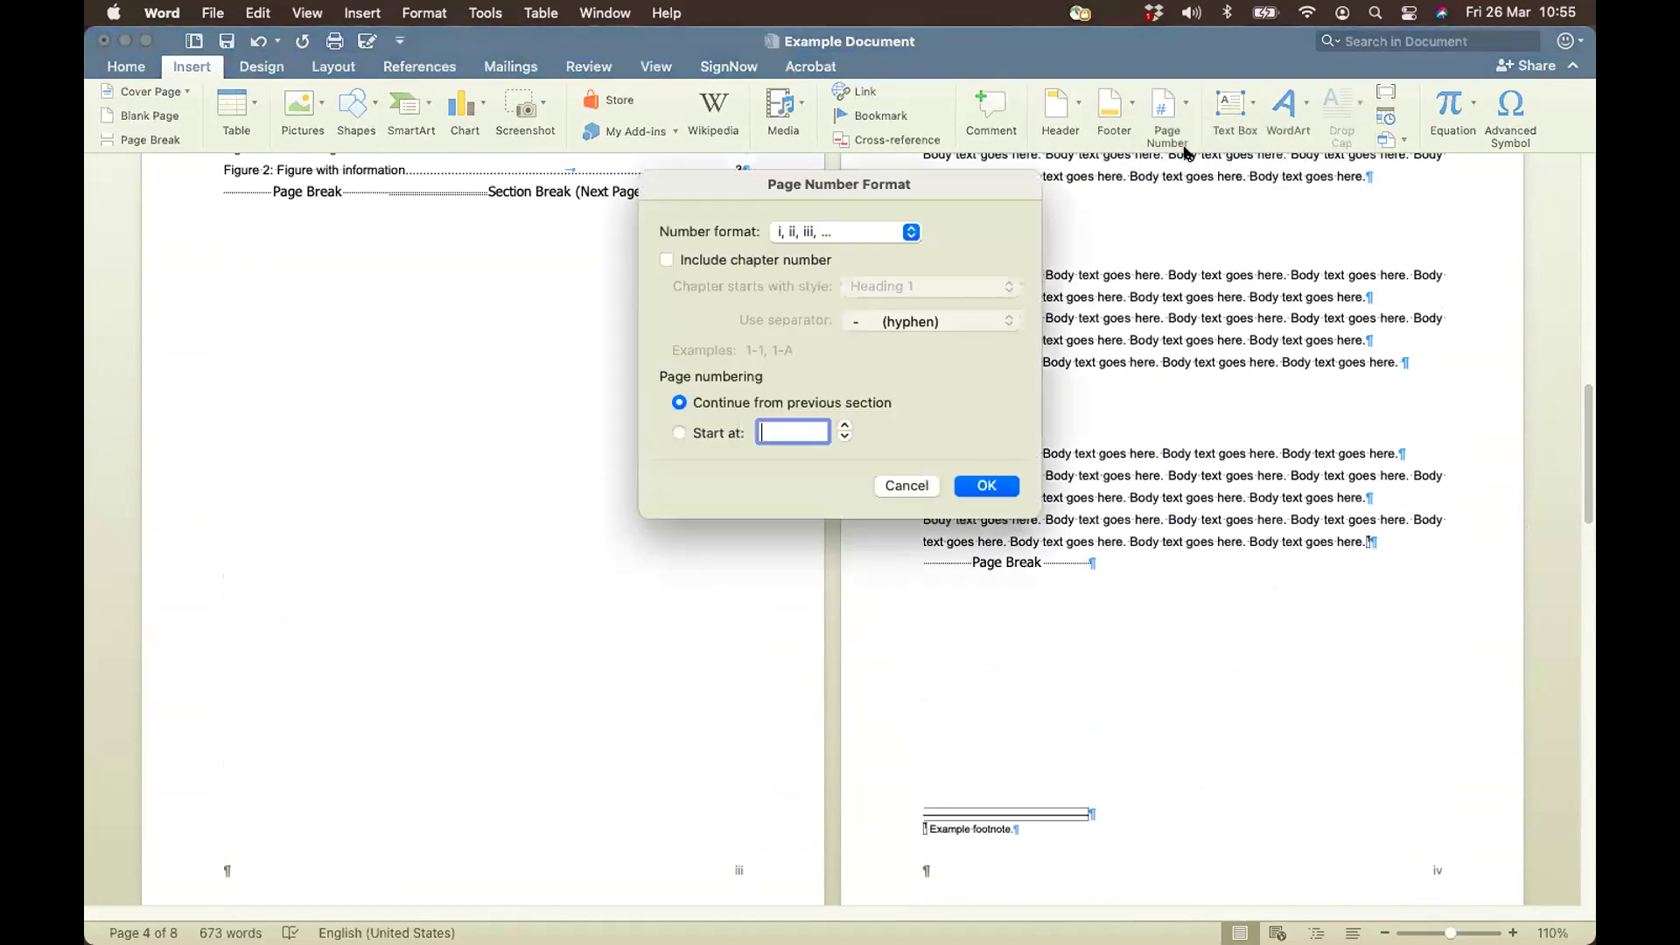
left_click(914, 232)
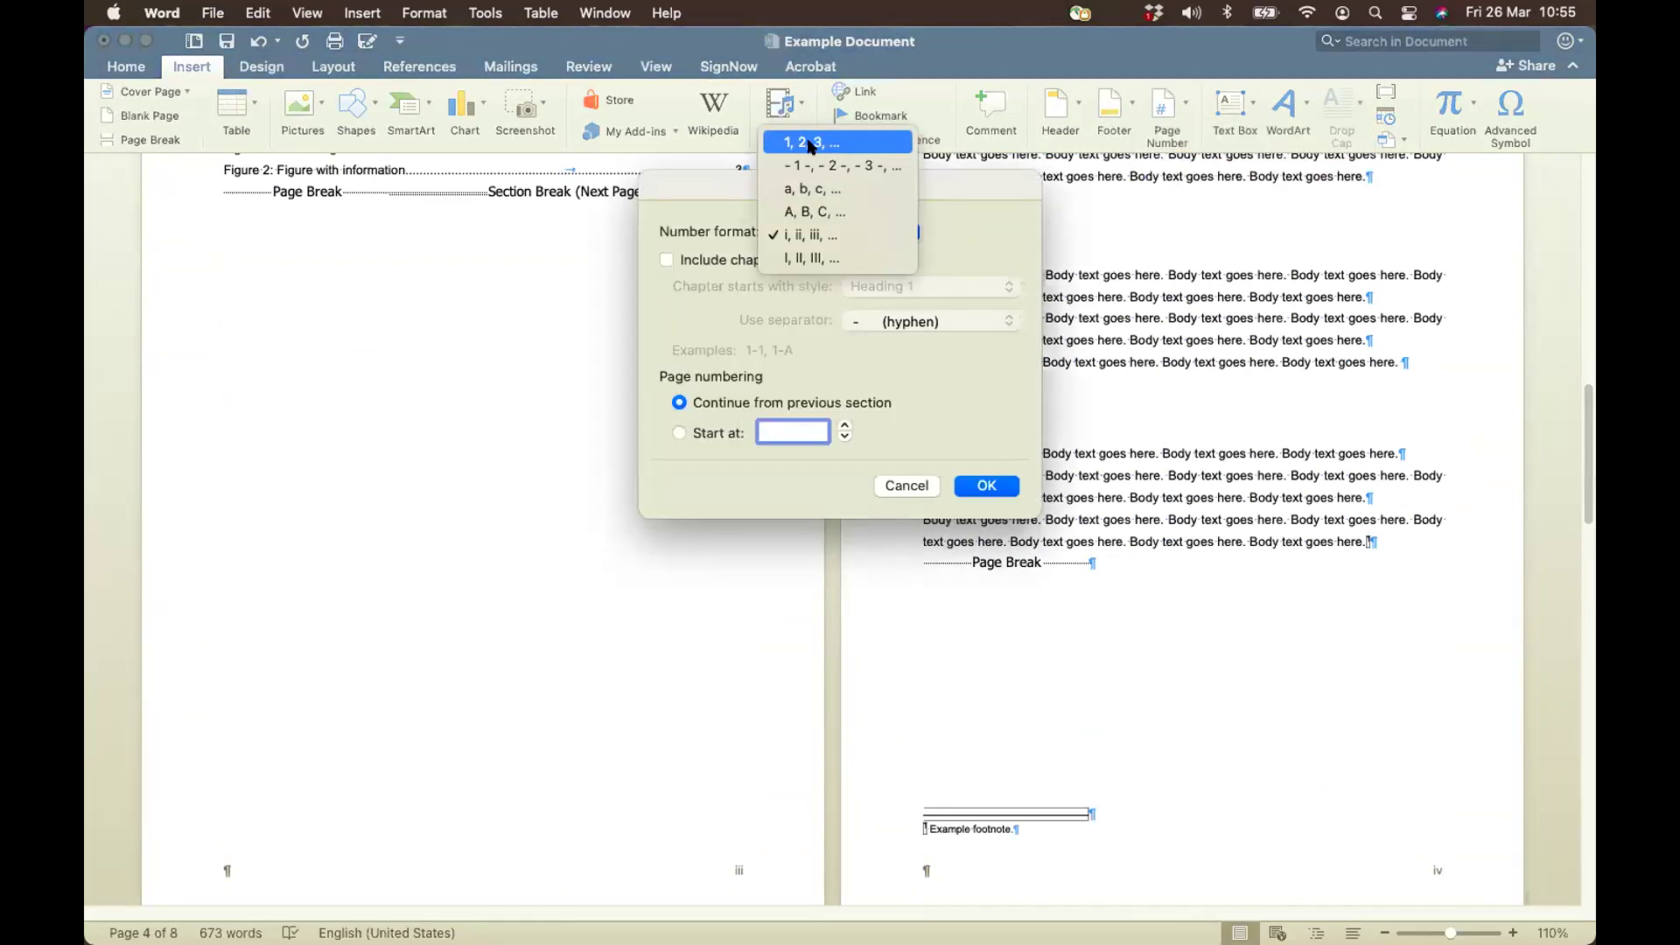
left_click(813, 143)
left_click(679, 433)
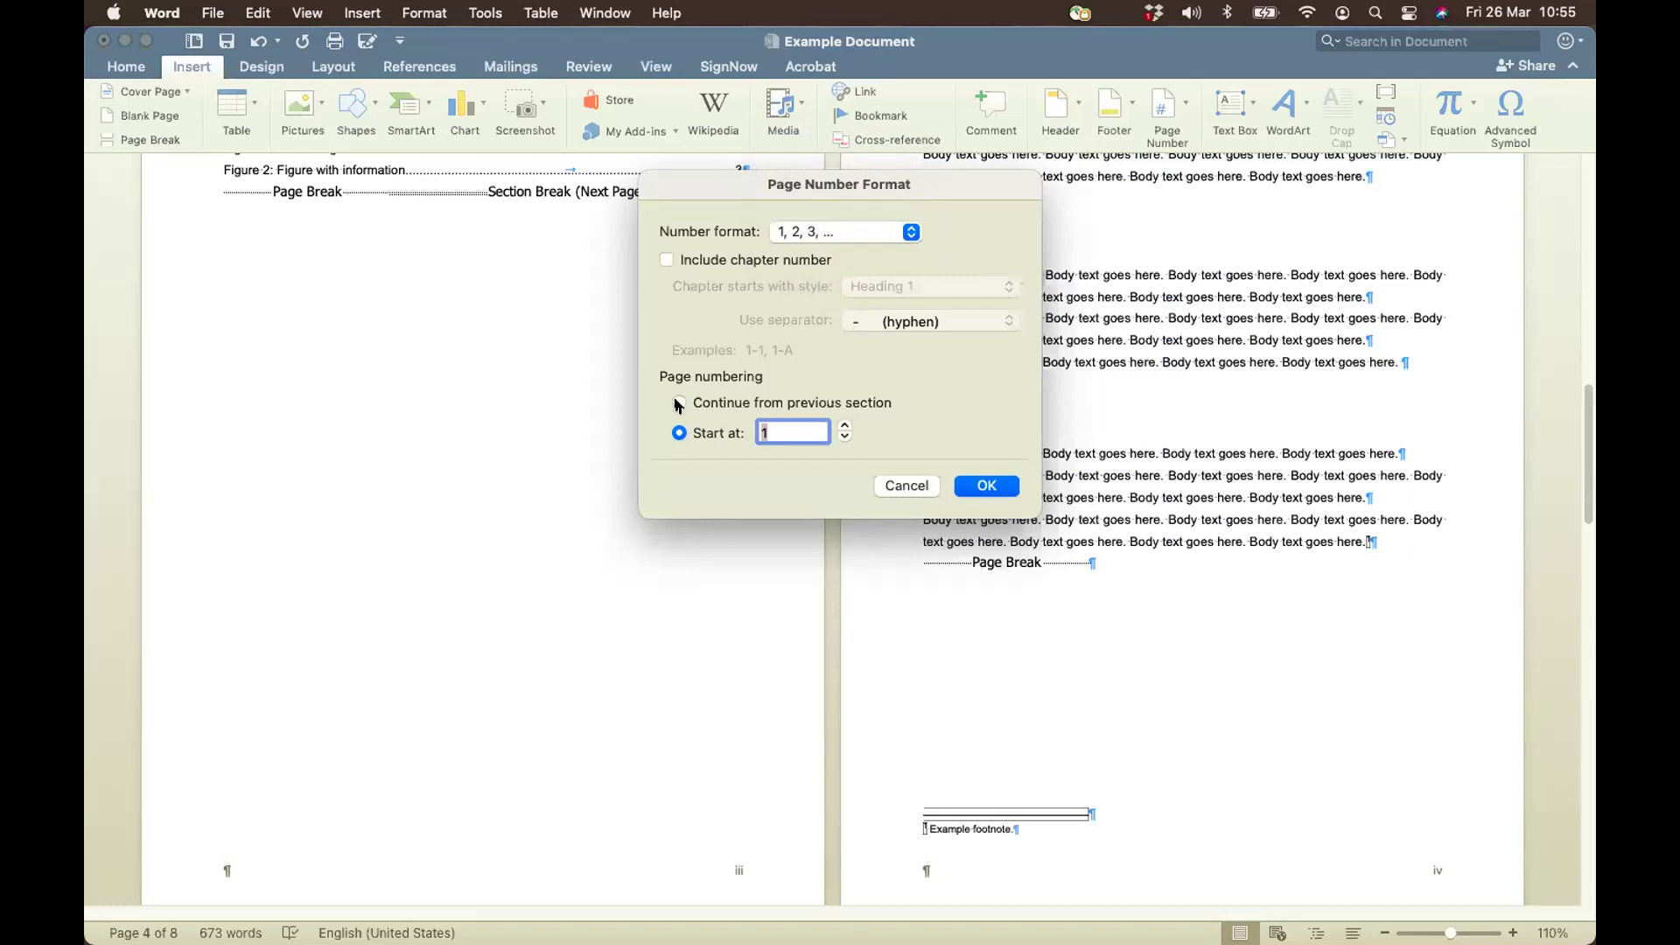
left_click(987, 484)
Review the chapter footers and follow the first Heading 3 entry in the table of contents to compare its page number
scroll(1277, 600, "down", 5)
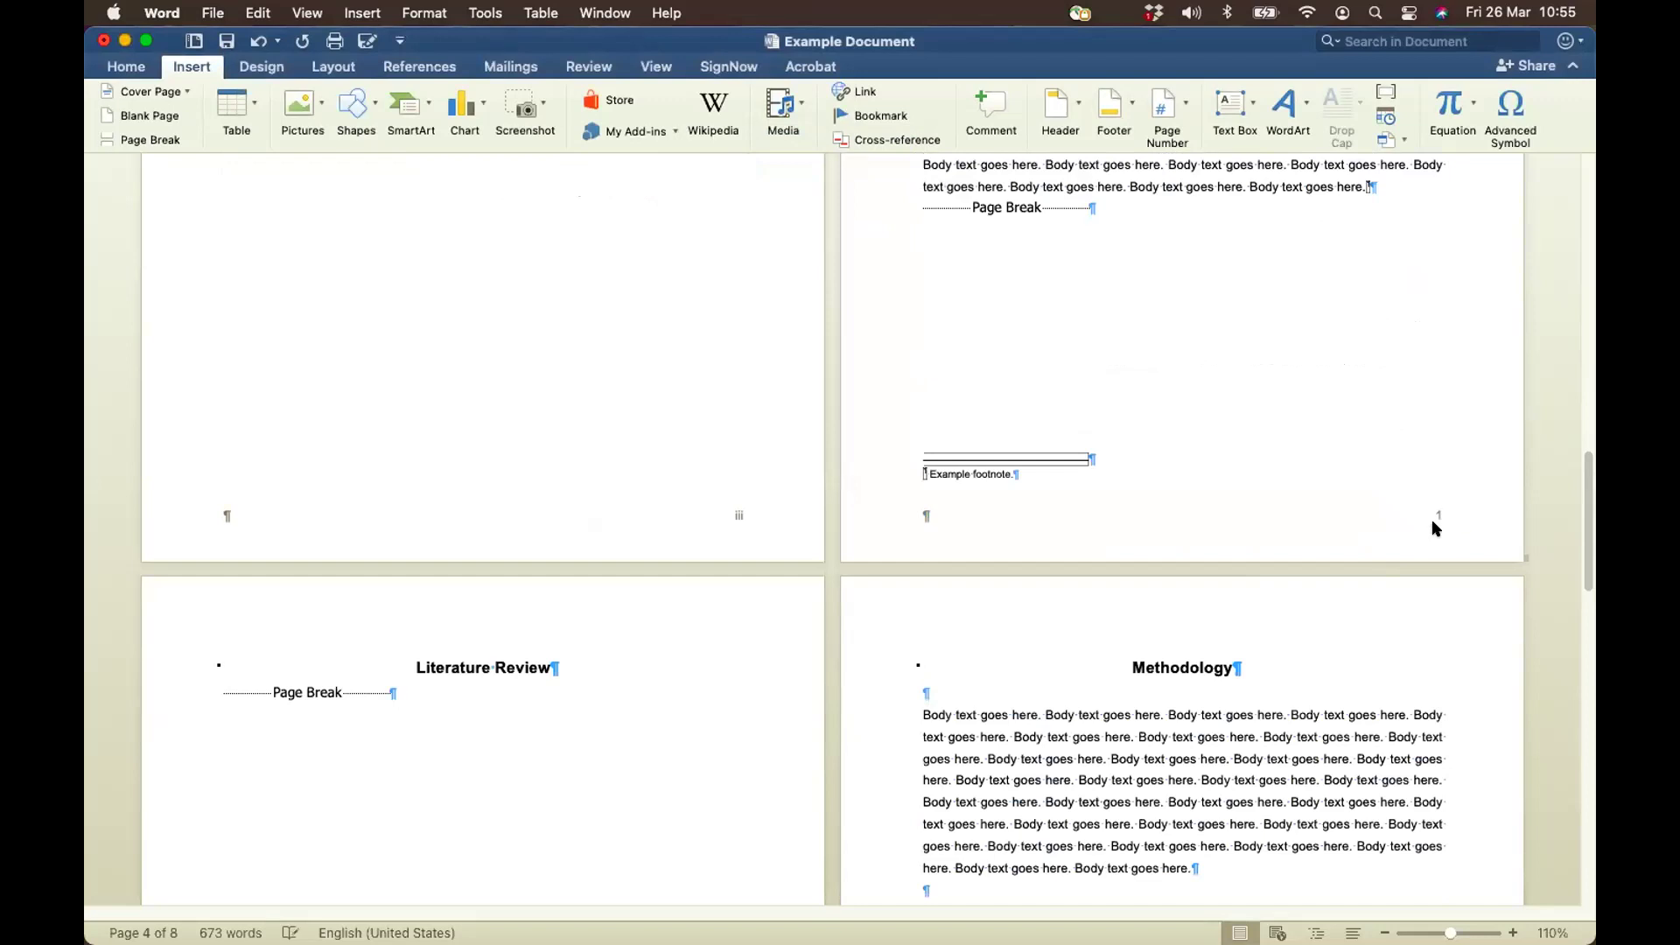
scroll(1431, 518, "down", 10)
scroll(1375, 683, "down", 15)
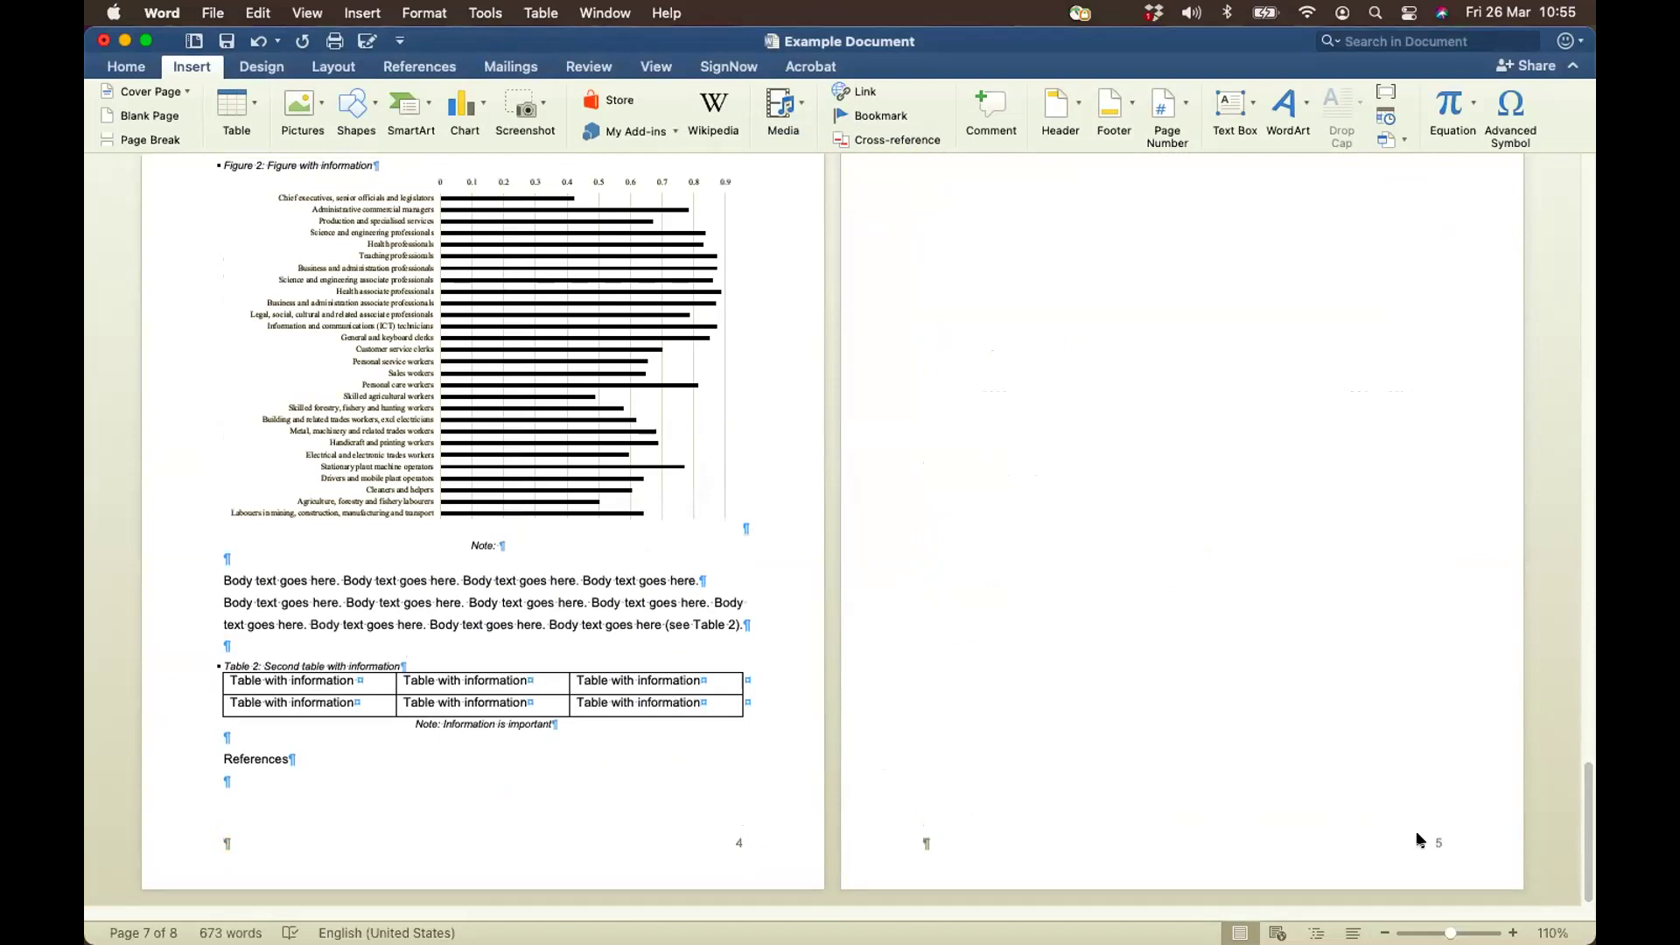
scroll(1419, 840, "up", 20)
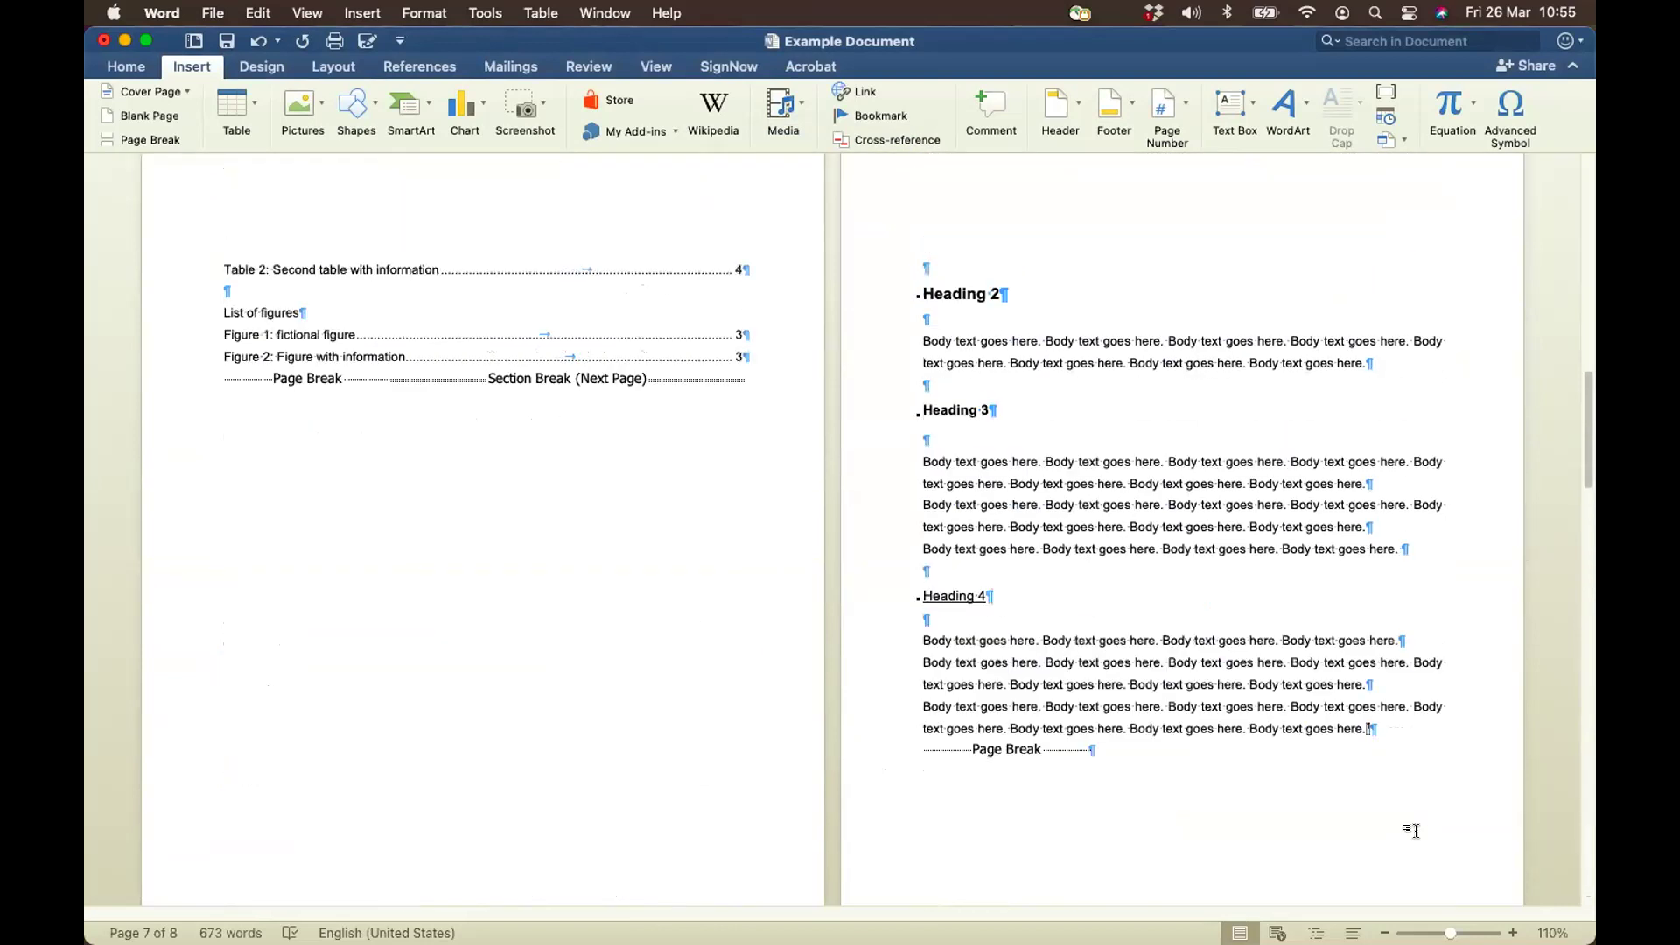
scroll(1413, 831, "up", 10)
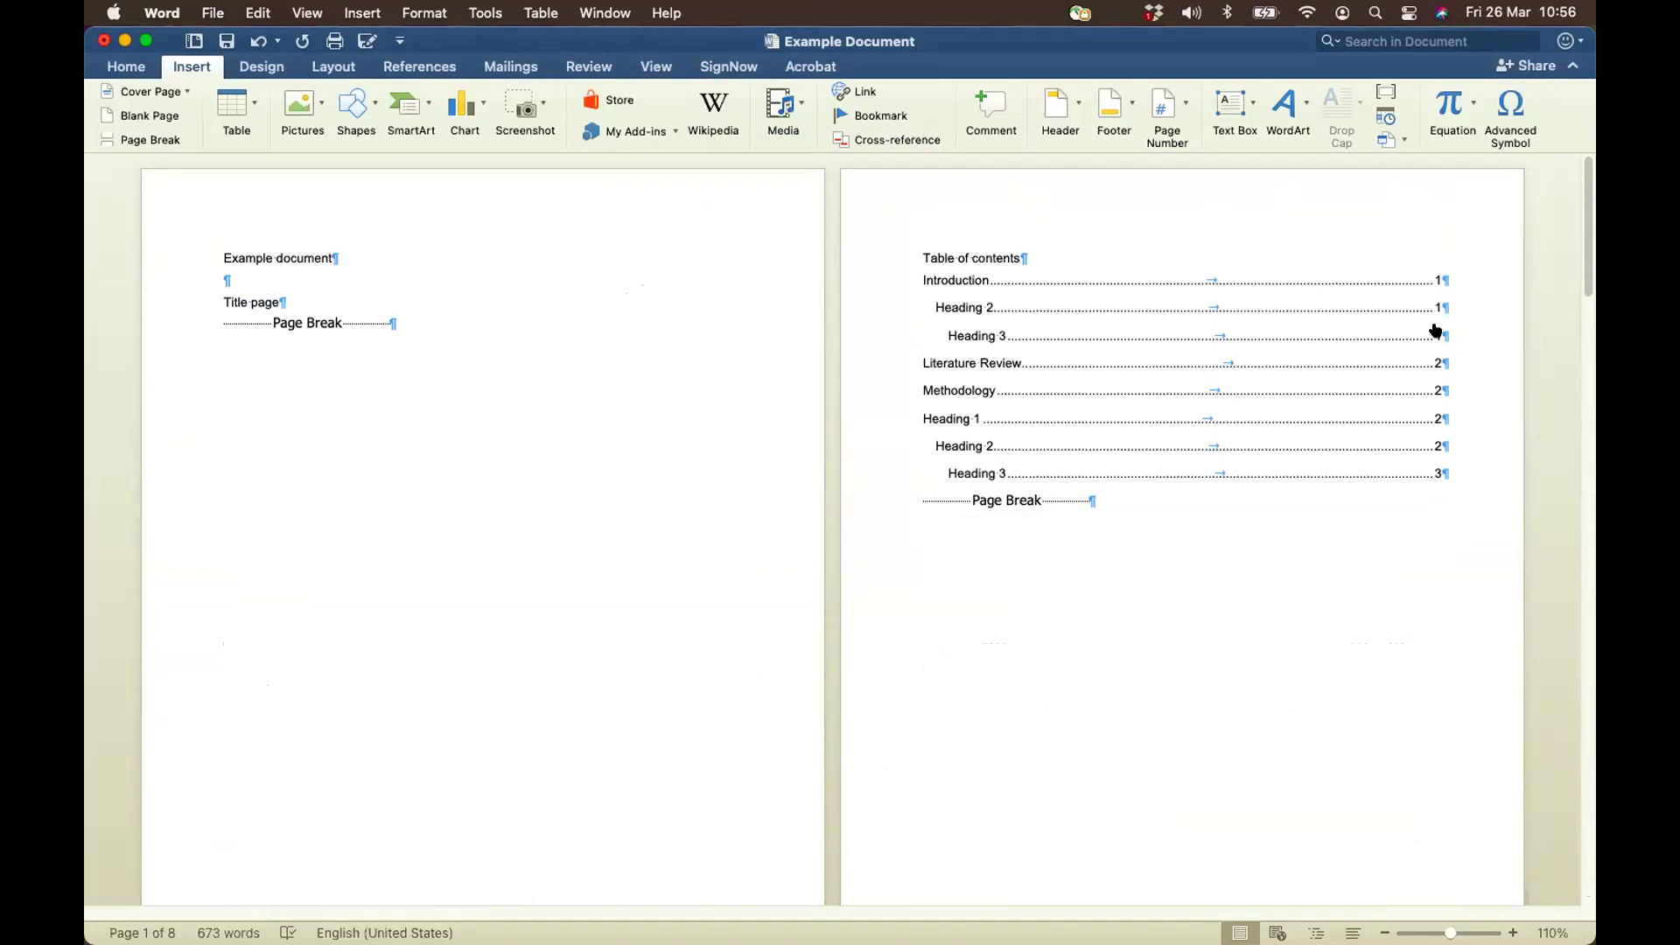
left_click(1435, 331)
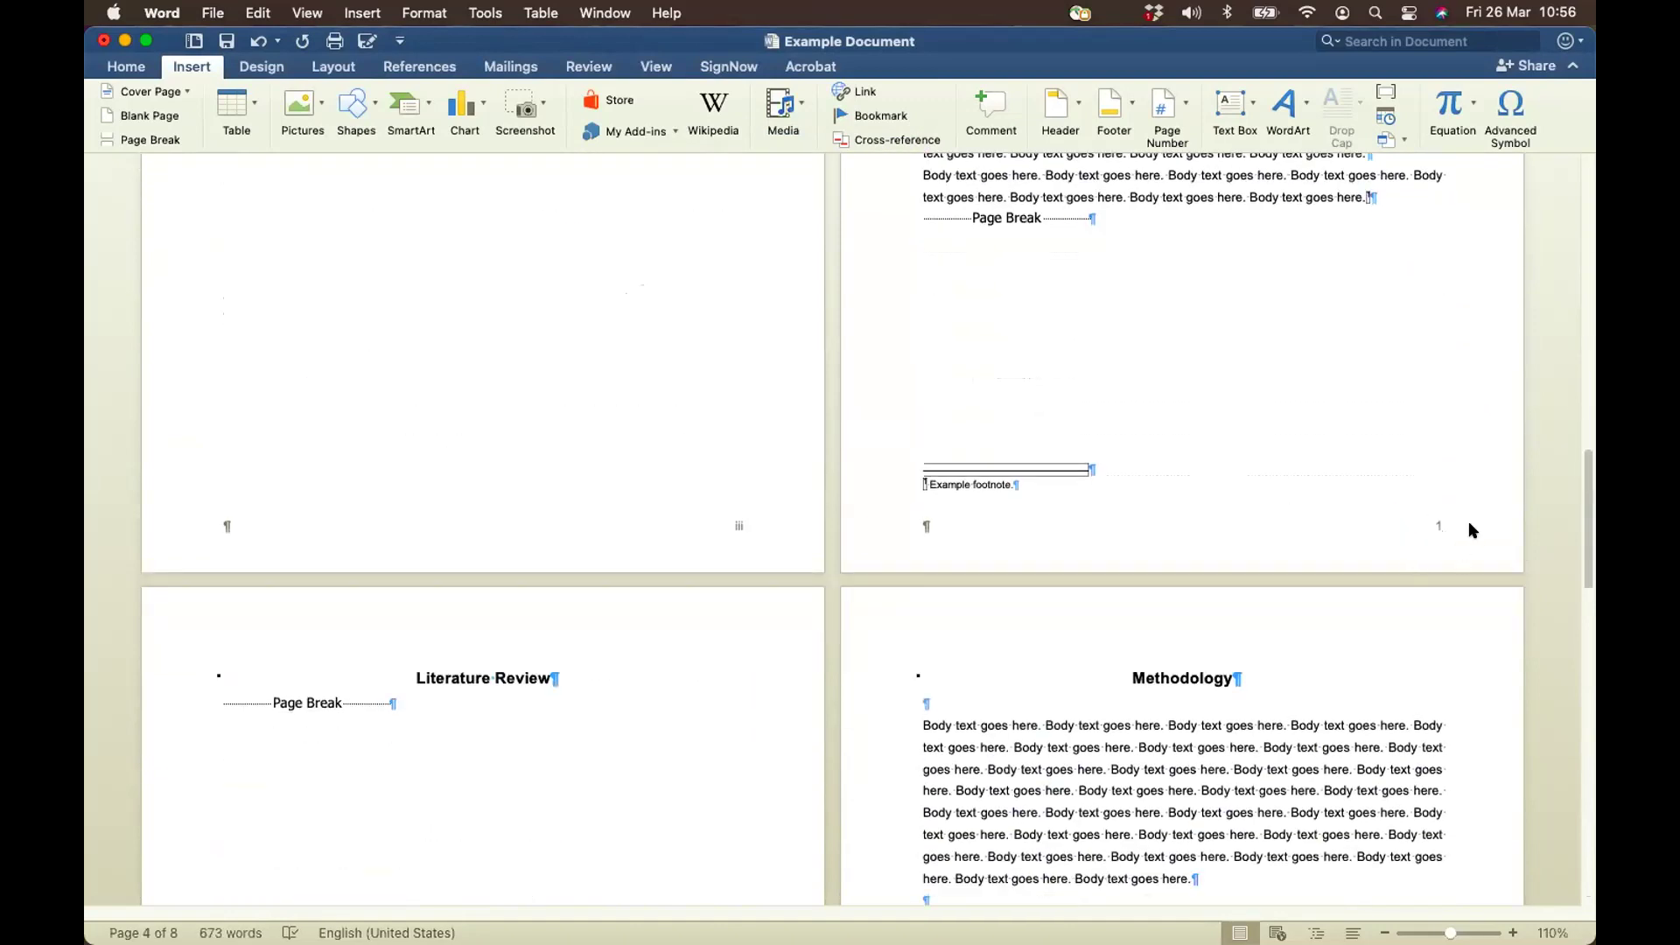
scroll(1469, 522, "up", 20)
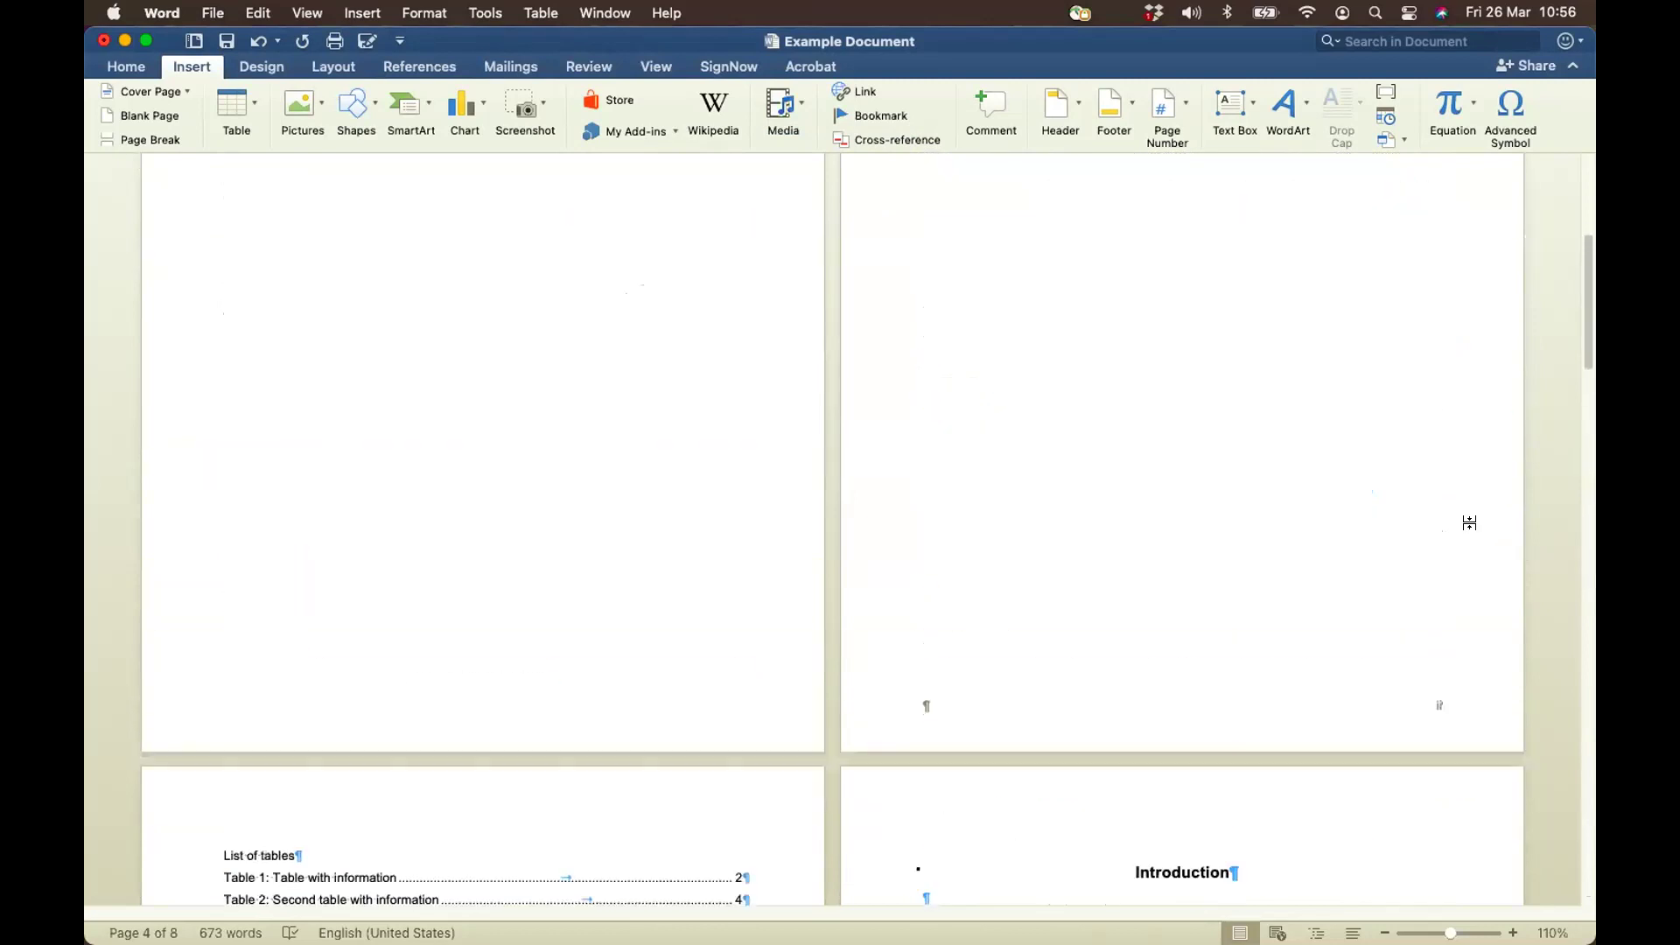
scroll(1470, 523, "up", 2)
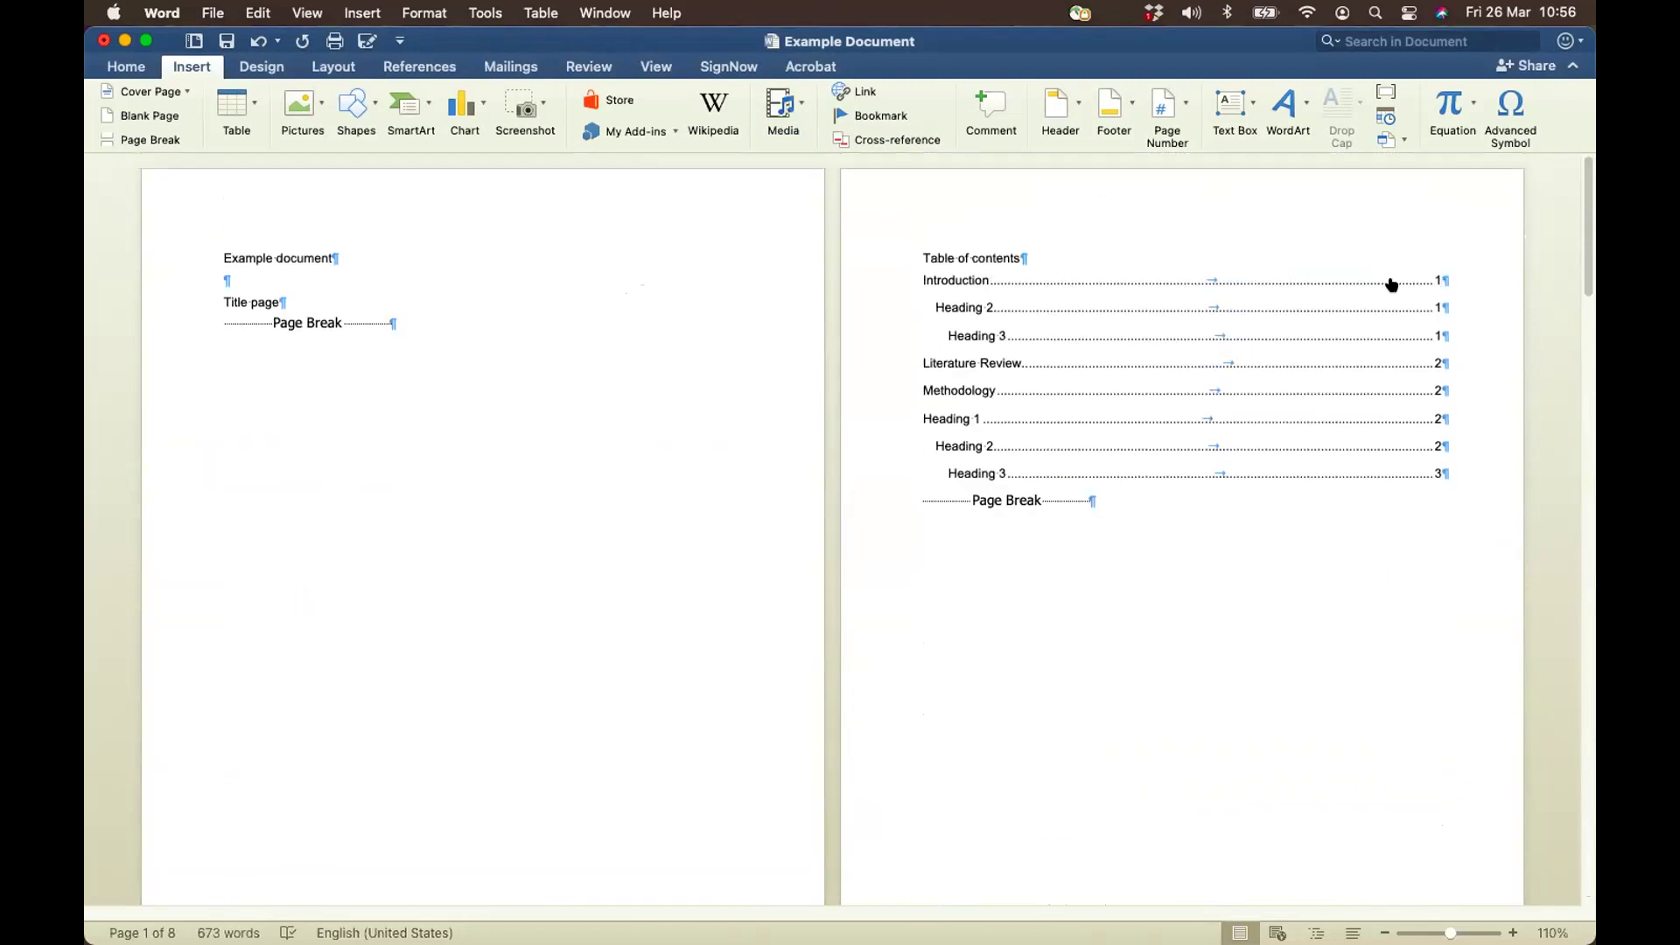
scroll(1456, 354, "down", 15)
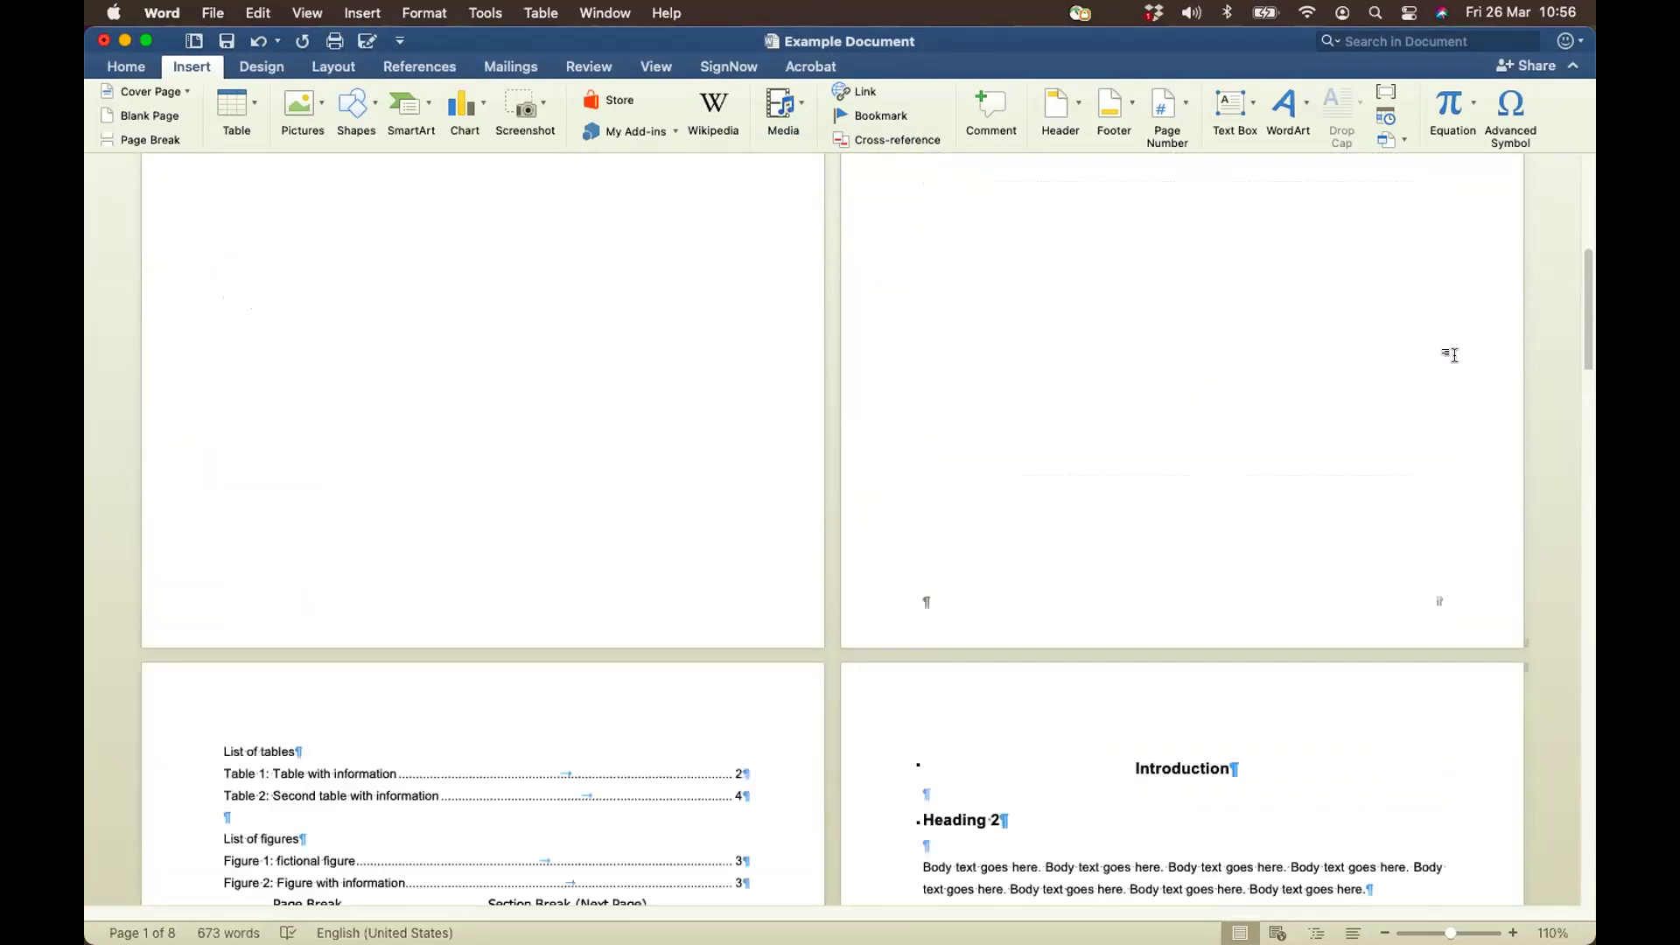
Set the Introduction section's page numbering to continue from the previous section instead of starting at a fixed number
scroll(1458, 360, "down", 3)
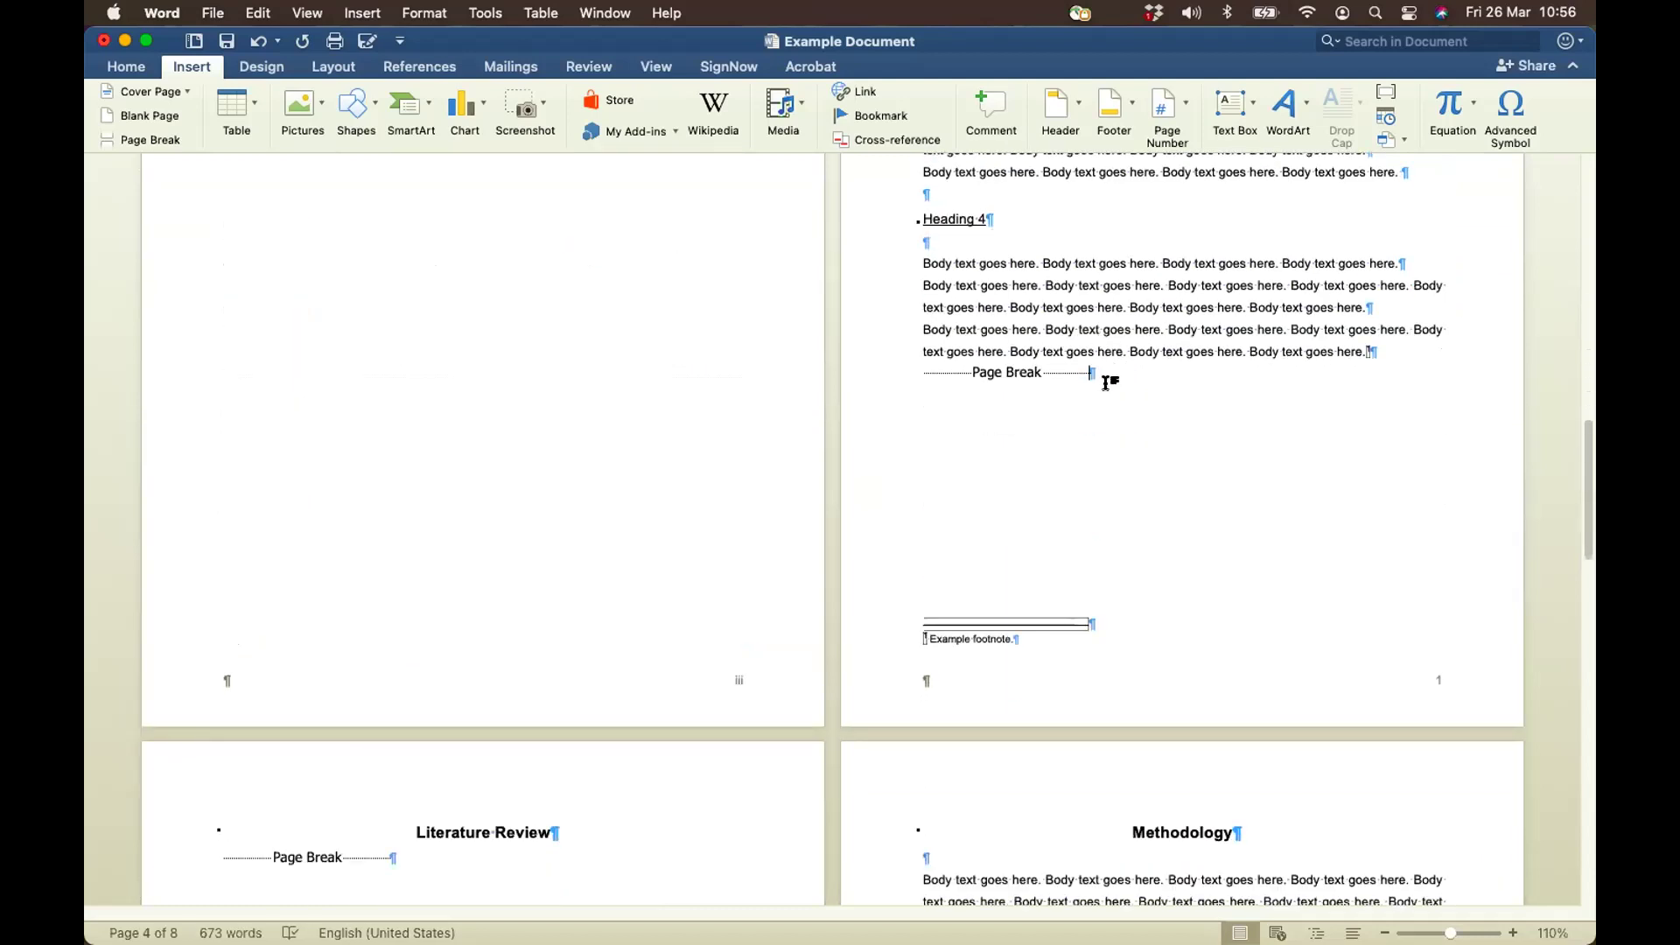
left_click(1179, 138)
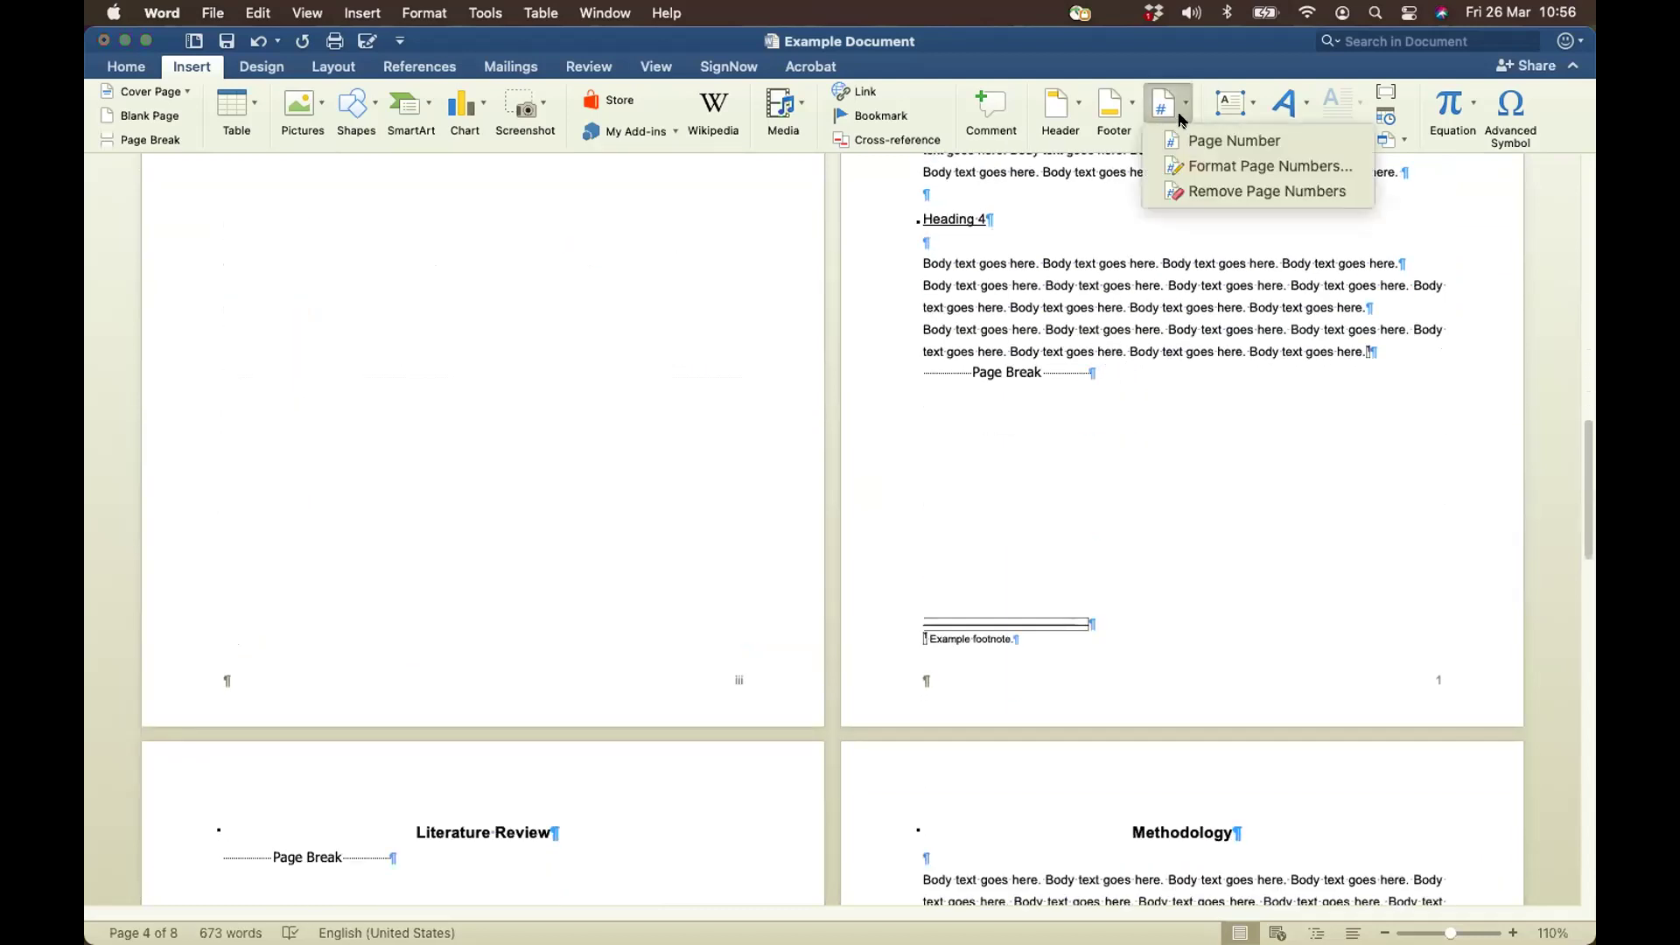
left_click(1201, 162)
left_click(679, 403)
left_click(1000, 484)
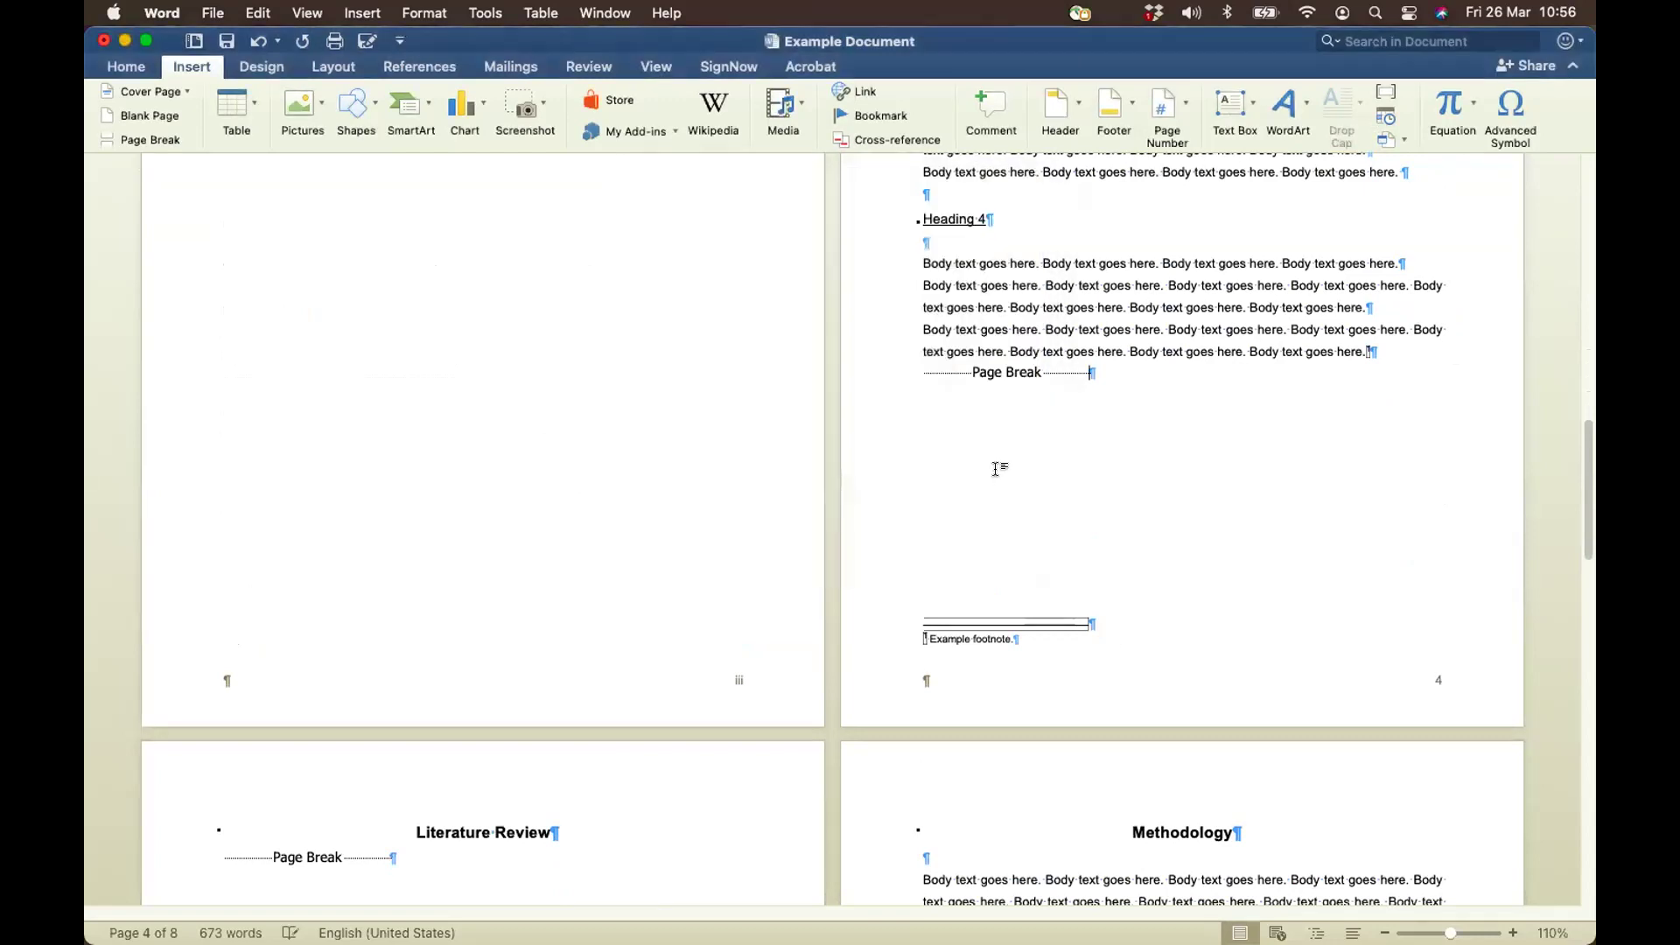
Update the entire table of contents to match the current page numbering
scroll(1358, 383, "up", 5)
scroll(1358, 383, "up", 3)
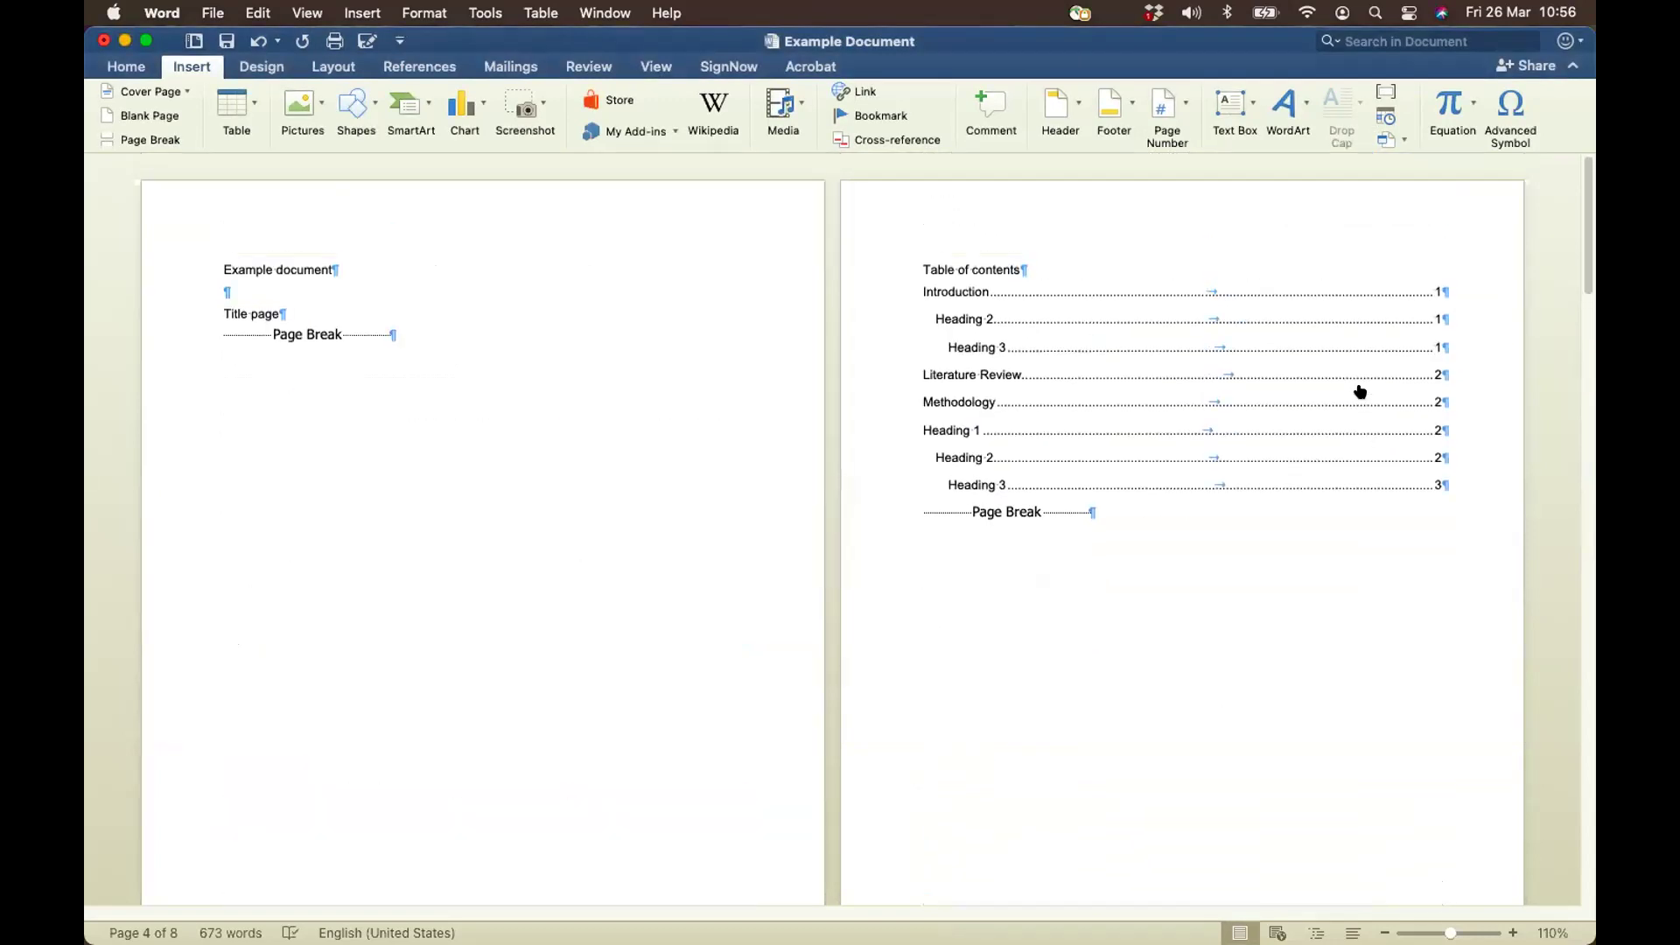
right_click(1256, 343)
left_click(1328, 517)
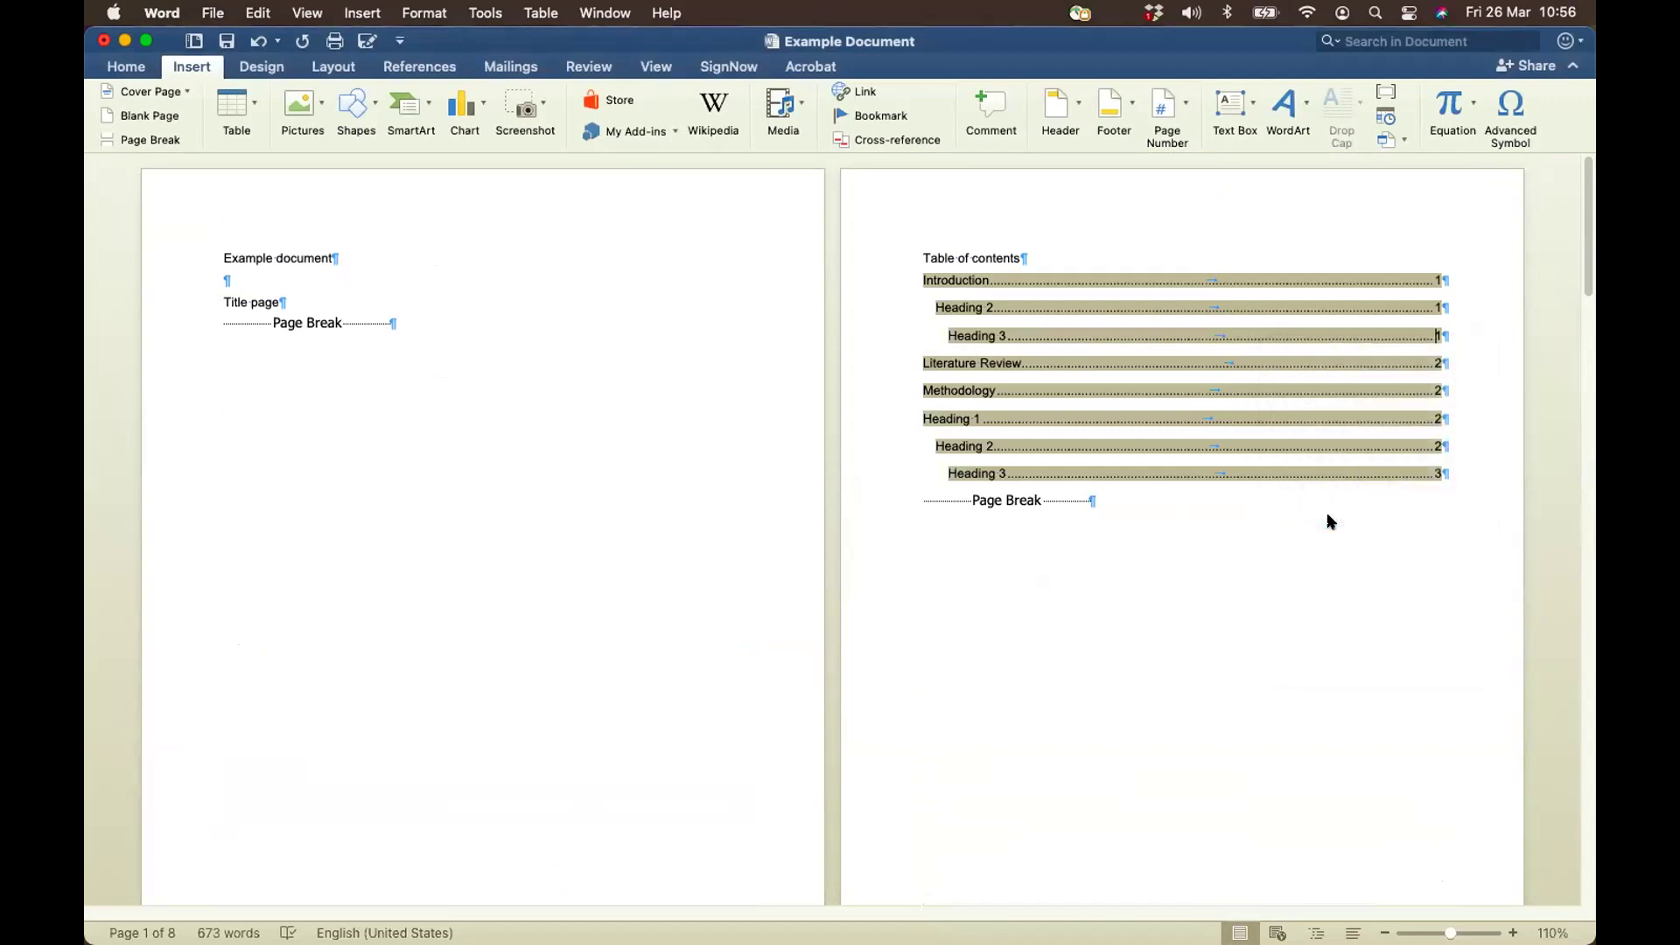
left_click(748, 344)
left_click(1015, 376)
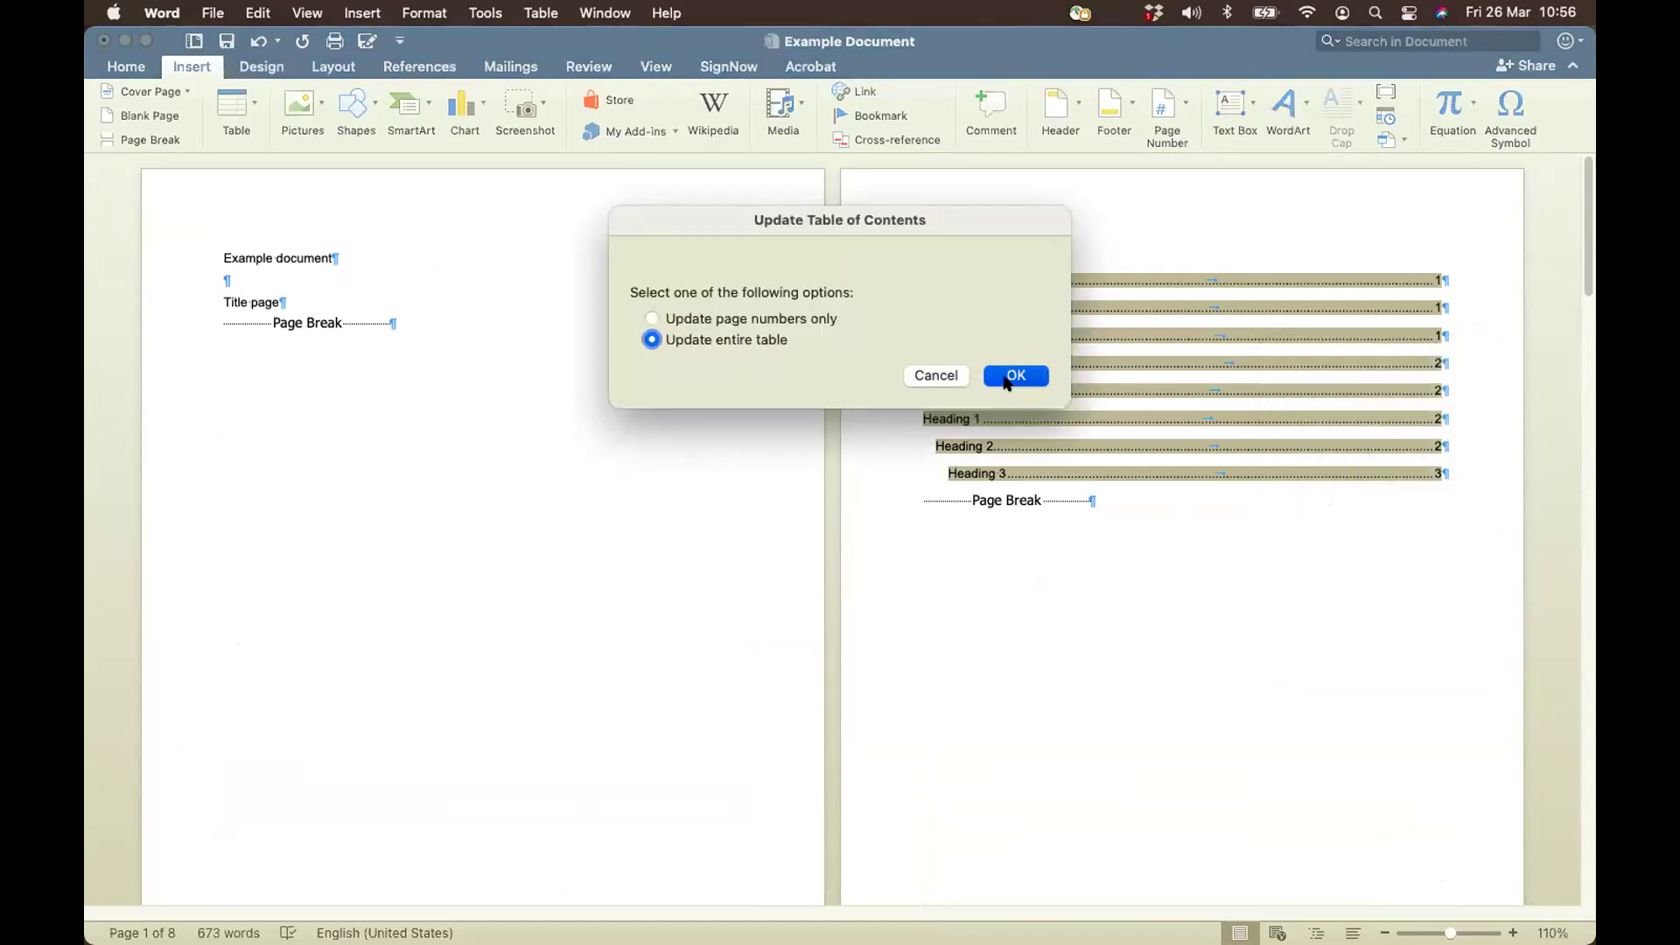
left_click(1323, 588)
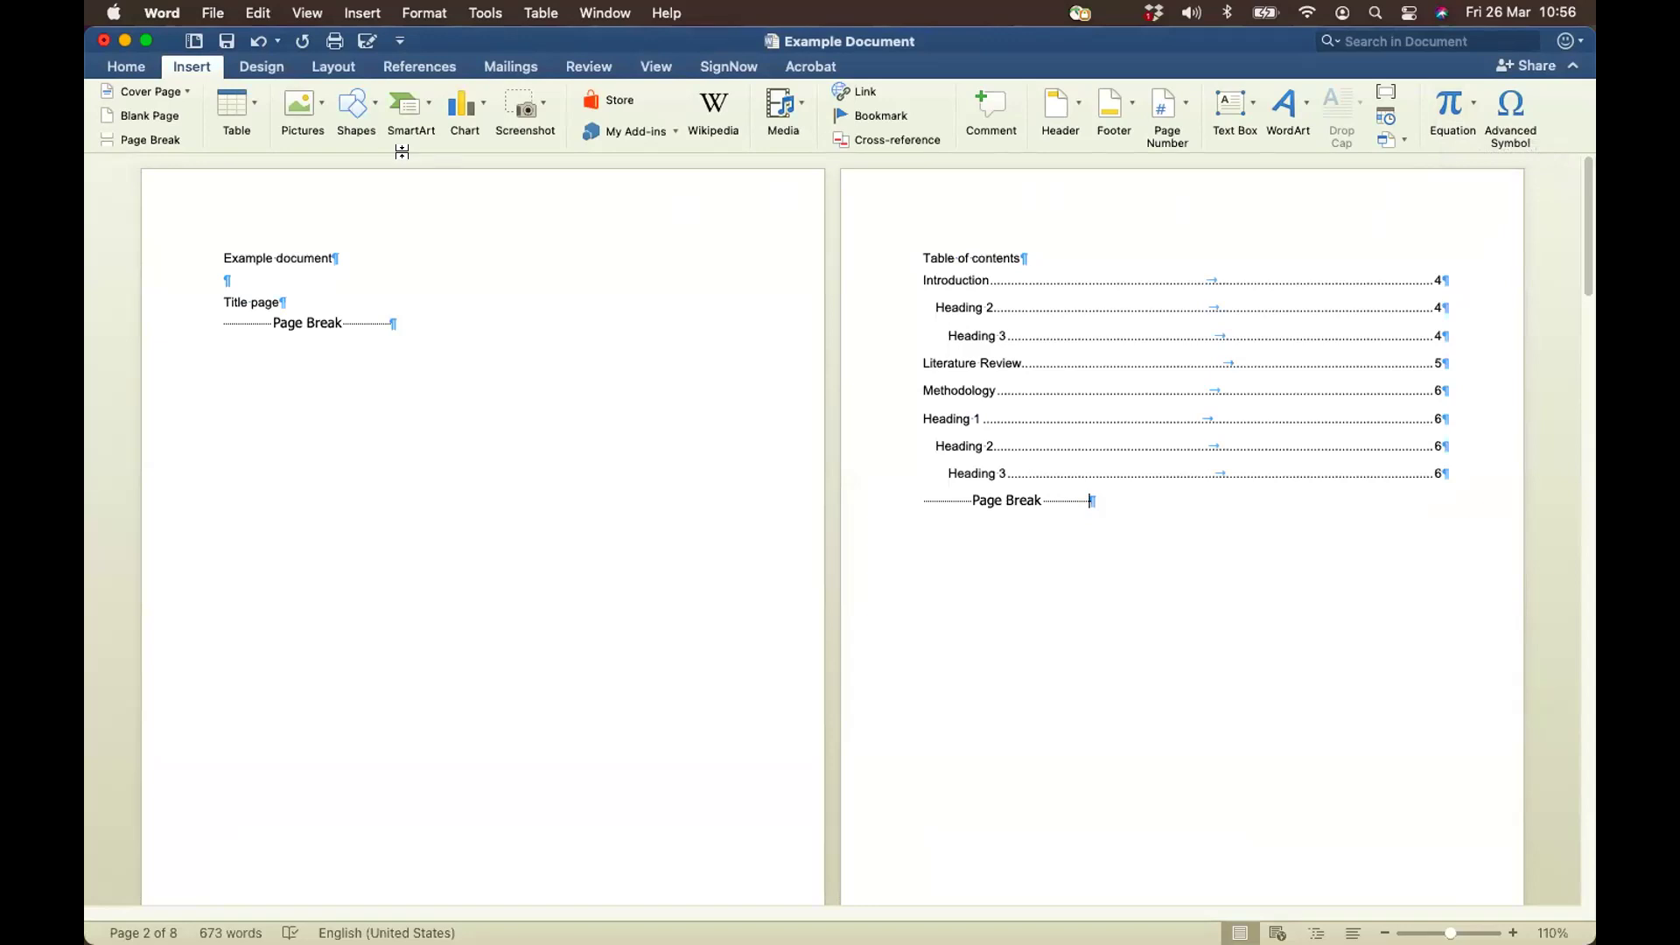
Hide the formatting marks and check the page numbers from the title page through the Introduction
left_click(132, 63)
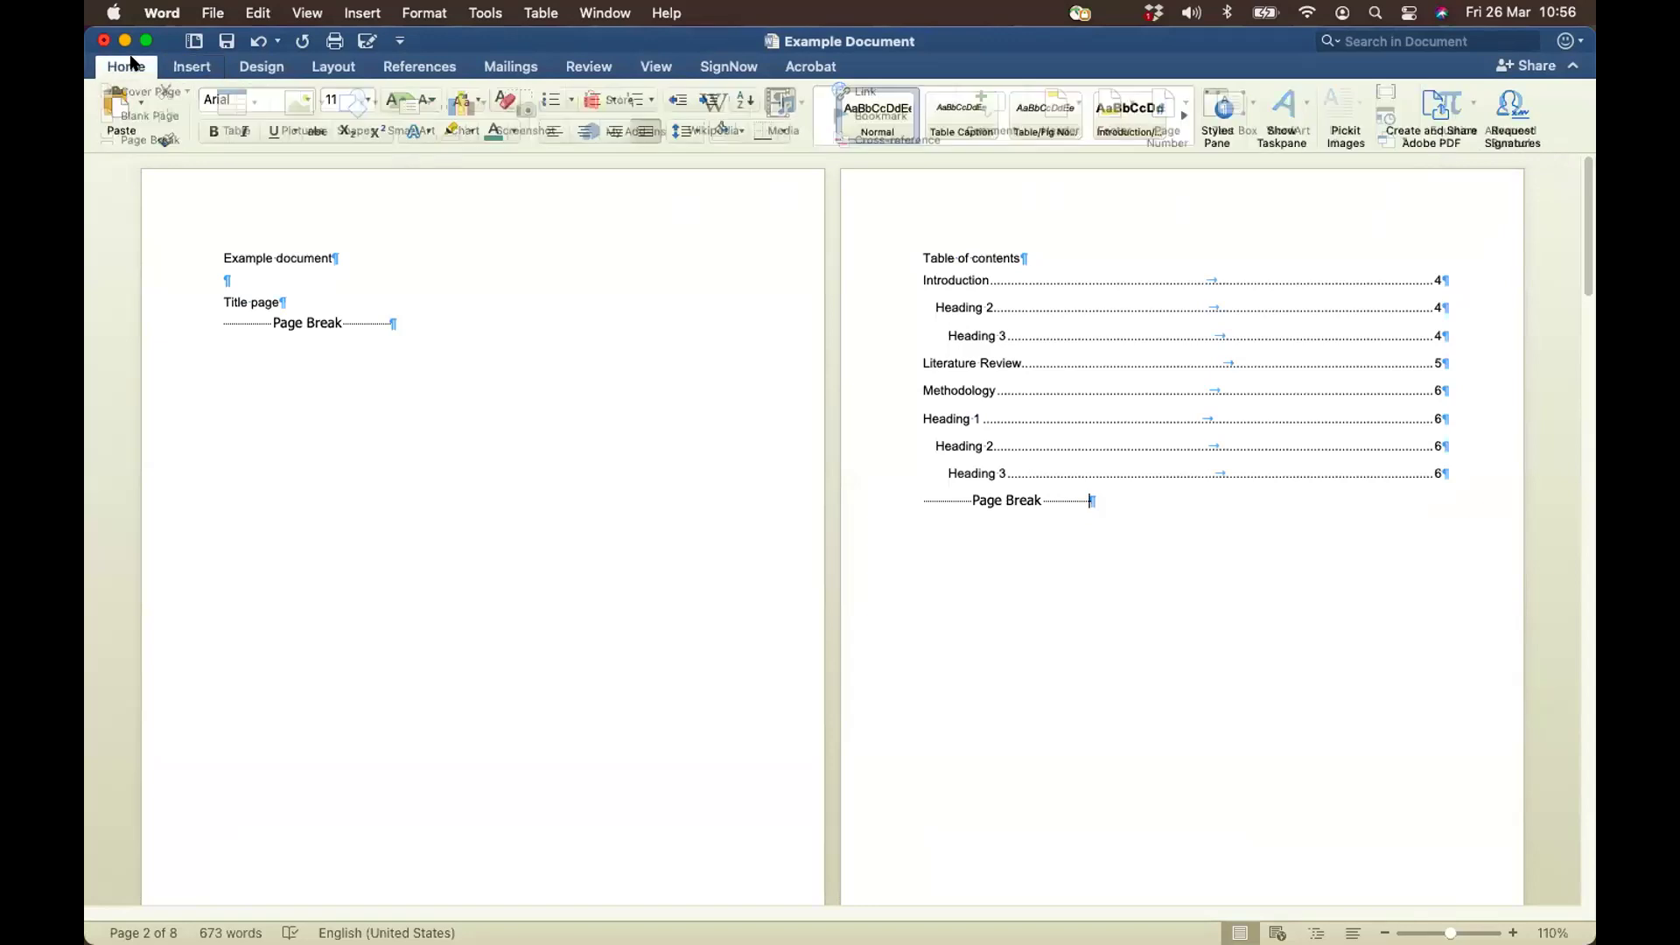
left_click(770, 102)
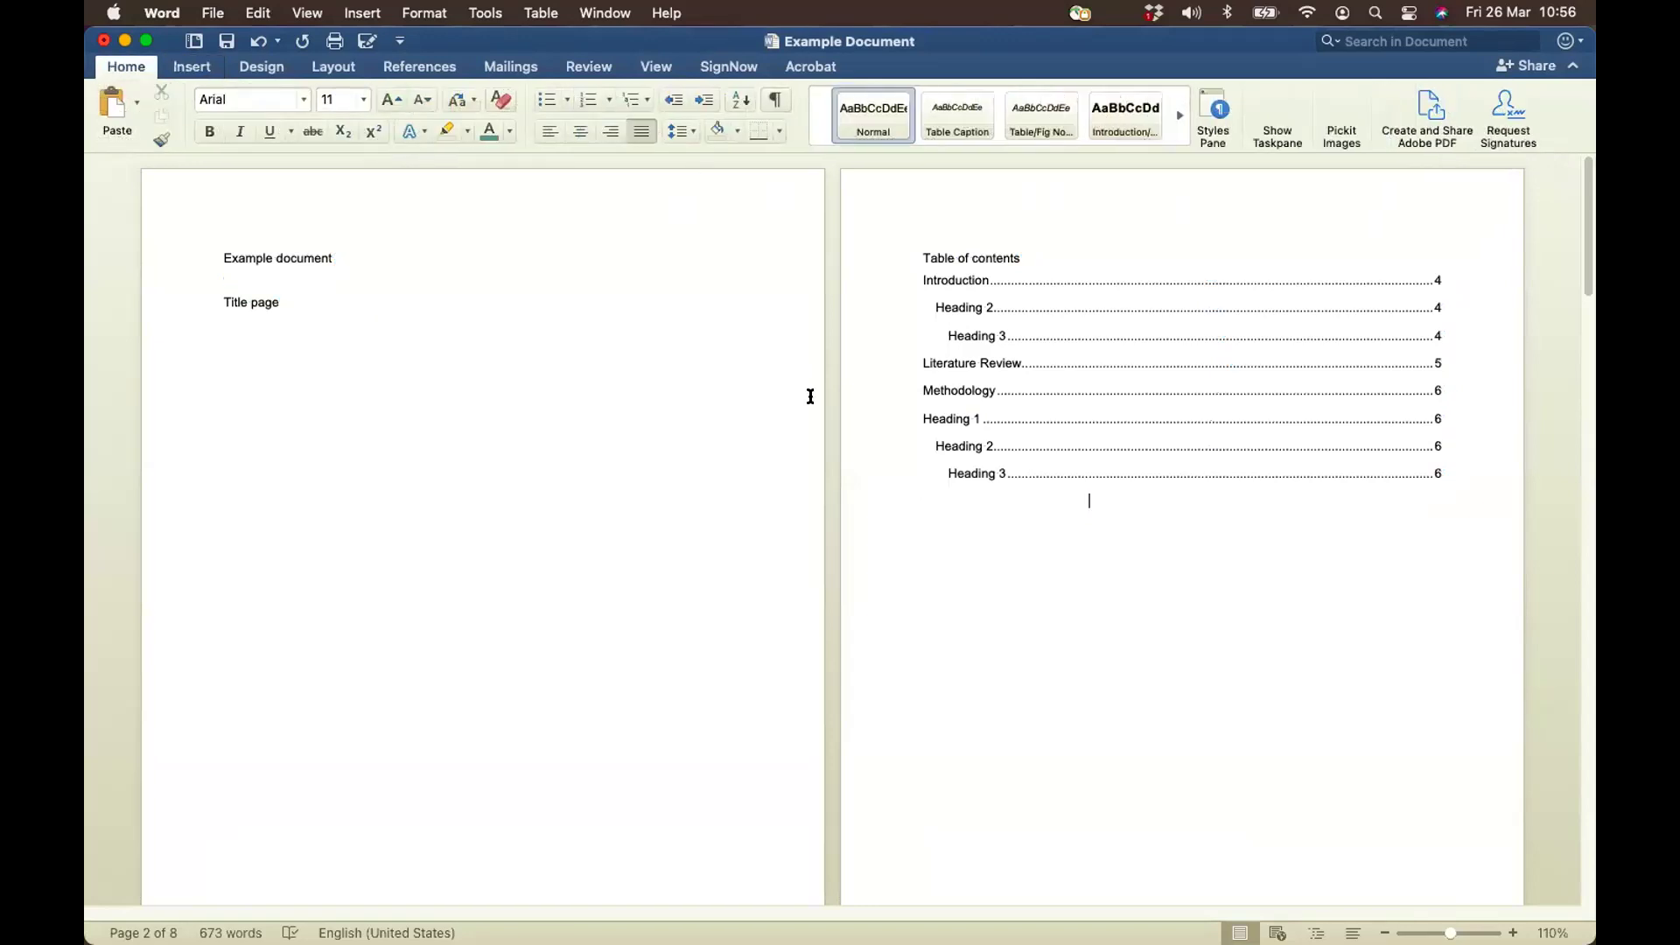
scroll(810, 396, "down", 10)
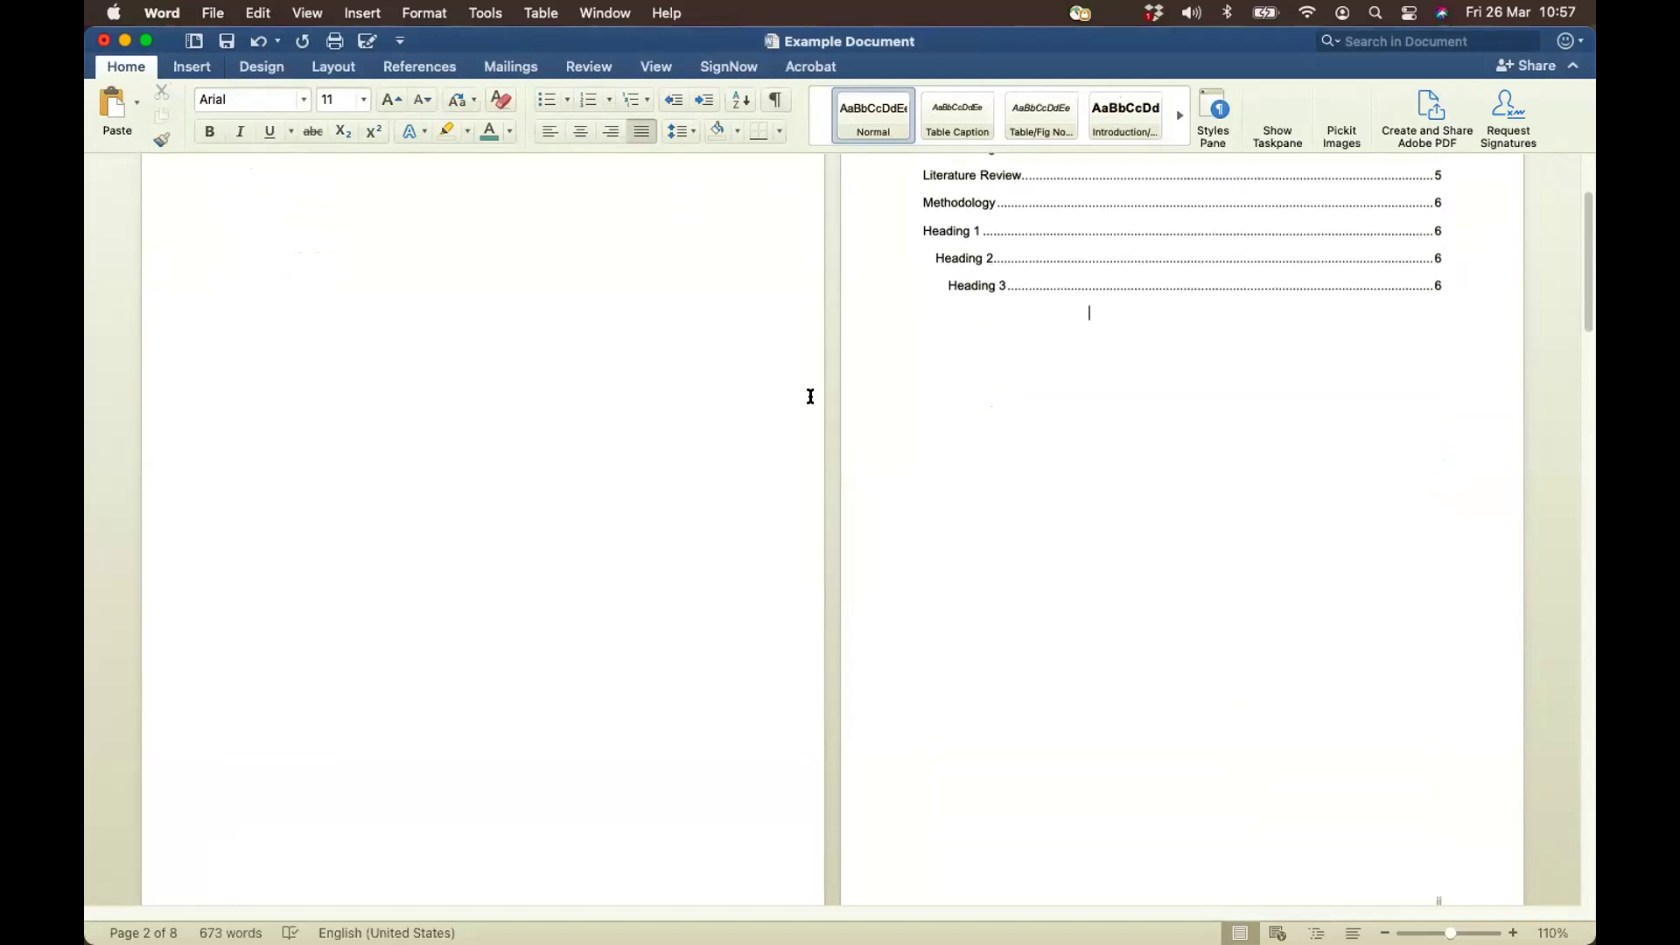
scroll(810, 396, "down", 10)
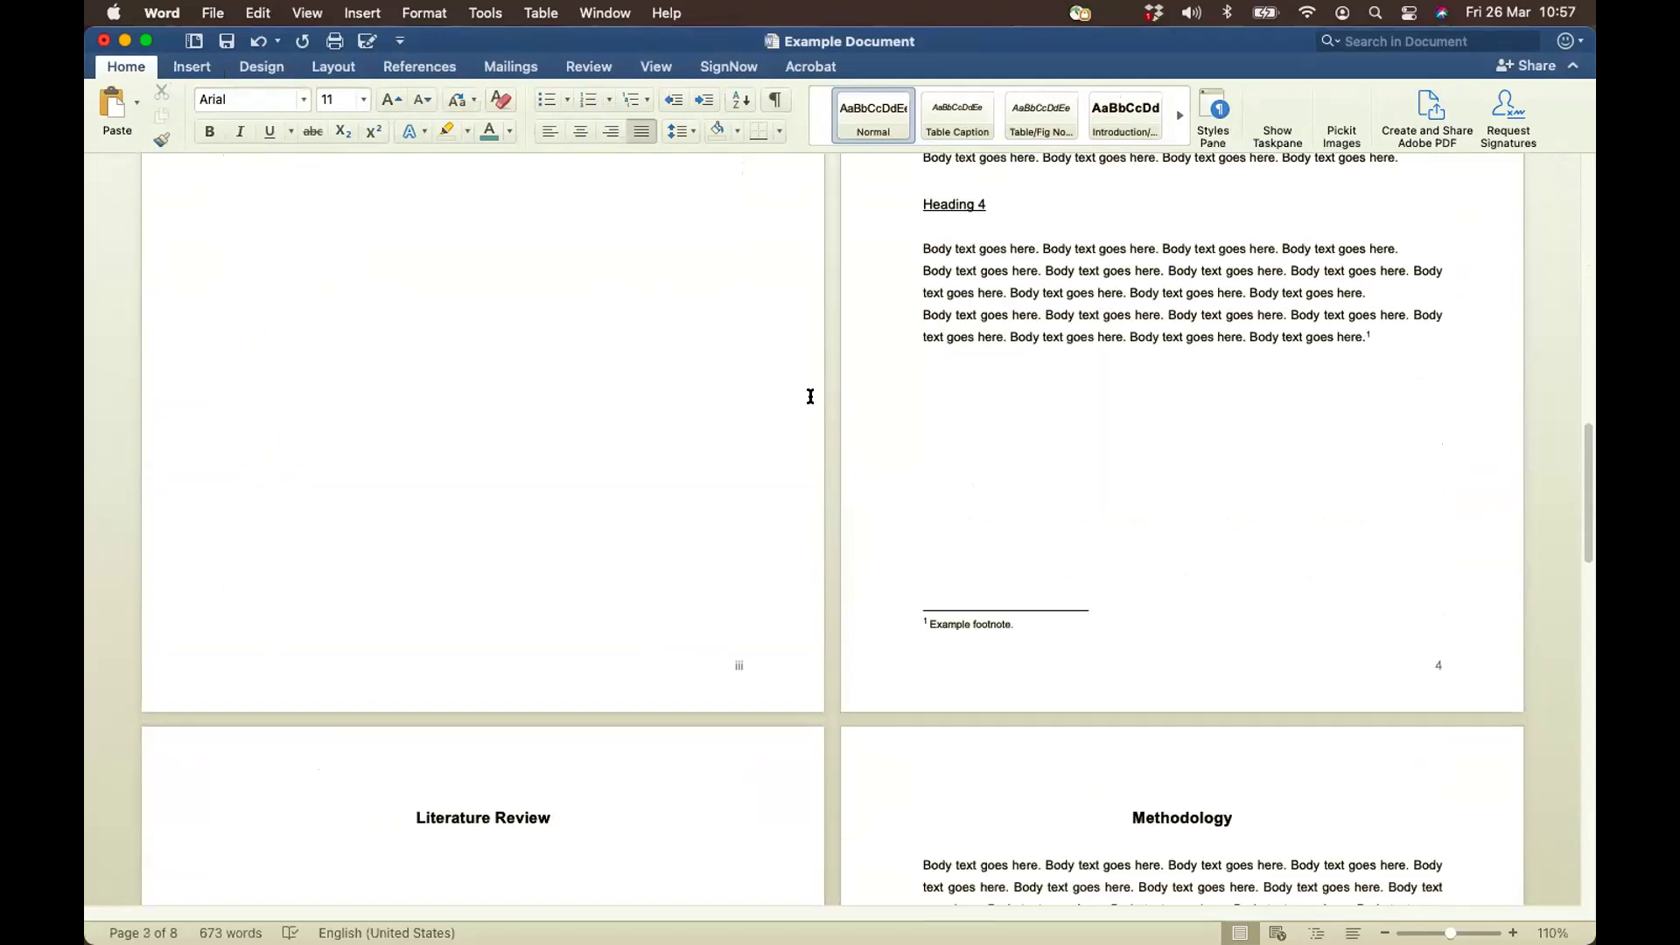
Open the Introduction page's footer for editing and look at its page number options
double_click(1459, 675)
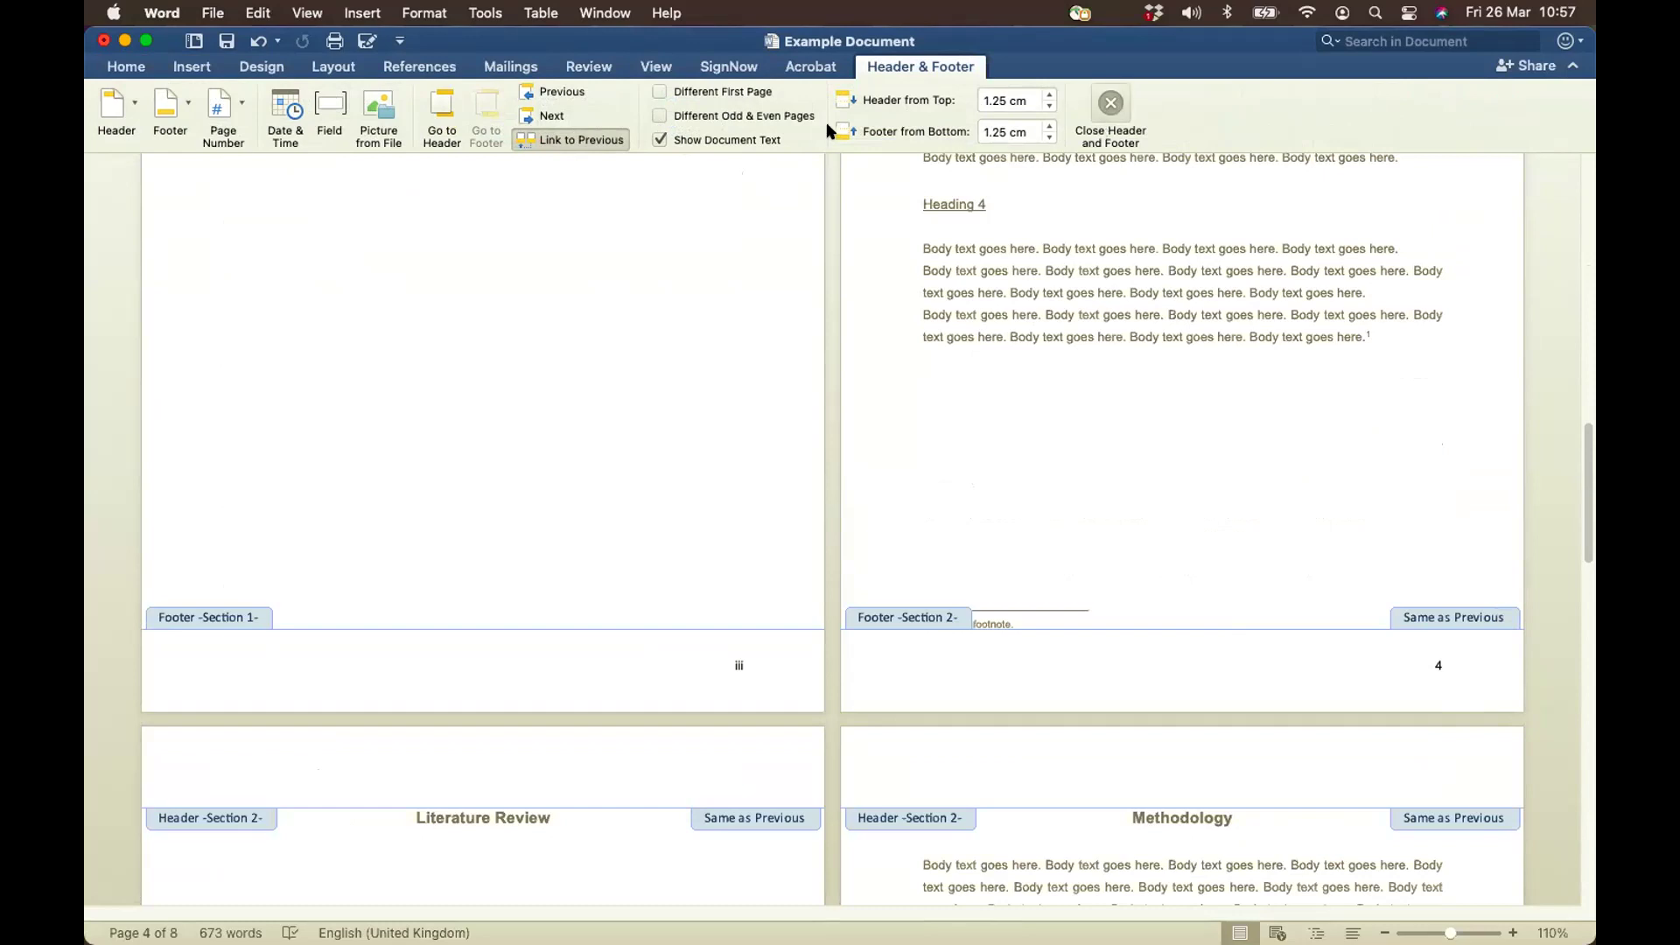
left_click(234, 112)
left_click(234, 112)
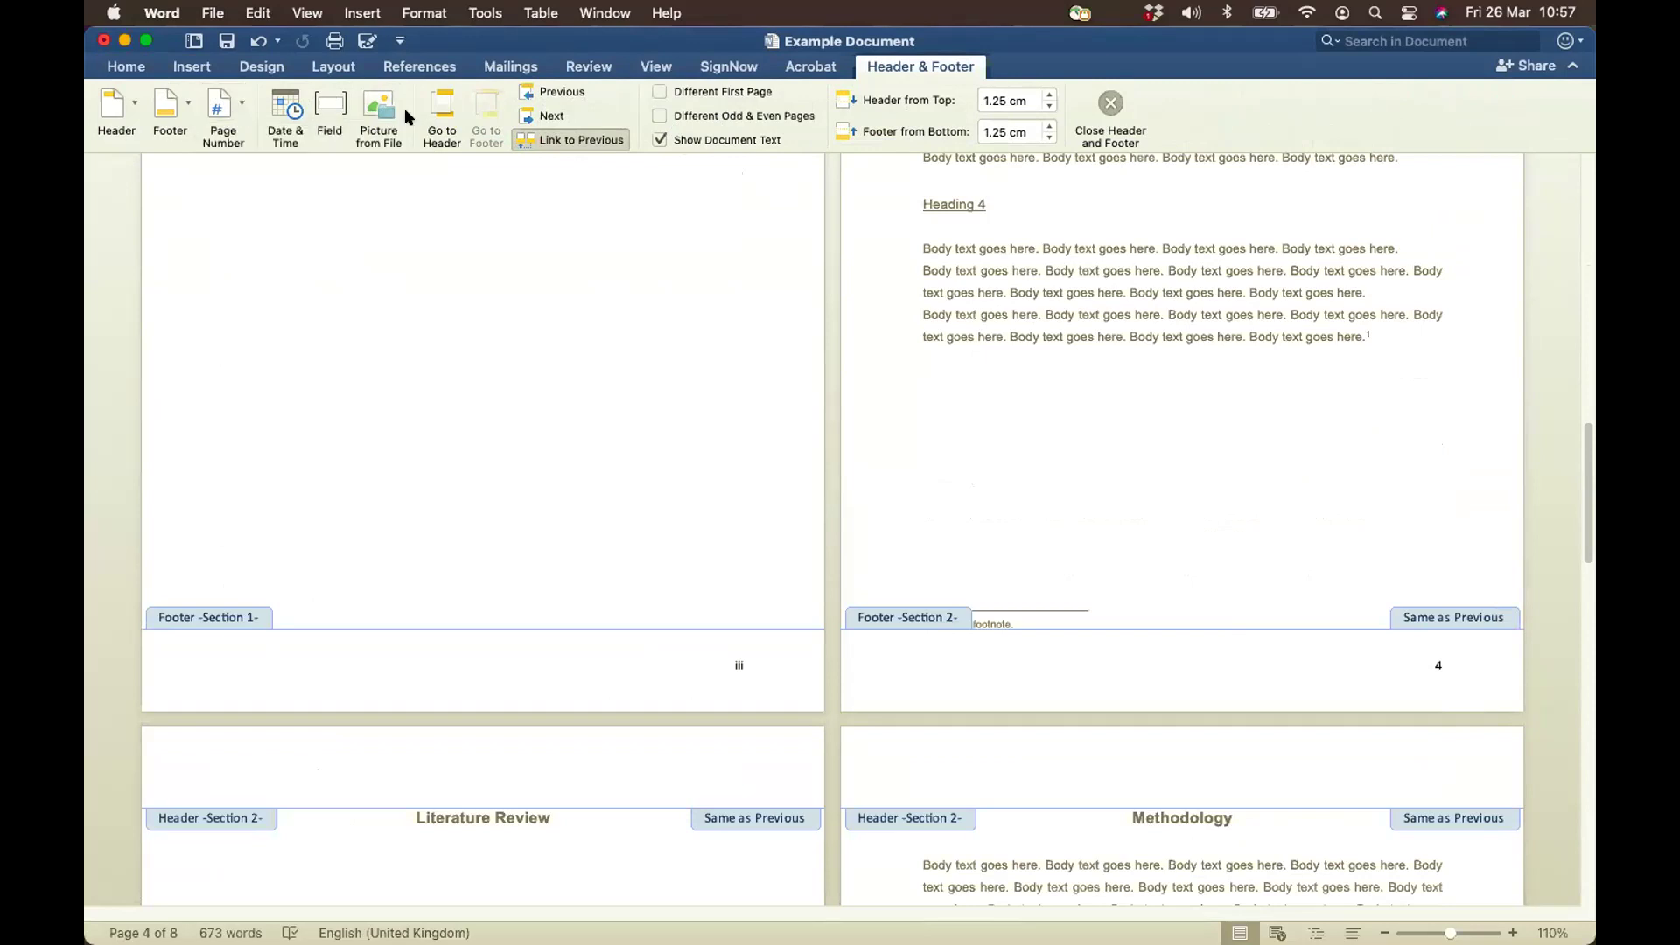